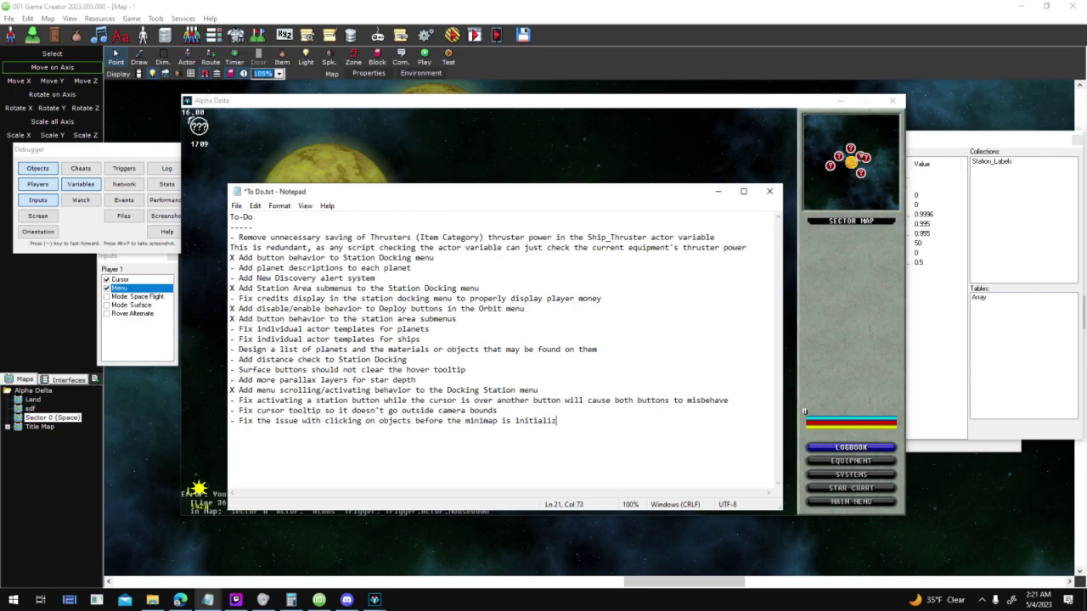
Save the to-do list with its new minimap initialization item and minimise it
left_click(236, 205)
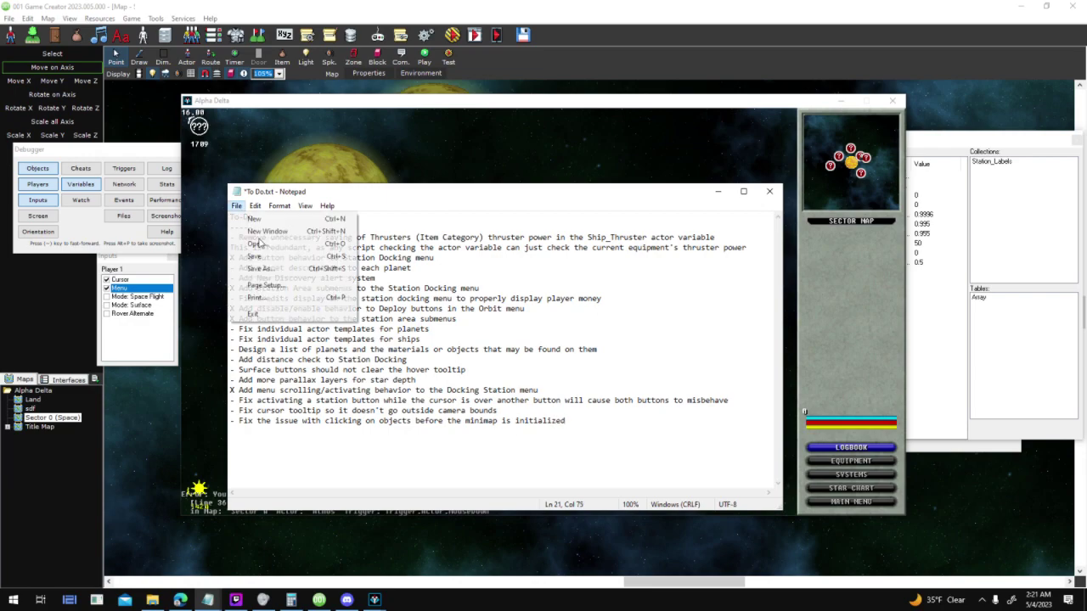
left_click(254, 256)
left_click(717, 191)
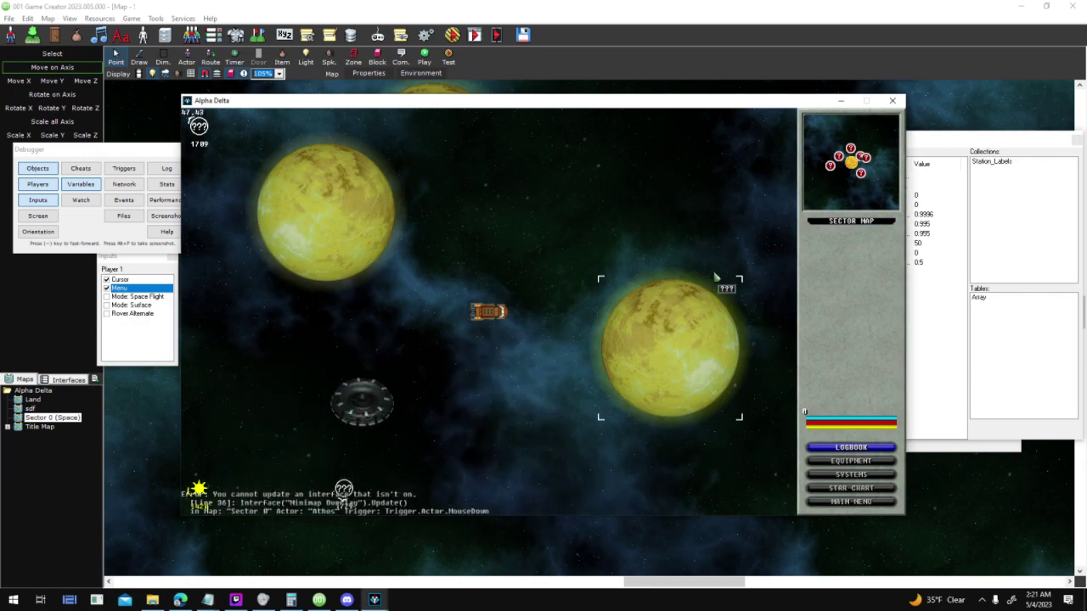
Scan and dock with the planet Athos in the test game, deep scan its surface, and end the test
left_click(696, 339)
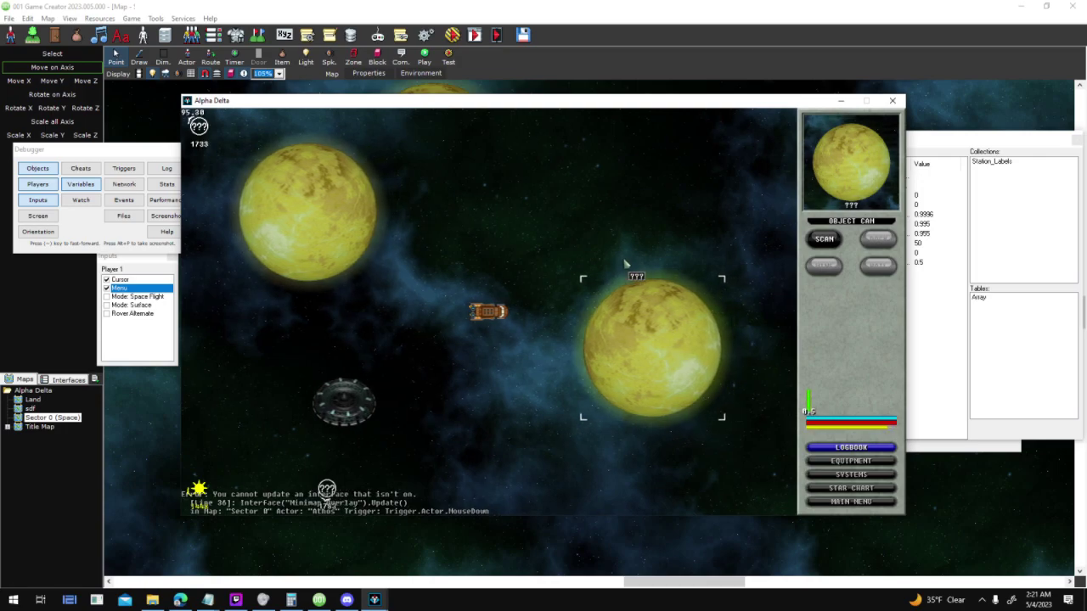
left_click(826, 242)
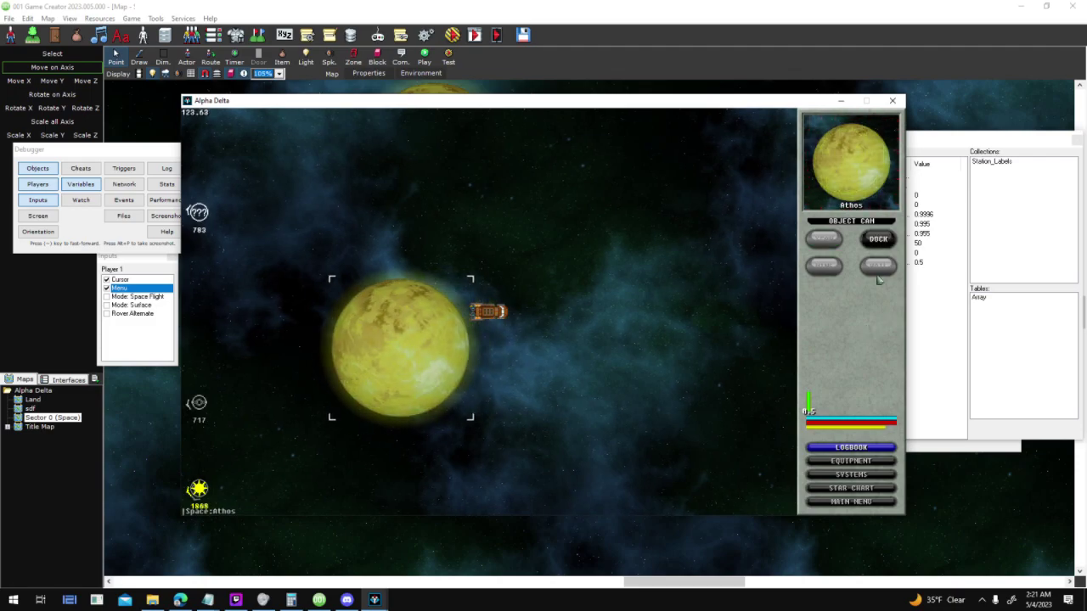
left_click(877, 241)
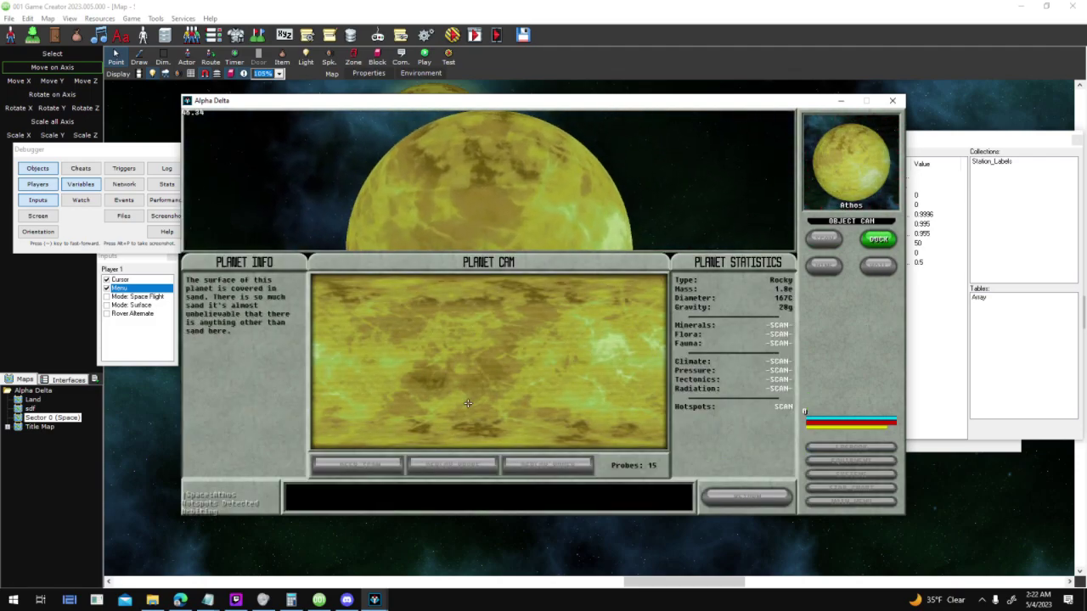
left_click(395, 465)
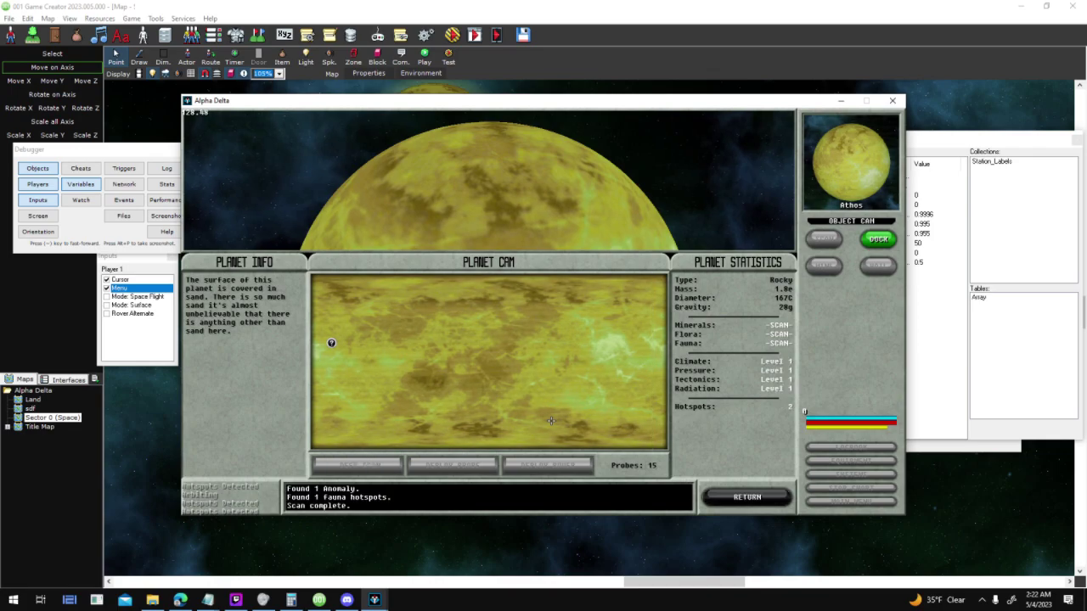
key("Escape")
key("Escape")
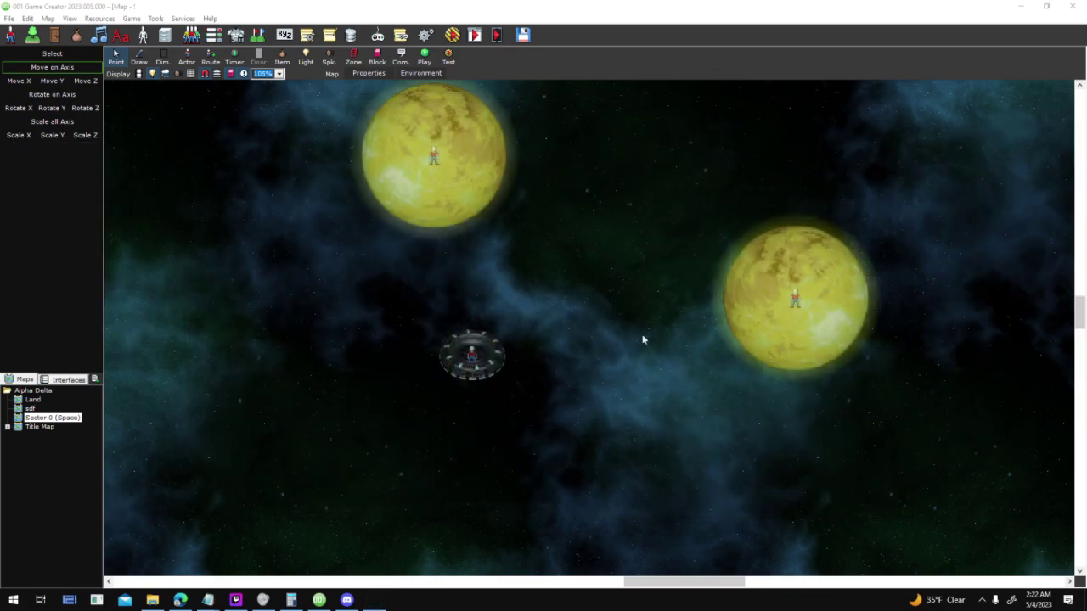
Edit the Surface_Hotspots variable of the Athos planet actor so its fauna entry reads Fauna_0-556482, and accept the actor changes
double_click(764, 329)
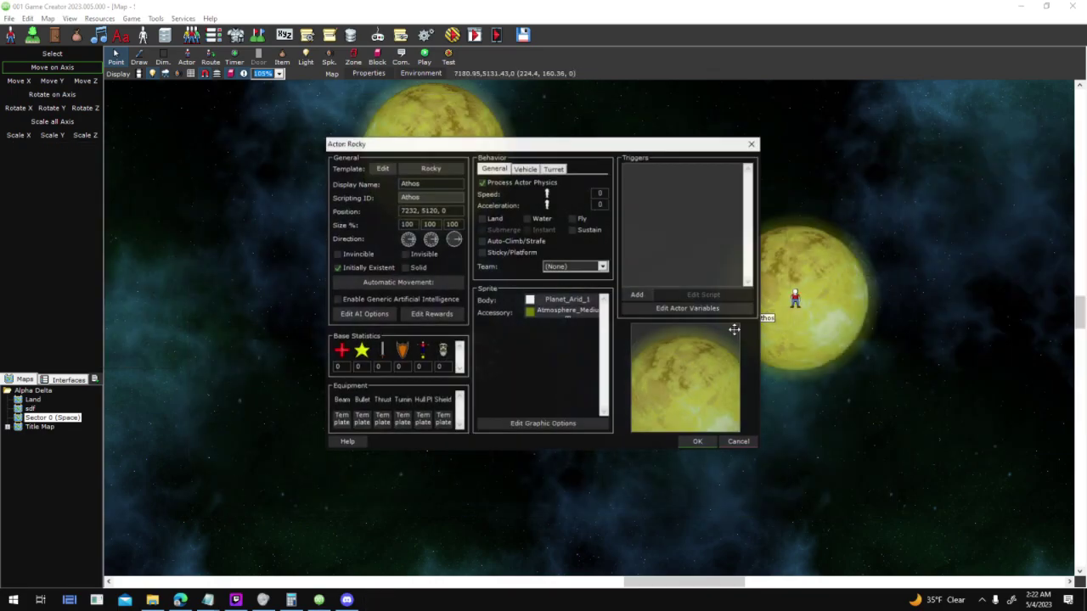
left_click(670, 309)
left_click_drag(597, 270, 671, 275)
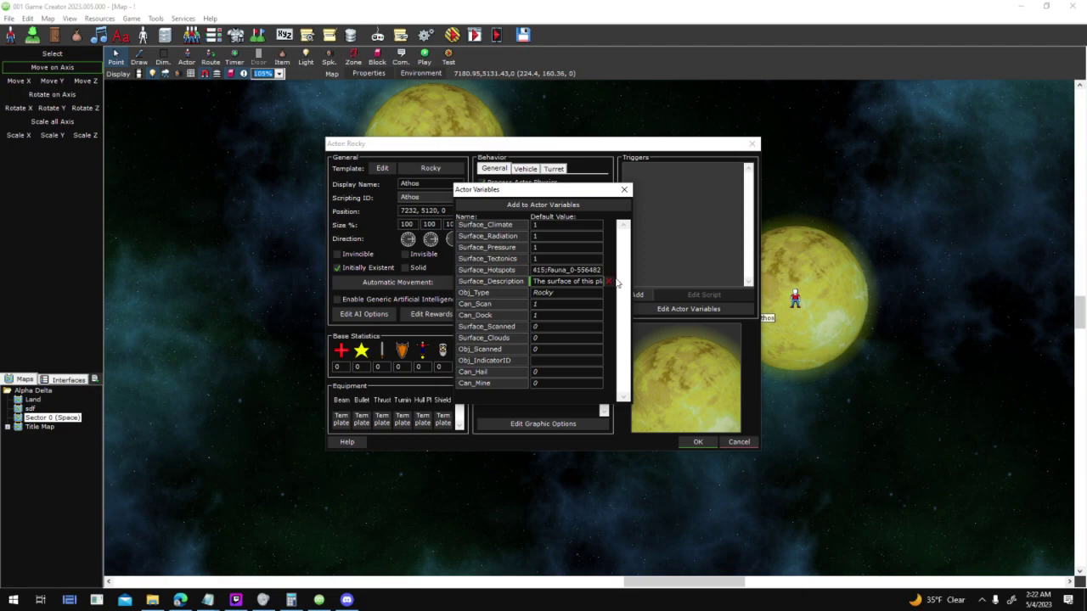
left_click(646, 308)
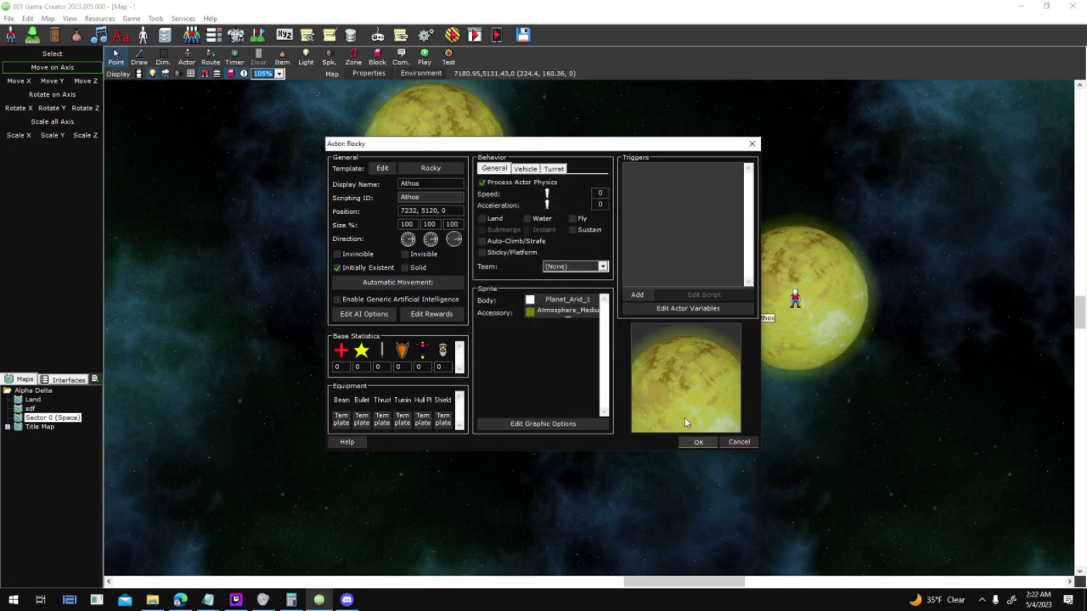
left_click(696, 441)
Launch a new test run of the game and target the planet nearest the ship
left_click(452, 35)
key("Return")
key("Return")
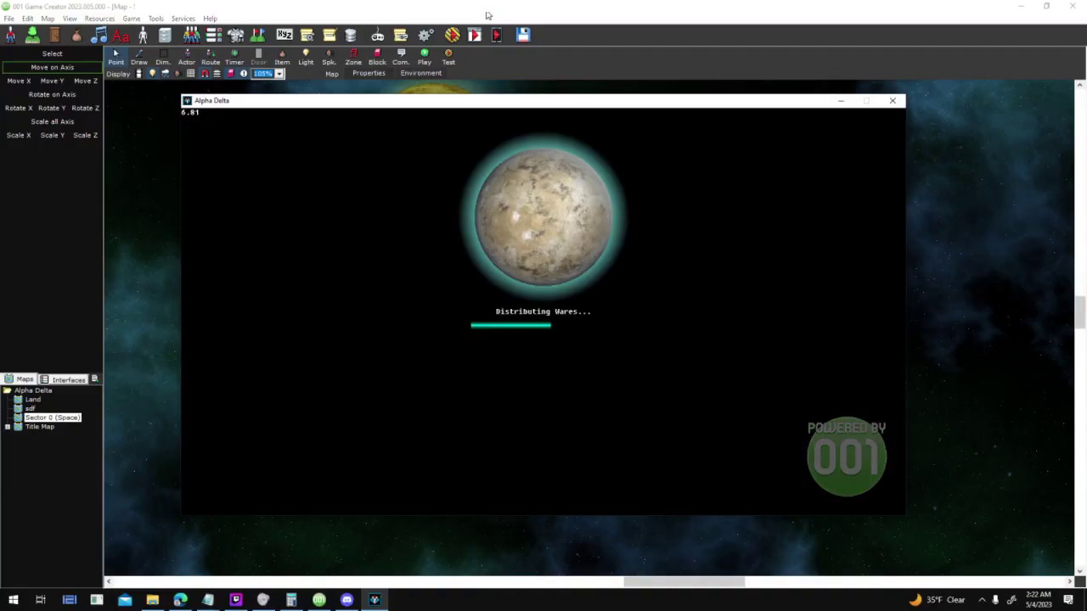
key("Return")
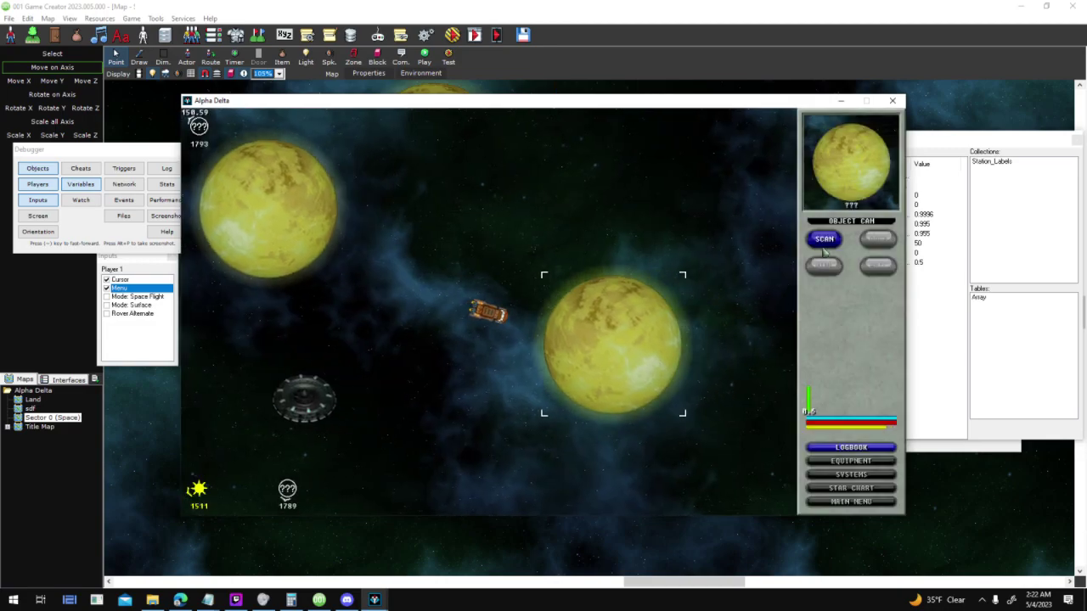
Scan Athos, dock with it, and run a deep scan of its surface
left_click(824, 240)
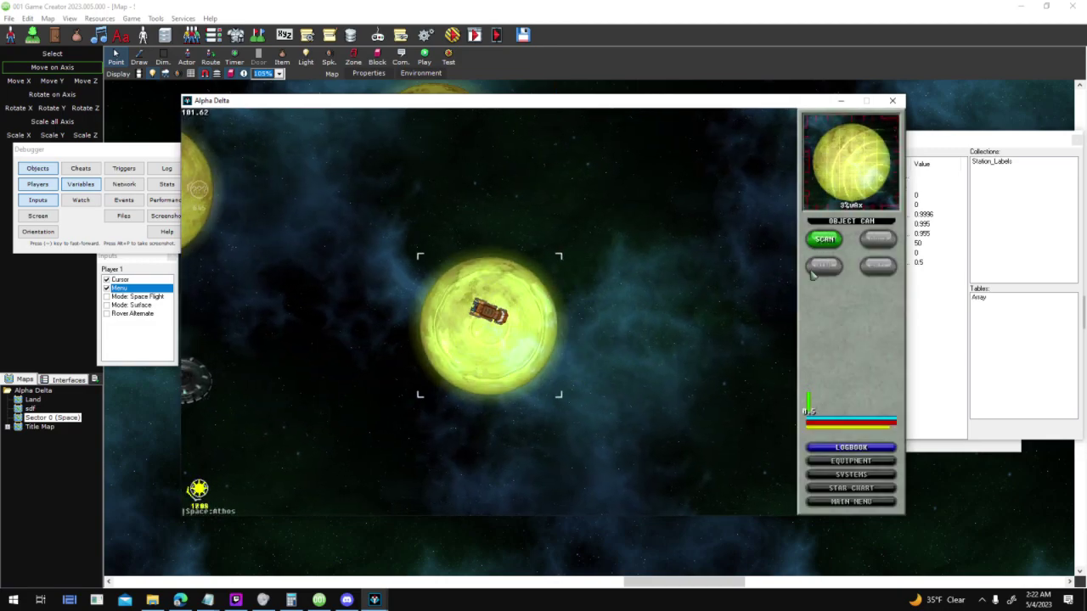
left_click(889, 243)
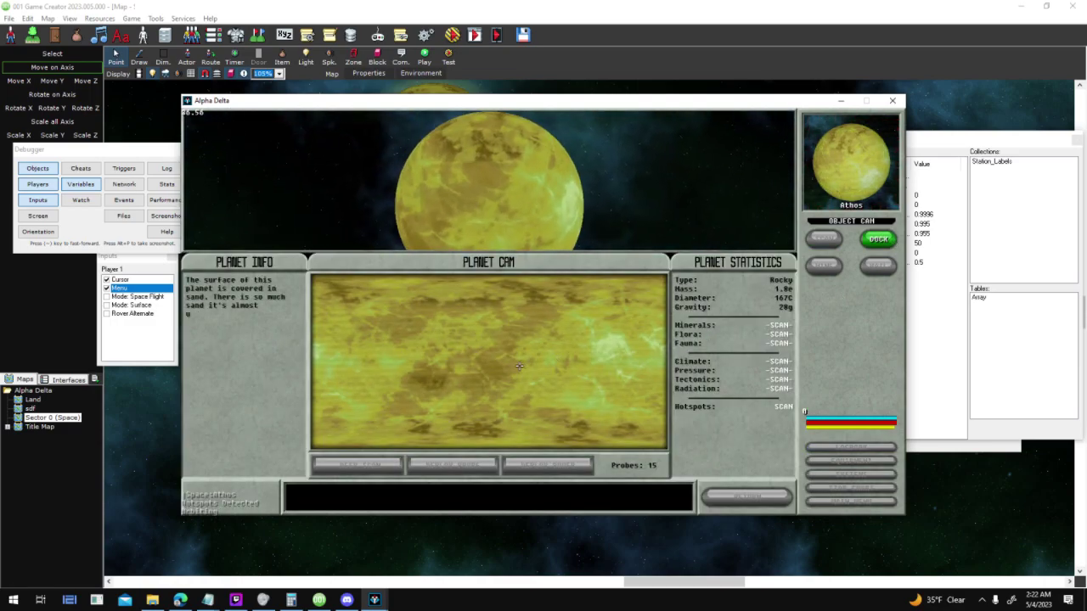
left_click(373, 465)
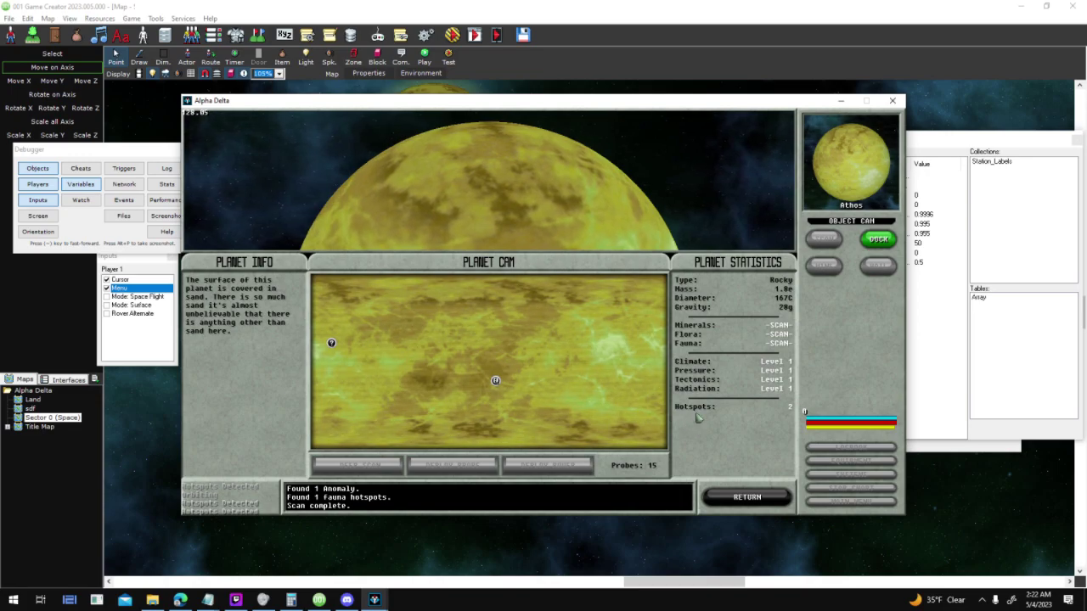
Select the fauna hotspot on the planet cam, clear the selection, and select the anomaly hotspot
left_click(496, 380)
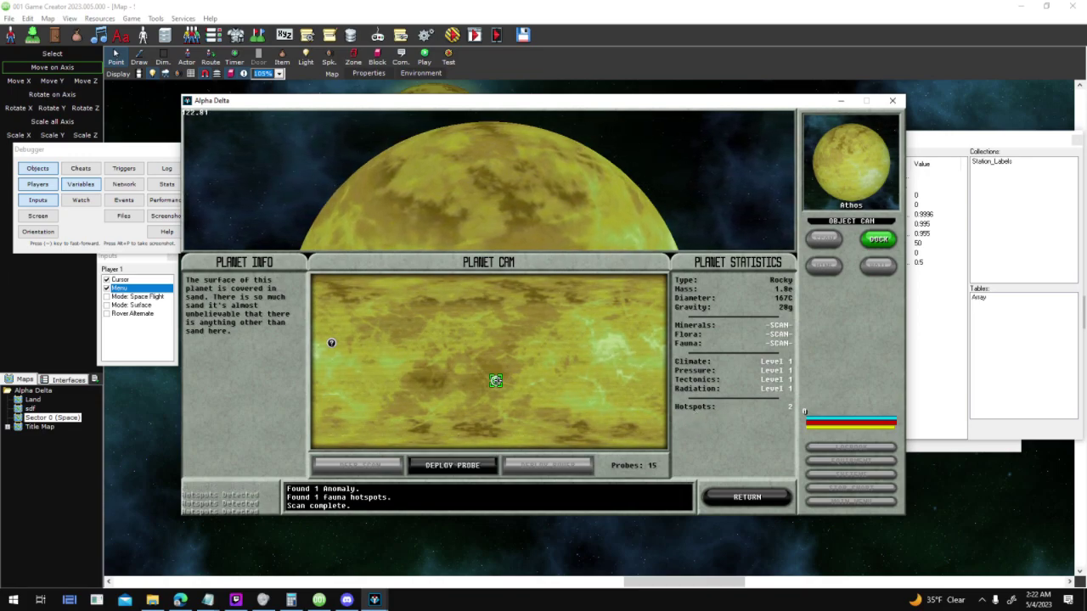
left_click(553, 384)
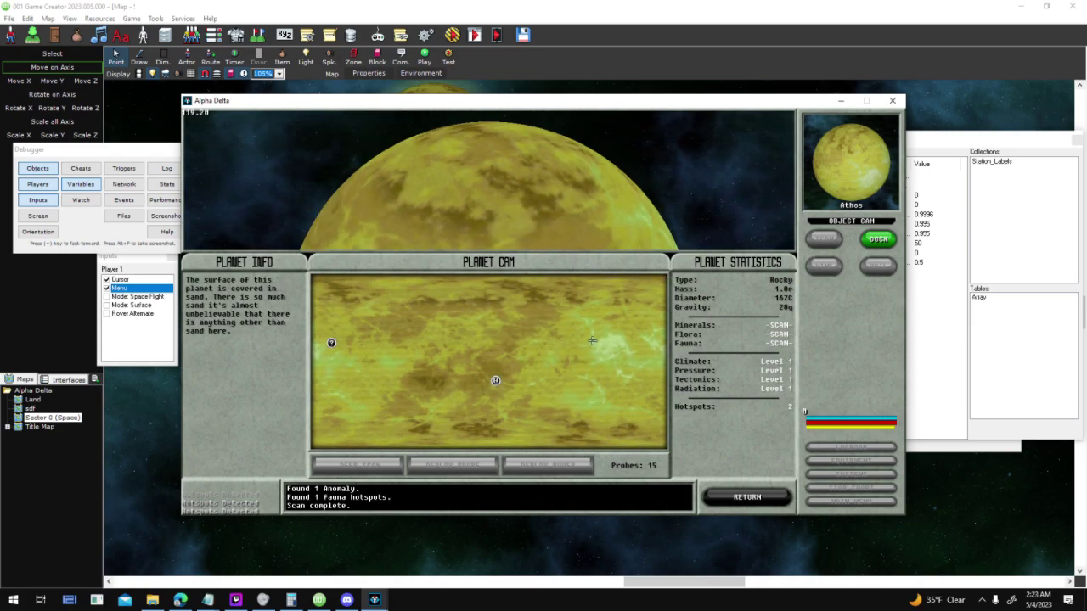
left_click(331, 342)
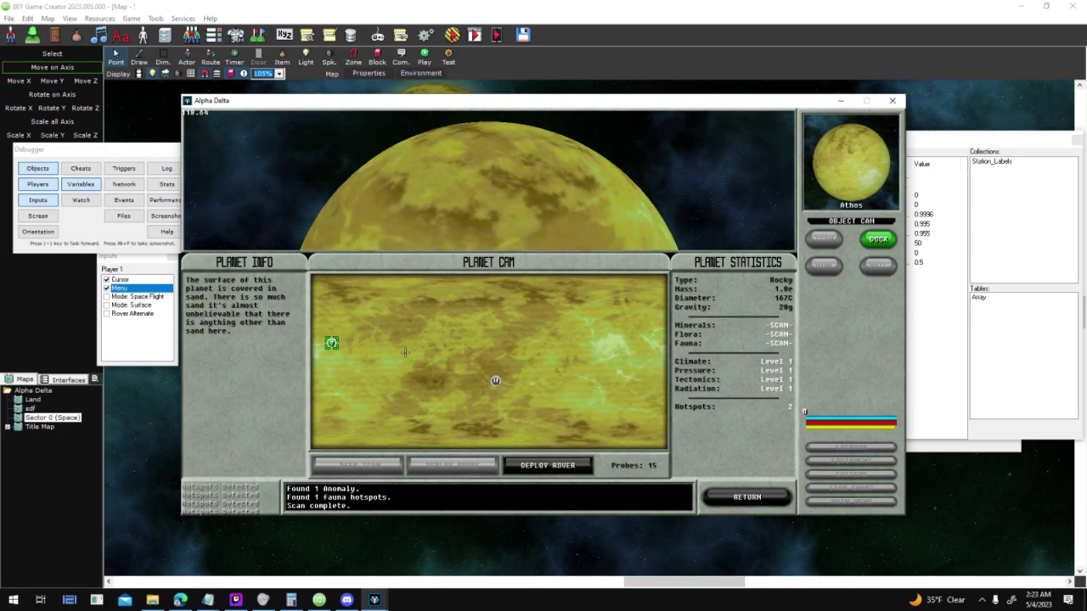
Add "Fix scanline not moving to upper right when icon is below the midpoint of the surface map" to the to-do list and save it
mouse_move(208, 600)
left_click(276, 547)
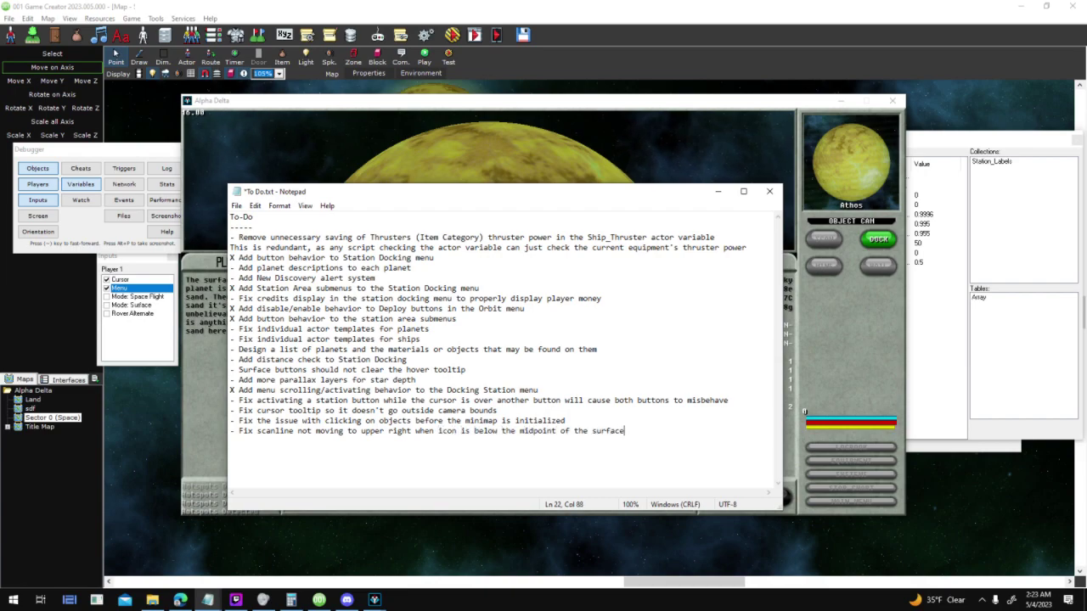
left_click(237, 205)
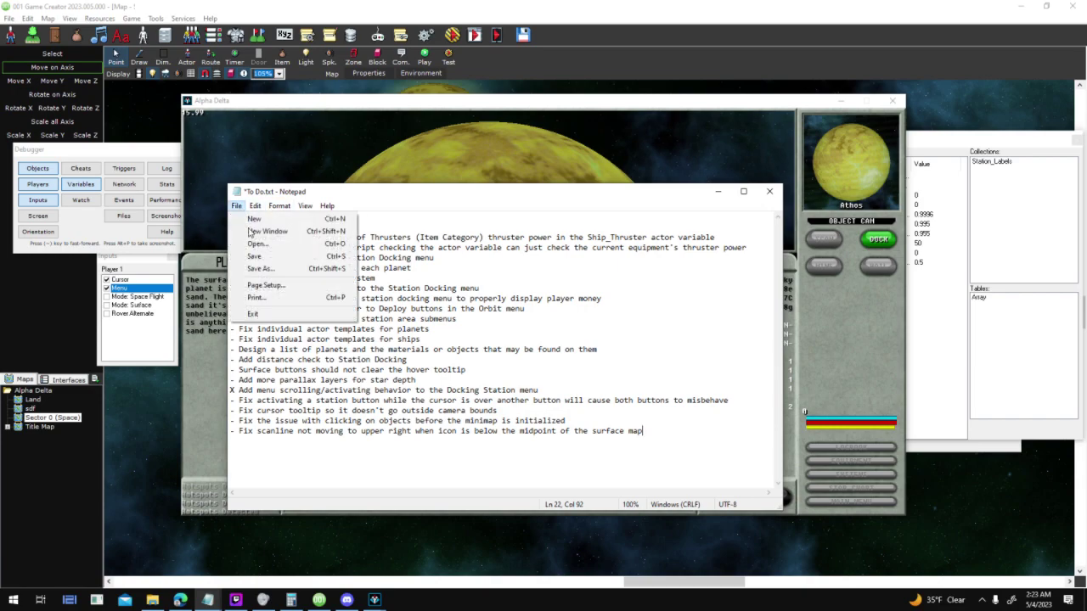
left_click(254, 258)
Return to the running test game, leave the planet orbit, and close the game
left_click(496, 134)
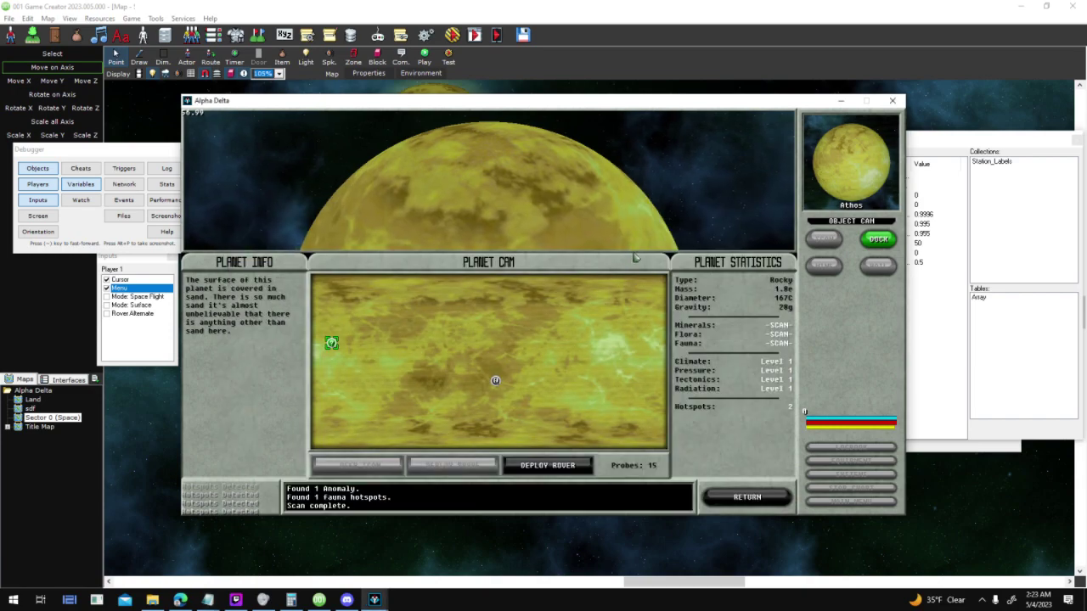
key("Escape")
key("alt+F4")
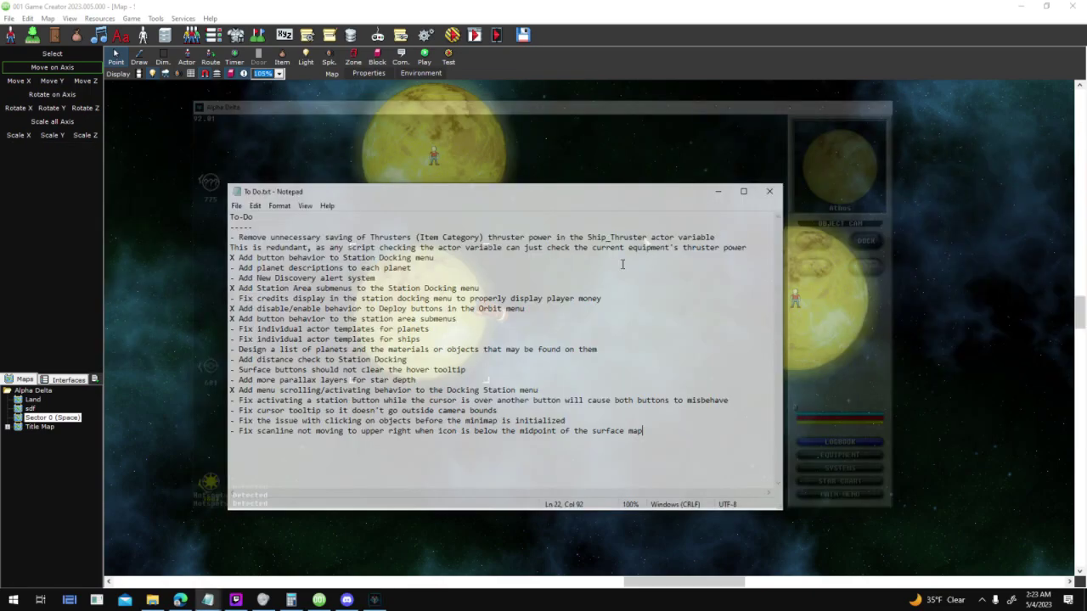
Turn on clouds for the Athos planet actor through its Surface_Clouds variable
double_click(795, 297)
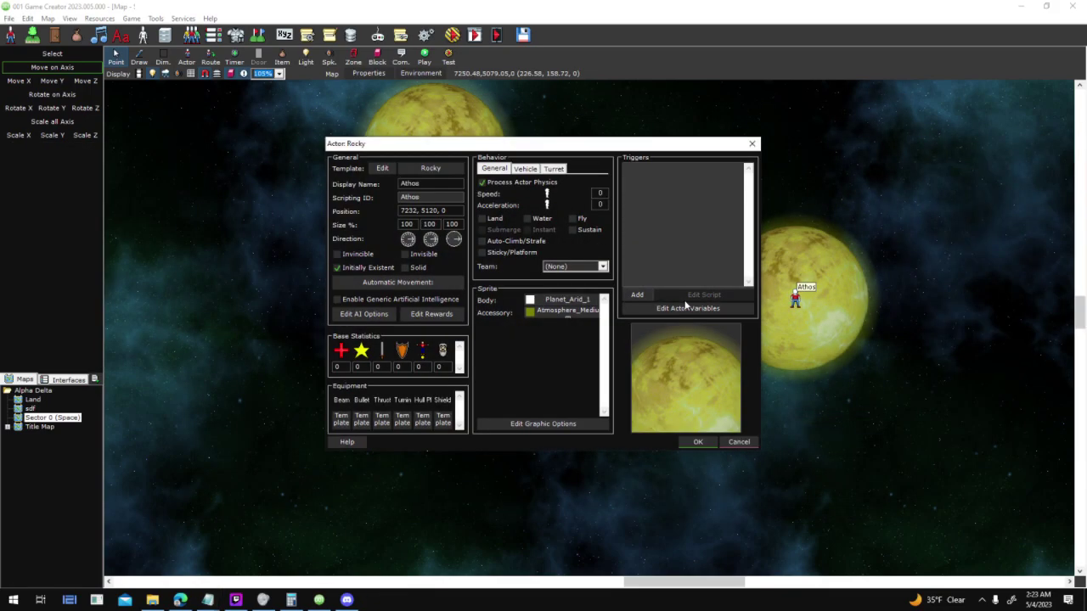
left_click(688, 308)
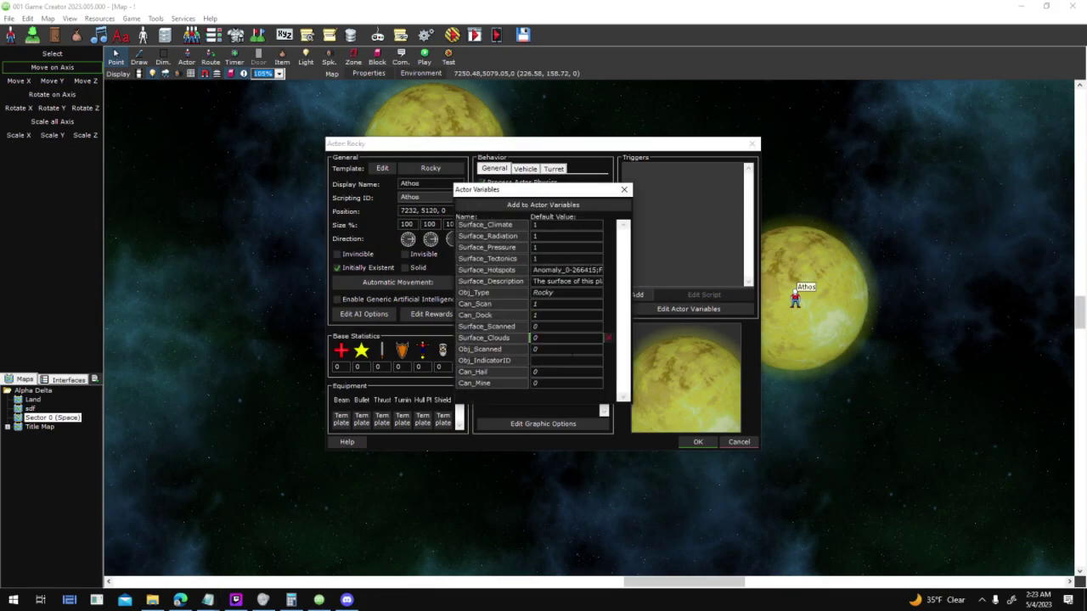
left_click(624, 190)
key("Escape")
Start a test run with the current testing options and check the live stream in Twitch Studio while the game loads
key("F5")
key("Return")
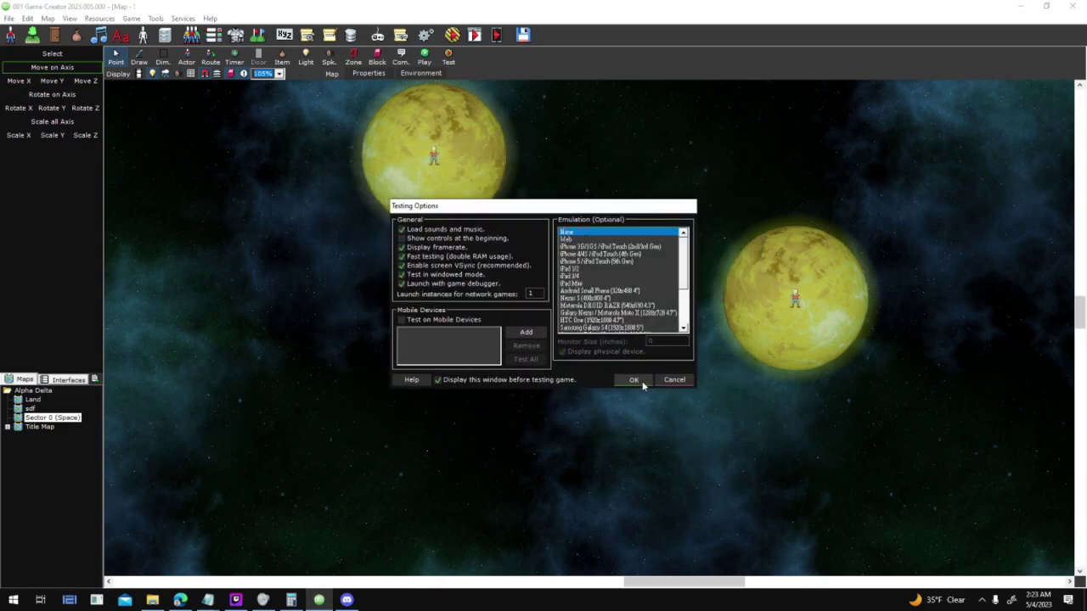
left_click(633, 380)
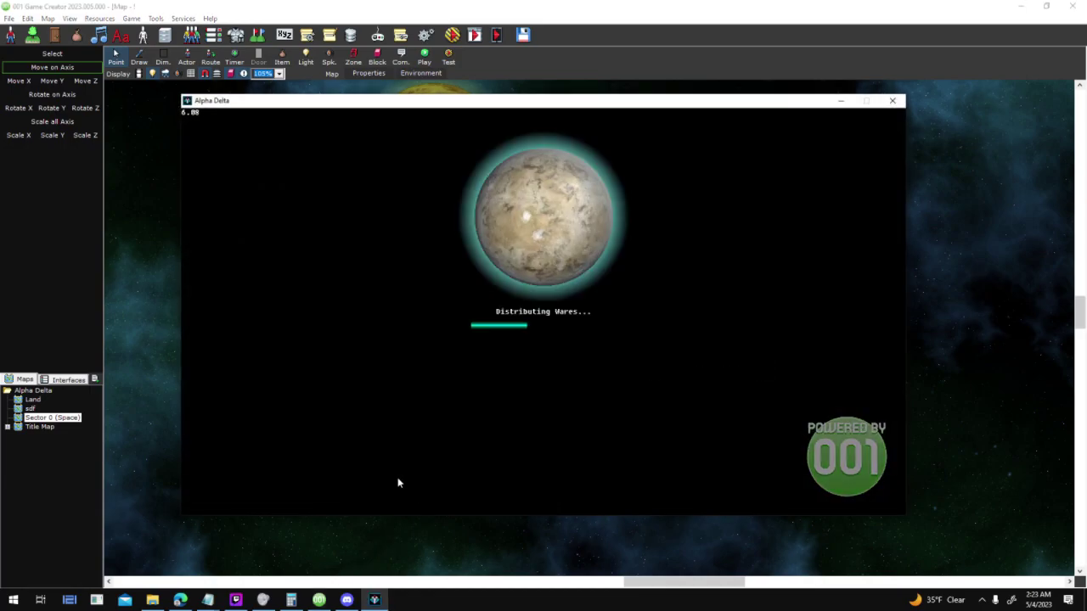
left_click(236, 600)
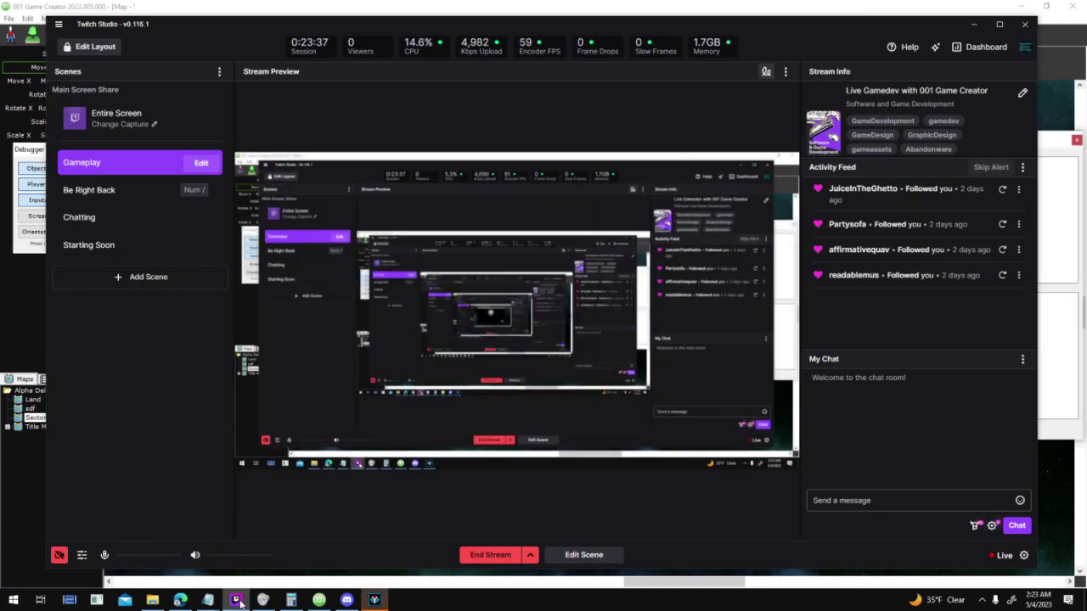
left_click(238, 601)
key("Return")
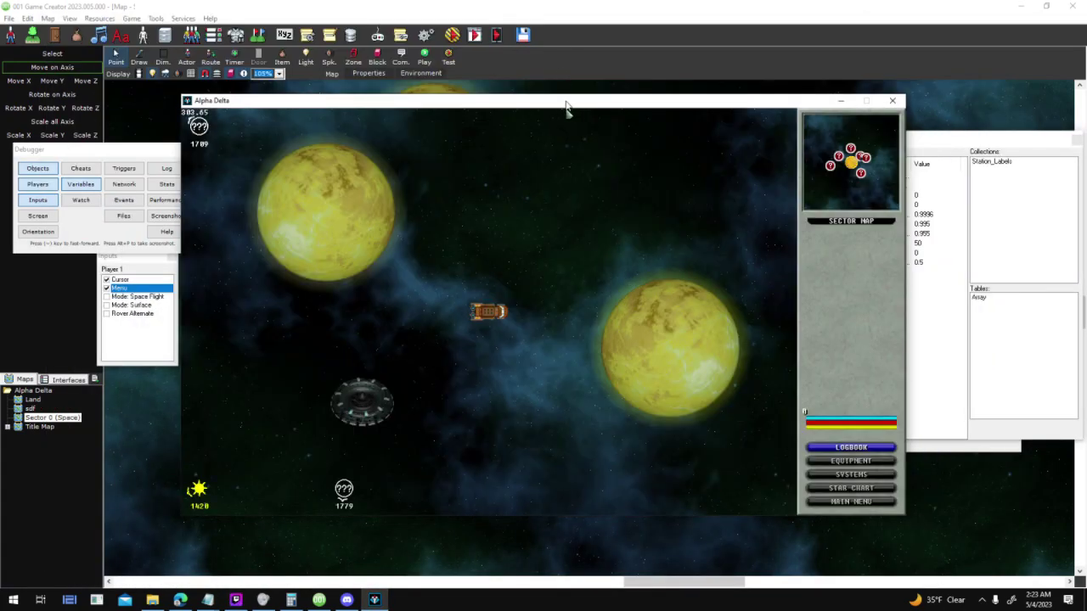
Move the game window higher, scan and dock with Athos, and start a deep scan of its surface
left_click_drag(567, 108, 617, 82)
left_click(757, 311)
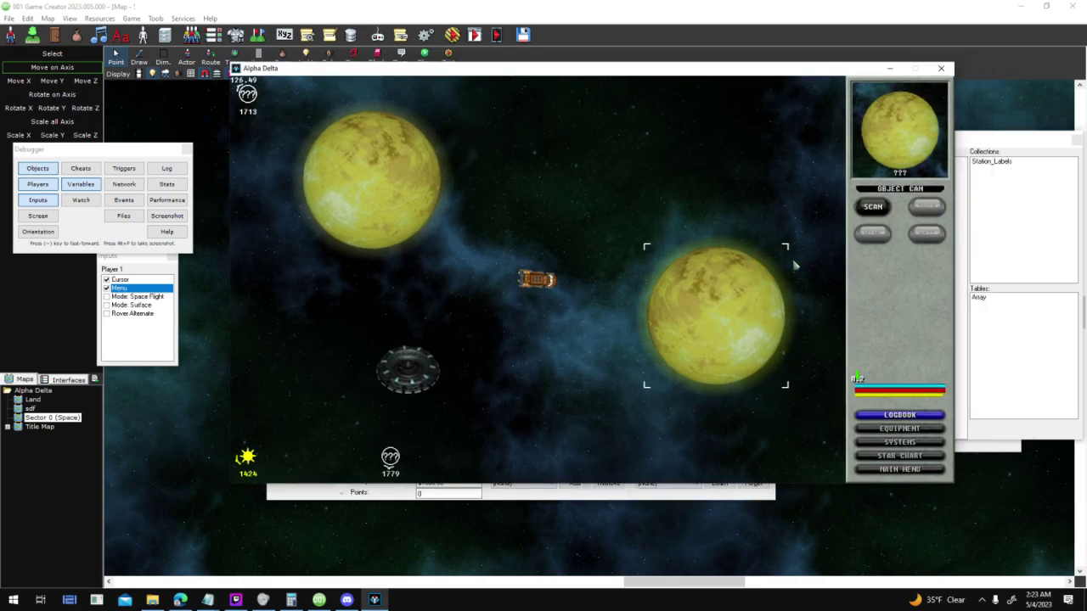
left_click(886, 208)
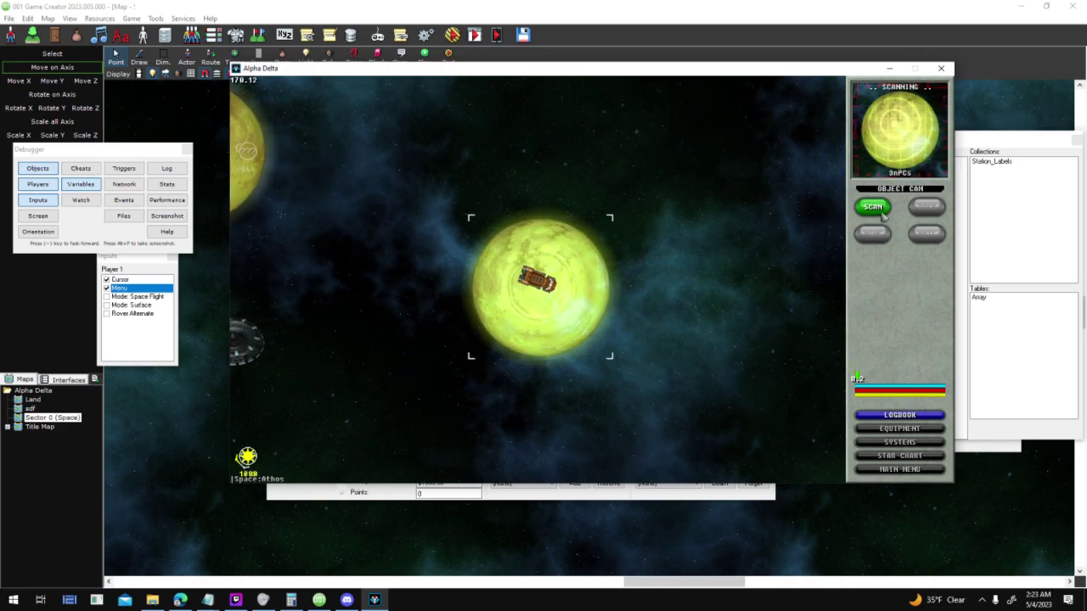
left_click(923, 207)
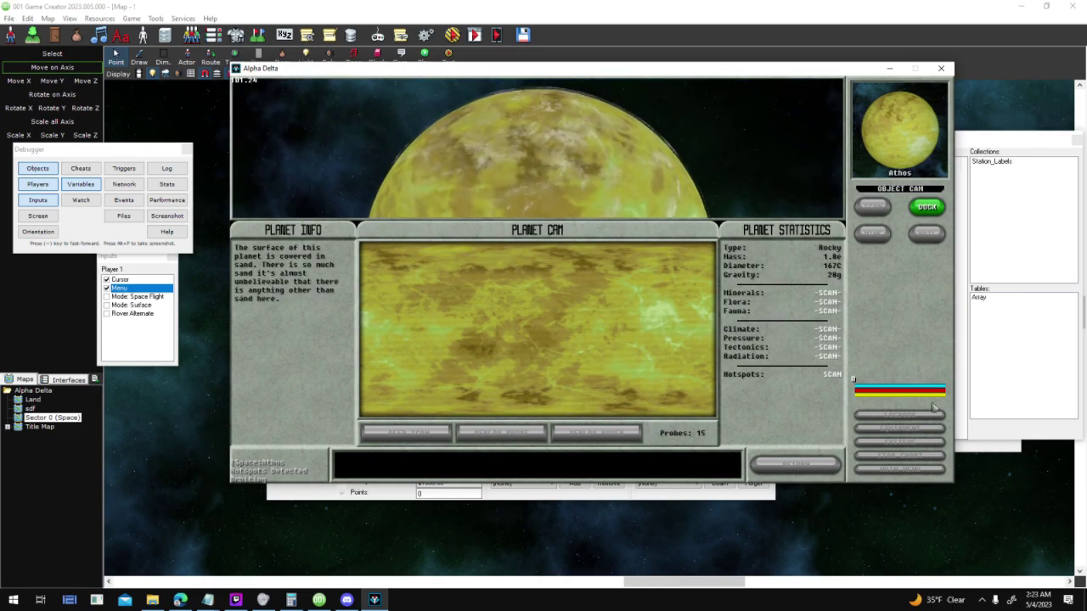
key("Return")
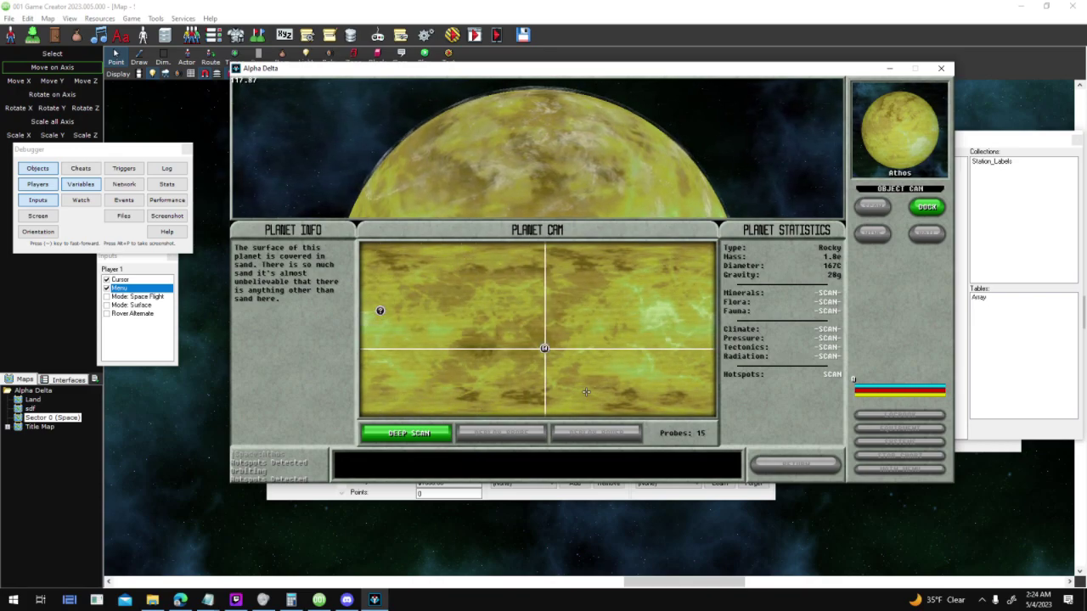
Compare the deploy options of the fauna and anomaly hotspots, and try deploying a probe to the fauna hotspot
left_click(545, 348)
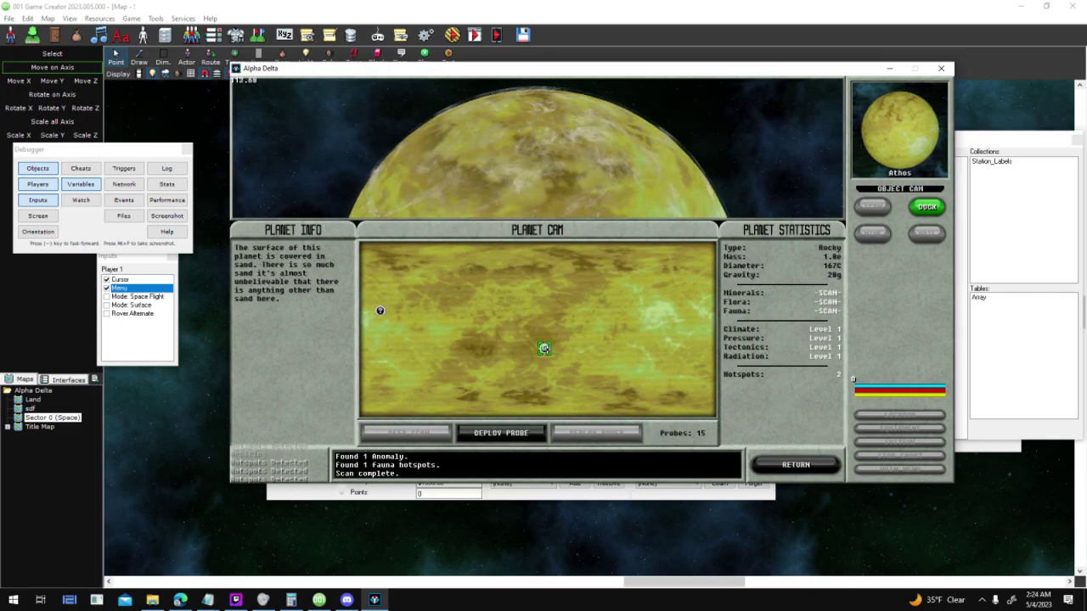
left_click(380, 310)
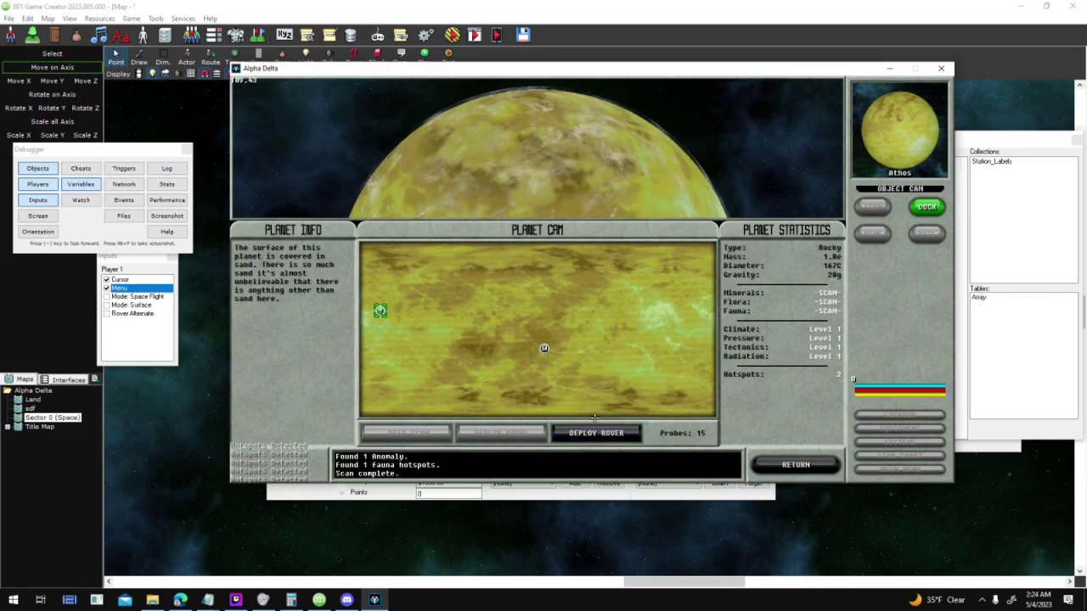
left_click(545, 348)
left_click(523, 434)
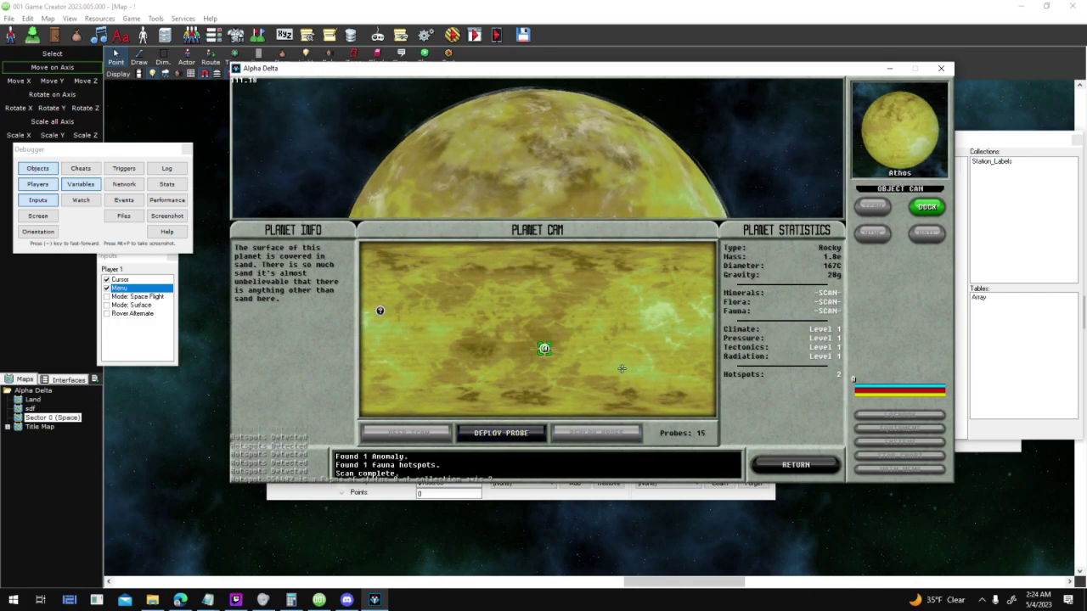
Leave orbit around Athos, close the running game, and start a new test run with the current testing options
left_click(790, 464)
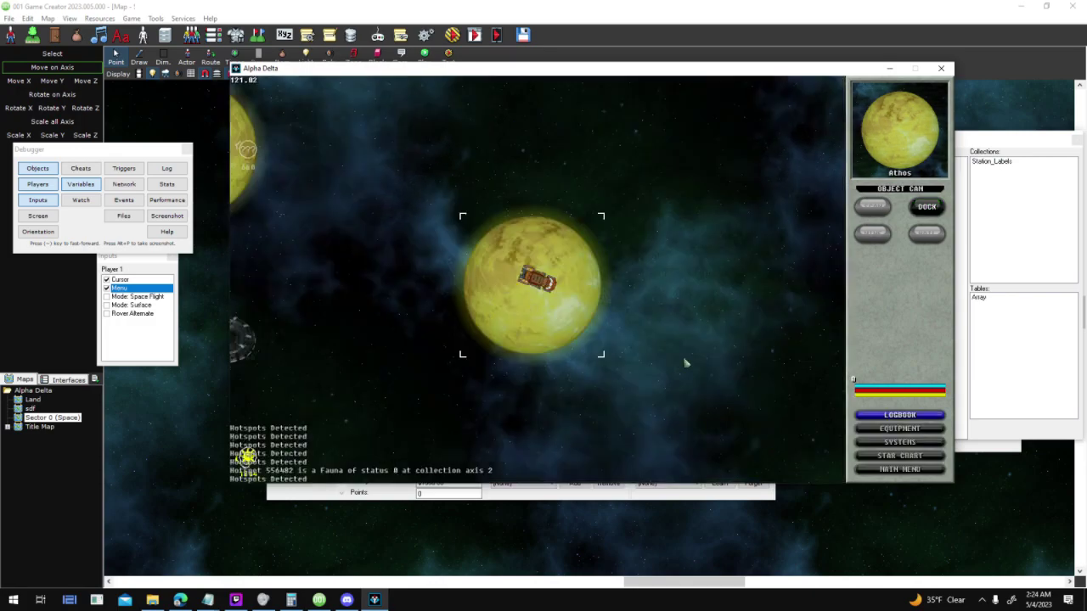
left_click(940, 68)
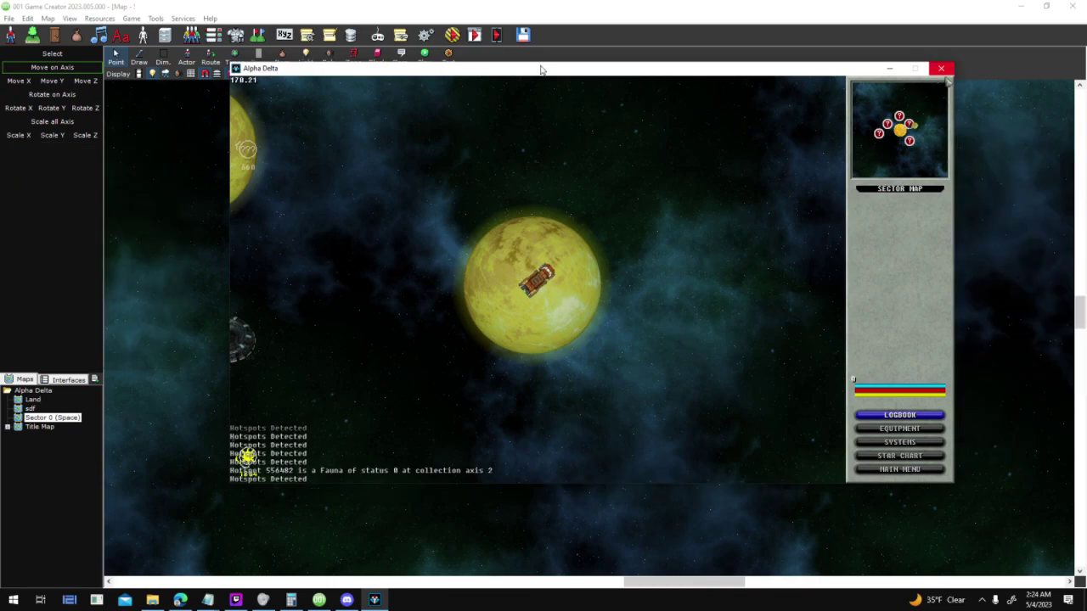
left_click(450, 46)
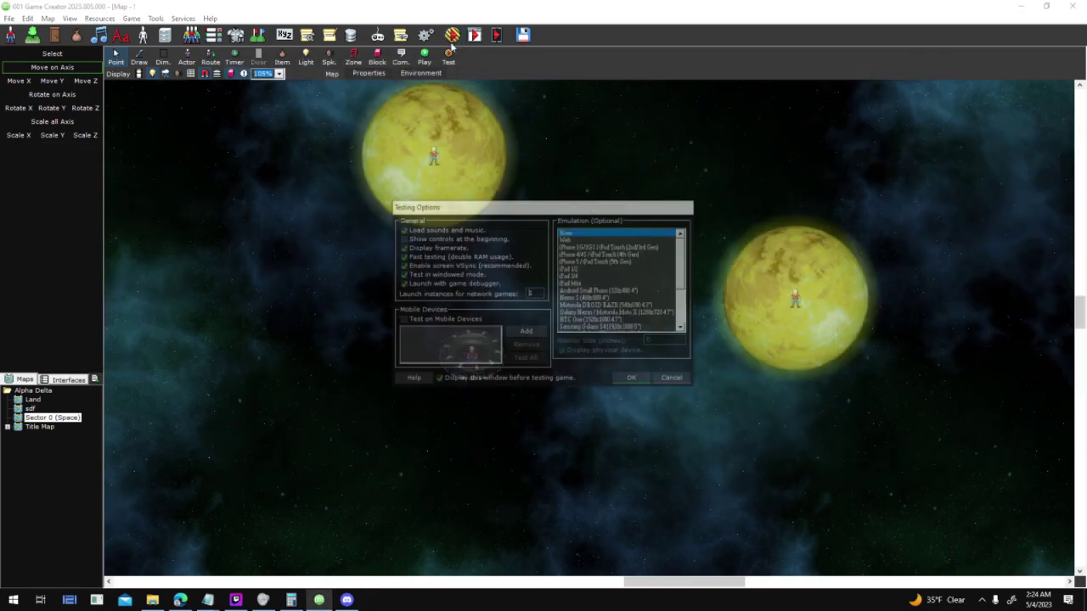
left_click(633, 379)
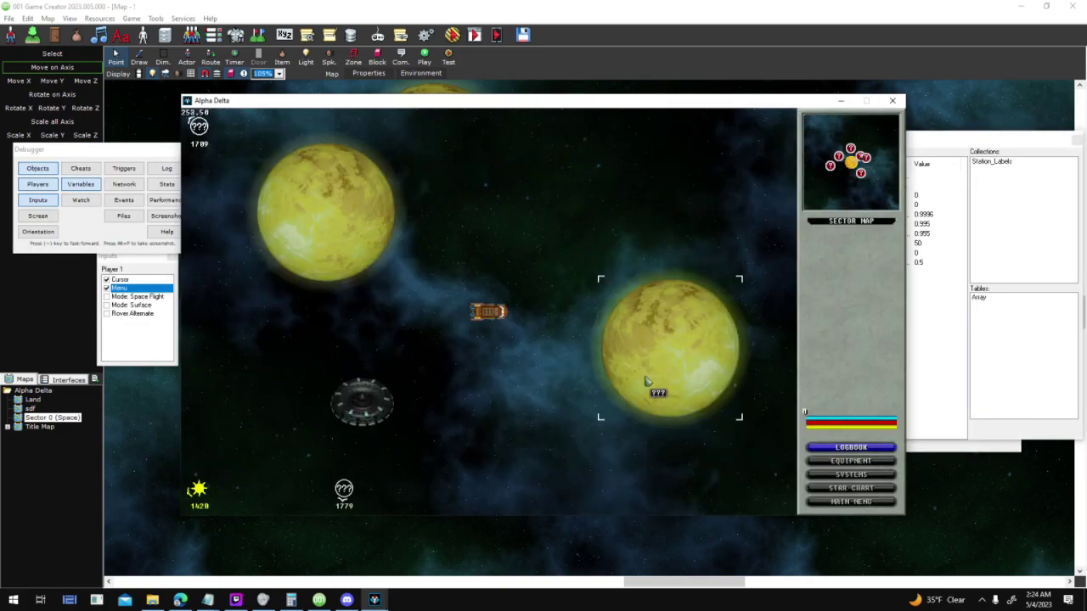
Scan and dock with the planet Athos, deep-scan its surface, and end the test run
left_click(645, 382)
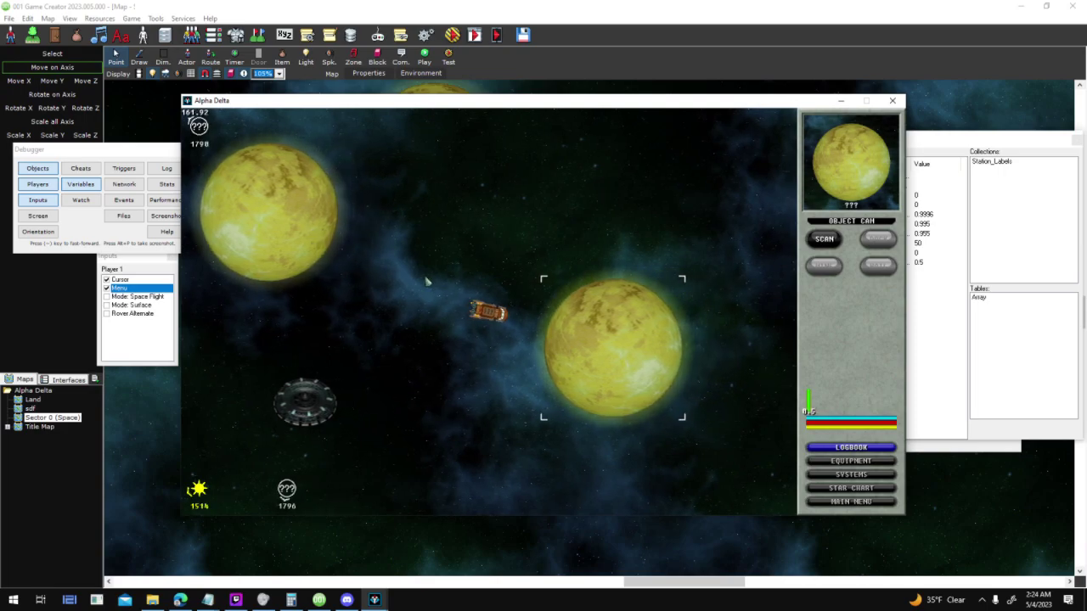
left_click(834, 242)
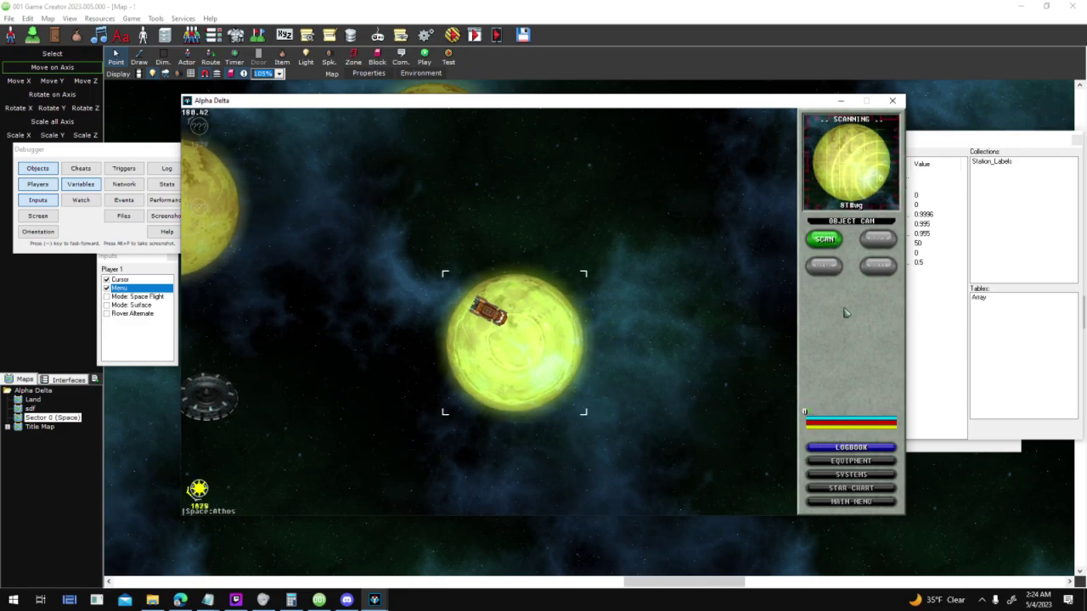
left_click(879, 239)
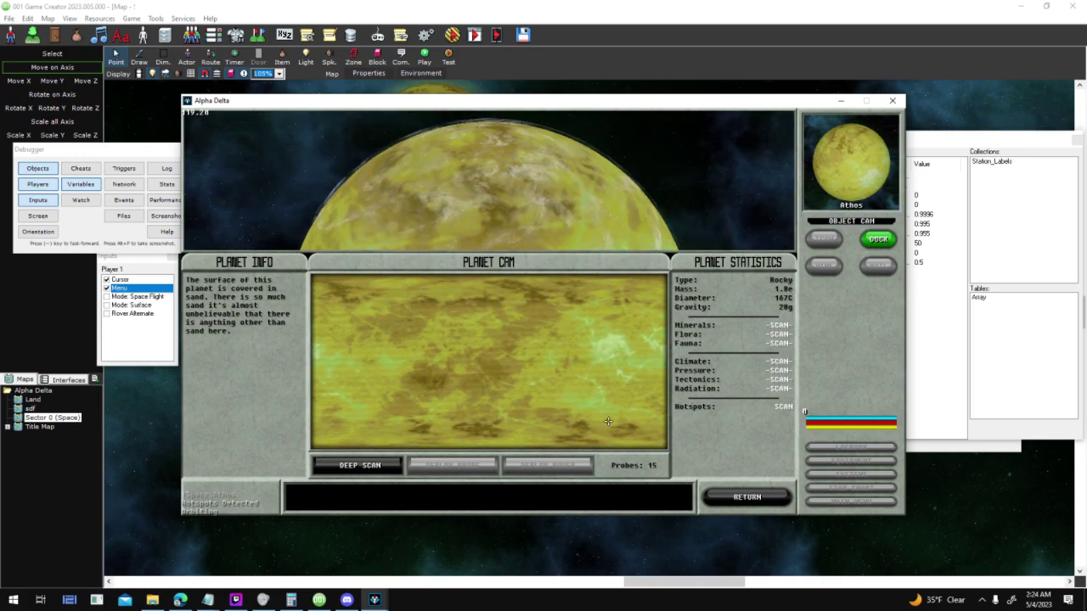
left_click(373, 466)
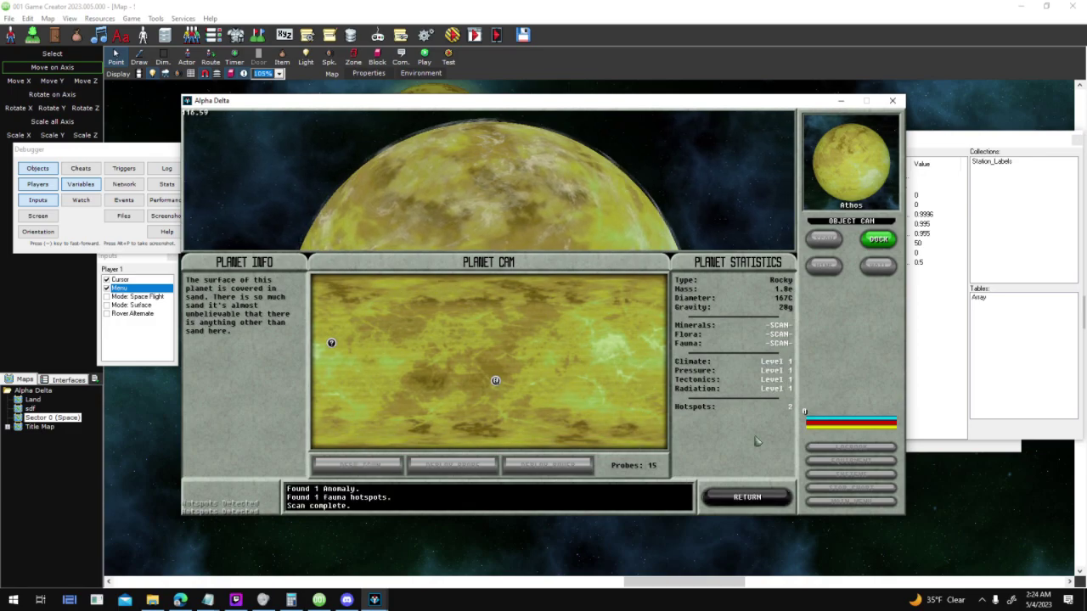
left_click(752, 500)
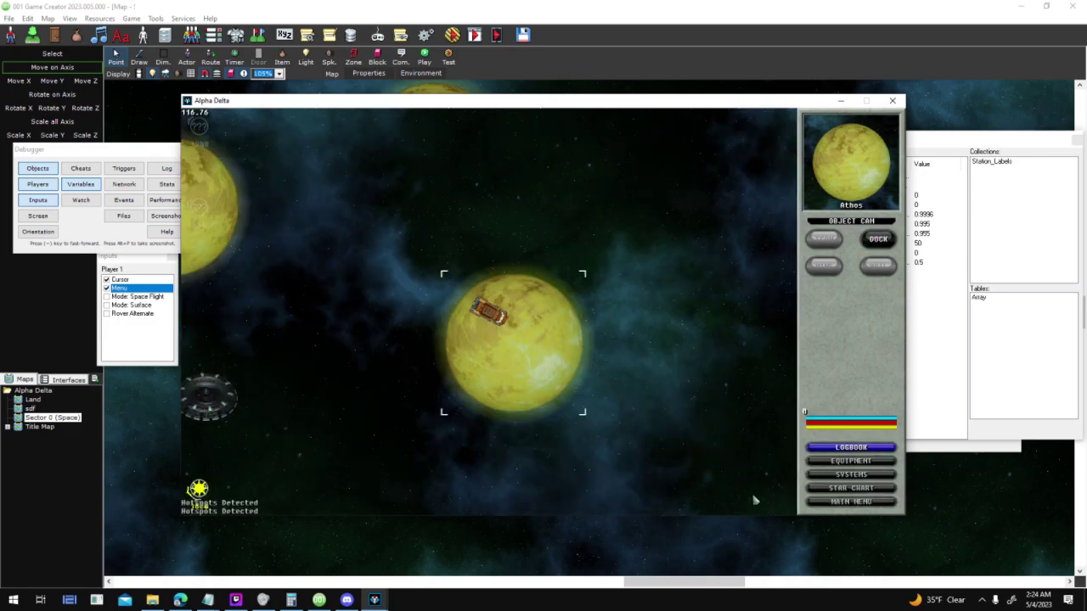
left_click(893, 102)
Open the Docking Orbit interface for editing
left_click(68, 379)
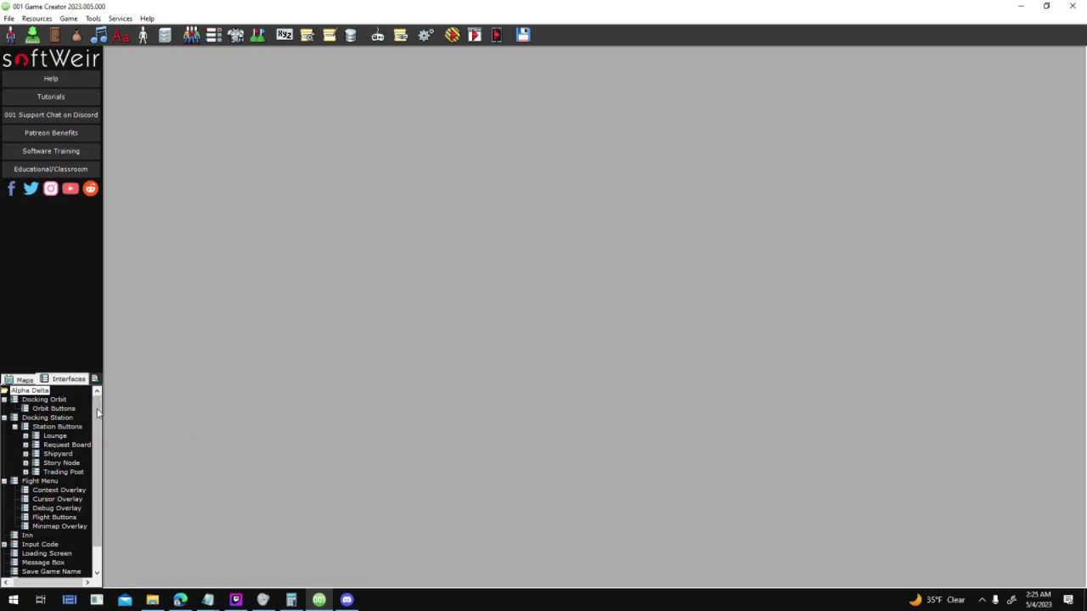
left_click(56, 419)
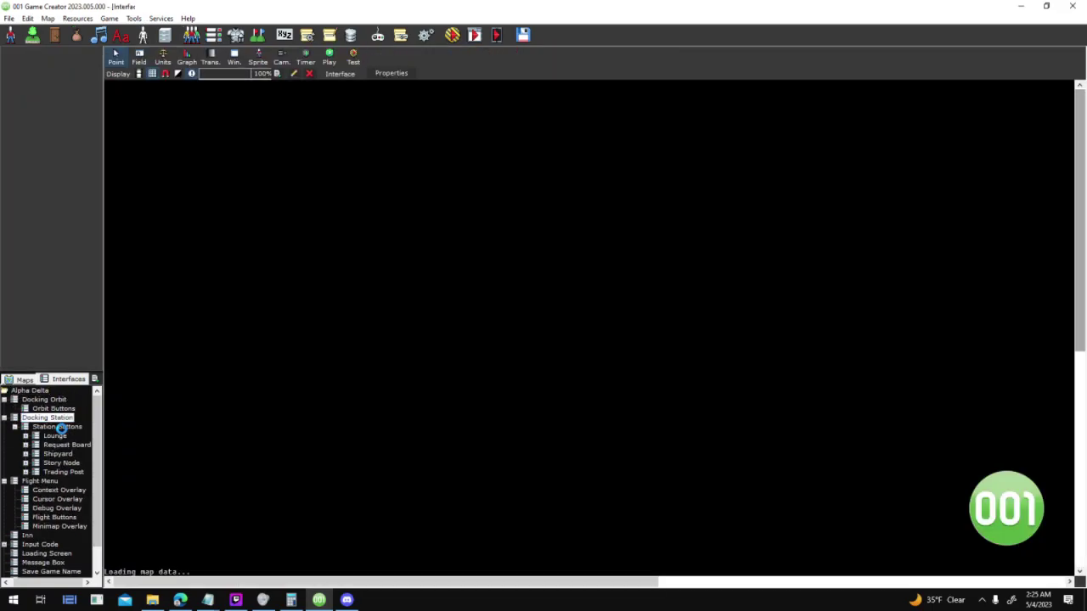
left_click(263, 508)
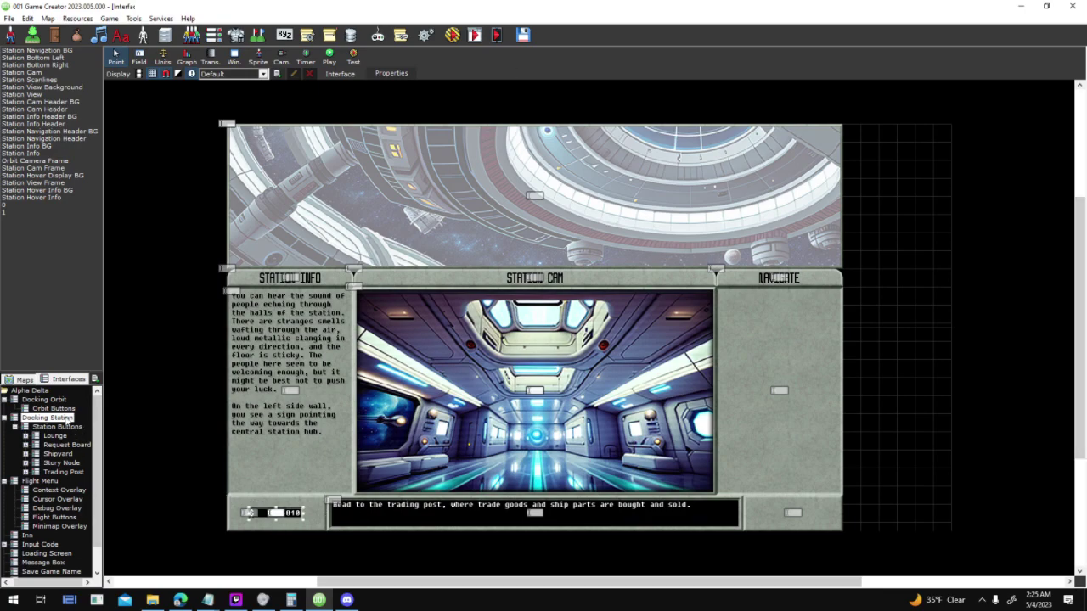
left_click(65, 409)
left_click(47, 399)
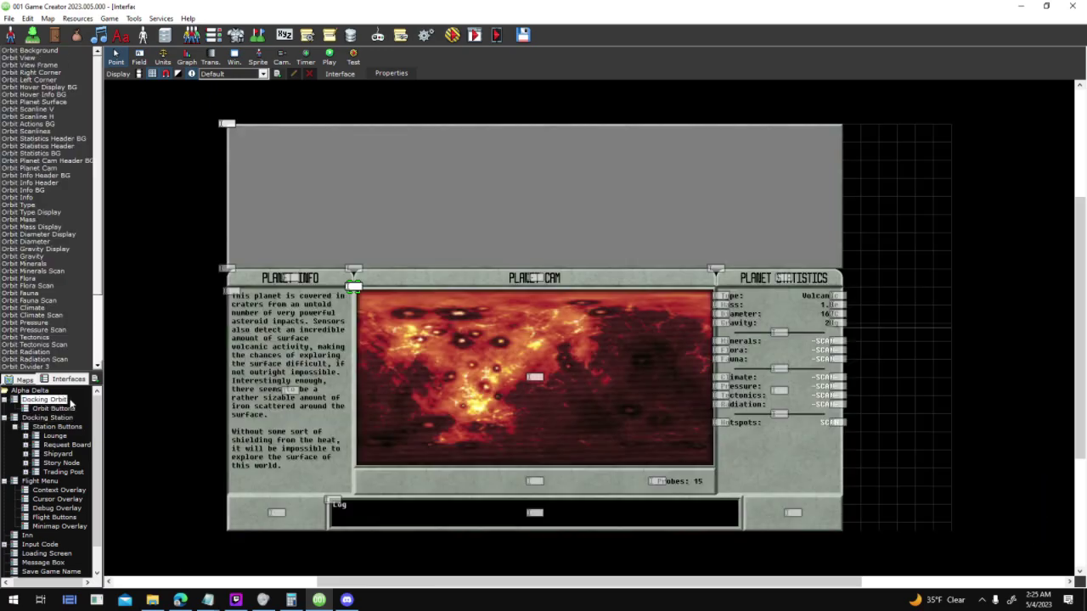
Check the vertical position of the Orbit Probe Count field in its properties without changing it
left_click_drag(919, 476, 702, 482)
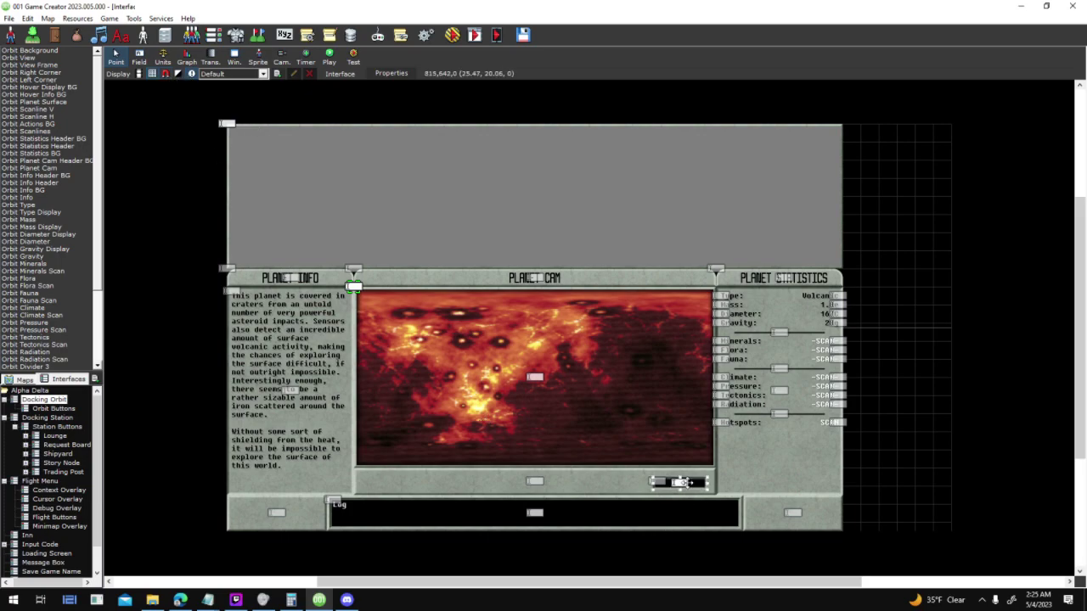
left_click_drag(680, 482, 679, 480)
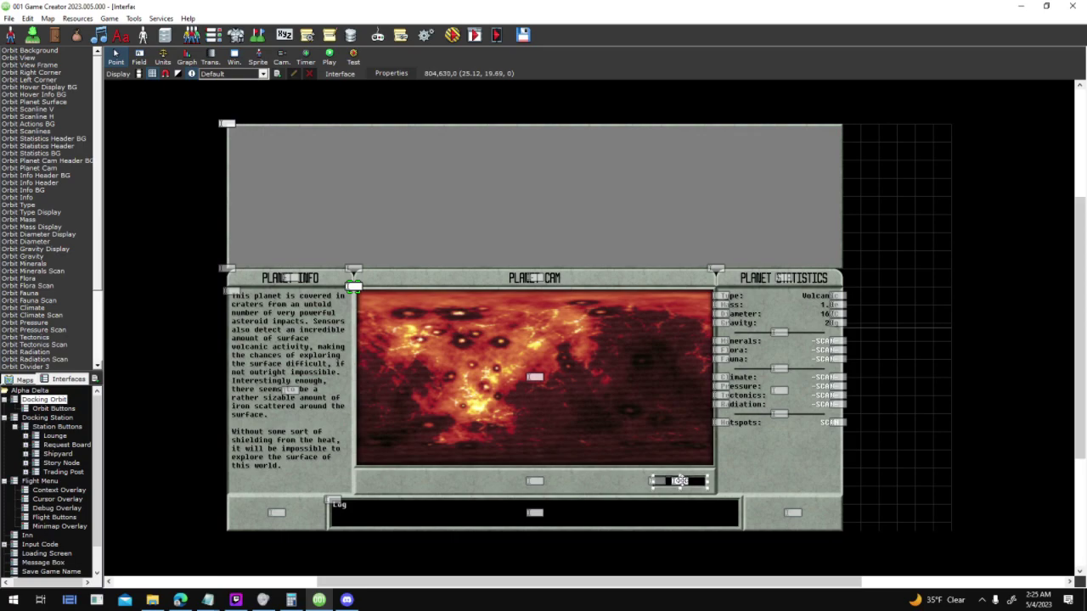
left_click(679, 481)
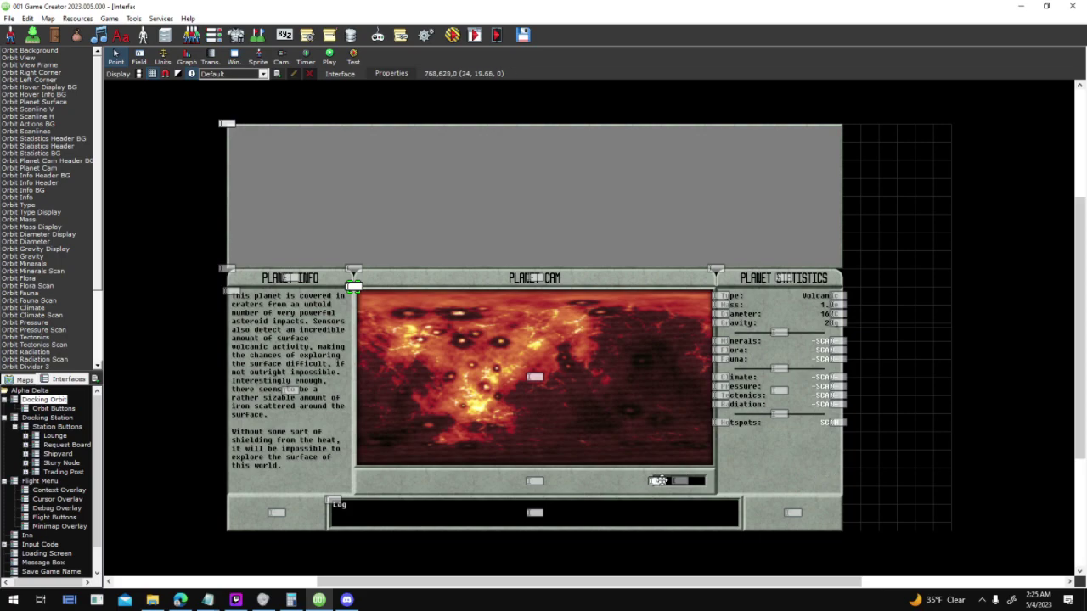
double_click(703, 484)
double_click(422, 195)
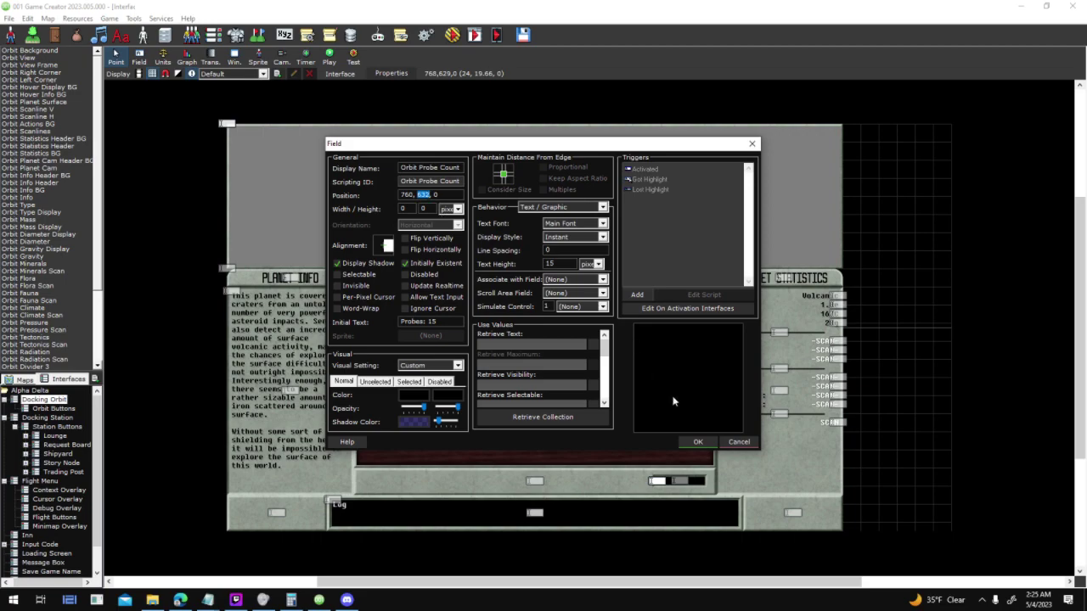
left_click(735, 442)
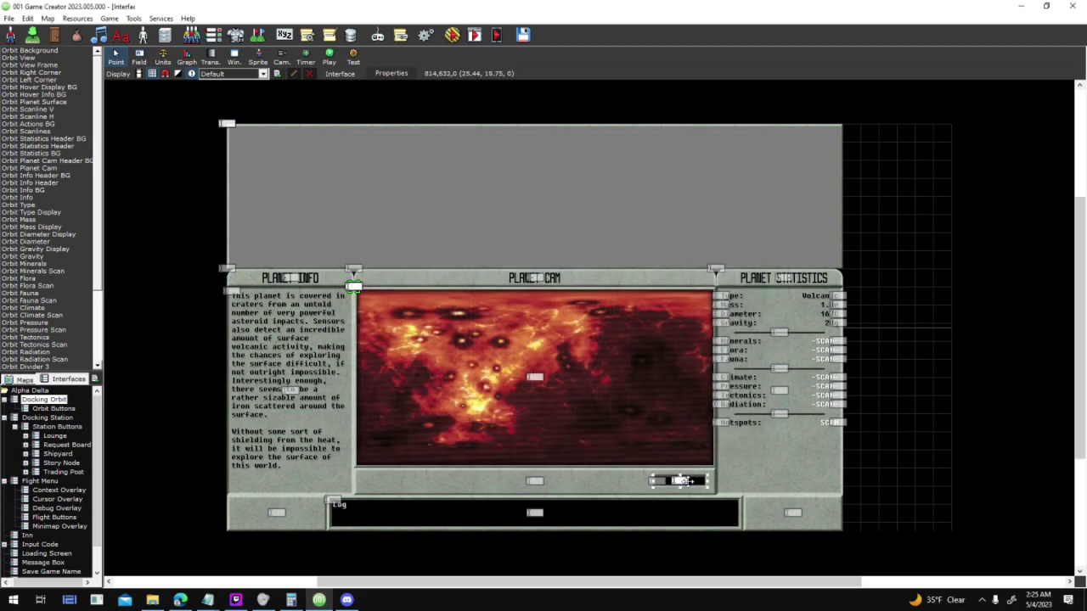
Set the vertical position of the probe count's black background field to 632
double_click(684, 481)
type("632")
left_click(695, 442)
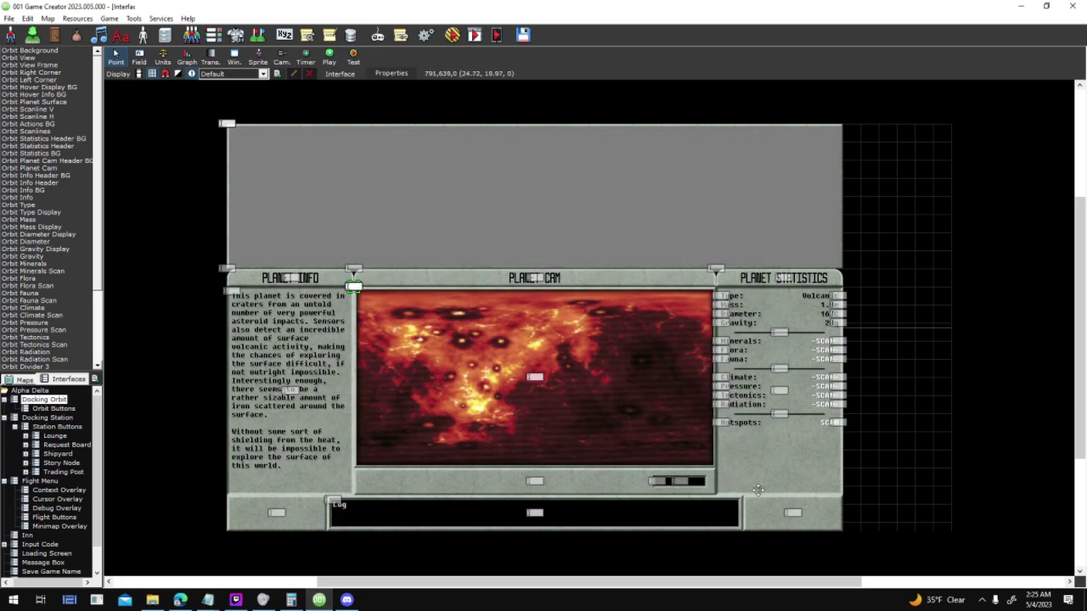
Move the probe count's black background field backward several layers in the stacking order
left_click(702, 481)
right_click(702, 482)
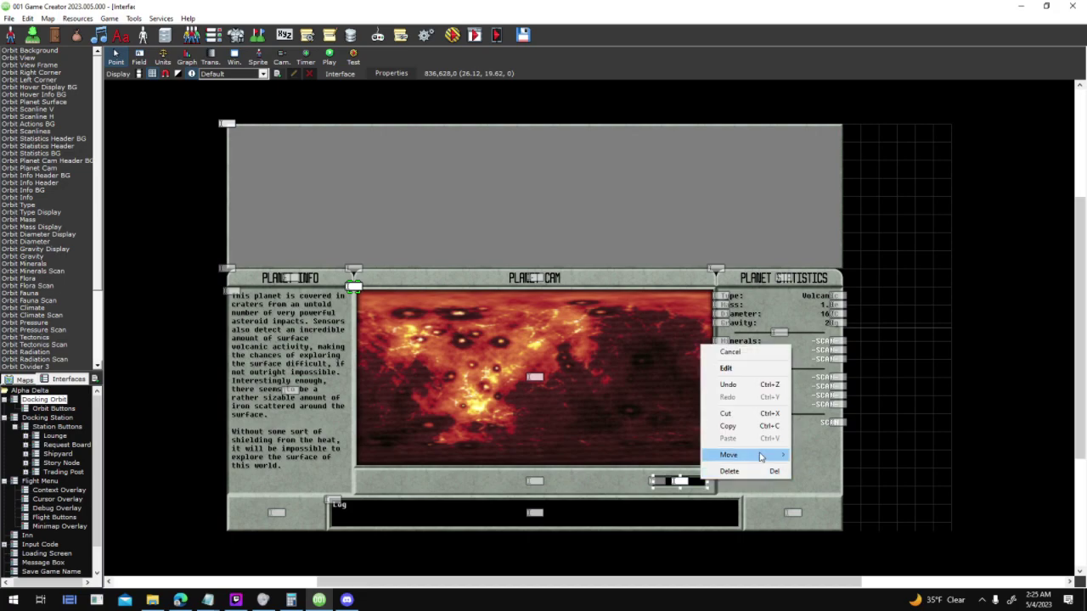
mouse_move(752, 456)
left_click(844, 478)
right_click(702, 481)
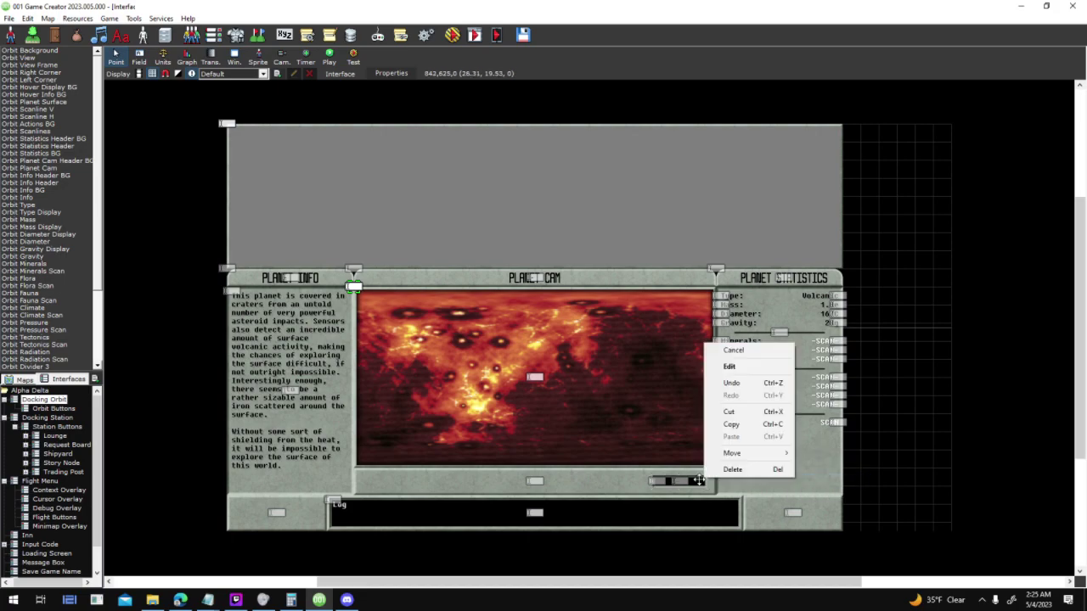
left_click(820, 480)
right_click(702, 481)
left_click(820, 480)
right_click(702, 481)
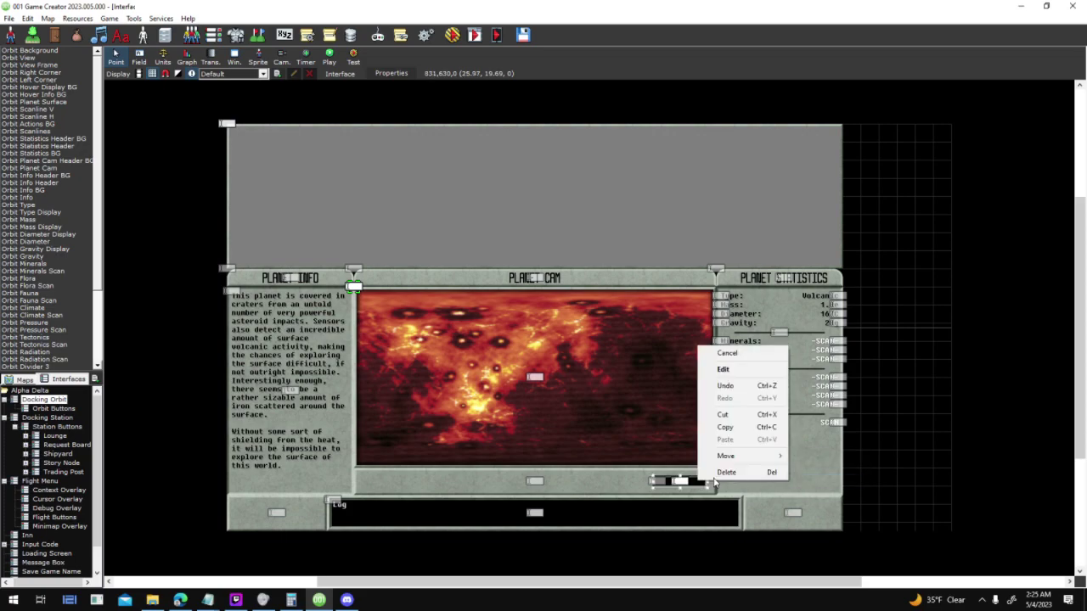
left_click(820, 479)
right_click(702, 482)
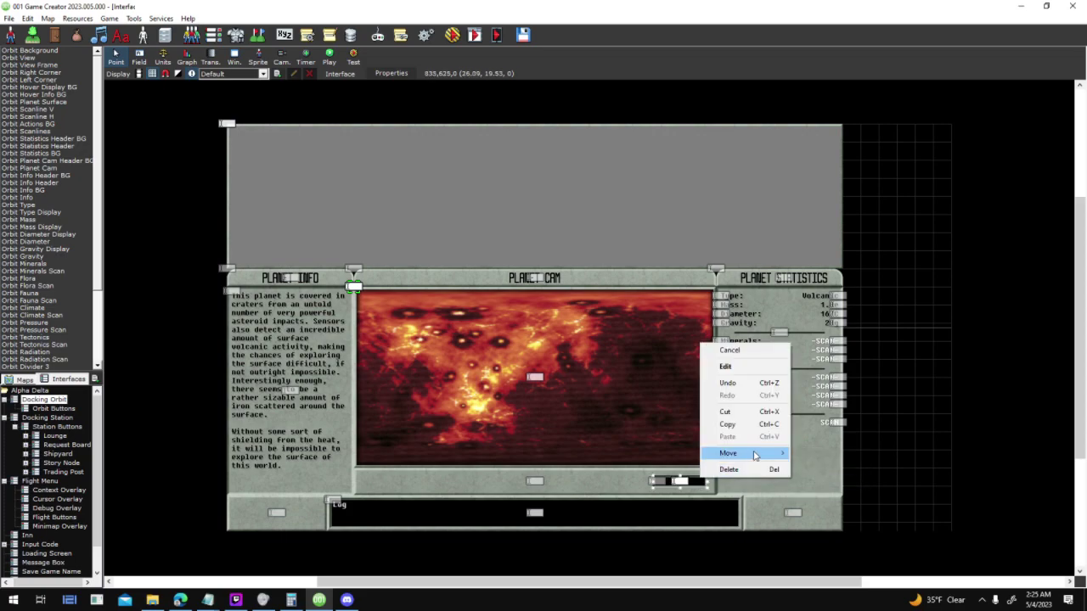
left_click(820, 480)
right_click(696, 481)
Move the Orbit Probe Count text field forward in the stacking order and bring it to the front
left_click(656, 481)
right_click(656, 483)
mouse_move(696, 458)
left_click(787, 473)
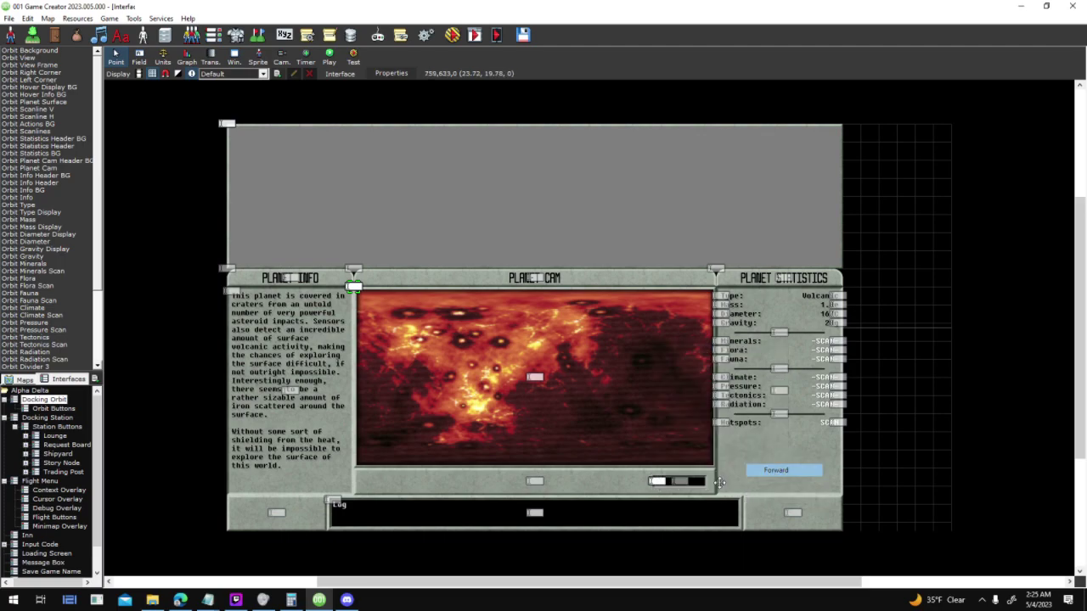
right_click(658, 482)
left_click(780, 473)
right_click(659, 480)
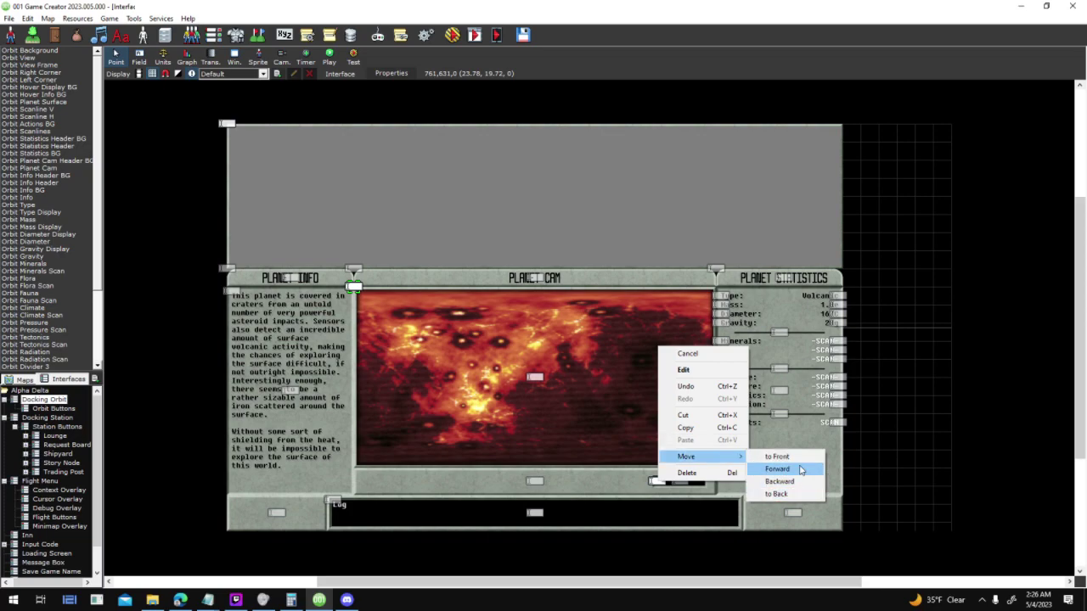
left_click(800, 465)
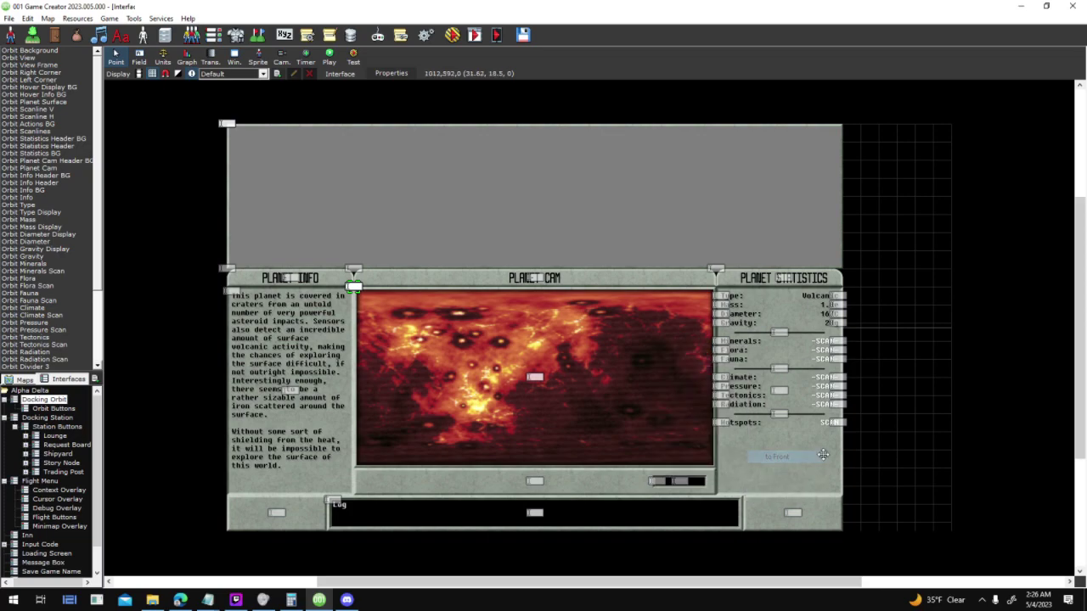
Change the Orbit Probe Count field's normal text color to white, and hide the field markers in the interface view
double_click(658, 481)
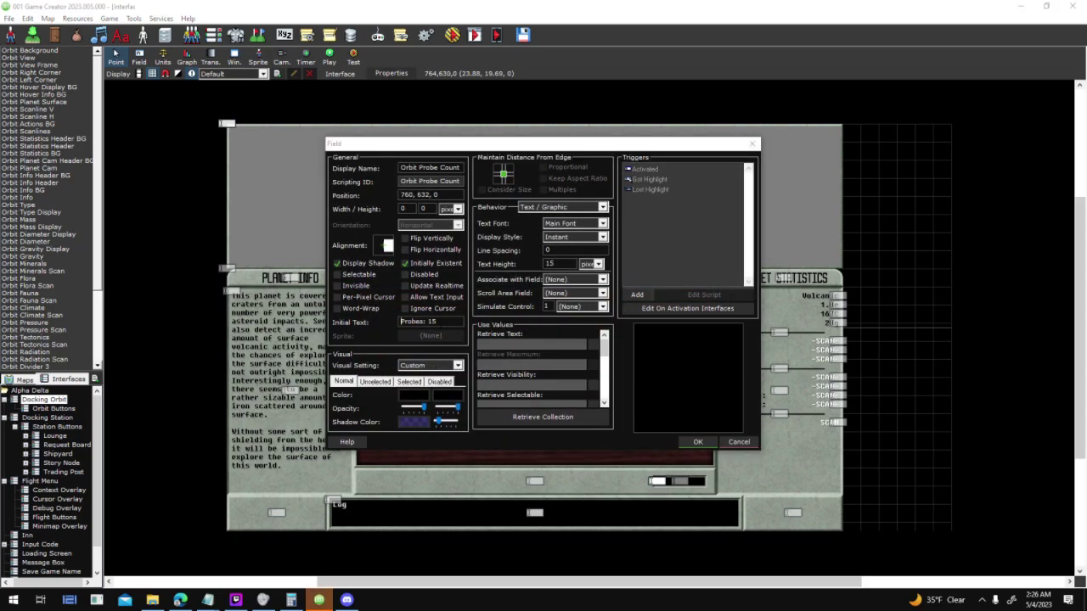
left_click(413, 396)
left_click(442, 247)
left_click(350, 325)
left_click(413, 395)
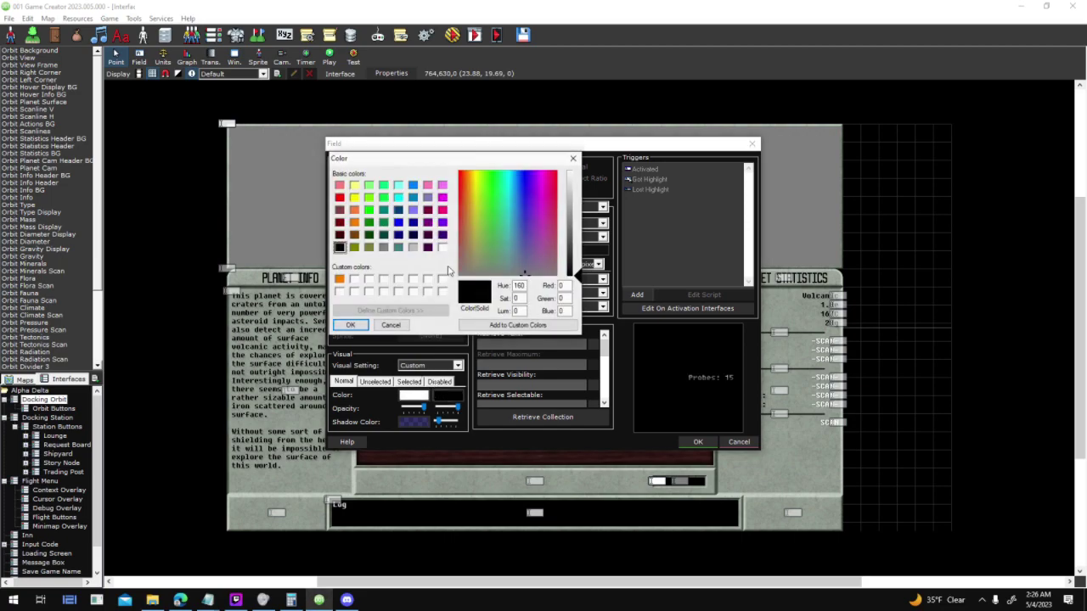
key("Escape")
left_click(697, 442)
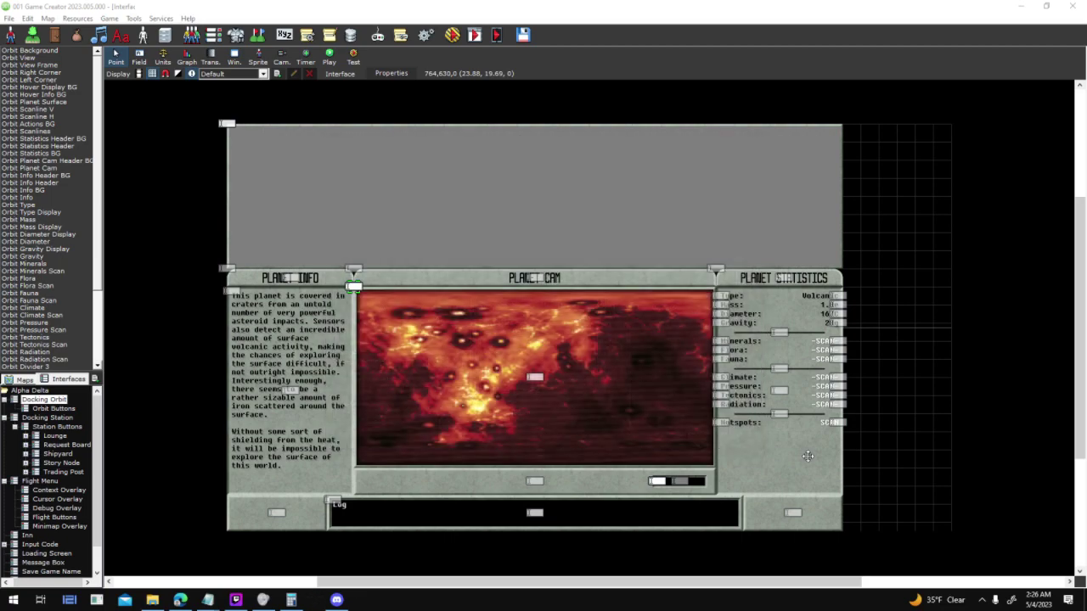
left_click(191, 74)
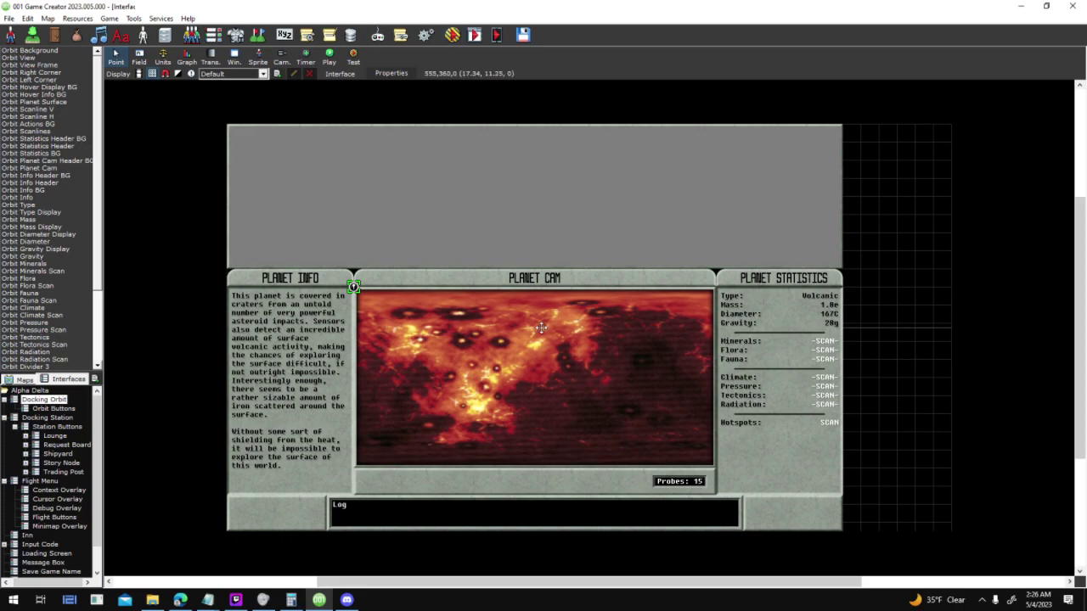
Set the initial text of the hotspots value field under Planet Statistics to "-SCAN-"
double_click(830, 422)
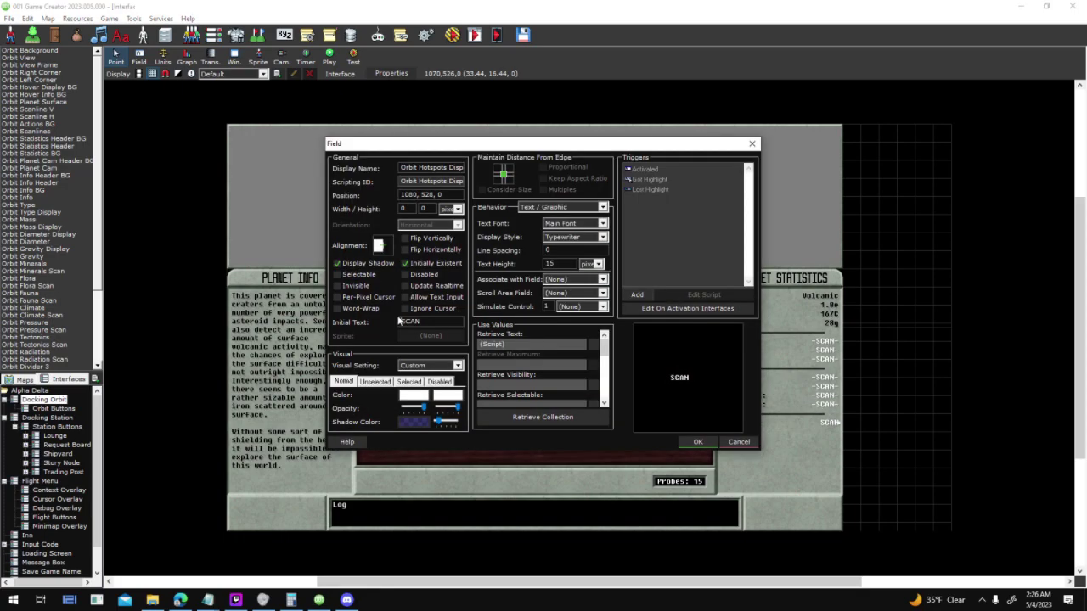
left_click(401, 321)
type("-")
Set the unscanned return value in the hotspots field's text script to "-SCAN-" and save the script and field
left_click(594, 343)
double_click(548, 344)
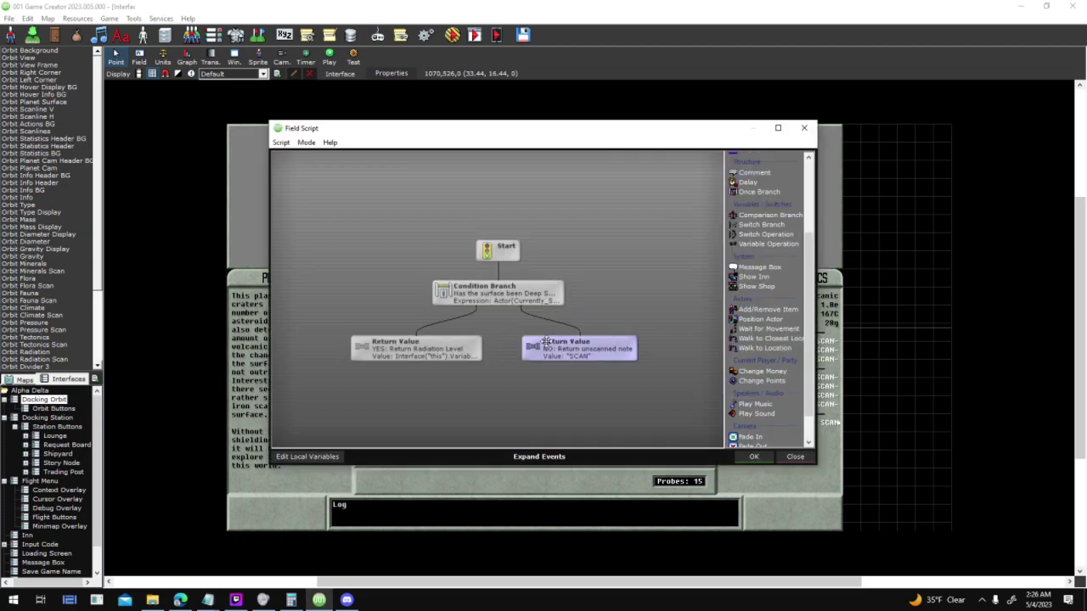
type("-")
left_click(537, 323)
type("-")
left_click(590, 337)
left_click(764, 456)
left_click(704, 447)
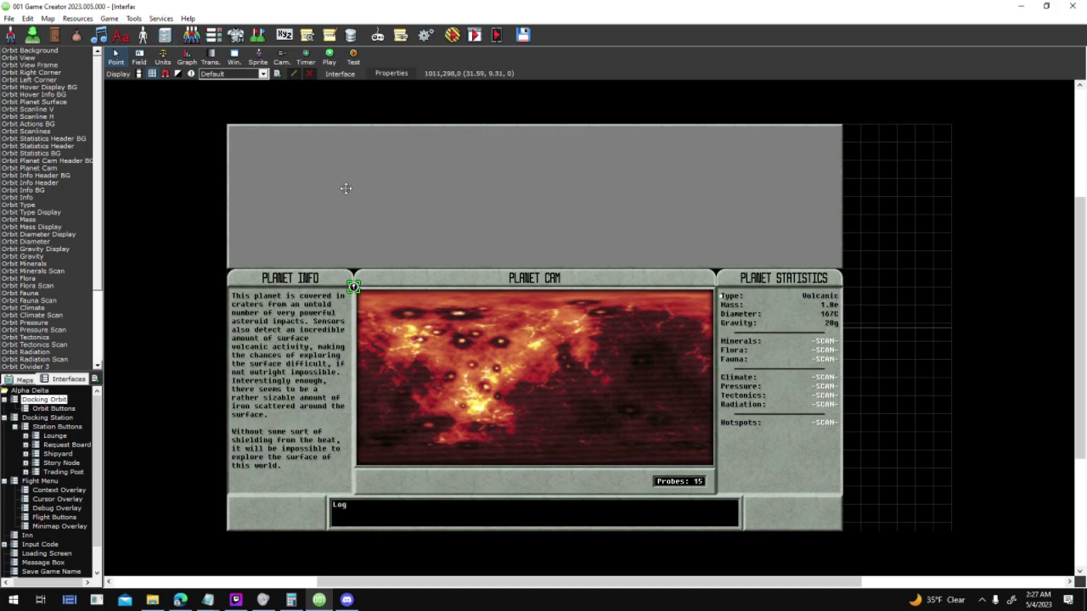
Examine the actor variables of the Planet template's base actor, Space Object, and accept the actor unchanged
left_click(142, 35)
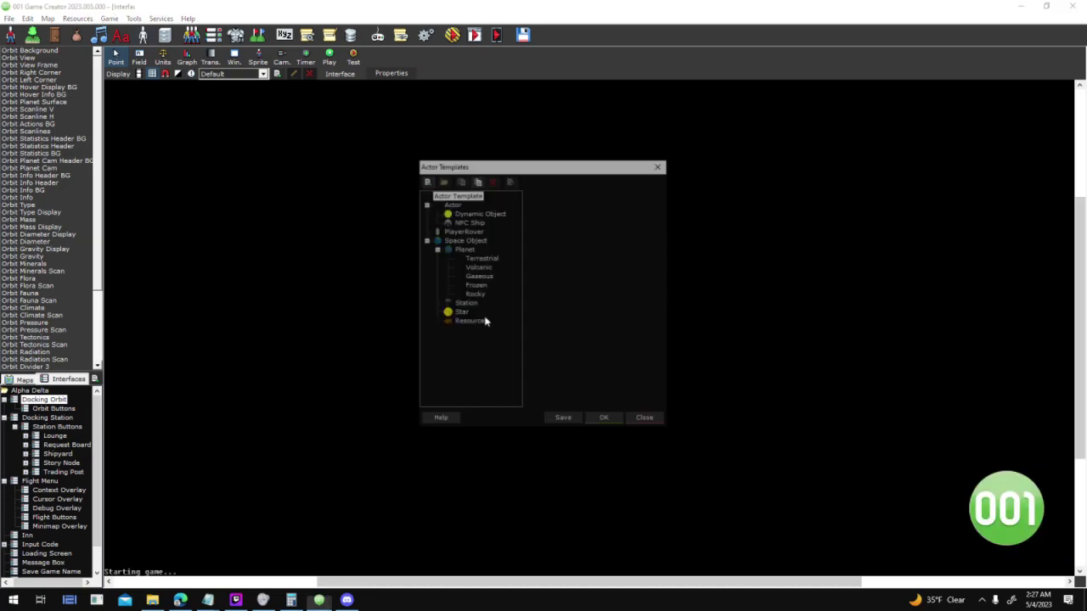
left_click(461, 249)
left_click(617, 285)
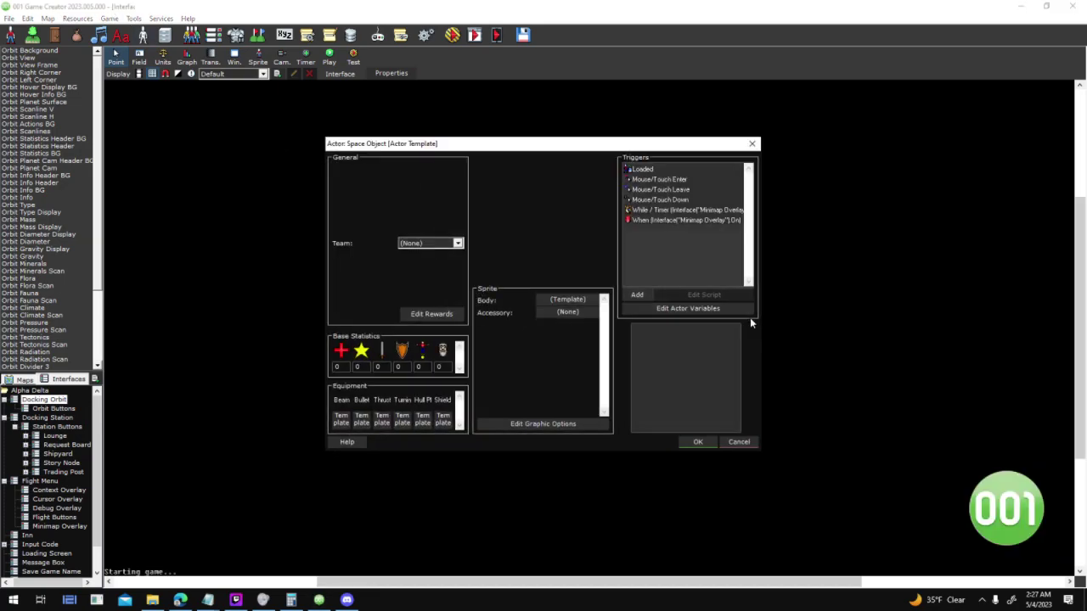
left_click(746, 309)
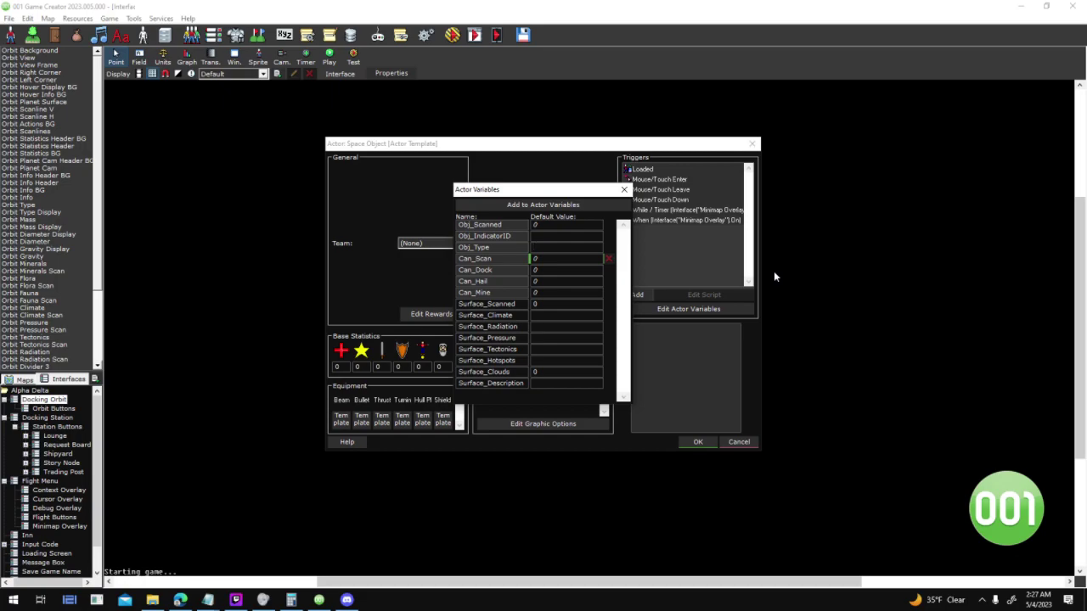
left_click(624, 189)
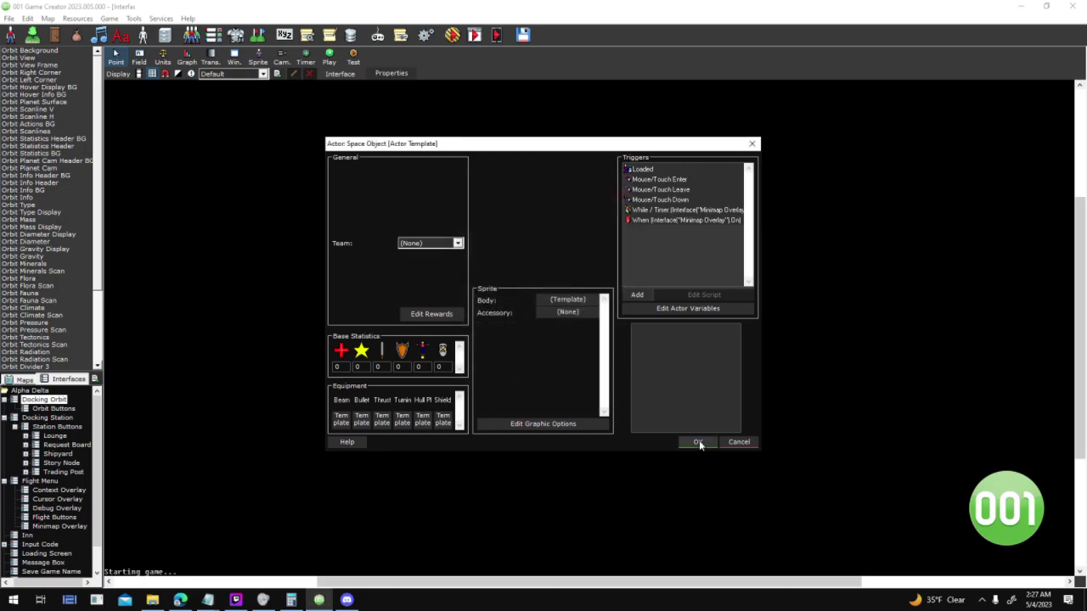
left_click(697, 442)
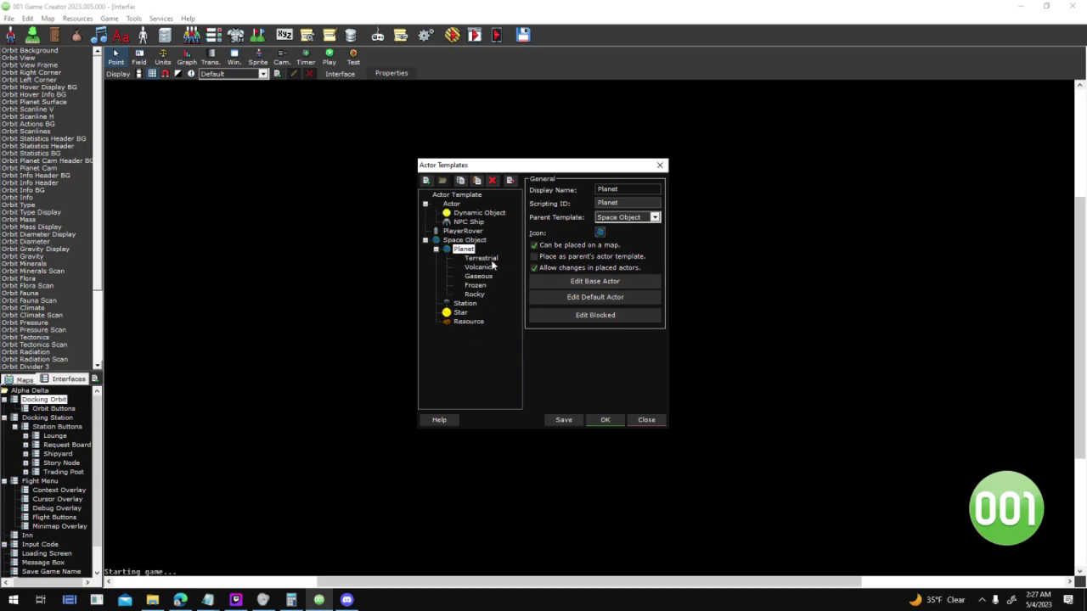
Examine the actor variables inherited by the Terrestrial template from Planet, including the surface and object type entries
left_click(481, 258)
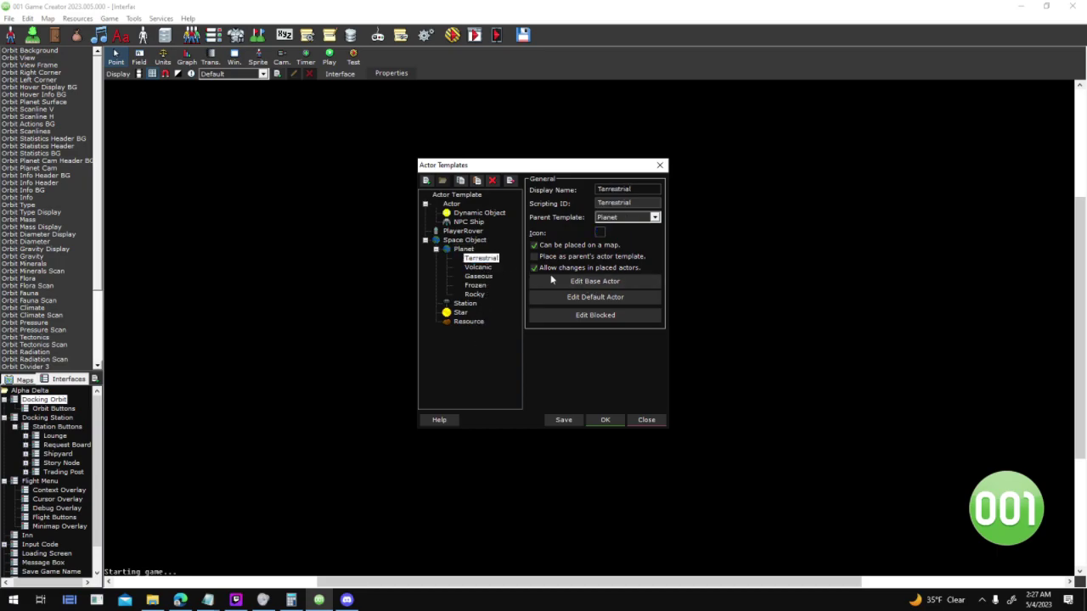
left_click(625, 298)
left_click(676, 311)
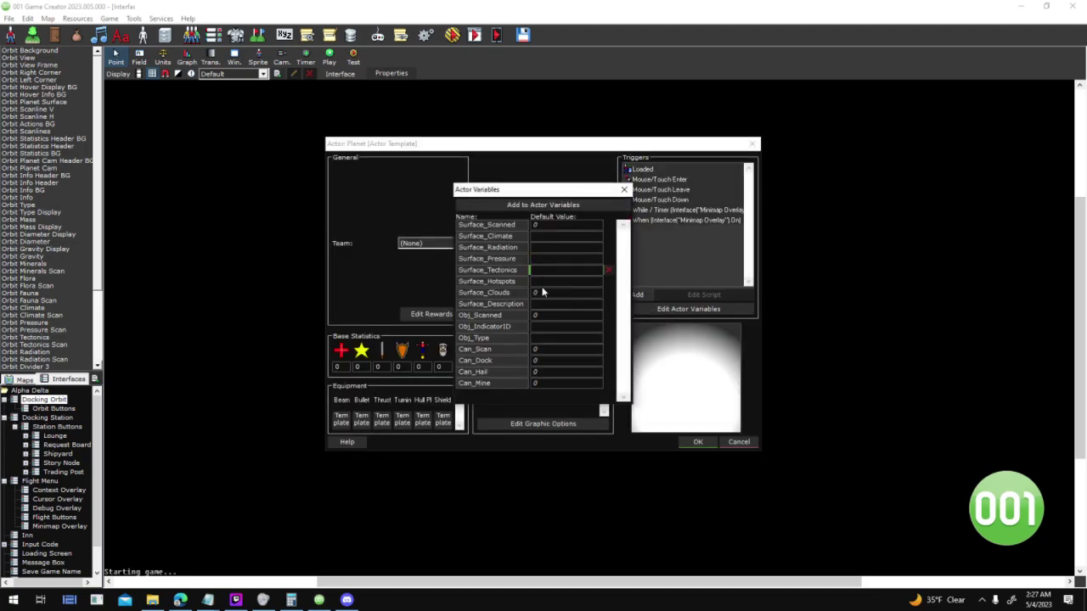
left_click(567, 224)
left_click_drag(583, 193, 852, 182)
key("Tab")
key("Tab")
key("Tab")
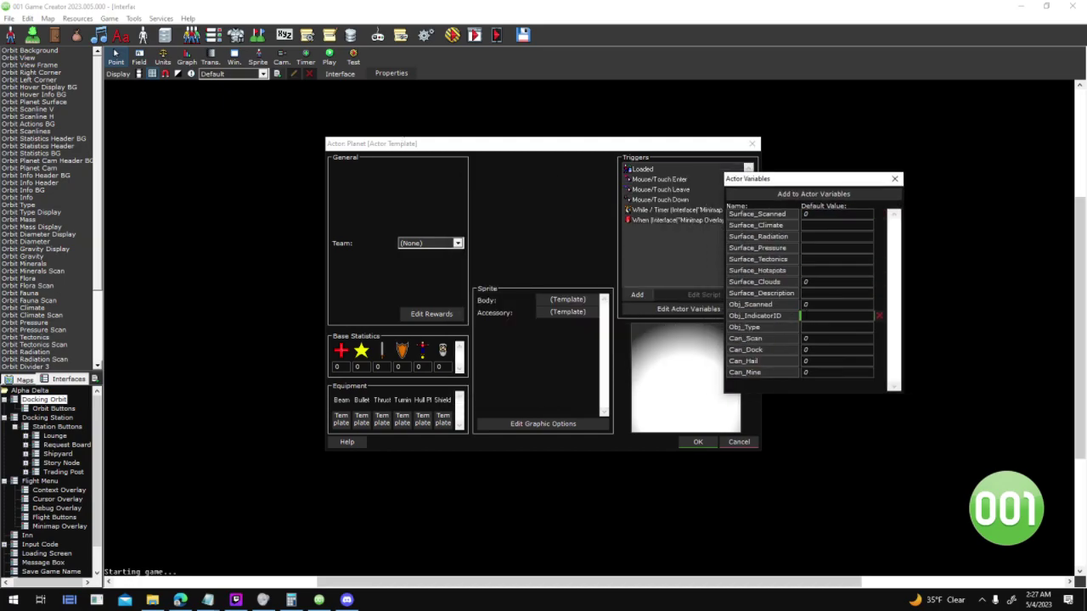
left_click(894, 178)
Reopen the actor variables for the Terrestrial template and set Obj_Type to "Terrestrial"
left_click_drag(698, 150, 887, 151)
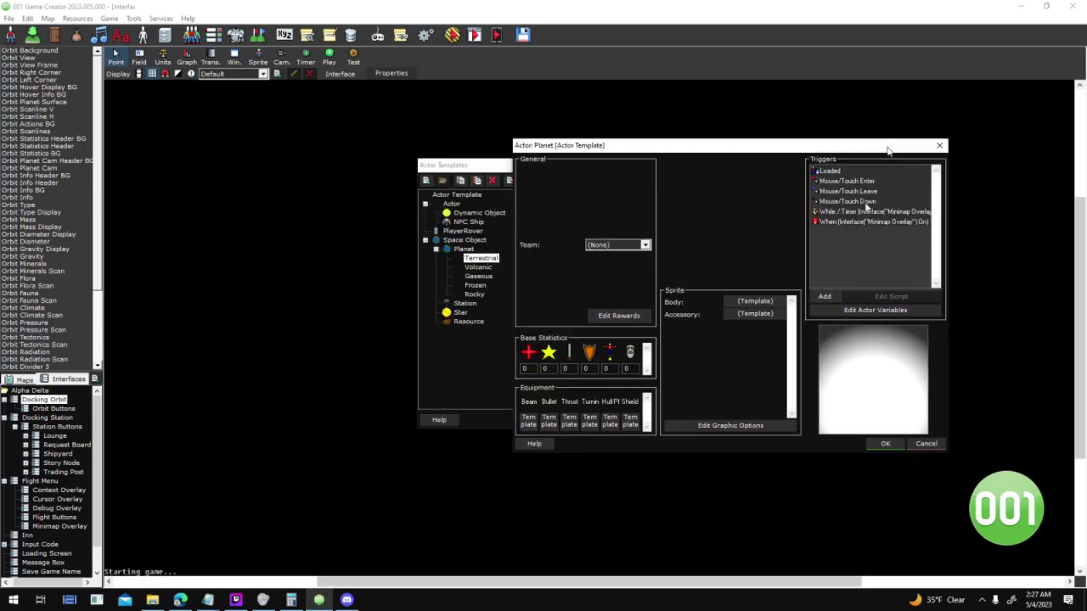
left_click(887, 310)
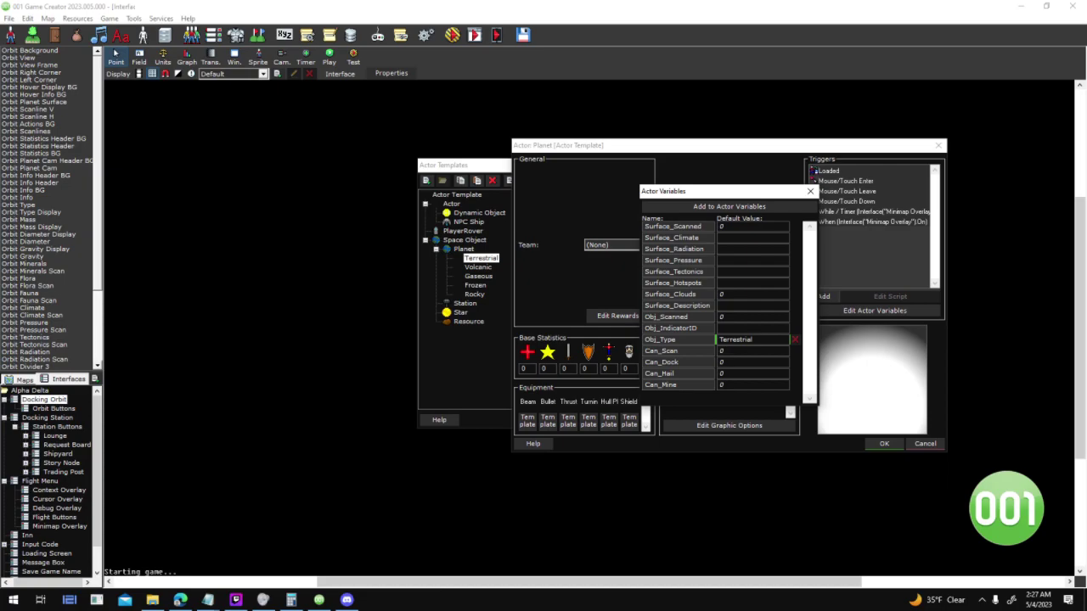
key("Tab")
left_click_drag(801, 190, 848, 170)
key("Tab")
key("Tab")
key("Tab")
key("Tab")
key("Tab")
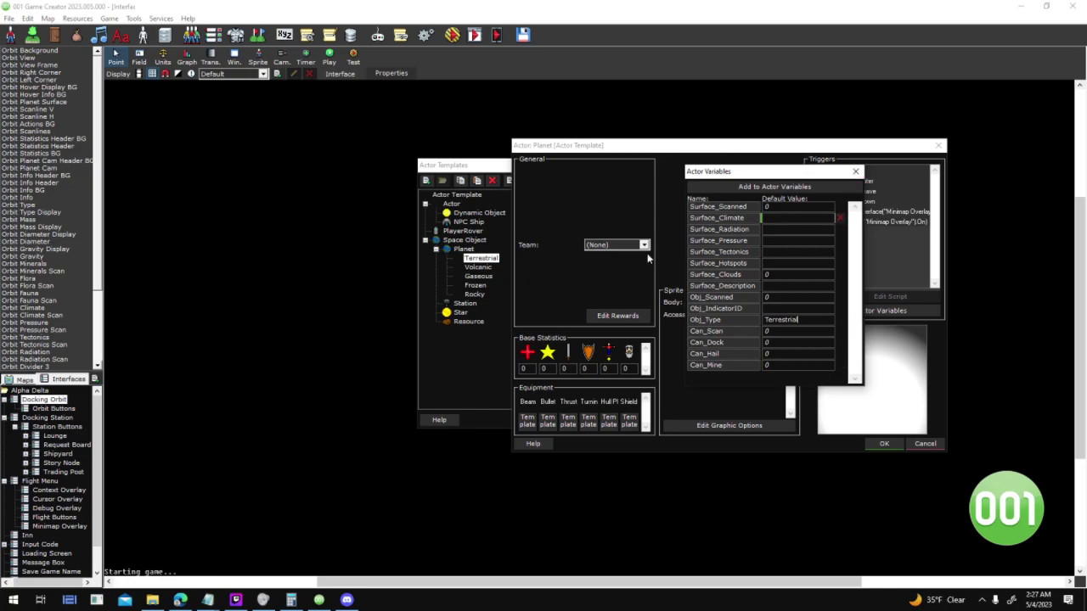
key("shift+Tab")
key("shift+Tab")
Highlight the sample string "Mineral_0-583471;Anomaly_0-537182" in the Research Upgrades.txt notes in Notepad, and return to 001 Game Creator
left_click(207, 599)
left_click(152, 553)
key("shift+Home")
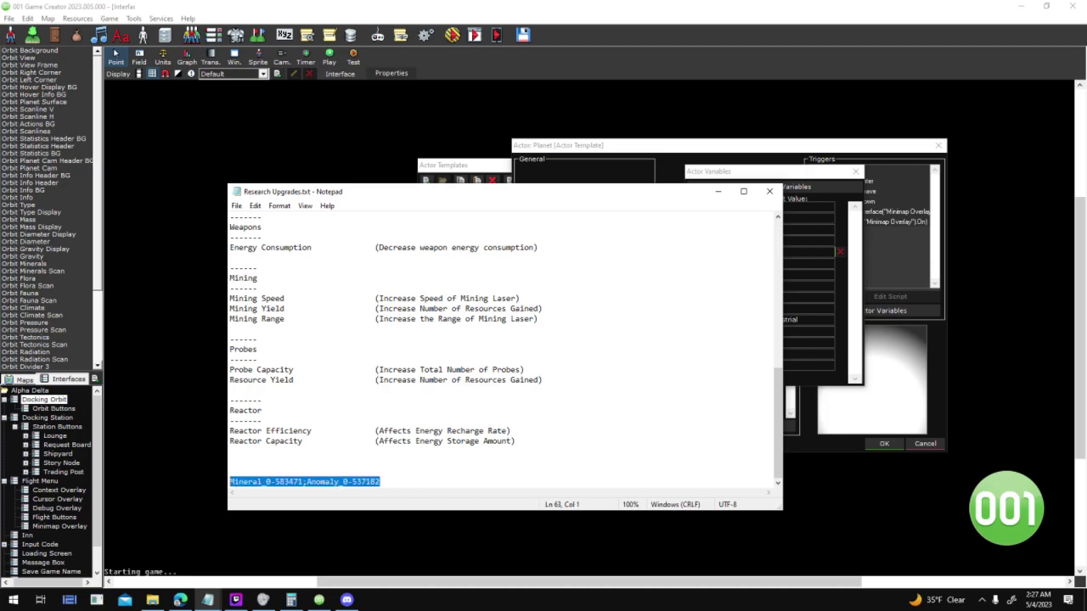
key("alt+Tab")
Extend the Obj_Type value to "Terrestrial;10.5g;2.8e;" as a semicolon-separated list
key("Tab")
key("Tab")
key("Tab")
key("Tab")
key("Tab")
key("Tab")
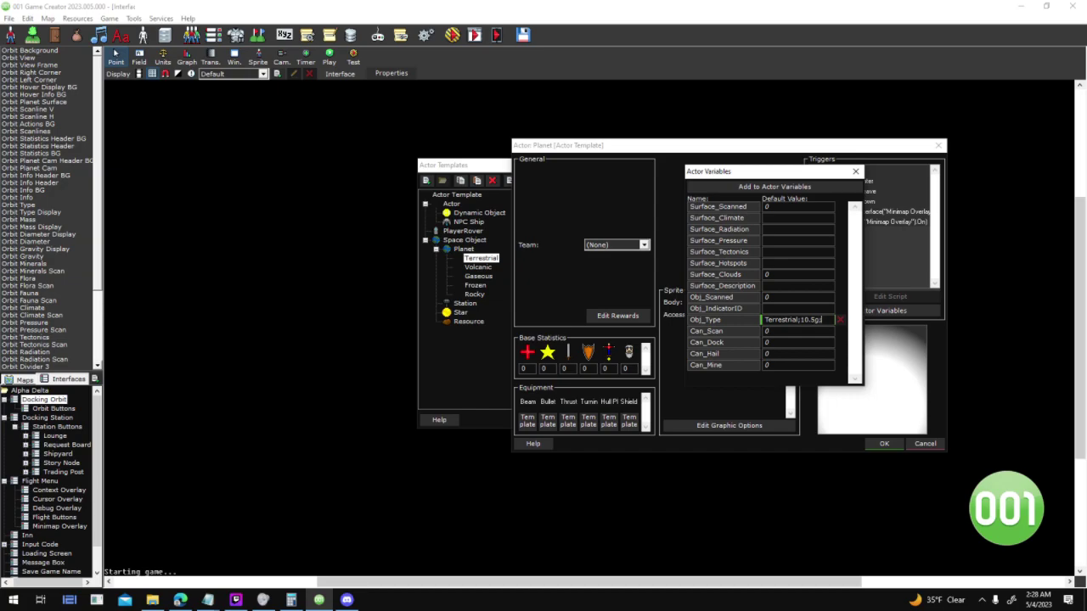
type("e;")
Replace the gravity and mass entries in Obj_Type so it reads "Terrestrial;0;0;0", and close the actor variables
key("ctrl+a")
left_click_drag(794, 320, 851, 323)
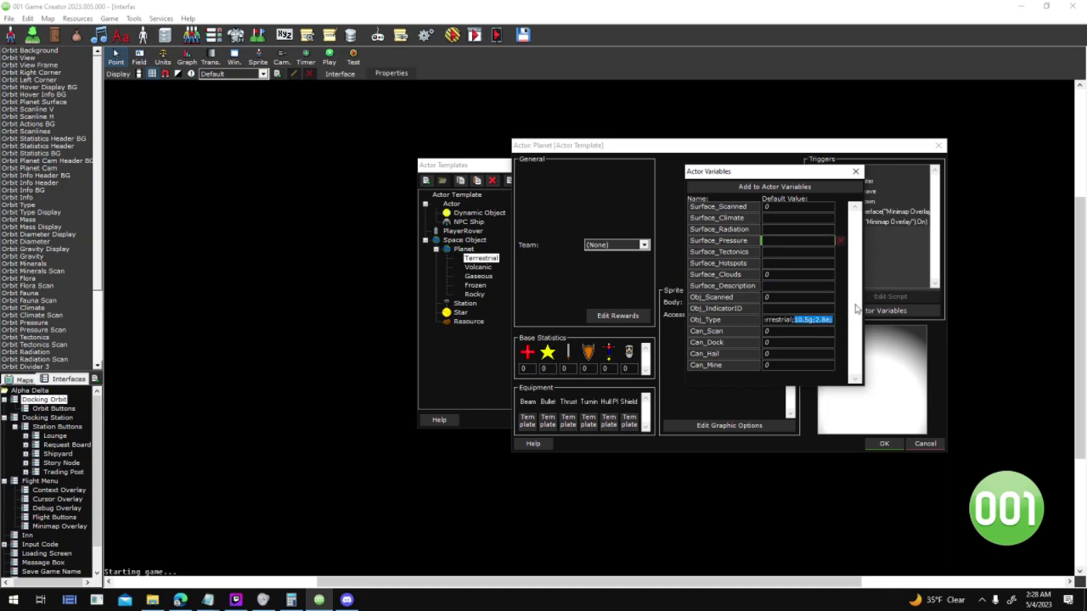
mouse_move(794, 320)
left_mouse_down()
mouse_move(843, 325)
mouse_move(839, 220)
left_mouse_up()
key("Down")
key("Down")
key("Down")
key("Down")
key("Down")
key("Down")
key("Down")
key("Down")
key("Down")
key("Down")
key("Down")
key("Up")
key("BackSpace")
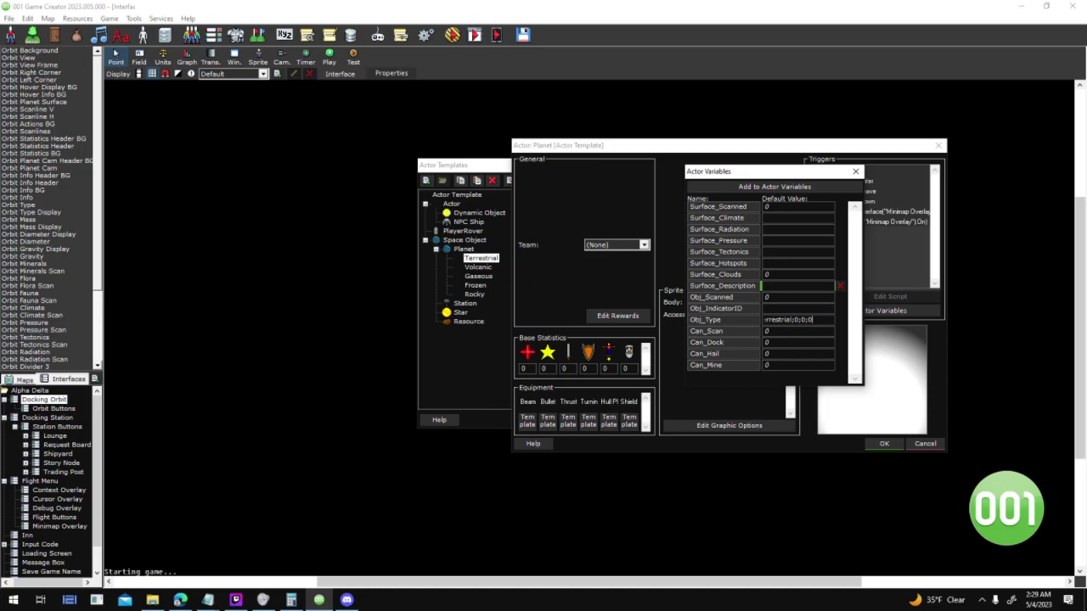
left_click(855, 171)
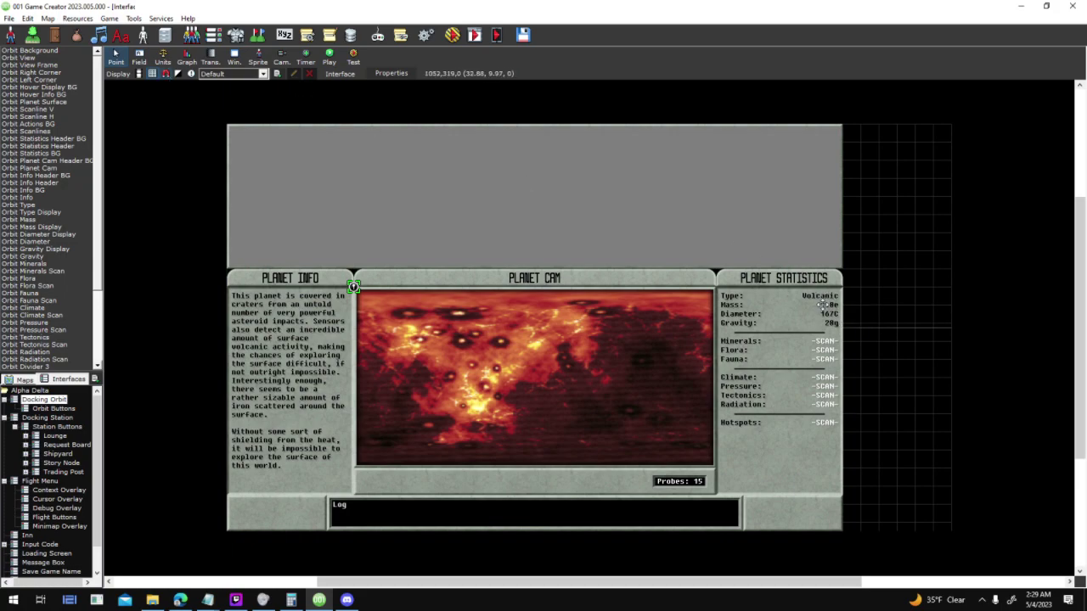
Inspect the settings of the gravity and mass value fields under Planet Statistics, cancelling out of each
double_click(830, 324)
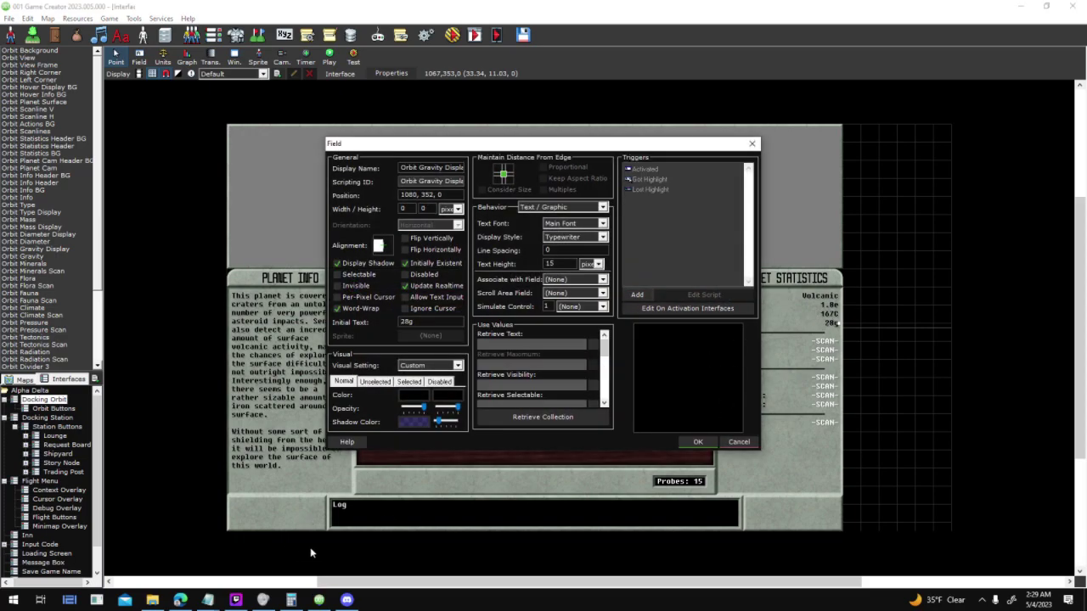
left_click(734, 442)
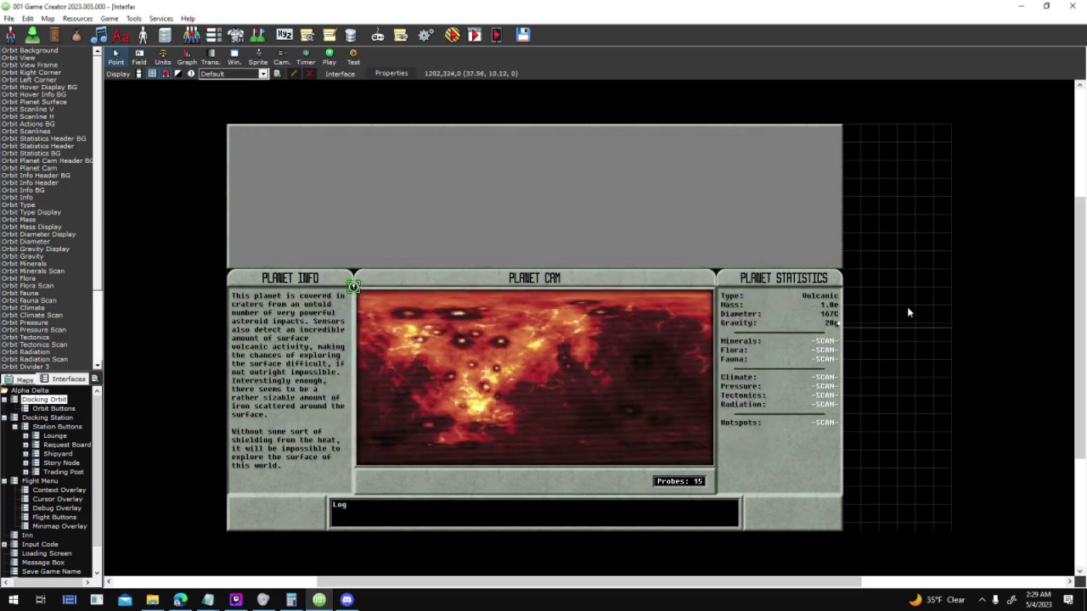
double_click(827, 307)
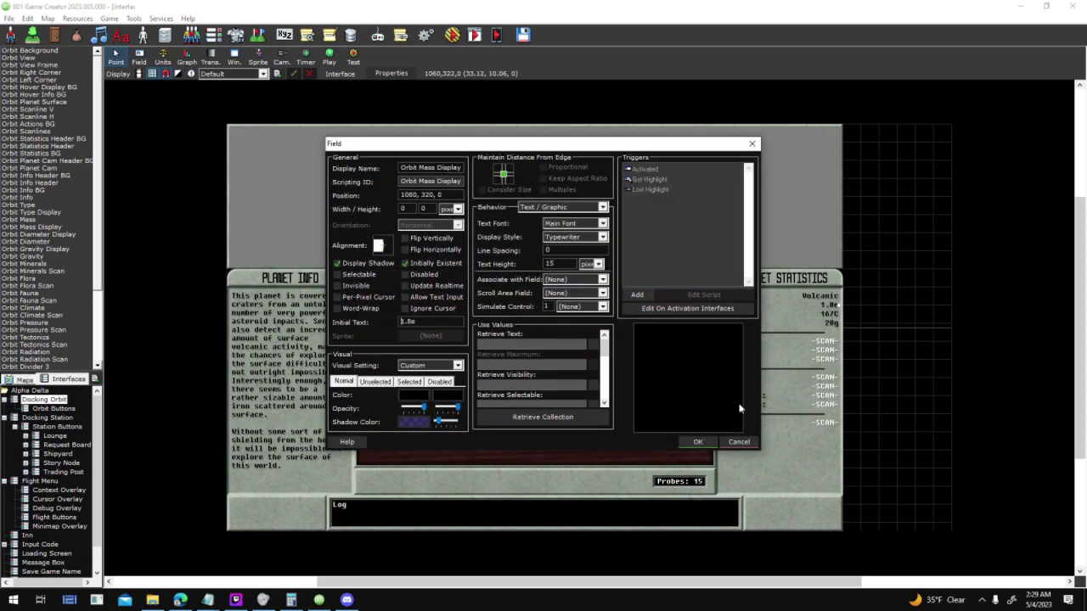
left_click(737, 443)
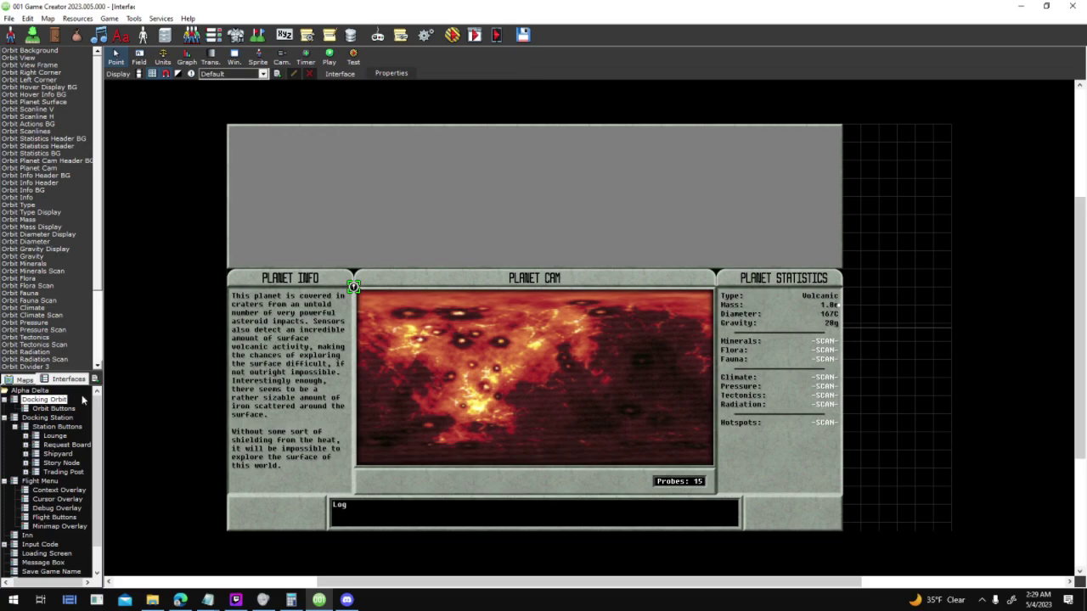
Close the current interface with its changes saved, and reopen the Docking Orbit interface
double_click(25, 397)
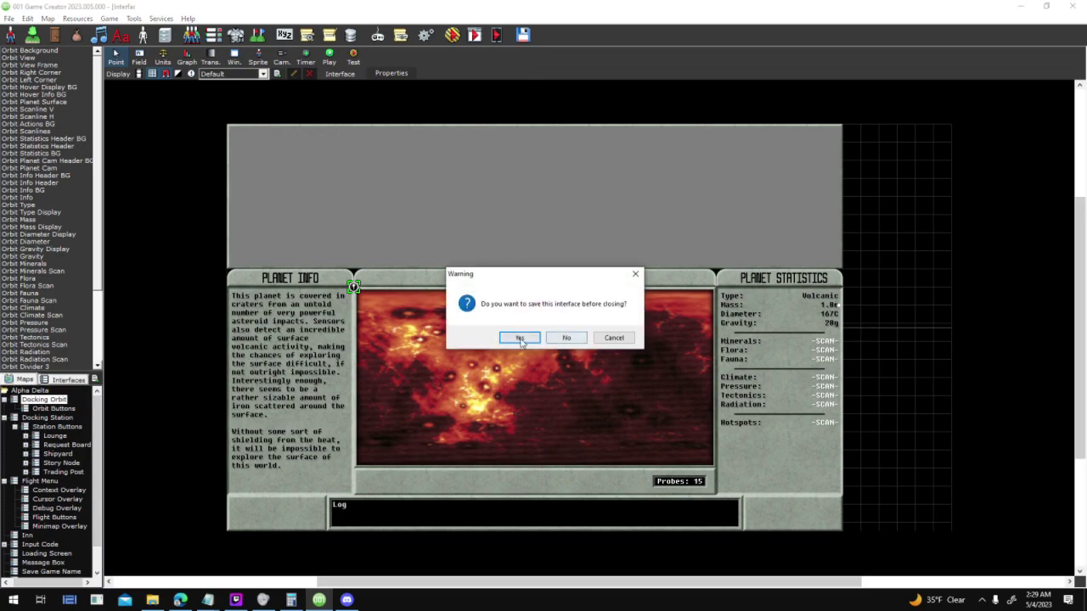
left_click(521, 339)
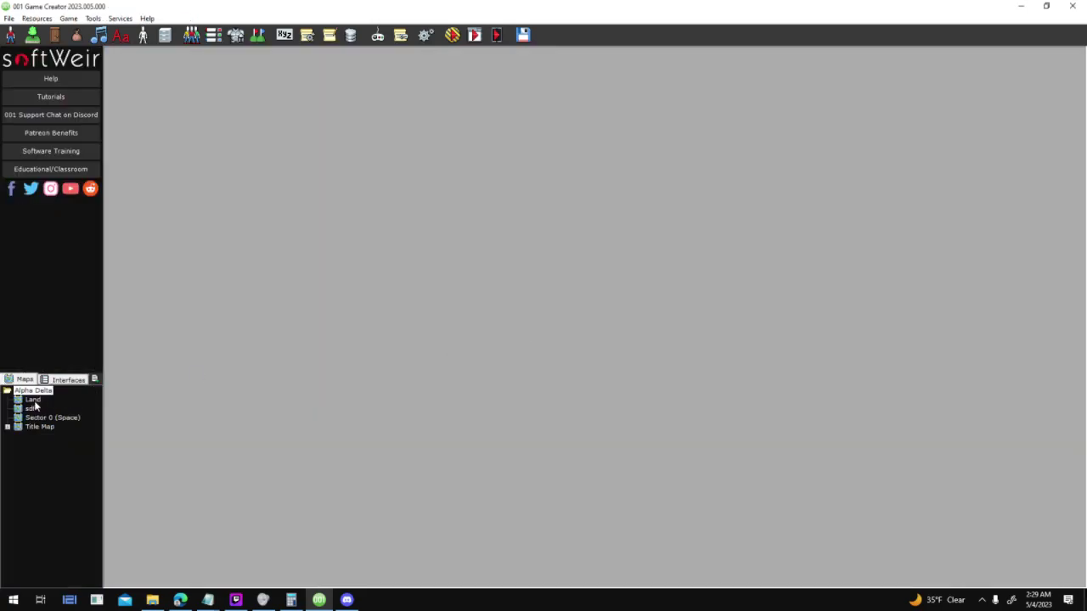
left_click(73, 381)
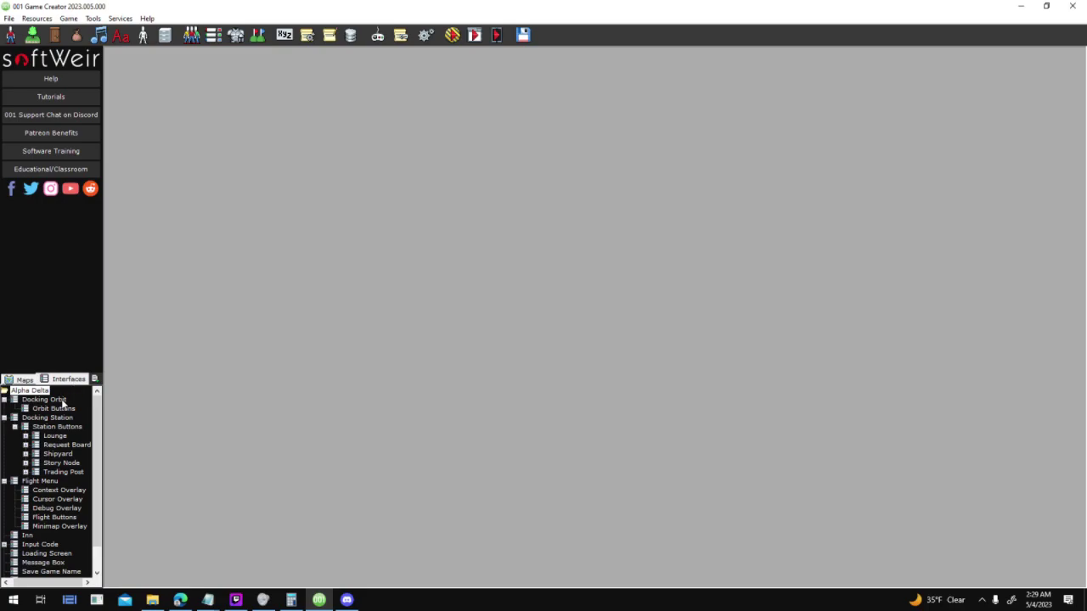
double_click(59, 401)
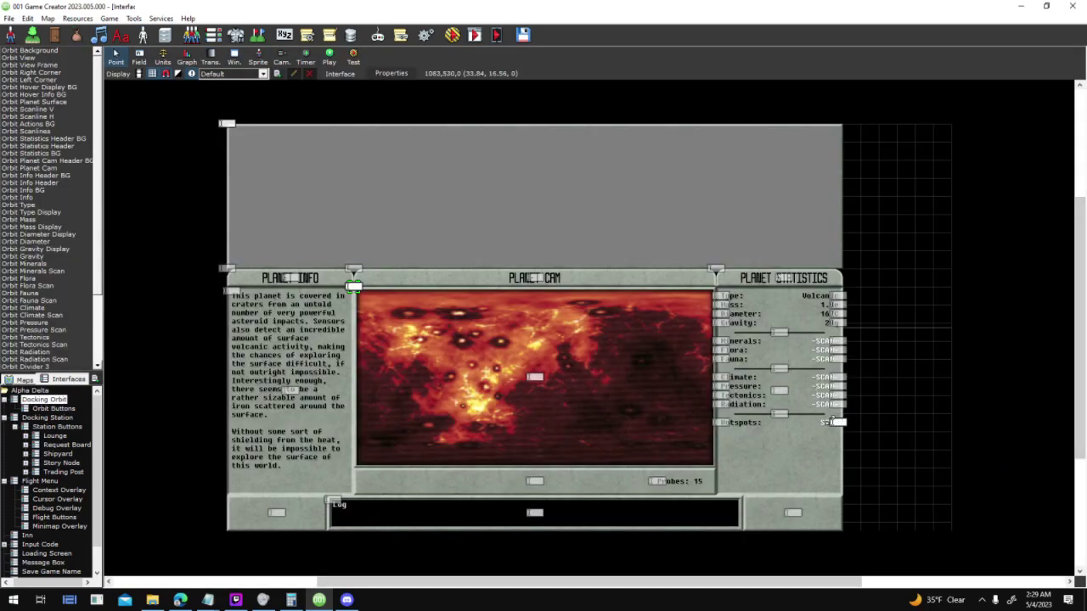
Set both the hotspots value field's initial text and its script's unscanned return value to "-SCAN-", saving script and field
double_click(830, 422)
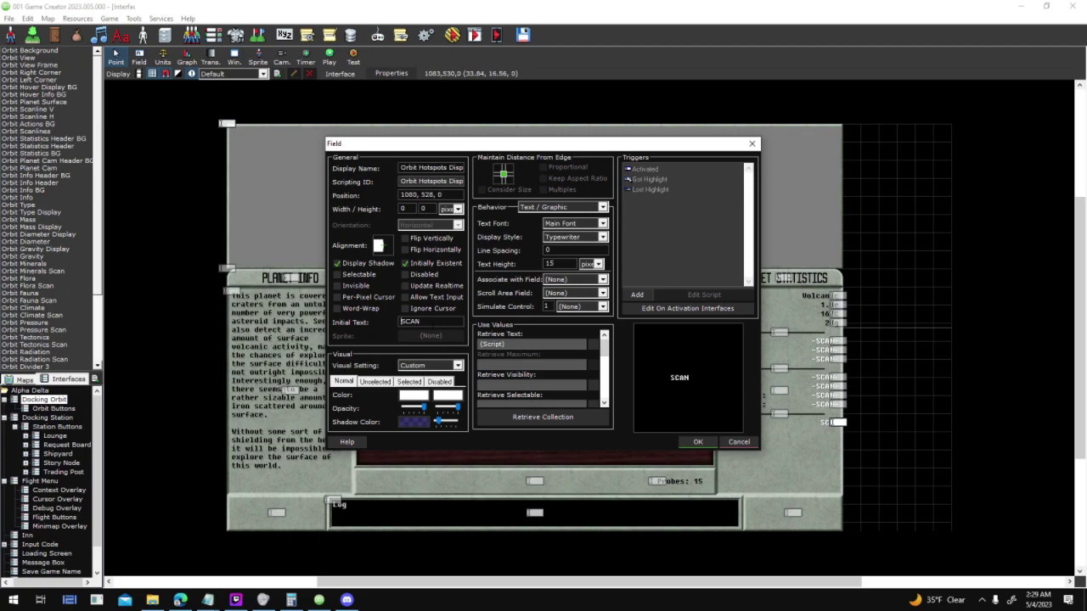
double_click(592, 348)
double_click(558, 353)
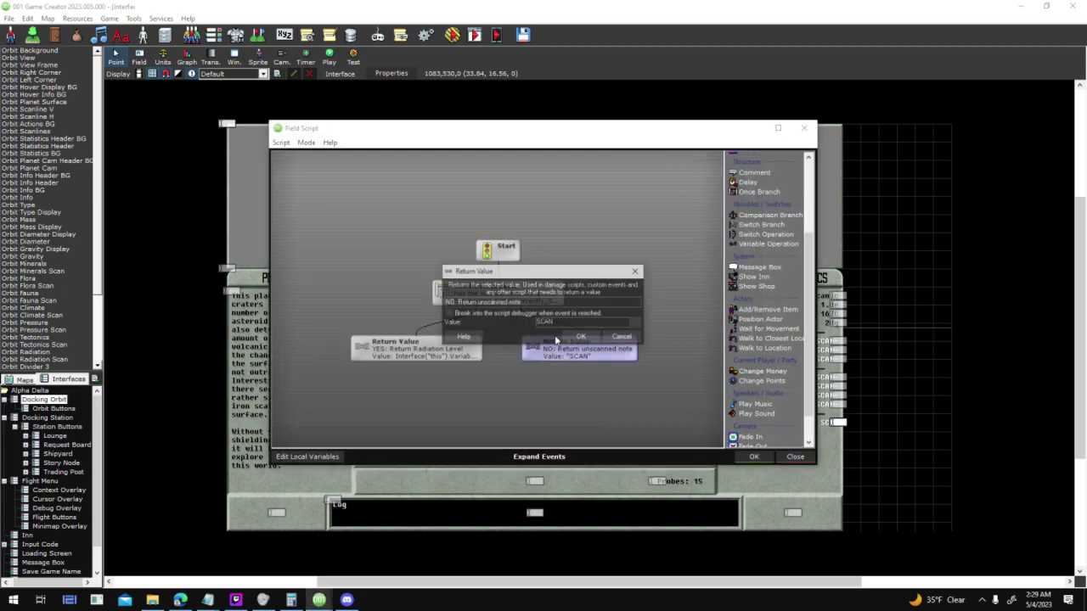
left_click(581, 337)
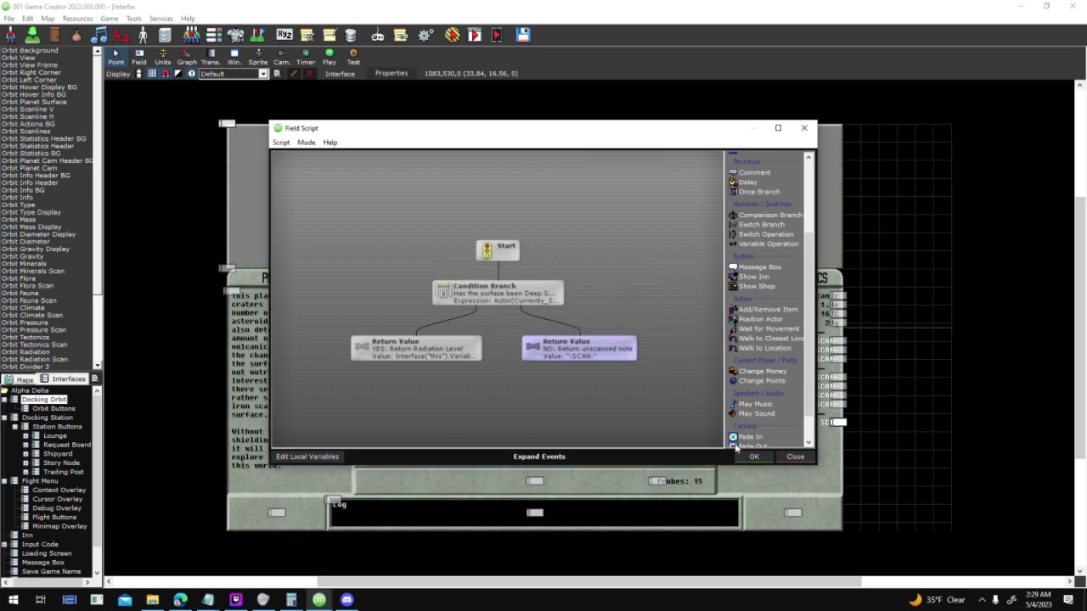
left_click(753, 456)
left_click(697, 442)
Check the settings of the box behind the probe count, and bring the Orbit Probe Count text field to the front
left_click(705, 480)
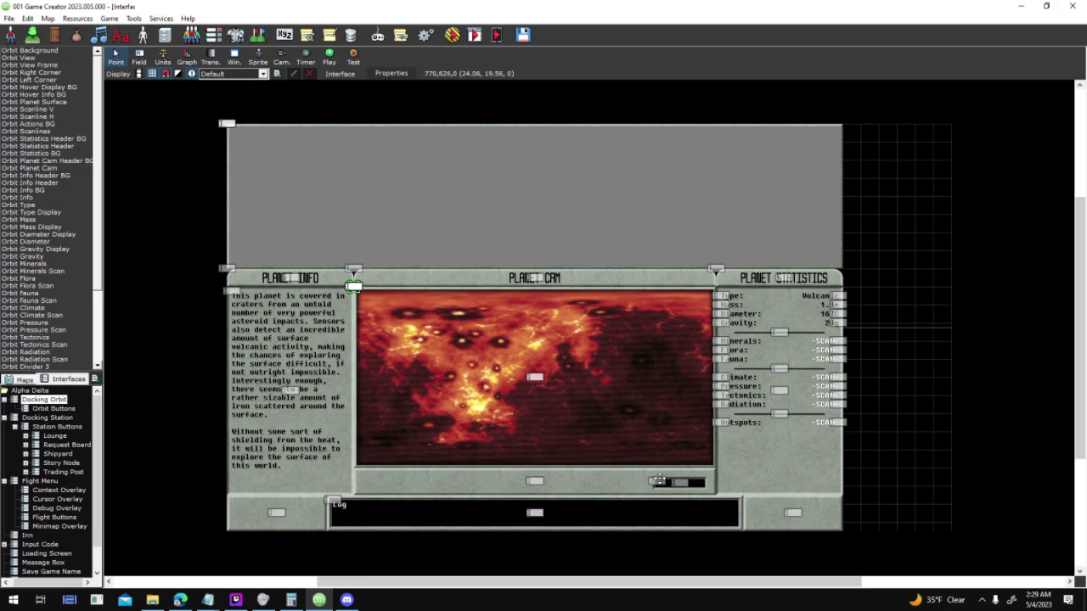
double_click(680, 480)
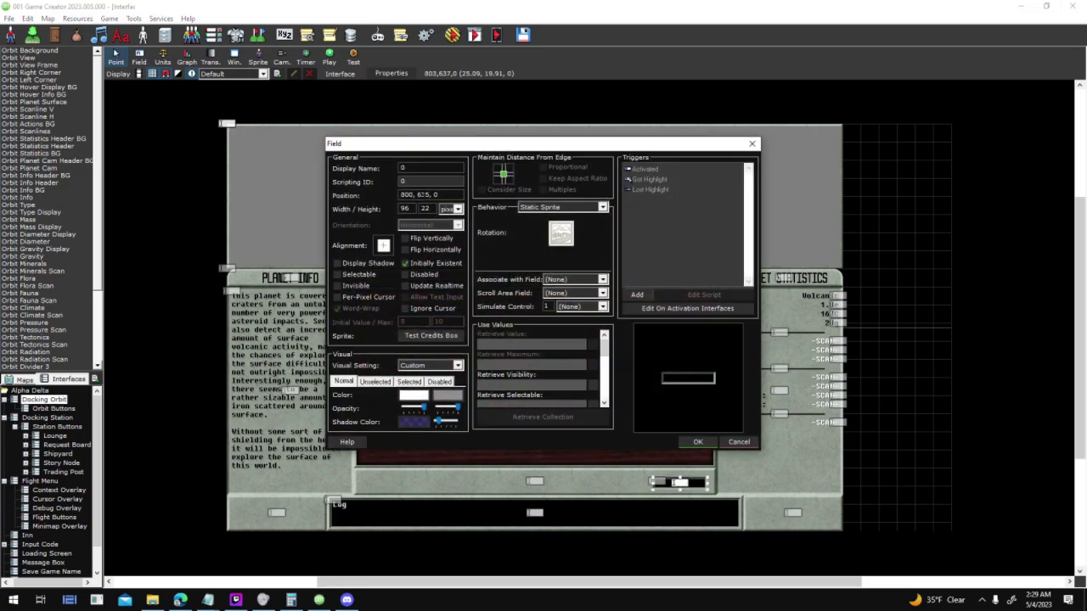
left_click(696, 442)
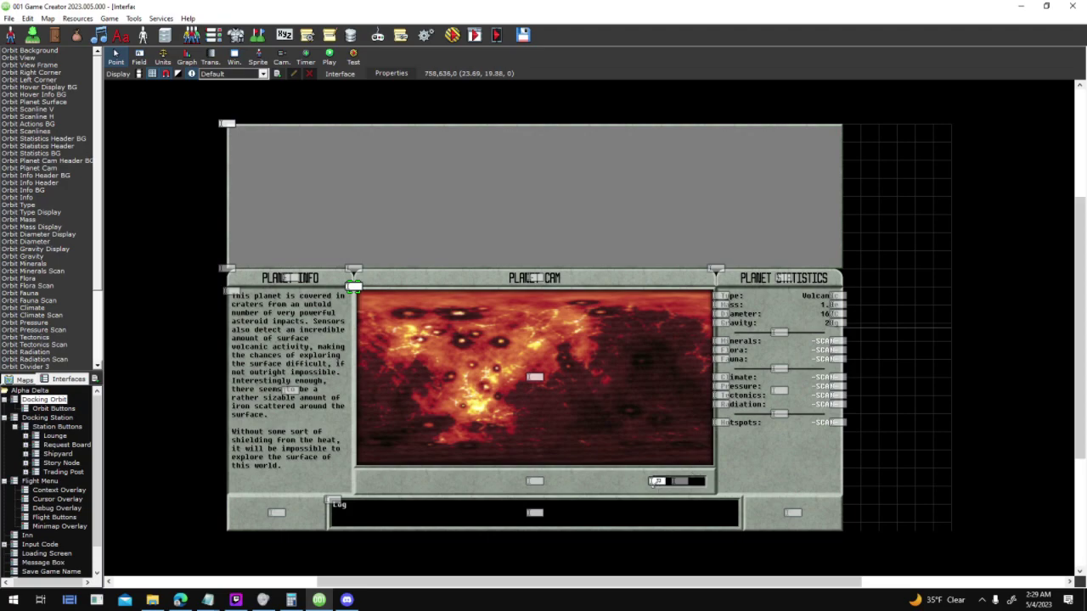
right_click(664, 481)
mouse_move(686, 457)
left_click(774, 458)
Set both normal text colors of the Orbit Probe Count field to white
double_click(658, 481)
left_click(418, 397)
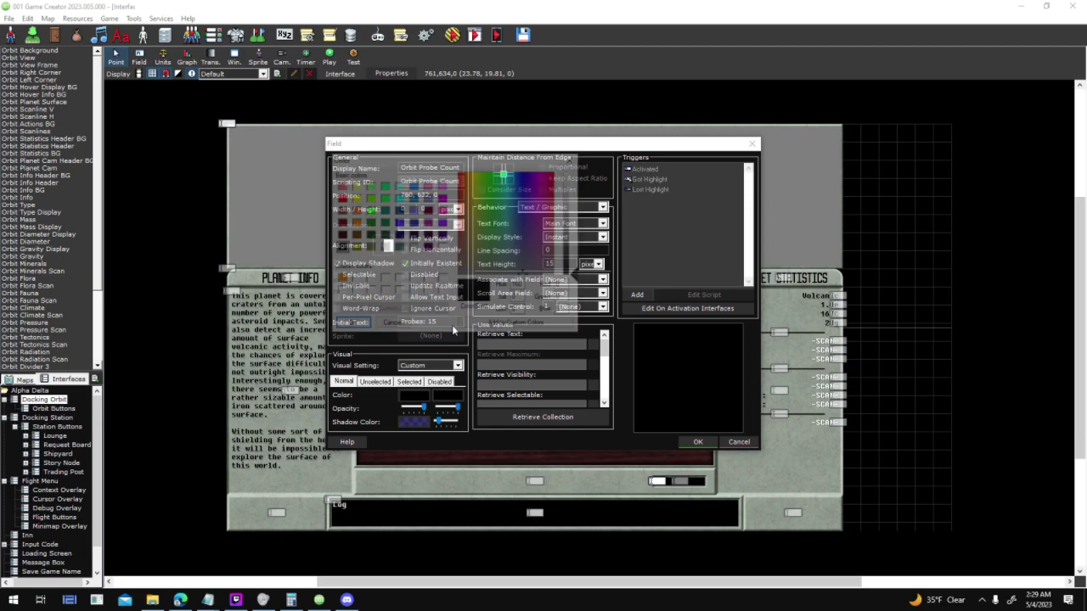
double_click(441, 247)
left_click(448, 395)
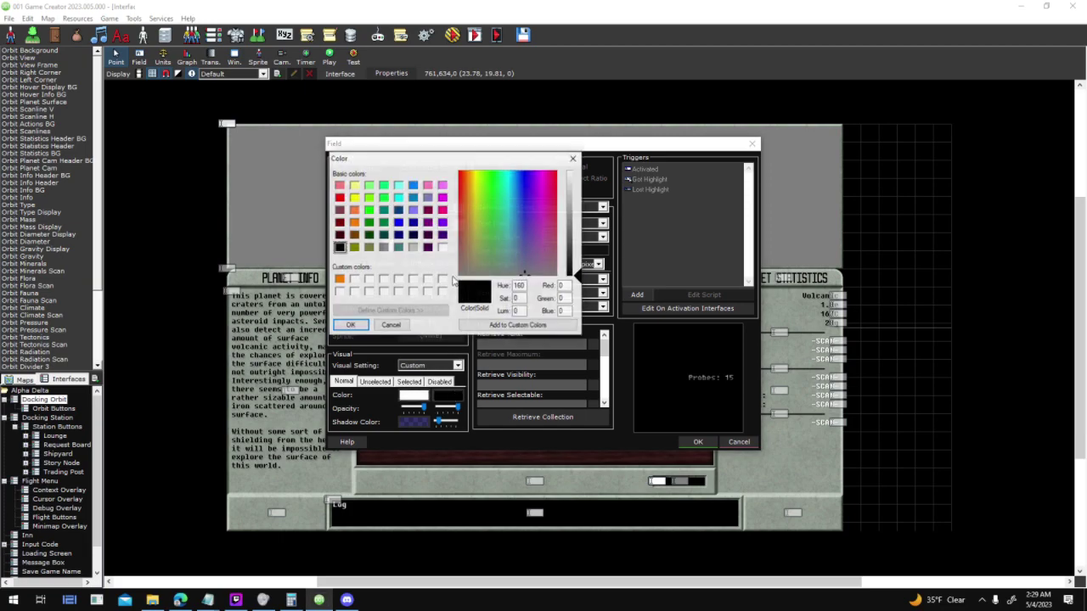
double_click(440, 248)
Set both unselected text colors of the Orbit Probe Count field to white
left_click(377, 382)
left_click(455, 396)
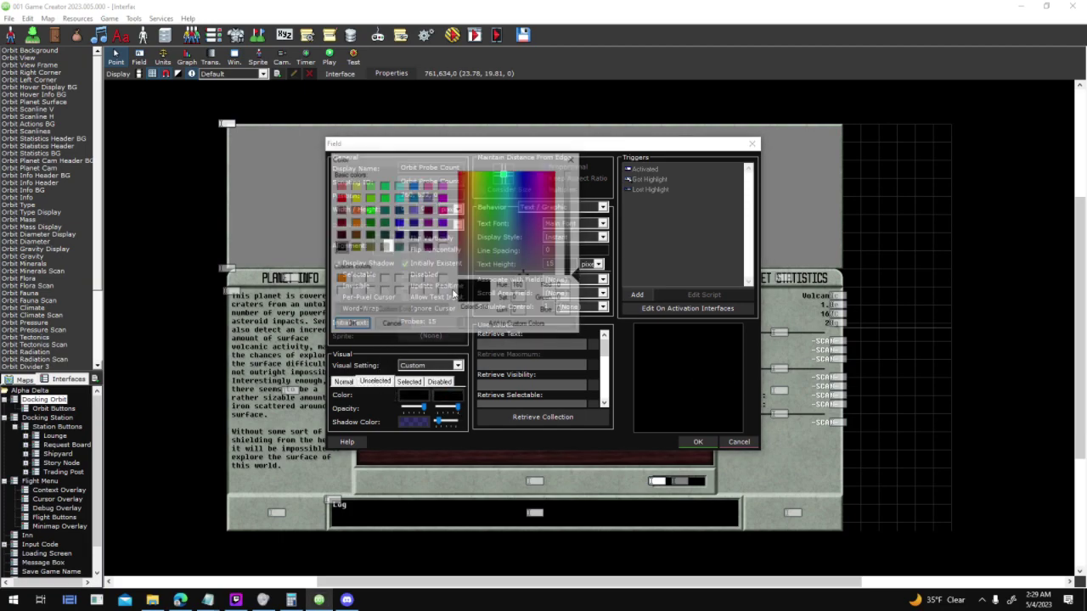
double_click(442, 247)
left_click(404, 395)
double_click(445, 247)
Set the Orbit Probe Count field's text colors for the Selected and Disabled states to white, and save the field
left_click(414, 396)
double_click(451, 255)
left_click(408, 382)
double_click(443, 250)
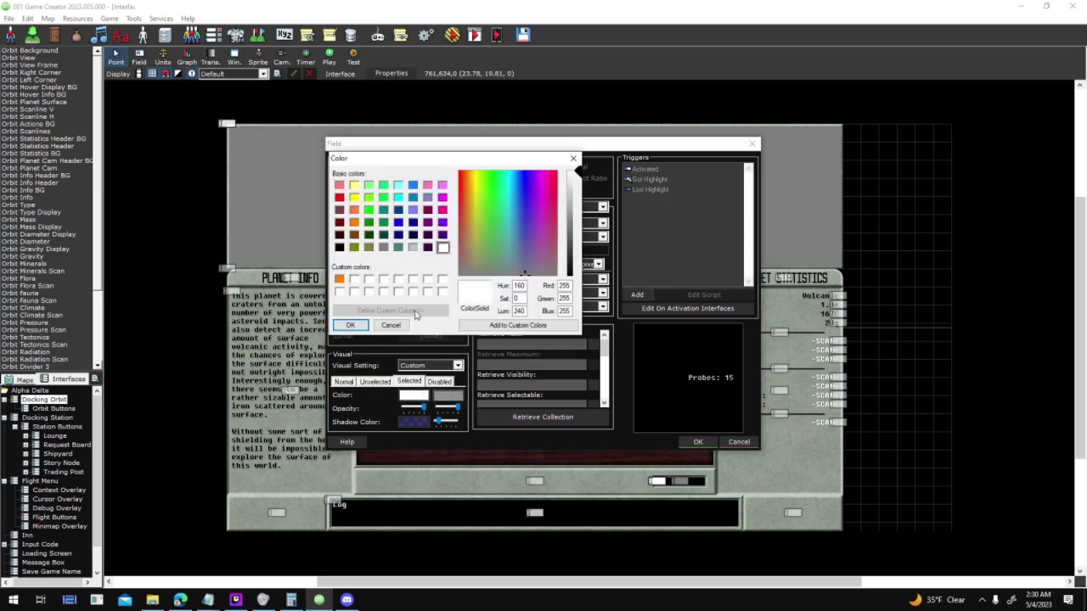
left_click(439, 382)
left_click(414, 397)
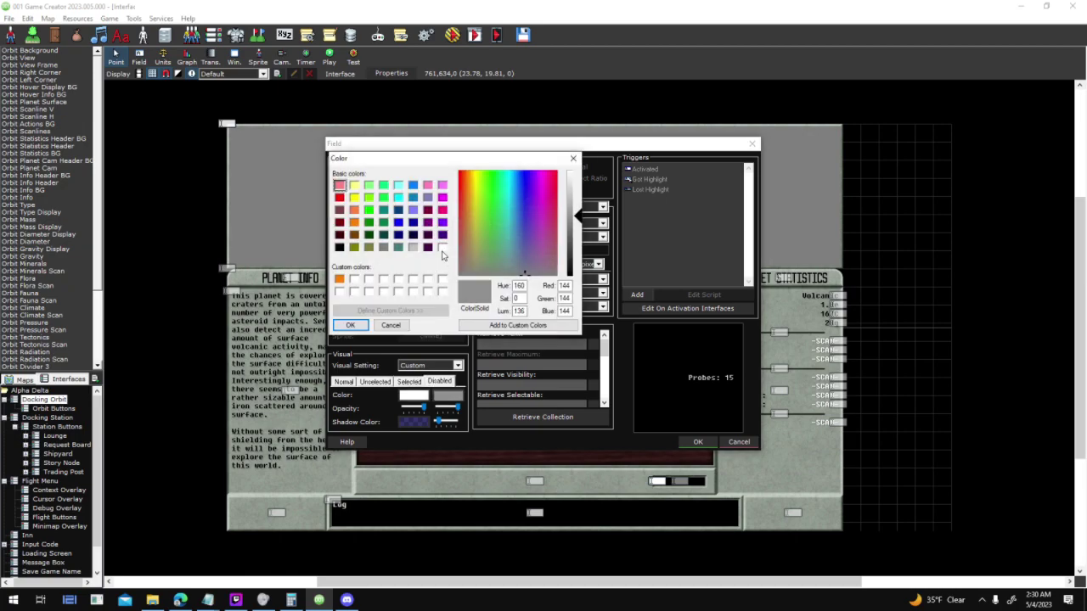
double_click(445, 255)
left_click(699, 441)
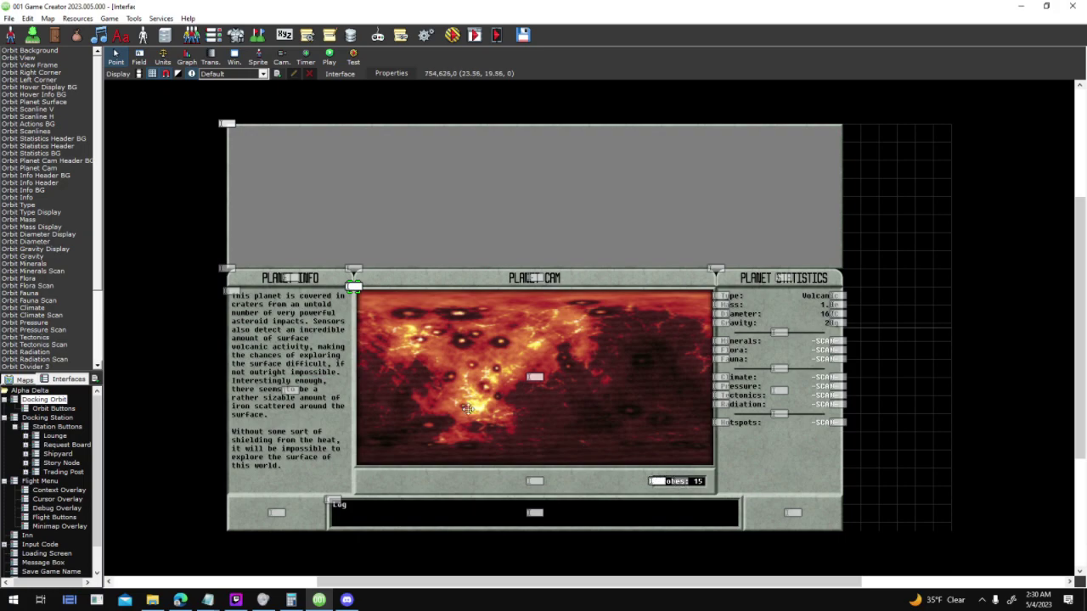
Change the Orbit Probe Count field's visual setting to Static, keep its normal color white, and save the field
double_click(654, 480)
left_click(431, 365)
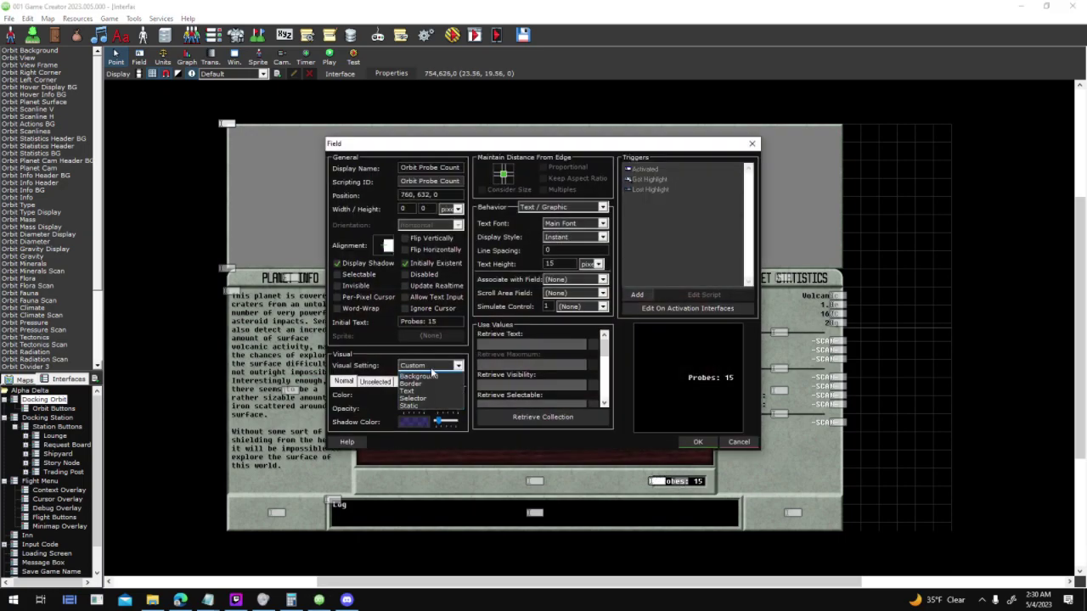
left_click(430, 413)
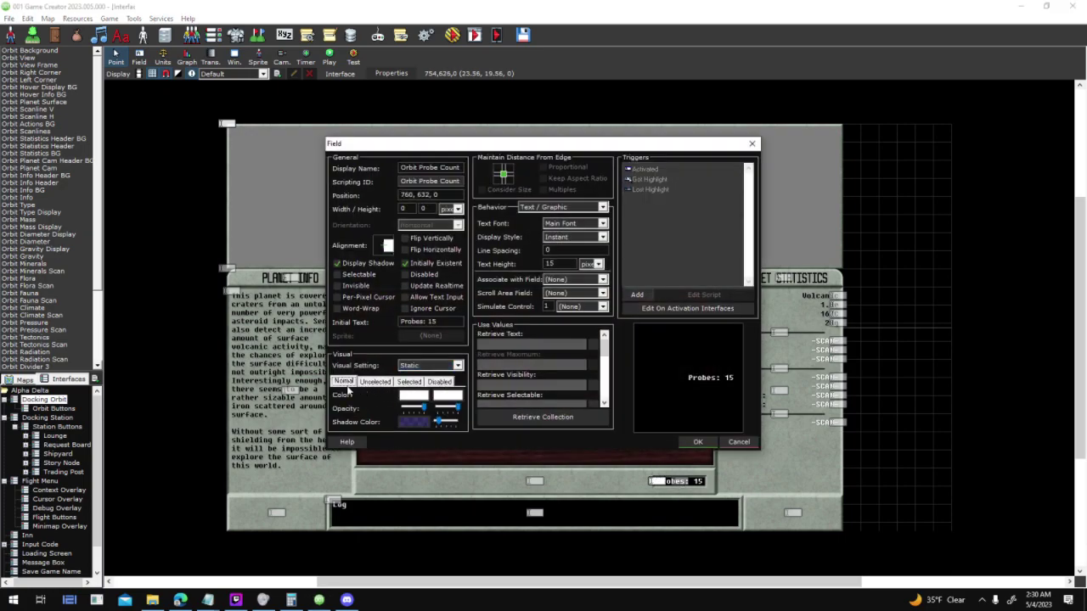
left_click(413, 396)
left_click(350, 326)
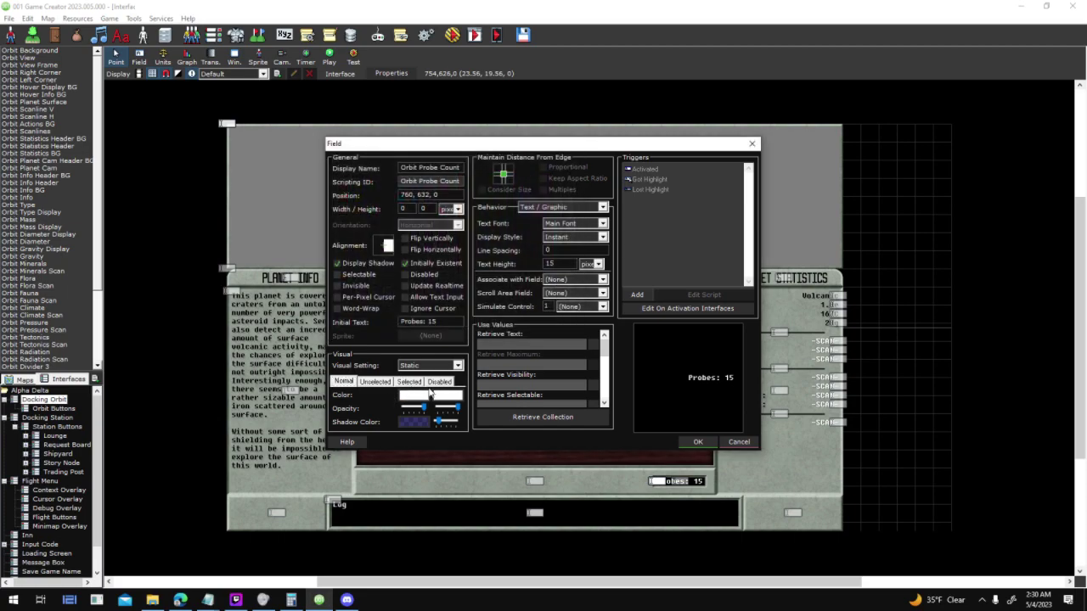
left_click(698, 443)
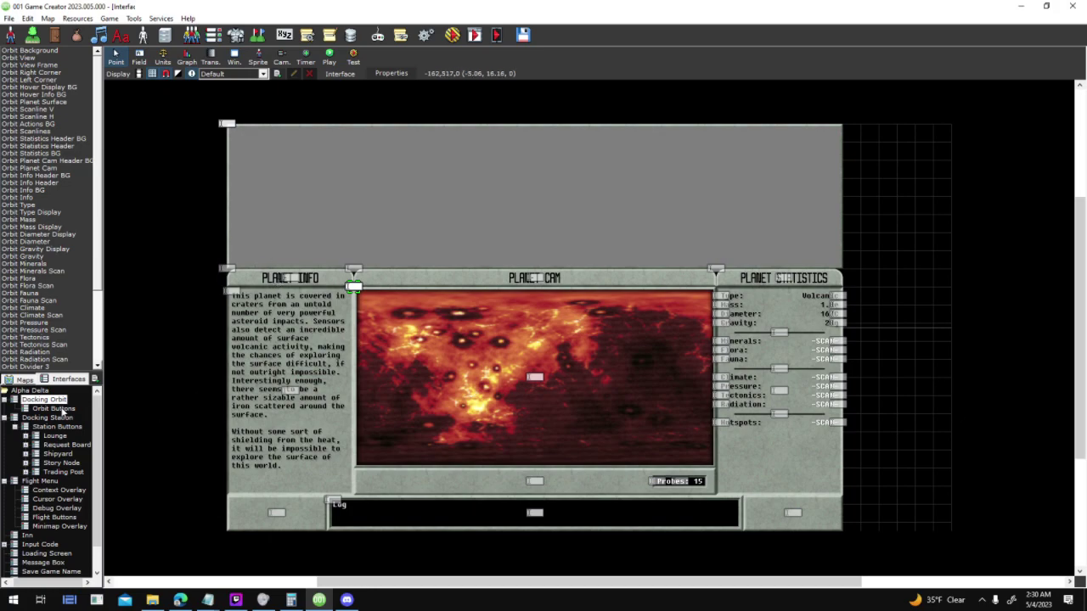
Check the Orbit Buttons interface layout, and return to the Docking Orbit interface
left_click(53, 408)
key("Return")
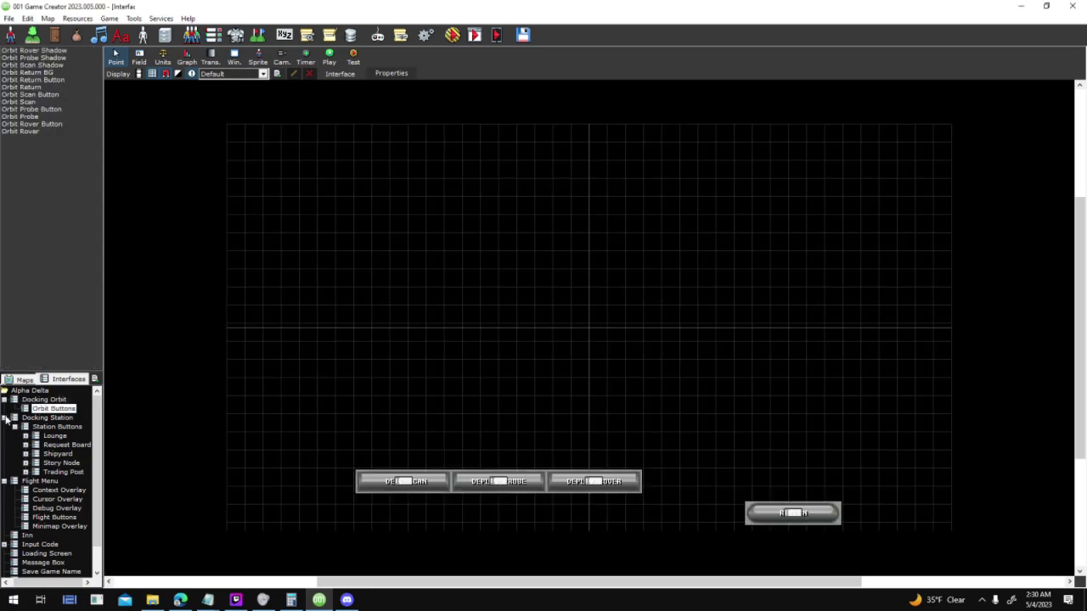
left_click(51, 401)
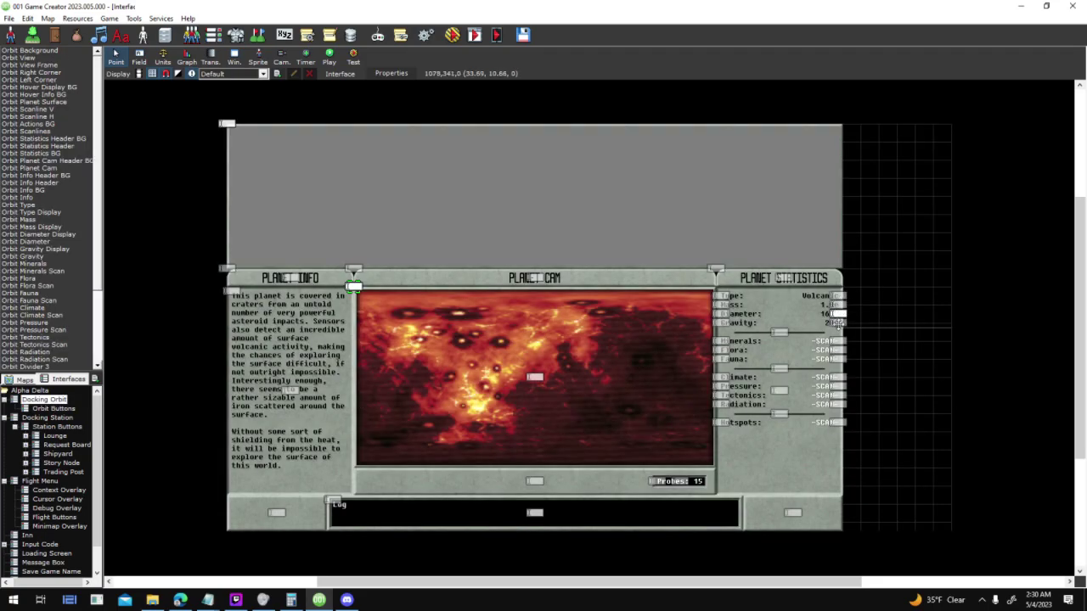
Open the Sector 0 (Space) map and review the actor variables of the planet Athos
left_click(7, 379)
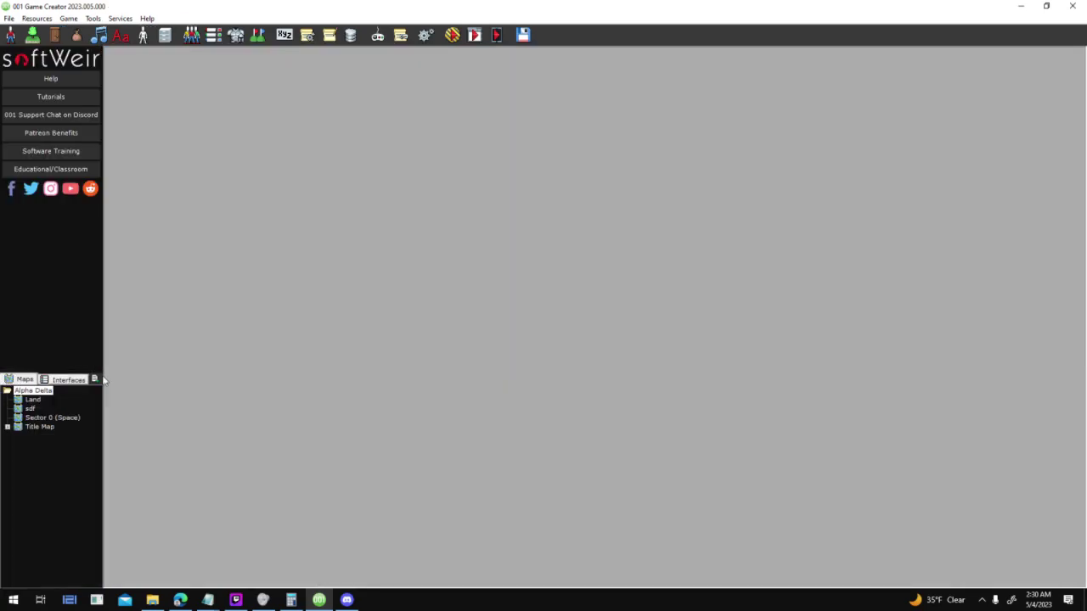
double_click(30, 419)
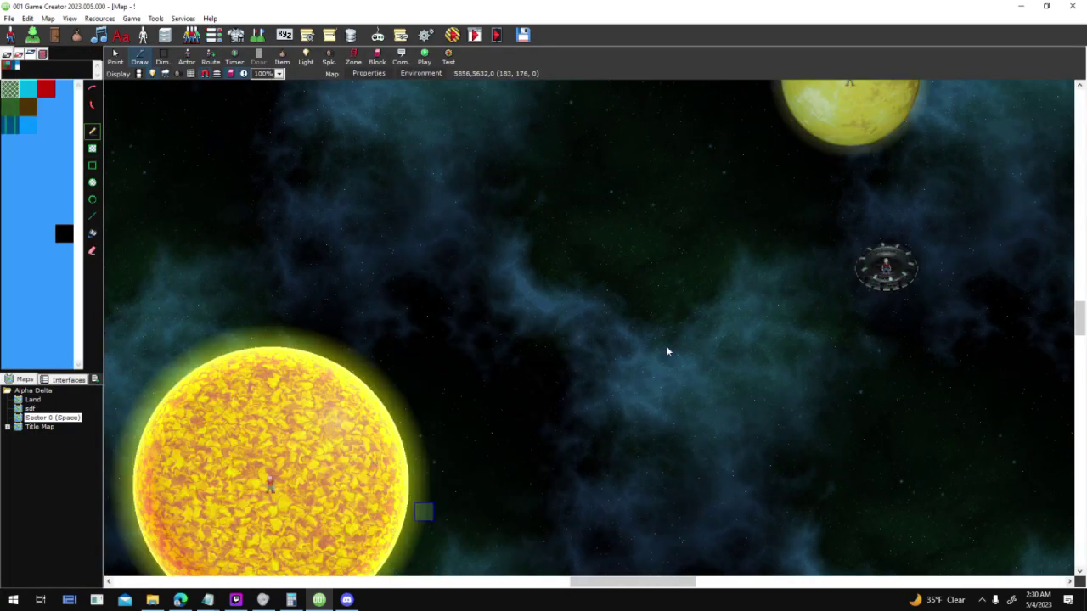
middle_click_drag(944, 165, 584, 407)
middle_click_drag(629, 367, 415, 240)
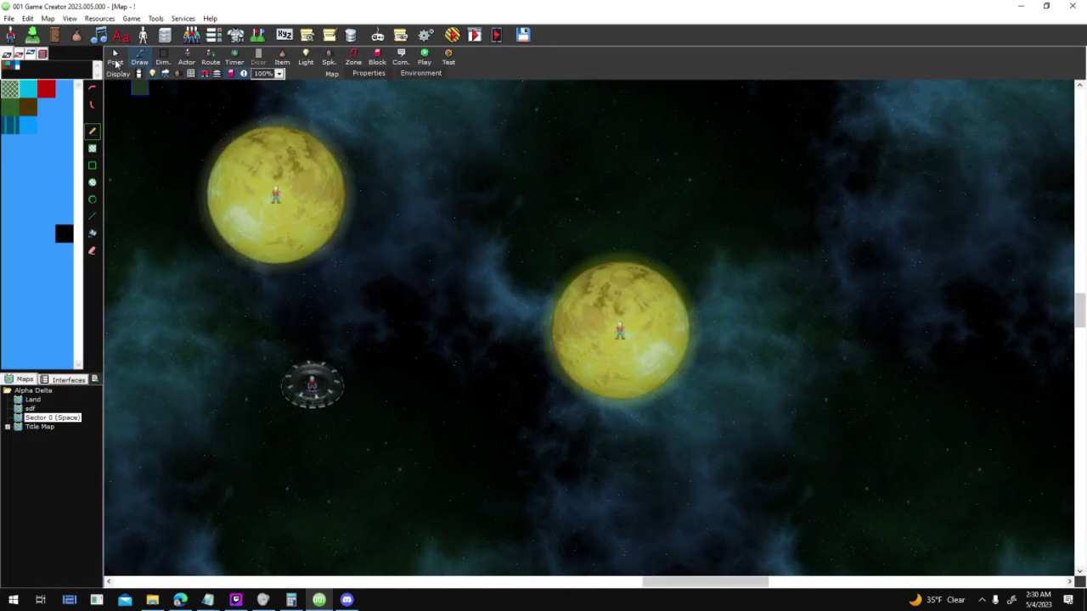
left_click(114, 59)
double_click(618, 330)
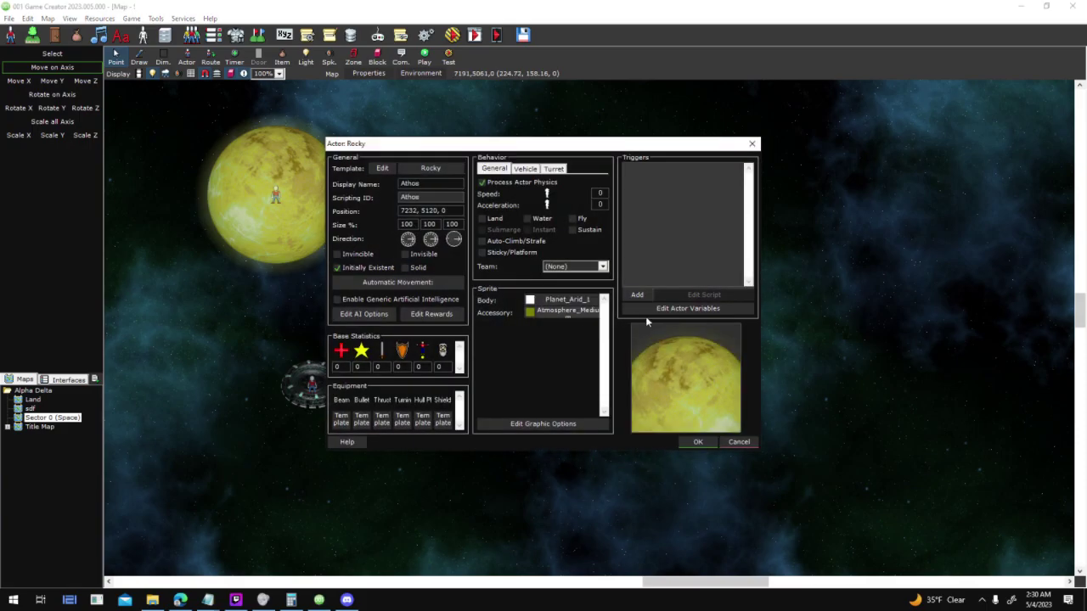
left_click(671, 311)
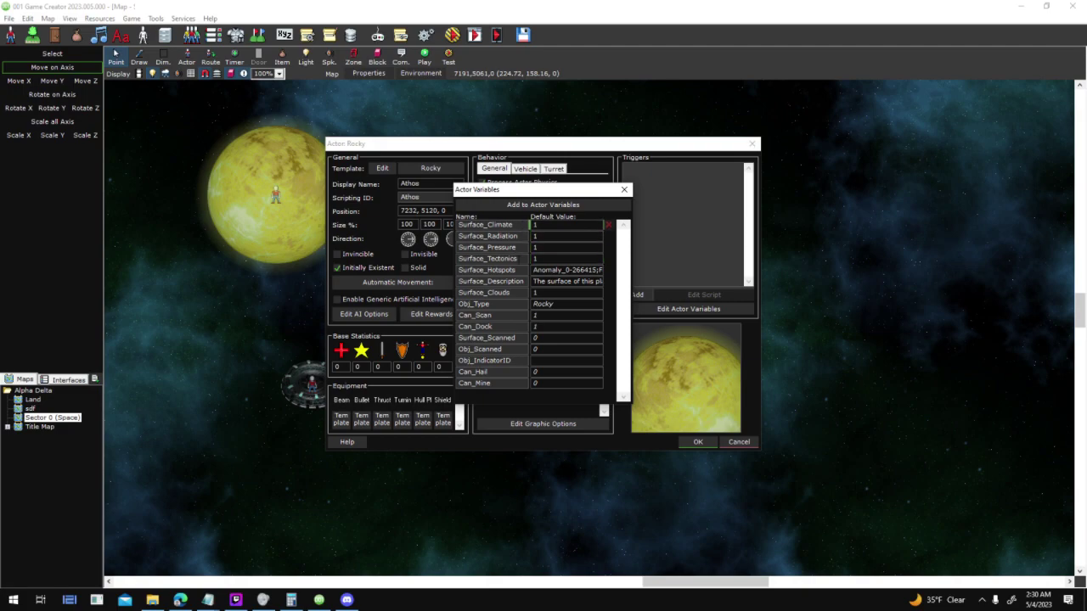
left_click_drag(535, 190, 882, 186)
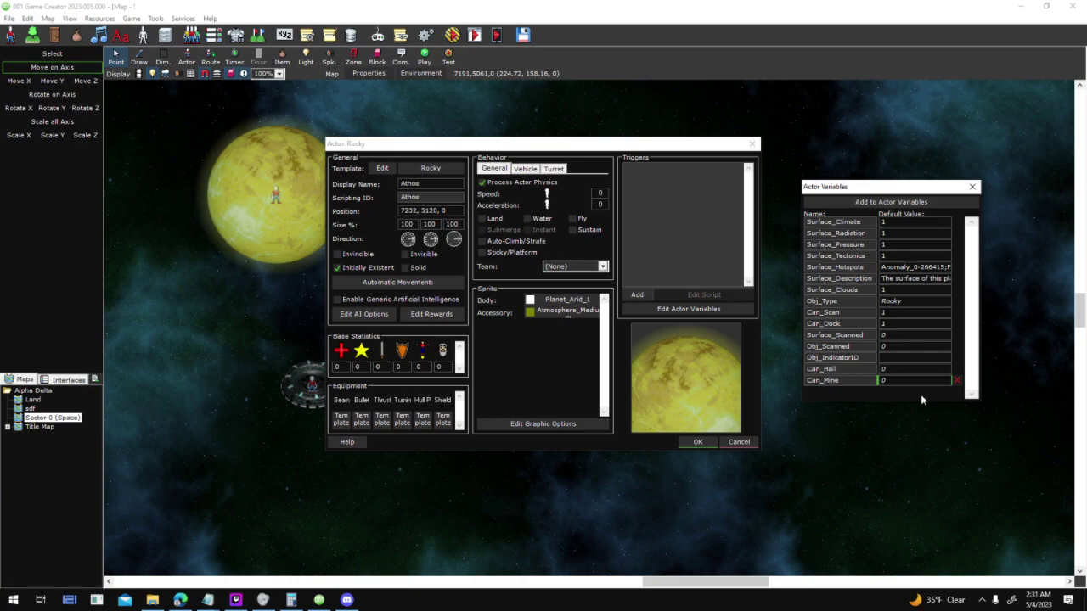
left_click(972, 186)
left_click(709, 441)
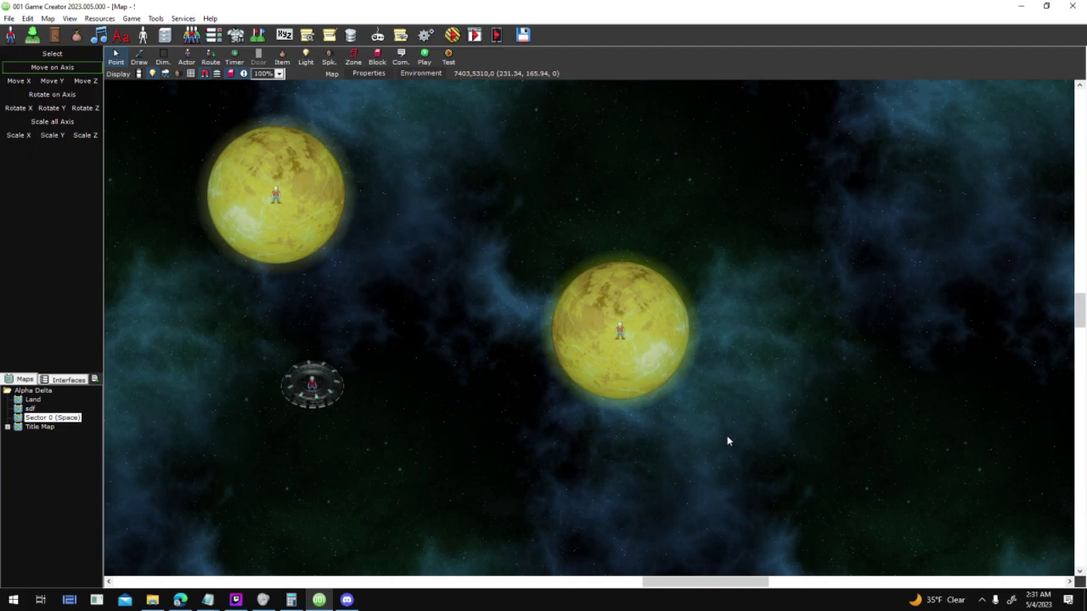
Re-examine Athos's surface variables from Surface_Climate through Surface_Hotspots and its object type, and close the actor settings
double_click(654, 371)
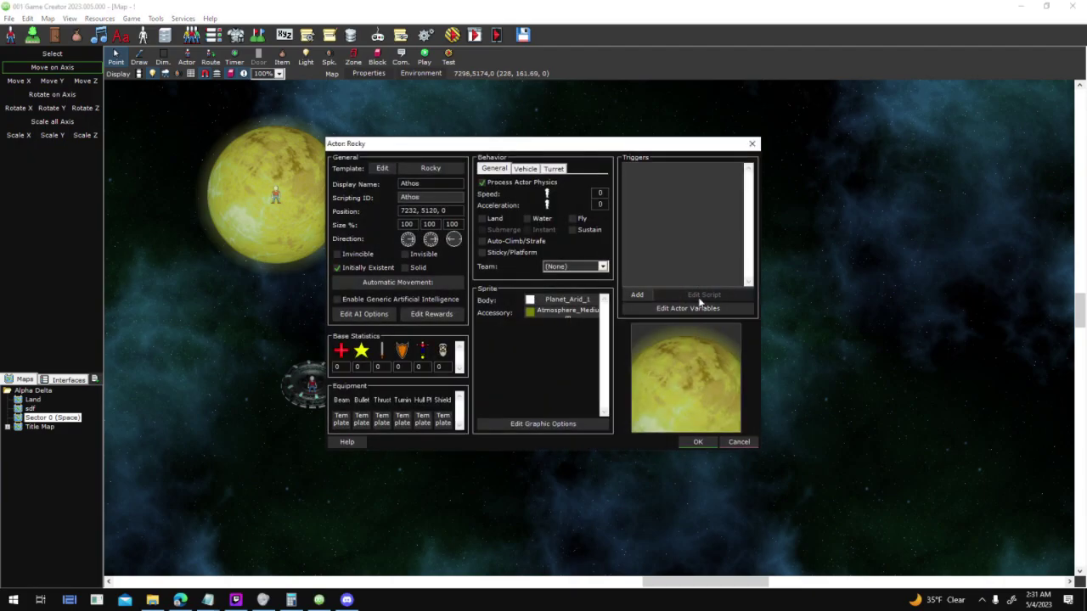
left_click(706, 311)
left_click_drag(519, 258, 387, 262)
mouse_move(517, 247)
left_mouse_down()
mouse_move(392, 247)
mouse_move(392, 237)
left_mouse_up()
key("Up")
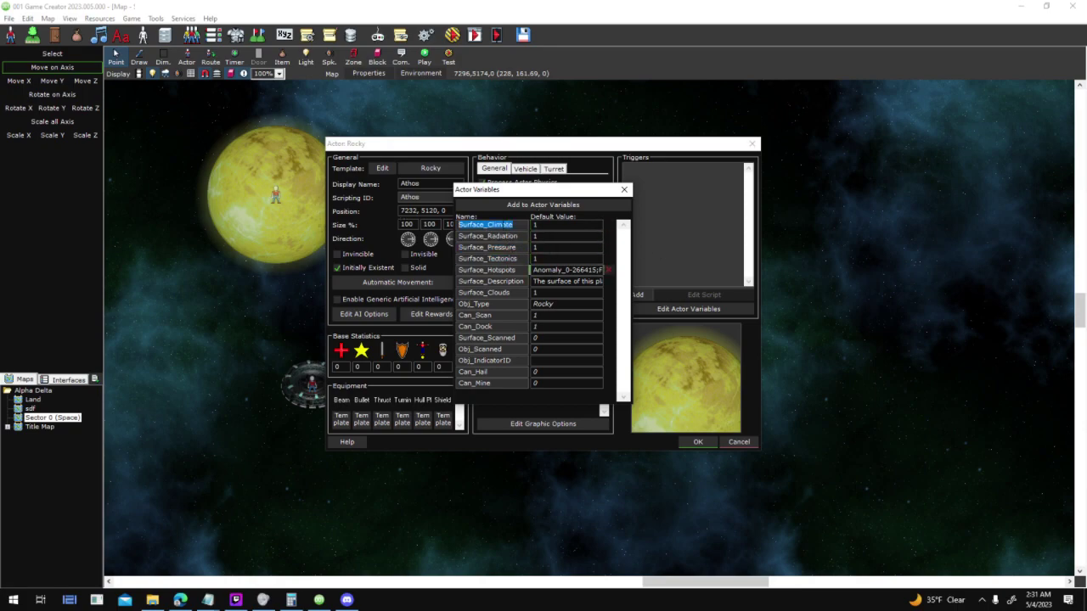
left_click(624, 190)
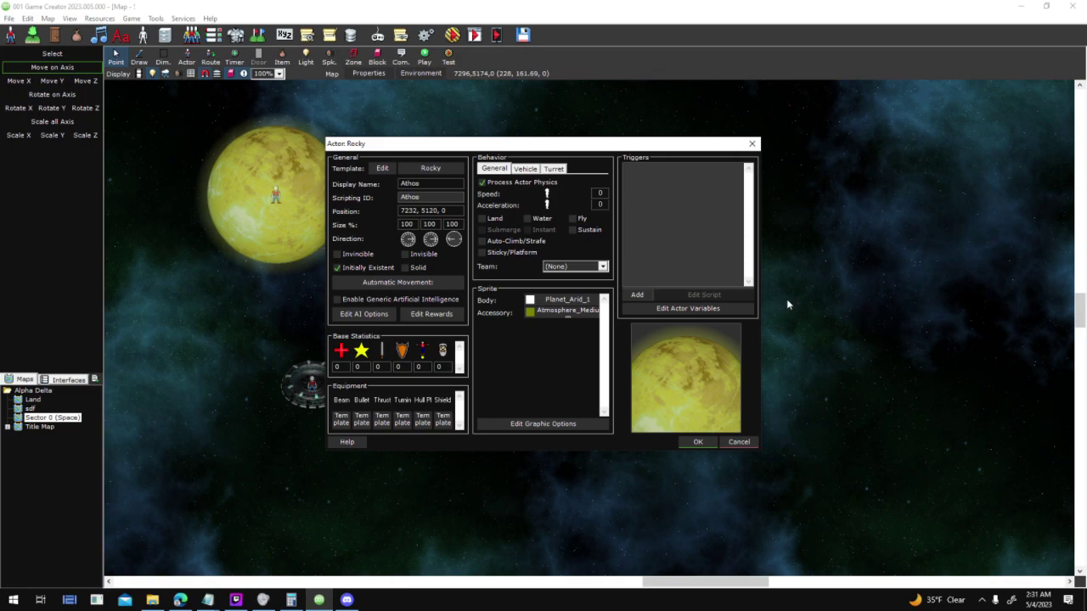
left_click(698, 308)
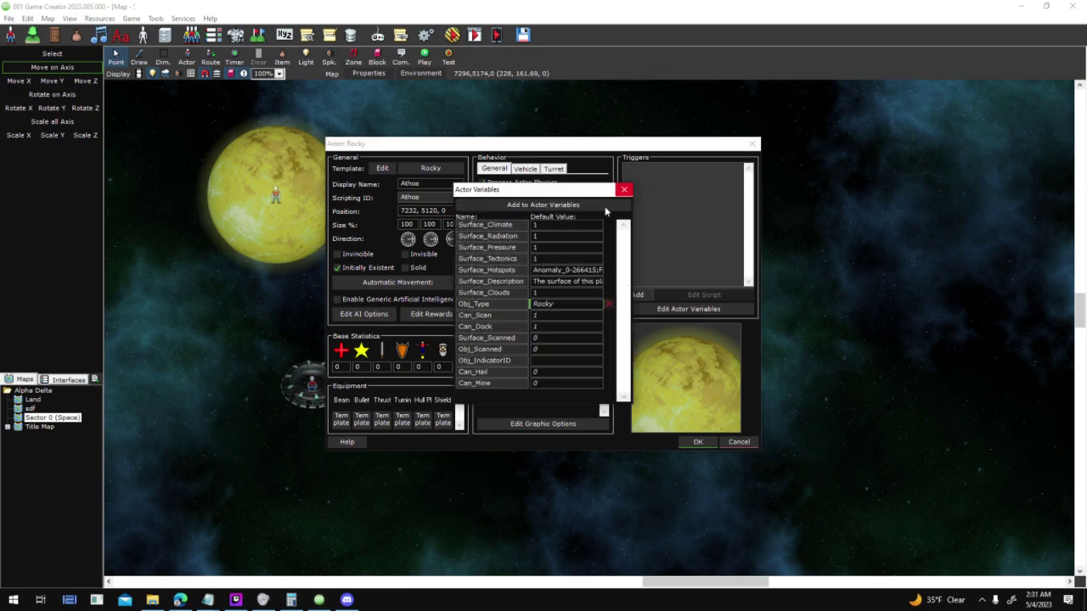
left_click(626, 190)
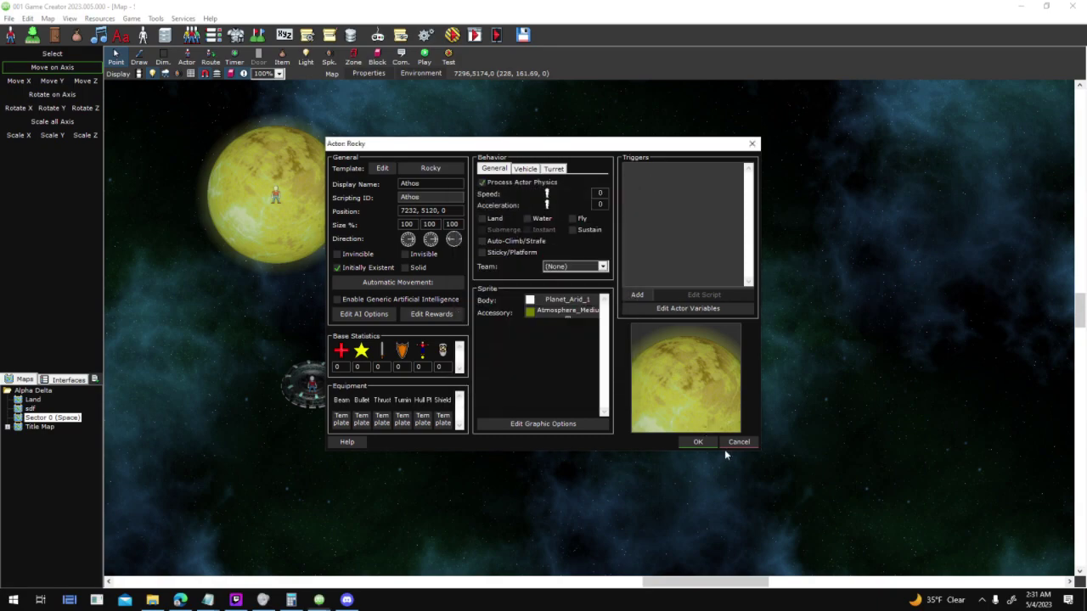
left_click(712, 441)
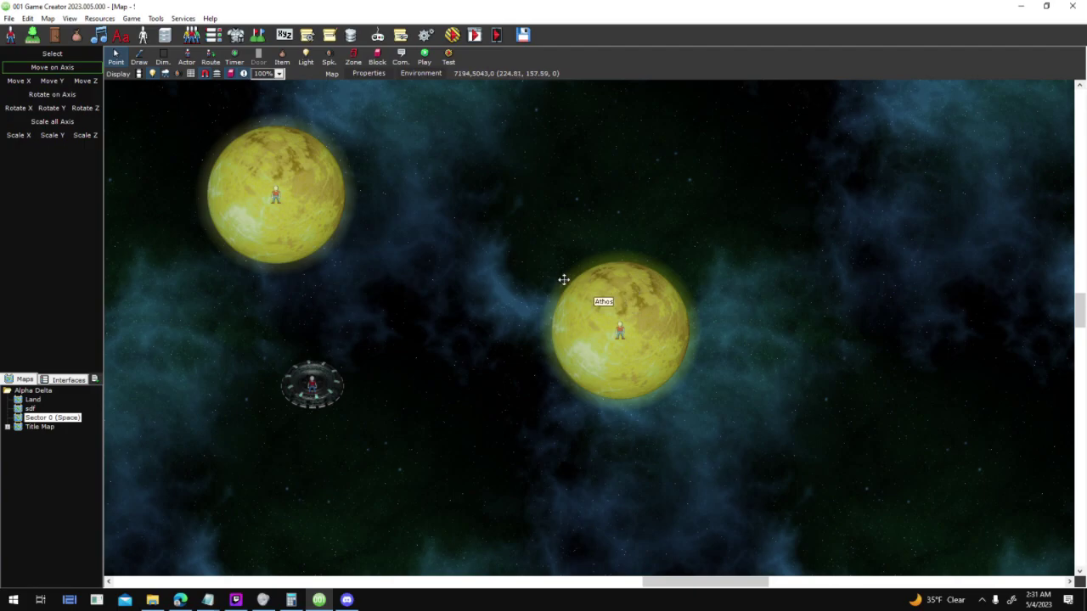
Look over the list of custom events, and switch back to the Docking Orbit interface
left_click(329, 35)
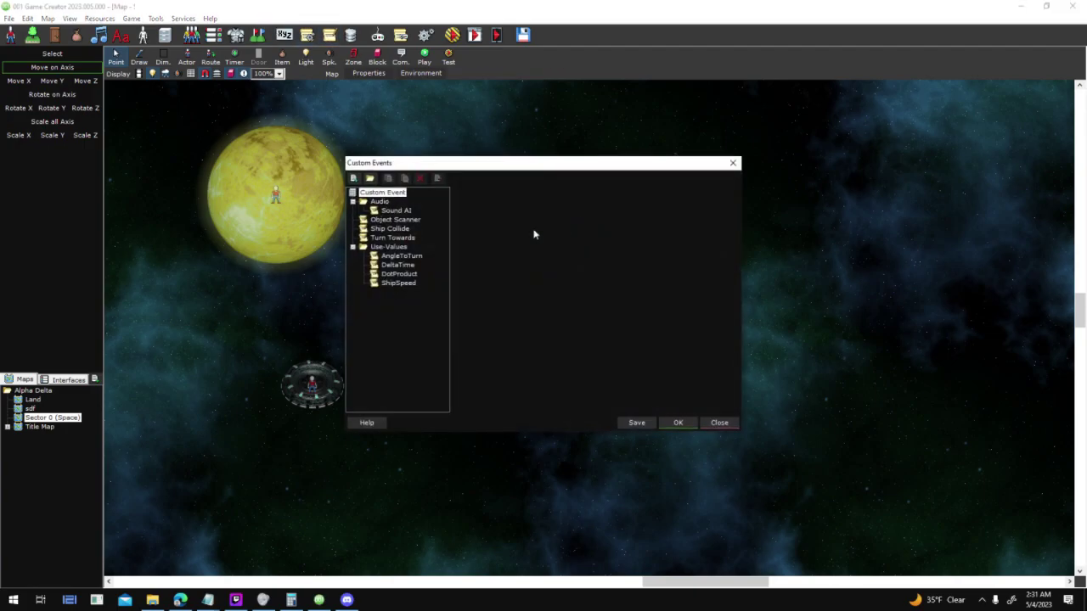
left_click(677, 422)
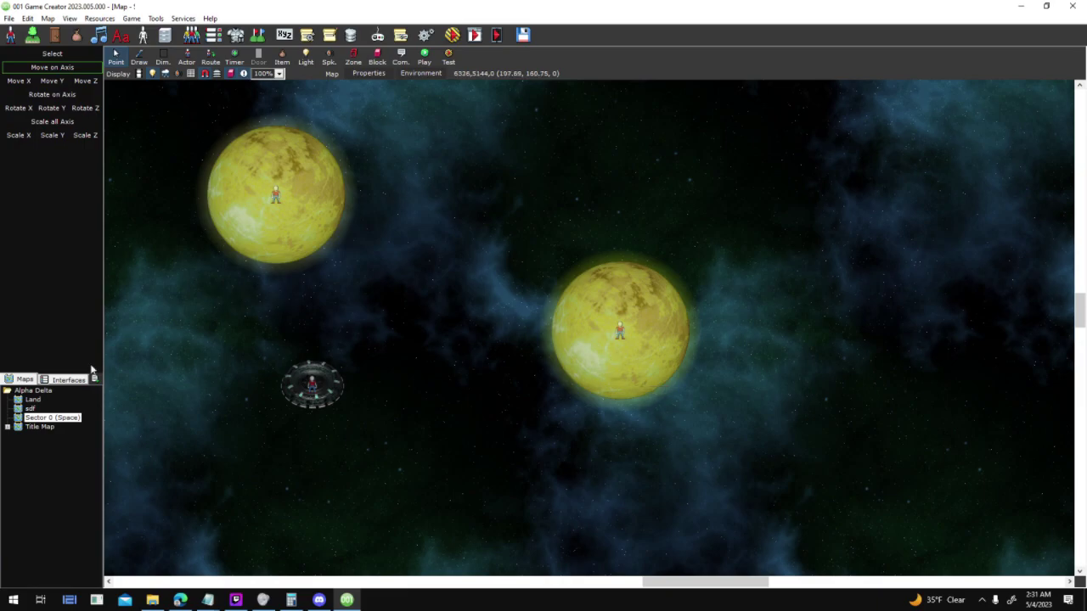
left_click(68, 379)
left_click(514, 338)
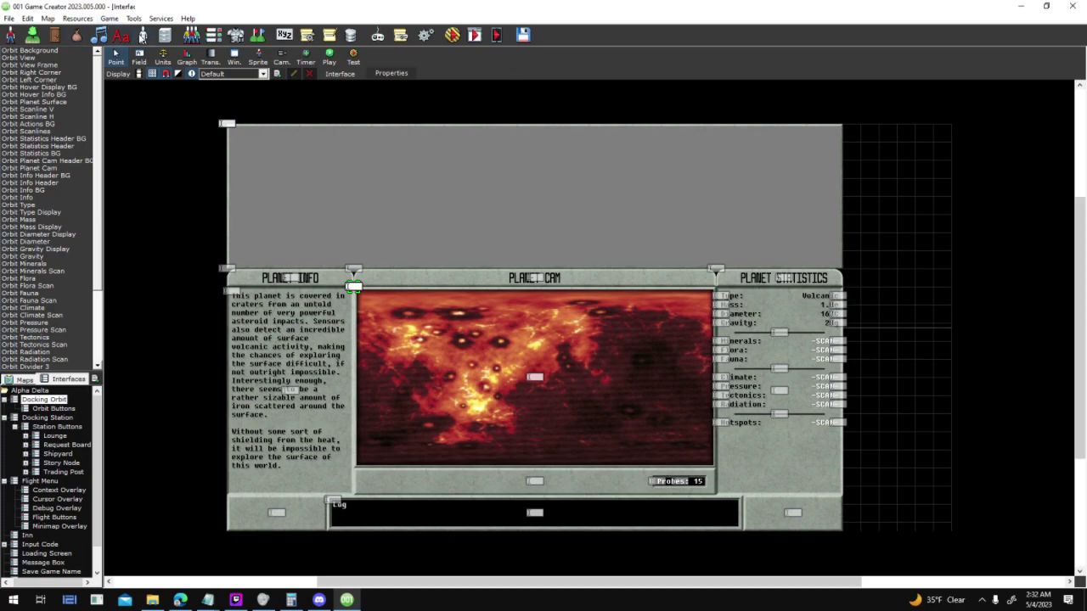
Examine the actor templates for Planet, Space Object, Station, Star and Resource
left_click(143, 35)
left_click(467, 249)
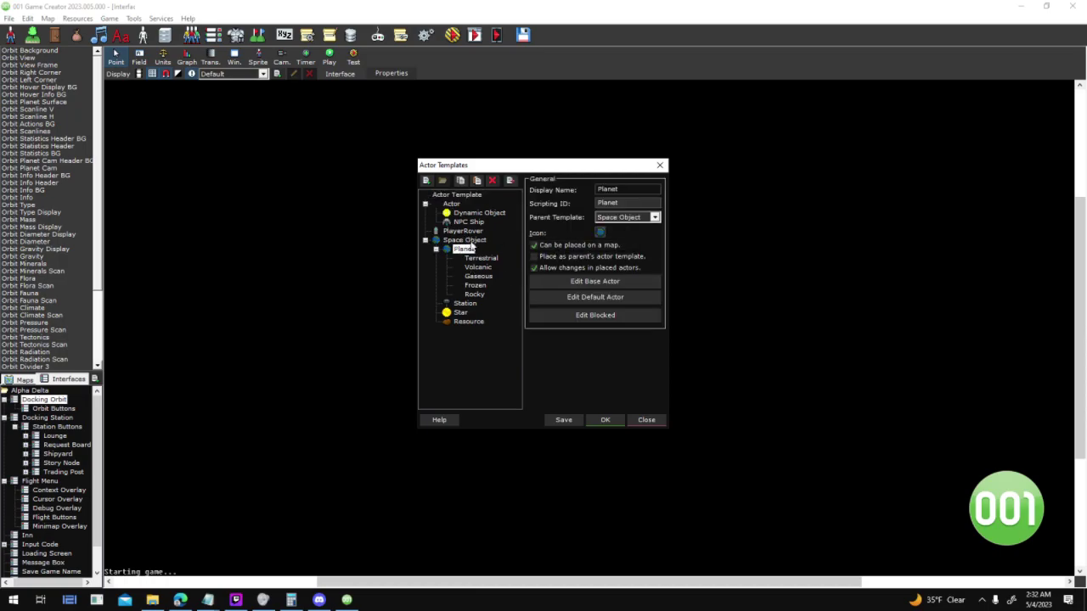
left_click(467, 241)
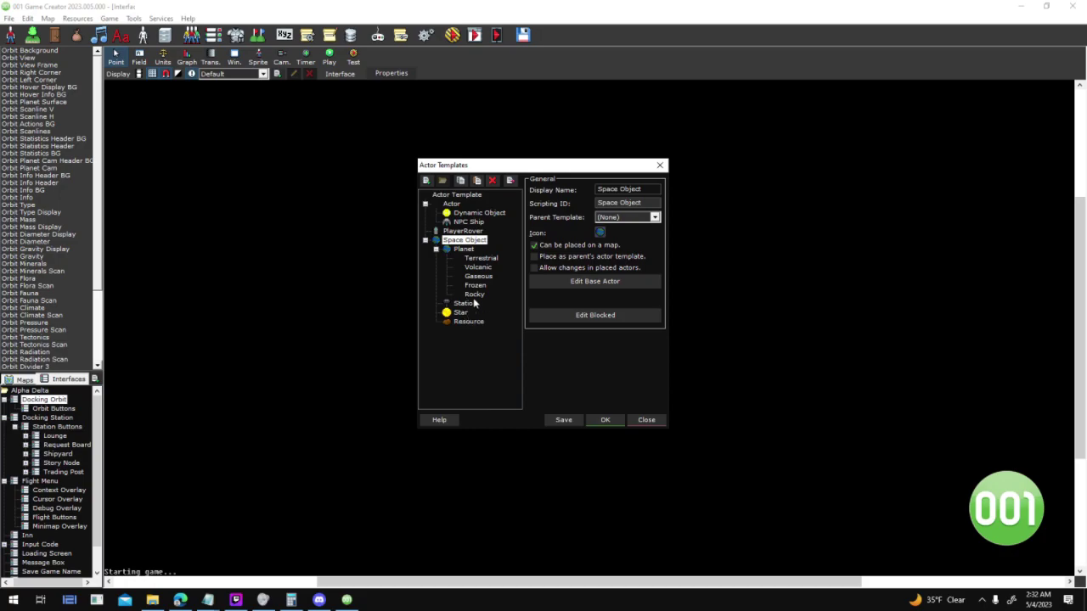
left_click(468, 304)
left_click(463, 312)
left_click(470, 321)
left_click(462, 312)
left_click(466, 305)
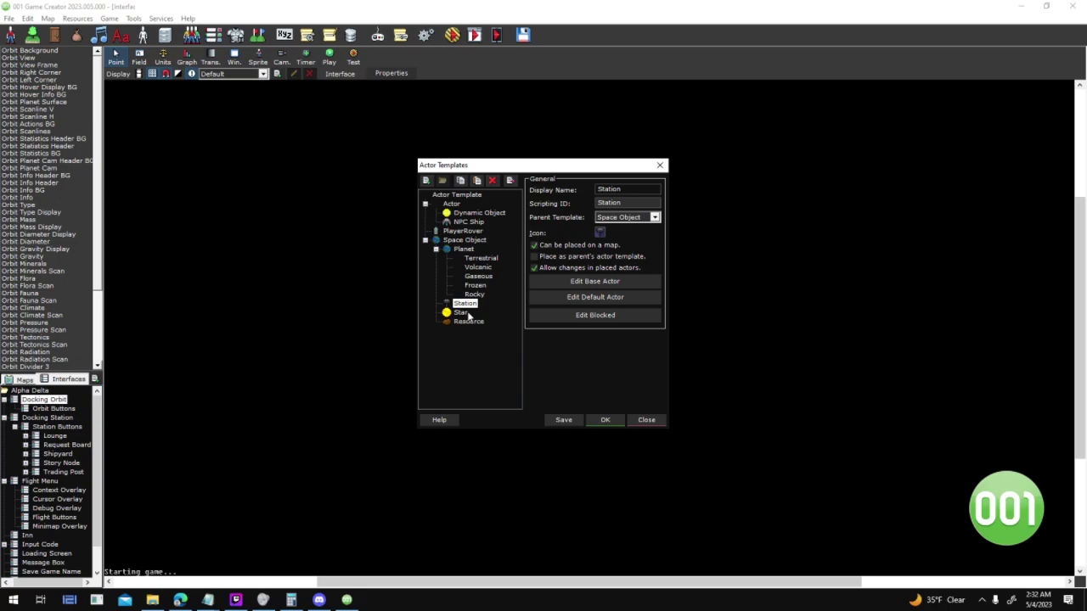
left_click(463, 312)
Add a Surface_Statistics actor variable with a blank default value to the Planet template's base actor, and save the actor
left_click(464, 248)
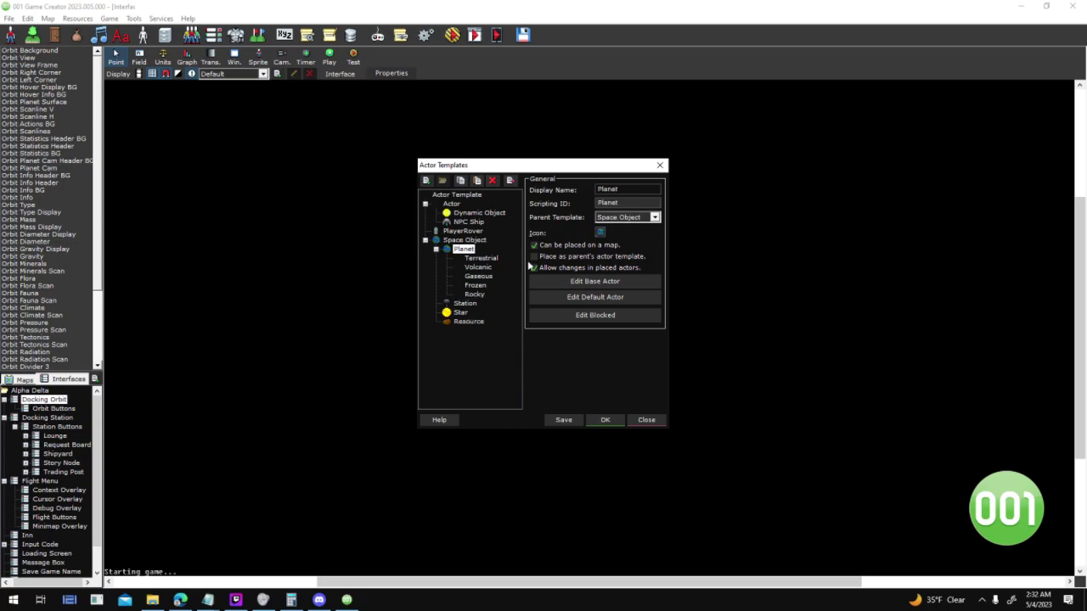
left_click(544, 281)
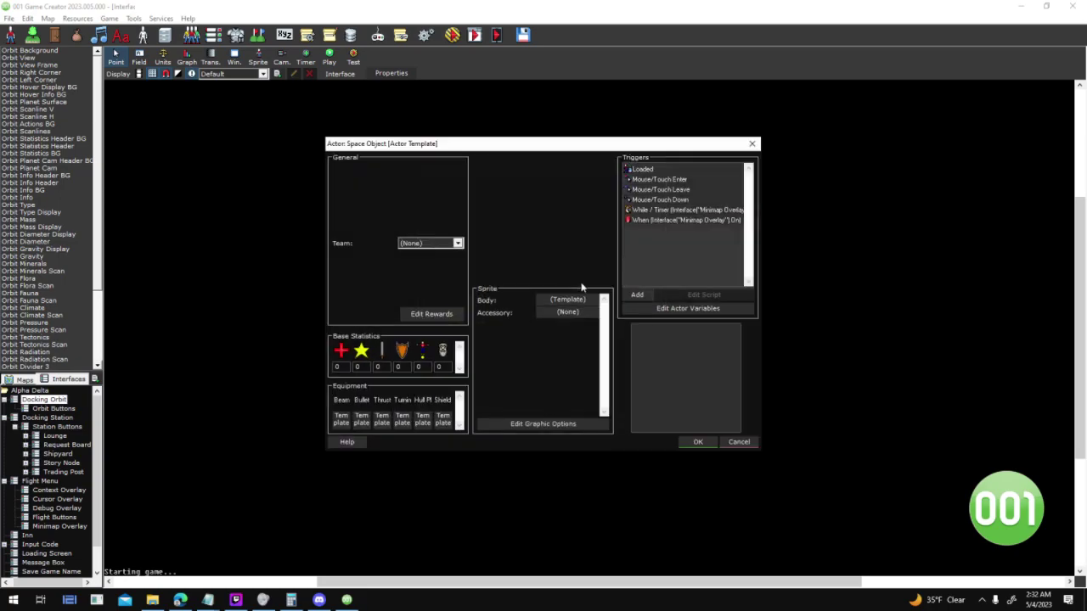
left_click(716, 309)
left_click_drag(561, 187, 857, 149)
left_click(889, 166)
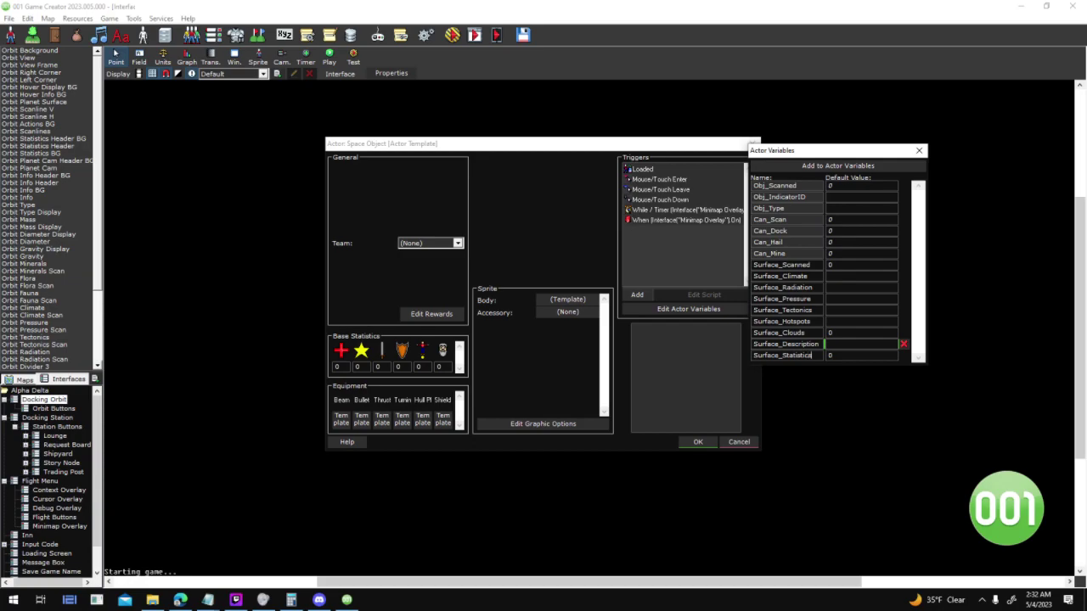
key("Tab")
key("Up")
key("Up")
key("Up")
key("Up")
key("Up")
left_click(918, 151)
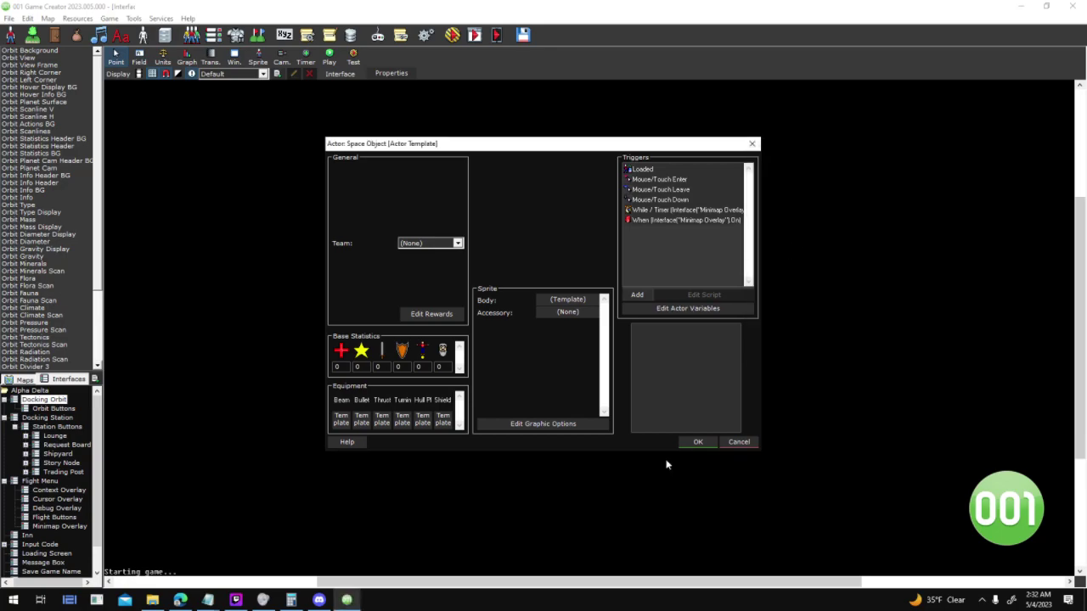
left_click(698, 442)
Remove the trailing zero entries from the Obj_Type default value in the Terrestrial template's base actor variables
left_click(481, 257)
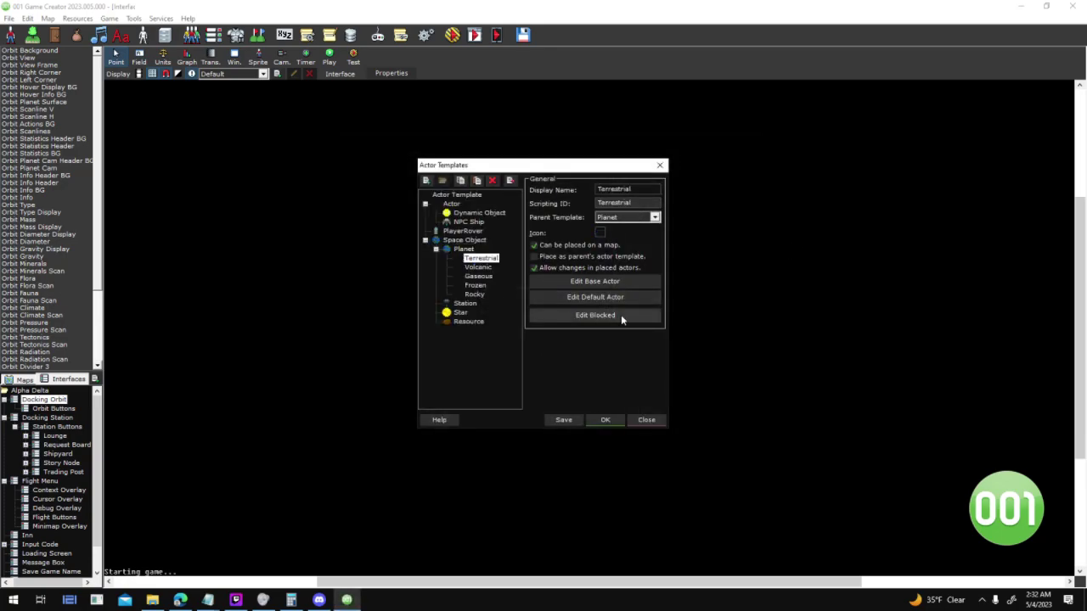
left_click(626, 284)
left_click(730, 312)
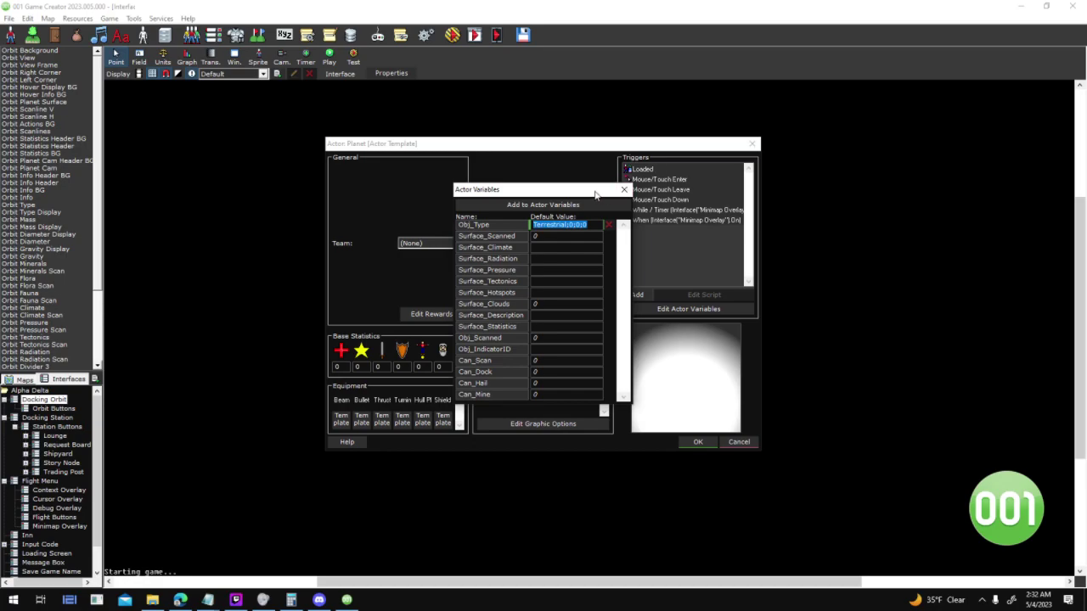
left_click(587, 224)
key("shift+Left")
key("BackSpace")
left_click(623, 189)
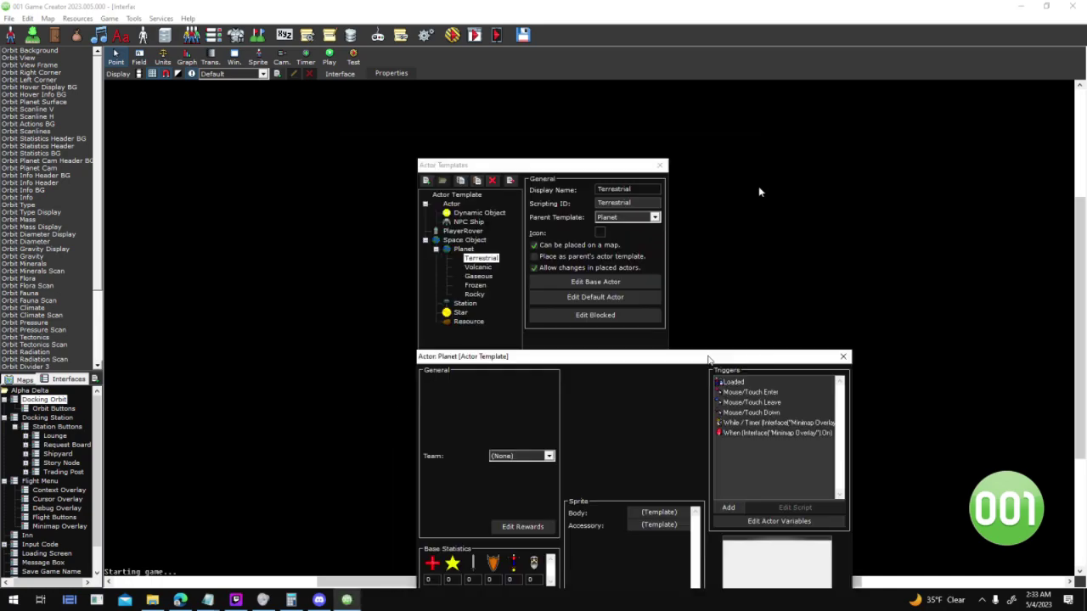
Set the Surface_Statistics default value to 0;0;0 in the Terrestrial template's base actor variables, and save the actor
left_click(730, 291)
left_click_drag(608, 207, 564, 206)
left_click(606, 309)
type("632")
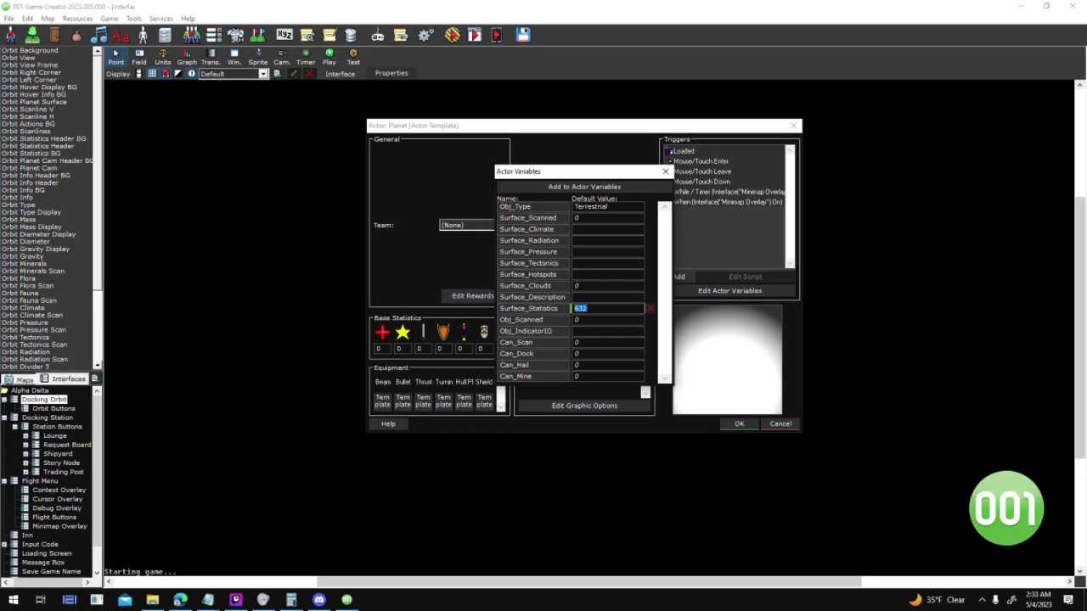
key("Up")
key("Up")
key("Up")
key("Up")
key("Up")
key("Up")
key("Down")
key("Down")
key("Down")
key("Up")
key("Up")
key("Up")
key("Up")
key("Up")
key("Up")
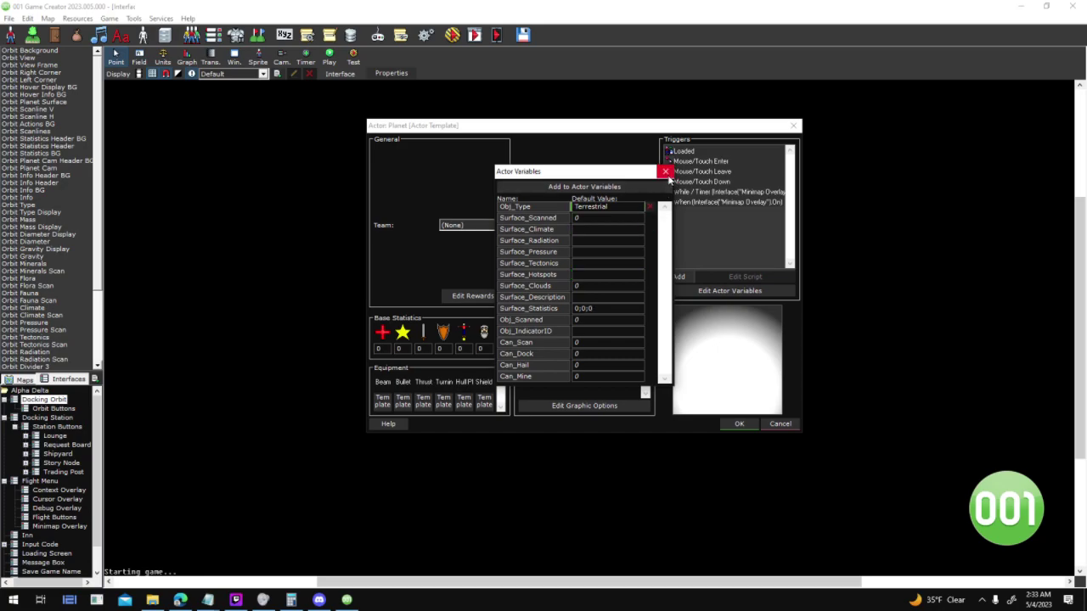
left_click(667, 174)
left_click(739, 424)
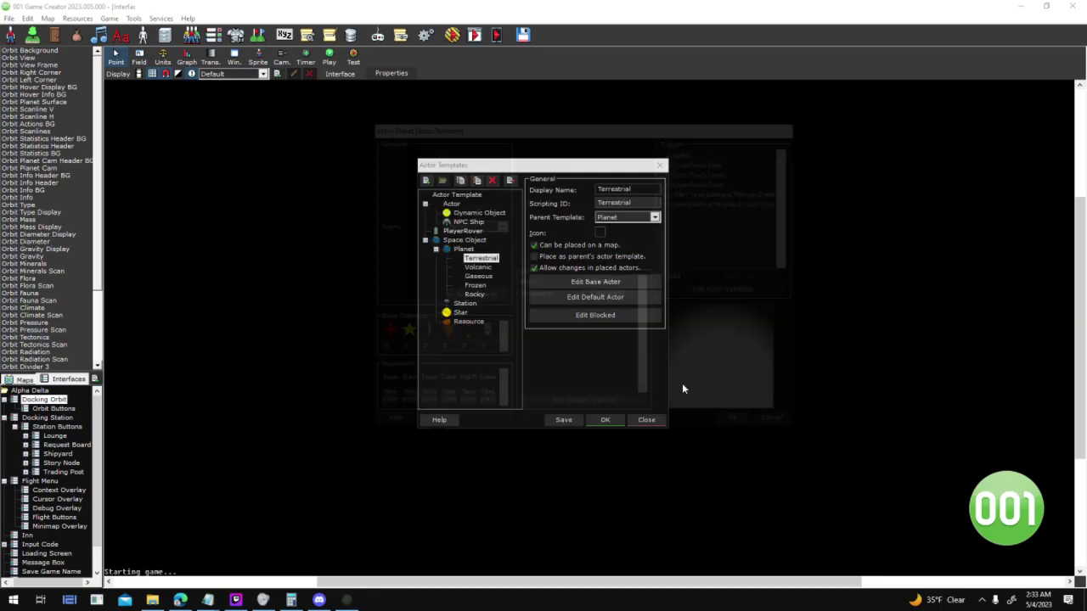
Check the actor variables of the Terrestrial template's default actor, and save and close the actor templates
left_click(658, 302)
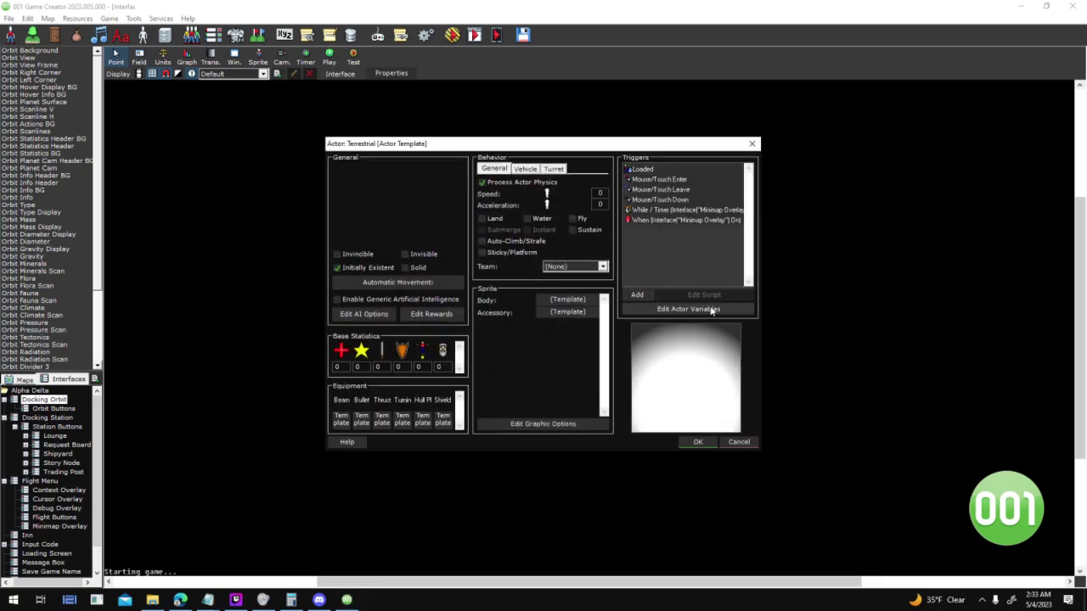
left_click(688, 309)
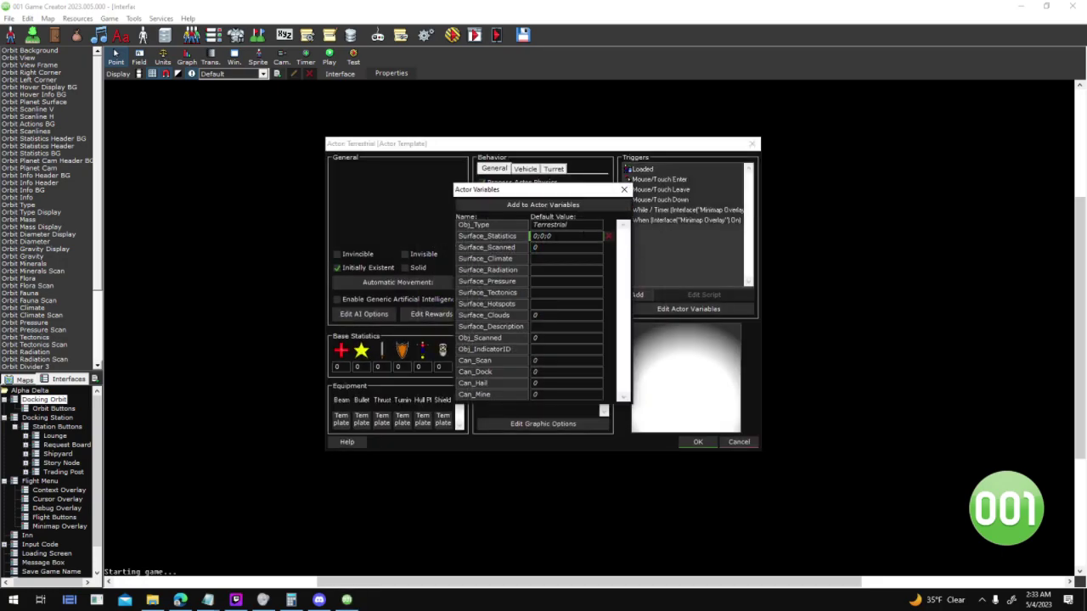
left_click(623, 192)
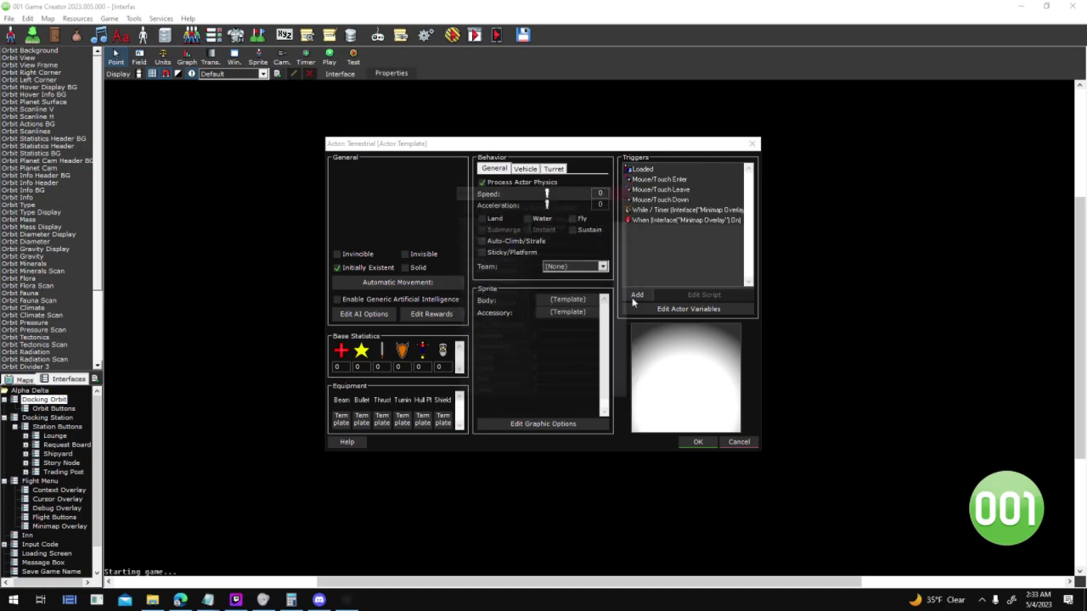
left_click(697, 441)
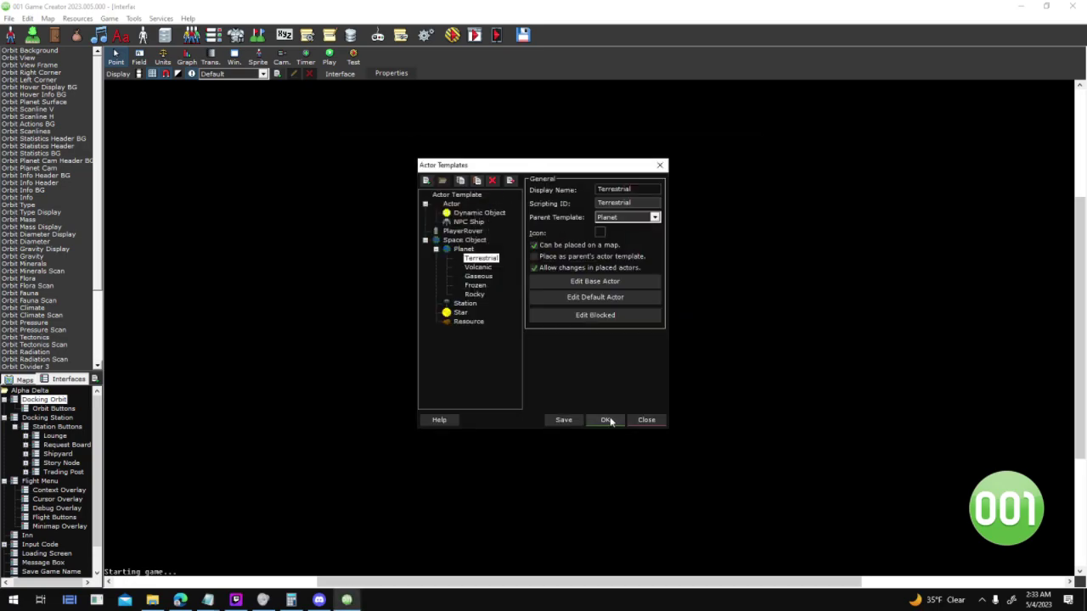
left_click(605, 420)
Open the Sector 0 (Space) map and examine the actor variables of the planet Athos
left_click(27, 379)
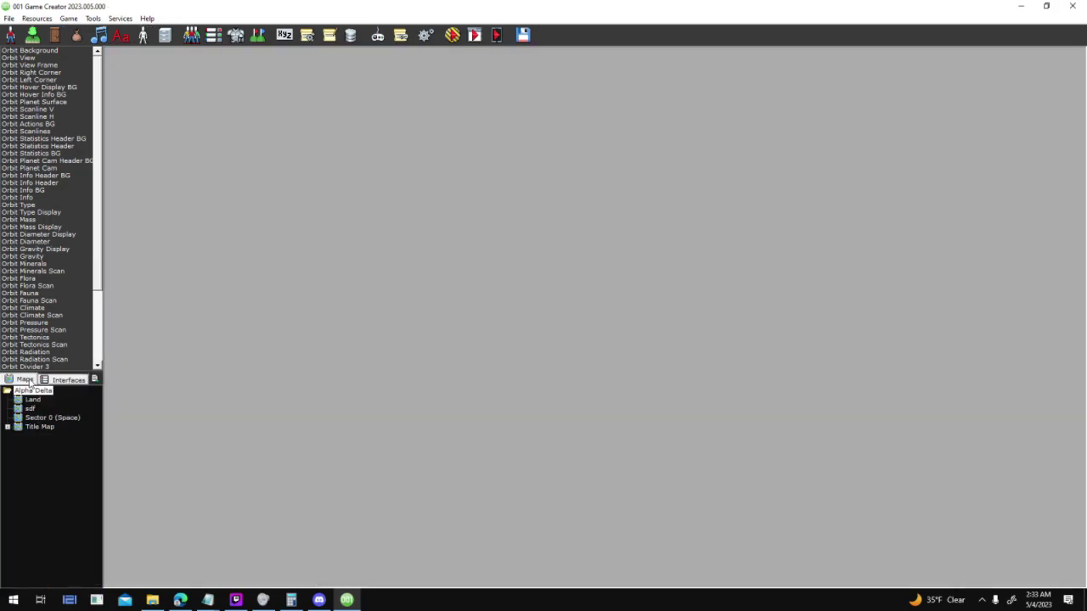
double_click(60, 417)
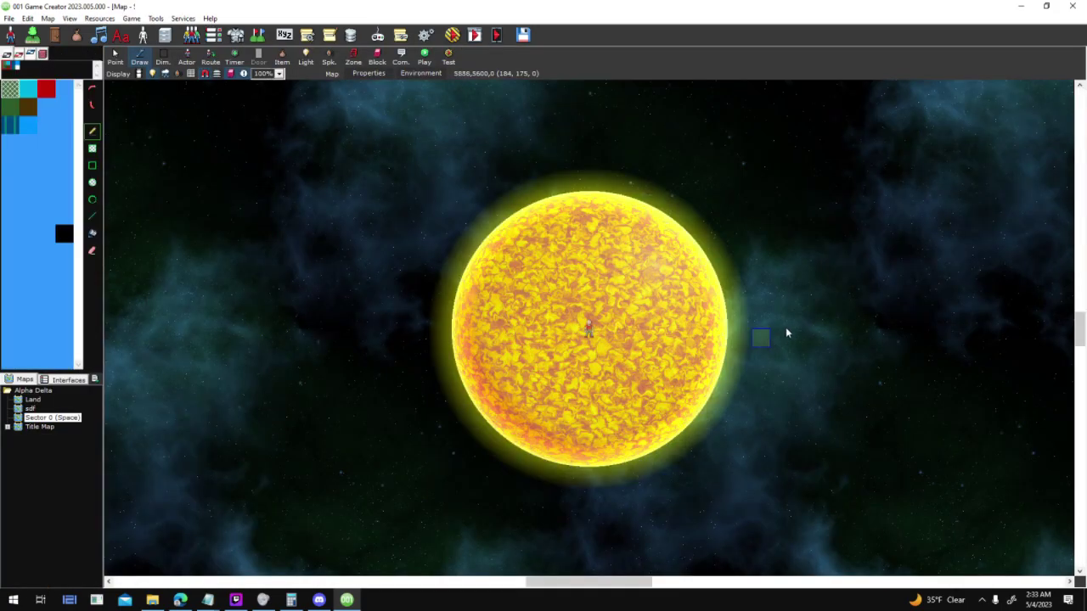
middle_click_drag(906, 266, 543, 399)
middle_click_drag(637, 278, 329, 421)
left_click(115, 57)
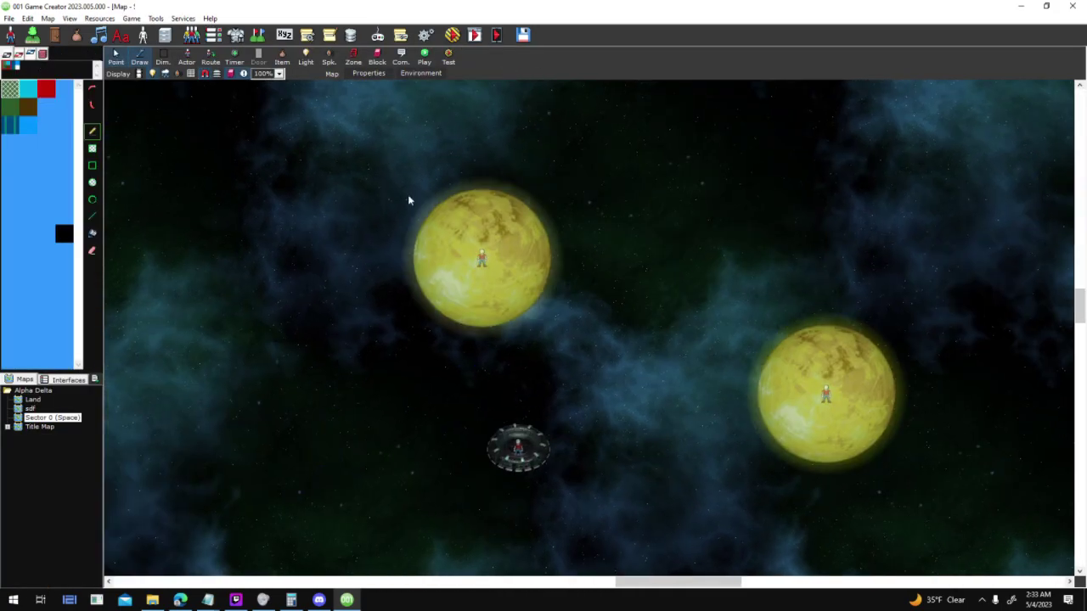
key("Escape")
double_click(825, 393)
left_click(709, 311)
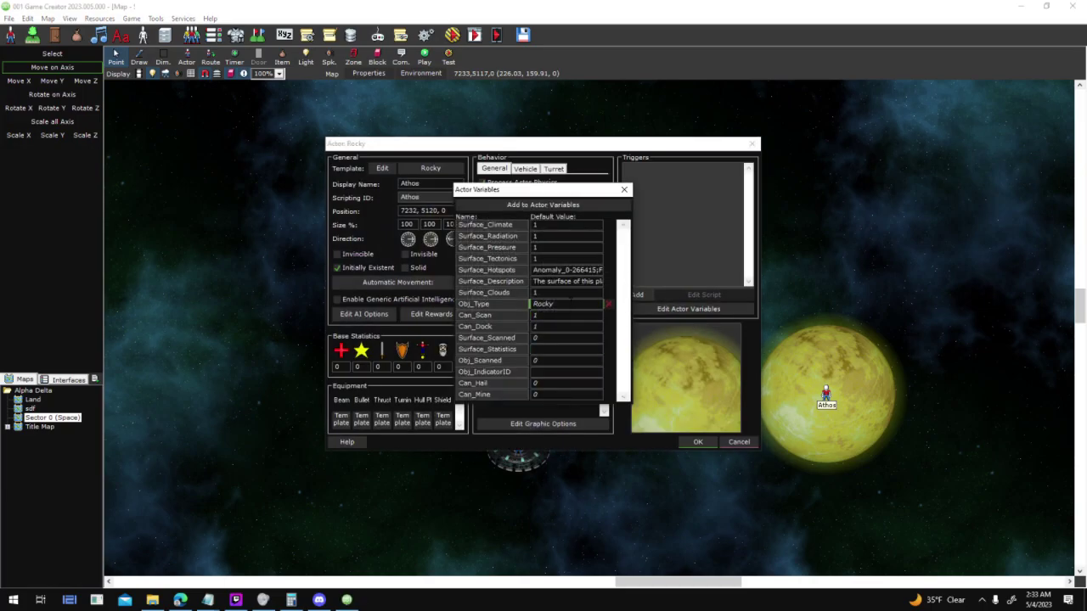
left_click(624, 189)
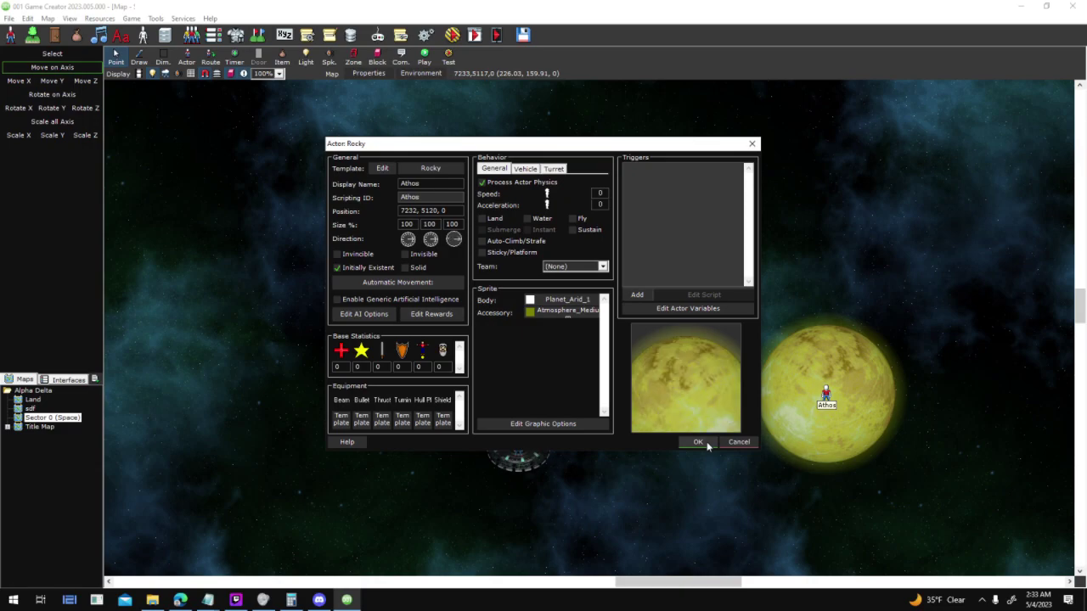
left_click(703, 442)
Delete the planet Hilos from the Sector 0 (Space) map
double_click(501, 235)
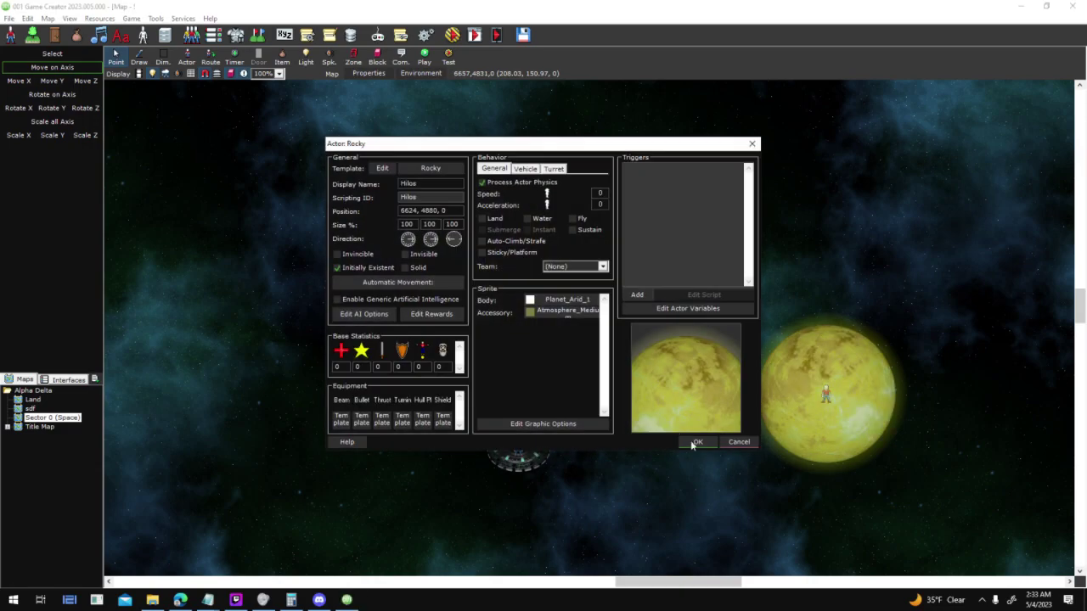
left_click(727, 443)
key("Delete")
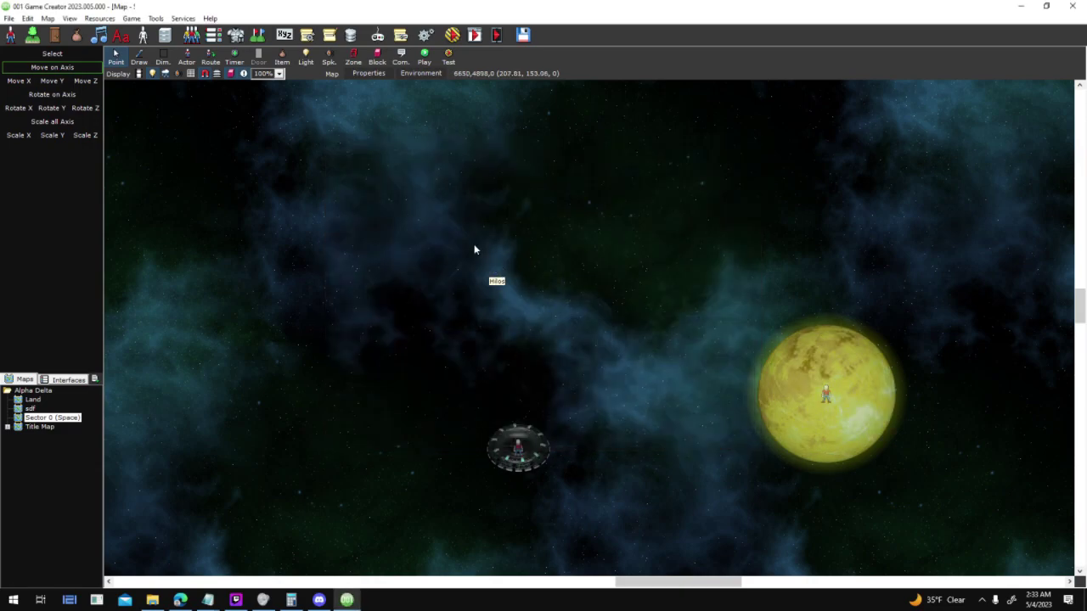
left_click(187, 57)
left_click(544, 293)
left_click(386, 228)
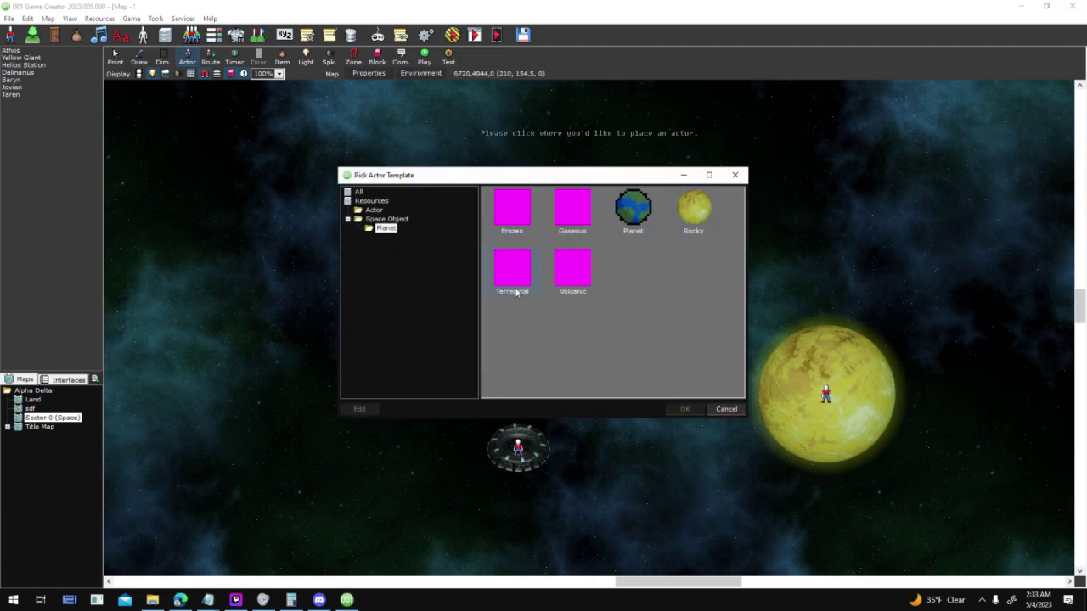
left_click(726, 409)
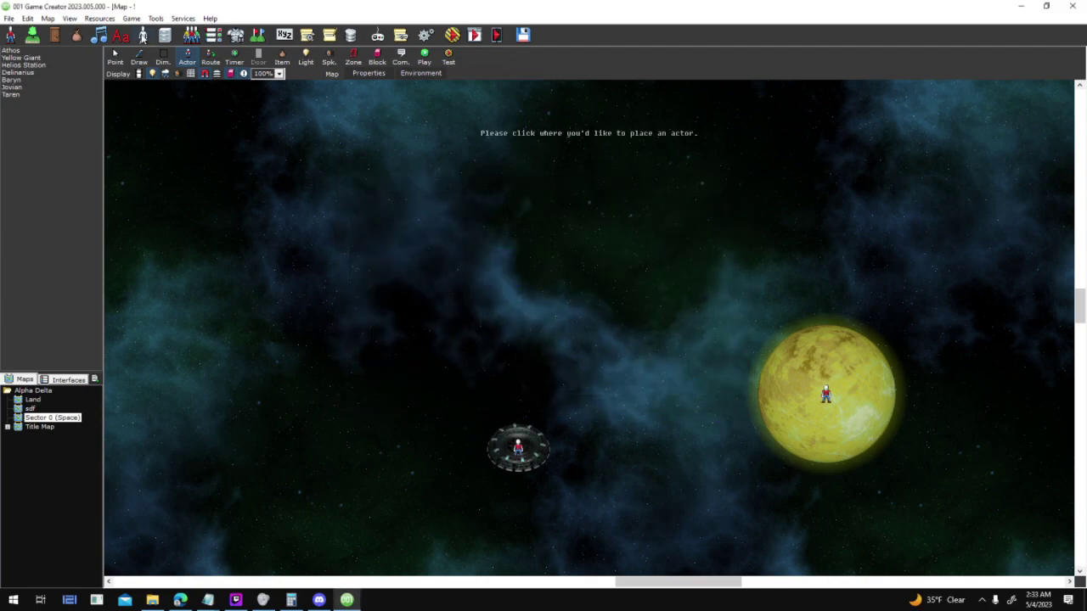
Examine the Terrestrial actor template's body sprite selection and its base actor's graphic options
left_click(143, 36)
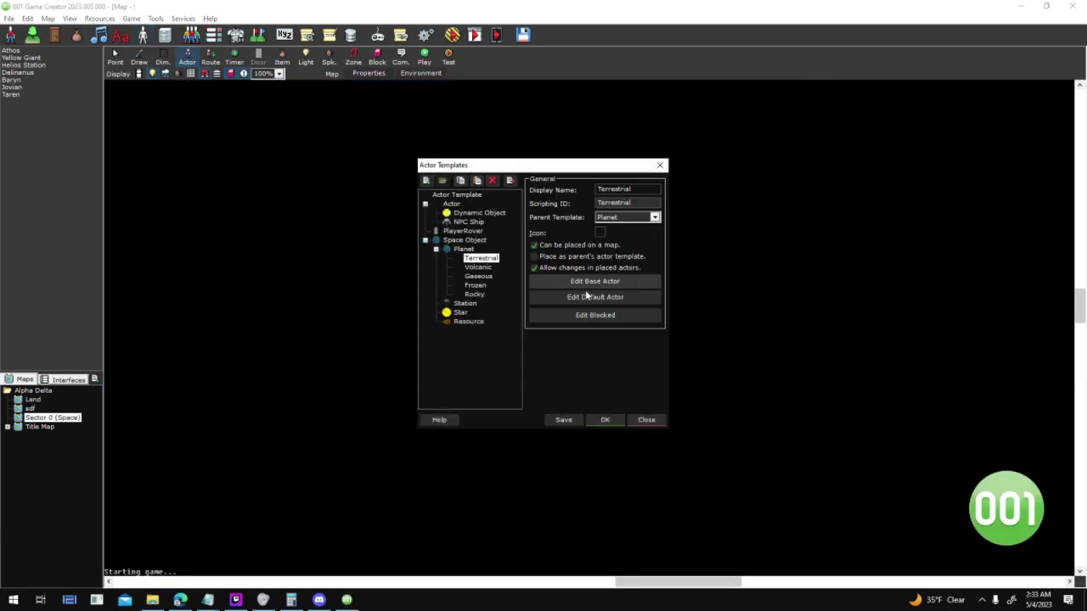
left_click(622, 296)
left_click(567, 300)
left_click(726, 411)
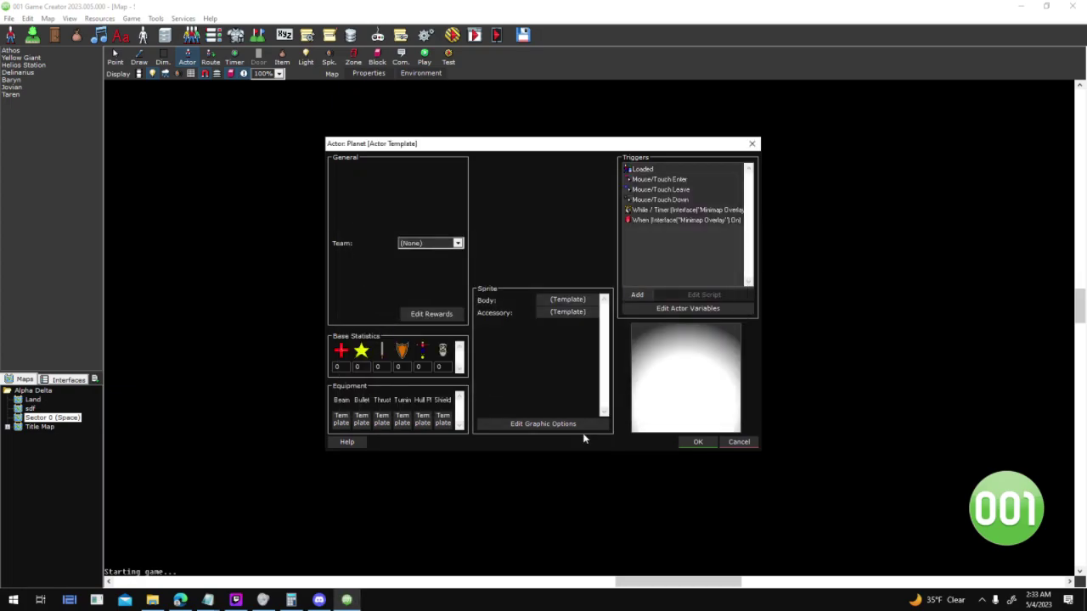
left_click(577, 423)
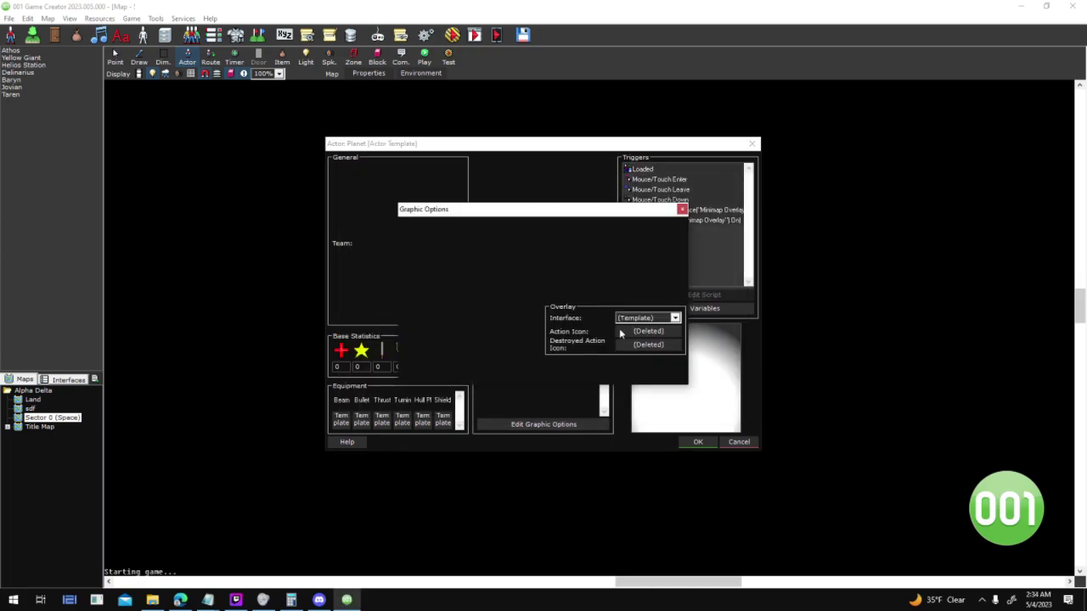
left_click(682, 209)
left_click(697, 441)
Examine the graphic options of the Planet template's base actor and default actor
left_click(464, 248)
left_click(633, 285)
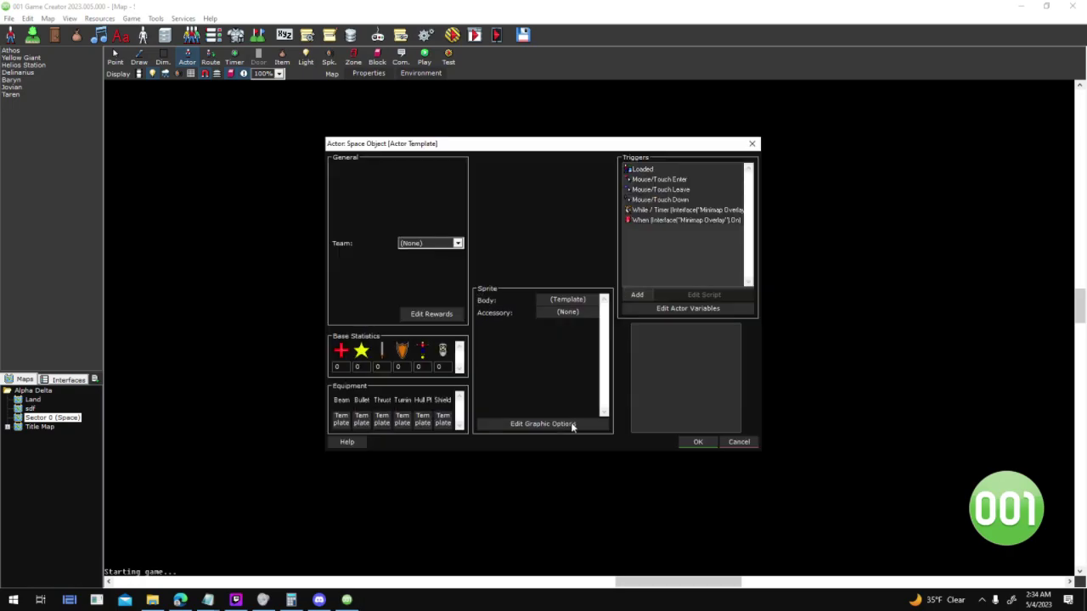
left_click(572, 421)
left_click(681, 208)
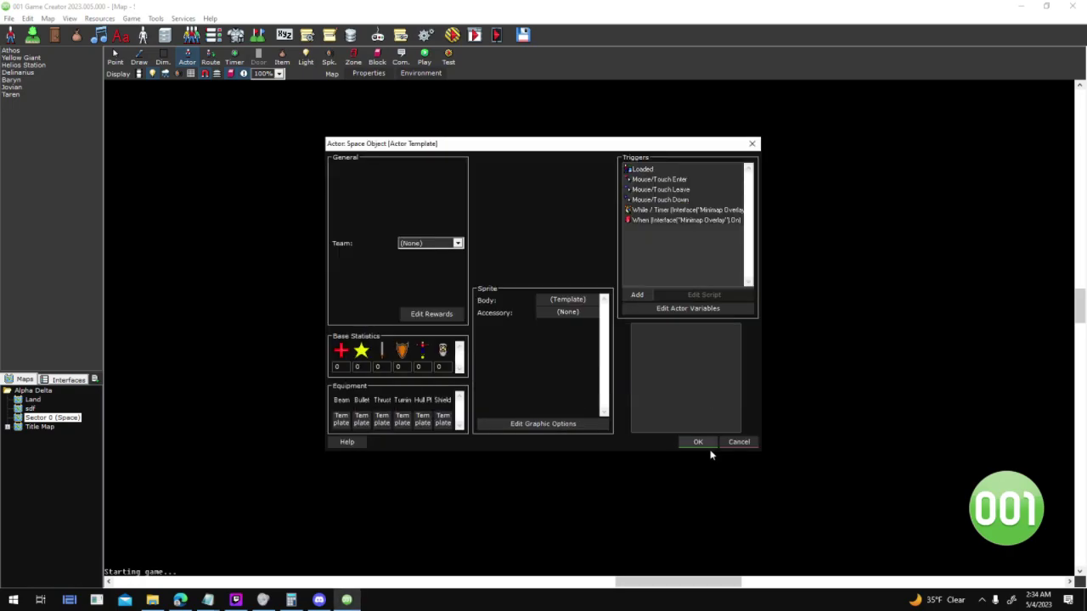
left_click(698, 442)
left_click(628, 298)
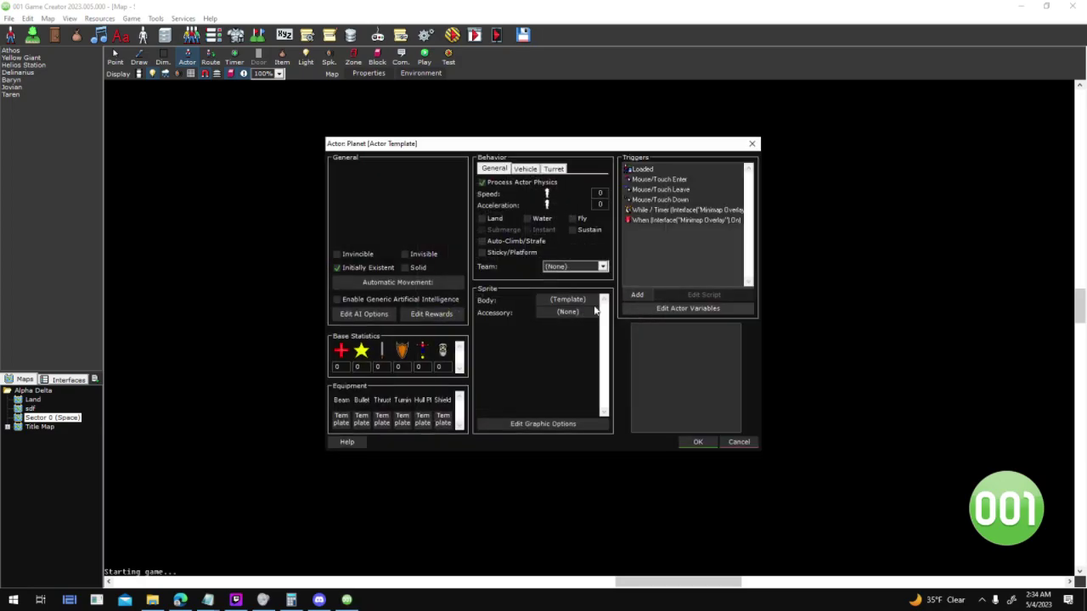
left_click(572, 423)
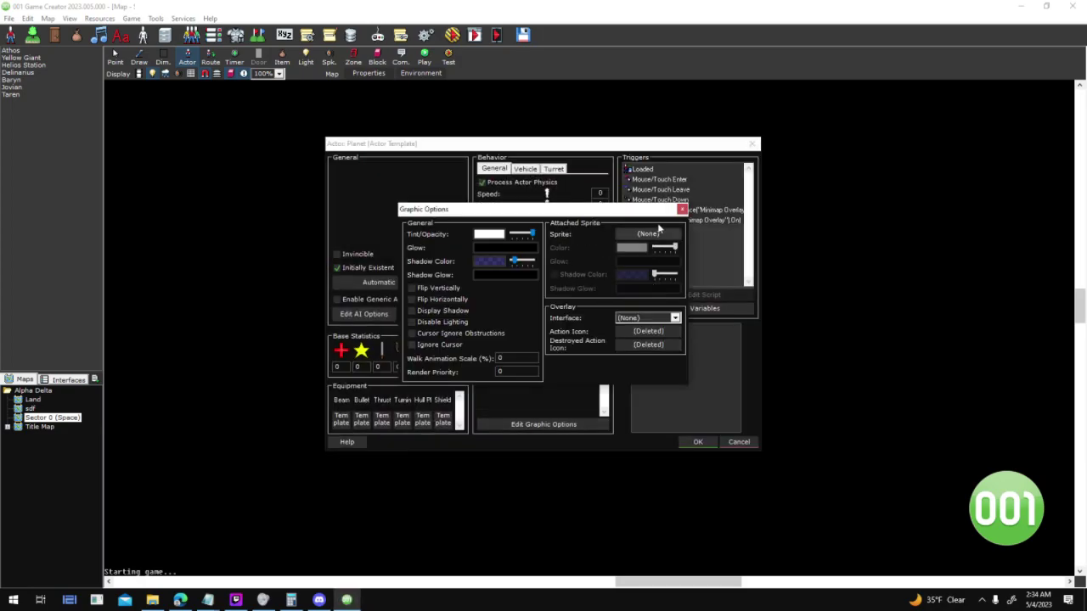
left_click(682, 209)
left_click(699, 441)
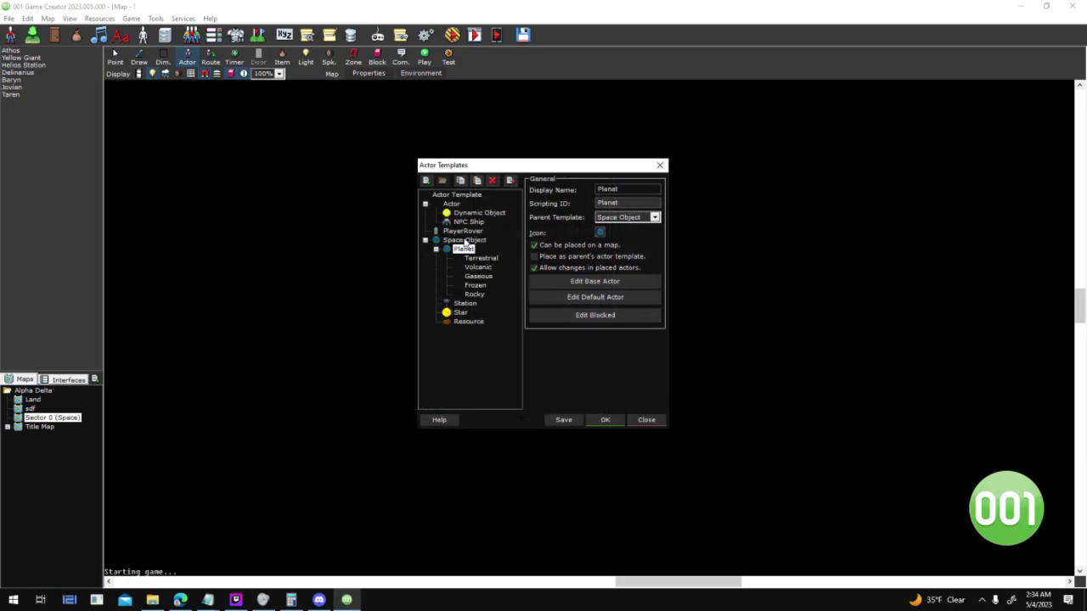
Examine the graphic options of the Space Object template's base actor
left_click(464, 240)
left_click(614, 281)
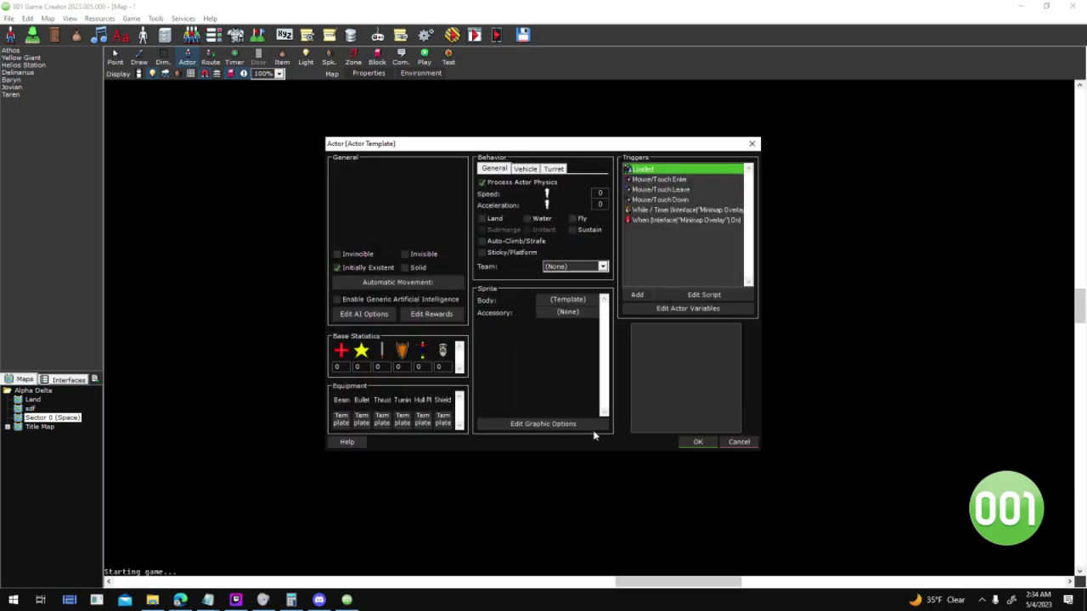
left_click(595, 428)
left_click(682, 210)
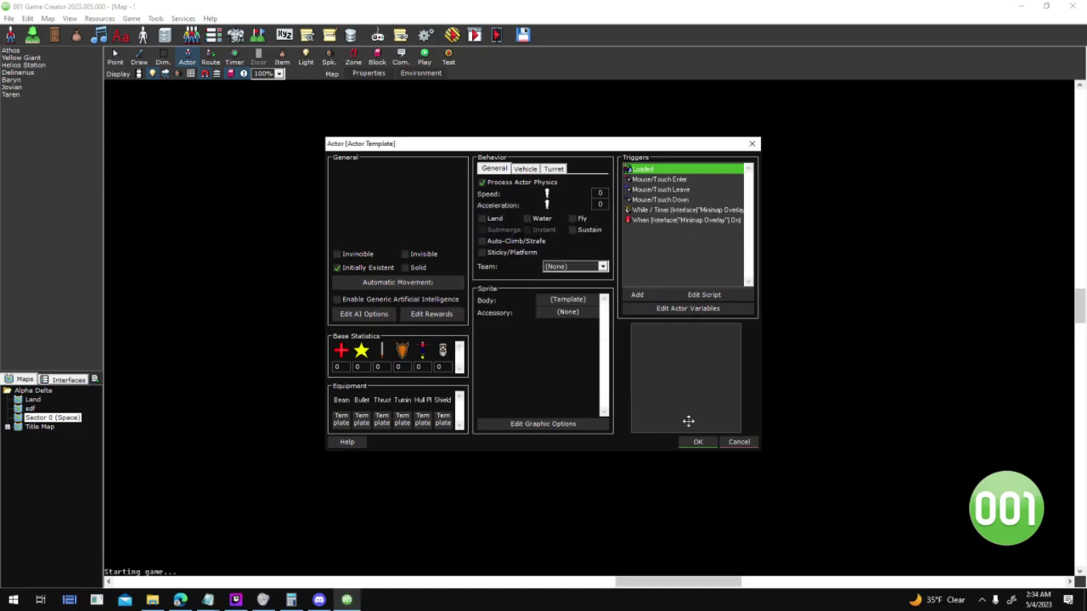
left_click(697, 442)
Review the graphic options of the Terrestrial template's base actor, and close it without saving
left_click(483, 259)
left_click(478, 266)
left_click(488, 258)
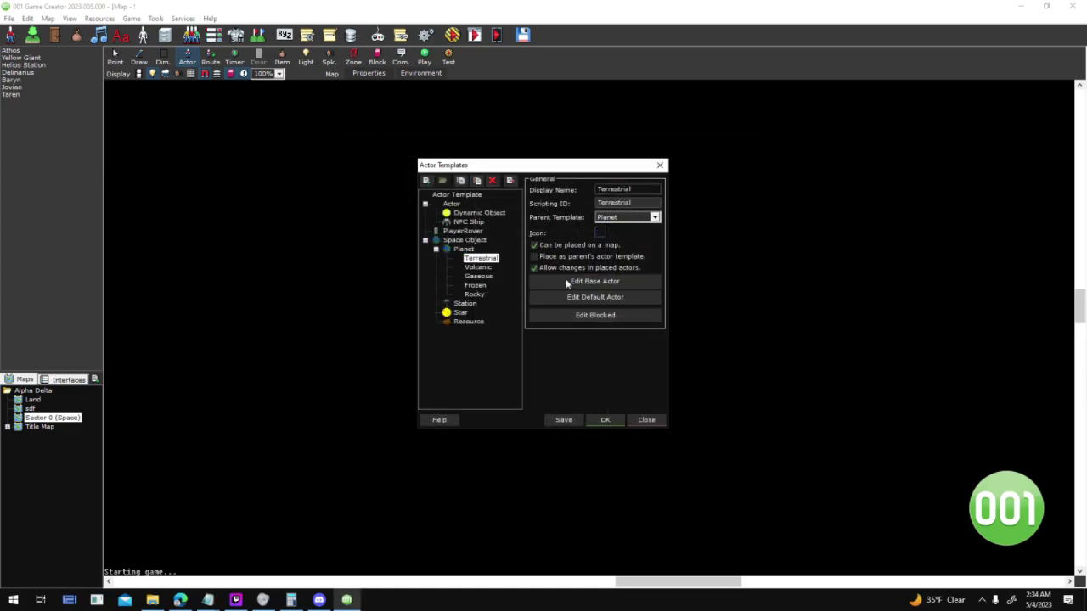
left_click(620, 283)
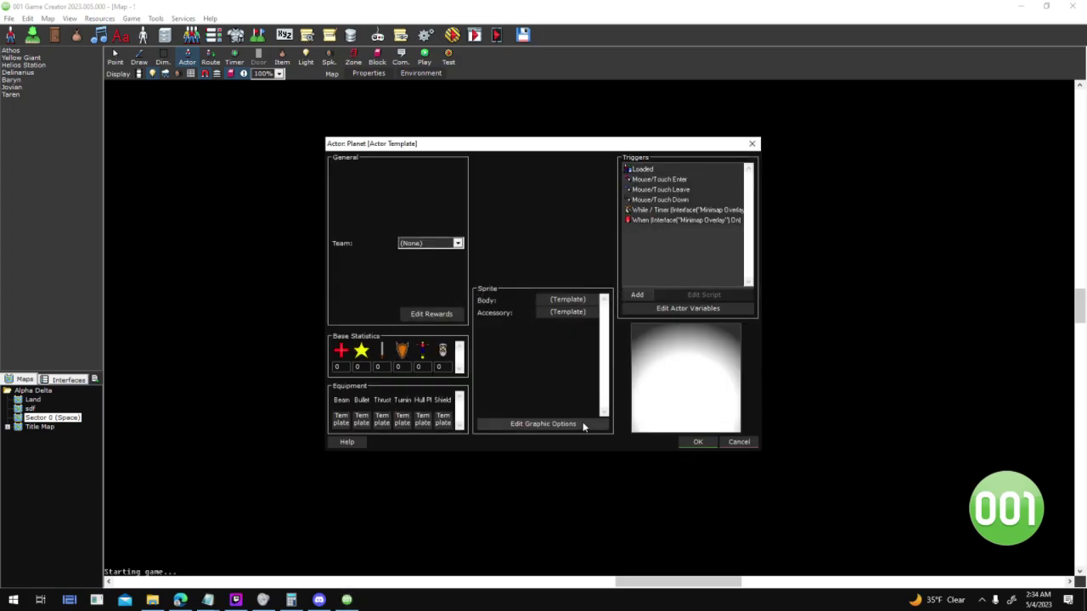
left_click(583, 426)
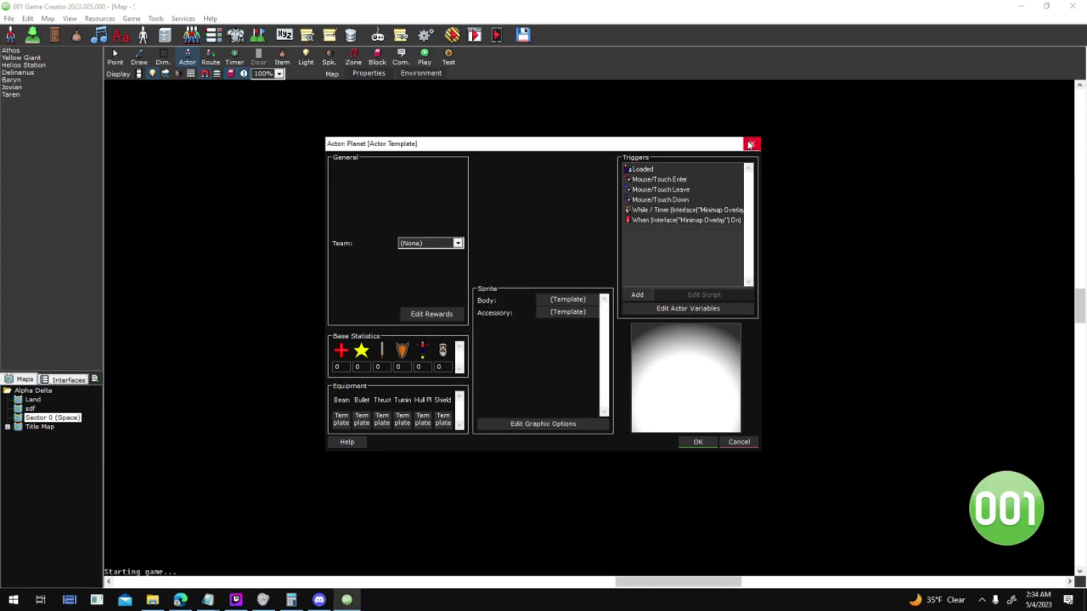
left_click(752, 143)
Set the attached sprite of the Terrestrial template's default actor to (None), and save the actor
left_click(594, 281)
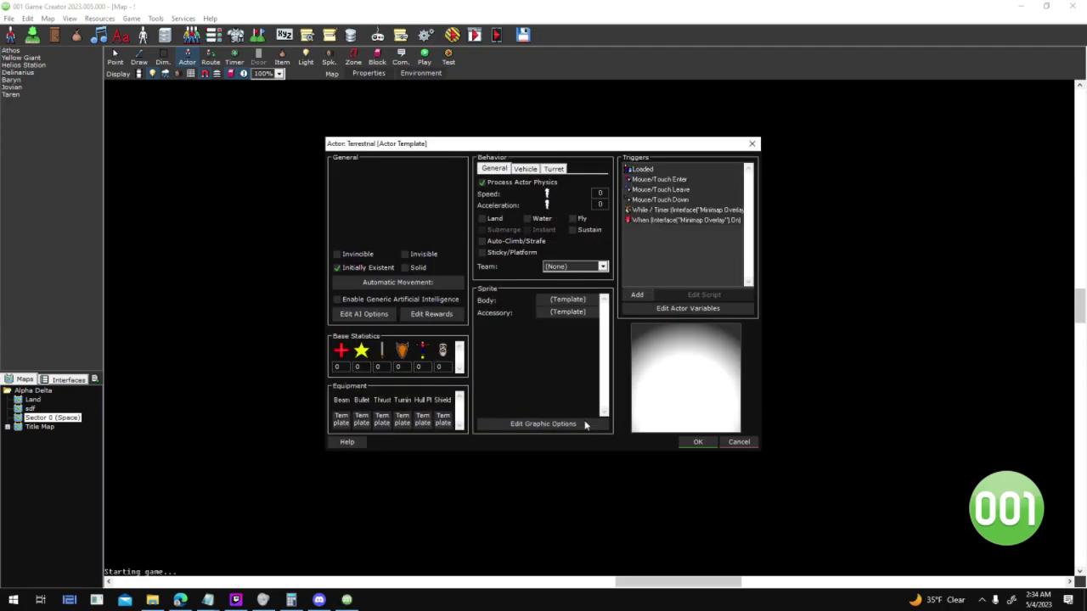
left_click(594, 424)
left_click(671, 235)
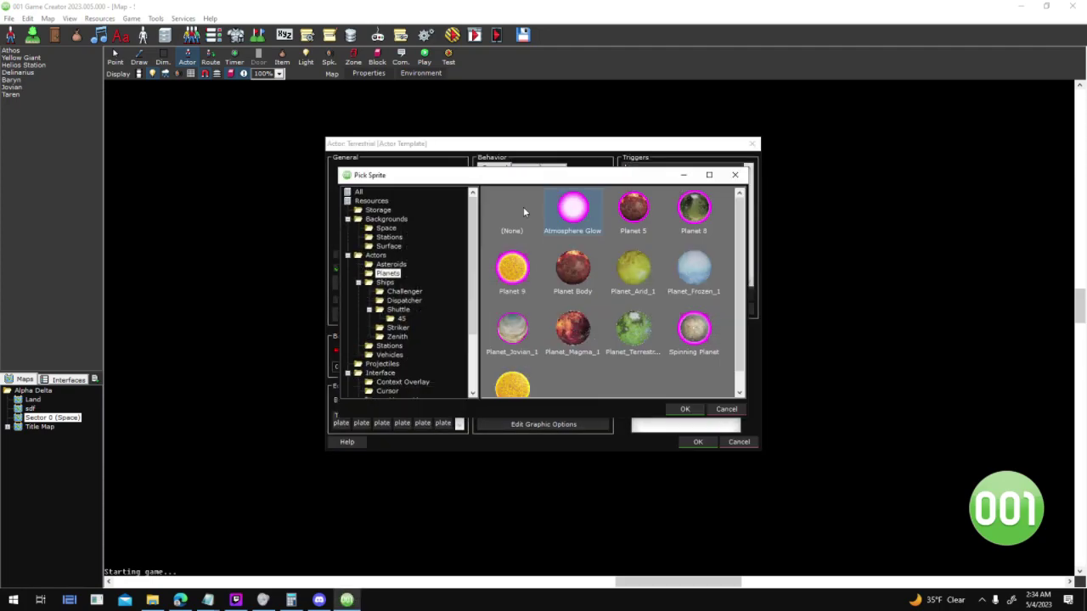
left_click(684, 409)
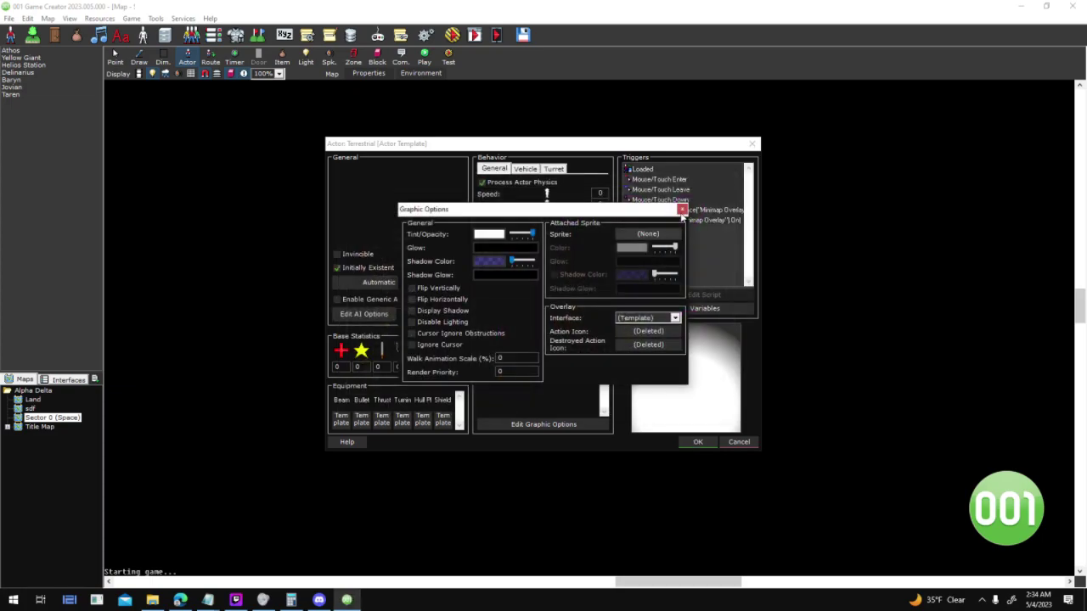
left_click(696, 442)
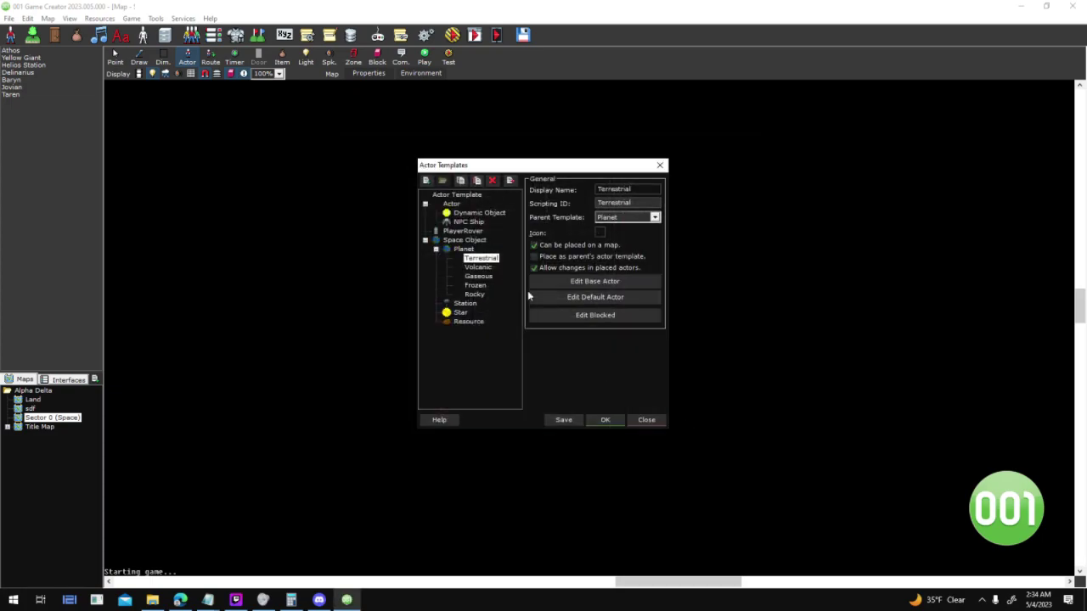
Check the Terrestrial template's default actor, and examine the graphic options of its base actor
left_click(612, 300)
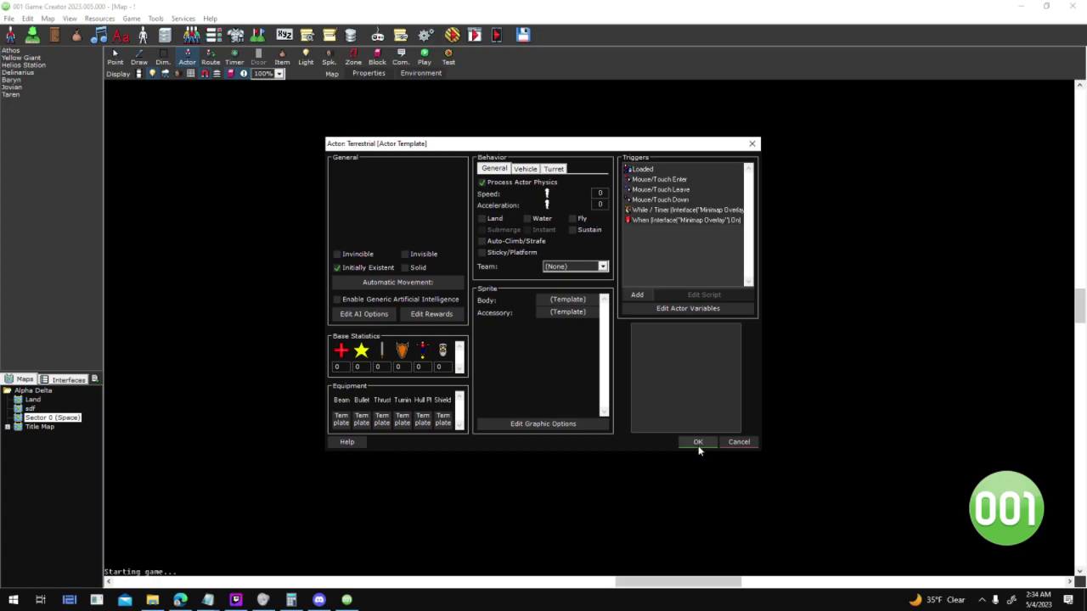
left_click(698, 444)
left_click(554, 282)
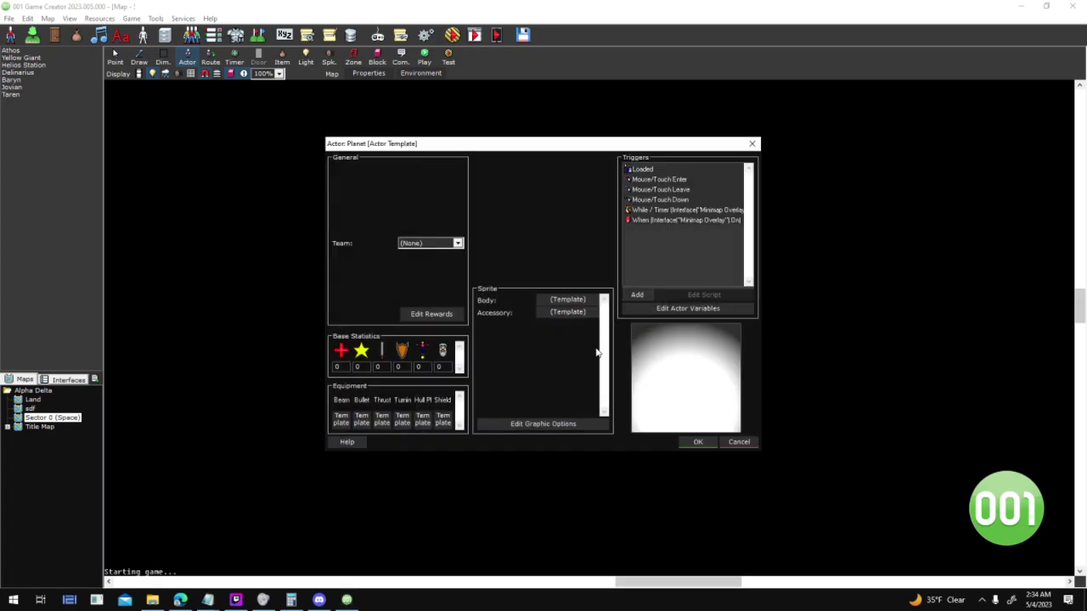
left_click(576, 424)
left_click(683, 210)
left_click(698, 441)
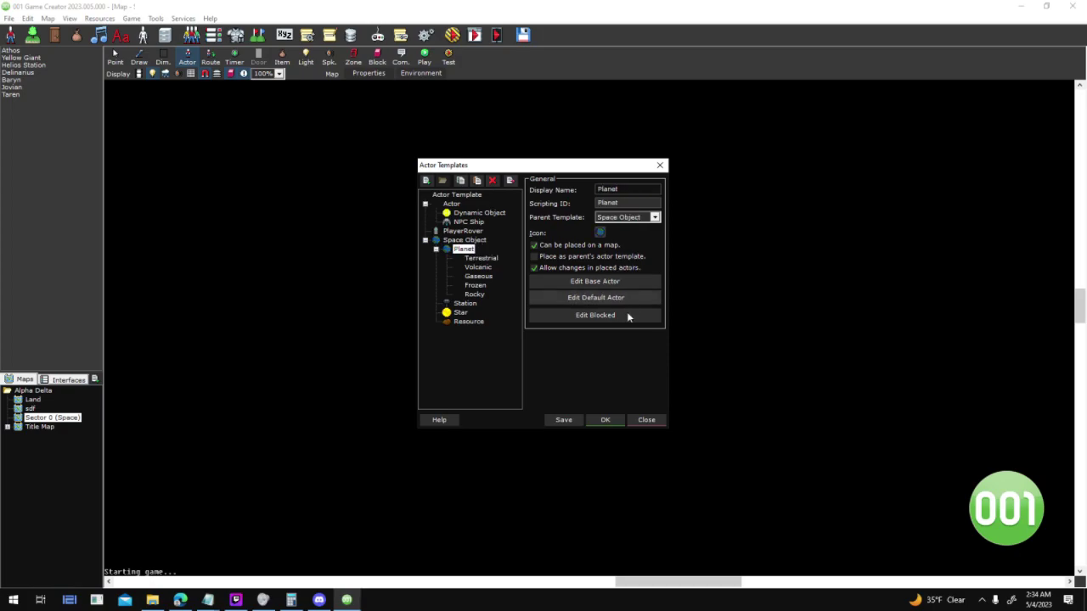
Examine the graphic options of the Planet template's default actor
left_click(625, 314)
left_click(580, 423)
left_click(681, 210)
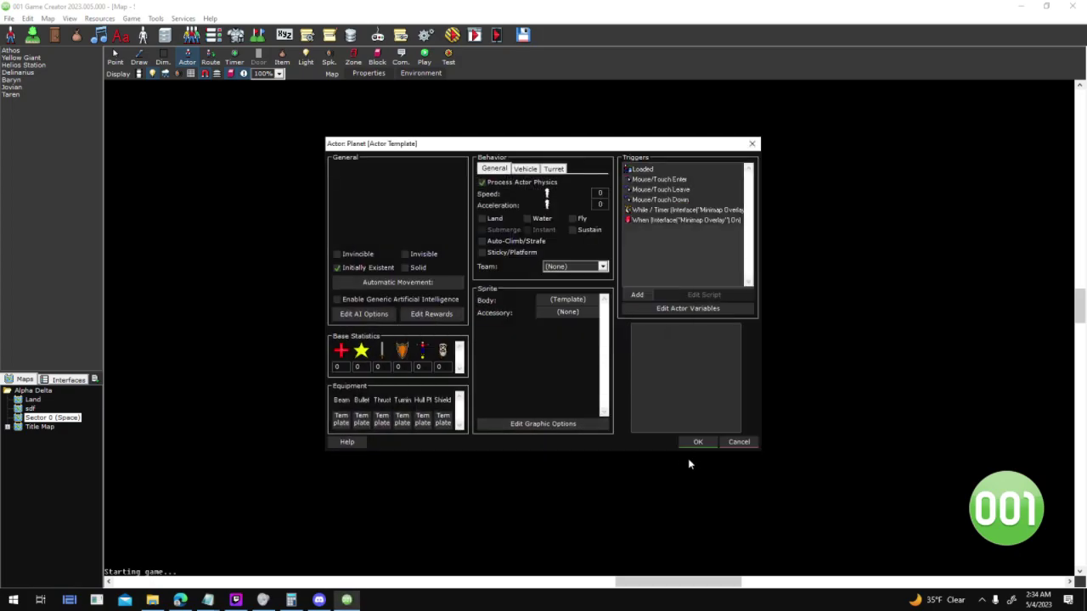
left_click(698, 441)
Delete the Terrestrial actor template
left_click(494, 259)
left_click(491, 180)
left_click(564, 338)
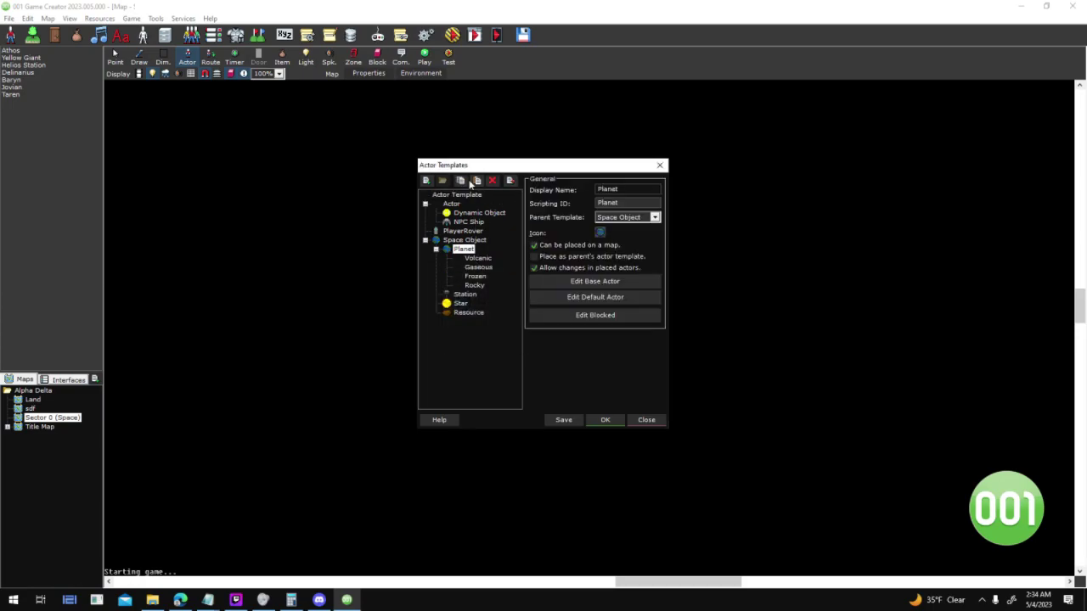
Create a new actor template named Terrestrial under Planet, and allow changes in placed actors
left_click(428, 180)
left_click_drag(628, 189, 534, 201)
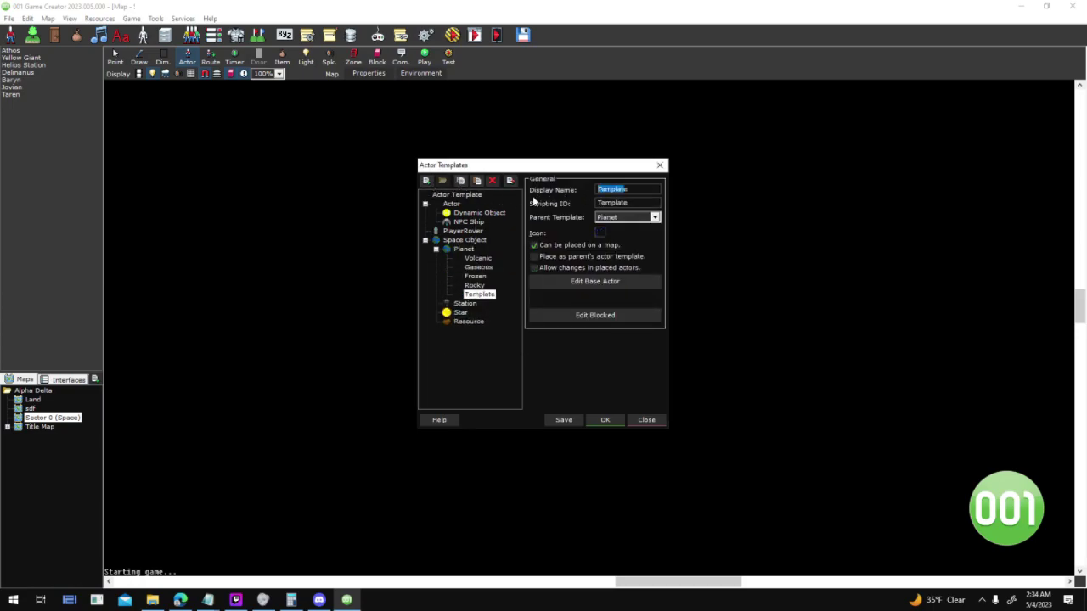
type("Terrestrial")
left_click(581, 270)
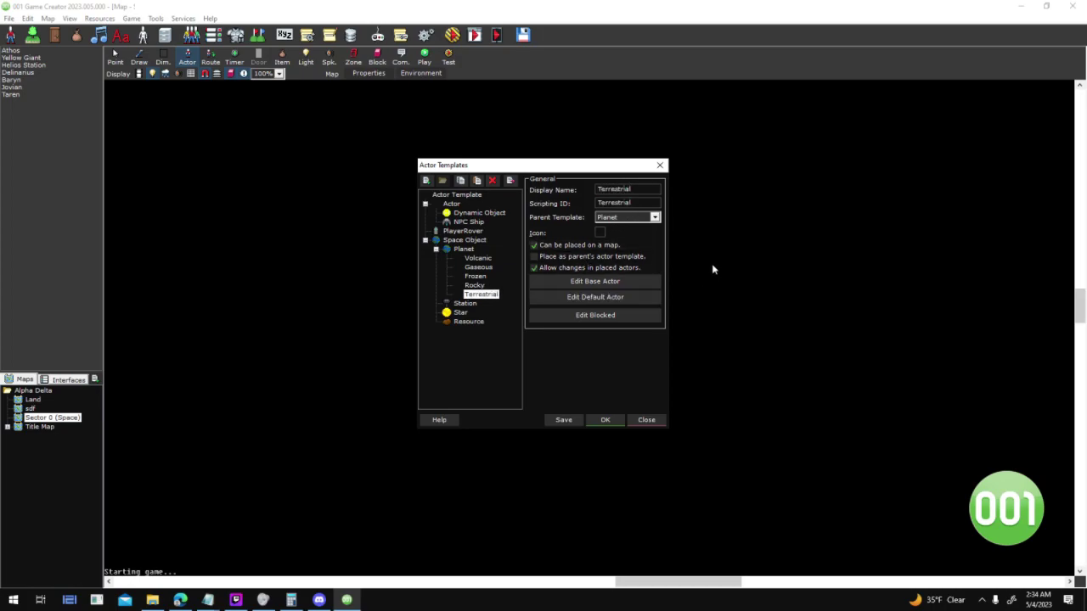
Review the base actor and the default actor of the new Terrestrial template
left_click(644, 282)
left_click(697, 443)
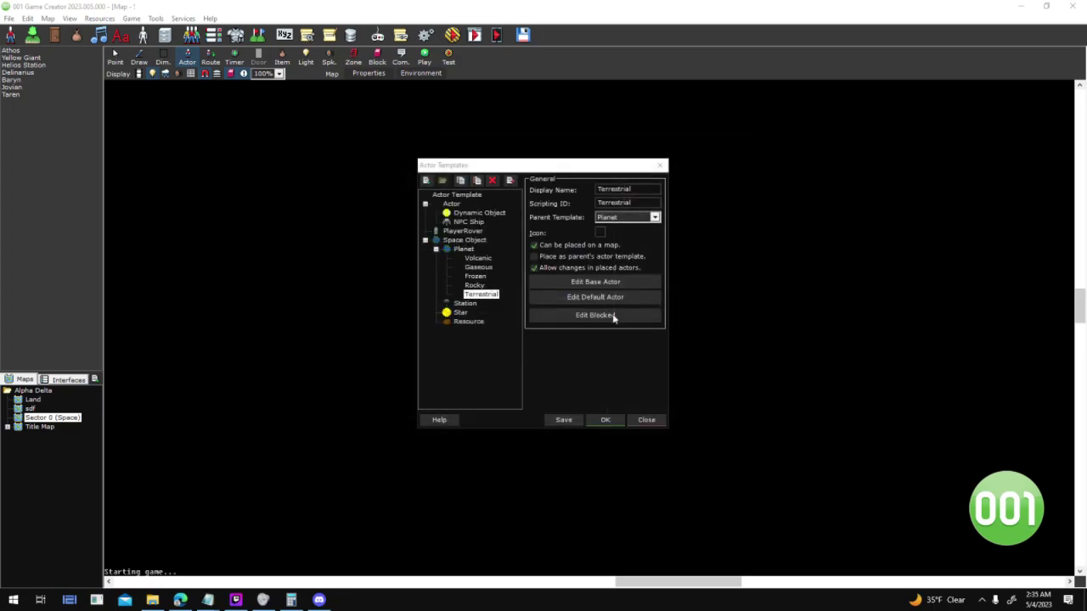
left_click(638, 281)
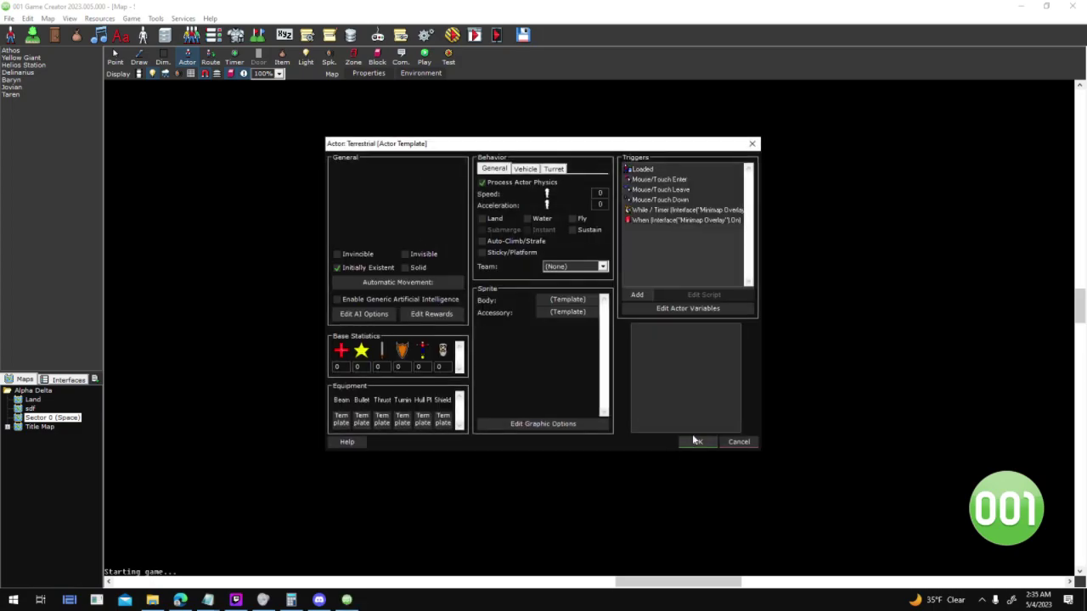
left_click(692, 440)
Set the body sprite of the Terrestrial template's base actor to Planet_Terrestrial_1
left_click(585, 279)
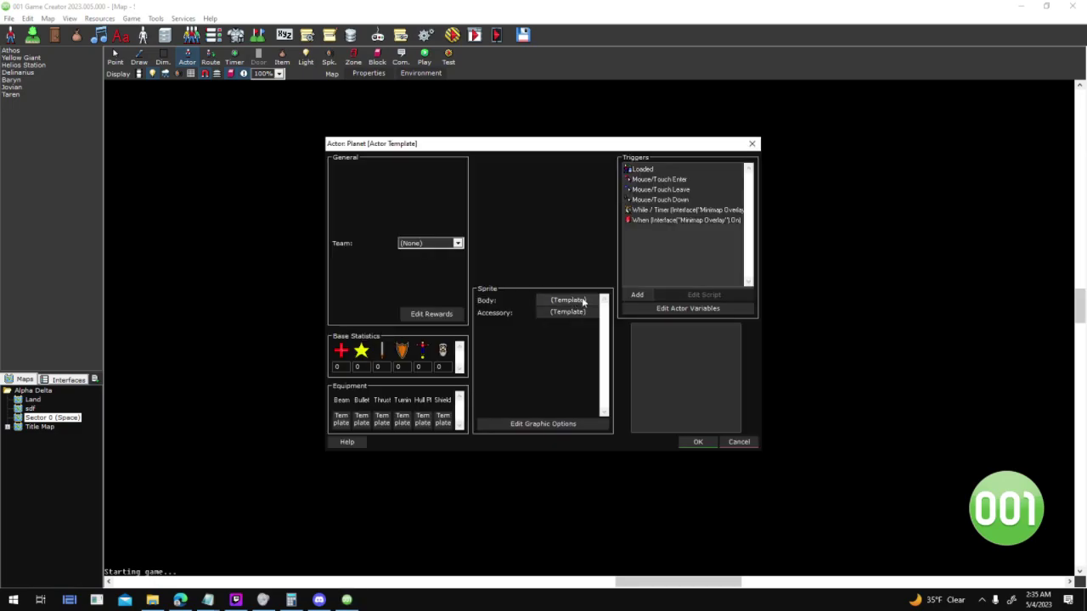
left_click(569, 300)
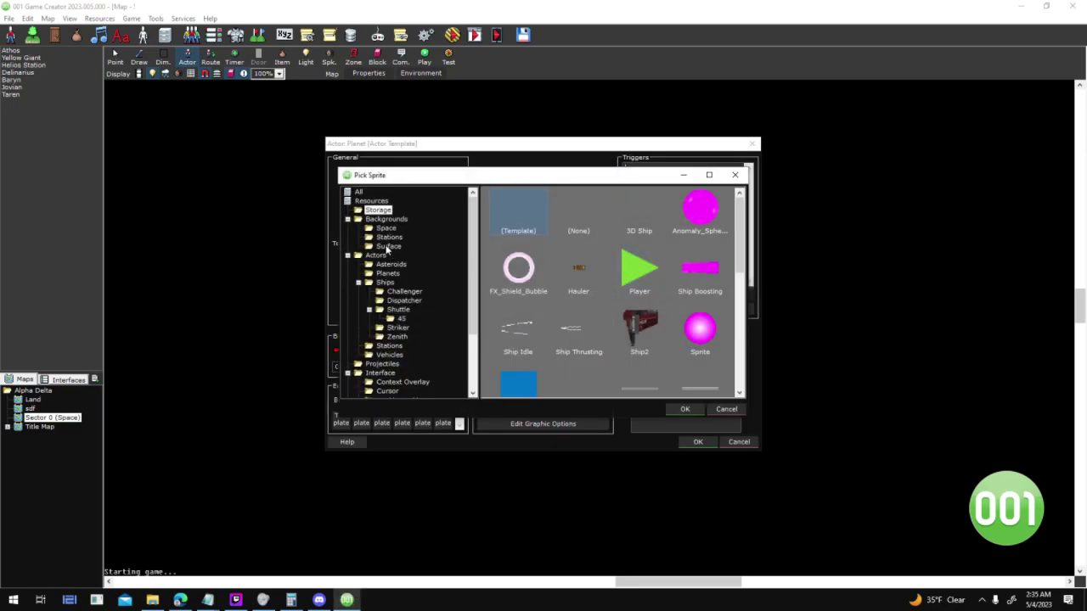
left_click(387, 273)
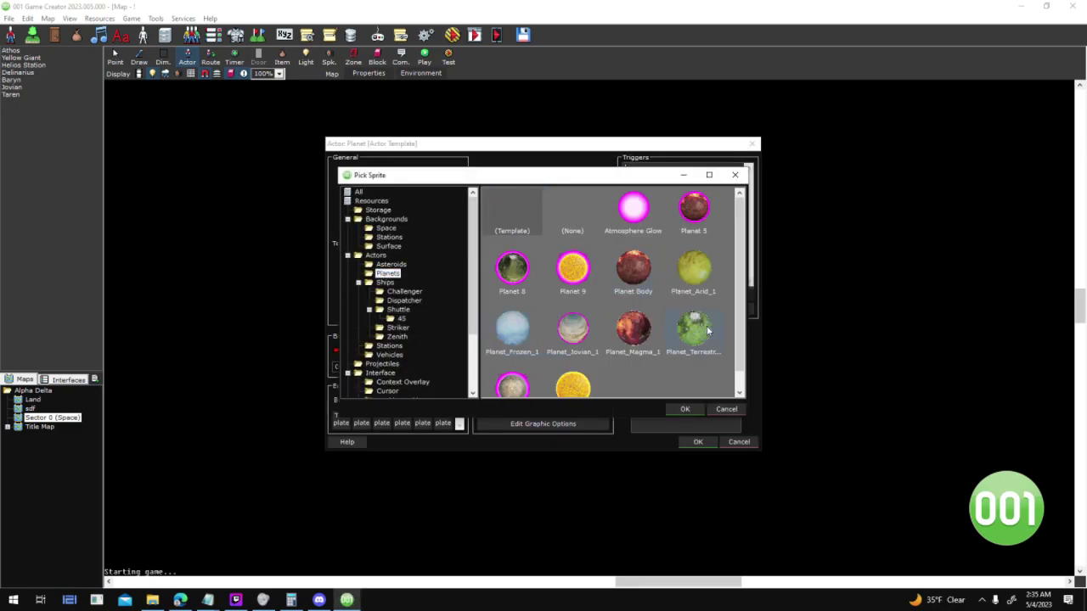
double_click(704, 330)
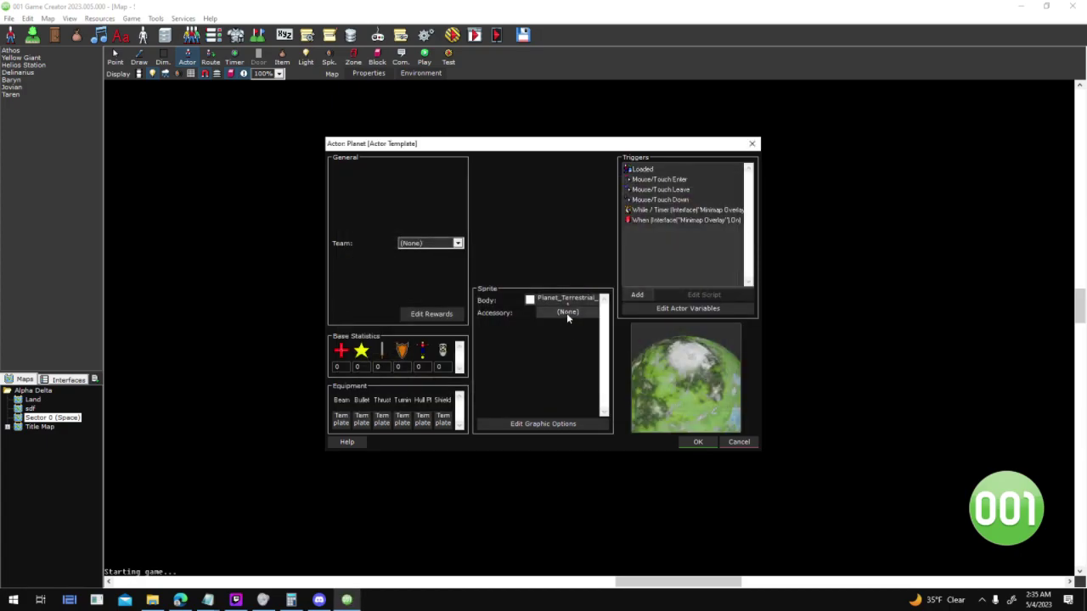
Set the base actor's accessory sprite to Atmosphere_Medium, tint it light cyan, and save the actor
left_click(567, 313)
left_click(376, 220)
double_click(693, 219)
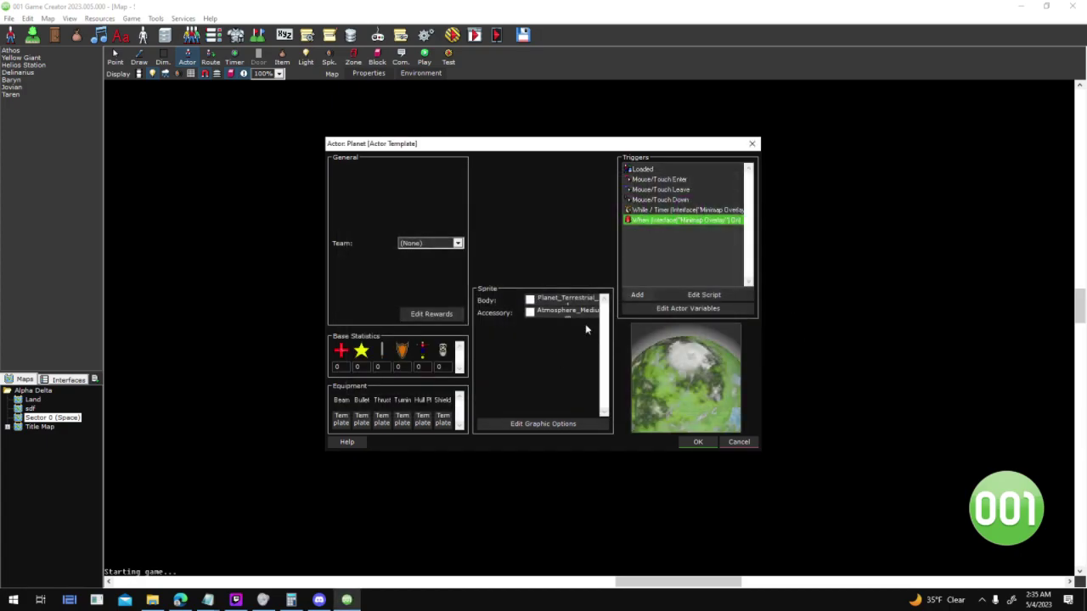
left_click(529, 312)
left_click(398, 184)
left_click(359, 327)
left_click(697, 442)
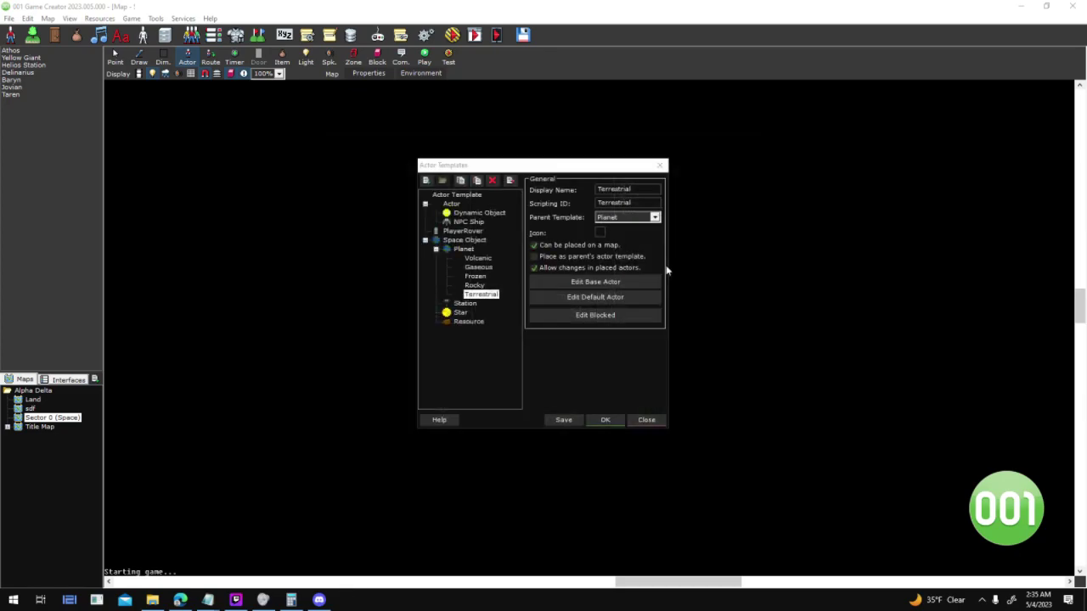
Check the Terrestrial template's default actor without saving it, and confirm the actor template changes
left_click(594, 297)
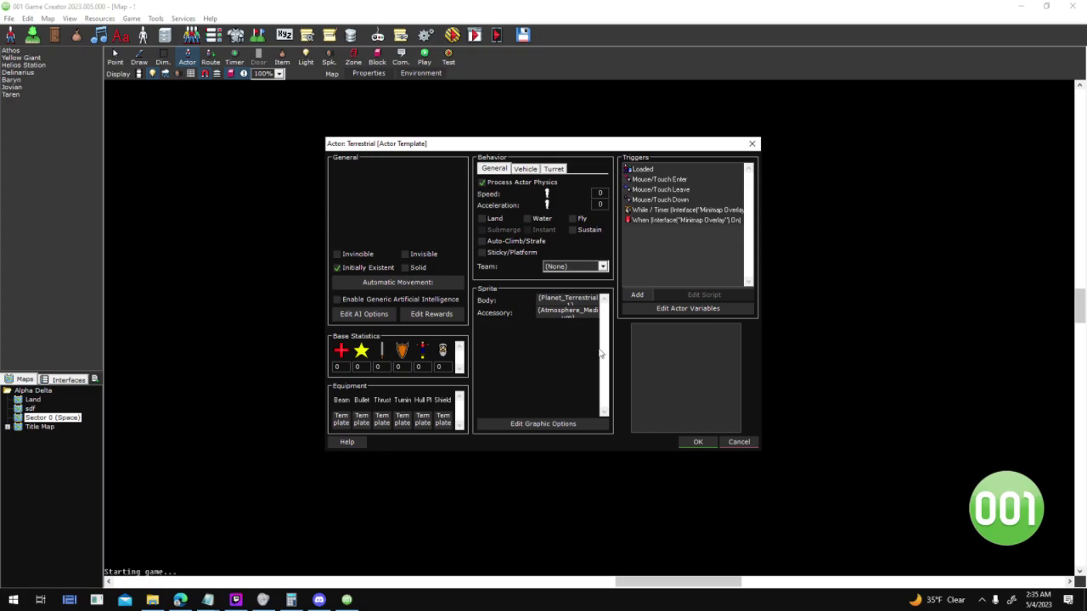
left_click(740, 443)
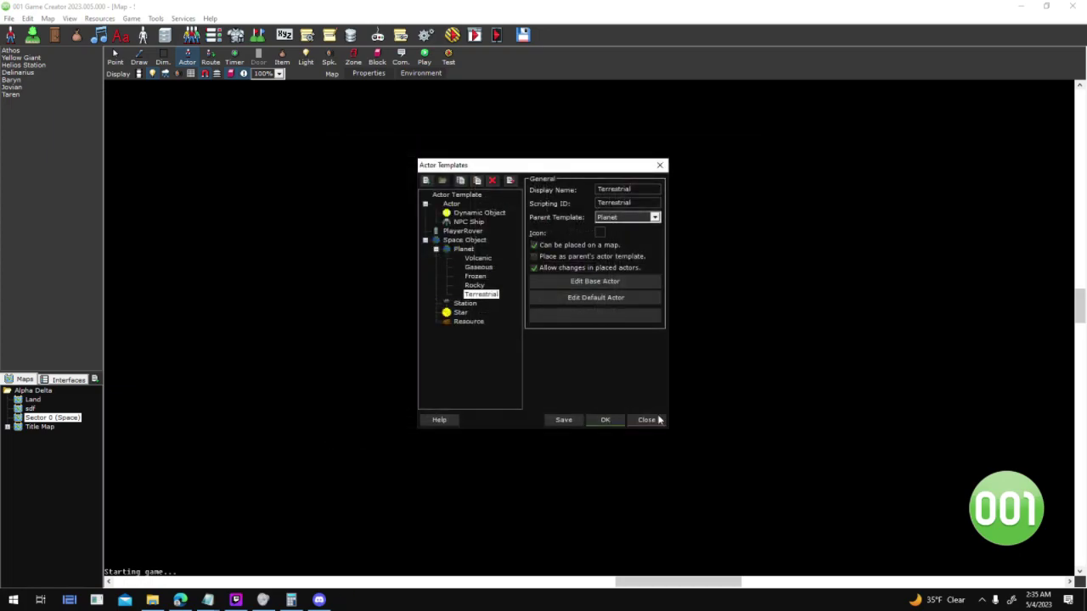
left_click(605, 419)
Place an actor from the Terrestrial template on the Sector 0 map at 6704, 4752, 0, above the space station
left_click(547, 134)
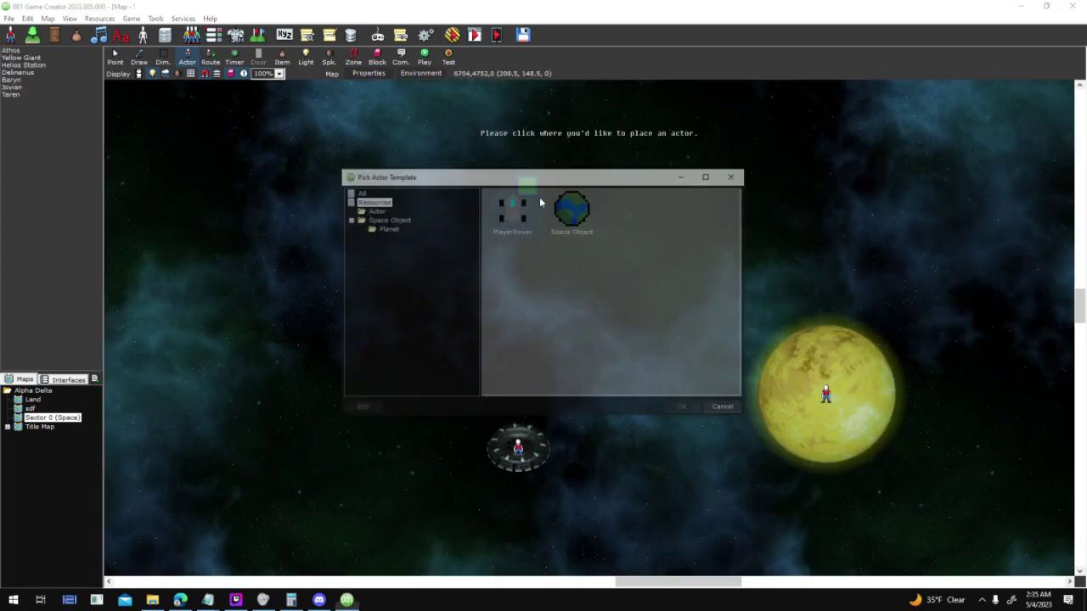
left_click(387, 228)
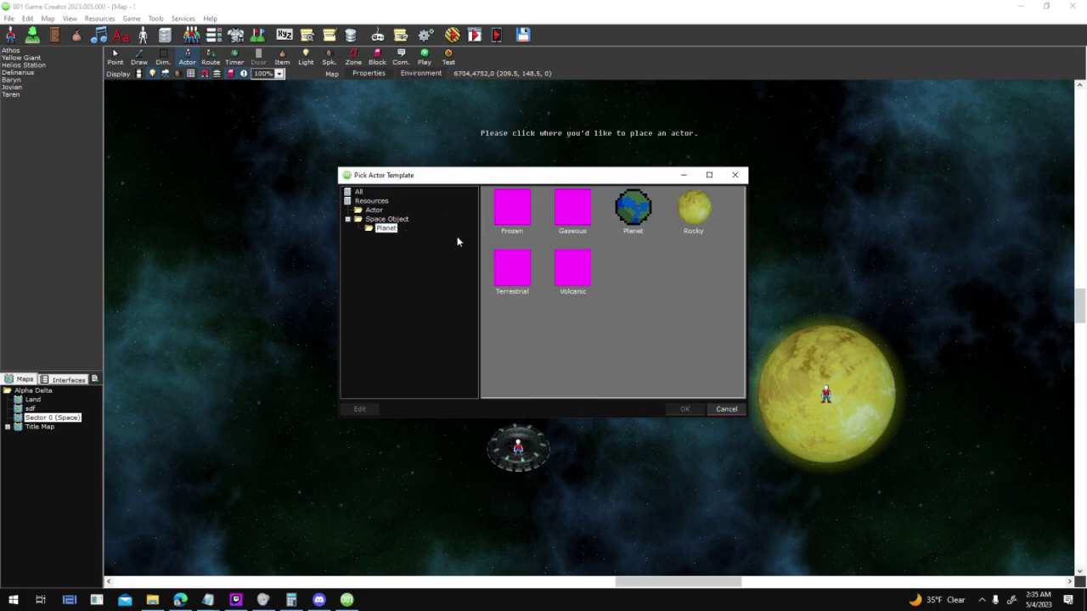
double_click(508, 277)
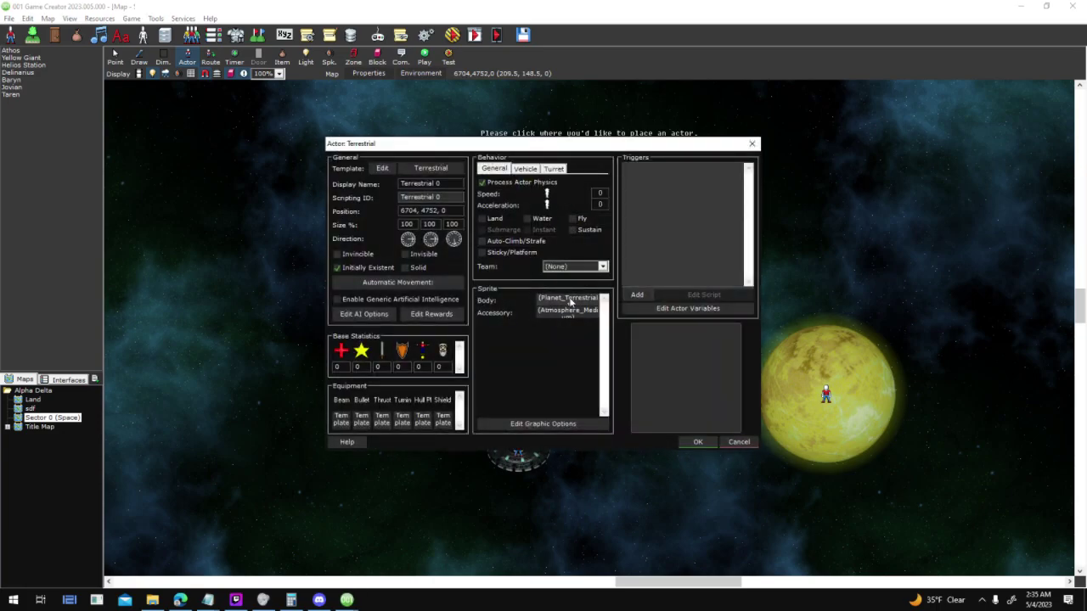
left_click(697, 442)
Inspect the properties of the newly placed Terrestrial actor on the map
left_click(115, 56)
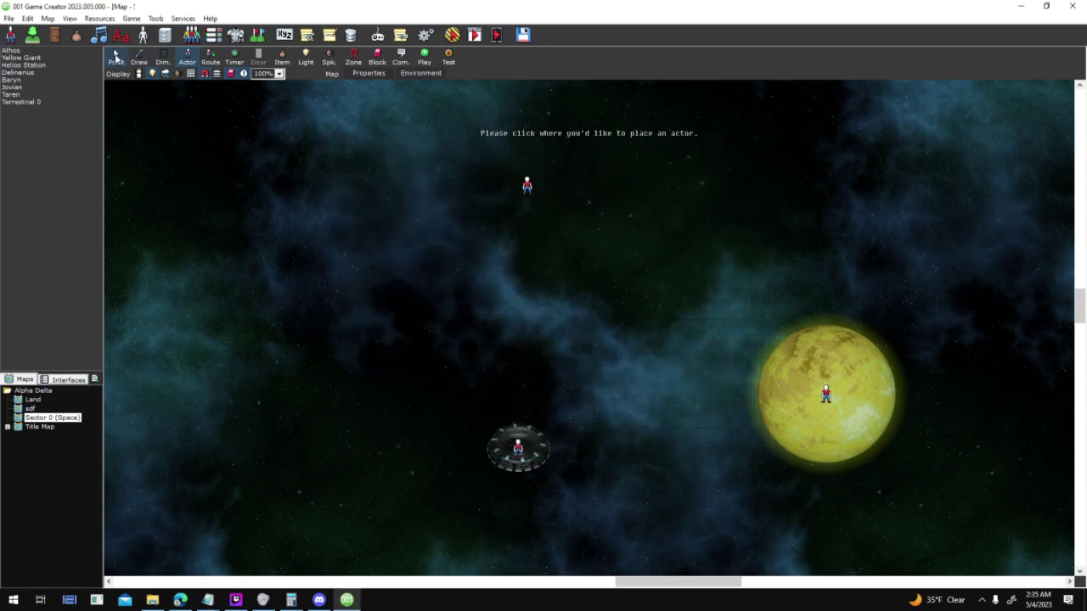
double_click(528, 185)
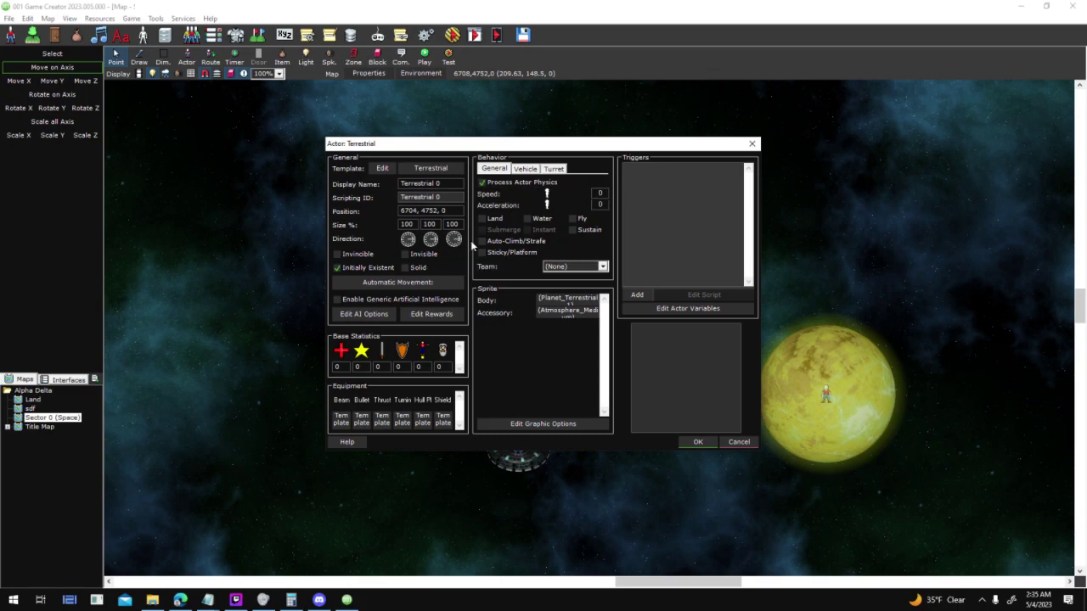
left_click(698, 442)
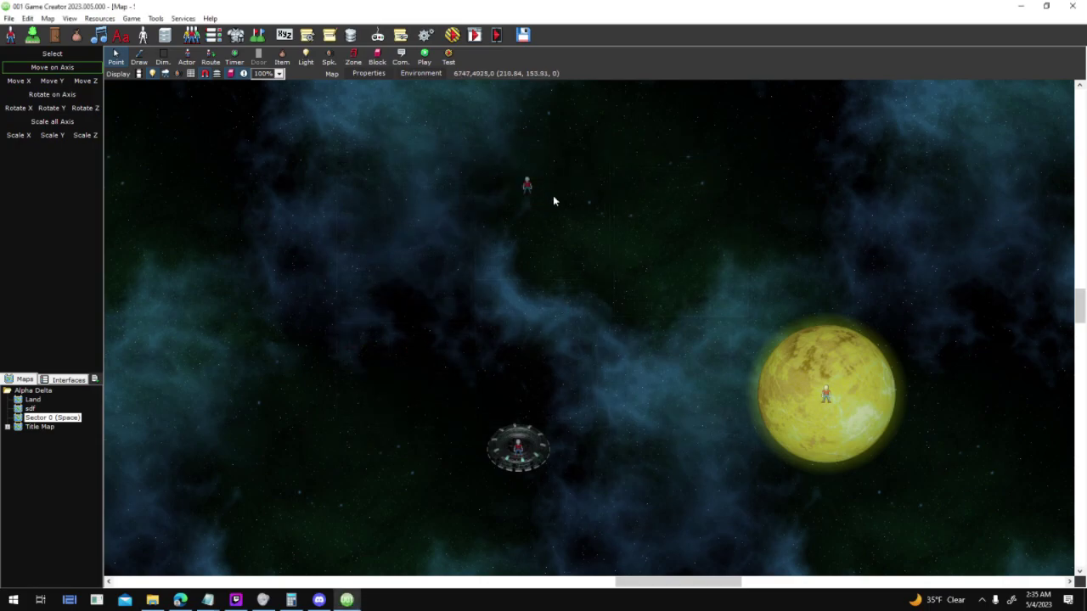
double_click(532, 185)
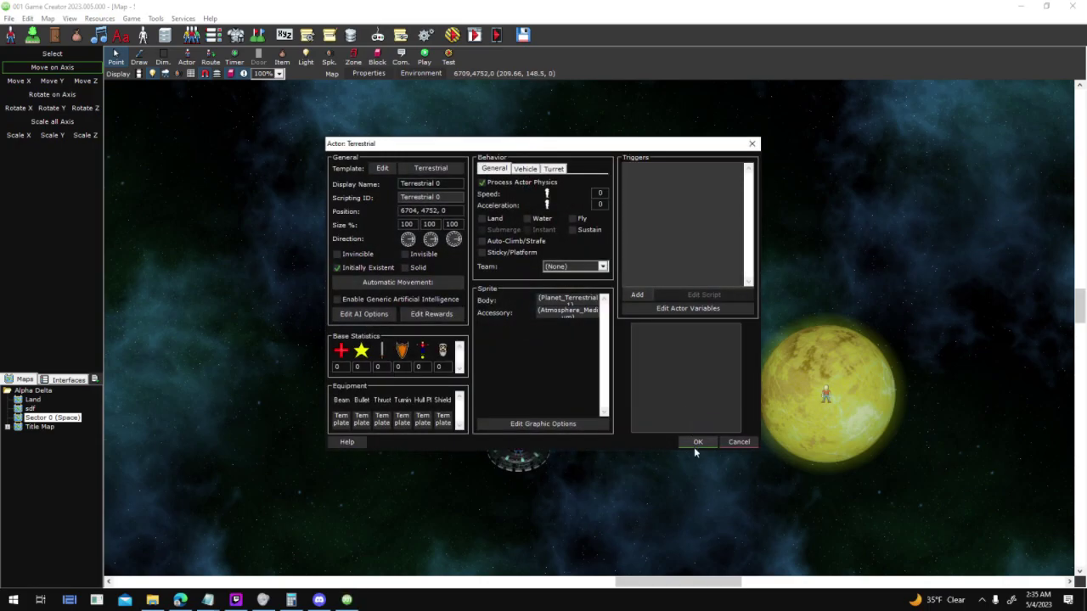
left_click(694, 447)
Reset the body and accessory sprites of the Terrestrial template's base actor to (Template), and save the actor
left_click(143, 36)
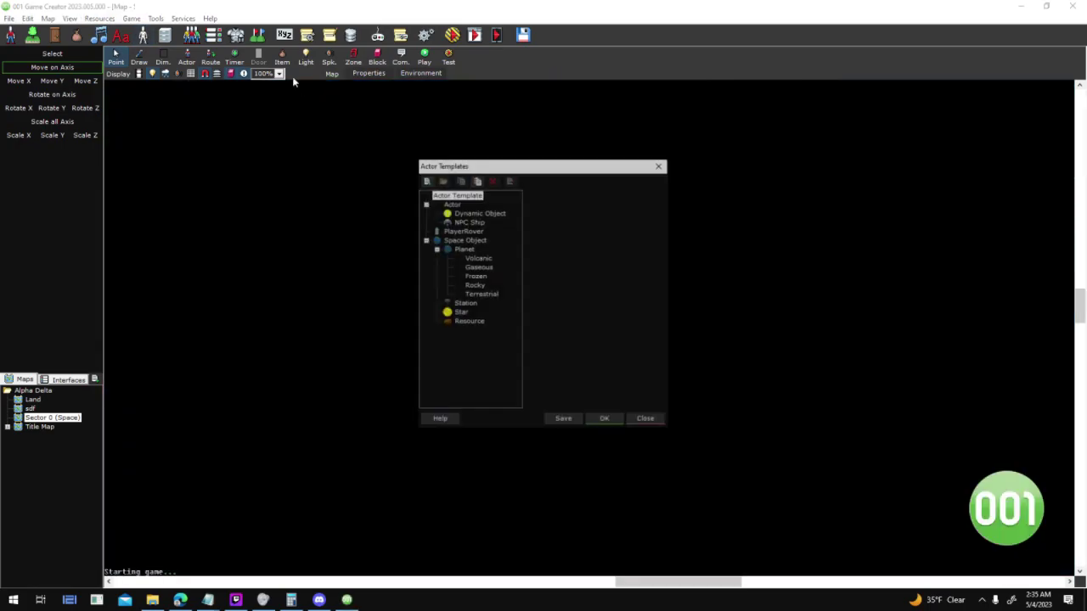
left_click(481, 294)
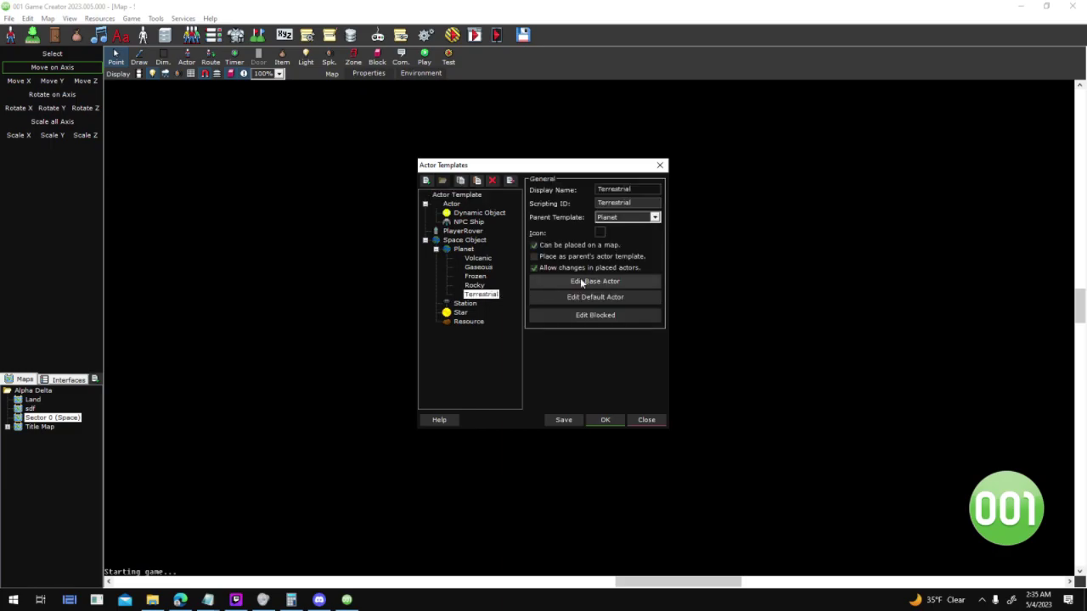
left_click(600, 282)
left_click(584, 304)
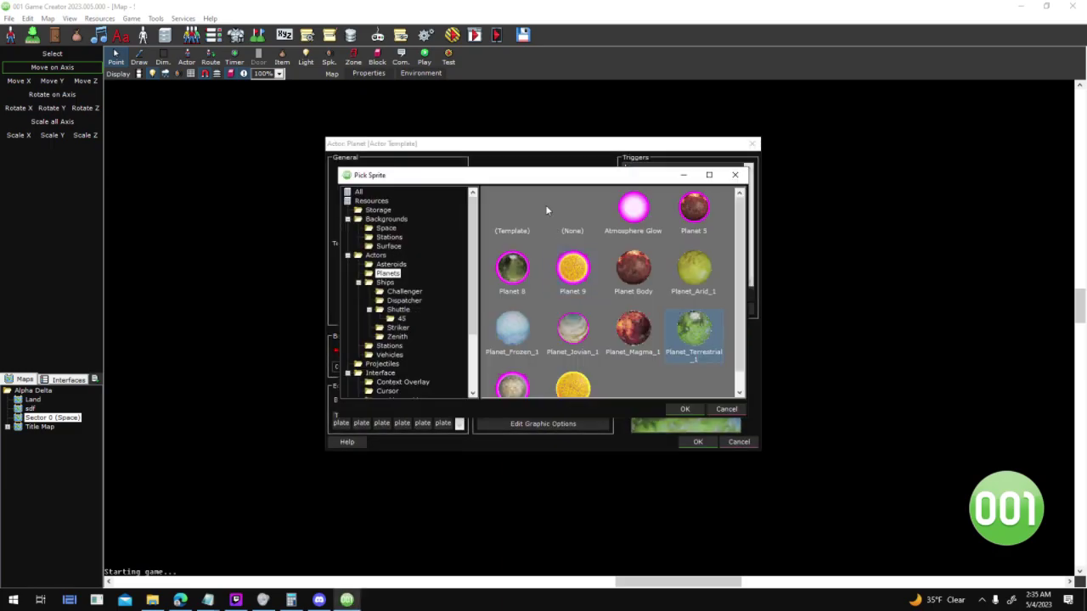
left_click(684, 408)
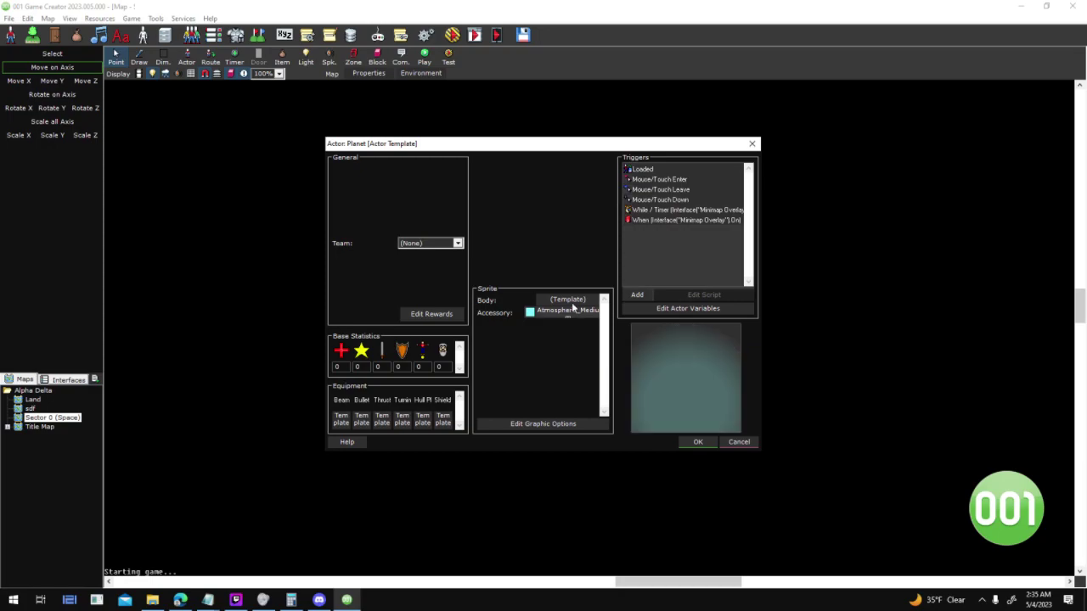
left_click(571, 302)
left_click(674, 406)
left_click(572, 314)
left_click(504, 203)
left_click(682, 409)
left_click(697, 441)
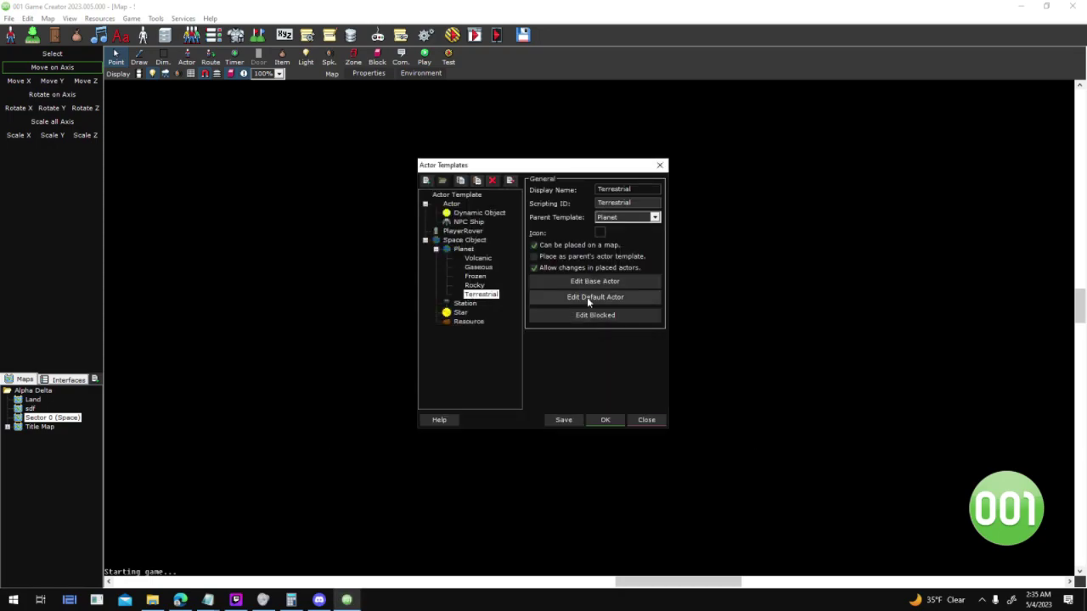
Set the body sprite of the Terrestrial template's default actor to Planet_Terrestrial_1
left_click(588, 301)
left_click(575, 302)
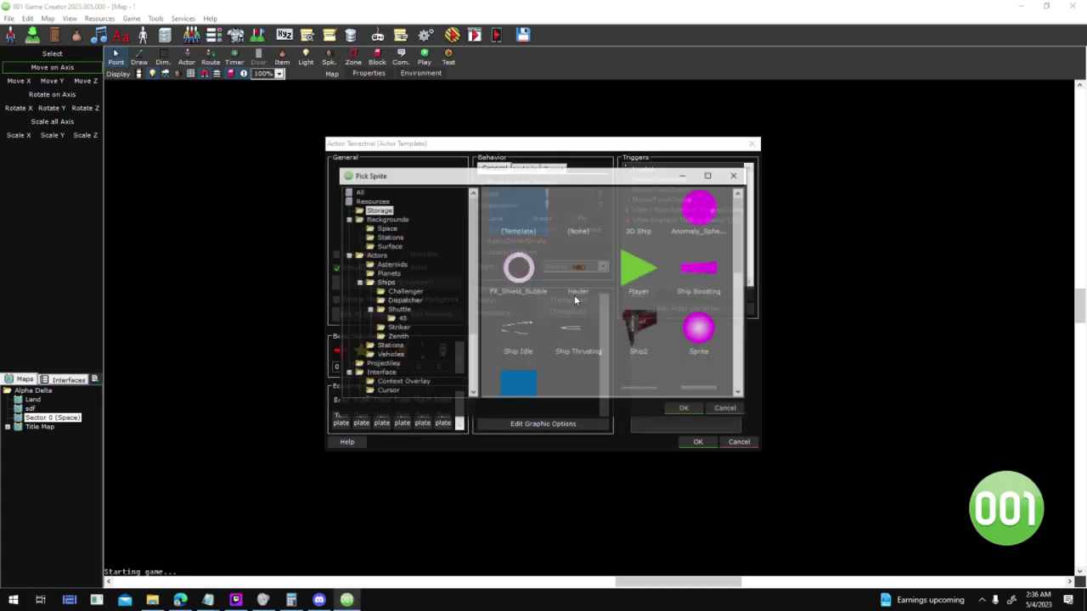
left_click(389, 272)
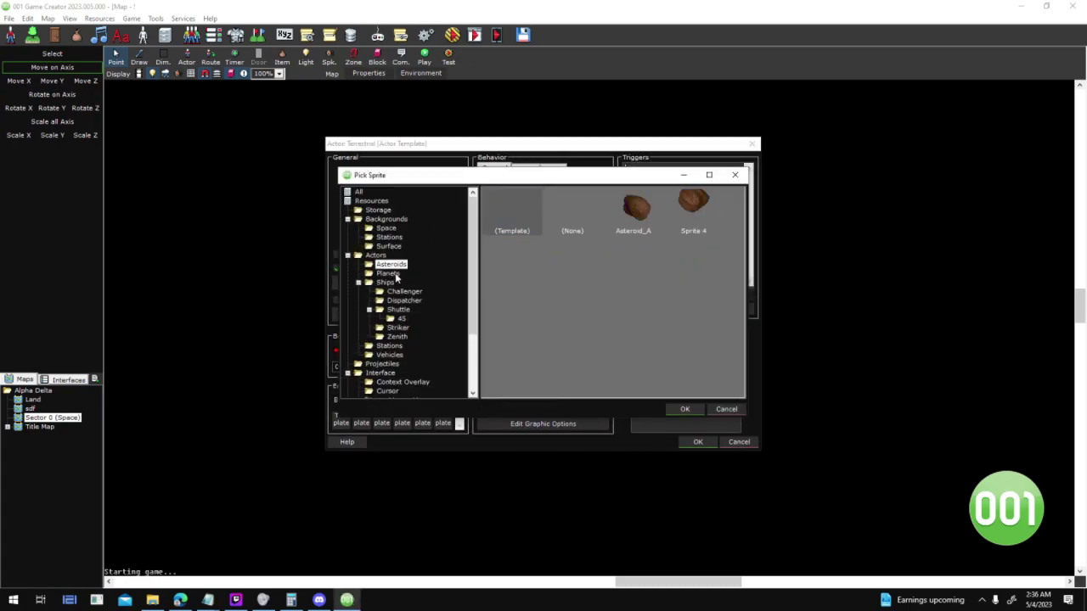
double_click(690, 327)
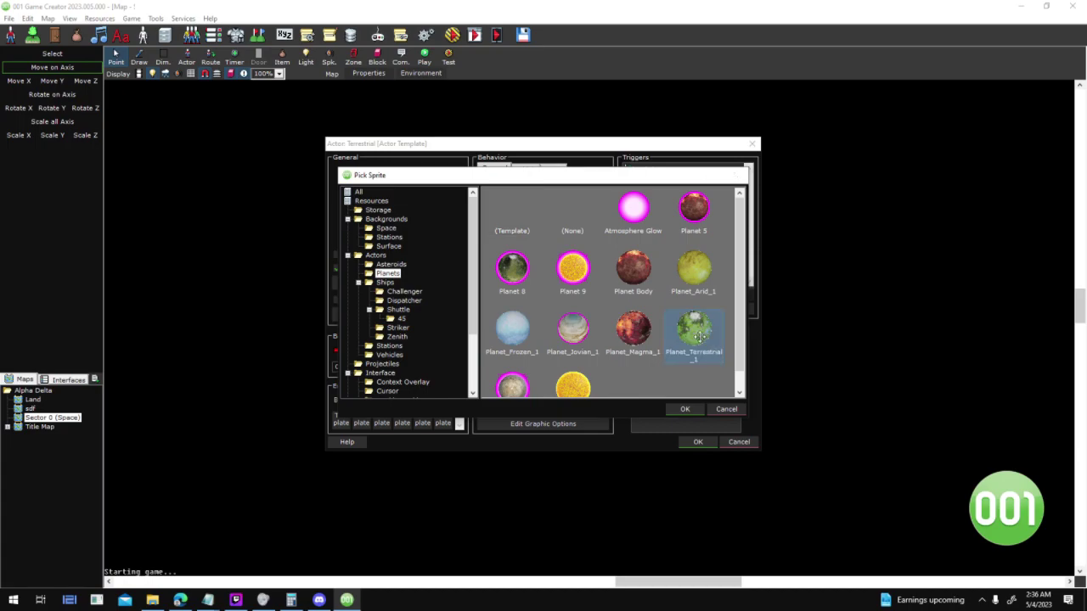
Set the default actor's accessory sprite to Atmosphere_Medium, tint it light cyan, and save the actor
left_click(563, 313)
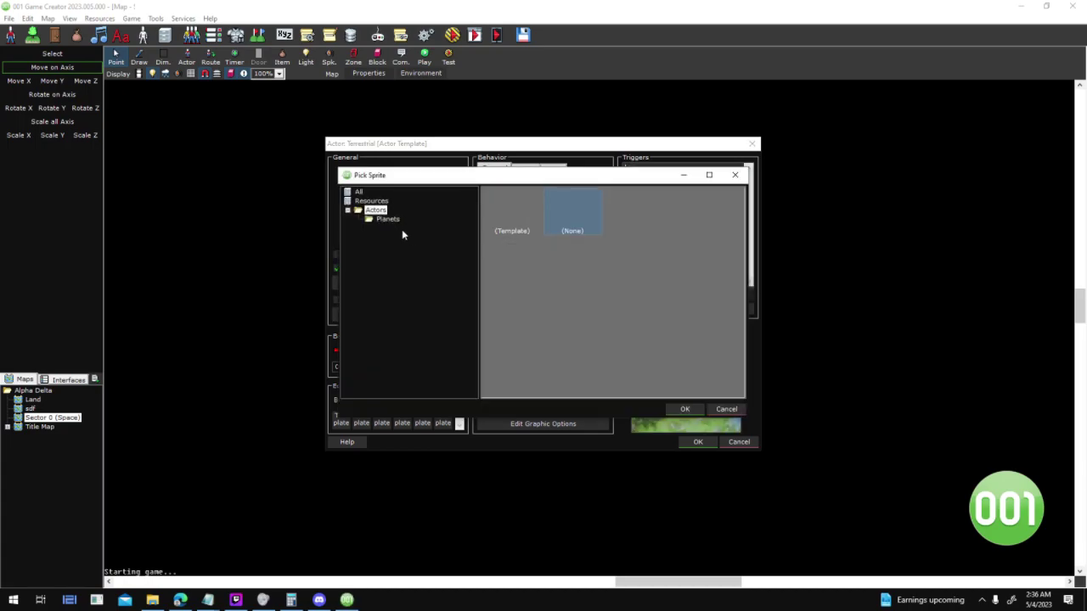
double_click(692, 215)
left_click(534, 315)
left_click(403, 188)
left_click(350, 325)
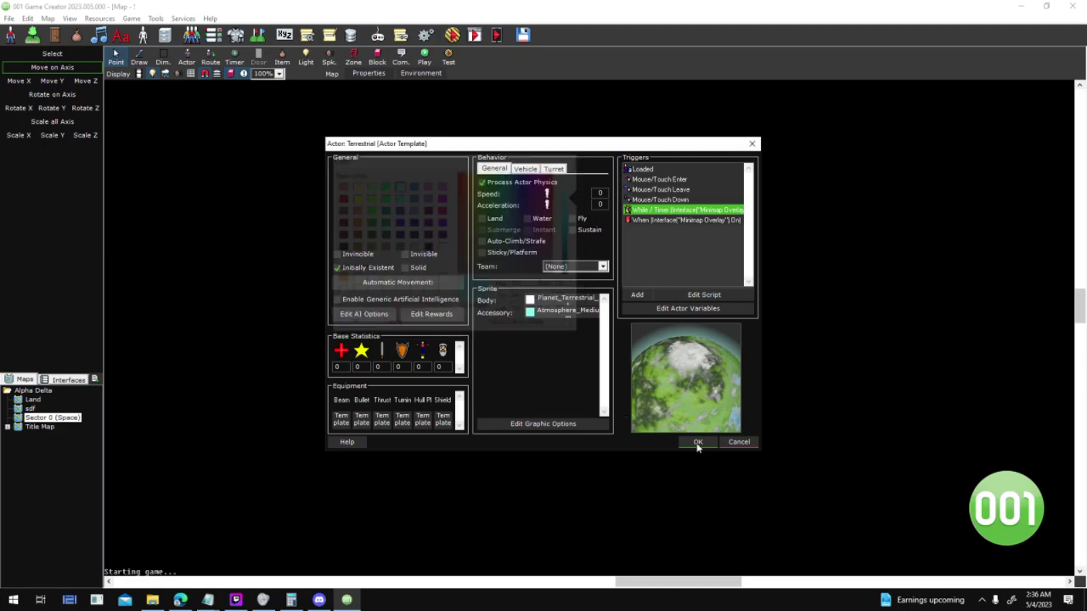
left_click(698, 441)
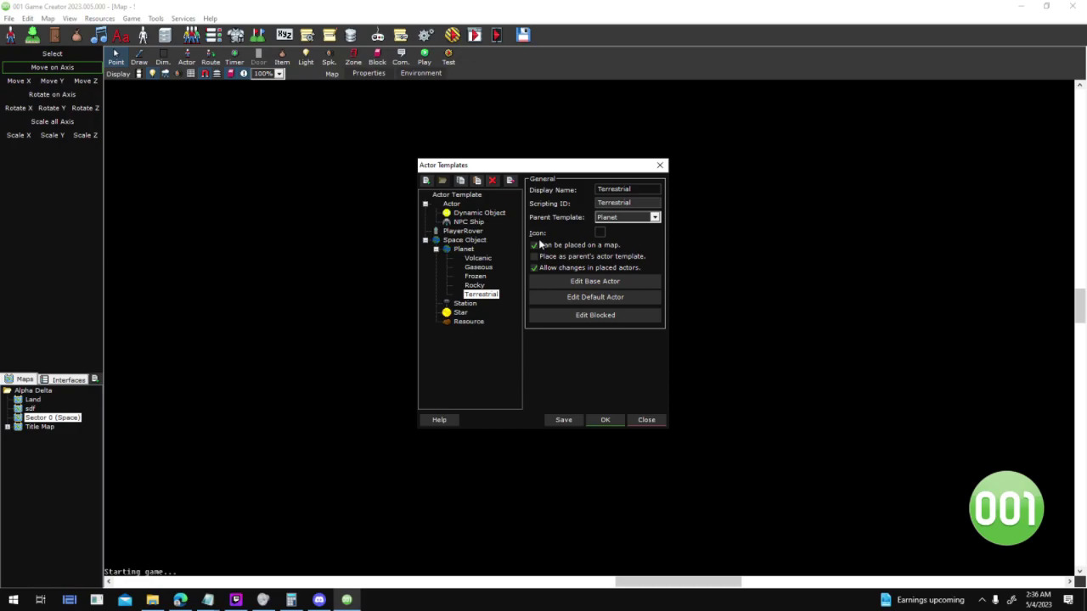
Accept the actor template changes, close the old Terrestrial actor's properties without changes, and delete that actor from the map
left_click(612, 419)
double_click(527, 185)
left_click(737, 442)
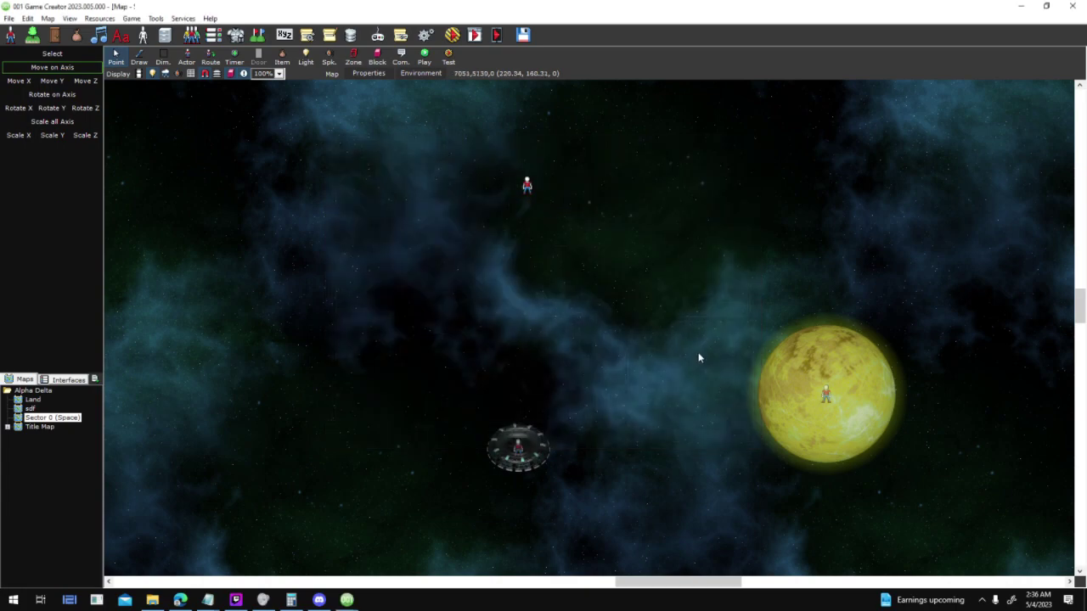
key("Delete")
Place a new actor from the Planet group's Terrestrial template on the Sector 0 map above the station
left_click(187, 57)
left_click(386, 229)
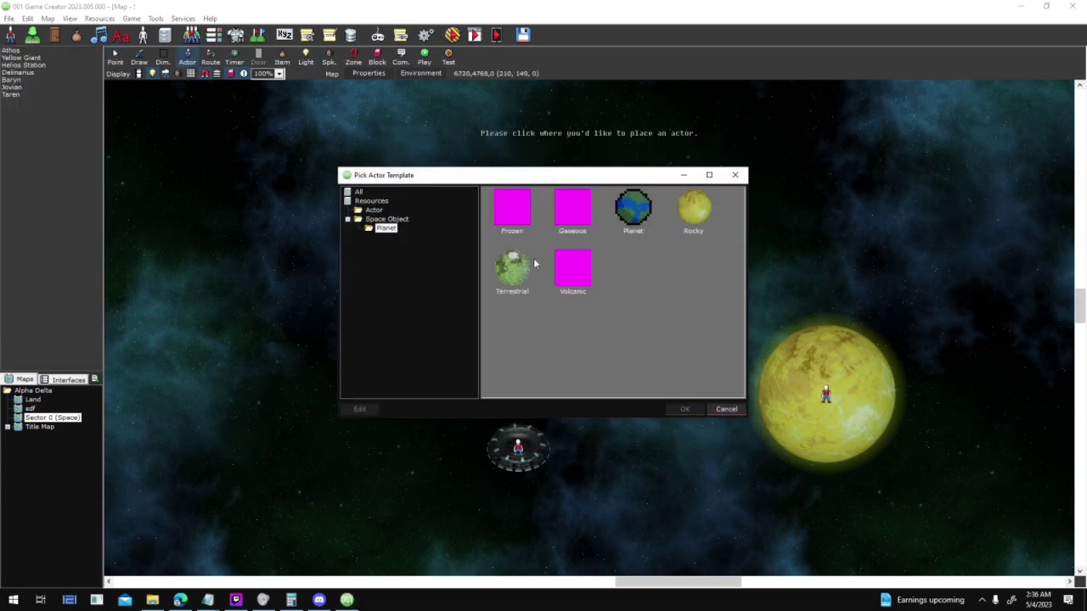
double_click(528, 270)
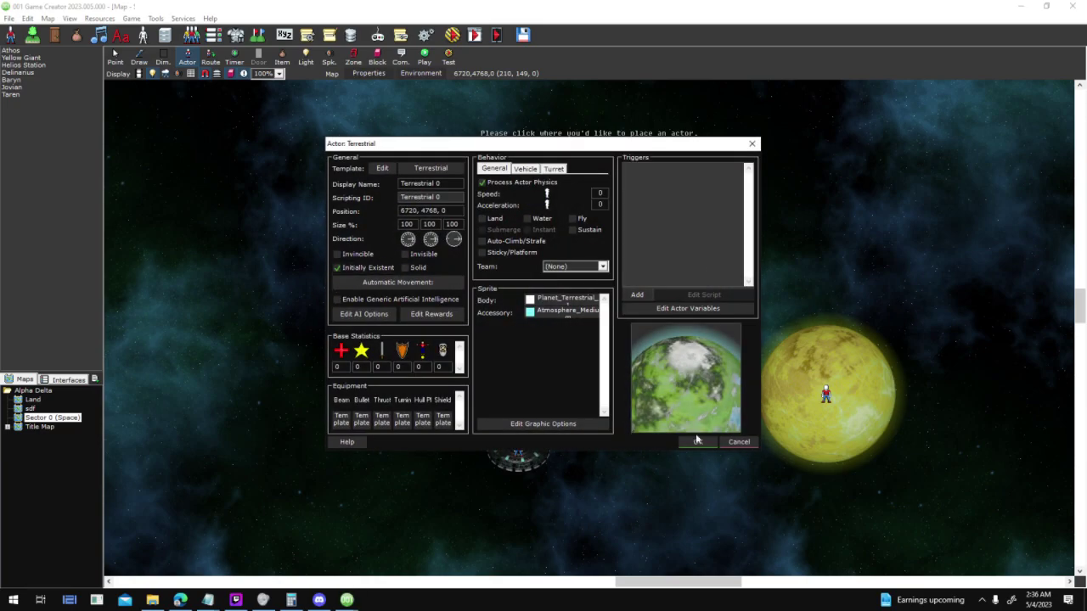
Set the new actor's variables: Surface_Climate 1, Surface_Radiation 1, Surface_Pressure 2 and Surface_Tectonics 1
left_click(685, 309)
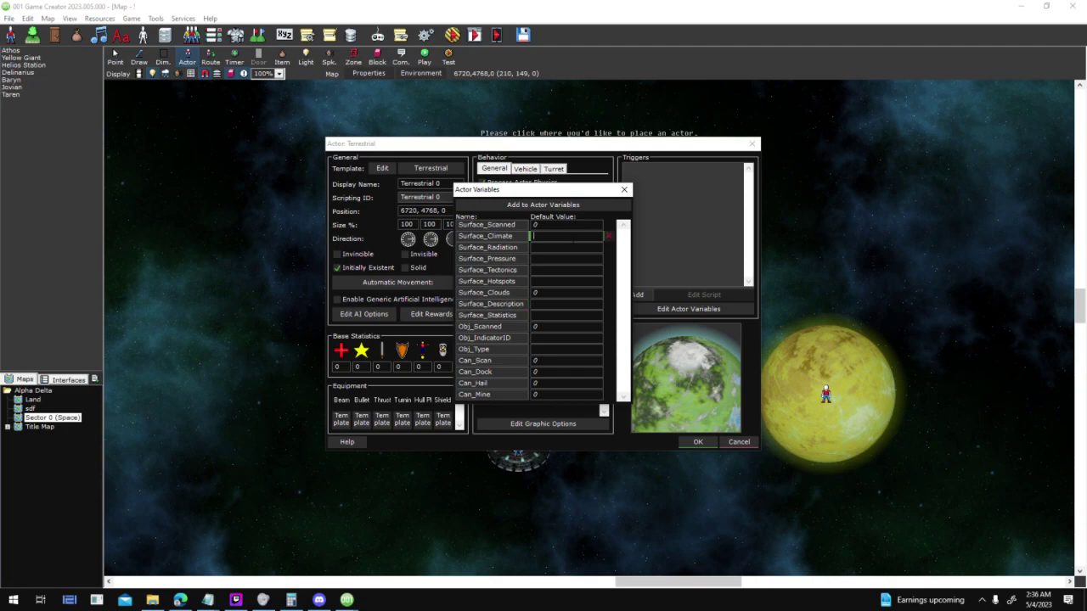
type("1")
key("Tab")
type("1")
key("Tab")
type("2")
key("Tab")
type("1")
key("Tab")
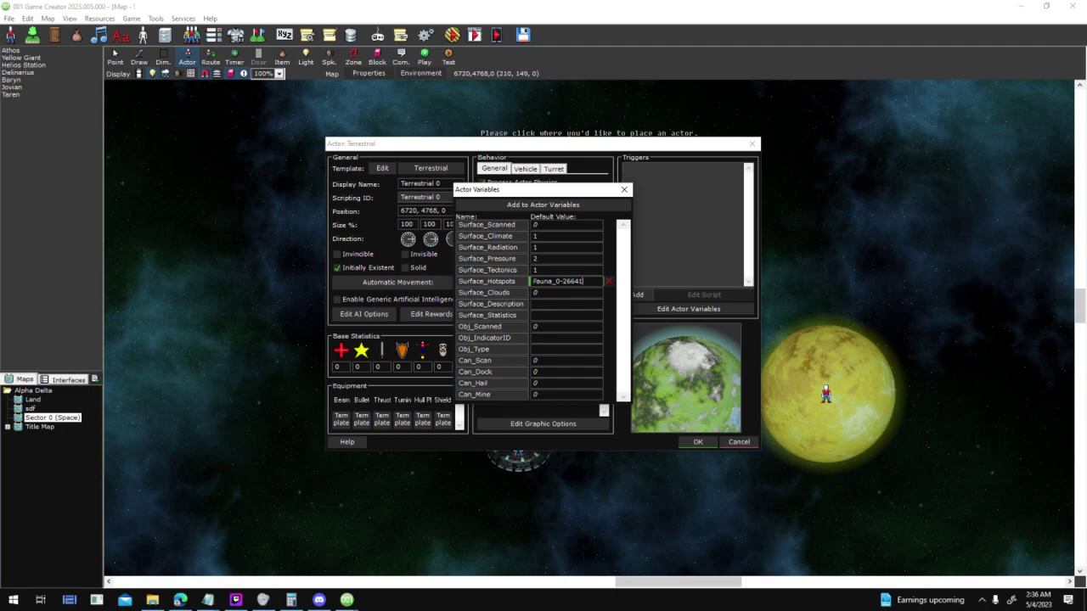
Set the new actor's Surface_Hotspots variable to Fauna_0-266413 and Surface_Clouds to 1
left_click(580, 294)
type("1")
key("Tab")
Write a Surface_Description about hills stretching in every direction and creatures chased by an even larger, fluffy creature, and save the actor
type("There are hills stretching in every direction.")
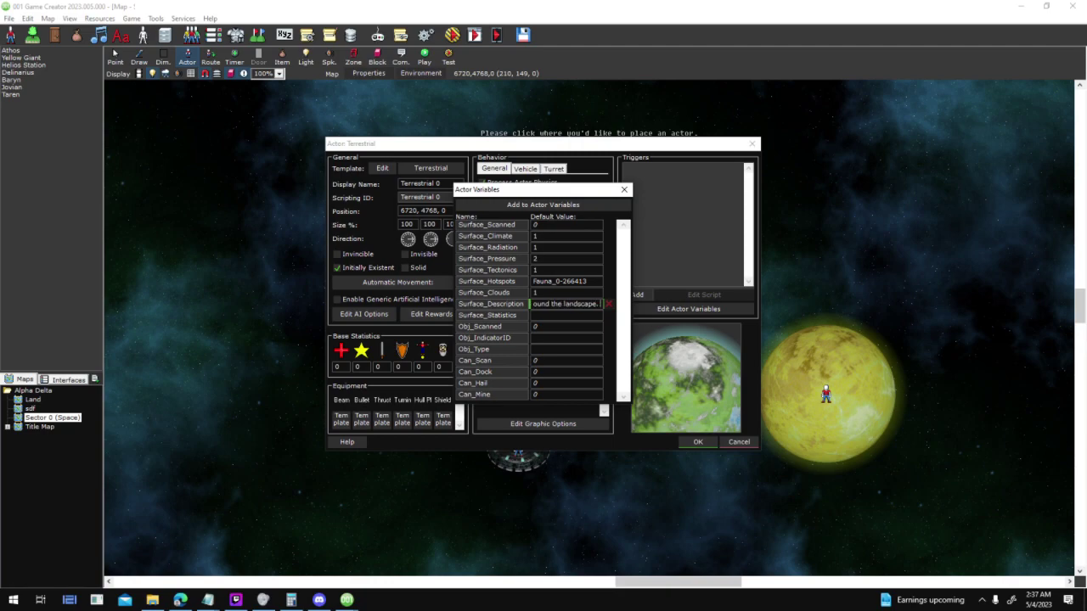
type("On closer inspec")
type("tion, it app")
type("ears they are being chased")
type(" by an even larger, fl")
type("uffy creature")
type(".")
left_click(566, 315)
left_click(625, 190)
left_click(697, 441)
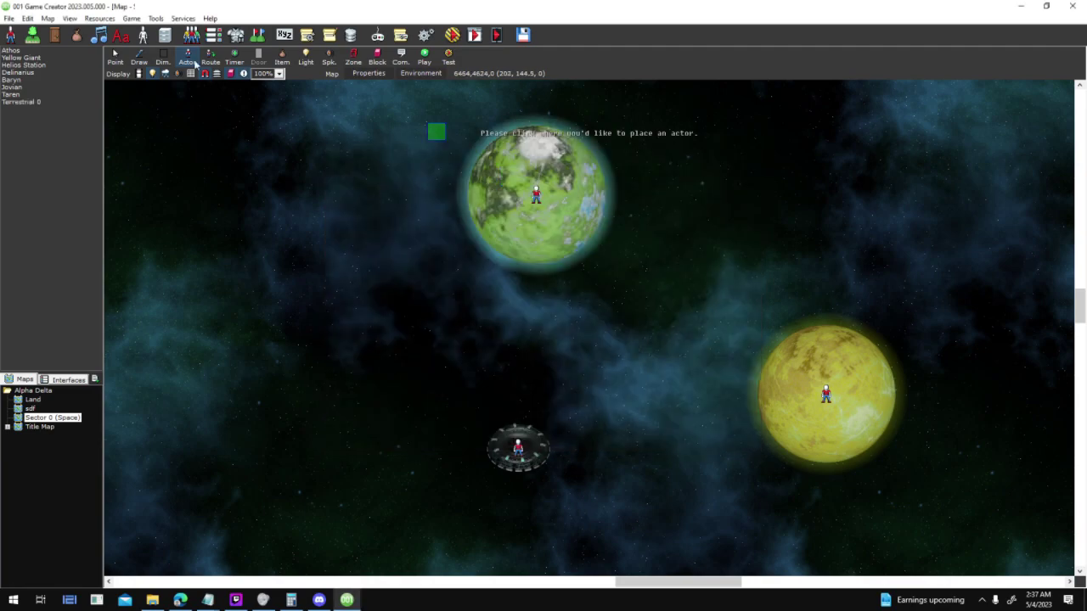
Set the Surface_Statistics variable of the Terrestrial template's default actor to 0;0;0, save the actor, and close the templates
left_click(649, 187)
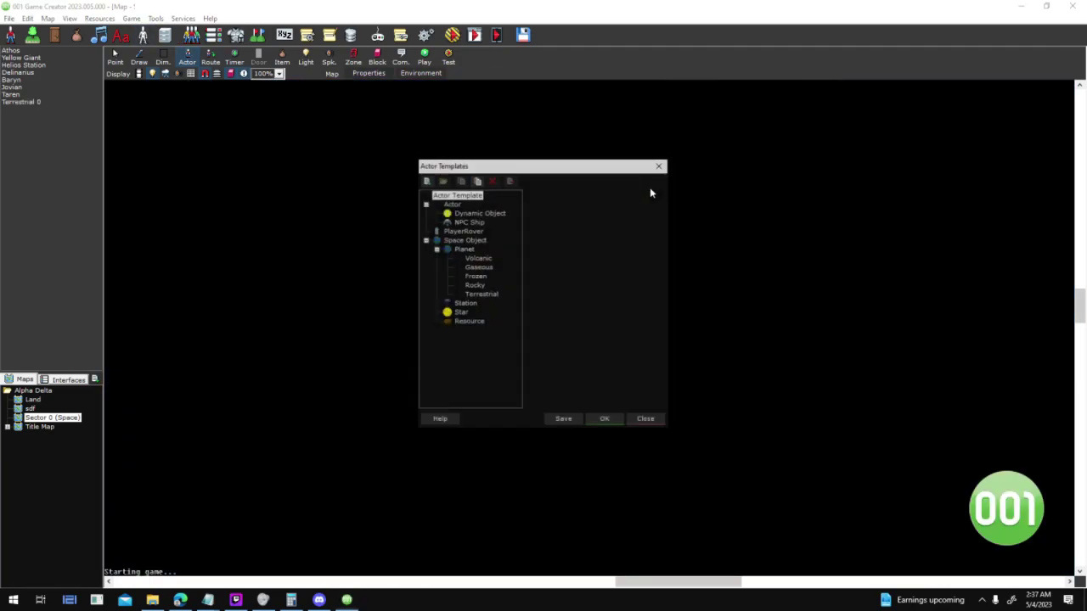
left_click(481, 295)
left_click(654, 298)
left_click(694, 309)
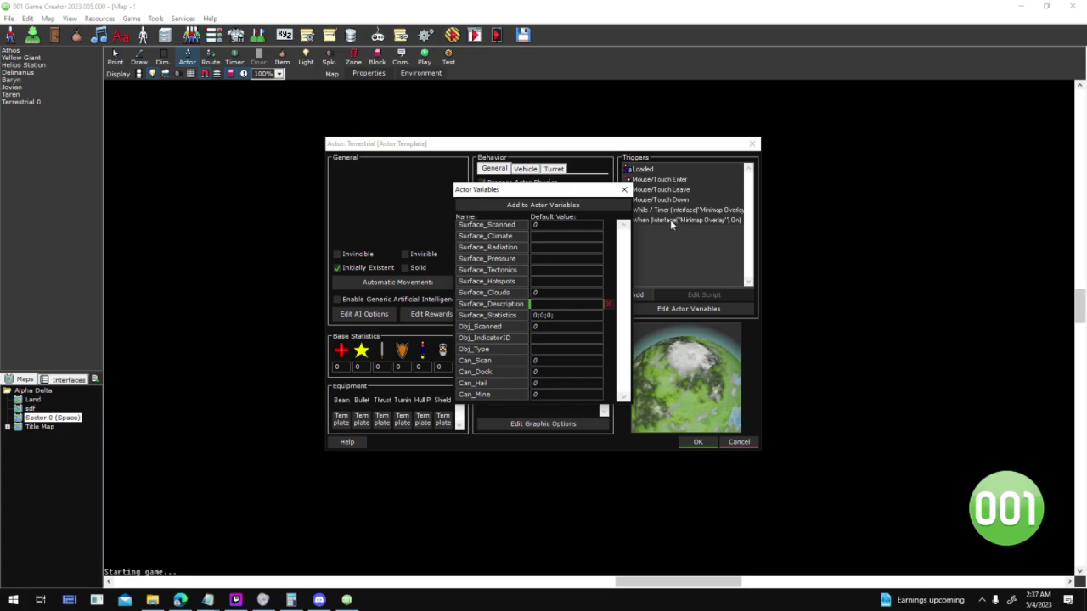
left_click(623, 189)
left_click(698, 443)
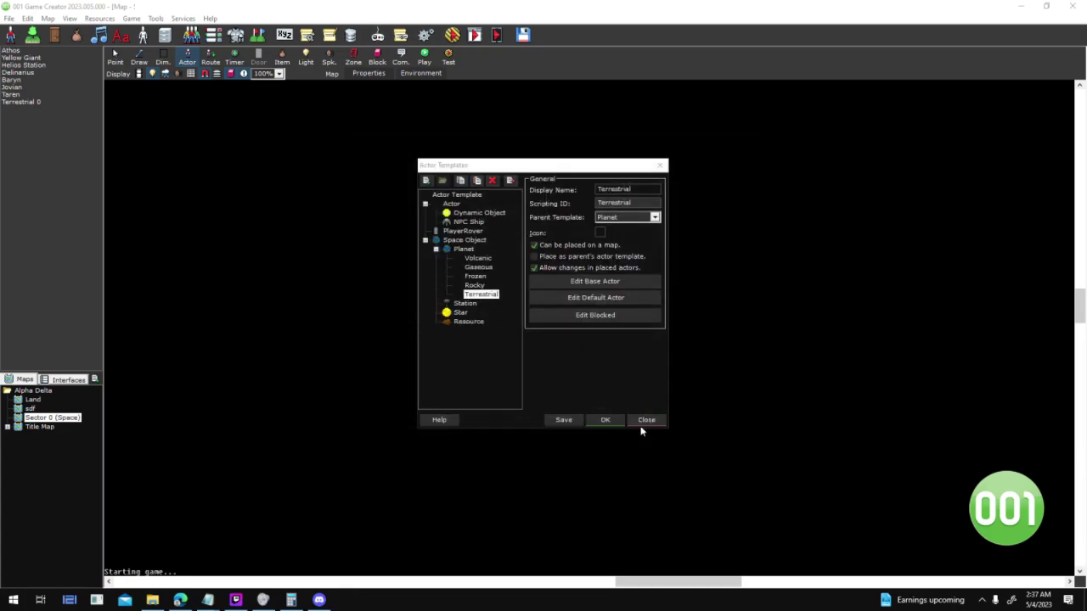
left_click(645, 417)
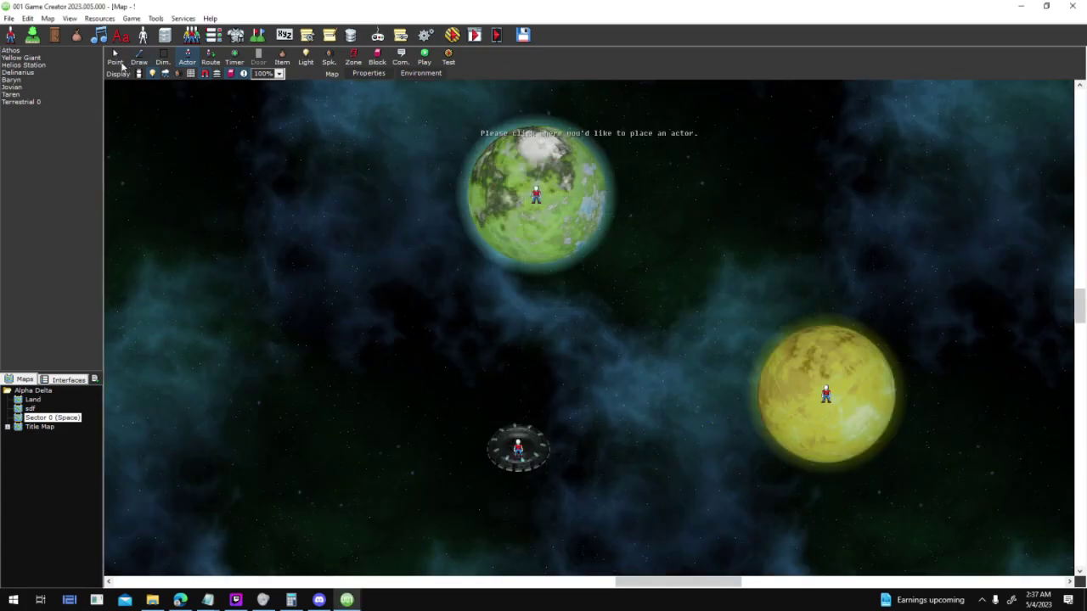
Give the placed Terrestrial planet the Surface_Statistics value 0;0;0 and save the actor
left_click(115, 56)
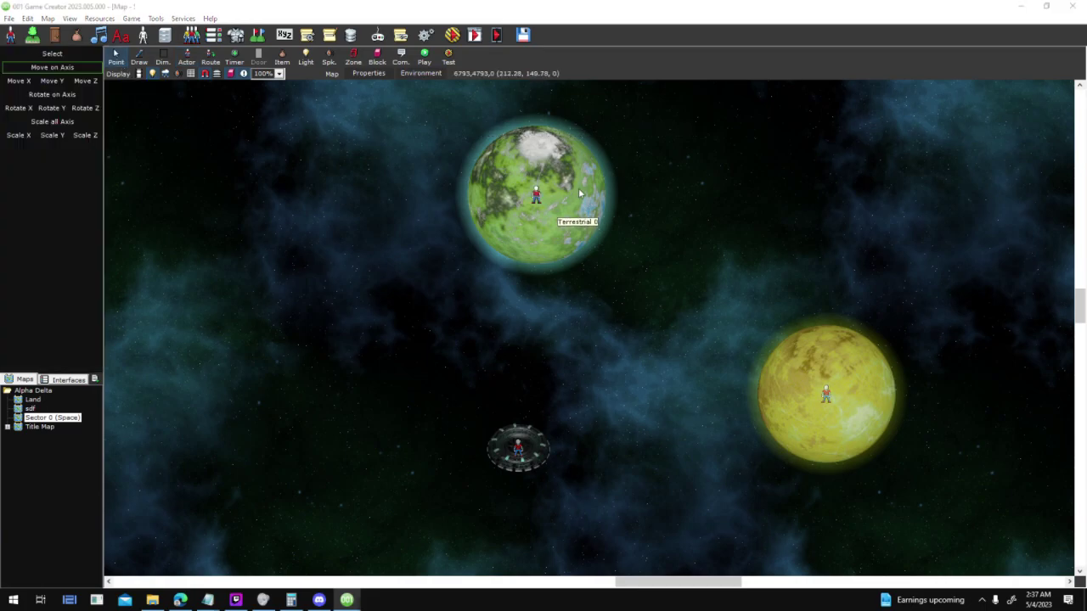
double_click(577, 208)
left_click(687, 309)
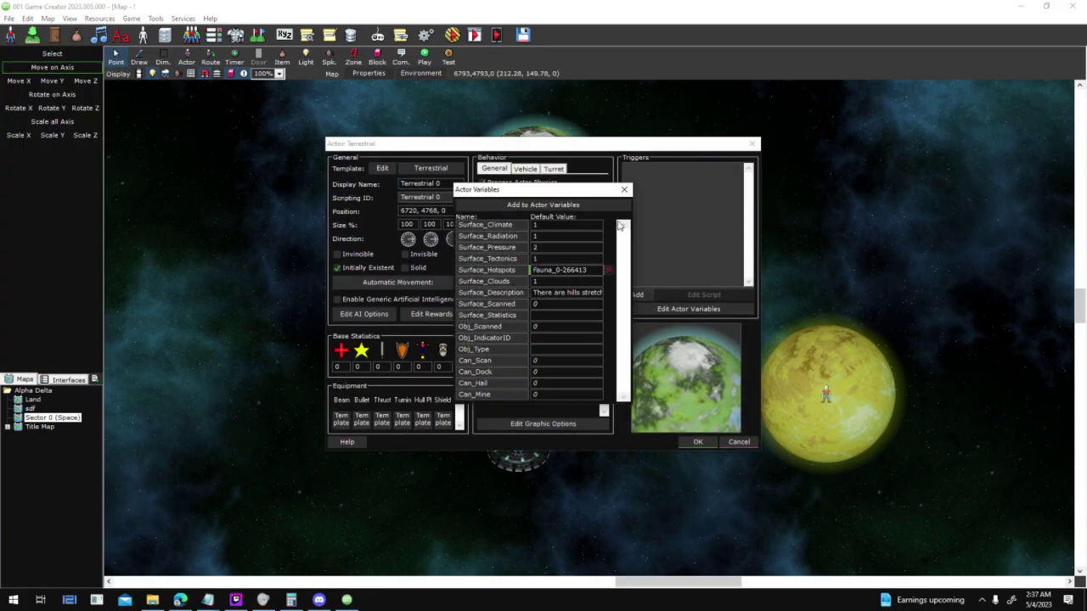
left_click(608, 349)
left_click(608, 315)
left_click(624, 189)
left_click(697, 442)
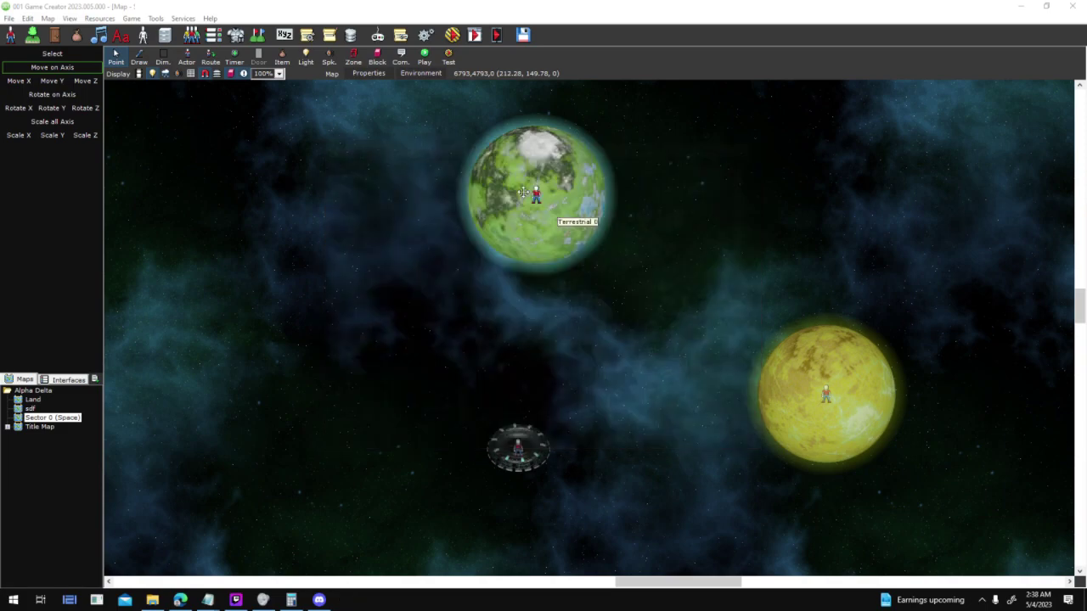
Check the actor variables a second new Terrestrial planet receives from its template, and cancel placing it
left_click(186, 58)
left_click(259, 290)
left_click(385, 228)
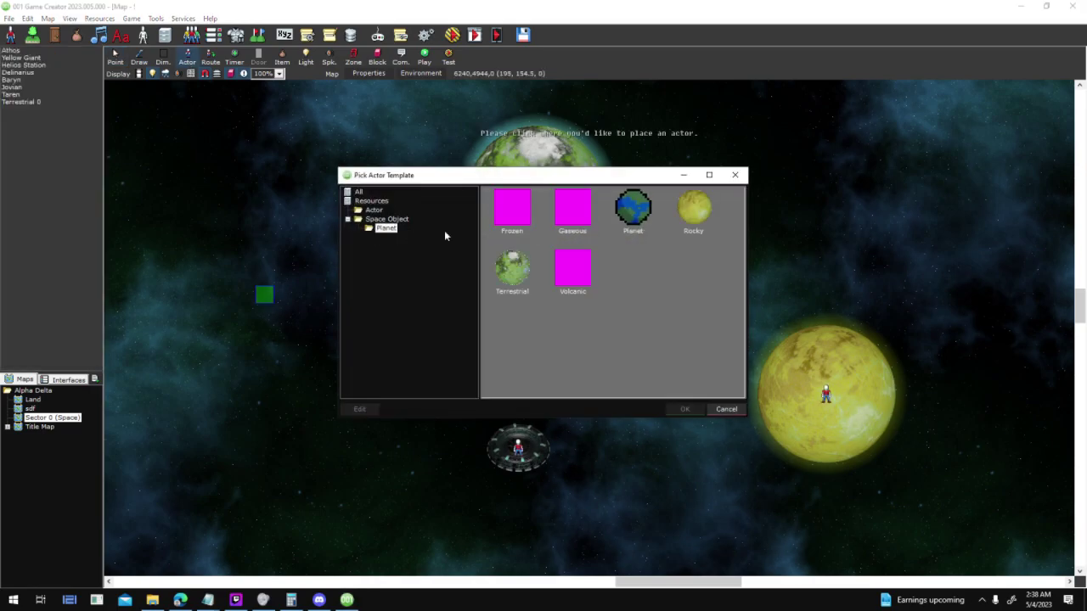
double_click(499, 278)
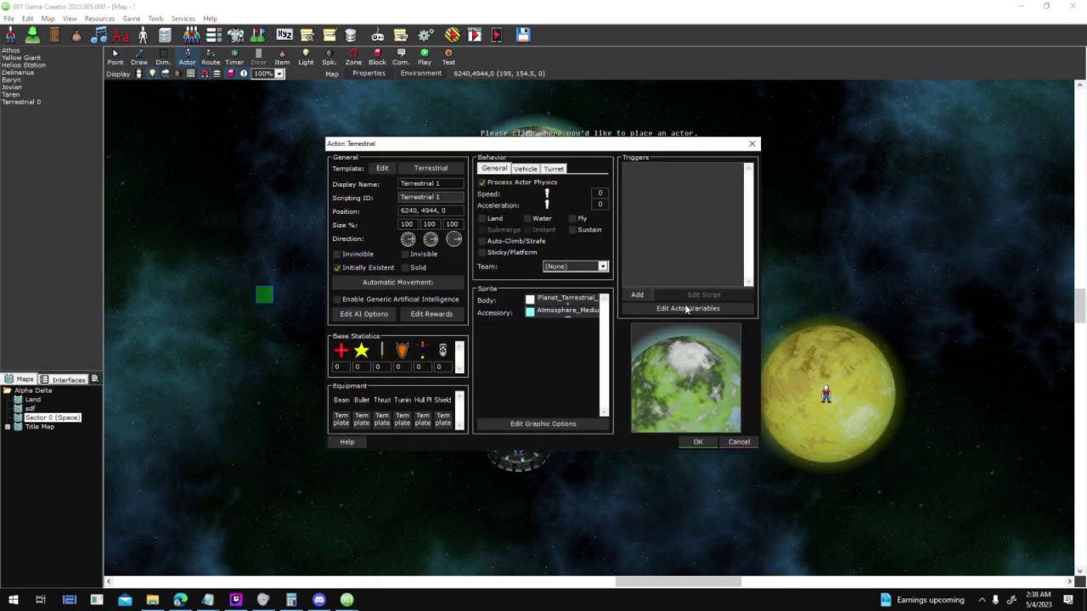
left_click(687, 309)
left_click(604, 224)
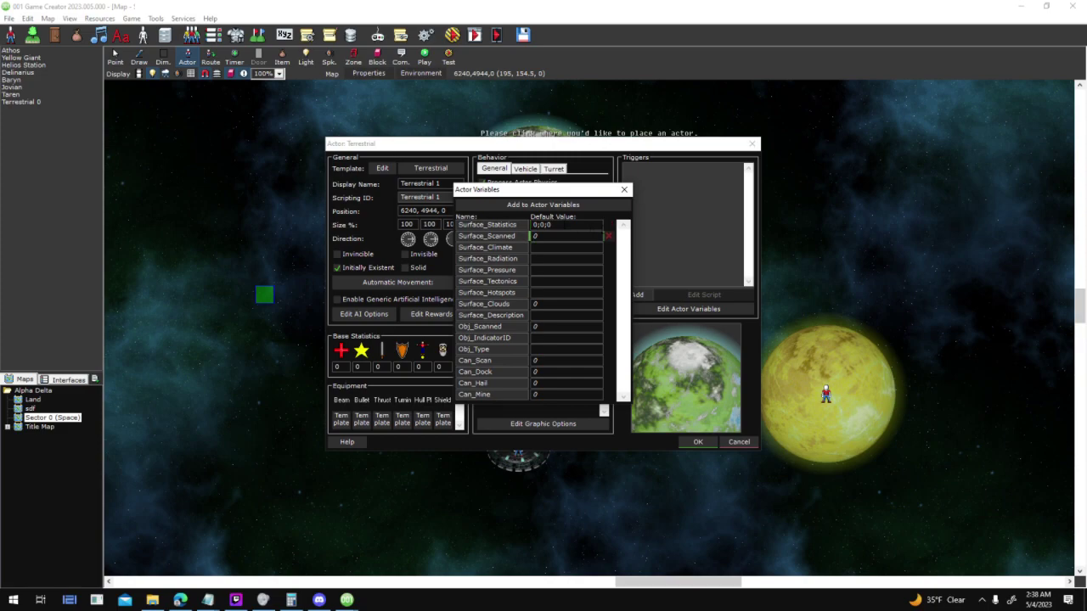
left_click(624, 189)
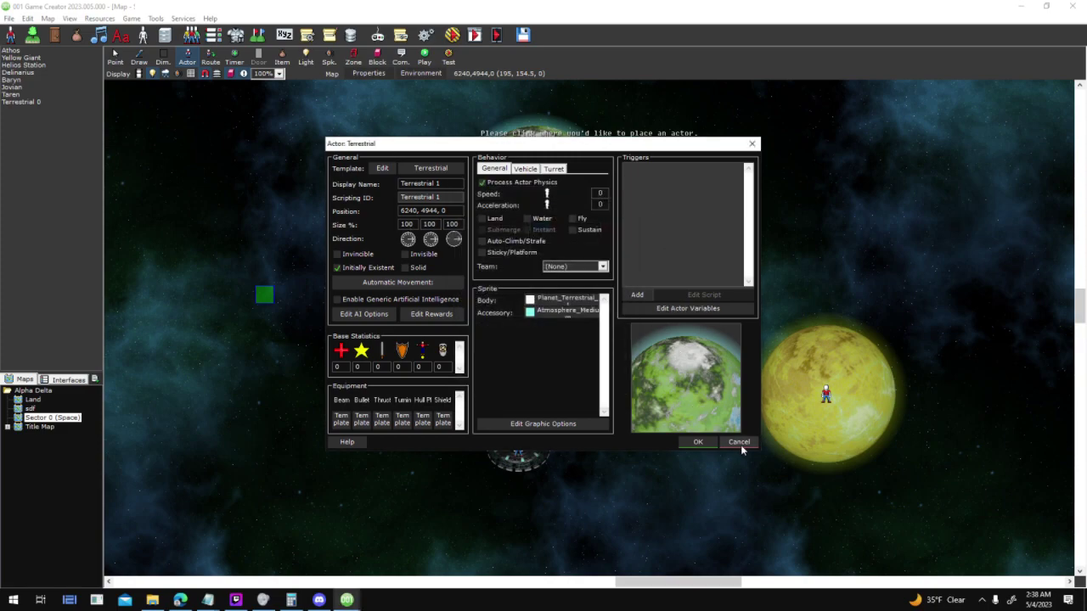
left_click(739, 441)
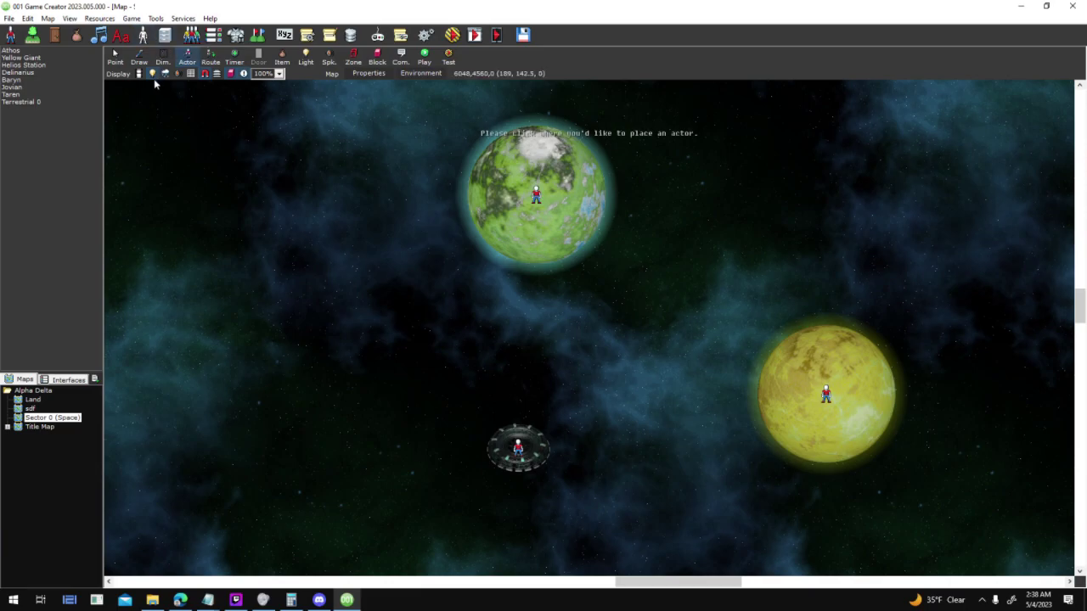
left_click(144, 36)
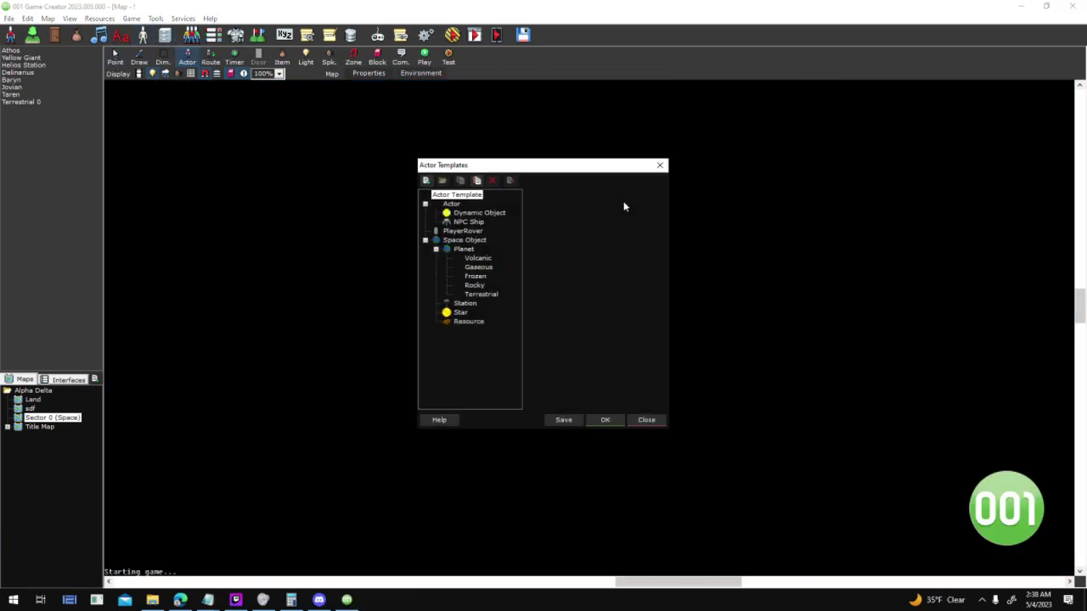
left_click(600, 421)
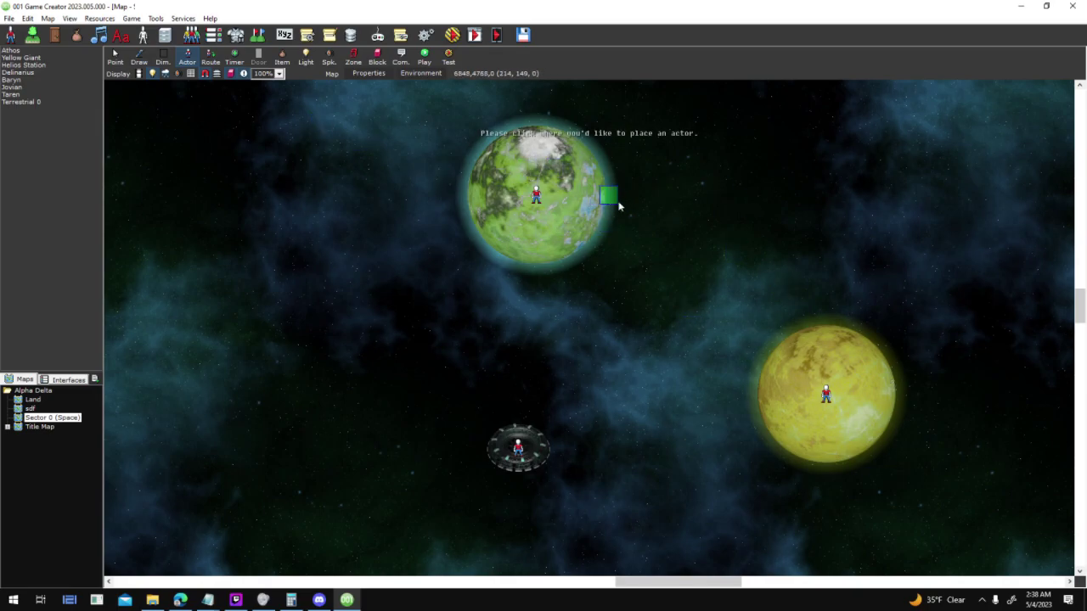
left_click(236, 600)
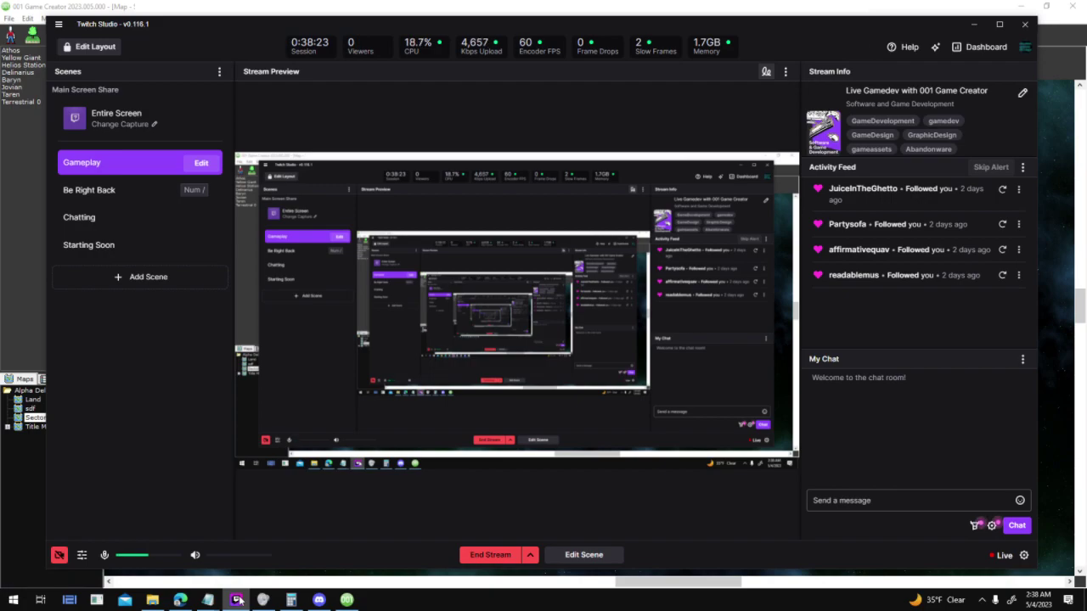
left_click(237, 600)
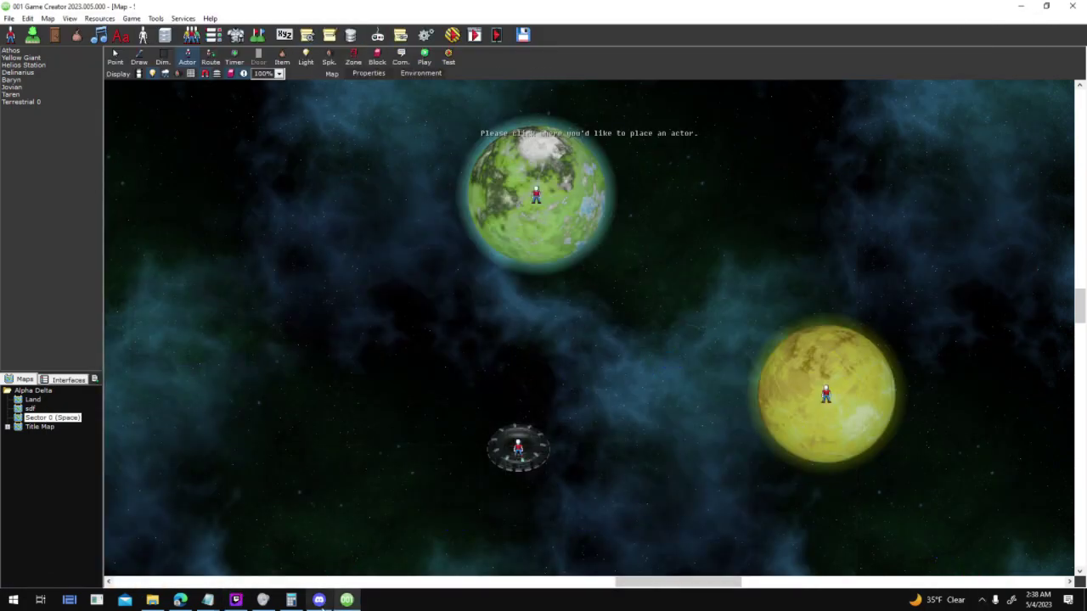
mouse_move(1035, 604)
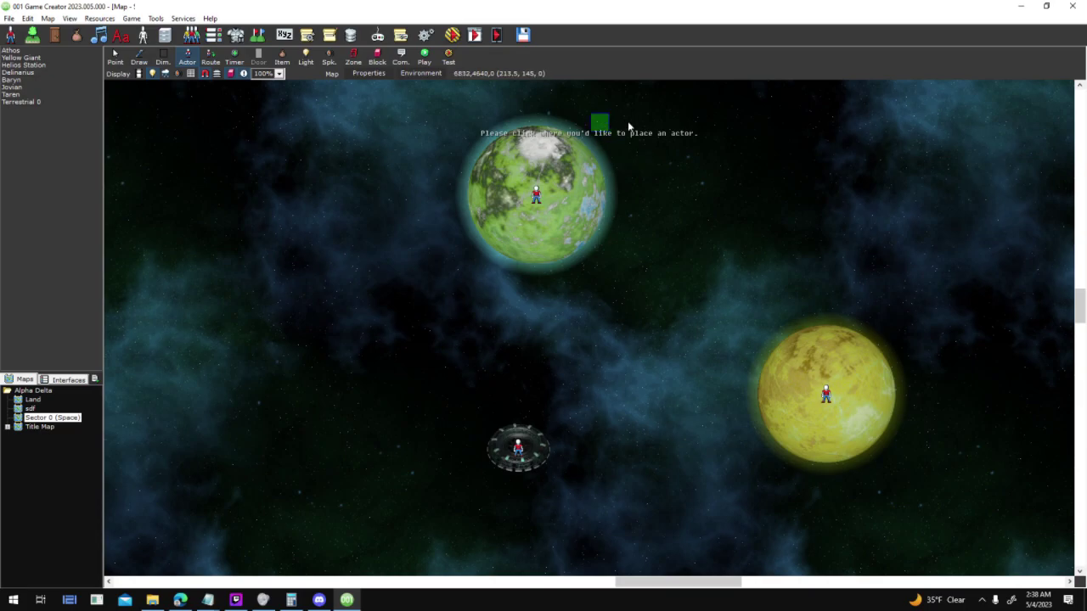
Review the variables of the placed Terrestrial planet, close its properties, and delete the planet from the map
left_click(121, 53)
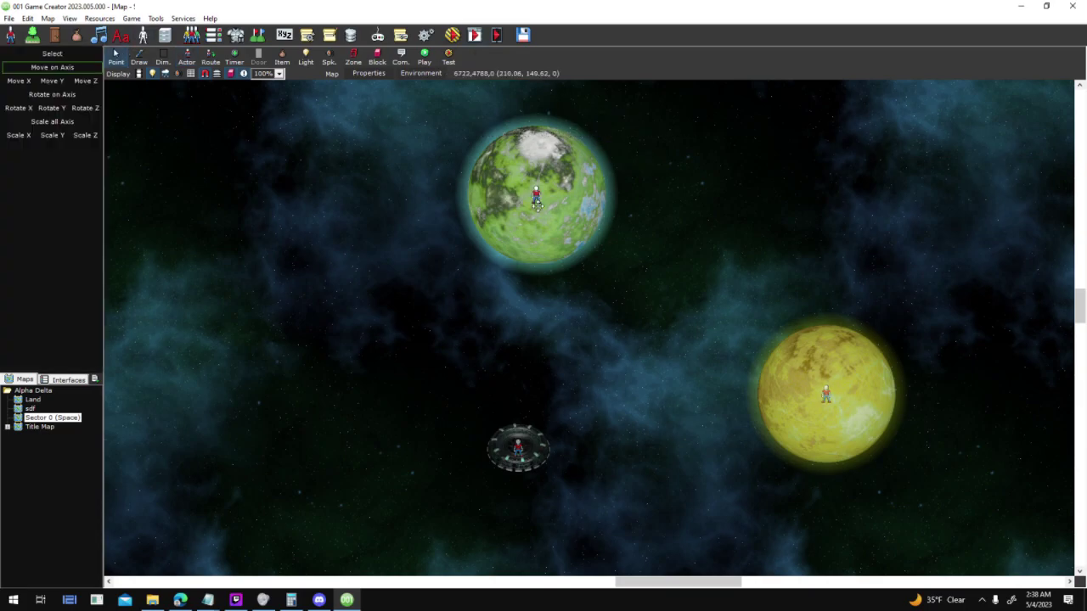
double_click(529, 190)
left_click(687, 309)
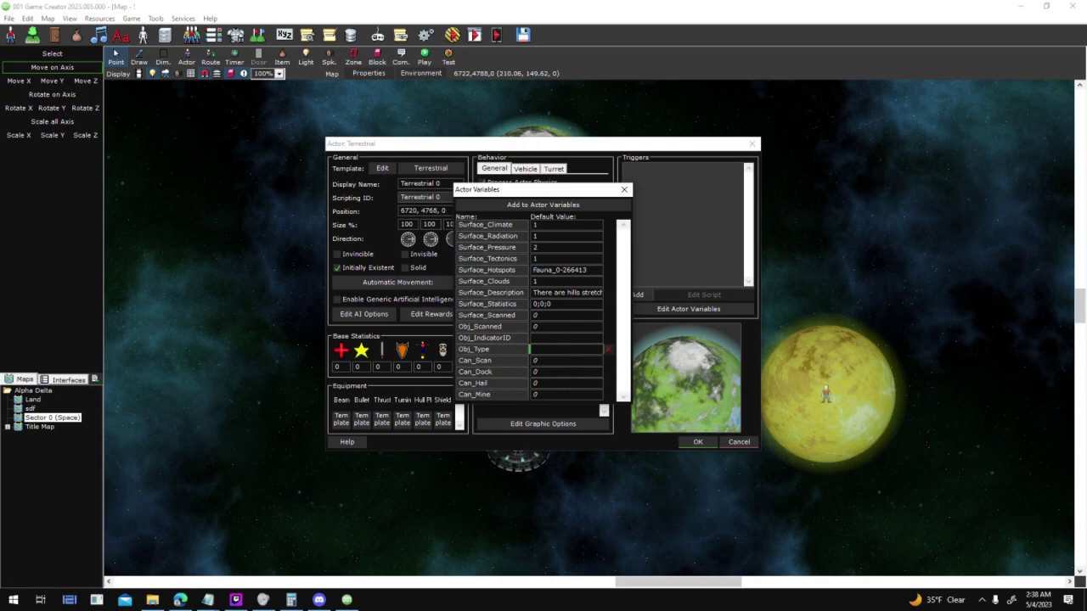
left_click(624, 190)
key("Escape")
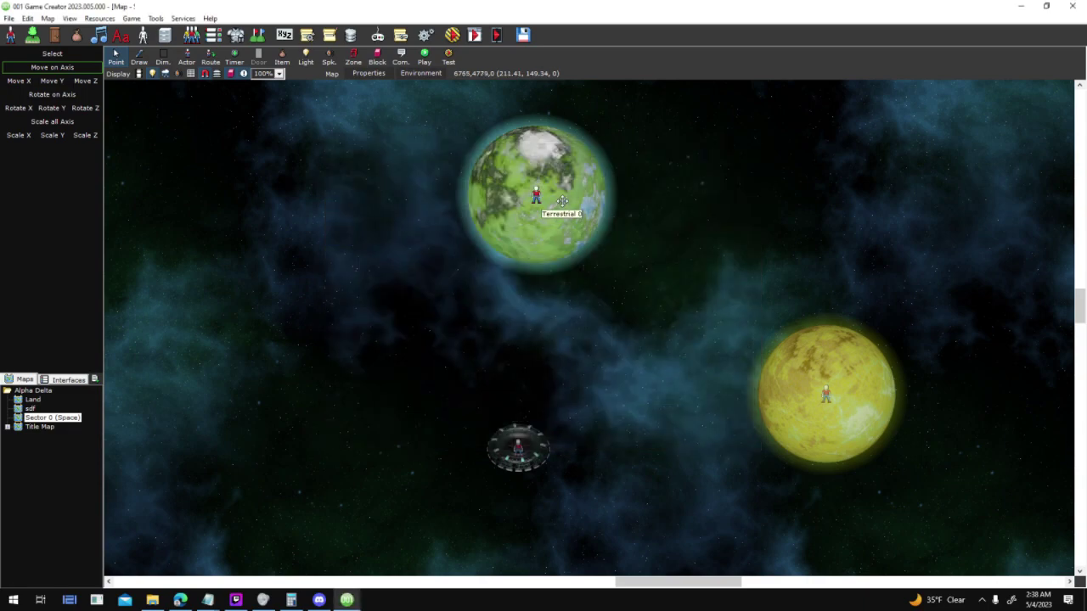
key("Delete")
Set Can_Dock and Can_Scan to 1 in the Space Object template's base actor variables, and save the actor
left_click(142, 35)
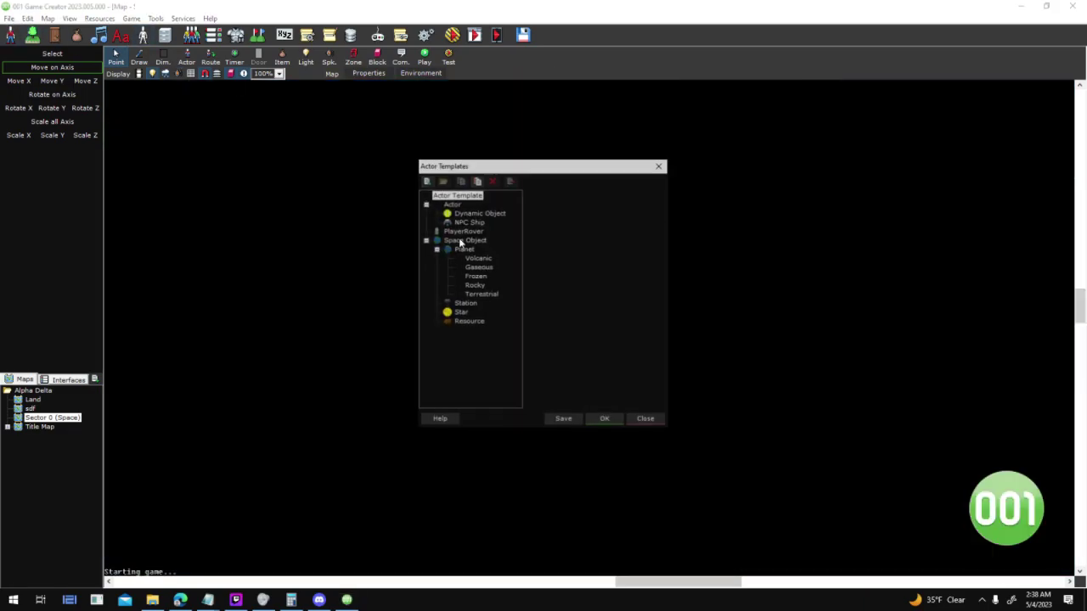
left_click(467, 241)
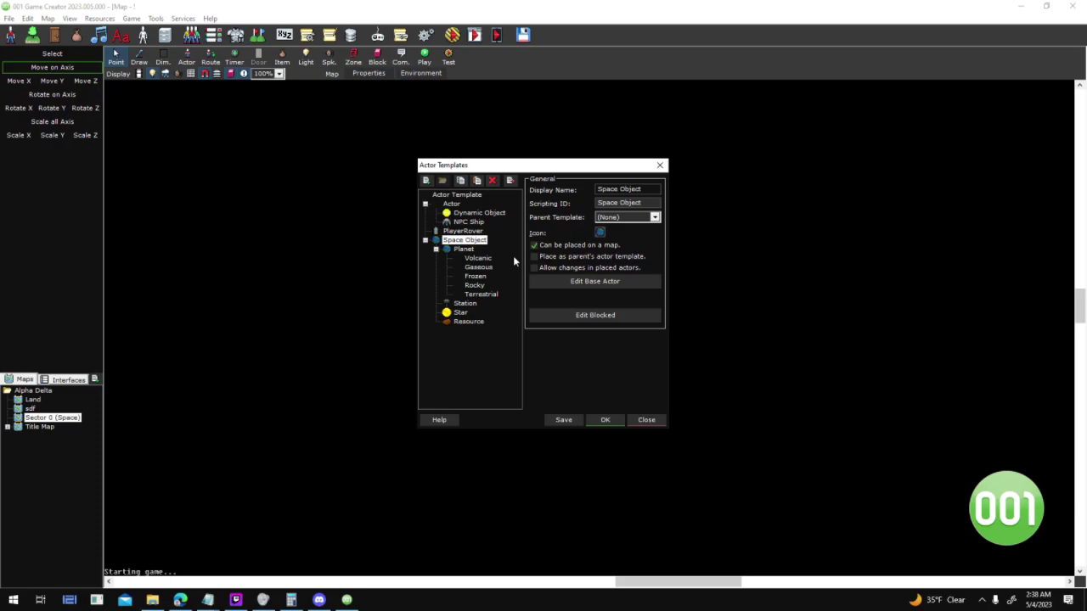
left_click(582, 281)
left_click(688, 308)
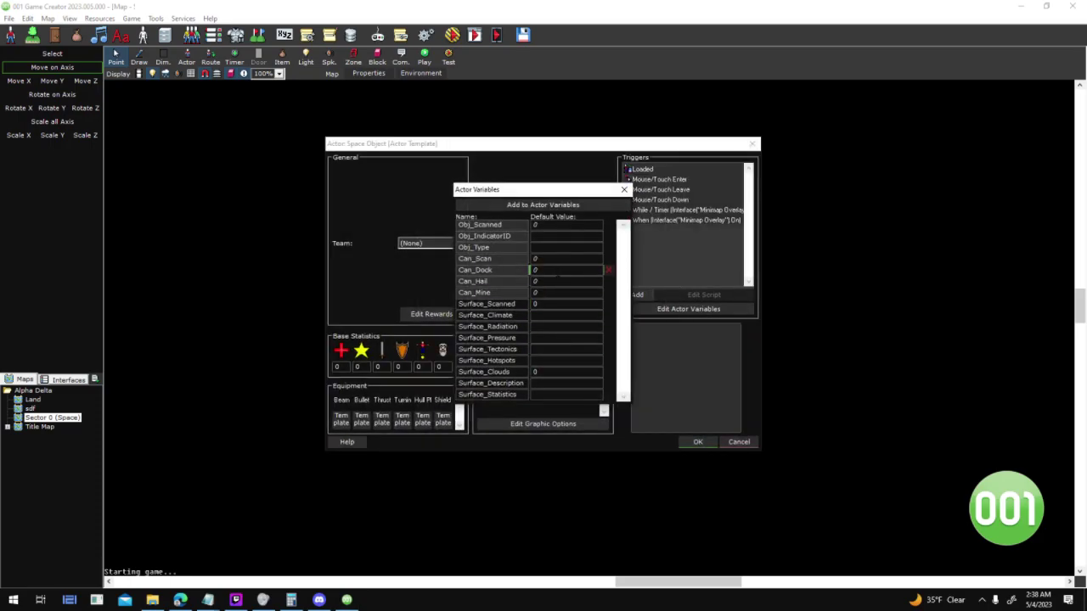
type("1")
left_click(561, 259)
type("1")
left_click(624, 189)
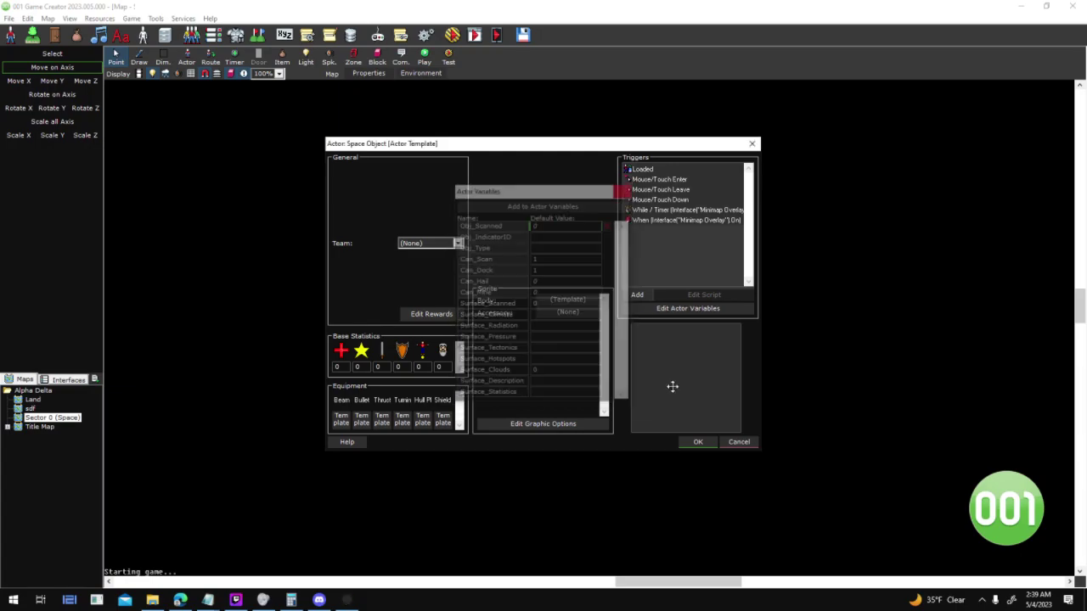
left_click(701, 443)
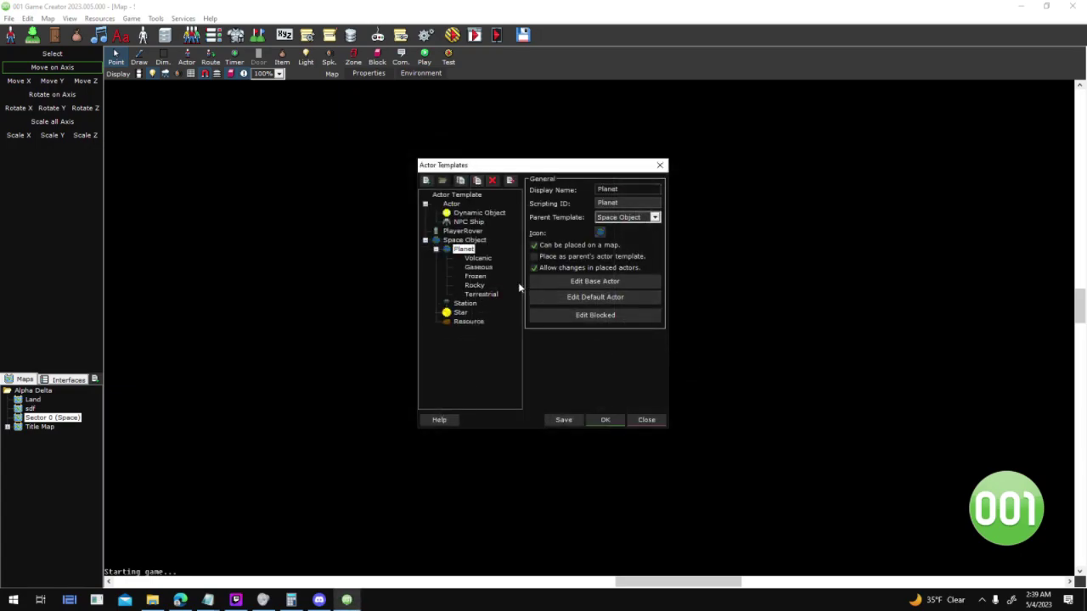
Check the actor variables of the Planet template's base actor and close it without saving
left_click(478, 258)
left_click(580, 282)
left_click(709, 311)
left_click(623, 189)
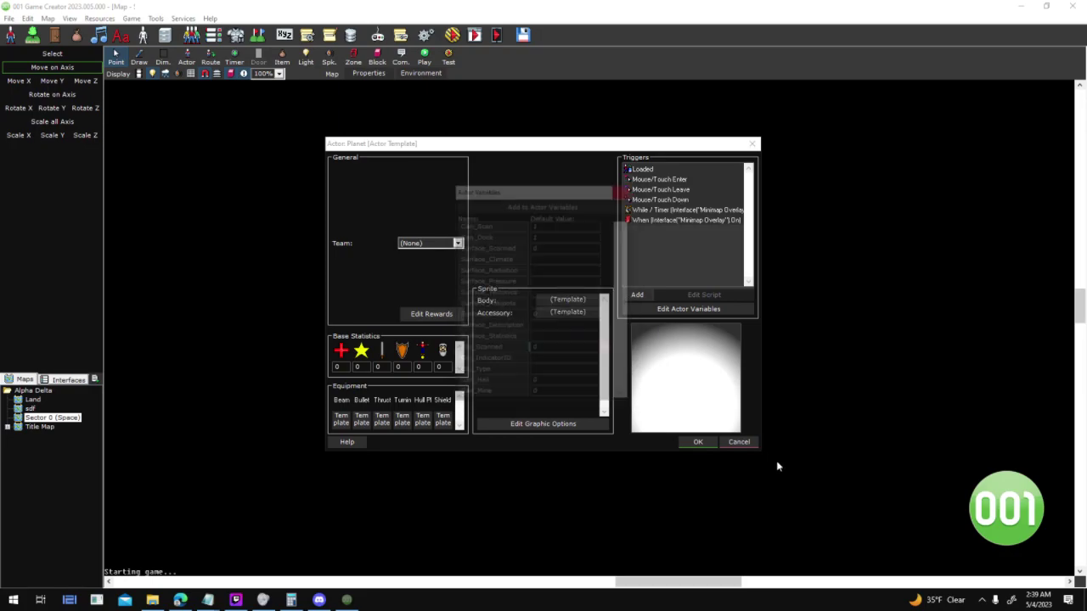
left_click(738, 443)
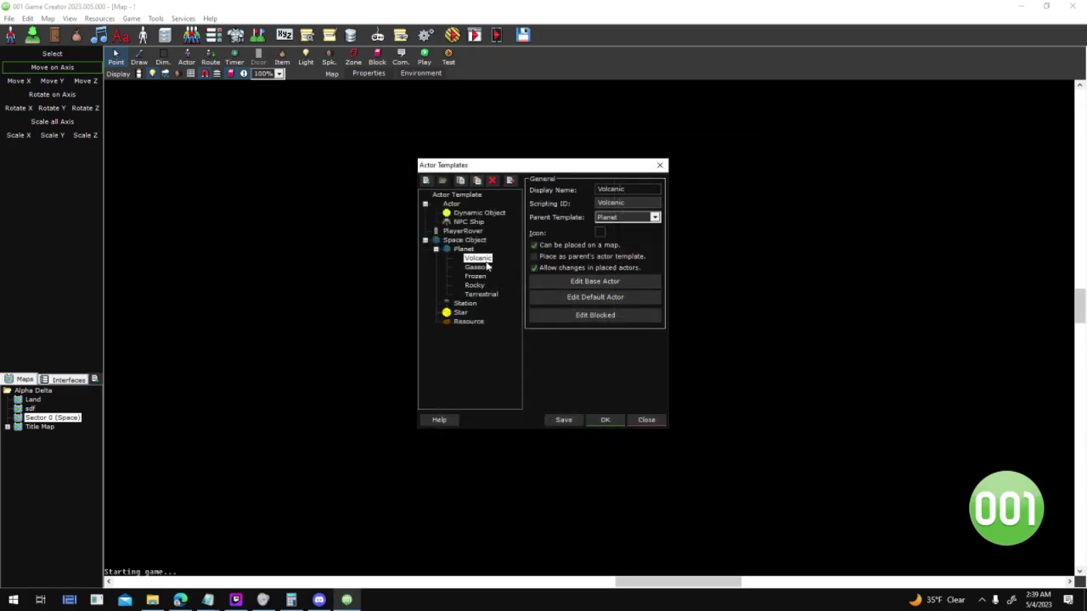
Delete the Volcanic template from the Planet group and confirm the deletion
left_click(491, 180)
left_click(571, 338)
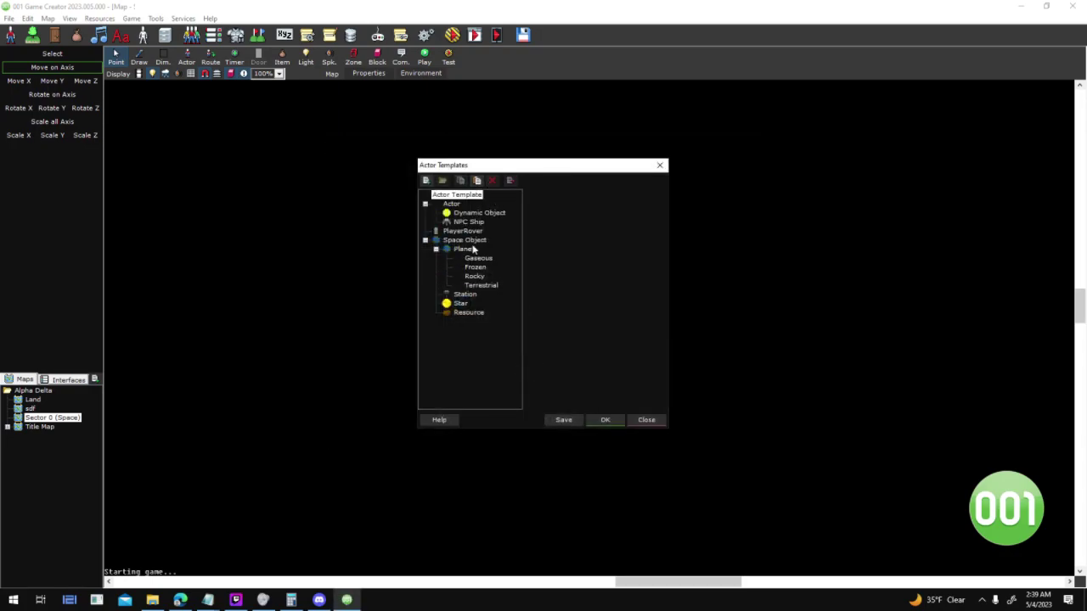
Delete the Gaseous template from the Planet group, confirm the deletion, and select the Frozen template
left_click(478, 258)
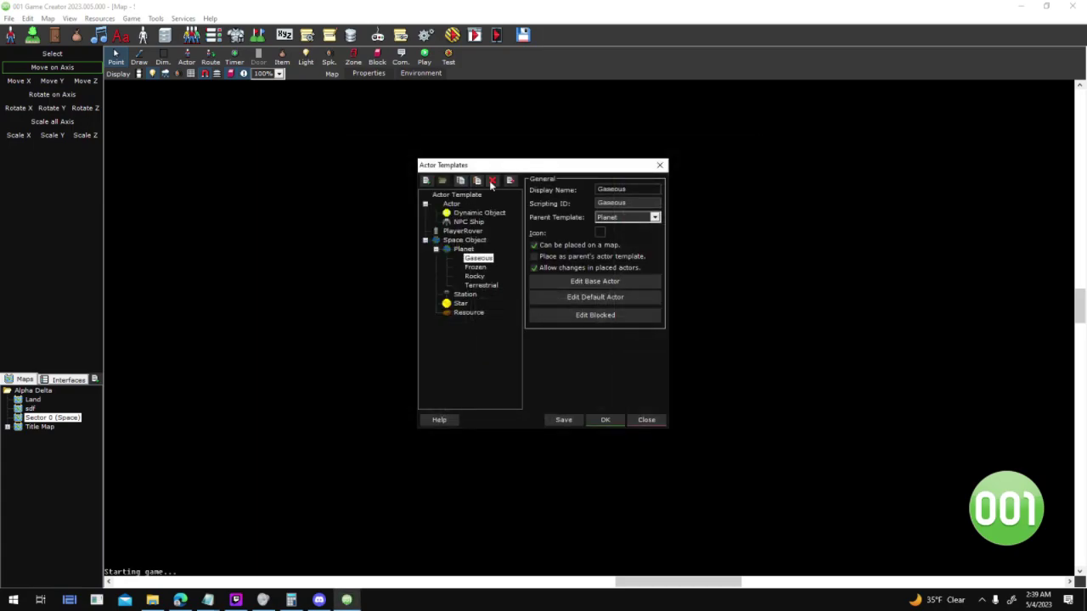
left_click(491, 183)
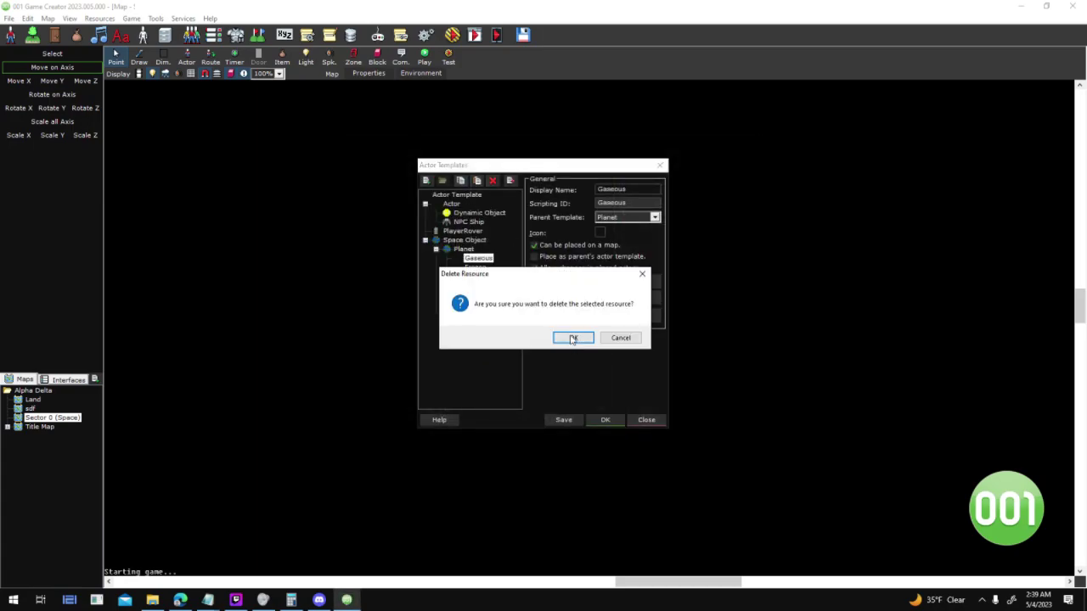
left_click(570, 337)
left_click(481, 259)
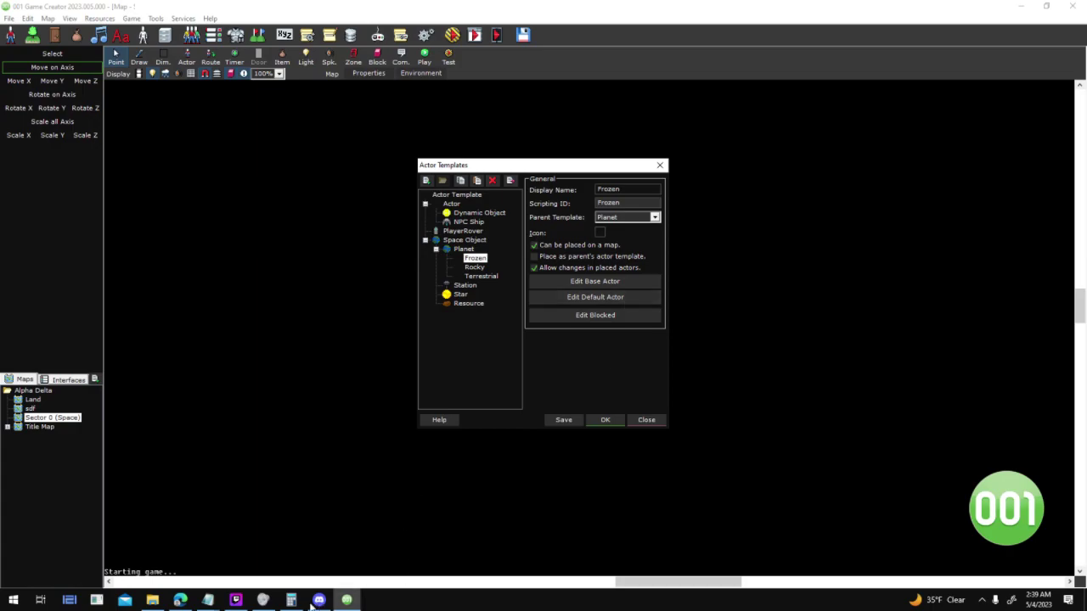
Review the To Do.txt entry on fixing individual actor templates for planets, and minimize the note
mouse_move(209, 600)
left_click(230, 567)
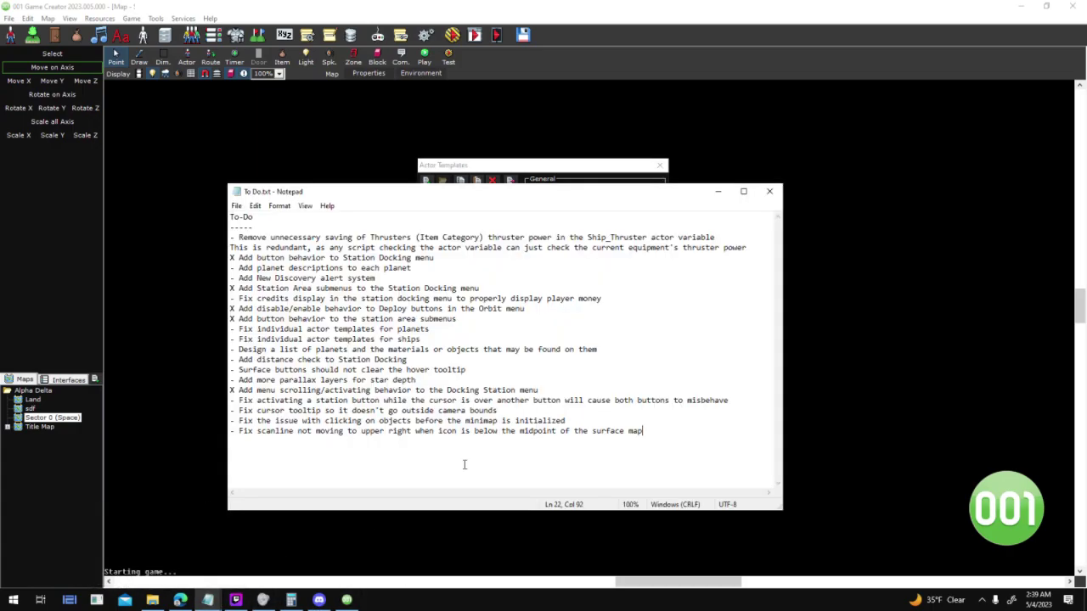
left_click_drag(242, 329, 429, 330)
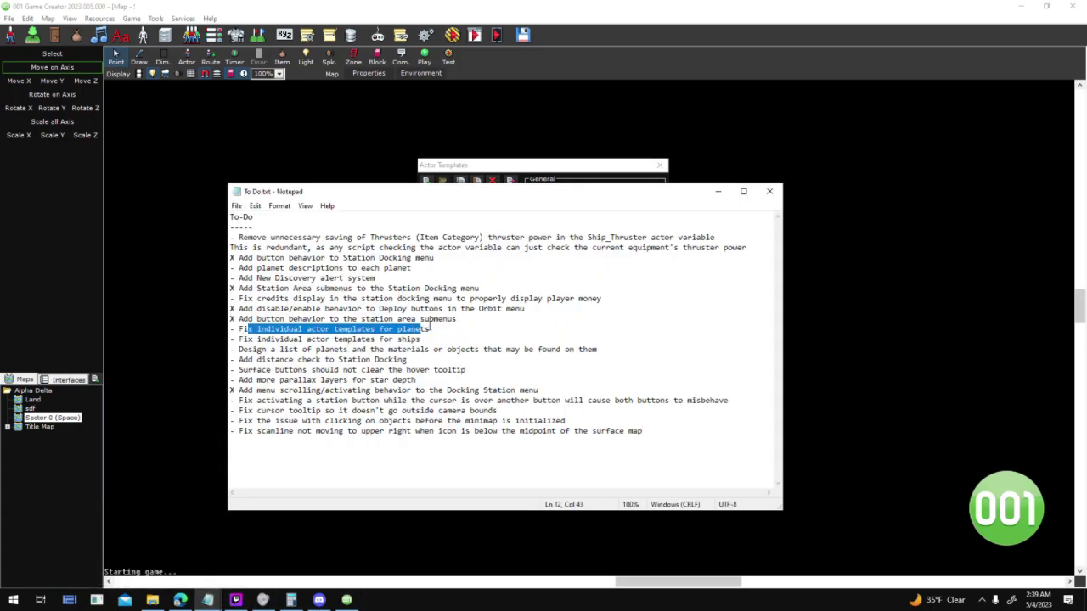
left_click(717, 191)
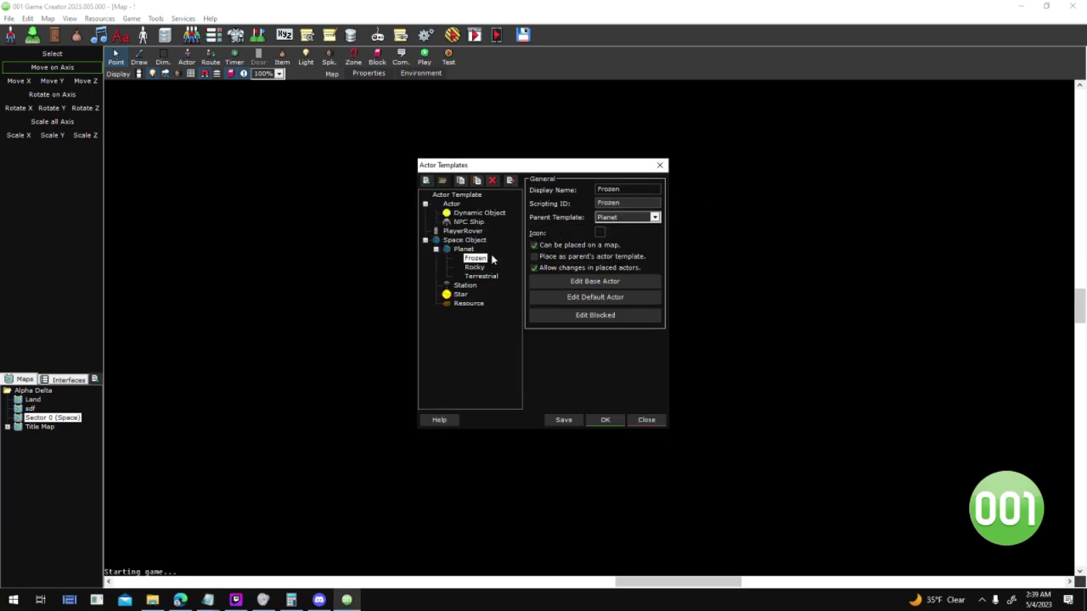
Check the Frozen template's base actor, then delete the Frozen template and confirm the deletion
left_click(585, 281)
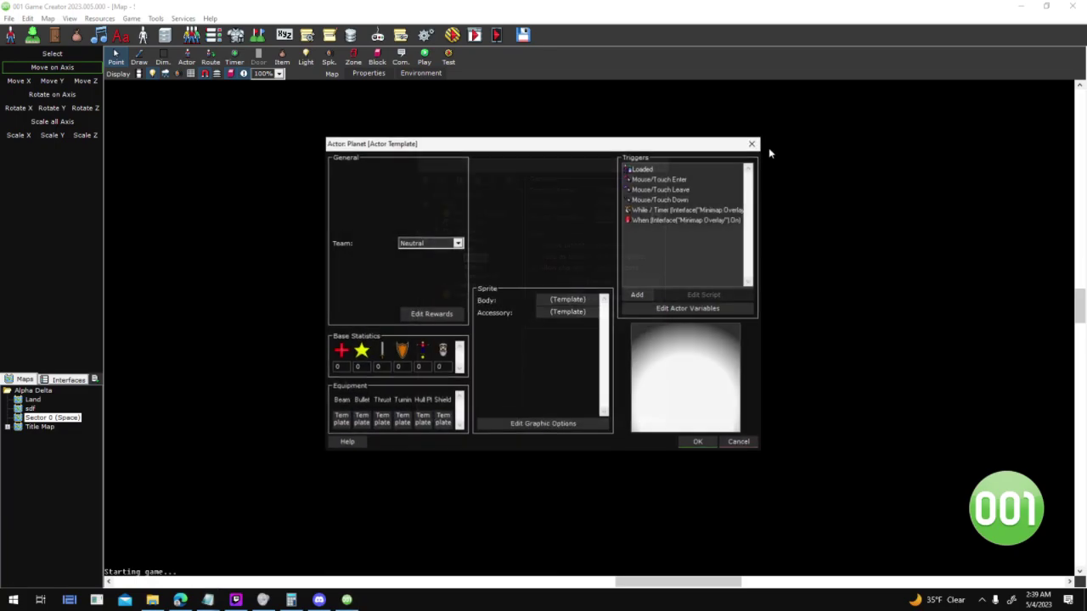
left_click(750, 144)
key("Delete")
left_click(568, 339)
Inspect the Rocky template's default actor and the Terrestrial template's base actor, closing each one
left_click(473, 257)
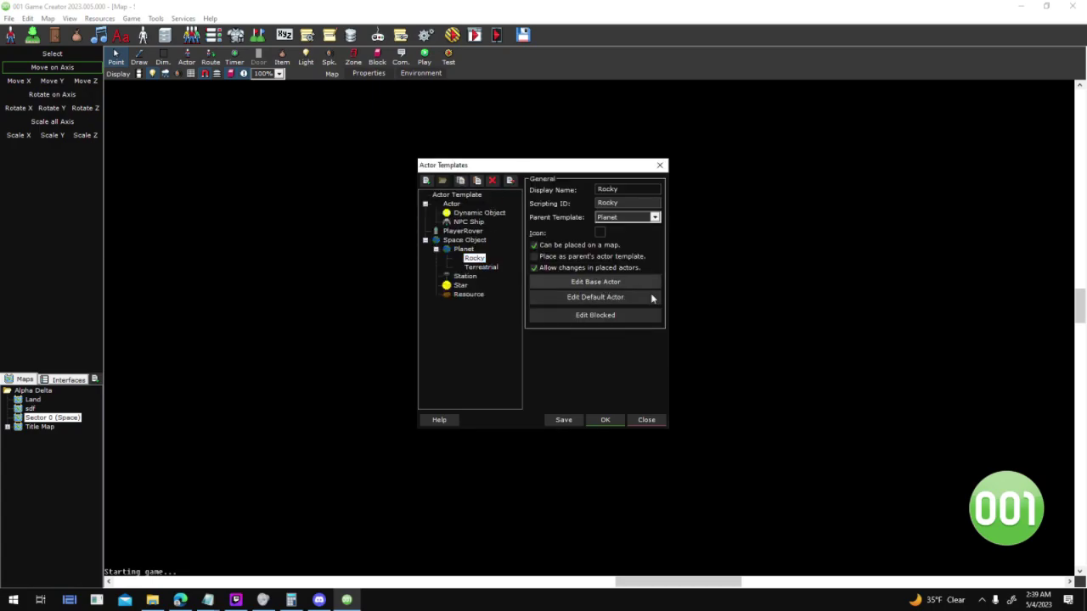
left_click(638, 297)
left_click(701, 445)
left_click(490, 267)
left_click(594, 281)
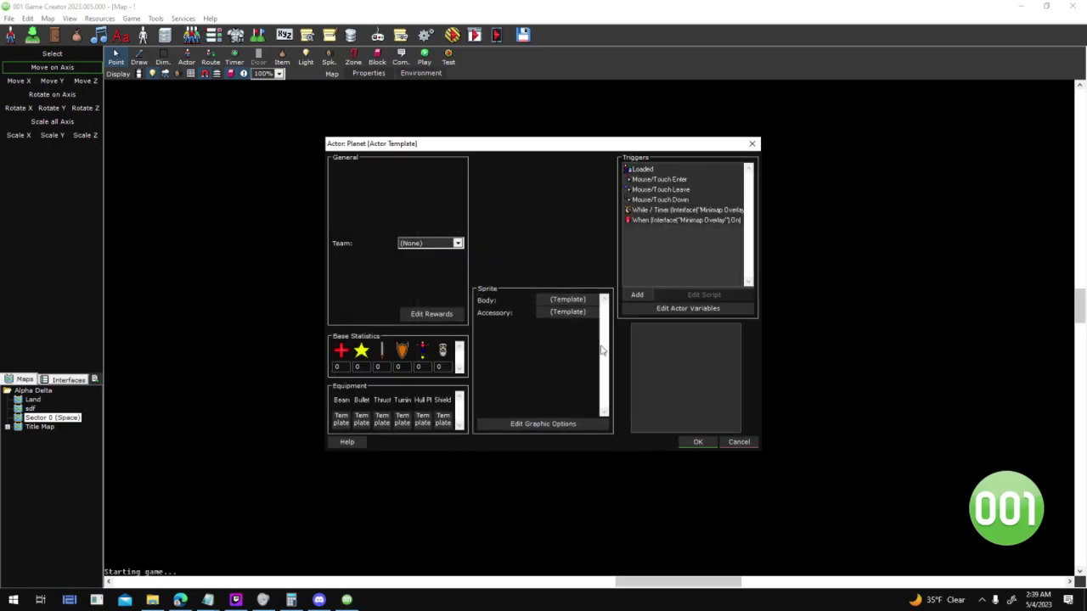
left_click(697, 442)
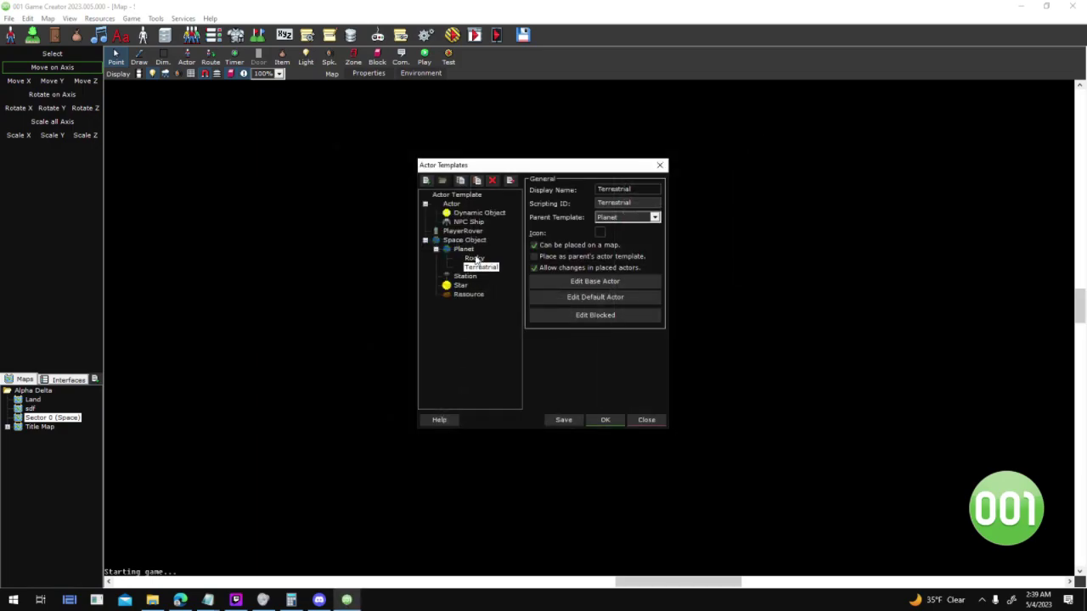
Assign the Planet_Terrestrial sprite as body and the medium atmosphere sprite as accessory in the Terrestrial template's base actor
left_click(568, 280)
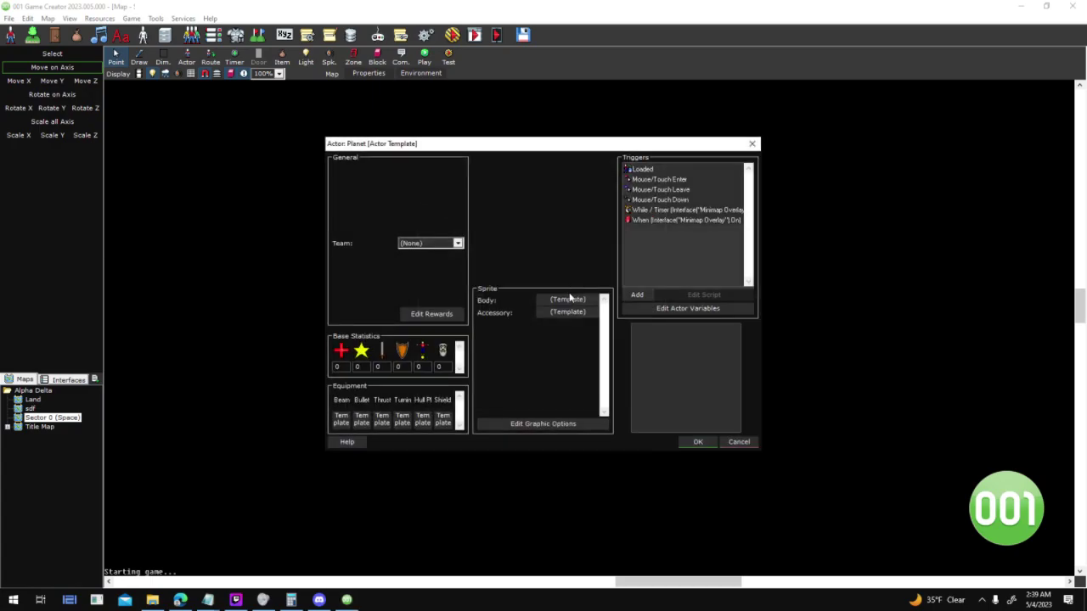
left_click(573, 302)
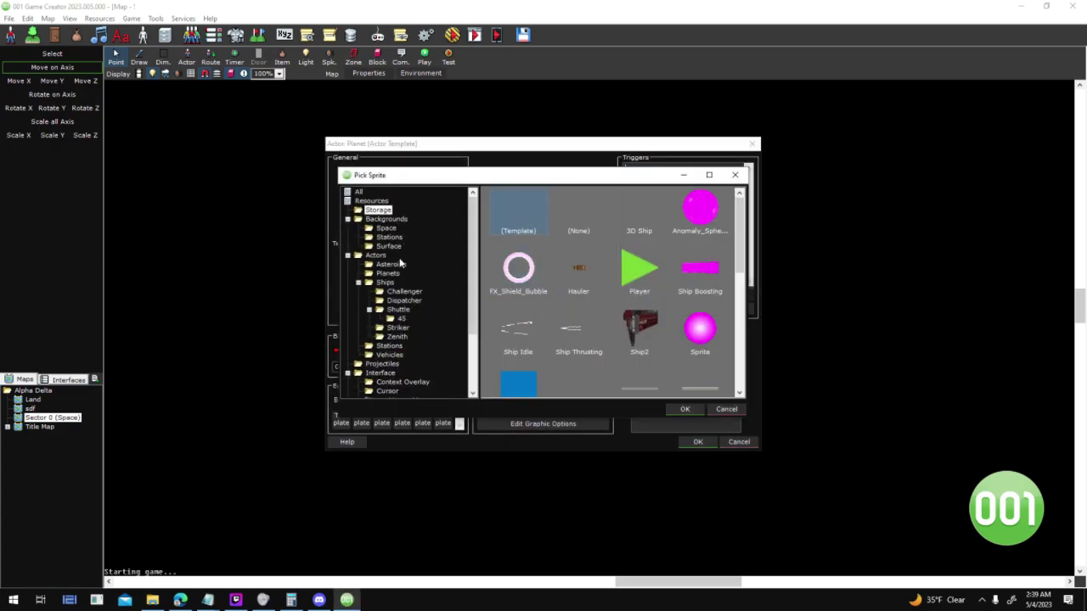
left_click(388, 273)
double_click(699, 329)
left_click(568, 311)
left_click(391, 220)
double_click(694, 220)
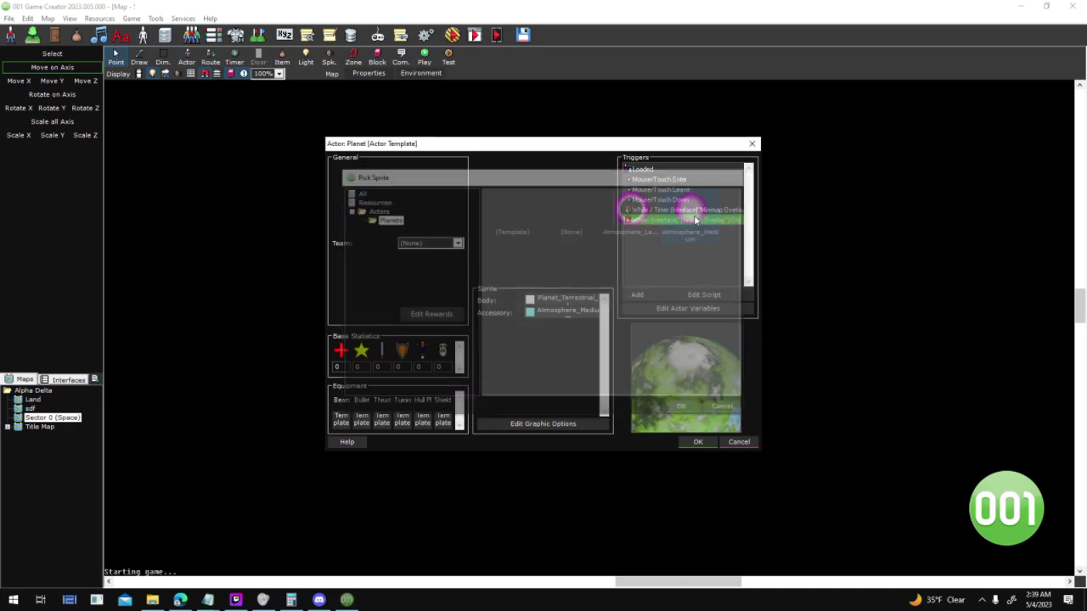
Check the actor variables of the Terrestrial base actor and save the actor
left_click(715, 309)
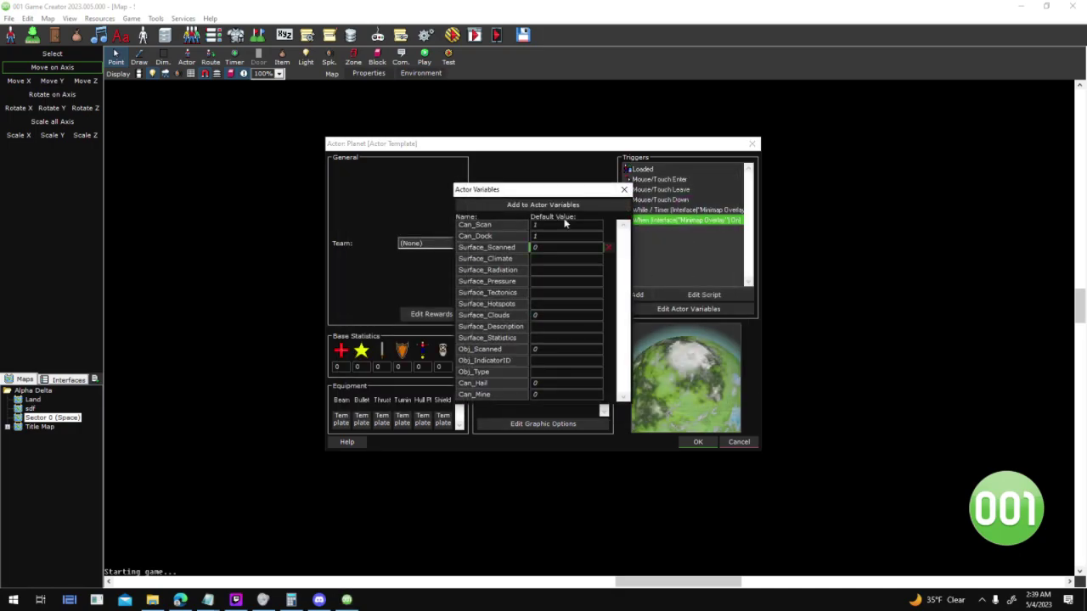
left_click(624, 190)
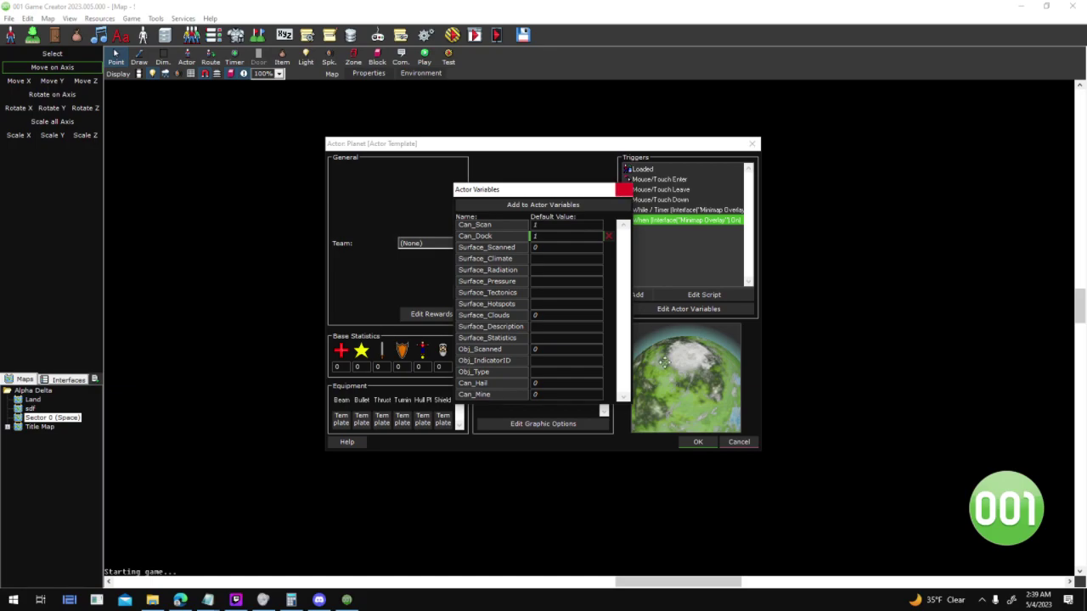
left_click(702, 442)
left_click(697, 441)
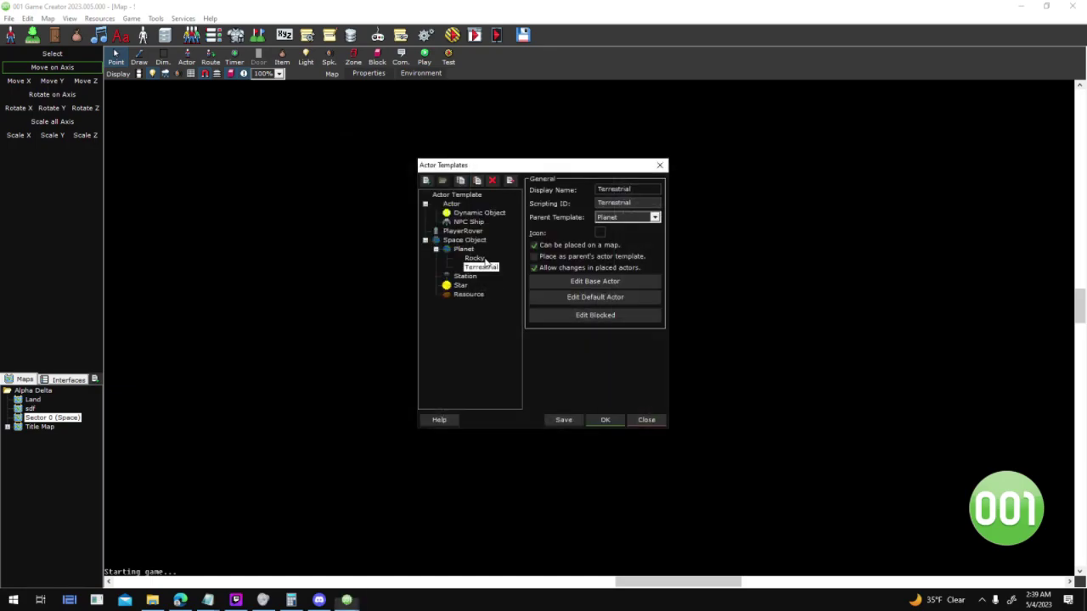
Set Surface_Statistics to 0;0;0 in the Planet template's base actor variables, and save the actor
left_click(591, 284)
left_click(671, 308)
key("Down")
key("Down")
key("Down")
key("Down")
key("Down")
key("Down")
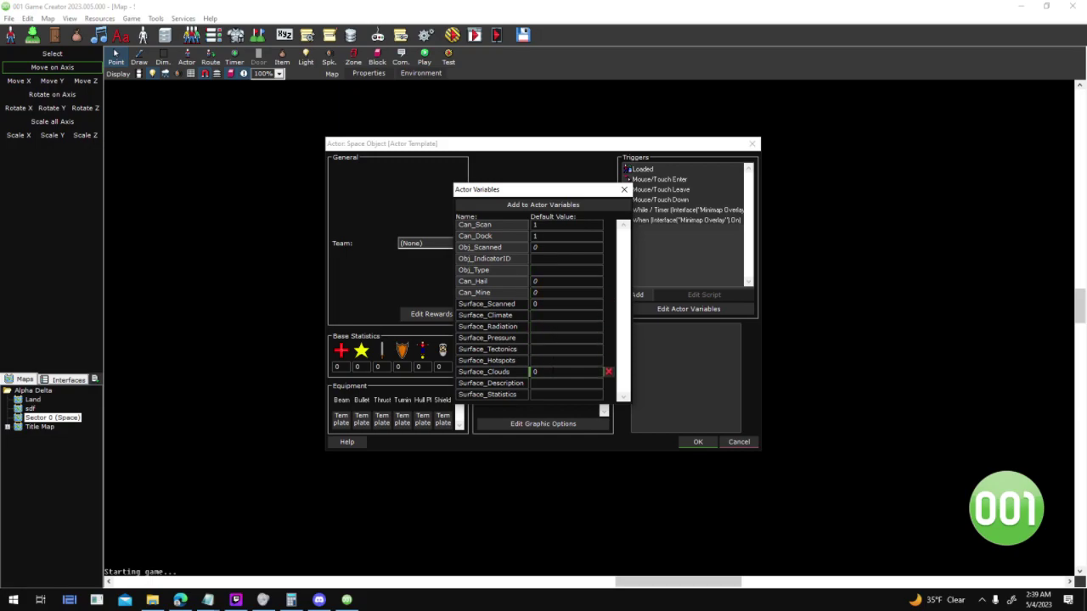
key("Down")
type("0;0;0")
key("Up")
key("Up")
key("Up")
key("Up")
key("Up")
key("Up")
key("Up")
key("Up")
key("Up")
key("Up")
key("Up")
key("Up")
key("Up")
key("Up")
key("Up")
key("Up")
left_click(564, 372)
left_click(570, 258)
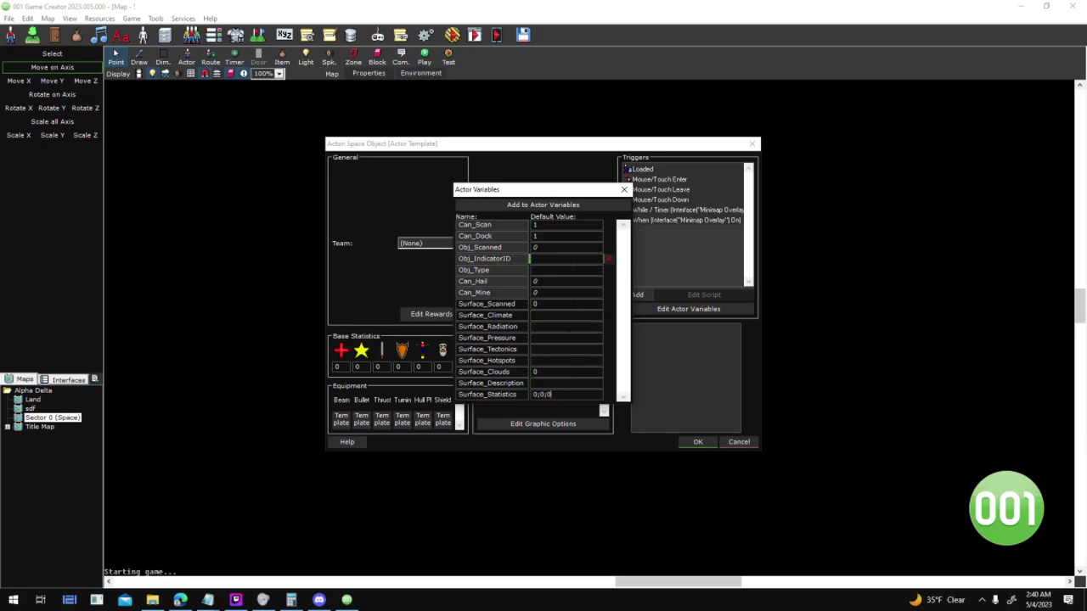
left_click(625, 191)
left_click(703, 442)
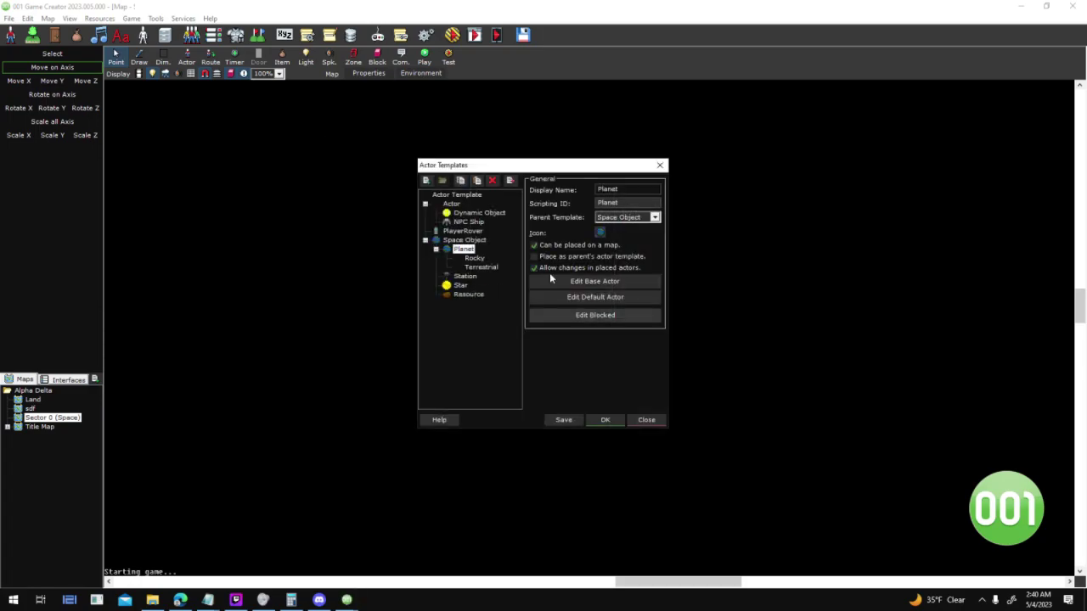
Set Obj_Type to Terrestrial in the Terrestrial template's base actor variables, and save the actor
left_click(480, 266)
left_click(605, 283)
left_click(679, 309)
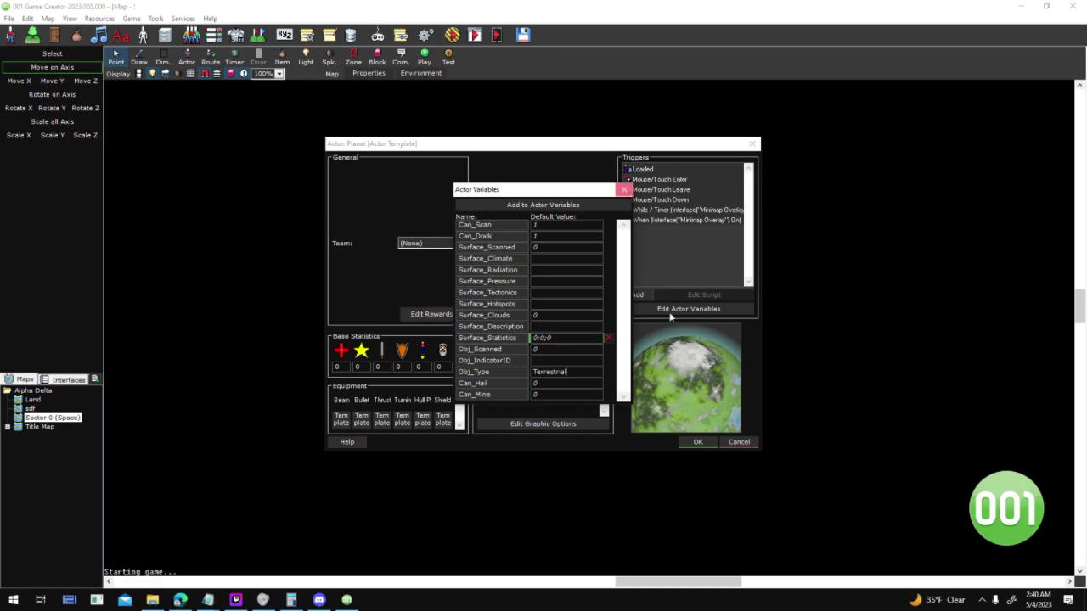
left_click(624, 190)
left_click(699, 440)
Check the variables of the Terrestrial template's default actor, accept it, and confirm the actor template changes
left_click(569, 300)
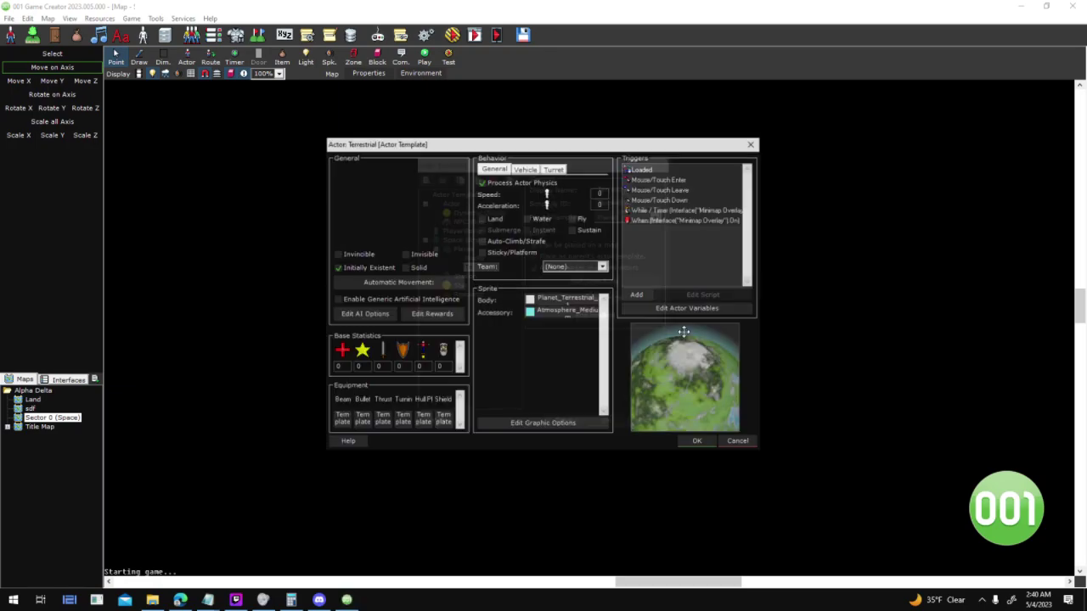
left_click(689, 309)
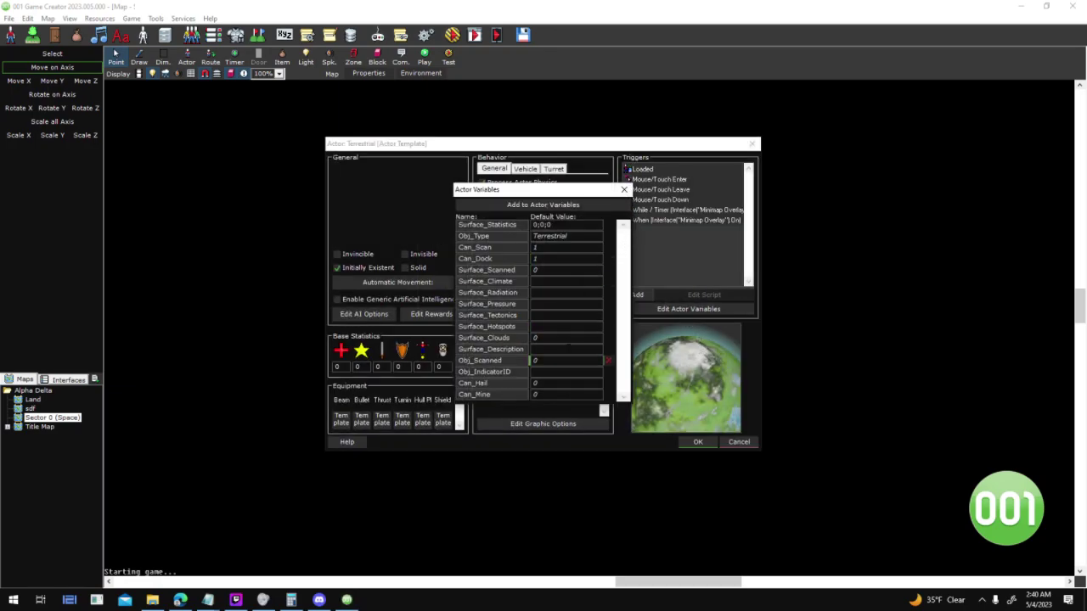
left_click(624, 190)
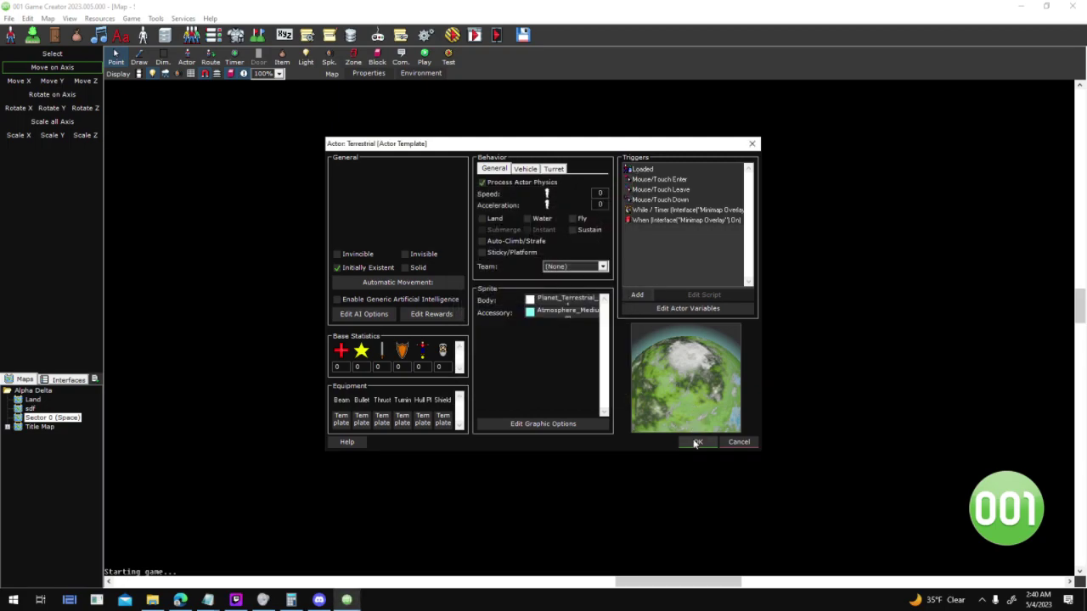
left_click(698, 441)
left_click(611, 422)
Place a Terrestrial planet at 6608, 4848 on the Sector 0 map and look over its behavior settings
left_click(187, 57)
left_click(528, 259)
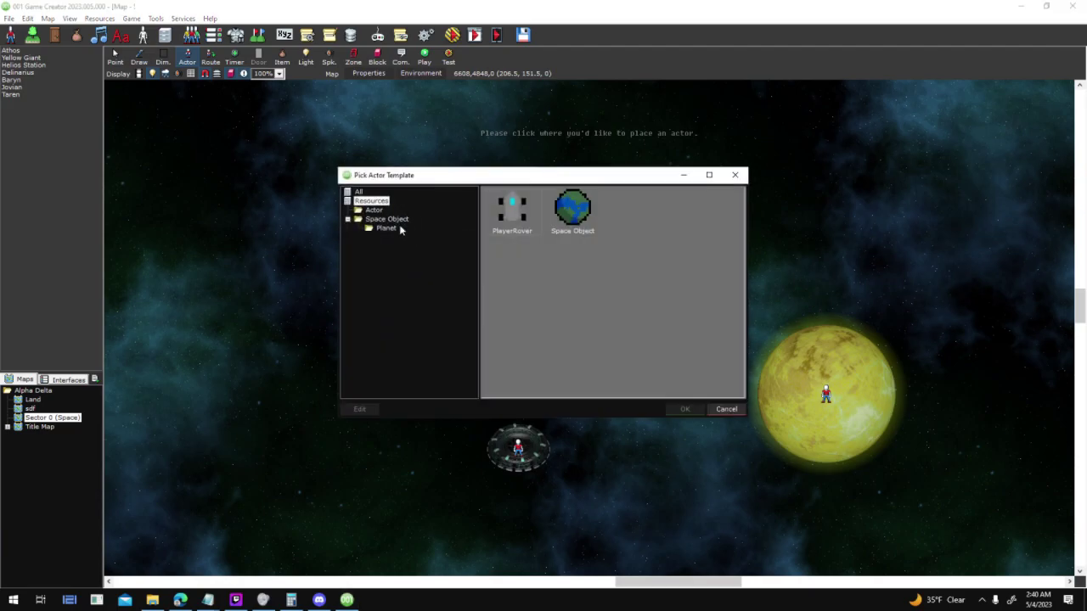
left_click(635, 212)
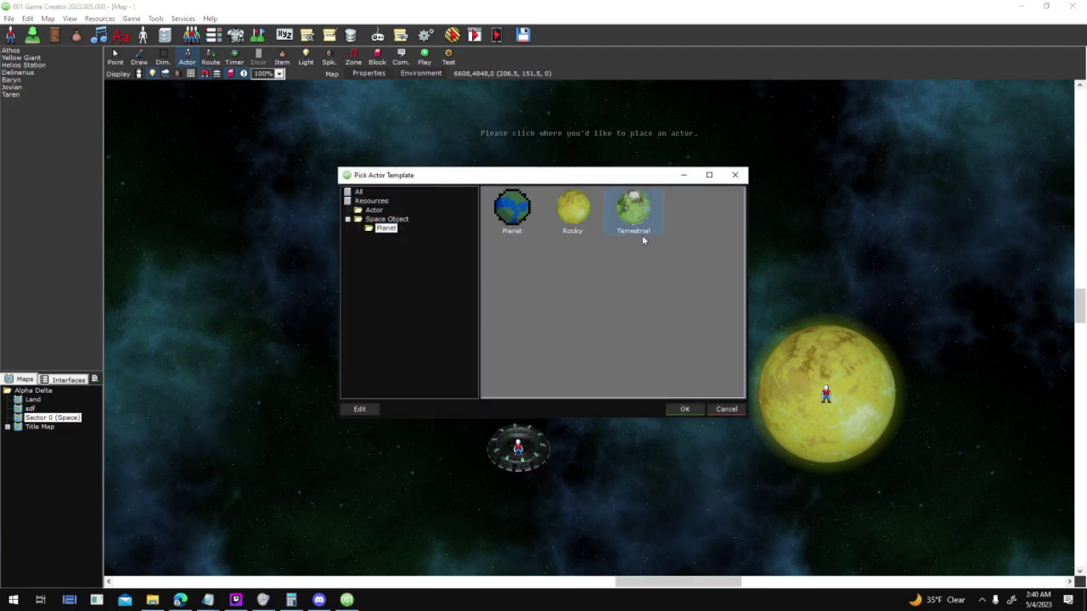
left_click(685, 410)
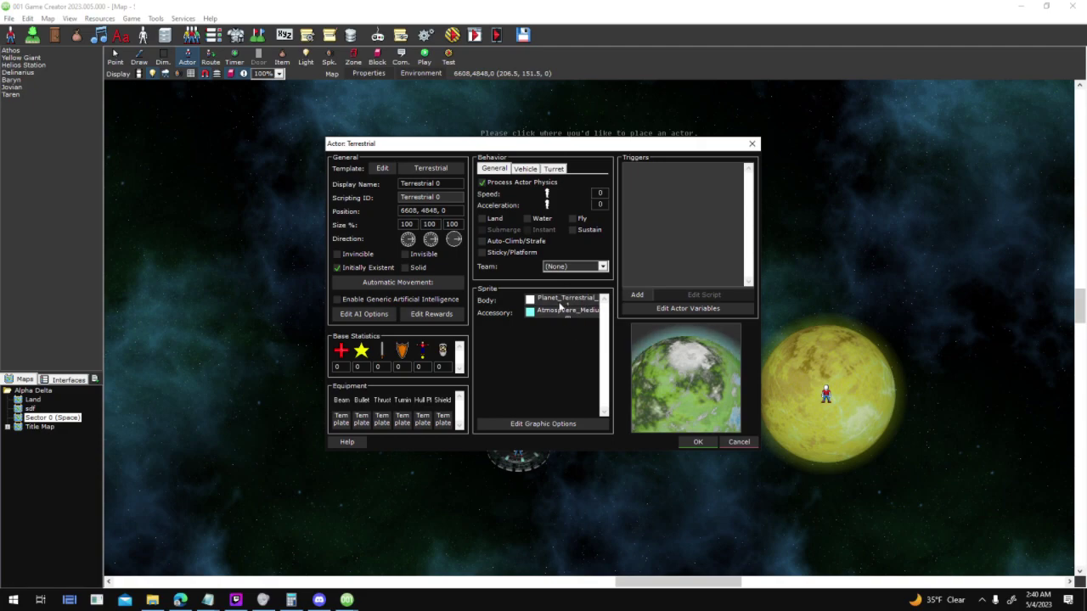
left_click(525, 169)
left_click(505, 172)
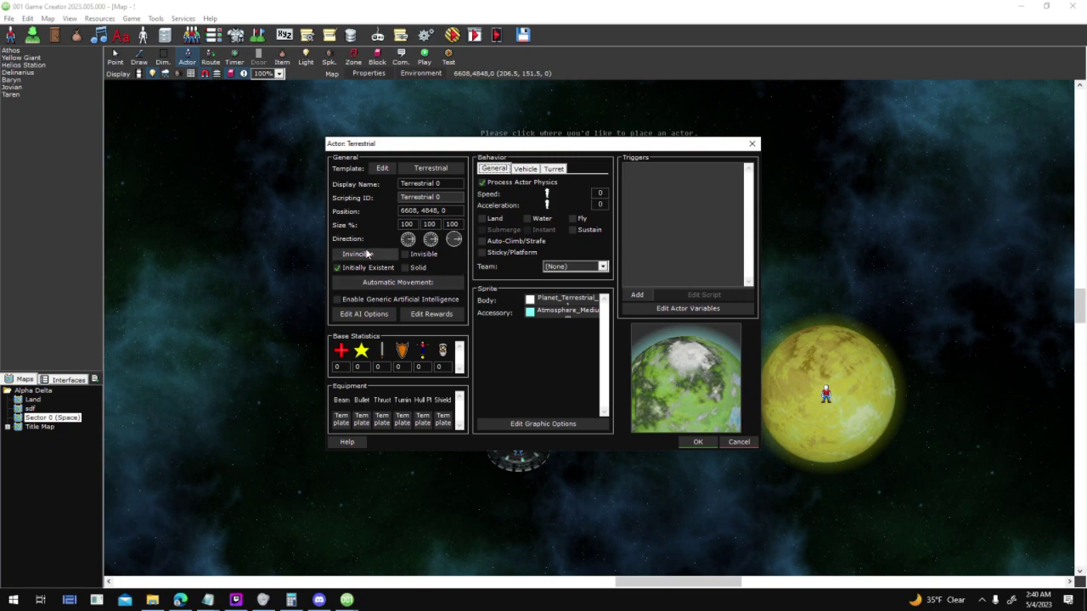
Set the planet's Surface_Climate to 1, Surface_Radiation to 2, Surface_Pressure and Surface_Tectonics to 1, and Surface_Hotspots to Flora_0-468366
left_click(676, 311)
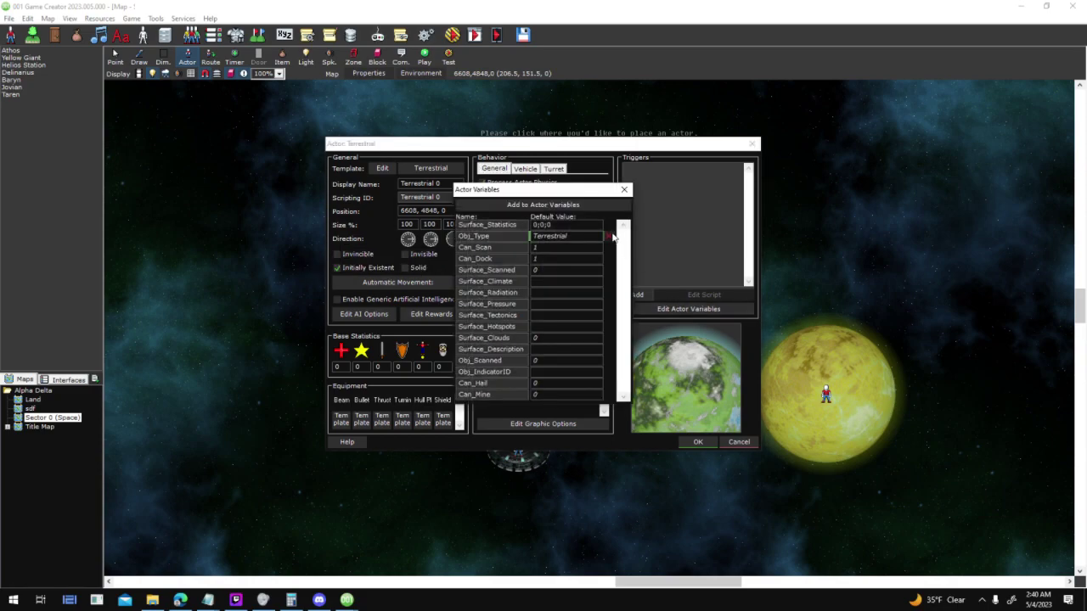
left_click(562, 258)
left_click(562, 281)
left_click(575, 292)
left_click(577, 304)
type("1")
left_click(573, 315)
type("1")
key("Up")
Set Surface_Clouds to 1, describe furry, white creatures and a larger, fluffy creature in Surface_Description, and save the planet
left_click(589, 338)
type("1A small group of furry, white creatures")
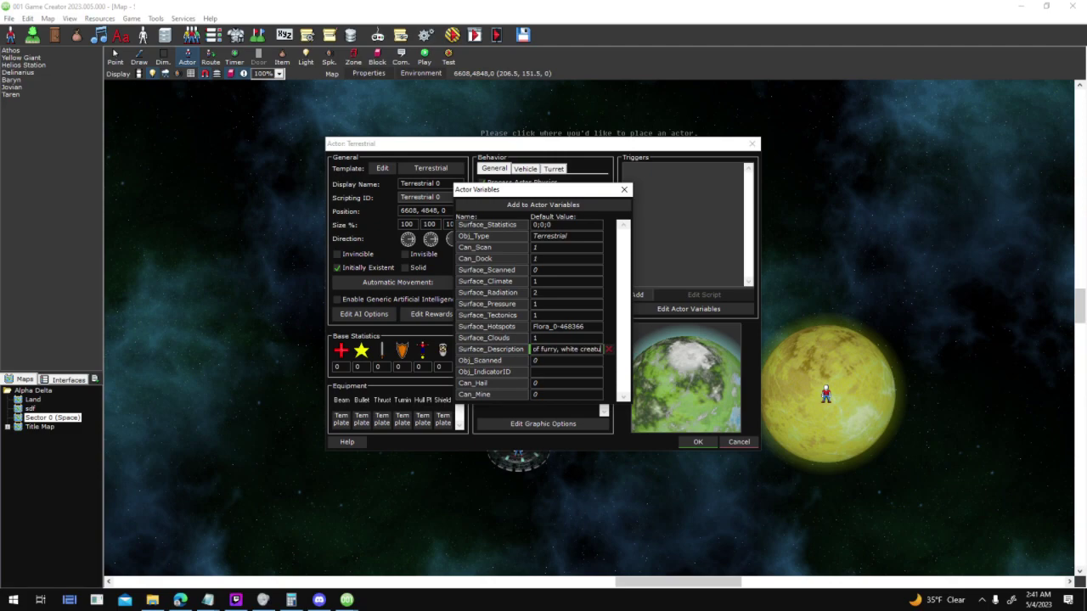
type(" is runn")
type("en larger,")
type(" fluffy creatu")
type("re.")
left_click(564, 371)
left_click(565, 349)
left_click(565, 258)
left_click(577, 224)
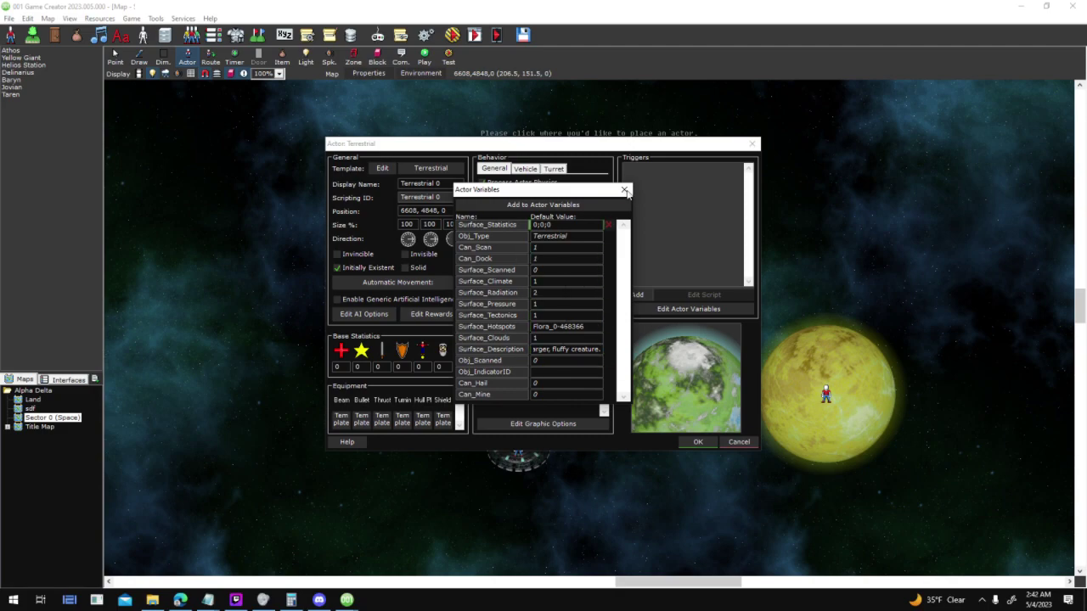
left_click(625, 190)
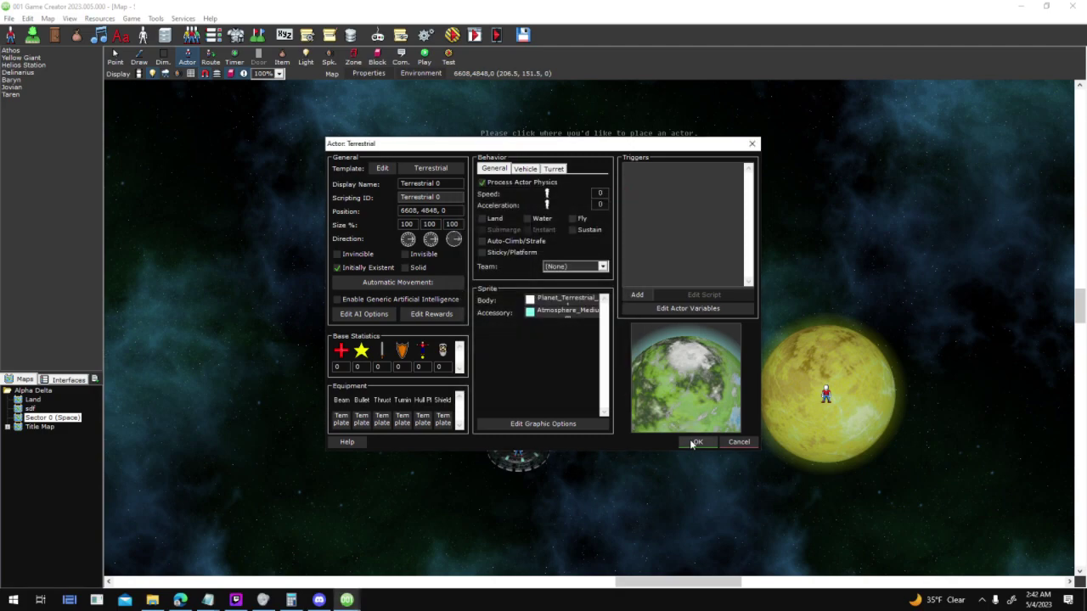
left_click(697, 441)
Run the game, start a new game, and test targeting and untargeting the newly placed Terrestrial planet
left_click(458, 36)
key("Return")
key("Return")
left_click(459, 39)
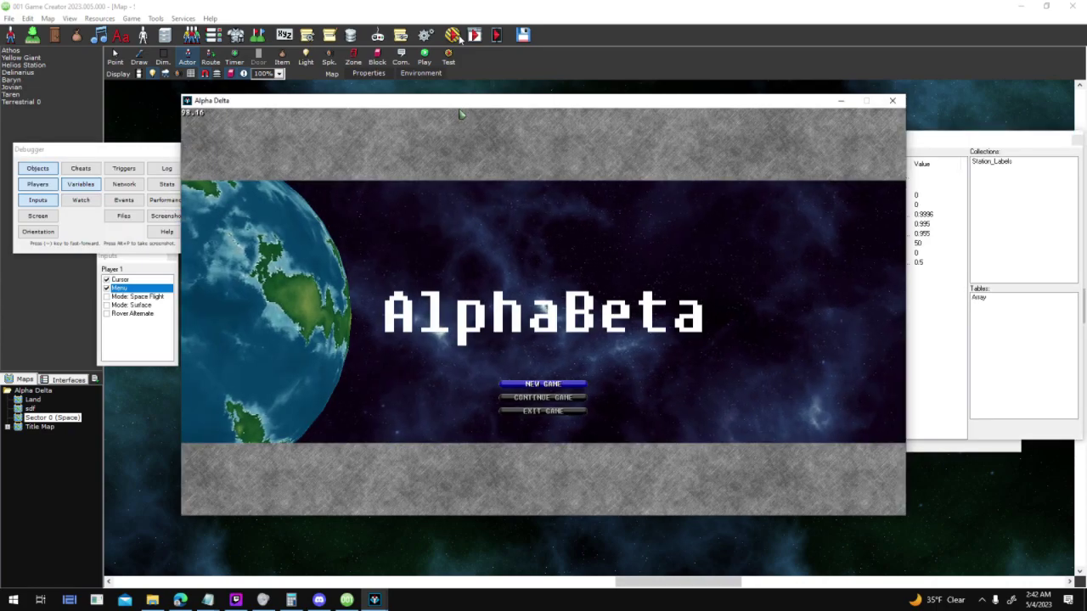
key("Return")
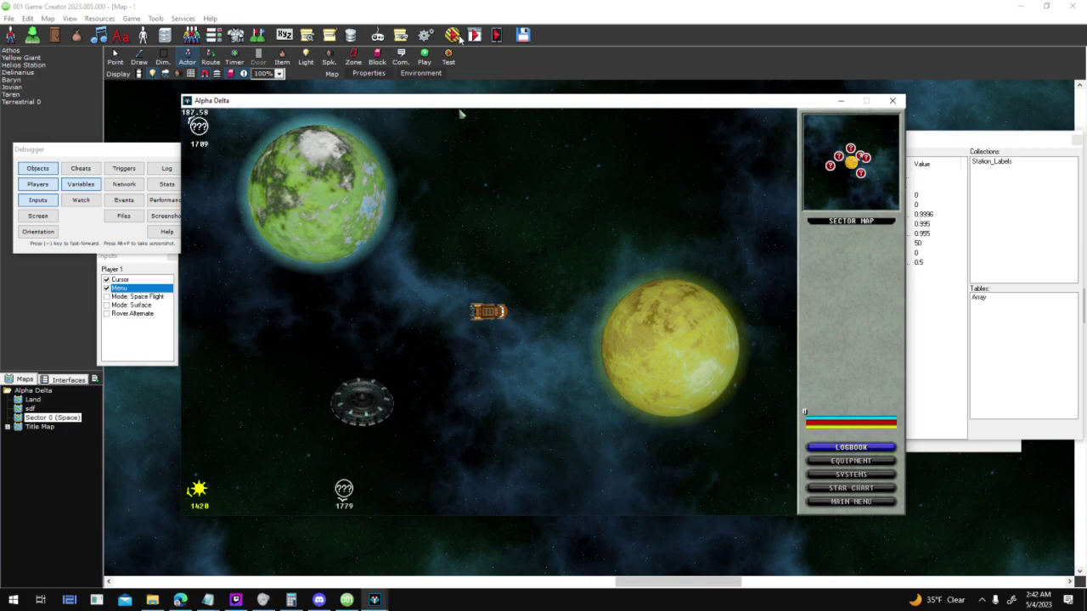
left_click(374, 204)
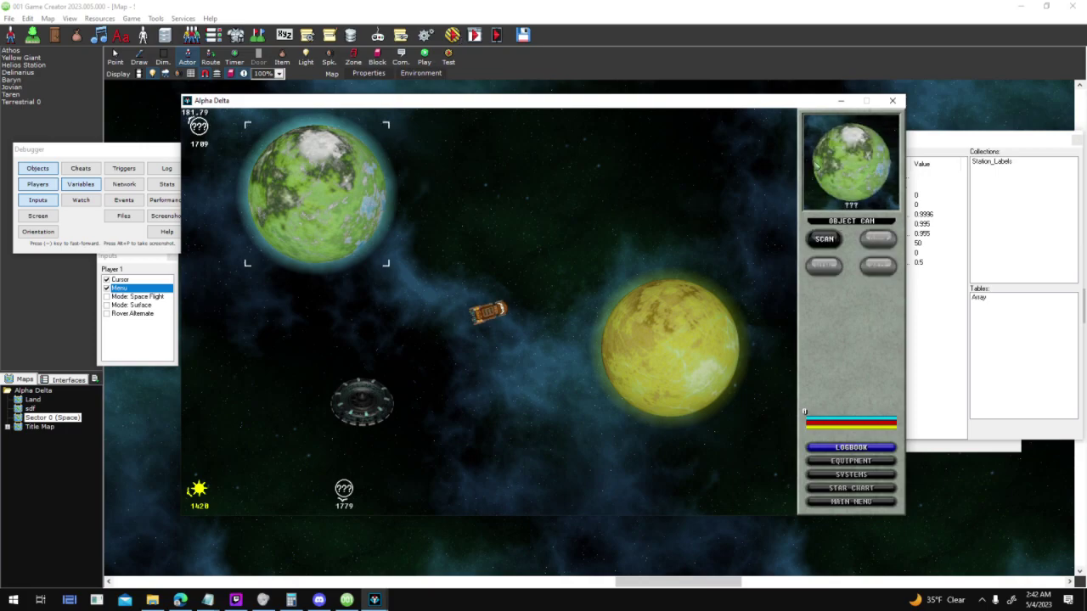
left_click(571, 189)
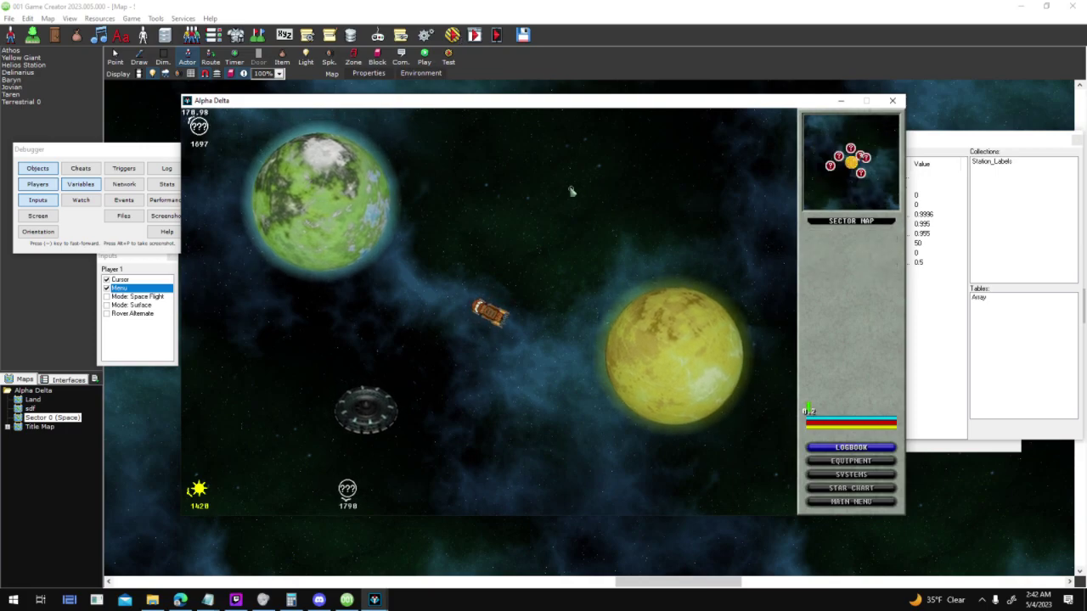
Fly to the Terrestrial planet, target and scan it, and dock to open its orbit screen
left_click(422, 223)
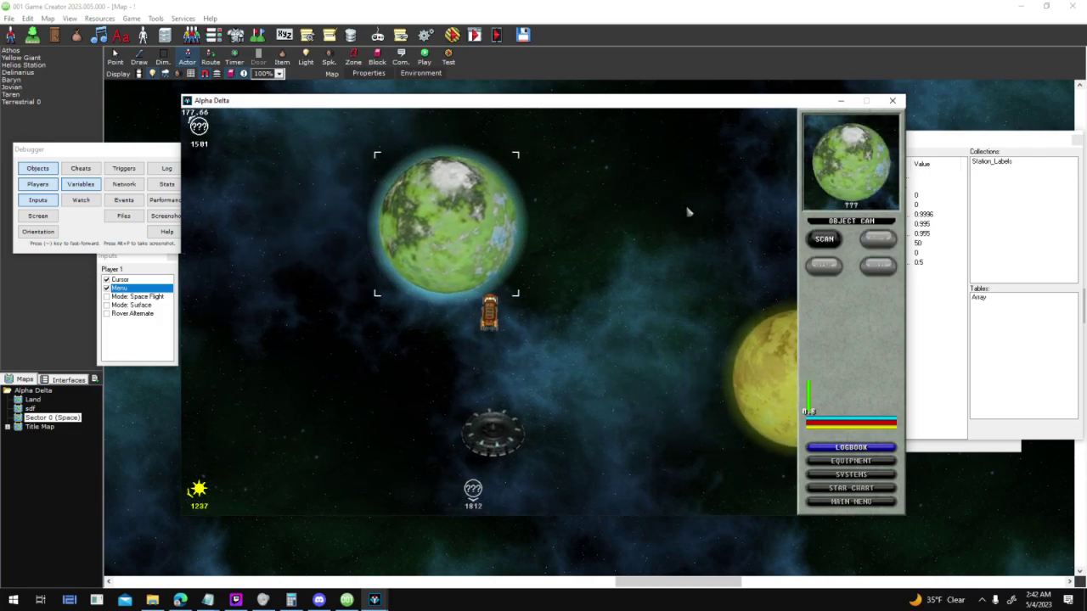
left_click(839, 243)
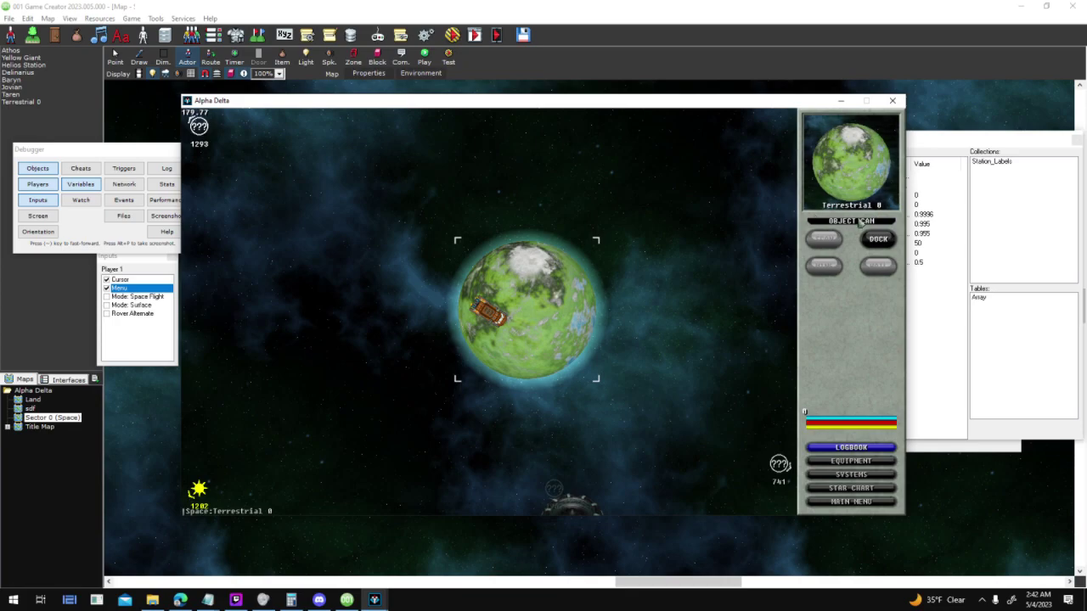
left_click(867, 240)
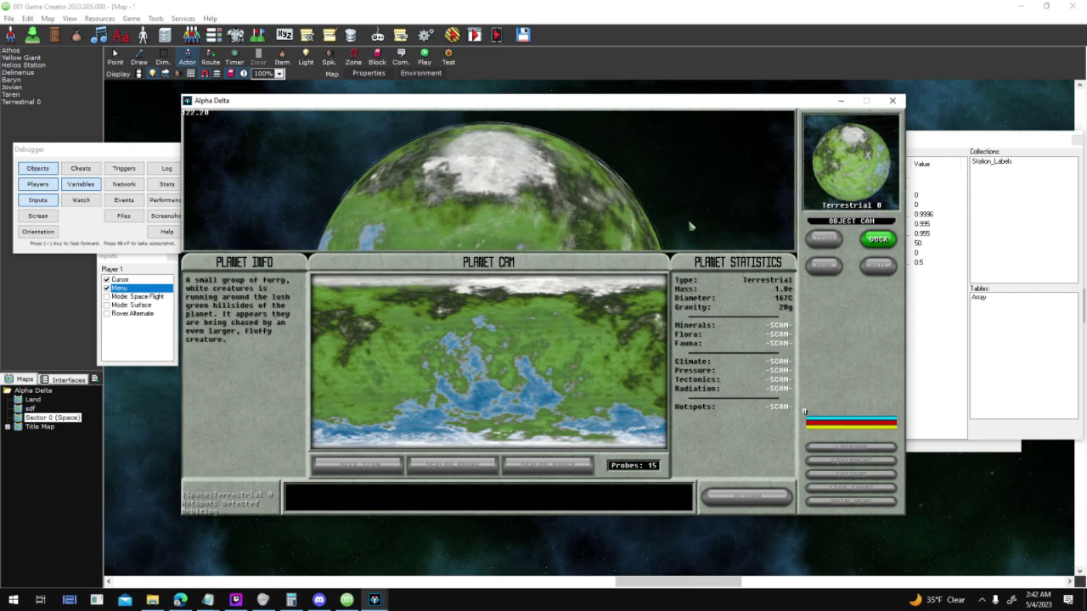
Deep scan the Terrestrial planet, test selecting and deselecting its flora hotspot, and return to space
left_click(385, 464)
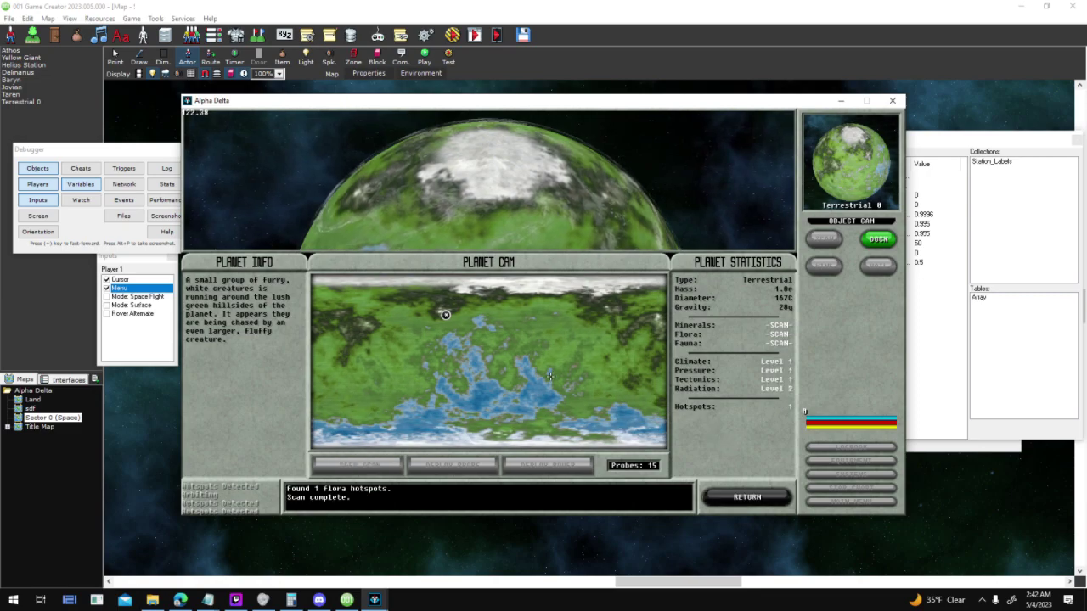
left_click(446, 315)
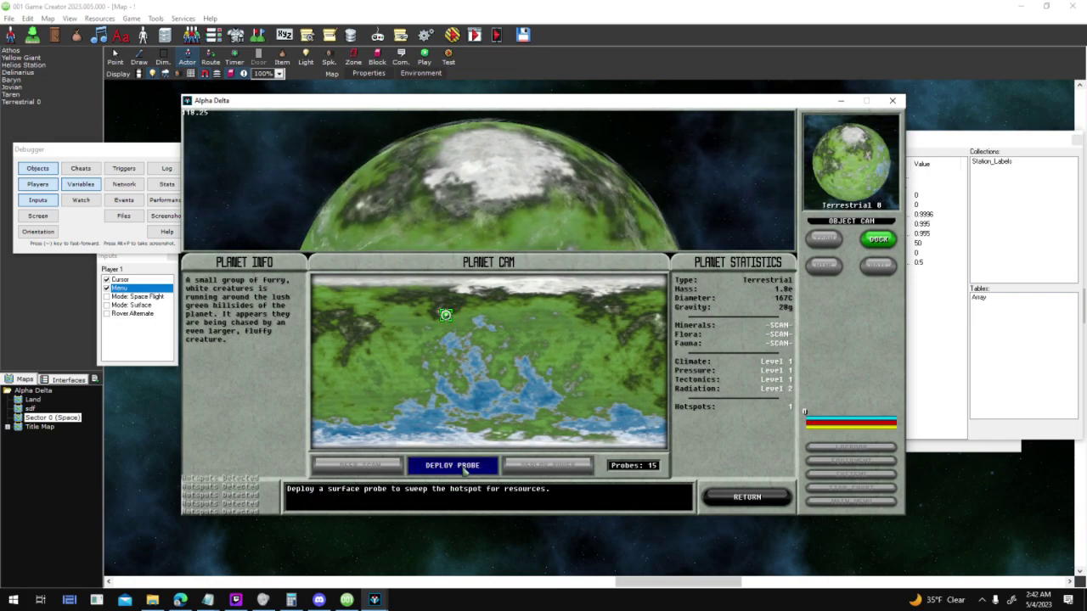
left_click(518, 397)
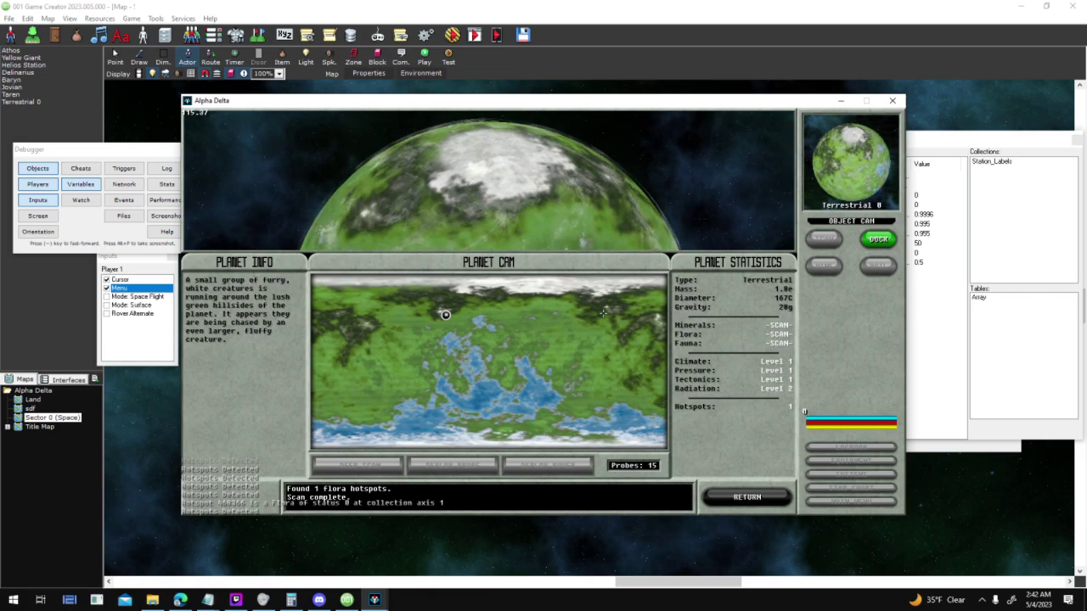
left_click(737, 495)
left_click(606, 307)
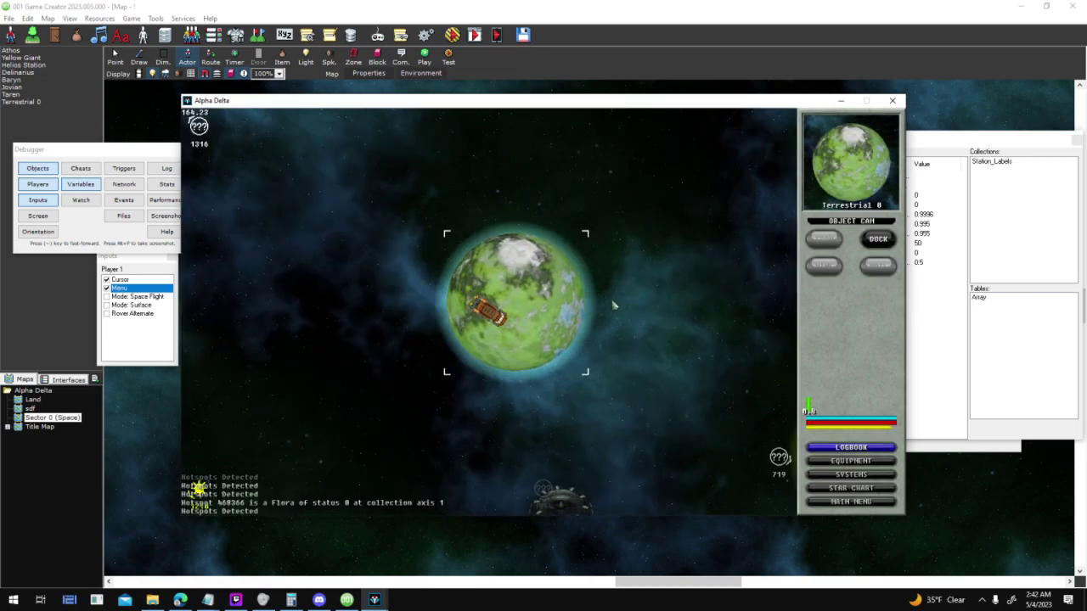
Fly to the yellow planet Athos, target and scan it, and dock to open its orbit screen
left_click(759, 405)
left_click(608, 354)
left_click(759, 379)
left_click(773, 206)
left_click(741, 351)
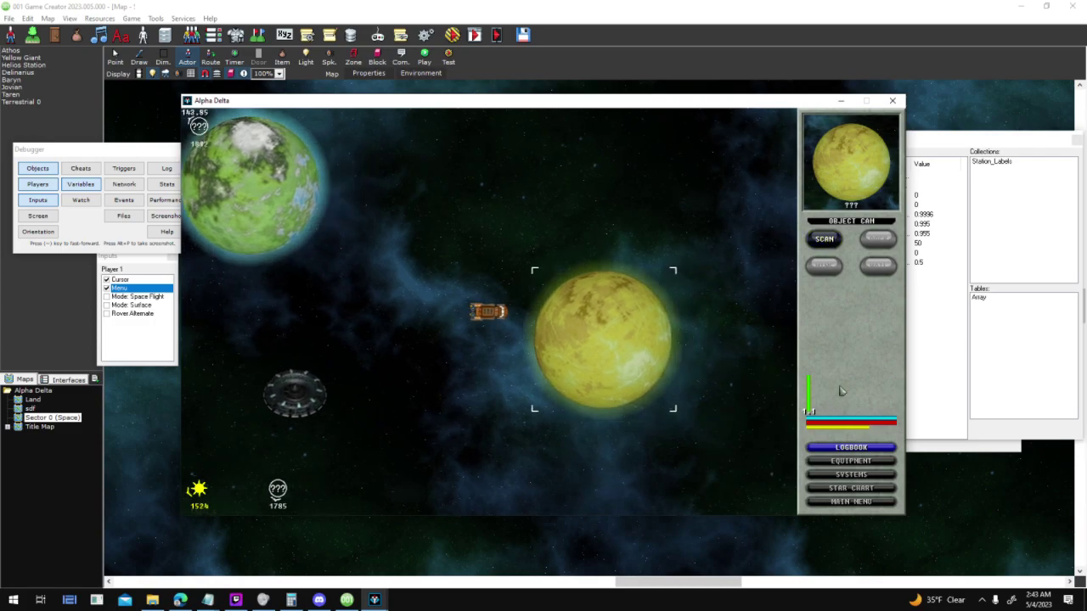
left_click(825, 239)
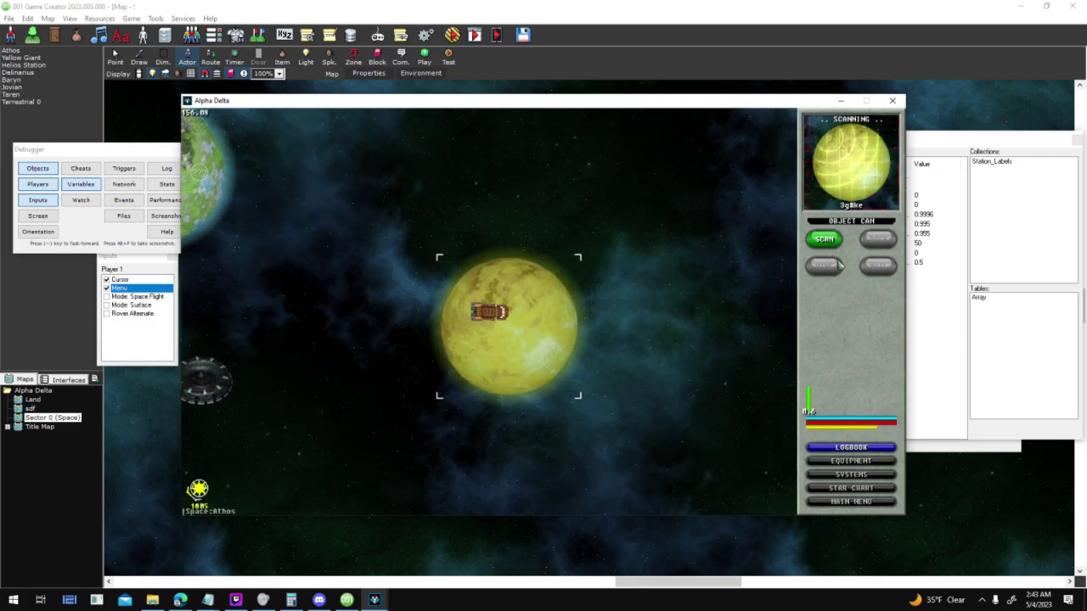
left_click(878, 241)
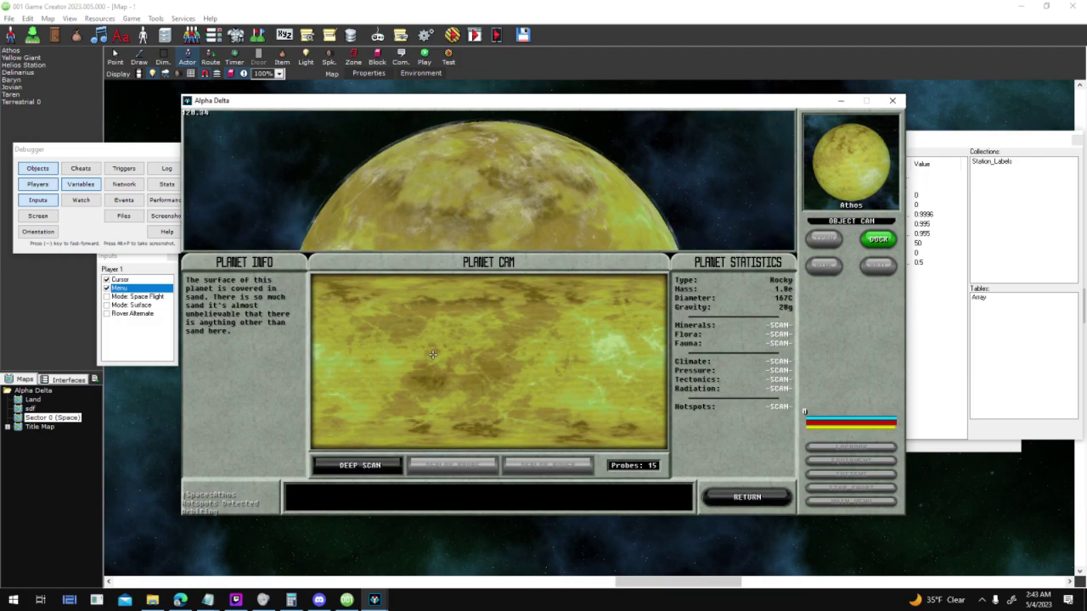
Deep scan Athos, test selecting its anomaly and fauna hotspots, return to space, and end the test run
left_click(388, 467)
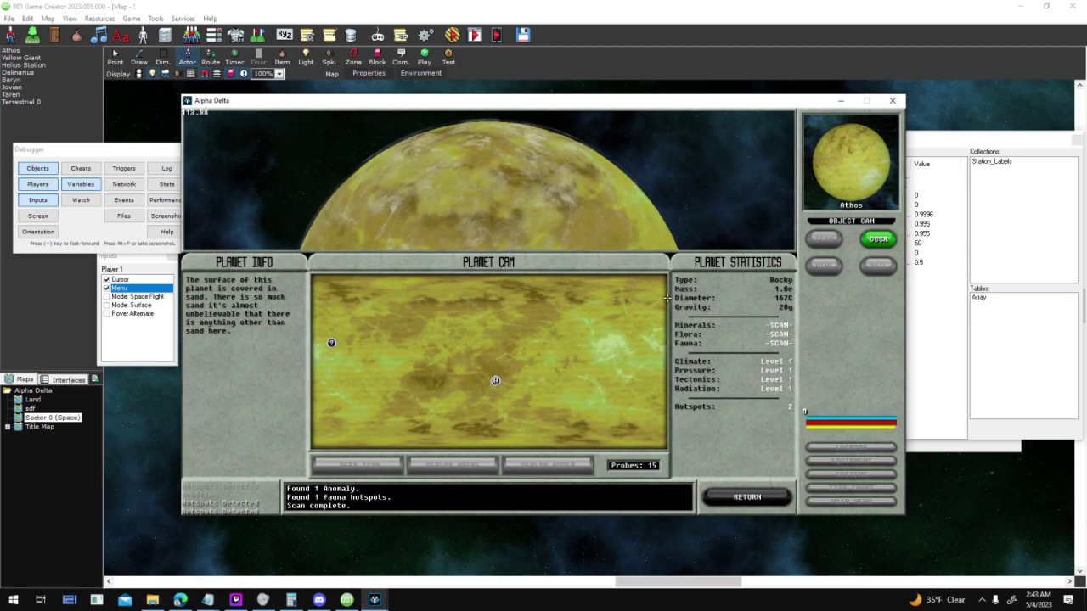
left_click(495, 380)
left_click(331, 342)
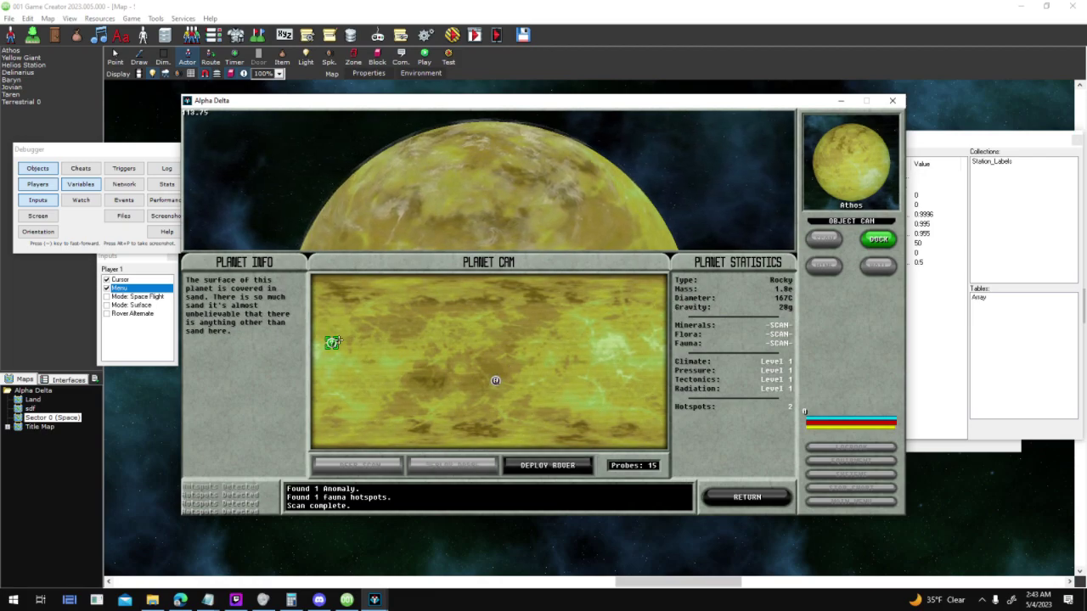
left_click(496, 380)
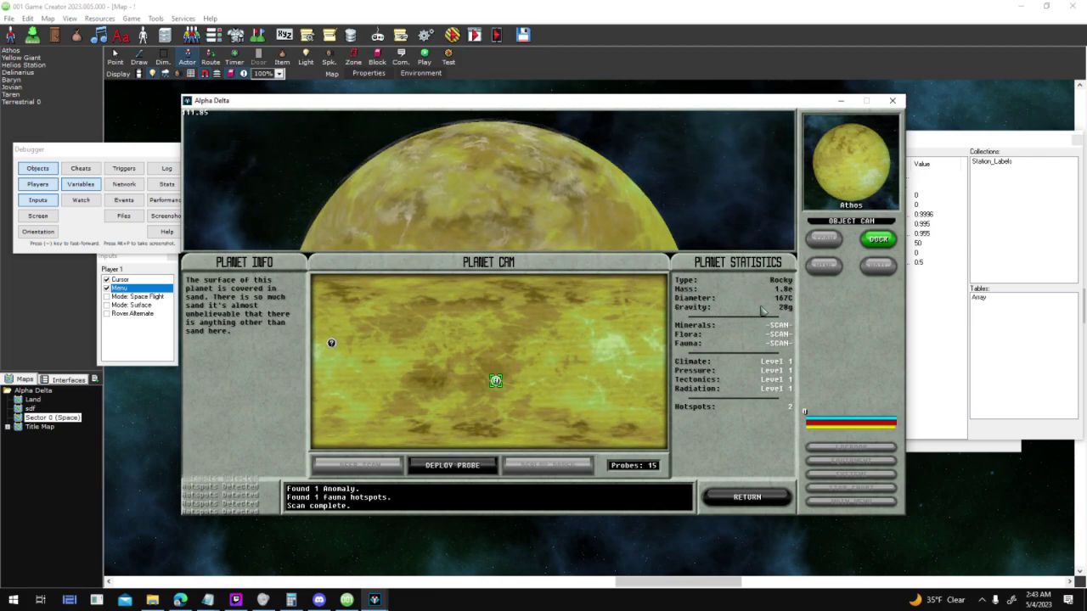
left_click(763, 497)
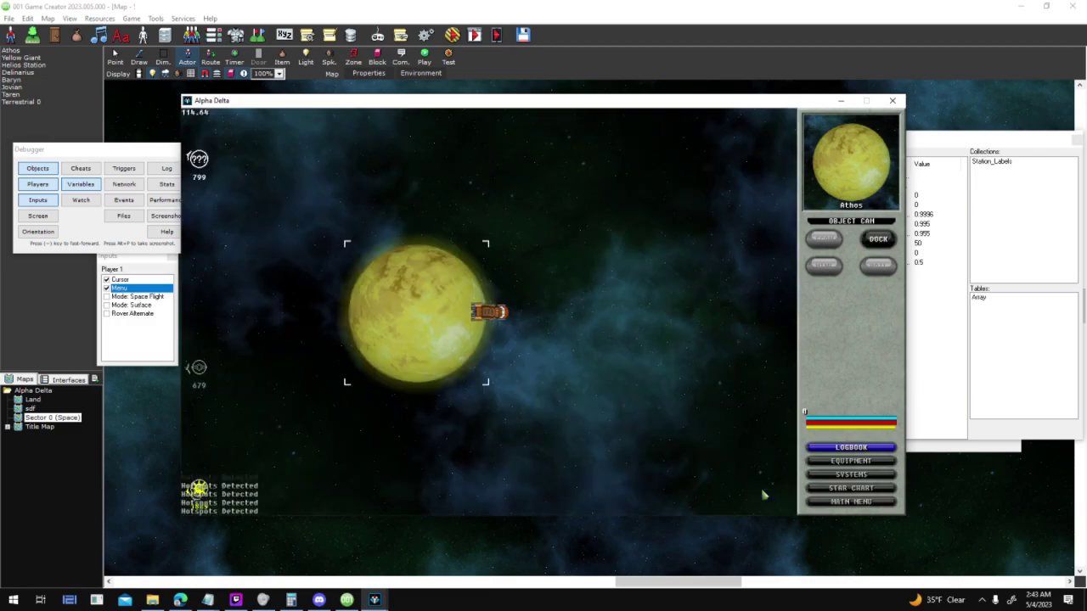
left_click(892, 101)
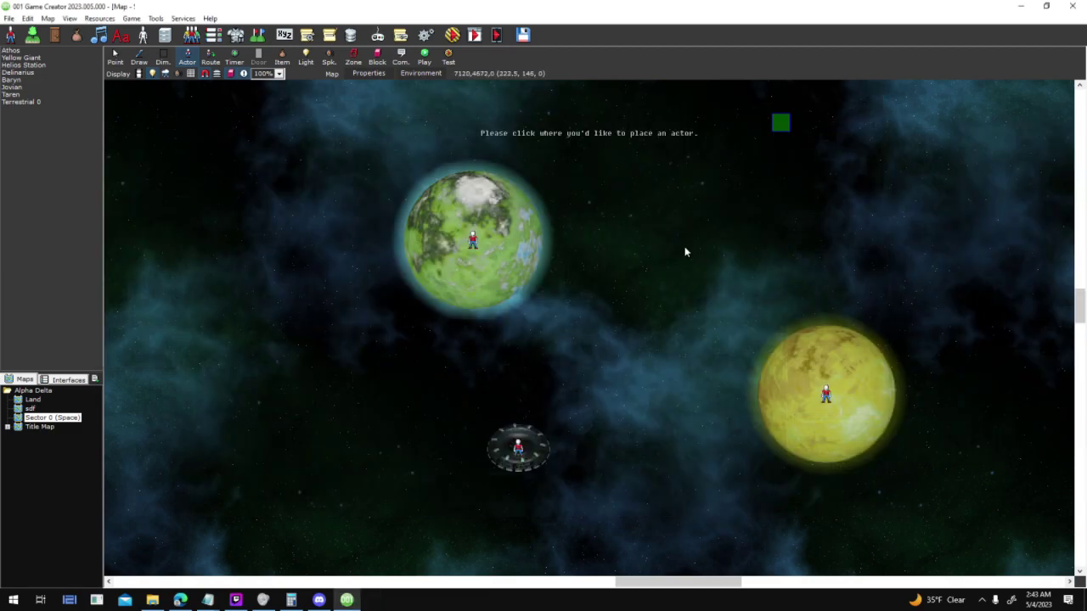
Move the Terrestrial planet on the Sector 0 map so it sits directly above the space station, and save the map while closing it
left_click(116, 57)
left_click_drag(471, 239, 530, 237)
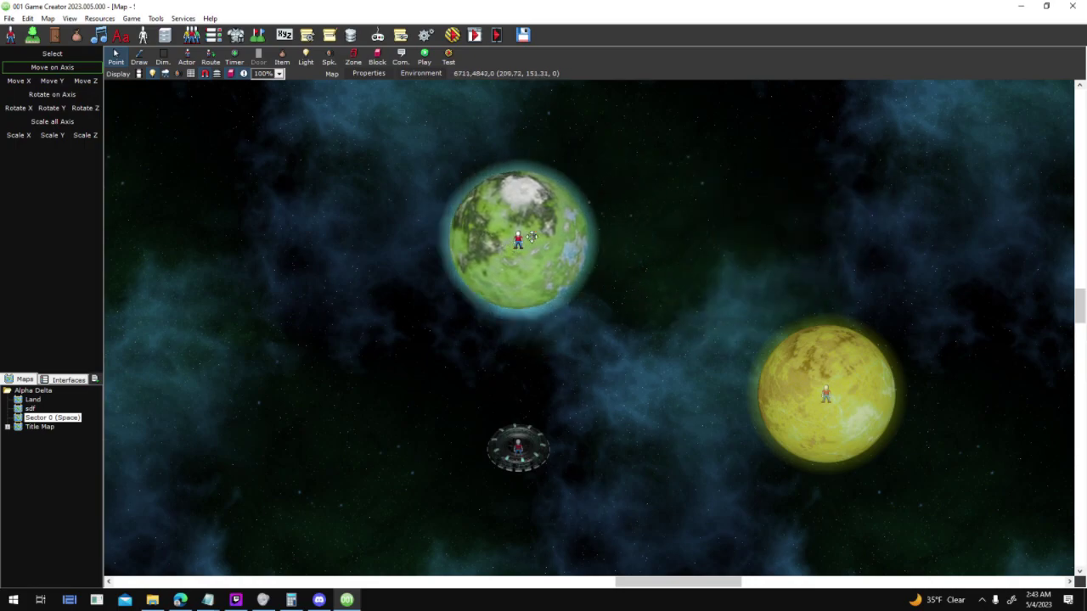
left_click(61, 382)
left_click(522, 339)
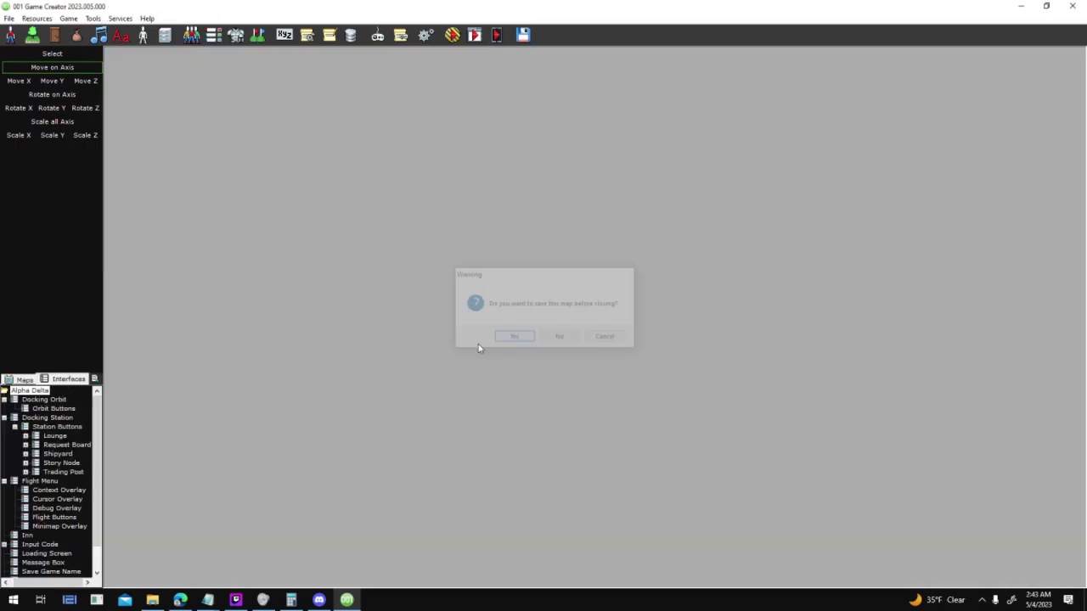
Open the Docking Orbit interface and look over the planet statistics' mass, diameter and gravity display fields
left_click(62, 401)
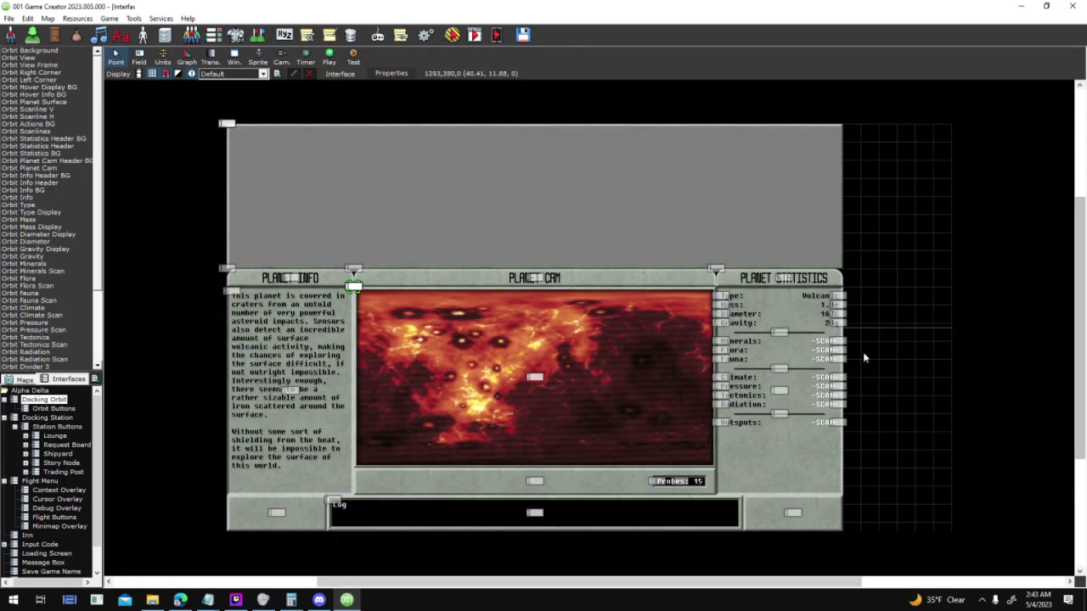
middle_click_drag(847, 302, 621, 309)
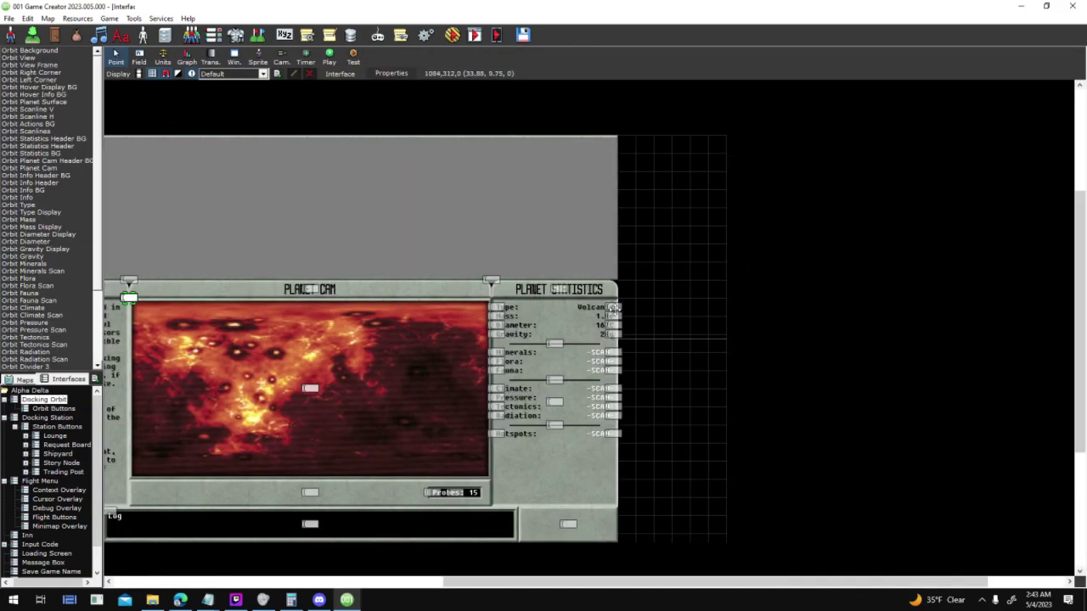
double_click(612, 318)
left_click_drag(636, 146, 891, 144)
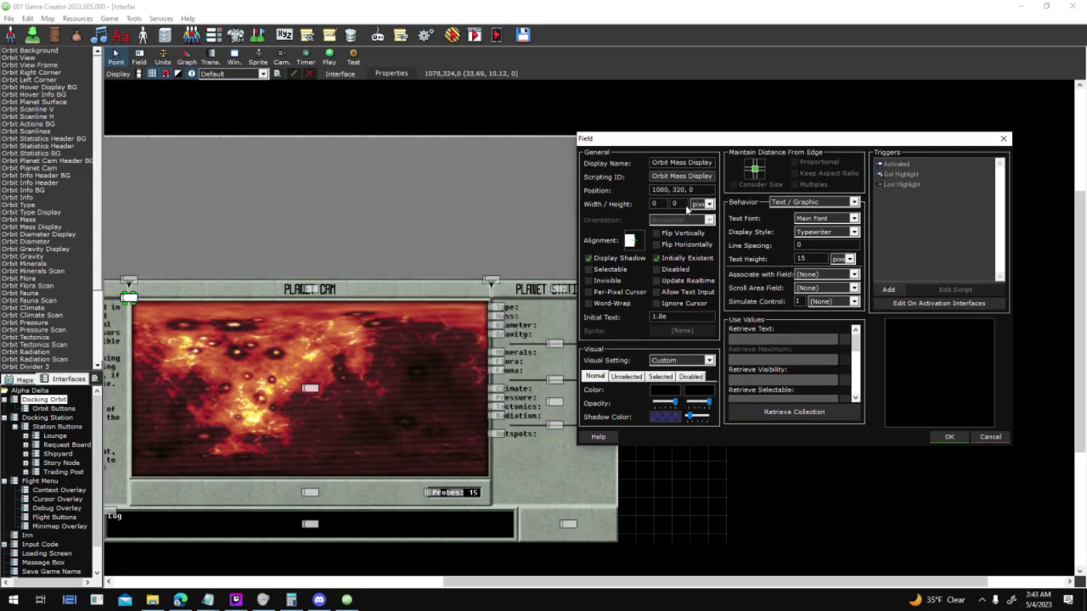
left_click(950, 436)
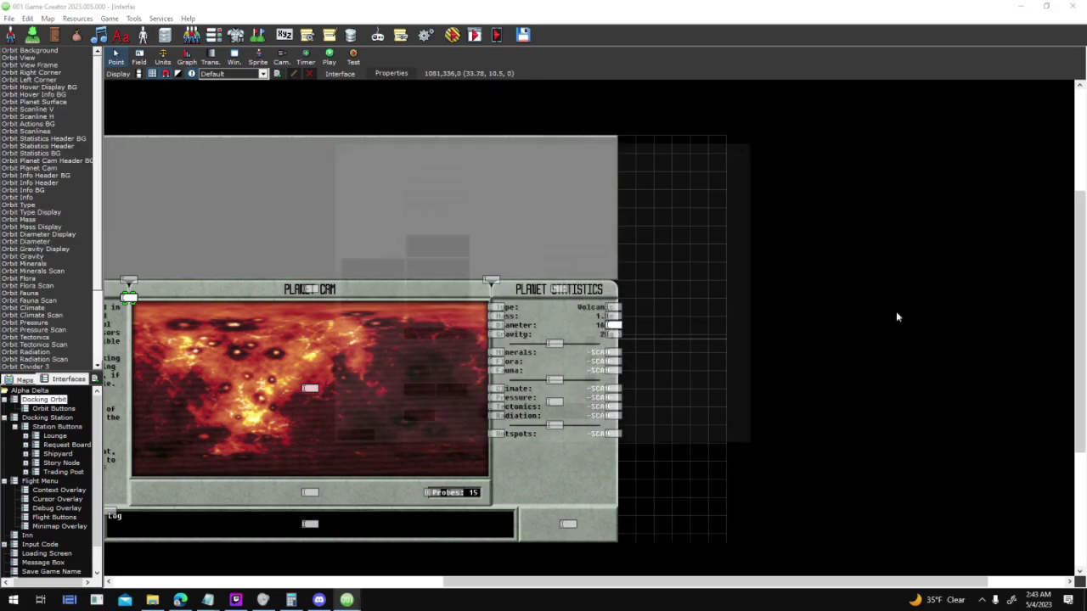
left_click(696, 440)
double_click(613, 333)
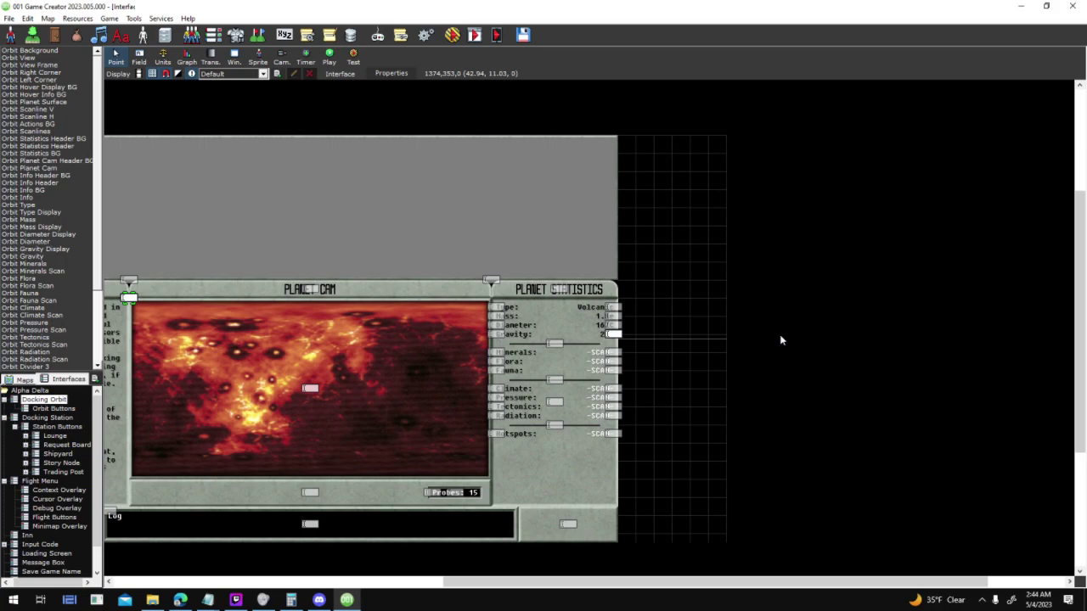
Check the Orbit Mass Display field and remove the C unit from the Orbit Diameter Display field's initial text
double_click(604, 315)
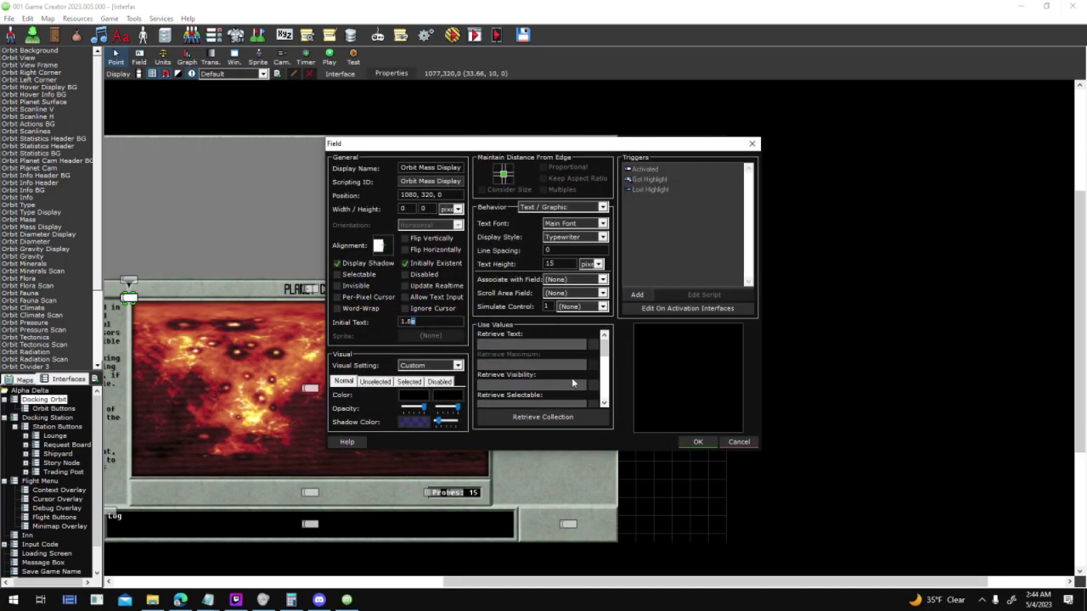
left_click(698, 441)
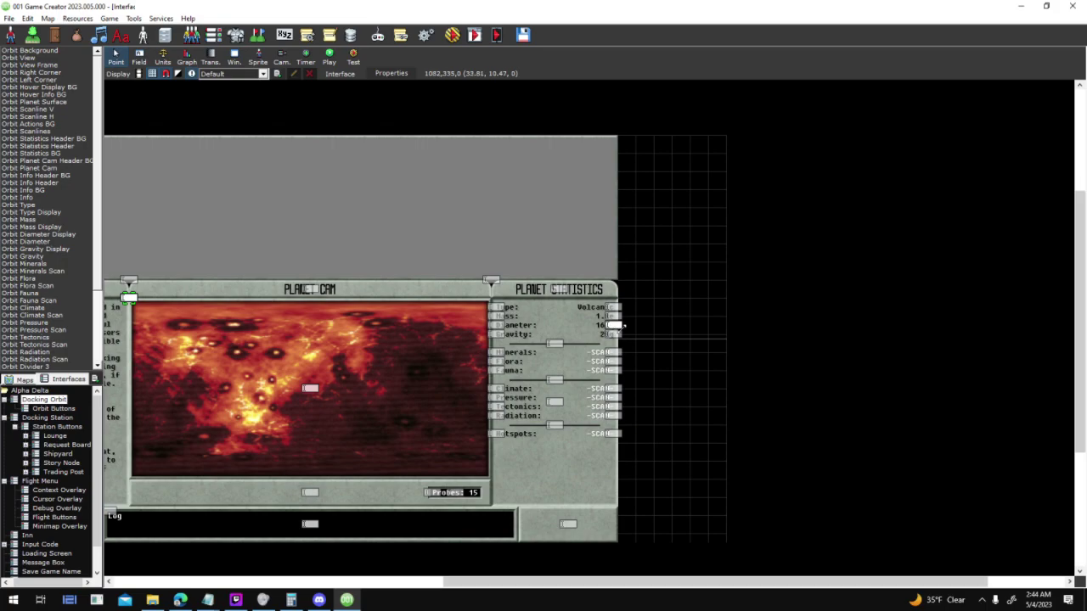
double_click(610, 325)
left_click_drag(420, 322, 413, 322)
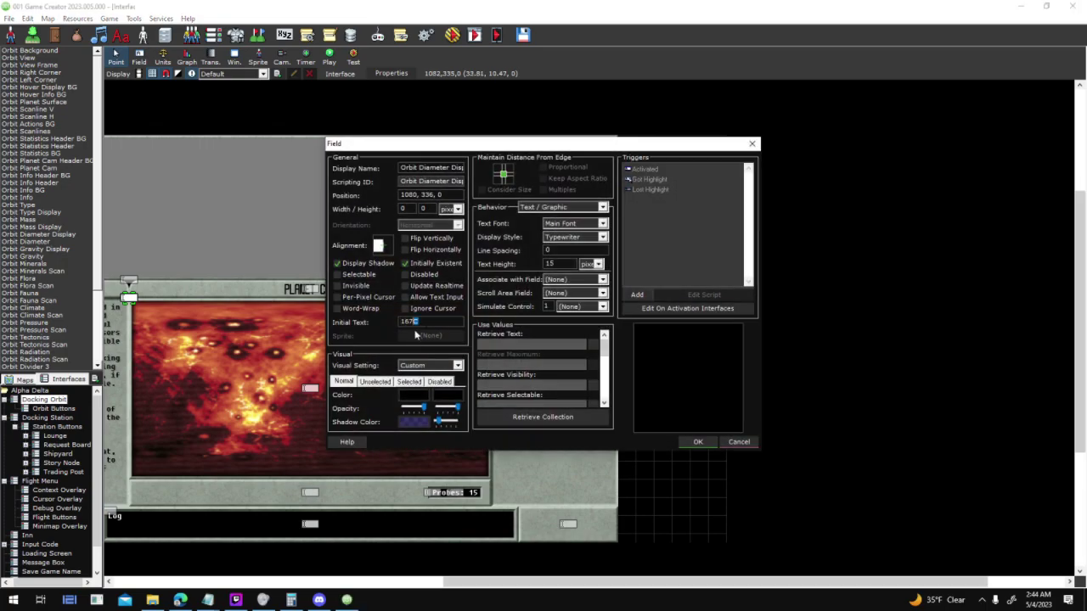
key("BackSpace")
left_click(698, 442)
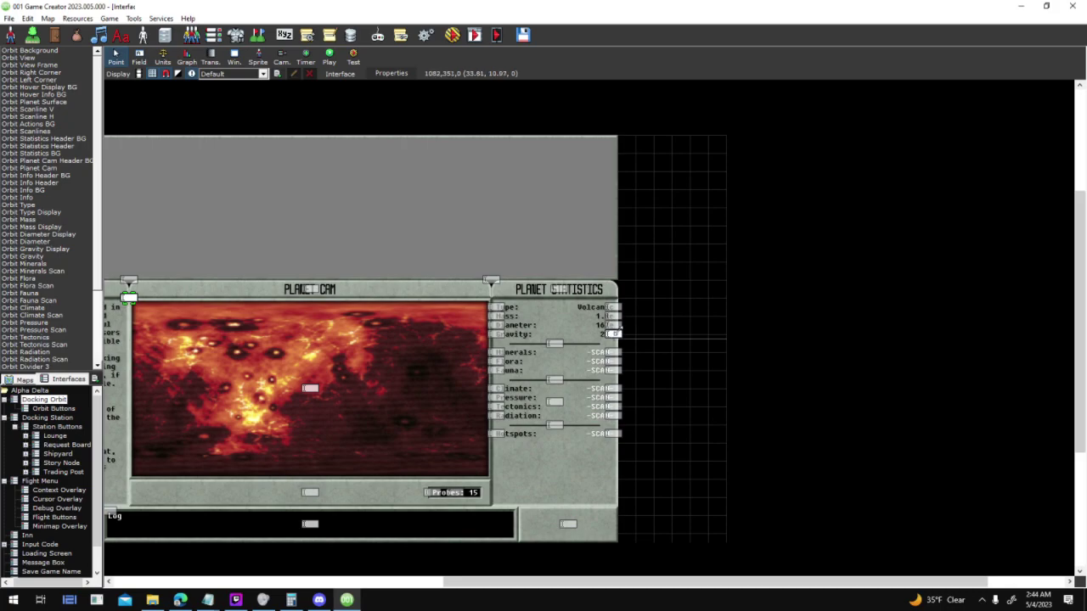
Check the initial text of the Orbit Gravity Display field and close its properties
double_click(613, 332)
double_click(452, 322)
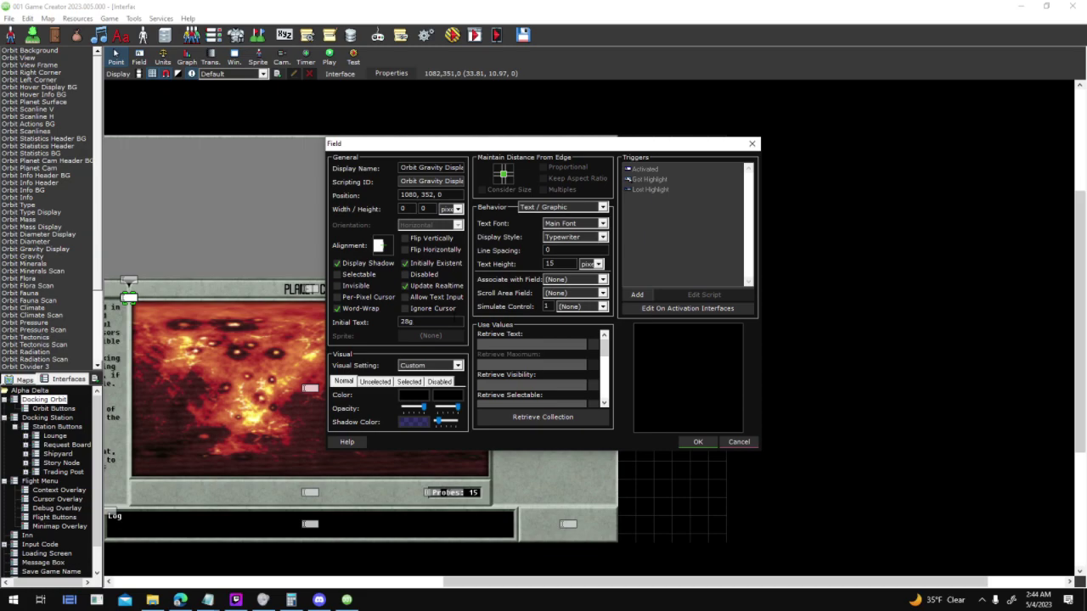
left_click_drag(425, 322, 356, 330)
left_click(697, 442)
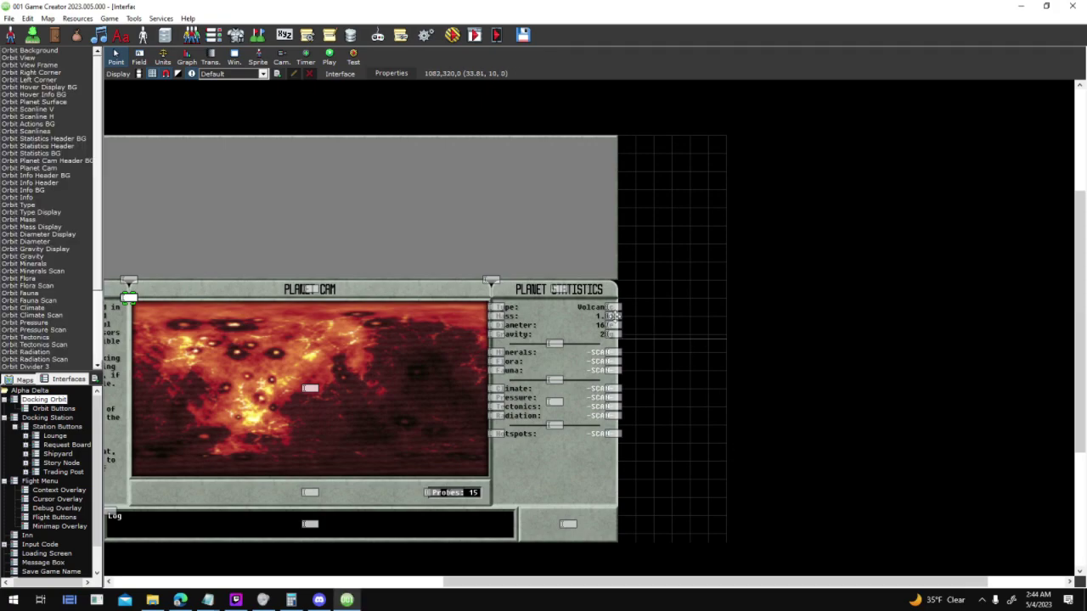
Open the Orbit Mass Display field's properties and choose nth Element in Collection as its Retrieve Text value
double_click(659, 321)
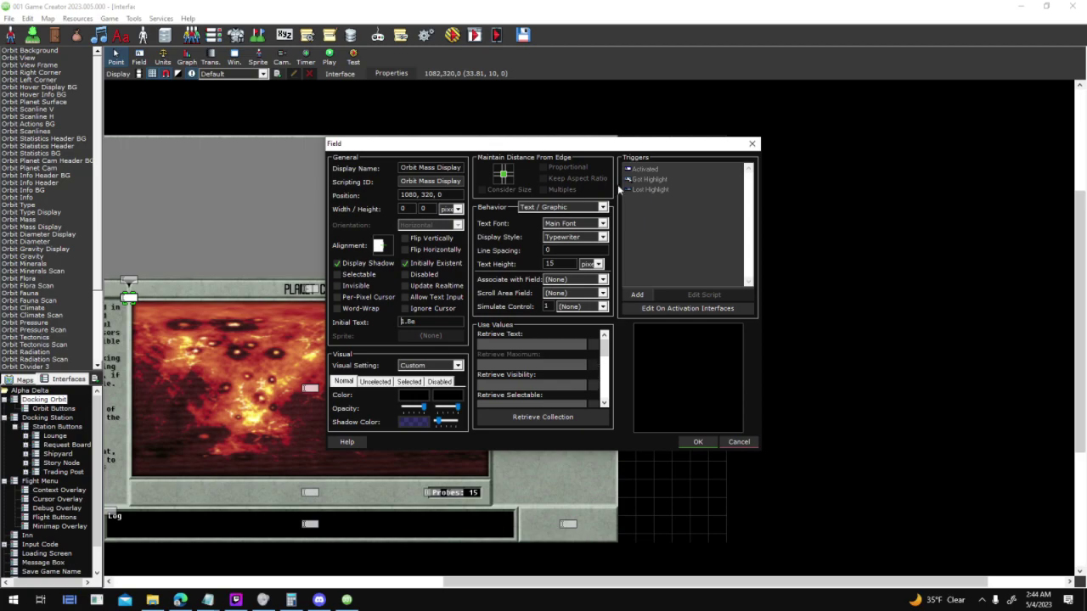
left_click_drag(705, 139, 1002, 60)
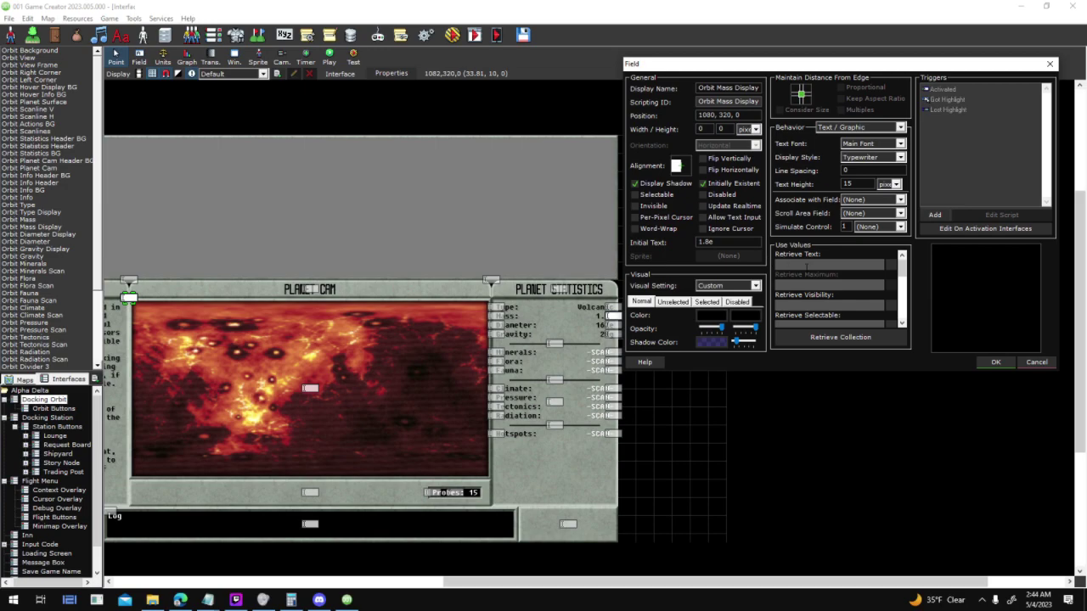
left_click(889, 266)
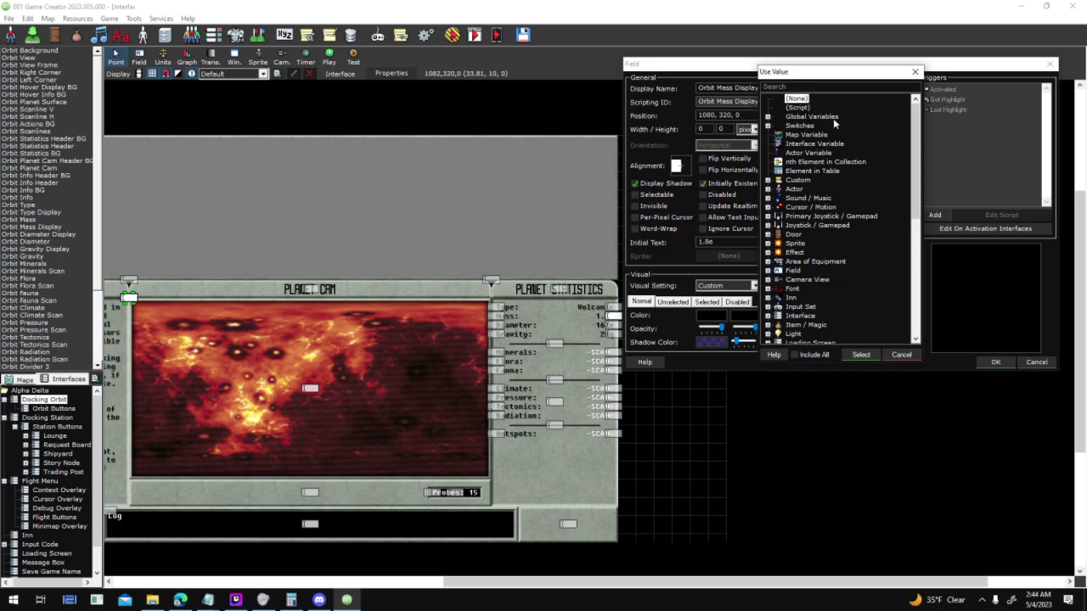
left_click_drag(854, 74, 671, 197)
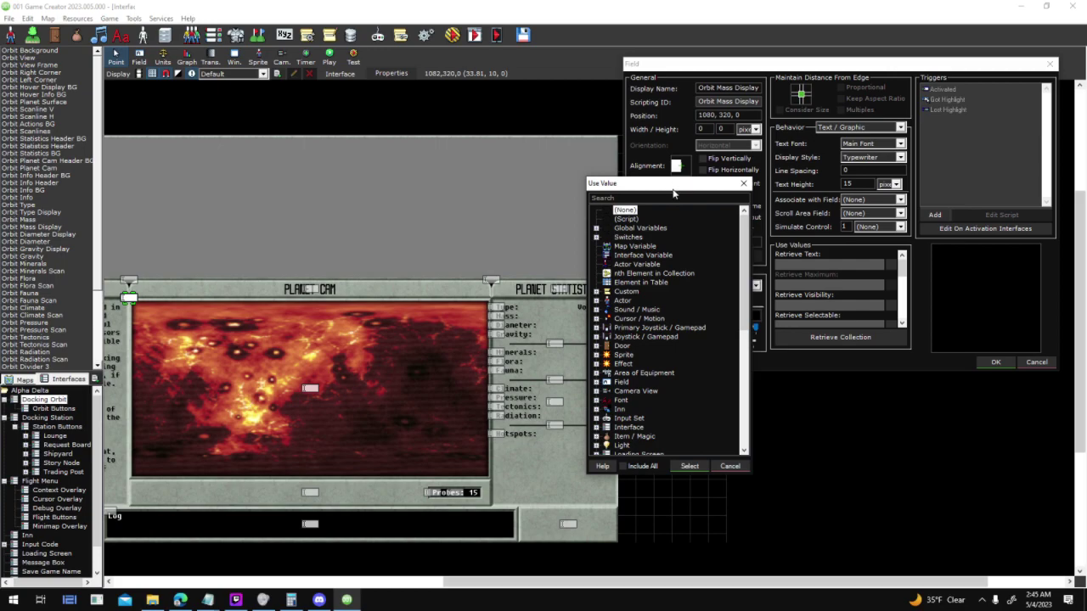
left_click(639, 265)
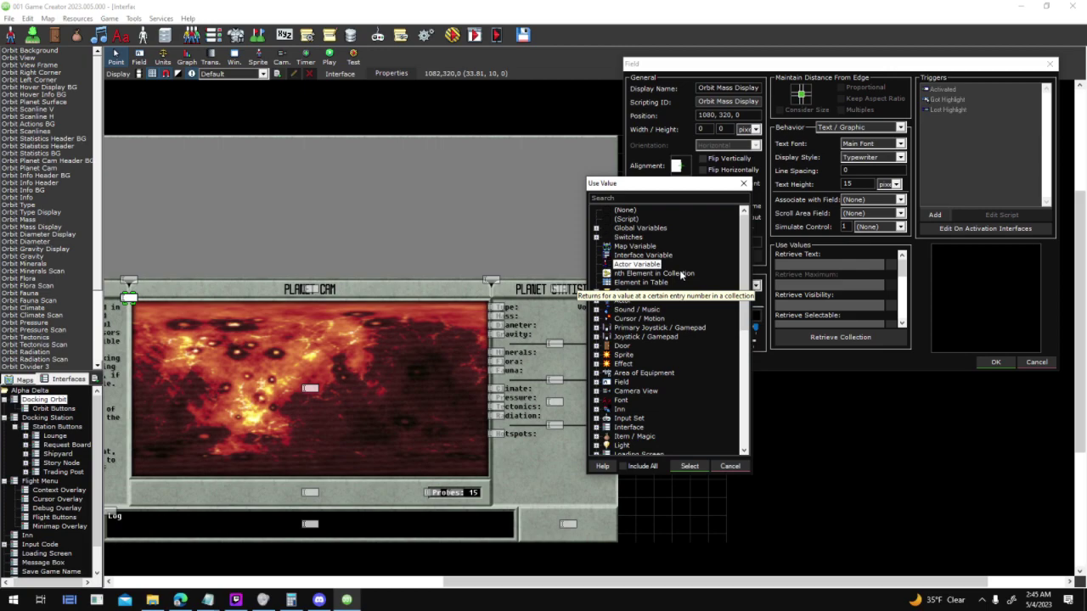
left_click(681, 274)
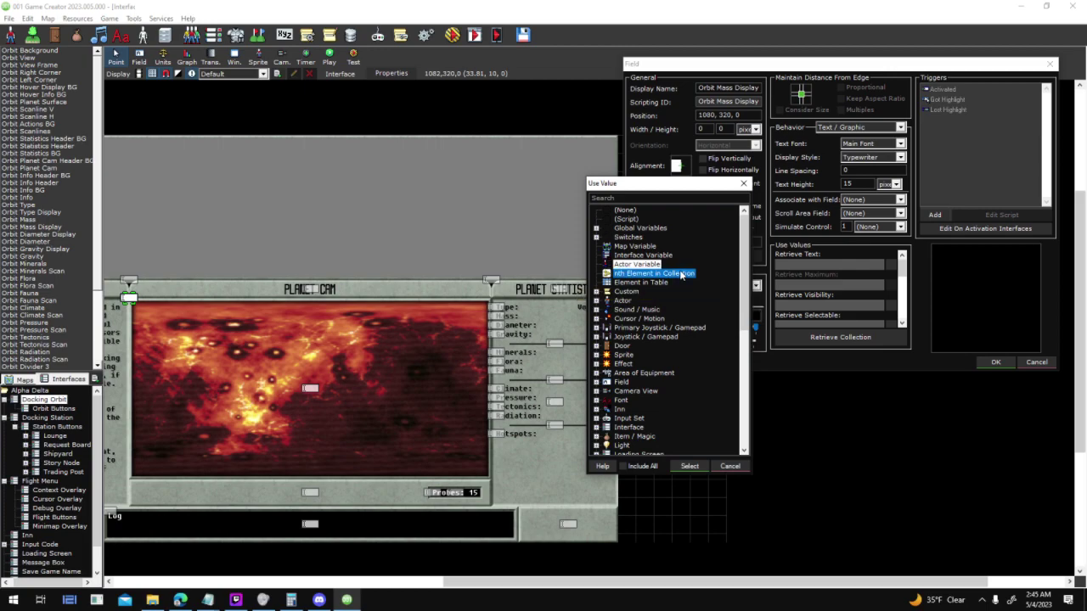
left_click(681, 274)
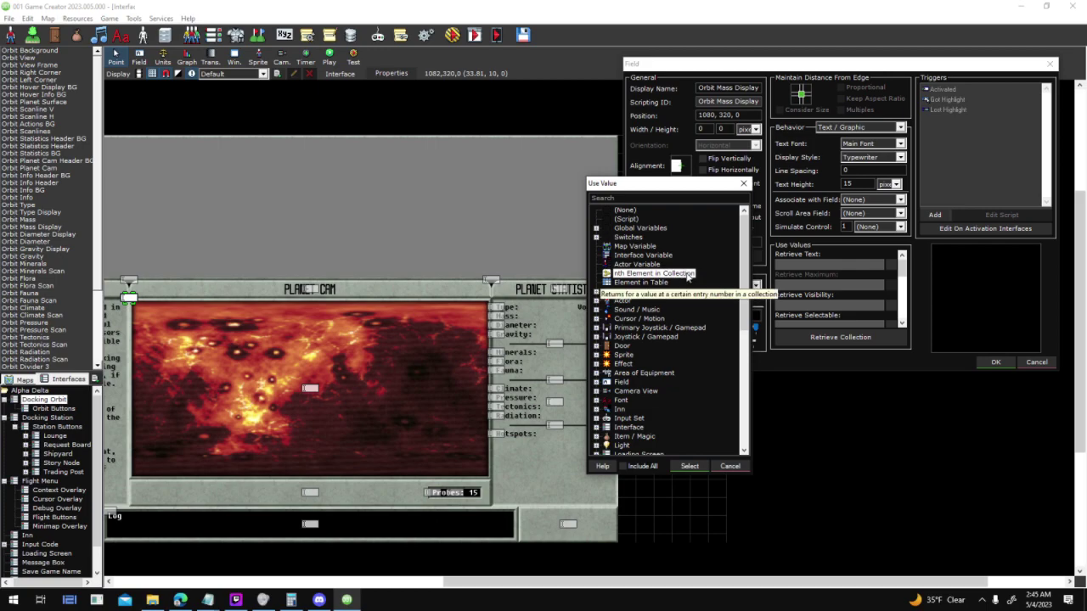
double_click(687, 274)
Find the split functions and use Split Into Collection as the element's source collection
left_click(638, 303)
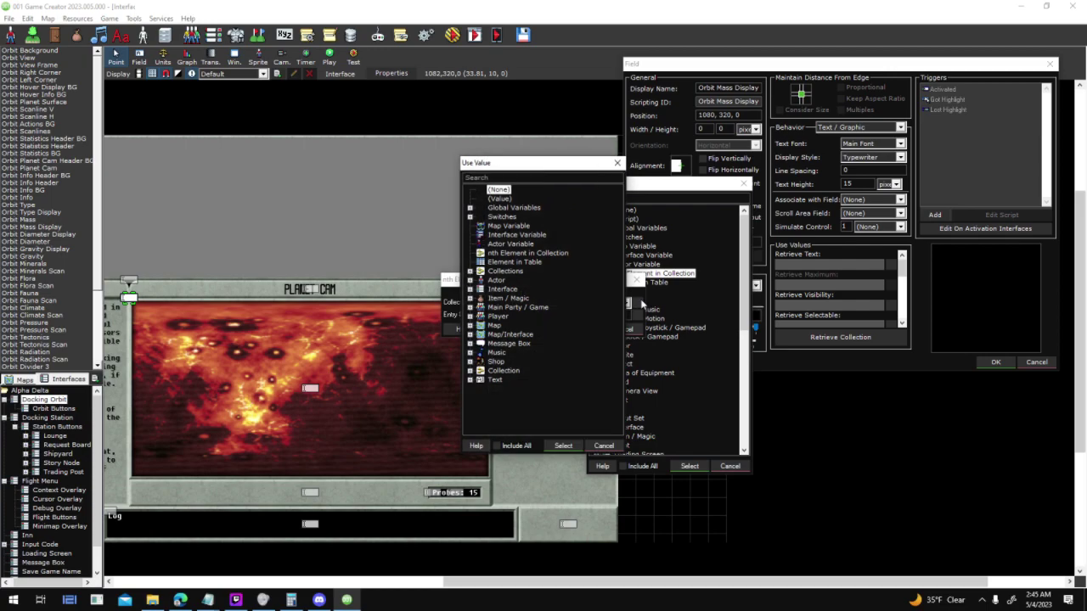
type("split")
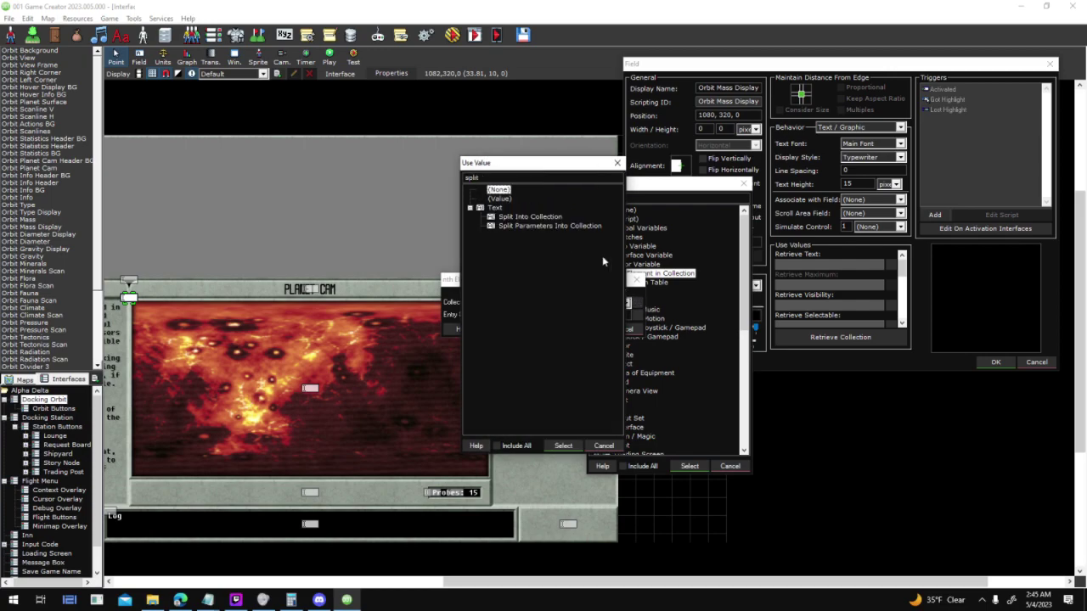
double_click(553, 218)
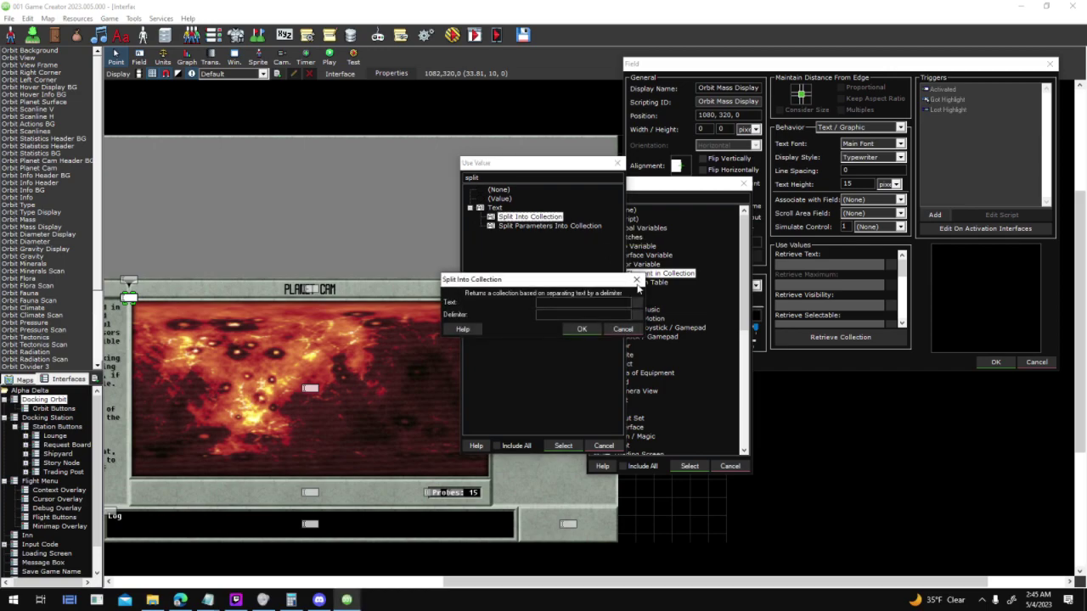
Split the Surface_Statistics actor variable of the Currently_Selected actor using a semicolon delimiter
left_click(638, 303)
double_click(515, 237)
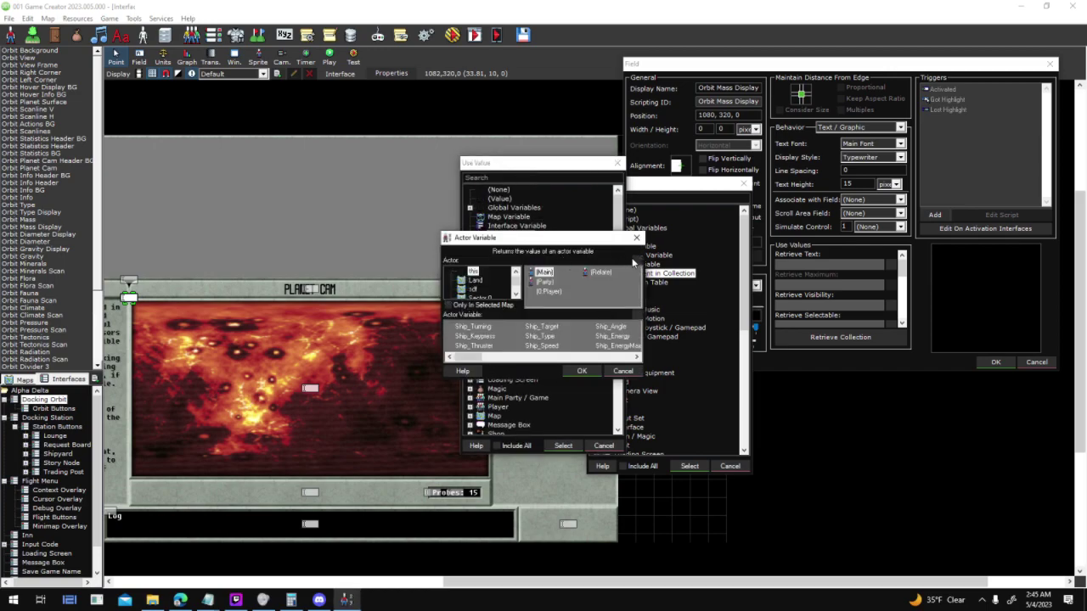
left_click(635, 261)
left_click(470, 207)
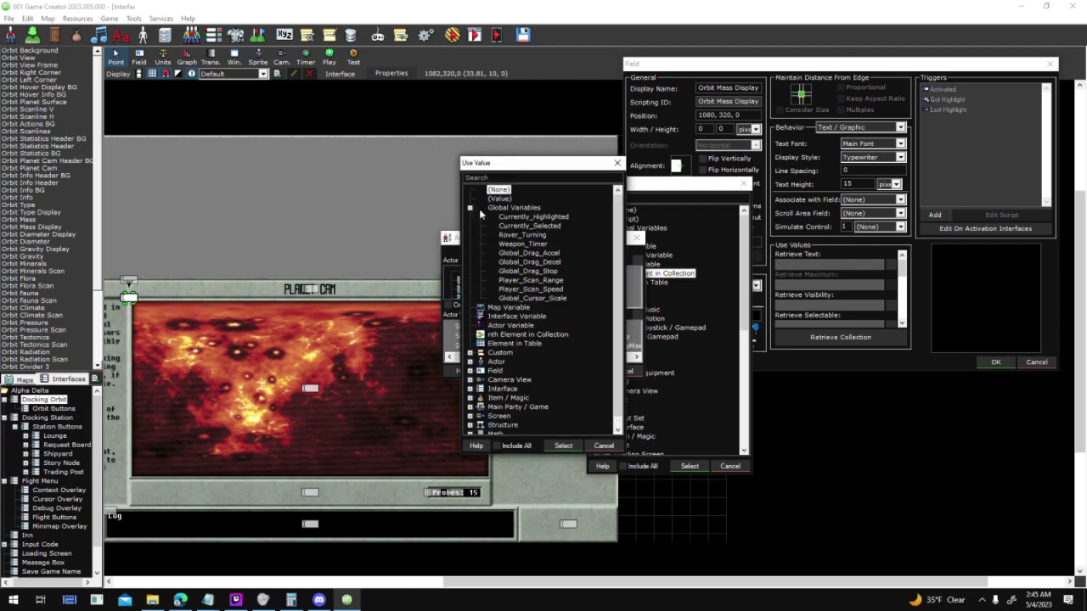
left_click(527, 226)
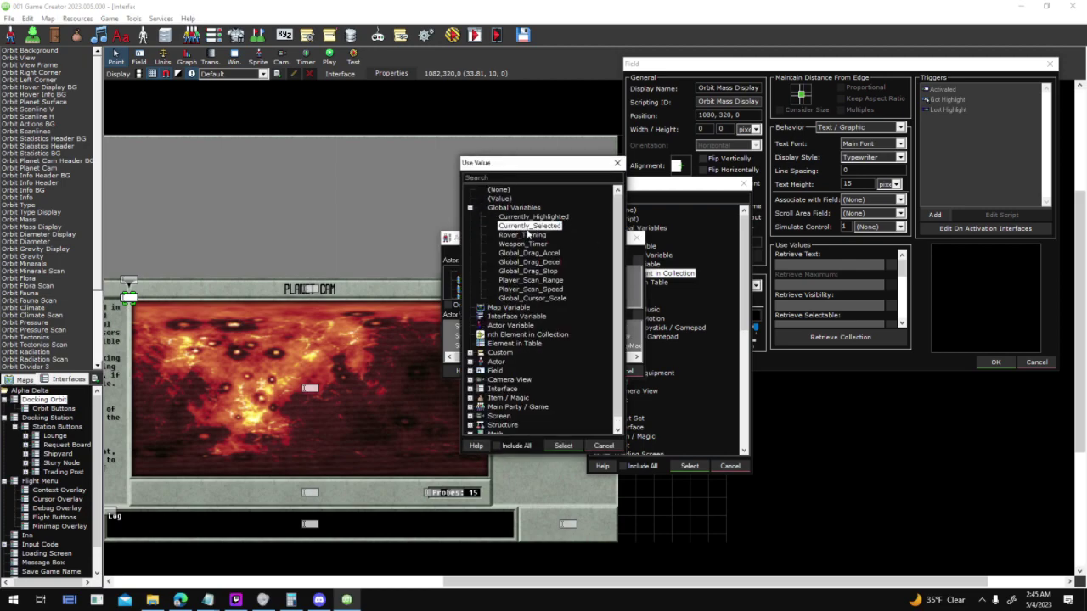
left_click(561, 446)
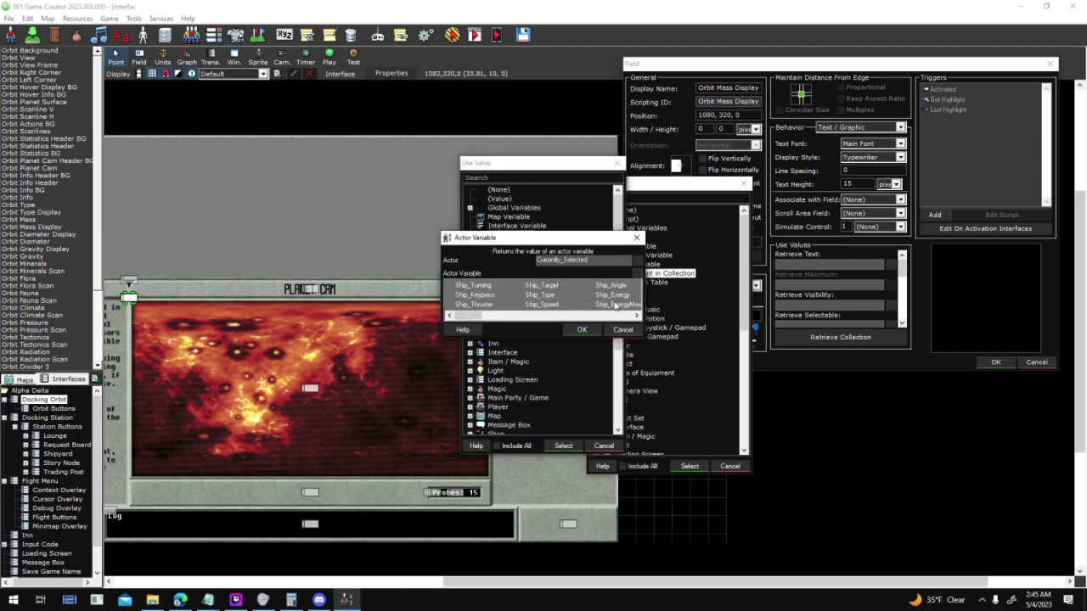
left_click_drag(478, 316, 563, 319)
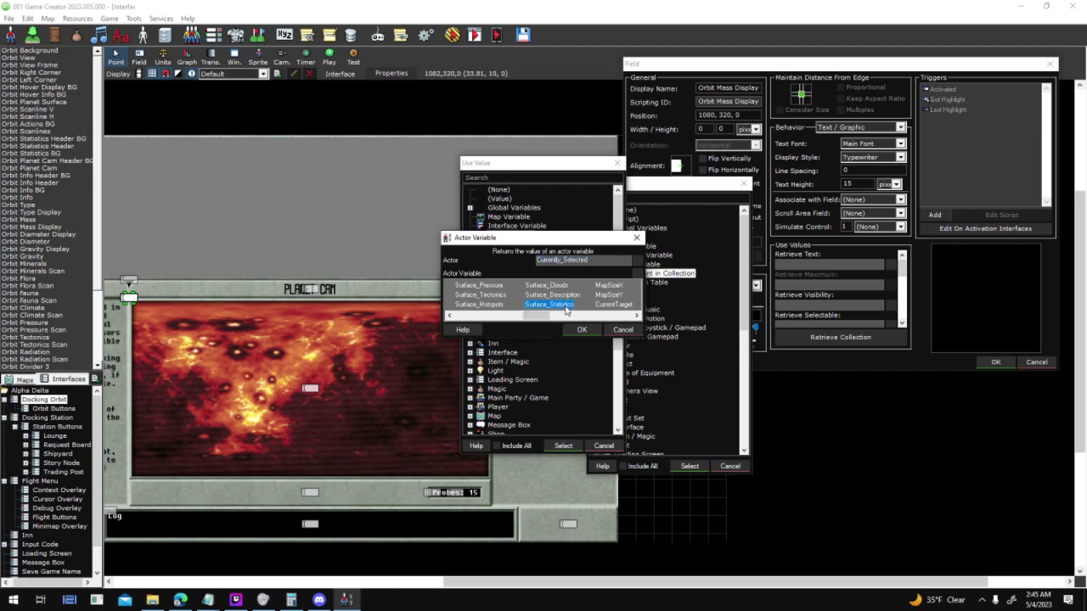
left_click(582, 329)
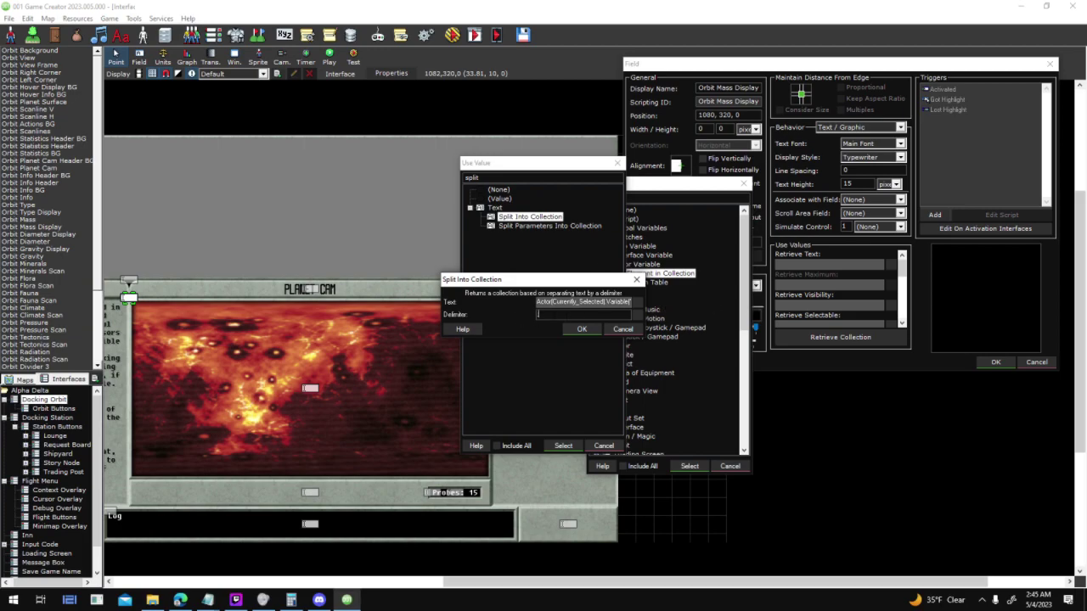
left_click(581, 329)
left_click_drag(530, 283, 666, 254)
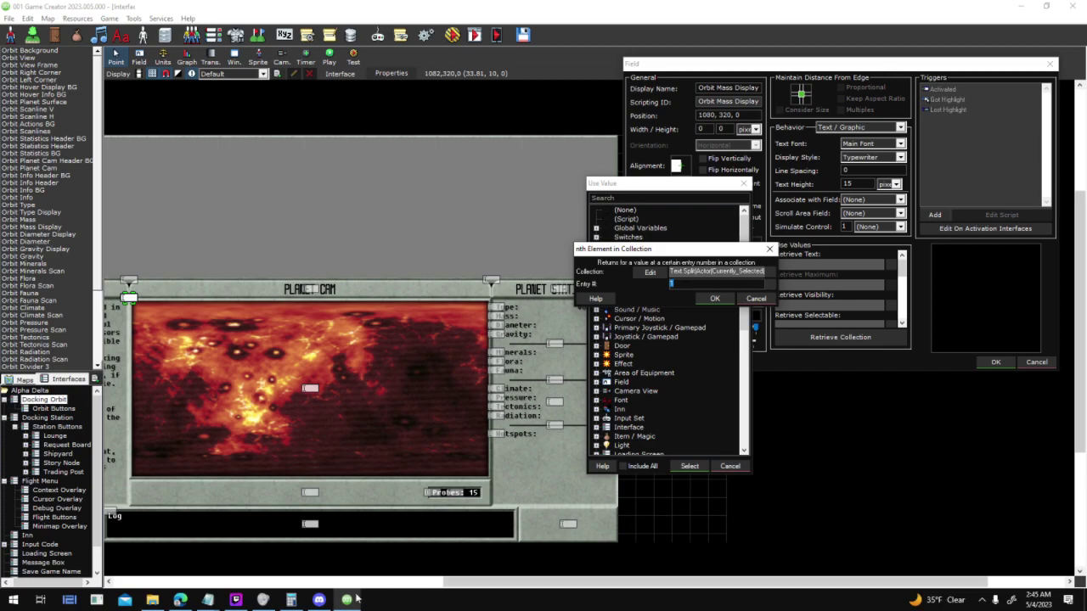
In Notepad's Research Upgrades.txt, replace the last line with 0;0;0 and add the sample values 2.5;3.0;1.5 two lines below
left_click(207, 599)
left_click(201, 577)
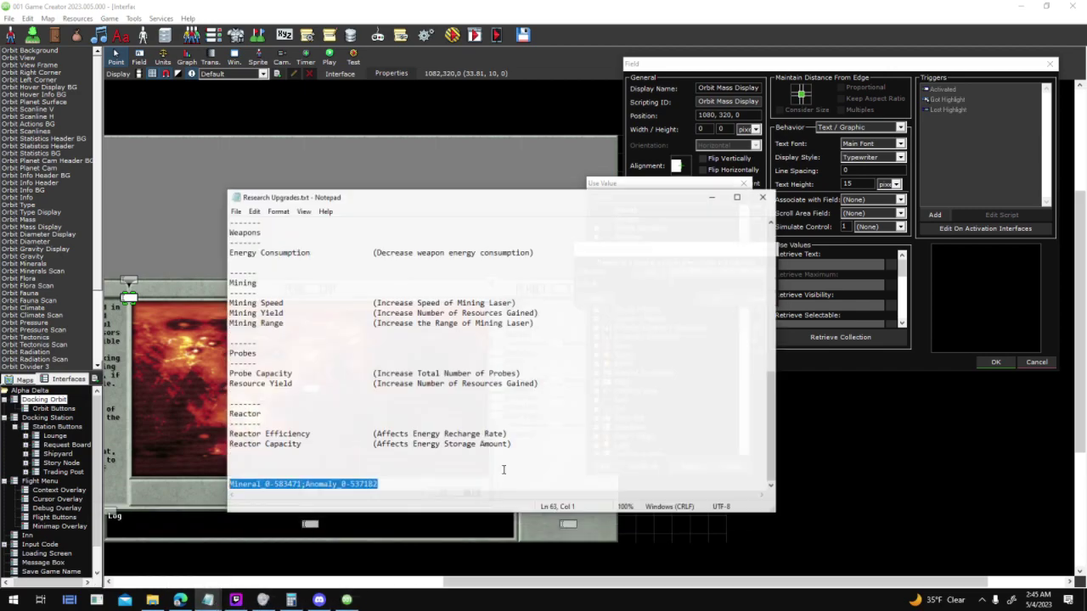
key("BackSpace")
type("0;0;0")
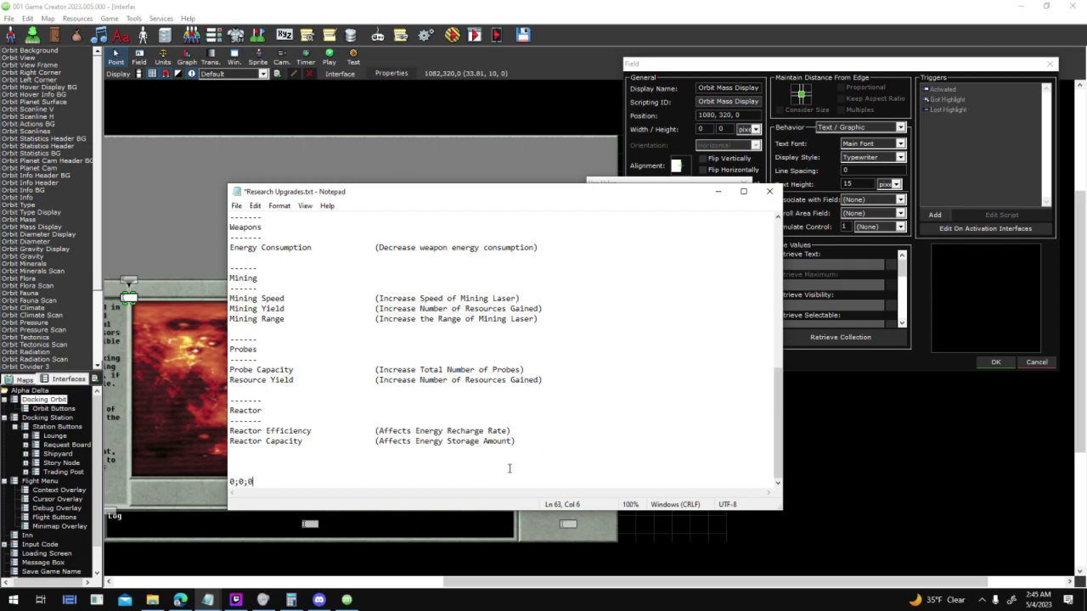
key("End")
key("Return")
key("Return")
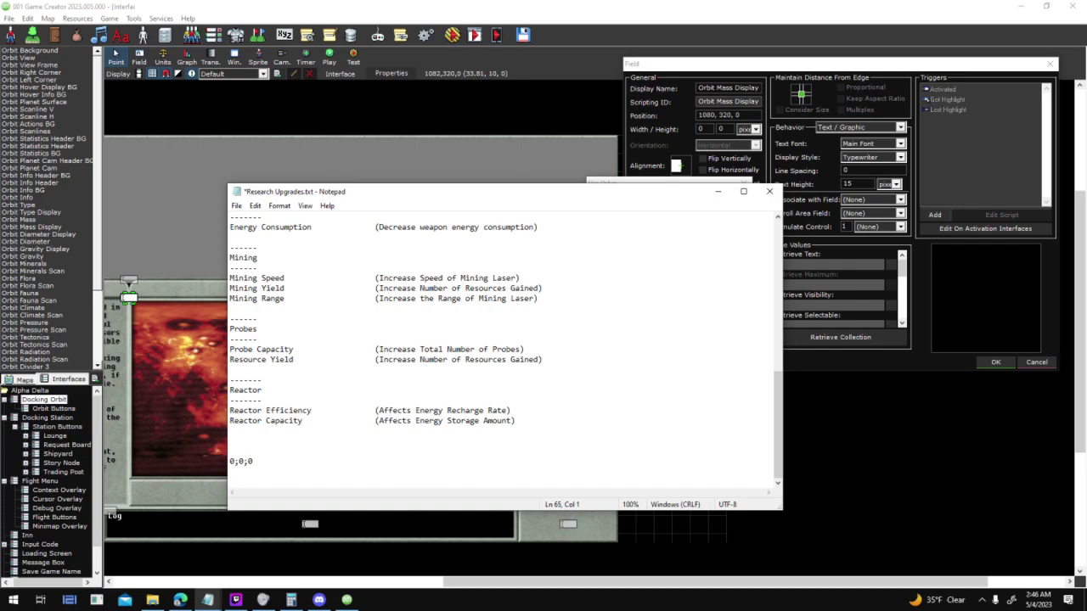
type("2.5;3;1.5")
key("Left")
type(".0")
Go over the separate values in the sample line 2.5;3.0;1.5 and switch back to 001 Game Creator
left_click(312, 480)
key("shift+Home")
left_click(287, 486)
left_click(263, 481)
left_click(245, 481)
left_click_drag(282, 481, 173, 482)
key("ctrl+z")
key("alt+Tab")
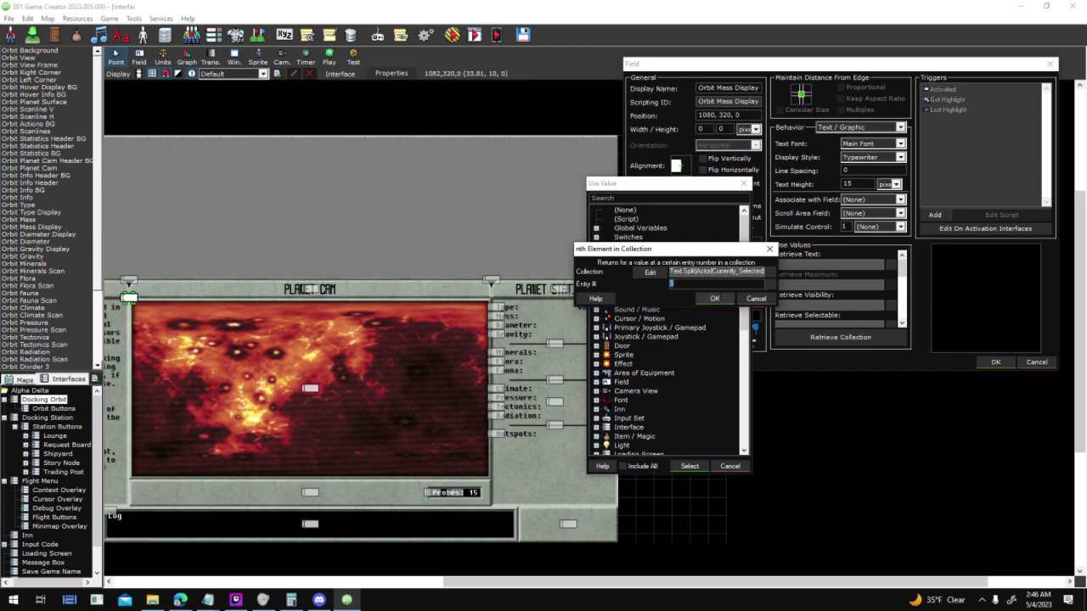
Accept collection entry 1 for the Orbit Mass Display field, compare it with the first sample value in Notepad, and save the field
left_click(715, 298)
left_click(207, 599)
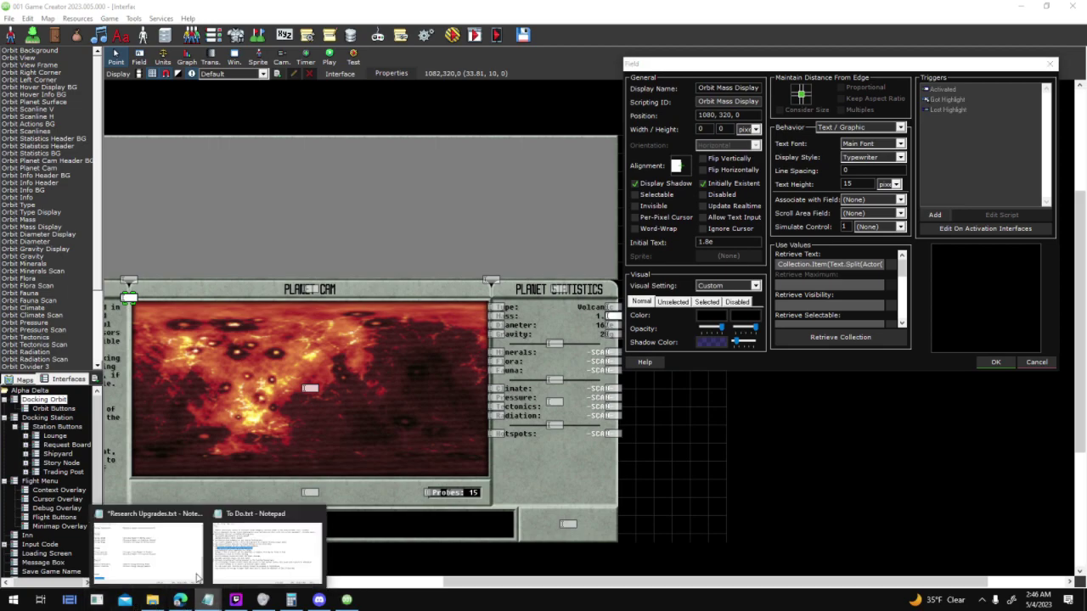
left_click(149, 564)
left_click_drag(244, 481, 230, 481)
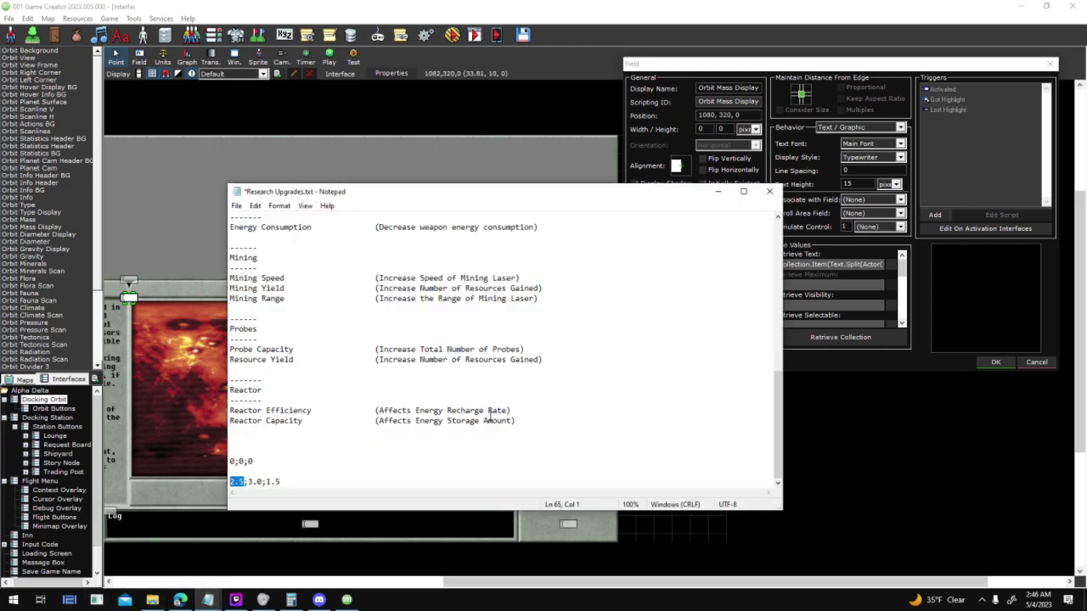
left_click(645, 66)
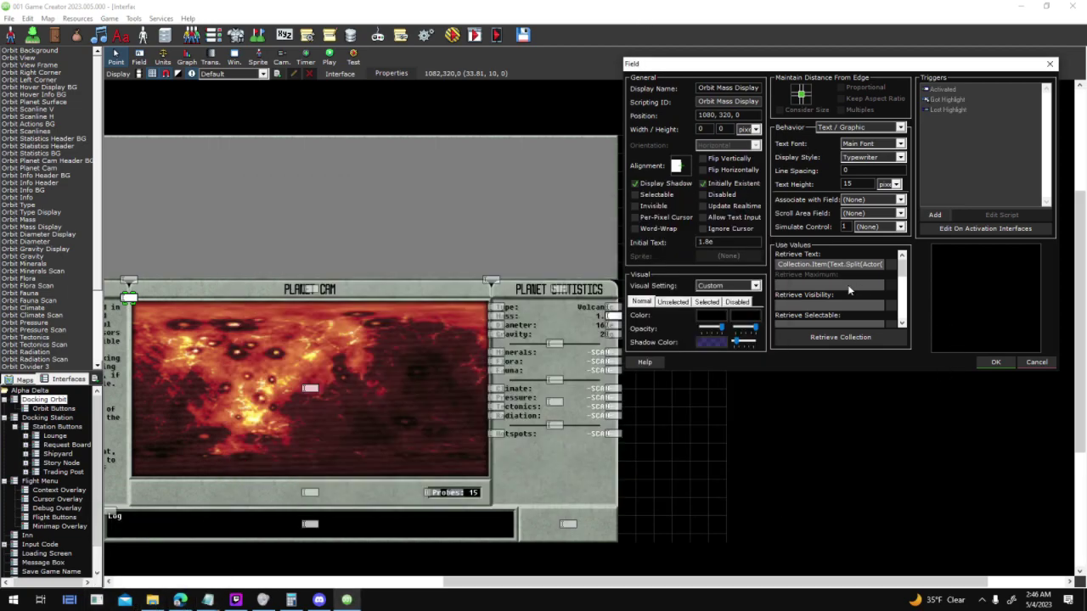
left_click(997, 361)
Reuse the Surface_Statistics split expression as the Orbit Diameter Display field's Retrieve Text value, with entry number 2
key("alt+Tab")
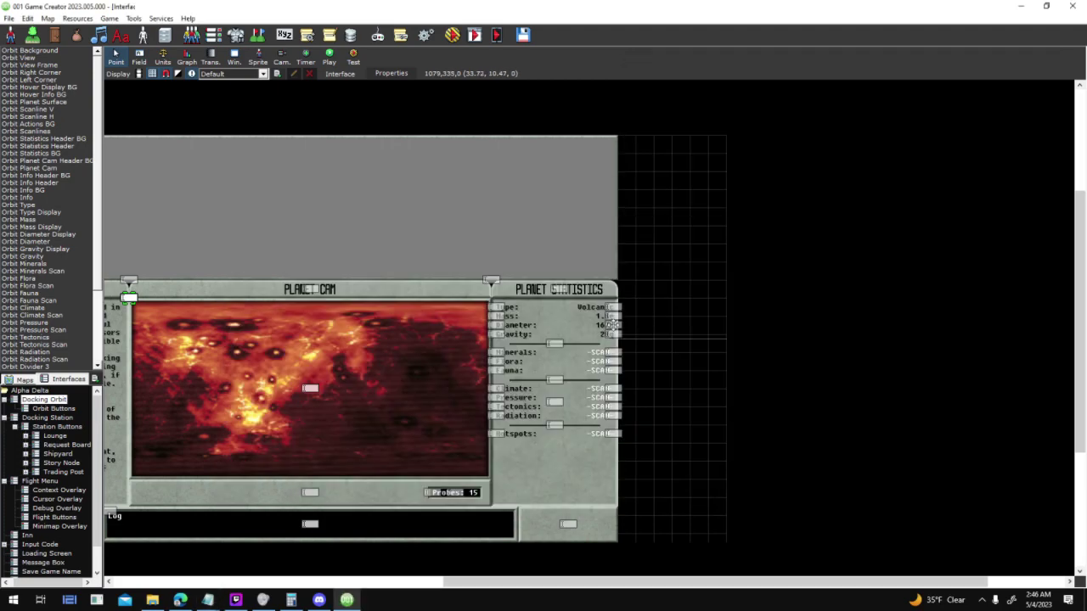
double_click(677, 331)
left_click(543, 344)
key("ctrl+v")
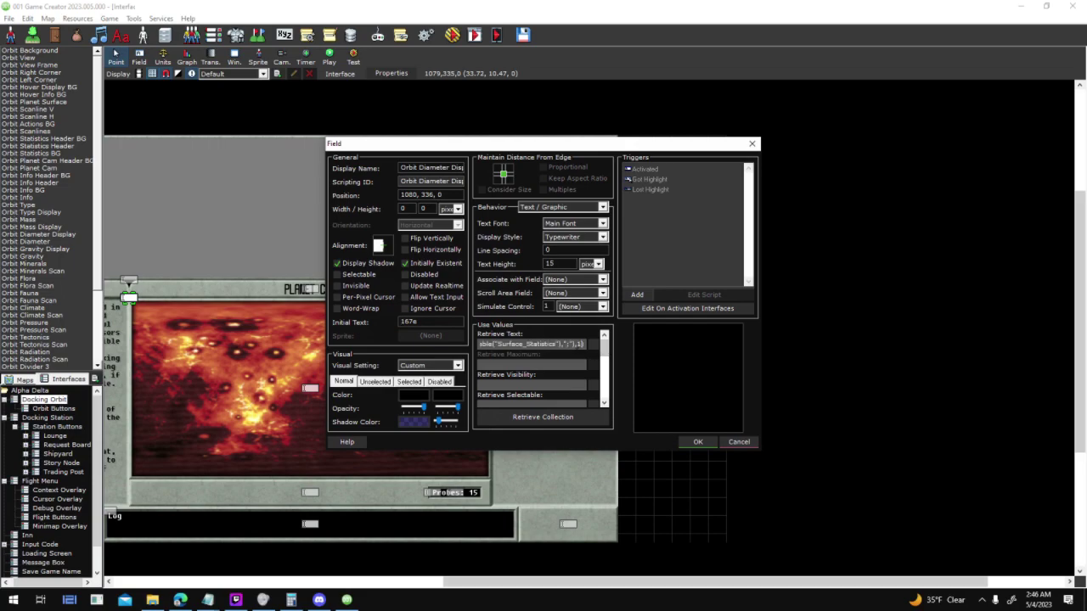
left_click(697, 441)
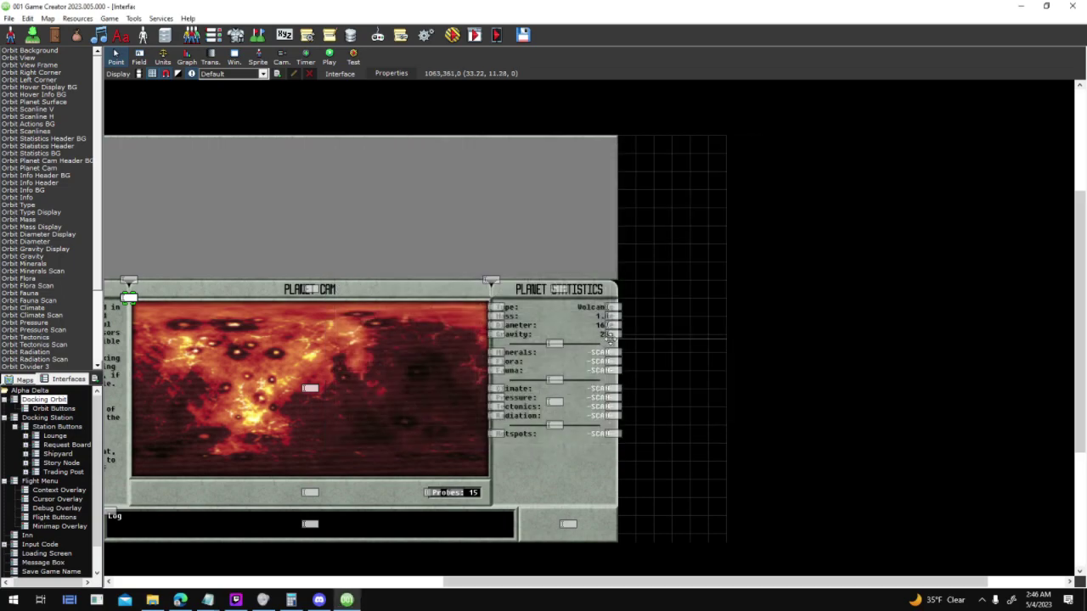
Reuse the Surface_Statistics split expression as the Orbit Gravity Display field's Retrieve Text value, with entry number 3
double_click(617, 330)
left_click(578, 345)
key("ctrl+v")
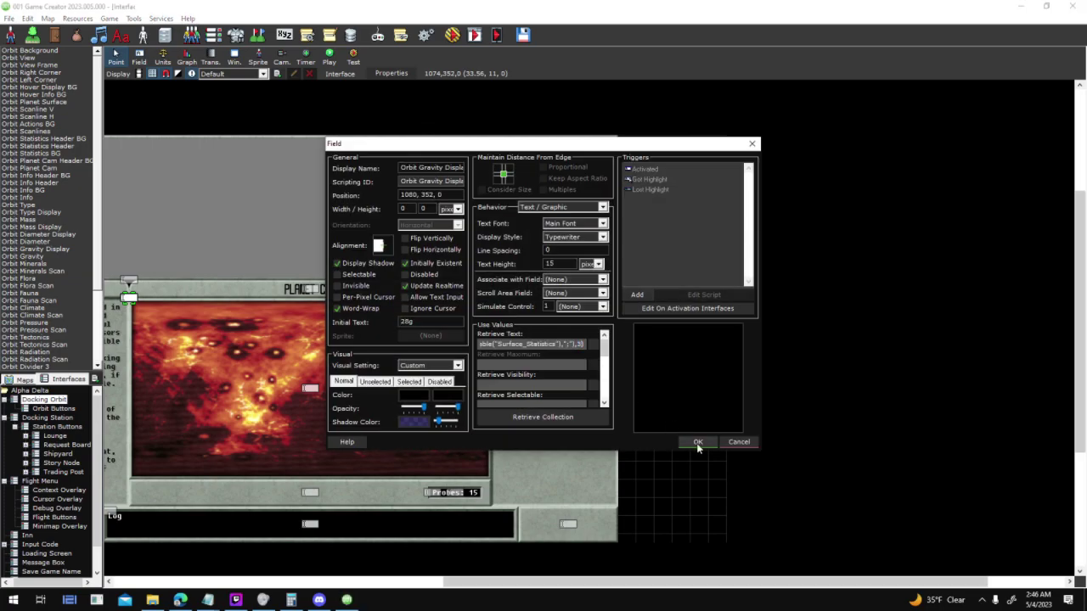
left_click(697, 443)
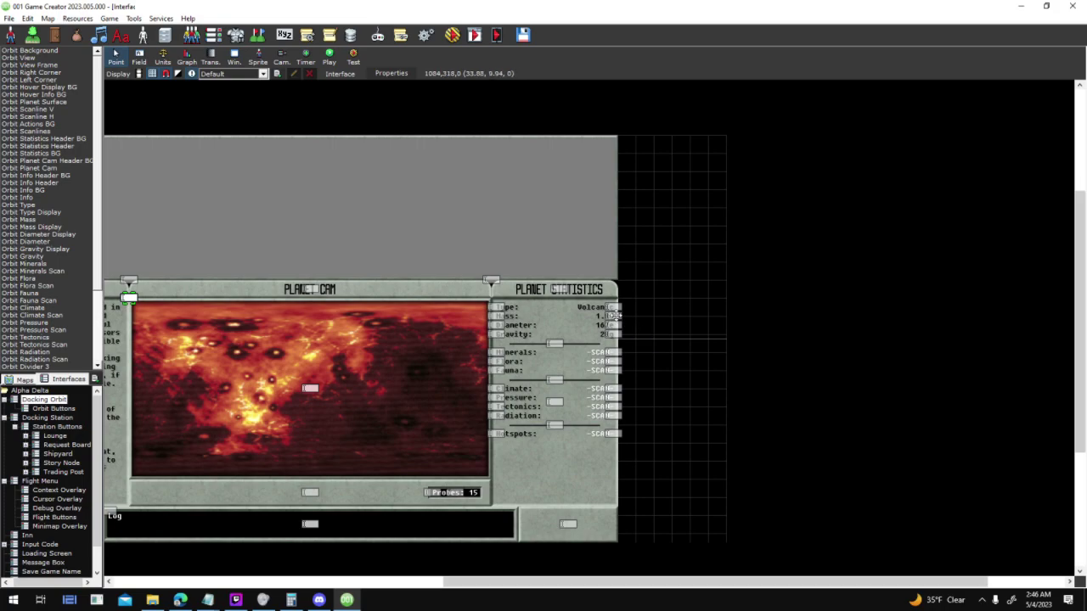
Append & "e" to the Orbit Mass Display field's Retrieve Text expression and save the field
double_click(634, 321)
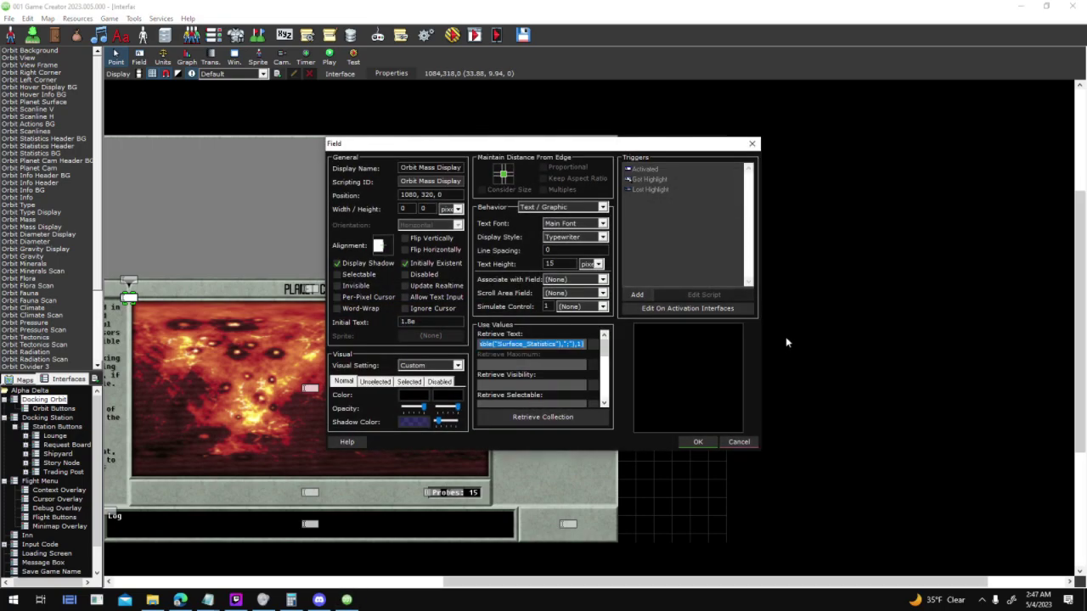
key("End")
type("&")
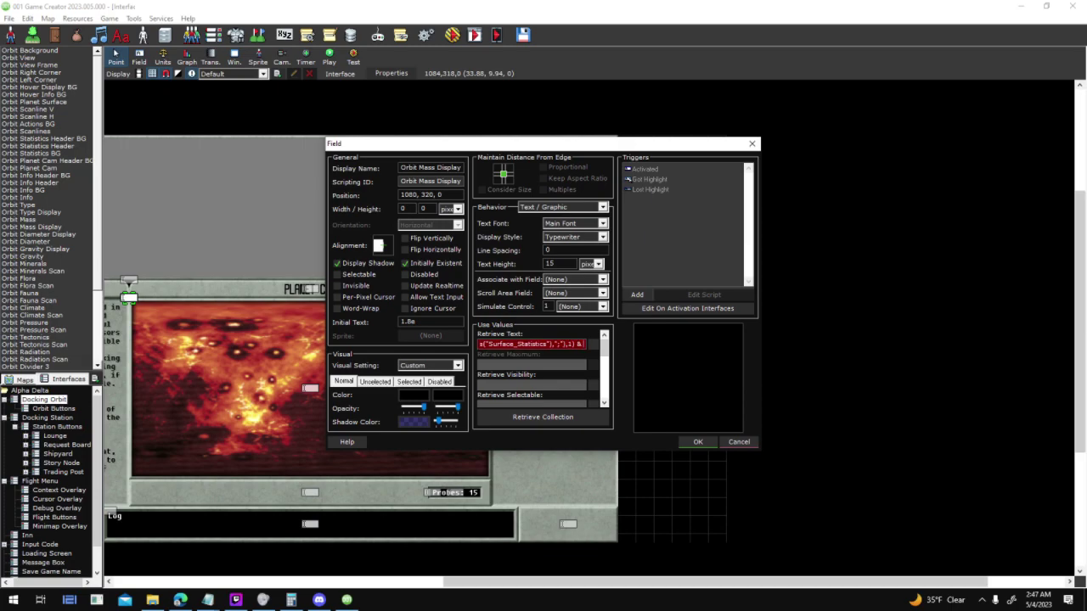
type(" \"e\"")
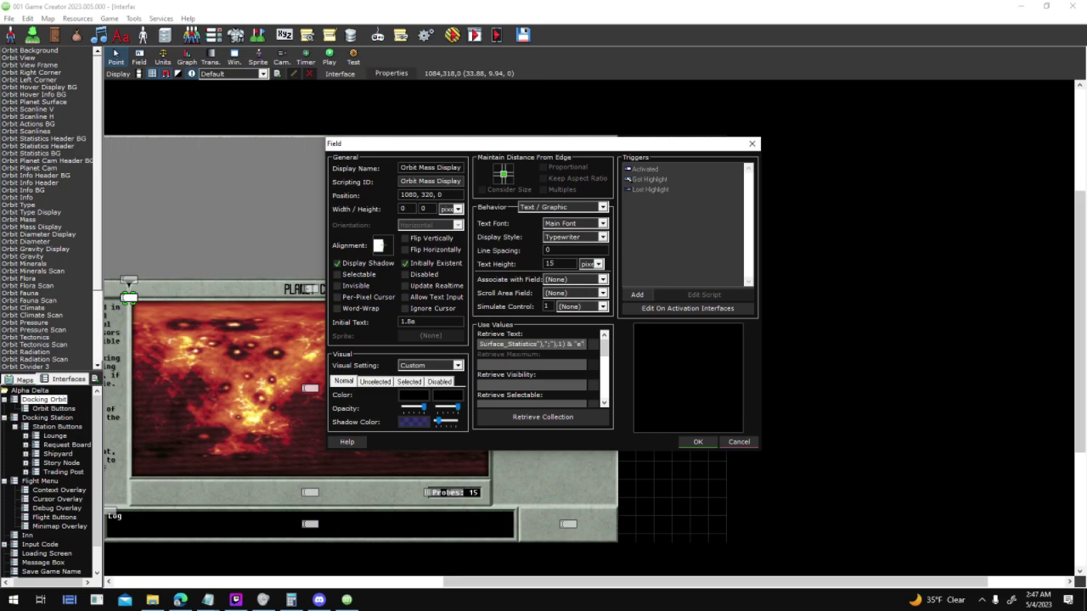
key("Return")
Append & "e" to the Orbit Diameter Display field's Retrieve Text expression and save the field
double_click(611, 324)
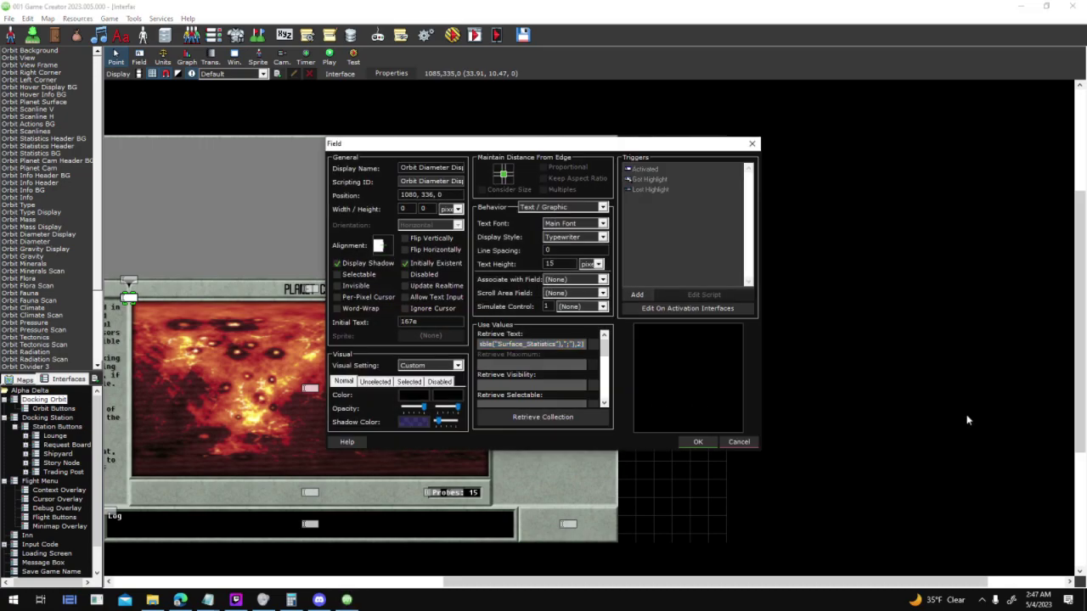
type("& \"e\"")
key("Return")
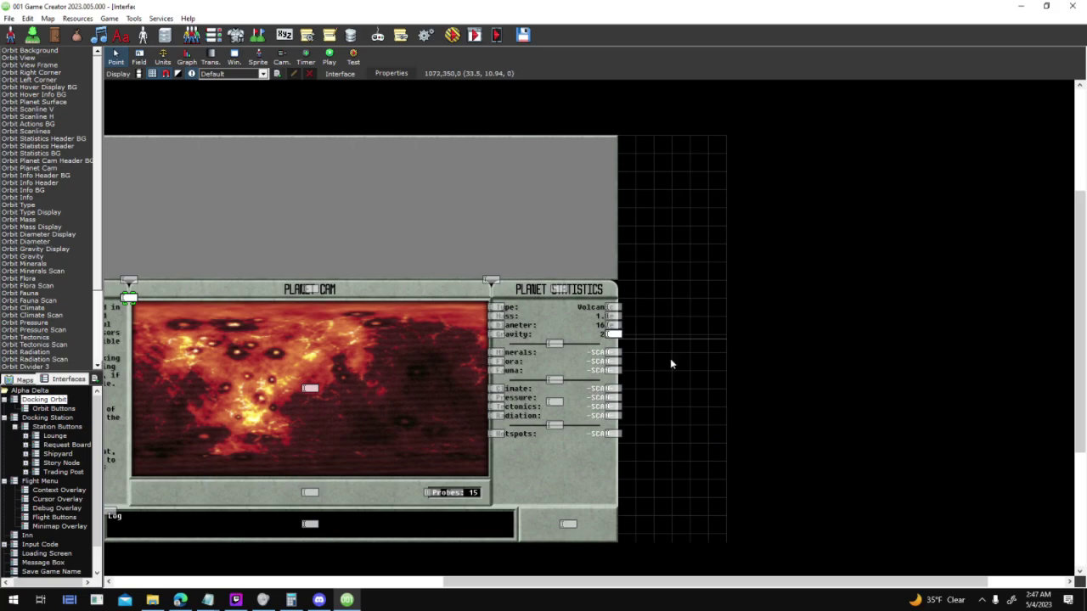
Append & "g" to the Orbit Gravity Display field's Retrieve Text expression and save the field
double_click(613, 333)
key("End")
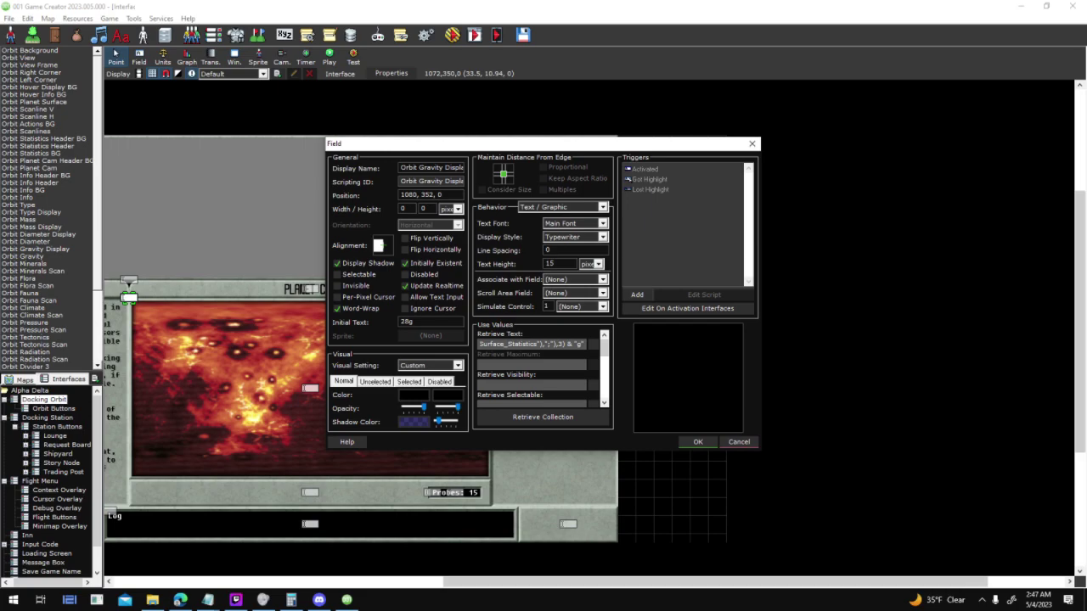
key("Return")
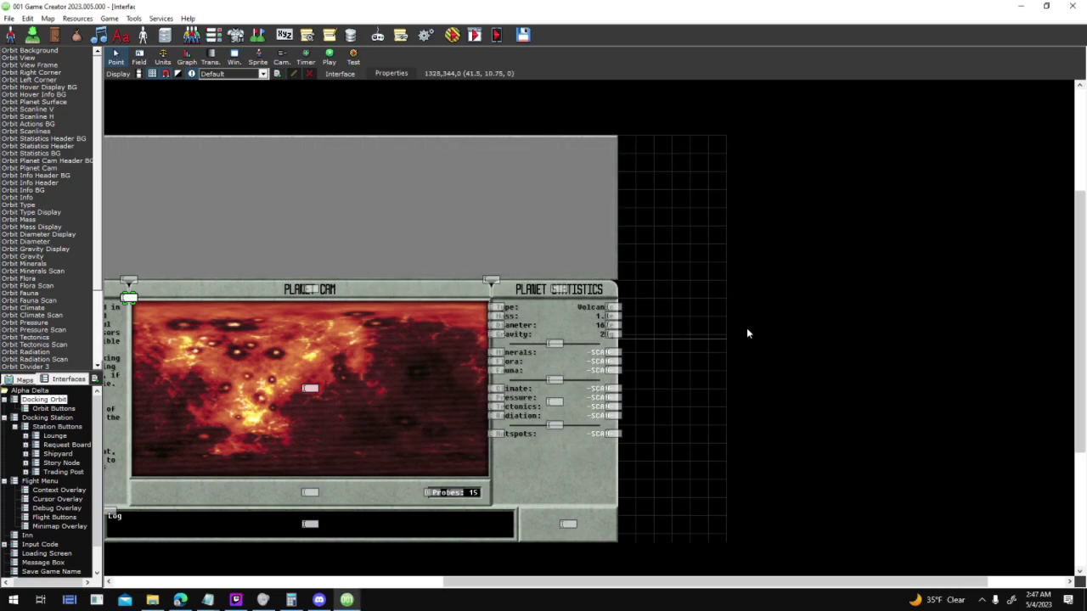
left_click(456, 38)
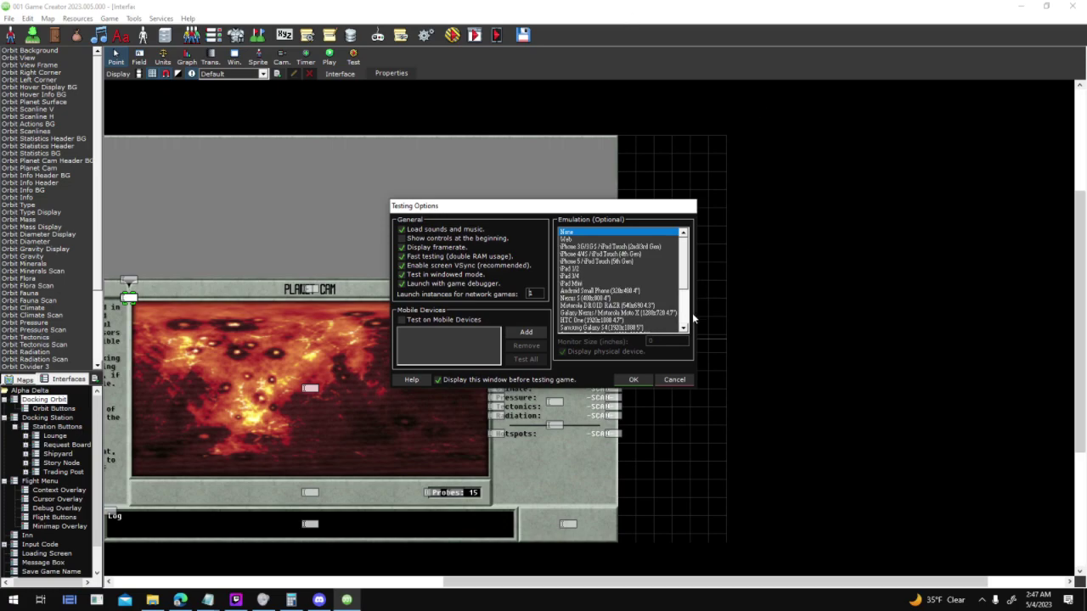
left_click(687, 381)
Open the Sector 0 (Space) map and bring up the actor variables of the yellow planet Athos
left_click(28, 379)
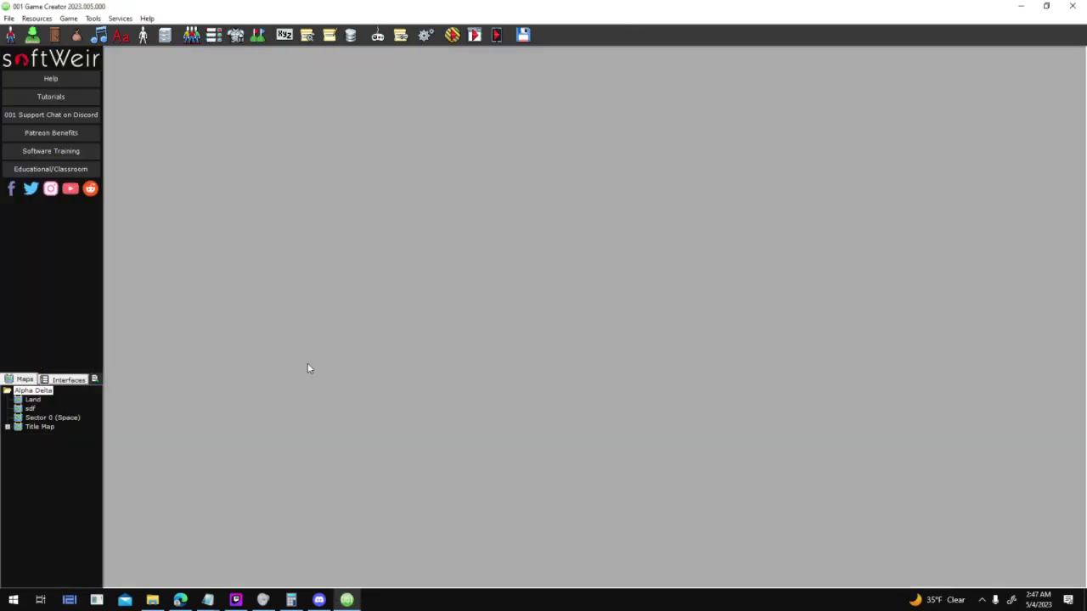
double_click(51, 419)
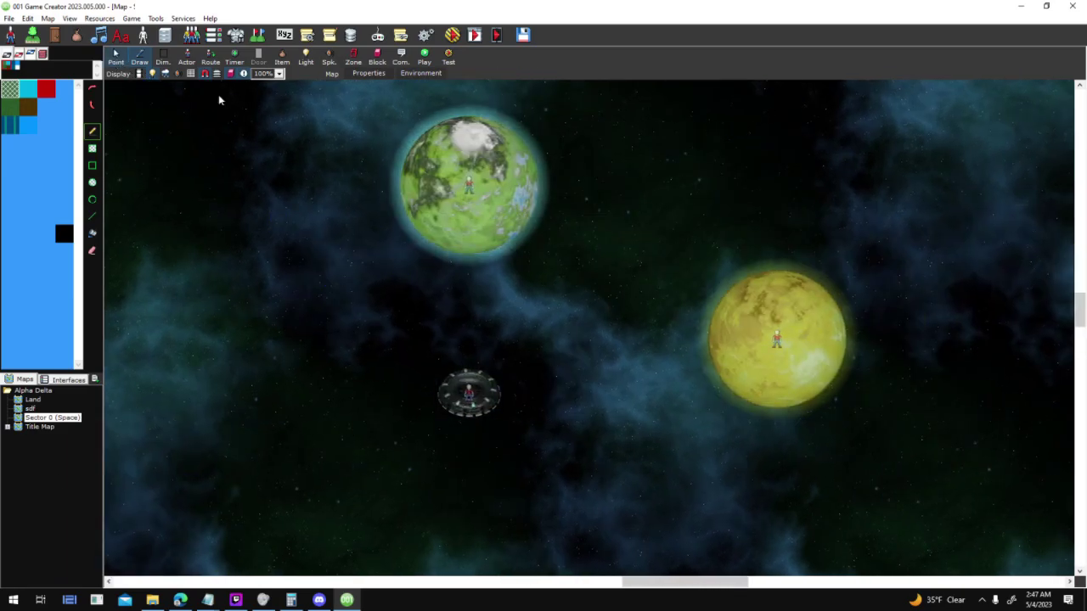
left_click(116, 56)
double_click(826, 321)
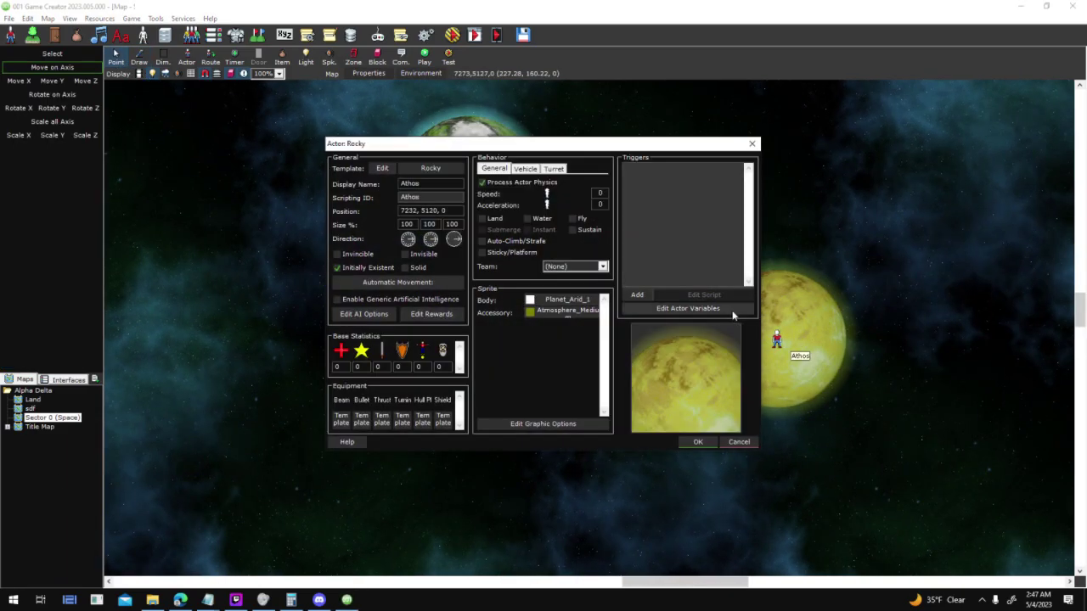
left_click(721, 309)
Set Athos's Surface_Statistics variable to 1.6;1.1;2 and save the actor
key("Down")
key("Down")
key("Down")
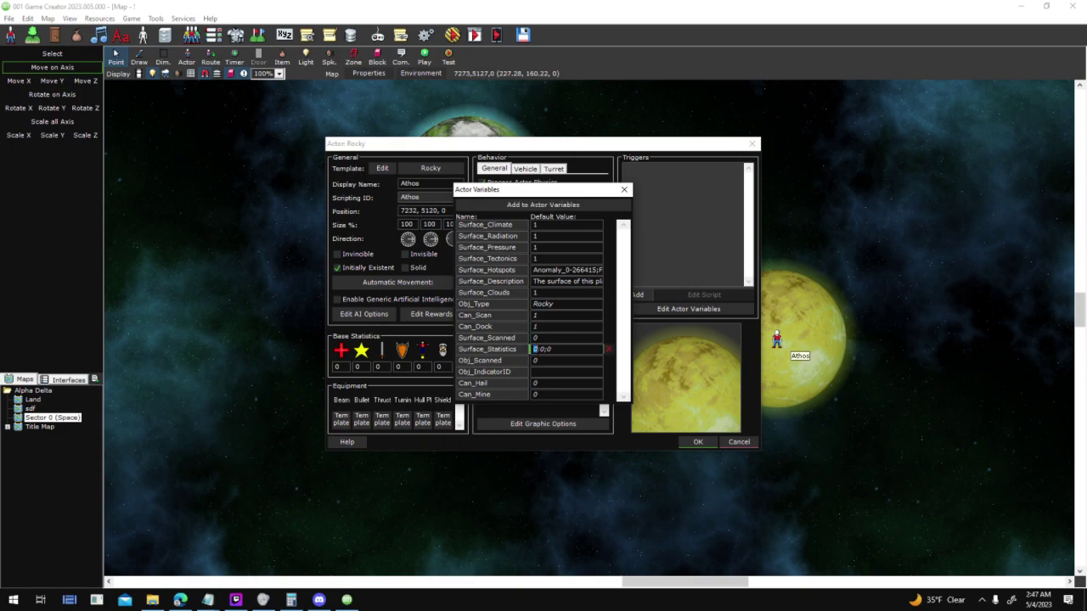
key("Down")
key("Up")
key("Up")
type("1.1")
key("Up")
key("Up")
key("Up")
key("Up")
key("Up")
key("Up")
key("Up")
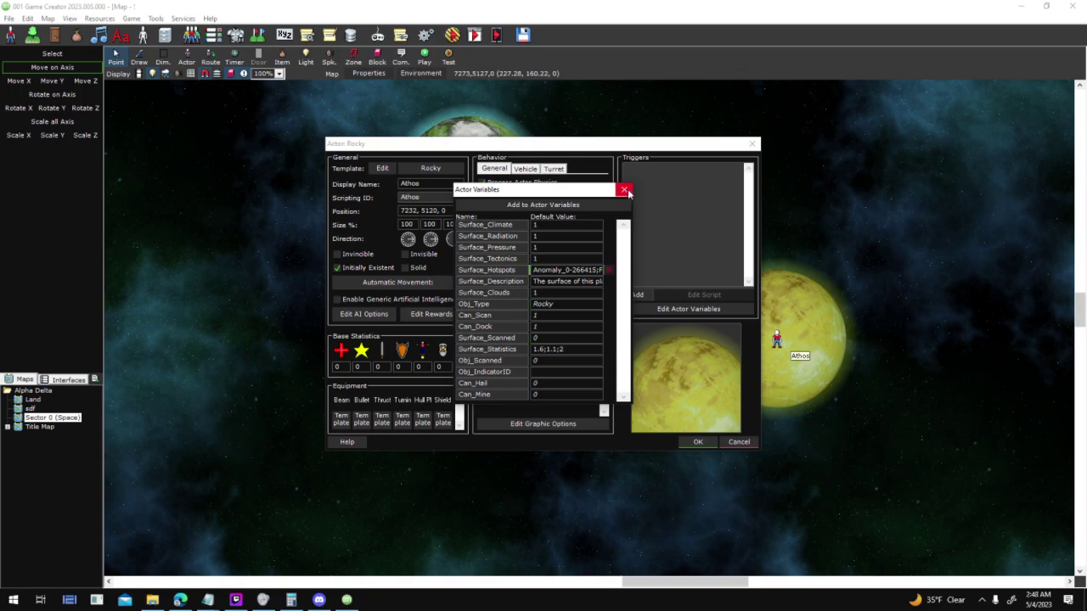
left_click(625, 189)
left_click(697, 441)
Set the green planet Terrestrial 0's Surface_Statistics variable to 2.2;2.8;3 and save the actor
double_click(530, 194)
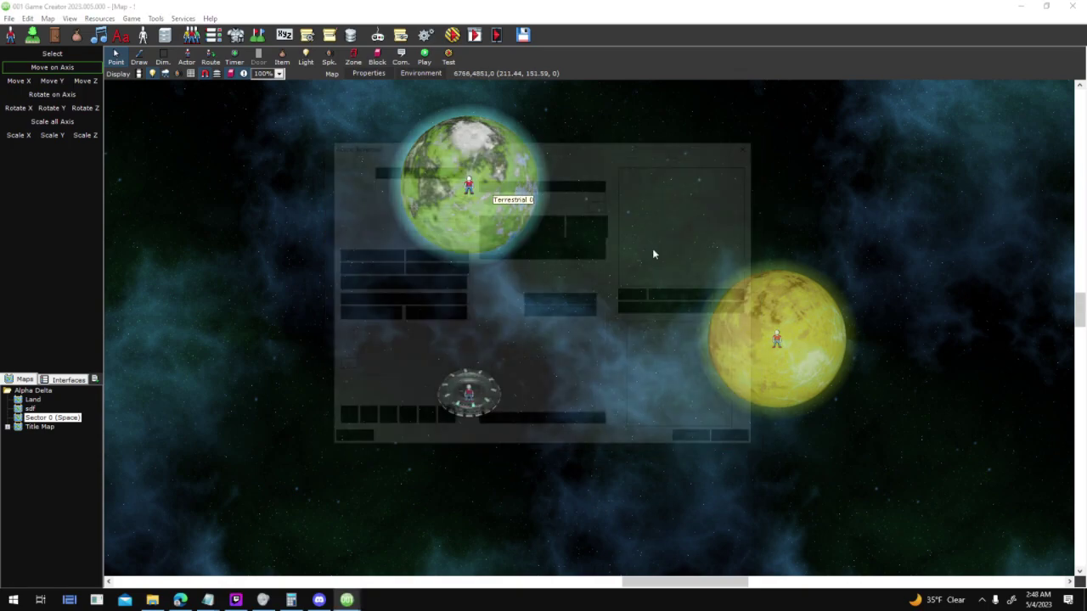
left_click(686, 308)
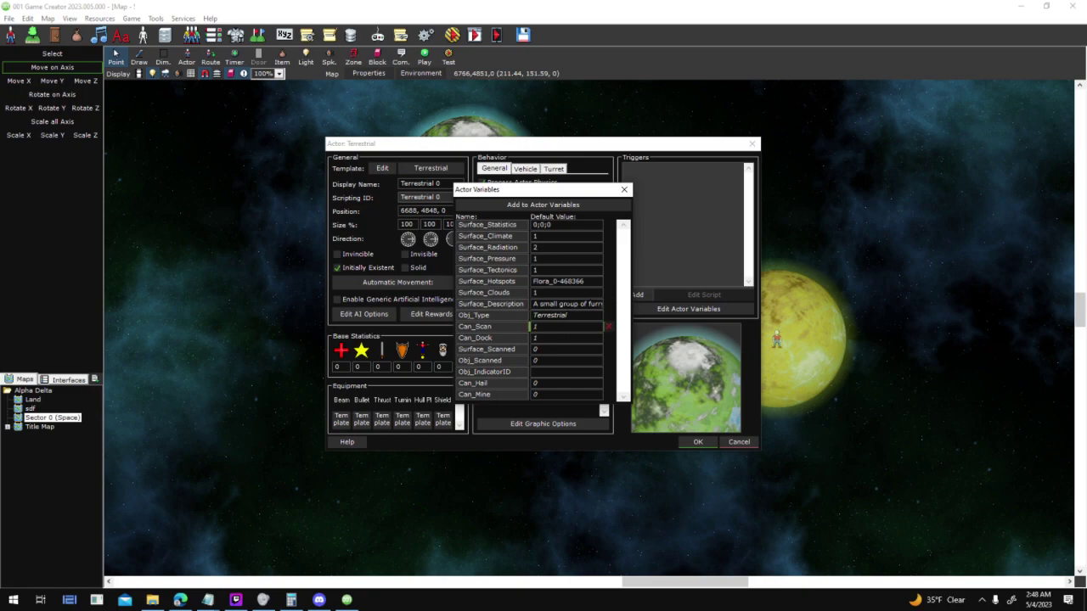
key("Down")
key("Down")
left_click(536, 225)
type(".2")
key("BackSpace")
type("2.8")
key("Down")
left_click(624, 189)
left_click(697, 440)
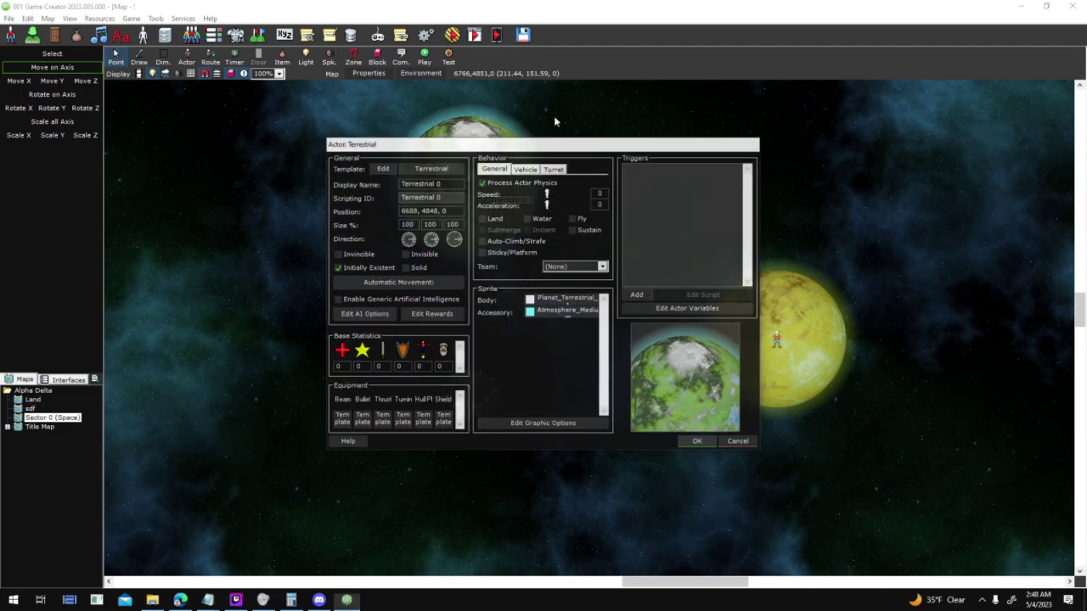
Launch a game test with the existing testing options
left_click(463, 37)
key("Return")
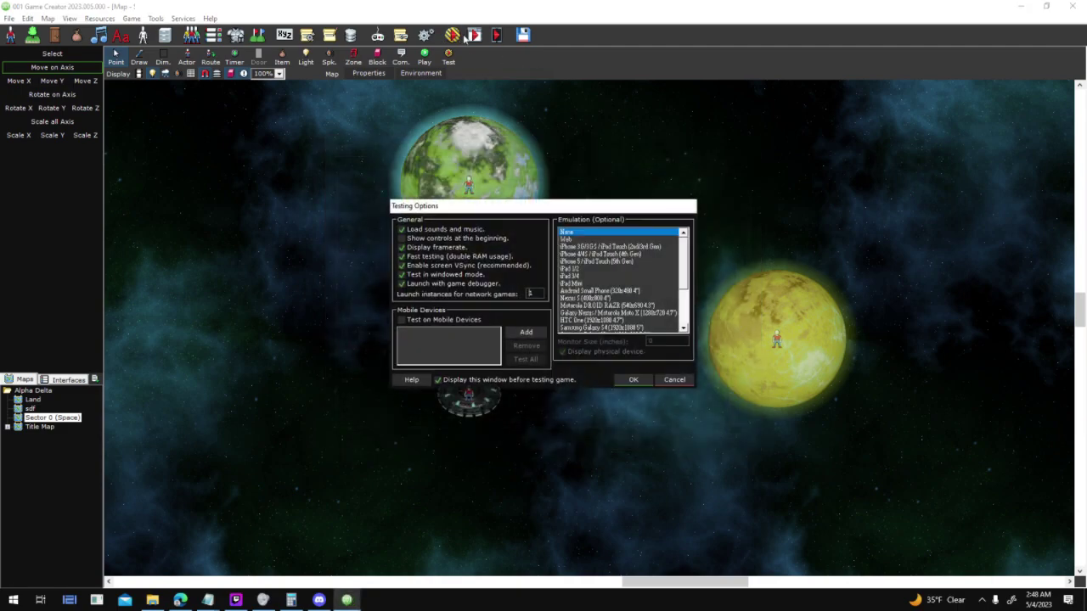
key("Return")
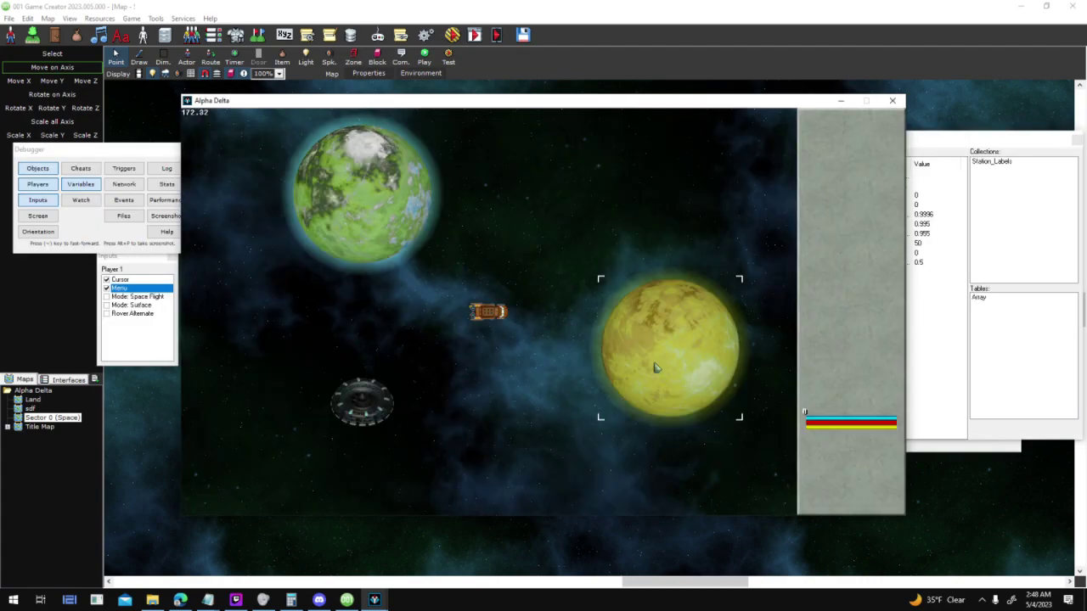
Fly to Athos, scan it and dock to check its mass, diameter and gravity displays, then leave orbit
key("w")
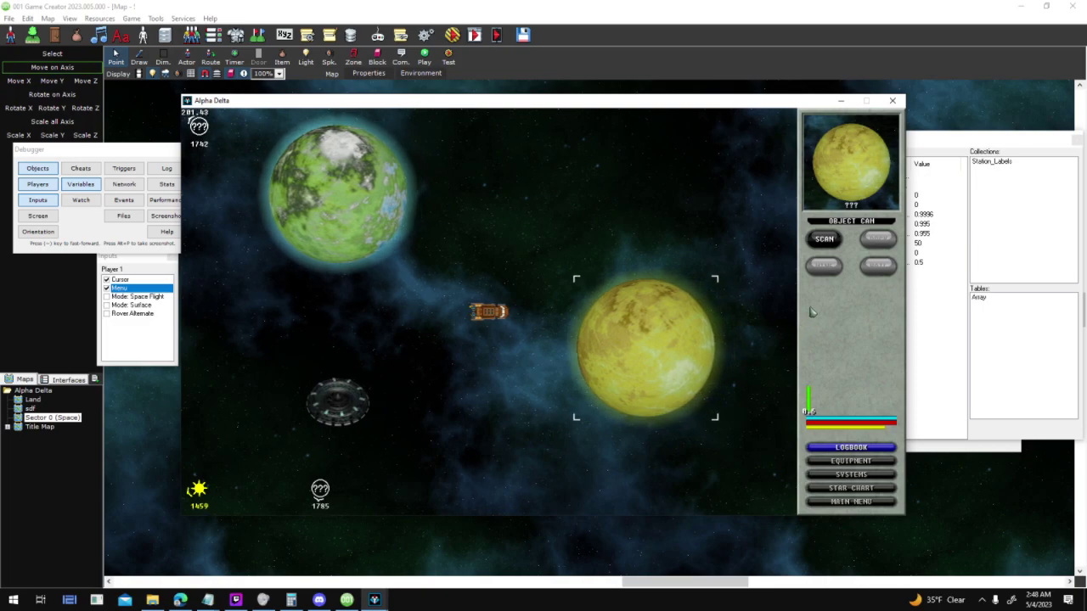
key("d")
left_click(822, 240)
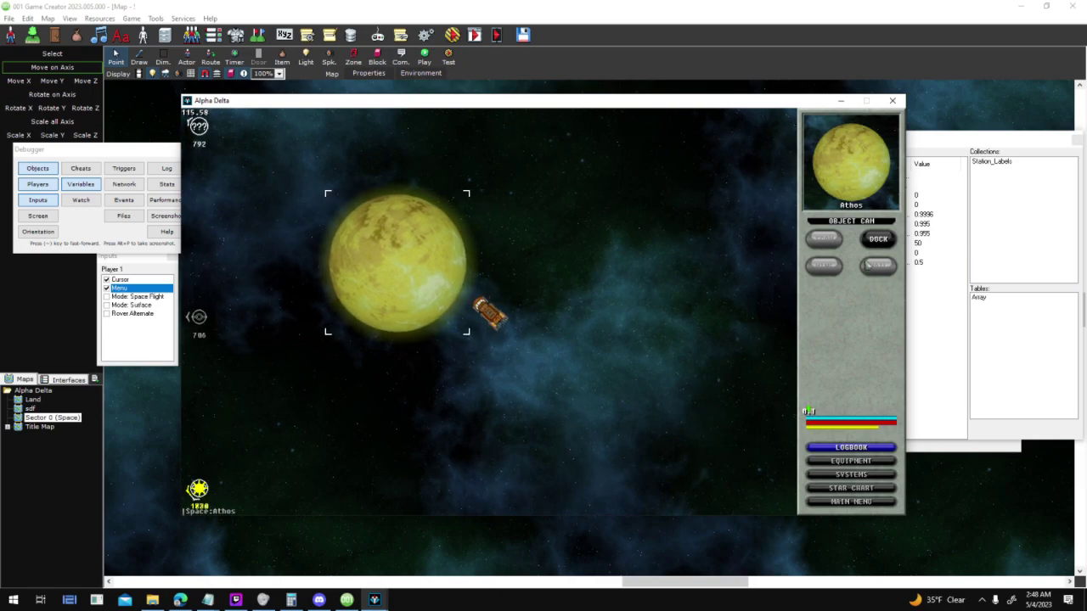
left_click(883, 241)
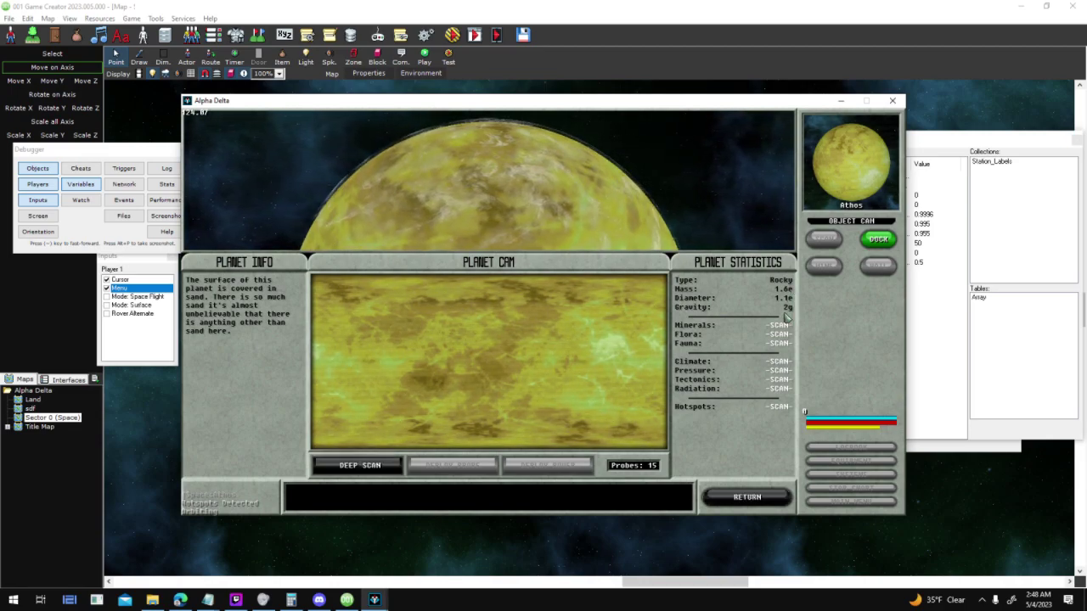
key("Escape")
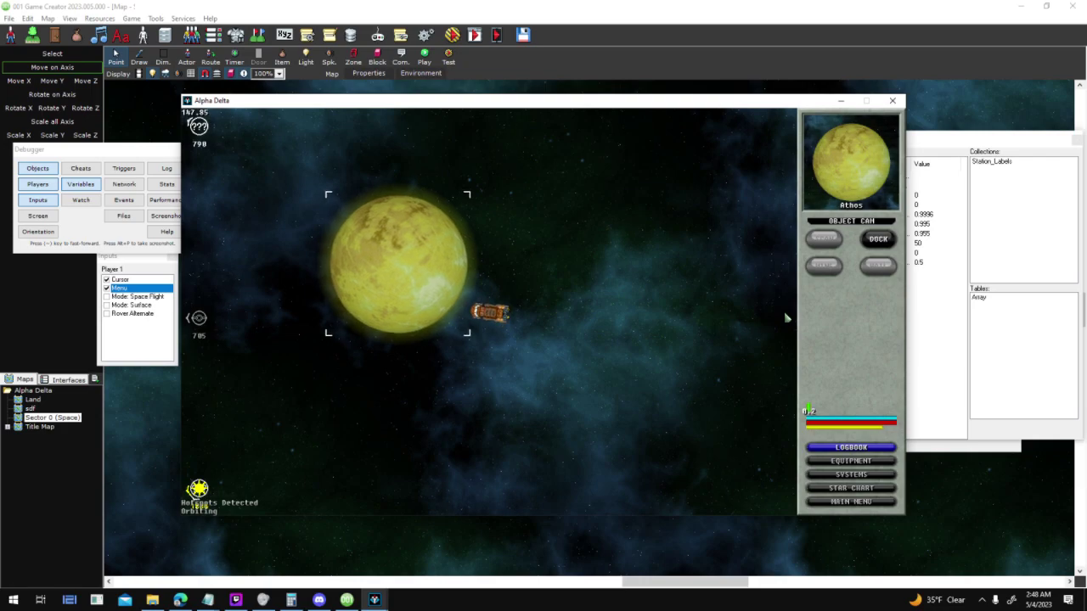
Scan and dock with Terrestrial 0 to check its planet statistics, then end the game test
left_click(211, 163)
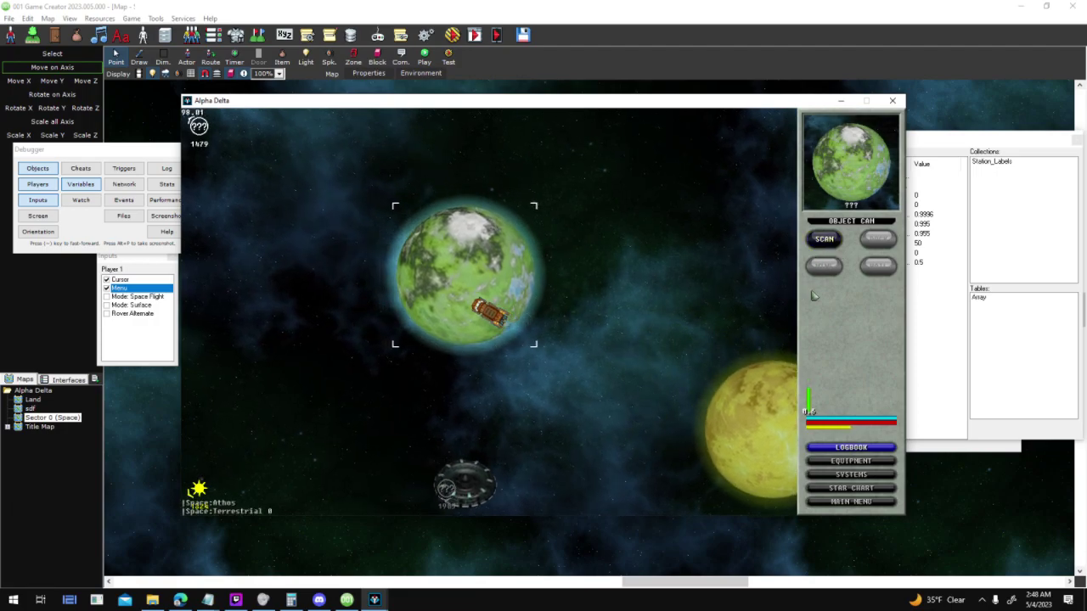
left_click(824, 240)
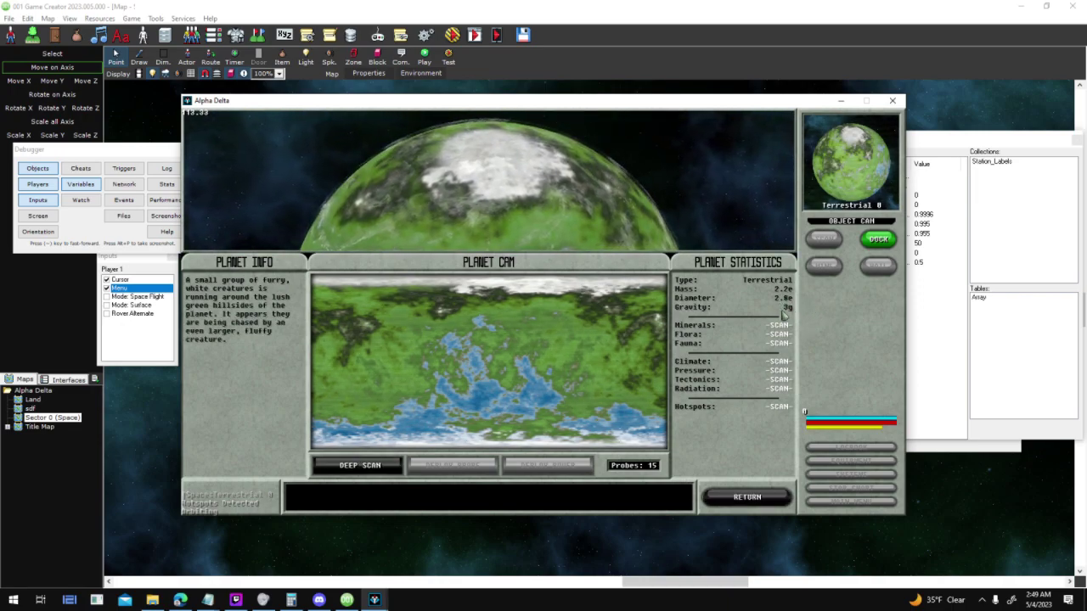
key("Escape")
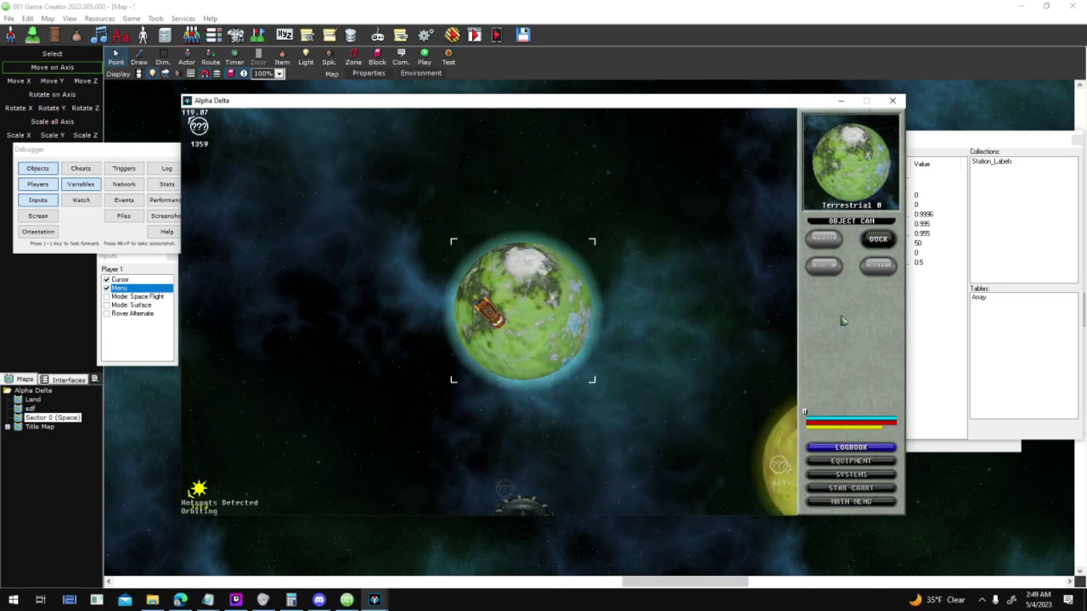
key("Escape")
Open the Docking Orbit interface and set the Orbit Type Display field's display style to Instant
left_click(68, 380)
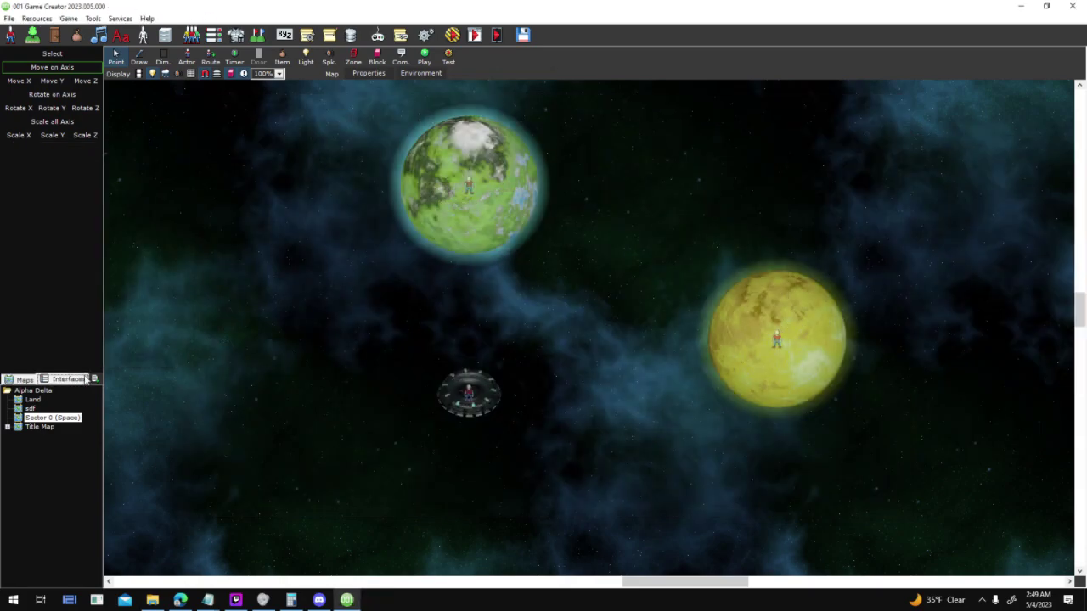
double_click(64, 419)
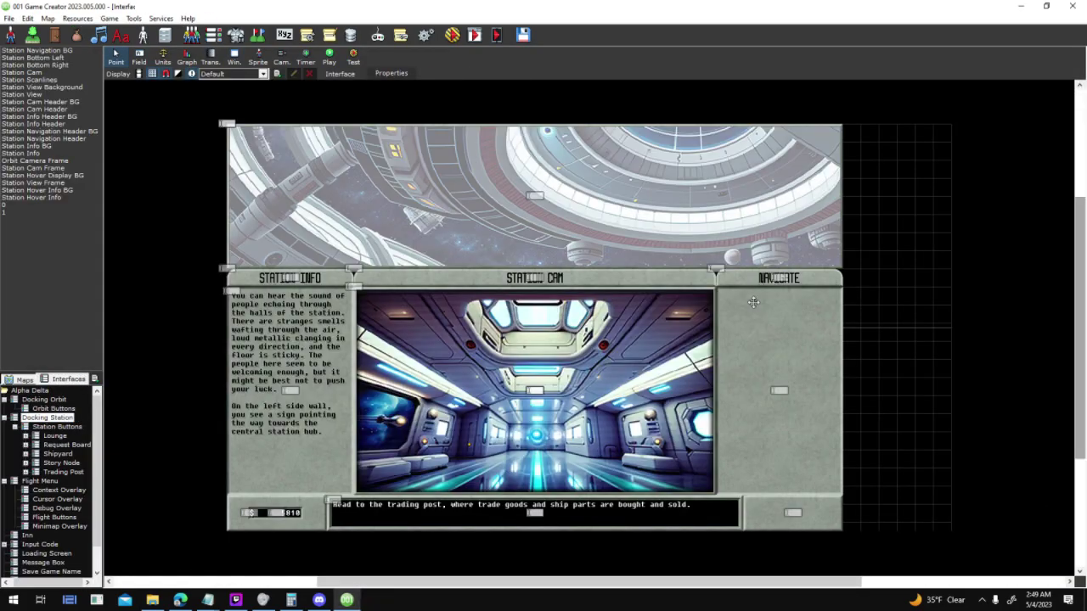
double_click(44, 400)
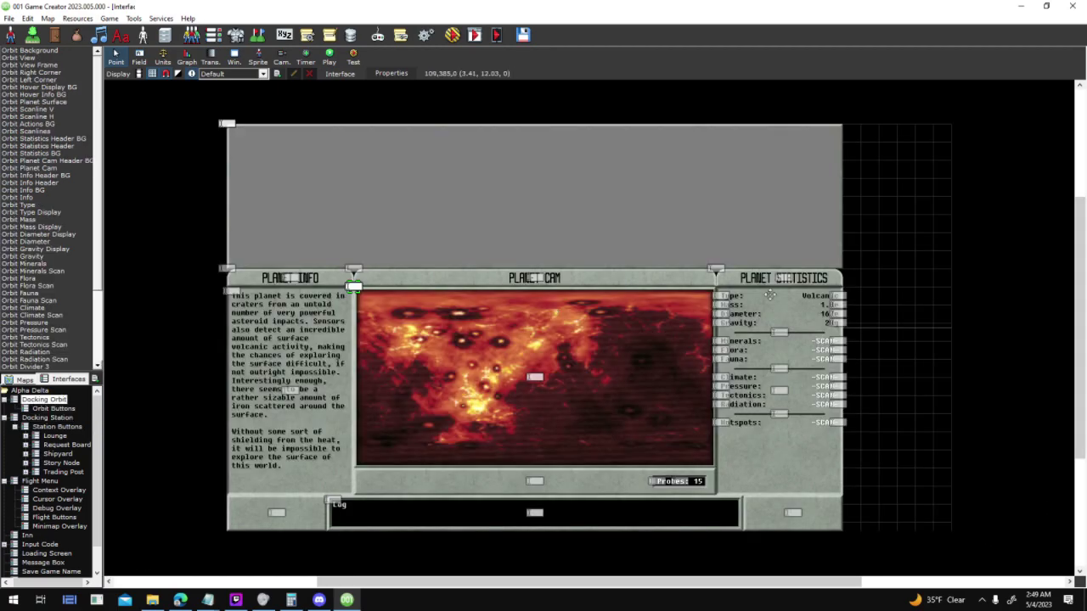
double_click(832, 294)
left_click(601, 238)
left_click(587, 247)
left_click(697, 441)
Set the display style of the Orbit Mass Display and Orbit Diameter Display fields to Instant
double_click(832, 303)
left_click(602, 237)
left_click(567, 251)
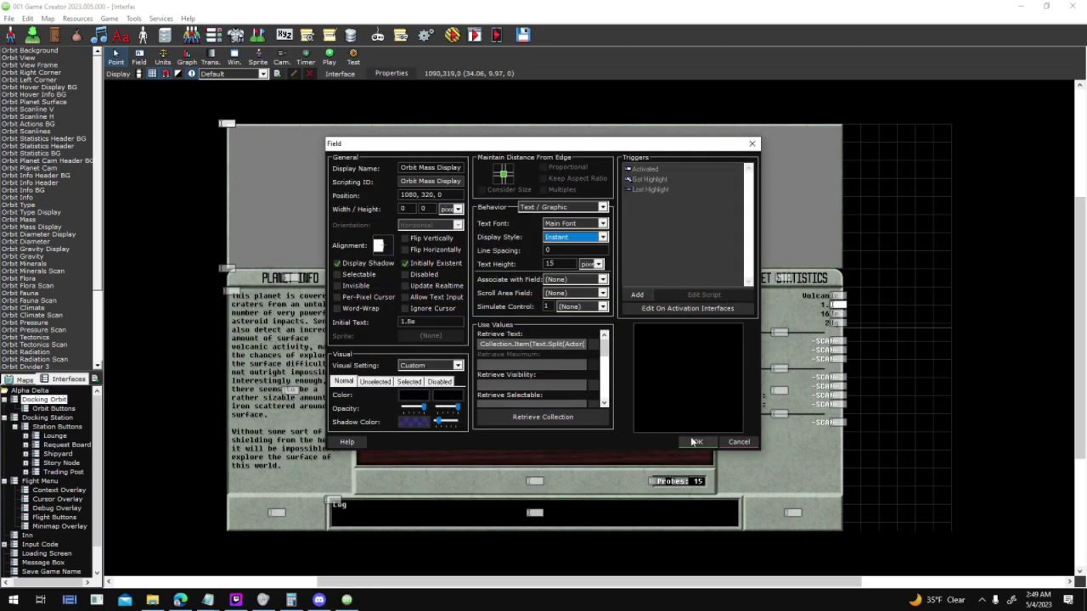
left_click(695, 442)
double_click(827, 314)
left_click(602, 237)
left_click(567, 251)
left_click(694, 442)
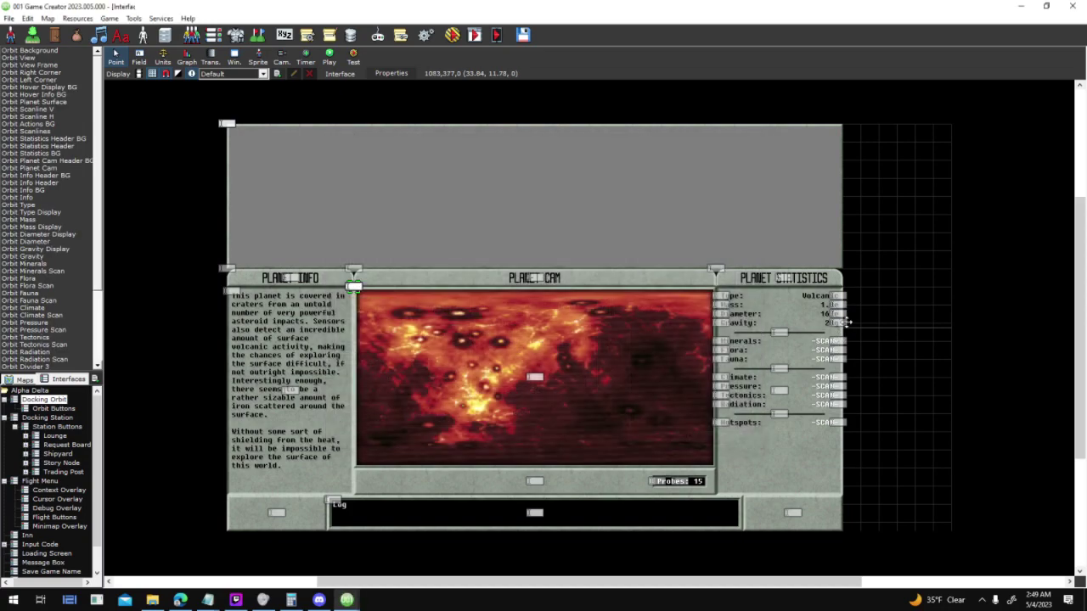
Set the Orbit Gravity Display field's display style to Instant and save the field
double_click(832, 322)
left_click(571, 238)
left_click(567, 251)
left_click(698, 441)
Open the Orbit Minerals Scan field and bring up its display style options
double_click(838, 342)
left_click(602, 238)
left_click(602, 237)
left_click(603, 240)
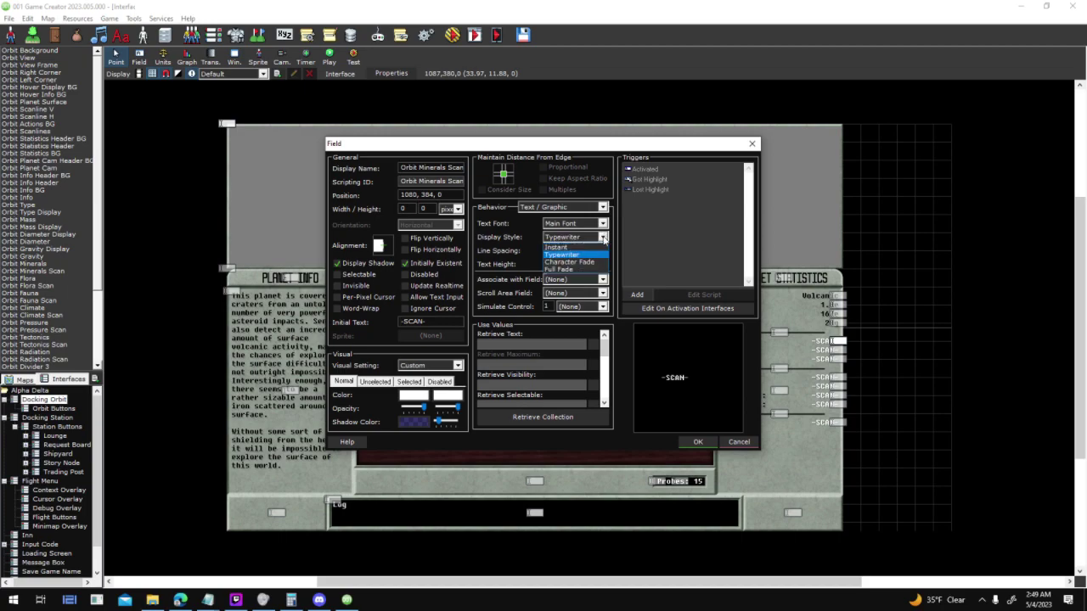
left_click(603, 239)
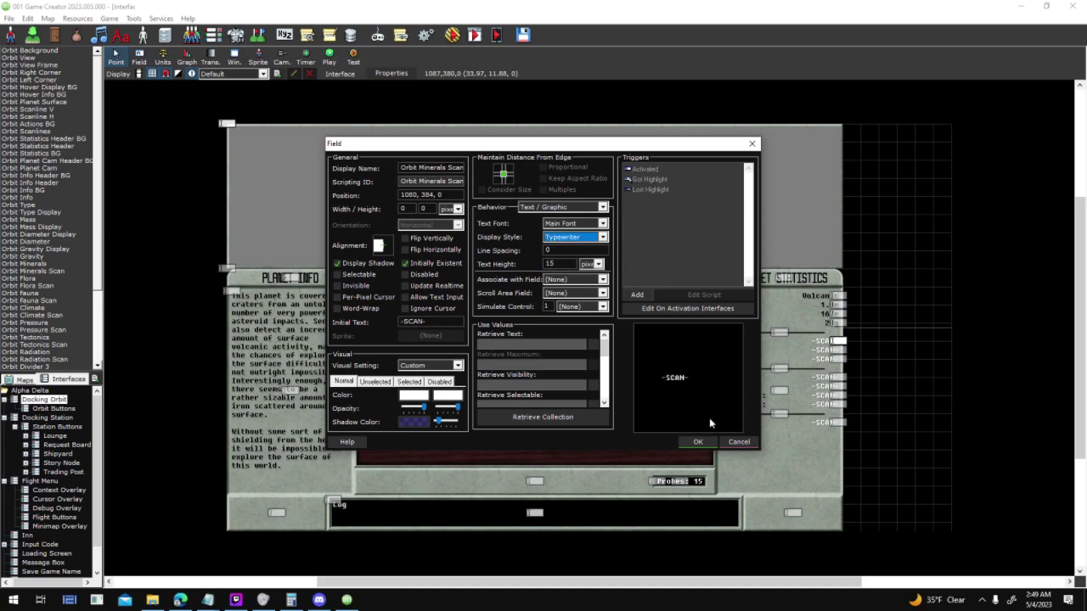
left_click(604, 239)
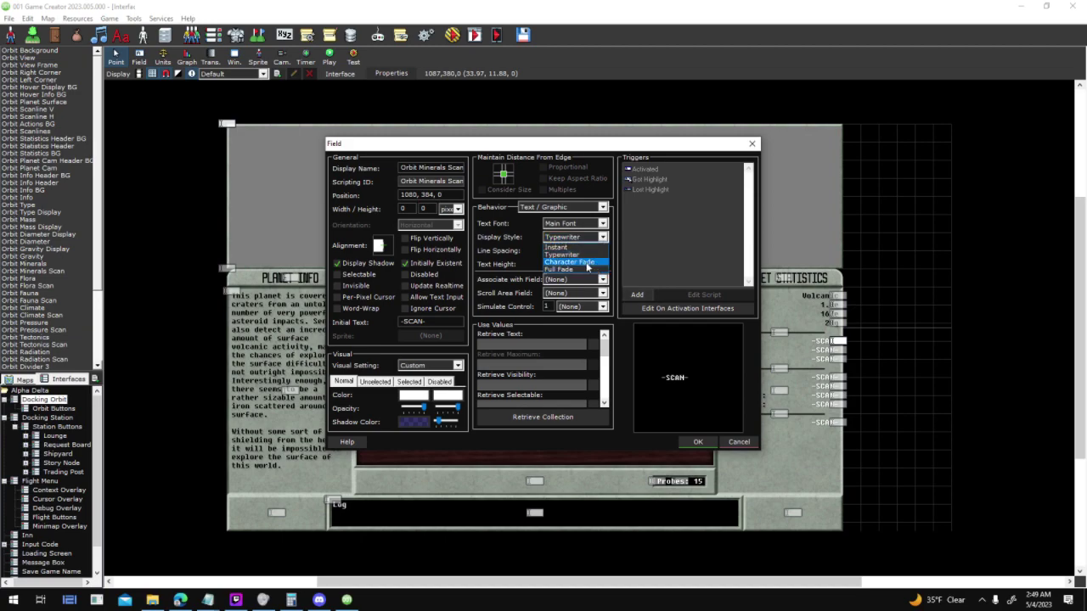
left_click(738, 443)
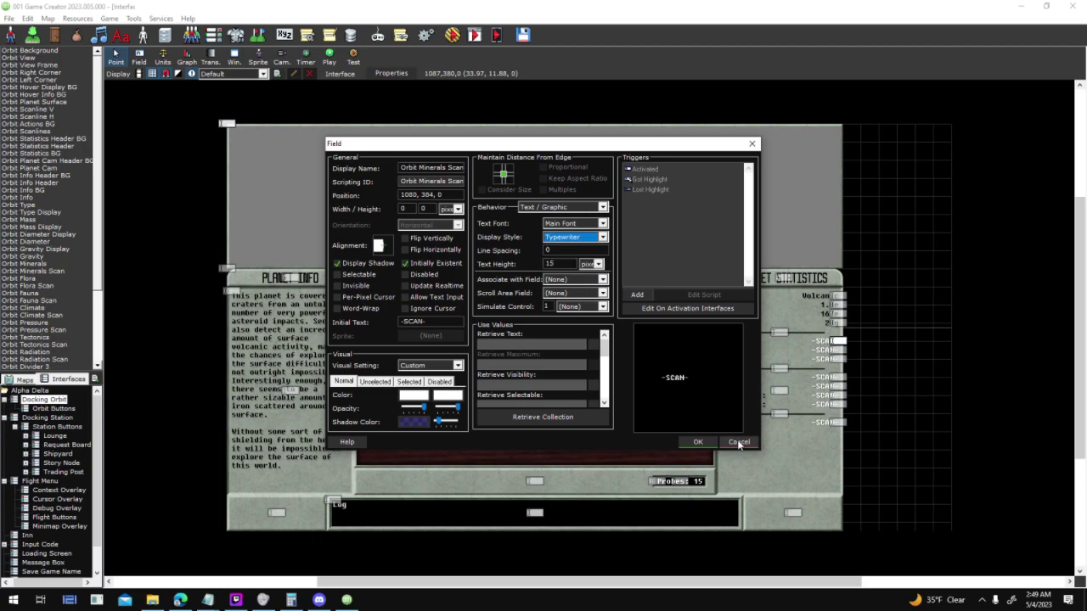
left_click(597, 237)
left_click(569, 250)
left_click(737, 442)
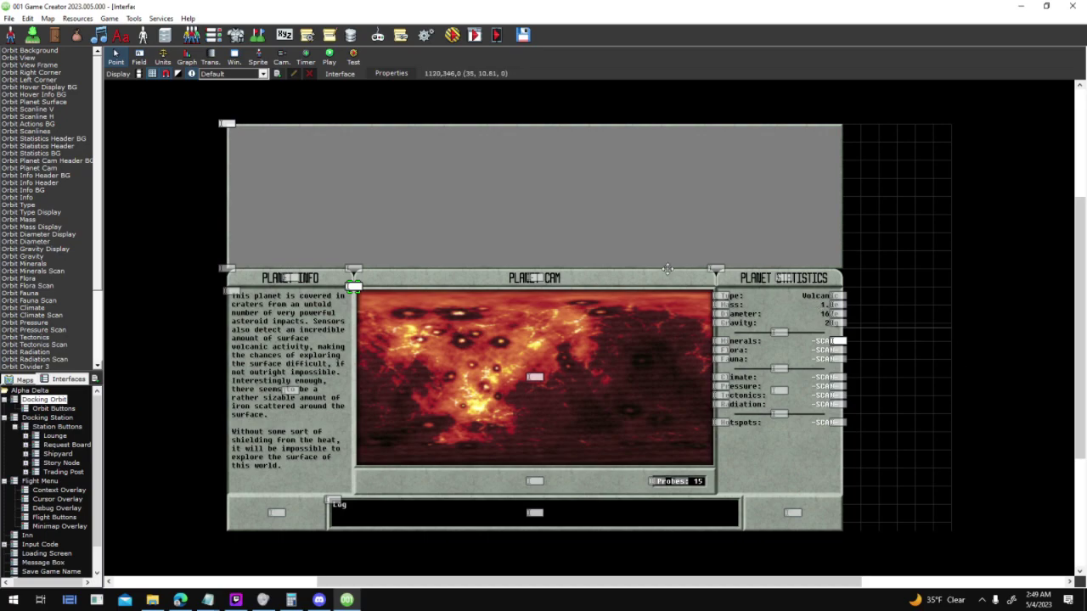
Switch to the Station Buttons interface, saving the current interface, and return to the Docking Orbit interface
left_click(57, 426)
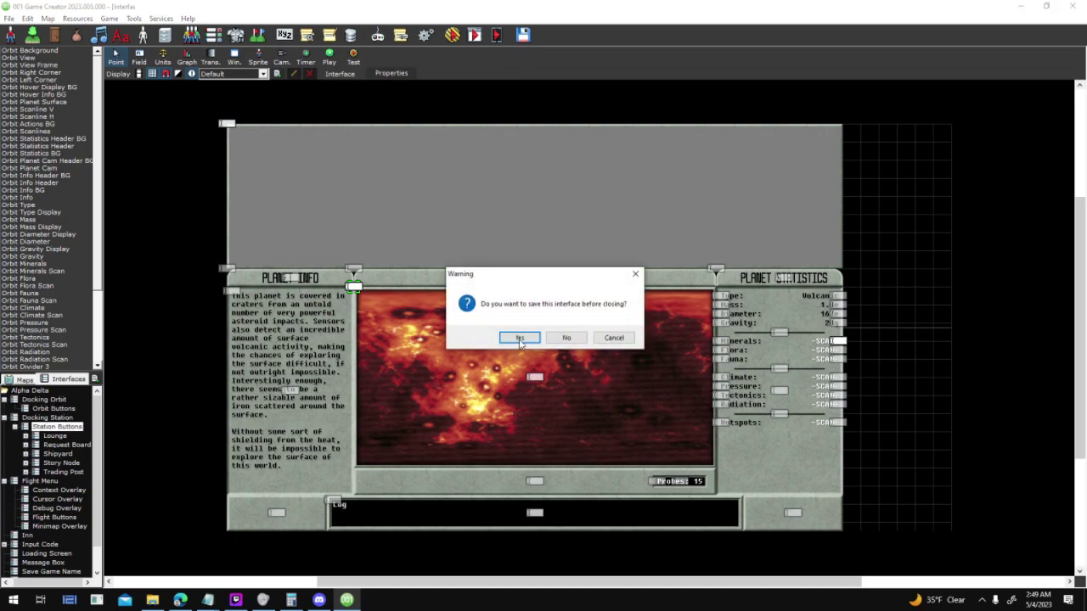
left_click(516, 338)
left_click(61, 416)
left_click(44, 399)
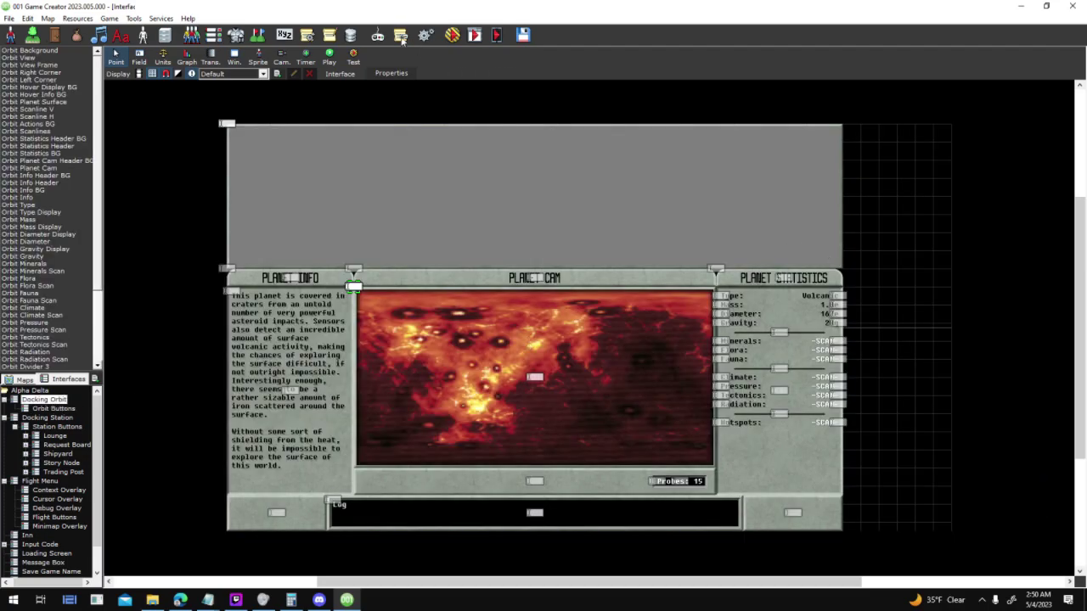
Open the actor templates and compare the existing Rocky and Terrestrial planet templates
left_click(143, 34)
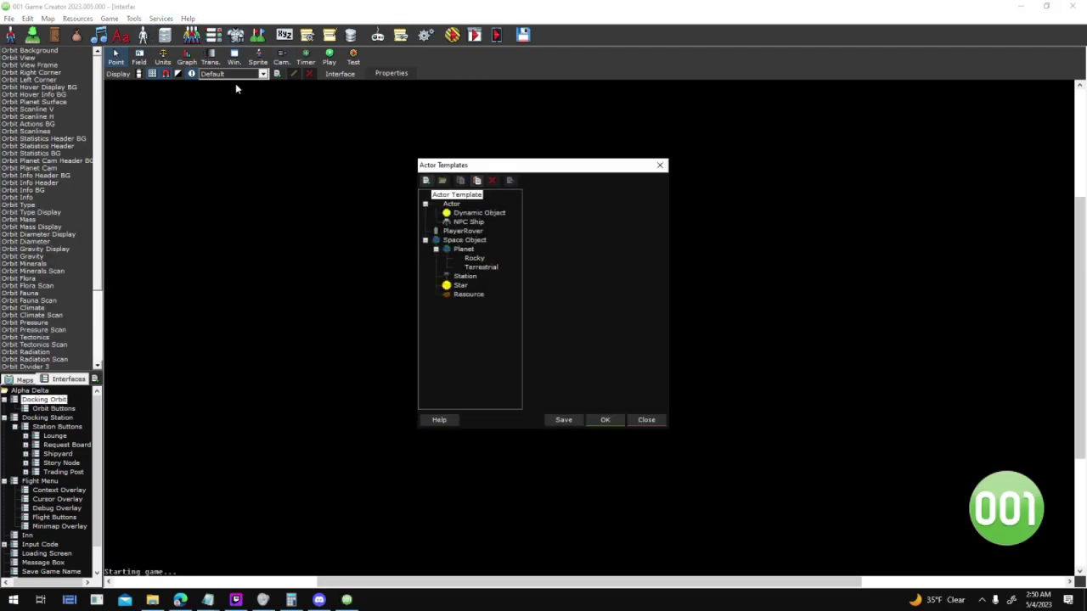
left_click(481, 268)
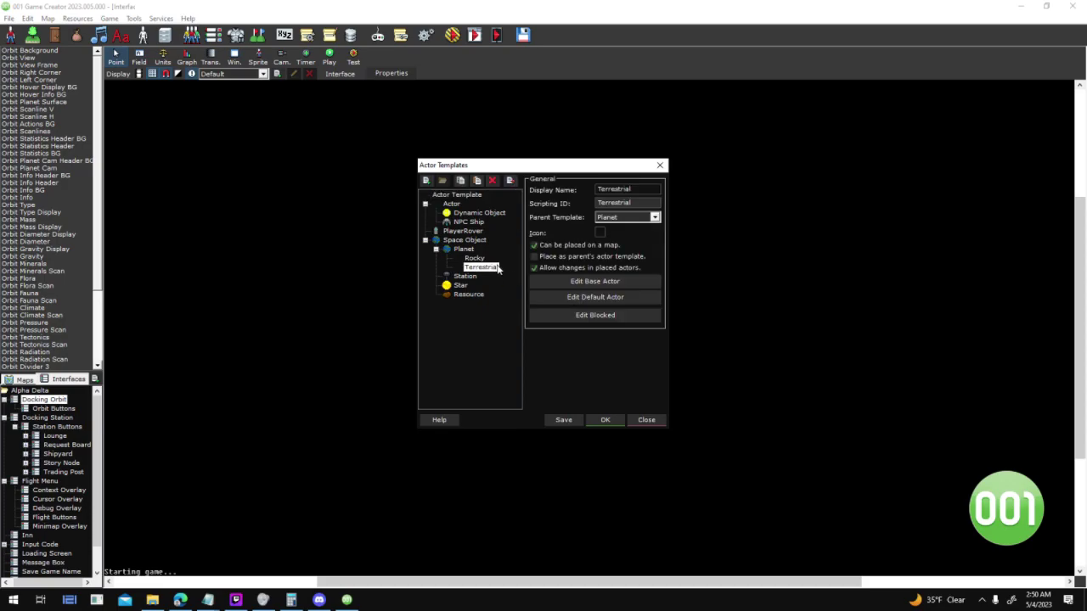
left_click(477, 259)
left_click(482, 268)
left_click(473, 258)
left_click(479, 267)
left_click(474, 258)
Add an actor template named Volcanic under Planet and allow changes in placed actors
left_click(464, 249)
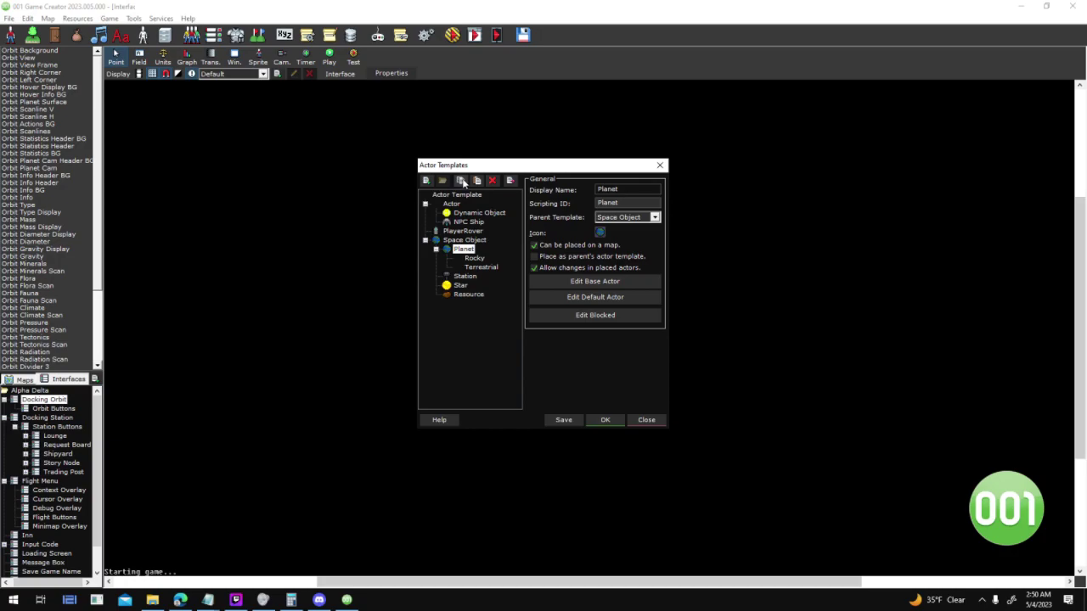
left_click(442, 181)
key("ctrl+a")
type("Volca")
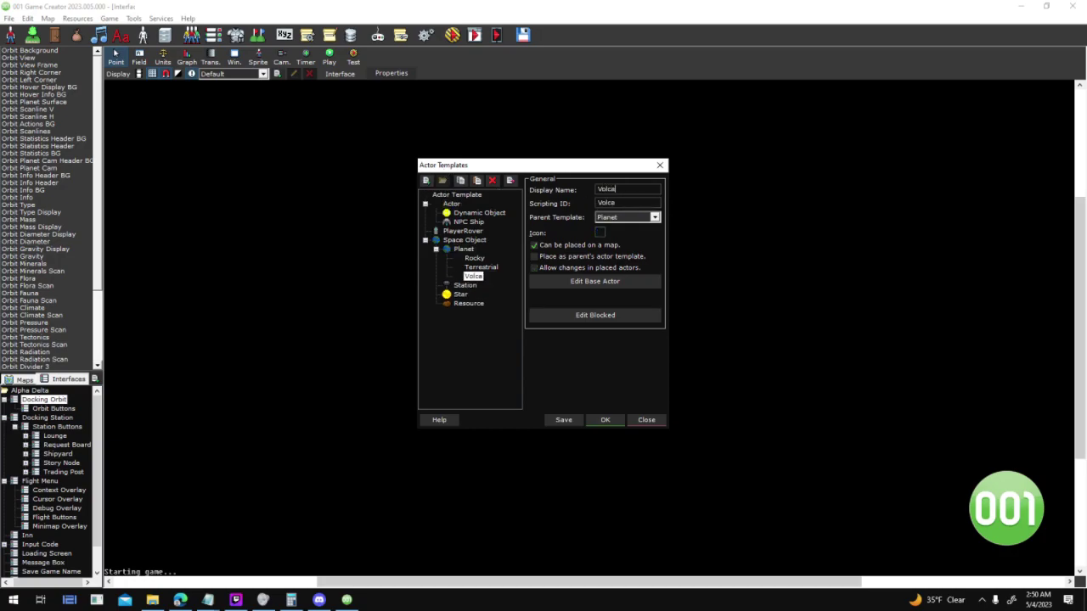
type("nic")
left_click(572, 268)
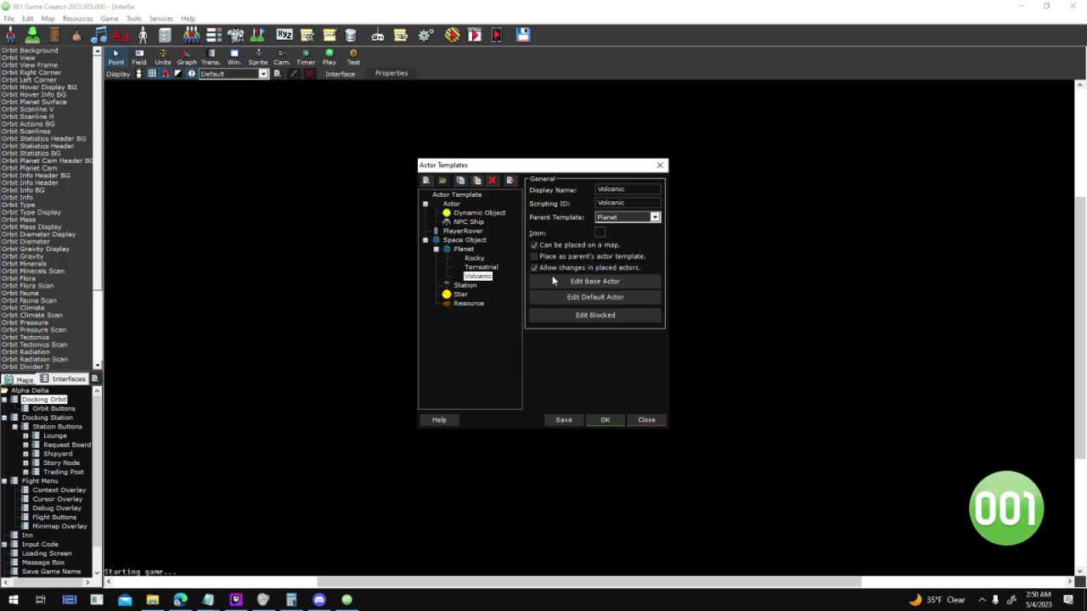
Set the Obj_Type variable of the Volcanic template's base actor to Volcanic and accept the actor
left_click(632, 281)
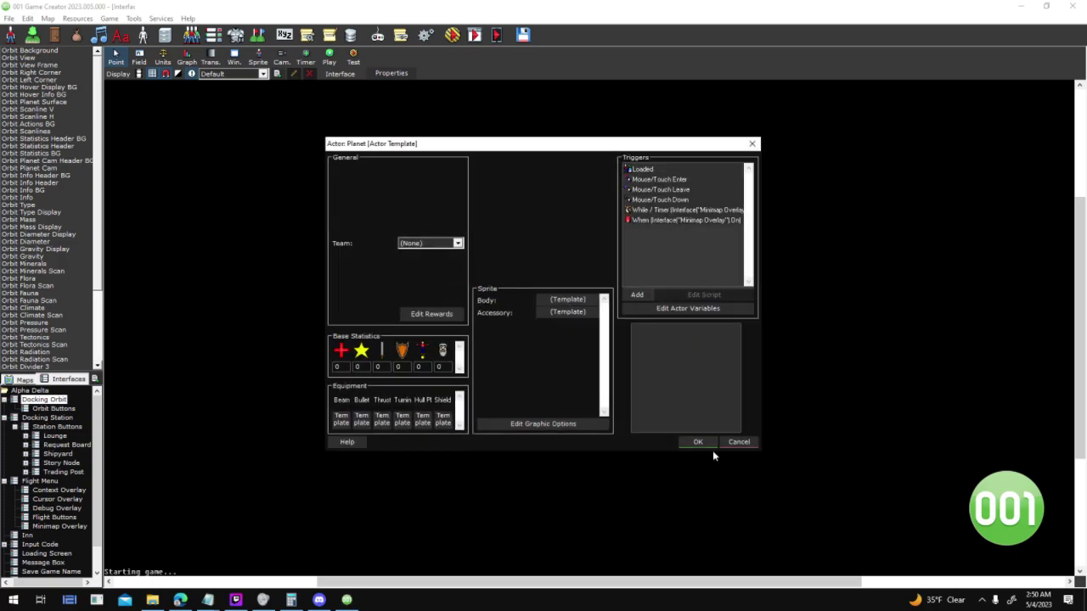
left_click(688, 308)
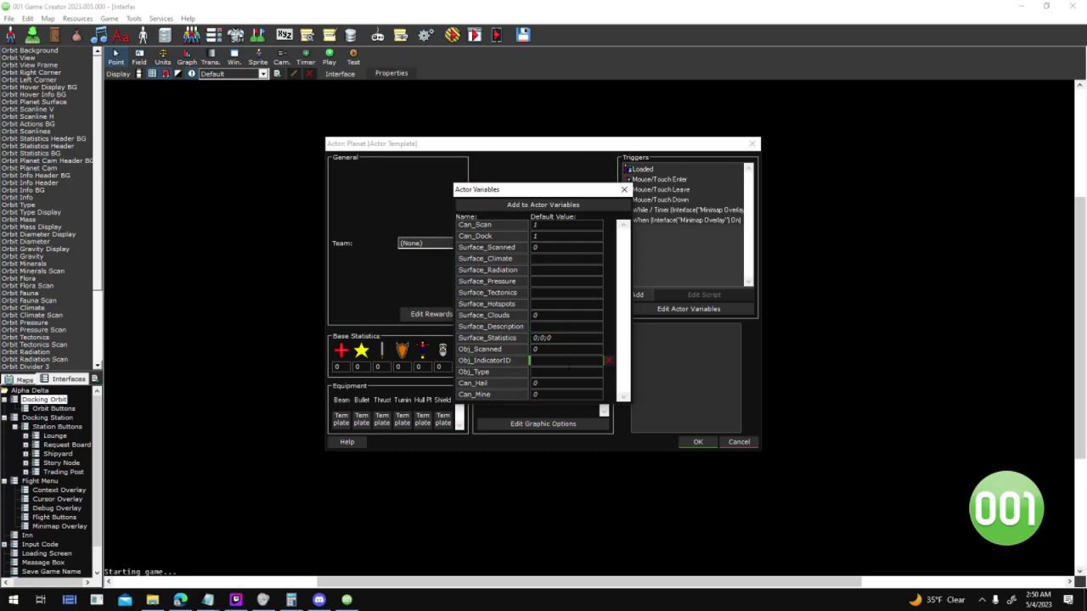
type("Volcanic")
left_click(623, 190)
left_click(696, 441)
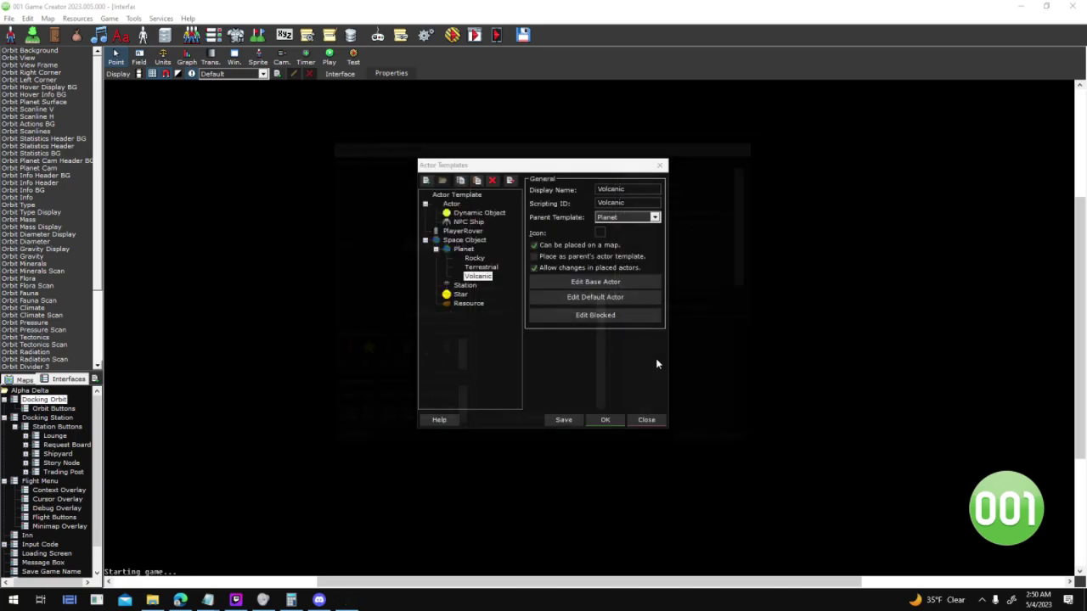
Check the Volcanic default actor's variables and set its body sprite to Planet_Magma_1 from the Planets folder
left_click(621, 297)
left_click(652, 309)
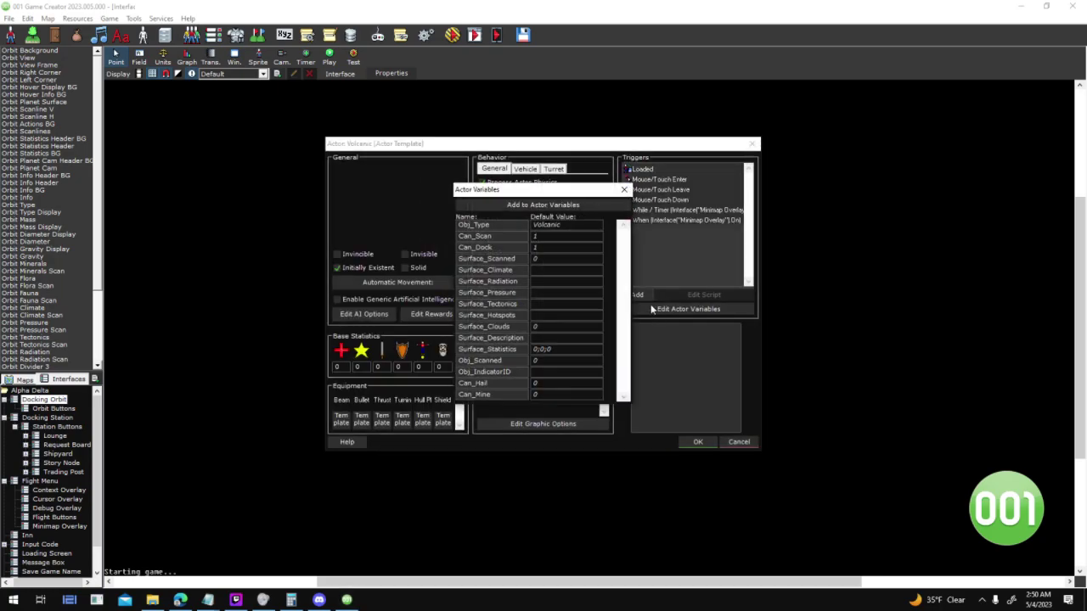
left_click(624, 189)
left_click(567, 299)
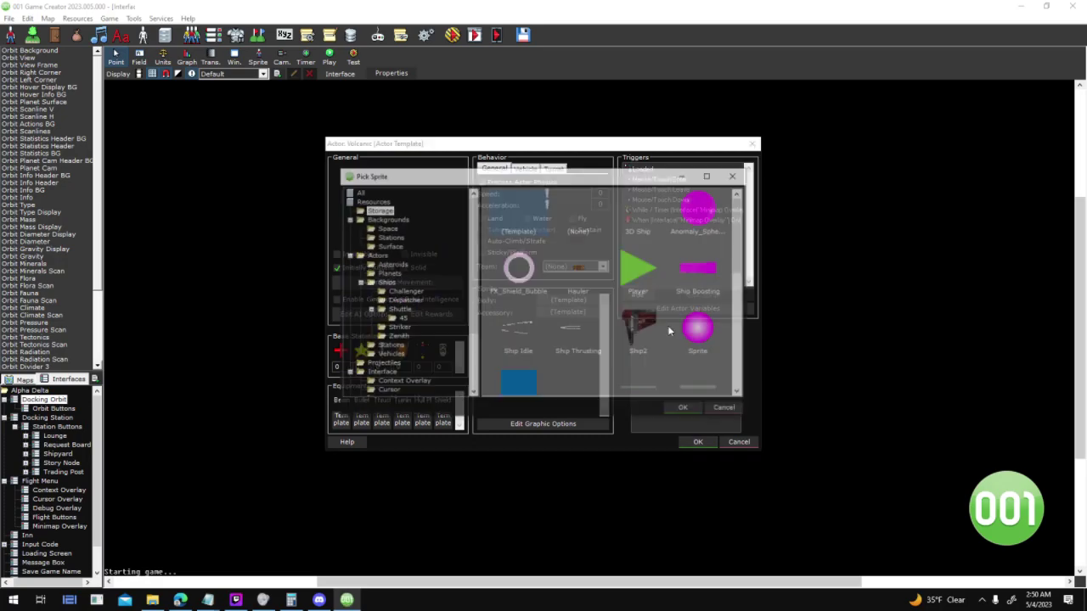
left_click(393, 276)
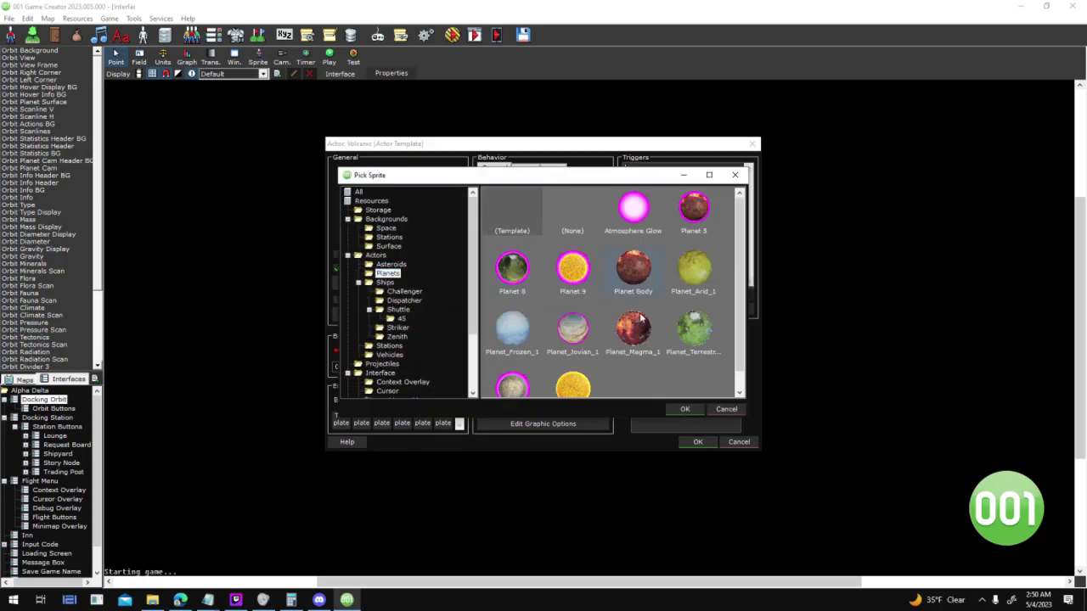
double_click(640, 328)
Give the Volcanic default actor the medium atmosphere accessory sprite, tint it orange (RGB 255, 128, 64), and accept the actor
left_click(592, 314)
left_click(386, 225)
double_click(683, 209)
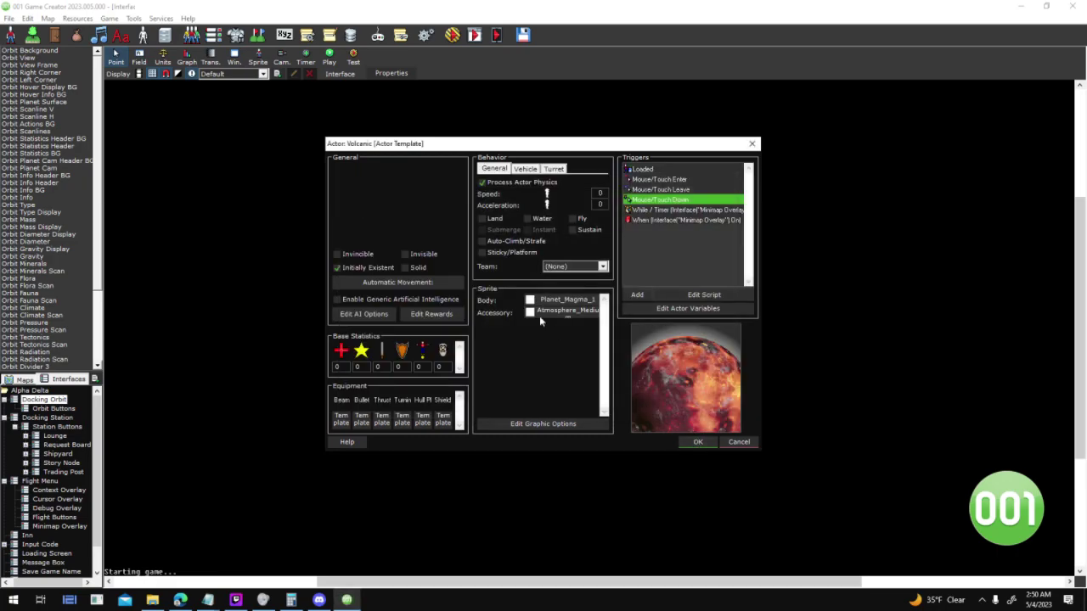
left_click(530, 312)
left_click(358, 214)
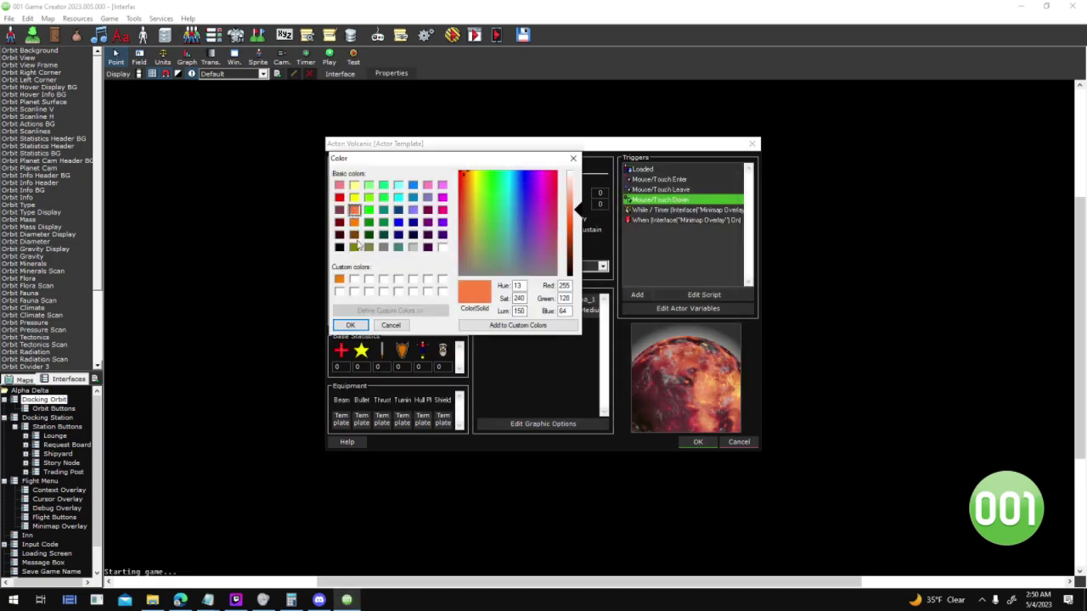
left_click(362, 329)
left_click(697, 442)
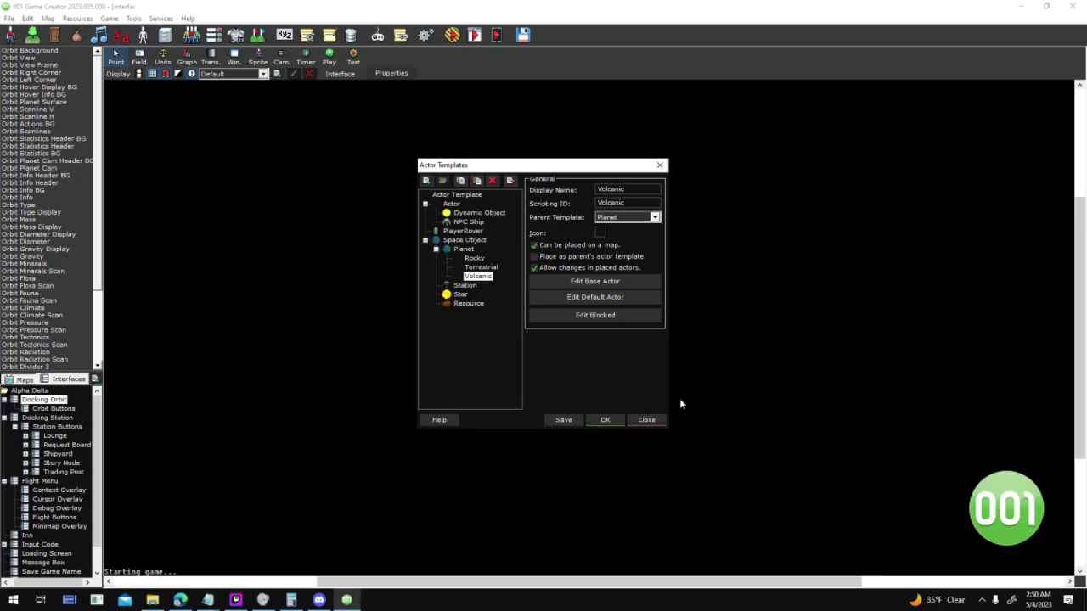
Review the Rocky, Terrestrial and Volcanic templates and select their parent Planet template
left_click(477, 258)
left_click(484, 268)
left_click(483, 276)
left_click(484, 268)
left_click(482, 277)
left_click(472, 249)
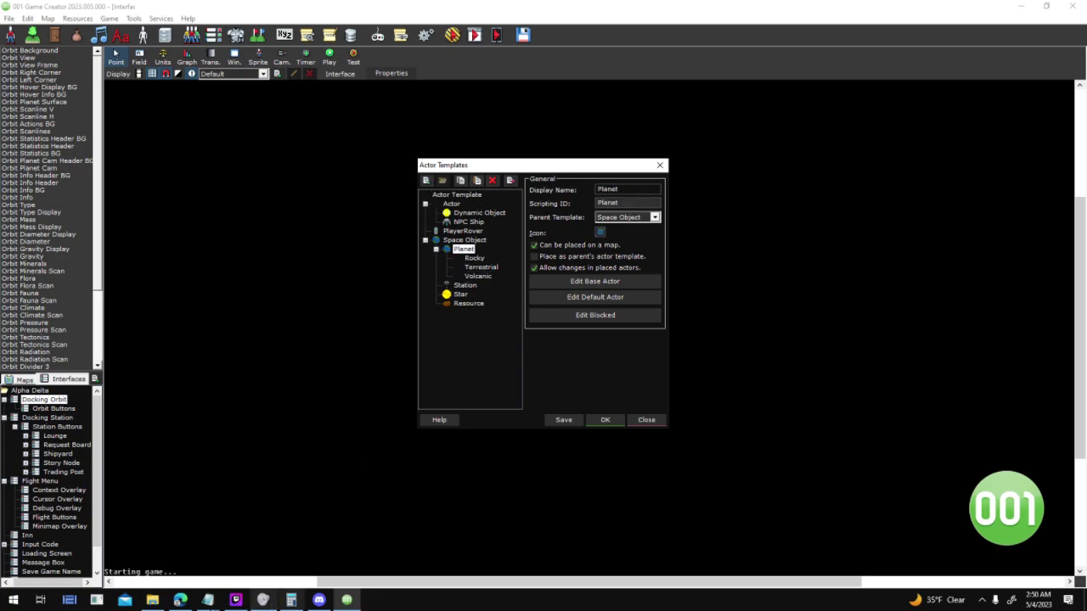
Find and open the Planet Types text file in Notepad and place its window beside the template list
left_click(208, 599)
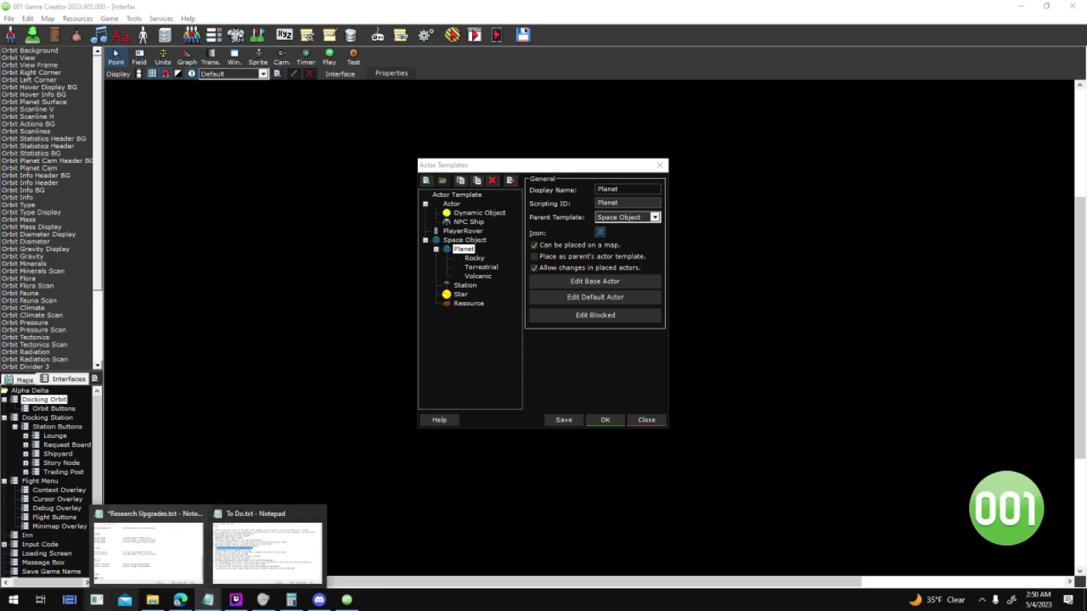
left_click(9, 603)
type("pla")
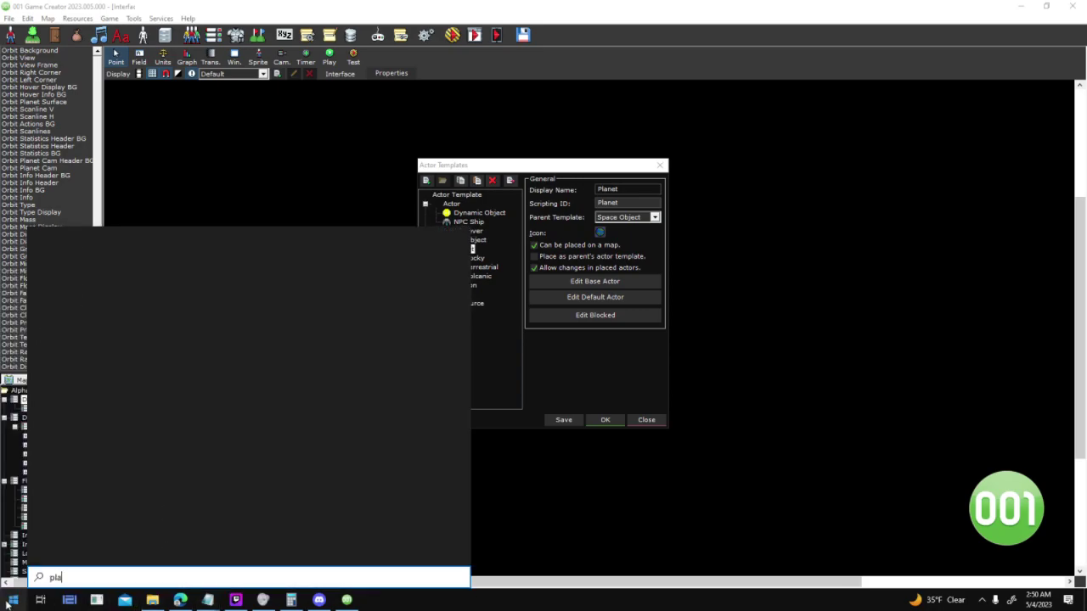
type("net types")
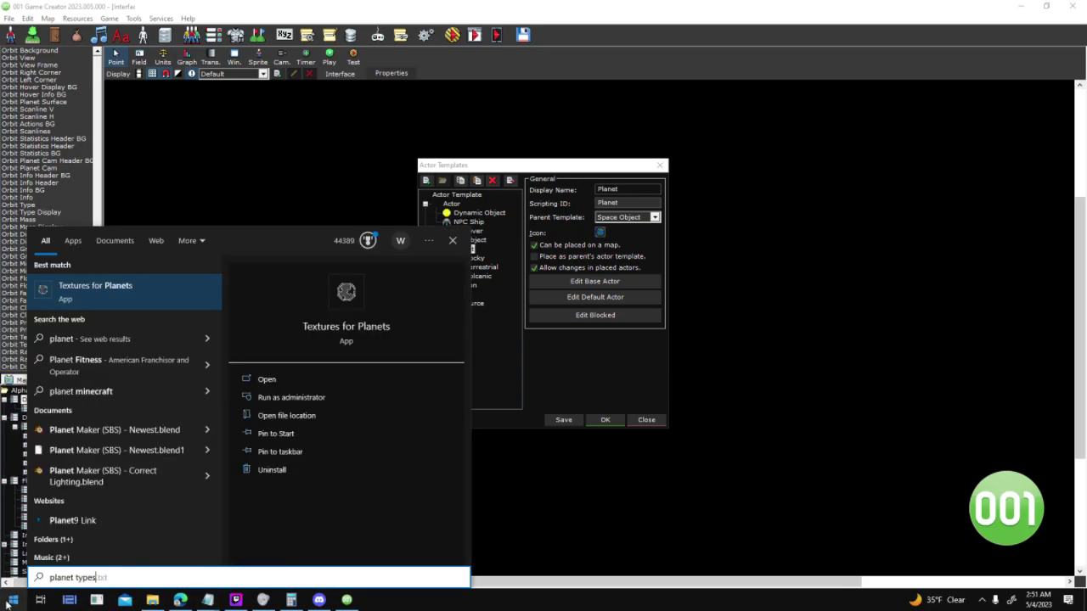
left_click(90, 310)
left_click(557, 329)
left_click_drag(670, 192, 989, 161)
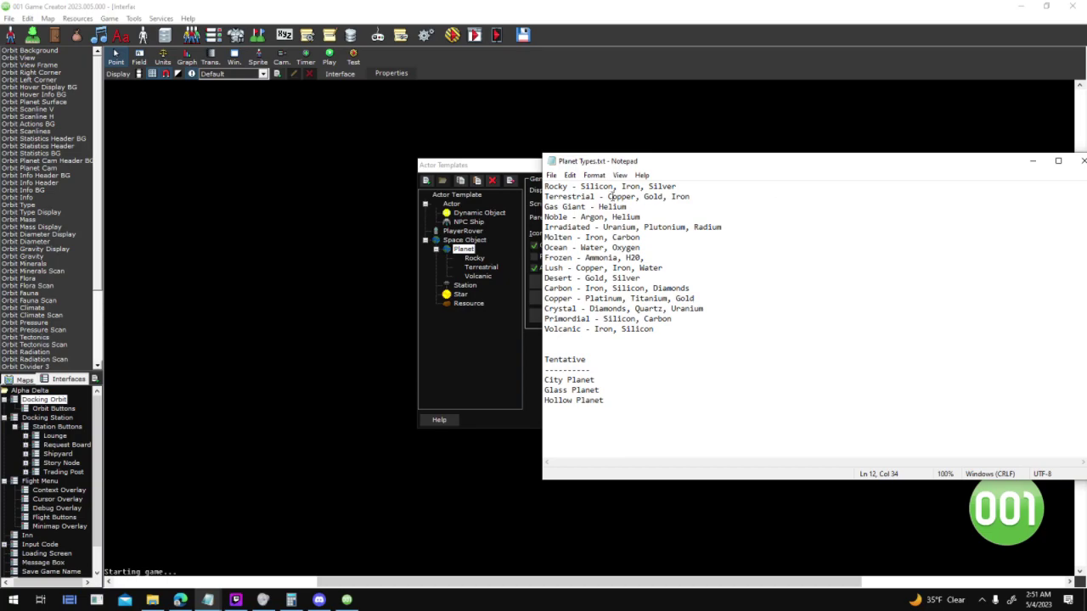
Examine the listed planet types and their resources to decide which planet template to add
left_click_drag(586, 205, 538, 209)
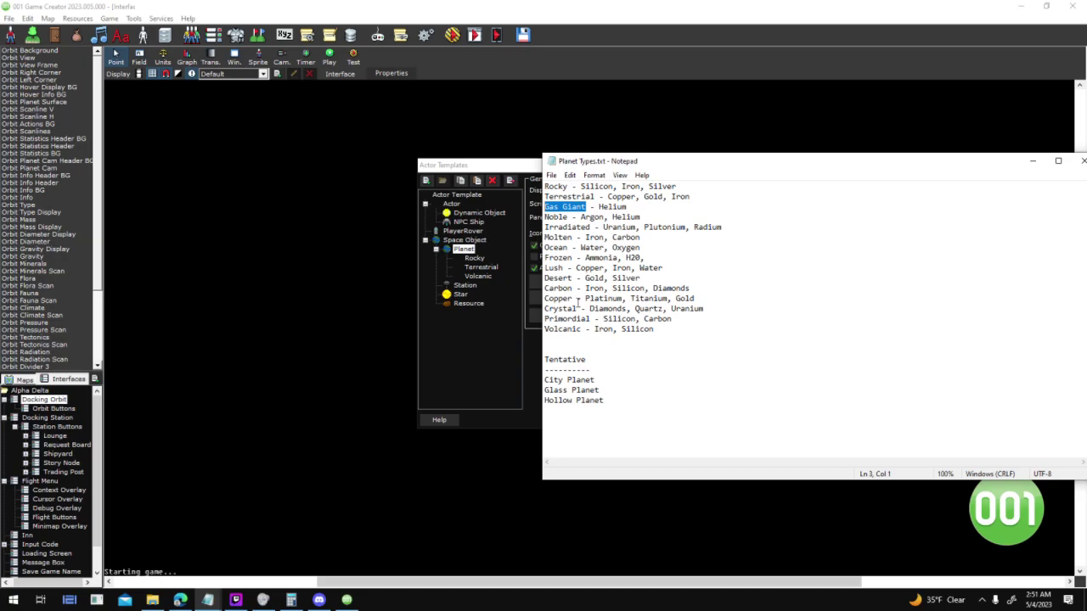
left_click(506, 341)
left_click(209, 600)
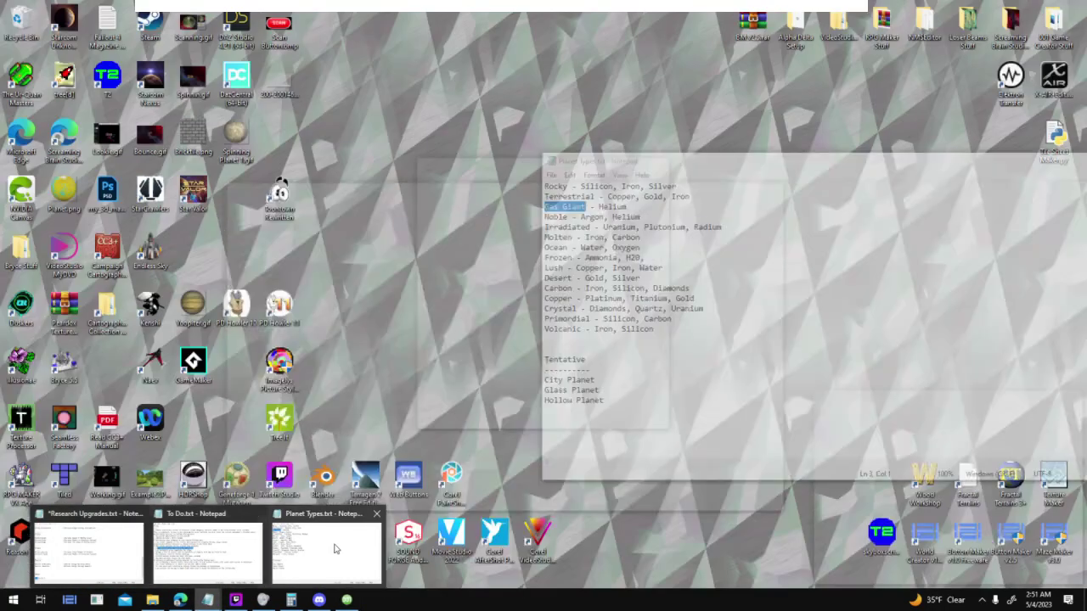
left_click(335, 551)
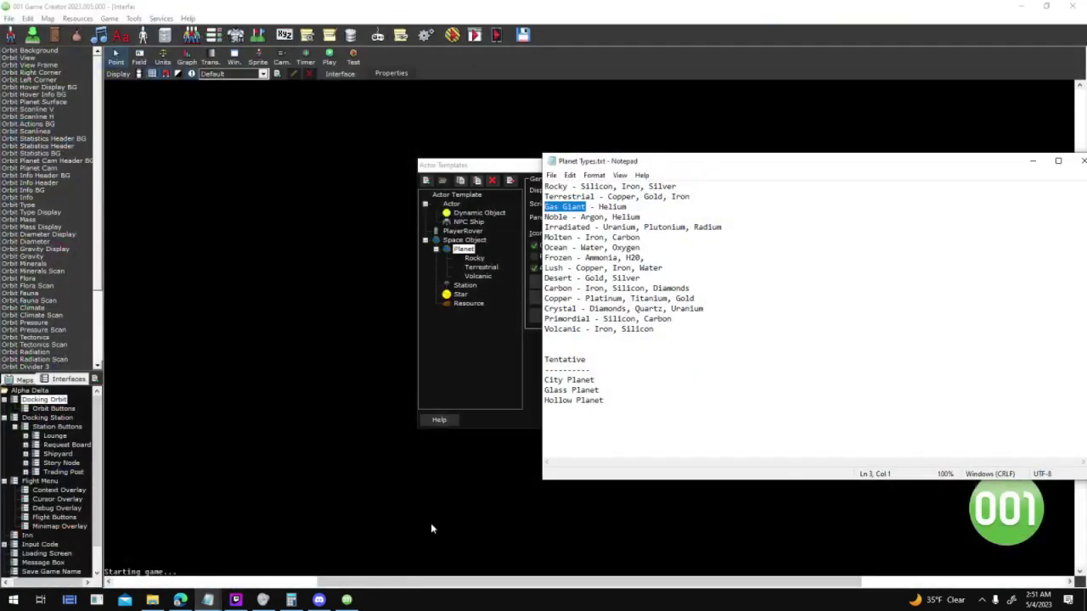
double_click(550, 217)
left_click(582, 323)
double_click(561, 298)
left_click_drag(571, 280, 696, 266)
left_click(696, 266)
Replace the planet type name Frozen with Icy in the Planet Types list
left_click_drag(577, 259, 544, 259)
left_click(672, 348)
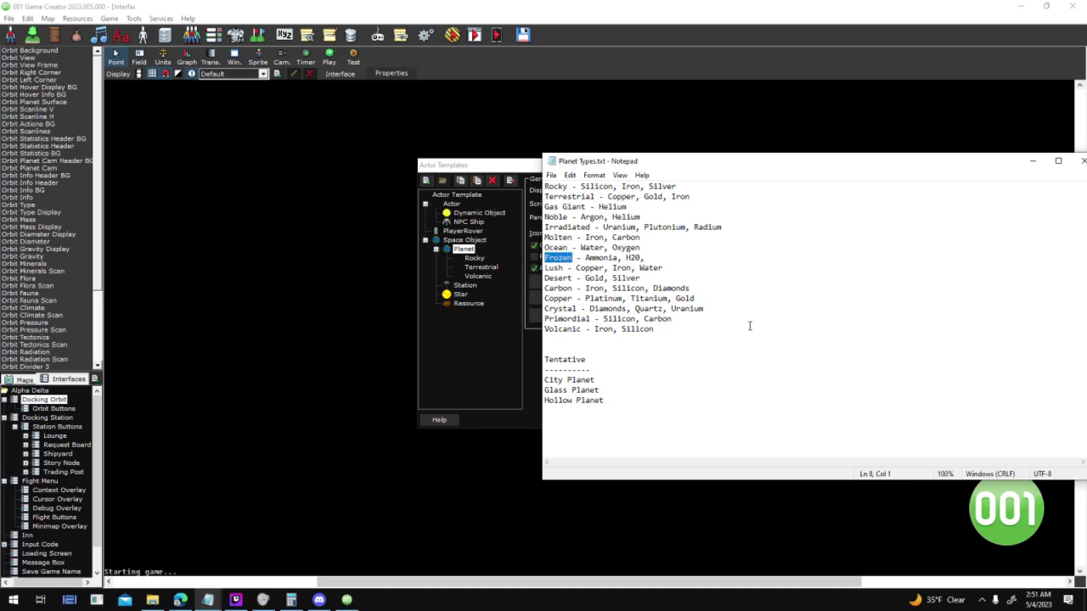
type("Icy")
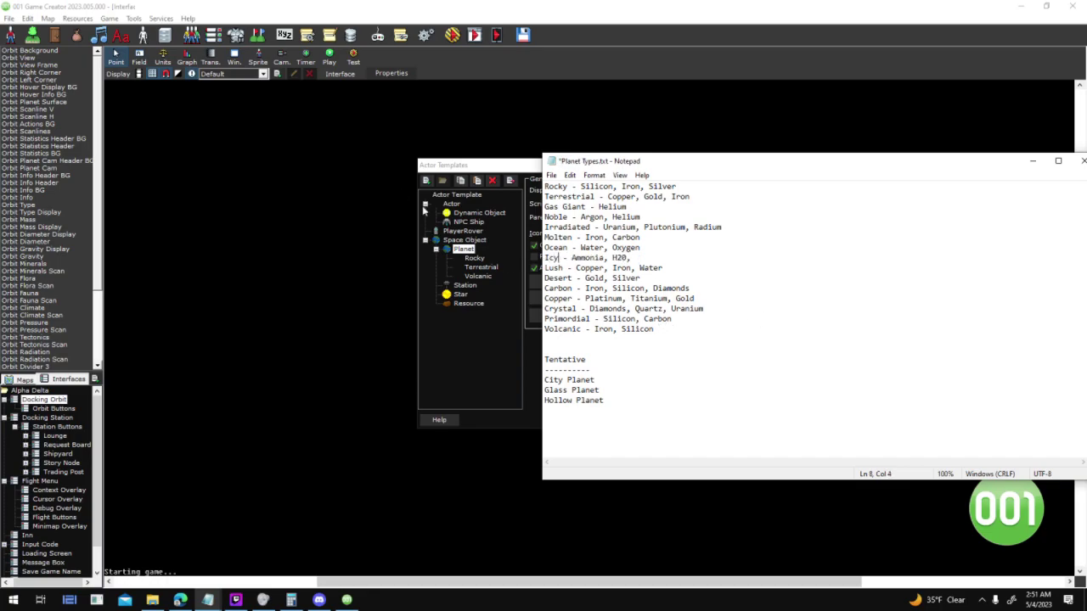
Return to 001 Game Creator, add an actor template named Frozen under Planet, and allow changes in placed actors
left_click(461, 166)
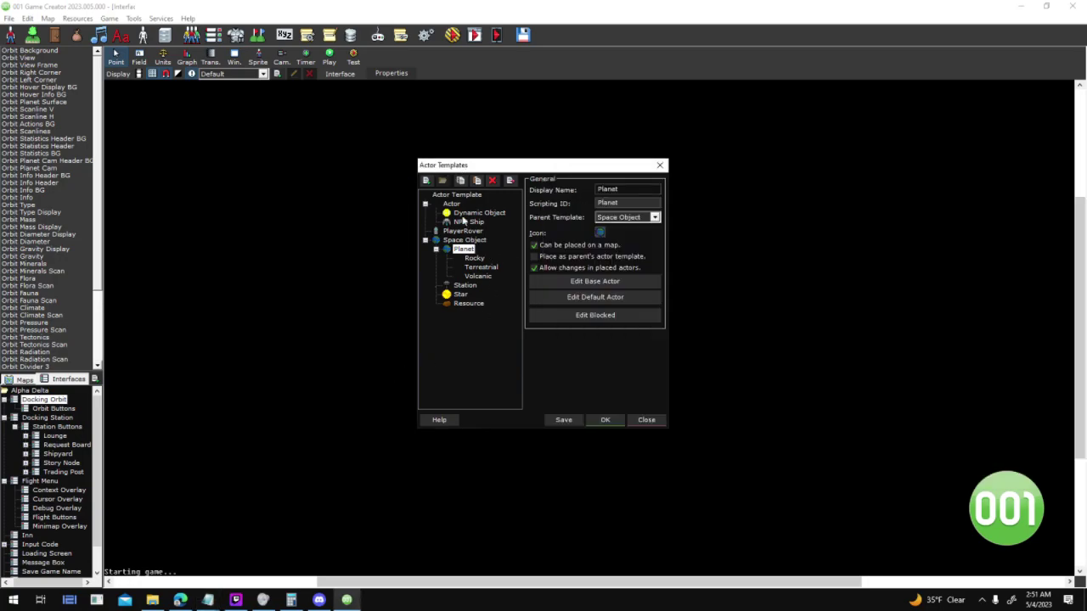
left_click(426, 180)
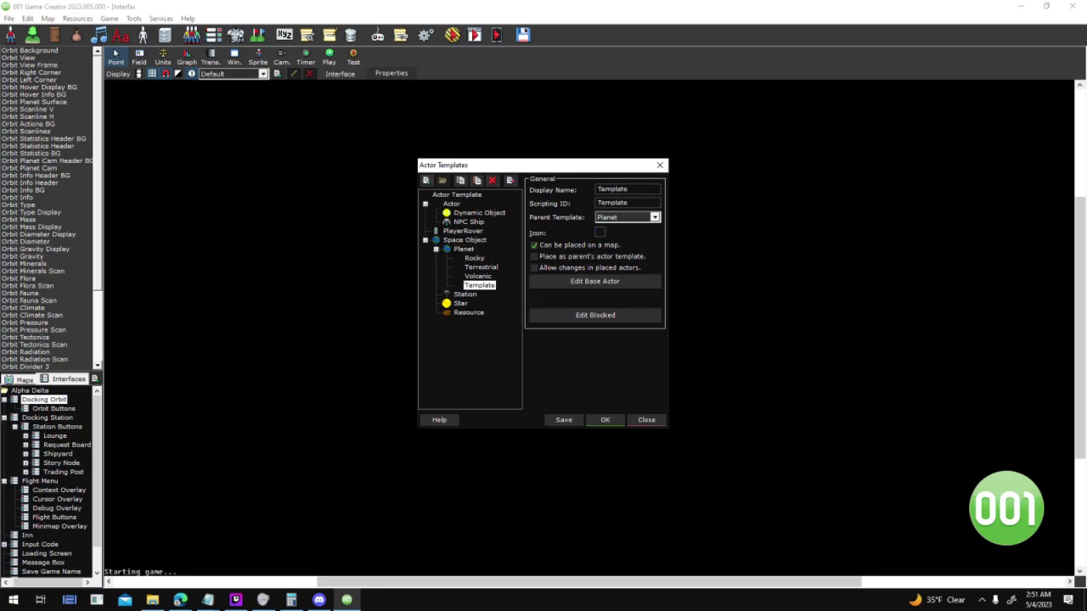
key("ctrl+a")
type("Frozen")
left_click(534, 266)
Set the Obj_Type variable of the Frozen template's base actor to Frozen and accept the actor
left_click(590, 282)
left_click(668, 310)
left_click(567, 372)
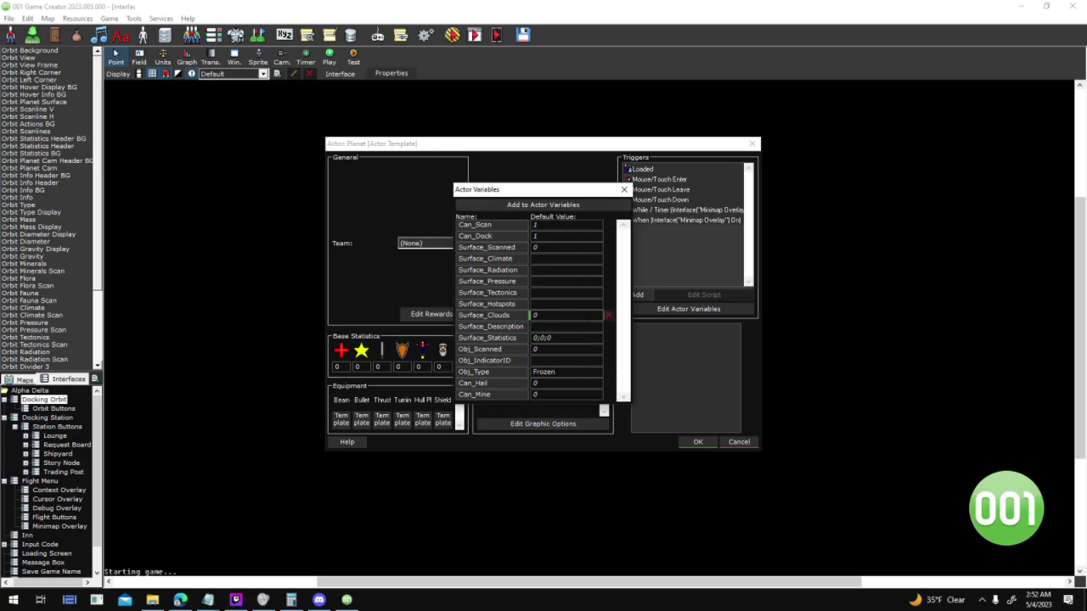
left_click(624, 190)
left_click(697, 441)
Set the Surface_Clouds variable to 1 in the base actors of the Frozen and Volcanic templates
left_click(484, 268)
left_click(485, 277)
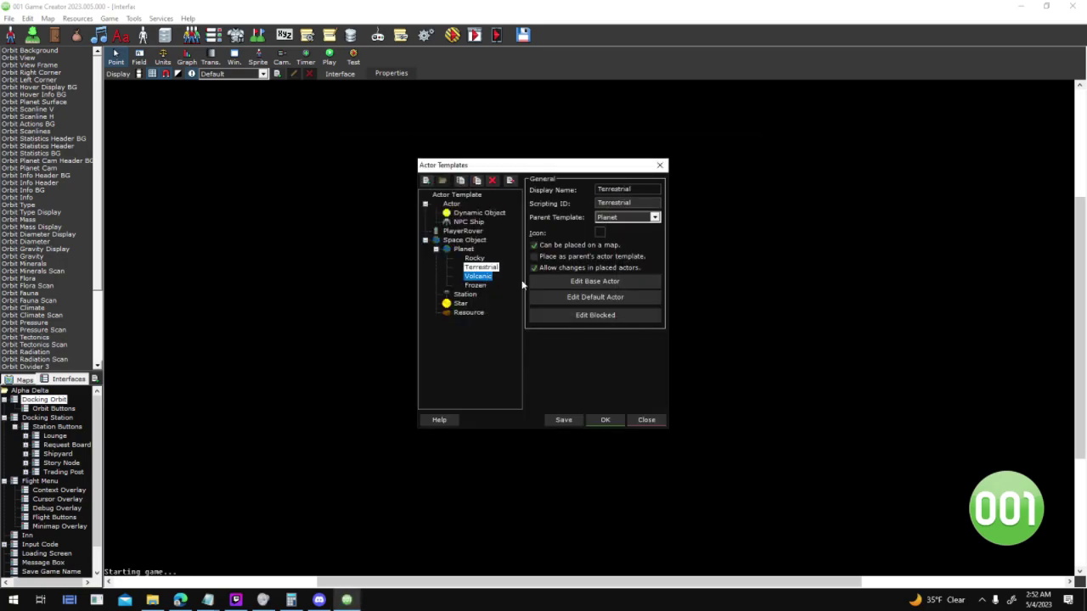
left_click(595, 281)
left_click(688, 309)
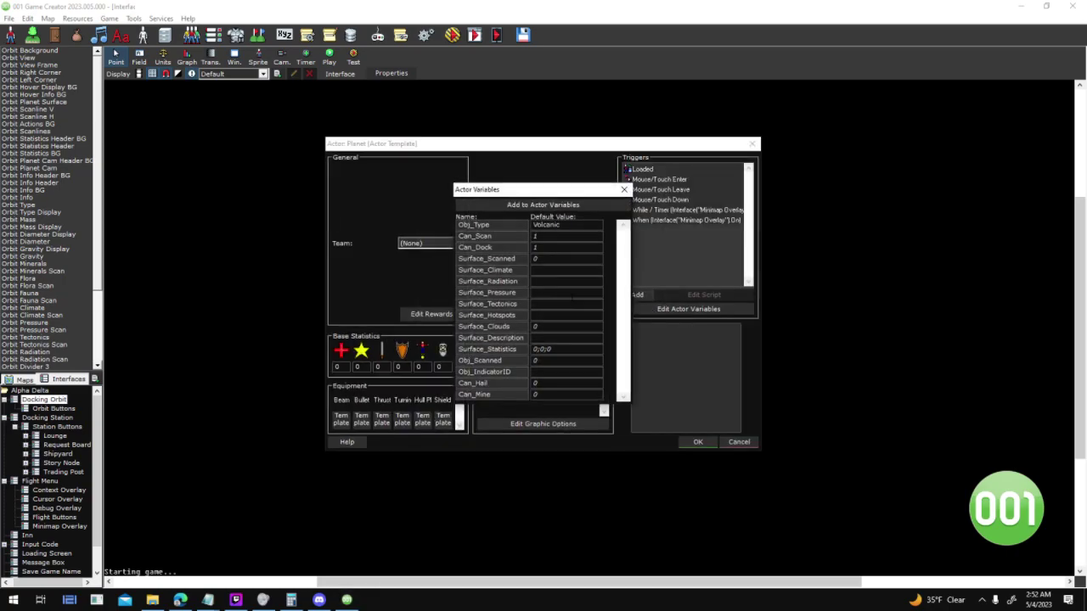
left_click(682, 370)
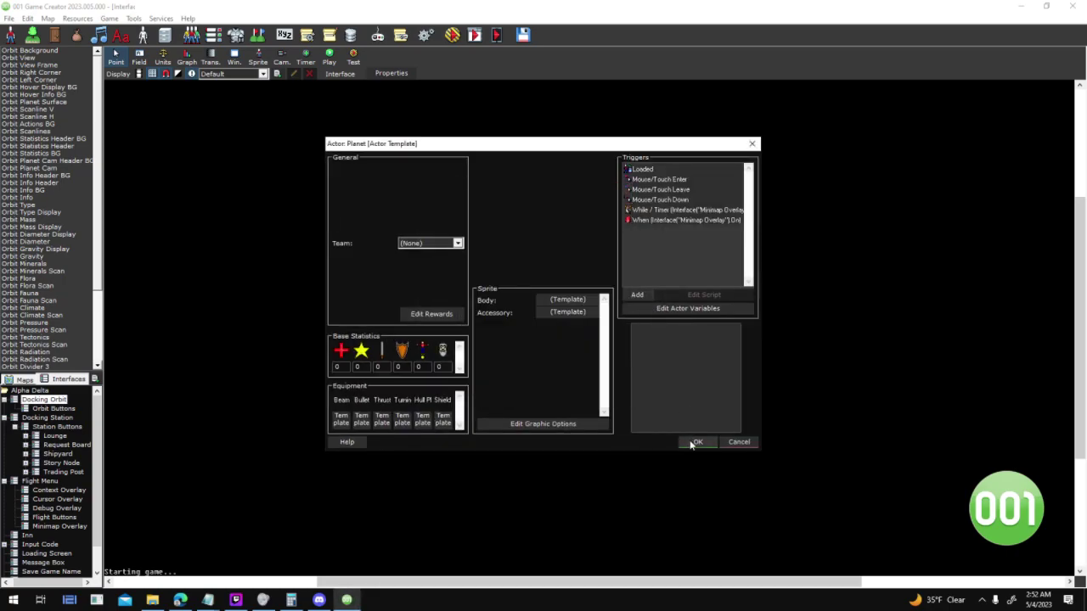
left_click(697, 441)
Examine the base actors of the Terrestrial, Rocky and Frozen templates, checking the actor variables for Surface_Clouds
left_click(481, 267)
left_click(600, 297)
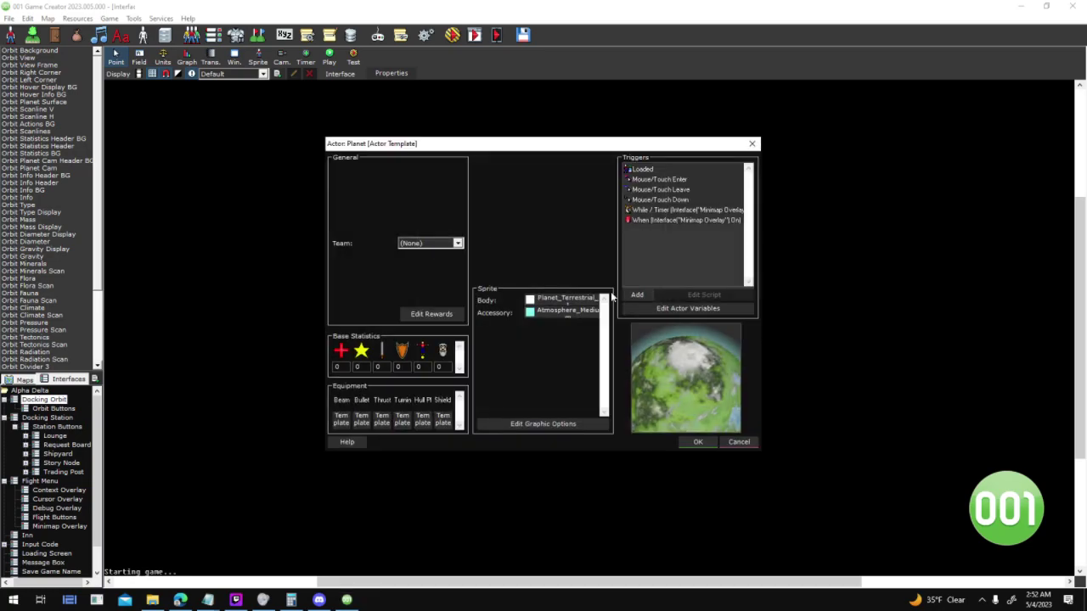
left_click(687, 309)
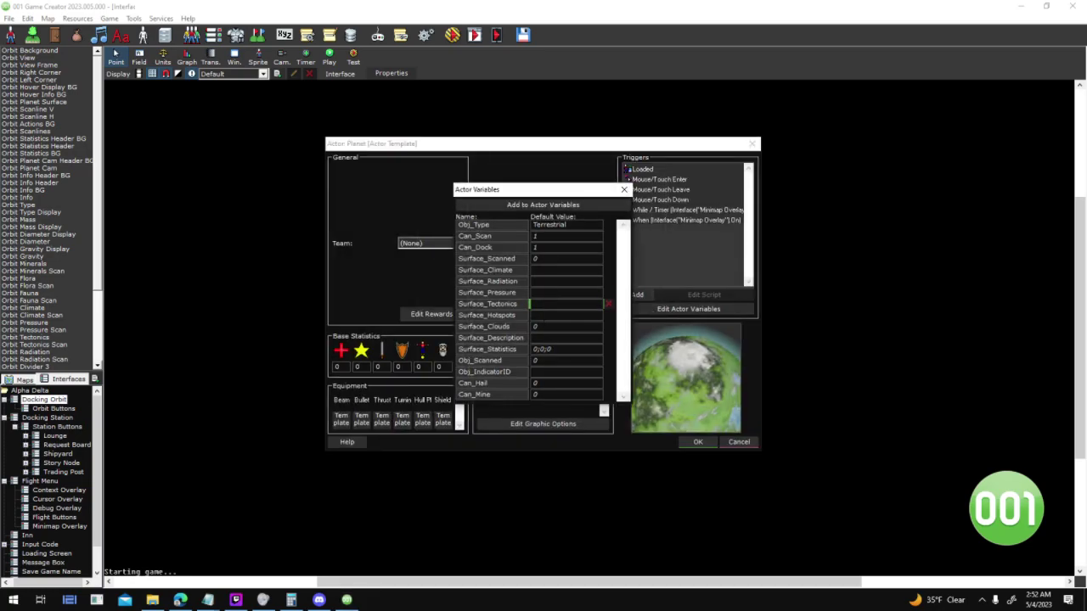
left_click(623, 189)
left_click(696, 441)
left_click(476, 258)
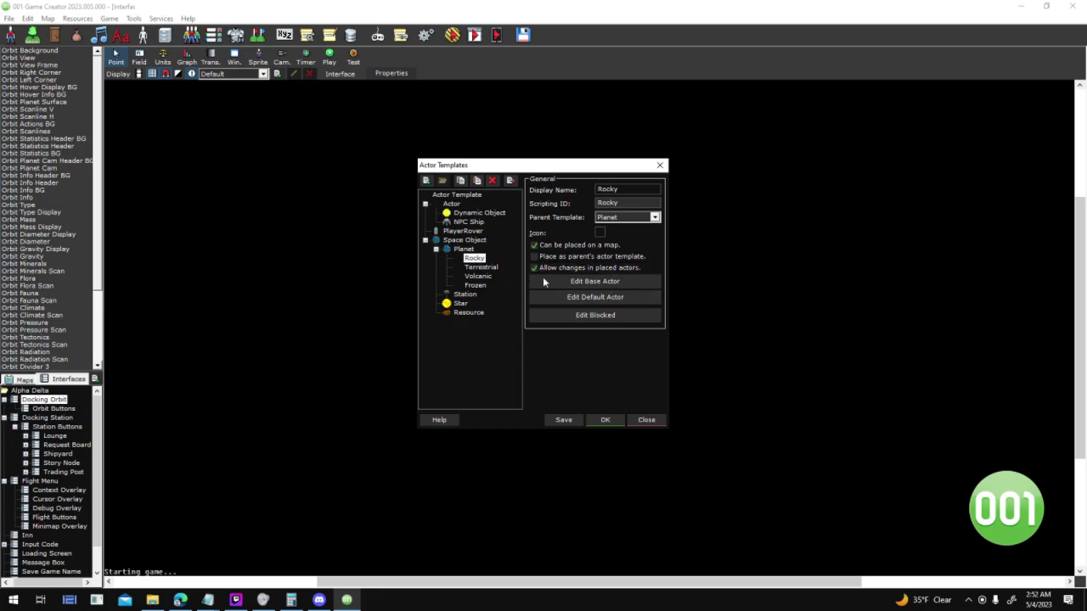
left_click(594, 280)
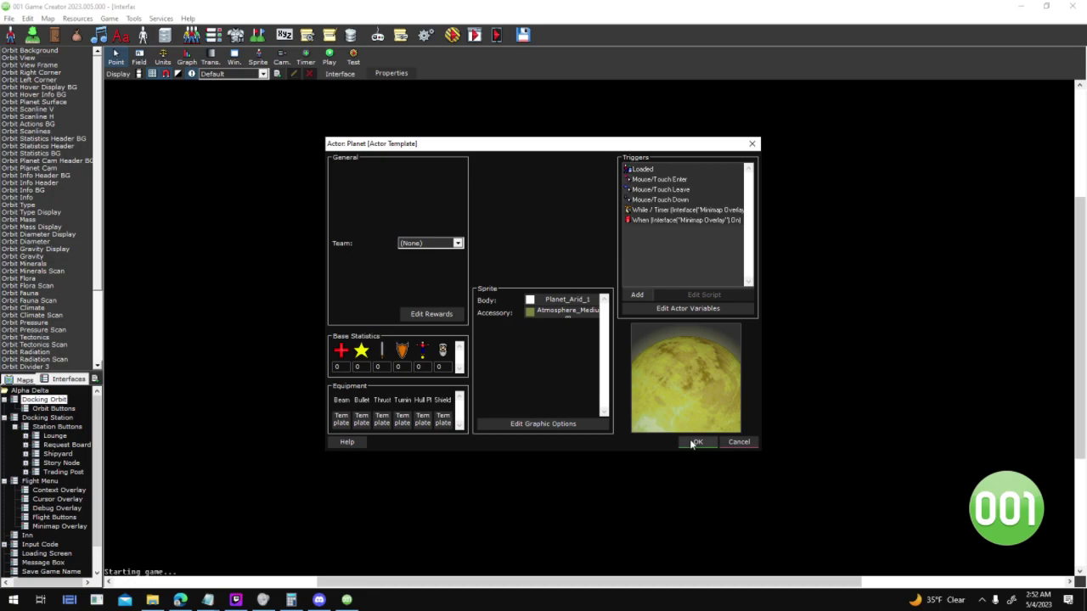
left_click(693, 441)
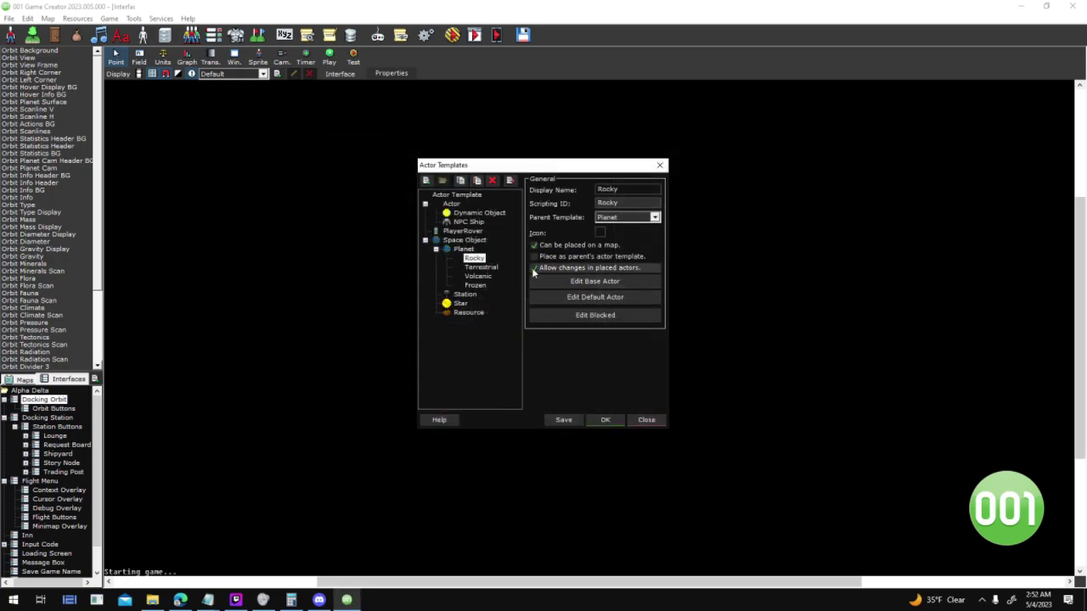
left_click(491, 268)
left_click(625, 294)
left_click(693, 441)
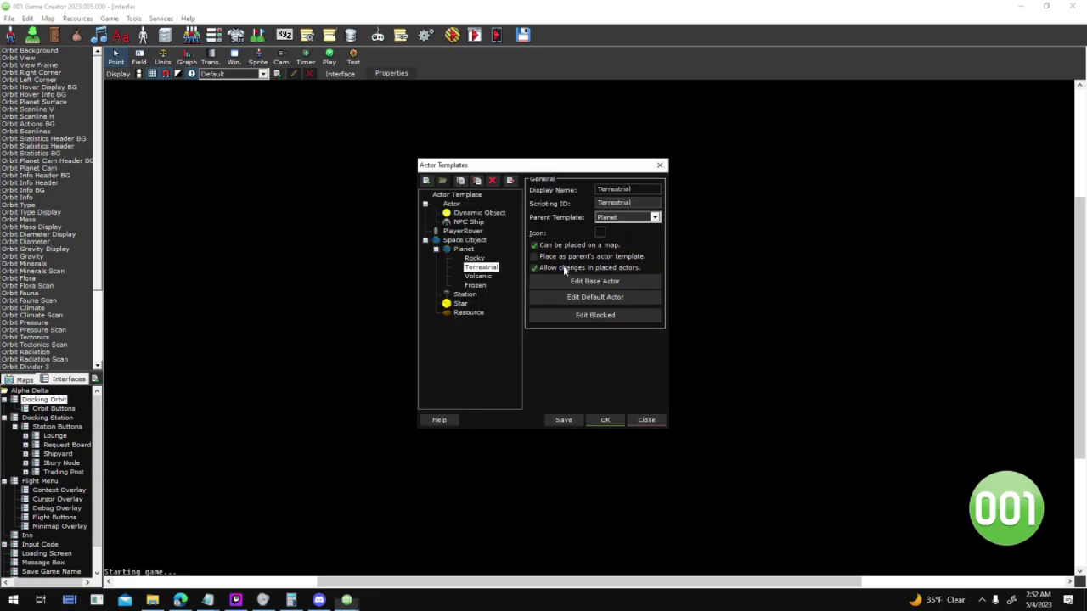
left_click(476, 285)
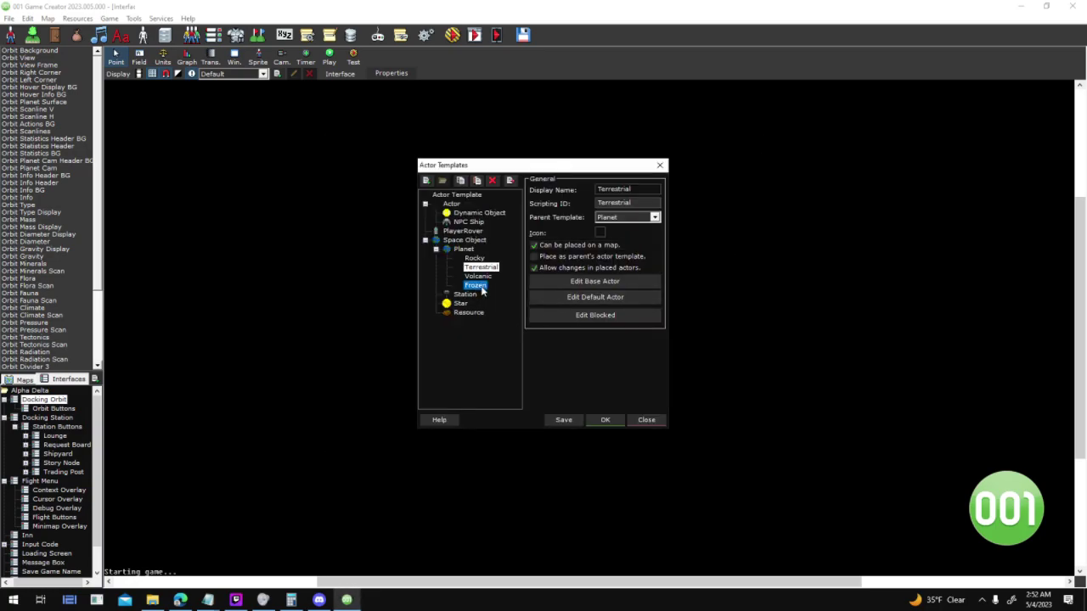
left_click(621, 296)
left_click(698, 310)
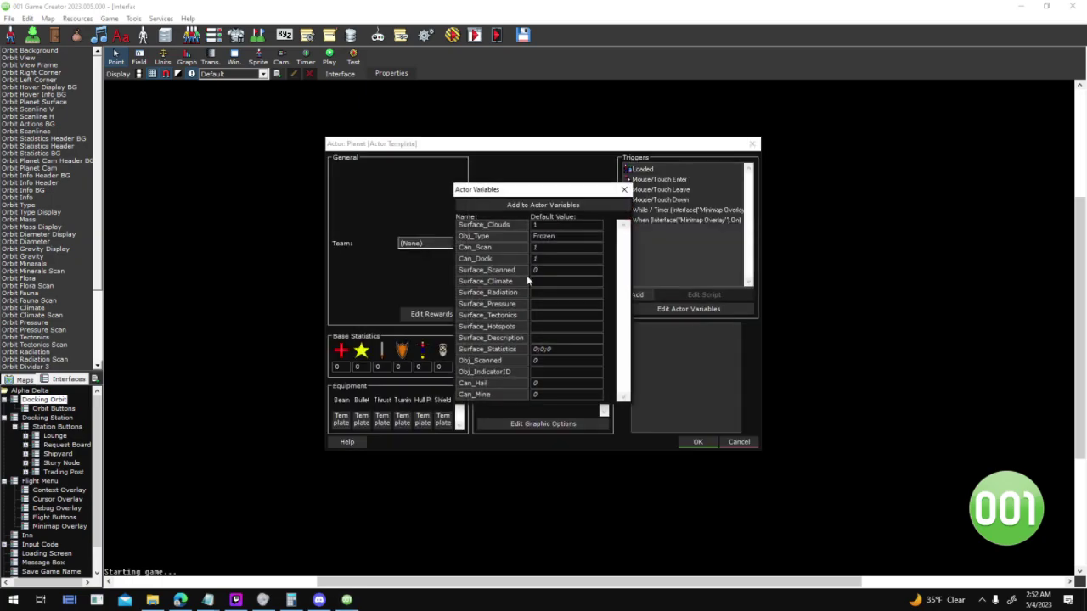
left_click(624, 192)
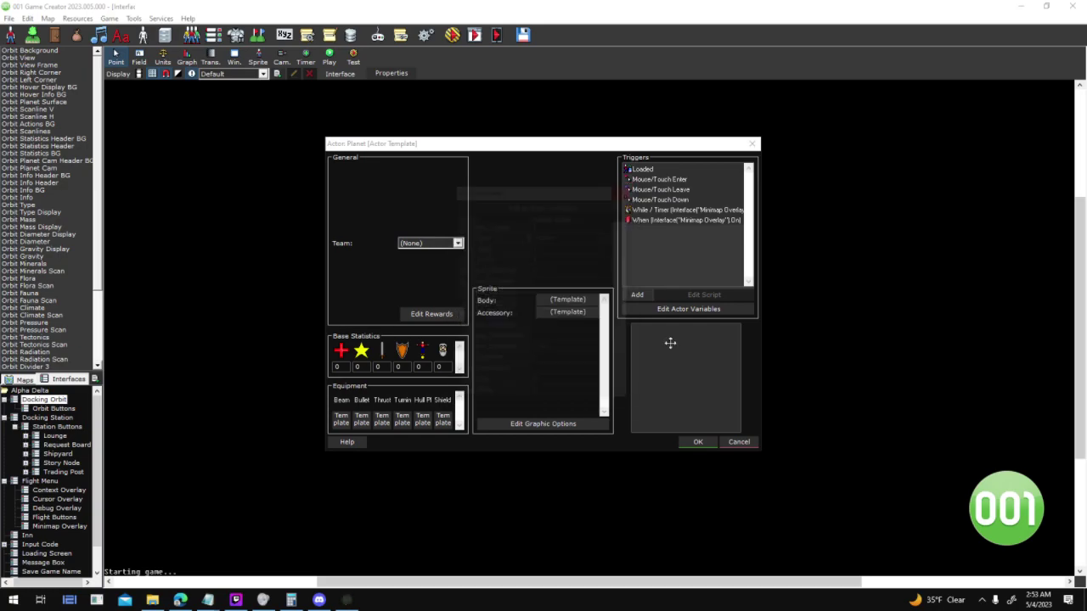
left_click(696, 442)
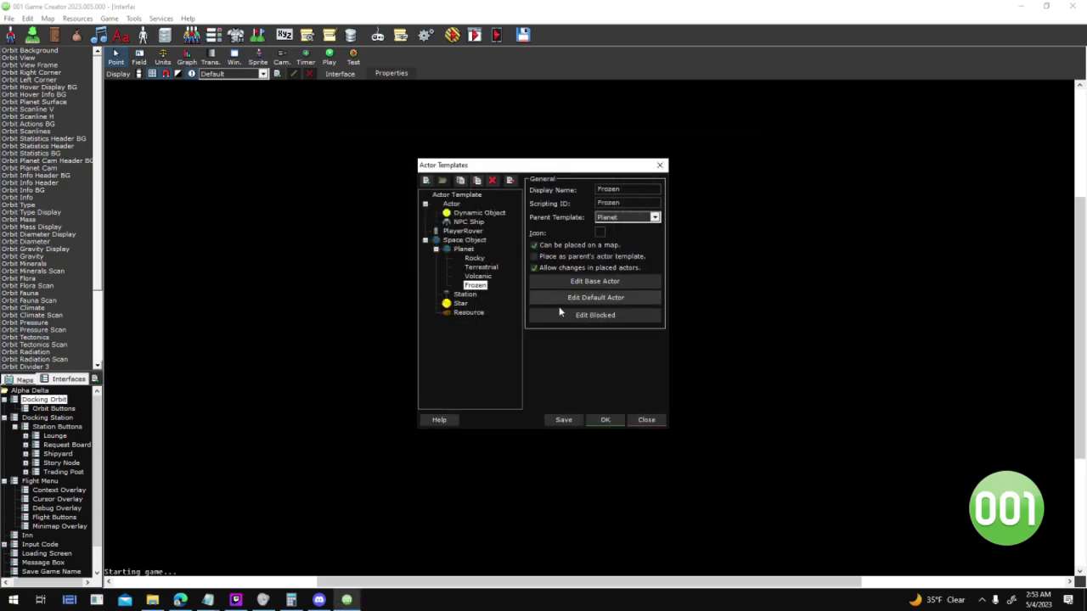
Give the Frozen template's default actor the Planet_Frozen_1 body sprite and the medium atmosphere accessory sprite
left_click(577, 299)
left_click(558, 301)
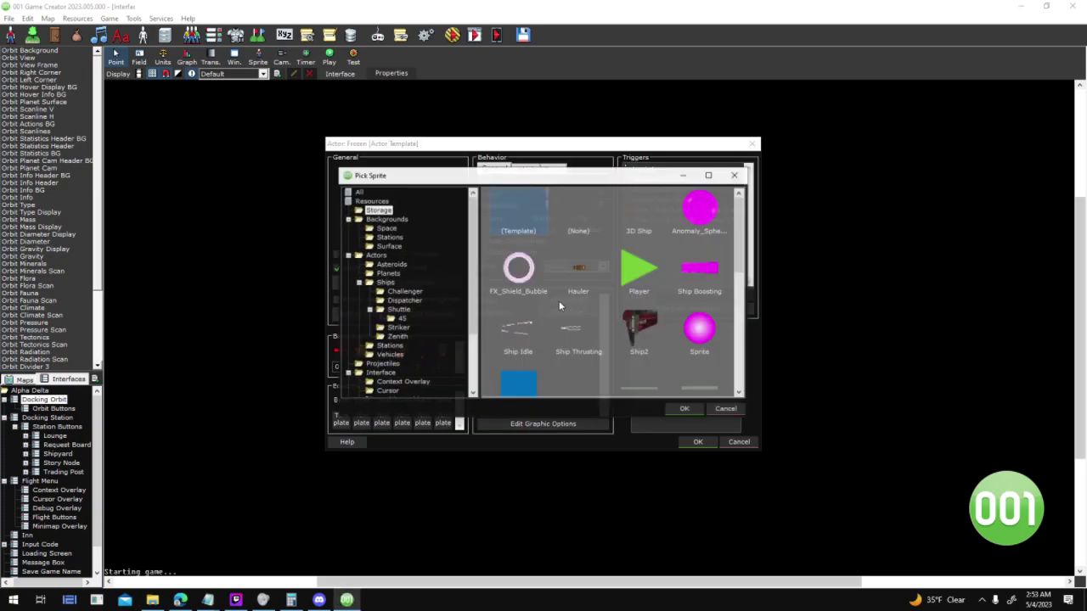
left_click(388, 273)
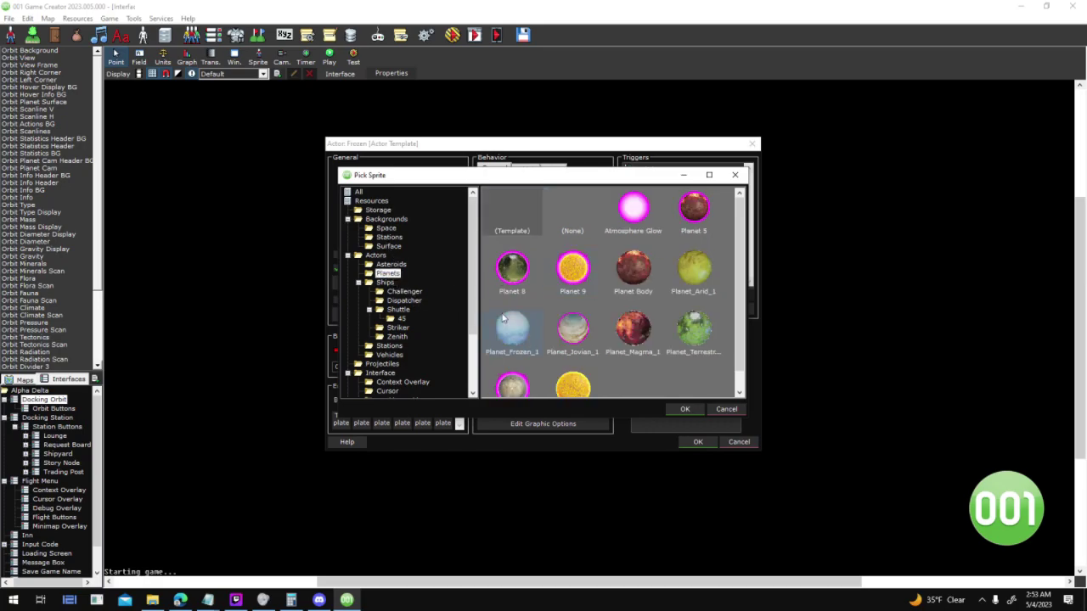
double_click(505, 319)
left_click(581, 313)
double_click(684, 203)
Colour the Frozen default actor's atmosphere accessory cyan, and accept the actor and the template changes
left_click(532, 308)
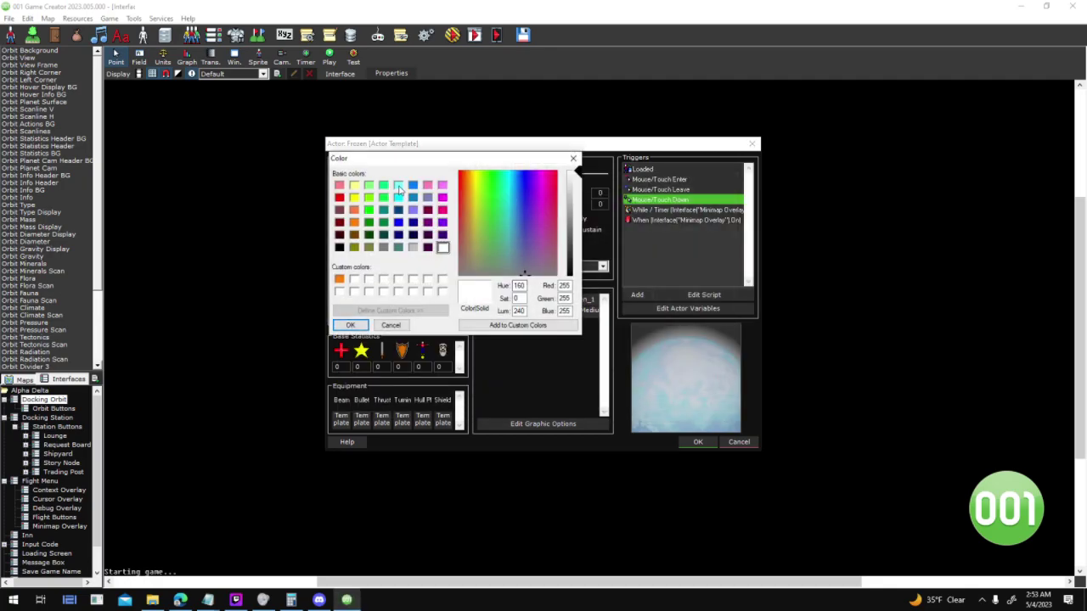
left_click(398, 197)
left_click(350, 325)
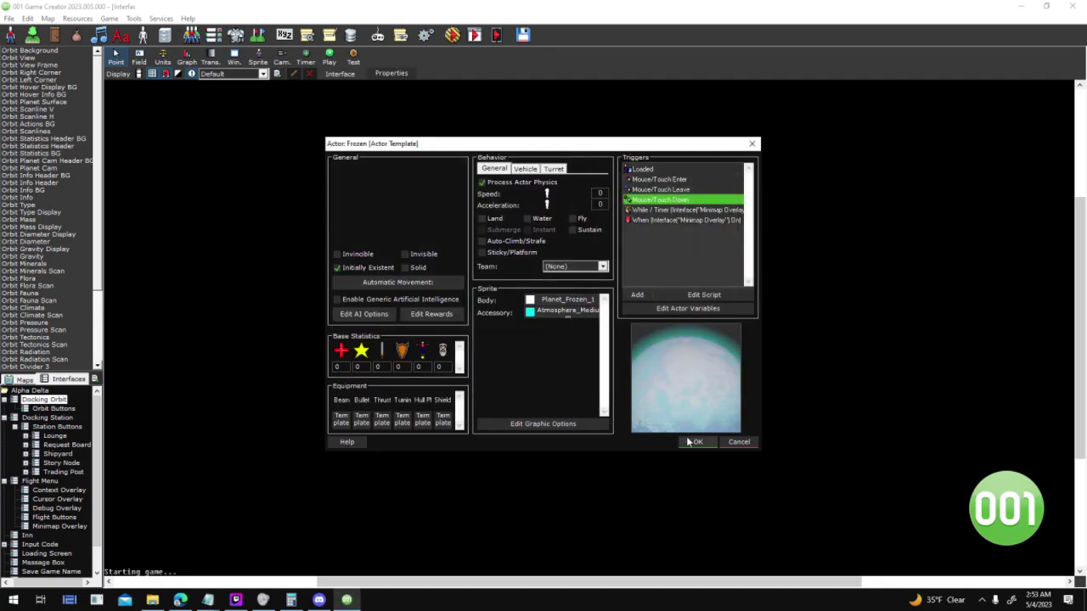
left_click(688, 443)
left_click(602, 423)
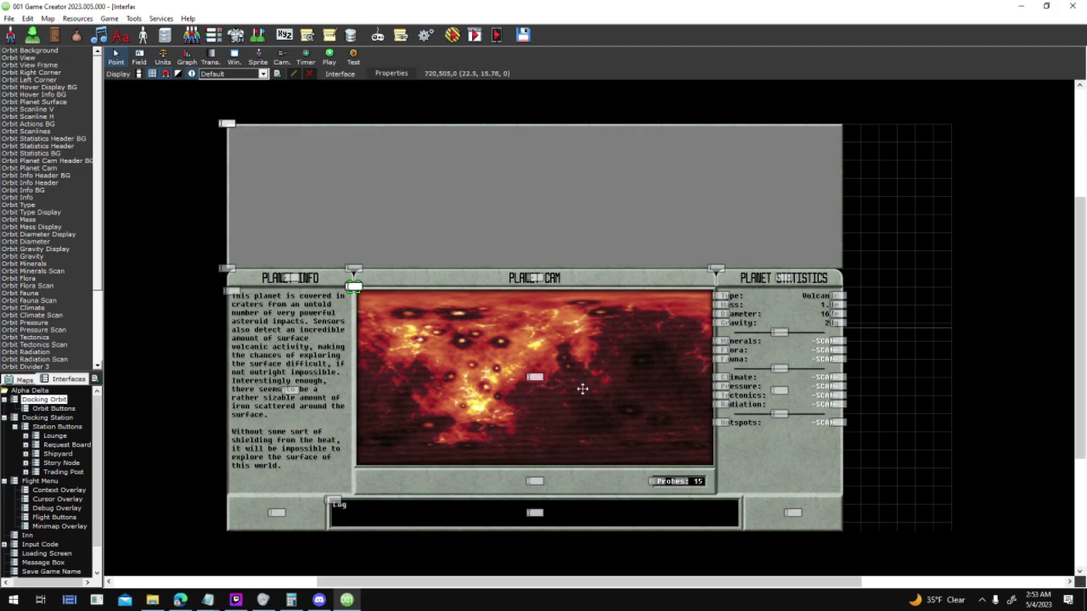
Open the Sector 0 (Space) map and place a new actor from the Volcanic planet template at 6208, 4880
left_click(25, 380)
double_click(53, 418)
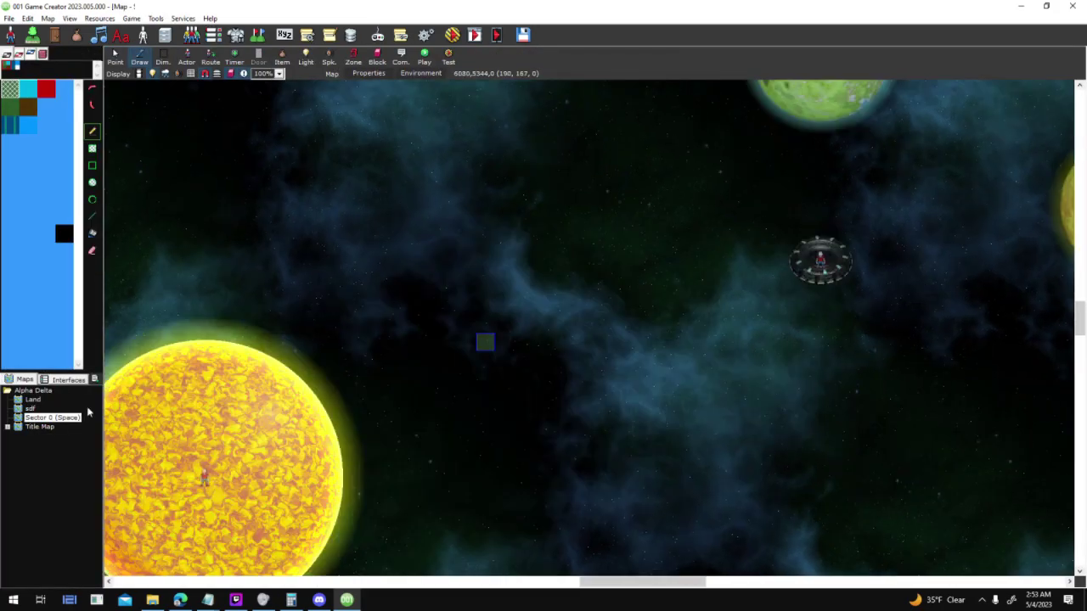
mouse_move(657, 322)
middle_mouse_down()
mouse_move(473, 380)
mouse_move(485, 221)
middle_mouse_up()
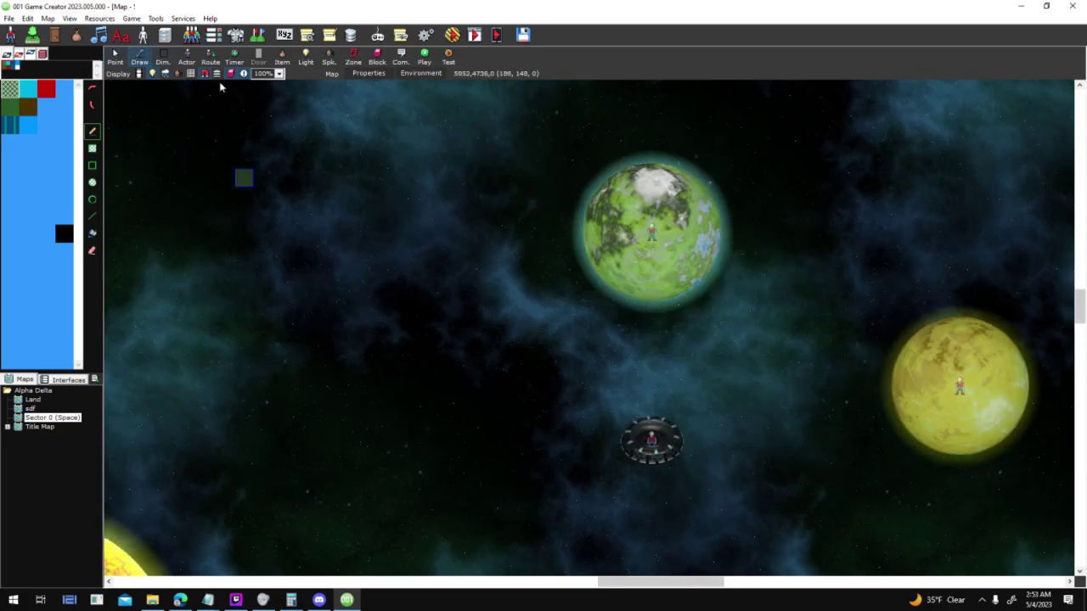
left_click(186, 58)
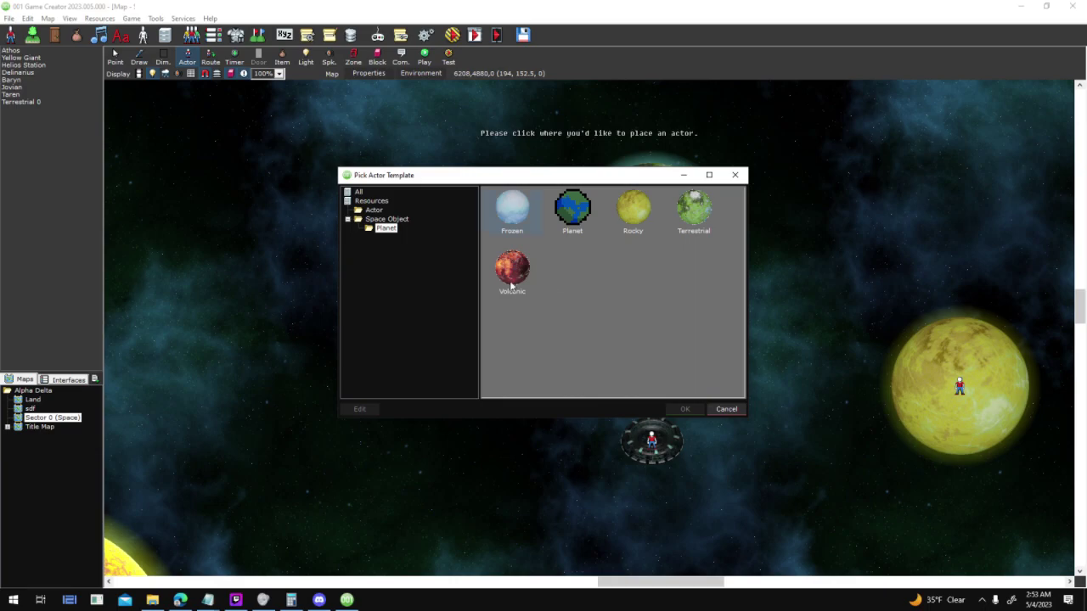
double_click(515, 276)
left_click(666, 293)
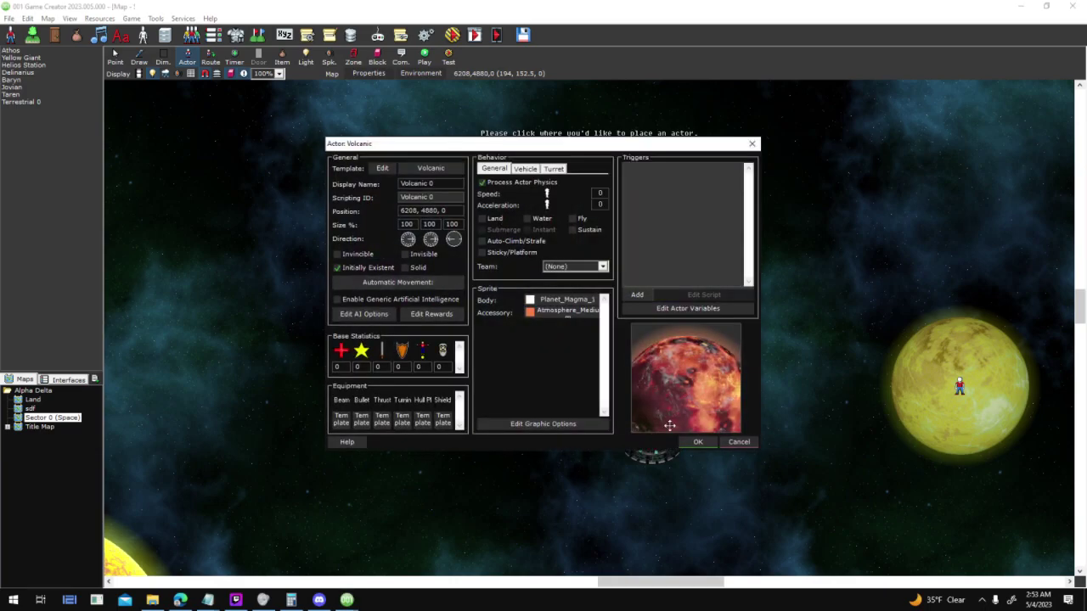
Set the Volcanic actor's Surface_Statistics to 0.7;1.2;1.1 and write a Surface_Description about asteroid impacts that dot the surface
left_click(747, 309)
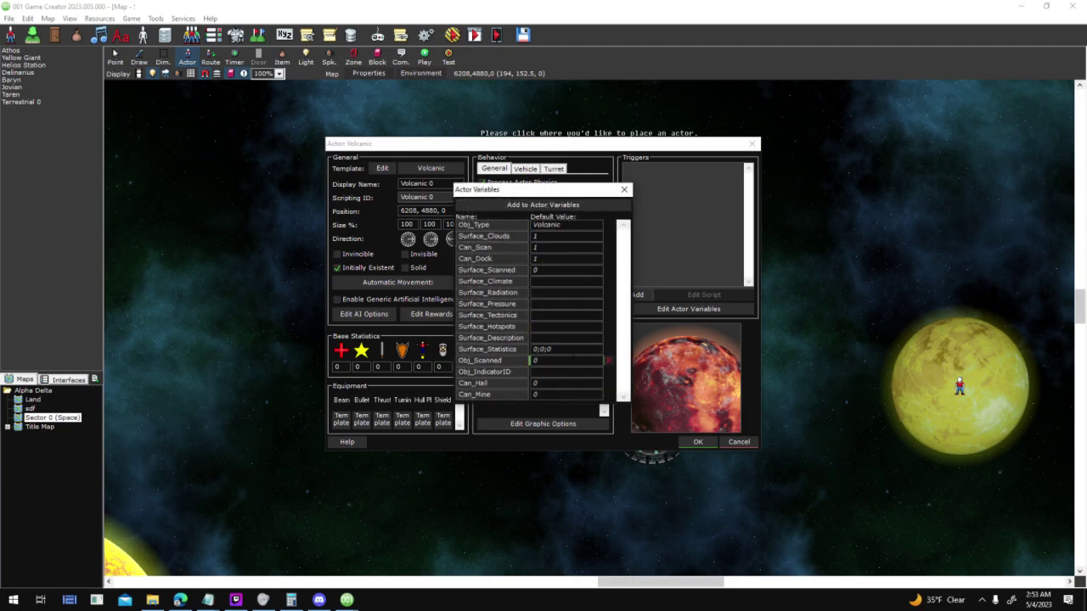
left_click(565, 349)
left_click_drag(546, 349, 531, 349)
type("0.7")
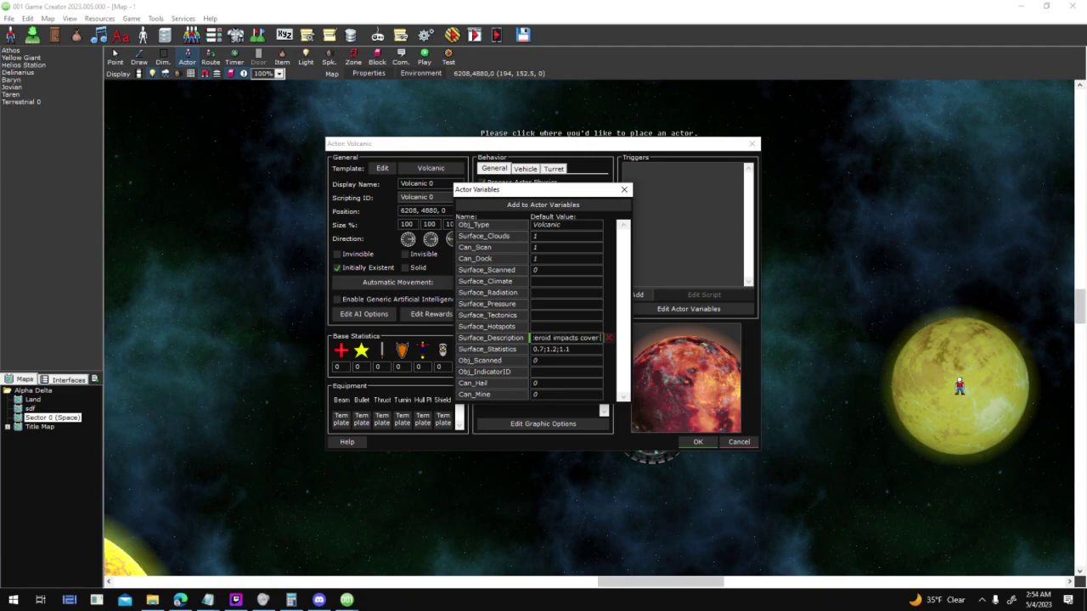
key("BackSpace")
key("BackSpace")
key("BackSpace")
key("BackSpace")
type("dot the surfa")
Set the Volcanic actor's Surface_Climate to 4, Surface_Radiation to 2, Surface_Pressure to 1 and Surface_Tectonics to 4, and accept the actor
left_click(567, 258)
left_click(573, 281)
type("4")
key("Tab")
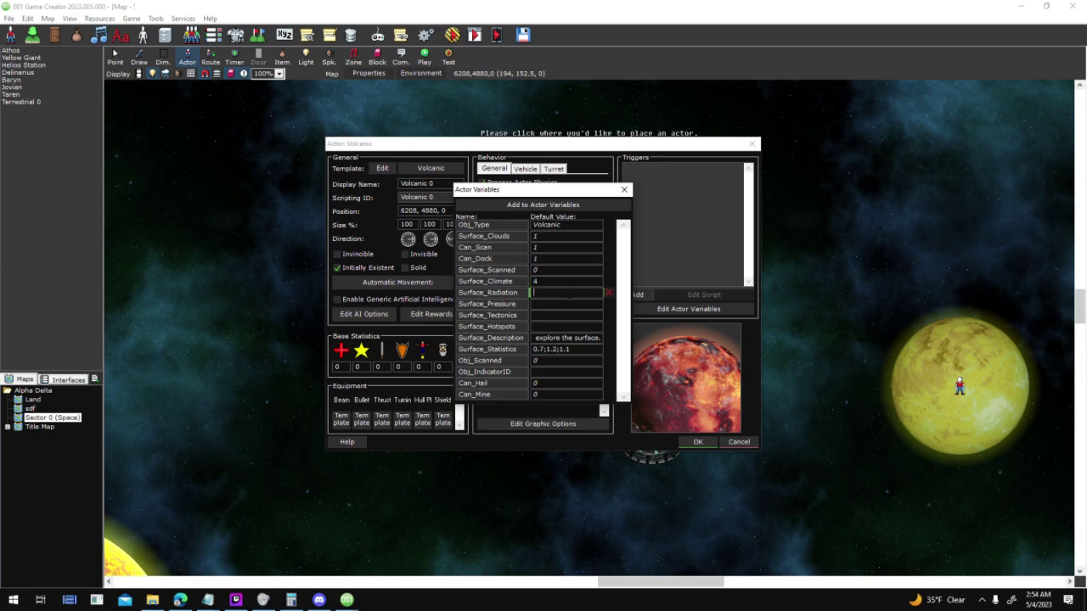
type("2")
key("Tab")
type("1")
key("Tab")
type("4")
key("Tab")
key("Tab")
left_click(622, 191)
left_click(697, 442)
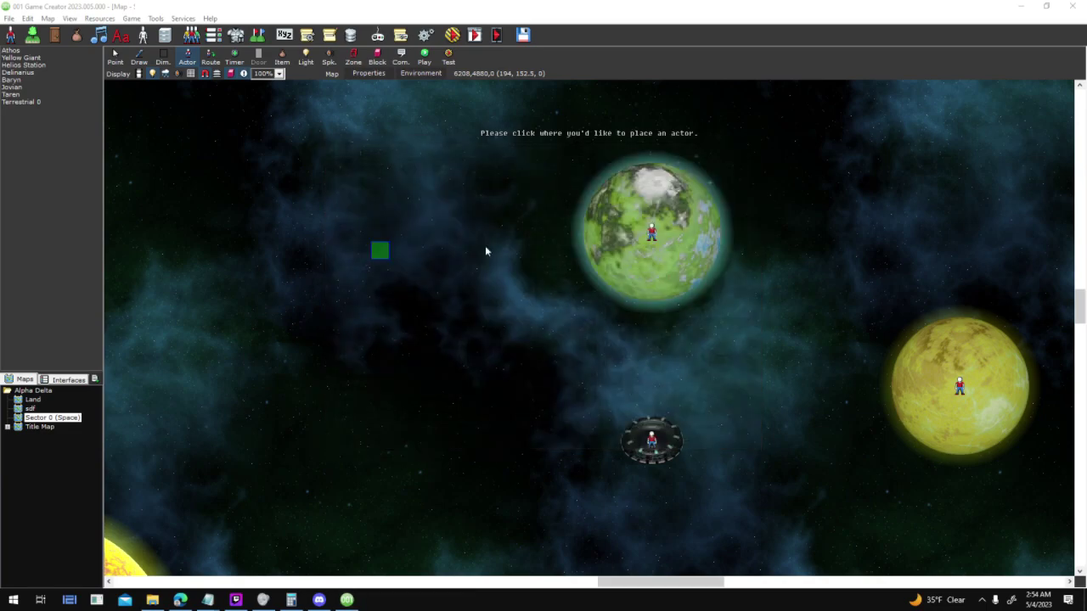
Spread the planets around the space station: the volcanic one far to its left, the green one higher and the yellow one slightly further right
left_click_drag(358, 222, 251, 367)
left_click_drag(645, 263, 653, 190)
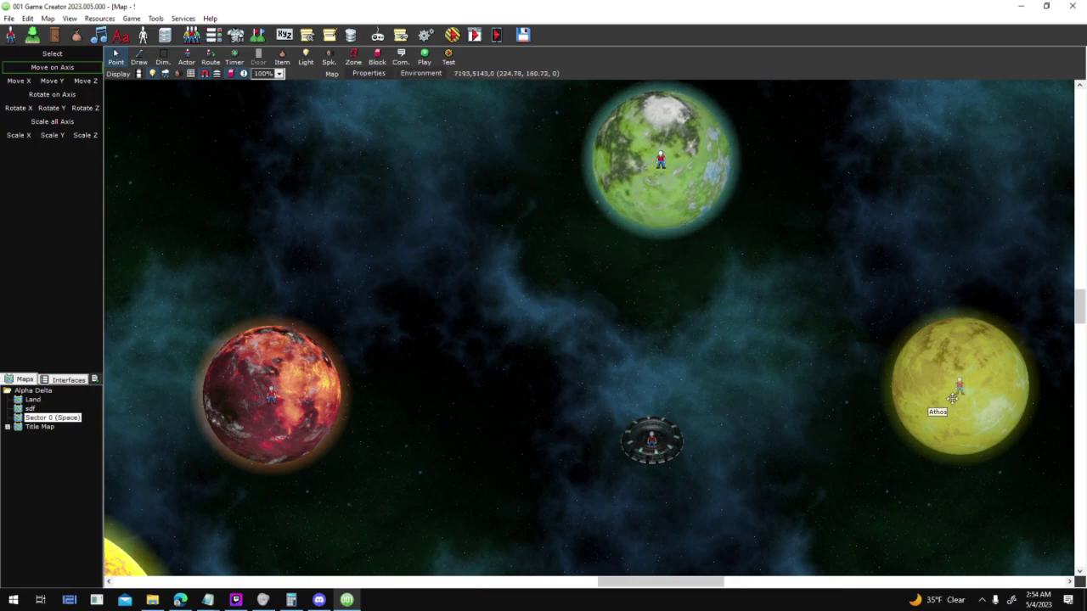
left_click_drag(934, 382, 952, 382)
left_click_drag(292, 359, 255, 366)
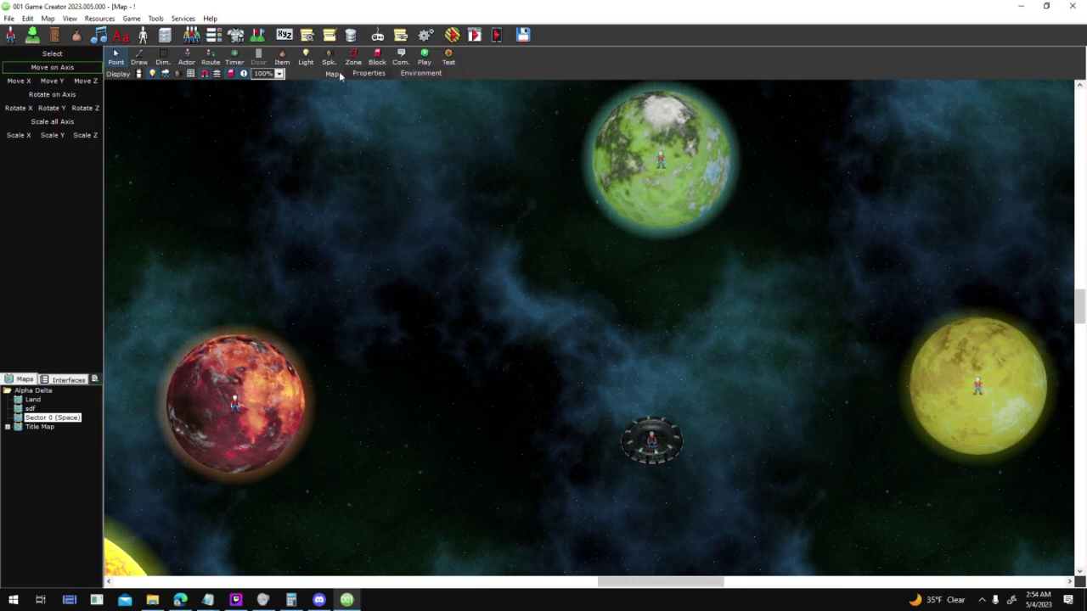
Place a new actor from the Frozen planet template above the volcanic planet at 6096, 4800
left_click(186, 57)
left_click(316, 205)
left_click(386, 228)
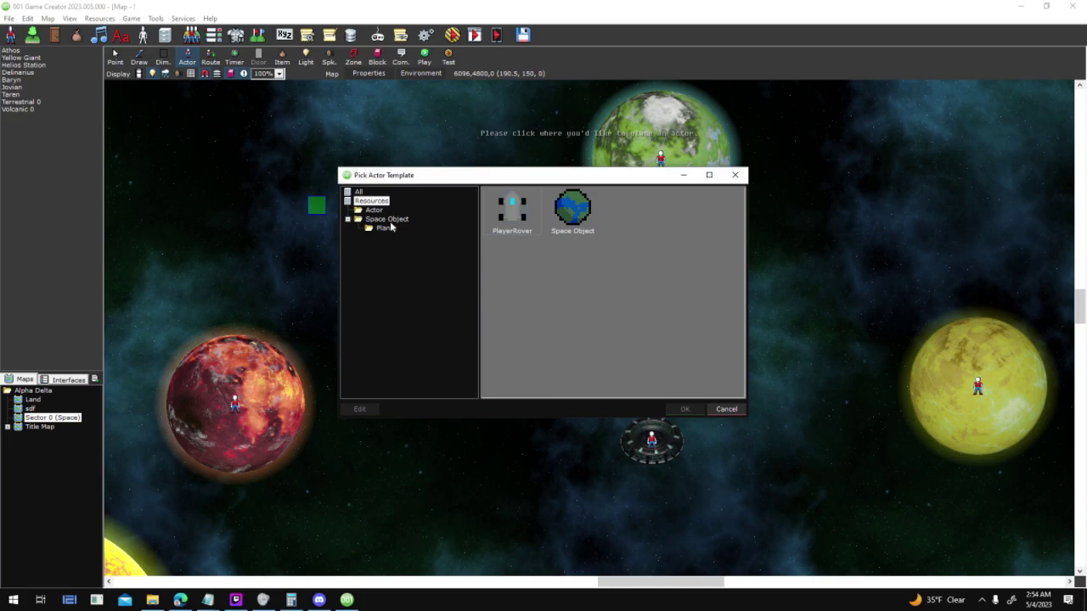
double_click(521, 219)
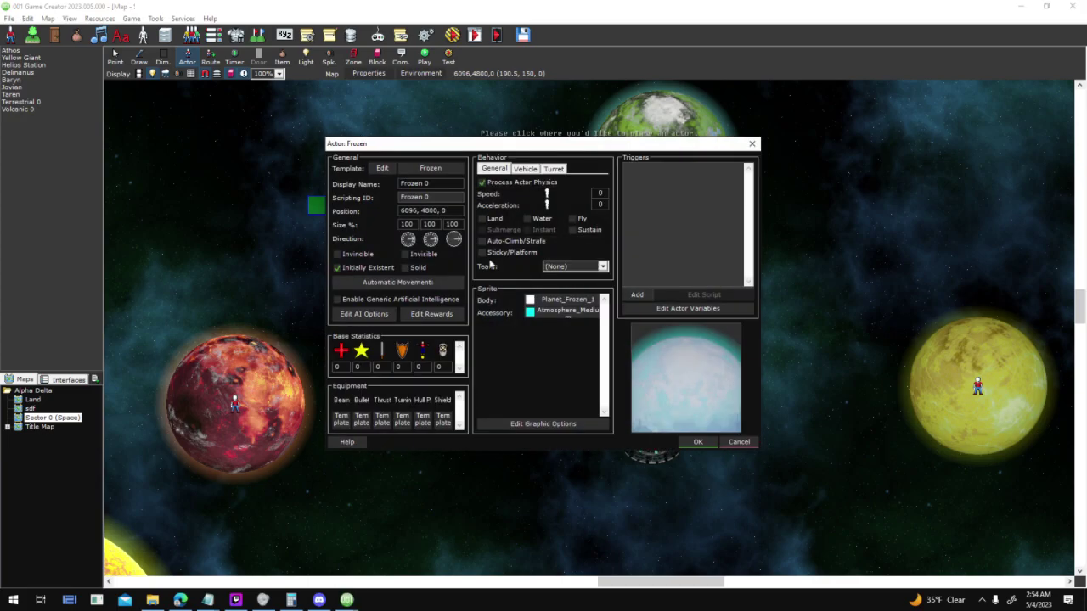
Set the Frozen actor's Surface_Climate to 3, Surface_Radiation, Surface_Pressure and Surface_Tectonics to 1, and Surface_Hotspots to Mineral_0-615340
left_click(652, 310)
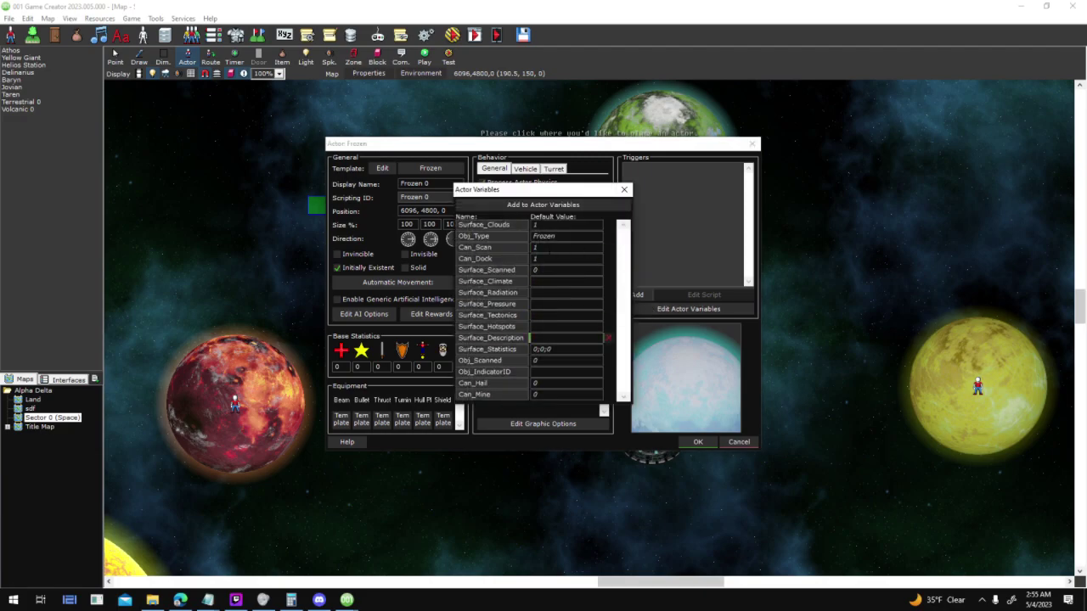
left_click(564, 281)
type("23")
key("BackSpace")
key("BackSpace")
type("3")
type("1")
key("Down")
type("1")
key("Down")
key("Down")
left_click(569, 318)
Enter the Frozen actor's Surface_Description as "The surface of this planet is glistening with ice and incredible canyons."
left_click(578, 339)
type("The surface of this planet is")
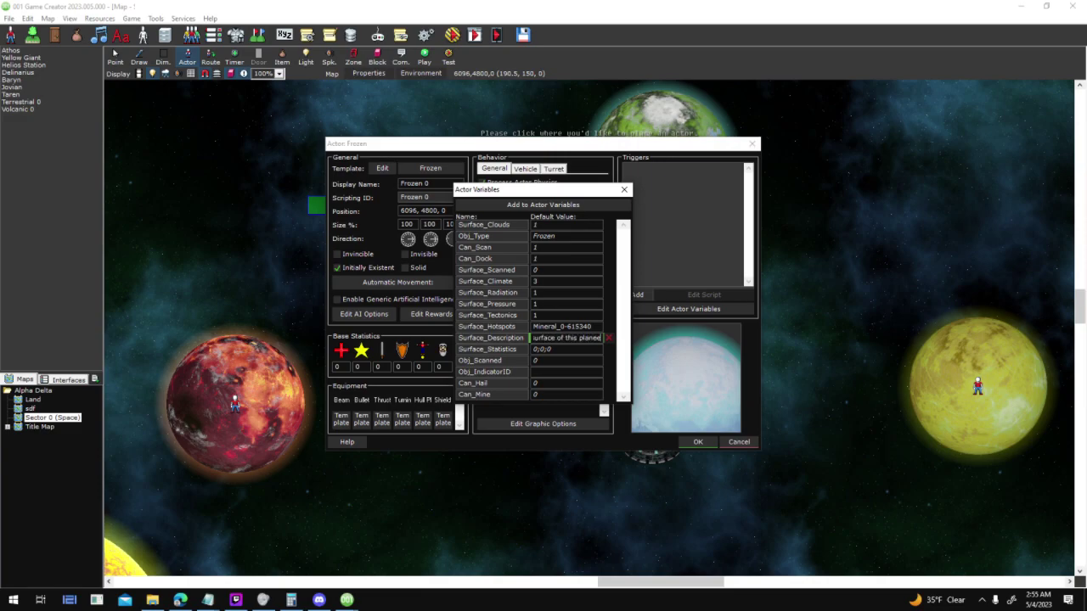
type(" glistening wi")
type("th ice")
type("and")
type(" incredible canyo")
type("ns.")
Set the Frozen actor's Surface_Statistics to 1.3;1.6;0.8 and accept the actor
key("Tab")
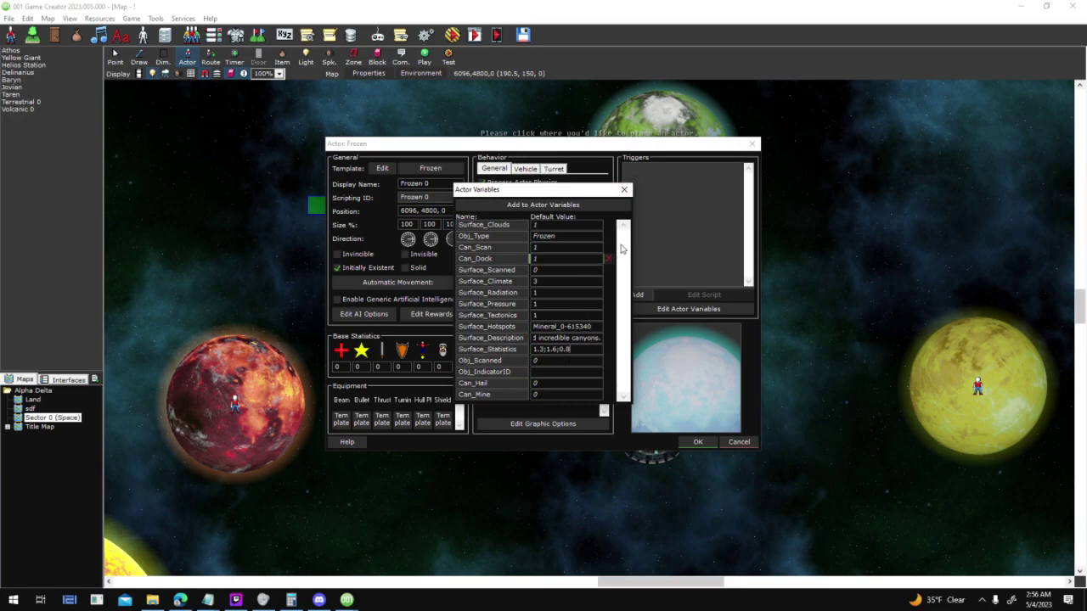
left_click(626, 191)
left_click(697, 442)
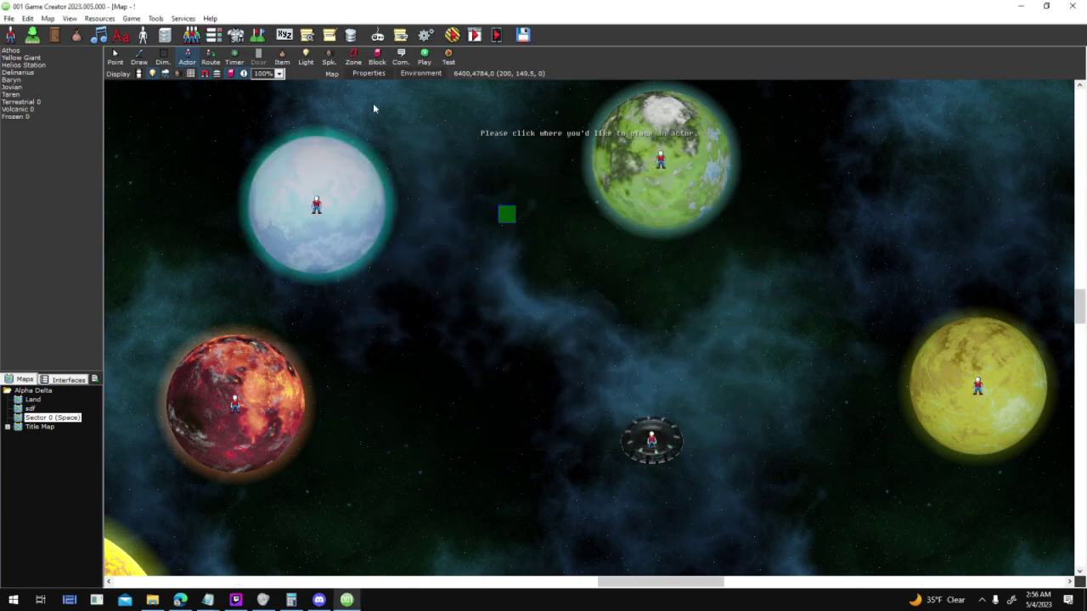
Move the frozen planet right towards the green planet and the yellow planet up and slightly left on the map
left_click(116, 56)
left_click_drag(387, 182, 477, 181)
left_click_drag(1032, 377, 960, 262)
middle_click_drag(800, 209, 822, 241)
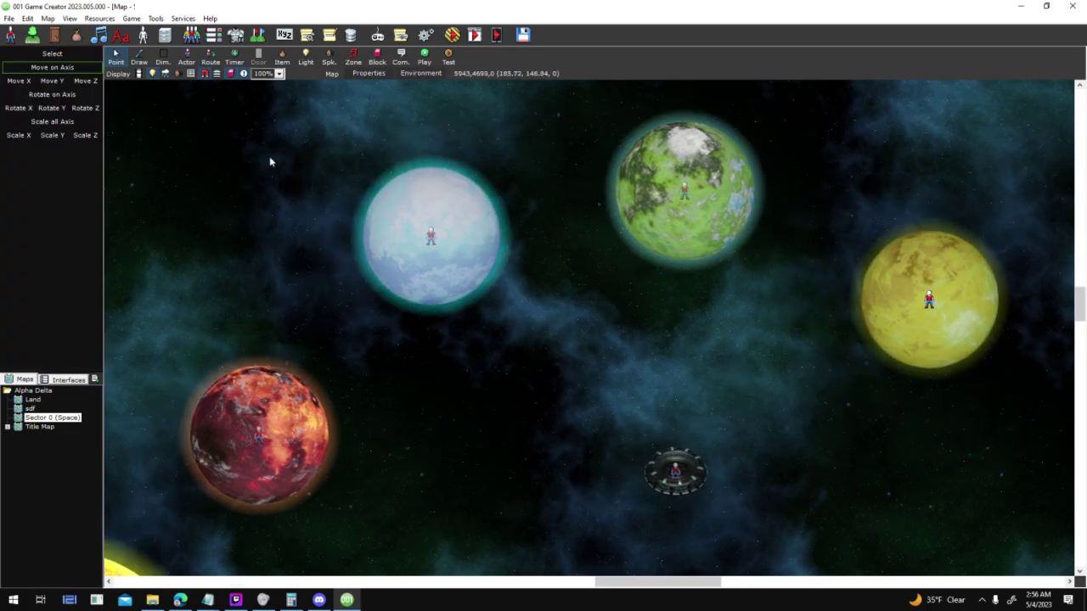
Test-run the project with the existing testing options and start a new game from the title screen
left_click(452, 35)
key("Return")
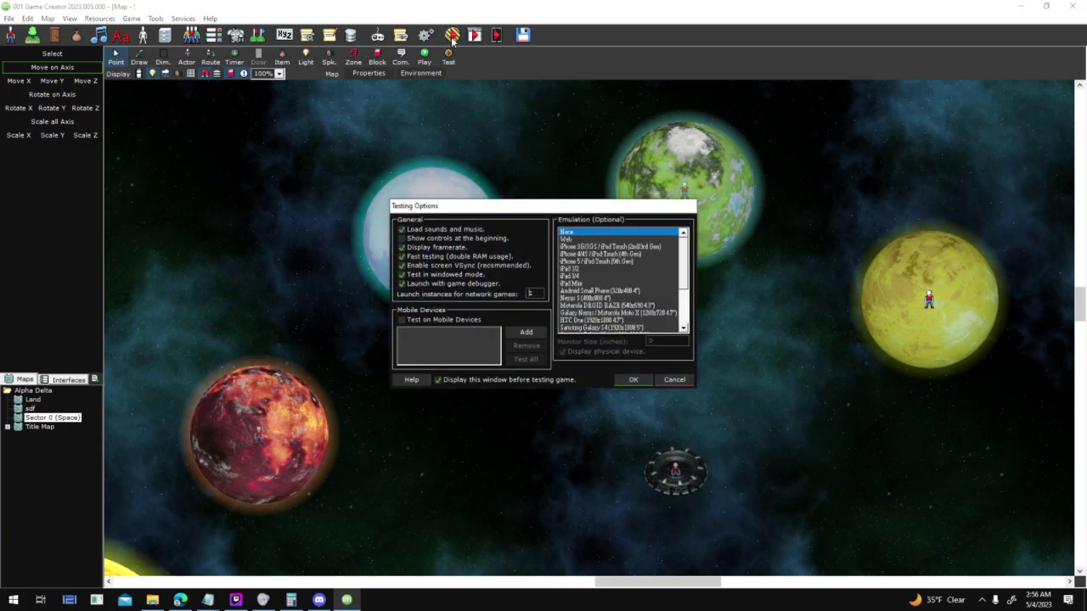
key("Return")
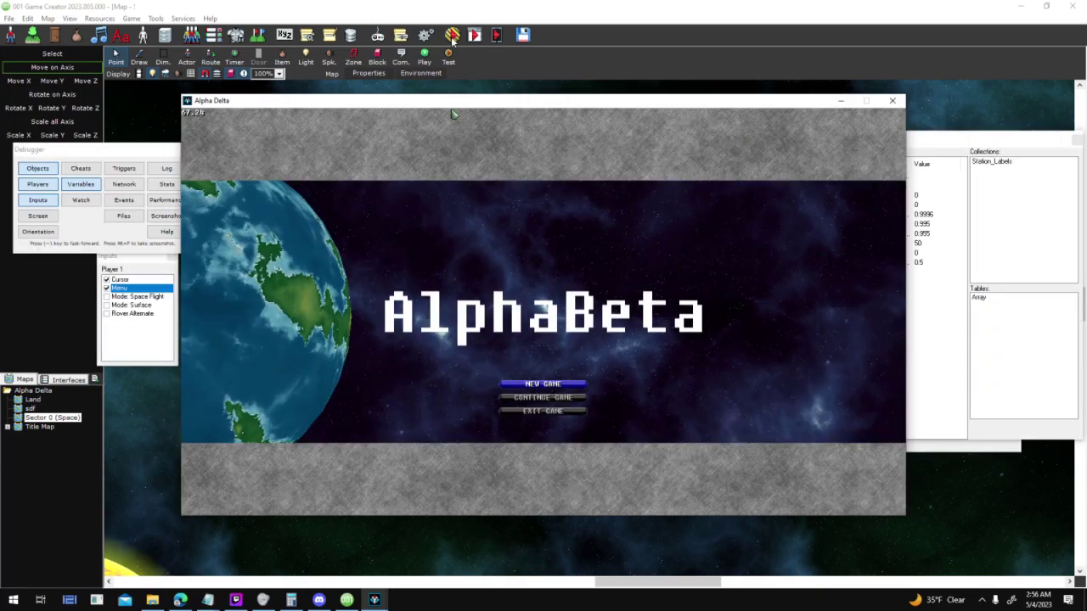
key("Return")
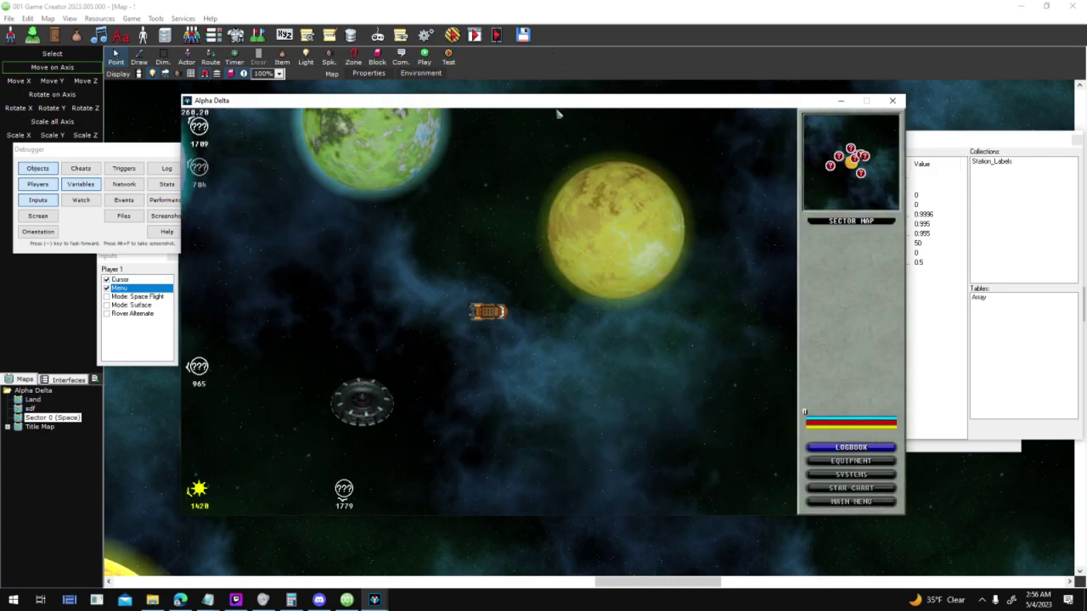
Fly the ship to the frozen planet, scan it, and run a deep scan from orbit to check its surface data
key("w")
key("a")
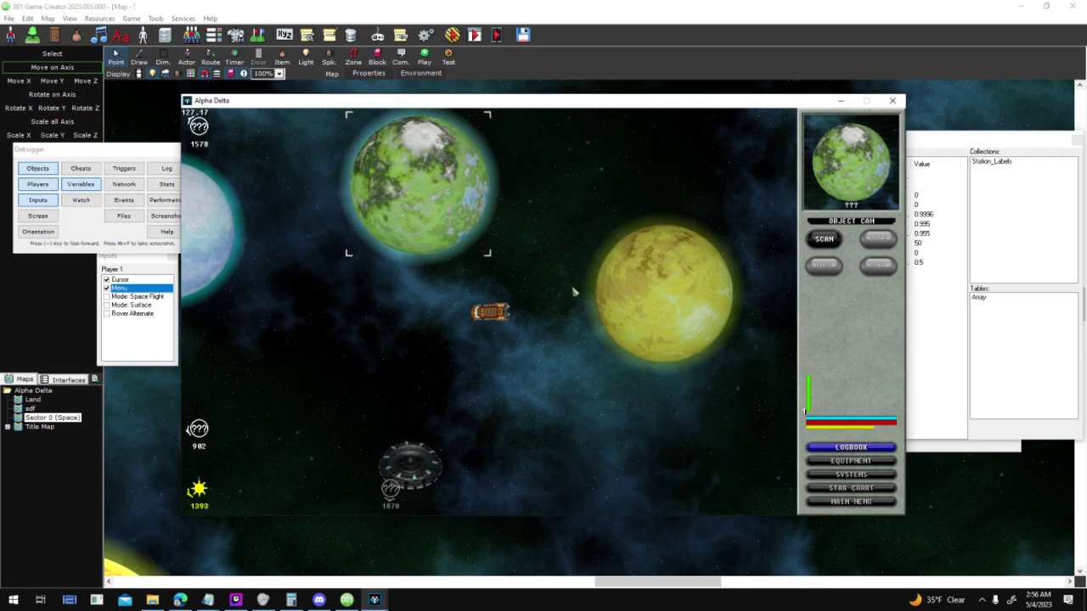
left_click(253, 285)
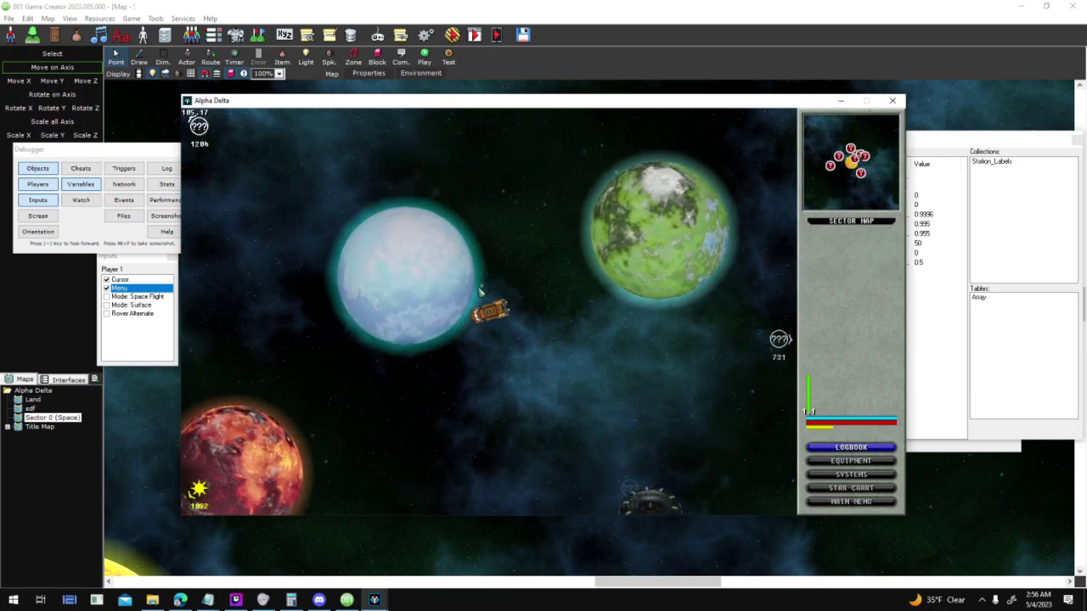
left_click(832, 240)
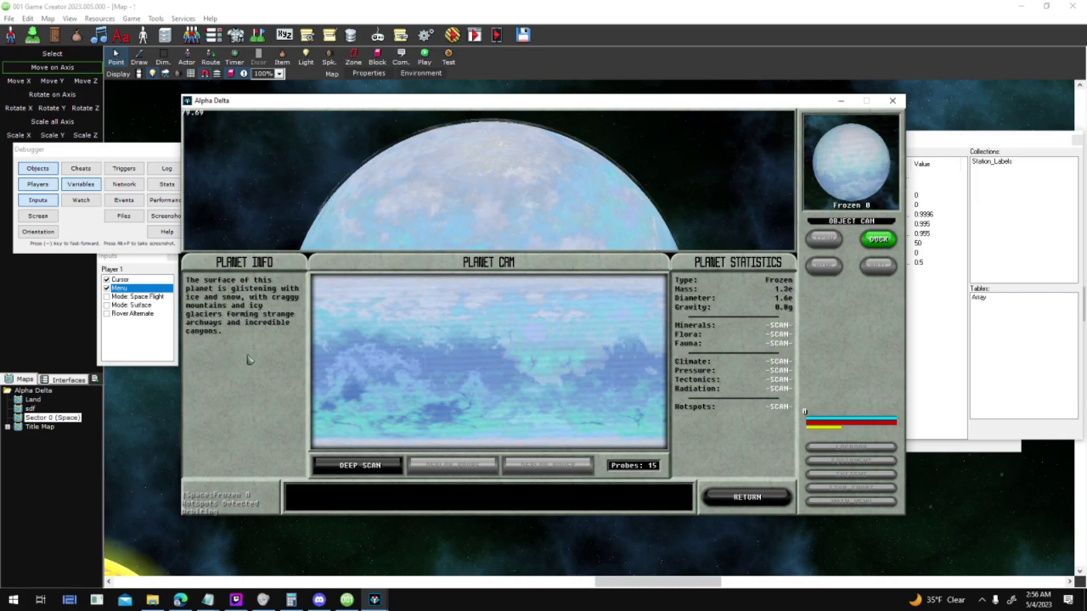
left_click(360, 465)
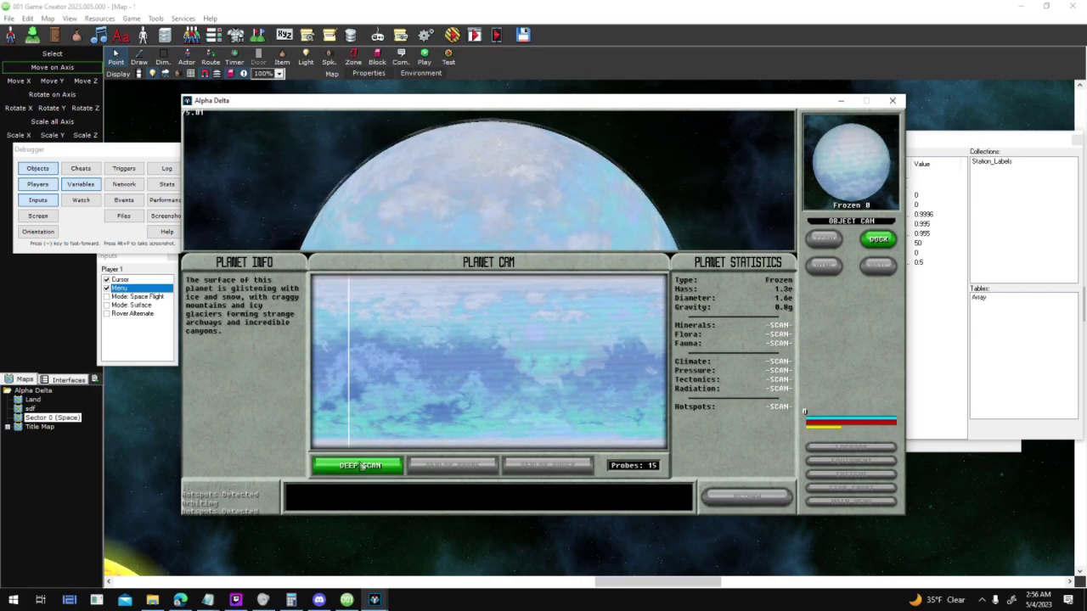
left_click(528, 300)
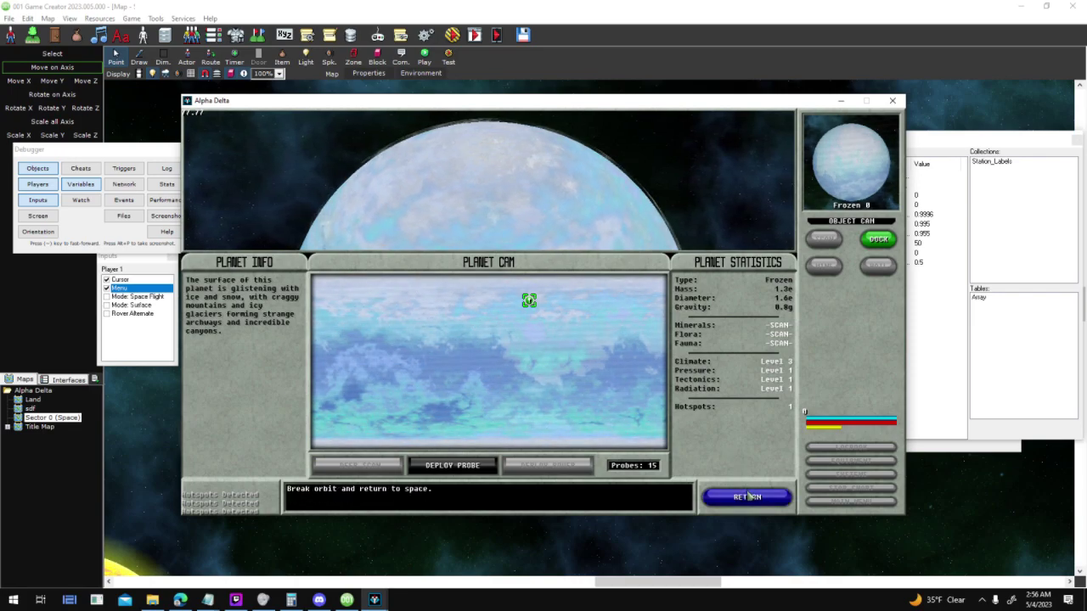
Add "- Fix scanline speed moving across screen too fast" as the last entry in To Do.txt and save the file
mouse_move(207, 599)
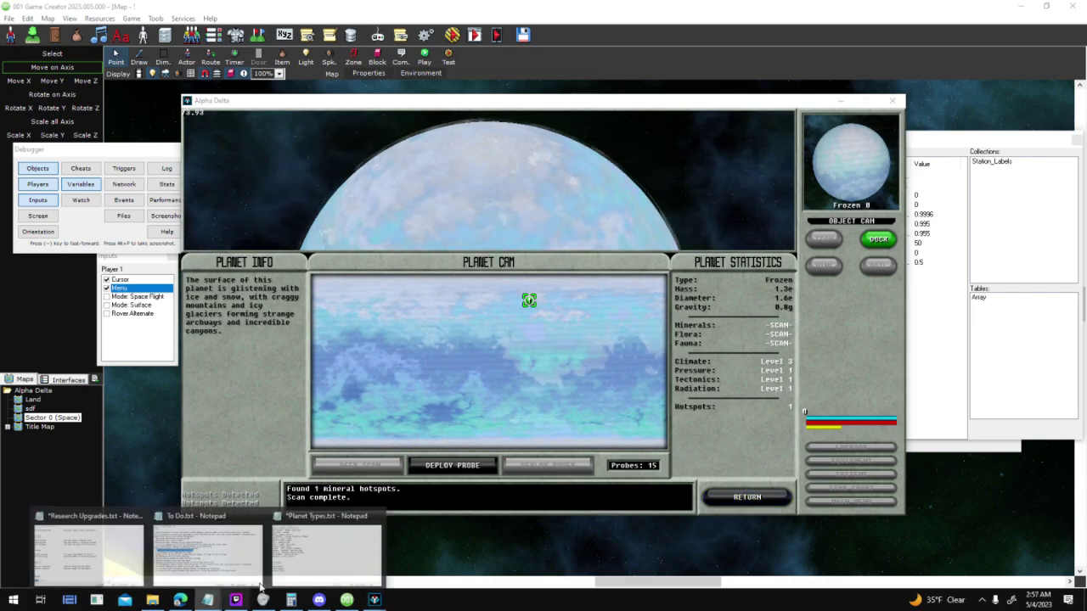
left_click(327, 552)
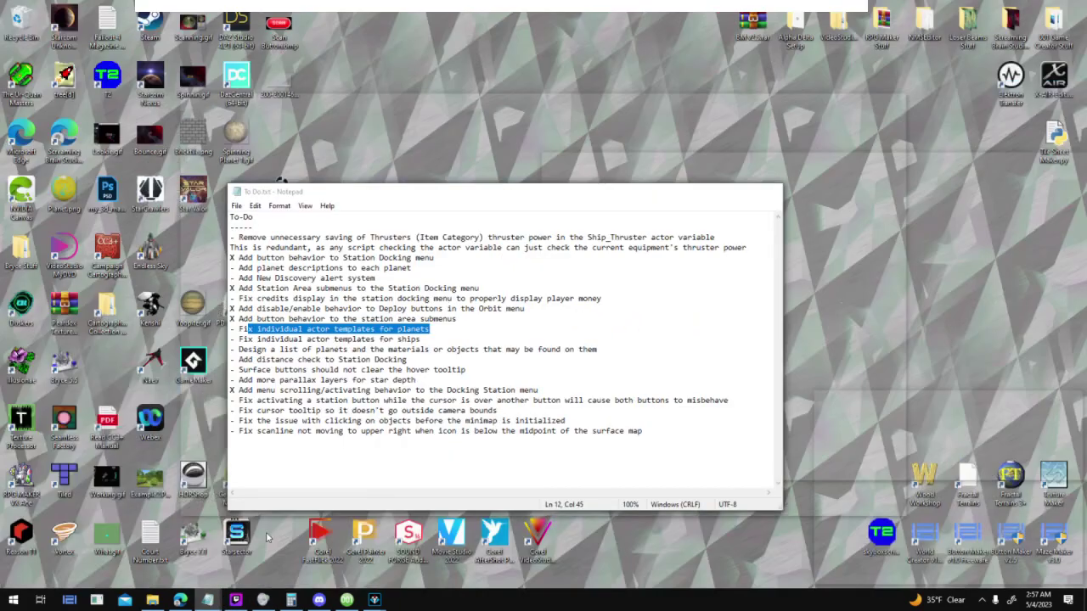
left_click(194, 577)
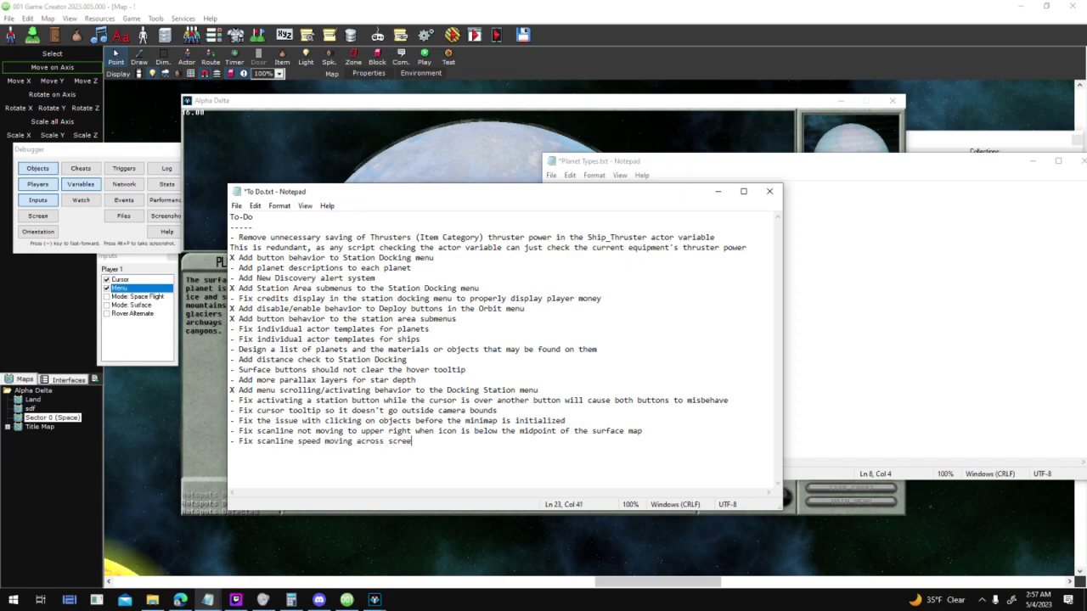
type("fast")
left_click(236, 205)
left_click(255, 257)
left_click(709, 104)
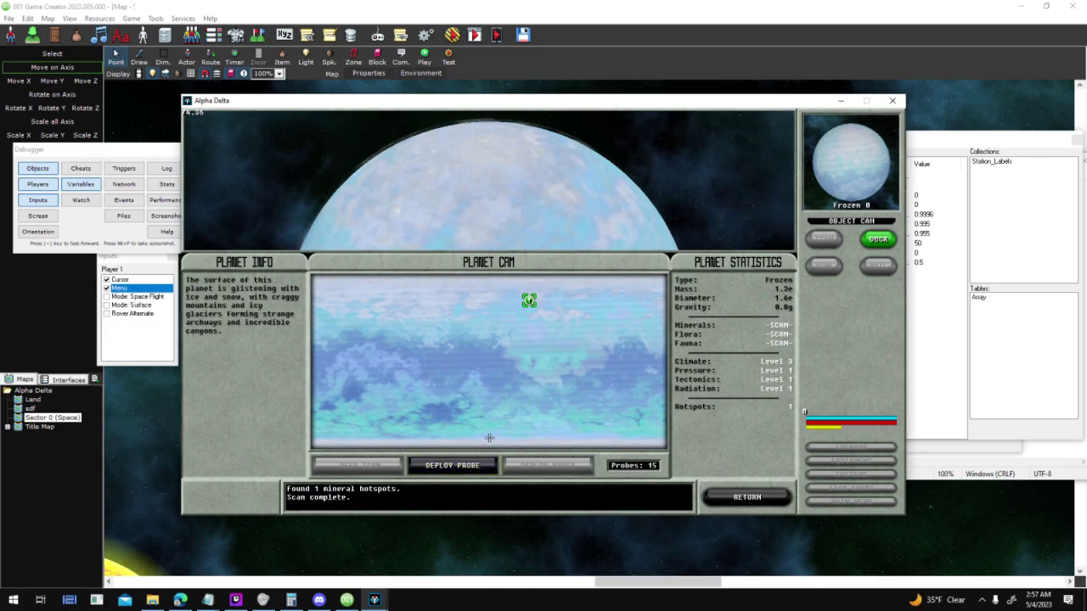
Leave the frozen planet, then fly to the volcanic planet, scan it, and enter its orbit
left_click(778, 501)
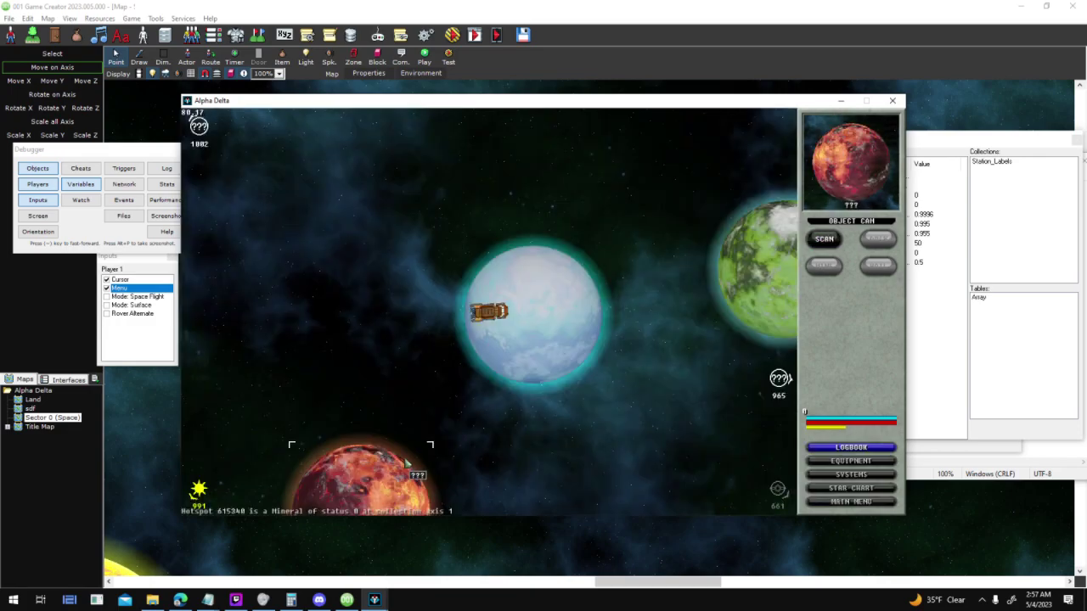
key("d")
key("w")
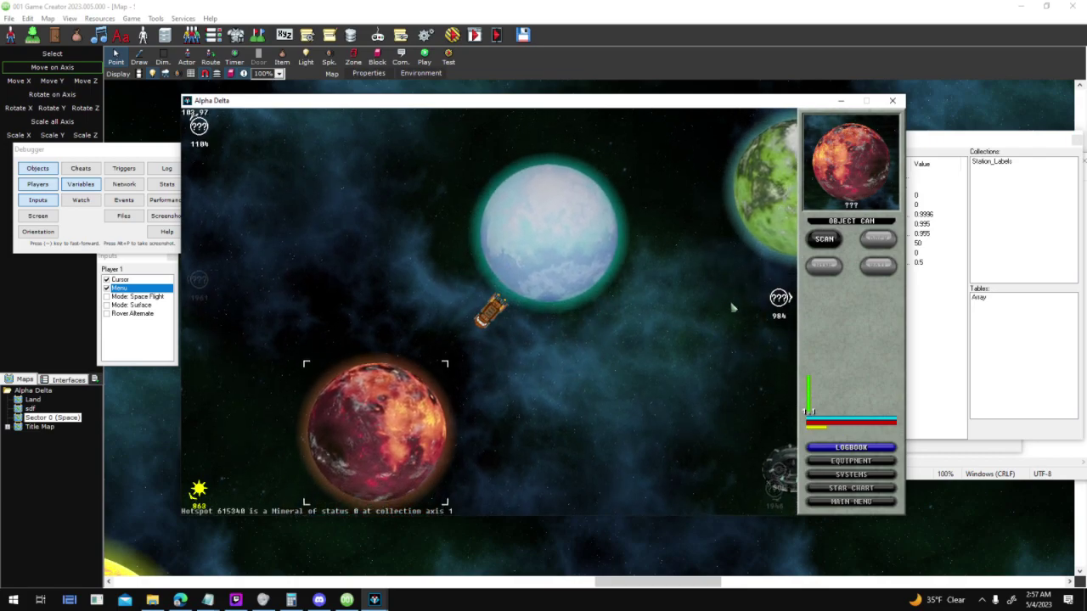
left_click(822, 241)
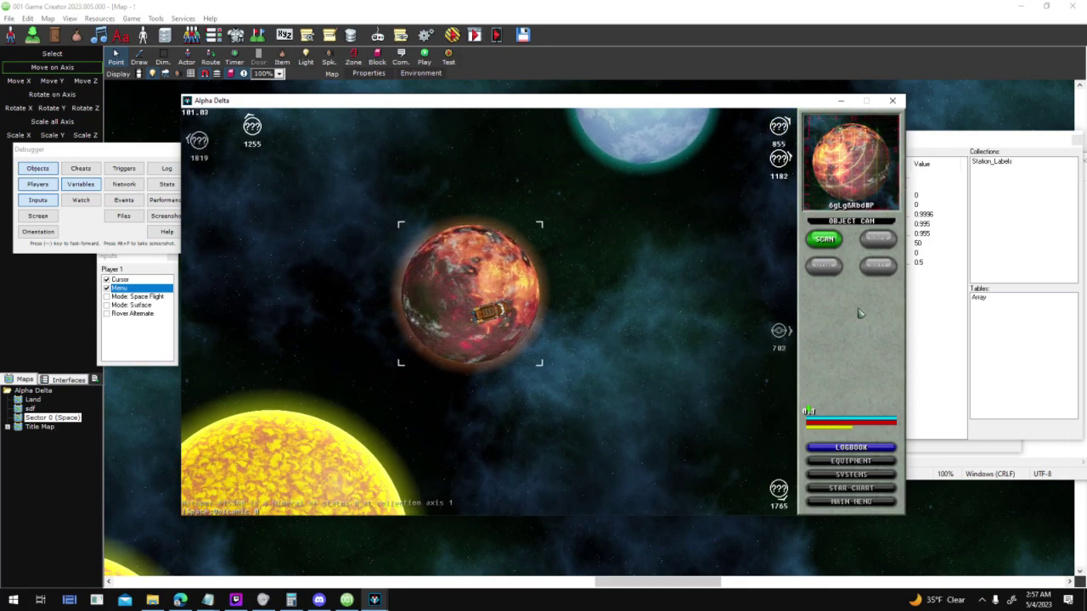
left_click(877, 239)
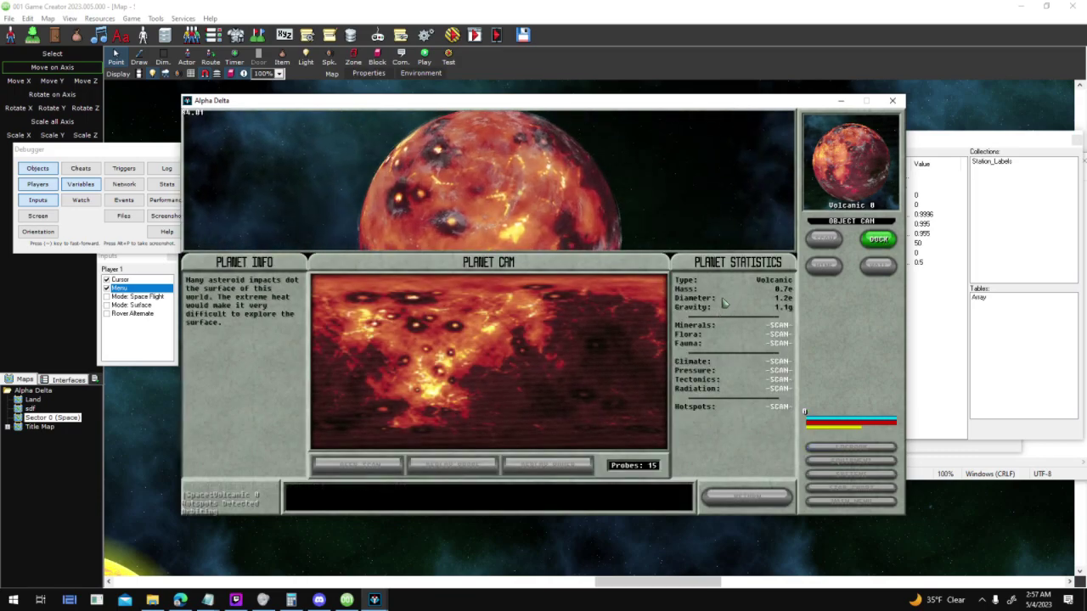
Deep scan the volcanic planet and check its hotspot, then return to space and end the test game
left_click(359, 465)
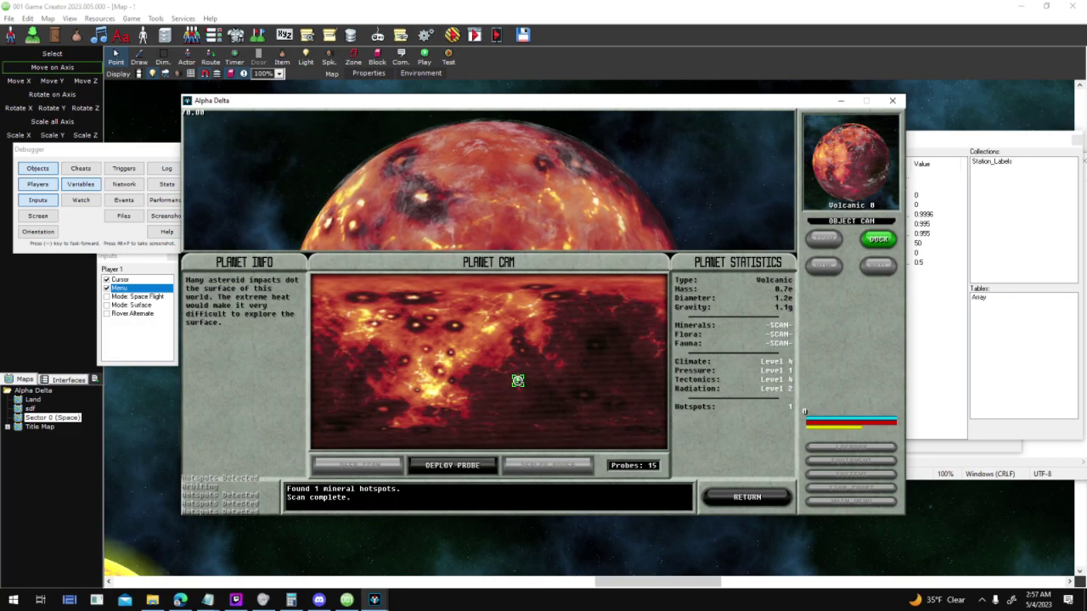
left_click(518, 381)
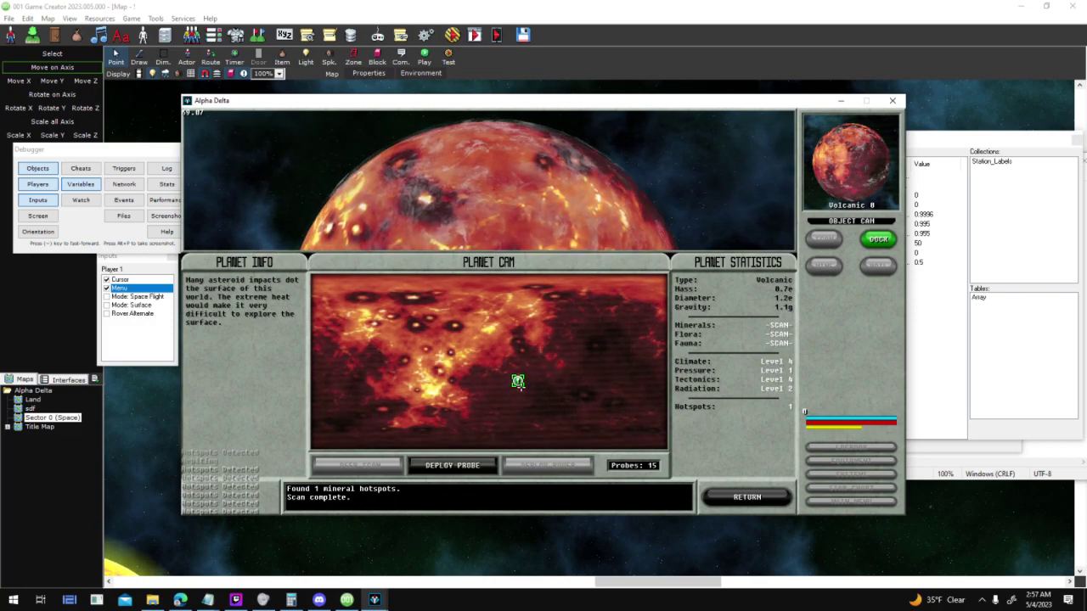
left_click(780, 495)
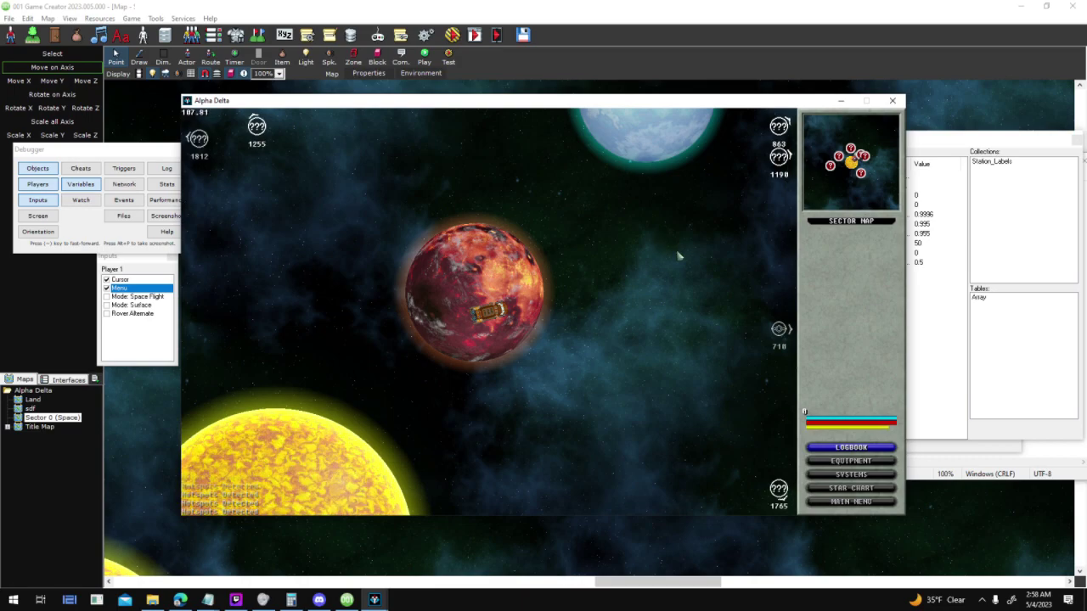
key("alt+F4")
left_click(341, 103)
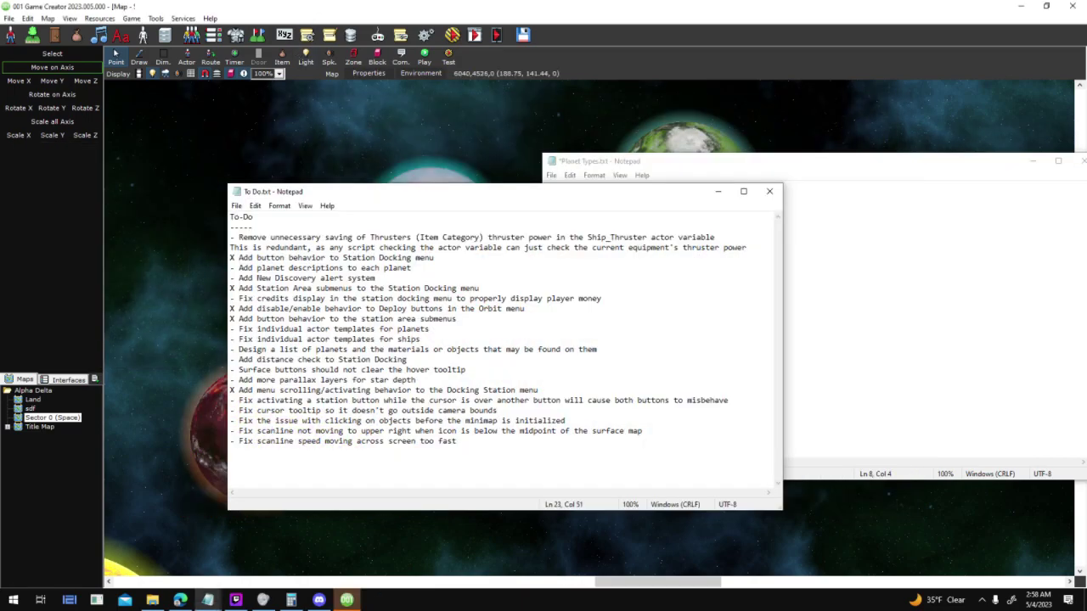
Examine the script that runs when the Minimap Overlay is on in the Space Object template's base actor
left_click(143, 35)
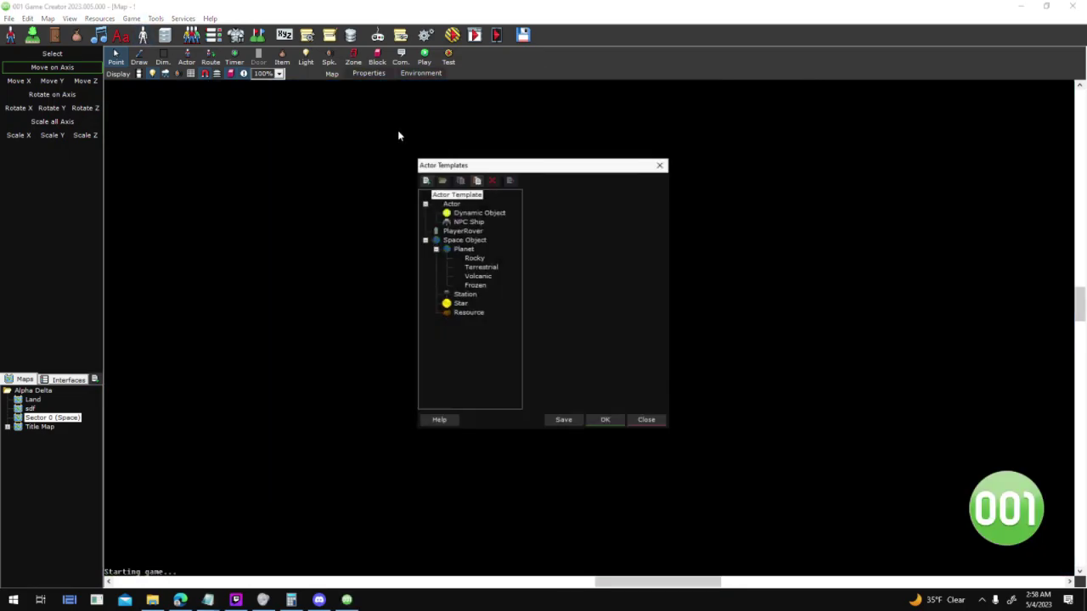
left_click(465, 239)
left_click(590, 282)
double_click(716, 220)
left_click_drag(487, 248, 619, 227)
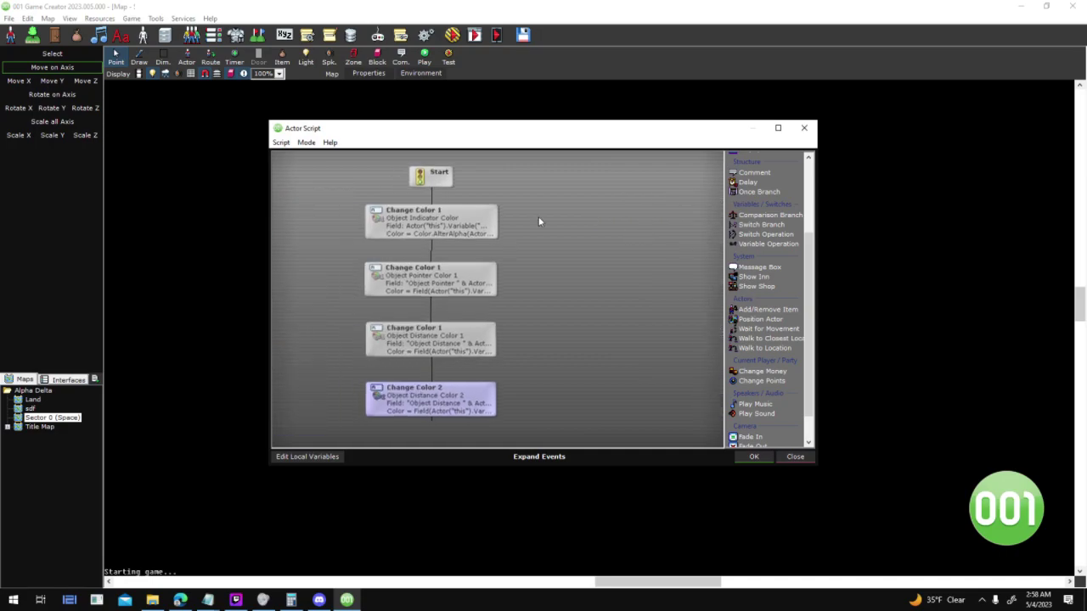
left_click_drag(473, 211, 691, 356)
left_click(753, 456)
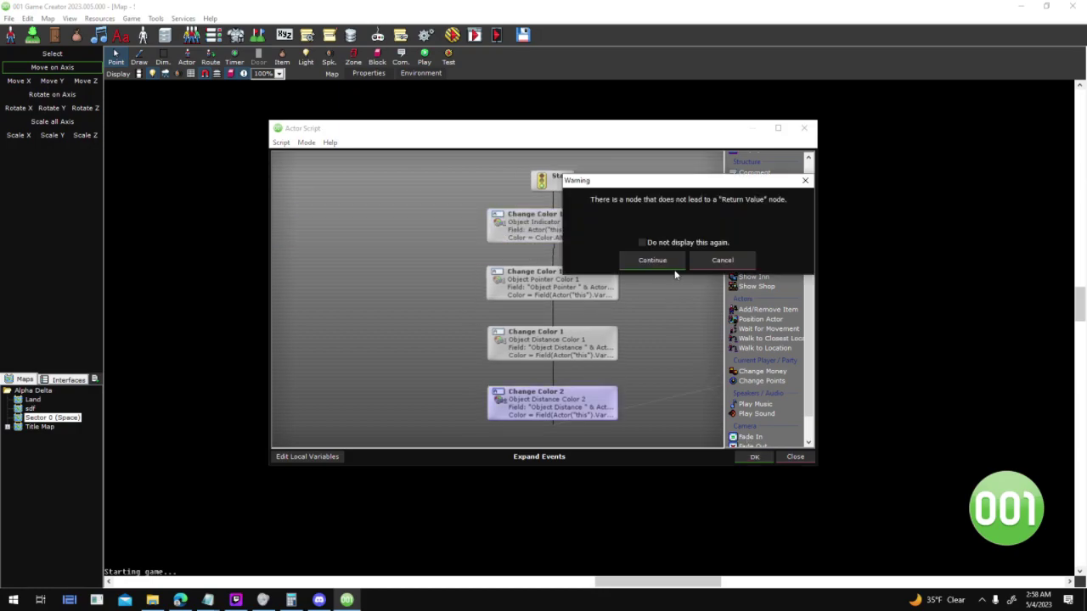
left_click(670, 263)
Examine the Space Object base actor's While/Timer script for the Minimap Overlay, then close the actor templates
double_click(681, 209)
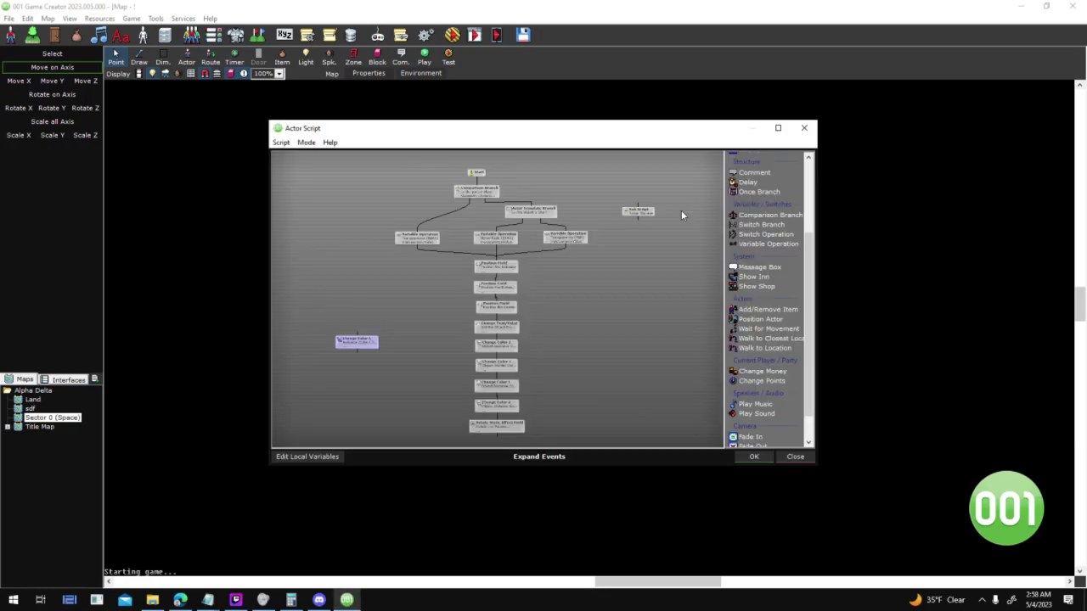
left_click(777, 127)
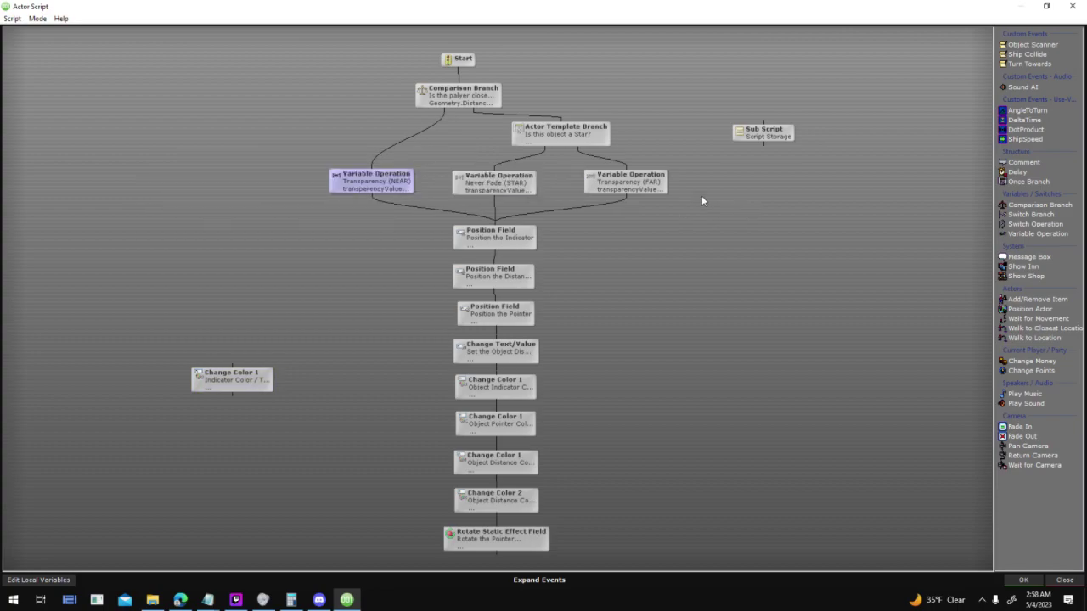
left_click(1023, 580)
left_click(693, 438)
left_click(605, 420)
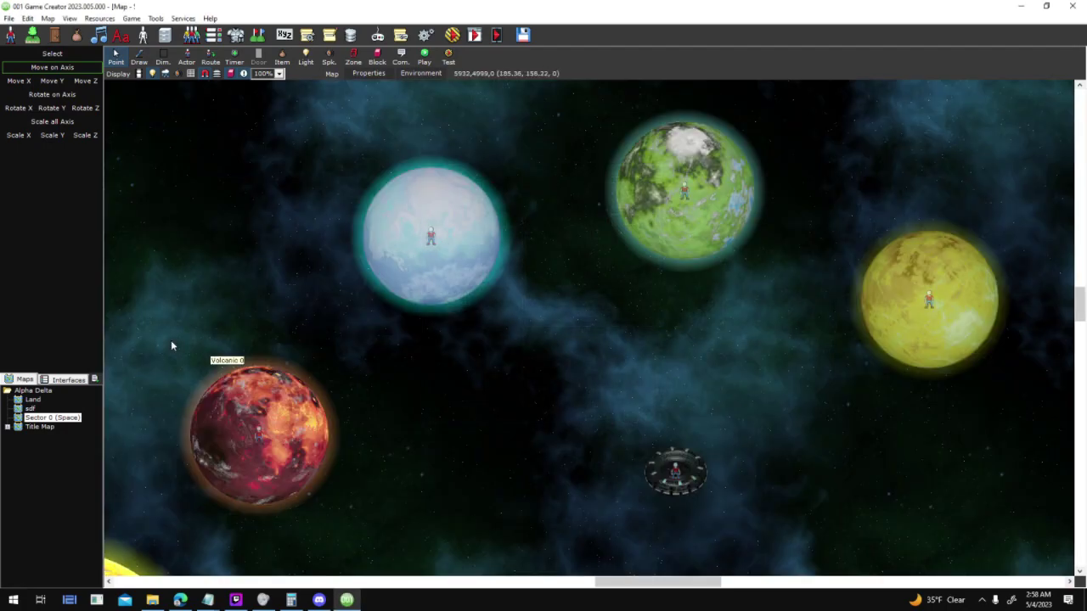
Examine the Actor Loop sub script that spawns nav indicators in the Flight Menu's Interface entered script
left_click(68, 379)
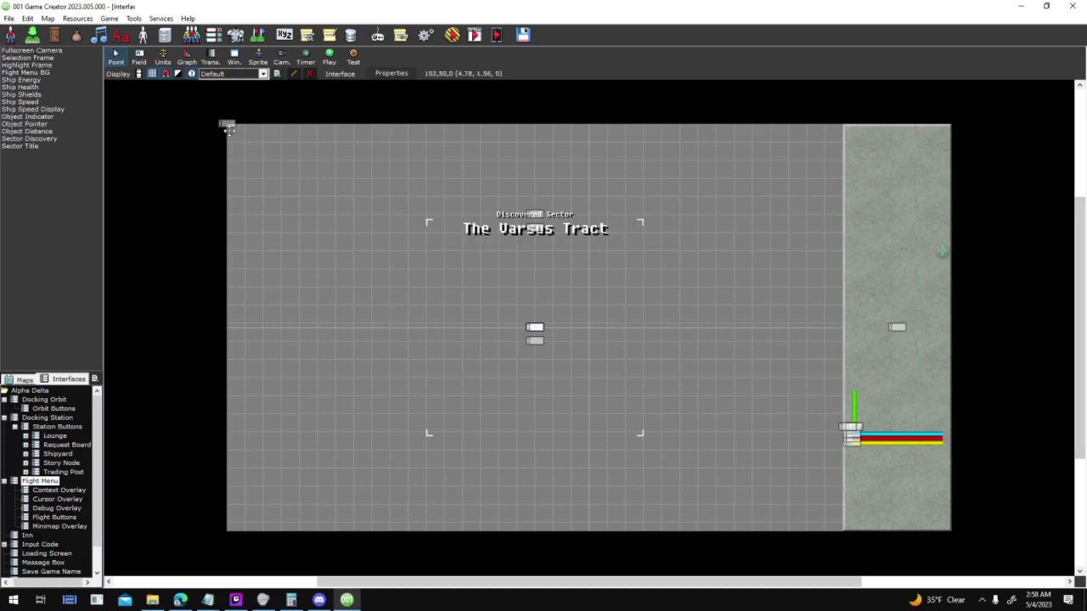
left_click(389, 74)
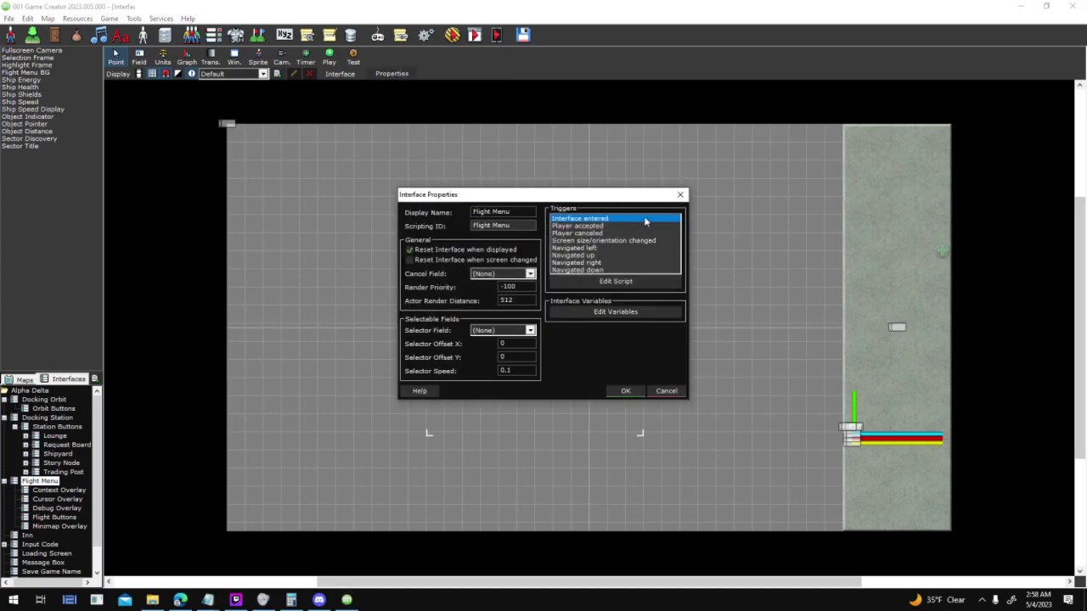
left_click(616, 281)
double_click(516, 396)
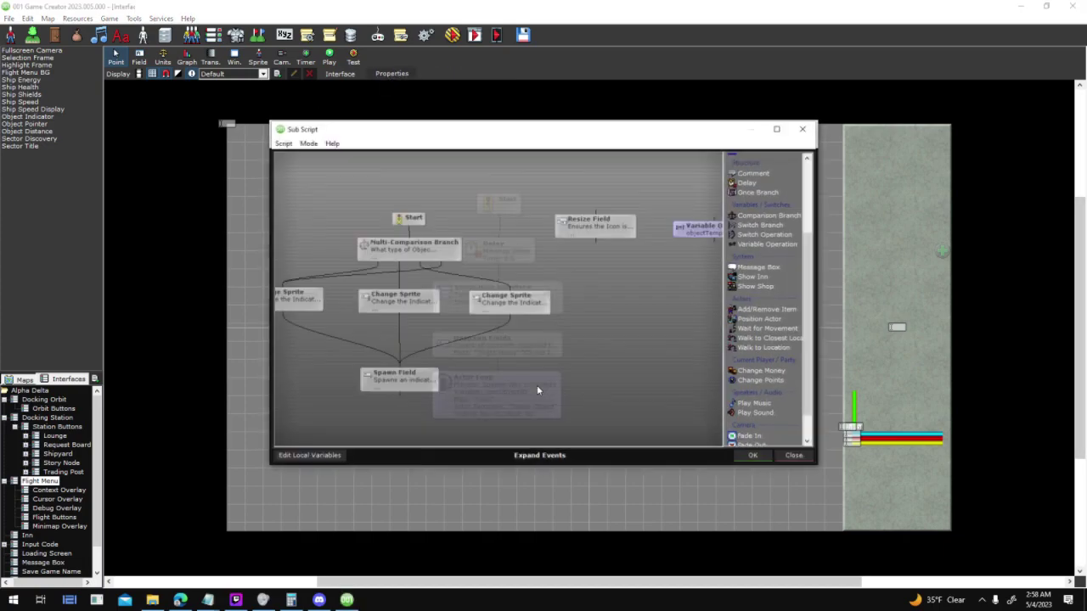
left_click(777, 127)
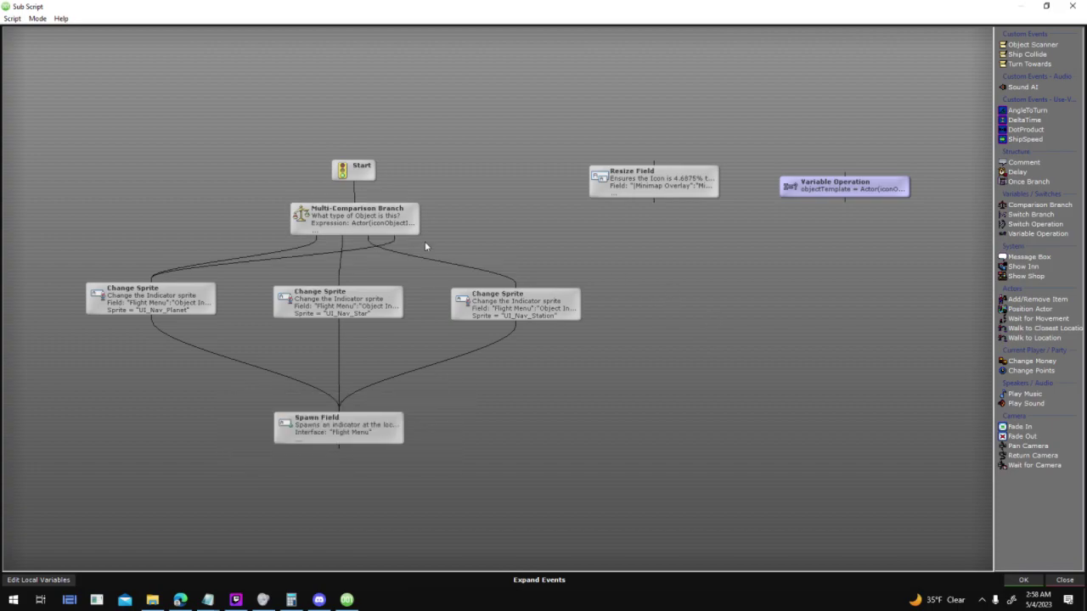
left_click(1023, 578)
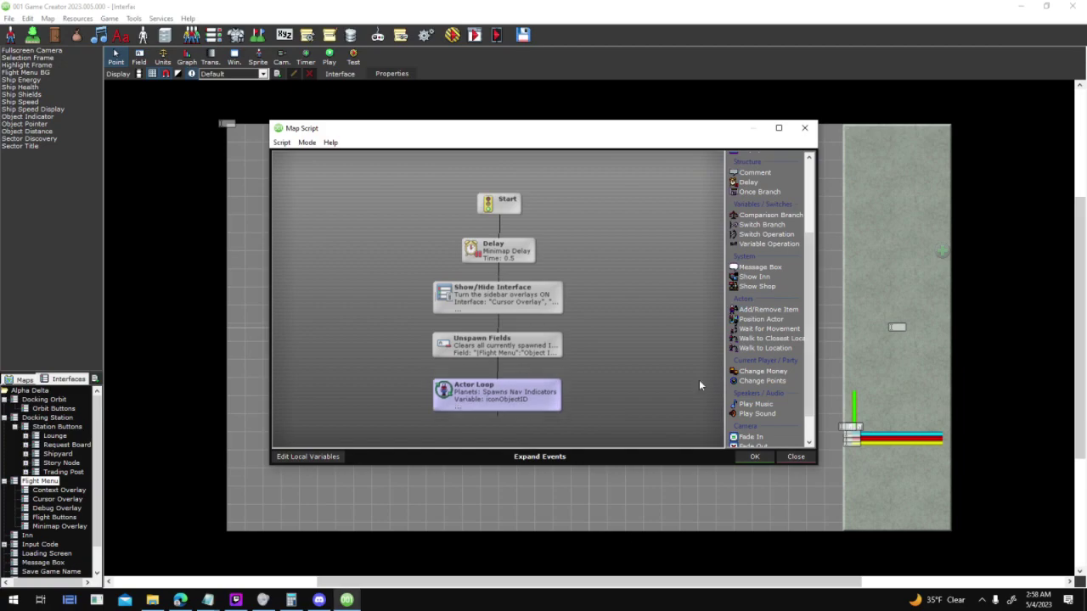
left_click(754, 459)
left_click(620, 390)
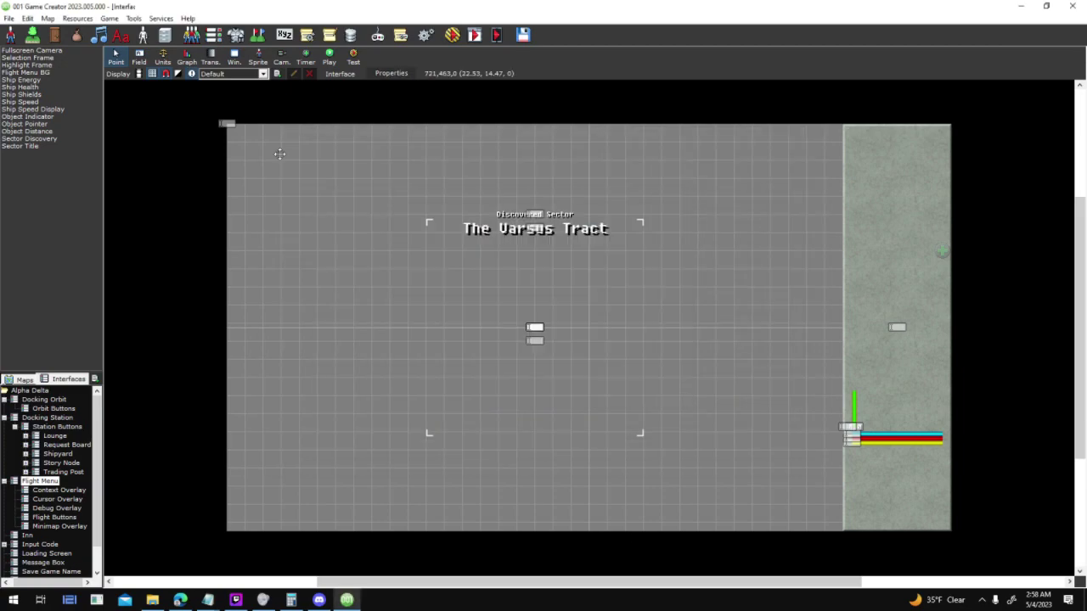
Reopen the Space Object base actor's While/Timer script for the Minimap Overlay at full size
left_click(143, 34)
left_click(465, 241)
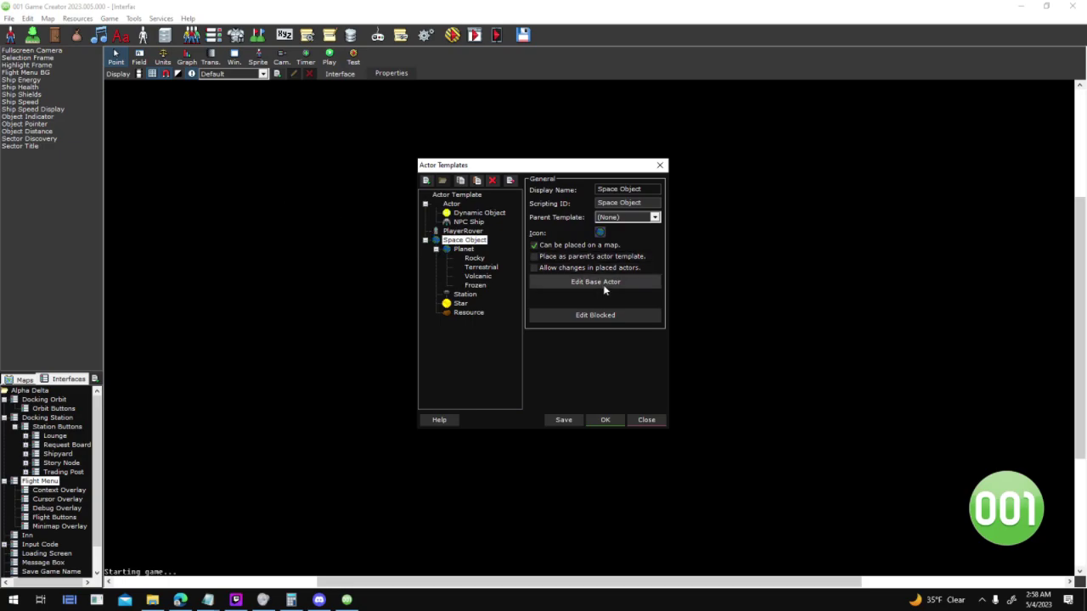
left_click(570, 279)
left_click(703, 211)
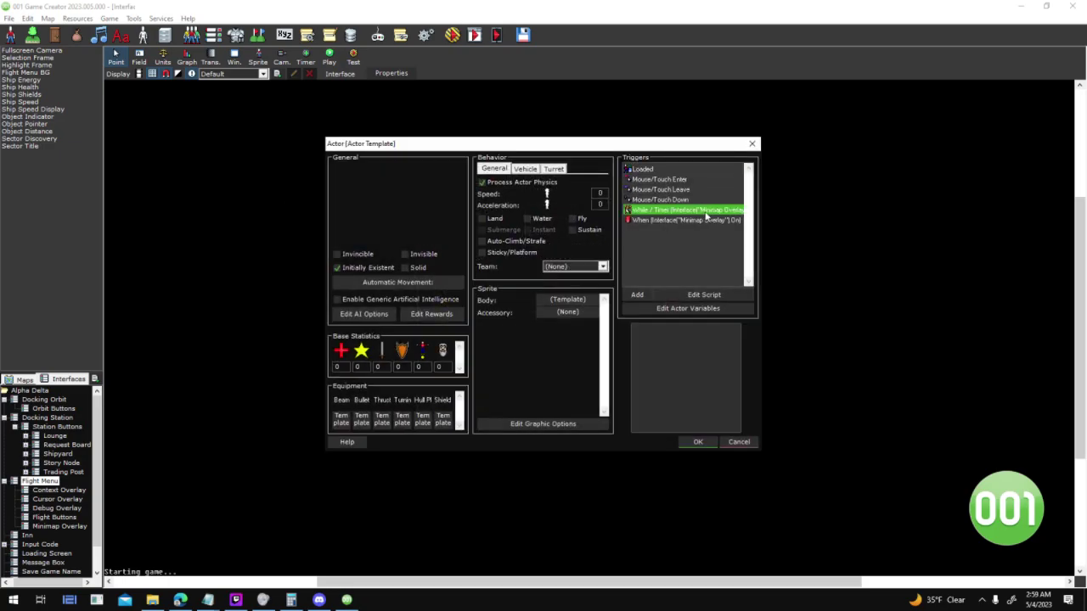
double_click(706, 212)
left_click(780, 129)
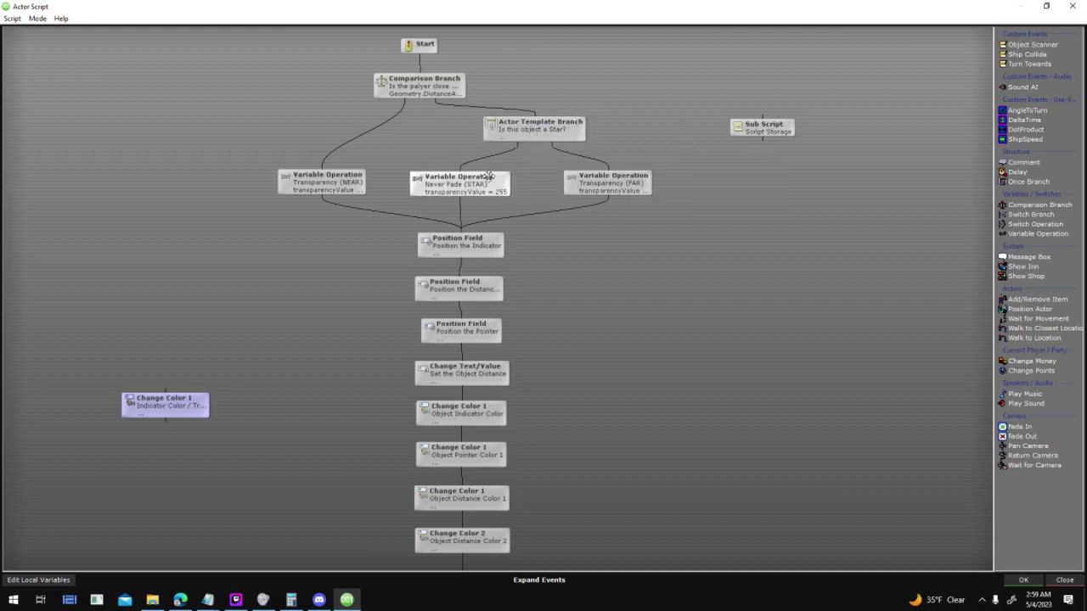
Examine the transparency branches and indicator color events of the Minimap Overlay While/Timer script, then close the script and base actor
left_click_drag(470, 141, 521, 195)
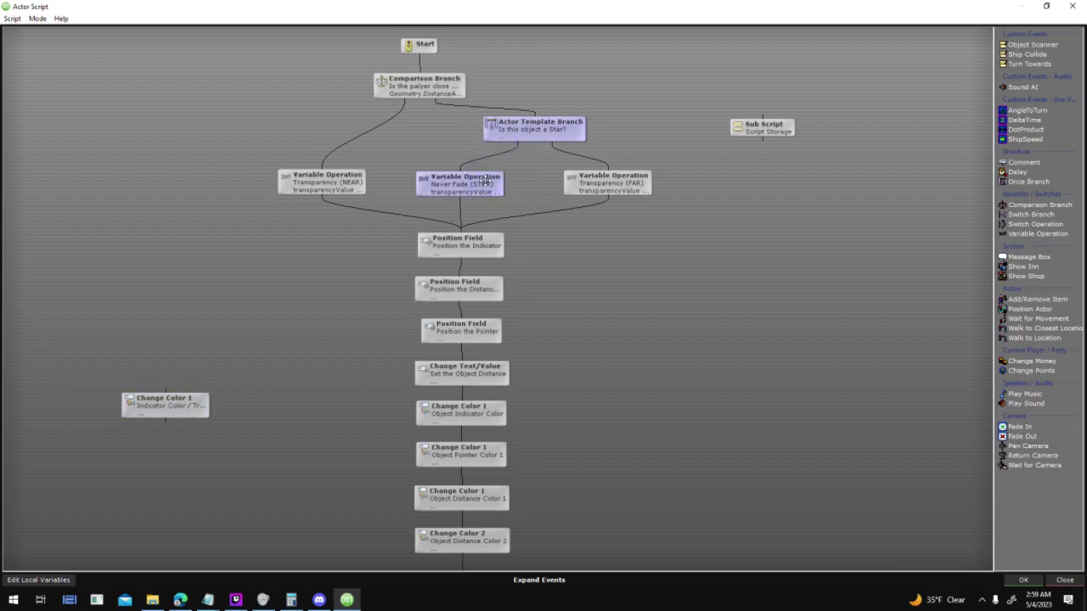
left_click(616, 185)
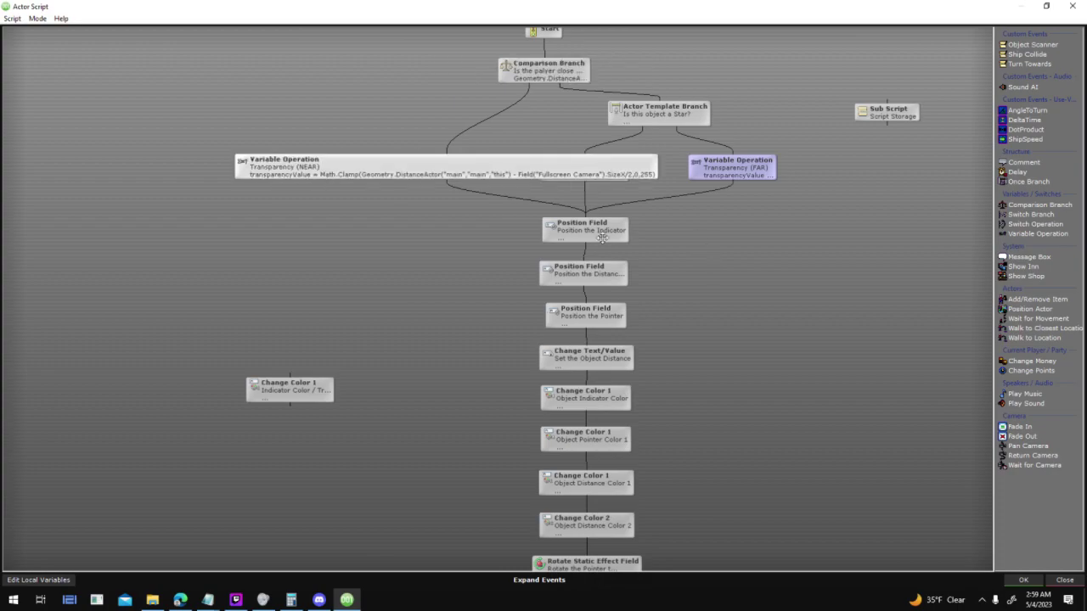
middle_click_drag(638, 337, 623, 236)
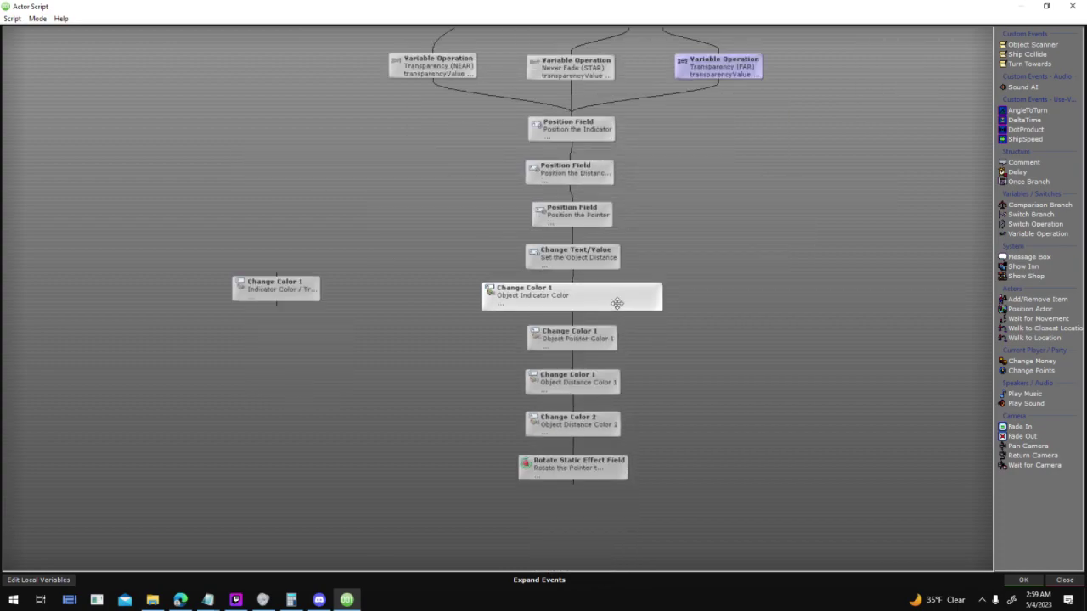
scroll(613, 303, "up", 2)
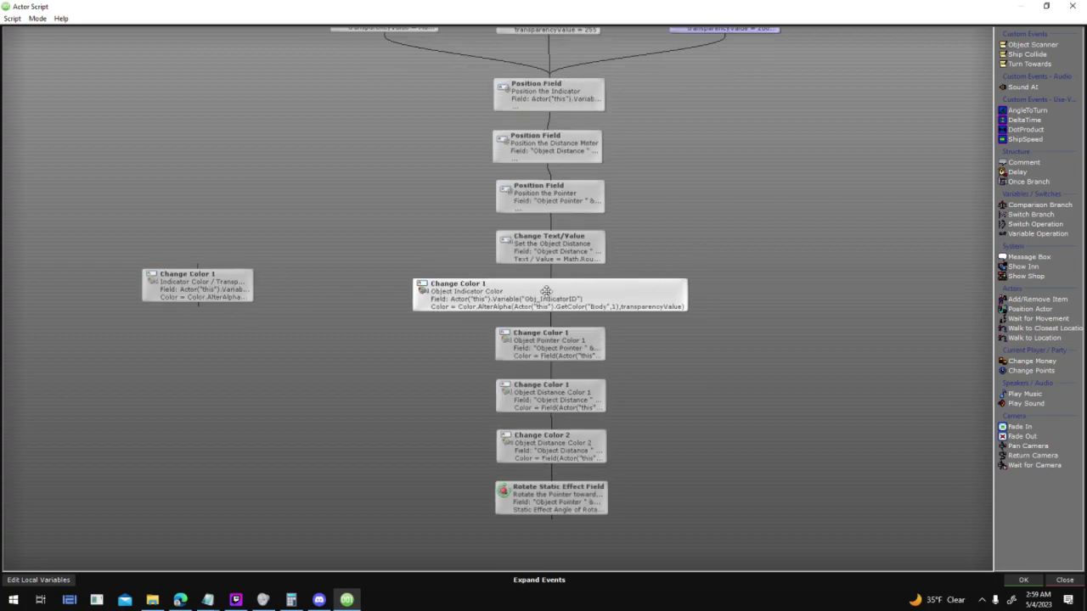
left_click(1022, 580)
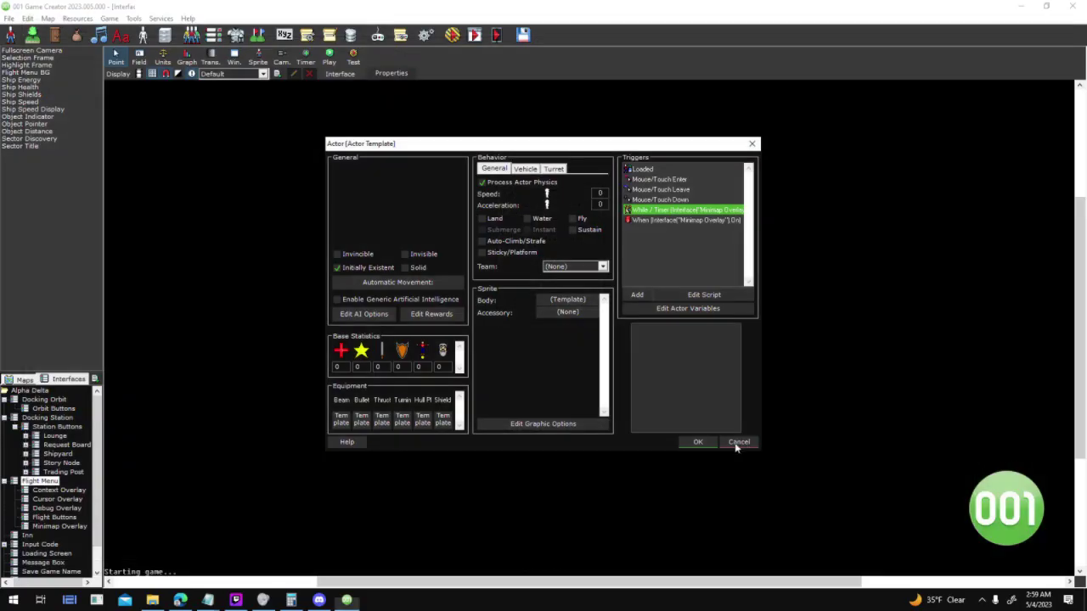
left_click(689, 441)
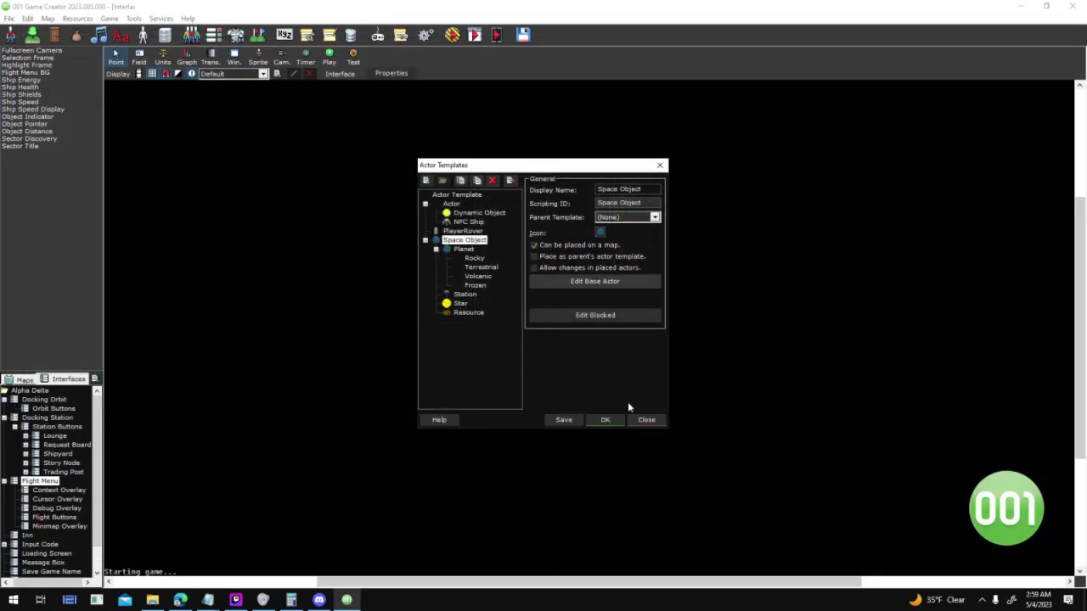
Examine the Loaded trigger script of the Space Object base actor, then close the actor templates
left_click(595, 283)
double_click(661, 169)
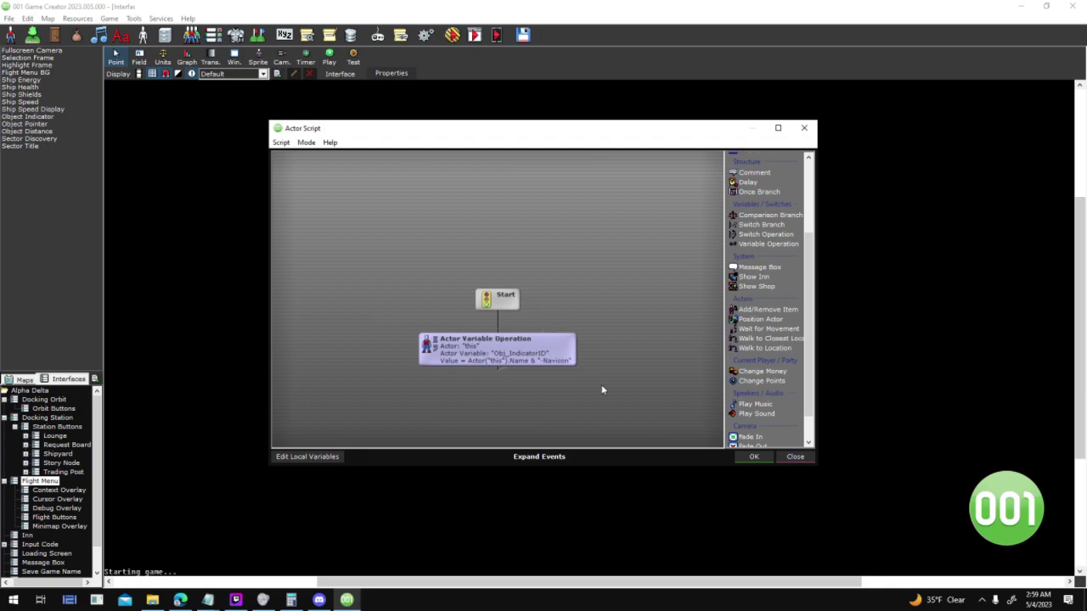
left_click(753, 456)
left_click(694, 443)
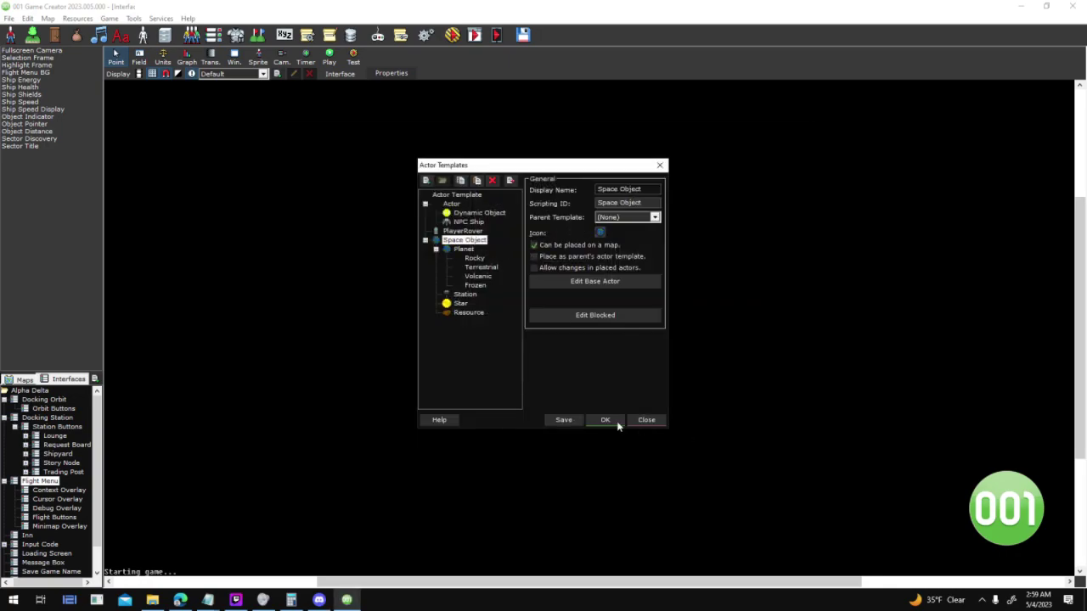
left_click(614, 423)
Run the game in test mode and start a new game
left_click(449, 31)
key("Return")
key("Return")
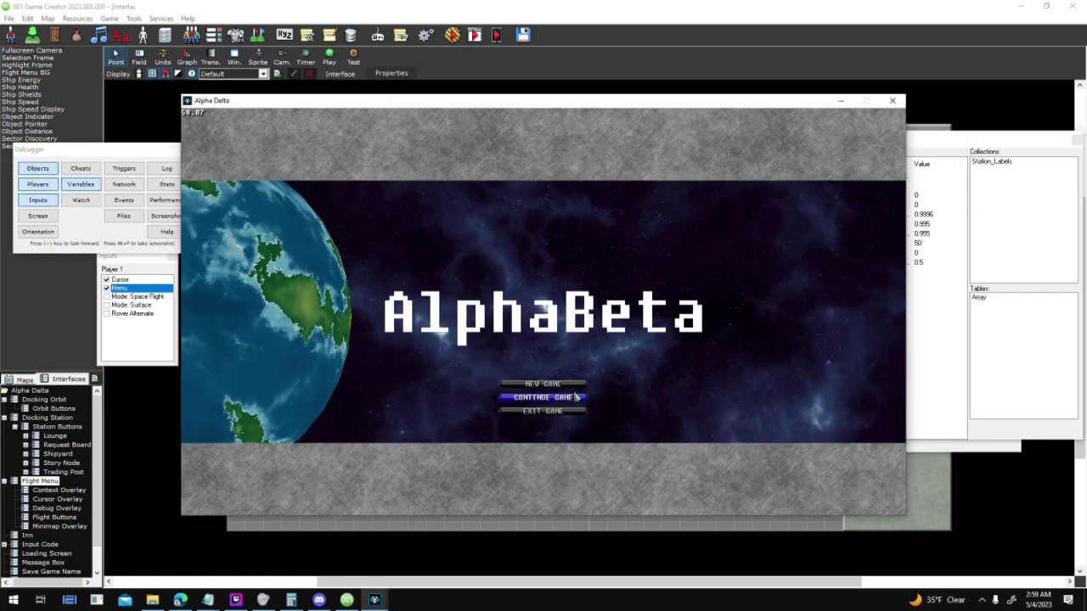
left_click(571, 387)
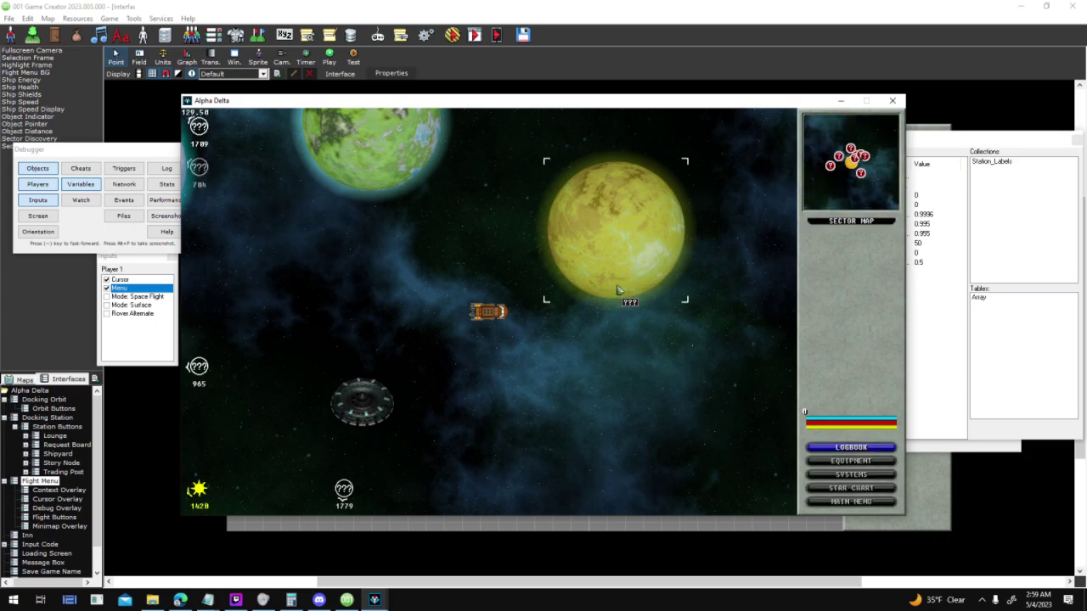
Fly the ship past the planets to check how the navigation indicators behave with distance
key("a")
key("a")
key("w")
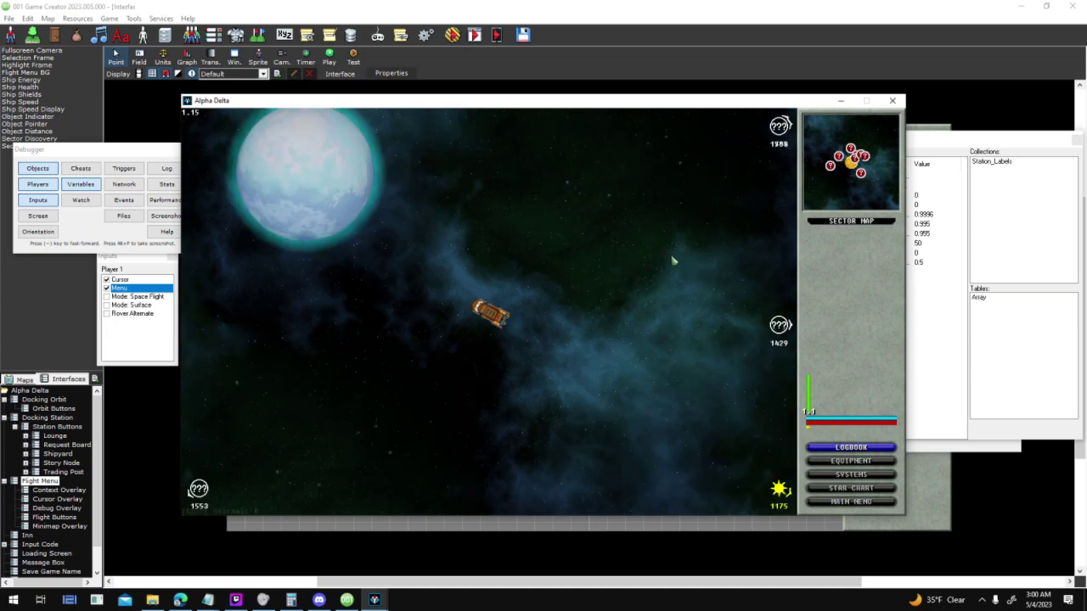
key("Left")
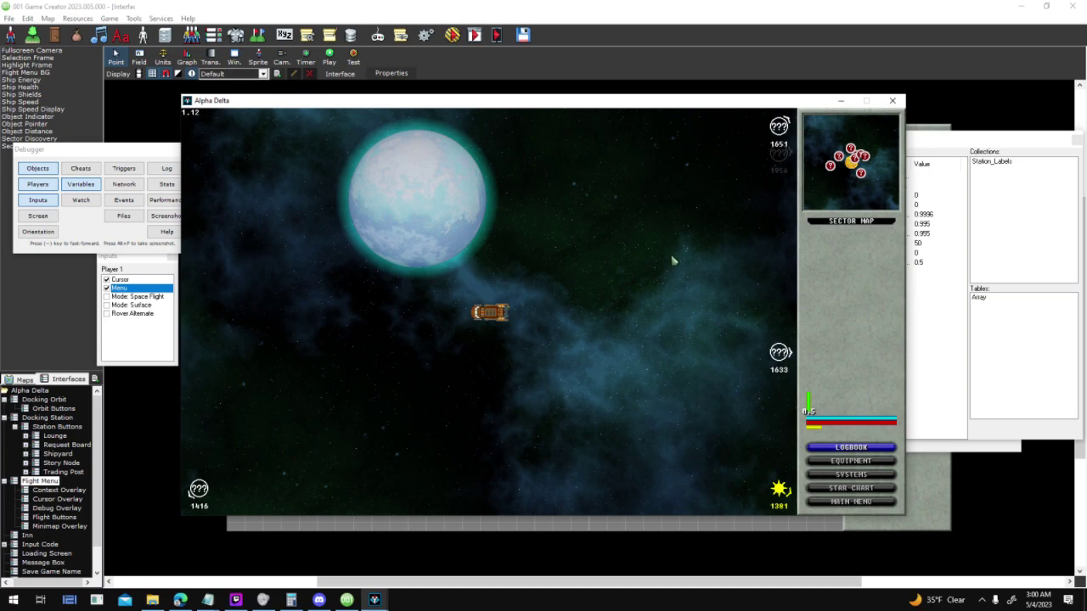
key("Left")
key("Left")
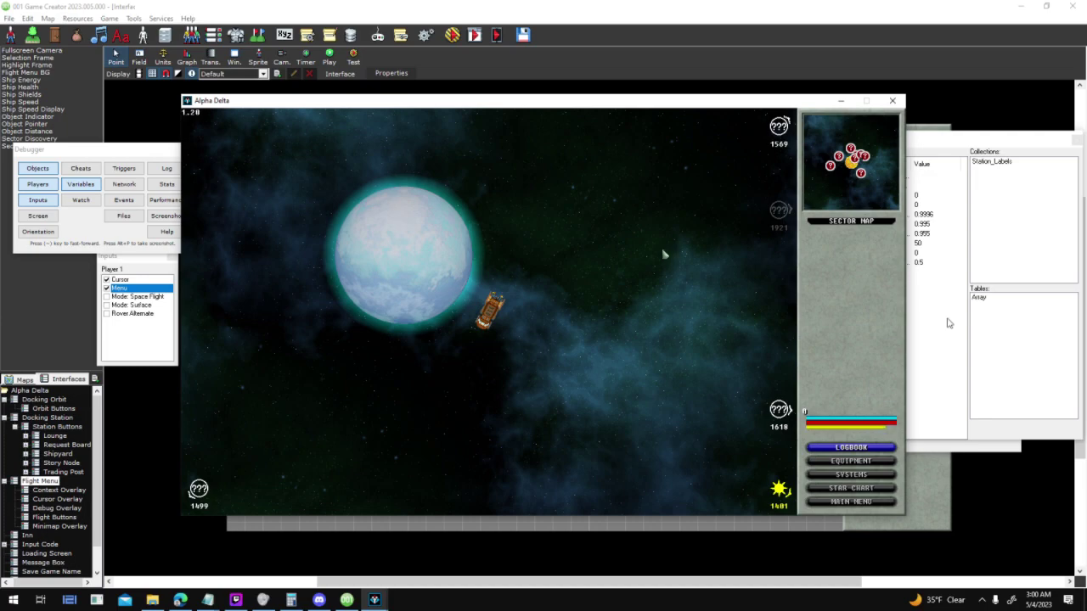
End the test game and close its remaining Engine001 windows
left_click(892, 101)
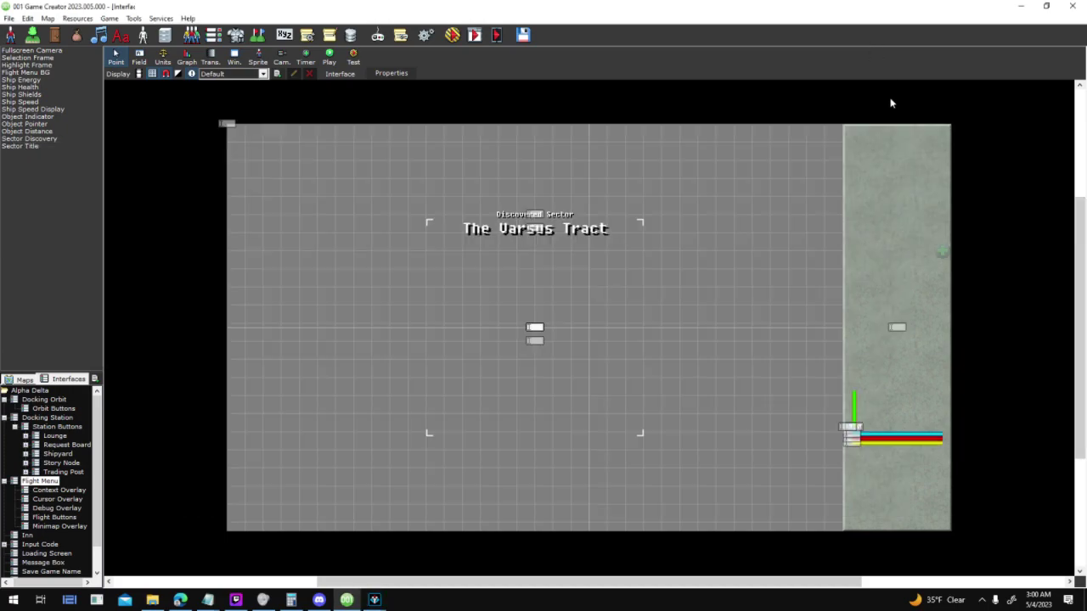
right_click(374, 599)
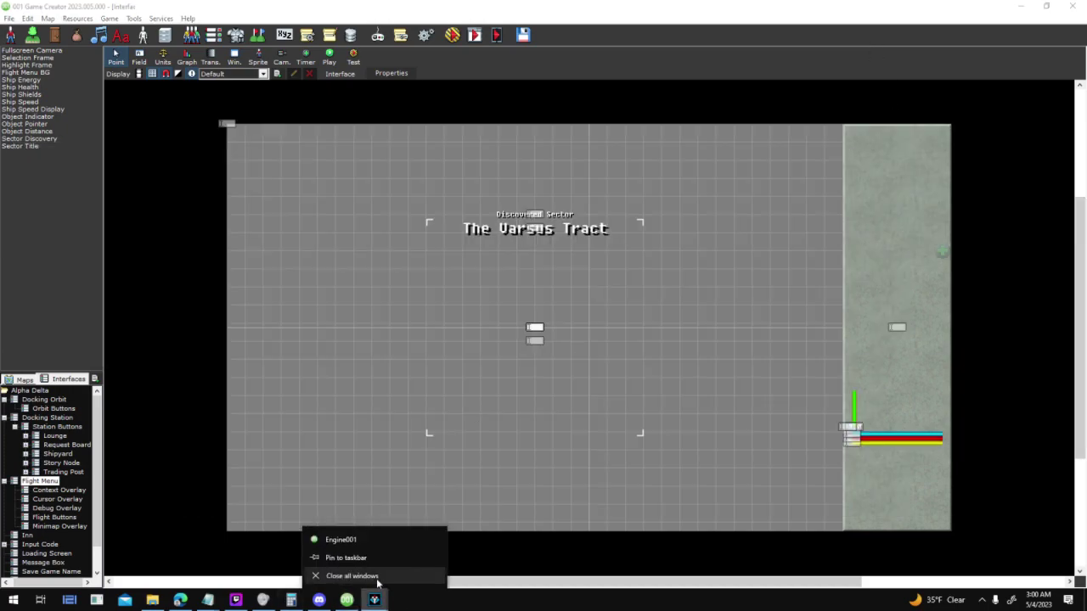
left_click(377, 577)
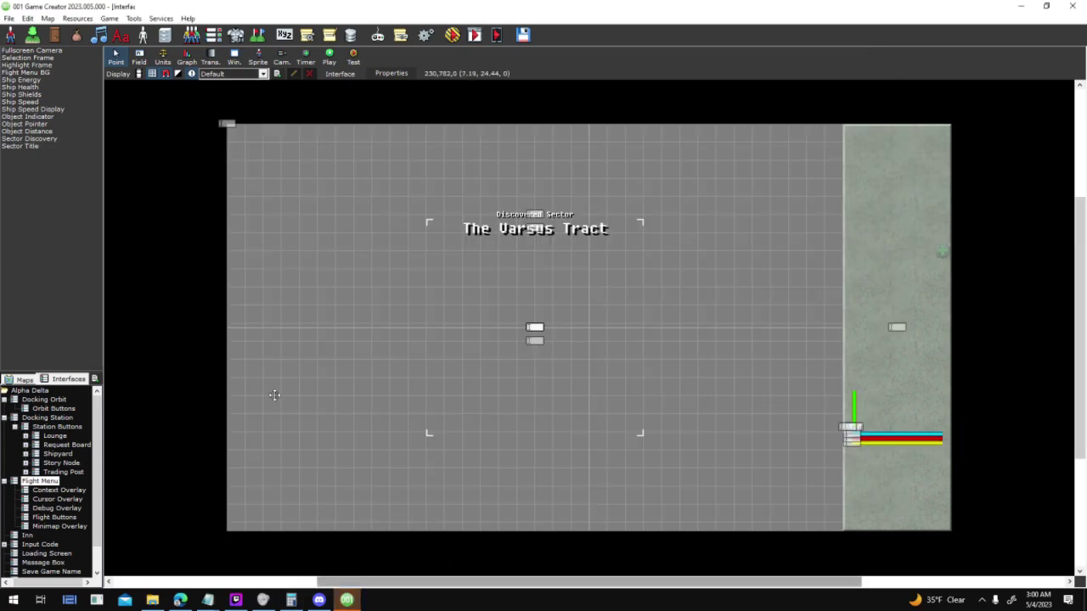
left_click(191, 35)
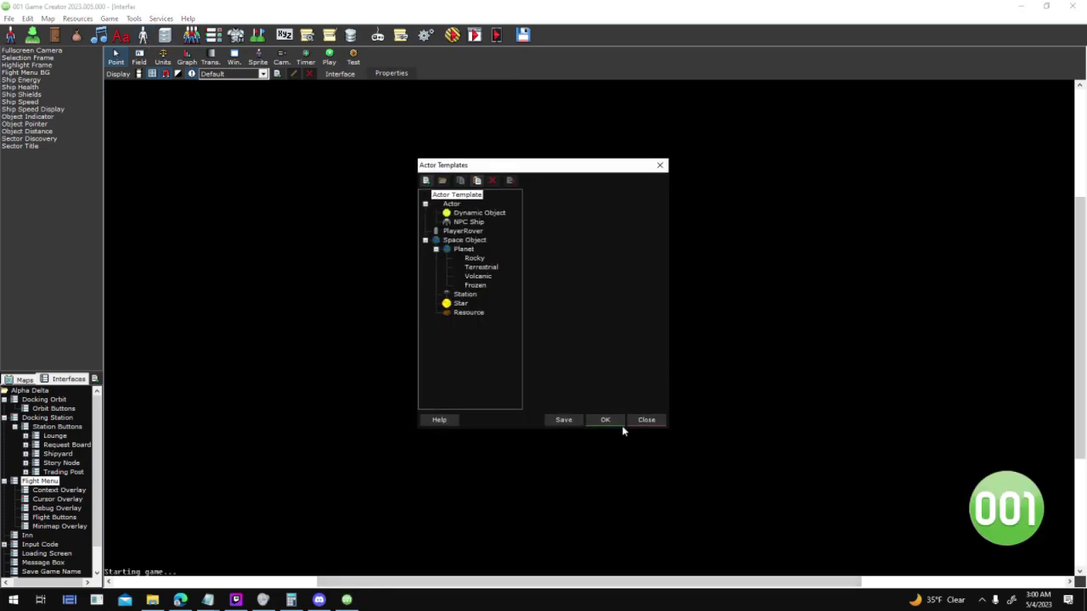
left_click(593, 421)
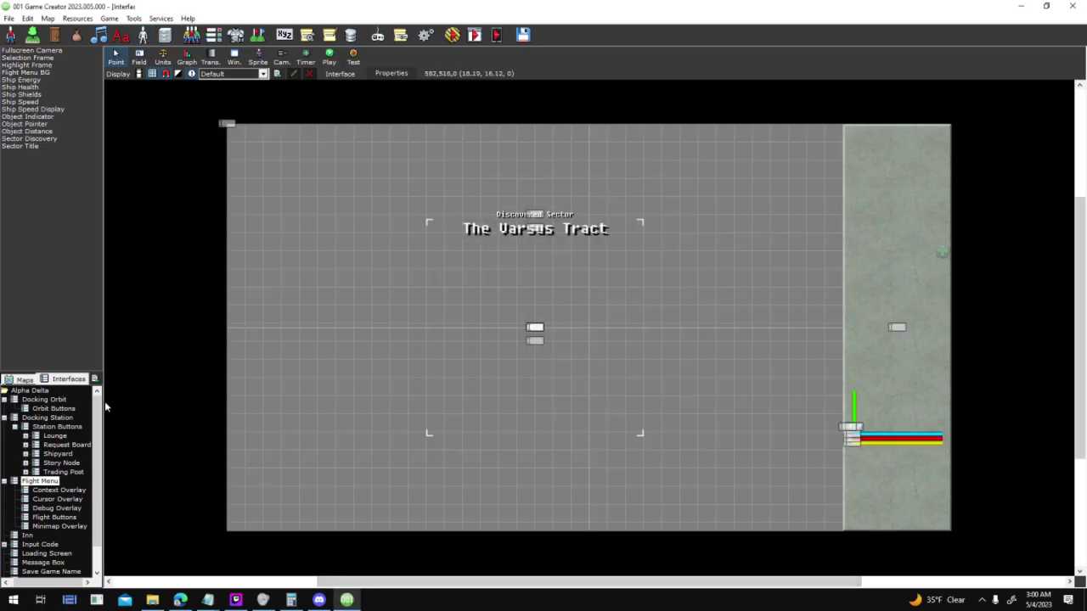
Open the Sector 0 (Space) map at the area around the volcanic planet and switch to point selection
left_click(17, 381)
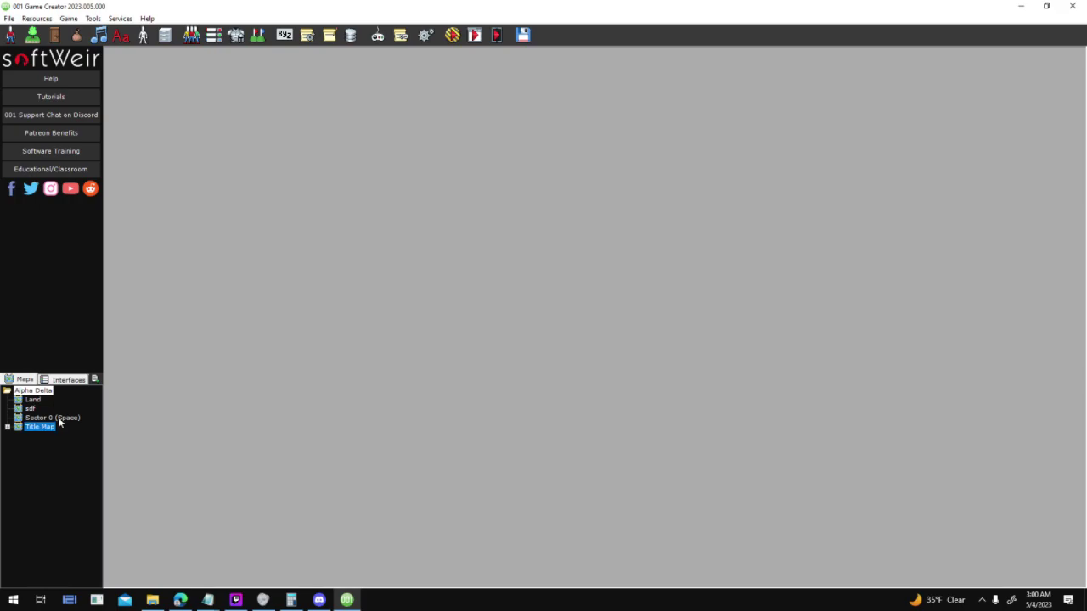
double_click(57, 418)
middle_click_drag(400, 231, 317, 365)
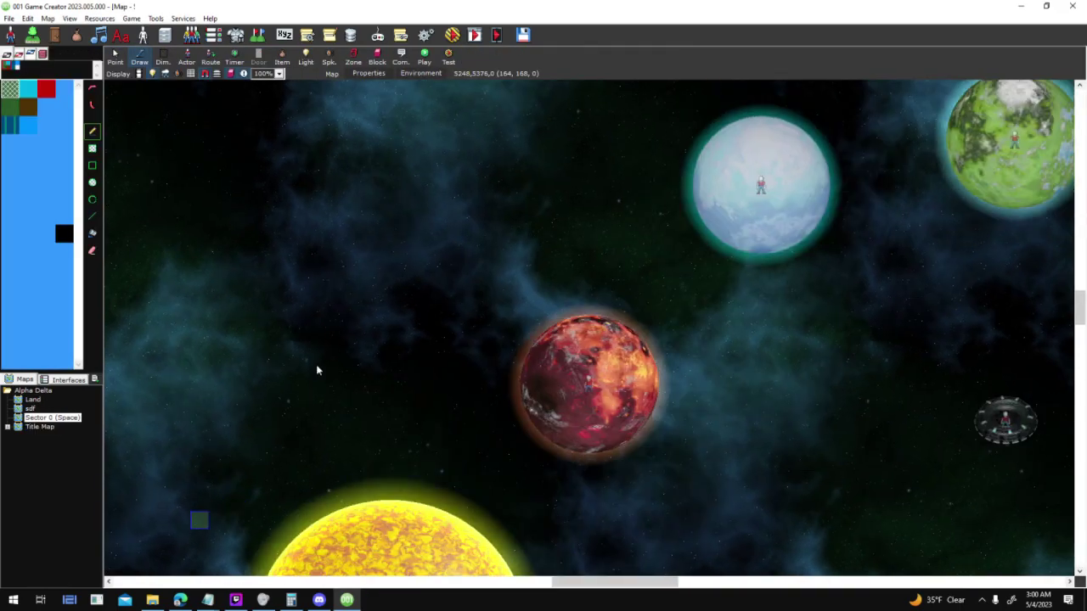
left_click(116, 57)
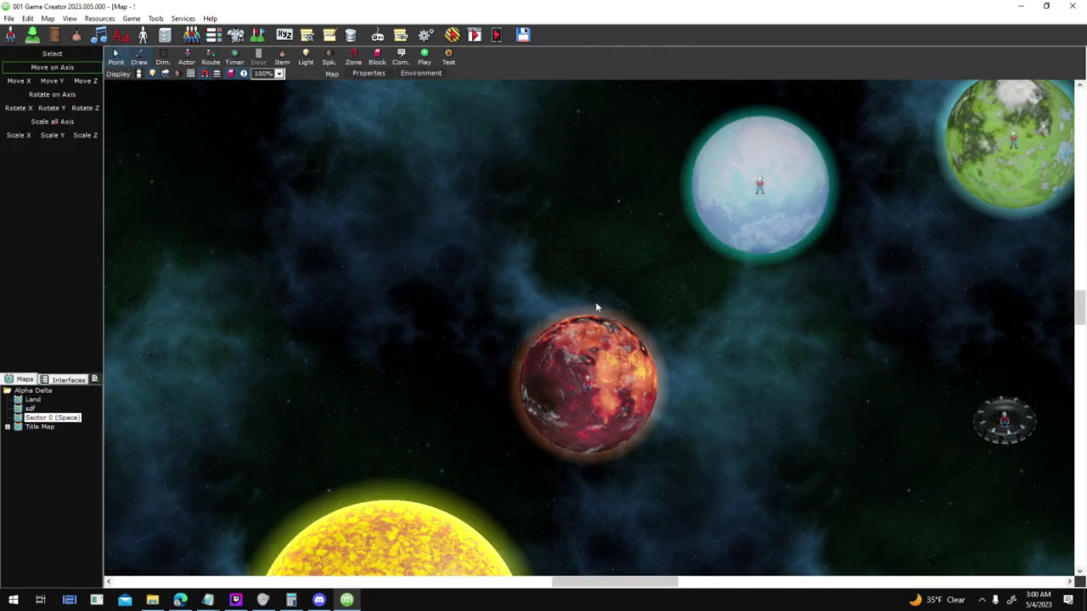
scroll(597, 361, "up", 1)
Delete the volcanic, frozen and terrestrial test planets and the neighbouring fourth planet near the station
left_click(585, 377)
key("Delete")
left_click(758, 176)
key("Delete")
middle_click_drag(972, 158, 615, 313)
left_click_drag(615, 312, 624, 312)
key("Delete")
left_click(932, 392)
key("Delete")
Remove the duplicate Surface variables at the end of the planet Taren's actor variables and confirm the actor
middle_click_drag(338, 165, 492, 388)
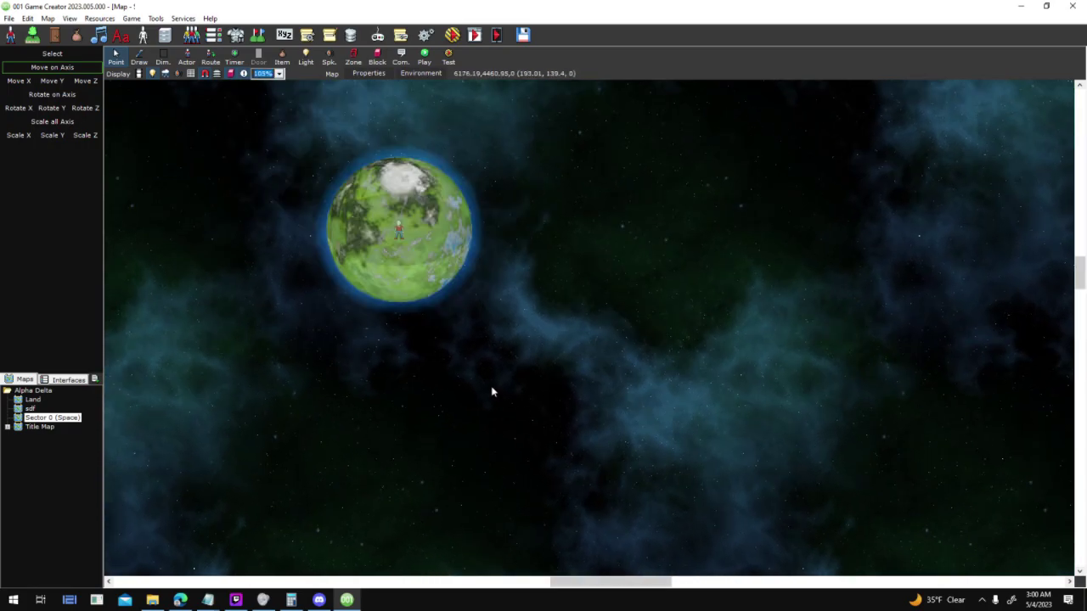
middle_click_drag(394, 231, 560, 316)
double_click(561, 316)
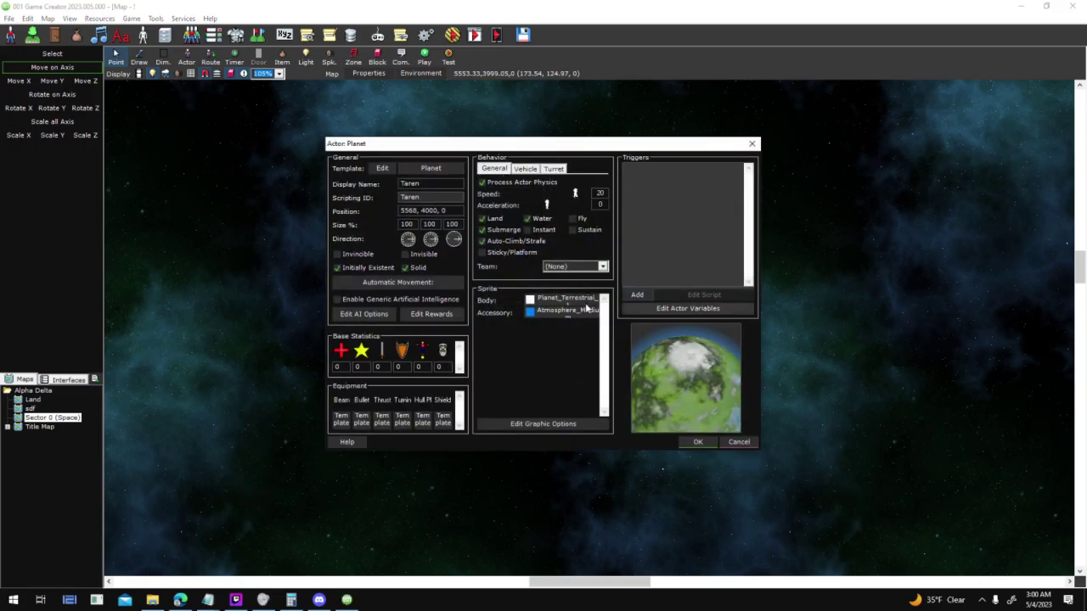
left_click(735, 311)
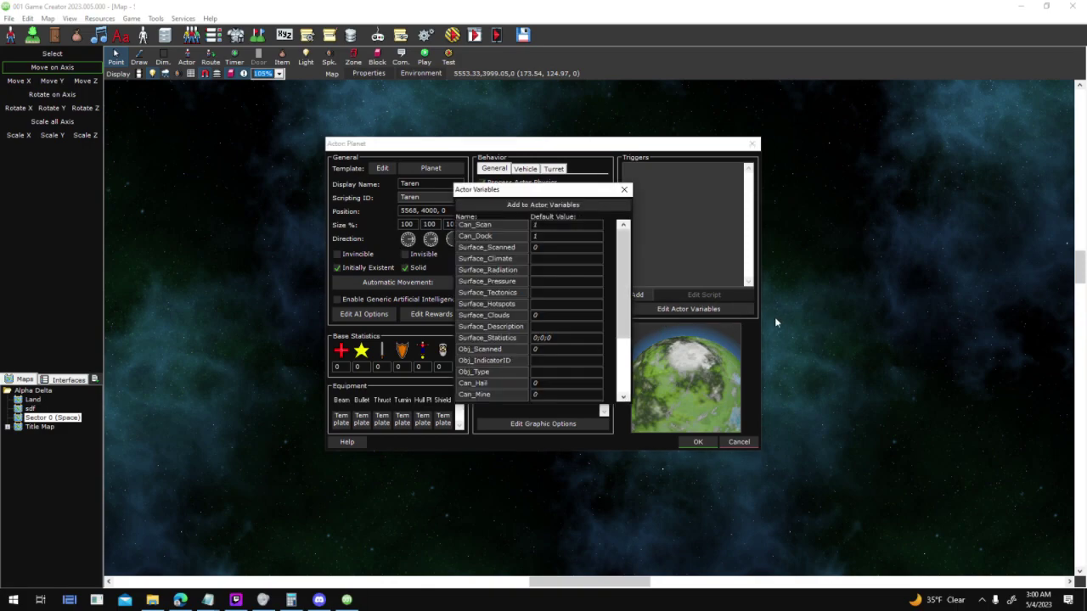
left_click_drag(628, 306, 613, 384)
left_click(610, 396)
left_click(609, 396)
left_click(609, 396)
left_click(610, 395)
left_click(610, 395)
left_click(610, 396)
left_click(609, 396)
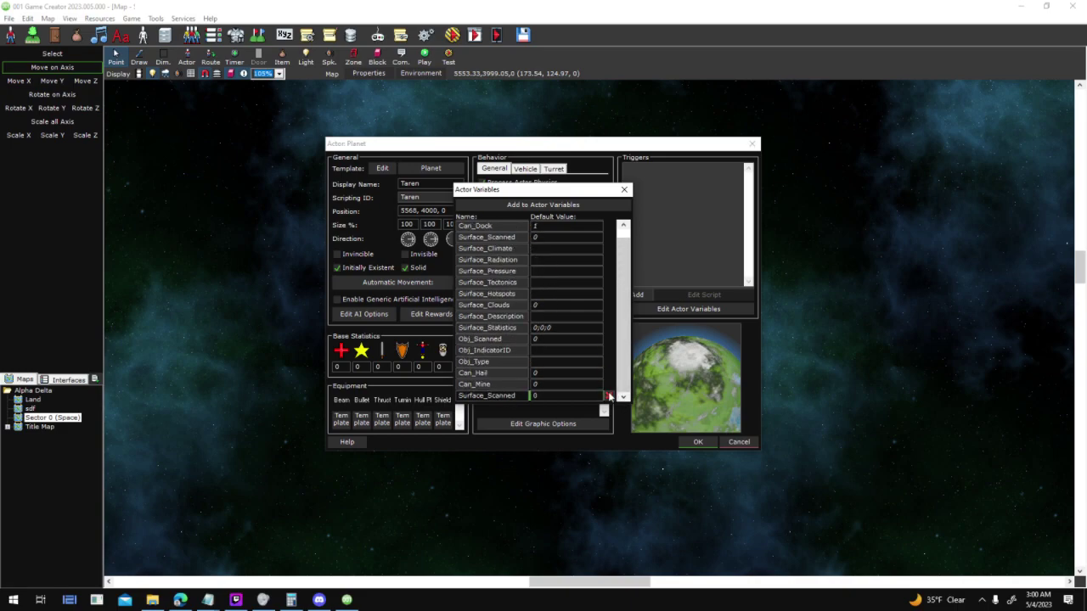
left_click(609, 396)
left_click(624, 190)
left_click(691, 443)
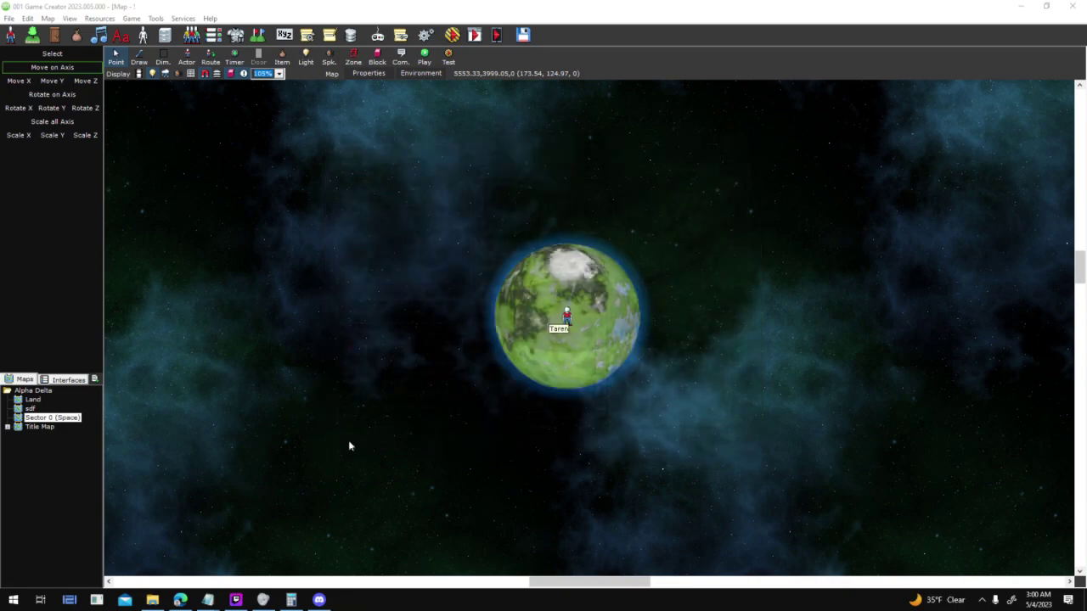
Remove the duplicate Surface variables from the frozen planet Delinarius's actor variables and confirm the actor
middle_click_drag(370, 446, 902, 58)
middle_click_drag(170, 544, 724, 277)
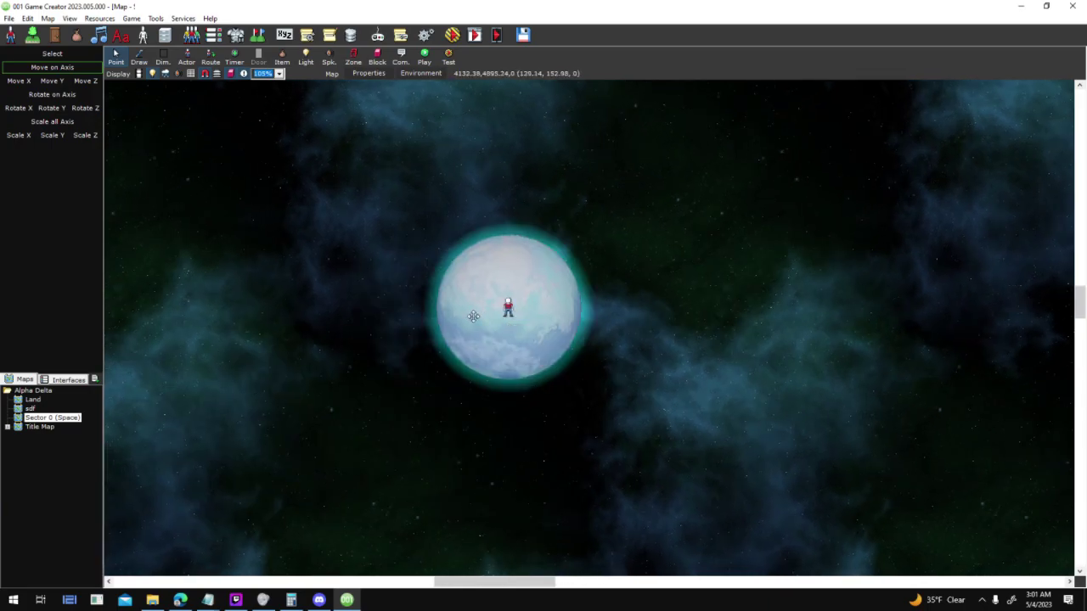
double_click(516, 260)
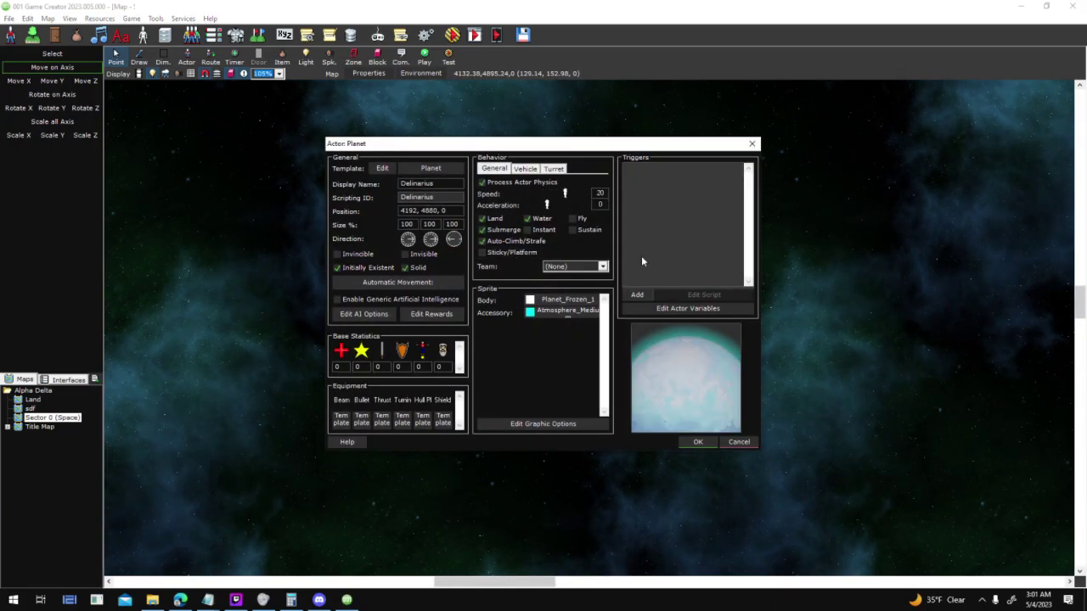
left_click(662, 309)
left_click_drag(624, 300, 627, 389)
left_click(608, 396)
left_click(609, 396)
left_click(609, 395)
left_click(609, 396)
scroll(615, 400, "up", 3)
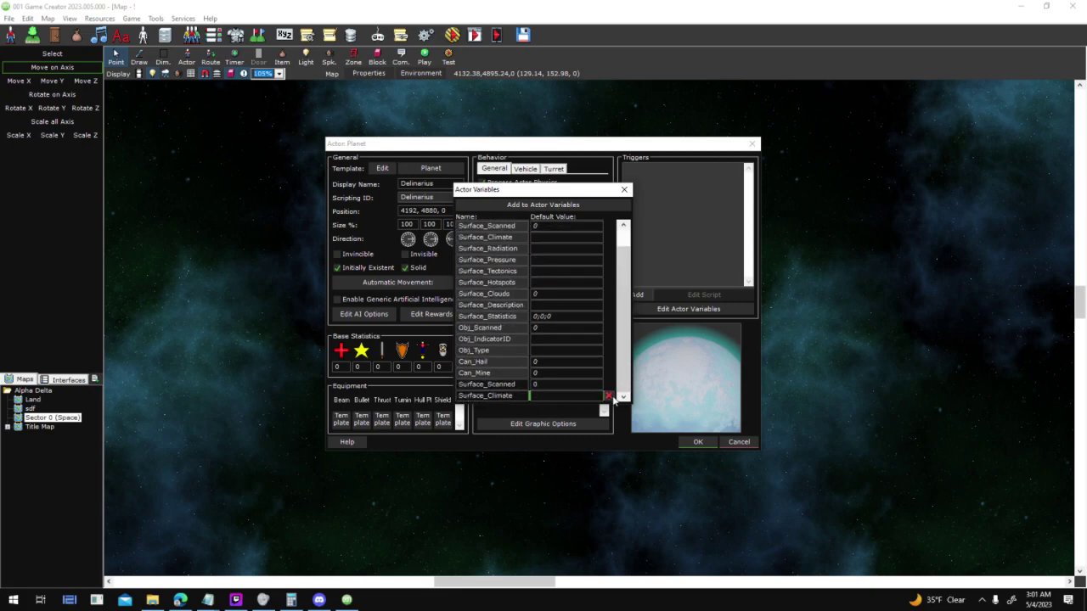
left_click(624, 189)
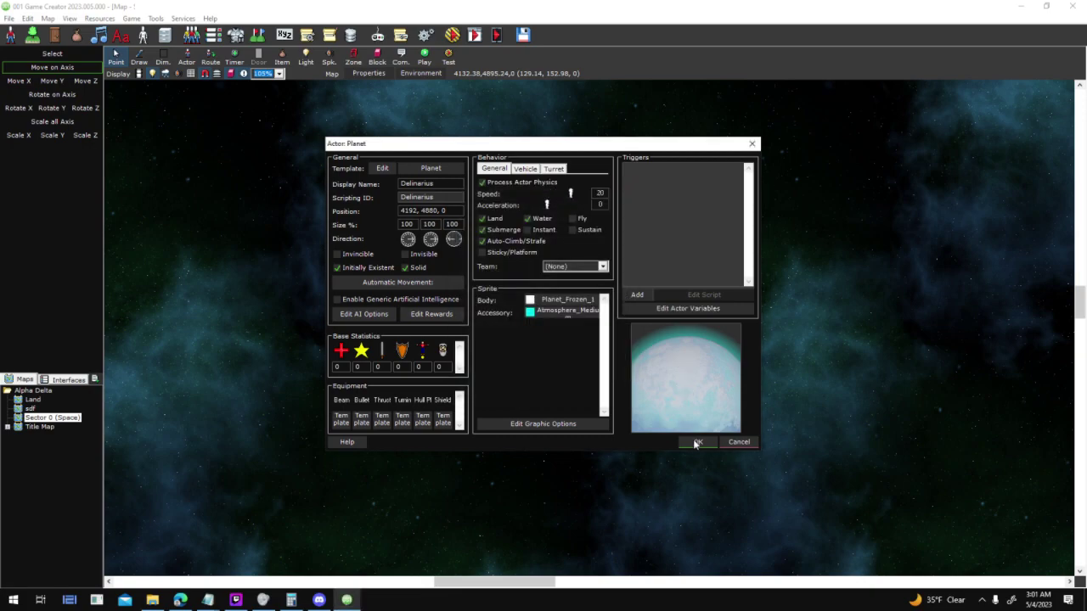
left_click(696, 442)
Remove the duplicate Surface variables from the magma planet Baryn and set its Surface_Description to "Fiery hot."
middle_click_drag(420, 461, 489, 492)
double_click(636, 428)
left_click(688, 309)
scroll(621, 384, "down", 3)
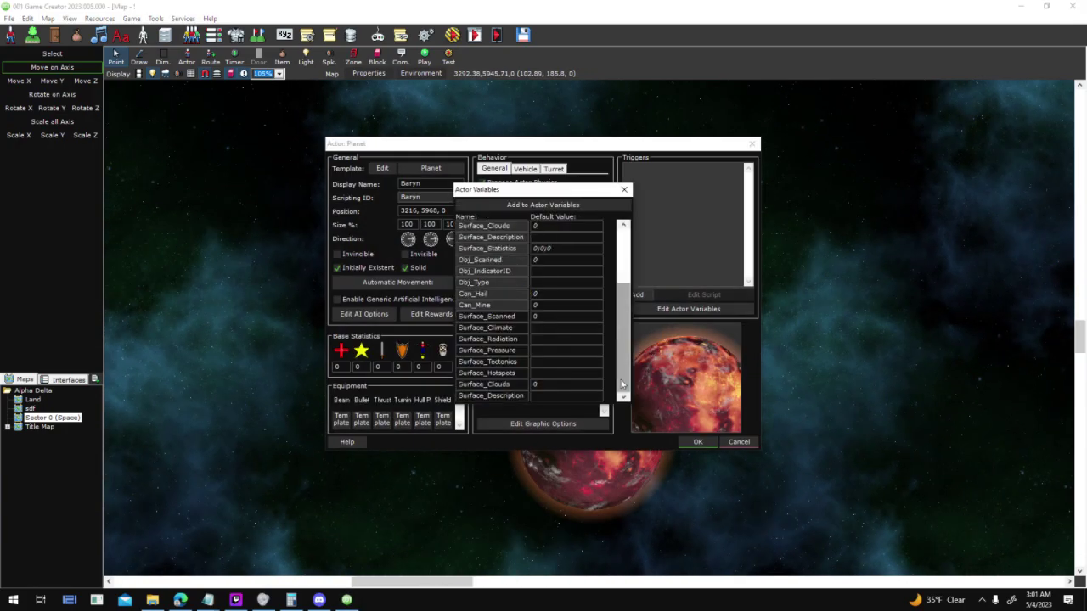
scroll(617, 374, "up", 3)
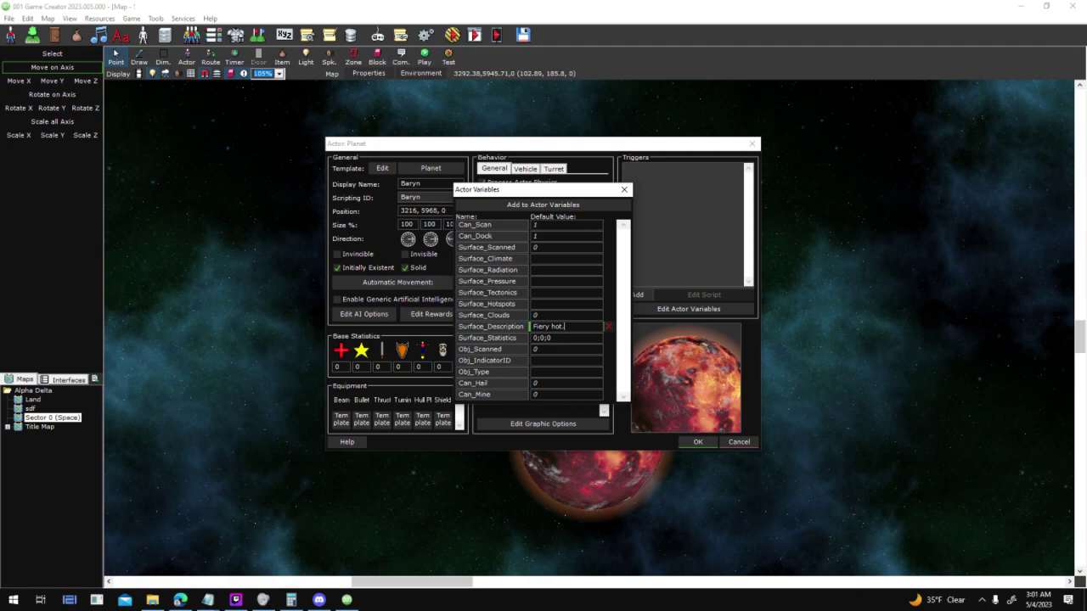
left_click(624, 189)
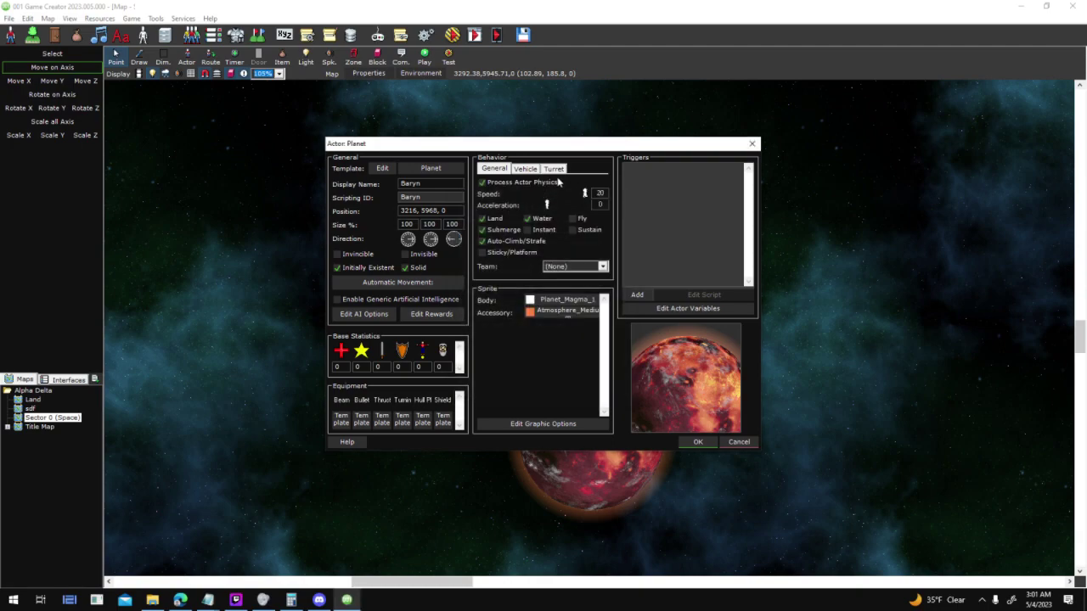
left_click(704, 444)
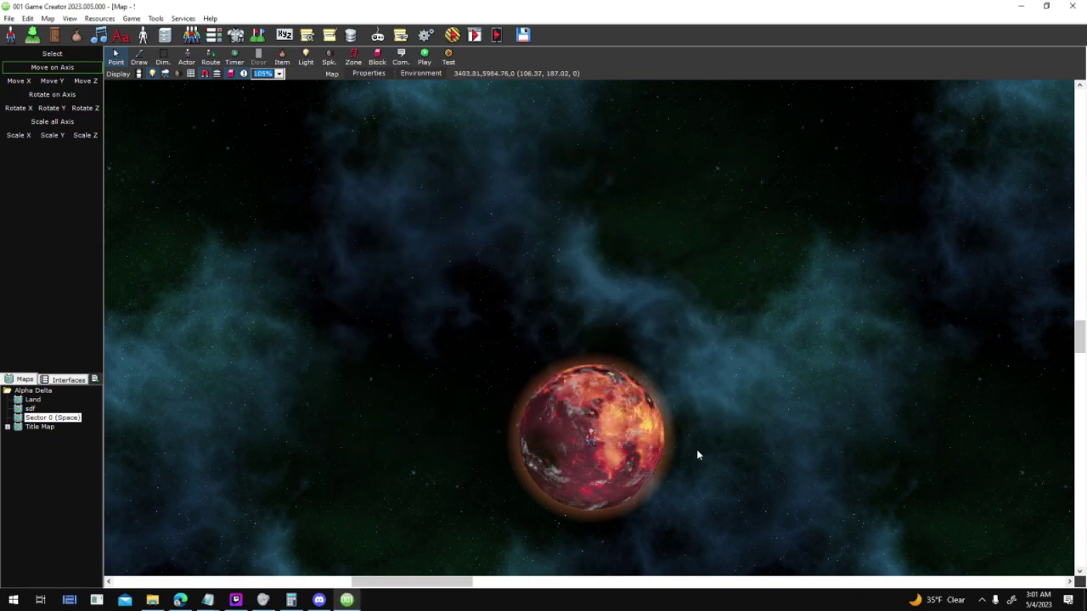
Inspect the triggers inherited by the Planet actor template in its default actor
left_click(143, 36)
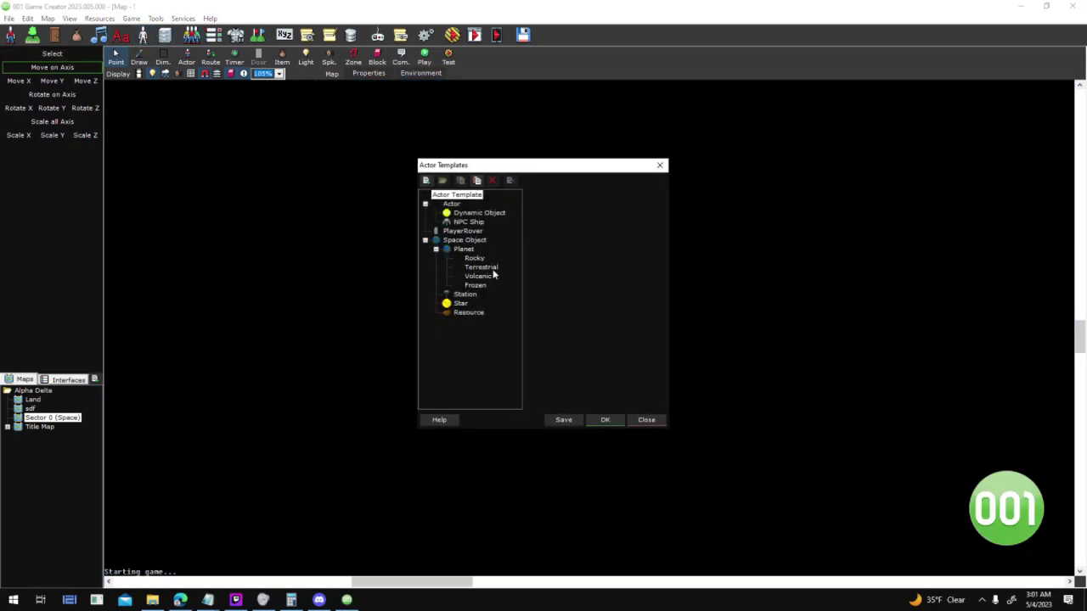
left_click(472, 252)
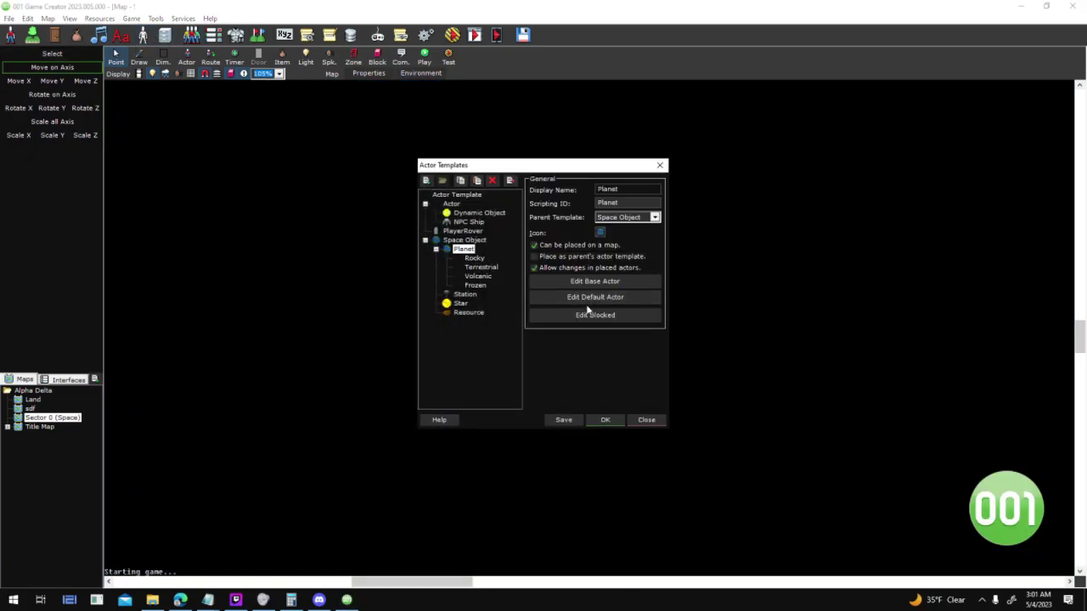
left_click(594, 298)
double_click(679, 221)
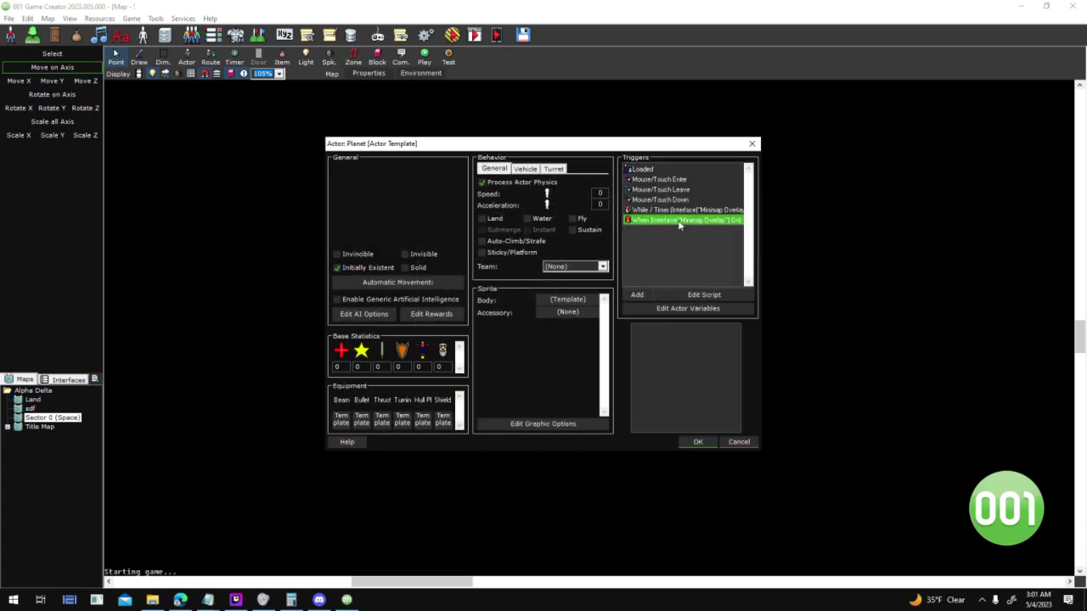
left_click(697, 442)
Examine how the Space Object base actor's Minimap Overlay While/Timer script sets the object indicator colors
left_click(465, 241)
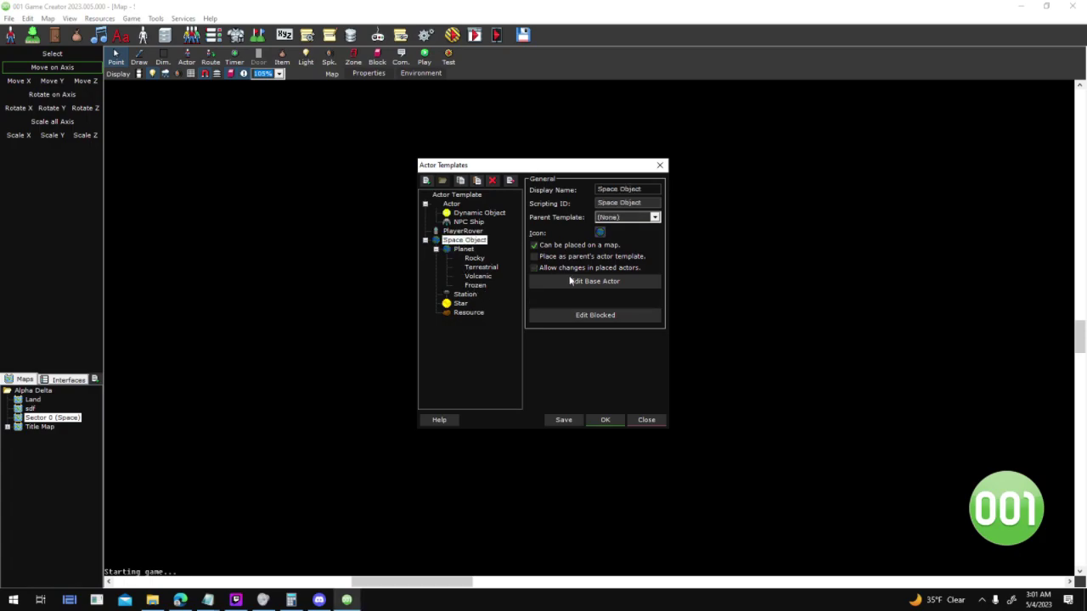
left_click(595, 288)
double_click(704, 210)
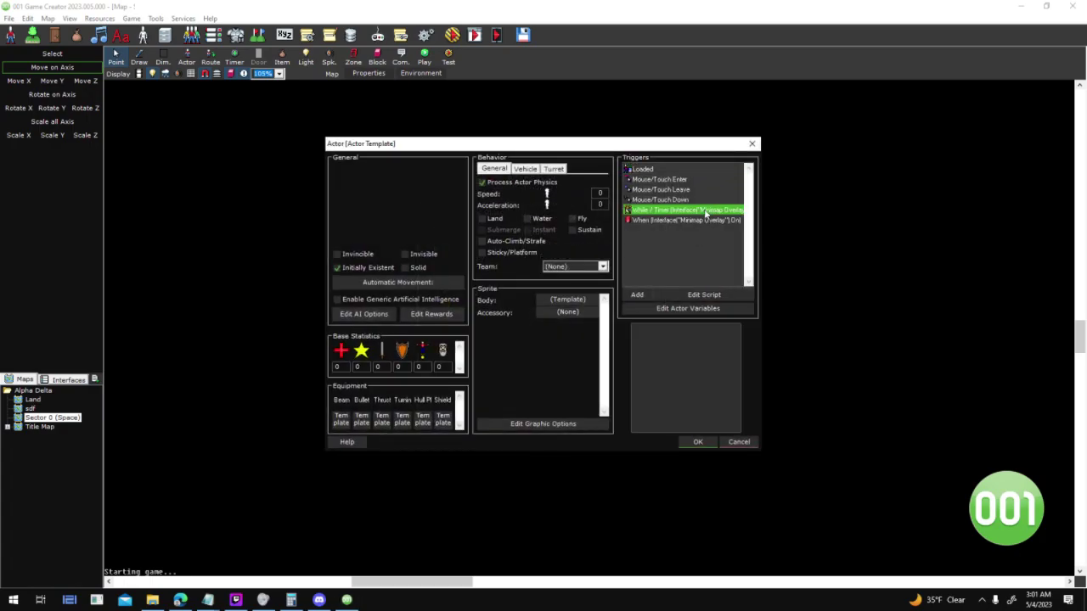
left_click(778, 128)
scroll(563, 414, "up", 5)
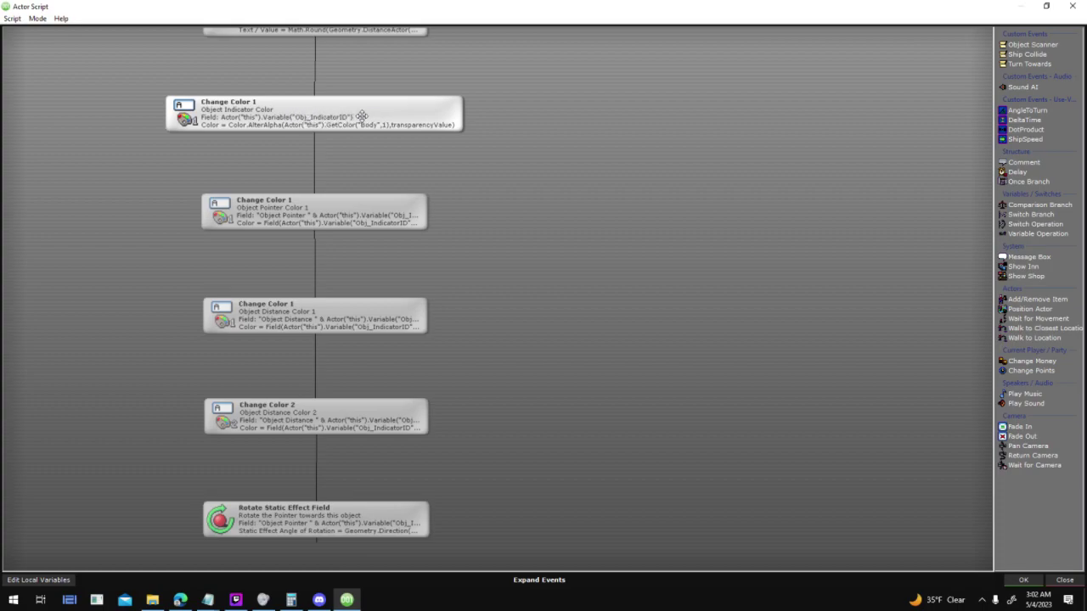
left_click(1004, 580)
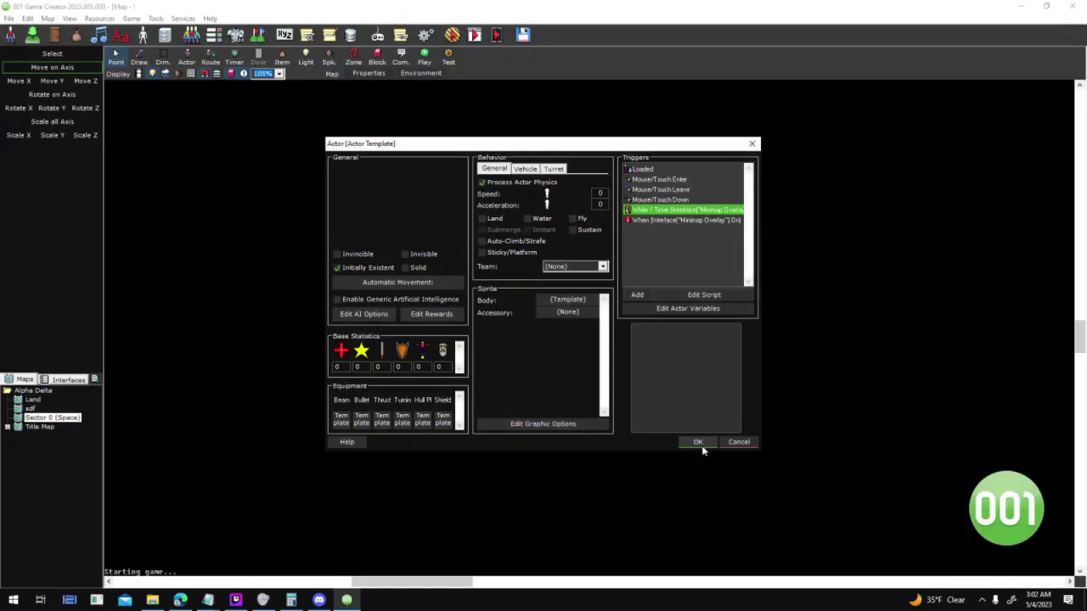
left_click(698, 442)
left_click(603, 417)
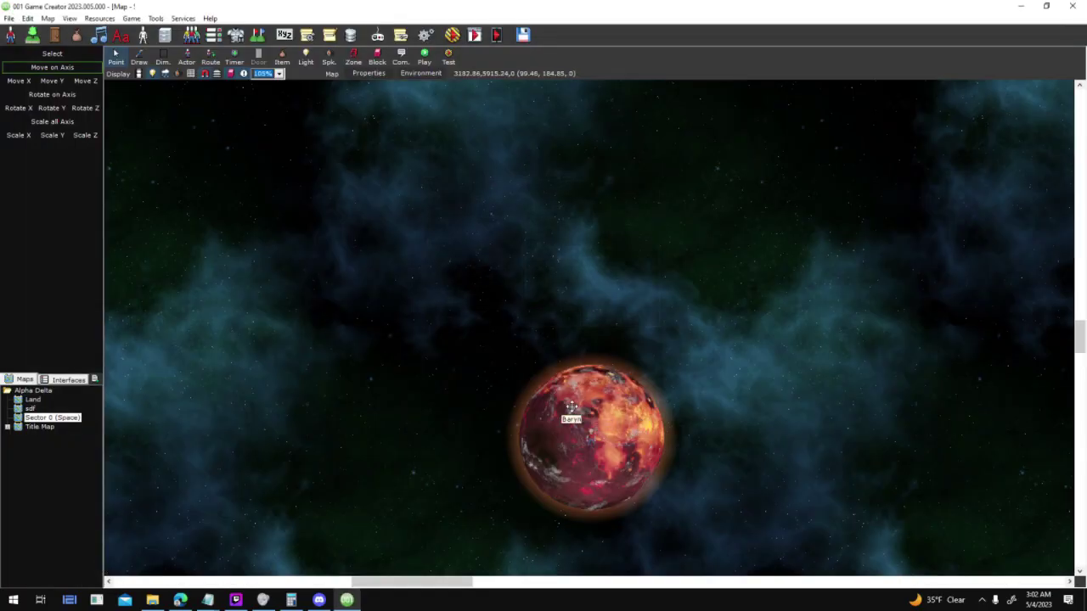
Check the body and accessory colors in the actor settings of the magma planet Baryn
double_click(572, 408)
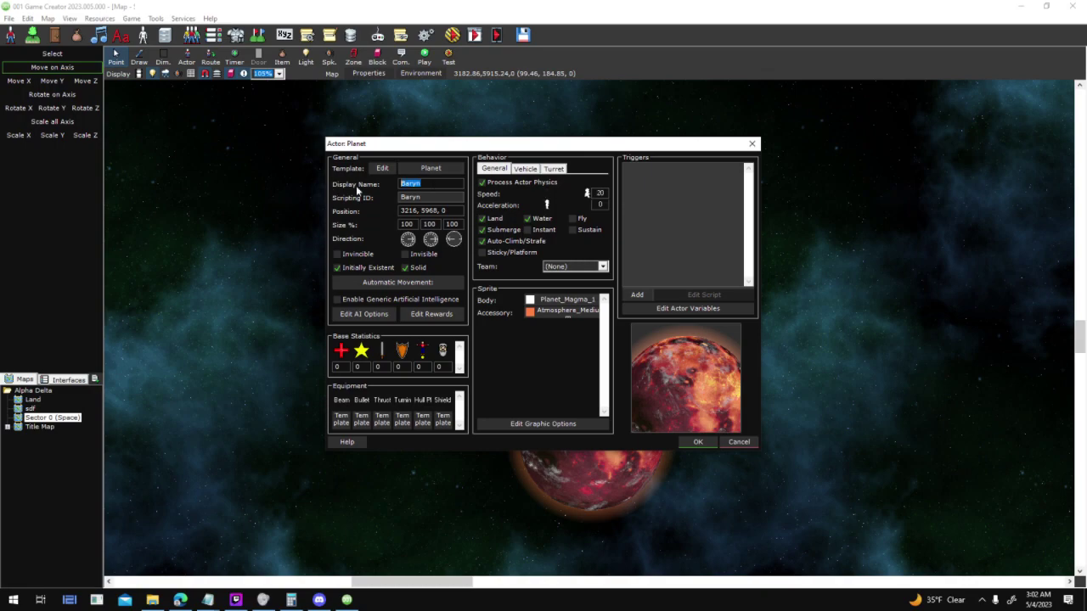
left_click(697, 442)
middle_click_drag(560, 299, 393, 414)
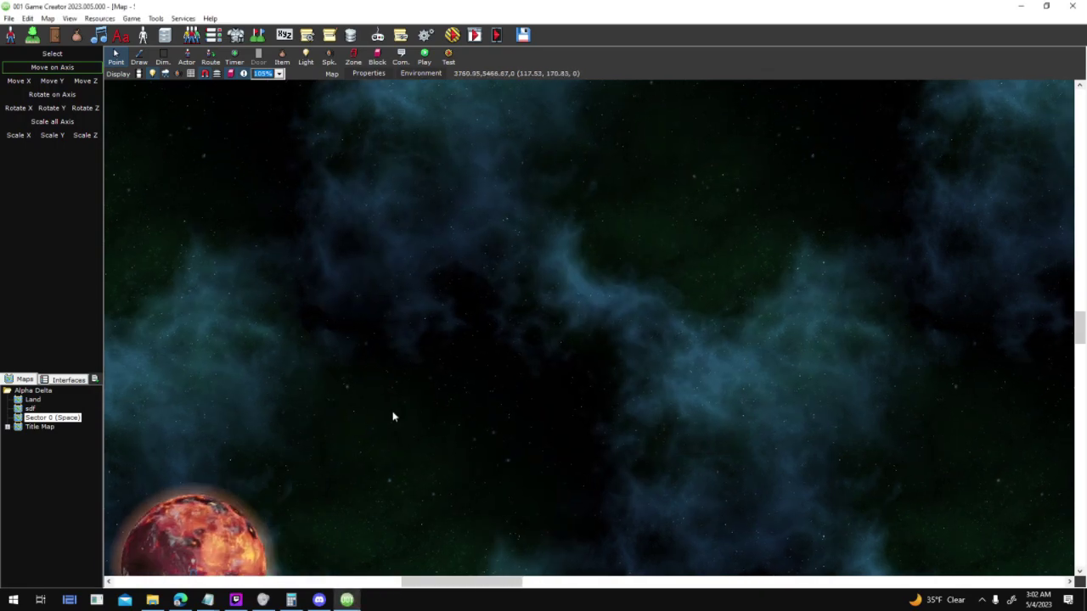
middle_click_drag(554, 95, 386, 231)
Launch a test run of the game and start a new game from its title screen
left_click(453, 34)
key("Return")
key("Return")
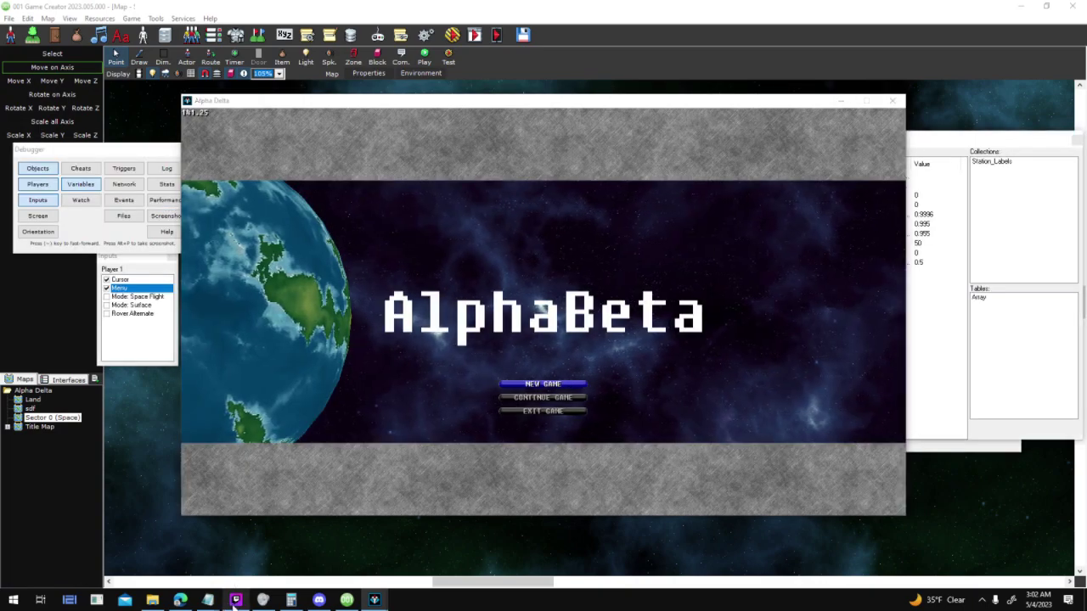
left_click(235, 600)
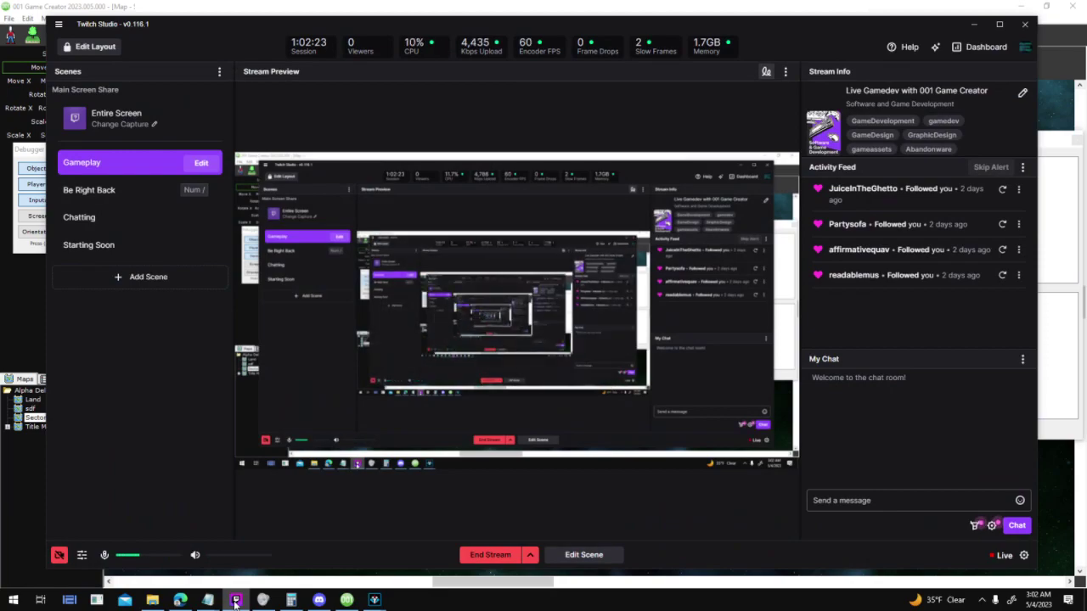
left_click(235, 600)
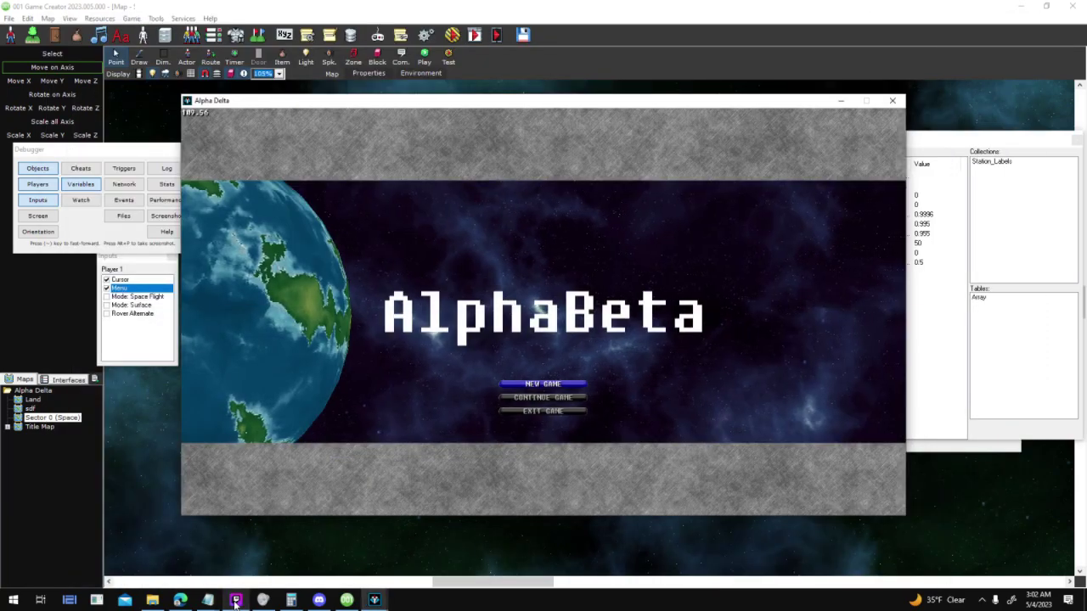
left_click(557, 382)
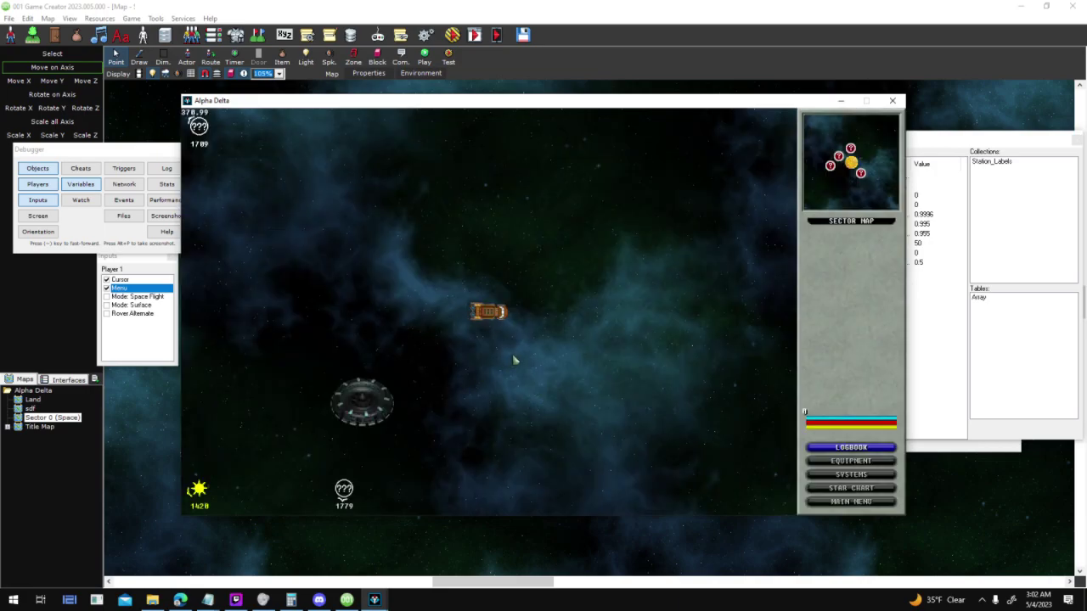
Fly the ship from its starting point past the station to the unidentified gas giant
key("w")
key("d")
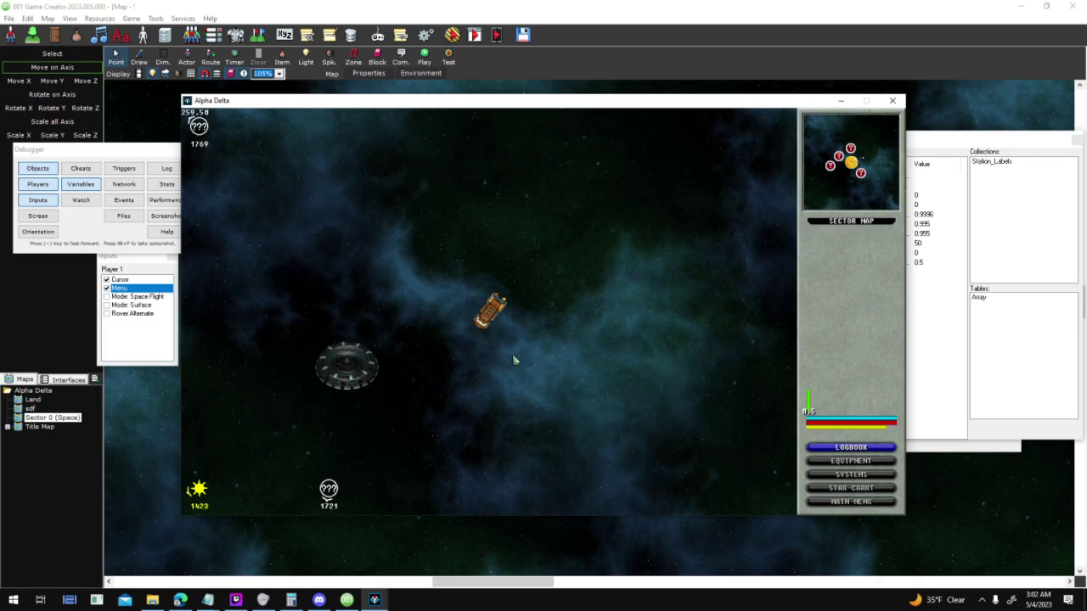
key("a")
key("w")
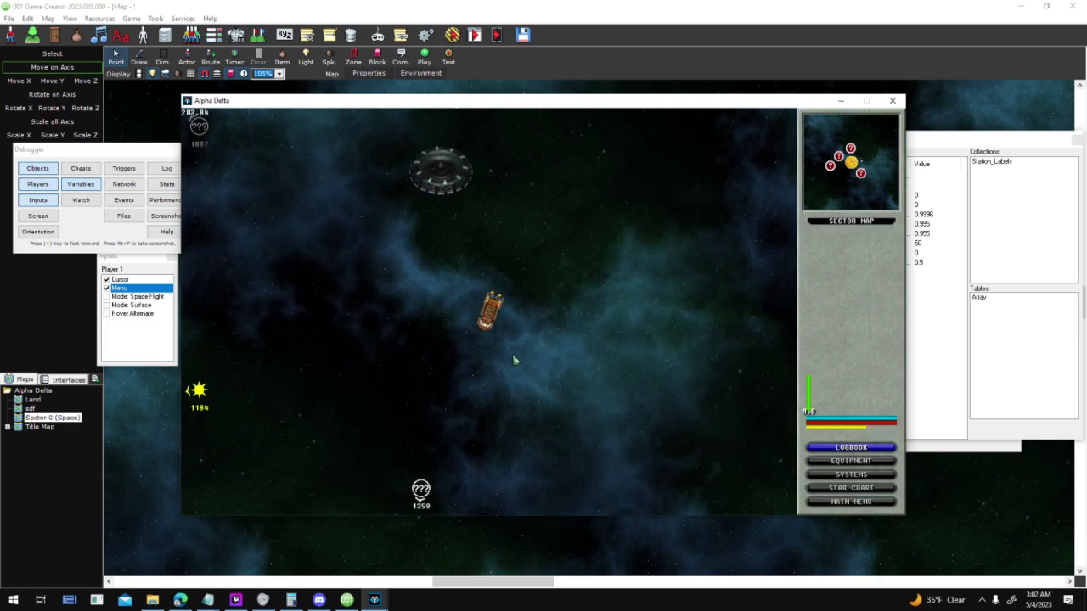
key("a")
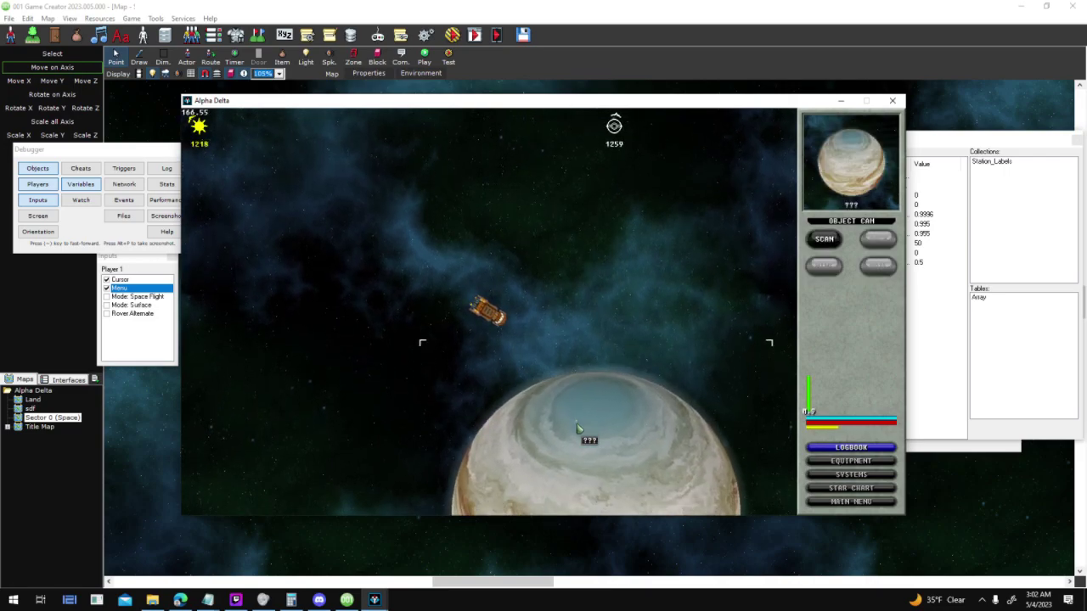
key("a")
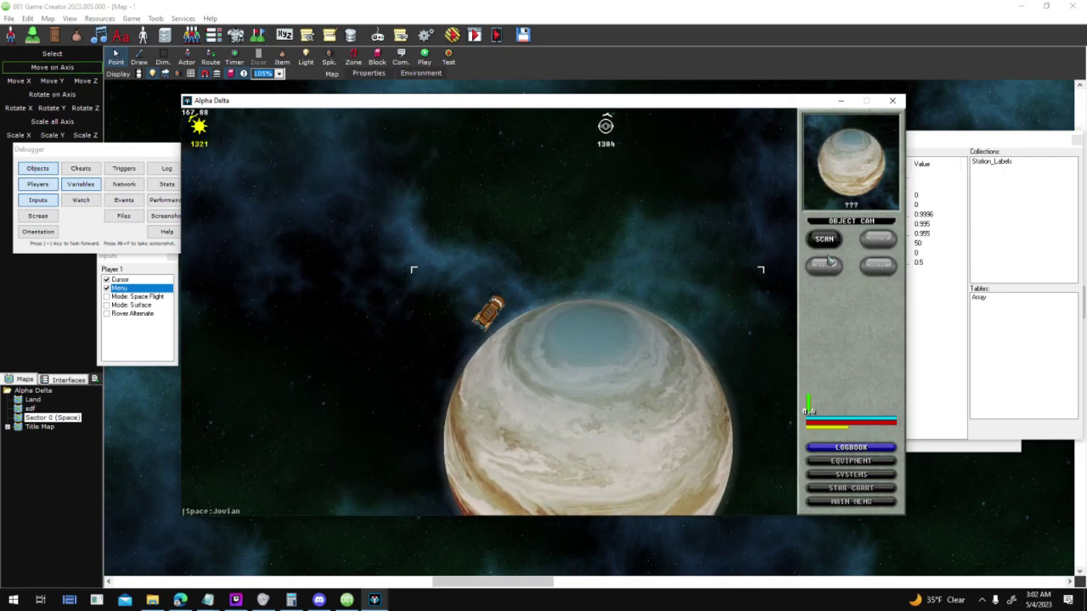
Scan and dock with the gas giant to view its planet statistics, and return to space flight
left_click(829, 244)
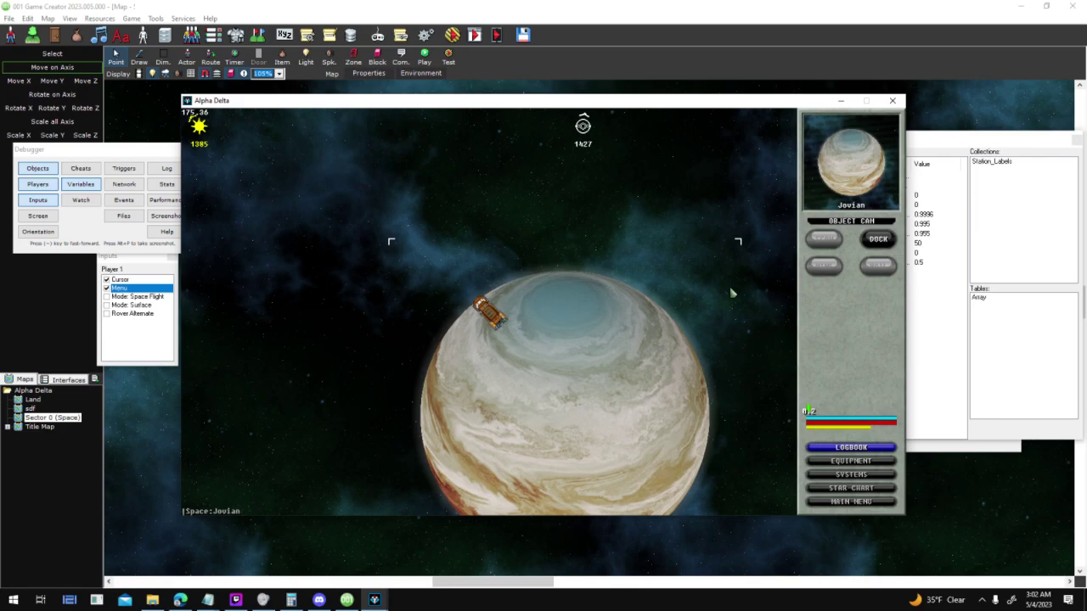
left_click(881, 242)
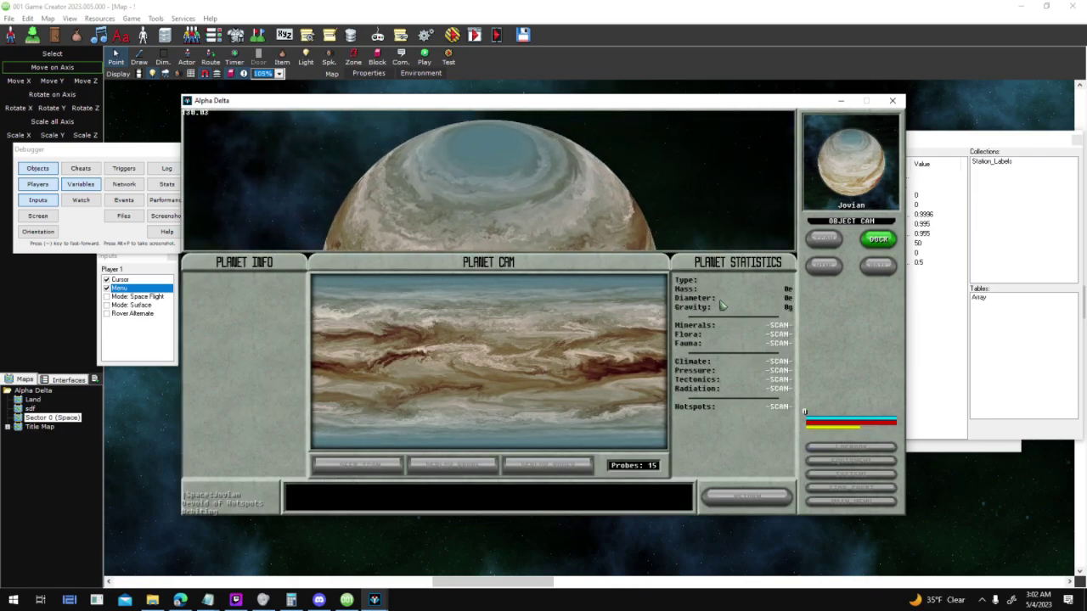
key("Escape")
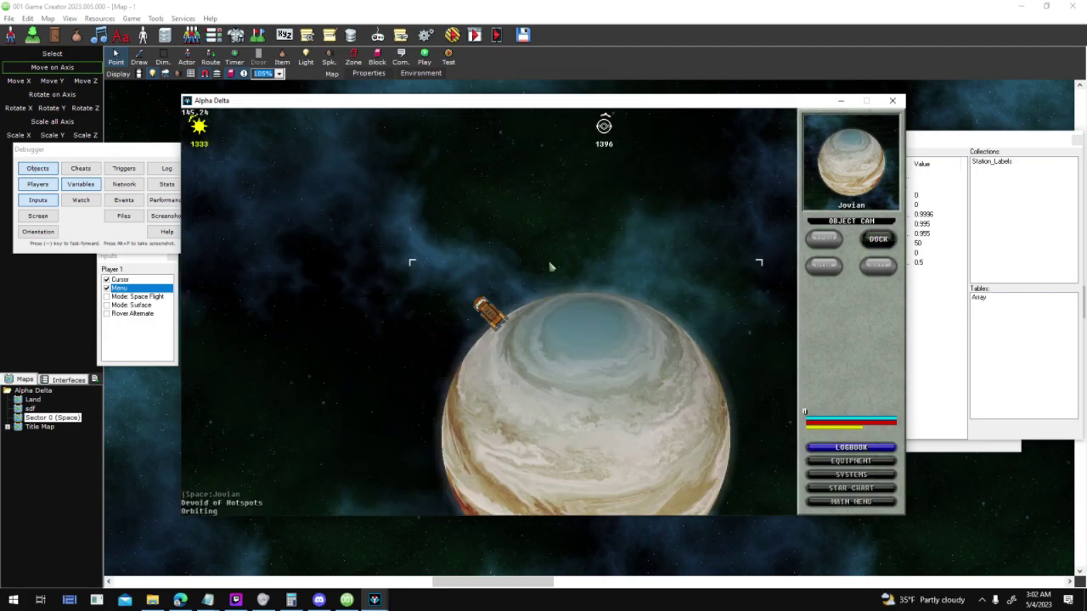
Fly past the star to the green planet to check the navigation indicators, and end the test run
key("w")
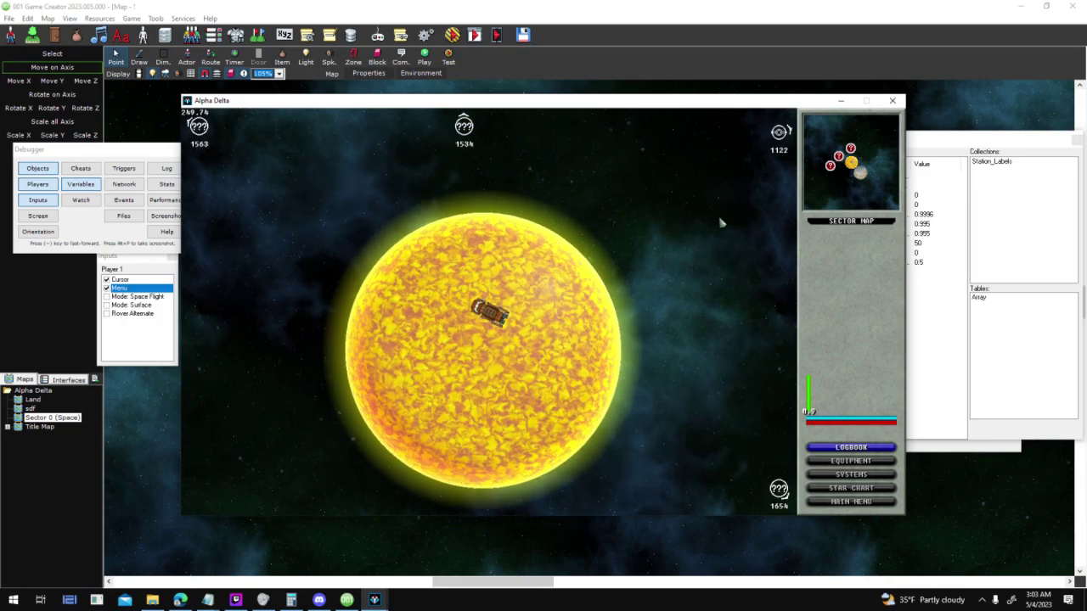
key("Left")
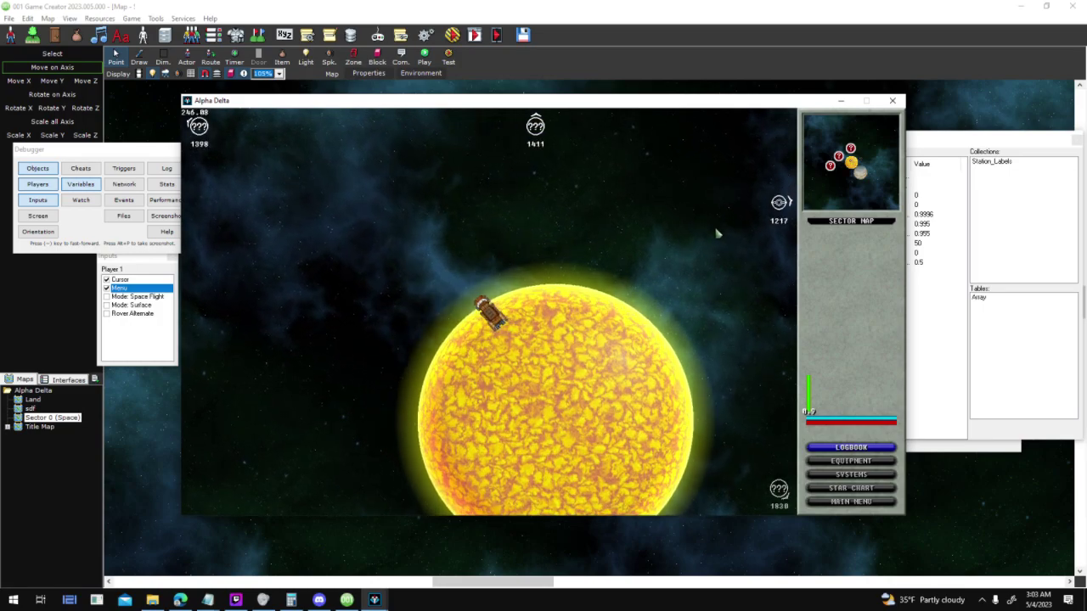
key("Right")
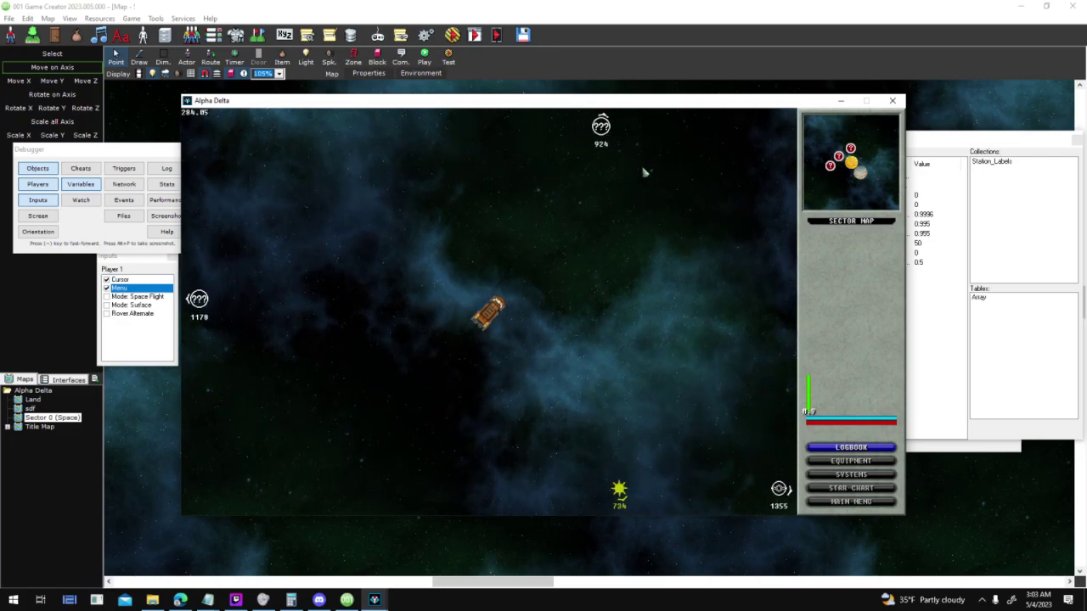
key("Left")
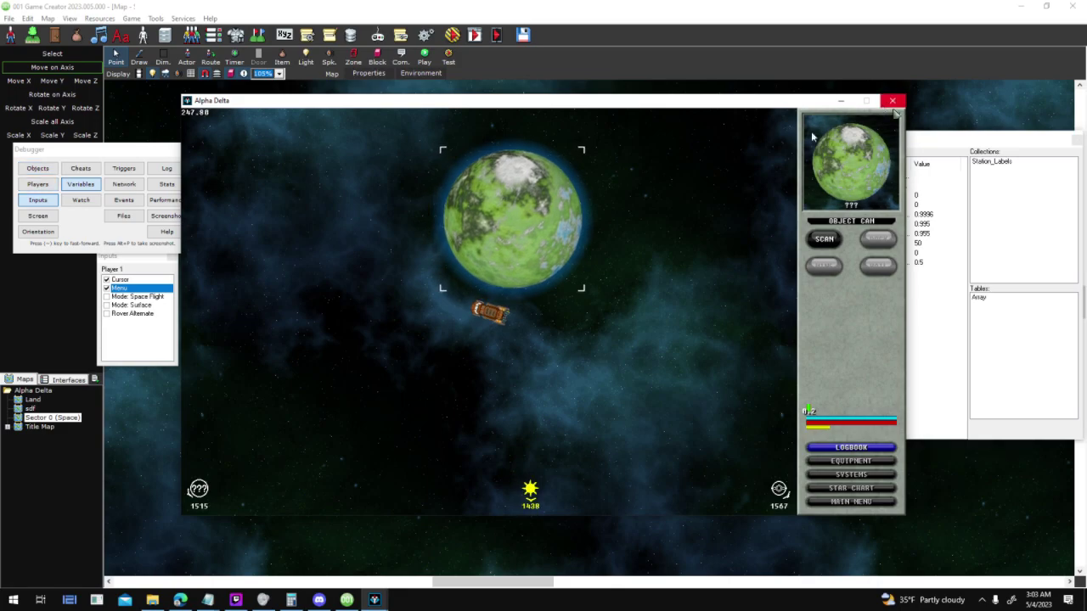
left_click(892, 100)
Set the Body color of the terrestrial planet Taren to blue (0, 128, 255), matching its atmosphere
middle_click_drag(525, 294, 127, 566)
middle_click_drag(750, 264, 325, 103)
middle_click_drag(741, 343, 396, 192)
scroll(403, 281, "down", 5)
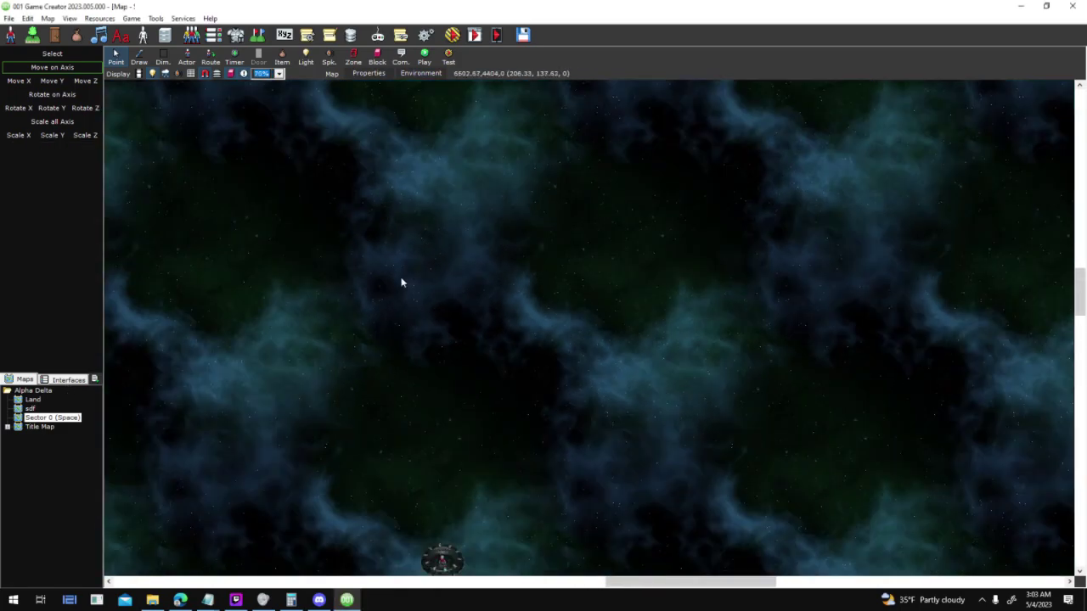
middle_click_drag(522, 294, 508, 196)
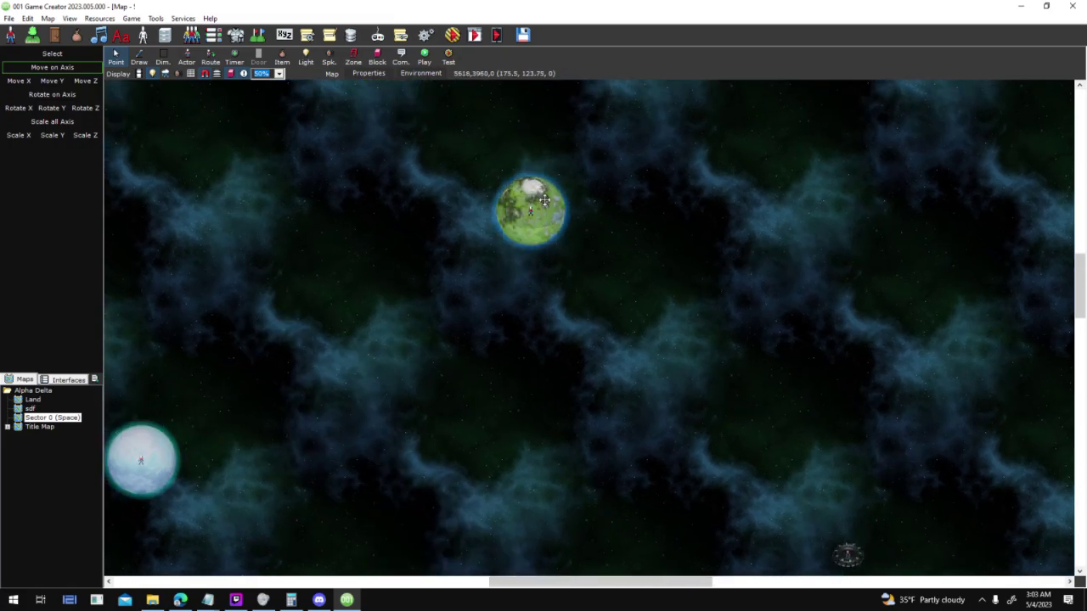
double_click(544, 199)
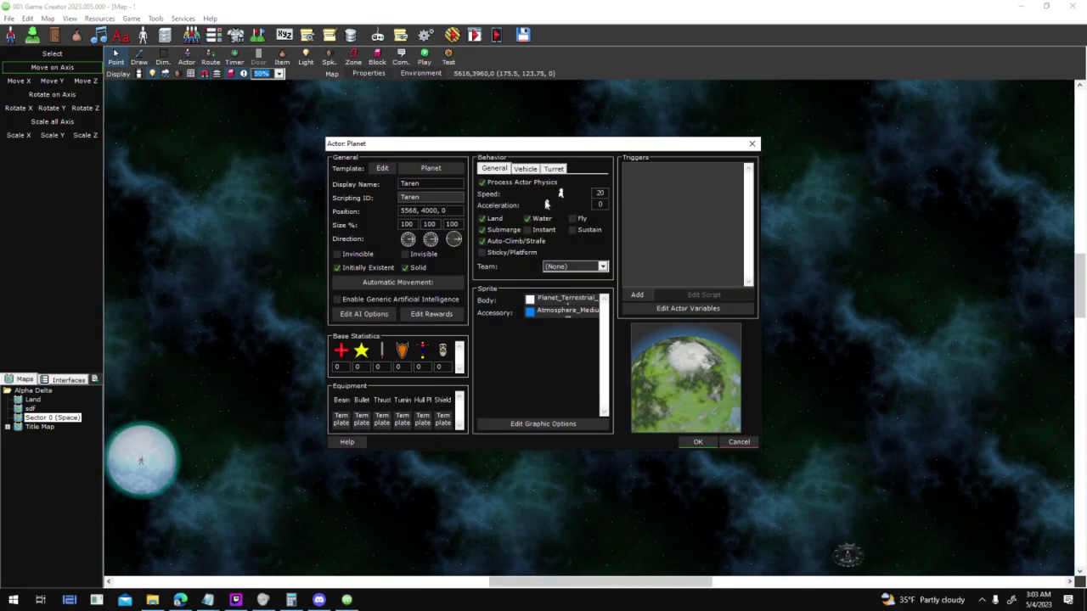
left_click(531, 300)
left_click(413, 185)
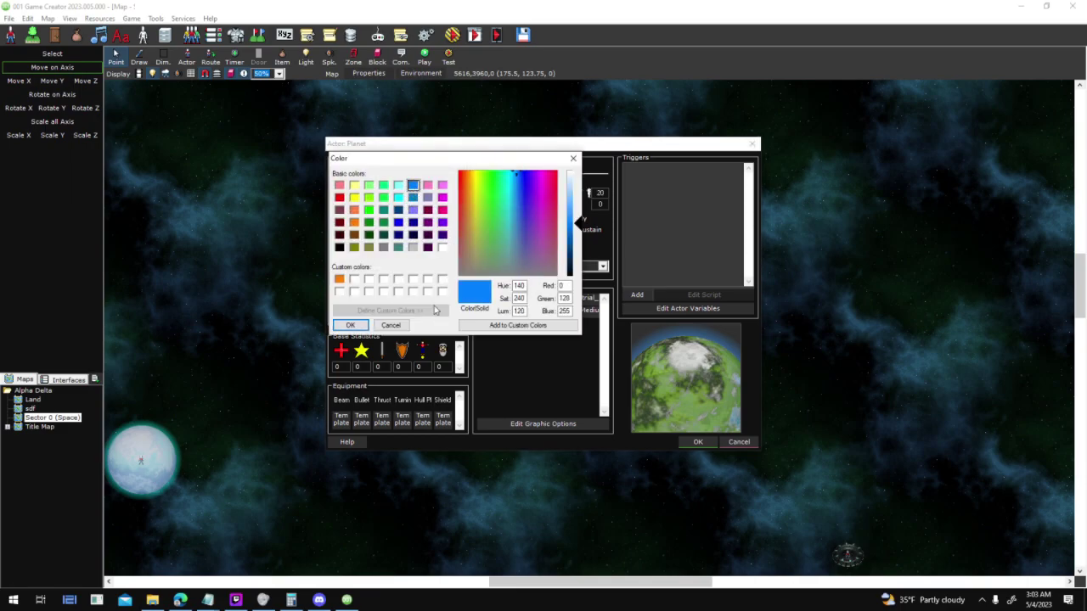
left_click(350, 325)
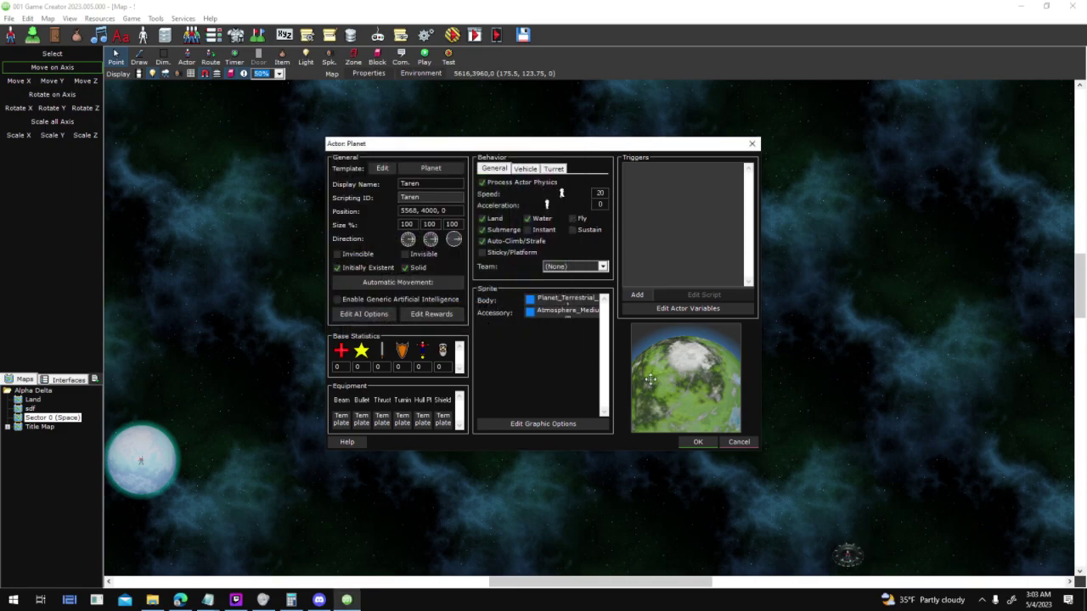
left_click(710, 444)
Set the Body color of the frozen planet Delinarius to cyan (0, 255, 255)
left_click(528, 299)
left_click(398, 198)
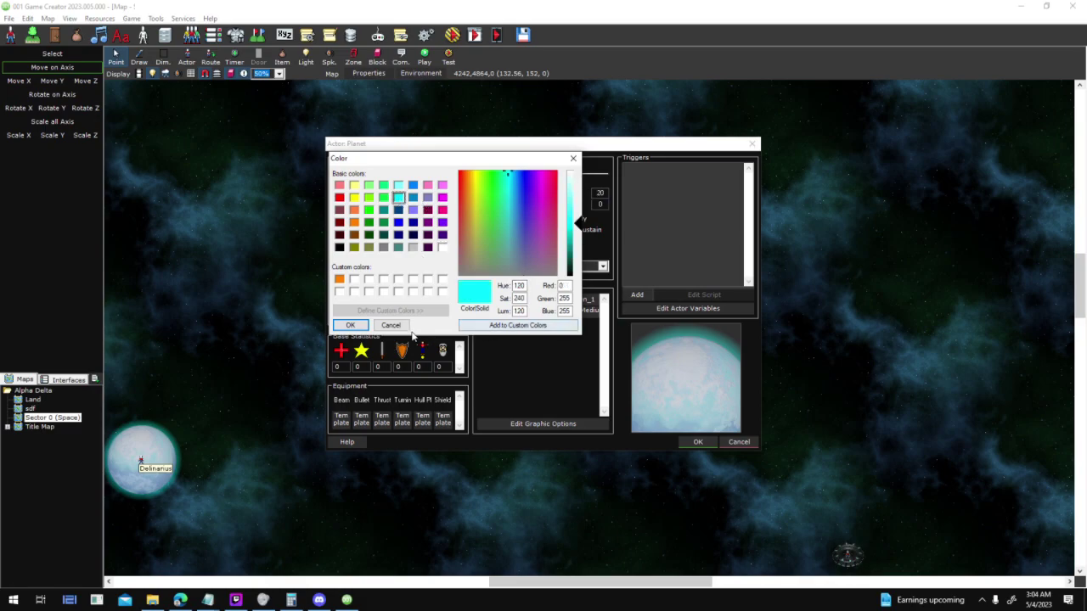
left_click(349, 325)
left_click(699, 442)
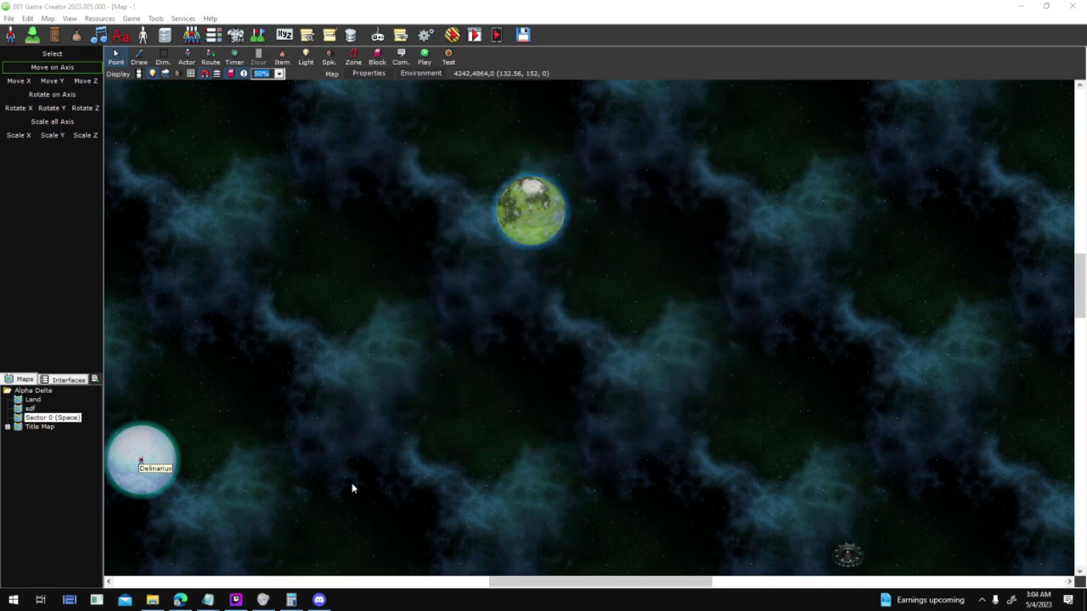
Set the Body color of the magma planet Baryn to orange, matching its atmosphere
middle_click_drag(547, 499, 776, 301)
middle_click_drag(589, 367, 739, 249)
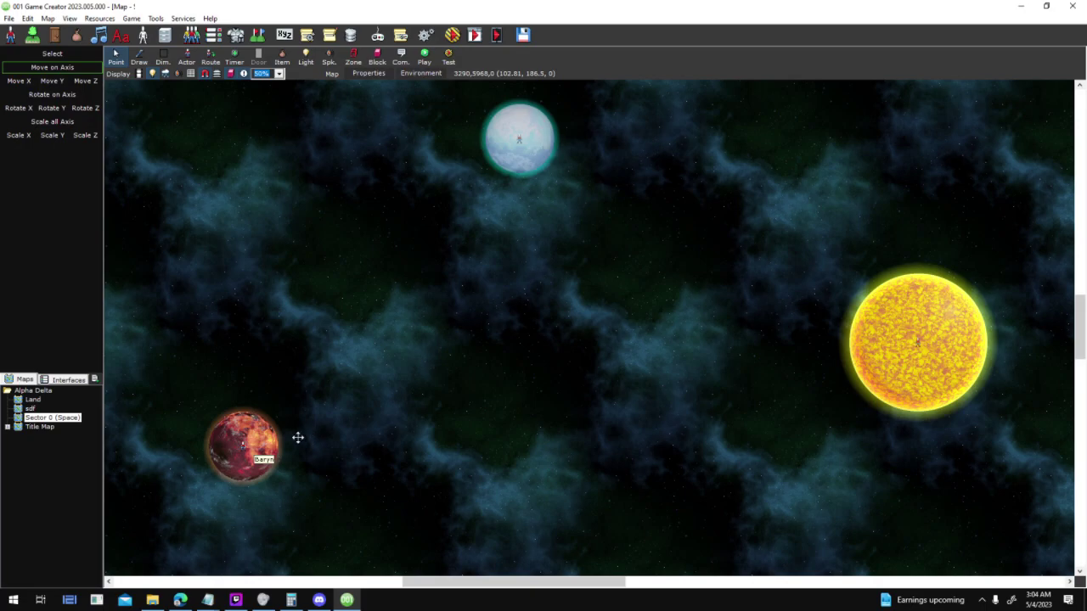
double_click(263, 442)
left_click(527, 300)
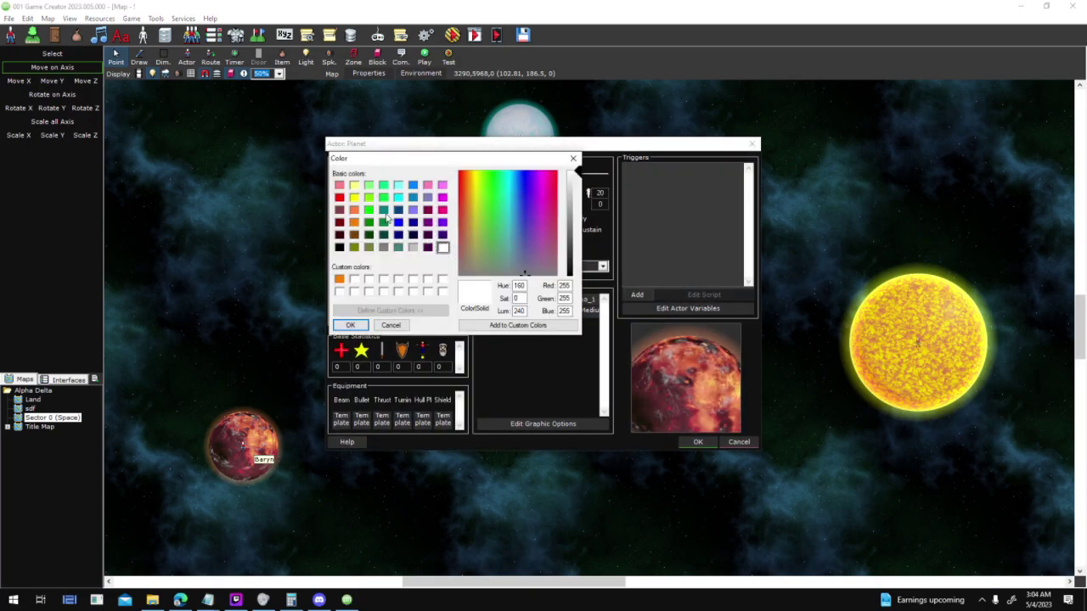
left_click(354, 221)
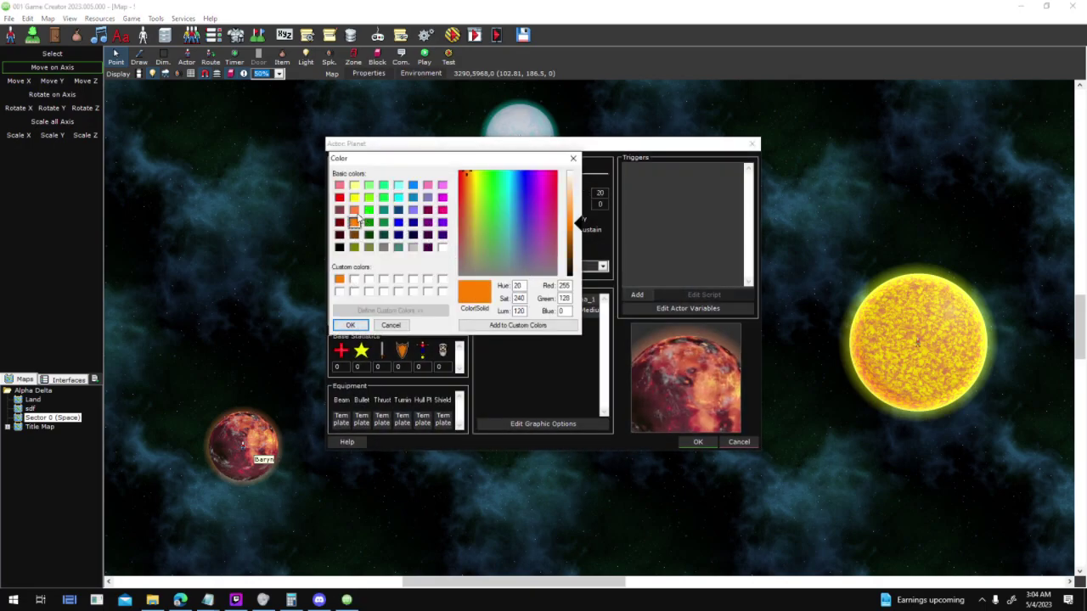
left_click(351, 327)
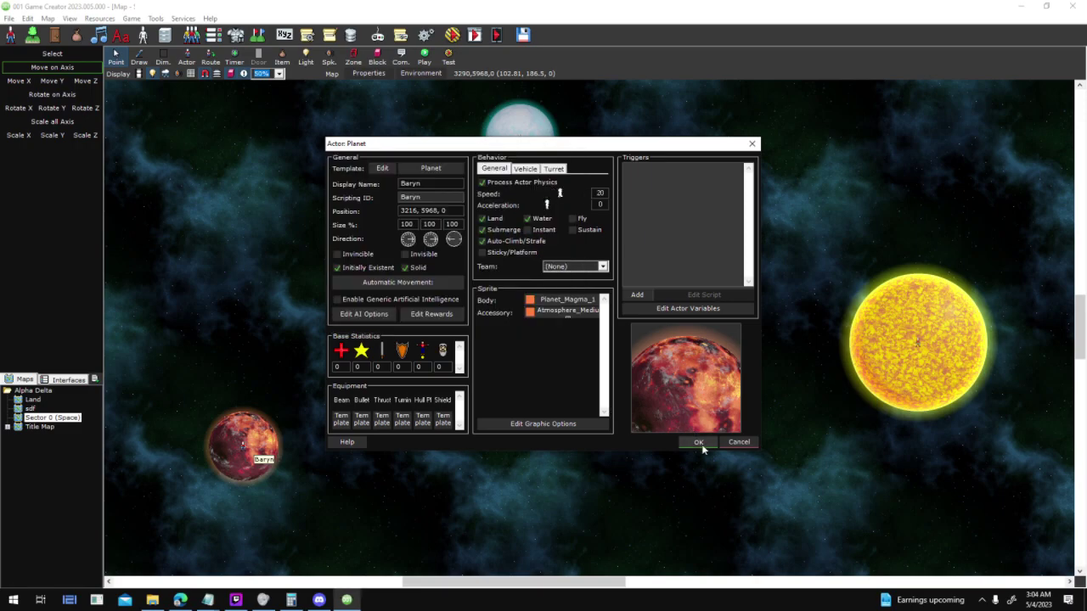
left_click(700, 443)
Build and test-run the game, and start a new game from the title screen
middle_click_drag(869, 214, 670, 214)
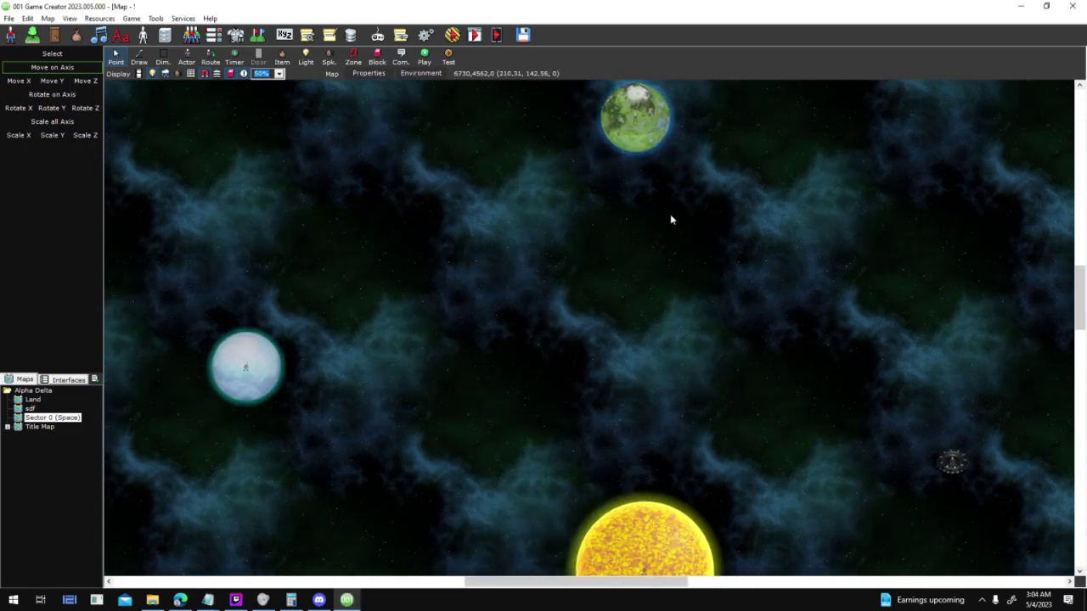
middle_click_drag(761, 423, 570, 387)
left_click(451, 37)
key("Return")
key("Return")
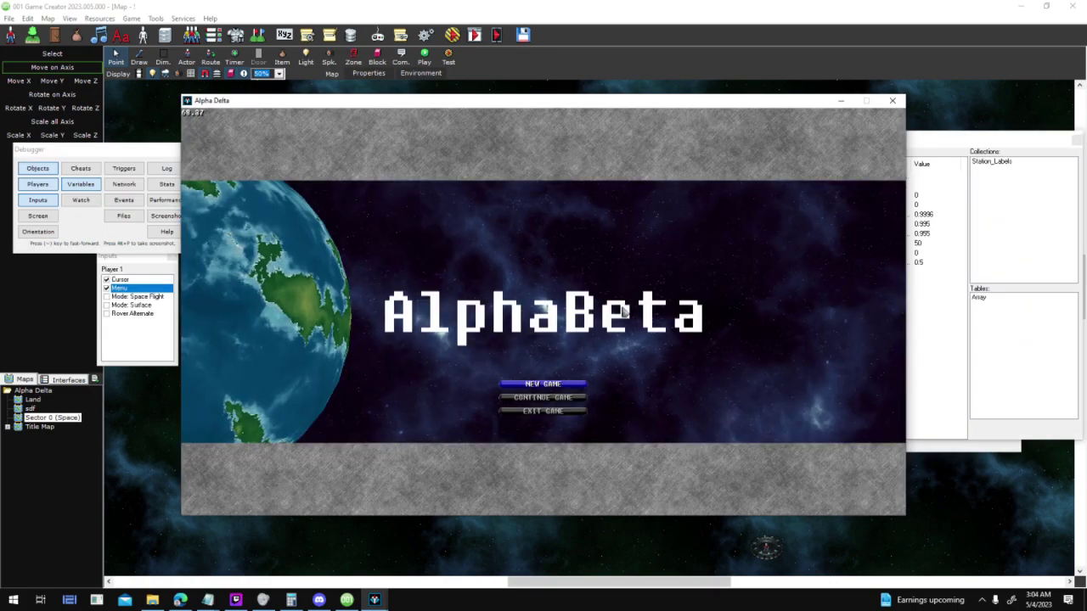
left_click(565, 383)
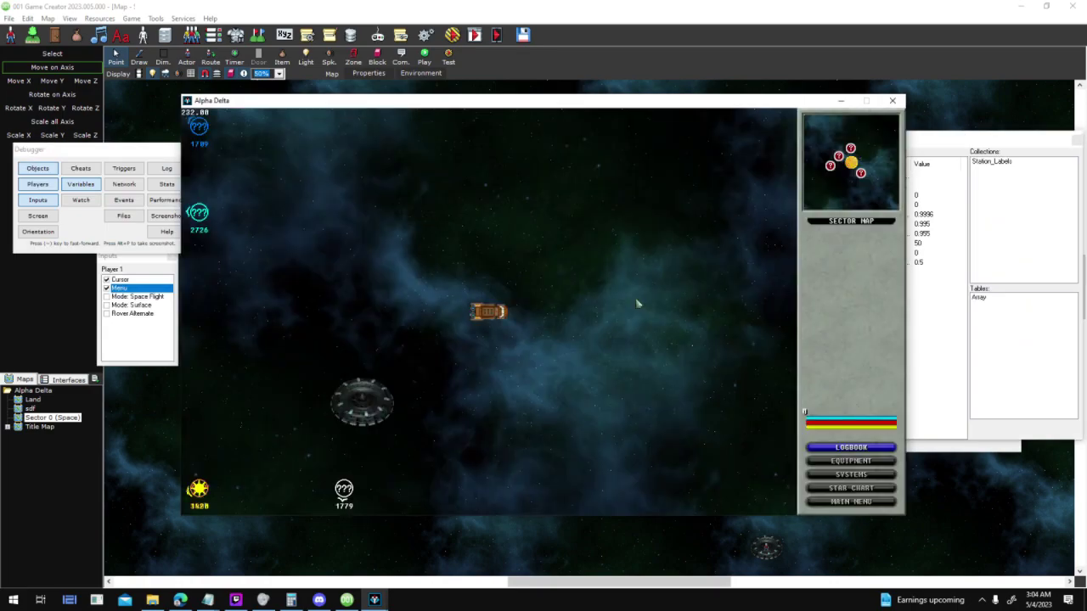
Fly the ship to the green planet to check the colored navigation indicators, and end the test run
key("a")
key("w")
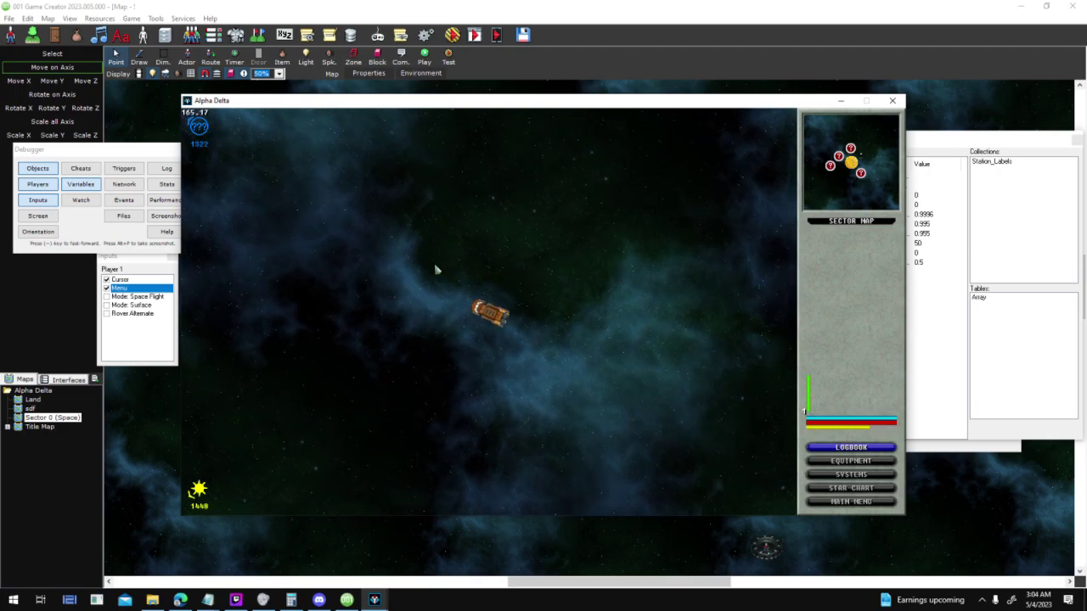
key("d")
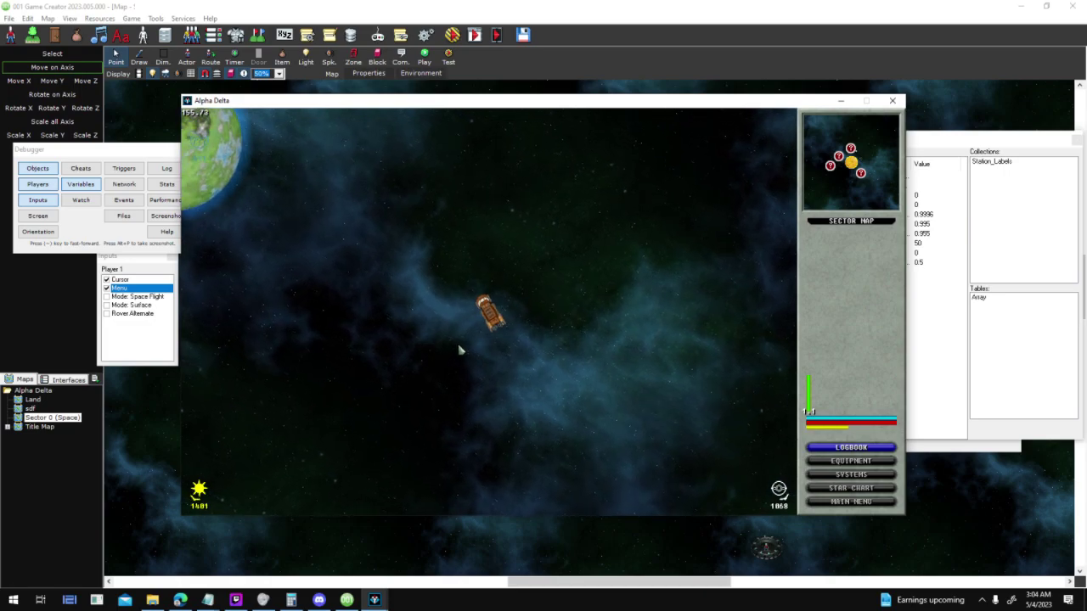
key("a")
left_click(375, 280)
key("a")
left_click(654, 281)
key("a")
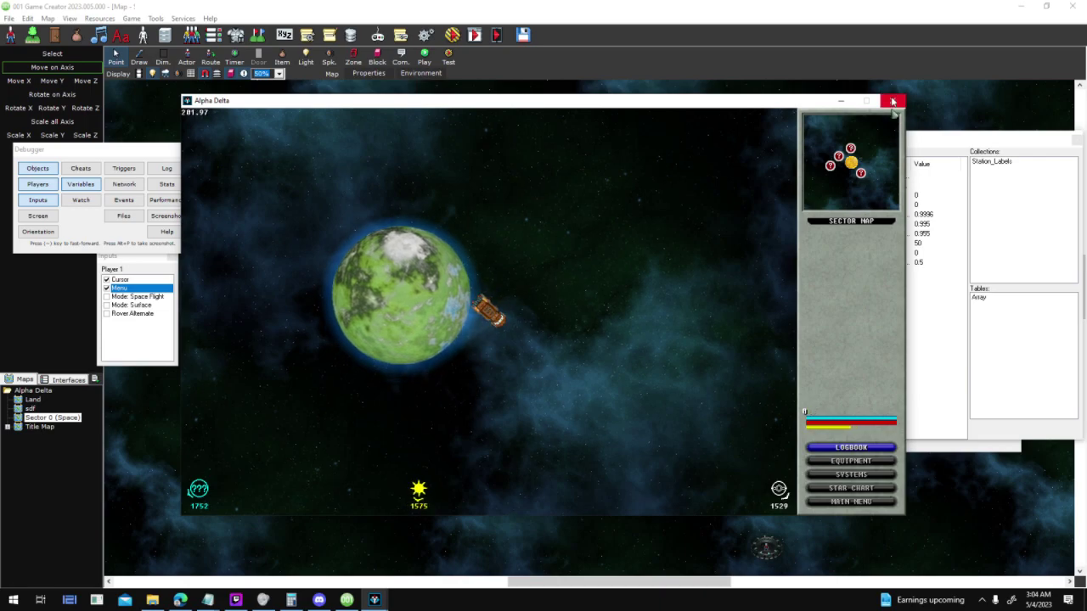
left_click(892, 101)
Set Taren's Speed to 0 and turn off its Solid, Land, Water and Auto-Climb/Strafe options
double_click(463, 207)
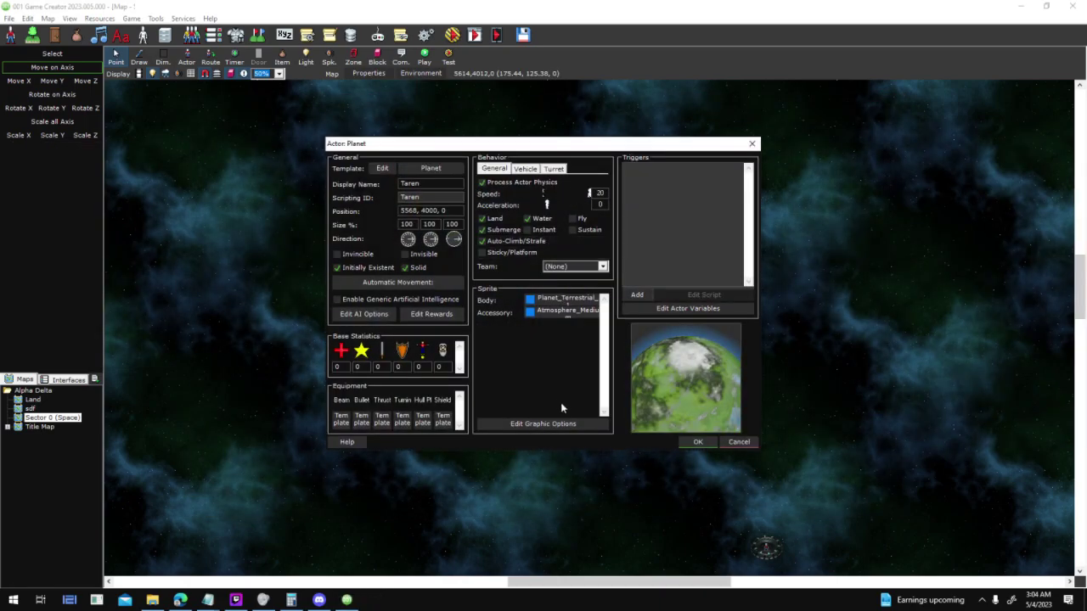
left_click(566, 425)
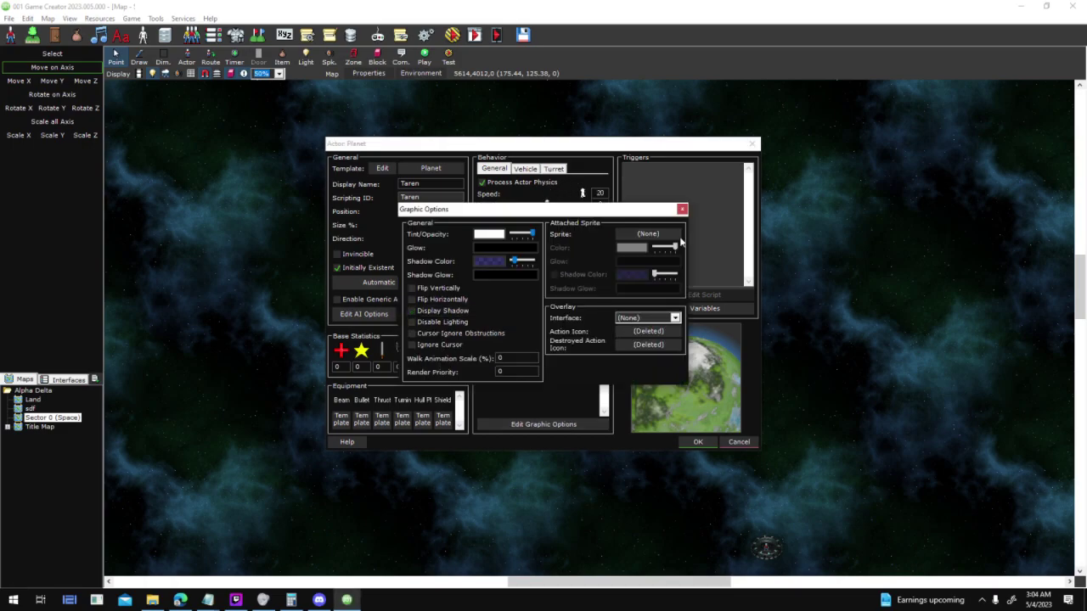
left_click(683, 209)
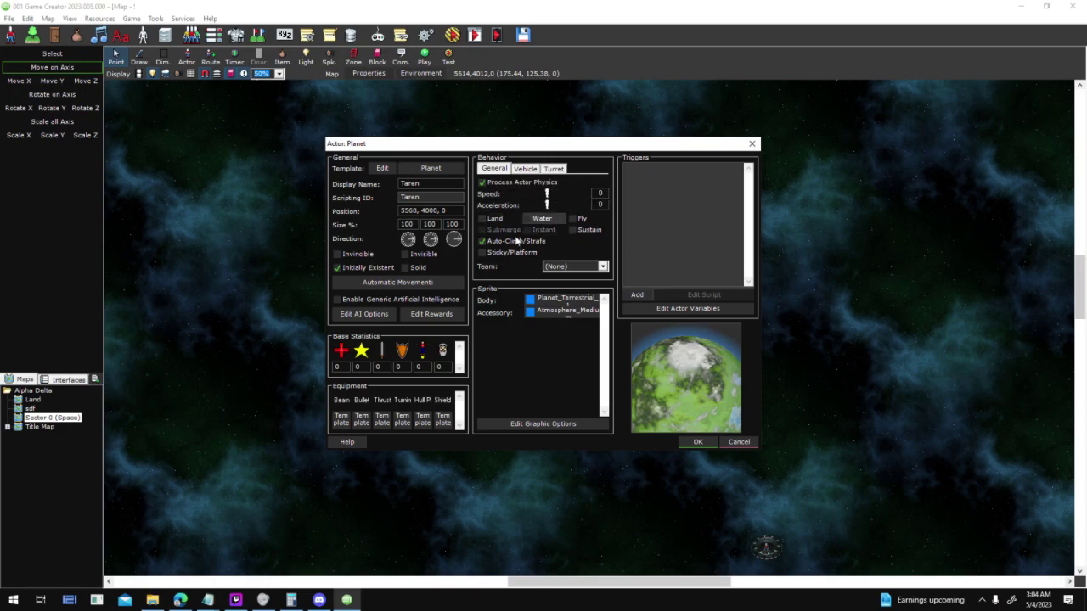
left_click(525, 169)
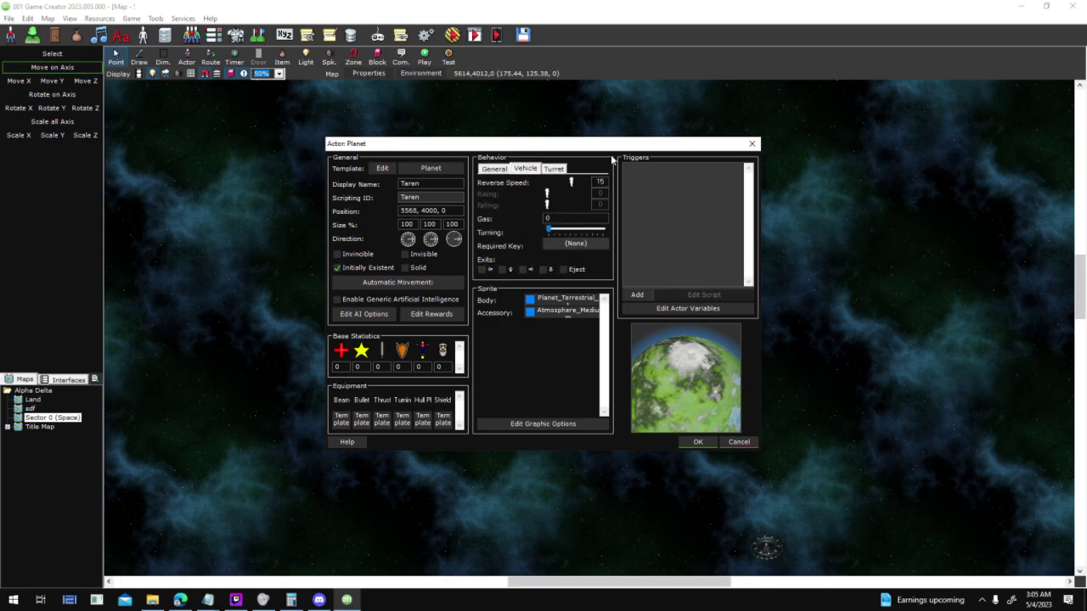
left_click(488, 169)
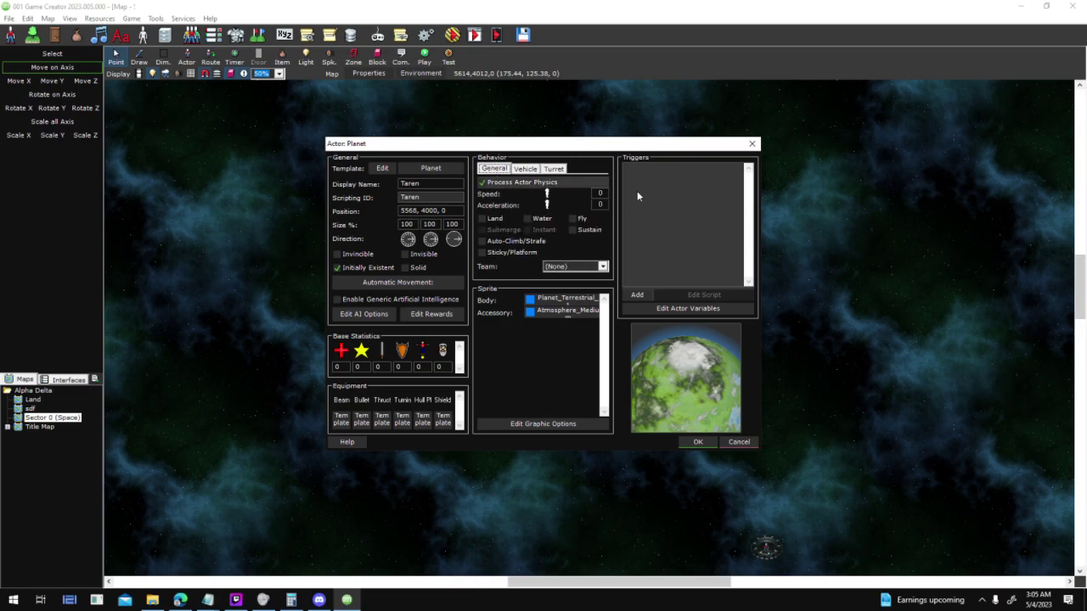
left_click(697, 443)
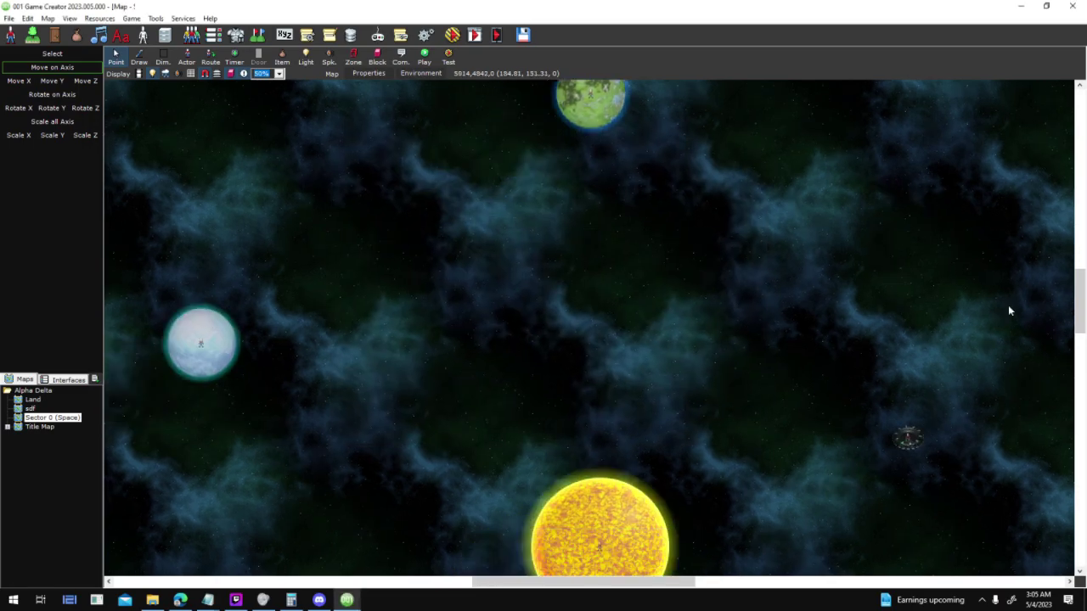
Set Delinarius's Speed and Reverse Speed to 0 and turn off its Land, Water and Auto-Climb/Strafe options
double_click(326, 315)
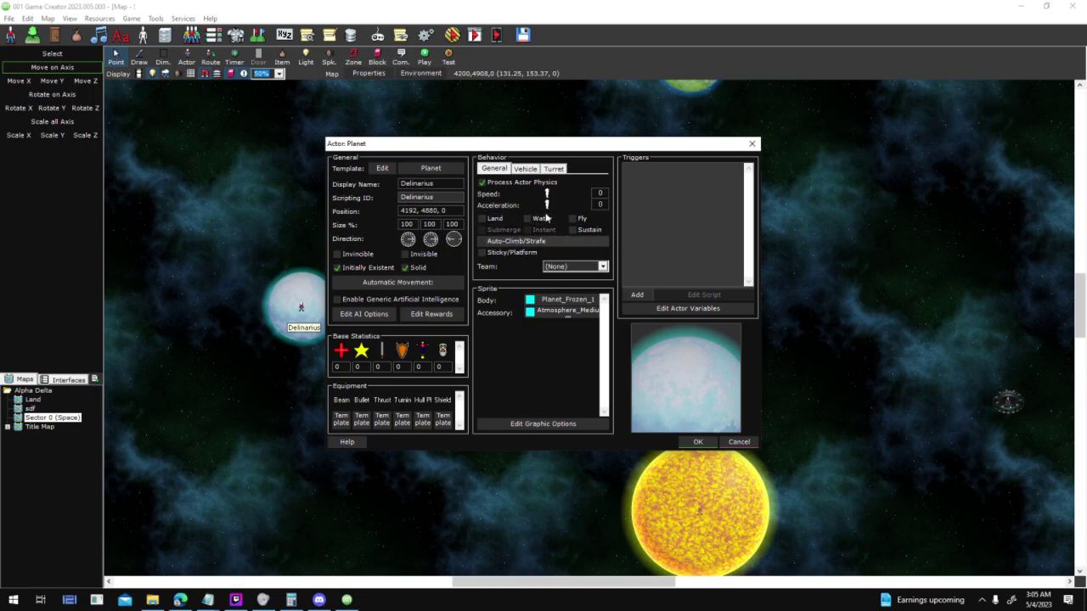
left_click(524, 168)
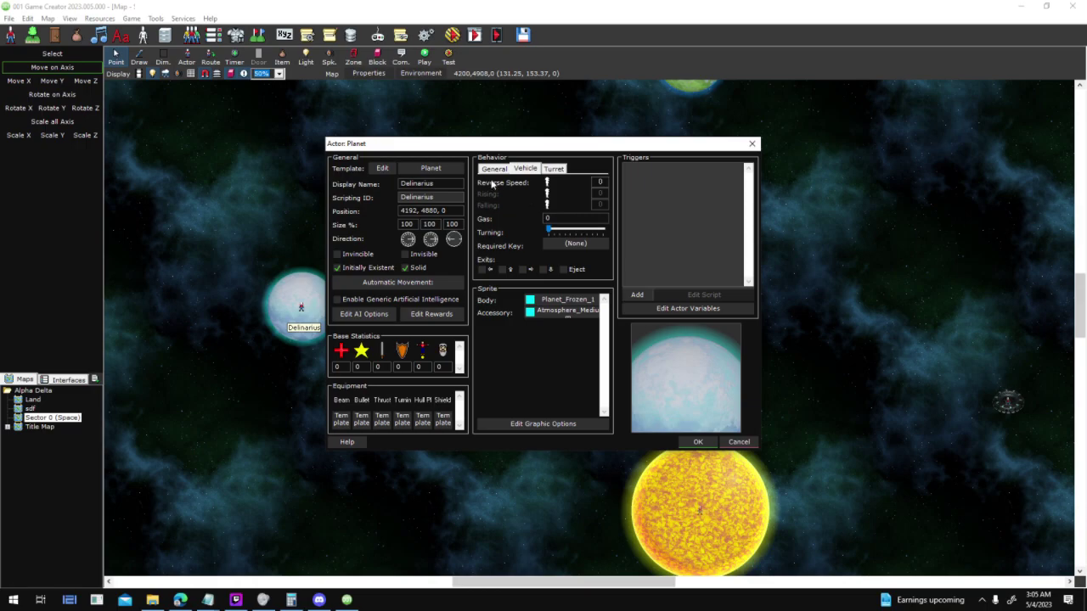
left_click(496, 169)
left_click(698, 442)
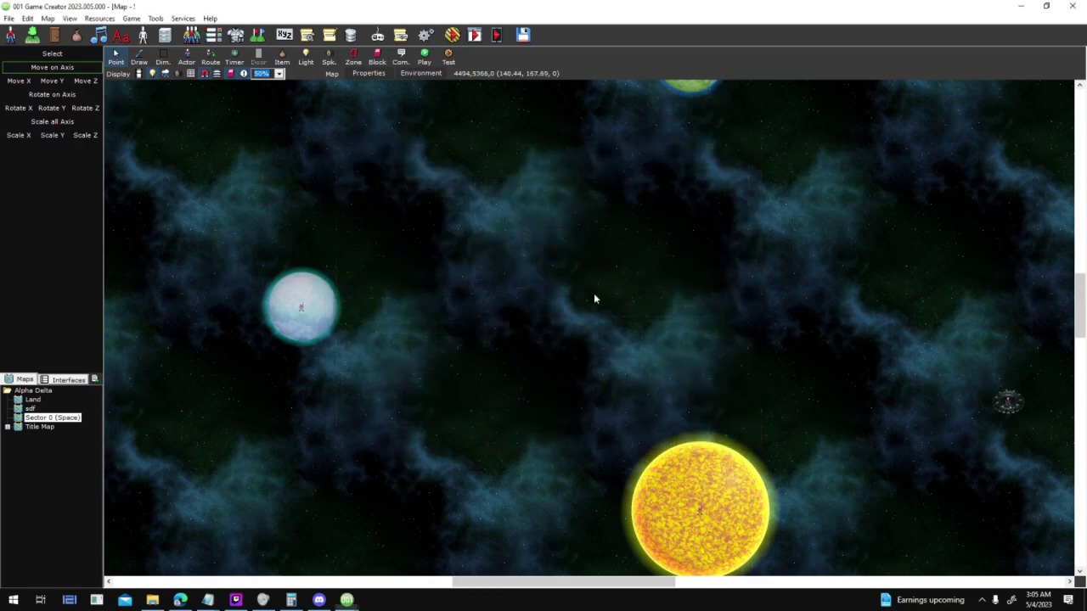
Turn off Land and Water movement for Baryn and set its Reverse Speed to 0
double_click(300, 392)
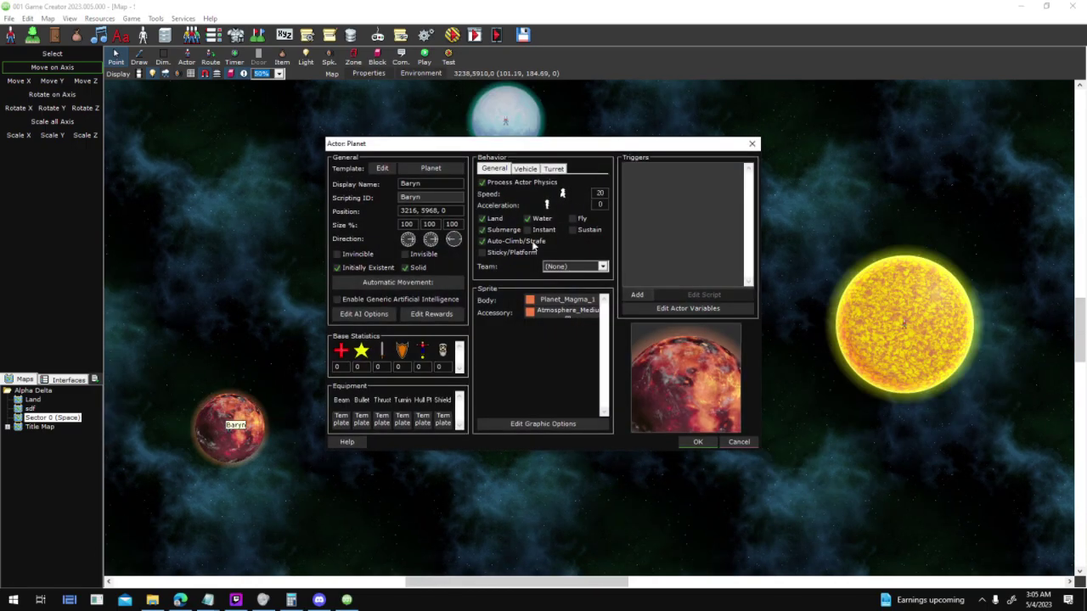
left_click(501, 220)
left_click(527, 218)
left_click(524, 168)
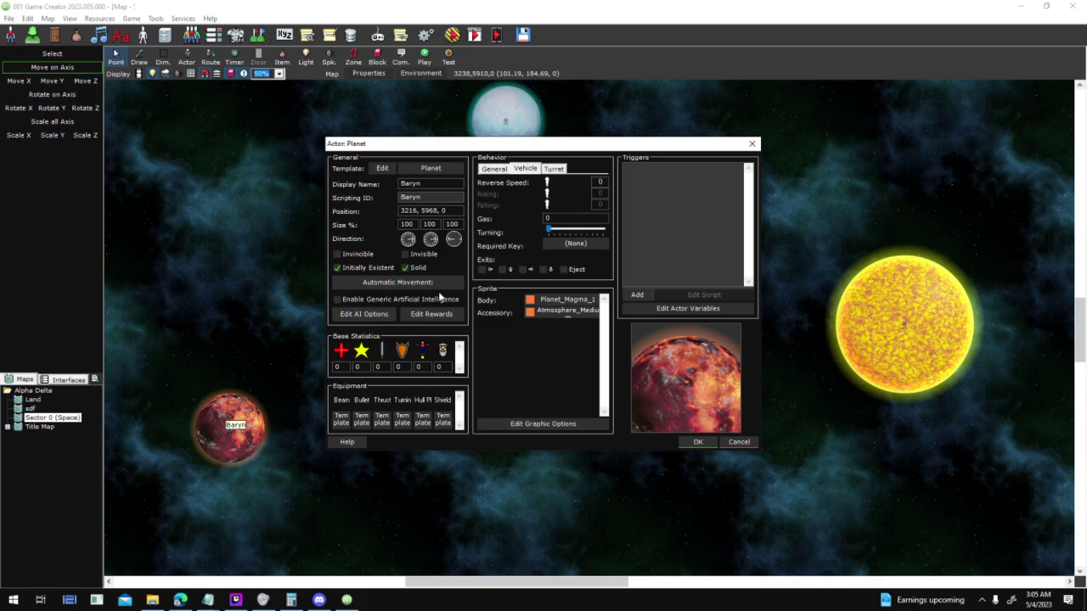
left_click(697, 441)
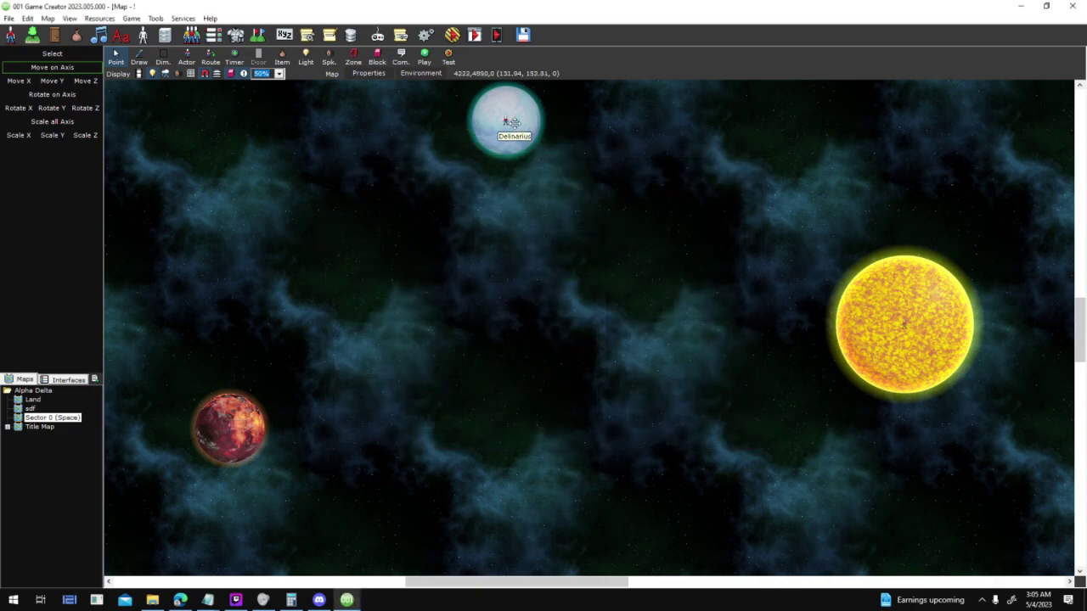
Turn off the Solid option for Delinarius
double_click(511, 122)
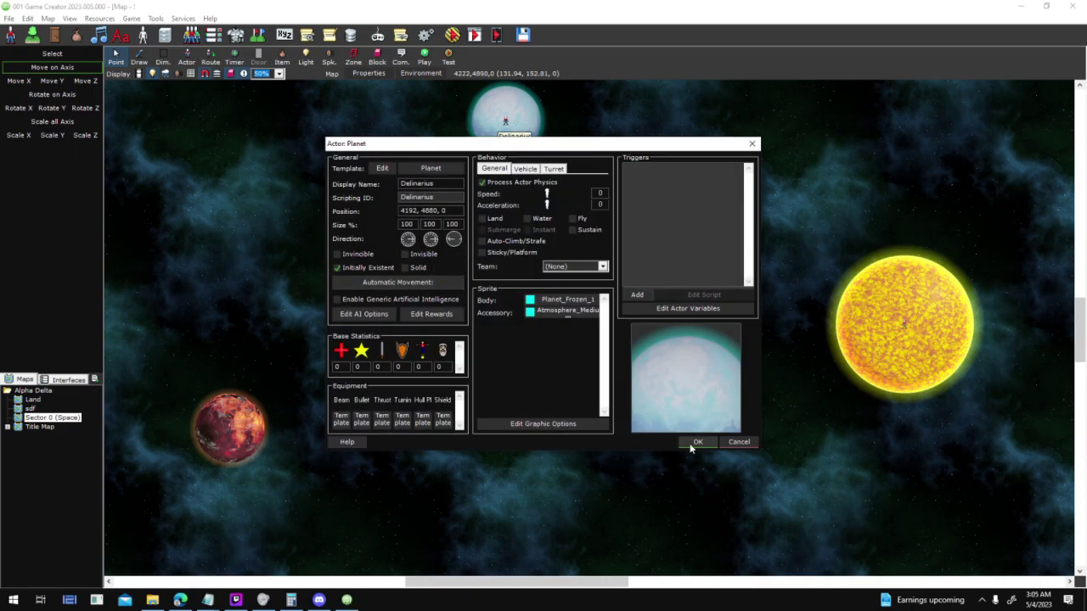
left_click(694, 442)
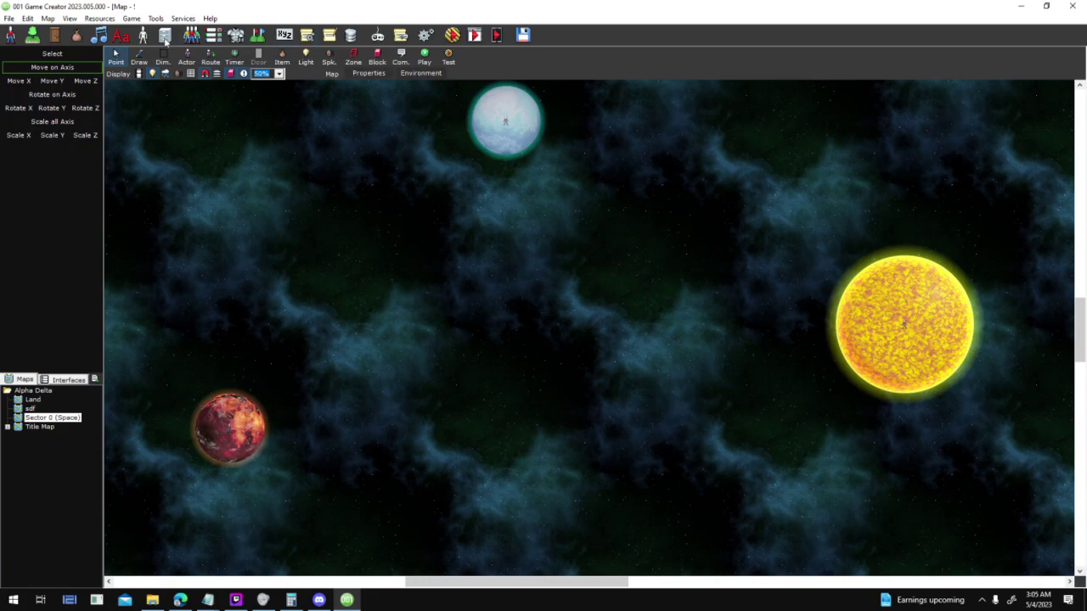
Examine the Planet actor template's base and default actors for their movement and Solid settings
left_click(144, 35)
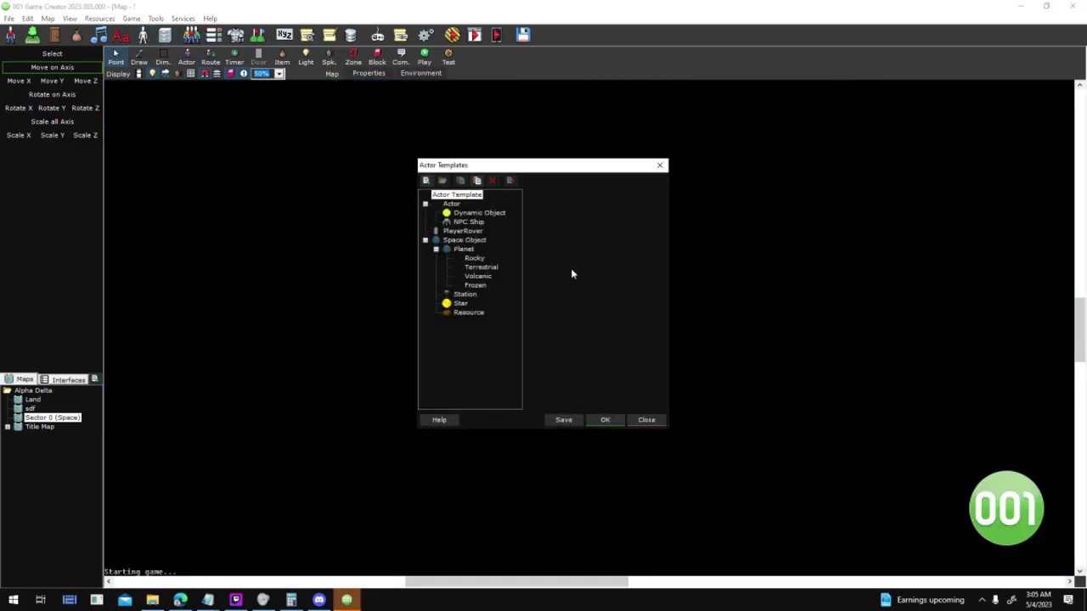
left_click(469, 249)
left_click(618, 281)
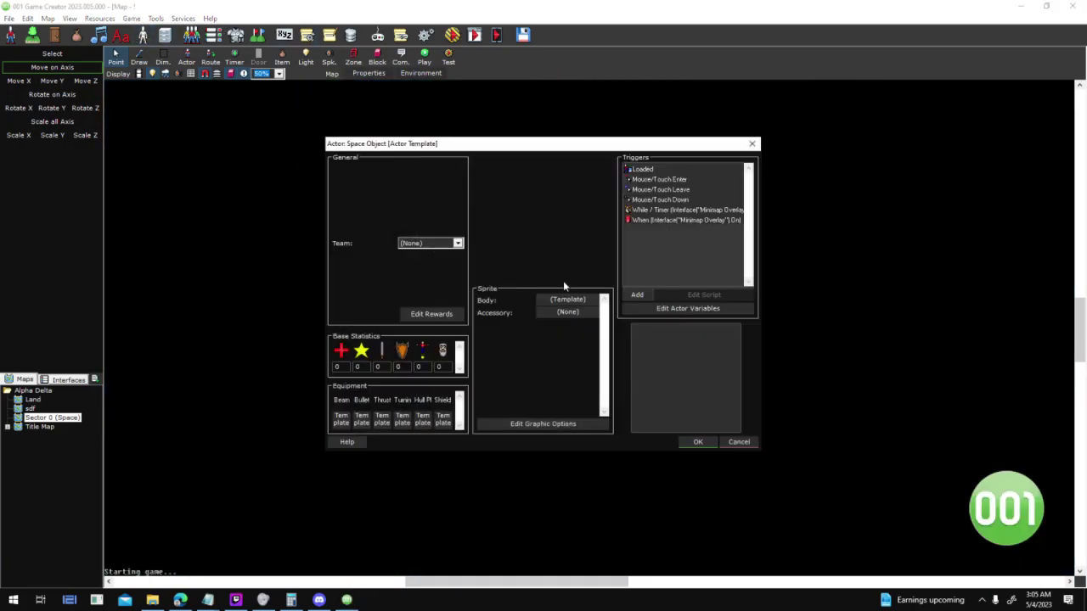
left_click(707, 442)
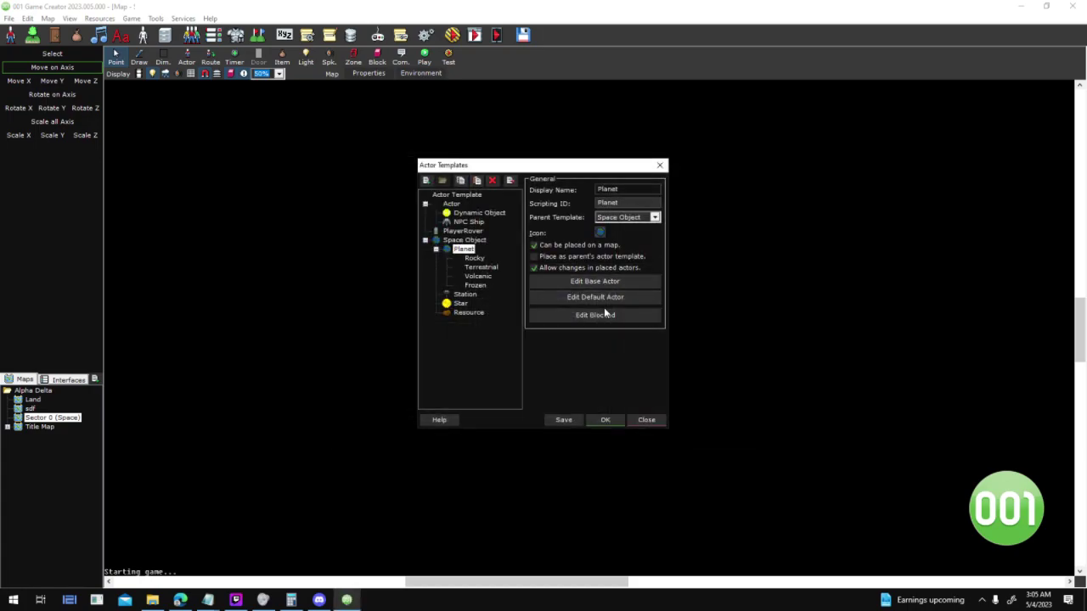
left_click(605, 299)
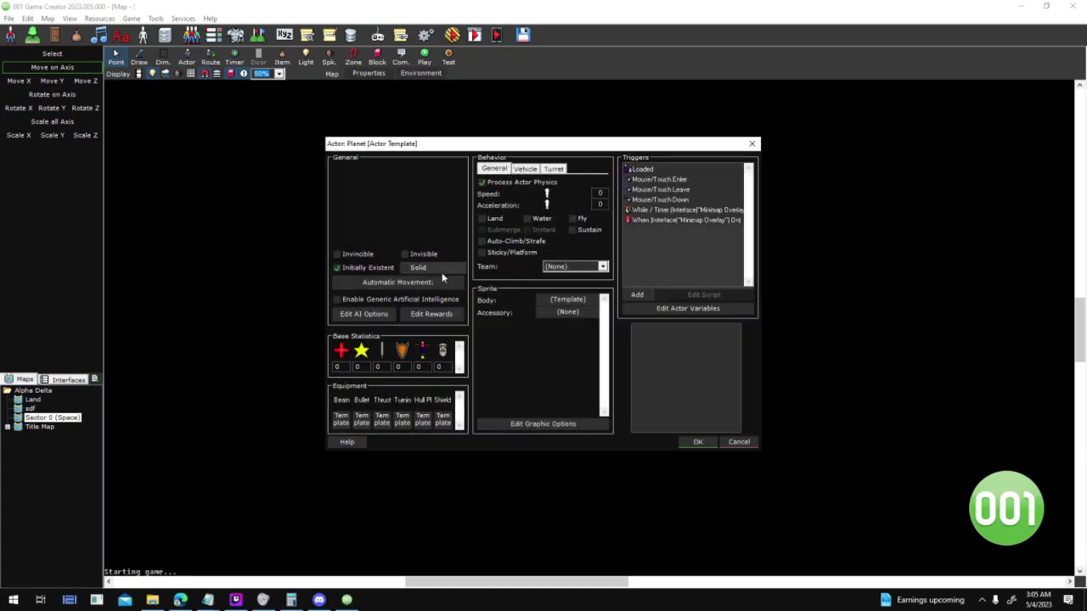
left_click(694, 437)
Review the base actor of the Space Object template and both the base and default actors of the Station template
left_click(465, 240)
left_click(577, 283)
left_click(698, 442)
left_click(465, 294)
left_click(619, 282)
left_click(696, 440)
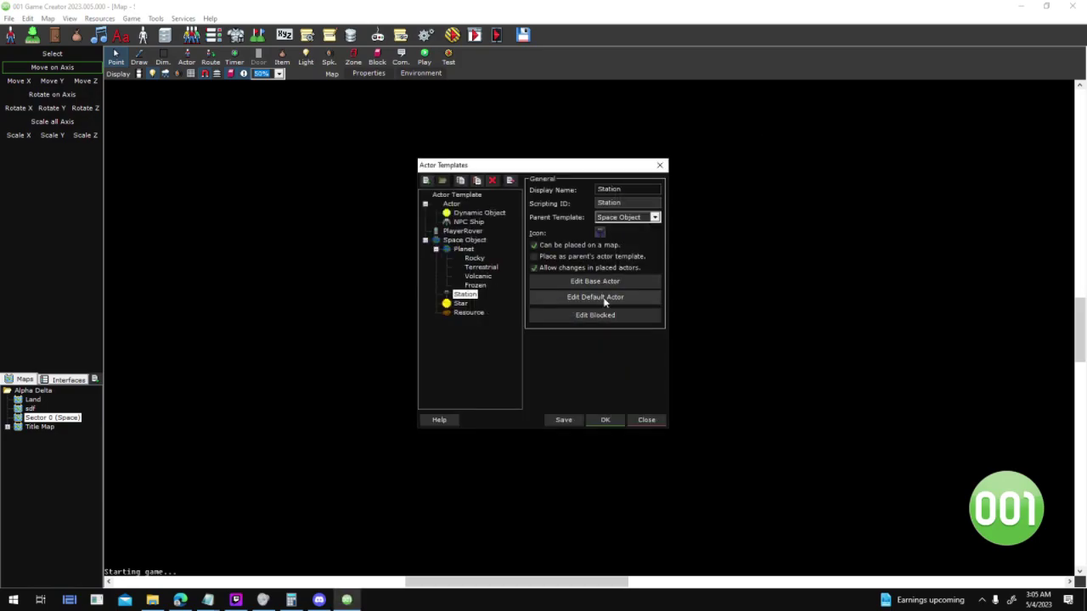
left_click(584, 295)
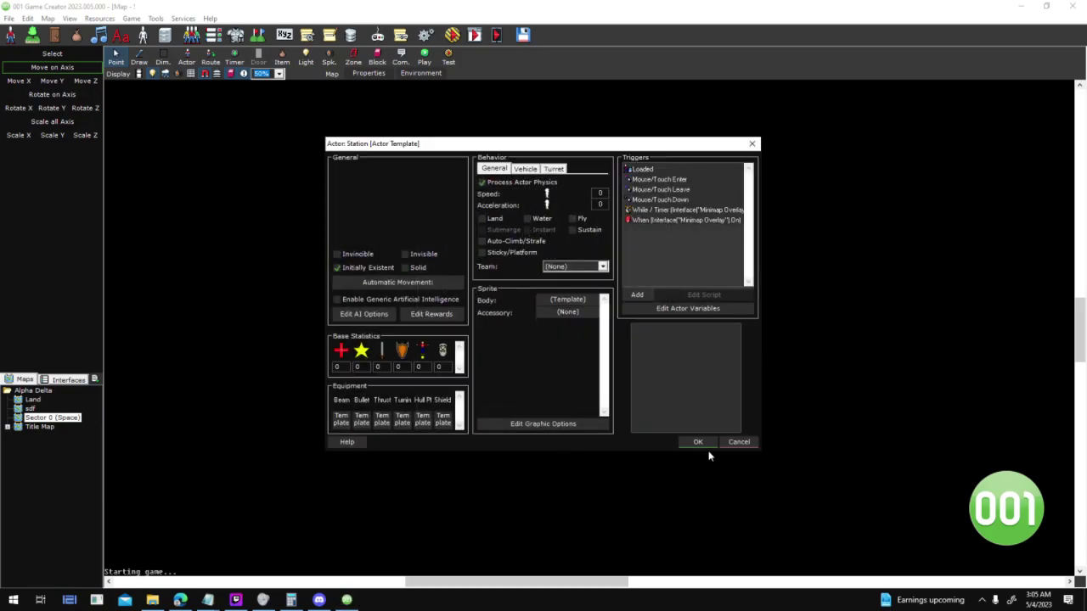
left_click(708, 445)
Check the default actor settings of the Star and Resource templates
left_click(578, 299)
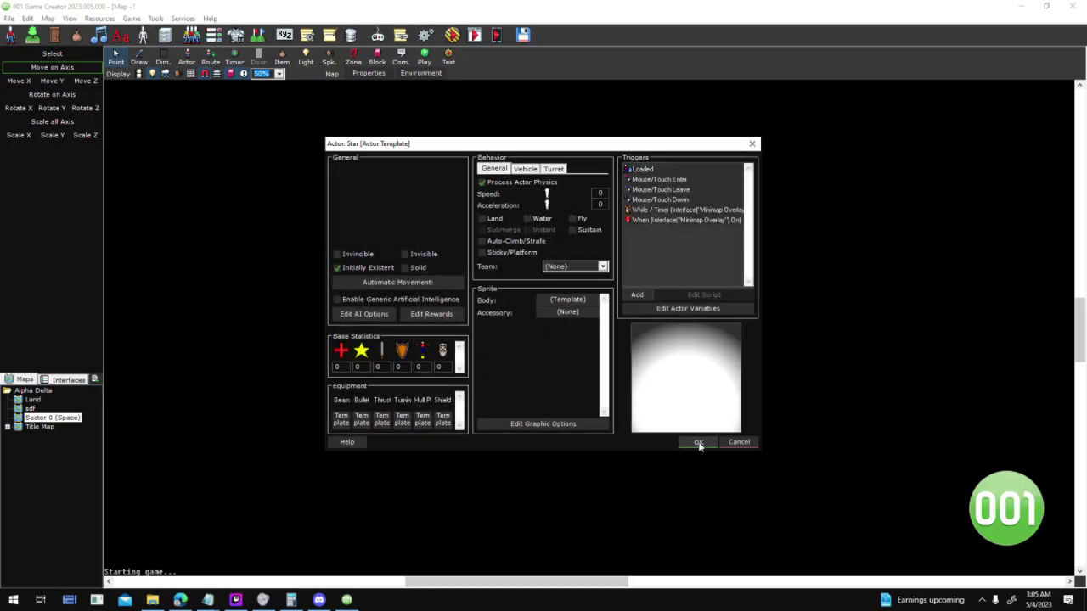
left_click(698, 444)
left_click(468, 312)
left_click(598, 298)
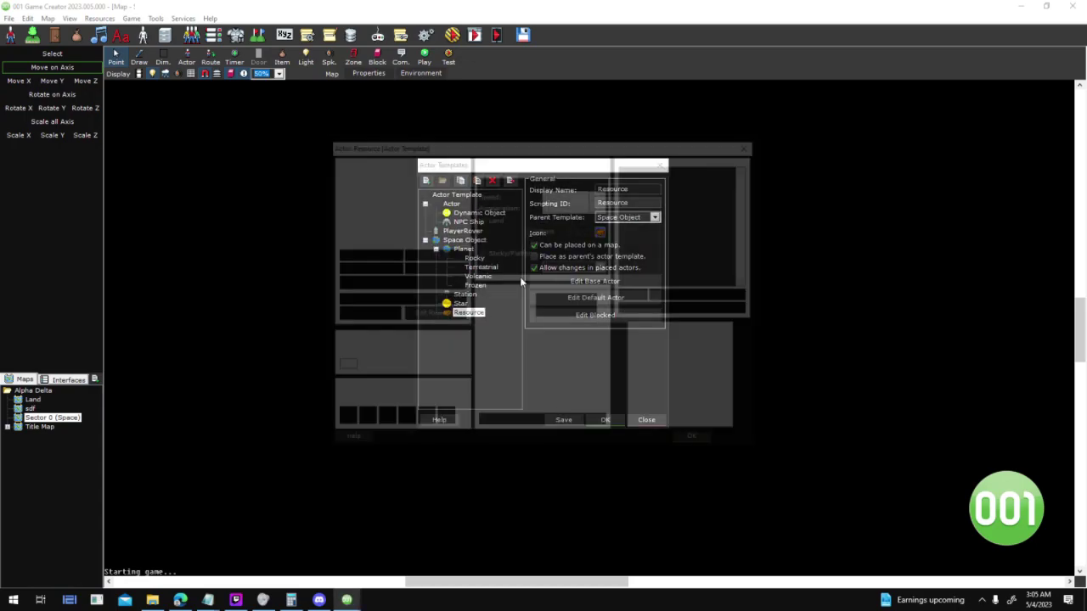
left_click(688, 444)
Review the body sprite and graphic options of the Star template's default actor
left_click(459, 303)
left_click(578, 298)
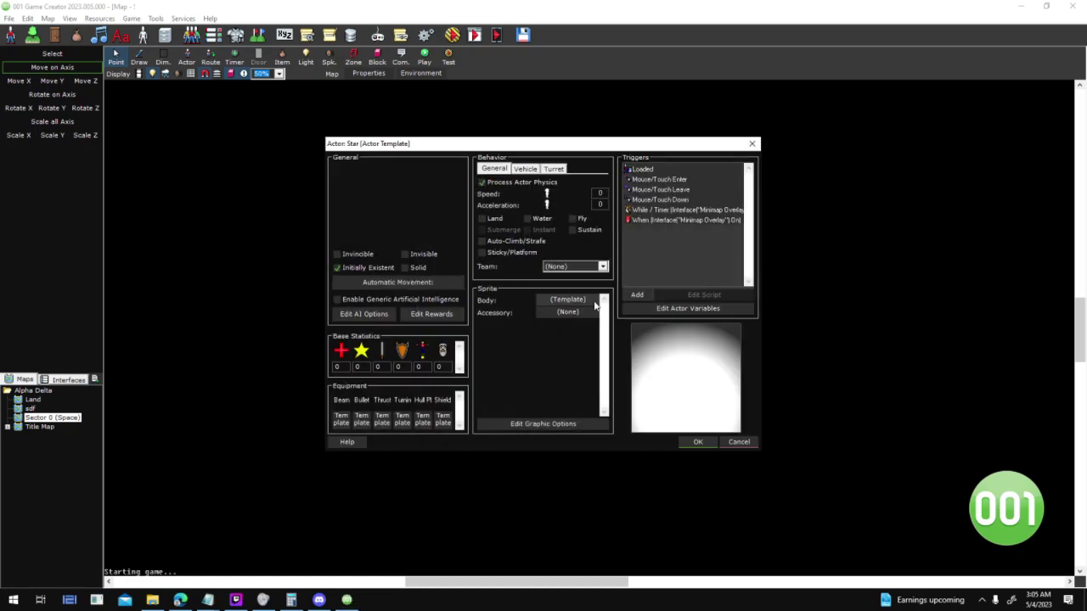
left_click(568, 299)
left_click(645, 239)
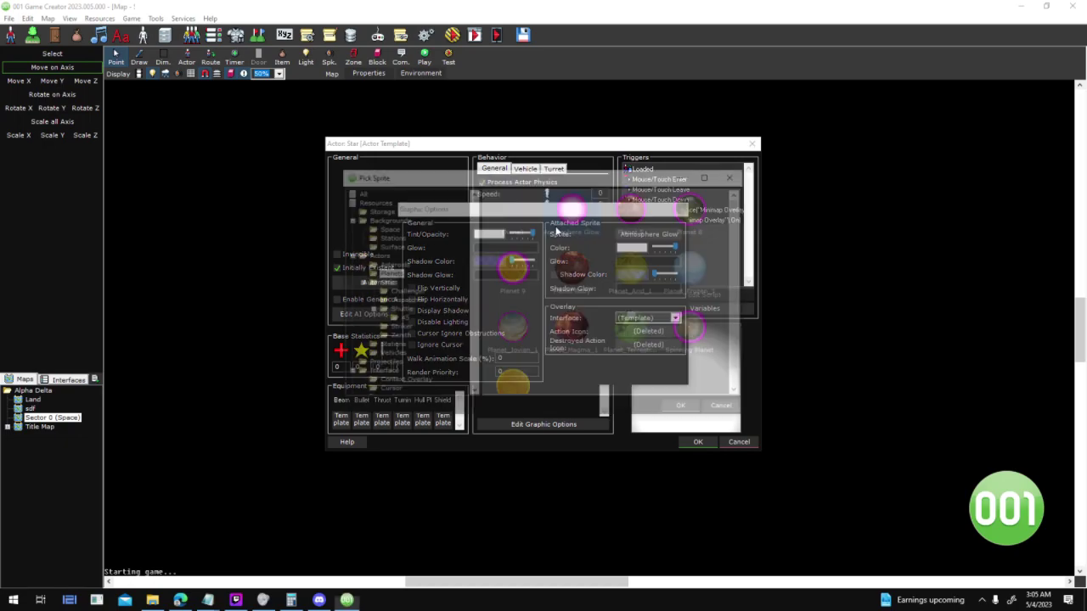
left_click(685, 408)
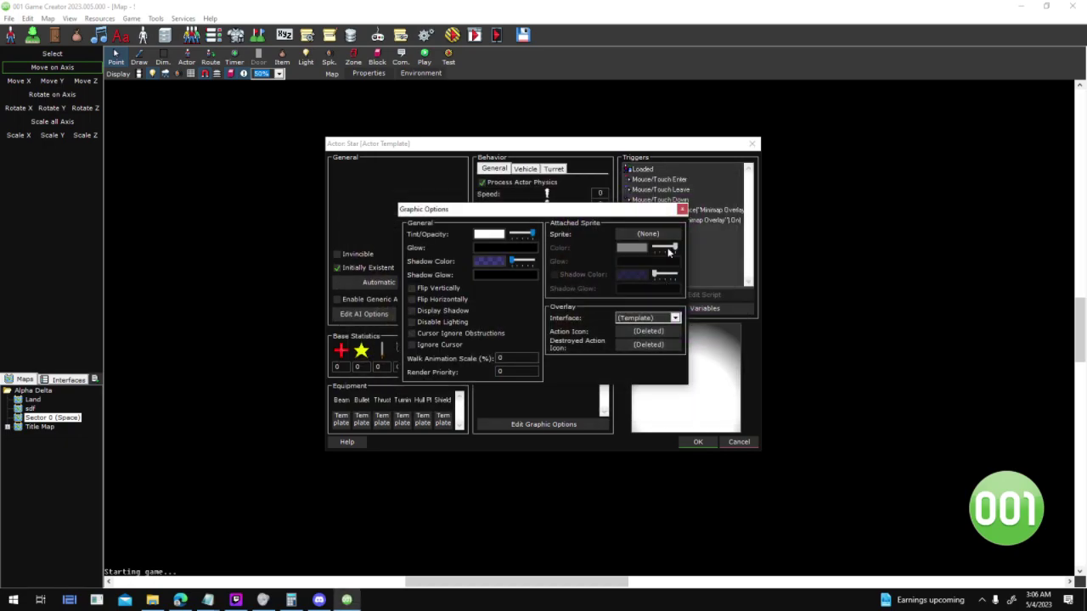
left_click(681, 210)
left_click(696, 443)
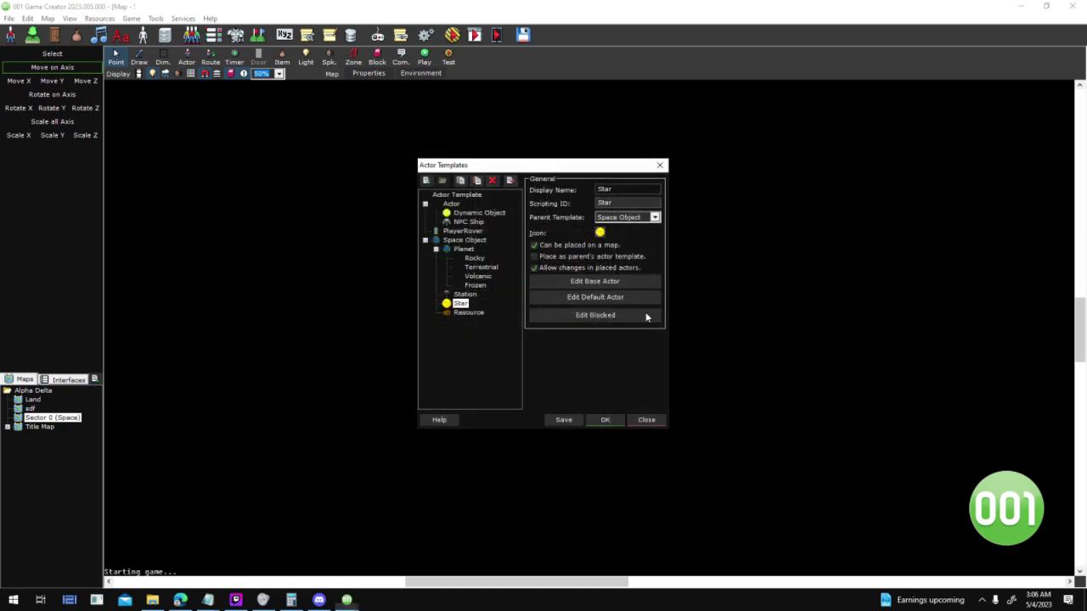
Review the Space Object base actor and the Station template's actor settings, and close the Actor Templates dialog
left_click(625, 282)
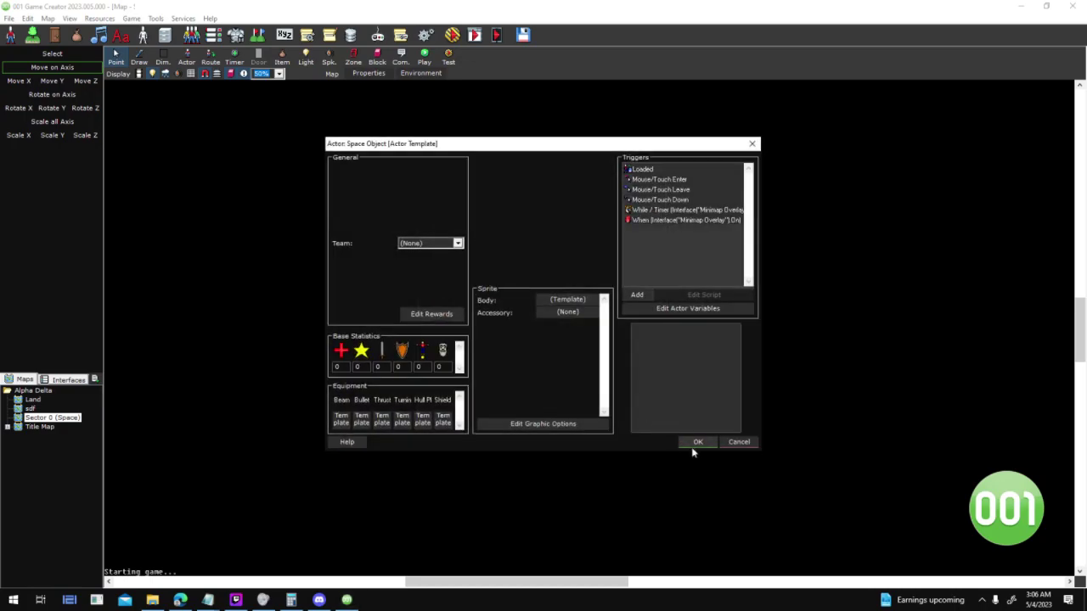
left_click(695, 445)
left_click(468, 295)
left_click(642, 295)
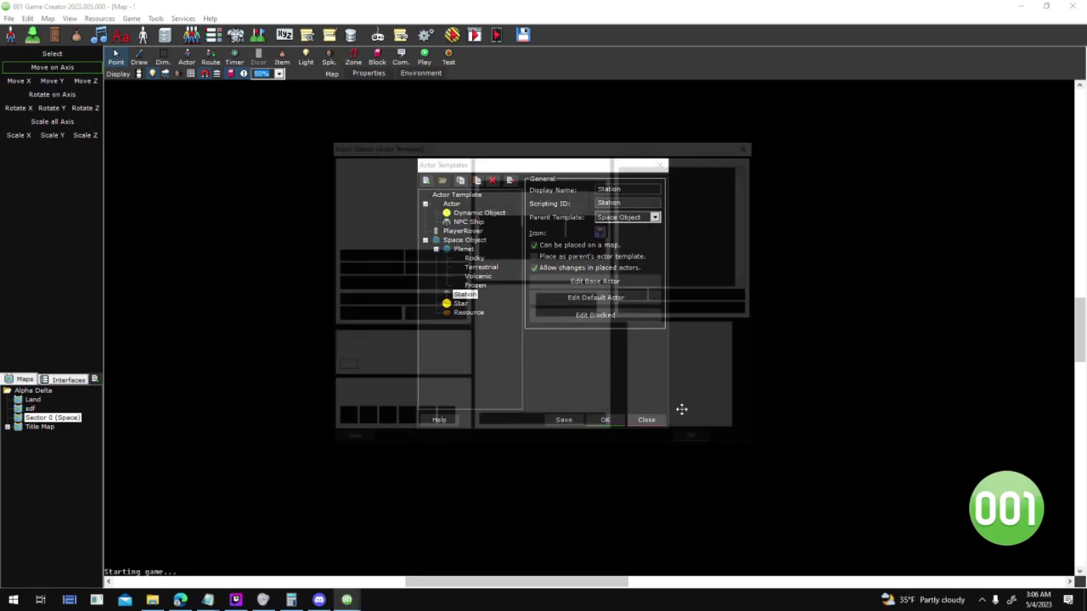
left_click(697, 441)
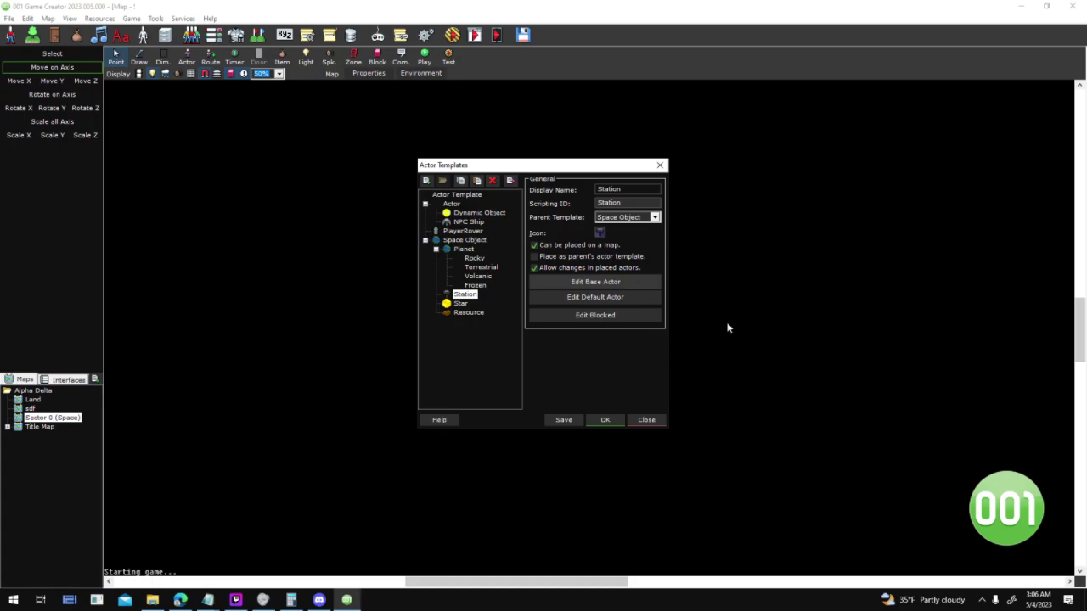
key("Return")
left_click(700, 441)
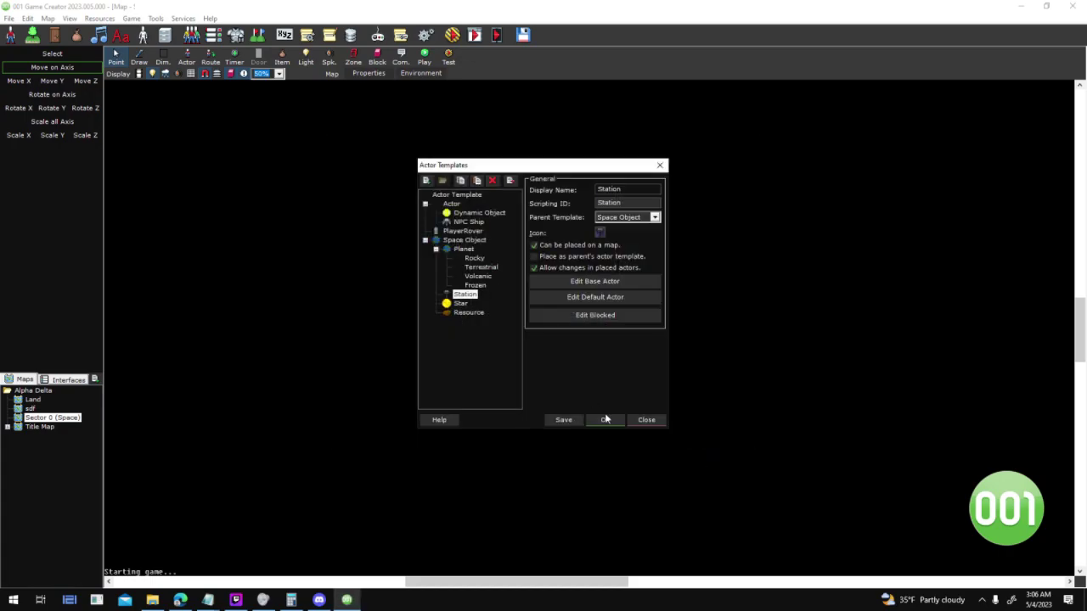
left_click(605, 420)
Add an actor from the Rocky template in the empty space just below the green planet in Sector 0
middle_click_drag(810, 244, 740, 307)
left_click_drag(161, 494, 376, 299)
left_click_drag(435, 198, 740, 164)
middle_click_drag(739, 165, 389, 440)
left_click_drag(562, 310, 456, 248)
left_click_drag(646, 111, 1083, 321)
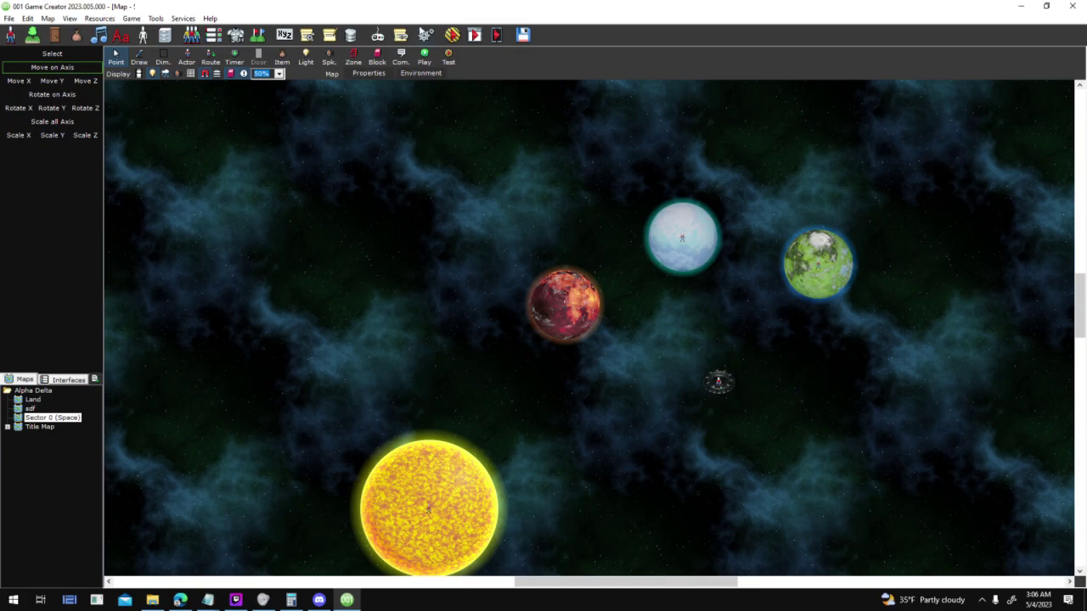
left_click(185, 61)
left_click(863, 368)
left_click(393, 220)
left_click(394, 227)
double_click(646, 210)
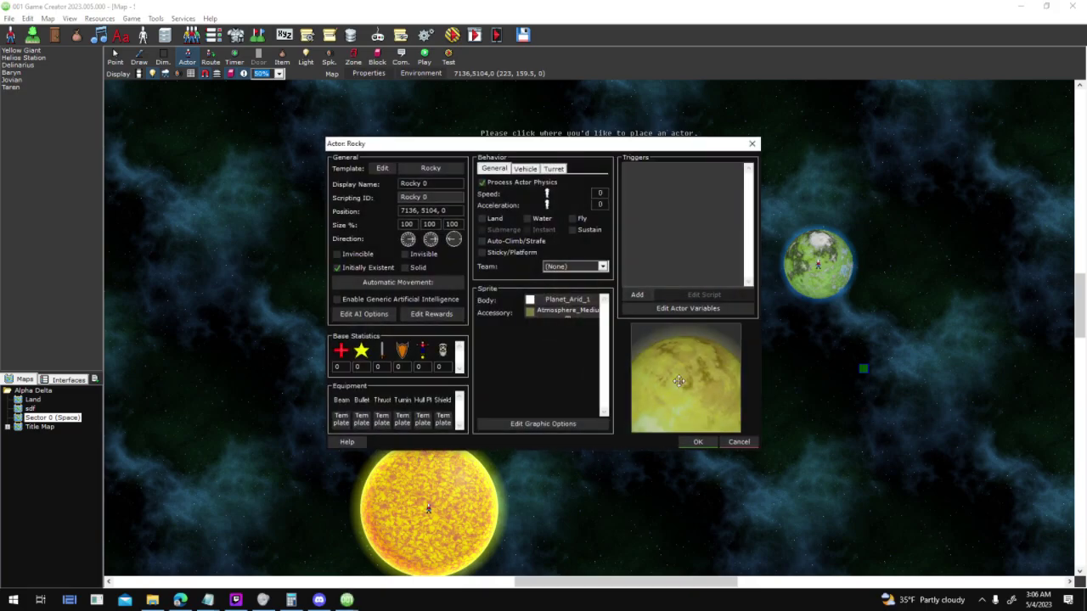
Review the Rocky planet's actor variables, accept the actor, and shift it slightly down and to the right on the map
left_click(688, 309)
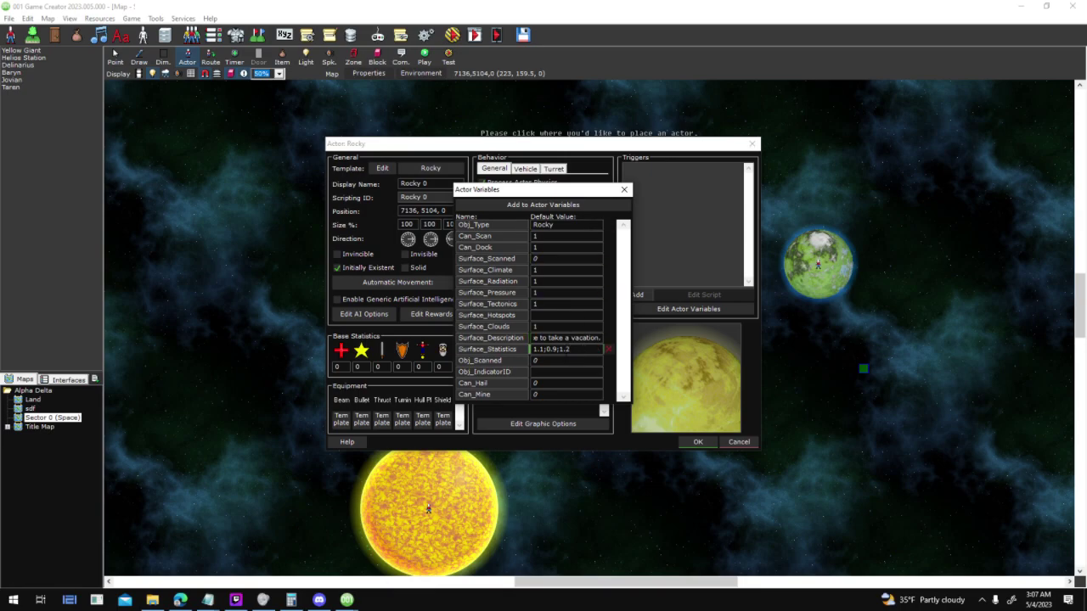
left_click(628, 190)
left_click(697, 442)
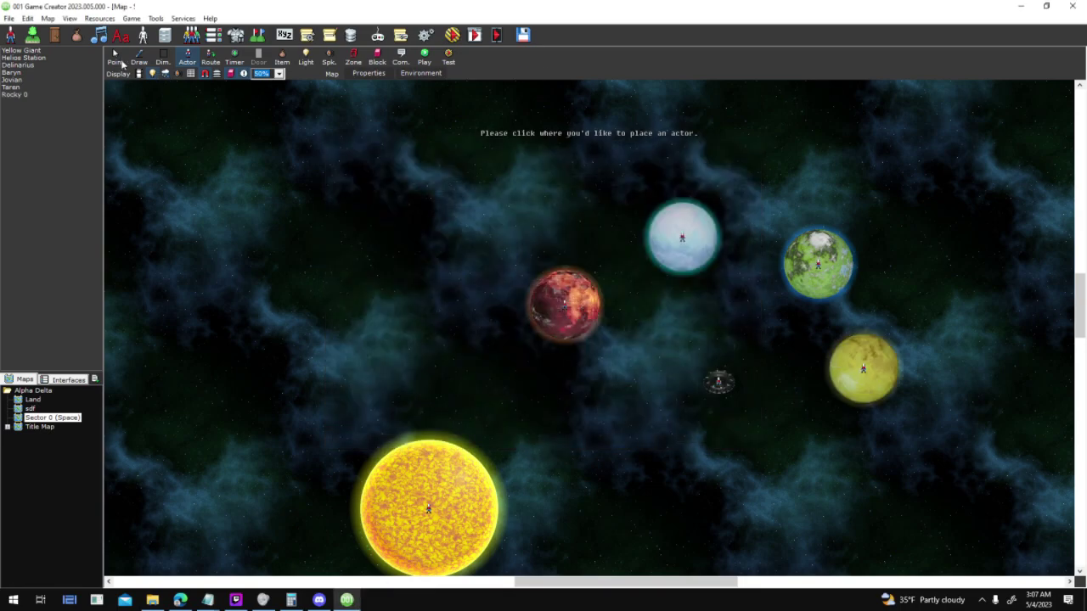
left_click(123, 65)
left_click_drag(861, 370, 870, 385)
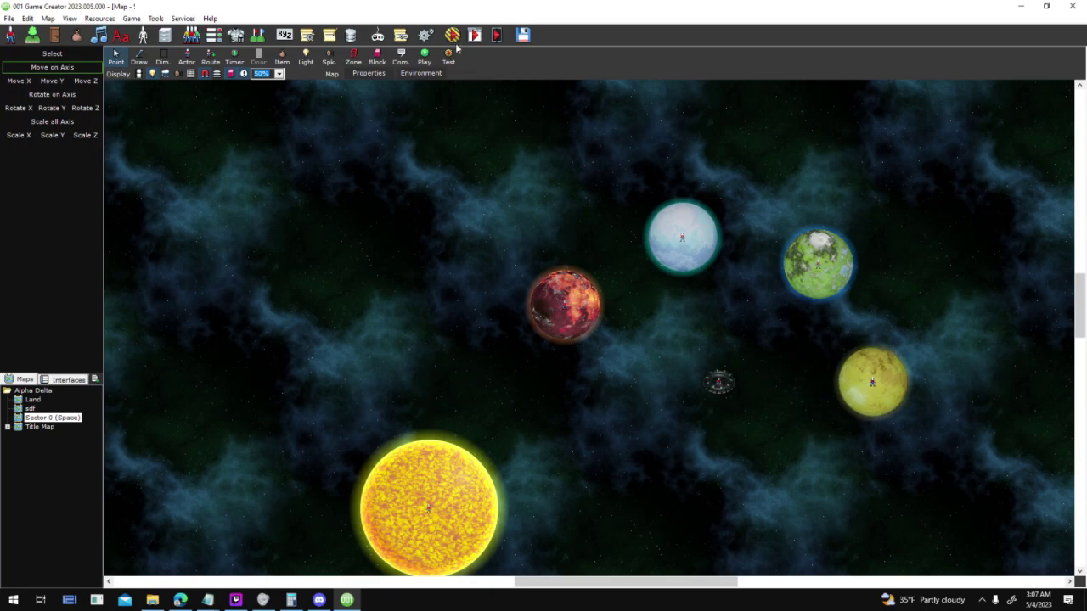
Save the map, launch a test of the game, and start a new game
left_click(455, 51)
key("Return")
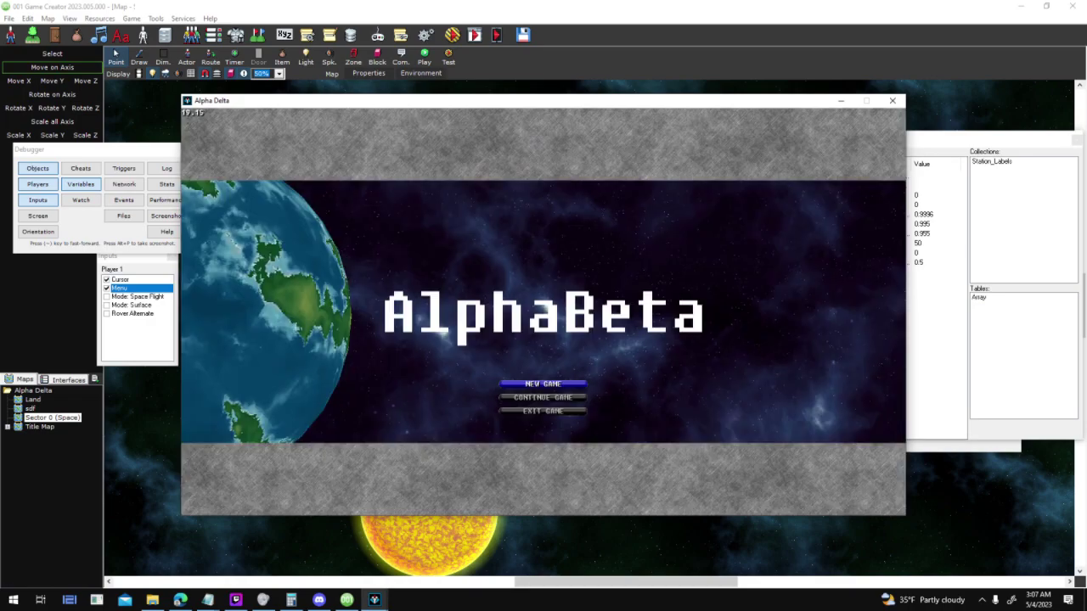
left_click(584, 387)
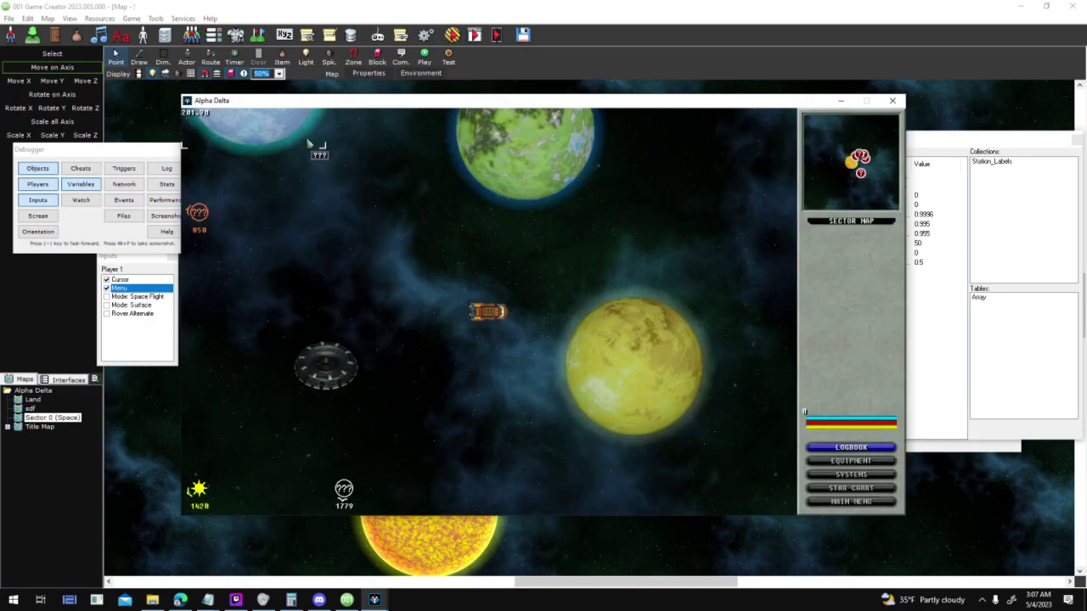
Target the yellow Rocky planet and fly the ship over it to test that it does not block movement
key("w")
key("d")
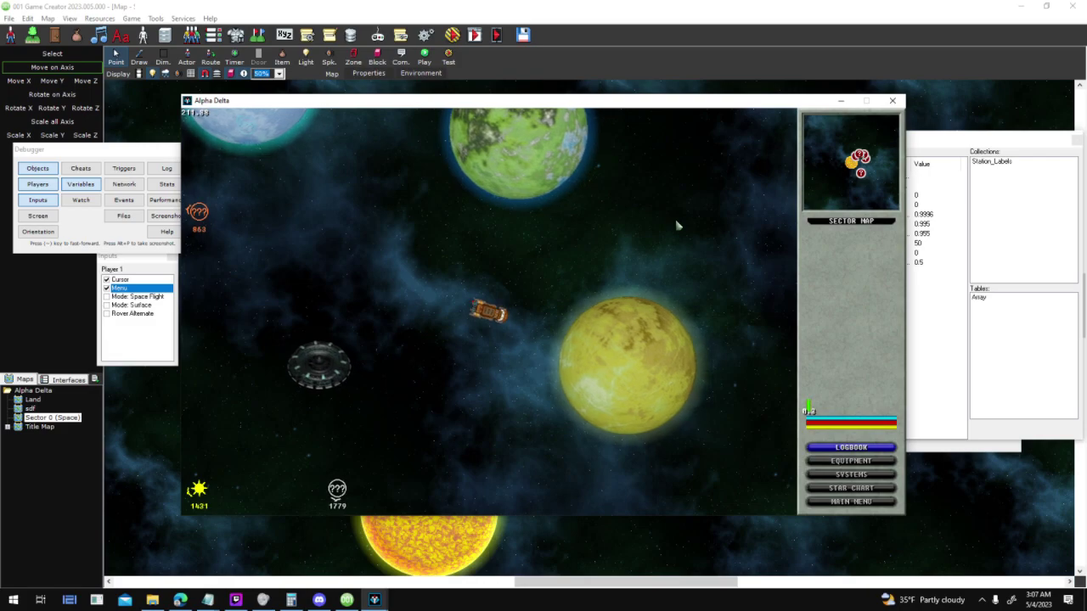
left_click(625, 344)
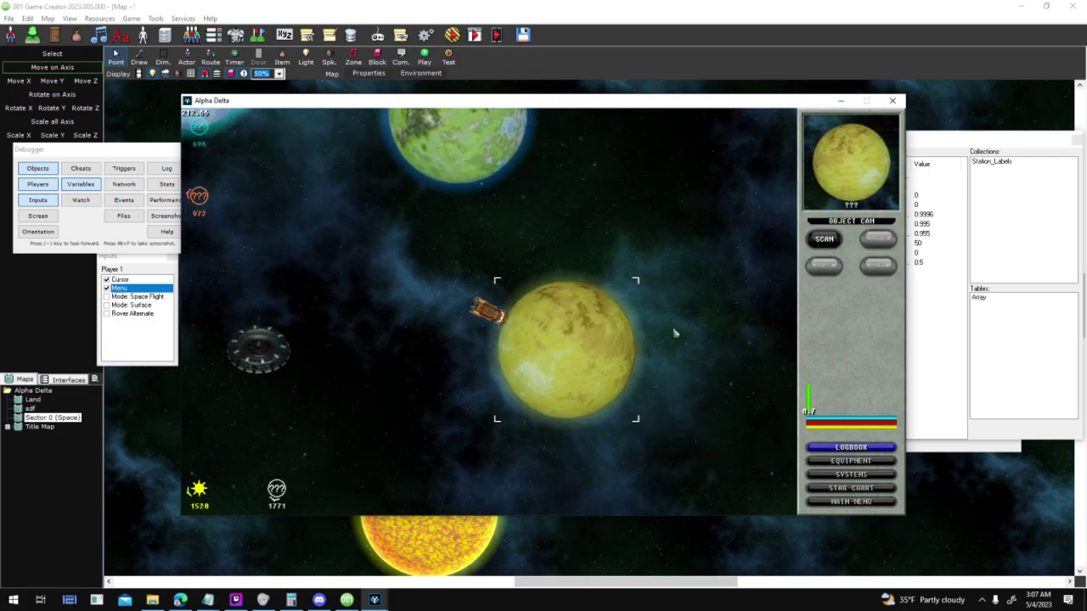
key("a")
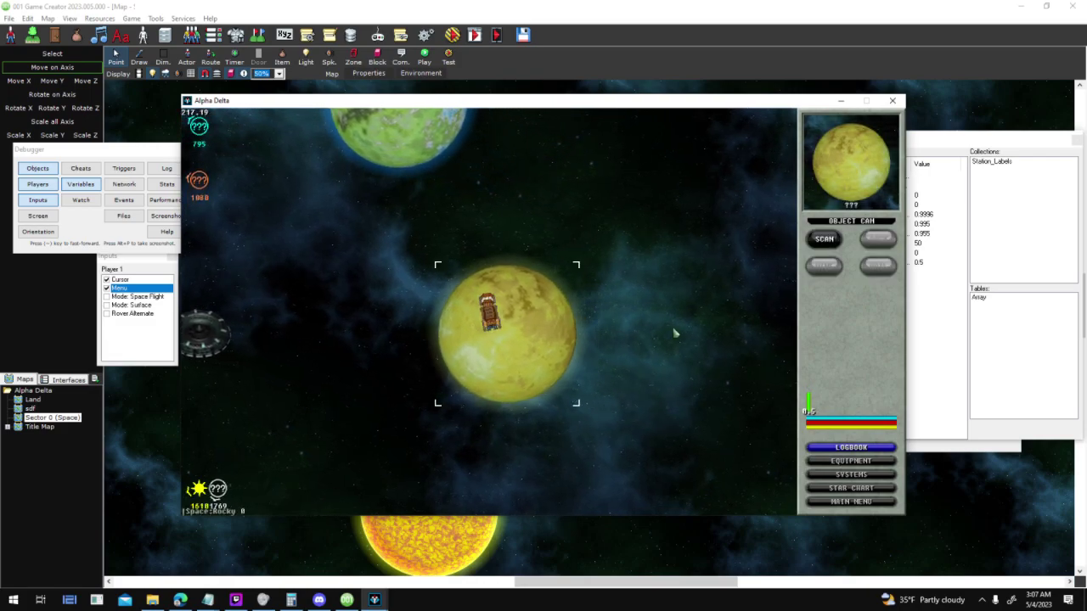
key("w")
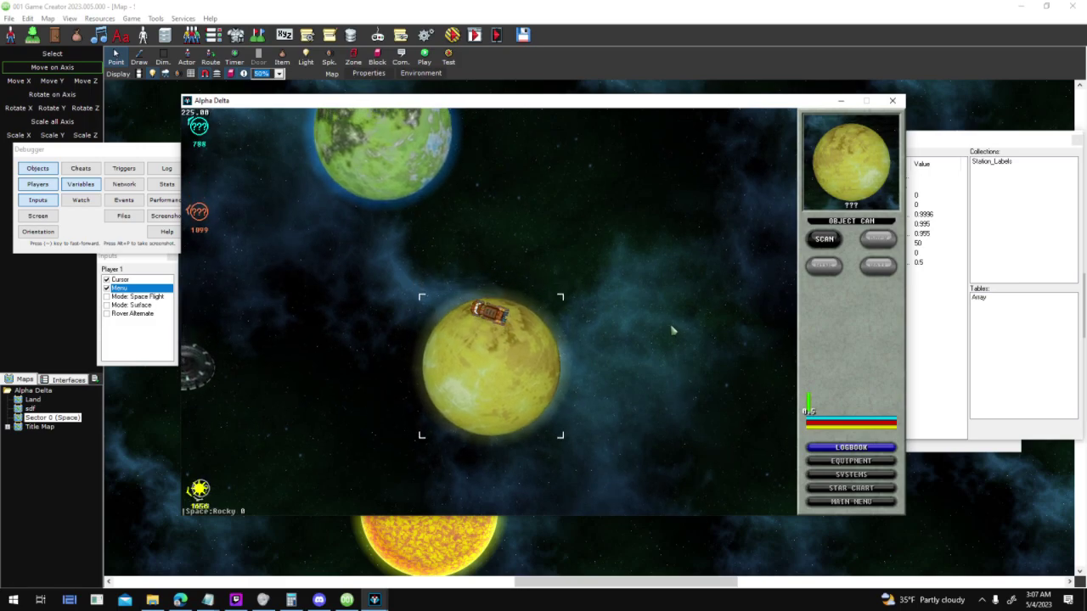
key("a")
Target the green planet, and scan Delinarius and Baryn from the ship
left_click(476, 196)
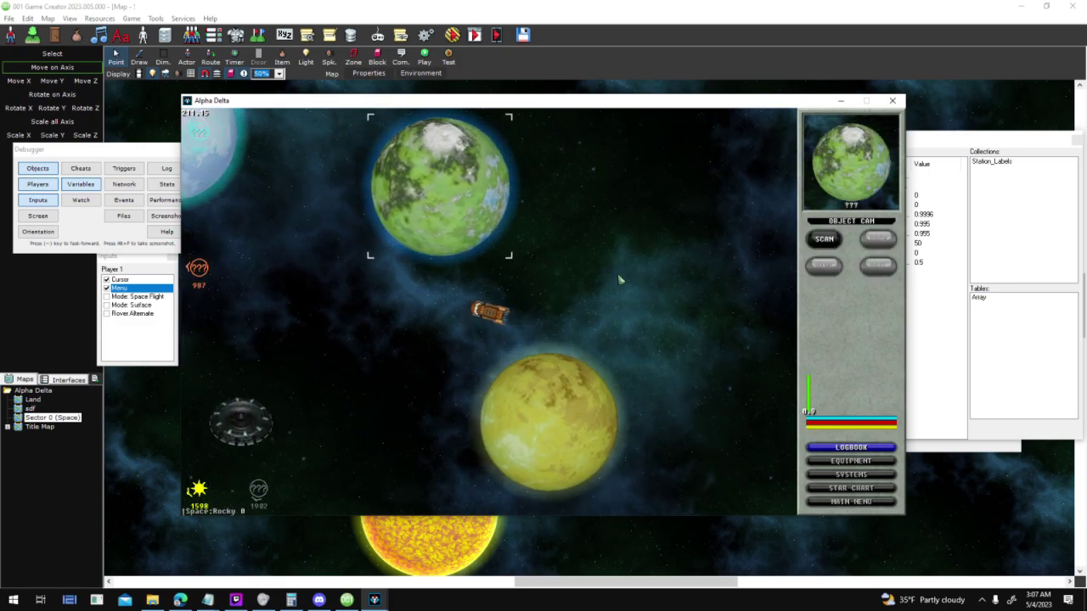
left_click(818, 243)
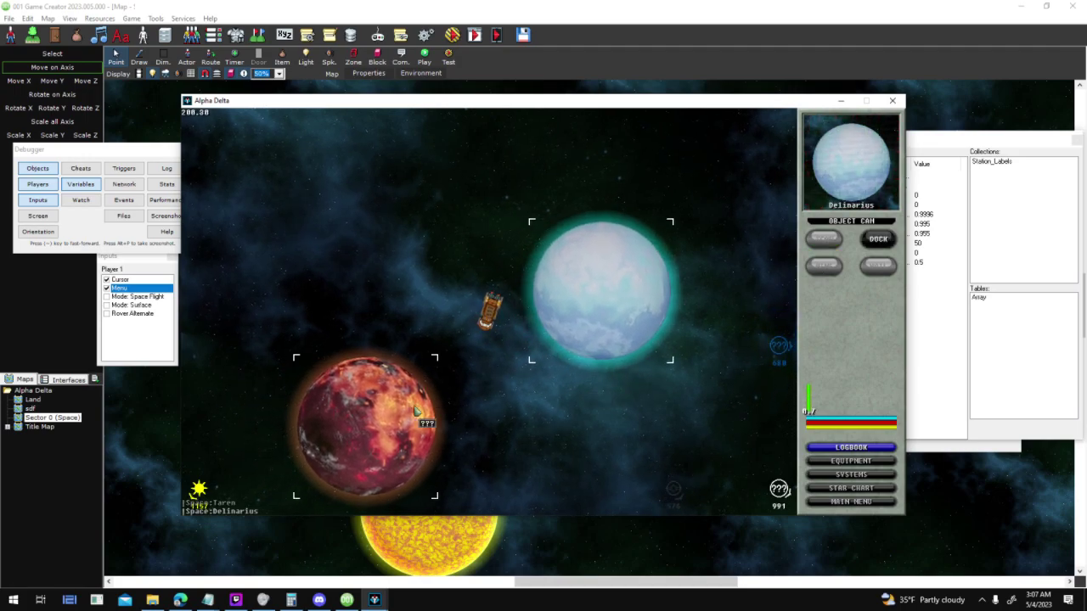
left_click(828, 240)
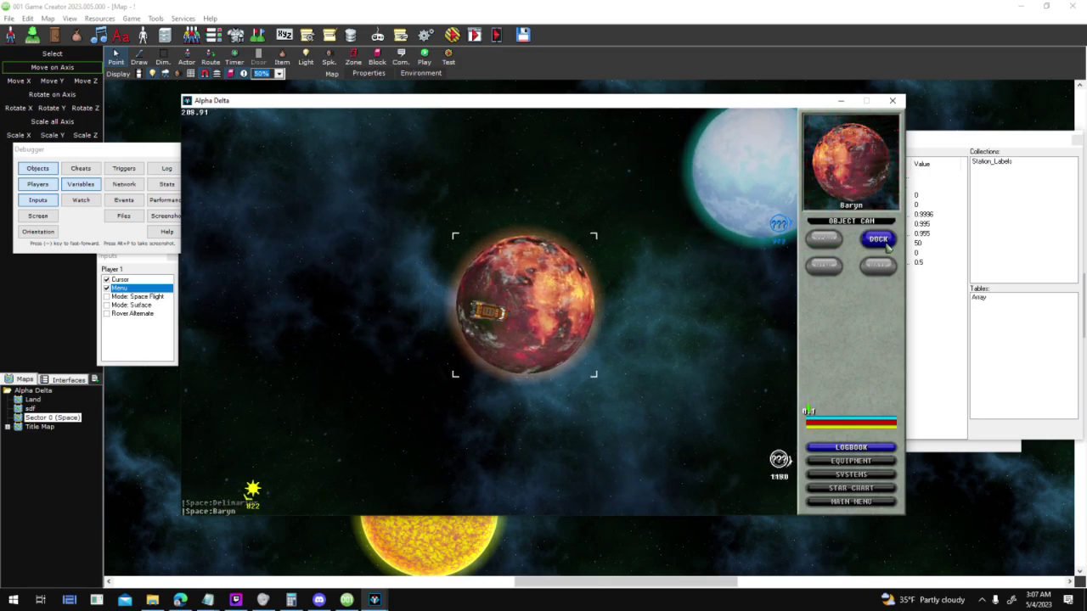
Dock with Baryn, run a surface scan, and return to space
left_click(880, 239)
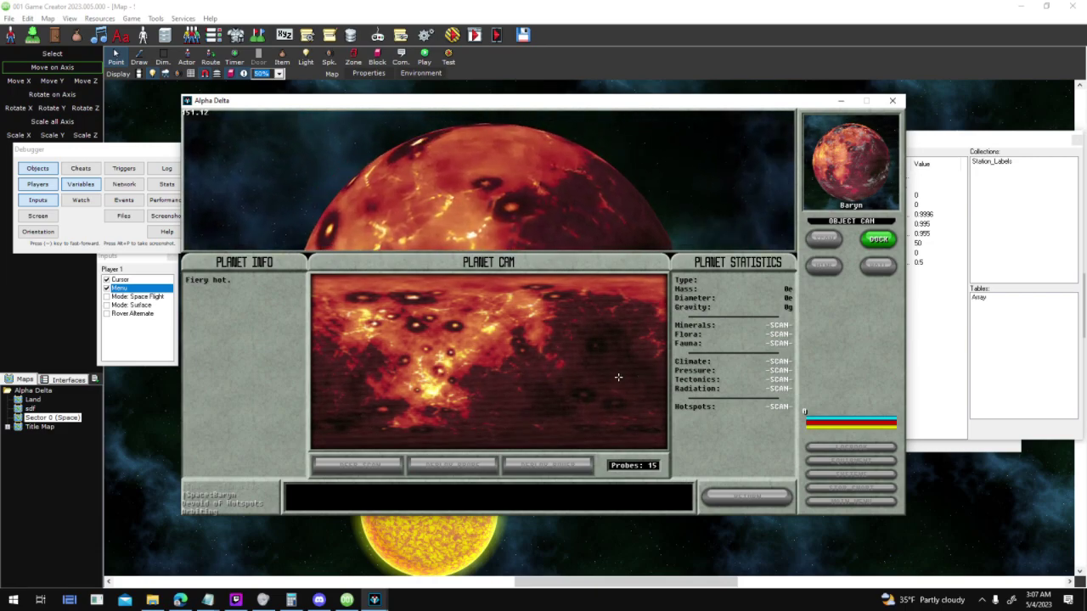
left_click(391, 466)
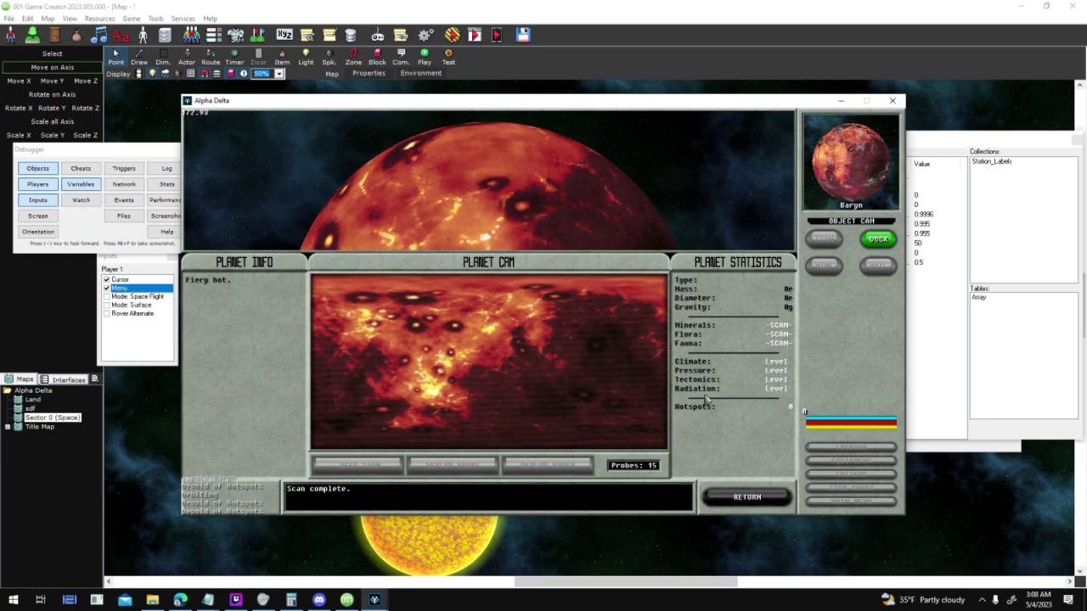
left_click(747, 496)
Dock with Delinarius, scan its surface, return to space, and end the game test
left_click(743, 221)
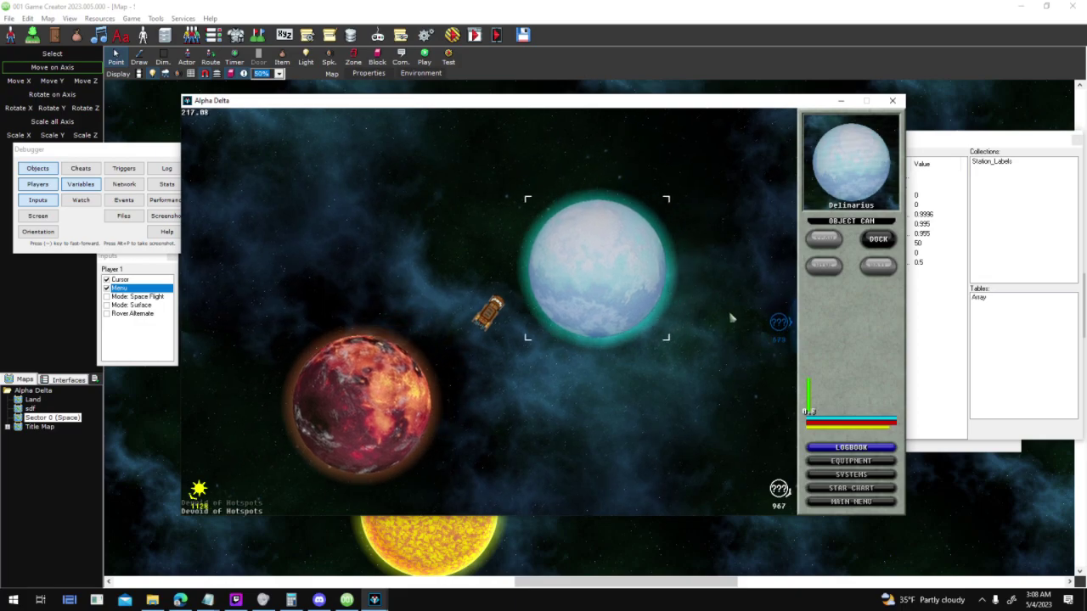
left_click(878, 239)
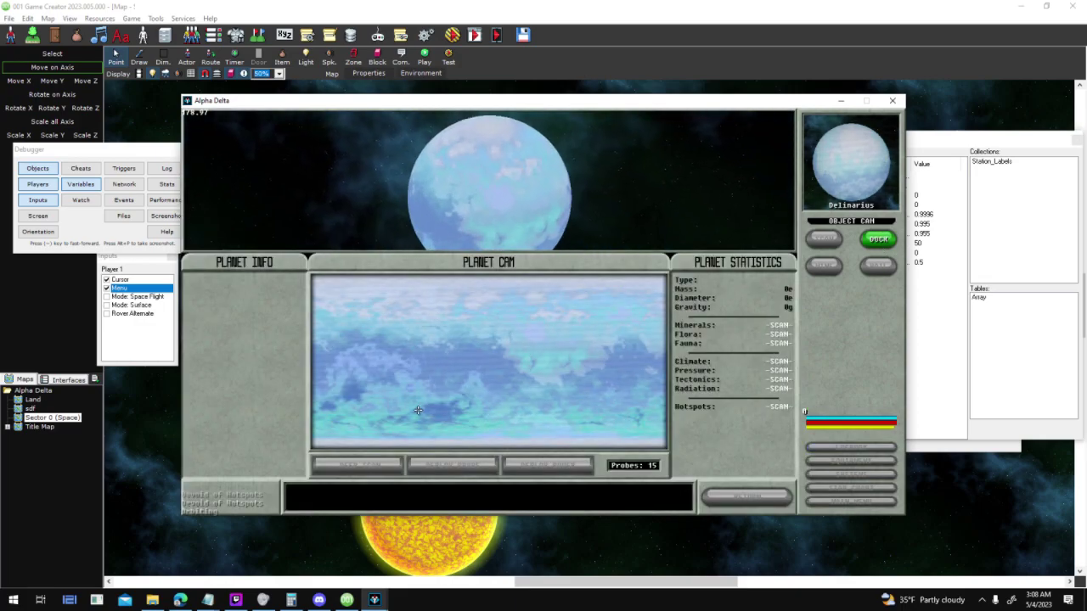
left_click(360, 466)
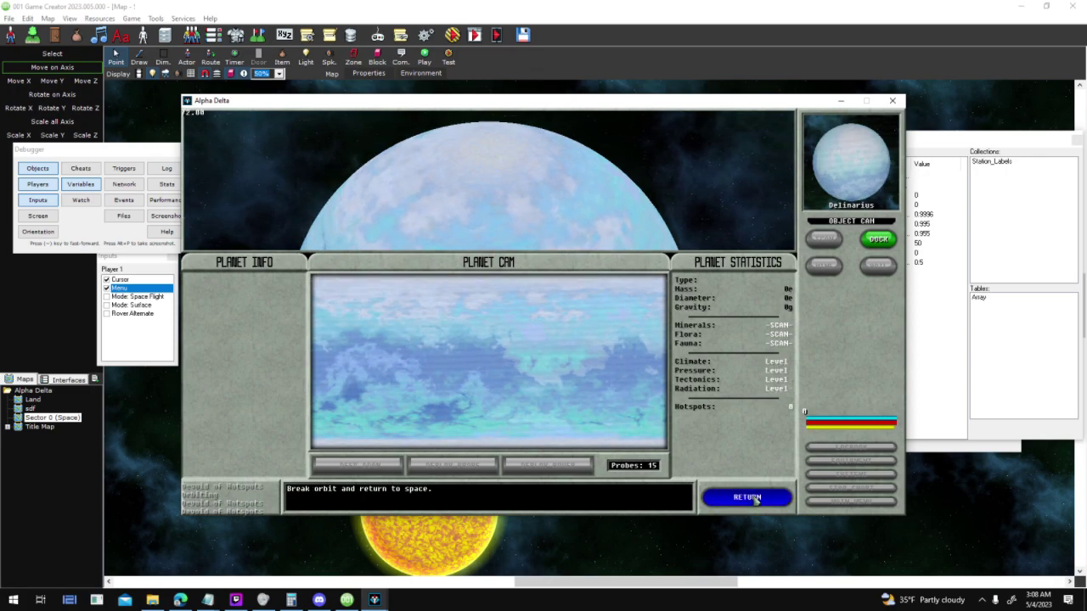
left_click(747, 495)
mouse_move(751, 390)
left_mouse_down()
mouse_move(664, 427)
mouse_move(591, 433)
left_mouse_up()
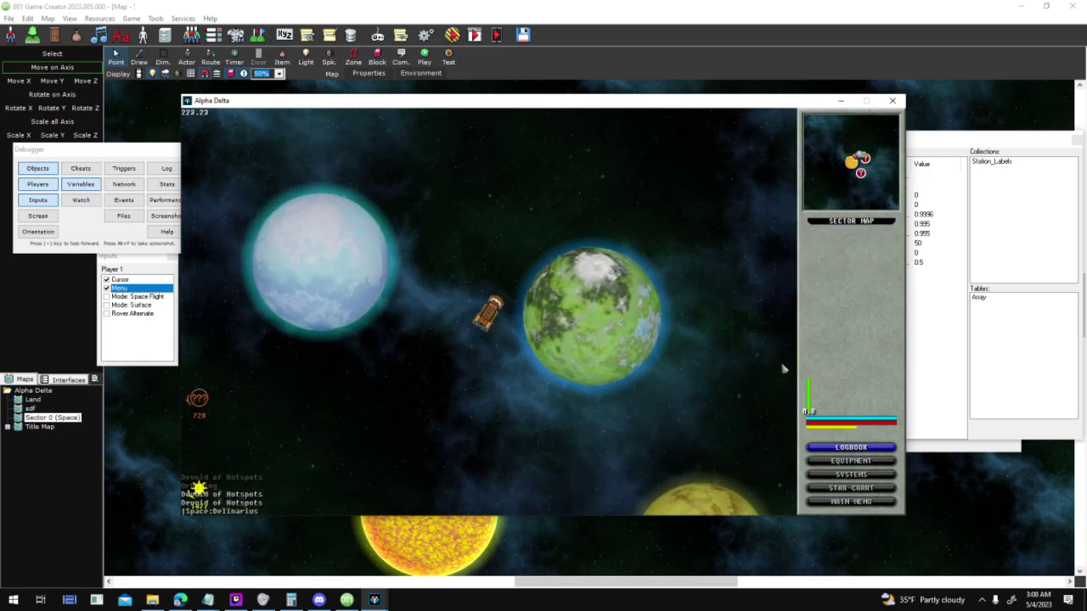
left_click(892, 101)
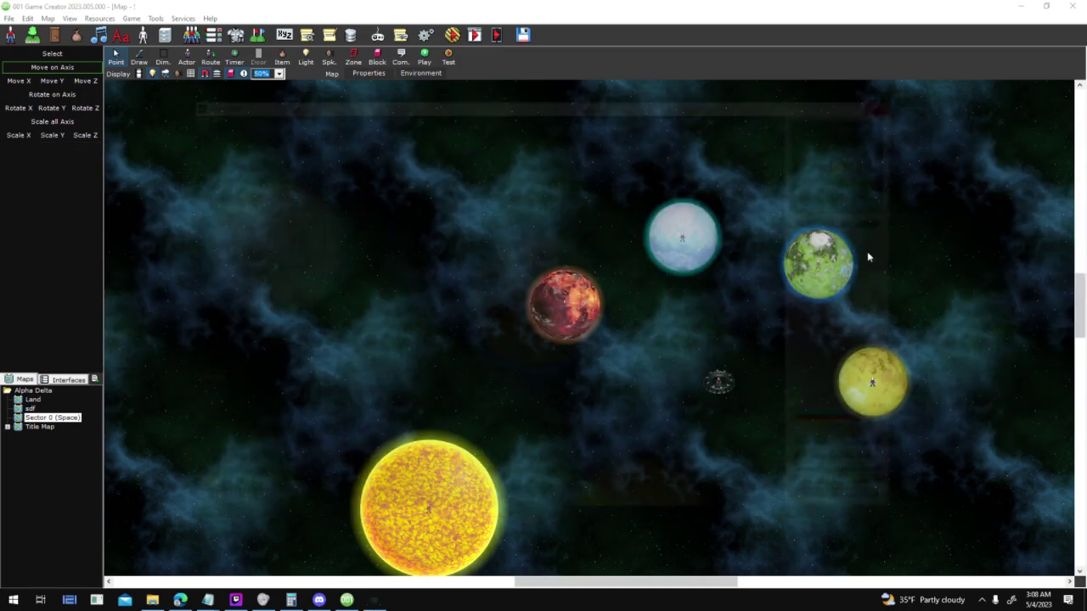
Spread Baryn, Delinarius, the green planet and the Rocky planet farther apart and away from the station in Sector 0
left_click_drag(289, 203, 289, 203)
left_click_drag(644, 204, 612, 69)
left_click_drag(970, 146, 971, 141)
left_click_drag(851, 375, 1082, 473)
middle_click_drag(824, 293, 761, 272)
left_click_drag(1002, 447, 940, 407)
scroll(720, 301, "up", 1)
middle_click_drag(721, 300, 489, 207)
scroll(575, 538, "up", 5)
scroll(311, 260, "down", 2)
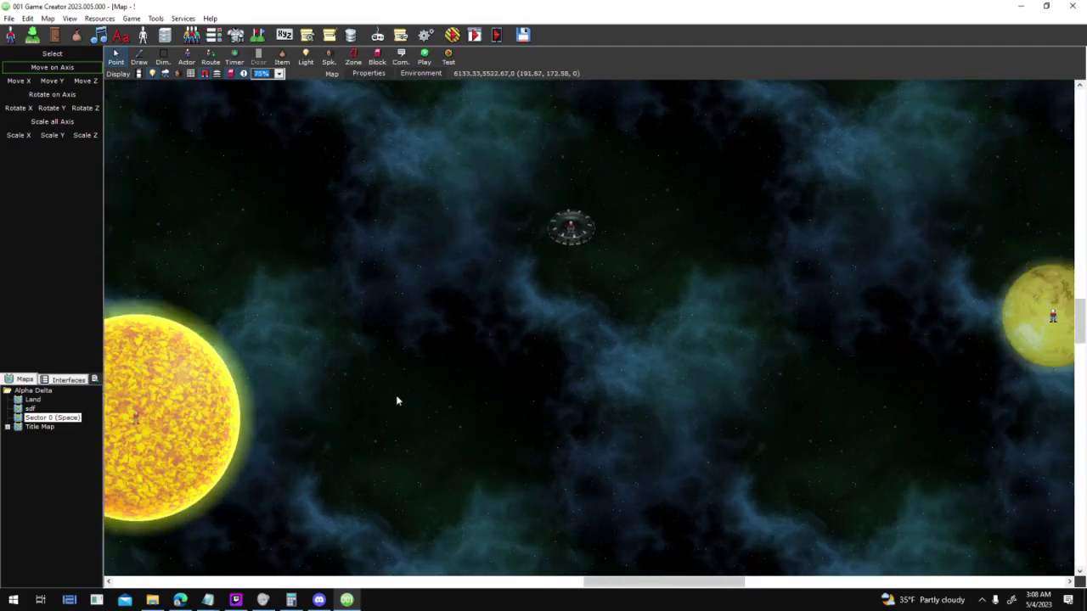
Fine-tune the green planet's position by moving it slightly down and to the left
middle_click_drag(694, 316, 638, 545)
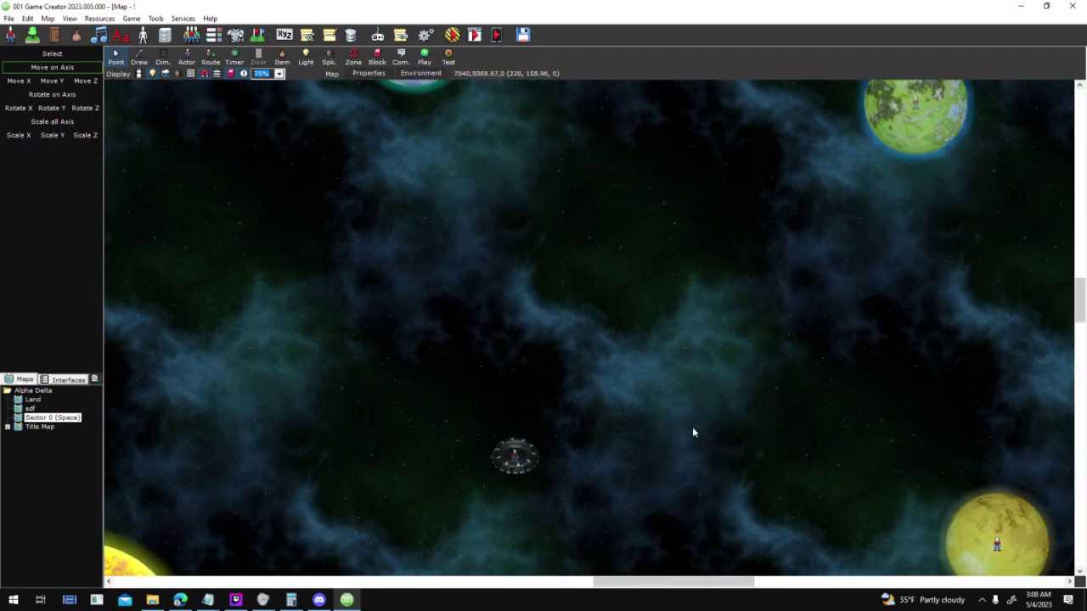
left_click(238, 600)
left_click(238, 600)
middle_click_drag(667, 343, 834, 164)
left_click_drag(835, 244, 819, 284)
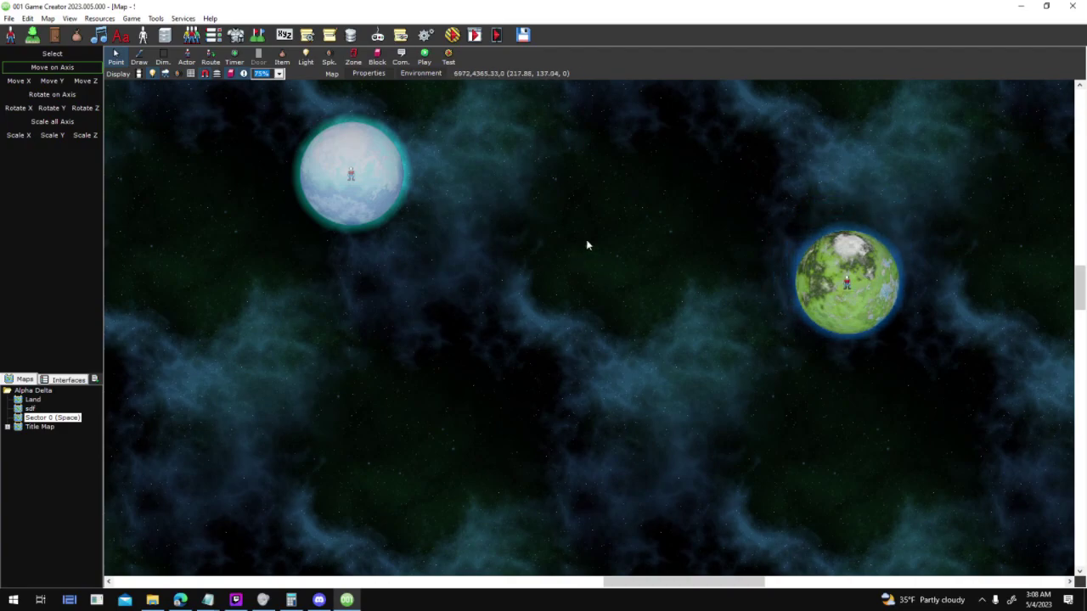
Cancel the new game test and check Baryn's template, sprite and behavior settings
left_click(452, 34)
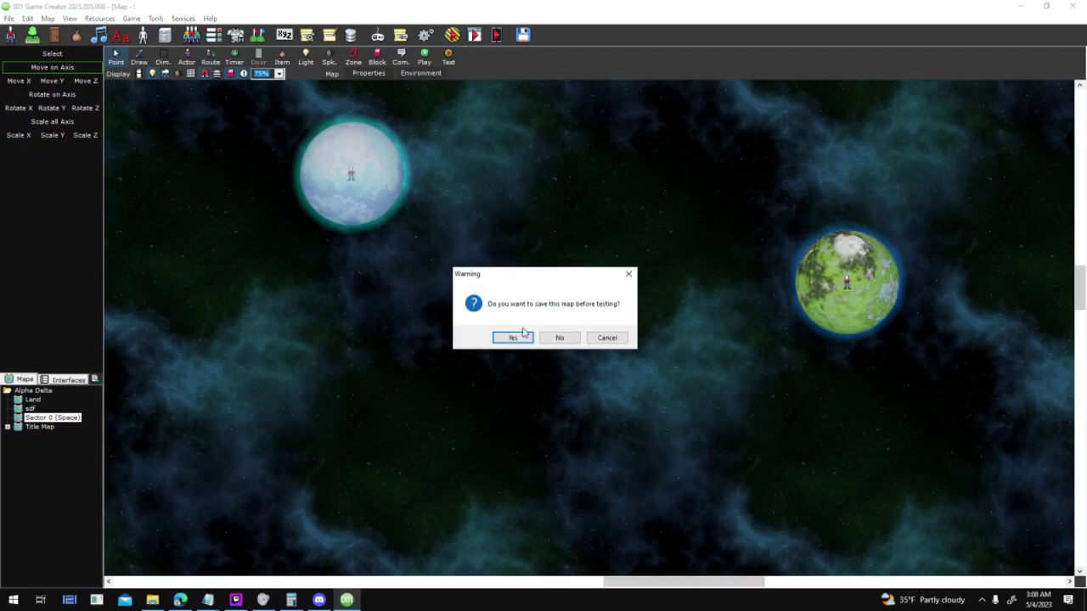
left_click(620, 342)
middle_click_drag(318, 327, 252, 286)
double_click(171, 307)
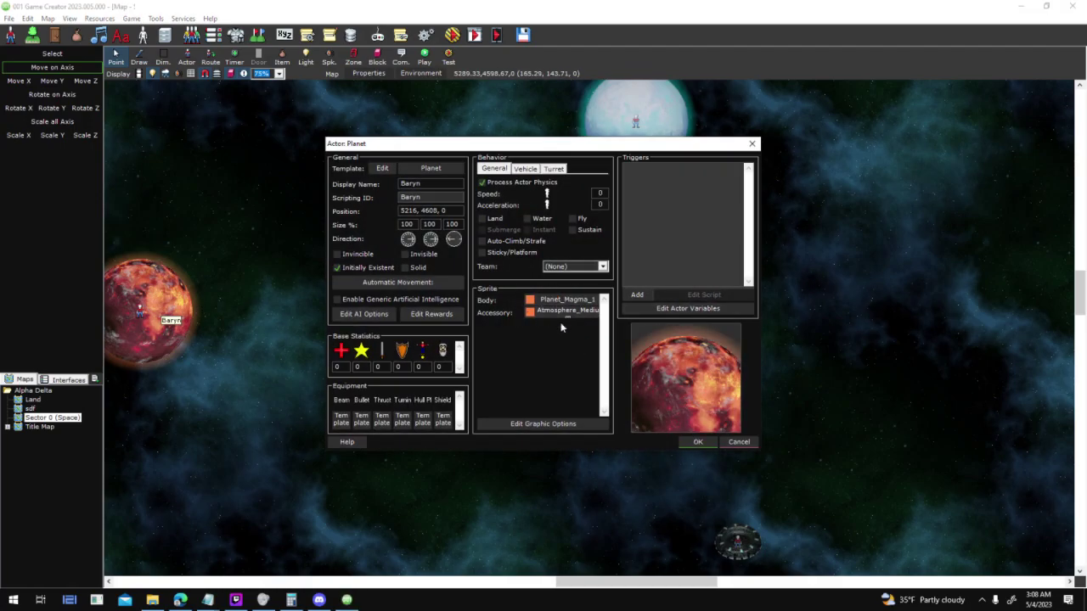
left_click(698, 443)
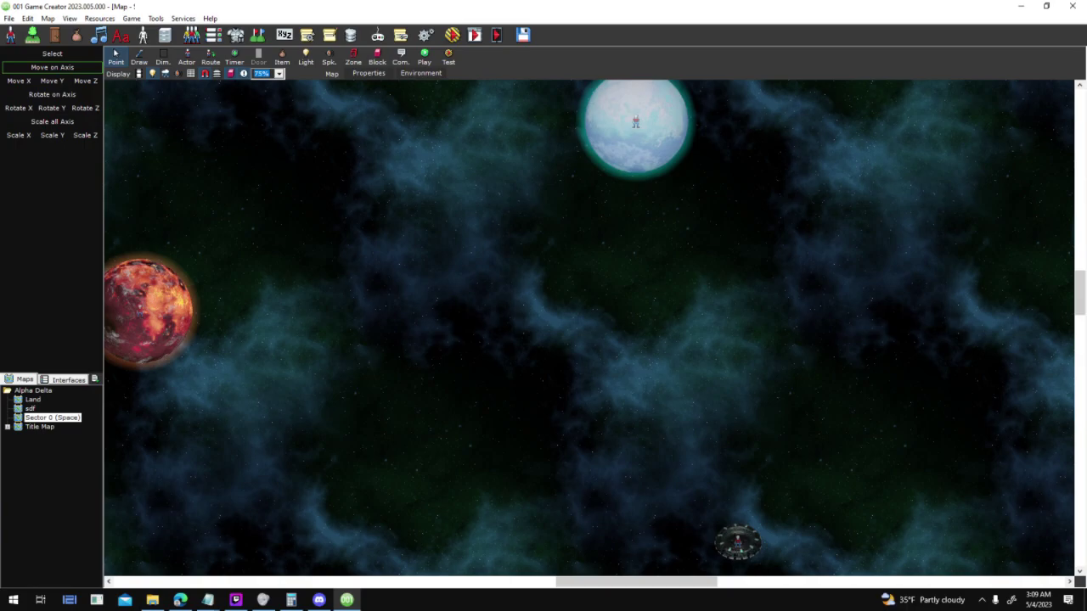
Check the custom events list, save the Sector 0 map, and open the Docking Orbit interface
left_click(325, 37)
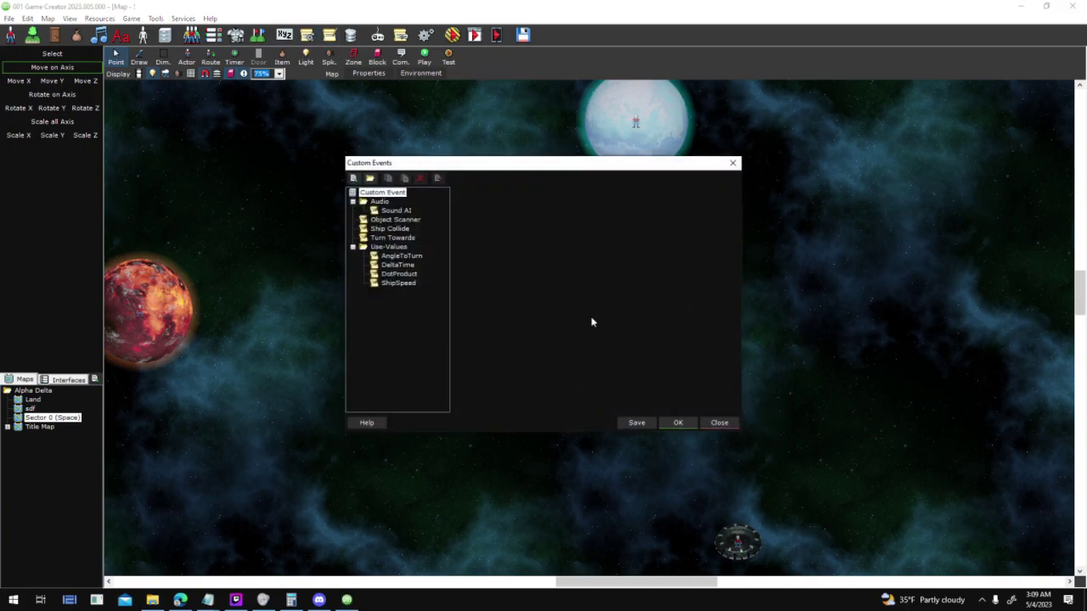
left_click(677, 422)
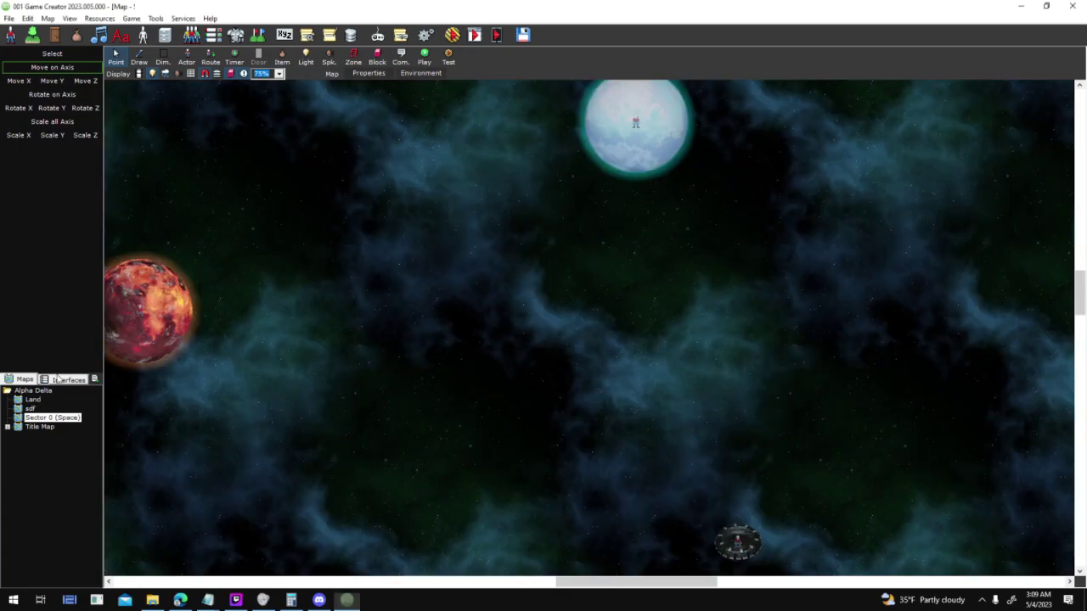
left_click(56, 377)
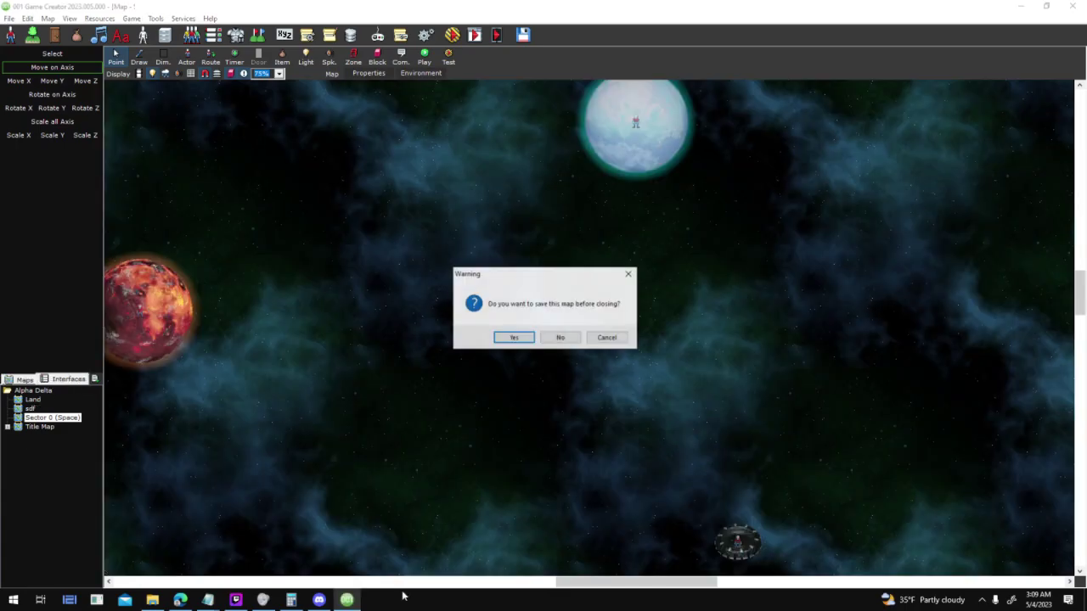
left_click(509, 332)
double_click(46, 400)
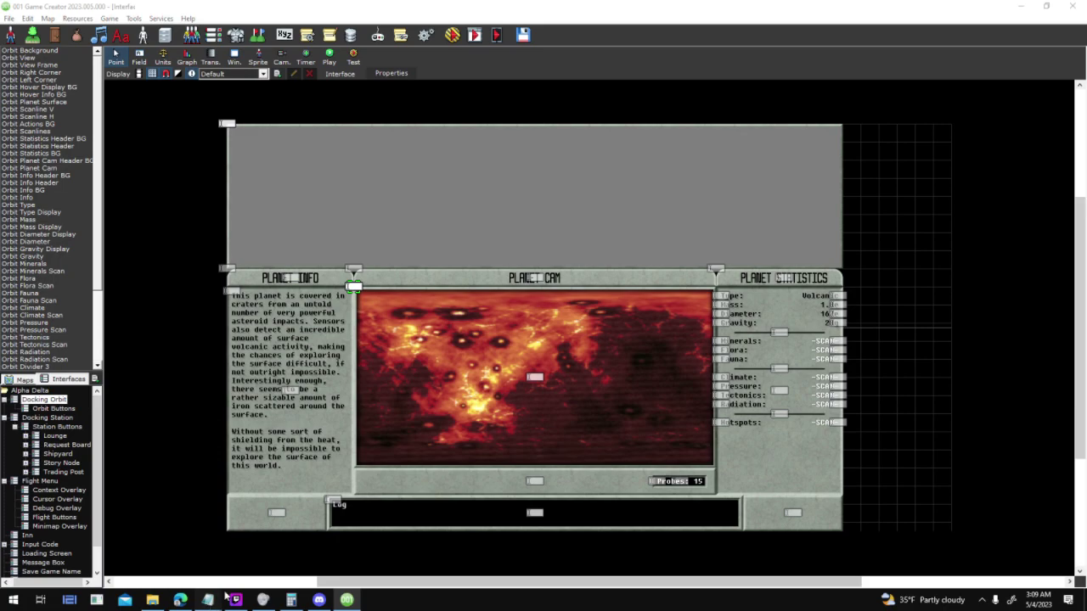
Review the To Do.txt entry about the scanline not moving to the upper right, and return to the game editor
mouse_move(207, 600)
left_click(181, 556)
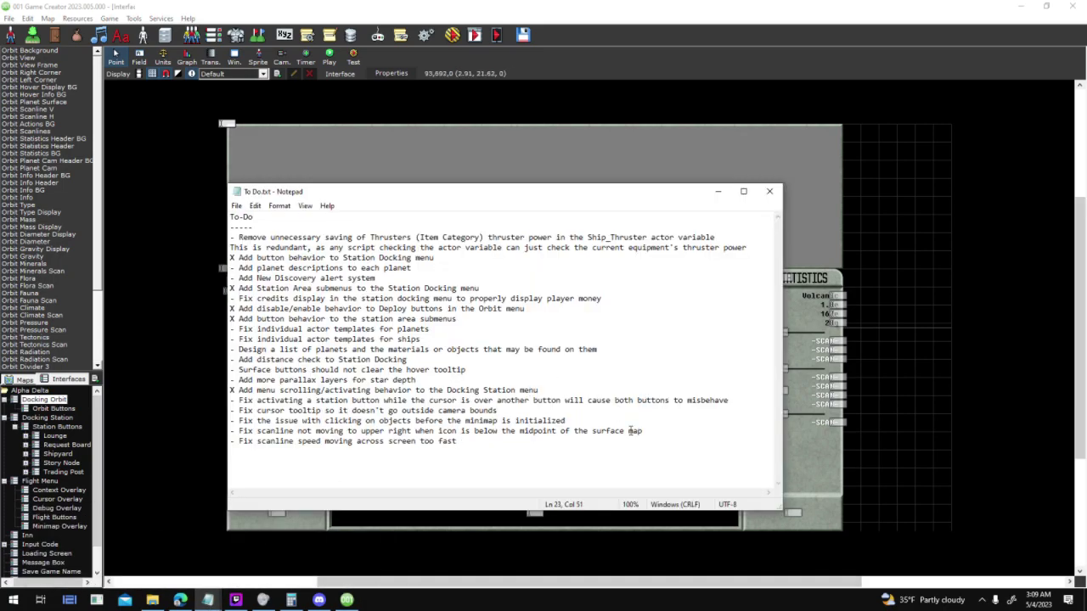
left_click_drag(642, 431, 210, 431)
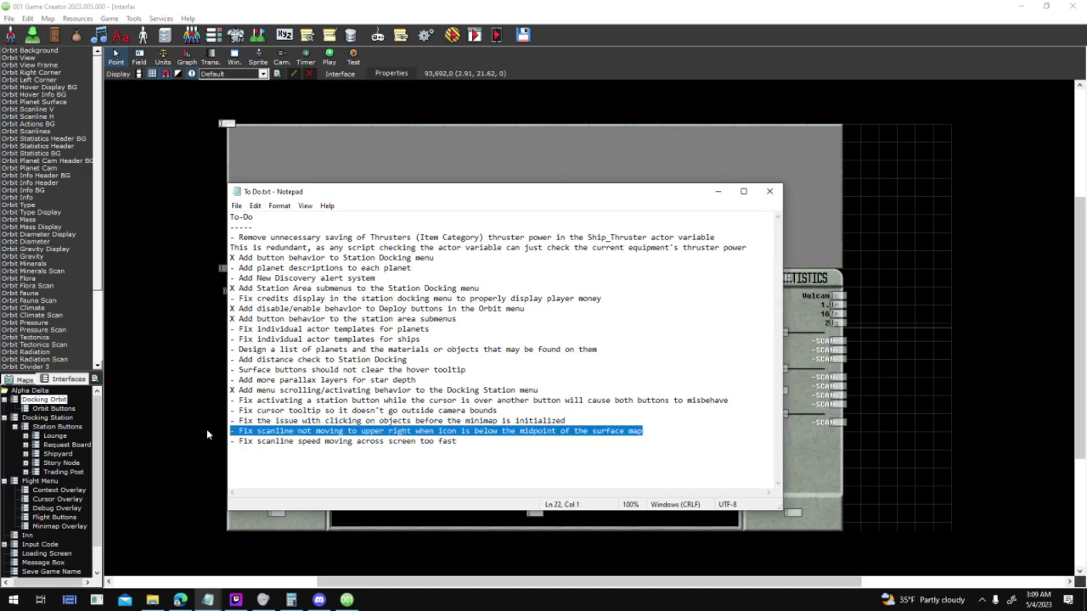
left_click(965, 342)
Inspect the scanline Comparison Branch in the Activated script of the Orbit Scan field in Orbit Buttons, and close the script and field
left_click(52, 408)
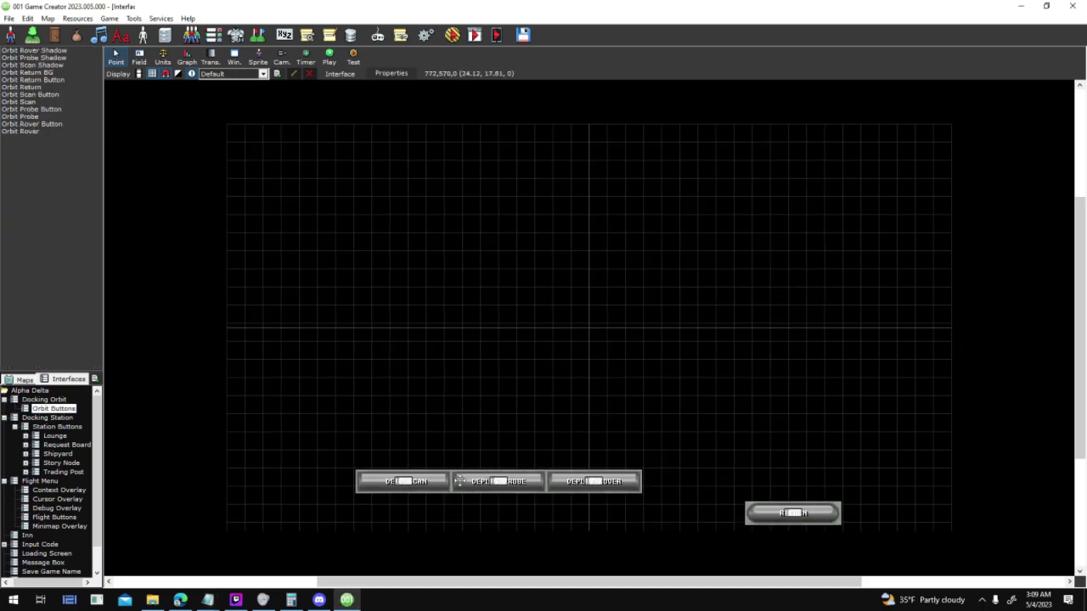
double_click(760, 319)
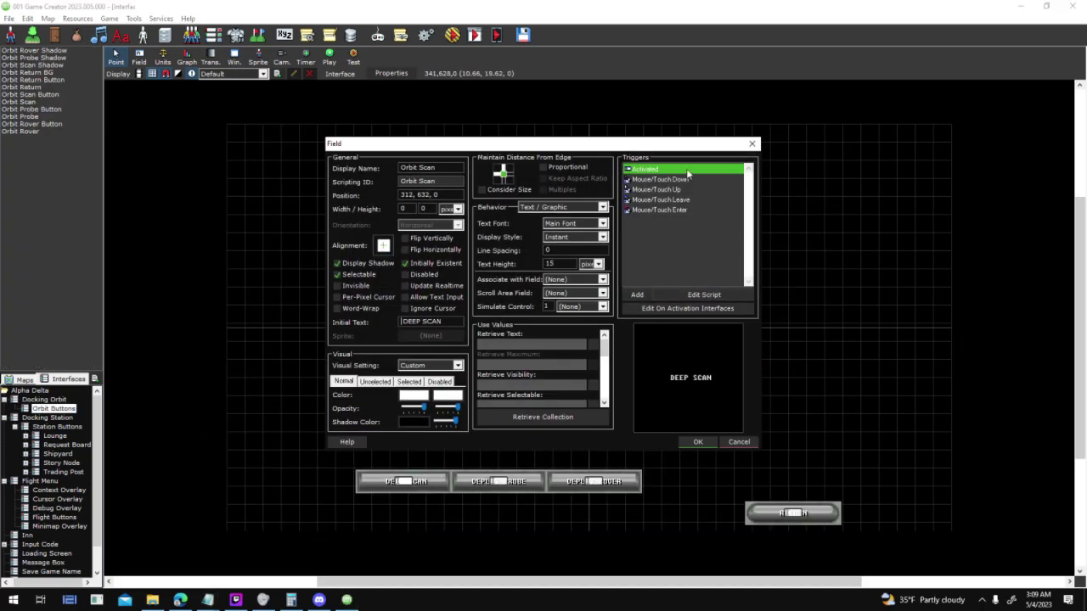
double_click(687, 173)
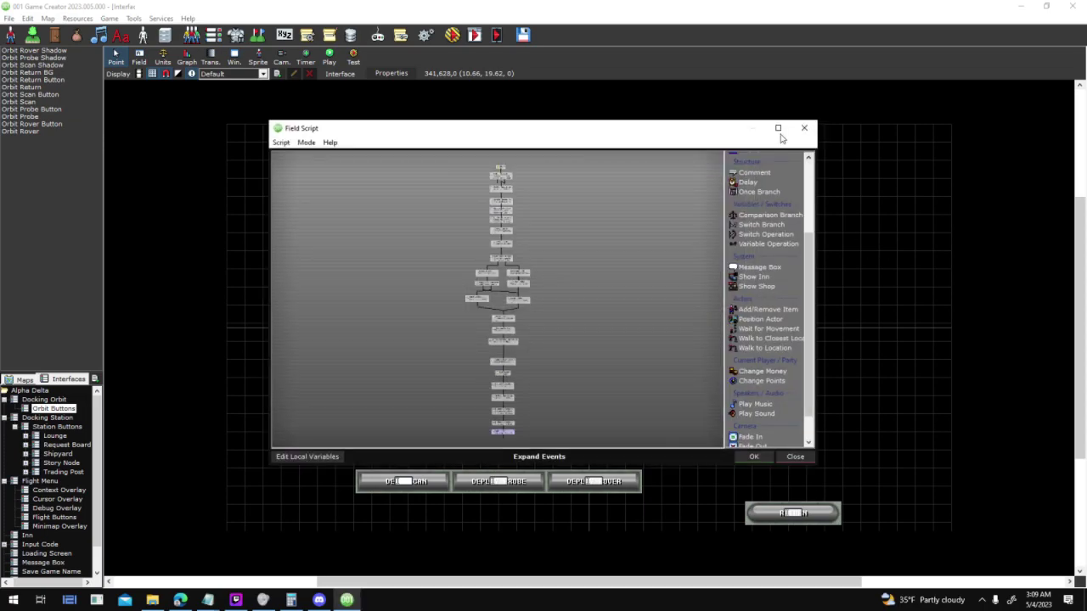
left_click(776, 128)
scroll(677, 233, "up", 3)
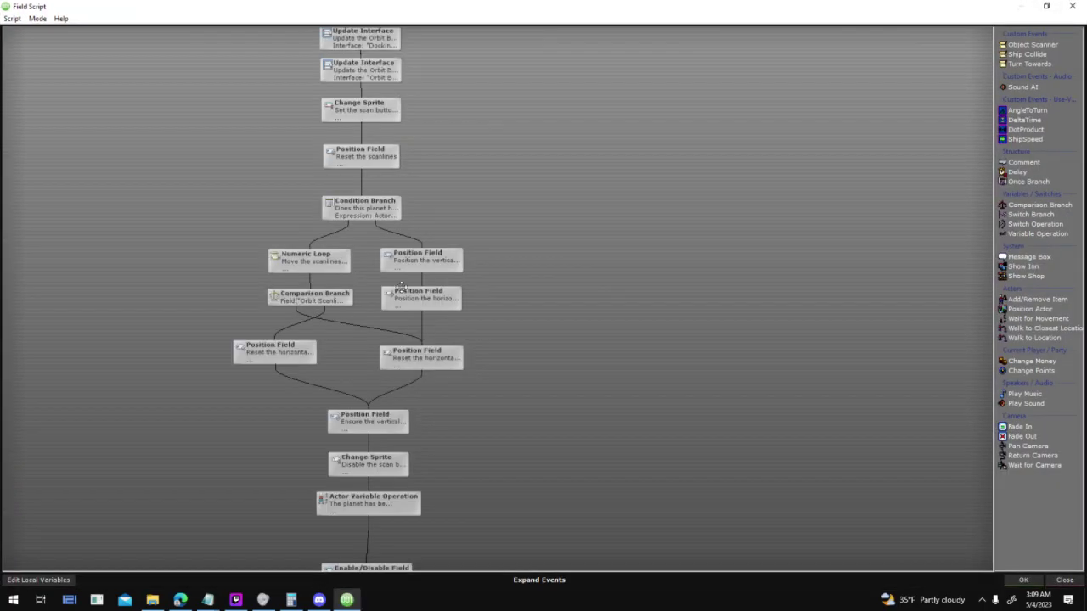
left_click(324, 293)
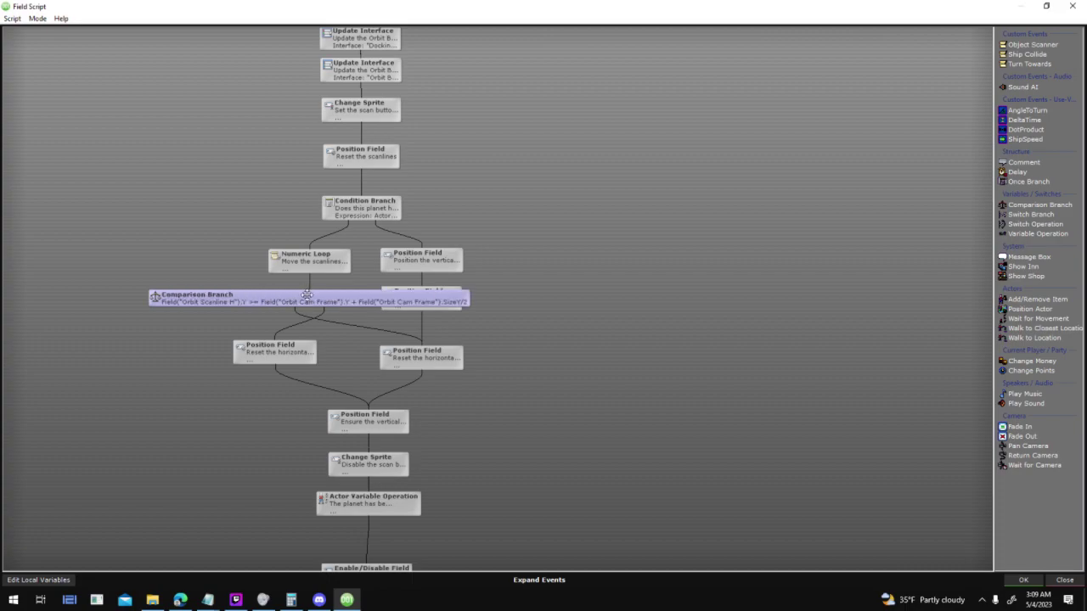
left_click(1024, 580)
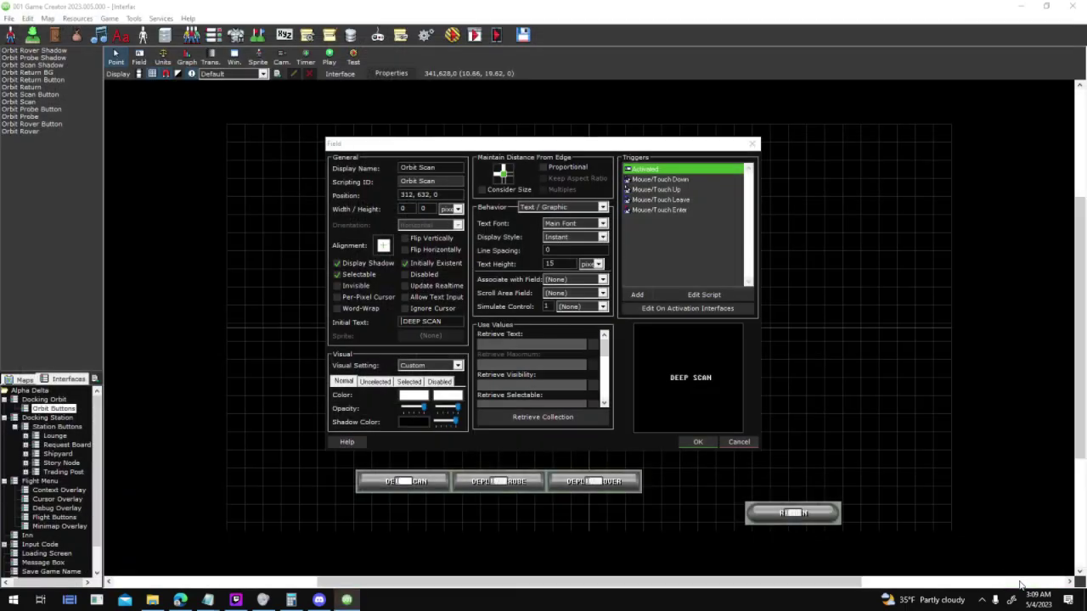
left_click(966, 577)
Check the position and size of the Orbit Cam Frame field in the Docking Orbit interface
left_click(44, 399)
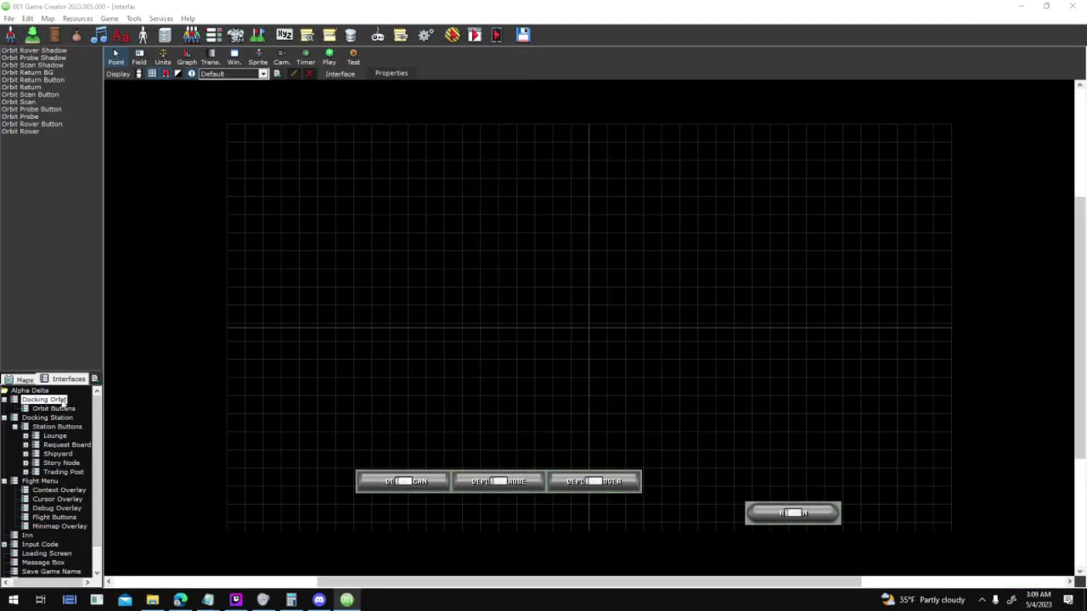
left_click(518, 338)
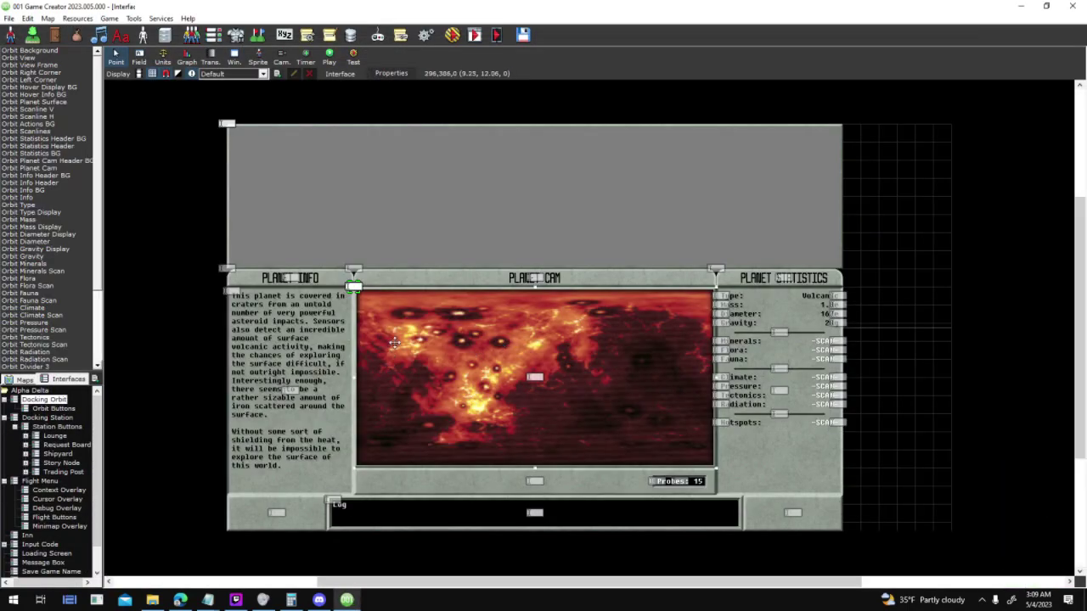
double_click(715, 337)
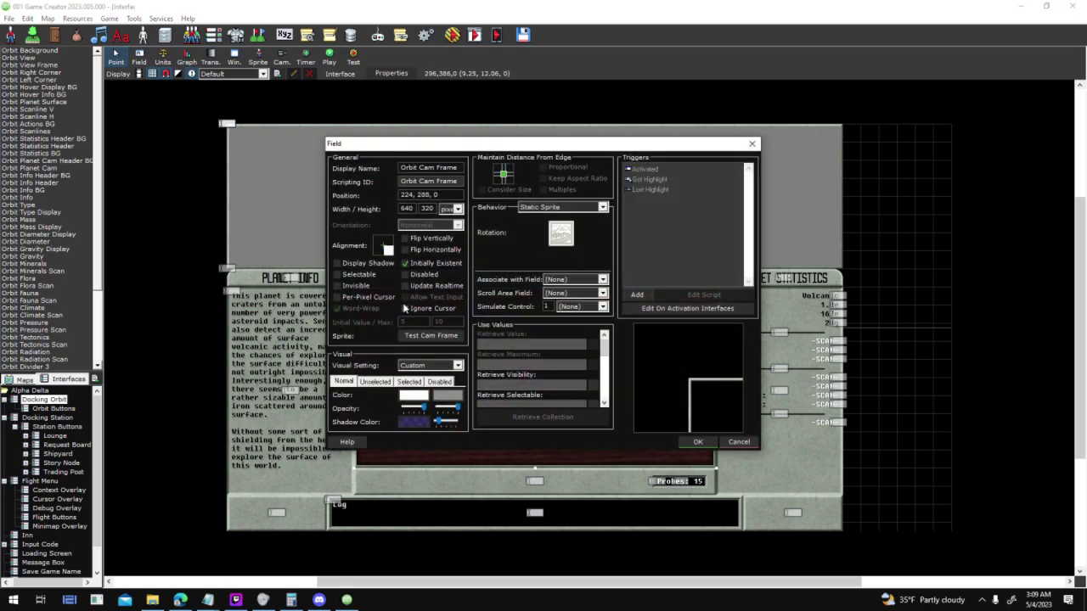
left_click(735, 442)
left_click_drag(399, 334, 363, 297)
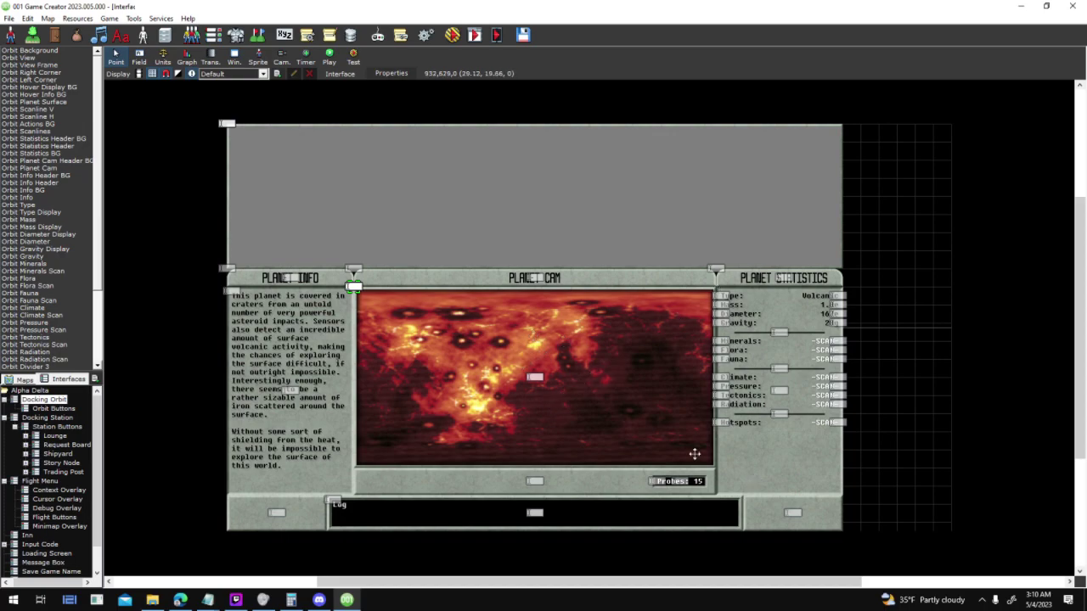
Return to the Orbit Buttons interface without saving Docking Orbit and reopen the Orbit Scan field's Activated script
left_click(70, 411)
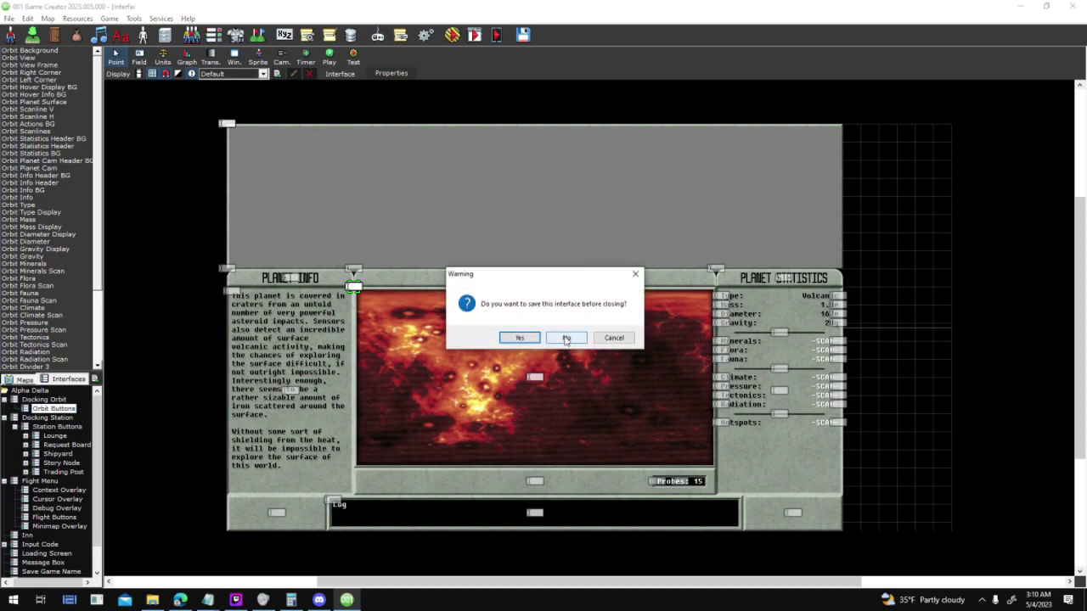
left_click(564, 338)
double_click(511, 401)
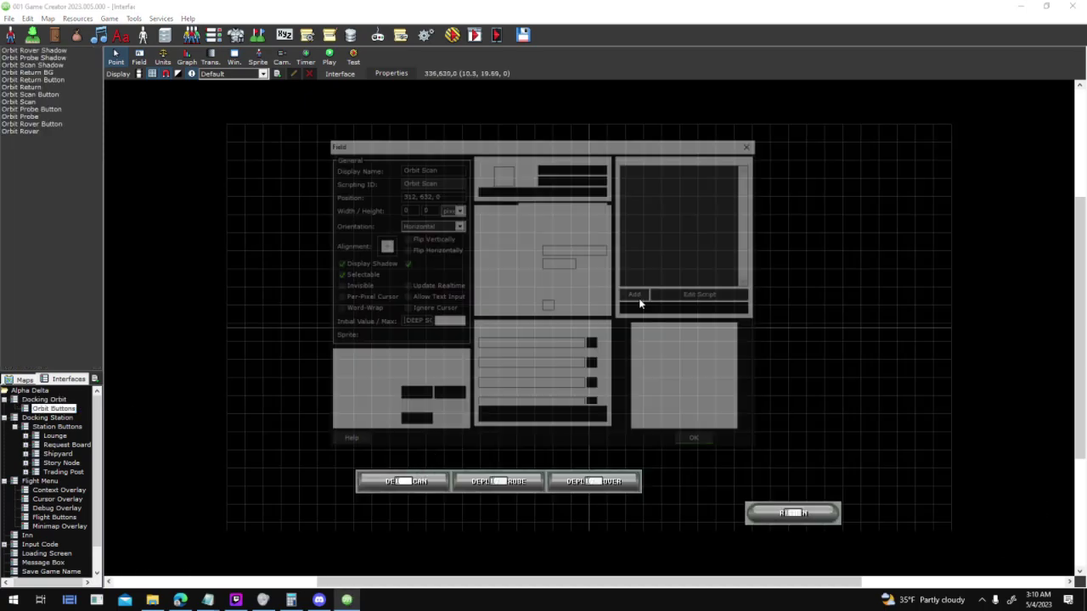
double_click(679, 169)
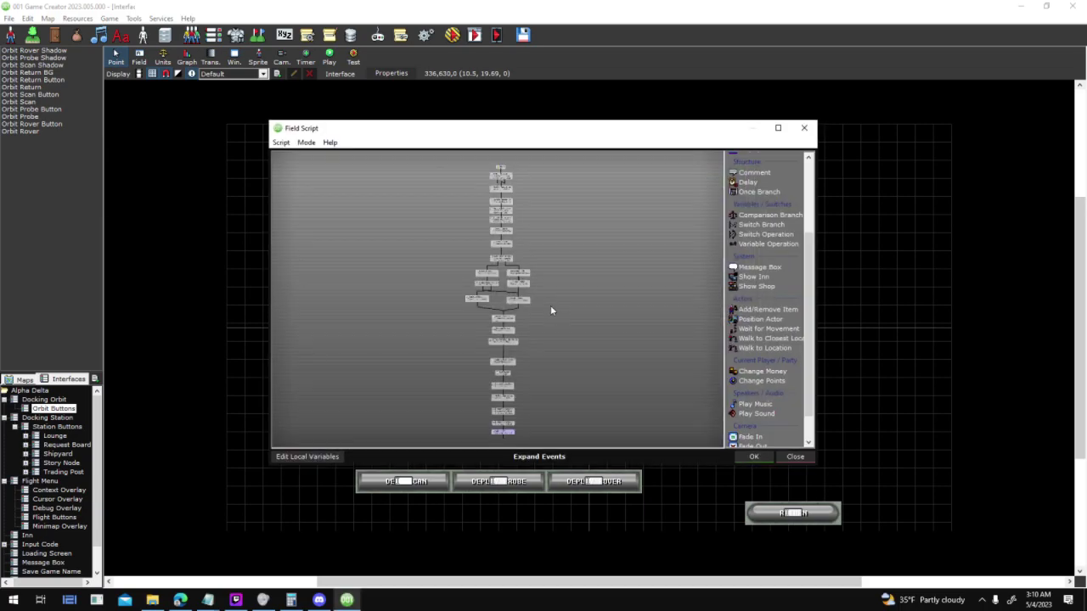
left_click(779, 128)
scroll(588, 295, "up", 3)
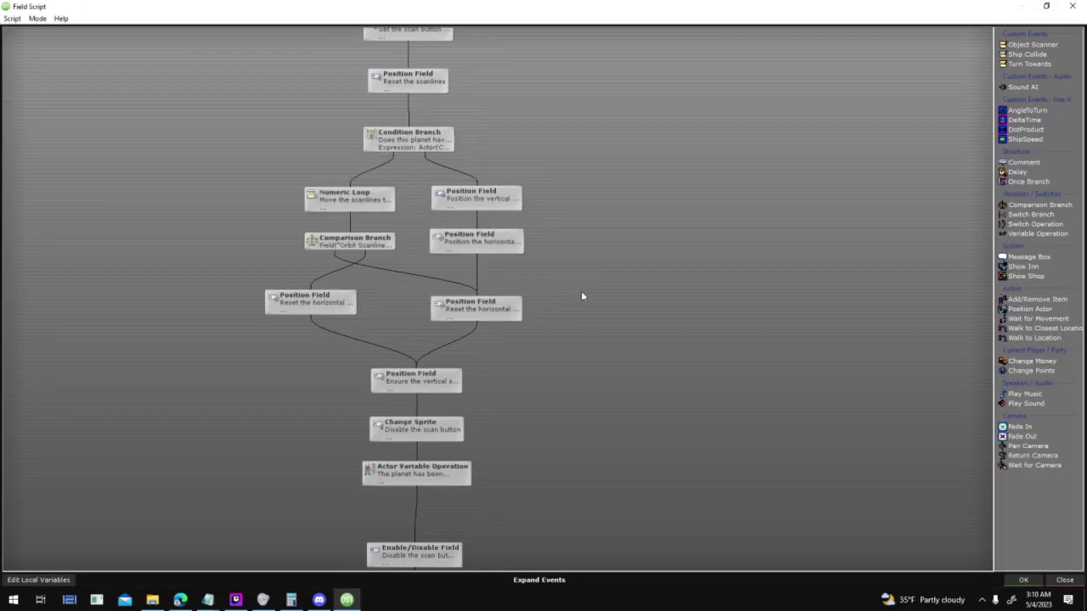
Examine the Comparison Branch and the Position Field events that reset the horizontal scanline in the scan script
scroll(655, 270, "up", 3)
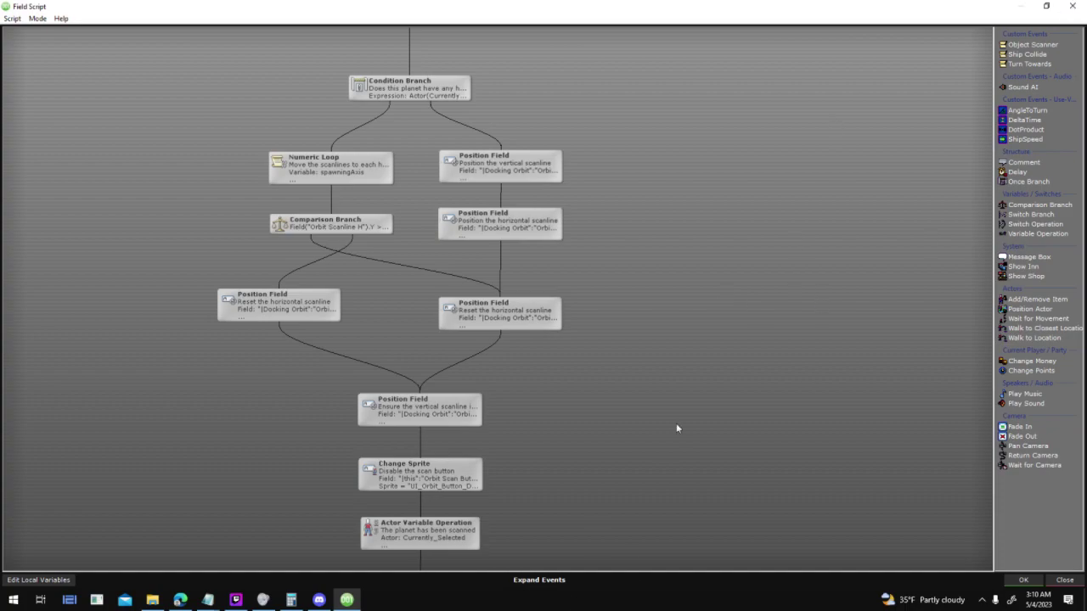
scroll(700, 295, "up", 2)
middle_click_drag(566, 426, 664, 250)
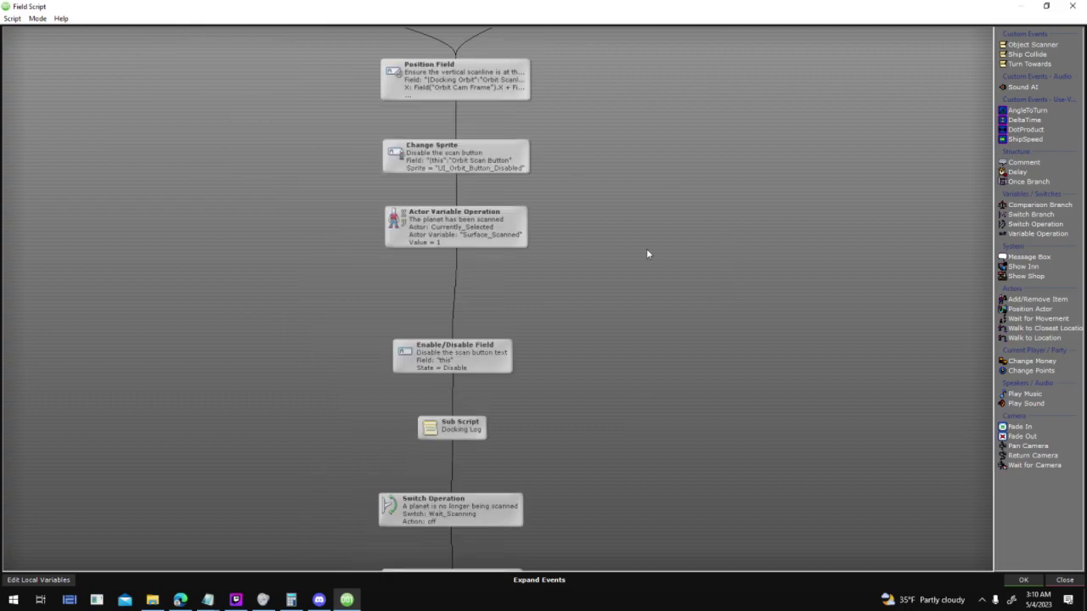
middle_click_drag(662, 75, 662, 319)
middle_click_drag(674, 283, 675, 448)
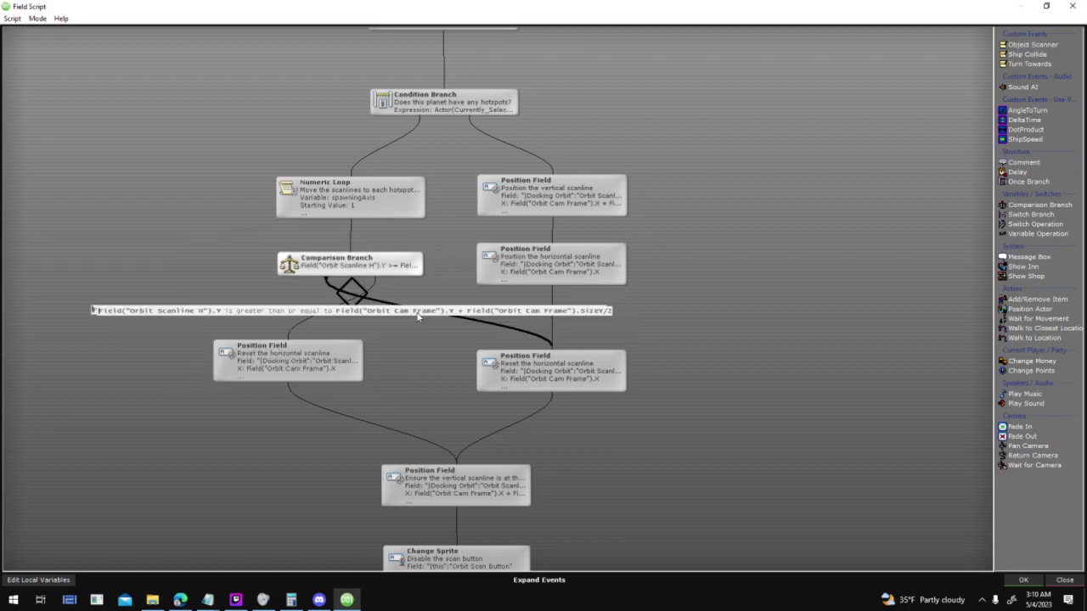
left_click(534, 365)
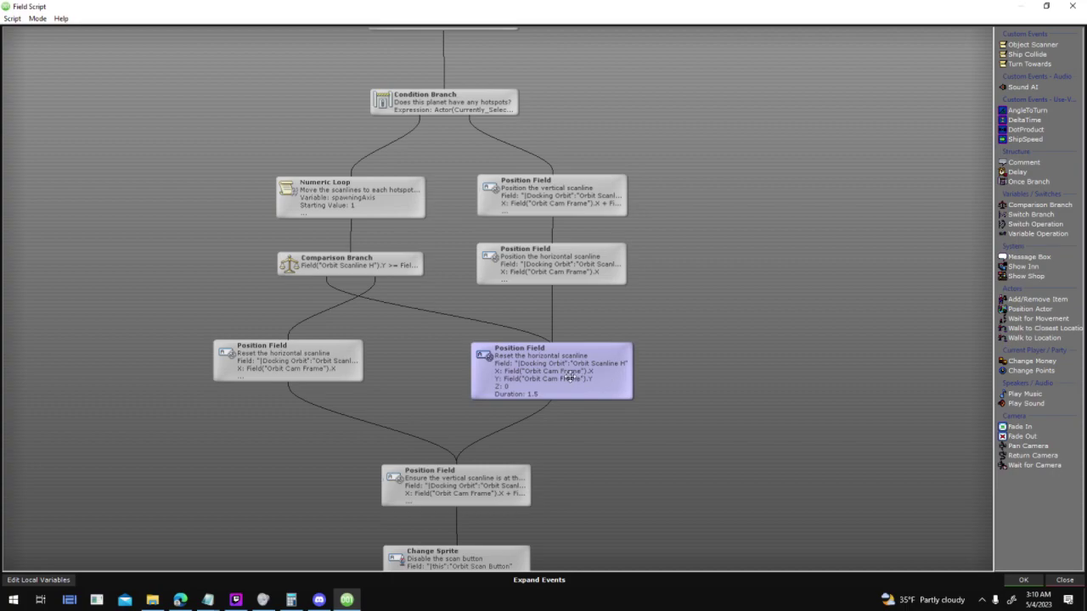
left_click(363, 265)
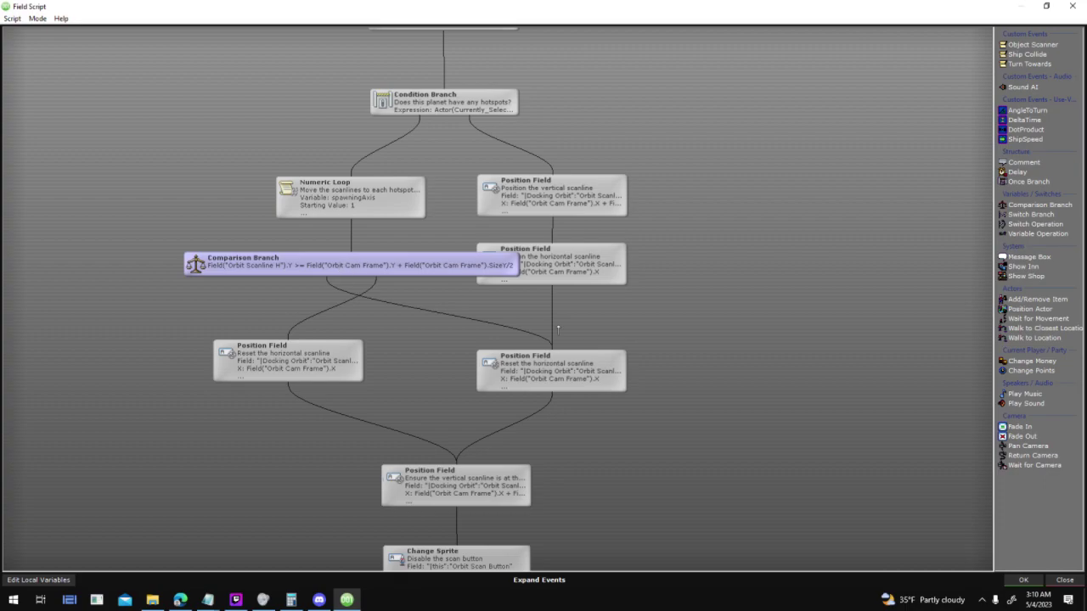
left_click(587, 264)
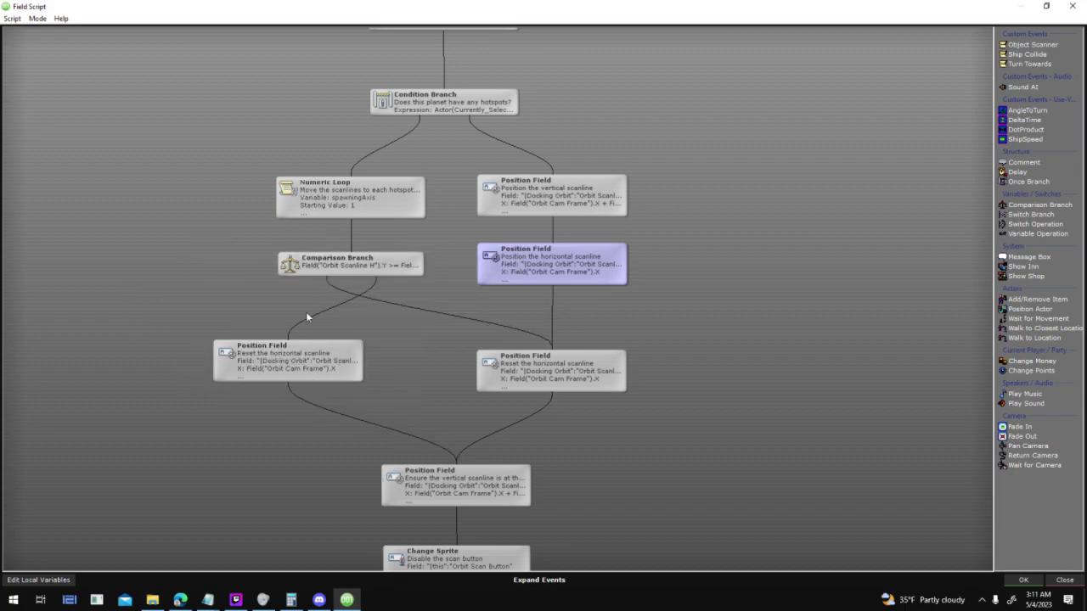
Switch to Twitch Studio, send "Hello and welcome!" to the stream chat, and return to the scan script
left_click(235, 599)
left_click(924, 504)
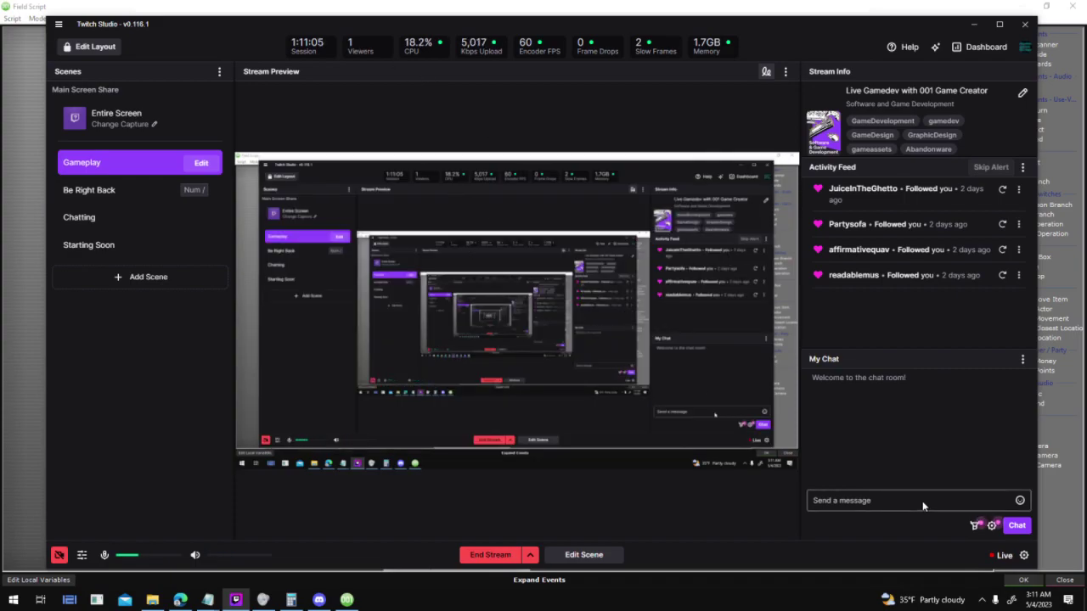
type("Hello")
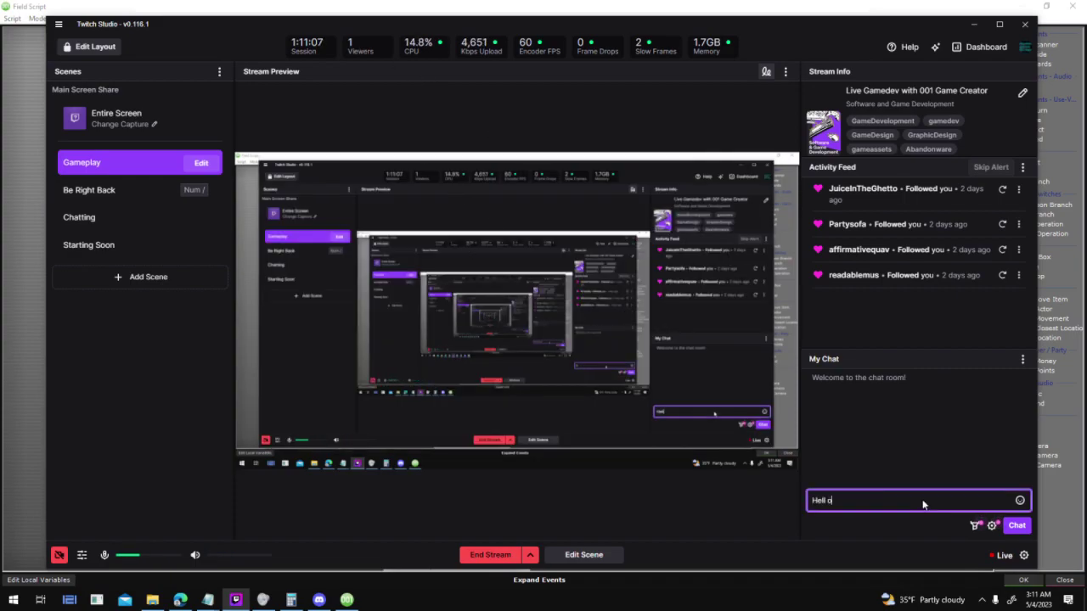
type(" and welcome!")
key("Return")
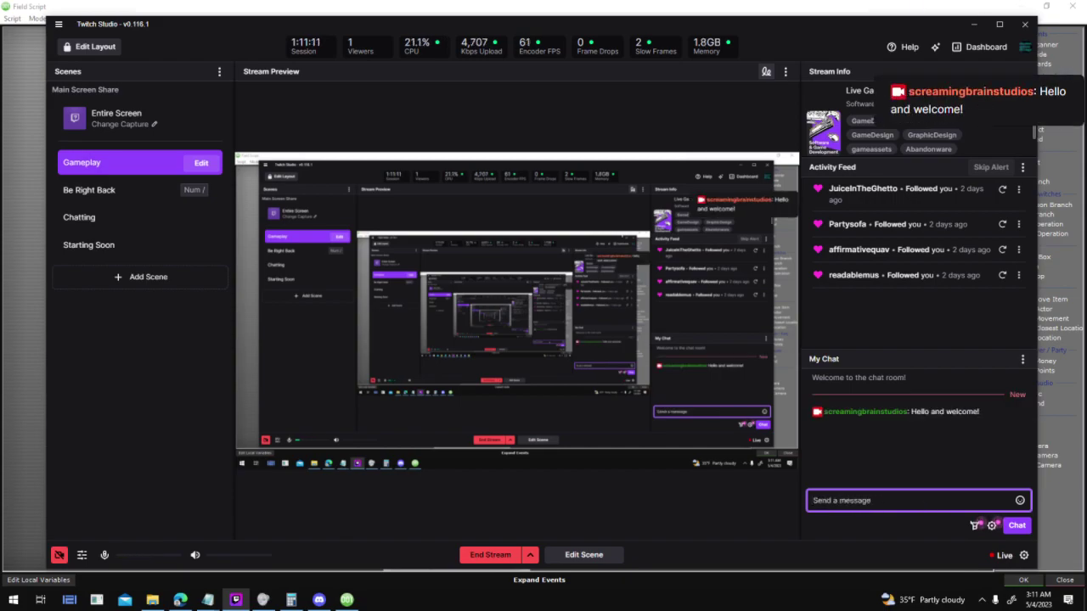
left_click(235, 599)
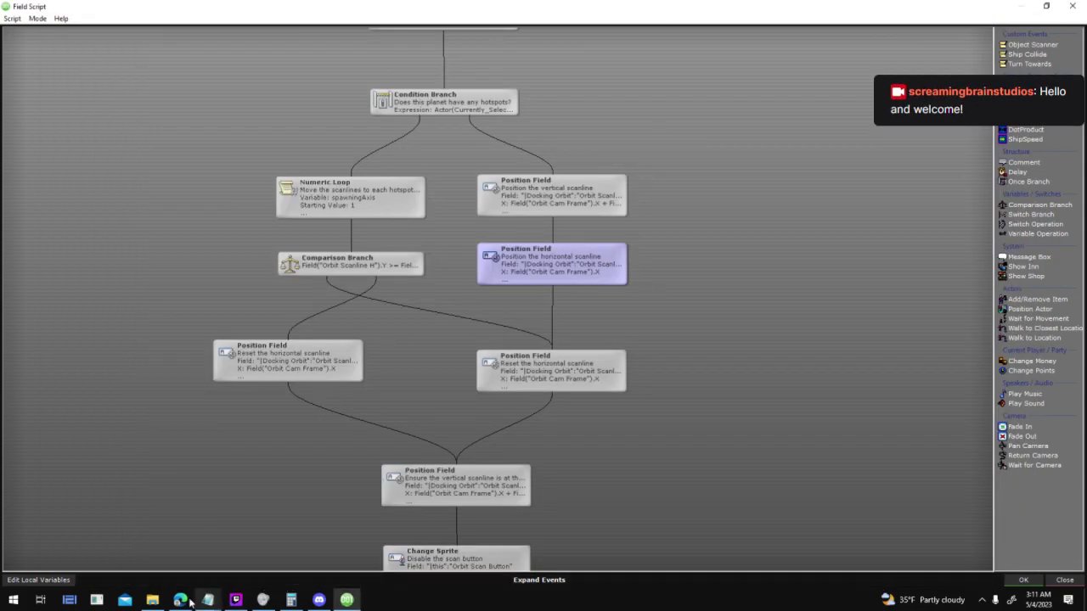
left_click(190, 600)
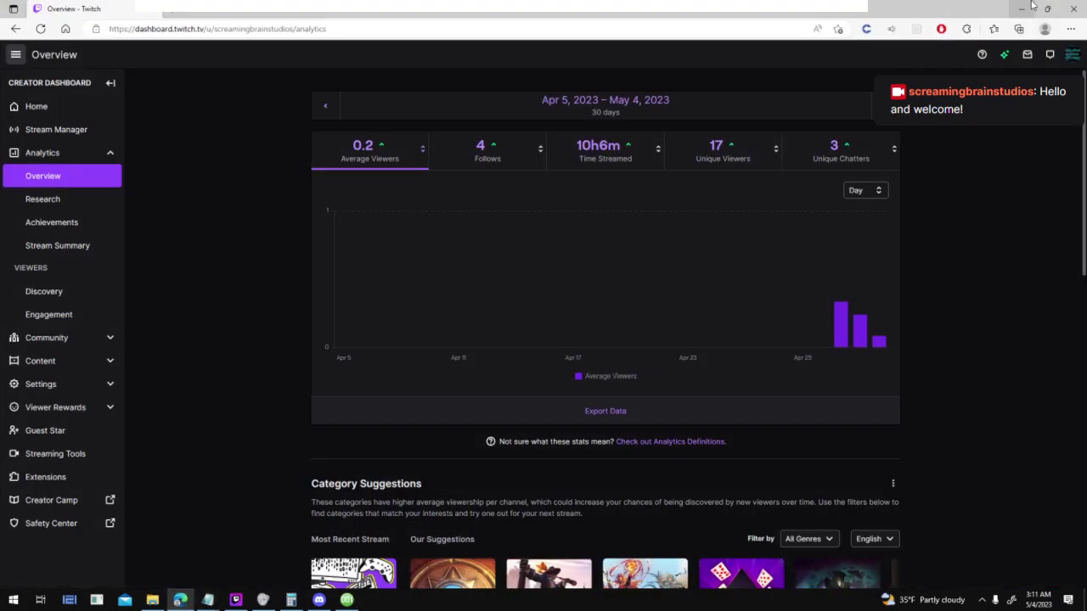
left_click(1022, 8)
Examine the scan script from its closing events back up to the hotspot Condition Branch and Numeric Loop
scroll(718, 354, "down", 3)
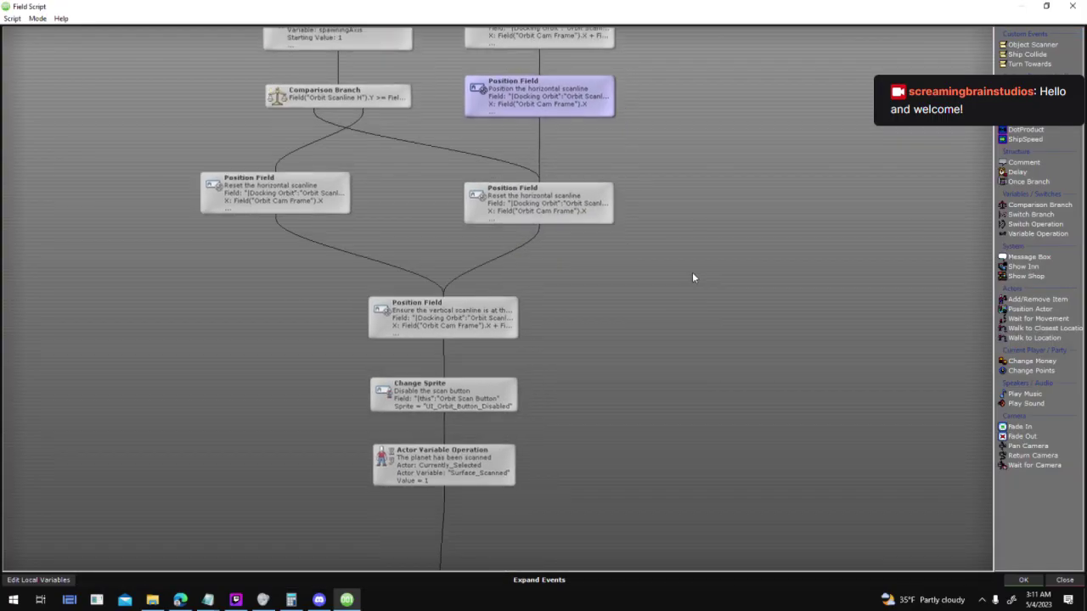
scroll(636, 370, "down", 5)
left_click_drag(446, 460, 405, 507)
scroll(546, 263, "down", 4)
left_click_drag(501, 331, 431, 463)
scroll(735, 535, "up", 8)
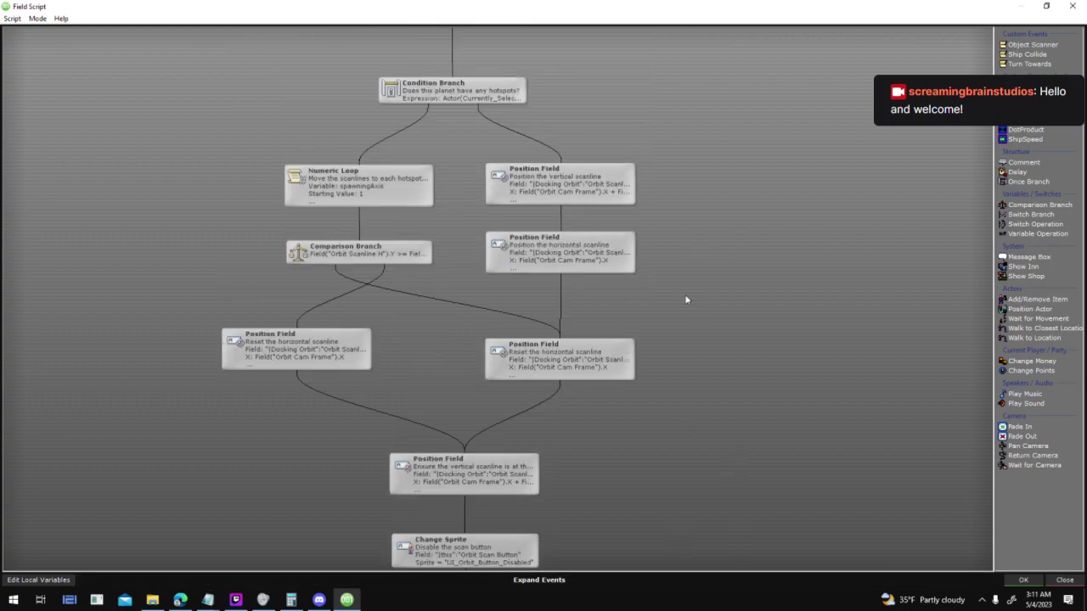
scroll(602, 477, "up", 3)
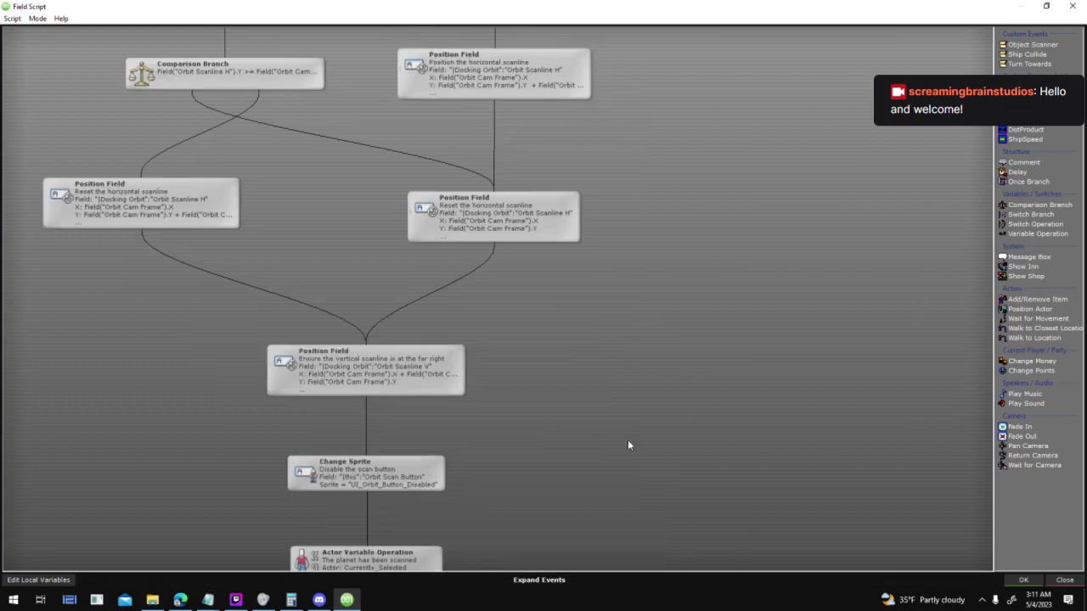
middle_click_drag(627, 440, 728, 591)
scroll(779, 488, "up", 3)
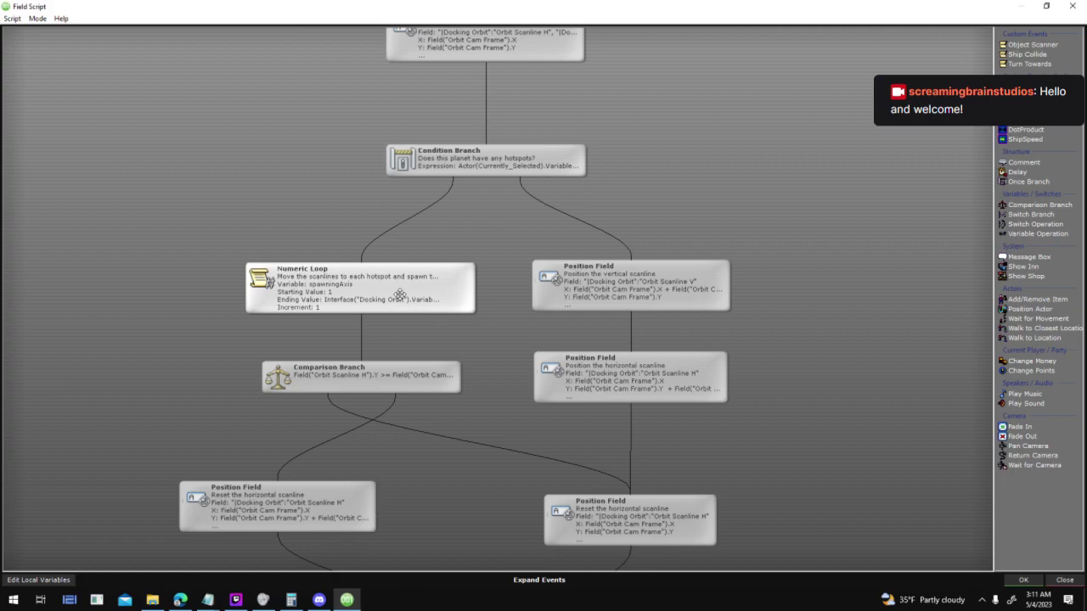
Examine the Position Field events that move the vertical and horizontal scanlines in the Numeric Loop's sub script, and return to the main script
double_click(399, 294)
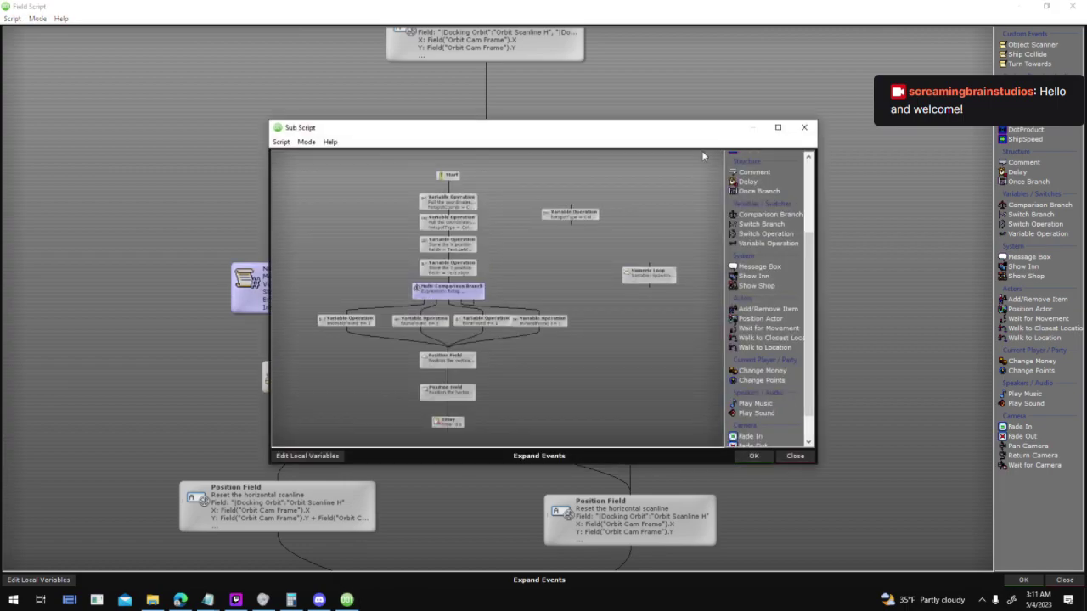
left_click(777, 128)
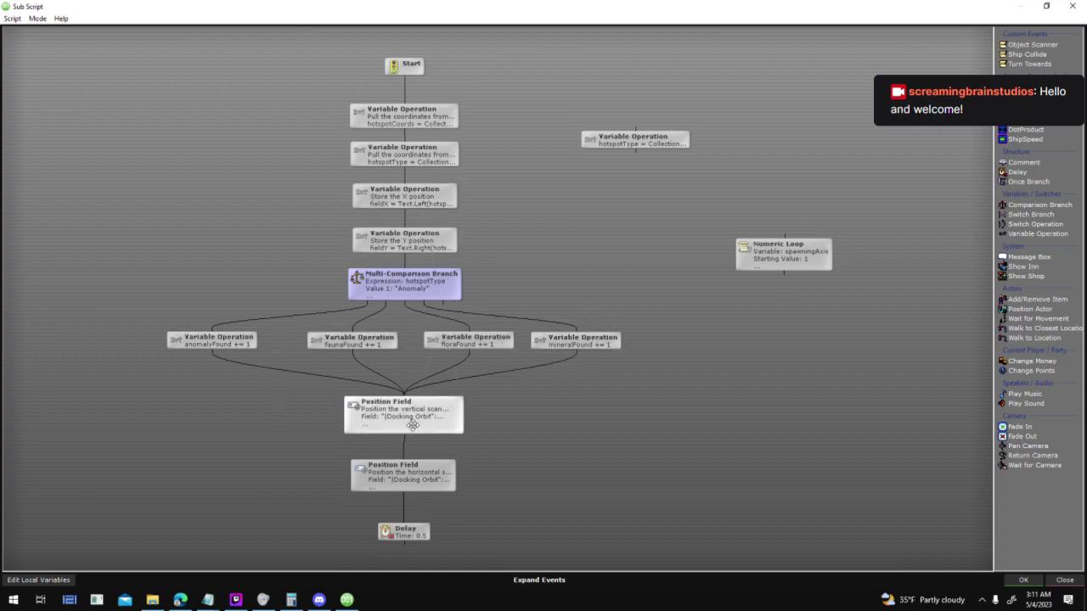
mouse_move(413, 425)
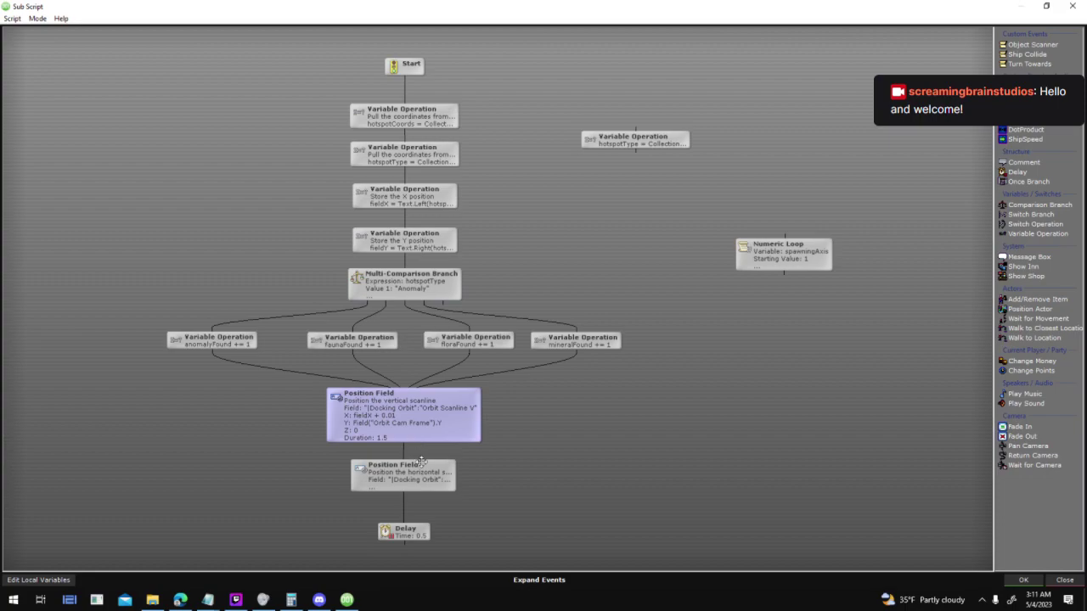
mouse_move(424, 467)
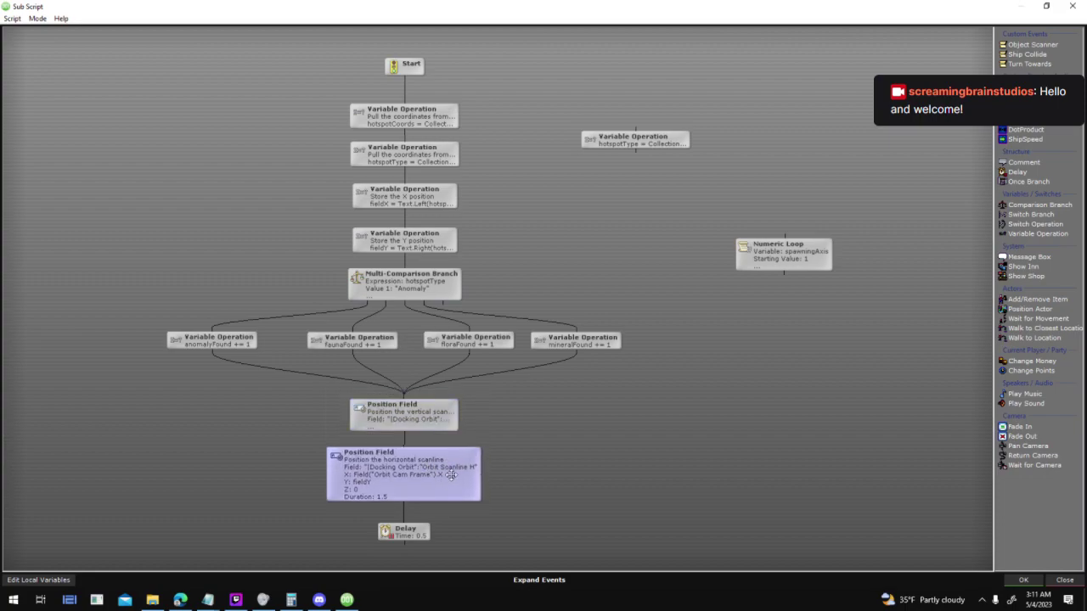
left_click(451, 477)
left_click(1023, 581)
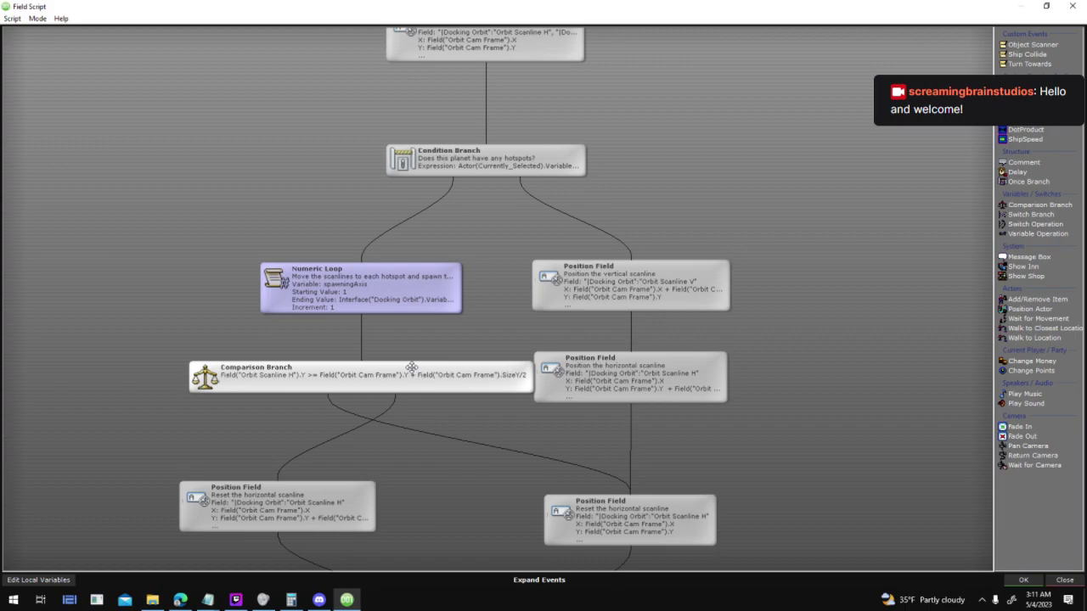
Open the scanline Comparison Branch, switch to Planet Types.txt in Notepad, and note the calculation 280 + 320 = 600 below the list
double_click(418, 365)
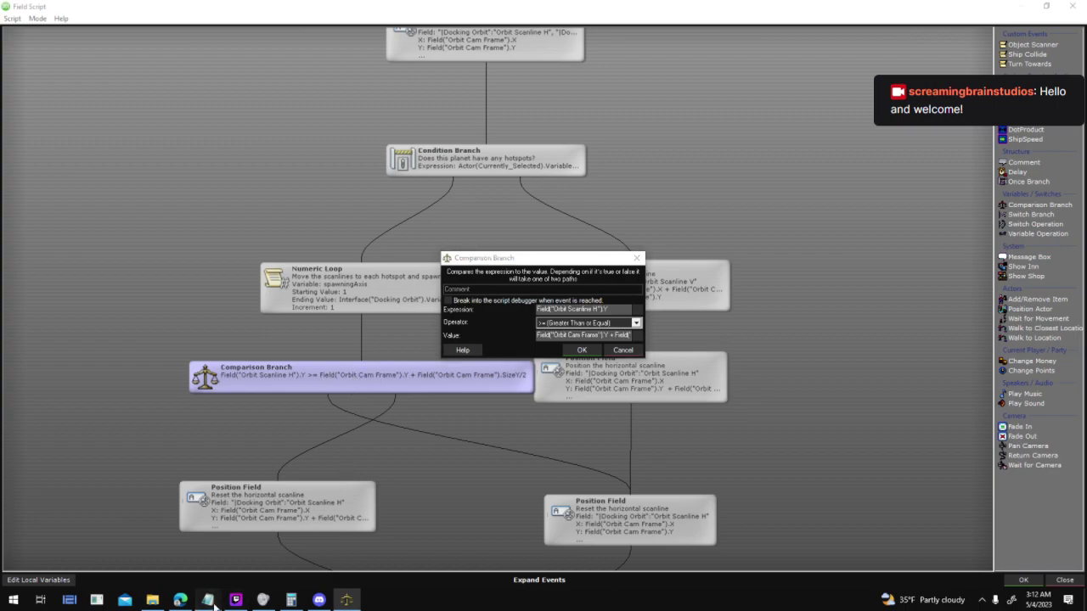
mouse_move(208, 601)
left_click(325, 546)
left_click(604, 438)
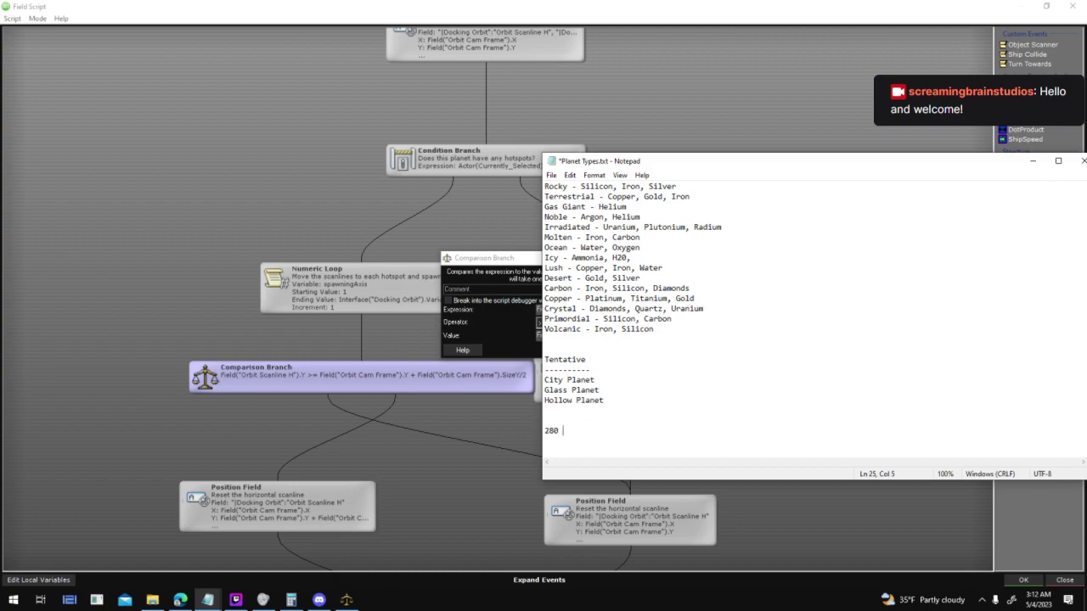
type("280 + 320")
left_click(605, 428)
type("= 600")
Divide 320 by 2 in Calculator and revise the Notepad calculation to 280 + 160 =, removing the old result
left_click(289, 601)
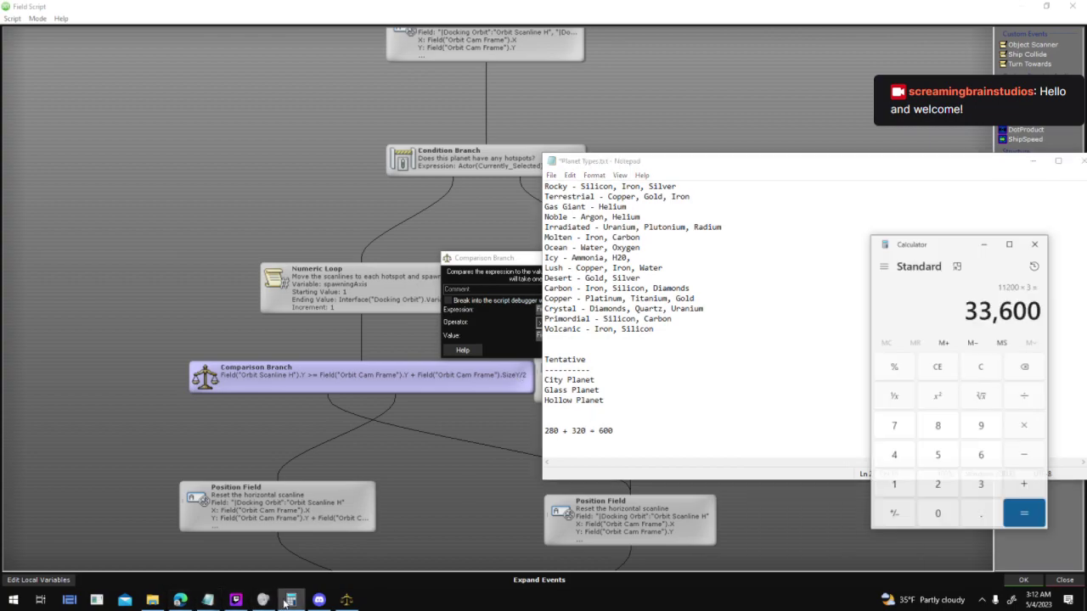
type("3")
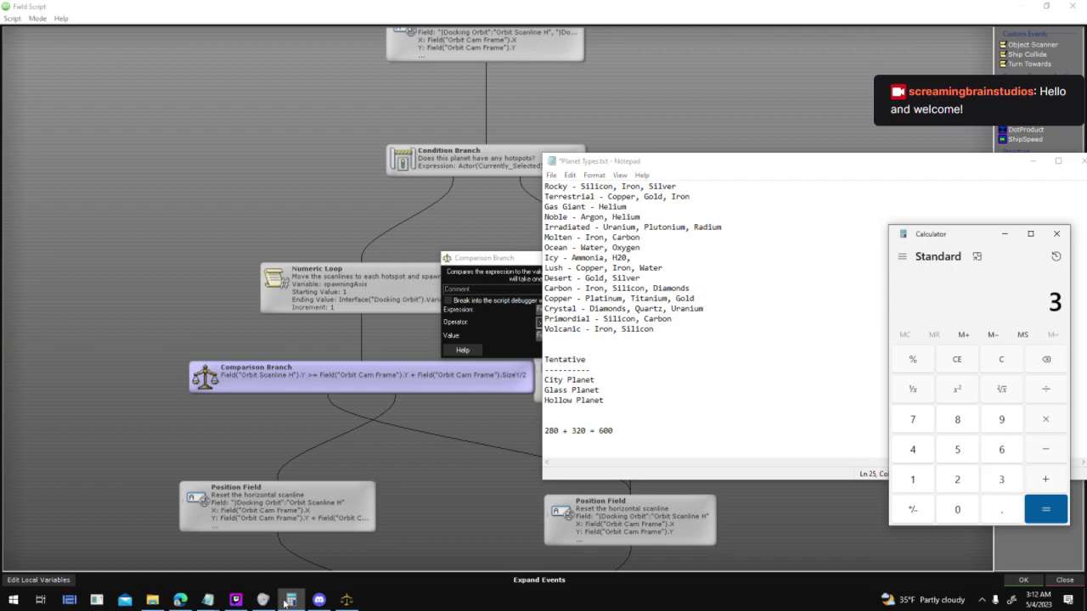
type("20/20 ÷")
key("Return")
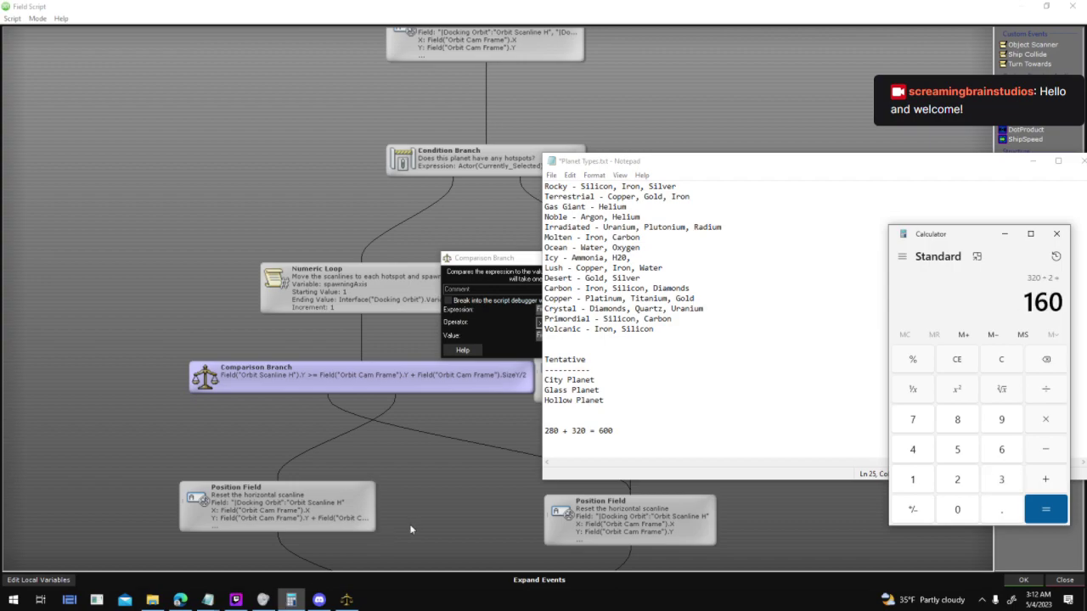
left_click(578, 431)
double_click(579, 430)
type("160")
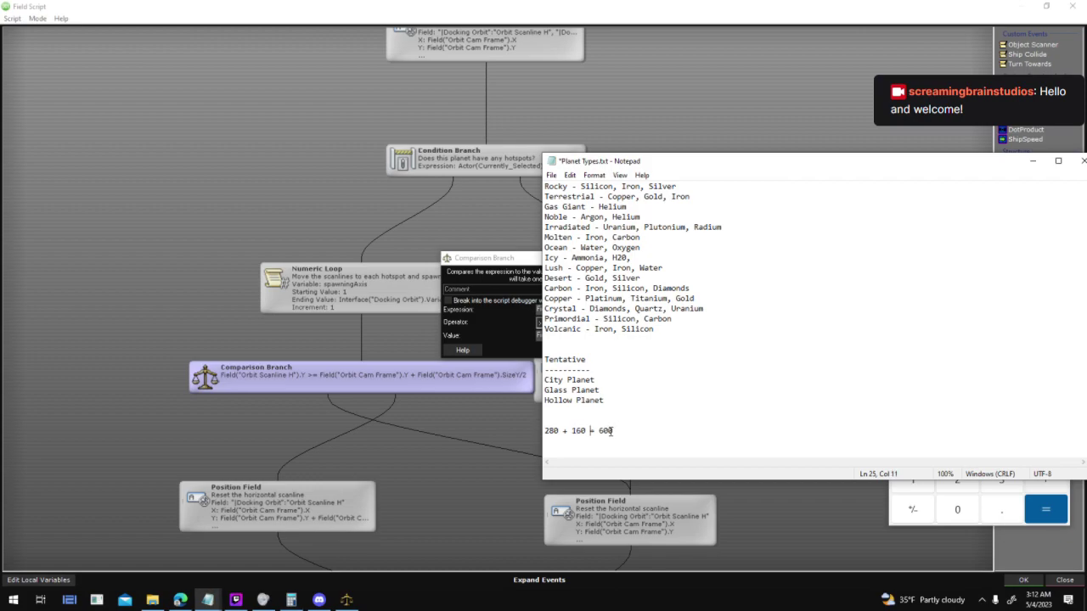
key("BackSpace")
key("BackSpace")
key("BackSpace")
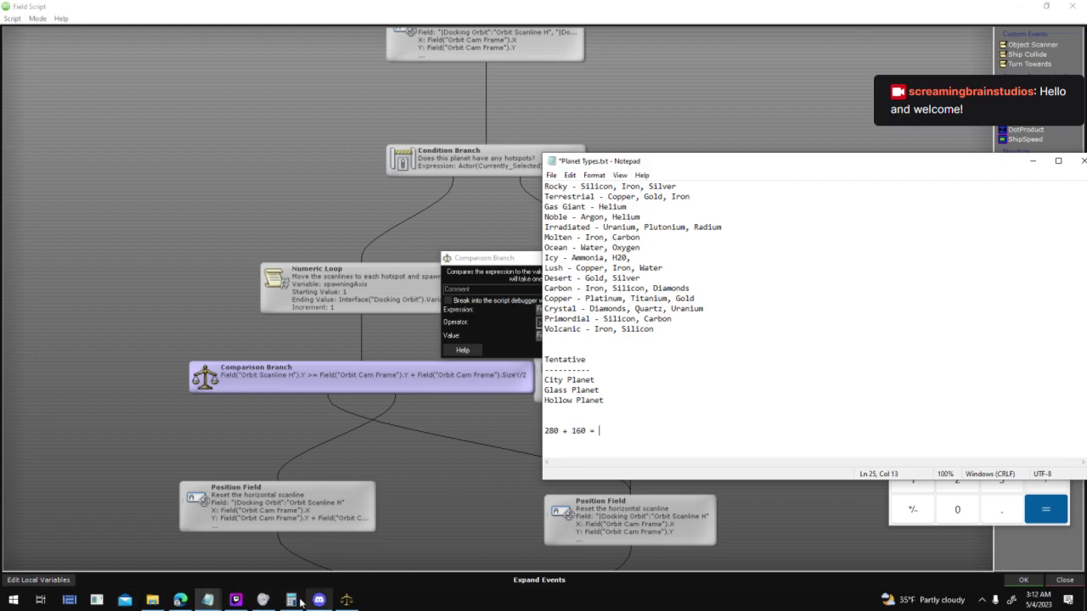
Add 280 and 160 in Calculator, complete the Notepad calculation with 440, and return to the script, closing the Comparison Branch
left_click(298, 601)
type("280+160=")
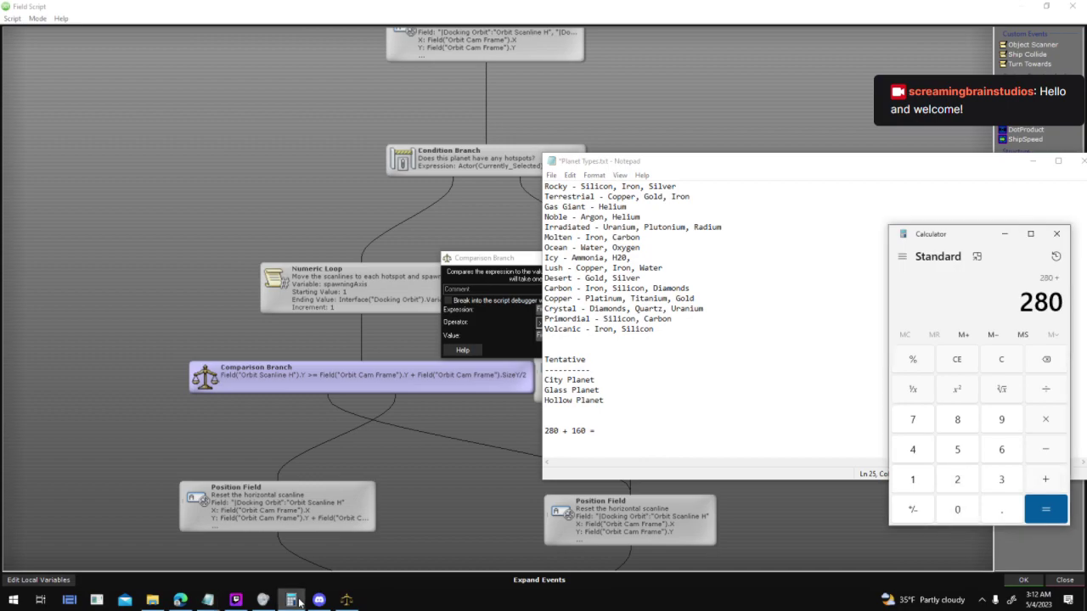
left_click(621, 428)
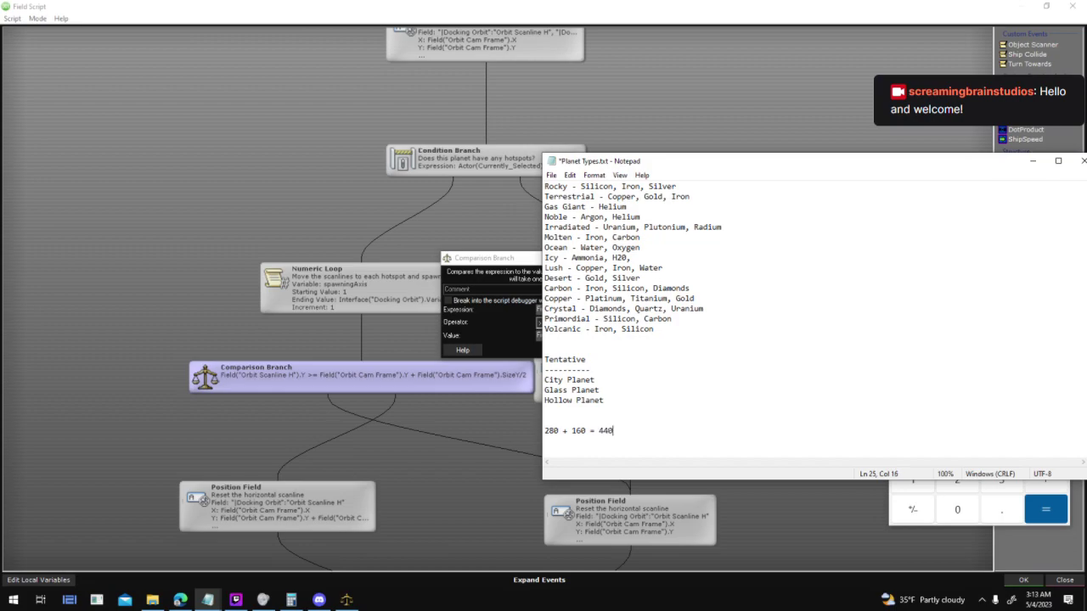
left_click_drag(633, 429, 598, 431)
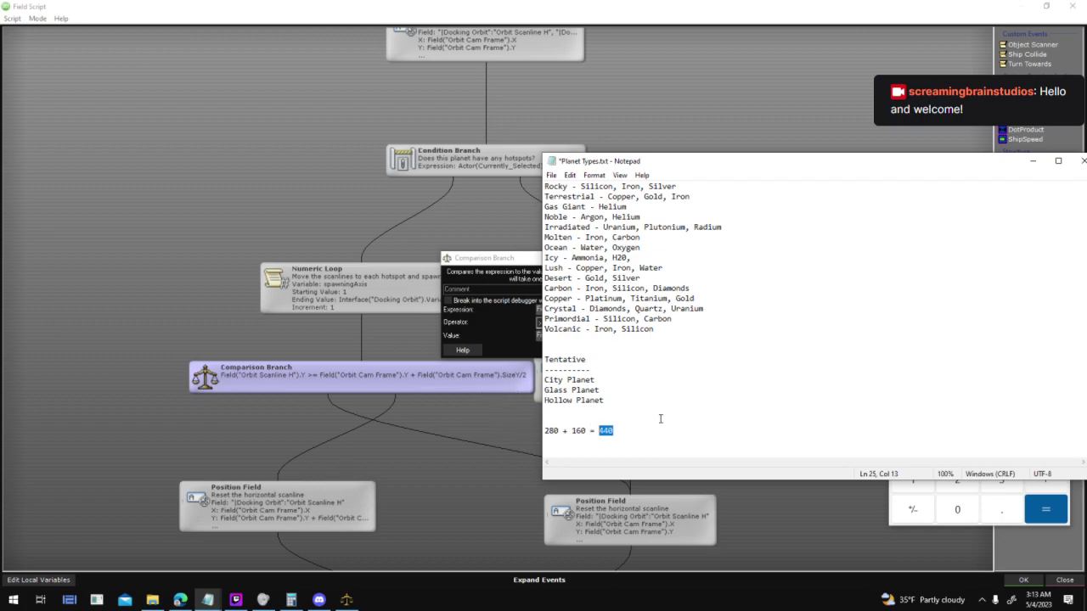
key("shift+Left")
left_click(472, 287)
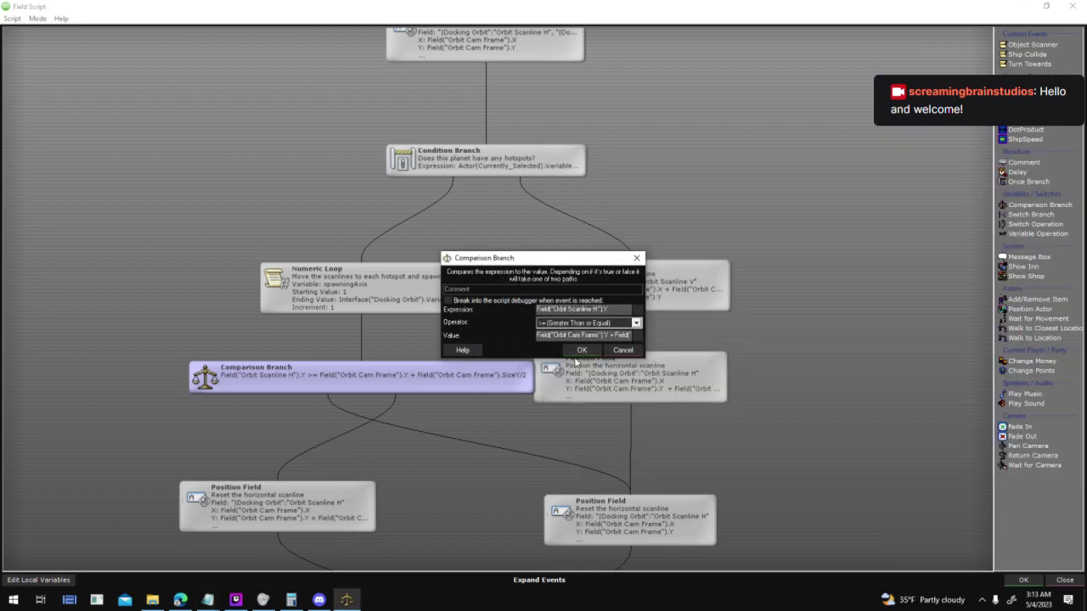
left_click(582, 349)
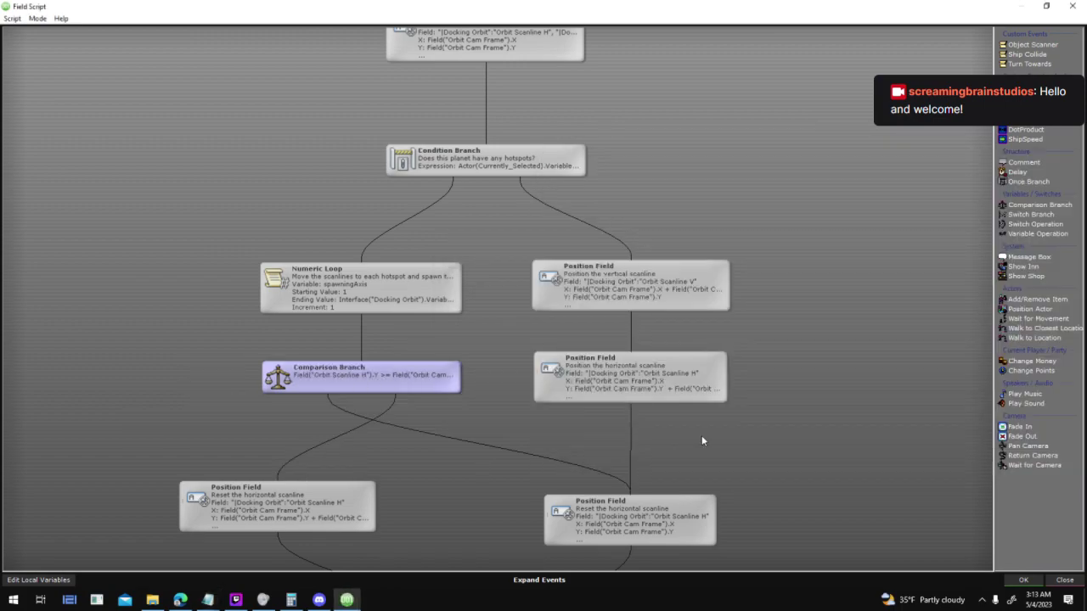
Copy the Comparison Branch's value expression for the Orbit Cam Frame centre and close the event without changing it
scroll(820, 423, "down", 3)
left_click_drag(393, 334, 549, 375)
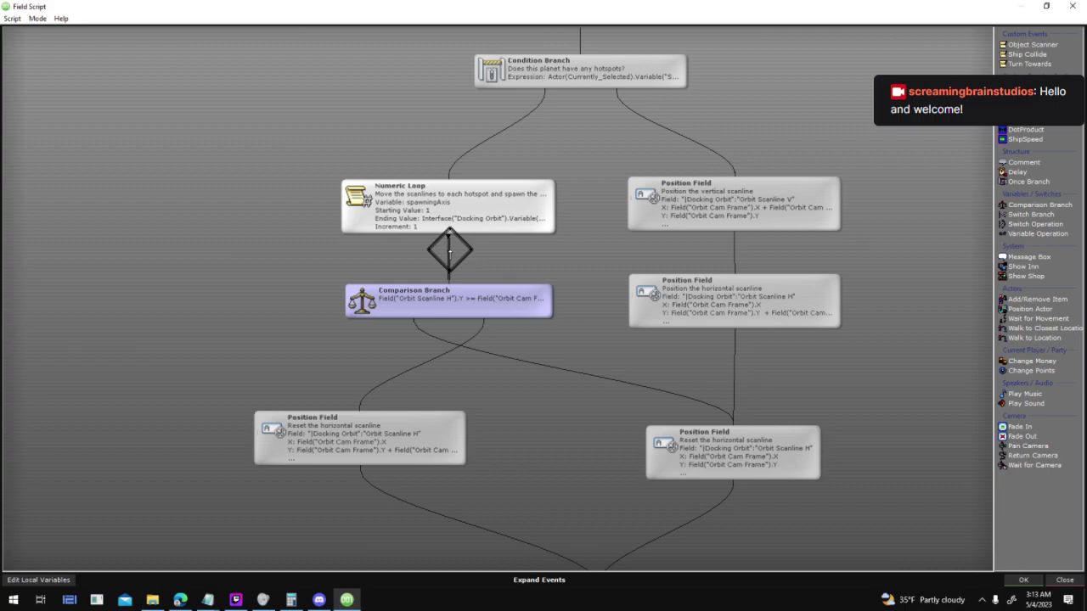
double_click(454, 298)
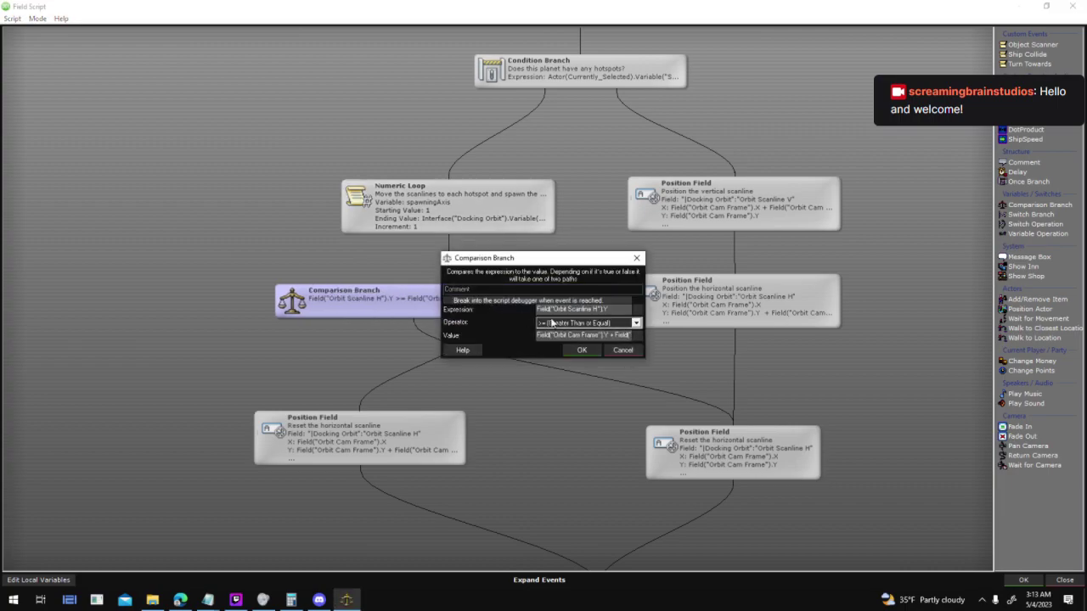
key("Tab")
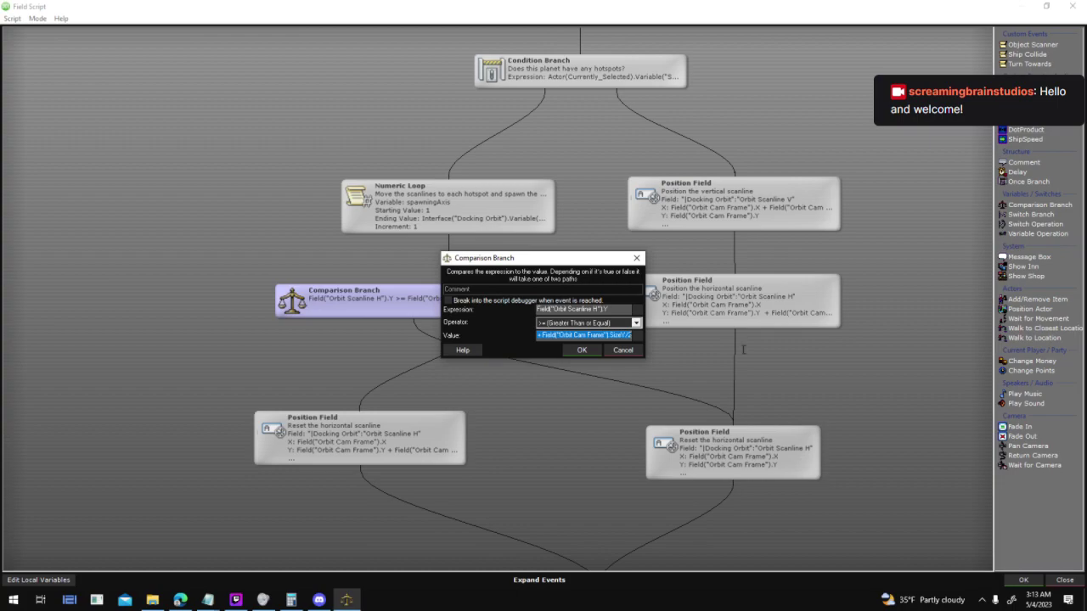
left_click(627, 350)
Add a Display Log Text event after the Numeric Loop with the message "Cam Frame Center: " & Field("Orbit Cam Frame").Y + Field("Orbit Cam Frame").SizeY/2
type("log")
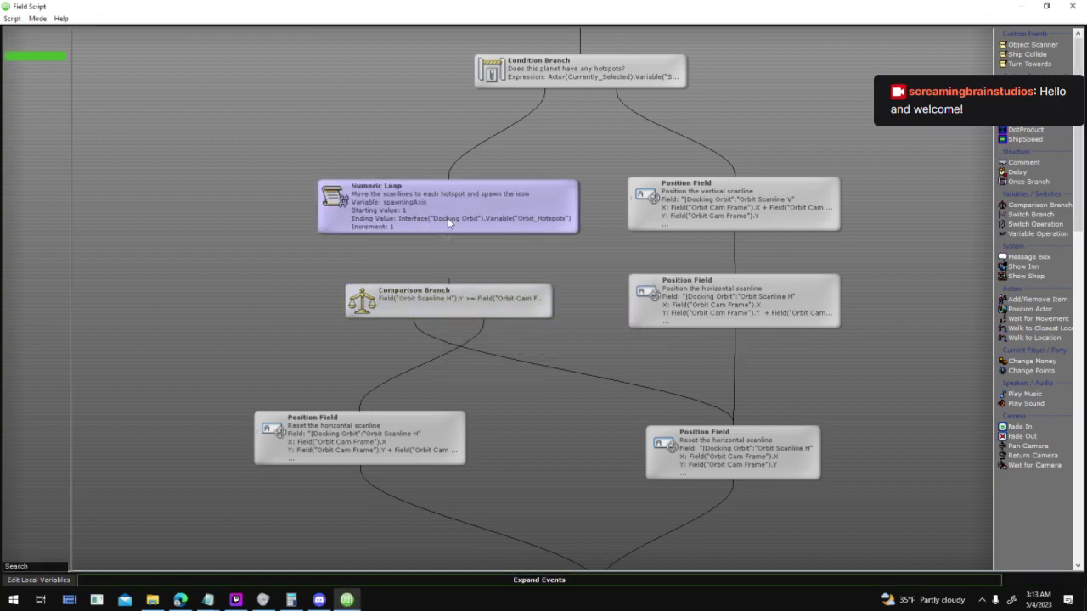
double_click(209, 52)
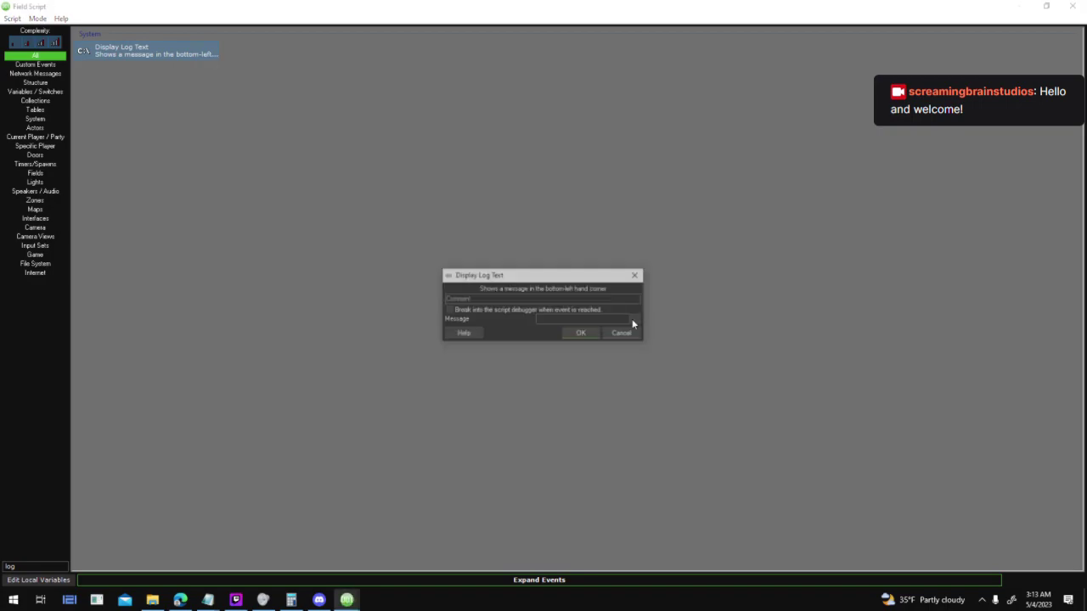
double_click(501, 192)
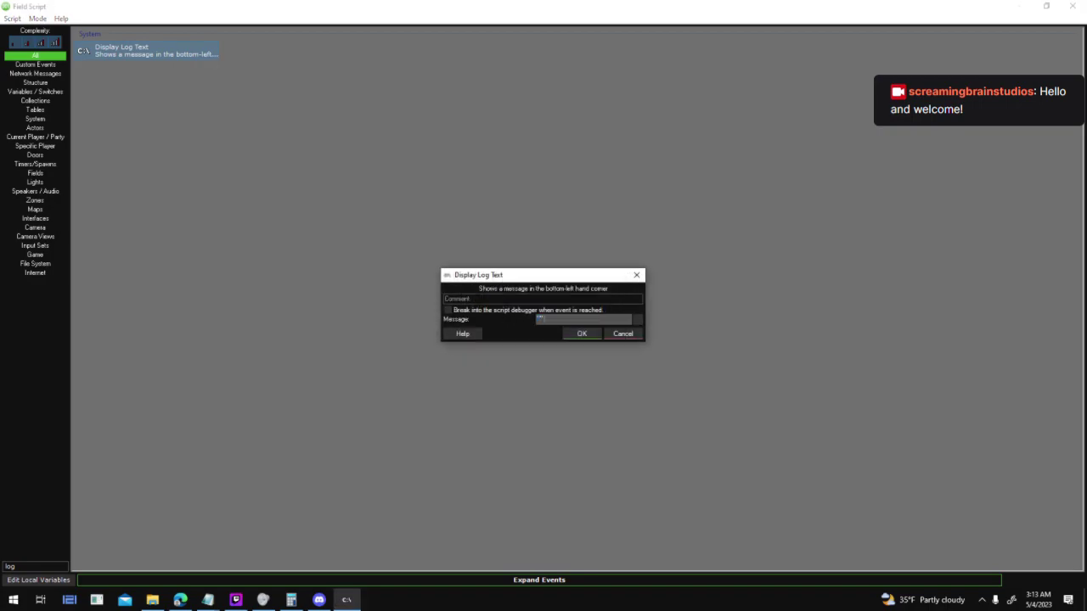
key("ctrl+v")
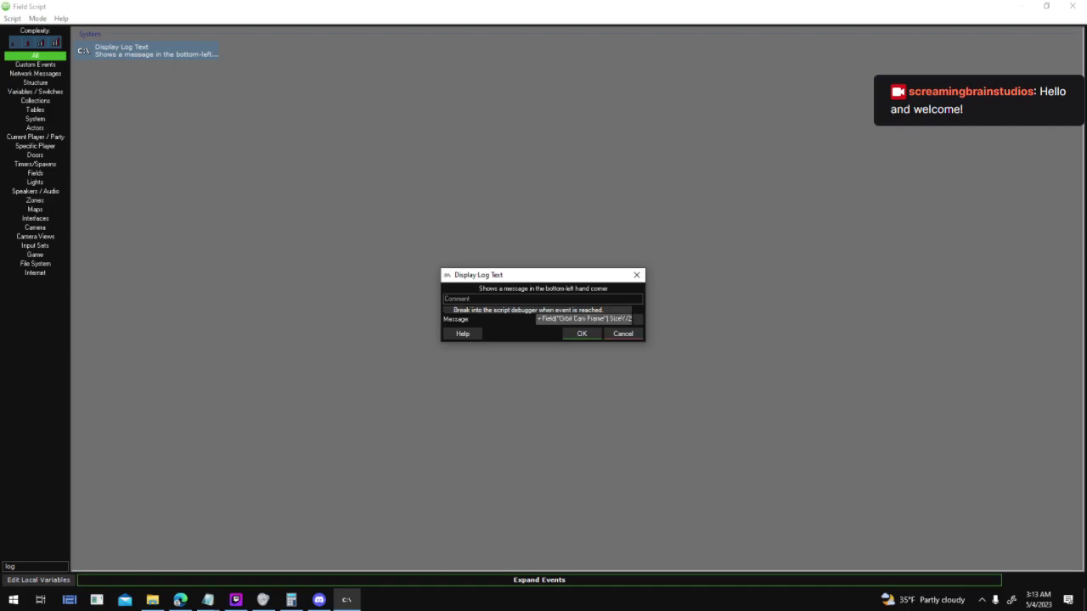
left_click_drag(630, 319, 524, 344)
left_click(580, 332)
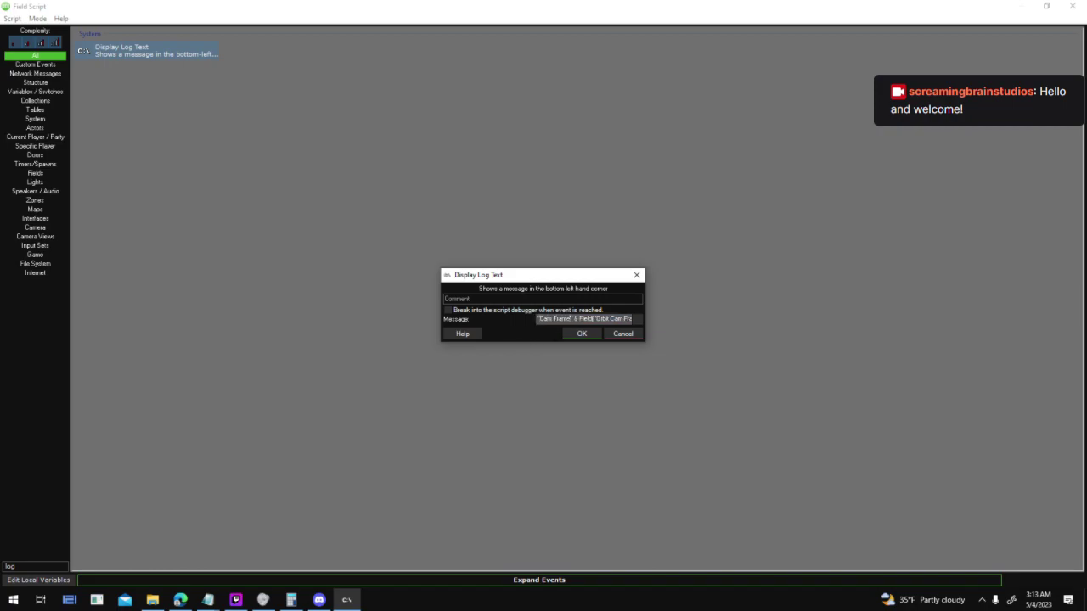
type("ter:")
left_click(577, 329)
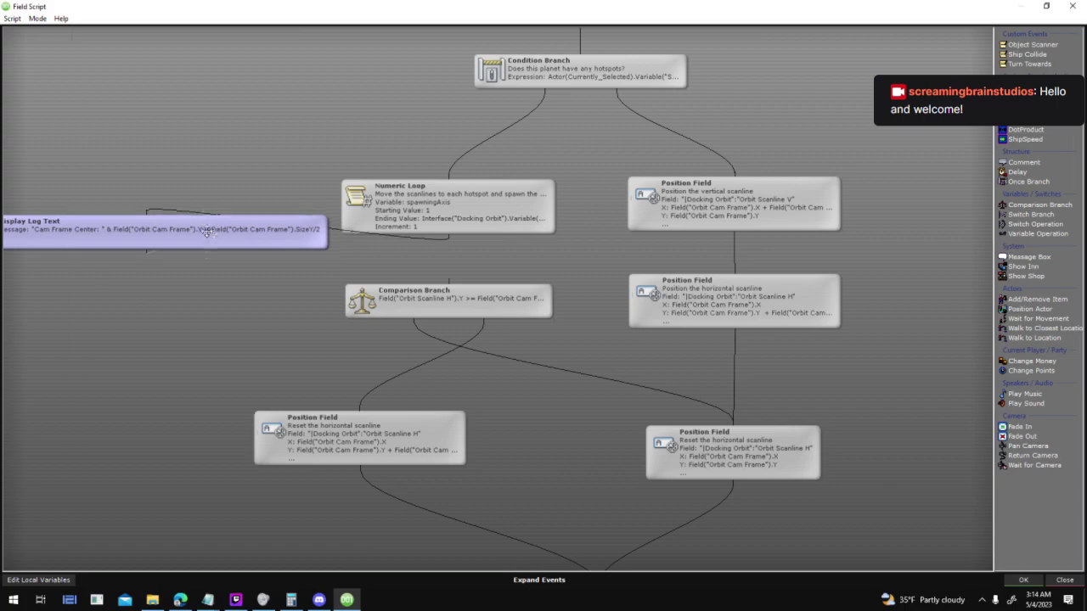
Add a second Display Log Text event with an empty message below the Cam Frame Center log event
key("space")
type("log")
left_click(180, 48)
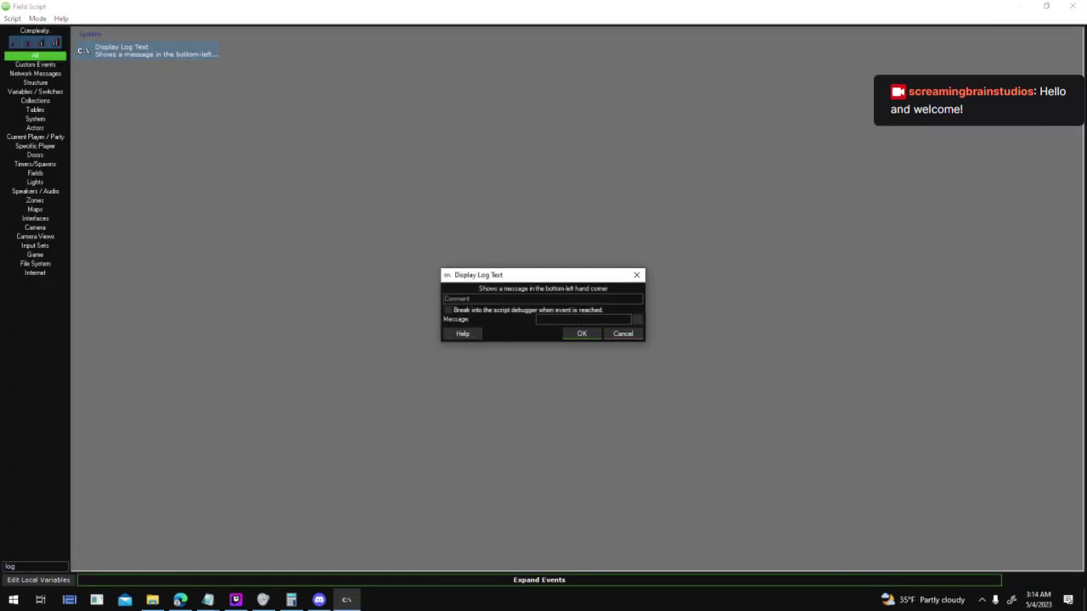
left_click(594, 332)
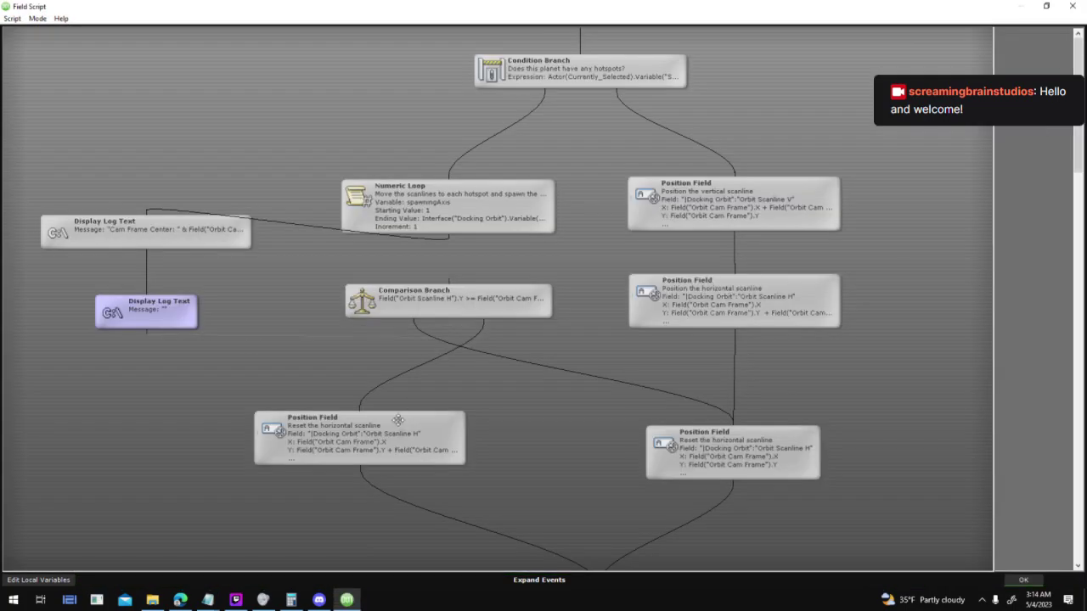
Check which field and coordinates the two Position Field events that reset the horizontal scanline use
mouse_move(397, 430)
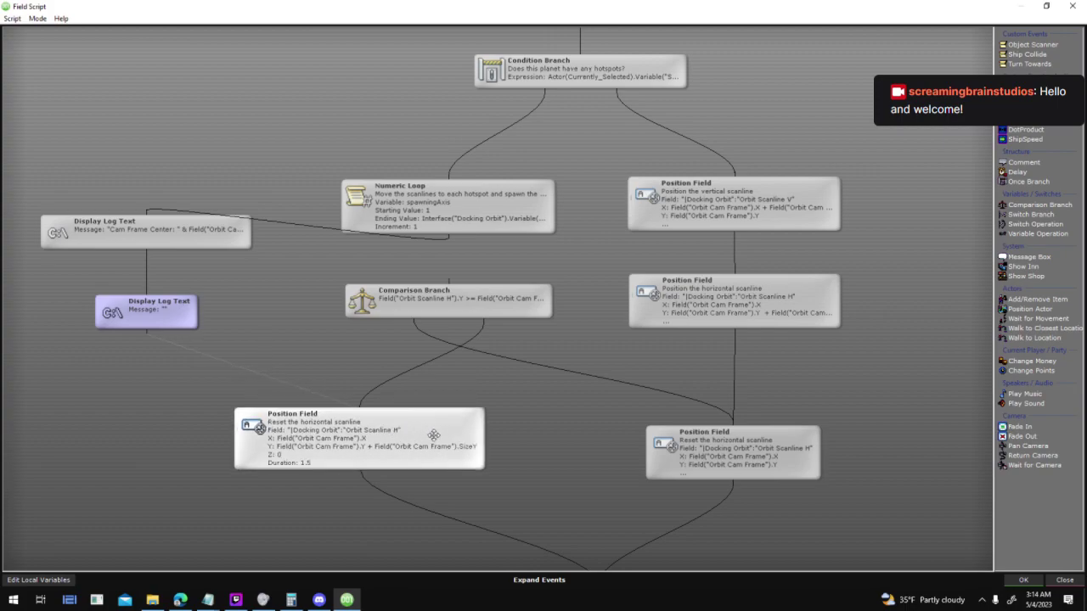
left_click(775, 468)
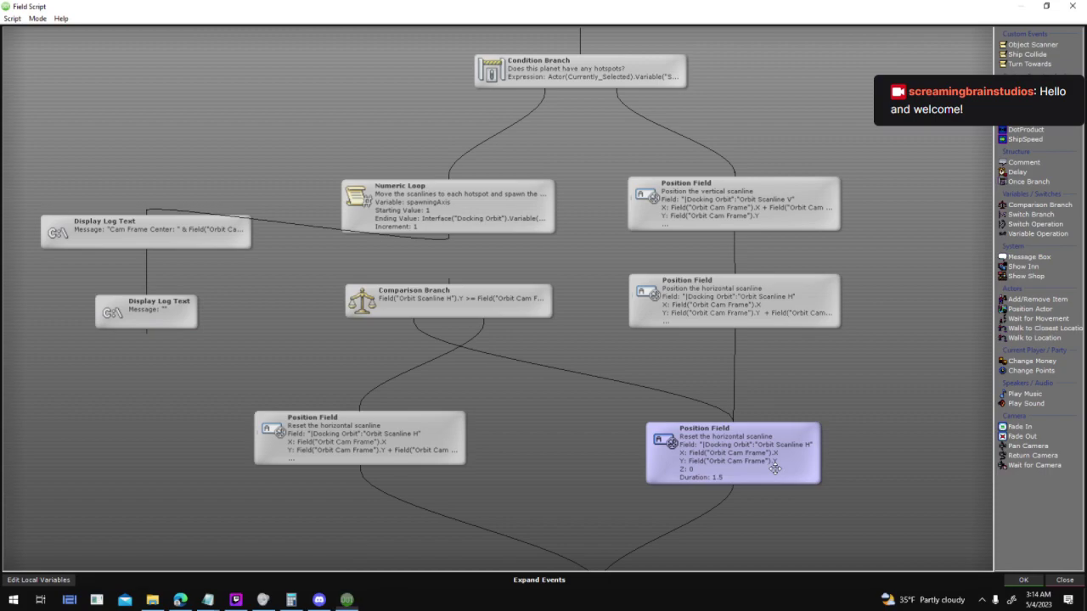
double_click(774, 469)
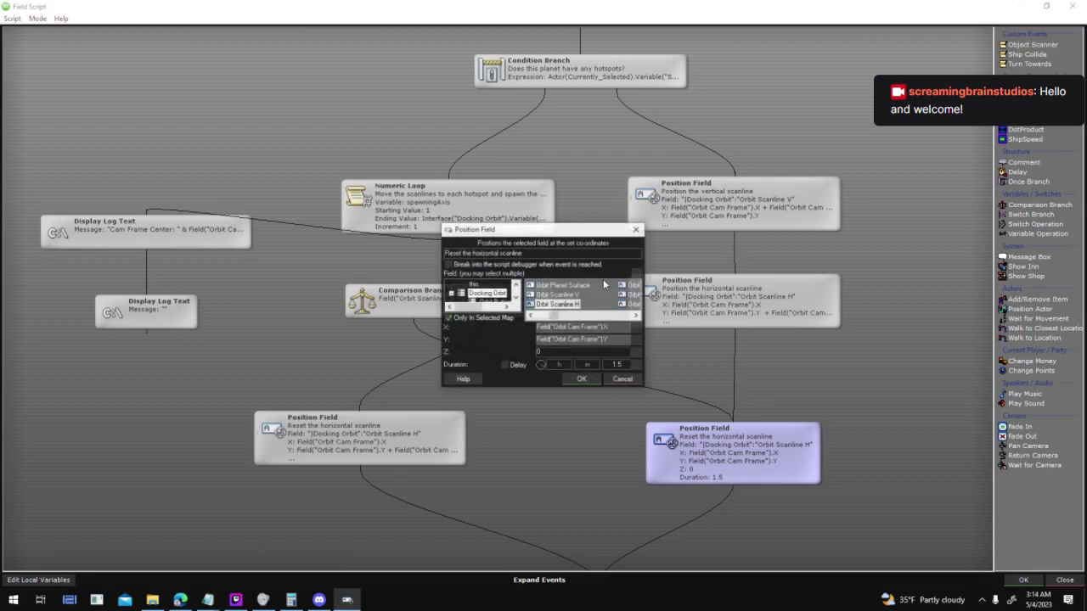
left_click(632, 382)
Set the empty Display Log Text event's message to the Y position of the Docking Orbit field Orbit Scanline H
left_click(146, 312)
double_click(146, 311)
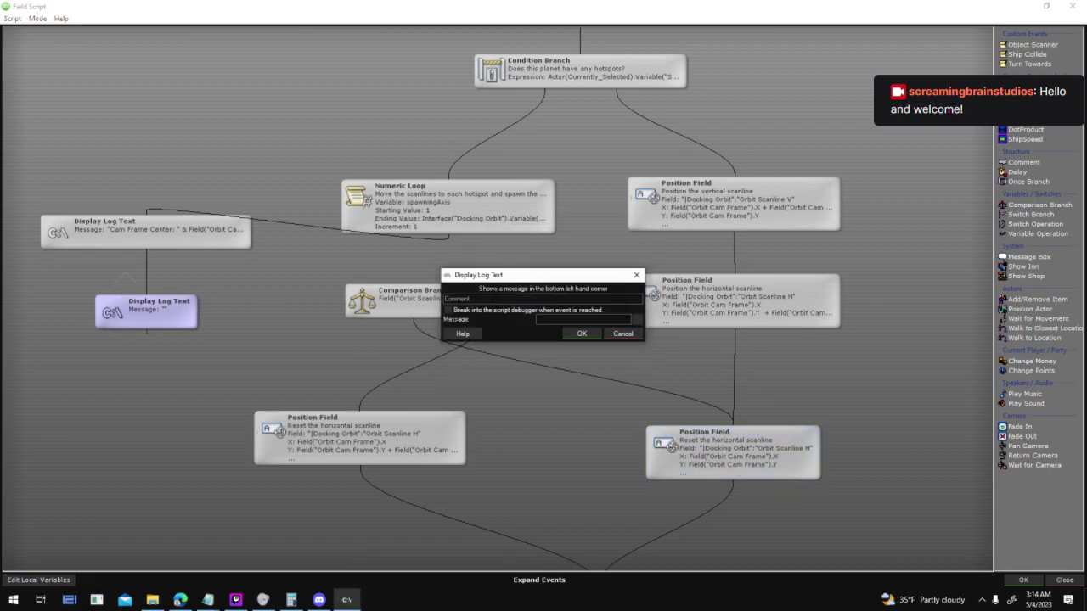
left_click(636, 319)
type("y")
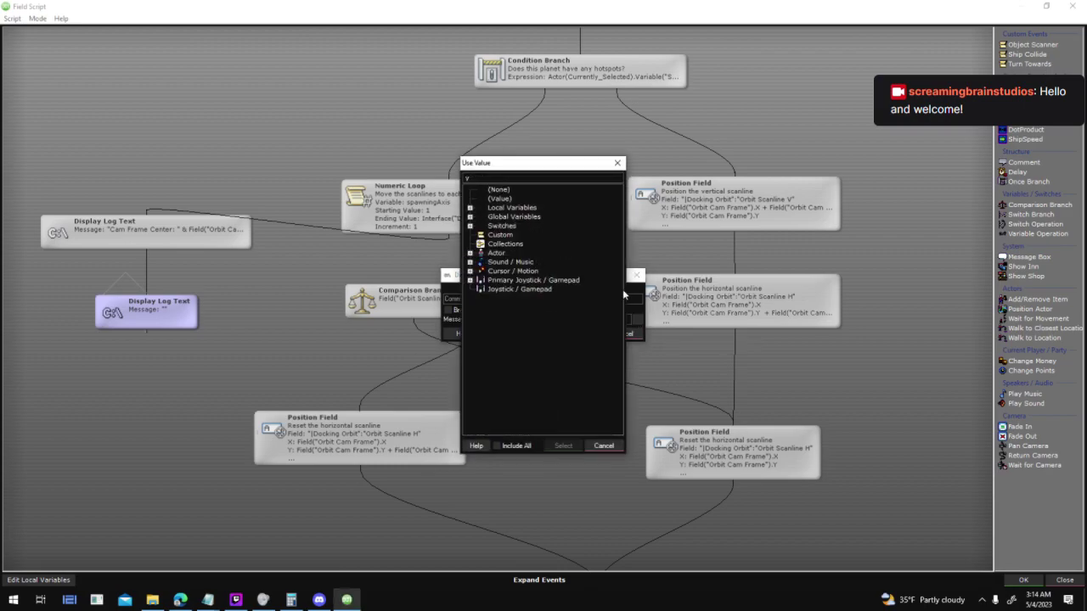
left_click(517, 458)
left_click(518, 448)
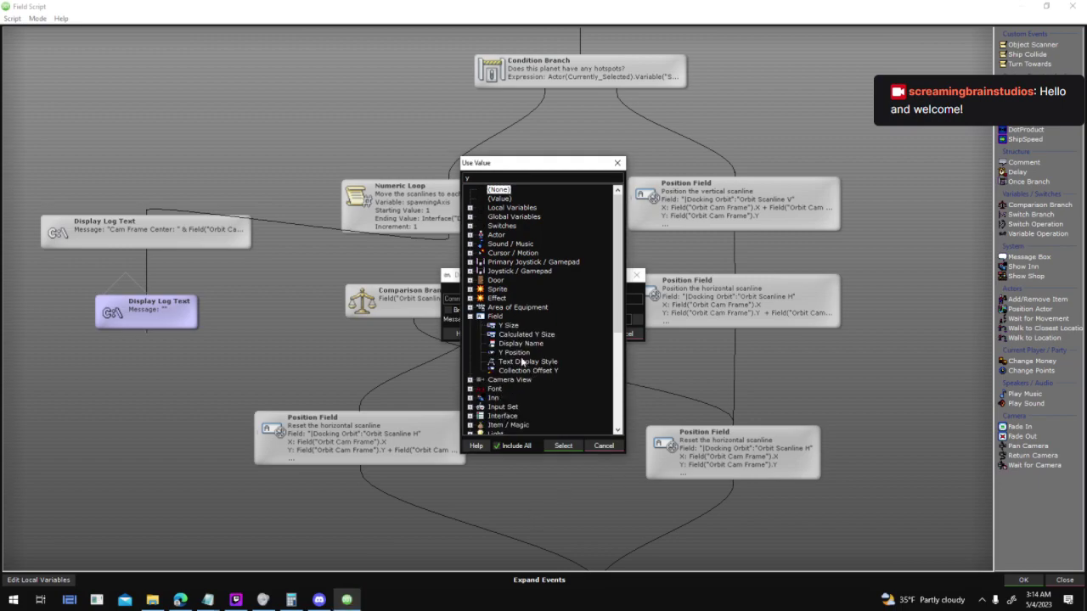
double_click(514, 352)
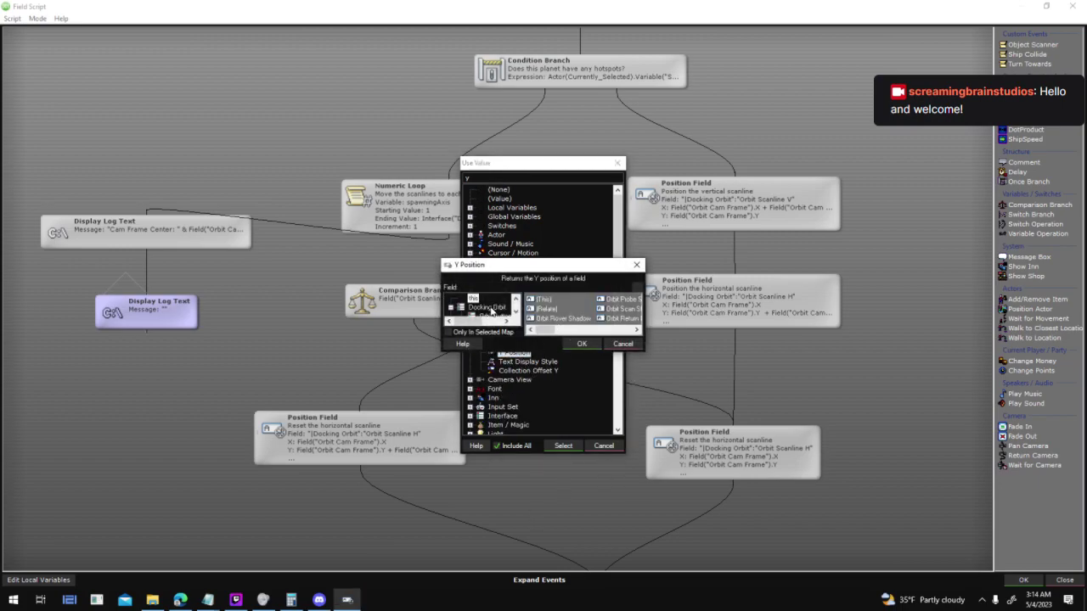
left_click(491, 308)
left_click_drag(544, 330, 556, 331)
left_click(568, 317)
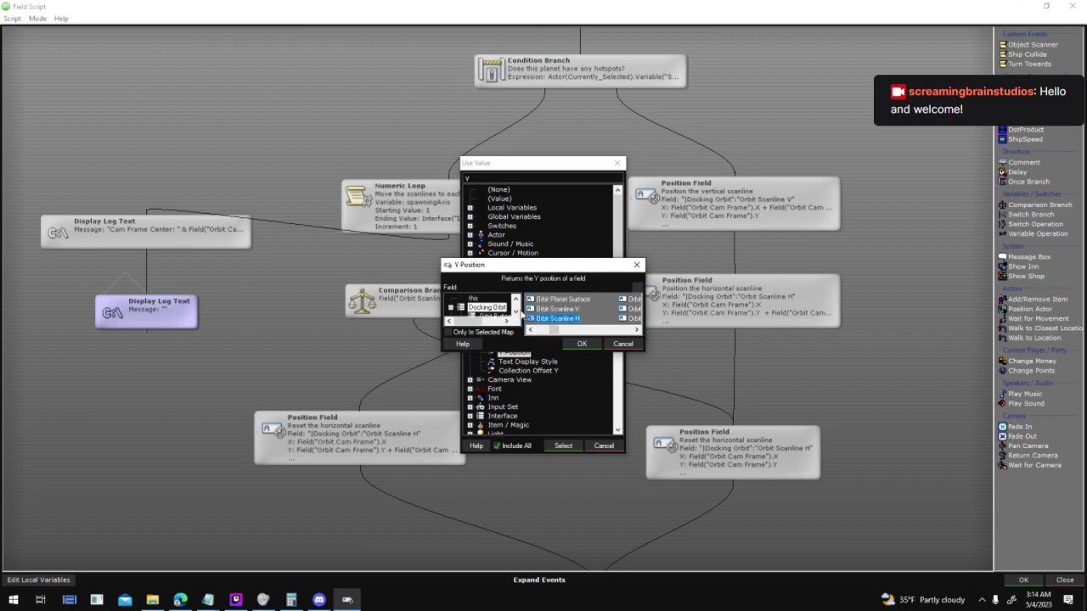
left_click(582, 344)
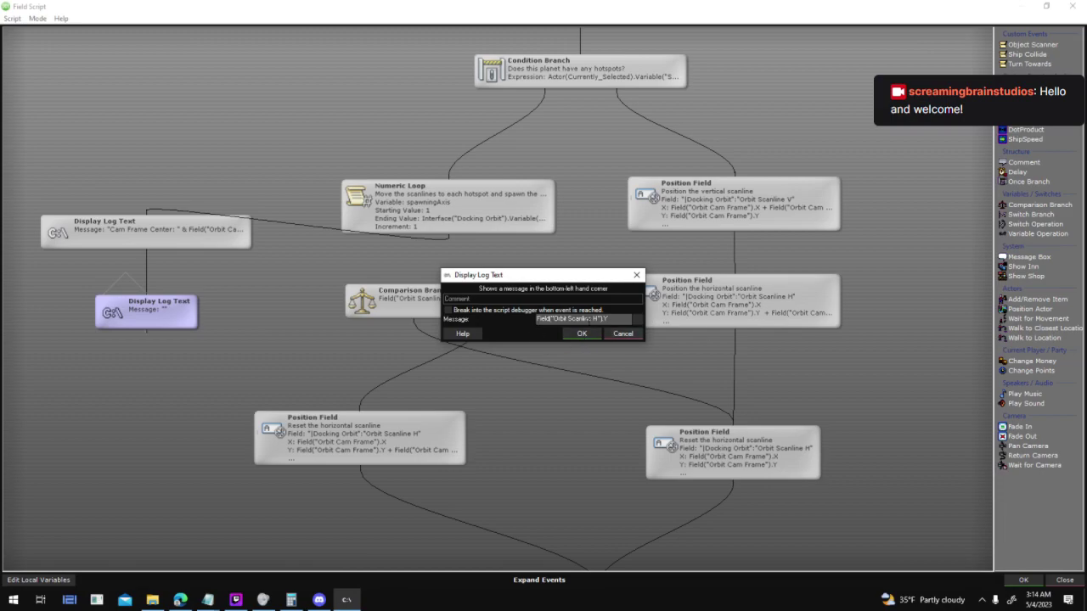
Prefix the log message with a label so it reads "Scanline Y: " & Field("Orbit Scanline H").Y, and save the event
left_click(549, 318)
type("\"Scanline Y:")
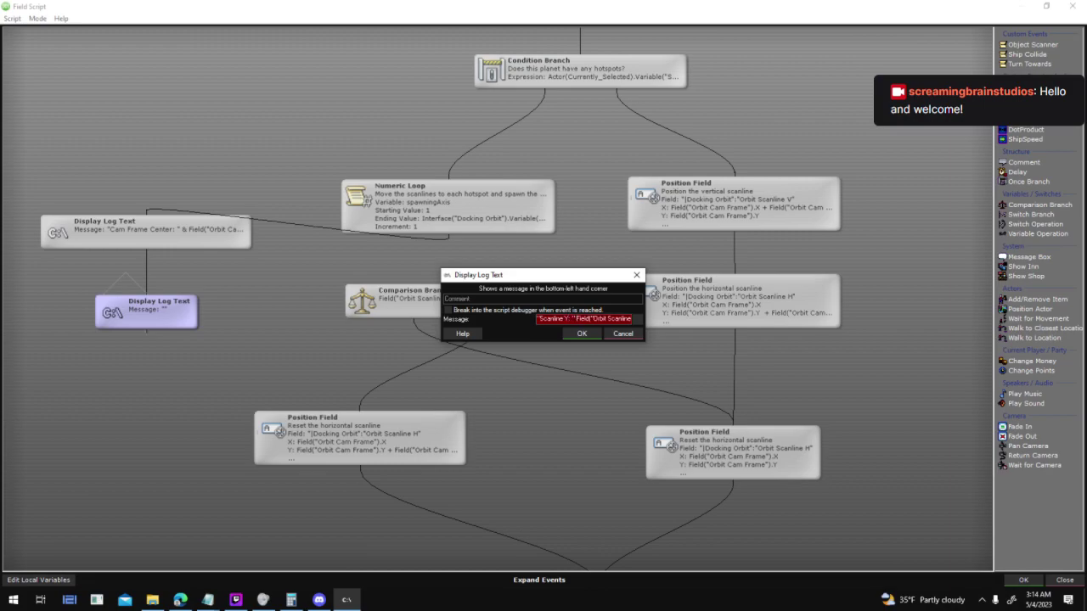
key("Return")
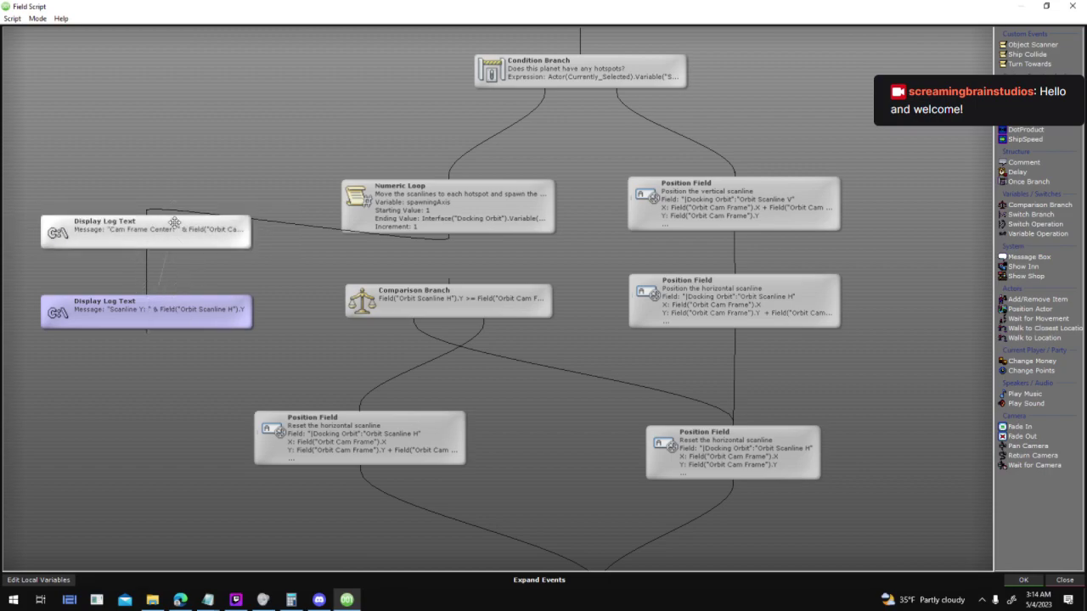
Move the Scanline Y log event closer to the Cam Frame Center event and link it to the Comparison Branch
left_click(174, 222)
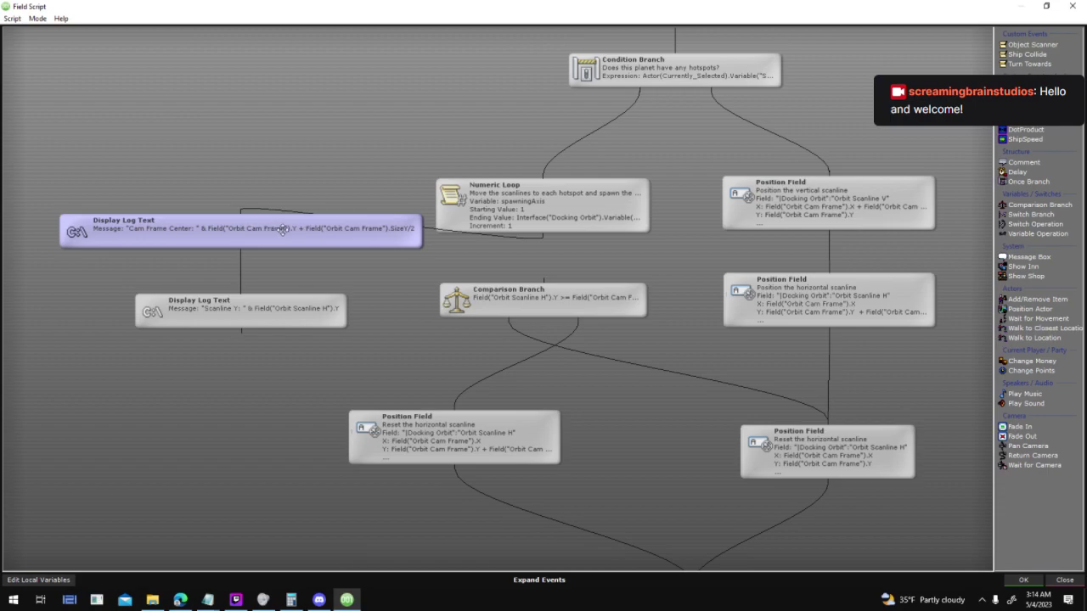
left_click(260, 306)
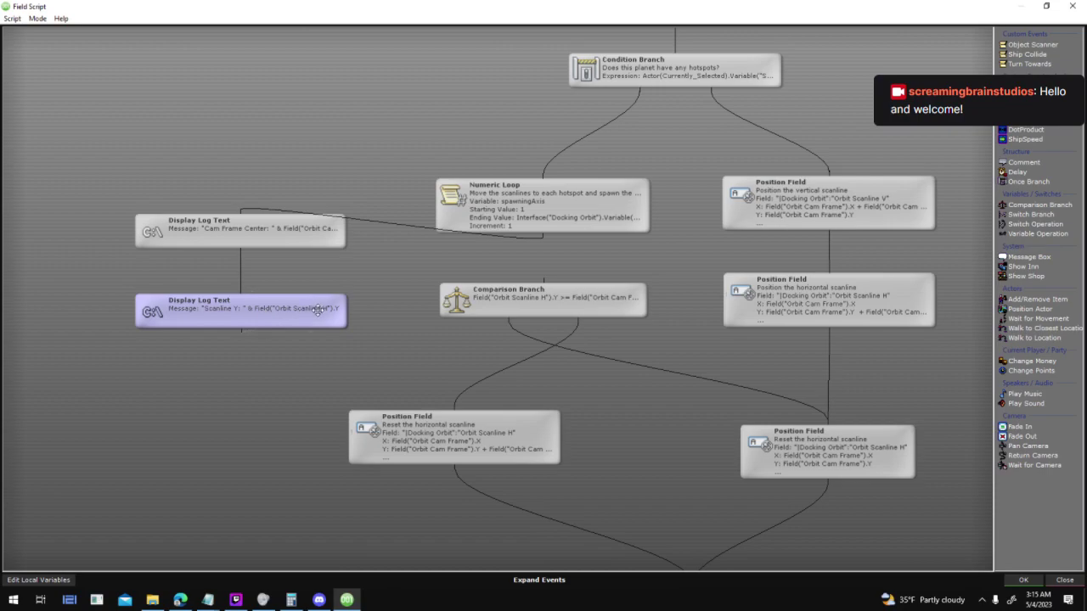
left_click_drag(242, 324, 246, 288)
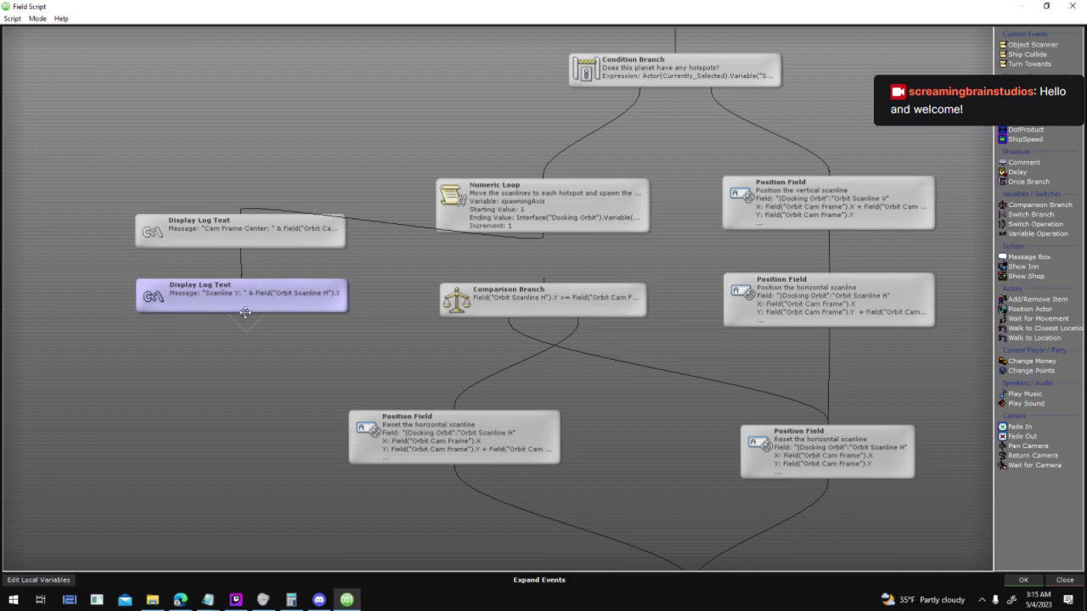
left_click_drag(526, 304, 528, 304)
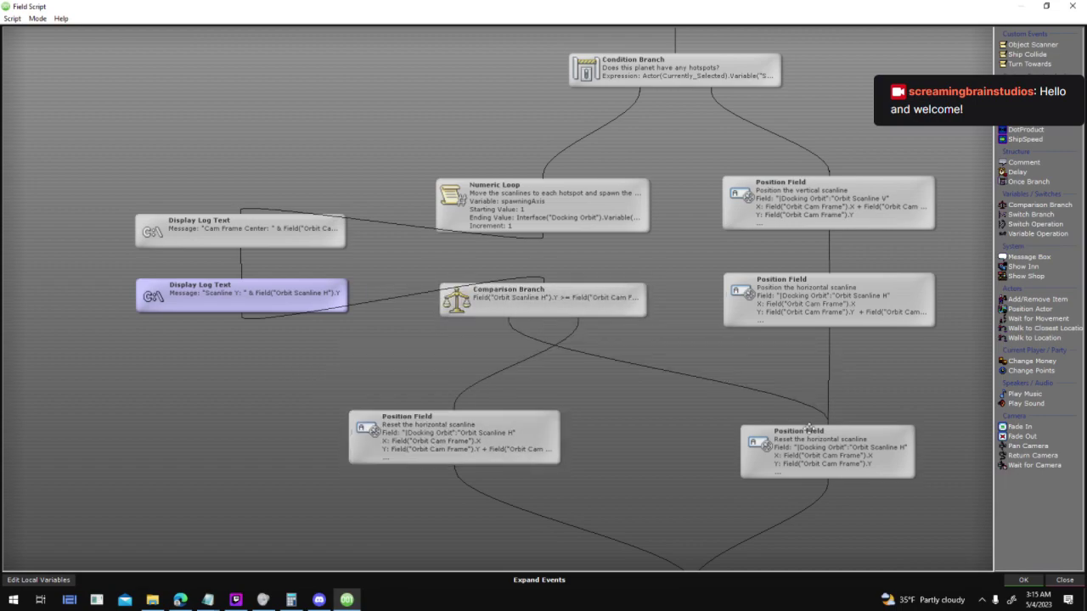
left_click_drag(643, 400, 567, 292)
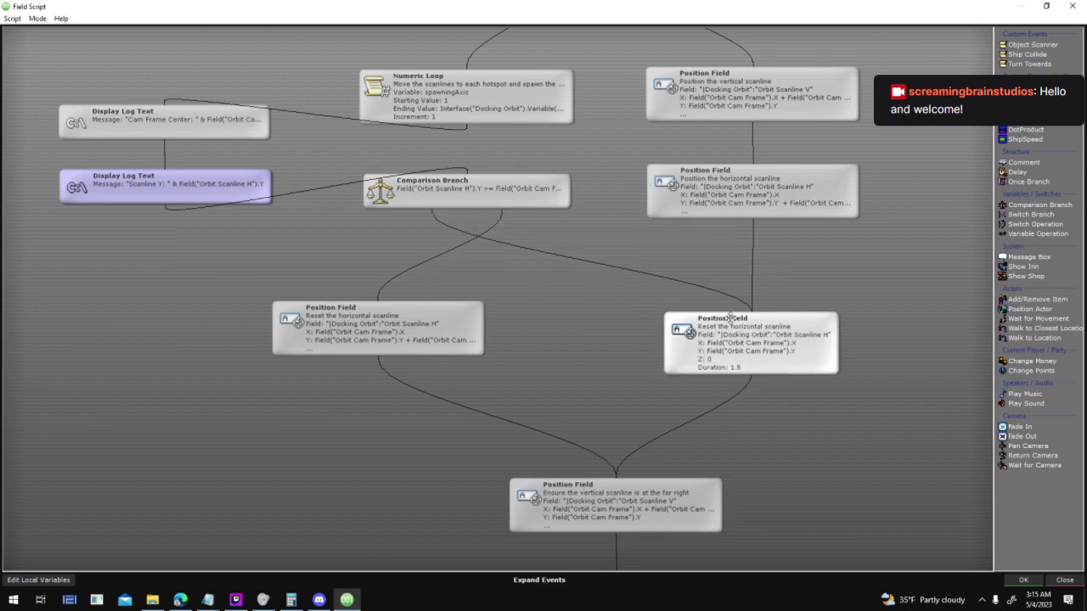
left_click(535, 192)
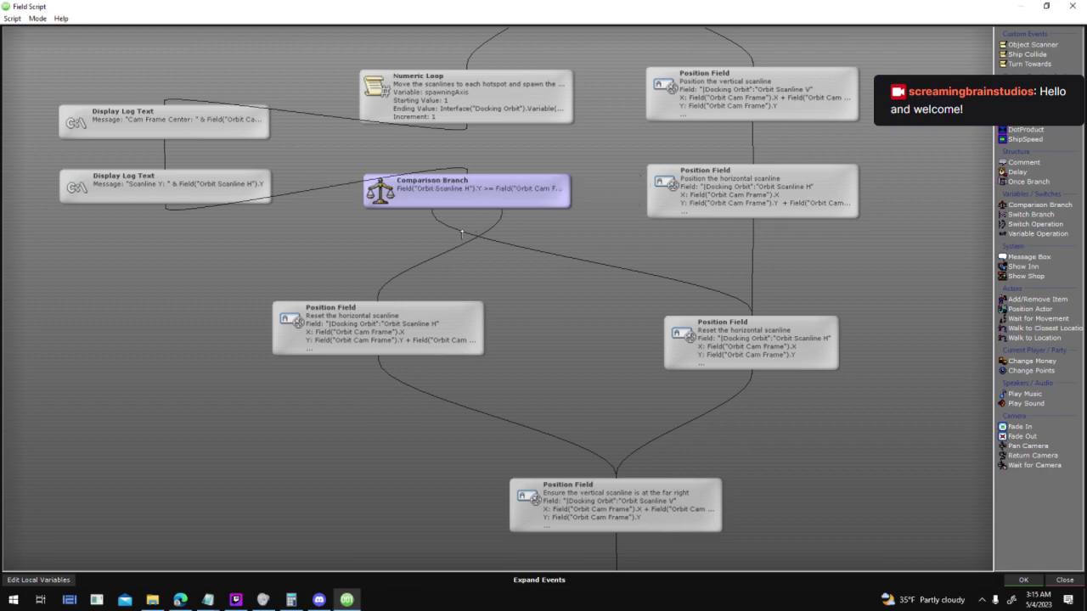
Save the script and its field, and launch the game for a test run
left_click(1035, 581)
left_click(700, 443)
left_click(452, 37)
key("Return")
key("Return")
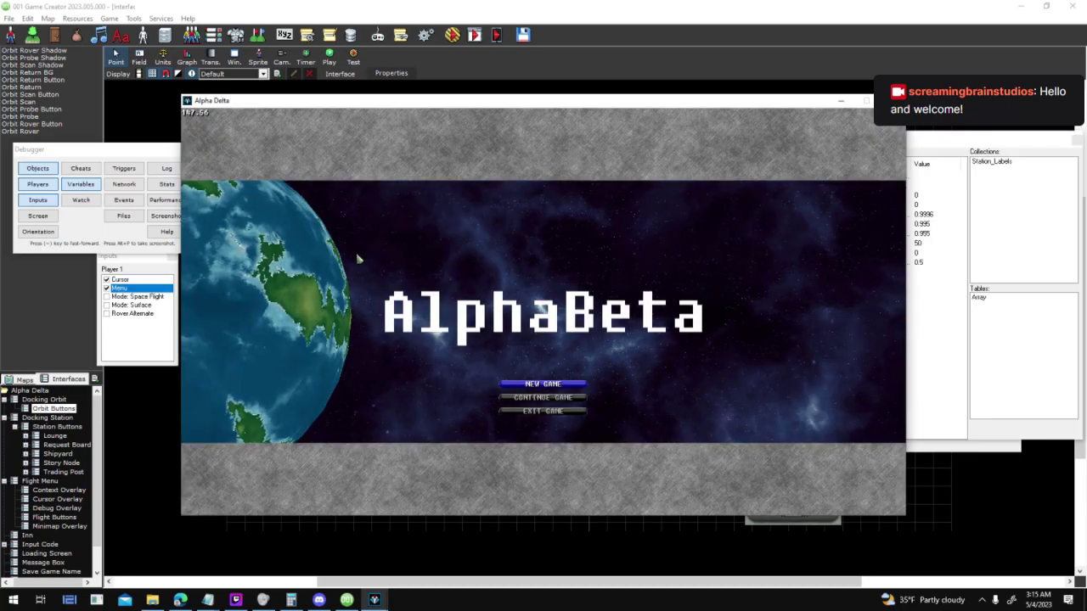
Test the deep scan on the planet Taren in a new game, scanning and docking there first, and end the test
key("Return")
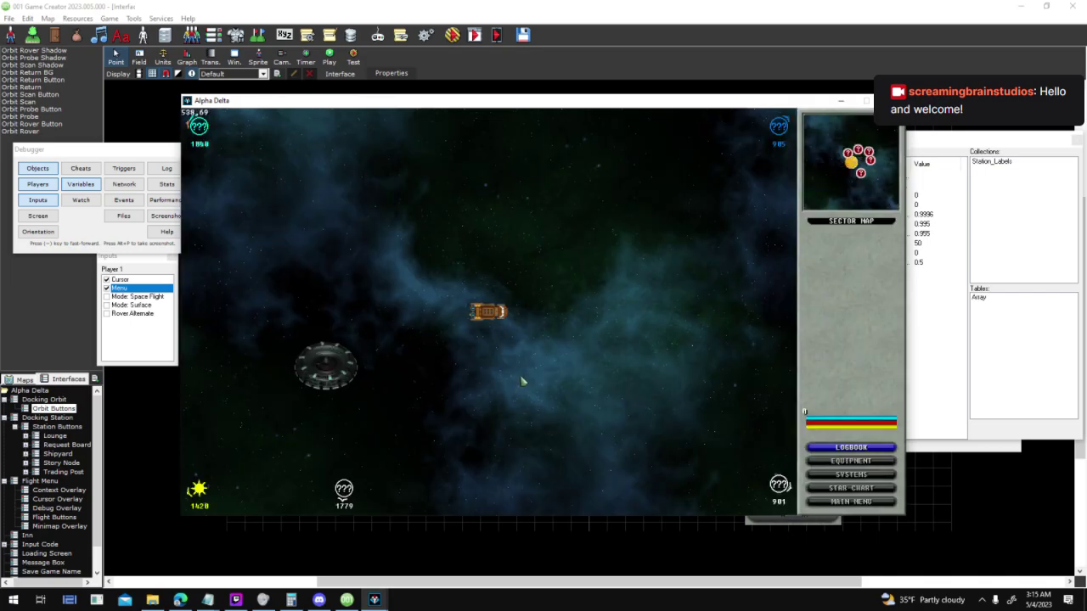
left_click_drag(621, 104, 572, 269)
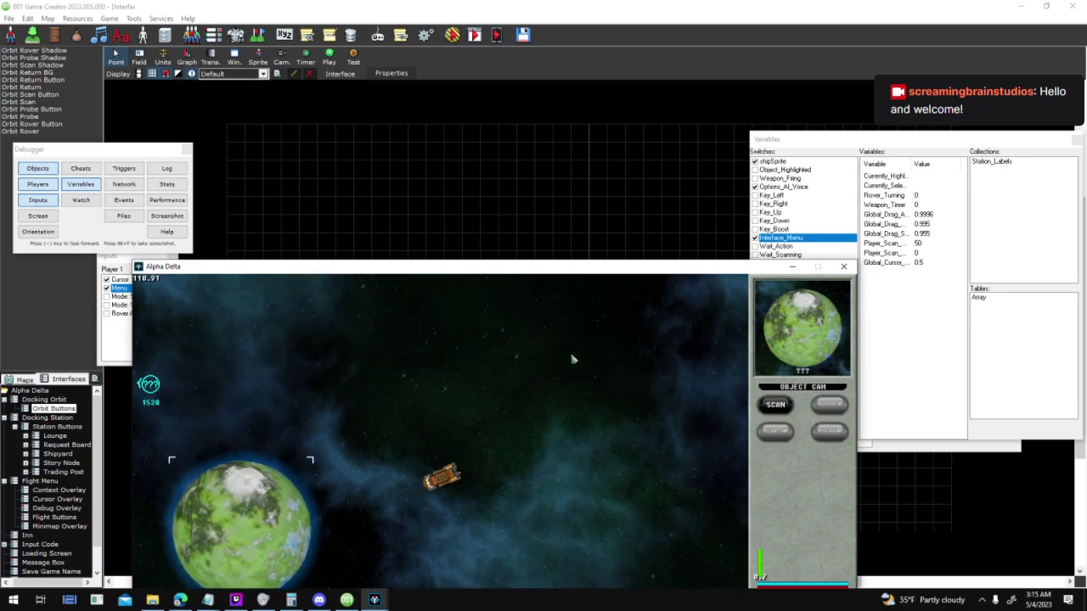
left_click_drag(594, 266, 611, 137)
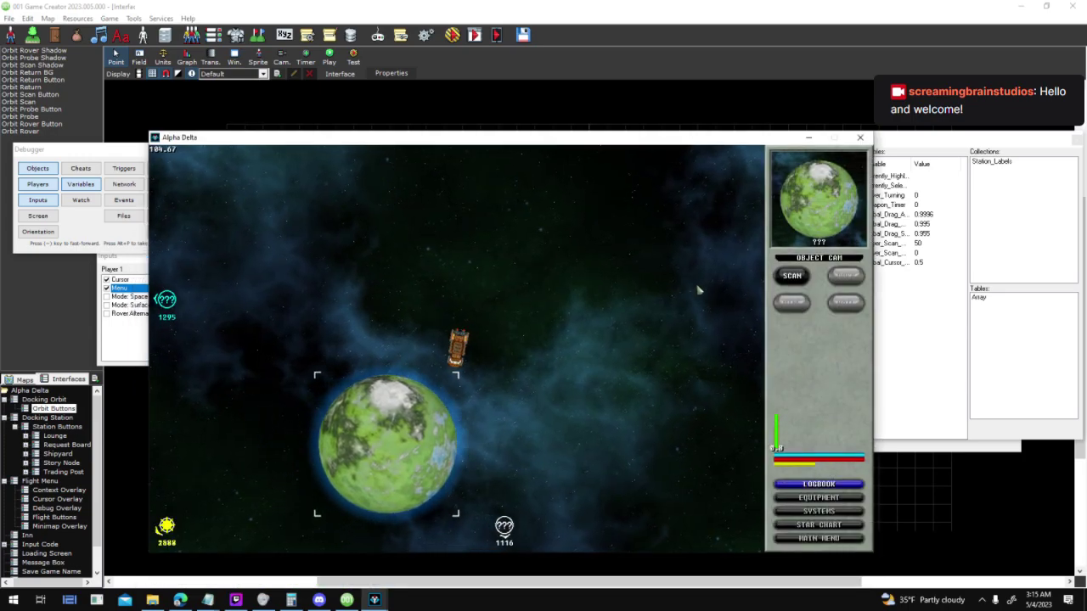
left_click(796, 276)
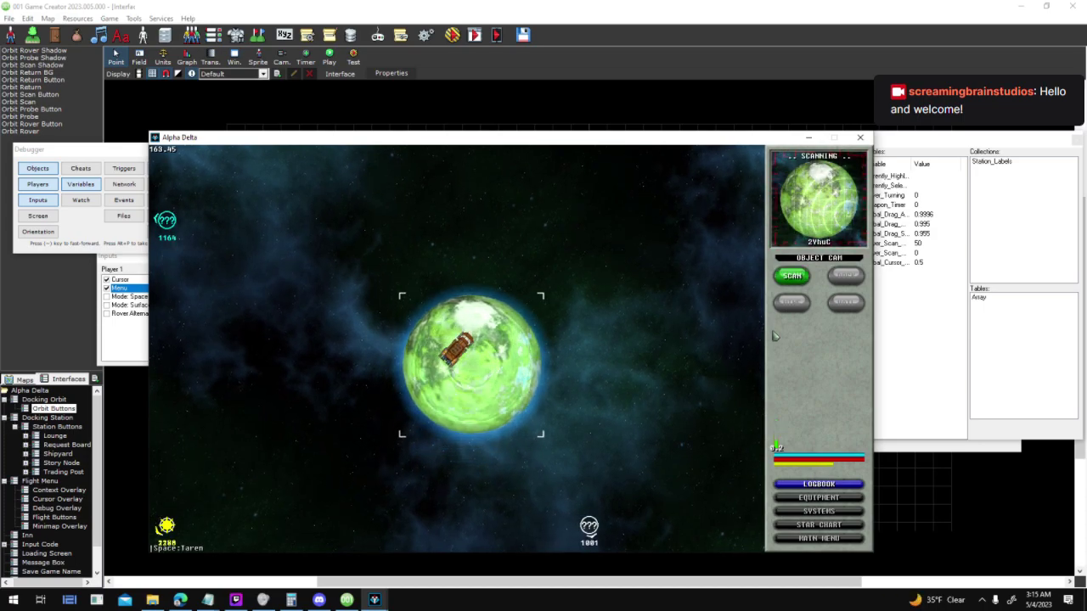
left_click(846, 279)
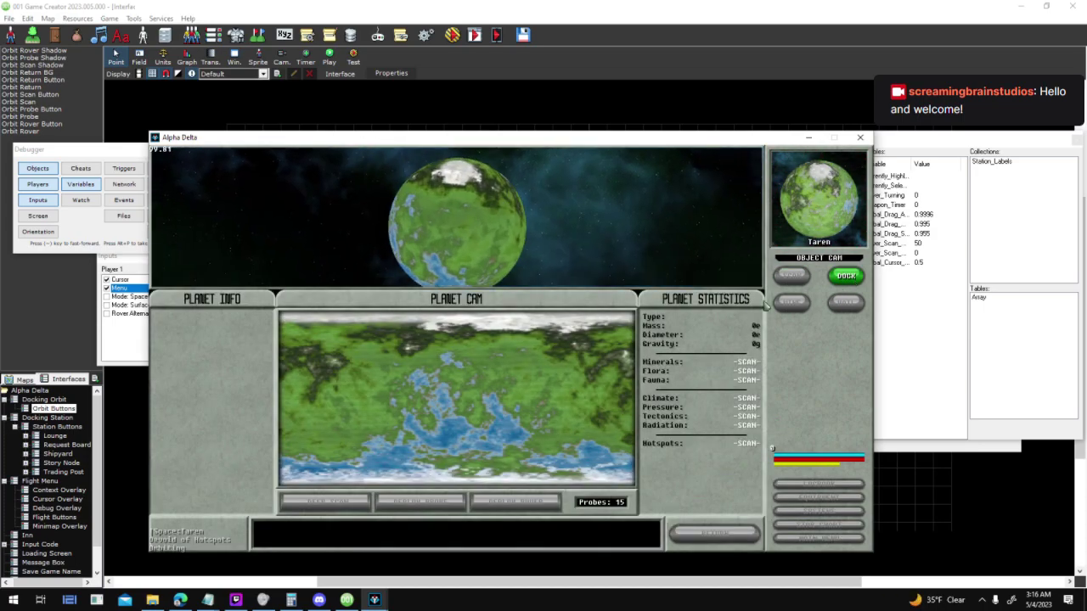
left_click(326, 501)
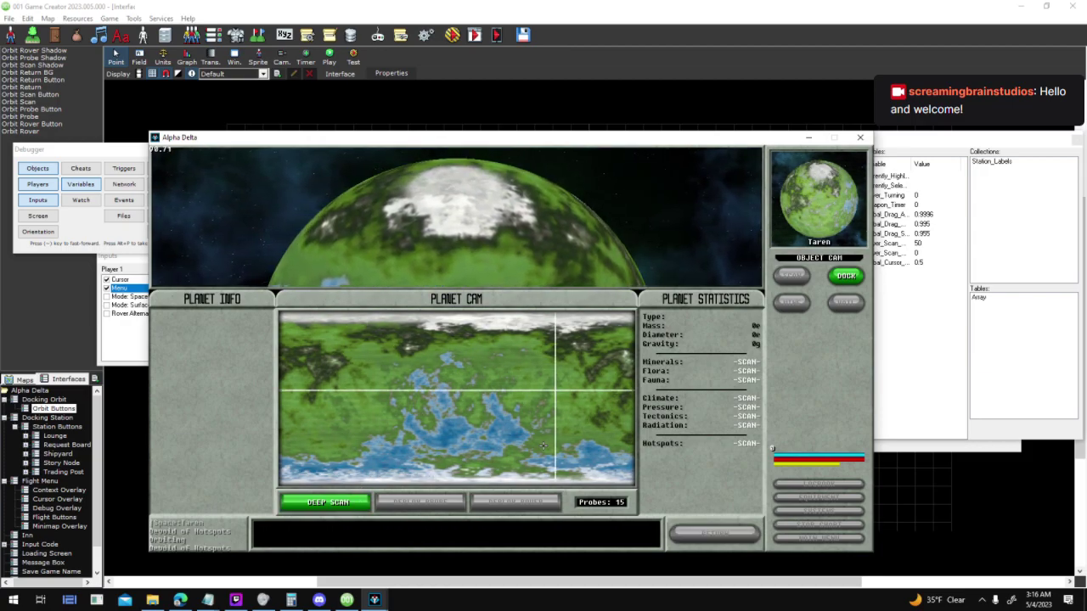
key("Escape")
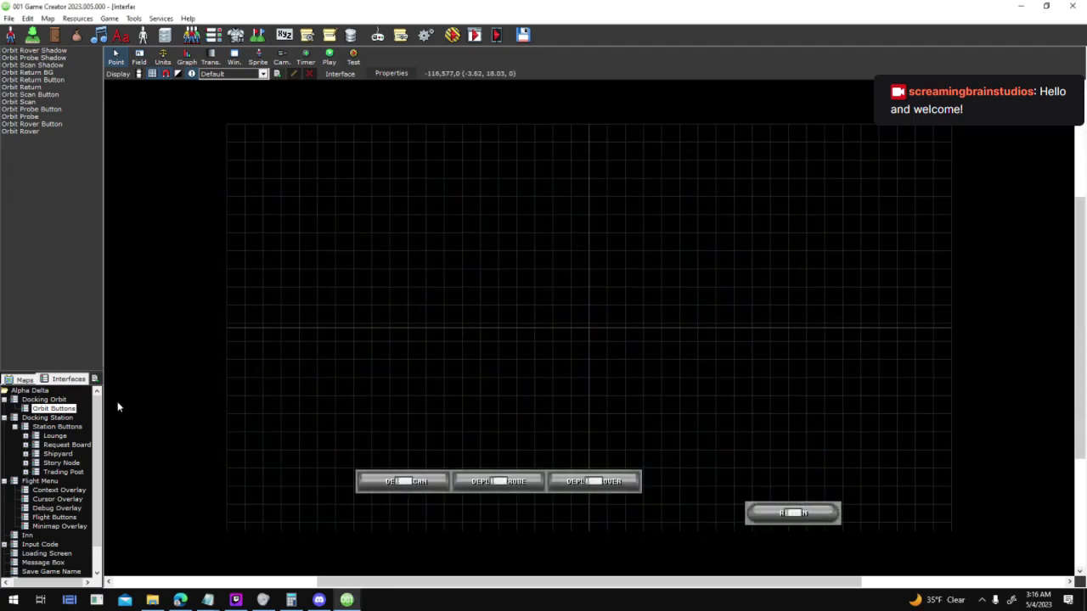
Open the Sector 0 (Space) map and check the Surface_Hotspots value in the Rocky 0 planet's actor variables
left_click(24, 380)
double_click(53, 418)
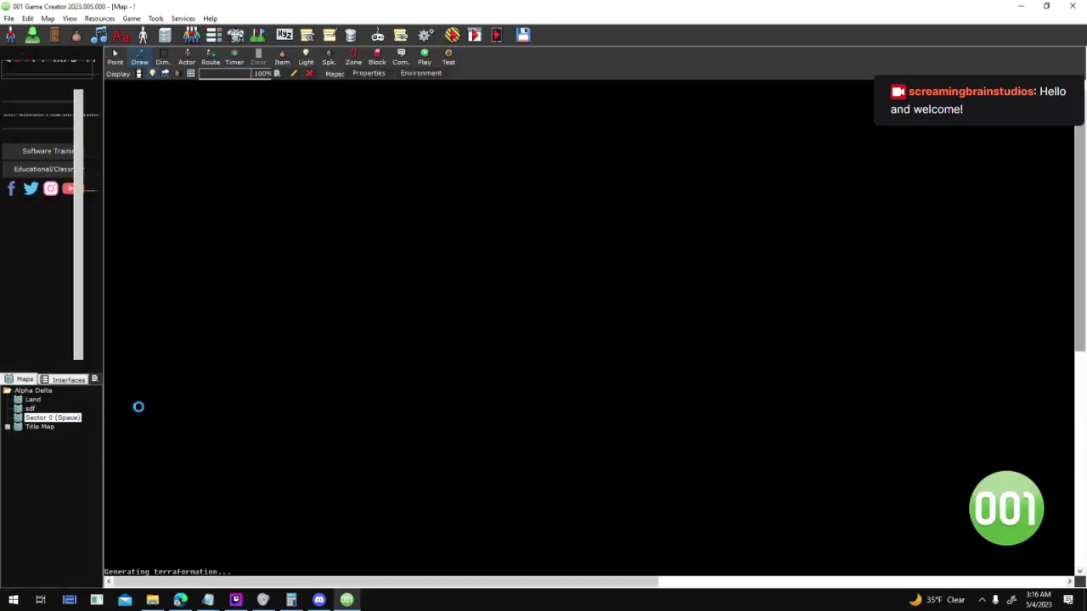
mouse_move(859, 83)
middle_mouse_down()
mouse_move(507, 260)
mouse_move(303, 187)
middle_mouse_up()
left_click(115, 55)
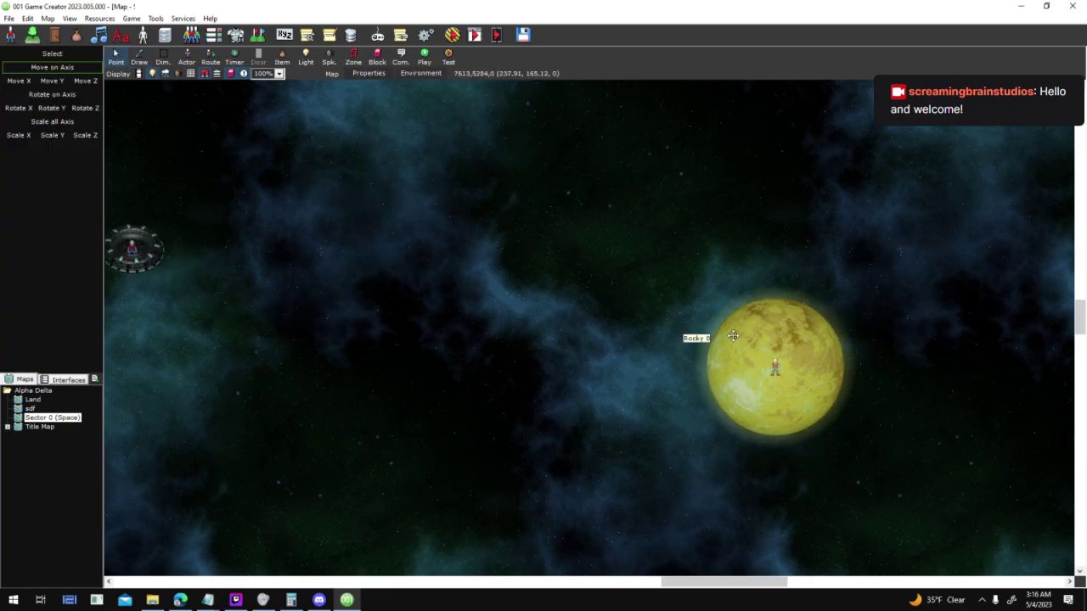
double_click(719, 338)
left_click(687, 310)
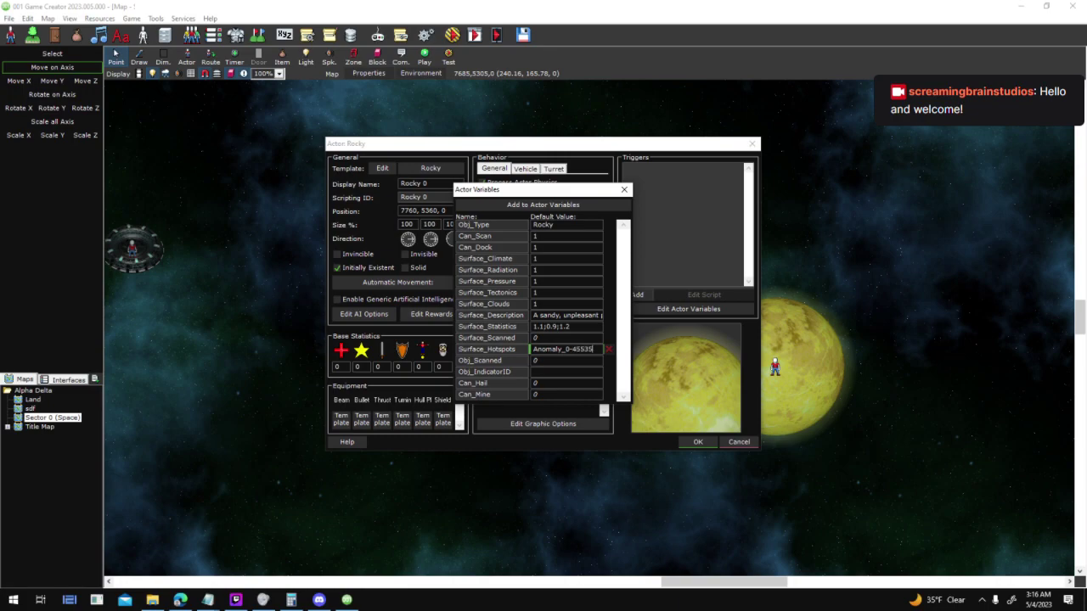
left_click(624, 190)
left_click(701, 443)
Move the Rocky 0 planet close to the space station, slightly above and beside it
left_click_drag(777, 369, 323, 231)
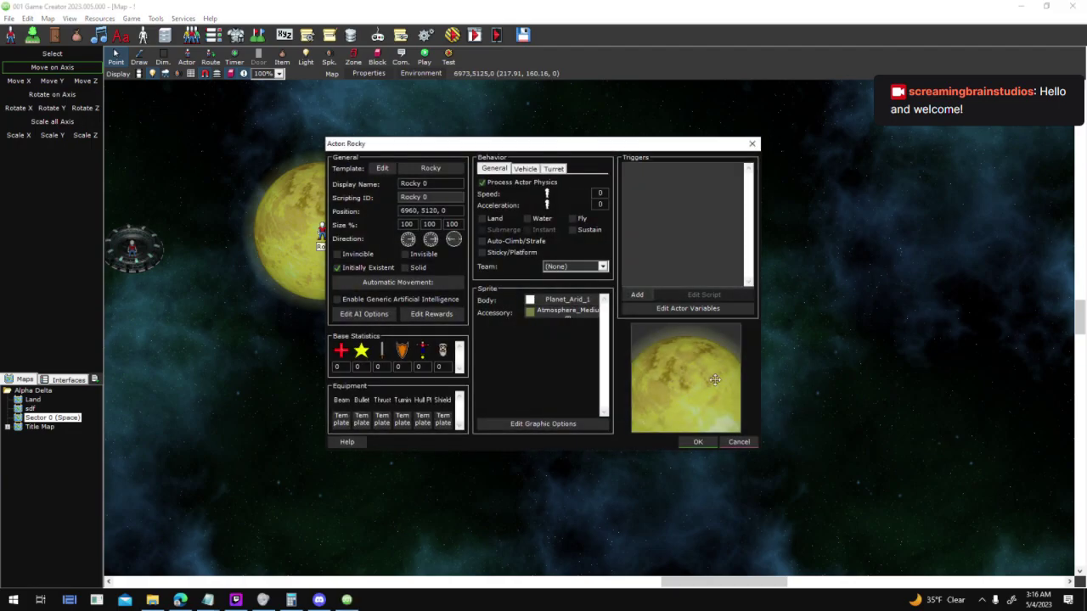
left_click(698, 441)
left_click_drag(391, 257, 394, 189)
Launch the game again and start a new game
left_click(453, 35)
key("Return")
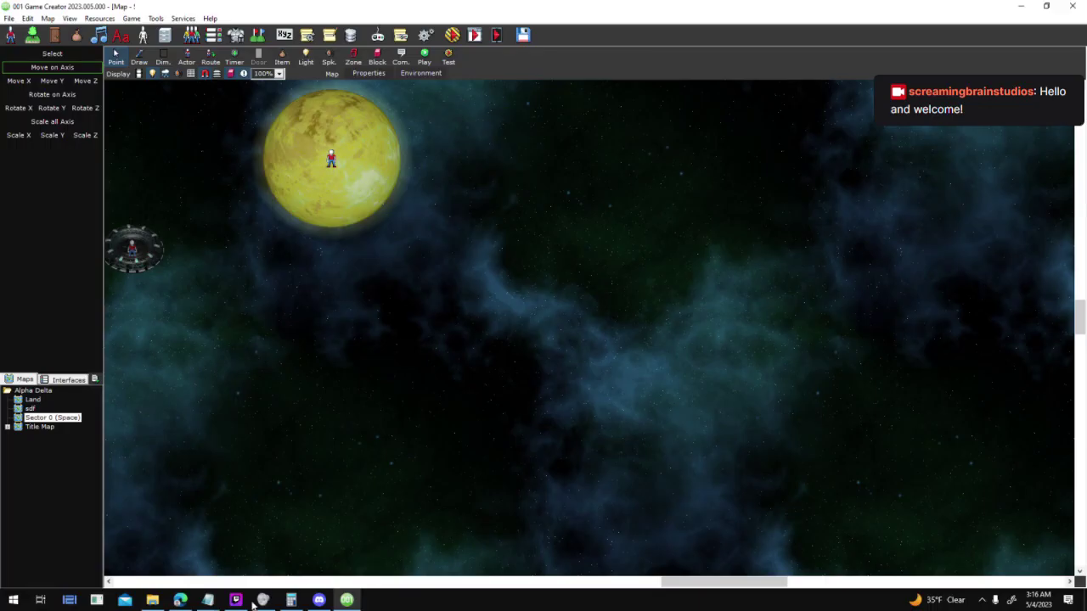
left_click(238, 601)
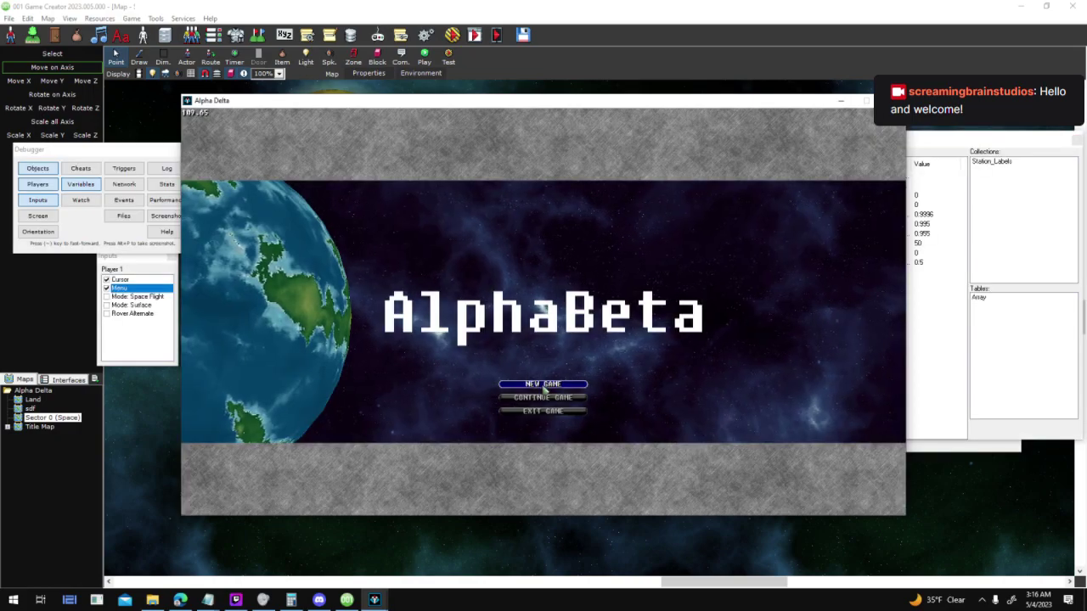
left_click(543, 388)
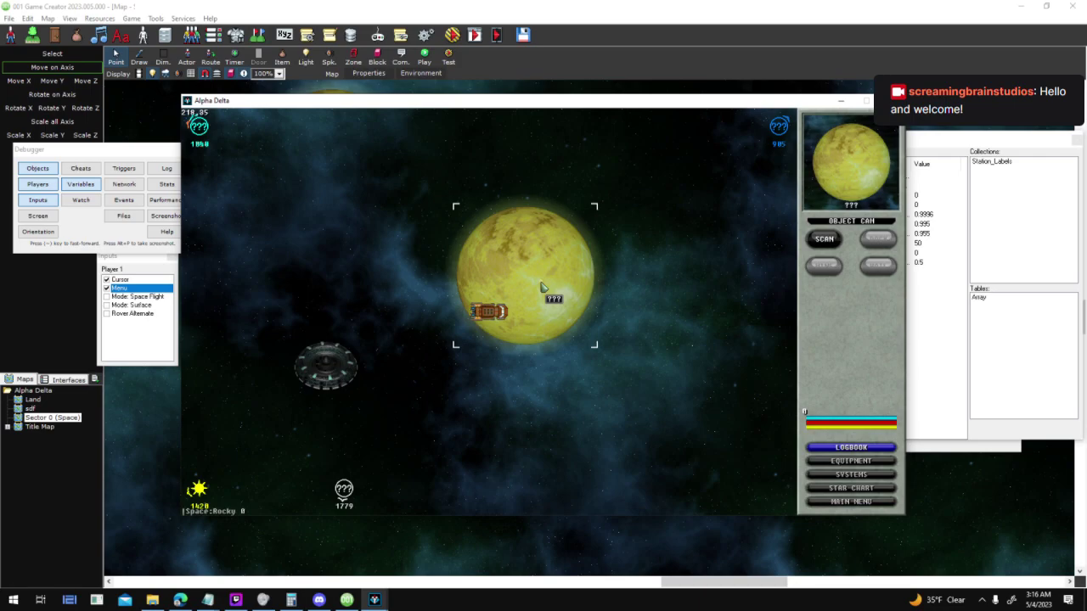
Scan Rocky 0, dock and run a deep scan to check the logged frame and scanline positions, and end the test
left_click(816, 242)
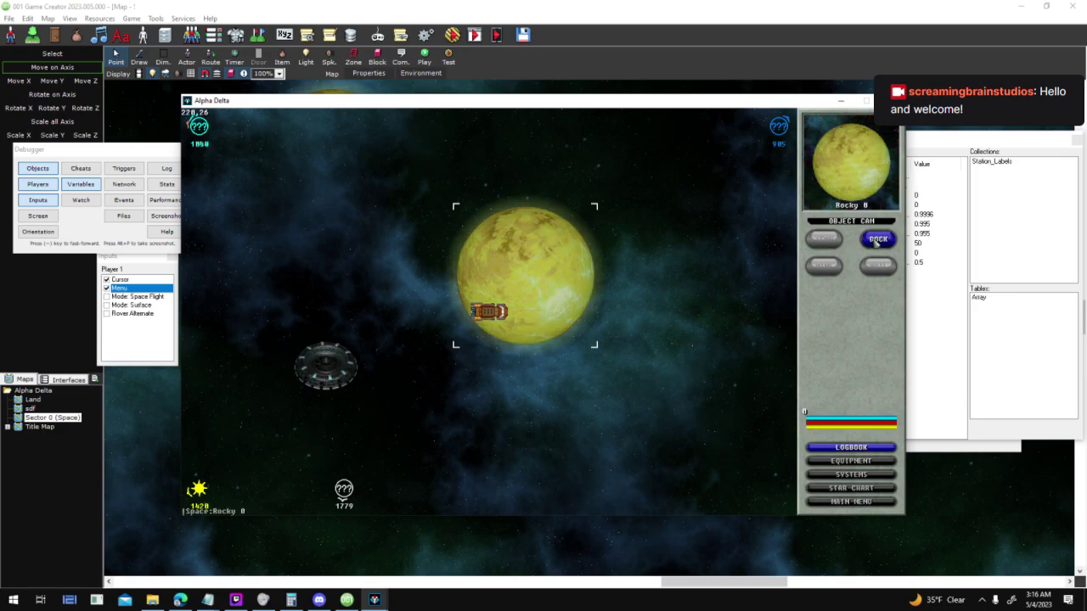
left_click(877, 240)
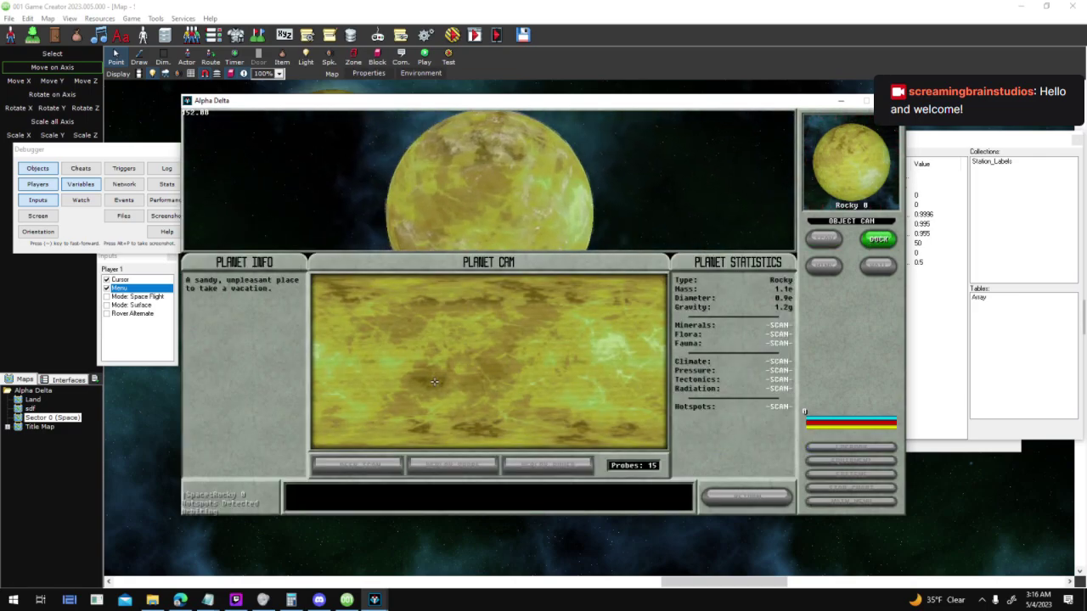
left_click(360, 465)
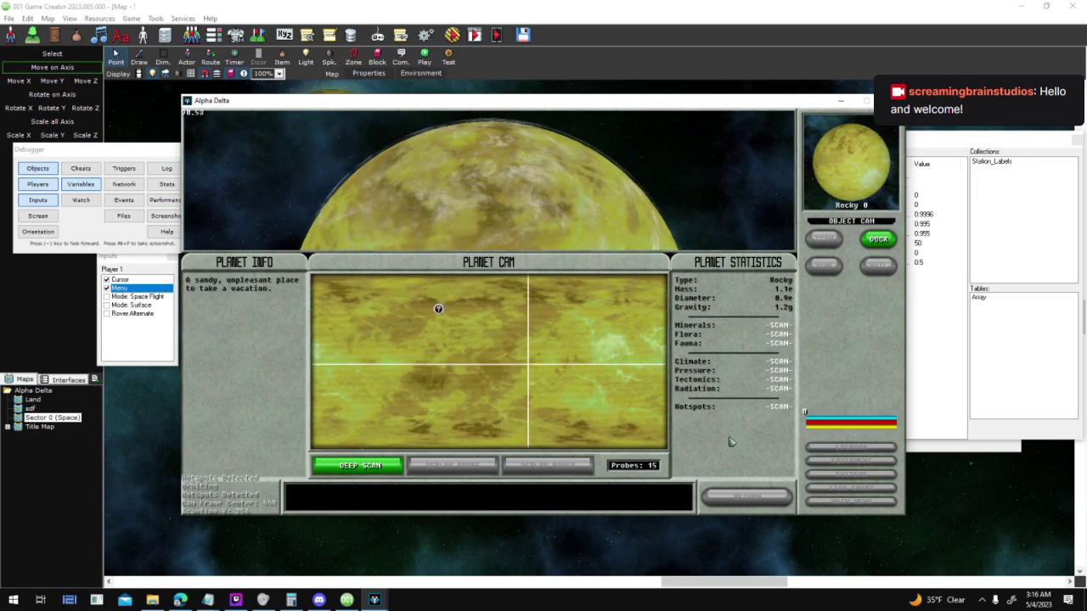
left_click(438, 598)
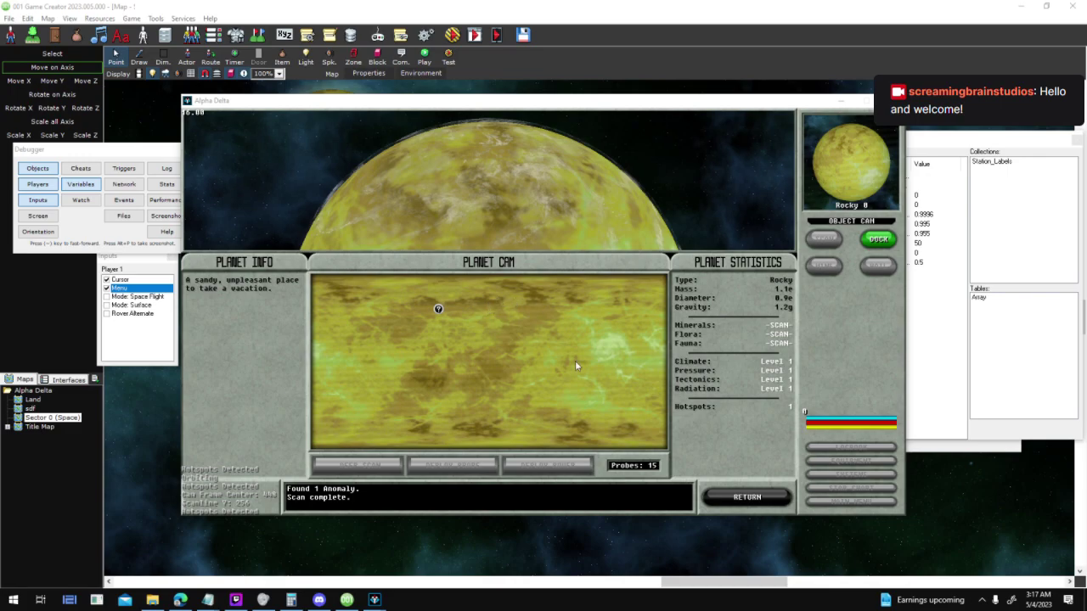
key("Escape")
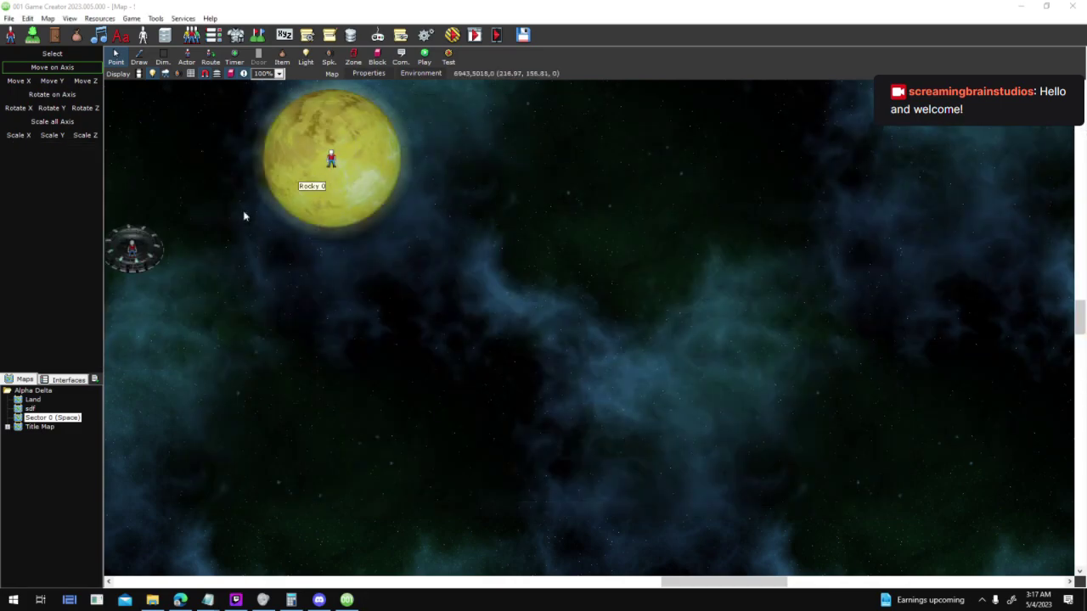
Open the Orbit Buttons interface and the Activated trigger script of its DEEP SCAN field
left_click(65, 379)
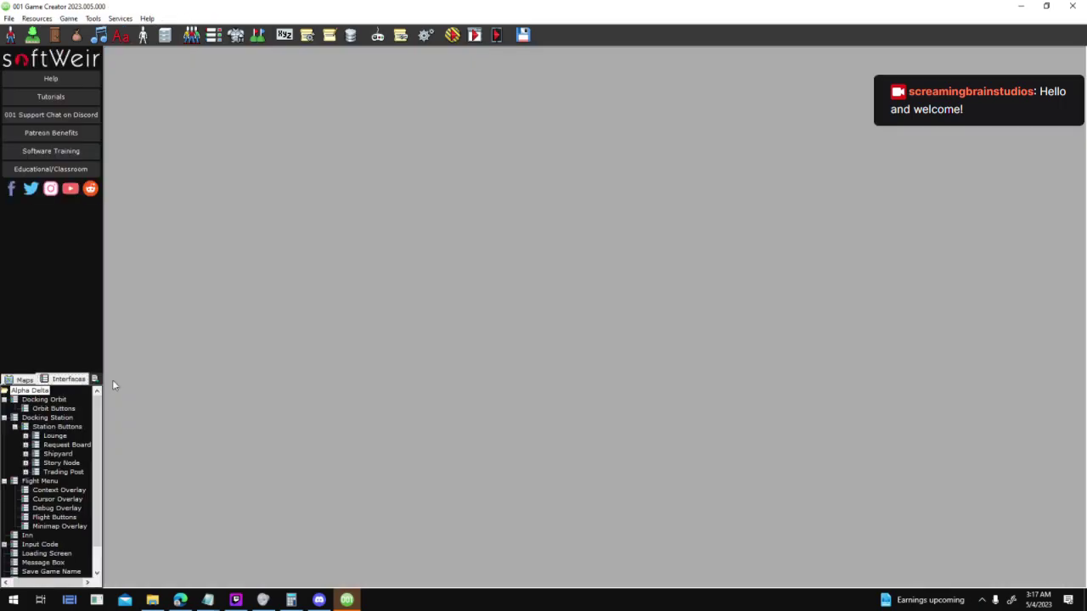
double_click(61, 409)
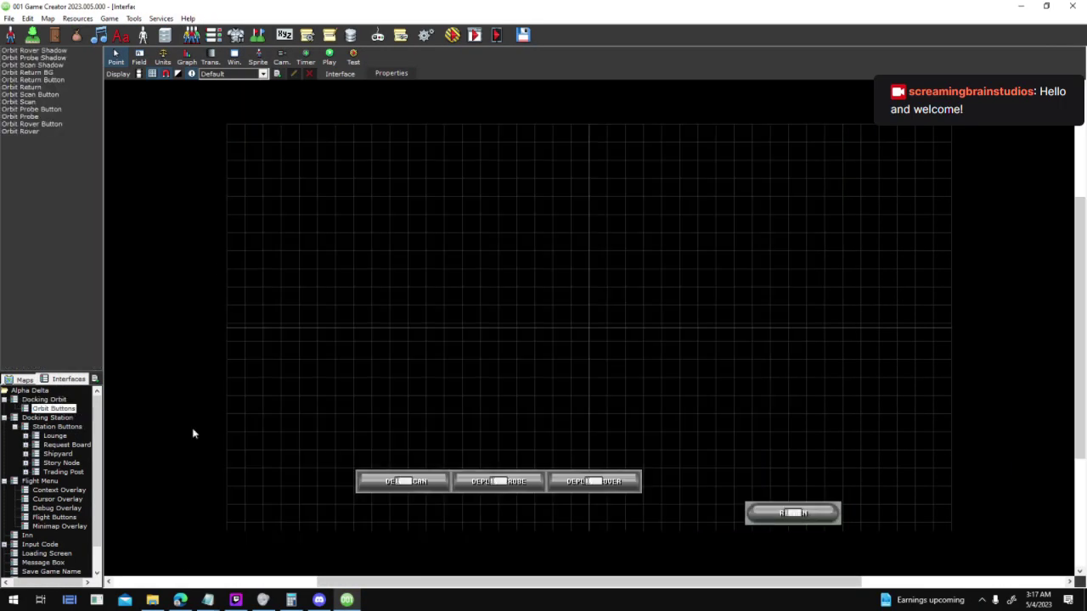
double_click(416, 482)
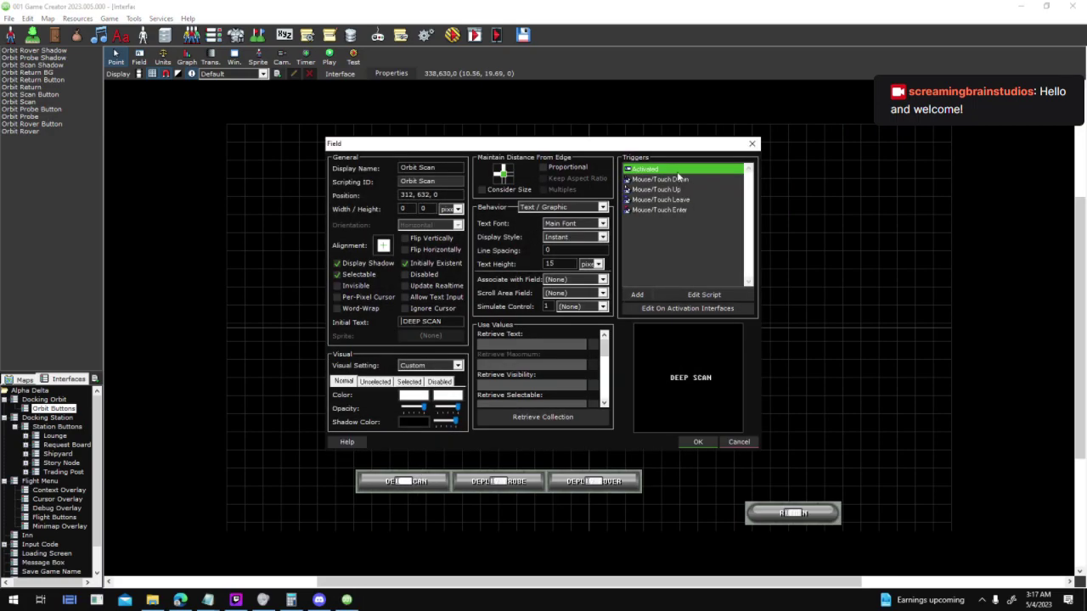
double_click(677, 171)
left_click(774, 132)
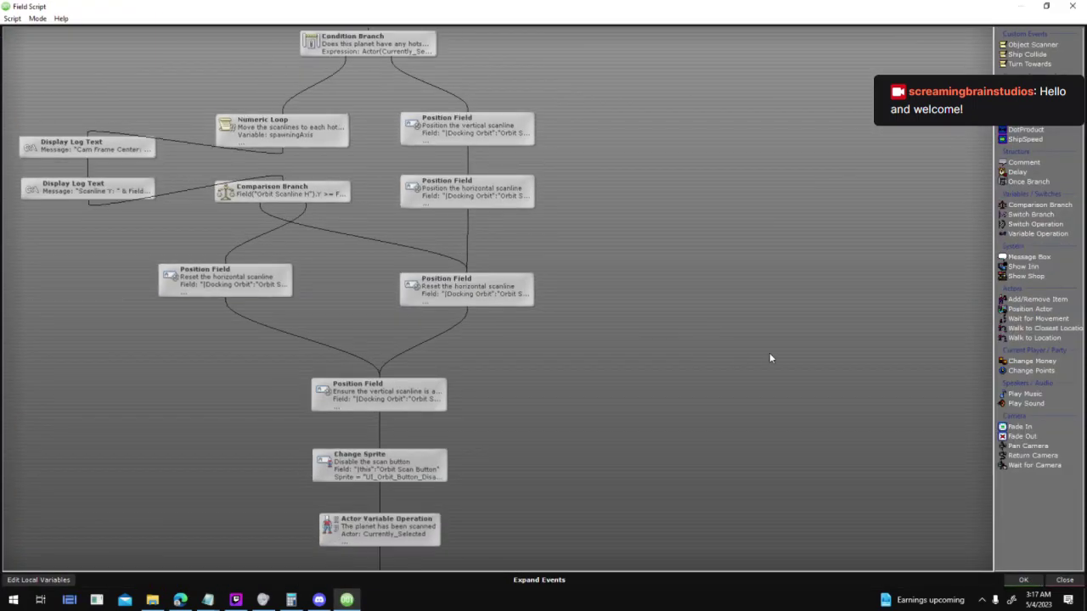
Add a Display Log Text event with the message "Higher - Moving Down" between the Comparison Branch's less-than outcome and its horizontal scanline Position Field
left_click_drag(769, 357, 888, 384)
left_click(480, 264)
key("space")
type("log")
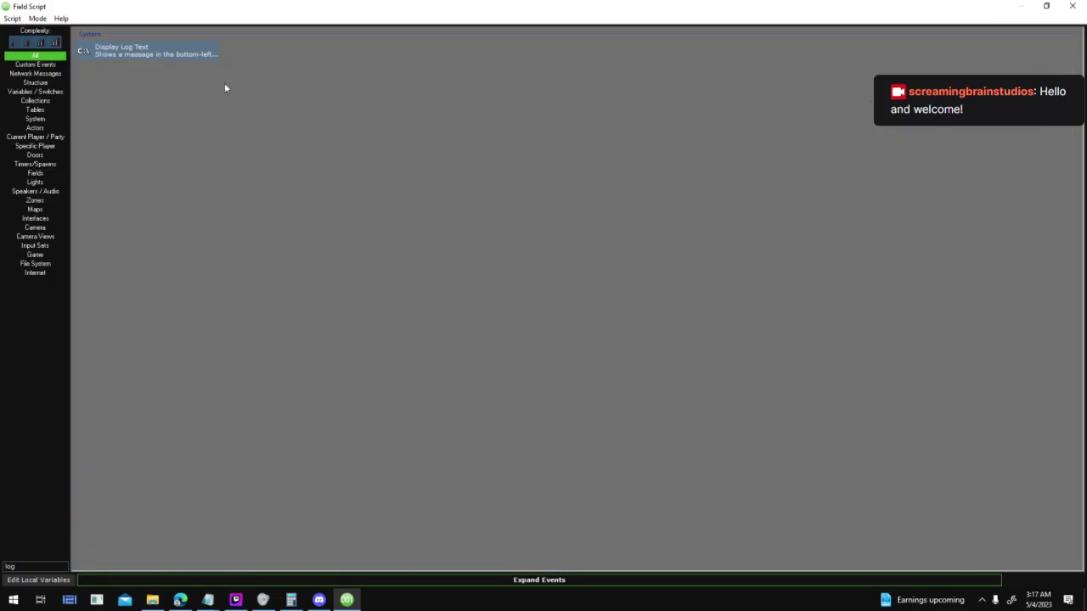
double_click(166, 51)
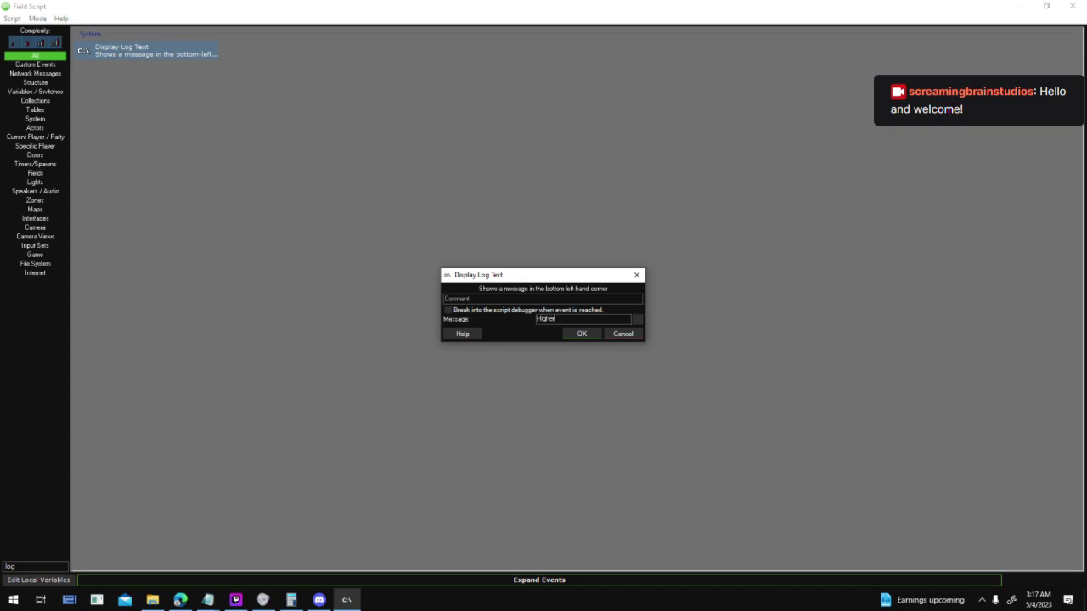
type("ng Dow")
key("Return")
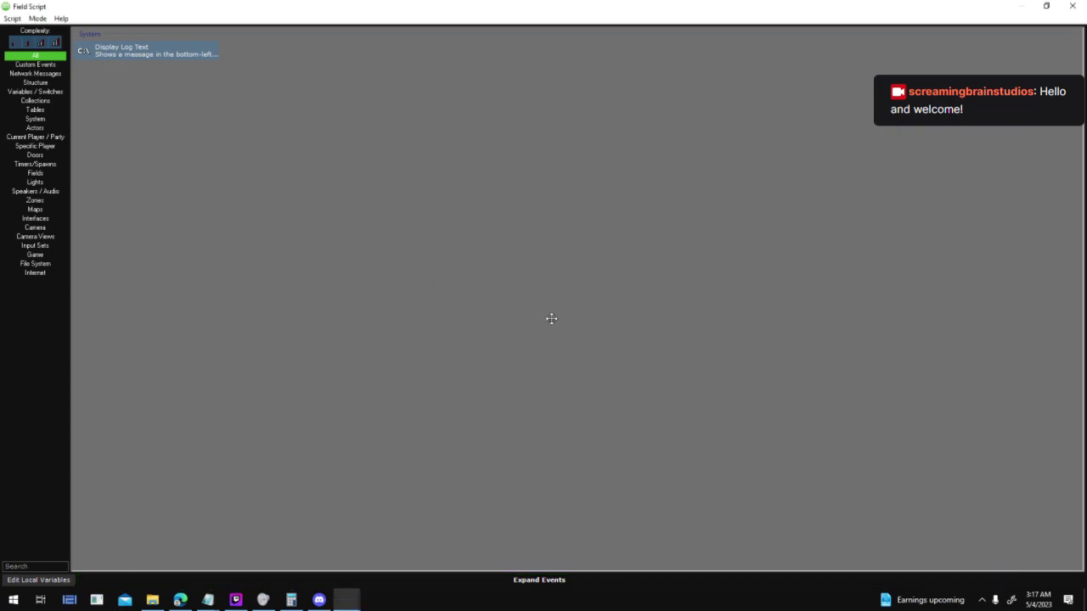
left_click_drag(467, 270, 528, 303)
Duplicate the log event with the message "Lower - Moving Up" and link it between the comparison's other outcome and its horizontal scanline Position Field
key("ctrl+v")
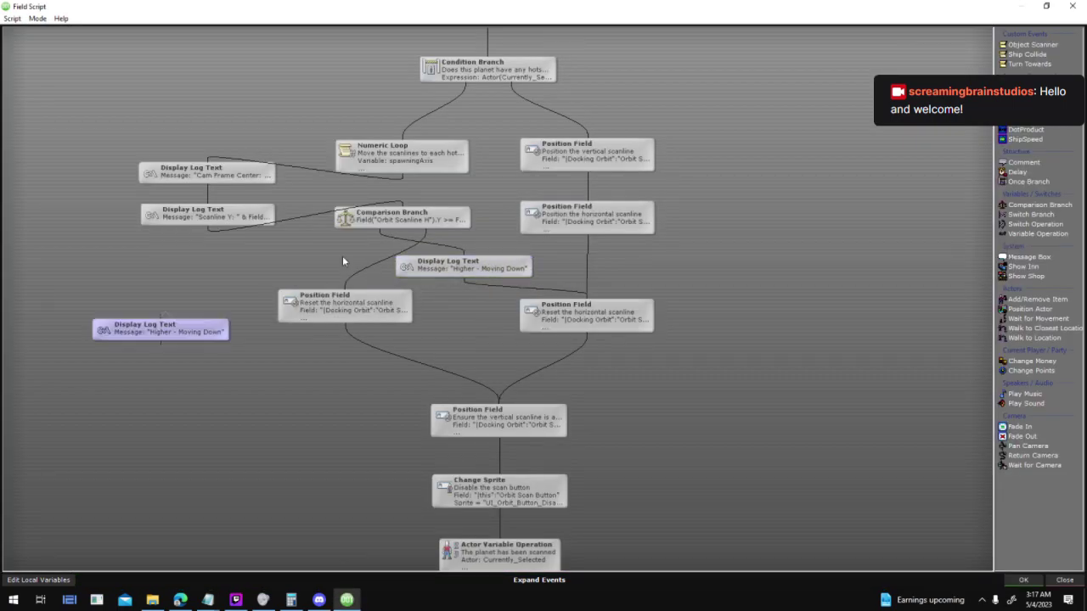
left_click_drag(422, 233, 212, 263)
double_click(212, 262)
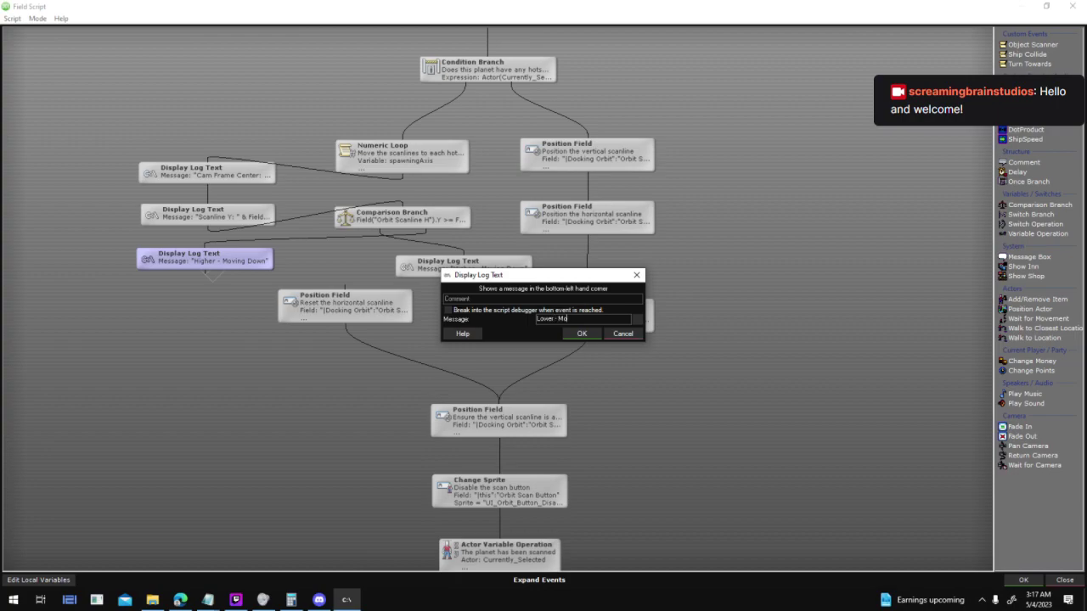
type("Up")
key("Return")
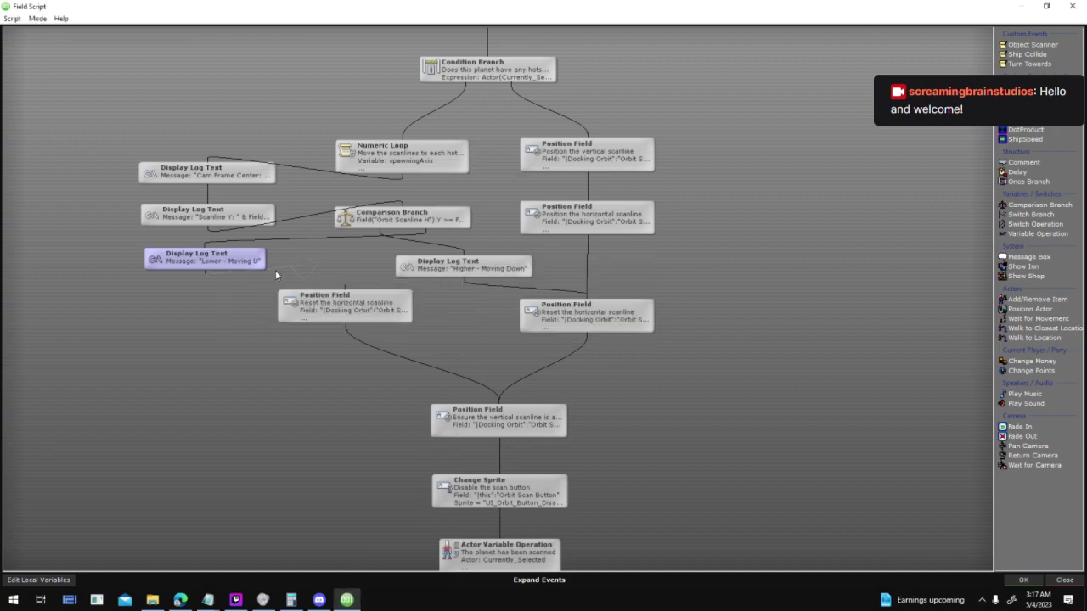
double_click(204, 258)
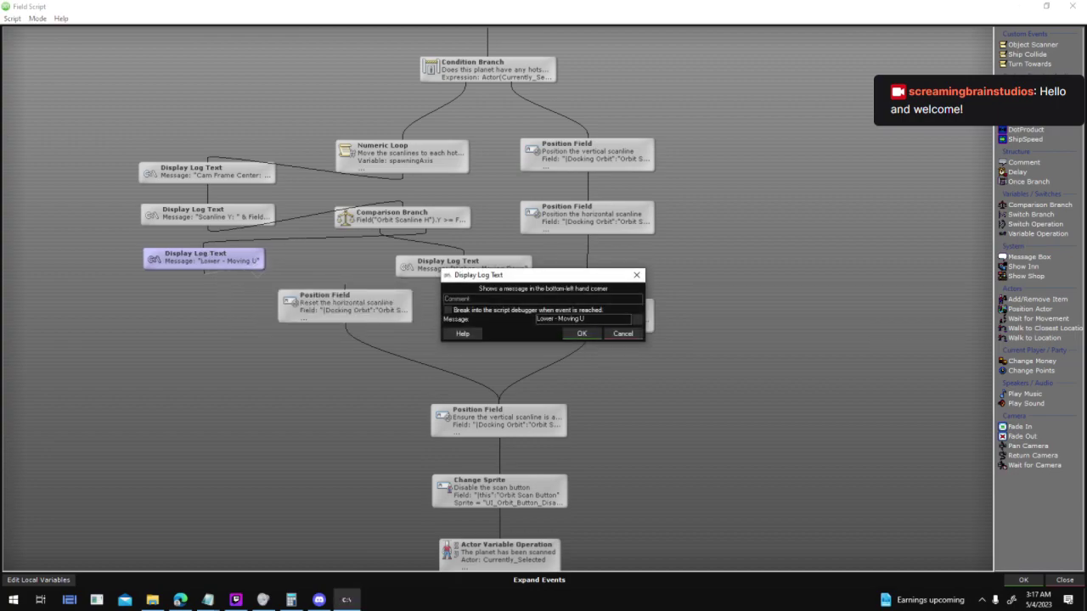
key("Return")
left_click_drag(203, 272, 164, 309)
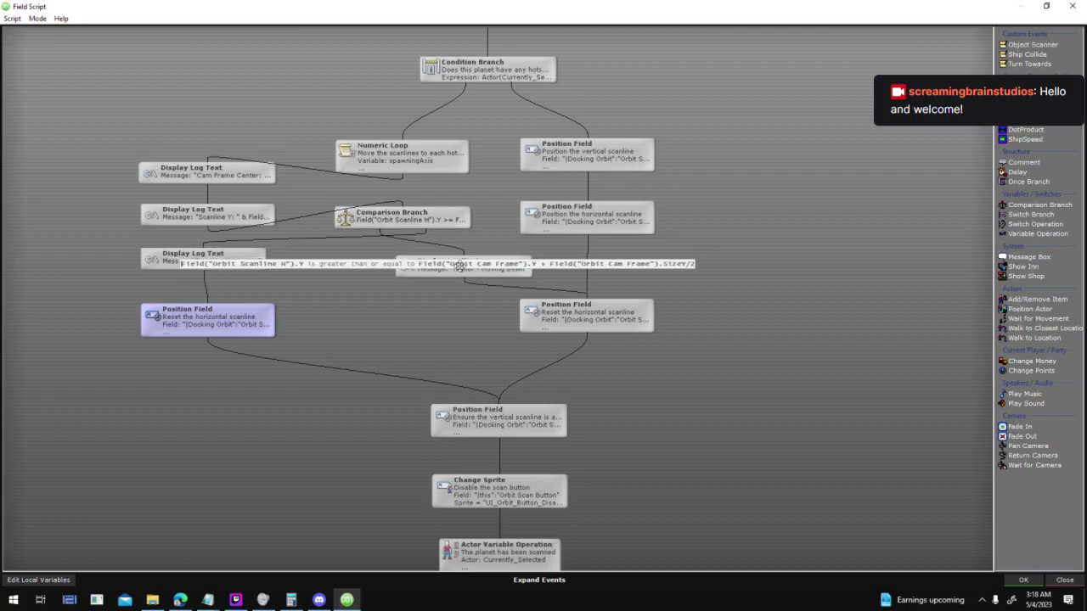
Change the comment of the Position Field event that uses the cam frame's Y plus SizeY to "Move to Bottom"
left_click(546, 315)
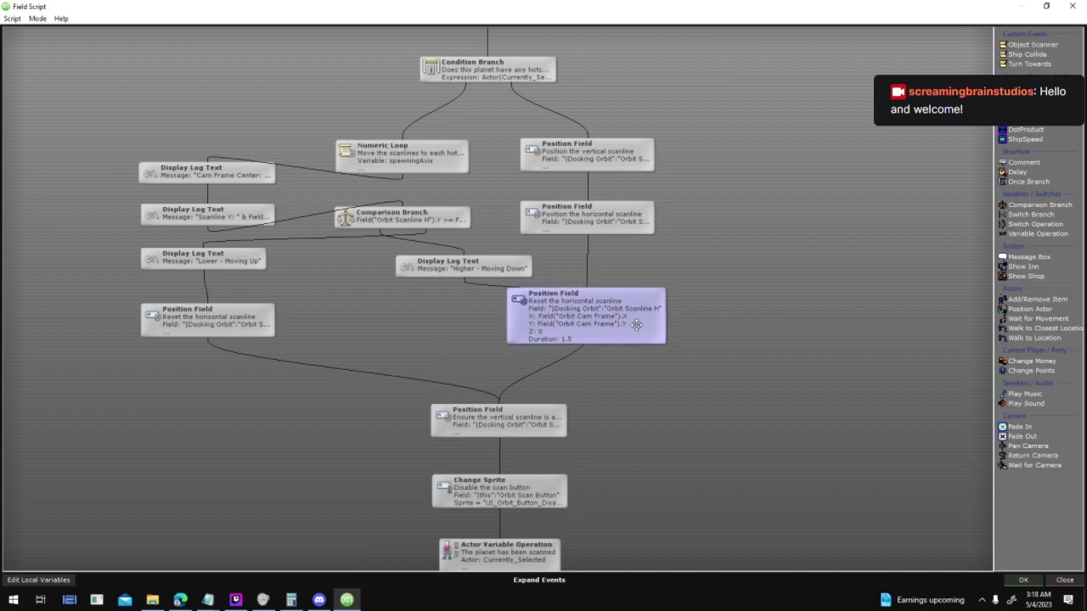
left_click(444, 246)
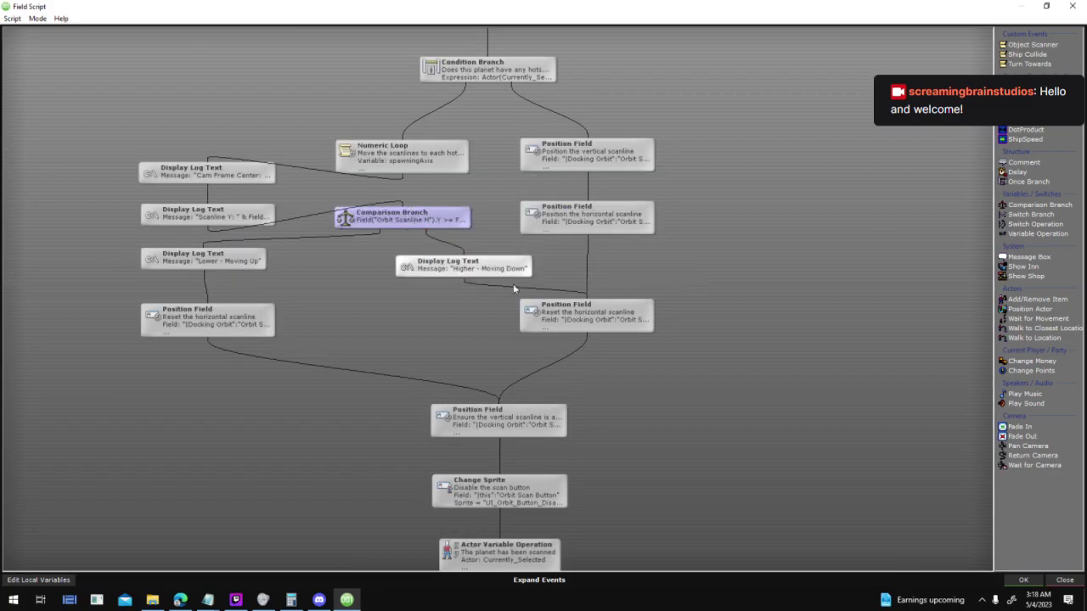
mouse_move(575, 308)
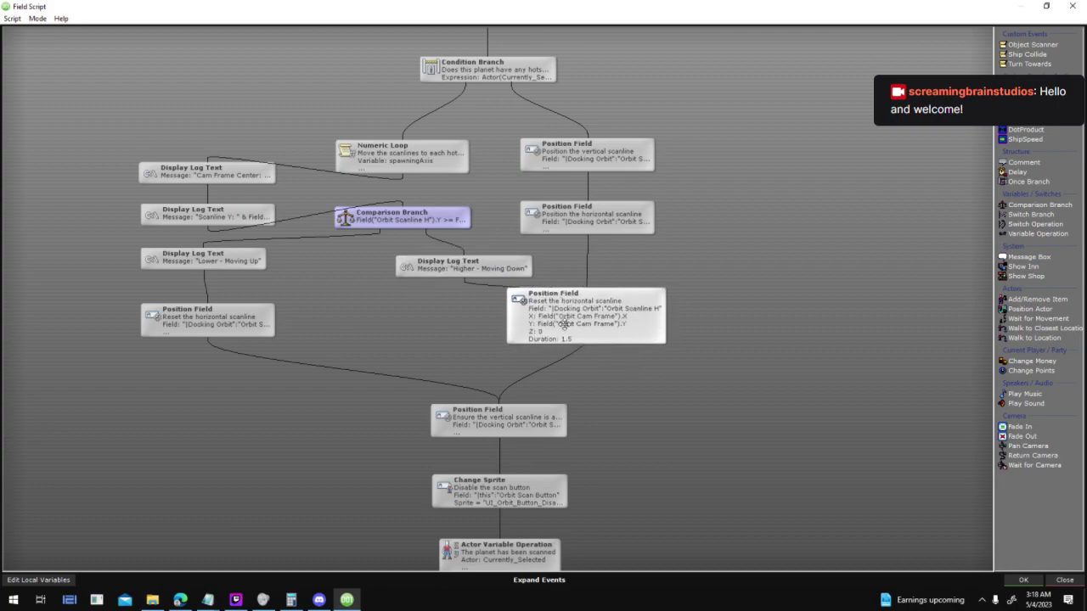
left_click(594, 326)
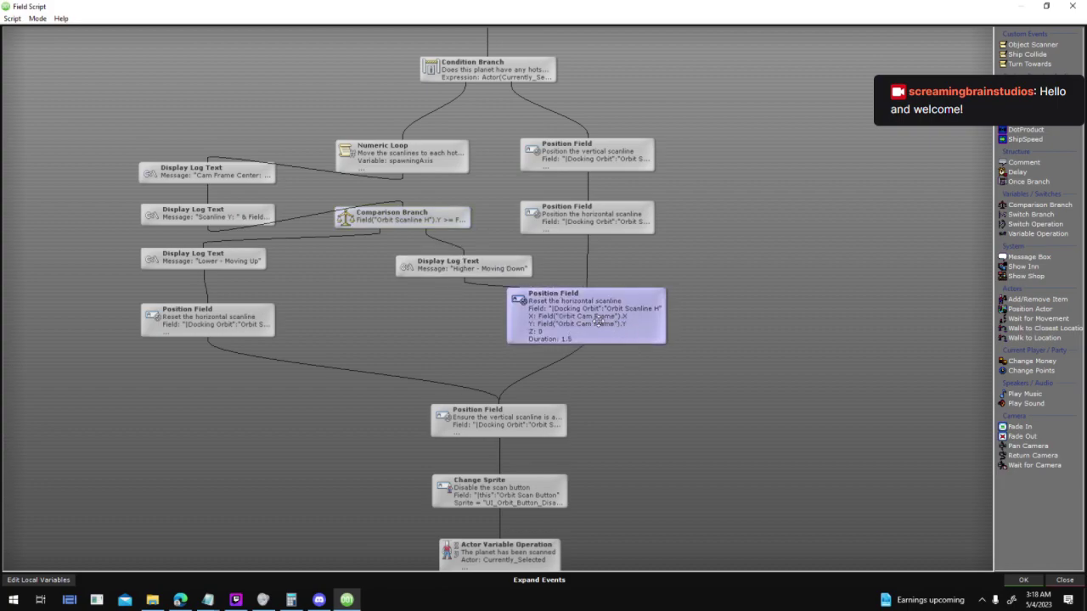
left_click(219, 315)
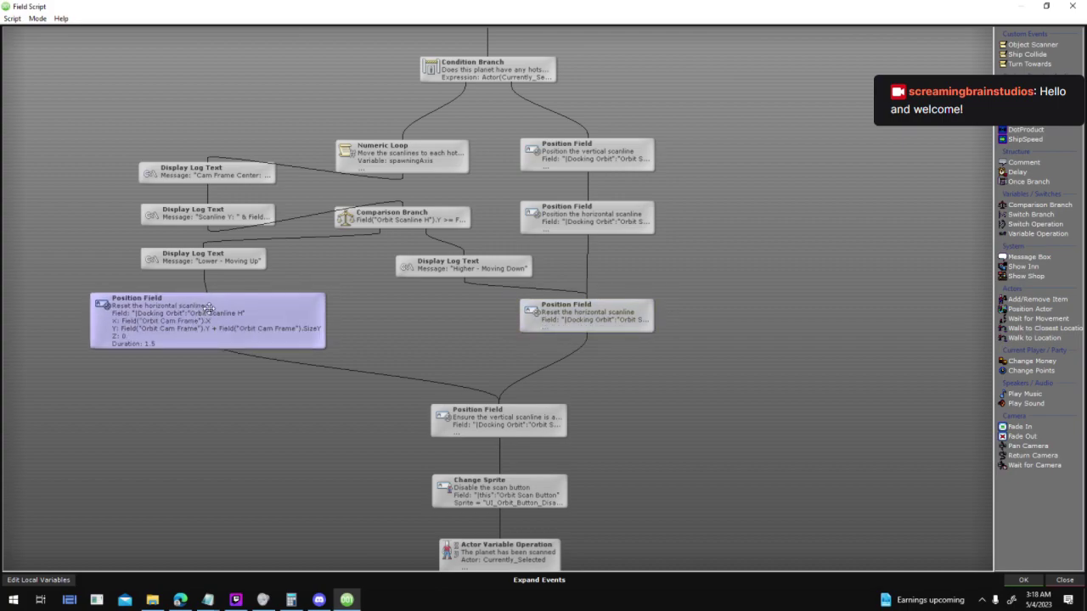
key("ctrl+a")
type("Move to Botto")
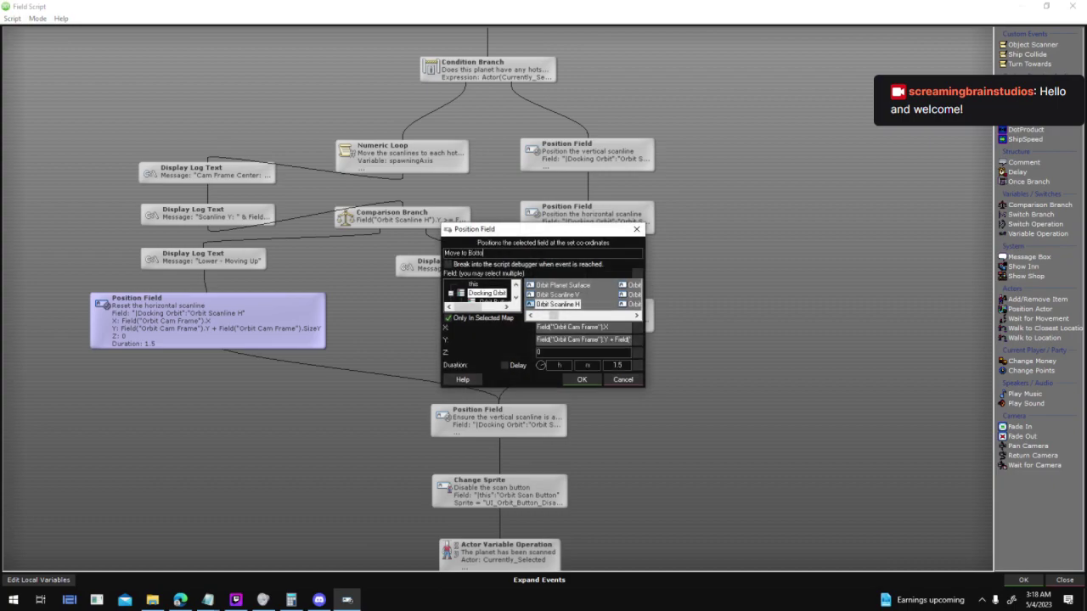
type("m")
key("Return")
Change the comment of the Position Field event that uses only the cam frame's Y to "Move to Top"
double_click(566, 292)
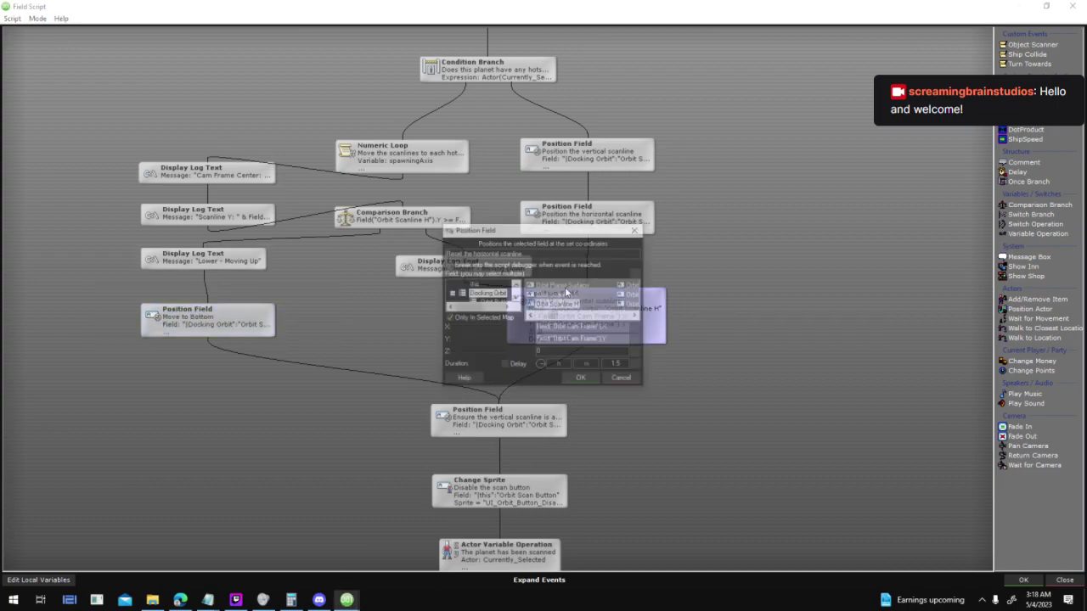
type("Move to Top")
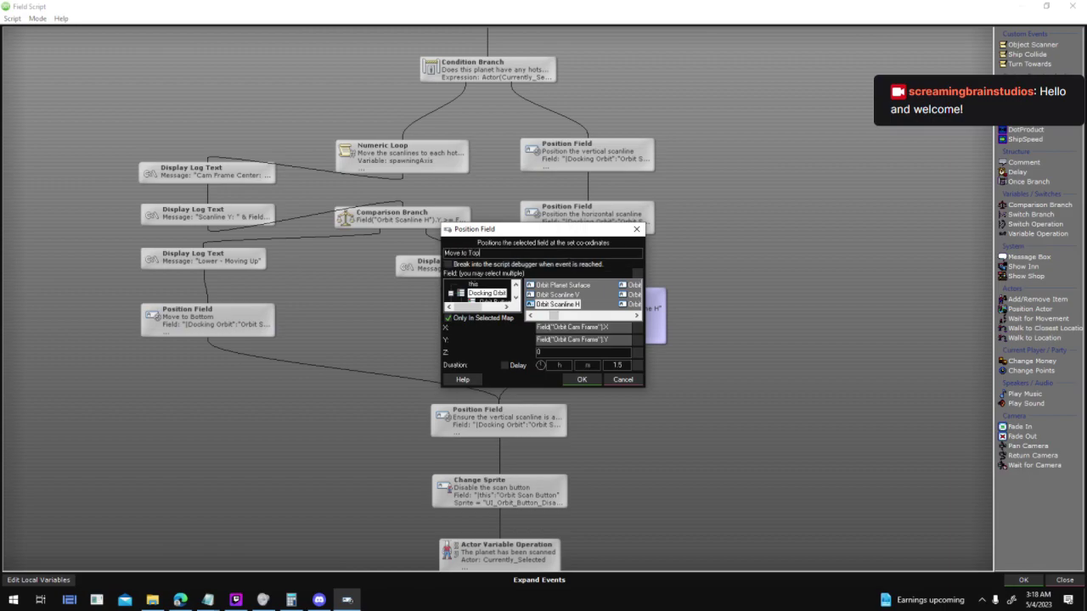
key("Return")
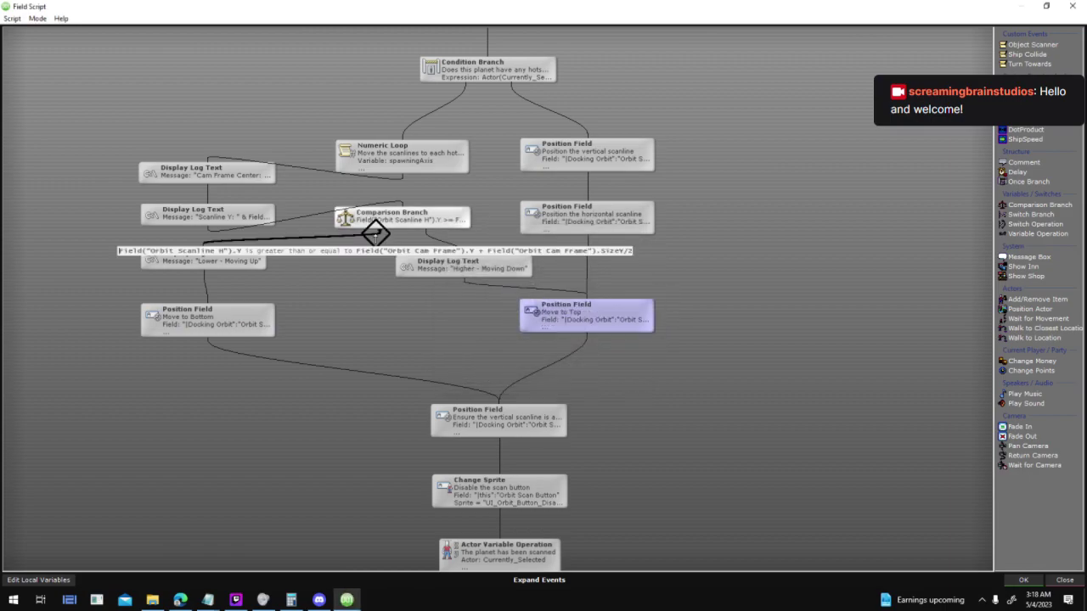
Swap the comparison's outcomes, link "Lower - Moving Up" to Move to Top and "Higher - Moving Down" to Move to Bottom, and keep the script
left_click_drag(237, 263, 288, 270)
left_click(382, 223)
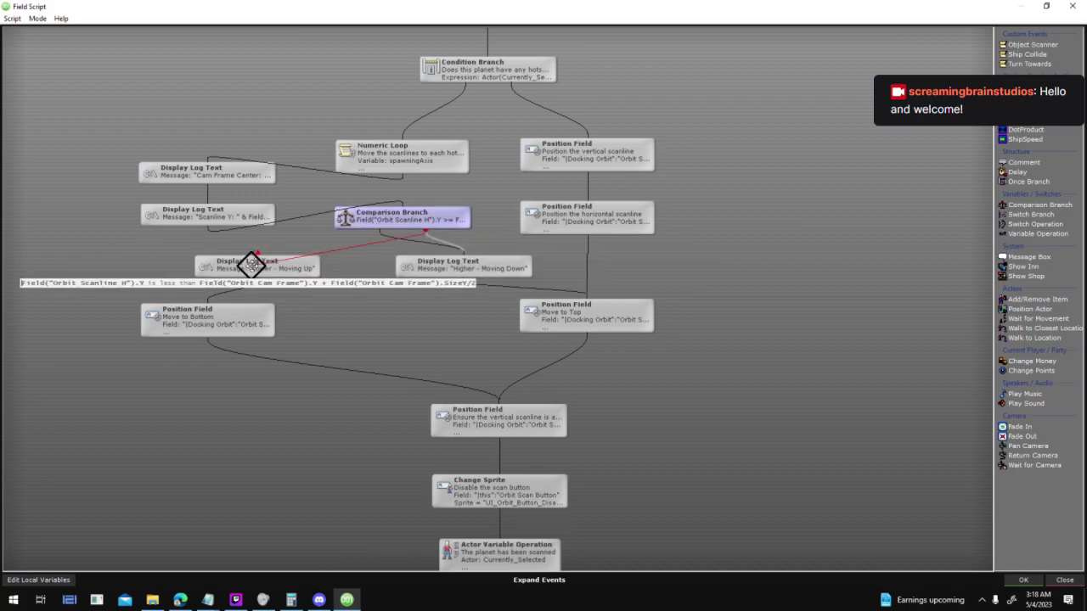
left_click_drag(255, 281, 515, 322)
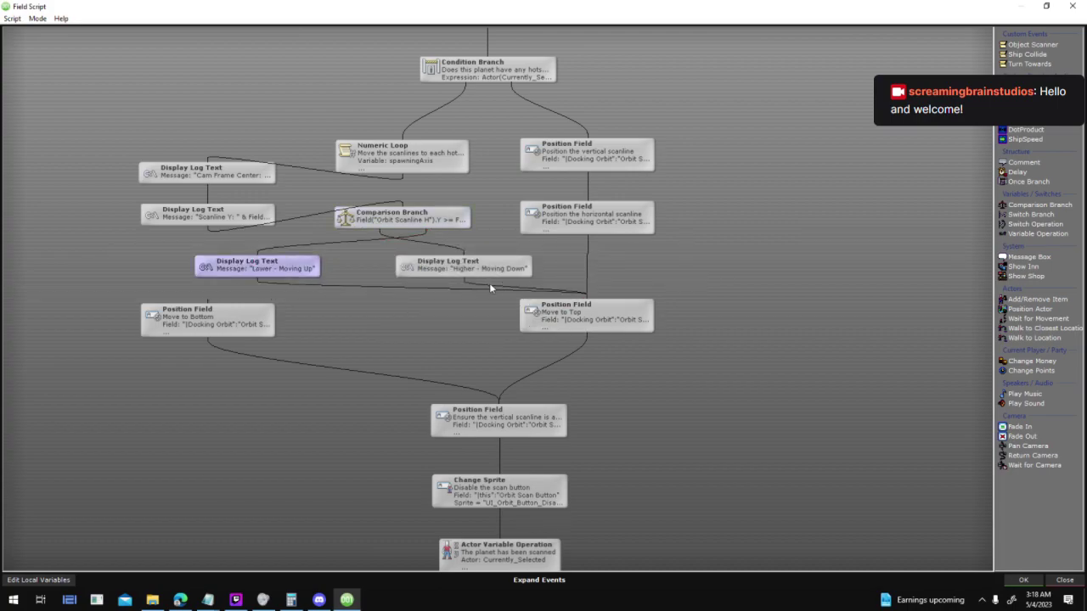
left_click_drag(483, 281, 209, 307)
left_click_drag(256, 268, 498, 270)
left_click_drag(416, 268, 156, 265)
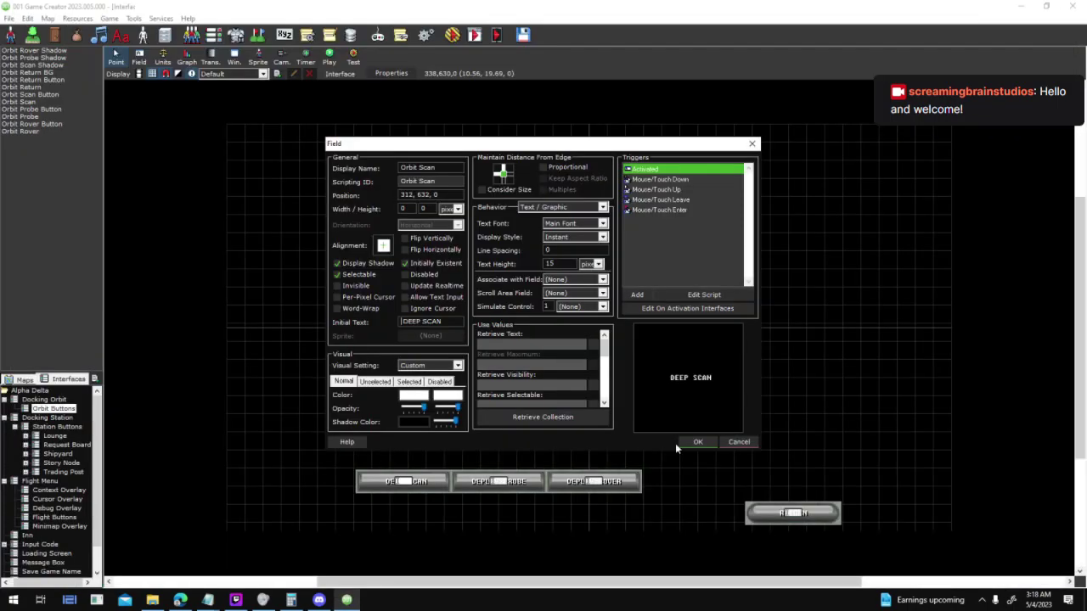
left_click(694, 441)
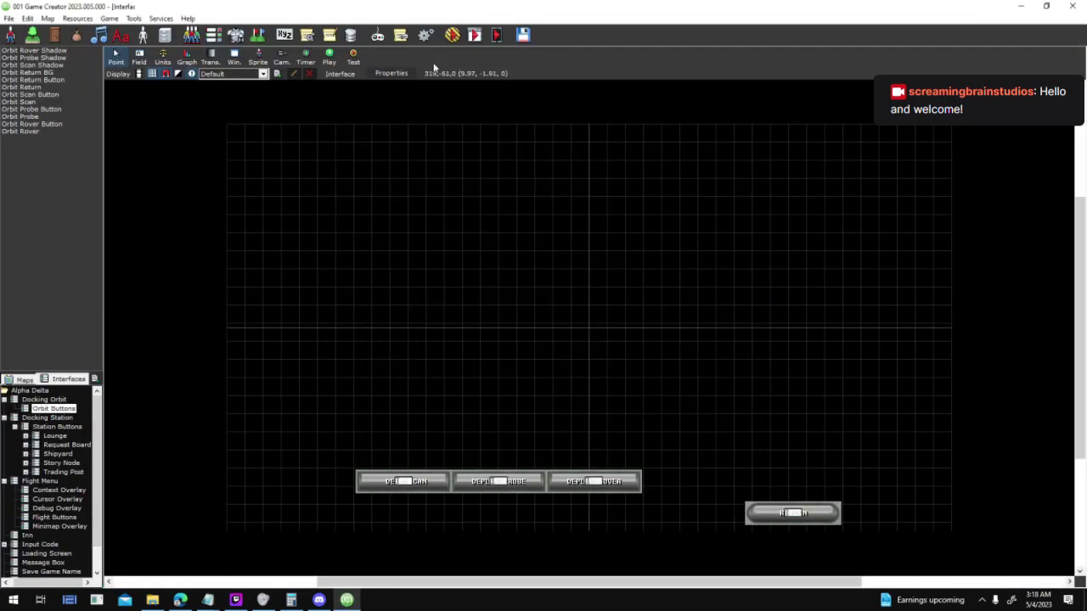
Launch the game with the debugger to test the rewired deep scan script
left_click(451, 35)
key("Return")
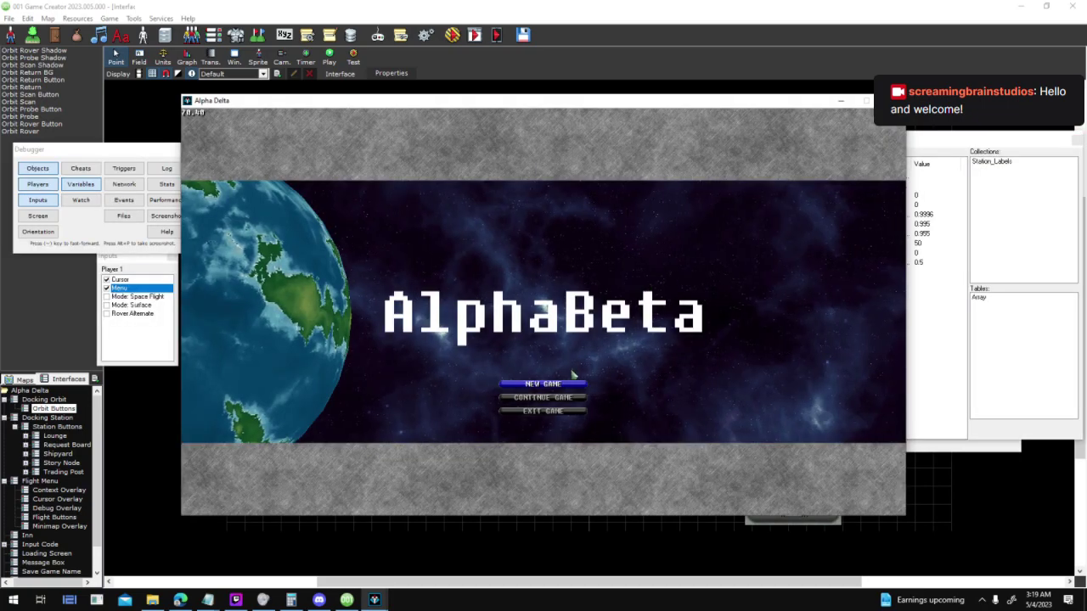
Start a new game, run a deep scan of the yellow rocky planet from orbit, and close the test run
left_click(570, 383)
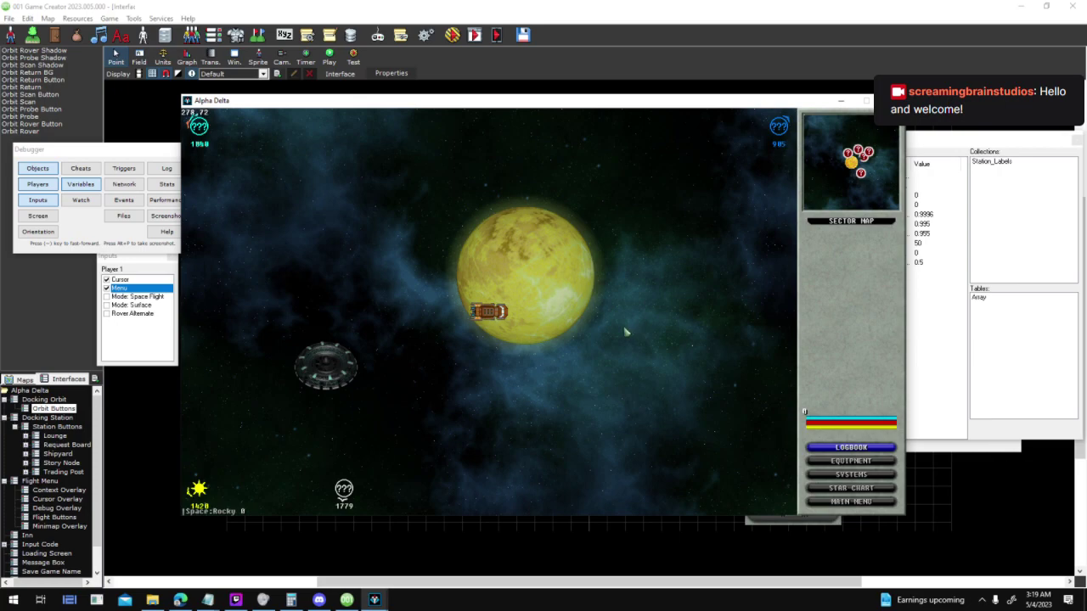
left_click(574, 300)
left_click(831, 241)
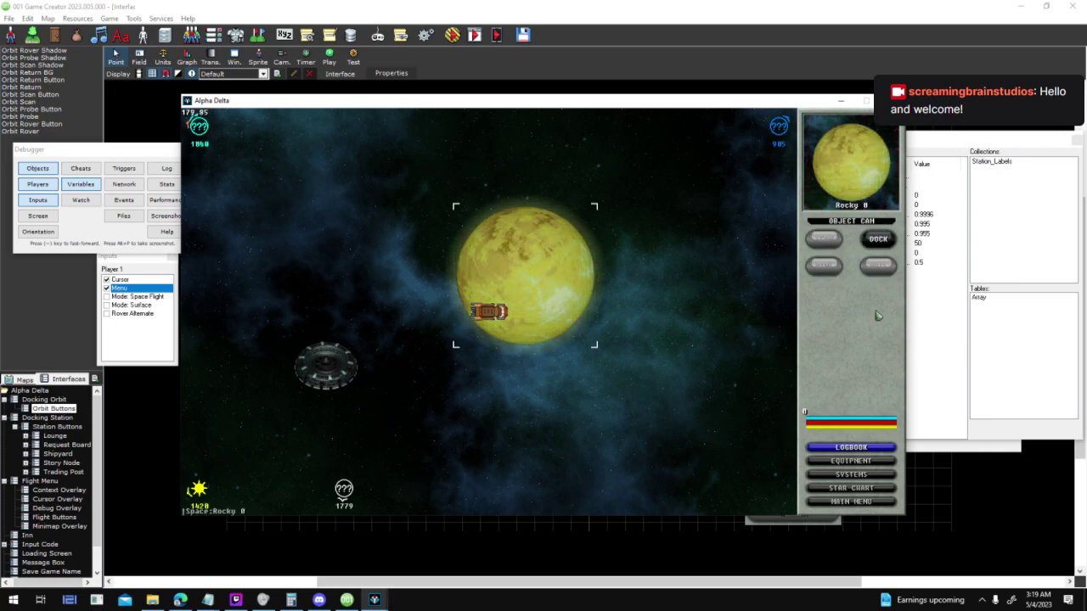
left_click(890, 241)
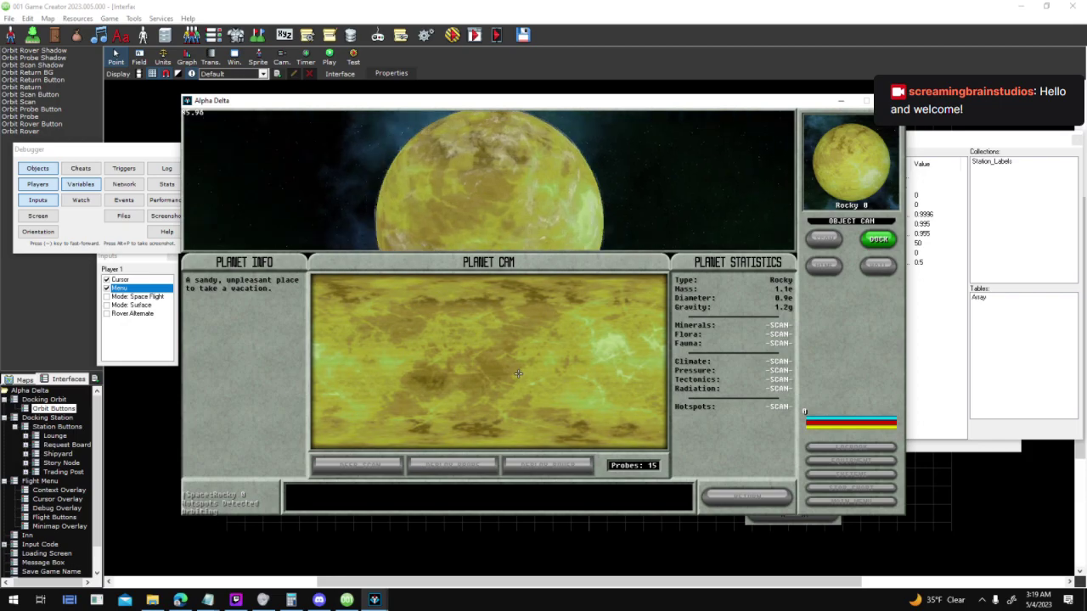
left_click(360, 465)
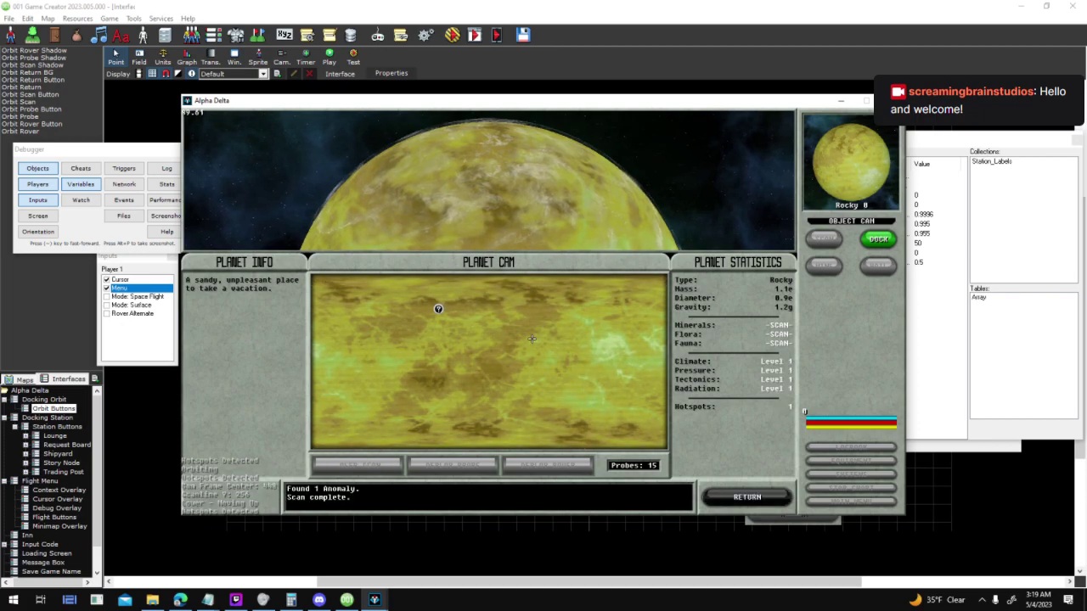
left_click(891, 100)
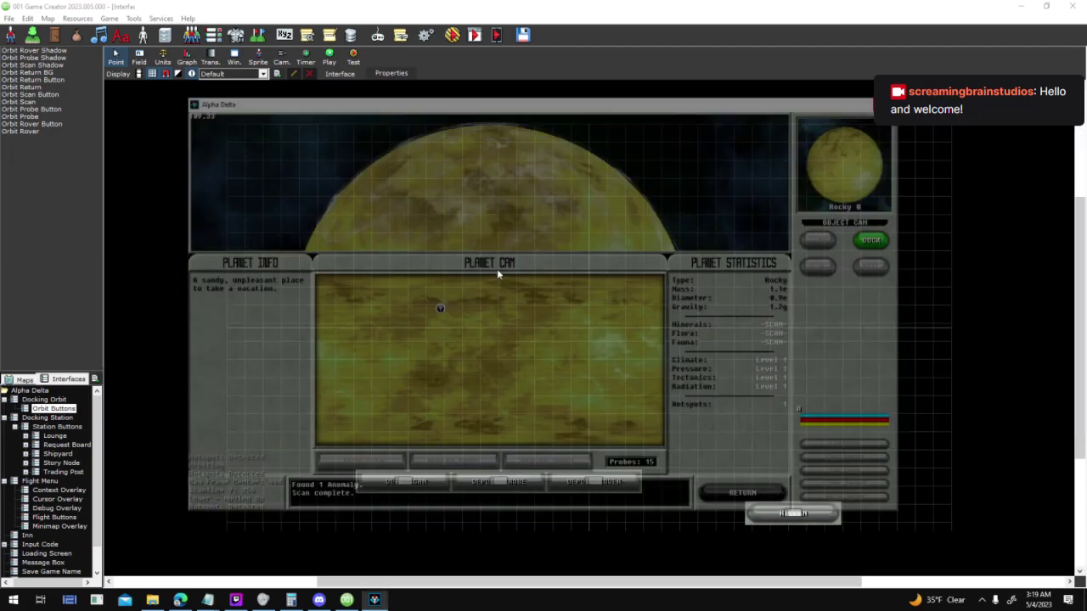
In the Deep Scan button's activation script, set the Comparison Branch to Field("Orbit Scanline H").Y >= Field("Orbit Cam Frame").Y + Field("Orbit Cam Frame").SizeY/2
double_click(510, 416)
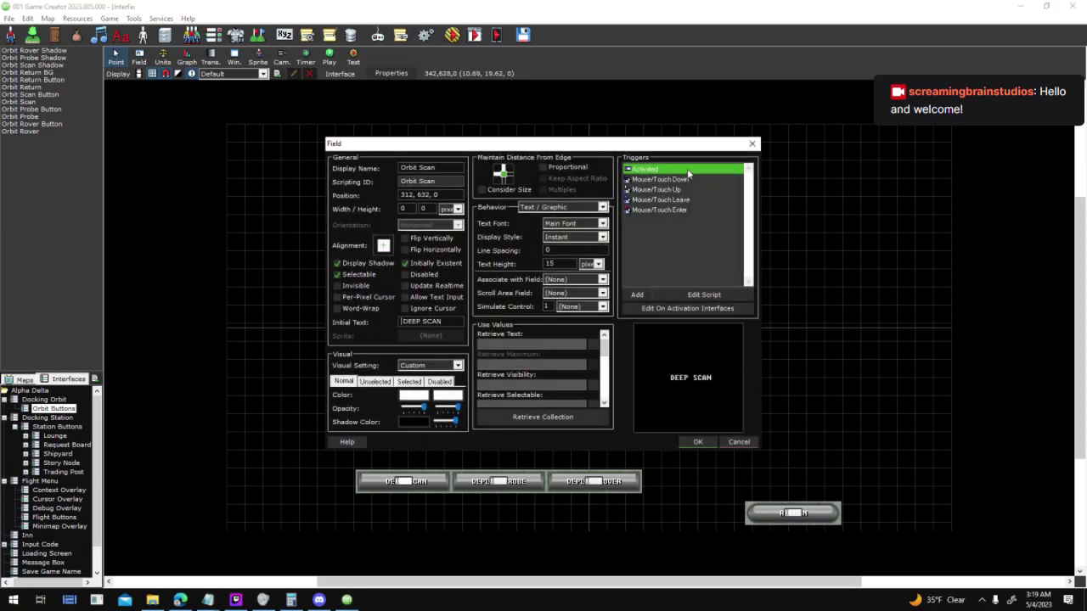
scroll(492, 315, "up", 5)
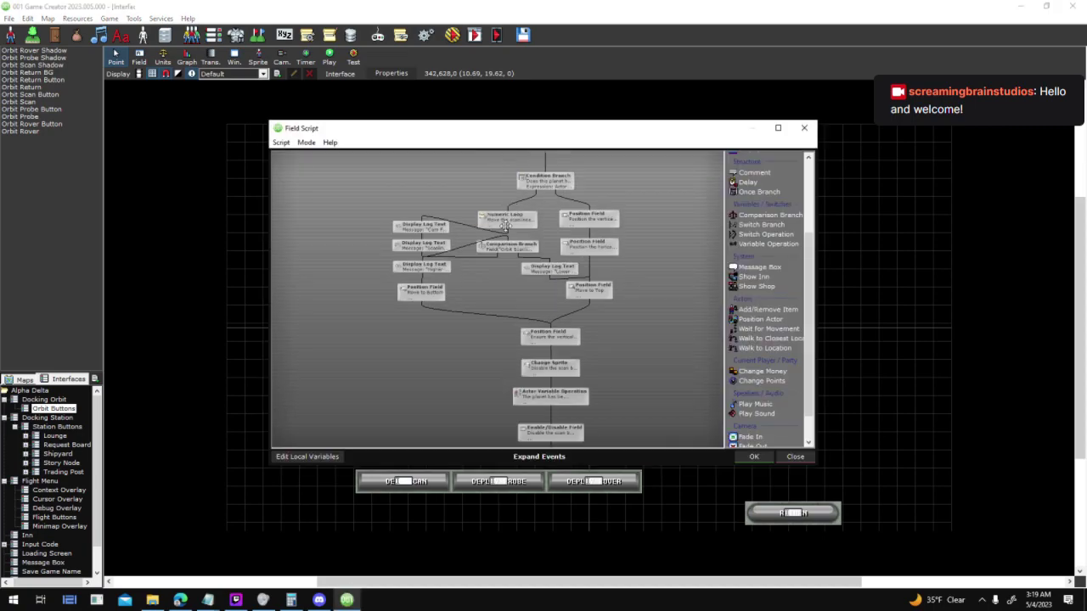
double_click(500, 248)
left_click(613, 324)
left_click(556, 348)
left_click(592, 348)
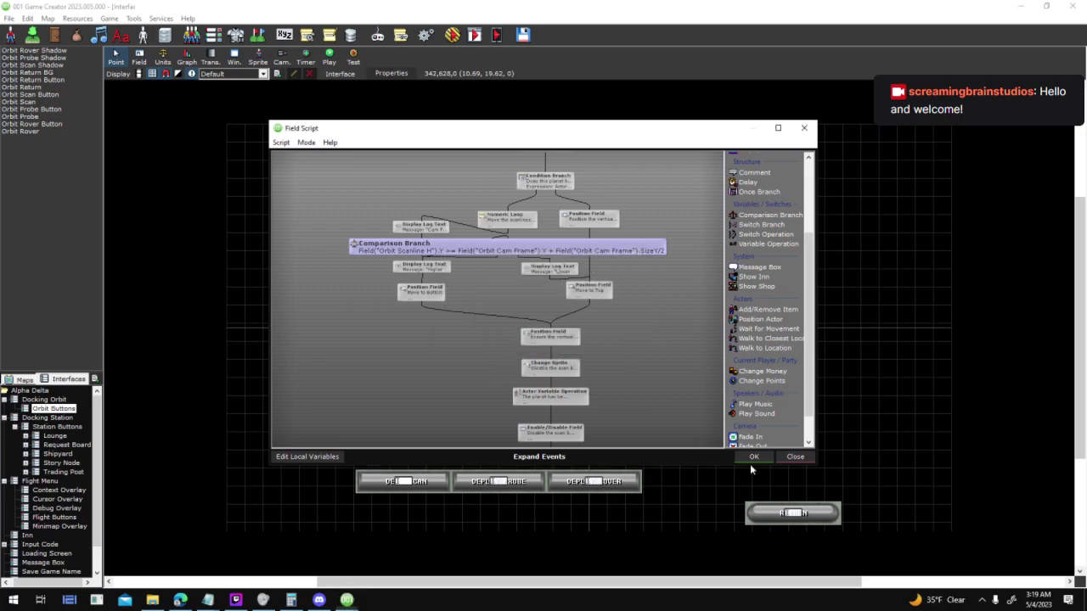
left_click(754, 457)
left_click(648, 442)
Save the interface, test-run the game with a deep scan of Rocky 0, and return to space flight
left_click(453, 35)
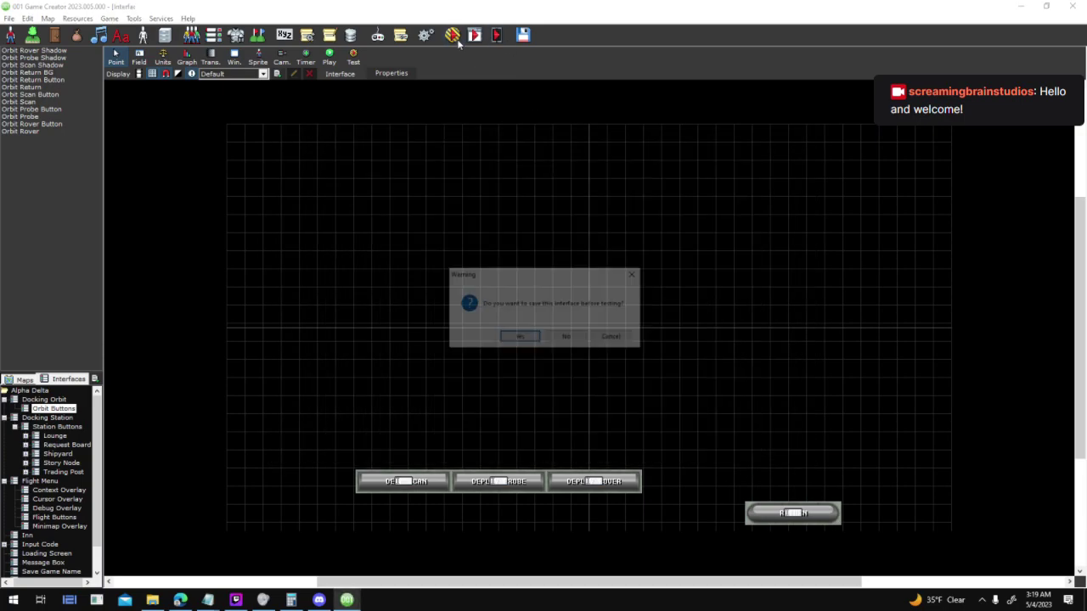
key("Return")
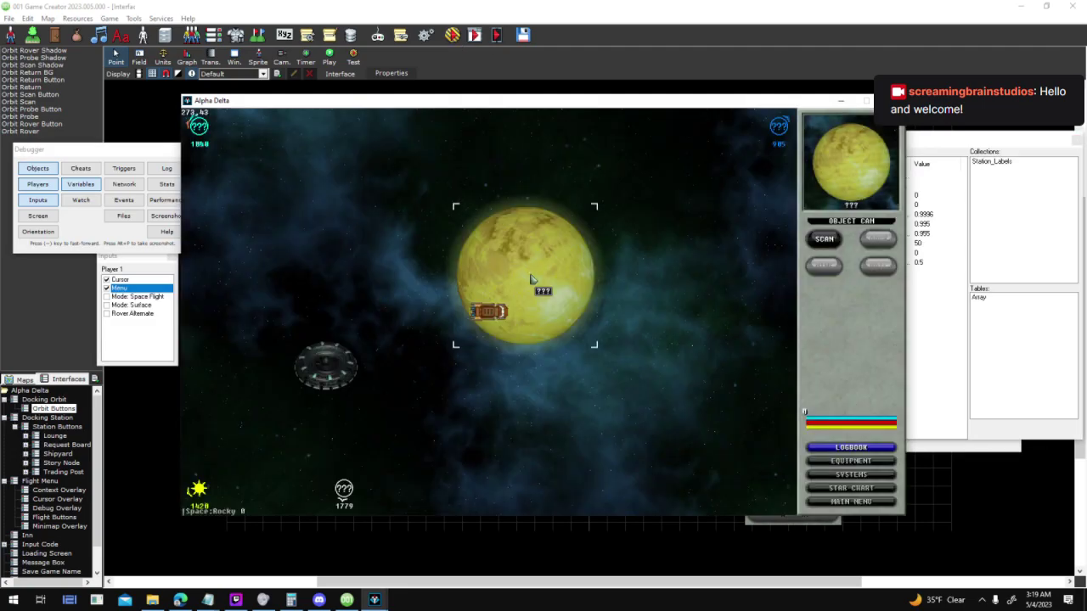
left_click(838, 245)
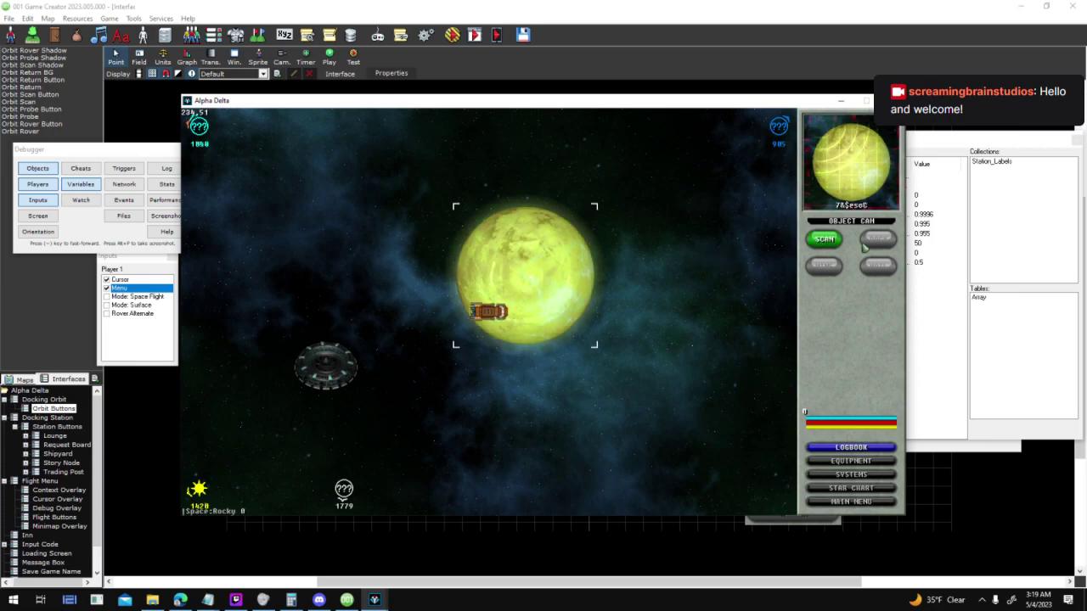
left_click(876, 241)
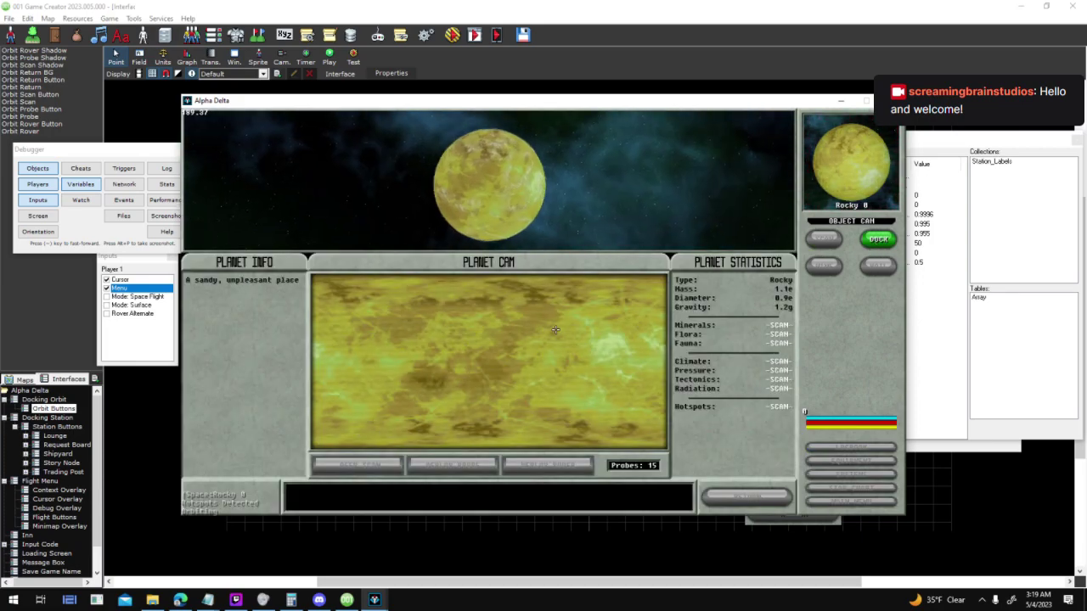
left_click(358, 464)
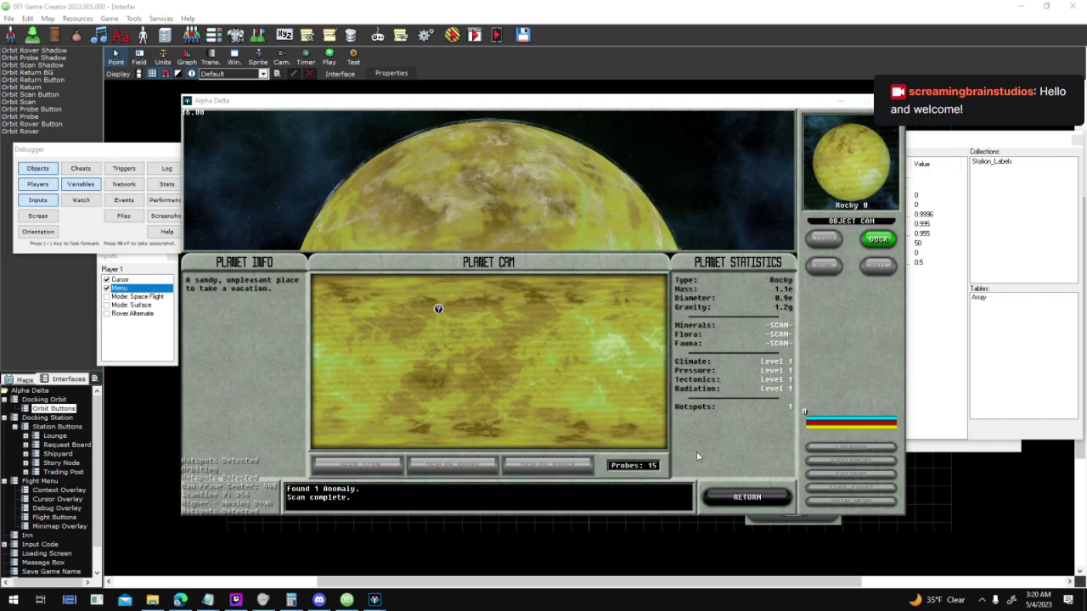
left_click(768, 495)
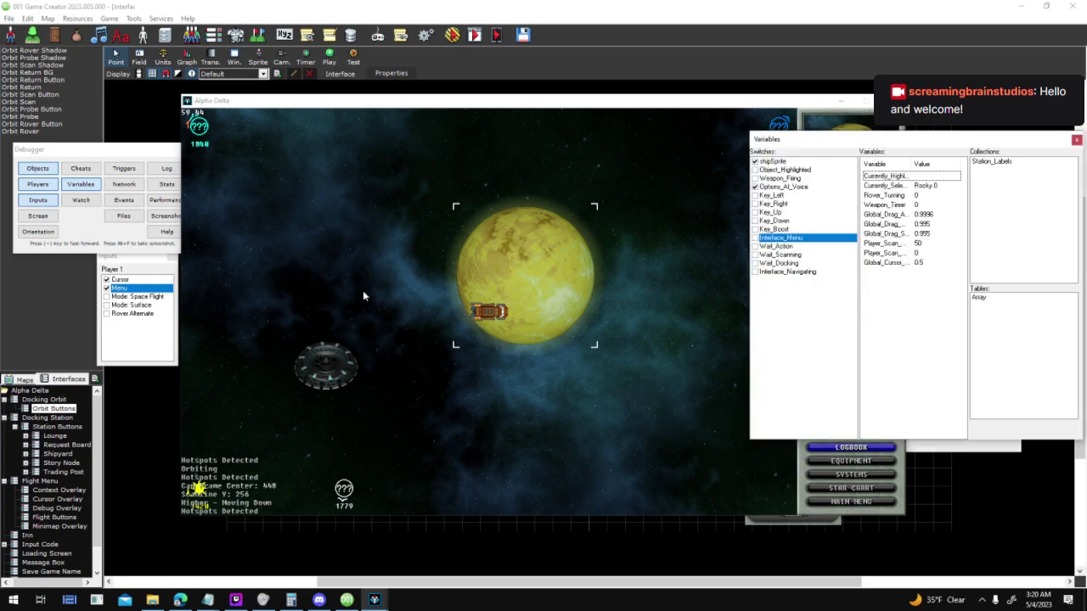
In the debugger's object data, edit the coordinates in Rocky 0's Surface_Hotspots variable to place the anomaly lower on the planet map
left_click(42, 170)
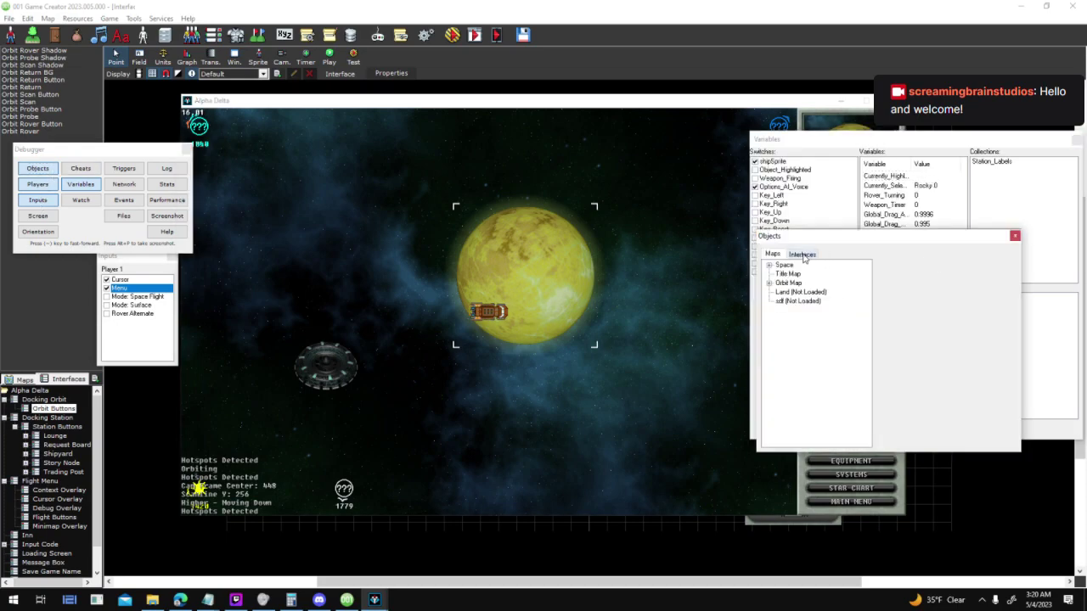
left_click(769, 284)
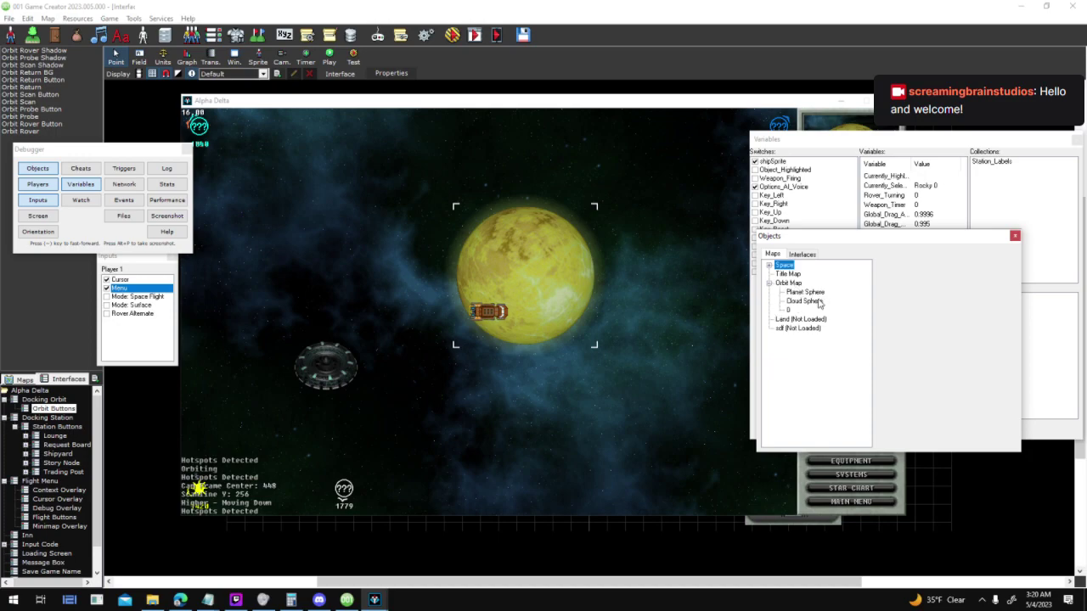
double_click(775, 269)
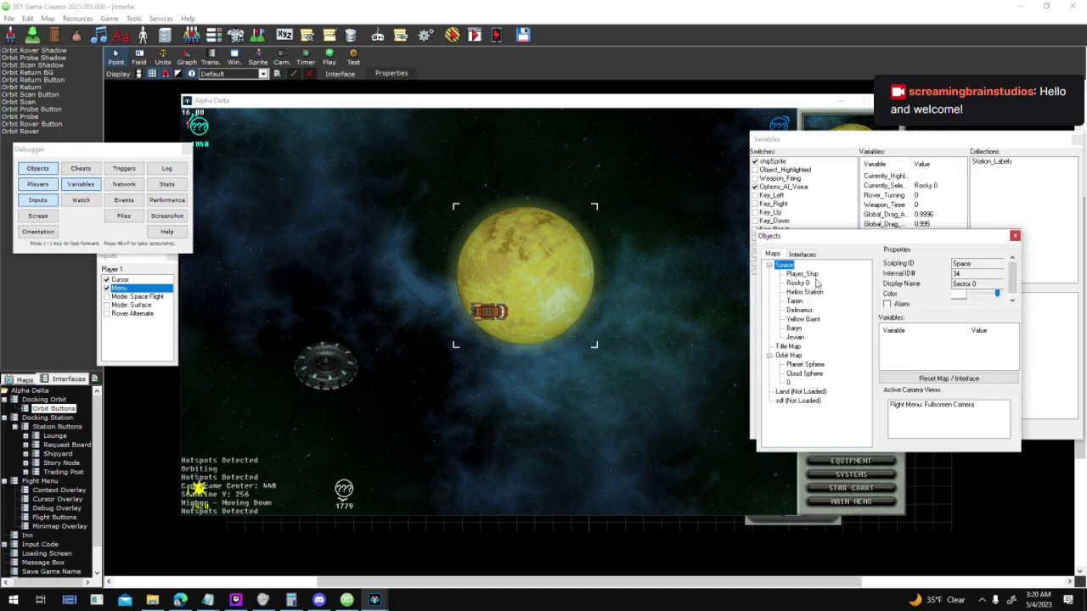
left_click(798, 283)
left_click_drag(1012, 339, 1015, 346)
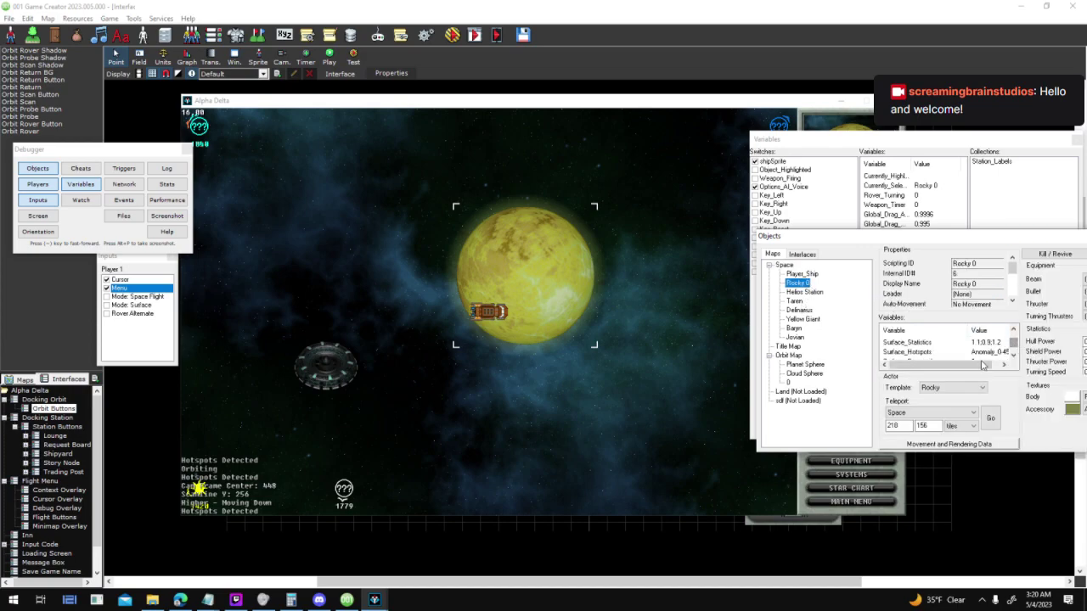
double_click(976, 352)
left_click(516, 240)
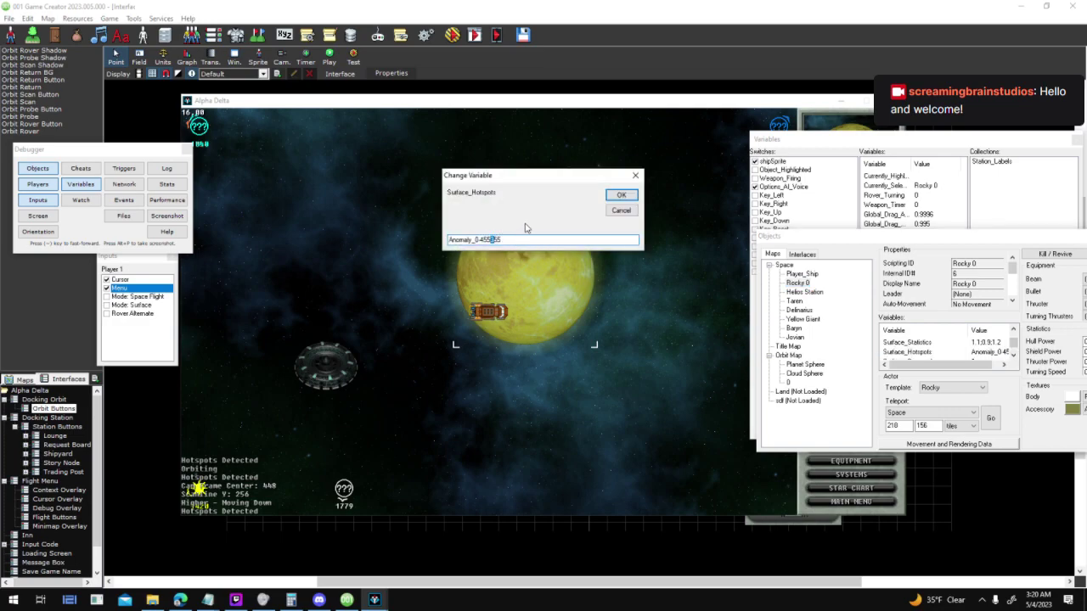
left_click(620, 194)
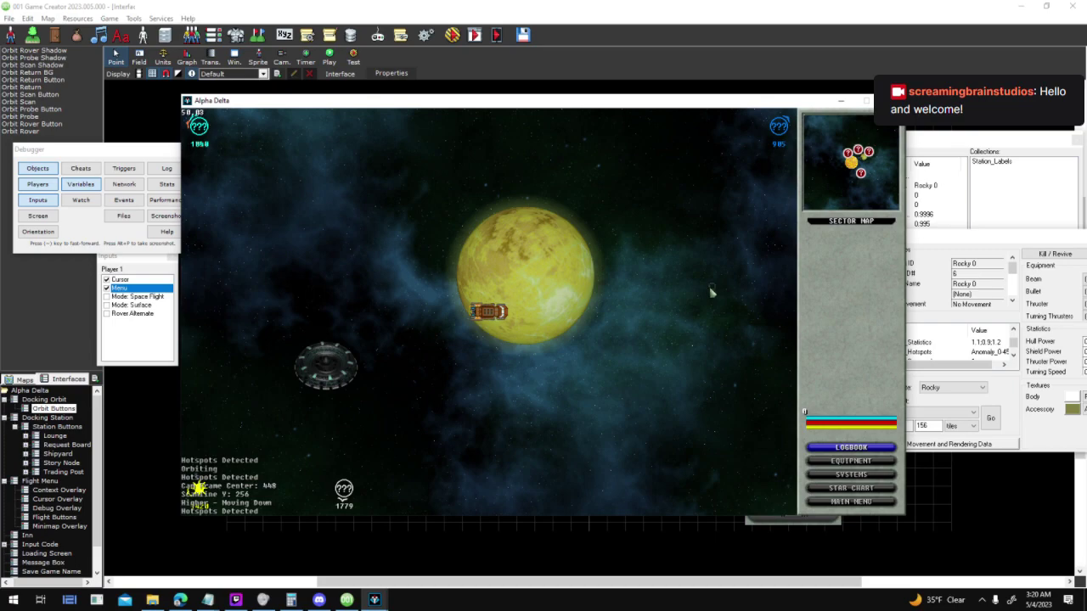
Dock at Rocky 0, check the anomaly marker on the planet map, and leave the current game
left_click(878, 239)
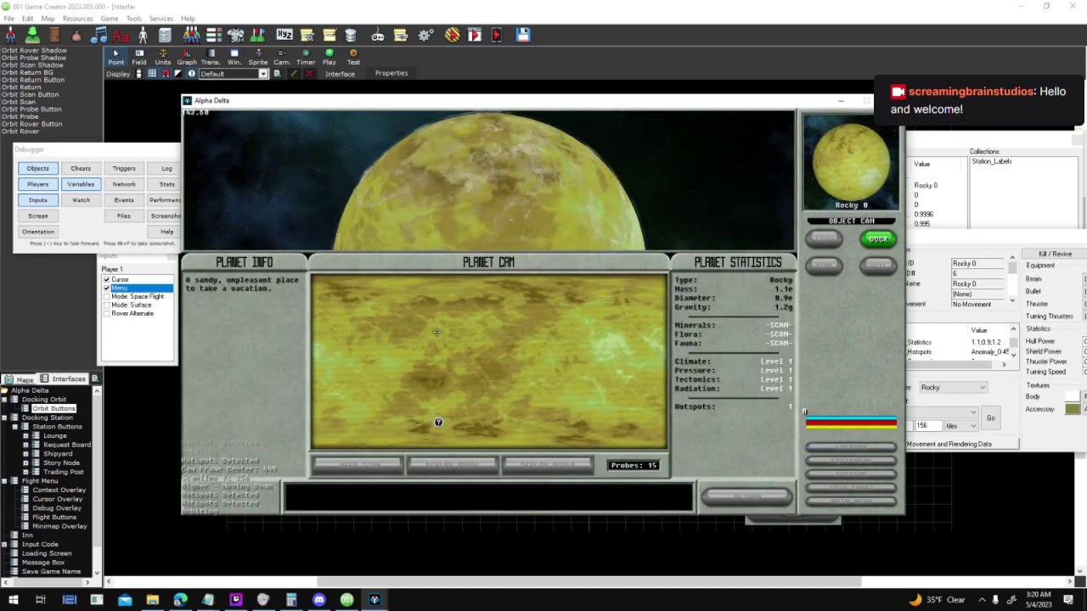
left_click(438, 421)
key("Escape")
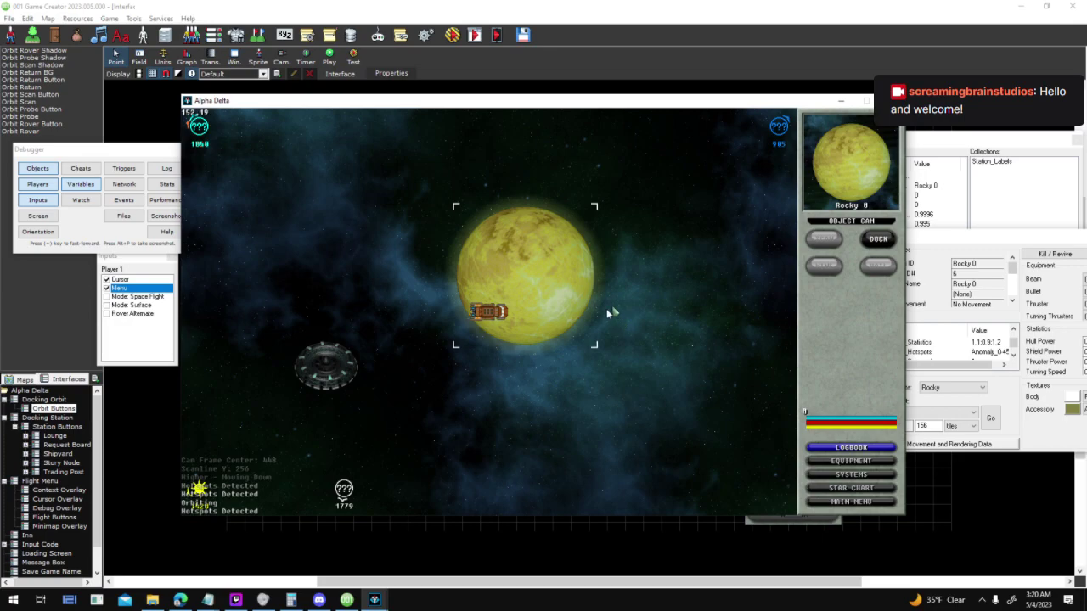
key("Escape")
left_click(627, 379)
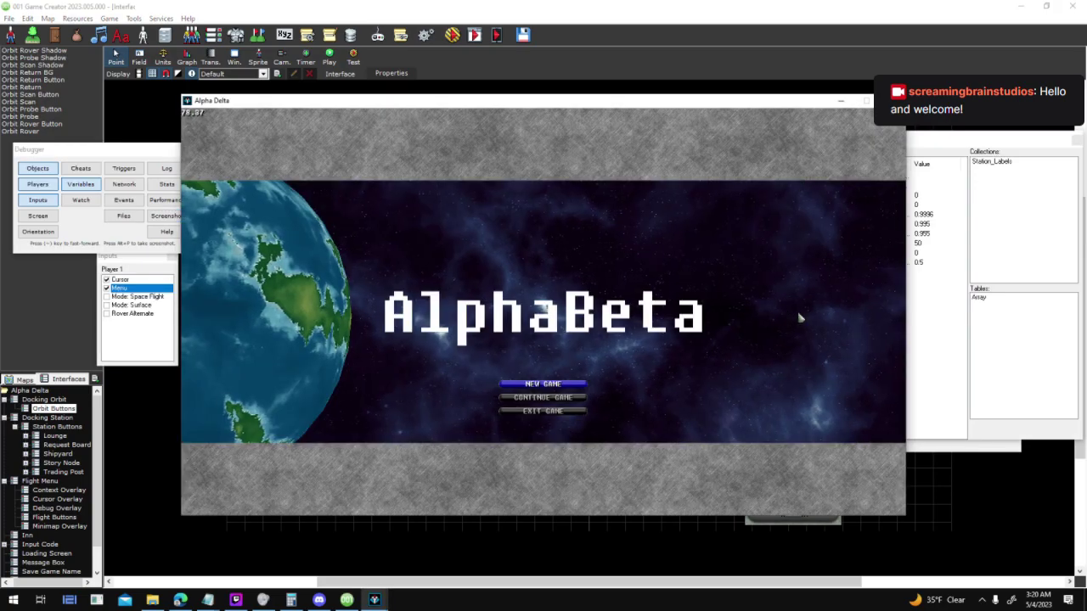
Start a new game and edit the anomaly coordinates in Rocky 0's Surface_Hotspots variable before scanning the planet
left_click(575, 383)
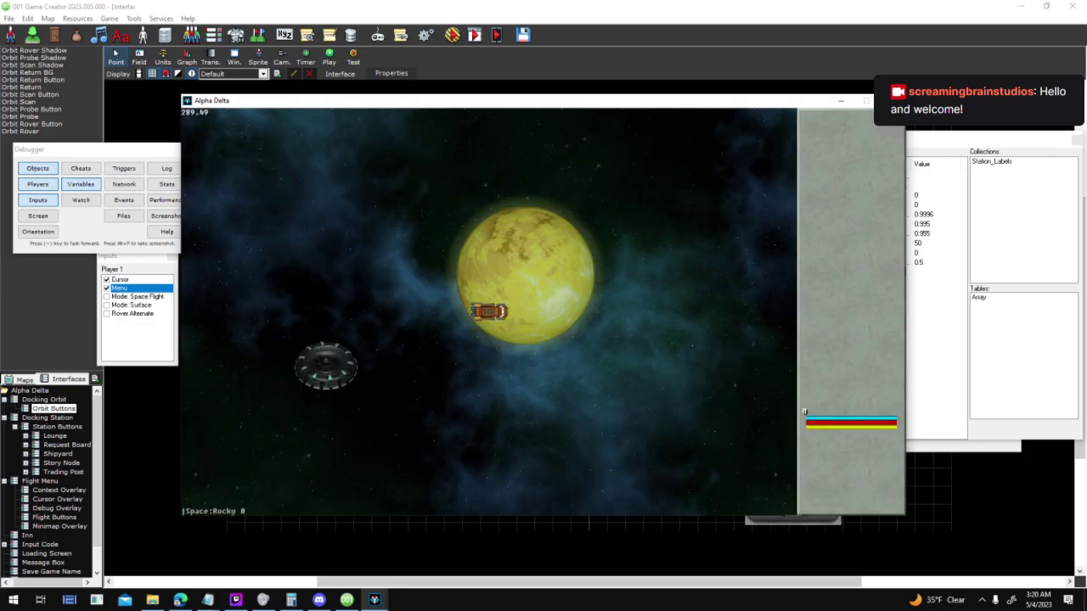
left_click(47, 167)
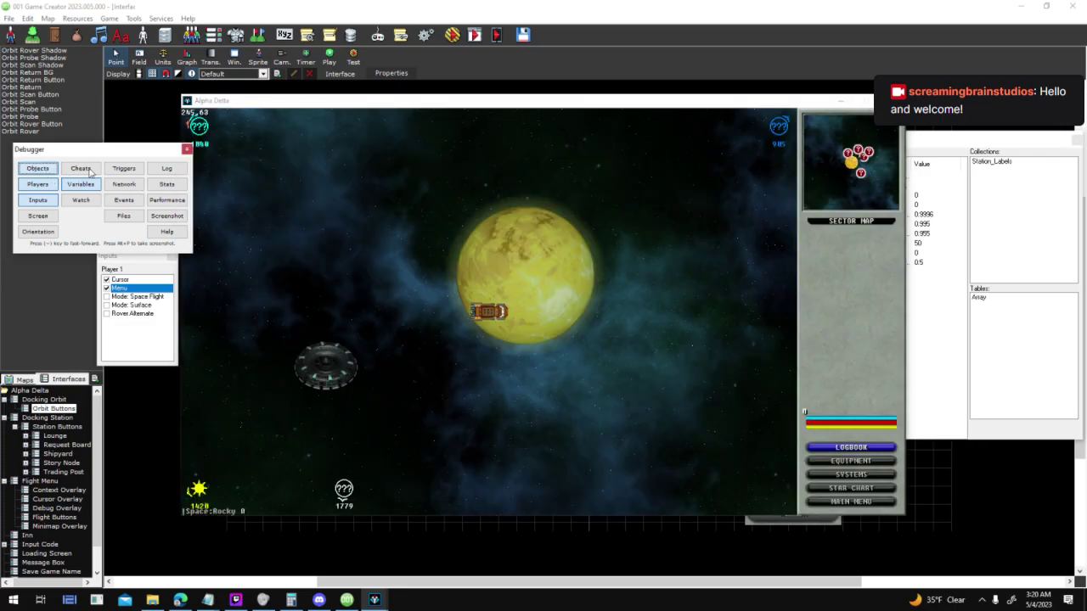
left_click(769, 265)
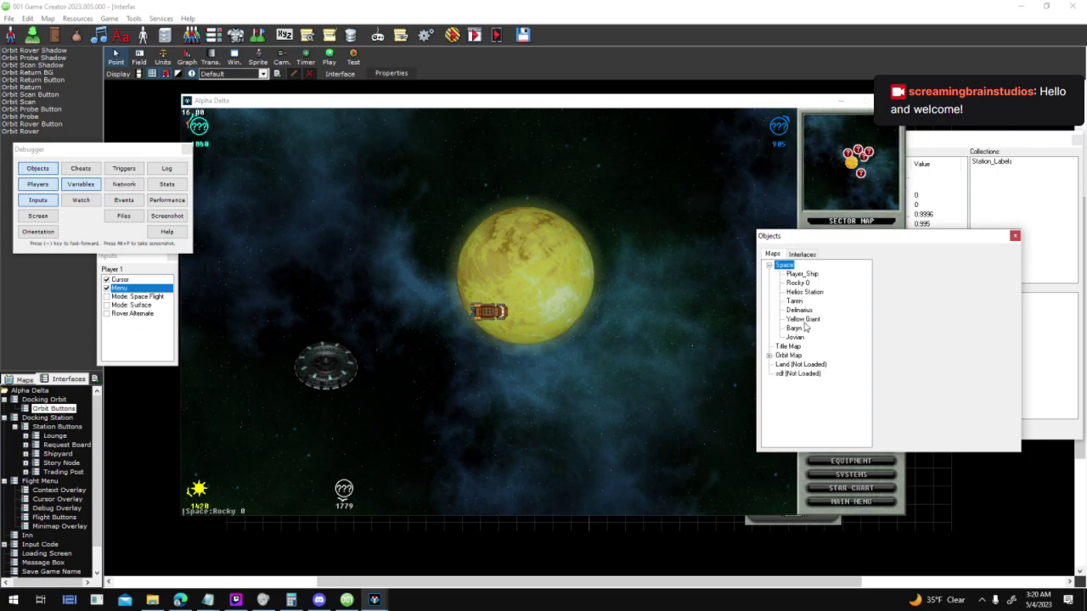
left_click(798, 282)
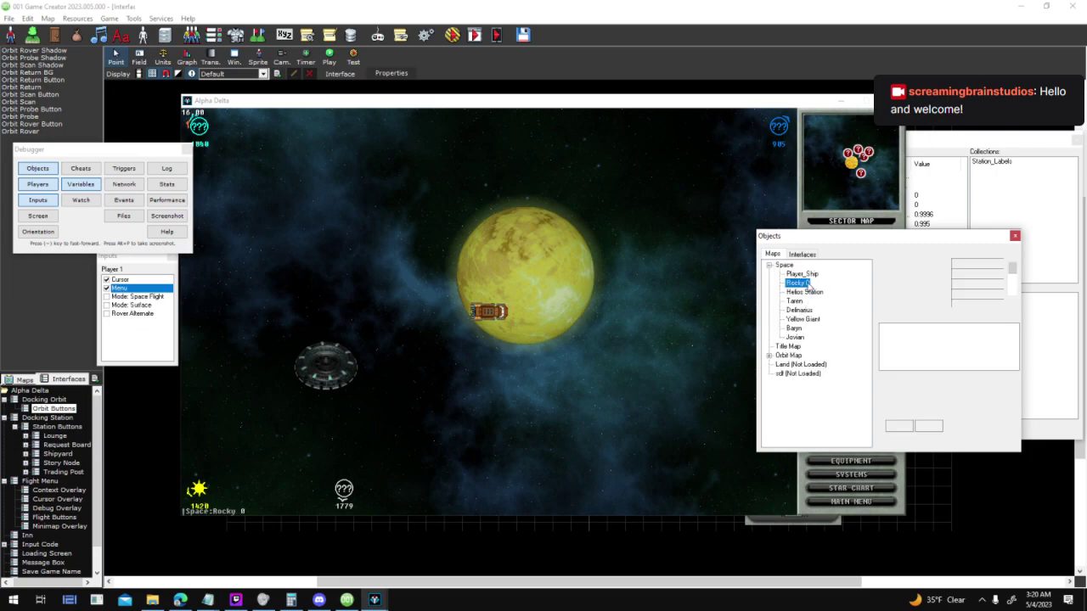
scroll(1015, 345, "down", 3)
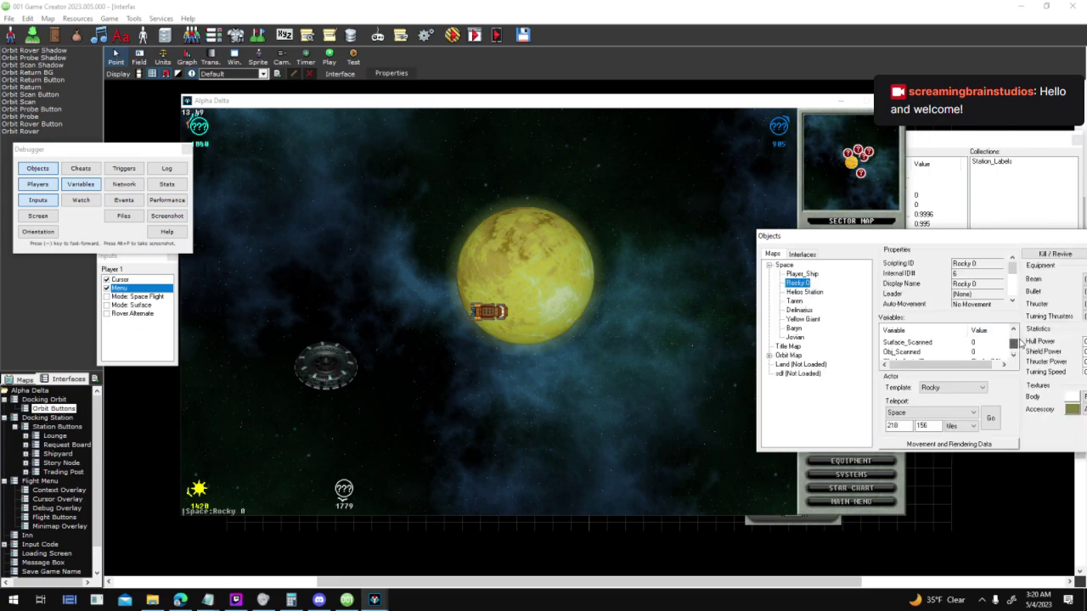
double_click(1000, 343)
left_click(492, 240)
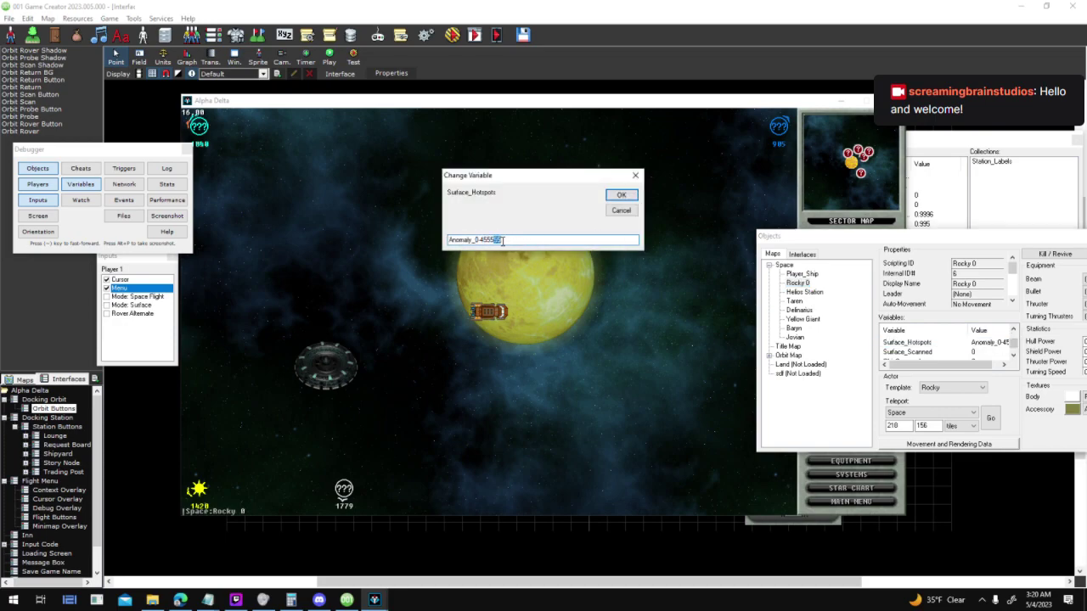
left_click(624, 209)
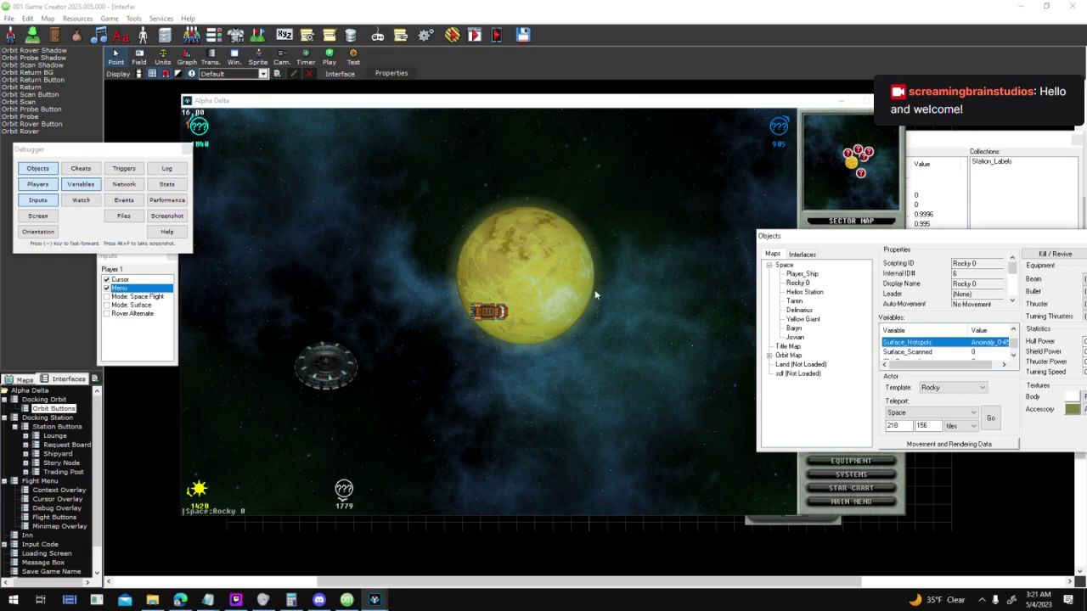
Scan Rocky 0, dock in its orbit, and run a deep scan to test the anomaly's position
left_click(535, 293)
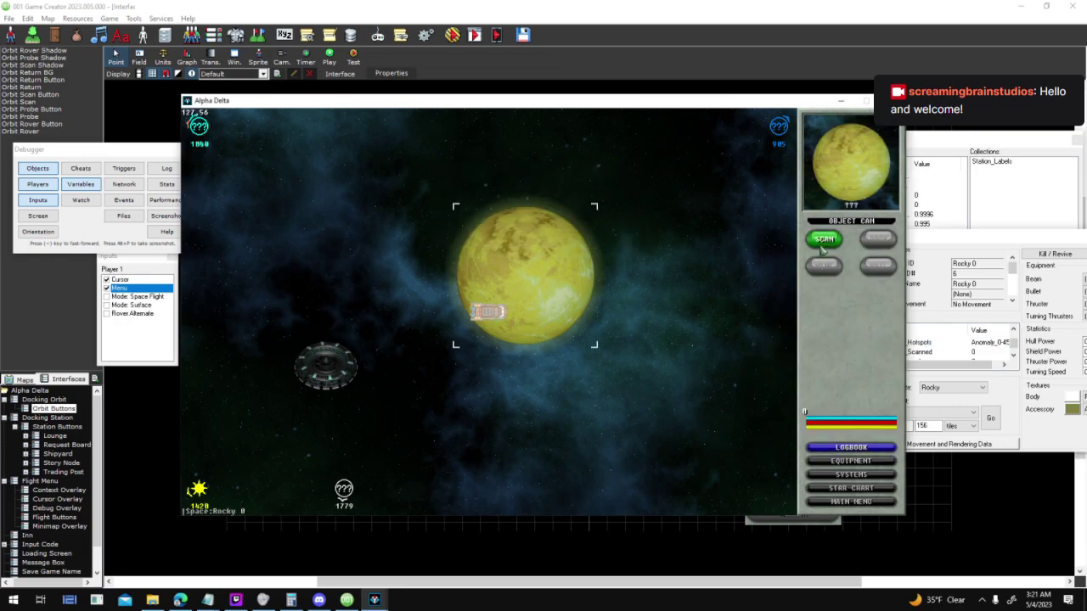
left_click(831, 244)
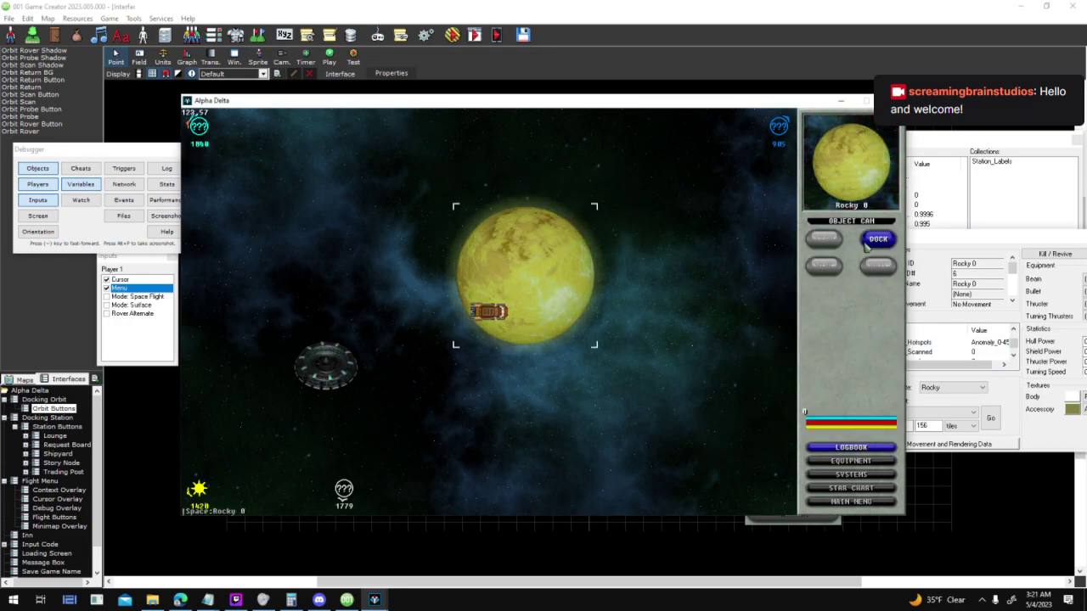
left_click(875, 241)
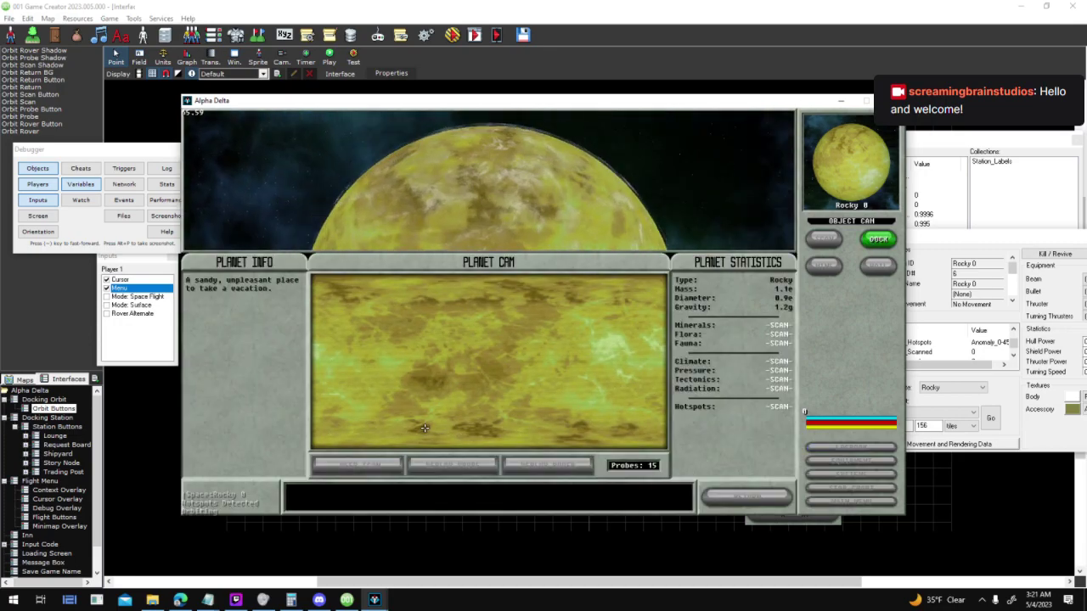
left_click(385, 468)
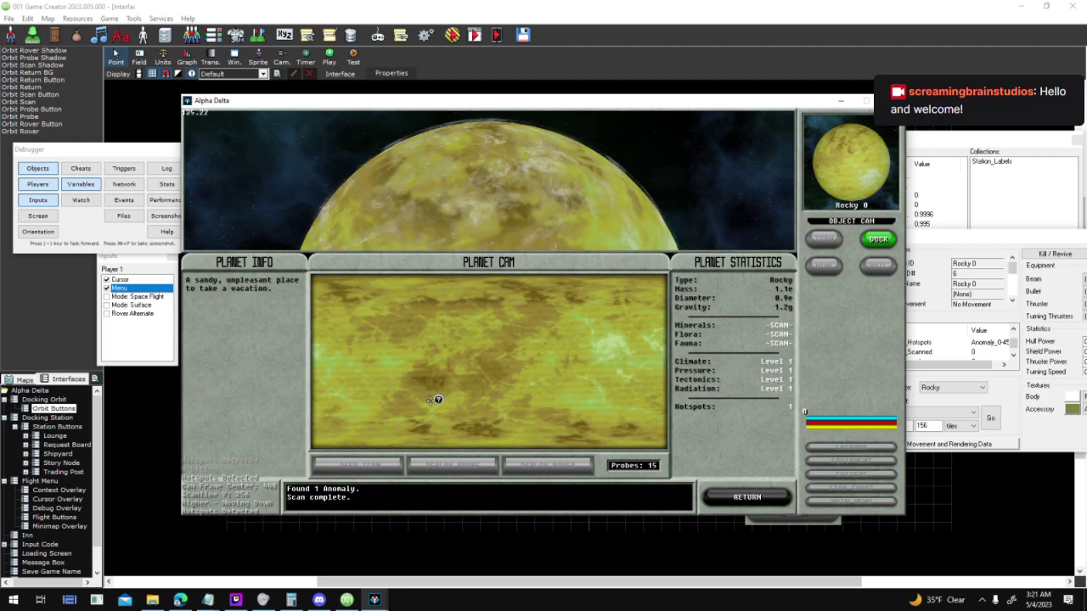
Select the anomaly marker on the planet map and set Rocky 0's Surface_Scanned variable to 0 in the debugger
left_click(438, 399)
left_click(523, 605)
left_click(440, 405)
left_click(994, 295)
scroll(1002, 347, "up", 2)
left_click_drag(1012, 337, 1016, 345)
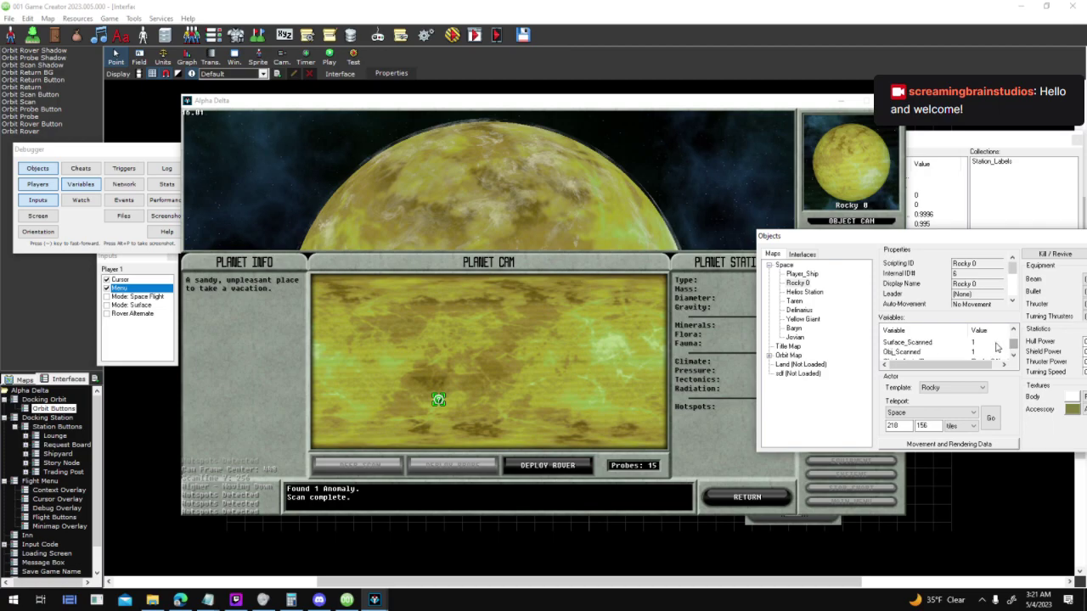
double_click(996, 343)
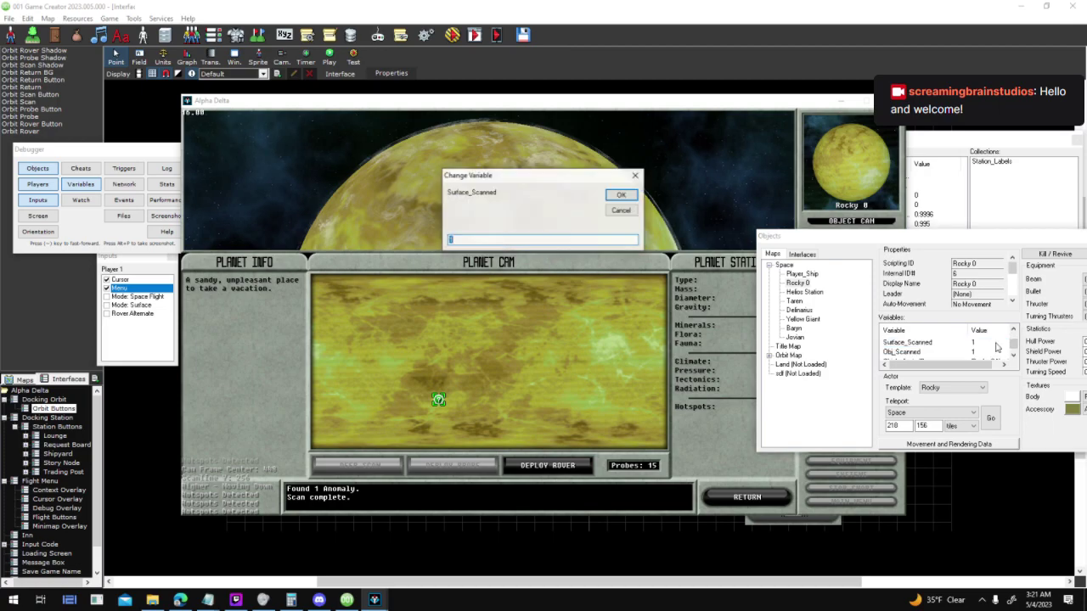
left_click(621, 195)
left_click(616, 256)
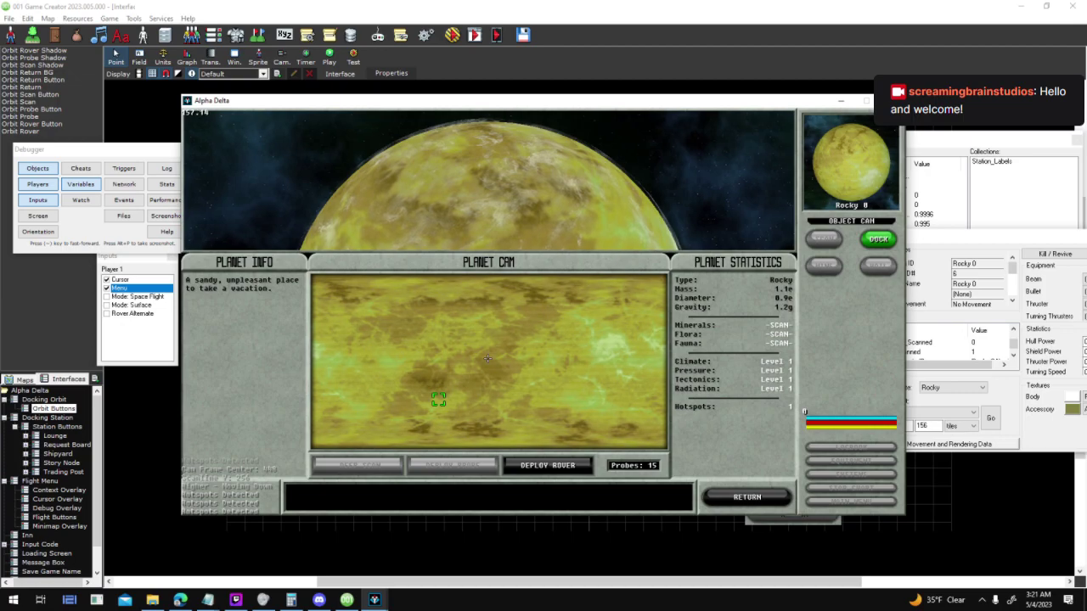
Return from Rocky 0's orbit, dock at the planet again and run another deep scan
left_click(745, 496)
left_click(874, 247)
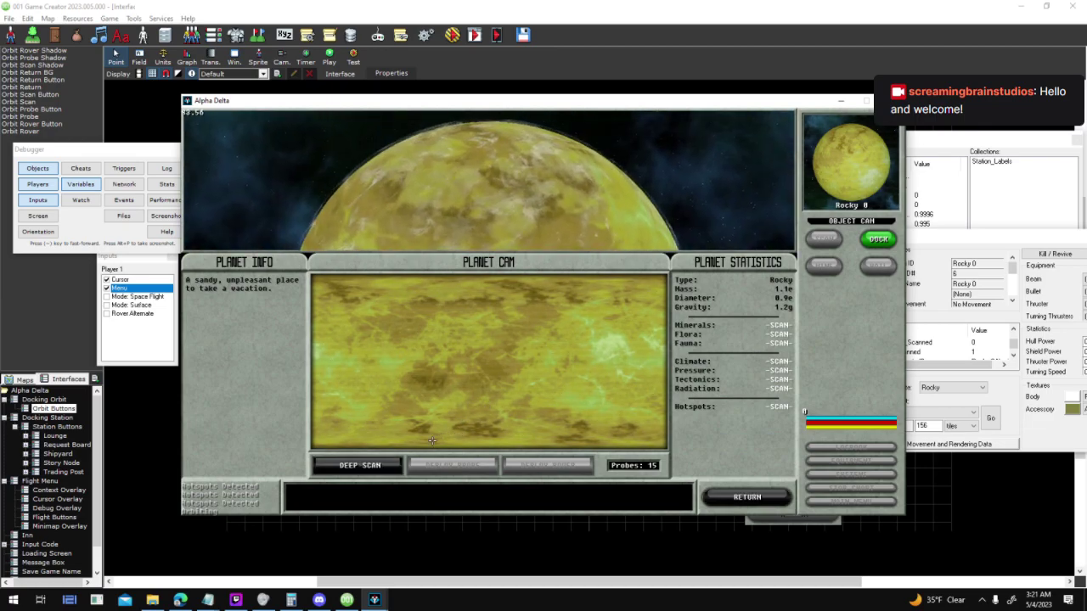
left_click(360, 465)
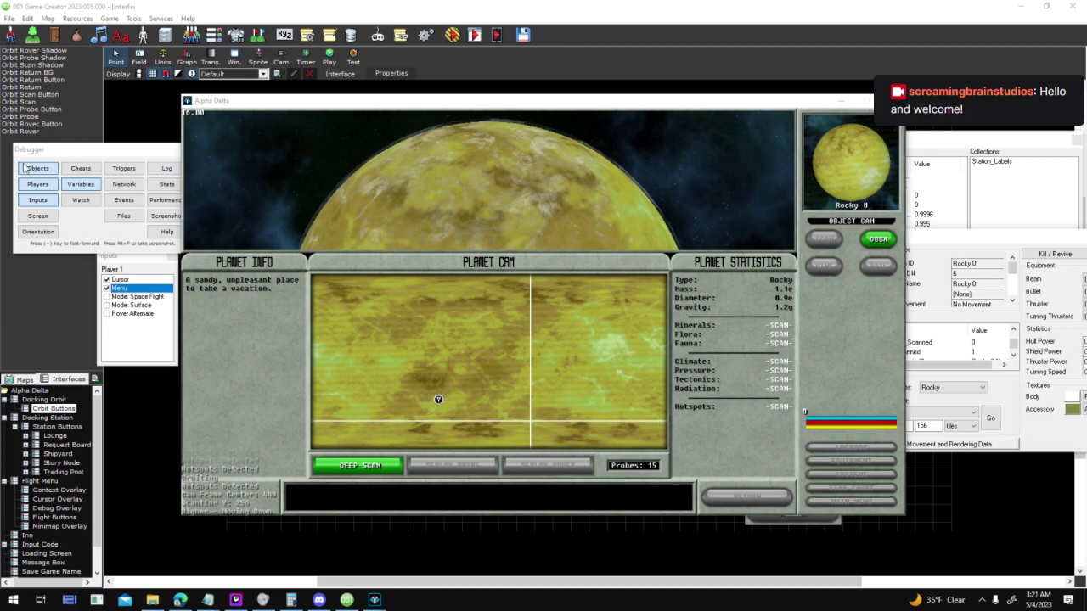
Inspect the runtime position of Orbit Scanline H in the debugger's Docking Orbit interface, and end the test game
left_click_drag(972, 235, 1028, 228)
left_click(860, 247)
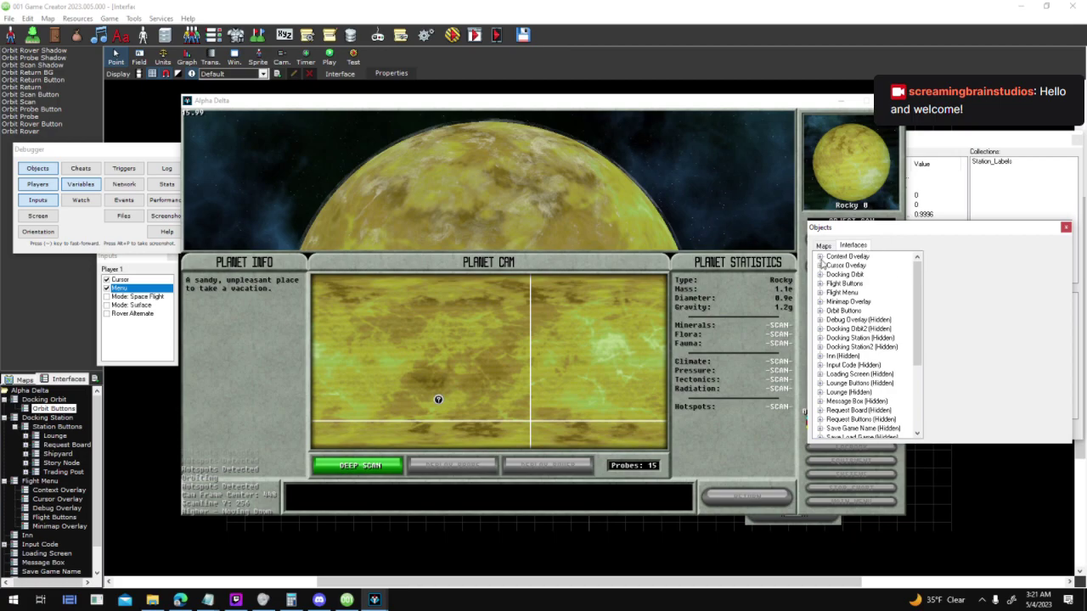
left_click(820, 274)
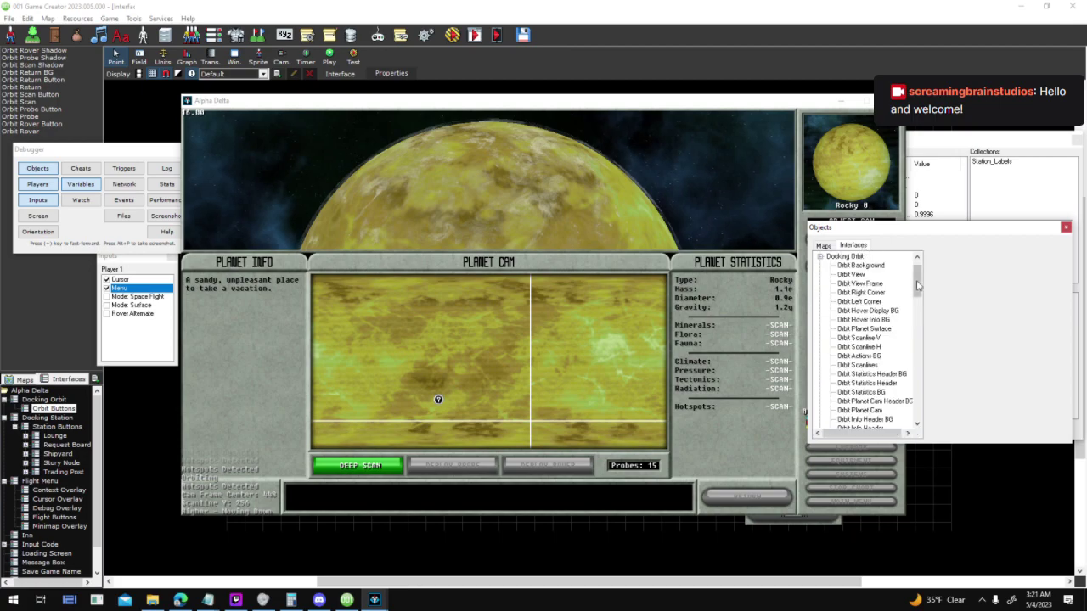
left_click(876, 347)
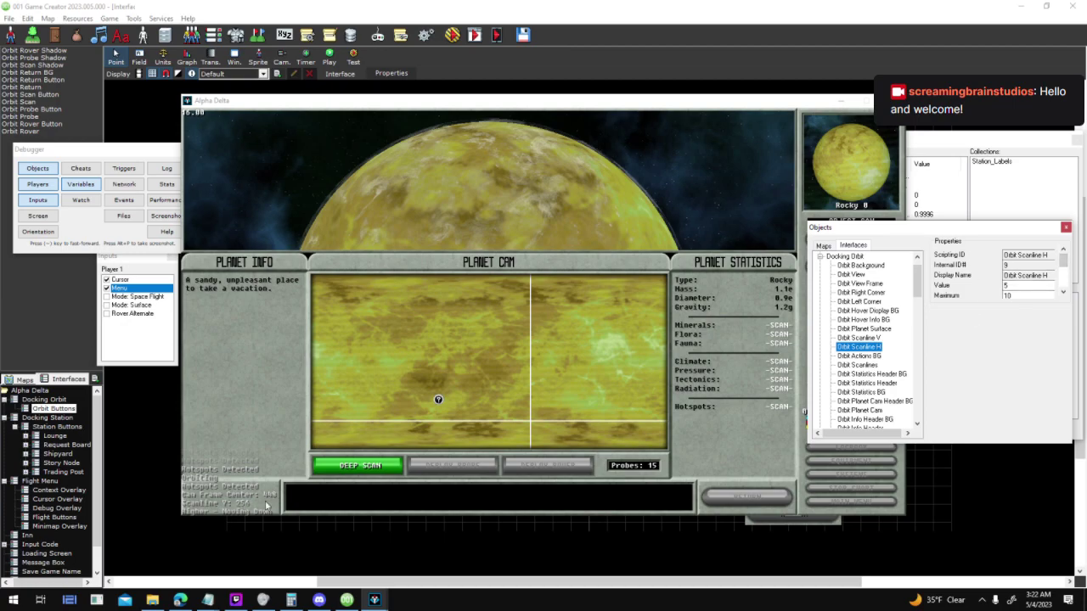
left_click_drag(1063, 258, 1025, 282)
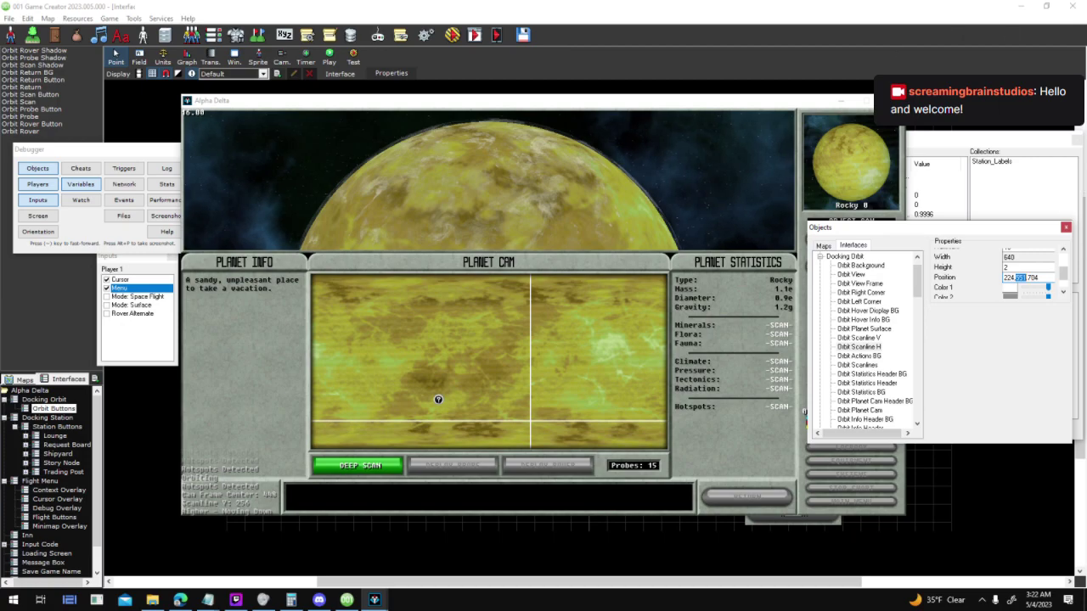
key("Escape")
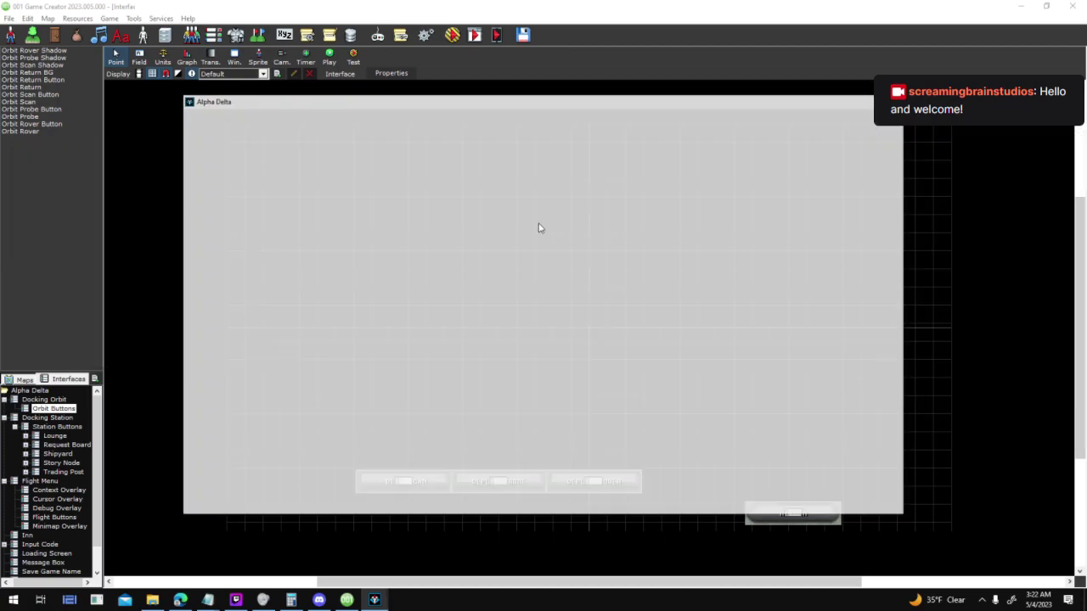
Open the Activated trigger script of the Orbit Scan field and bring its hotspot branches into view
double_click(422, 481)
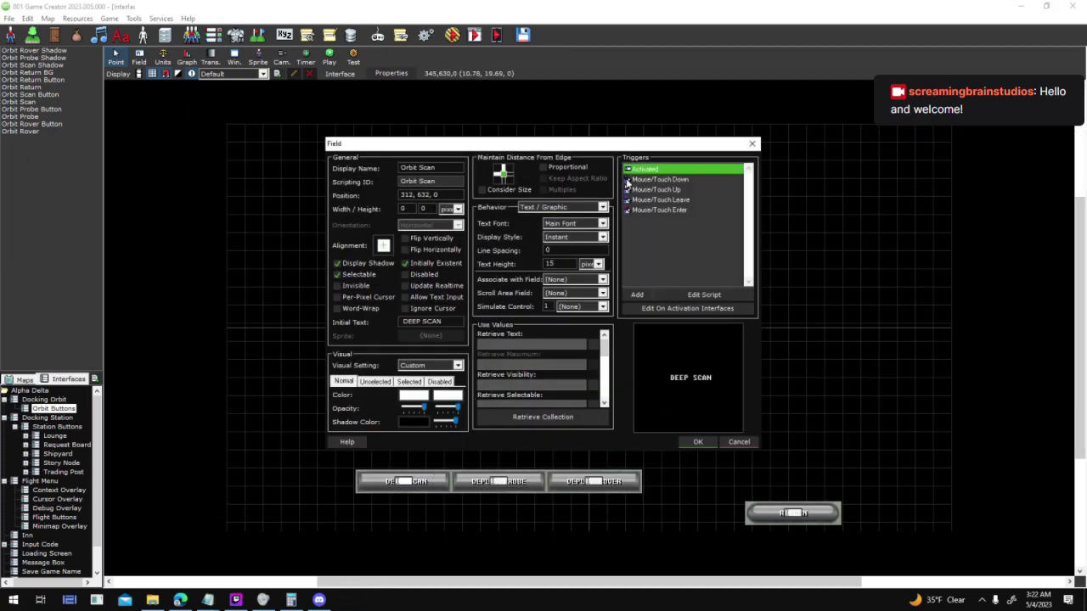
double_click(645, 170)
left_click(777, 128)
scroll(538, 343, "up", 3)
scroll(538, 344, "up", 2)
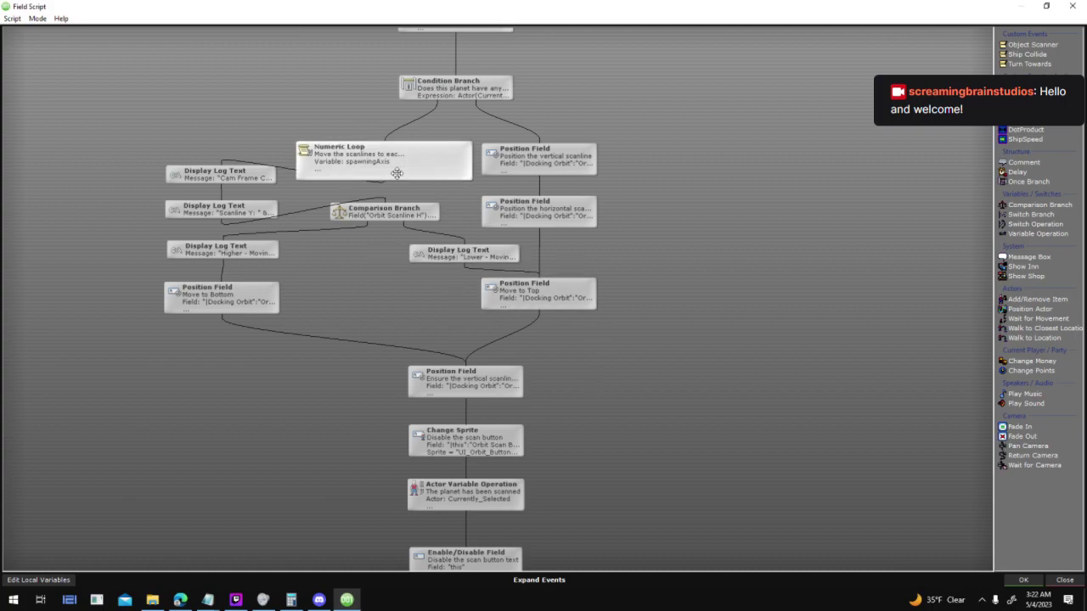
Review the scanline positioning events inside the hotspot Numeric Loop, and close the script and the Orbit Scan field settings
mouse_move(397, 173)
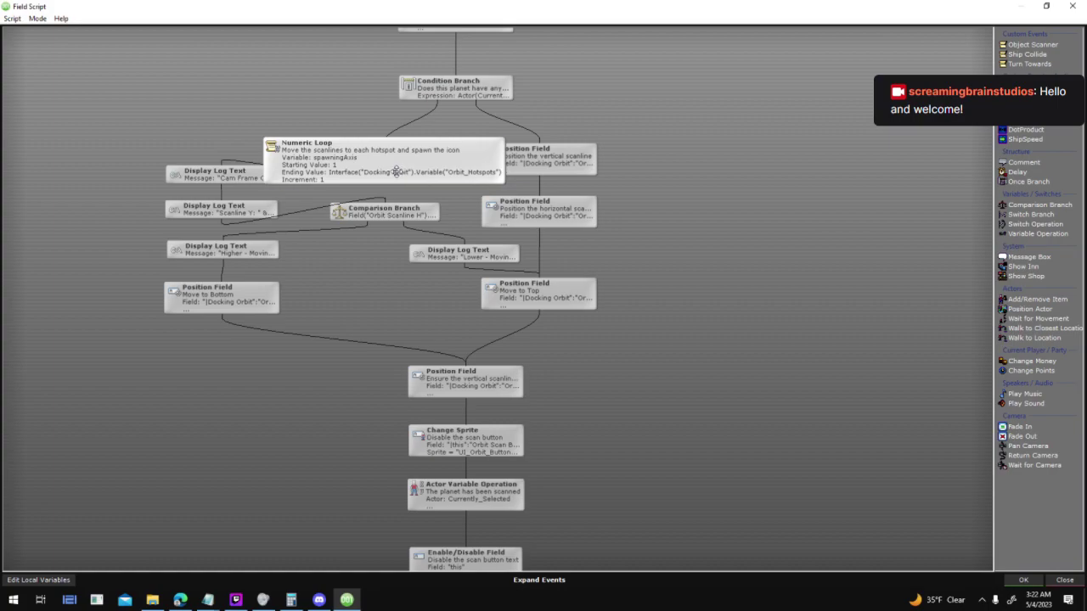
double_click(394, 173)
scroll(498, 383, "up", 1)
mouse_move(457, 403)
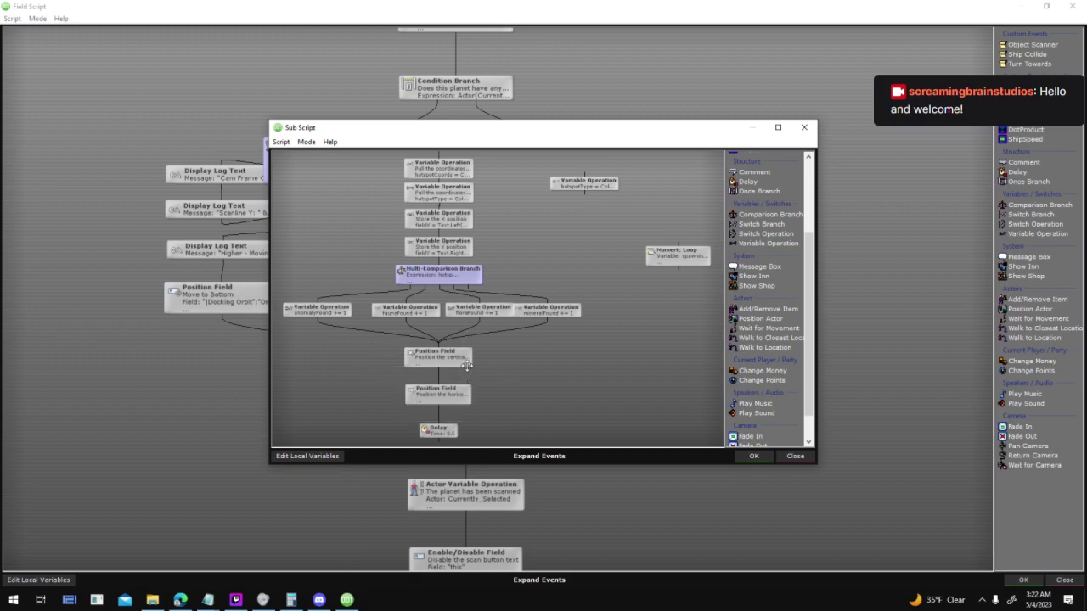
mouse_move(467, 365)
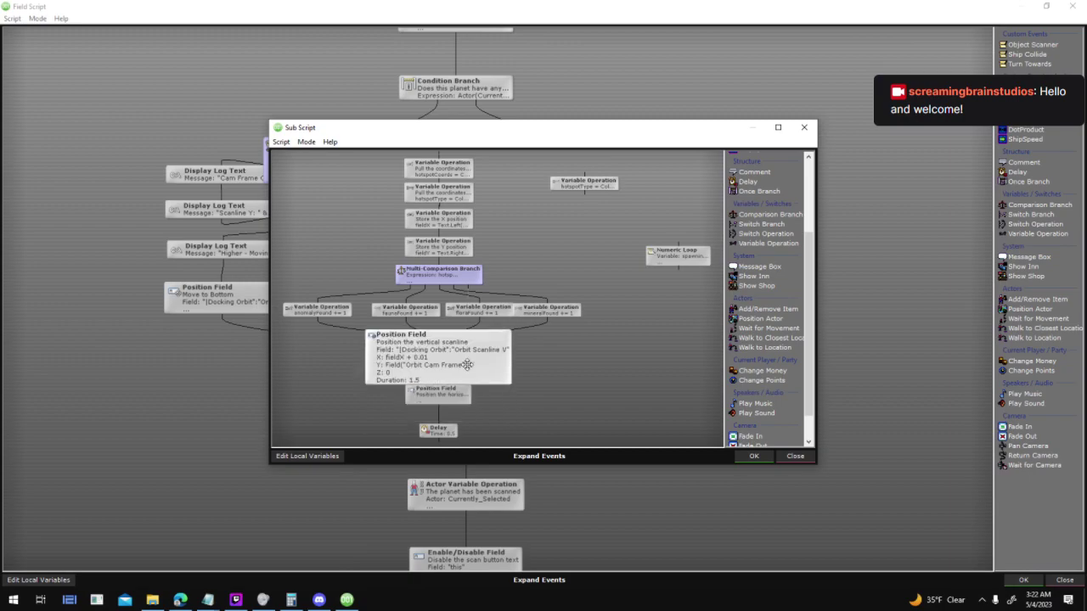
scroll(550, 238, "up", 2)
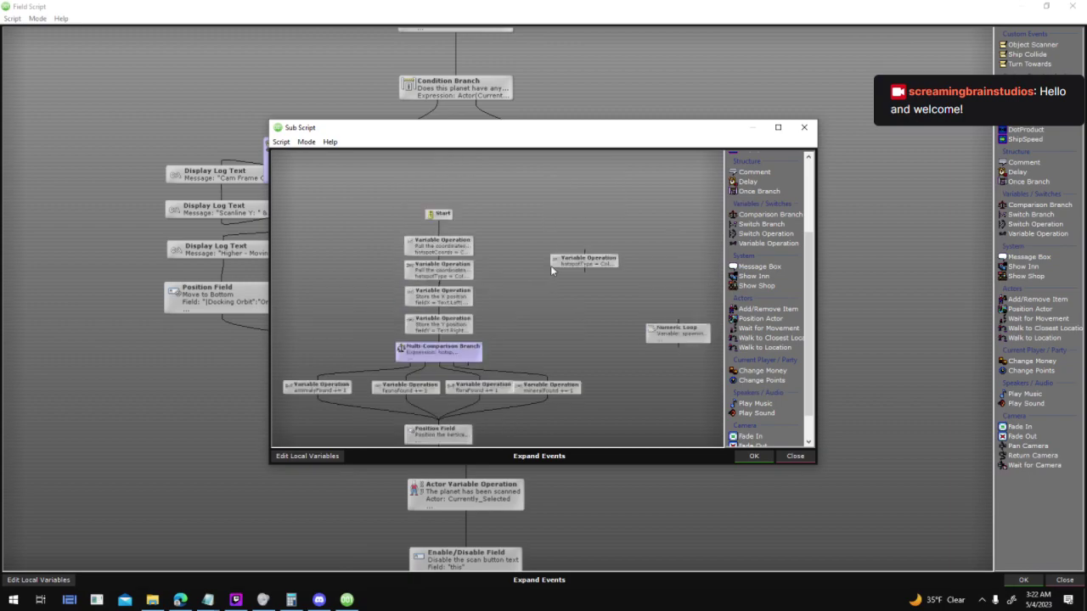
left_click(752, 457)
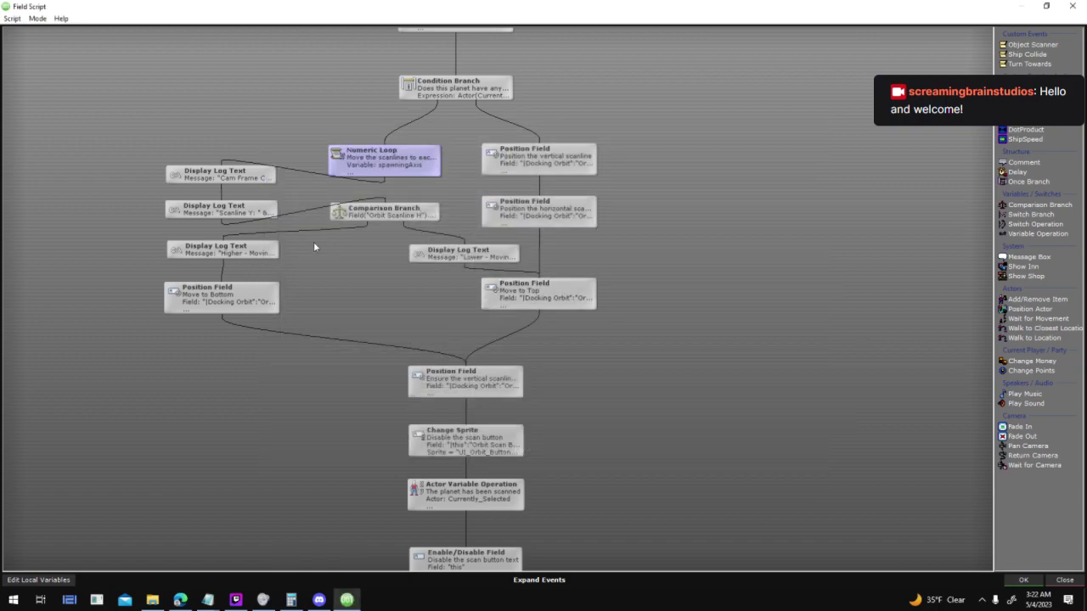
left_click(1026, 580)
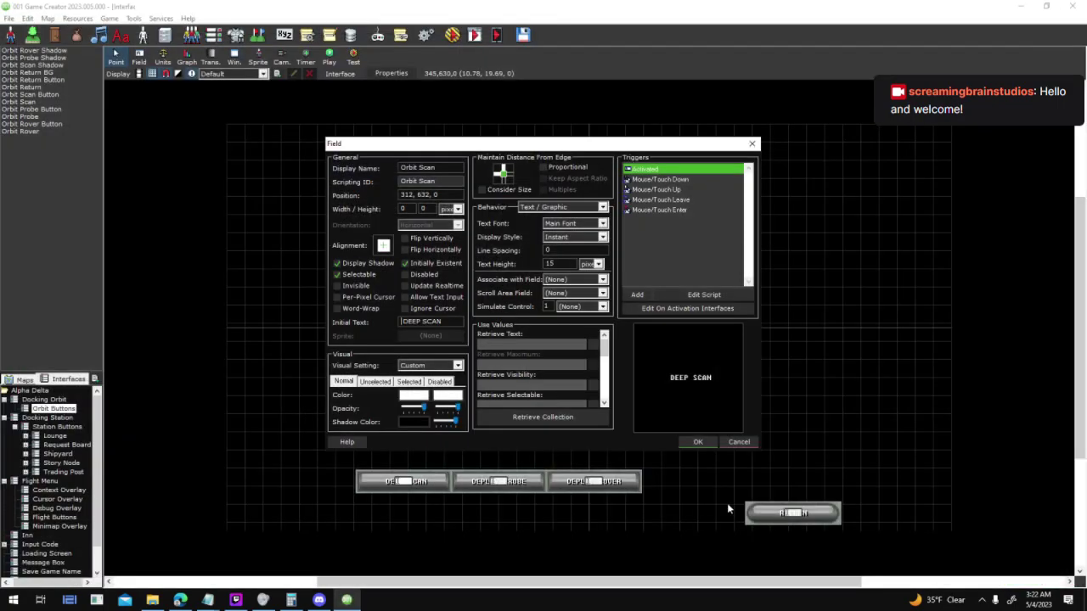
left_click(697, 442)
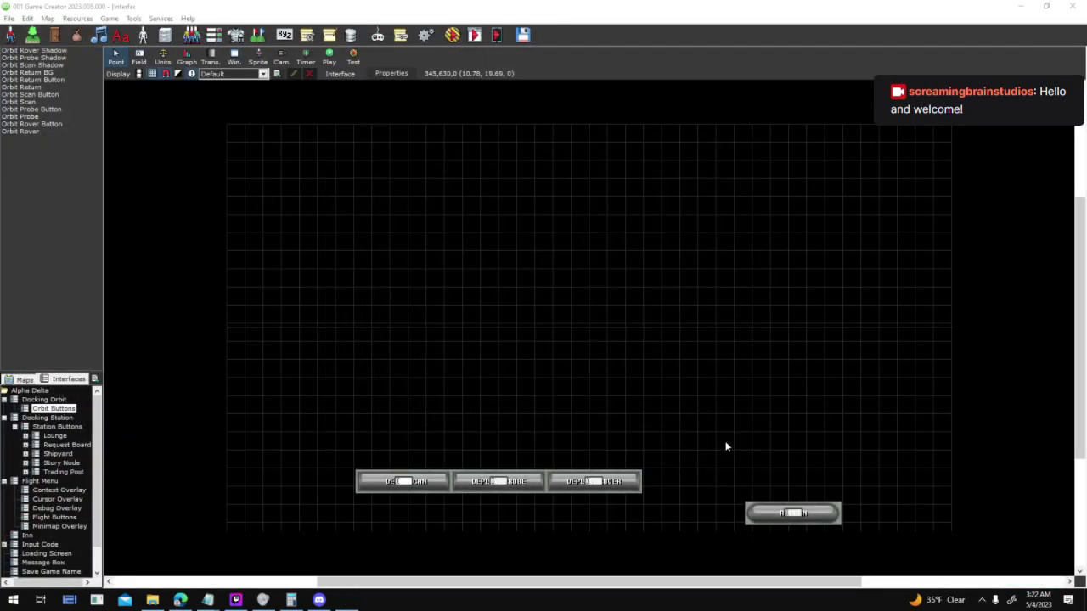
Save Orbit Buttons, switch to the Docking Orbit interface and check the Orbit Scanline H field's position without changing it
double_click(51, 400)
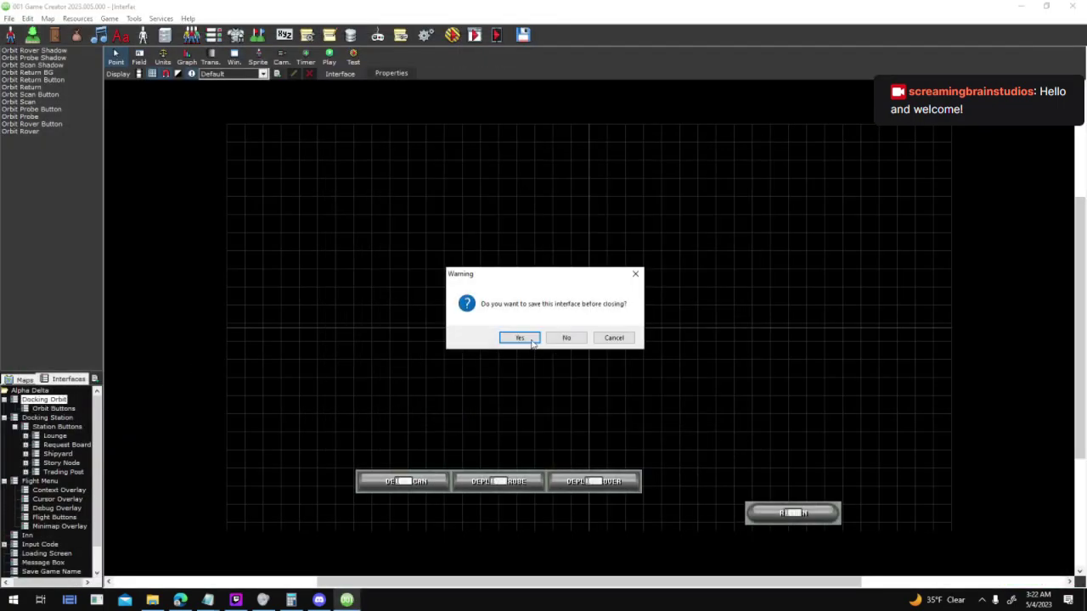
left_click(520, 338)
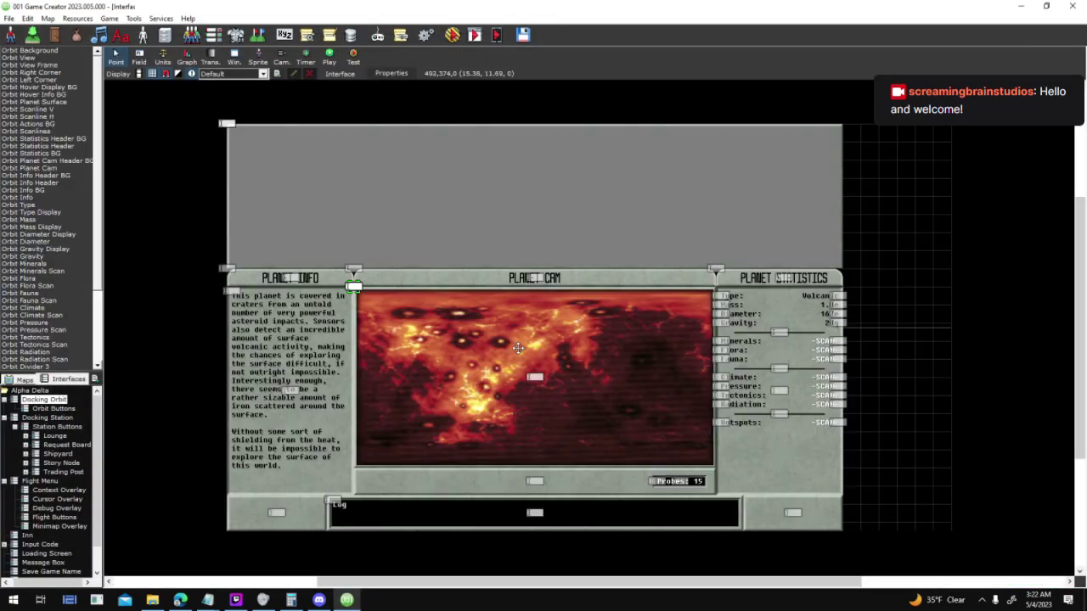
left_click(54, 117)
double_click(252, 167)
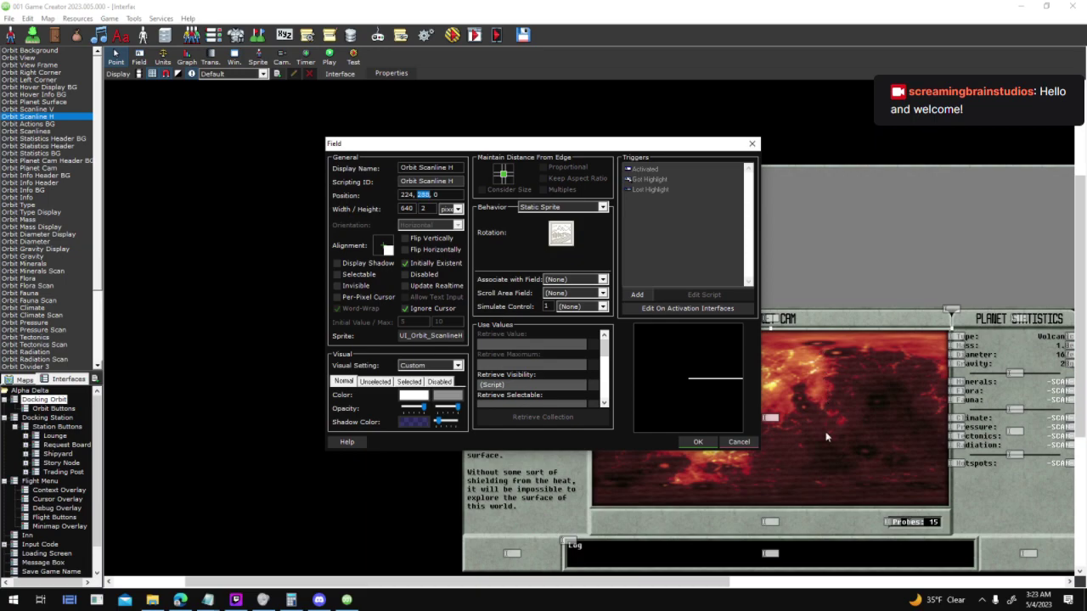
left_click(739, 442)
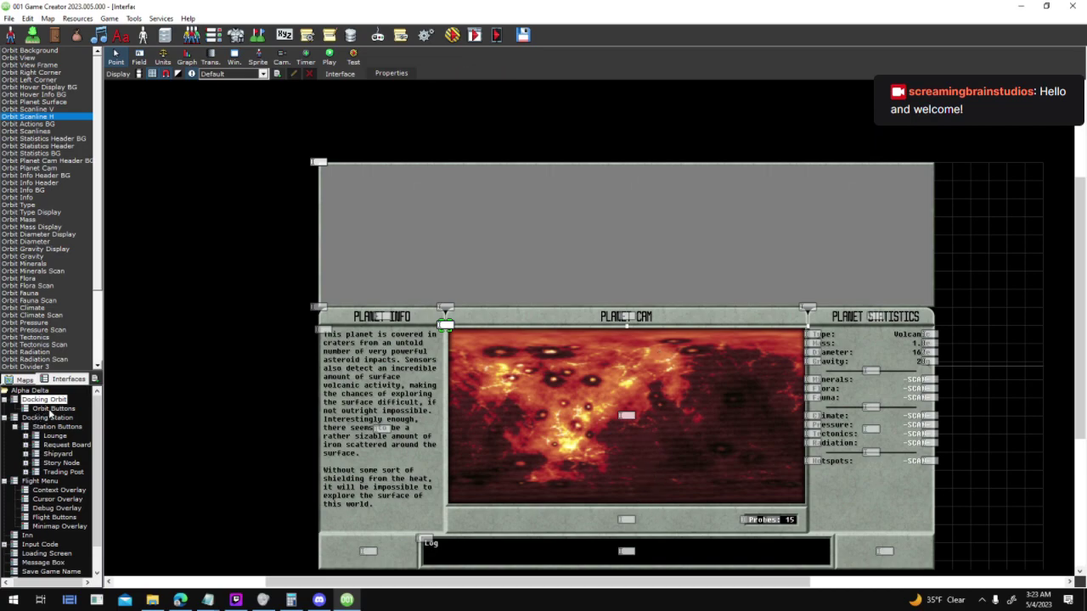
Go back to the Orbit Buttons interface and reopen the Orbit Scan field's Activated script at full size
left_click(50, 410)
double_click(419, 481)
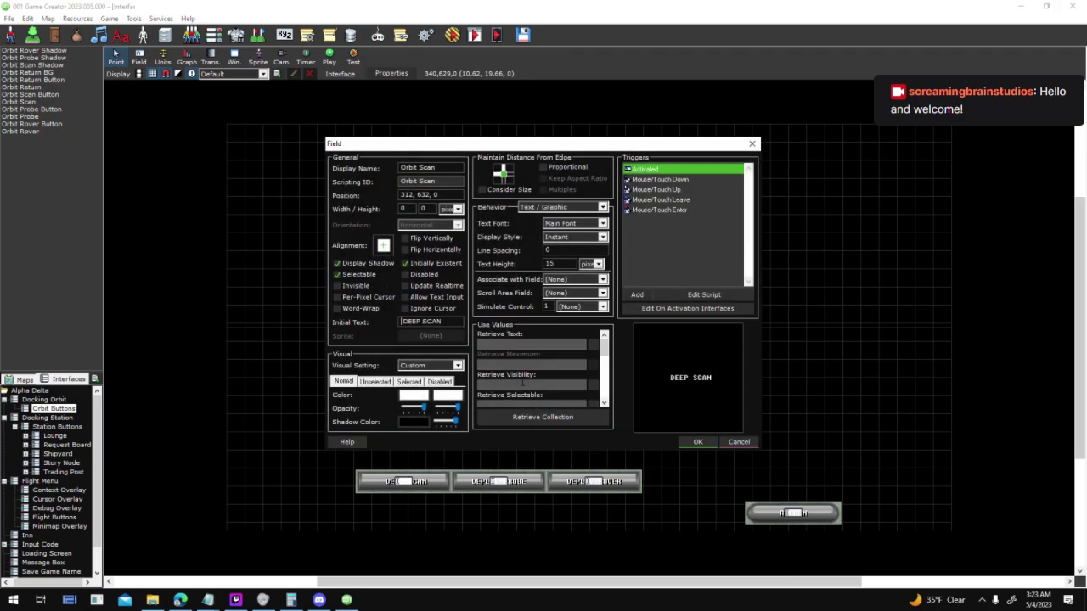
double_click(658, 175)
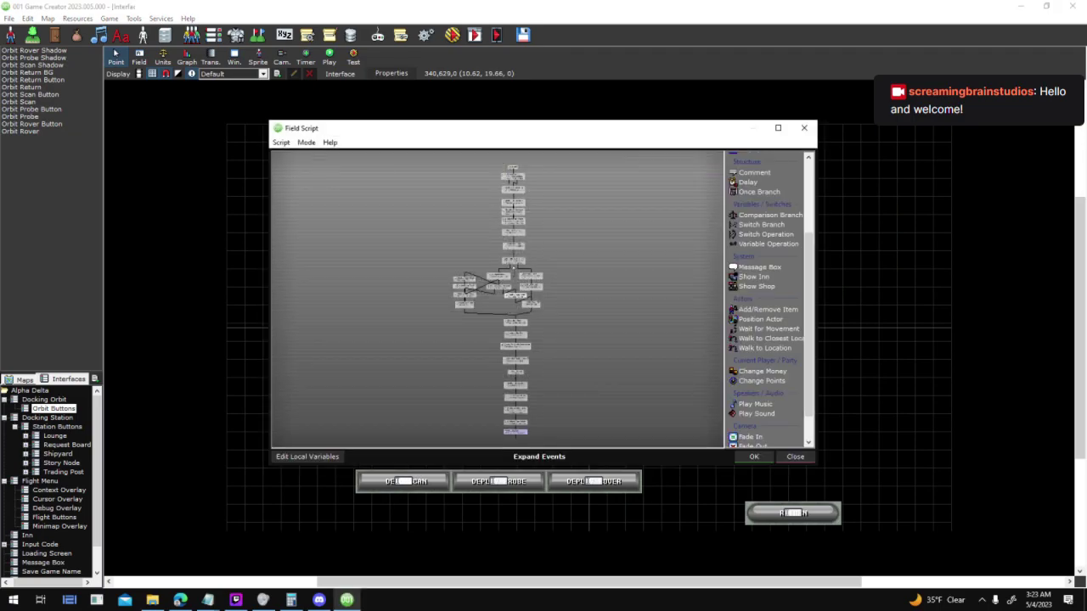
left_click(778, 127)
scroll(406, 297, "up", 3)
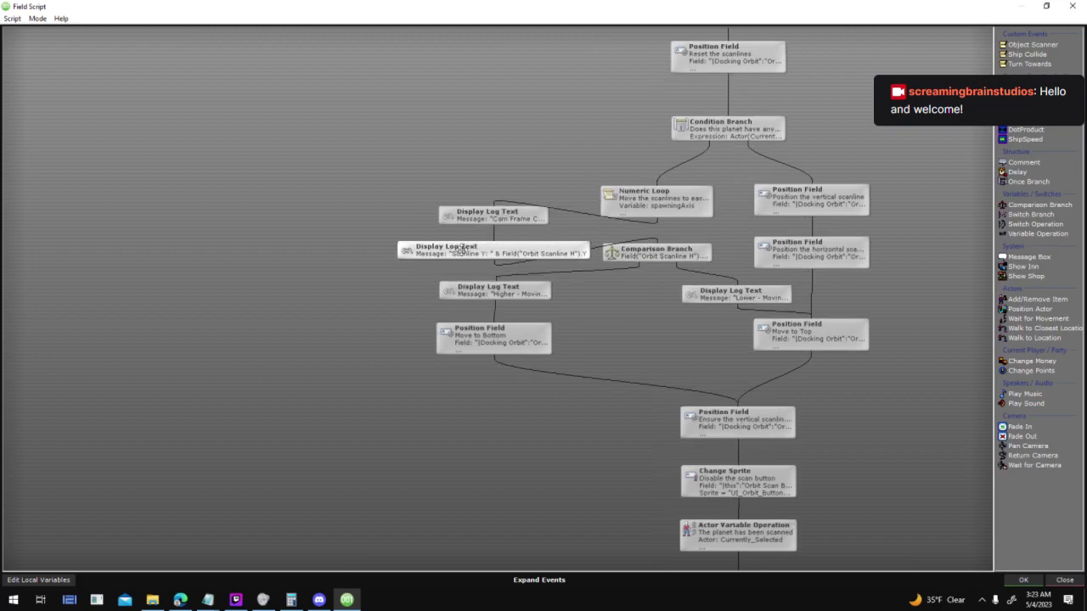
Examine the cam frame and scanline log messages and the Comparison Branch that compares Orbit Scanline H's Y with the frame center
left_click(515, 251)
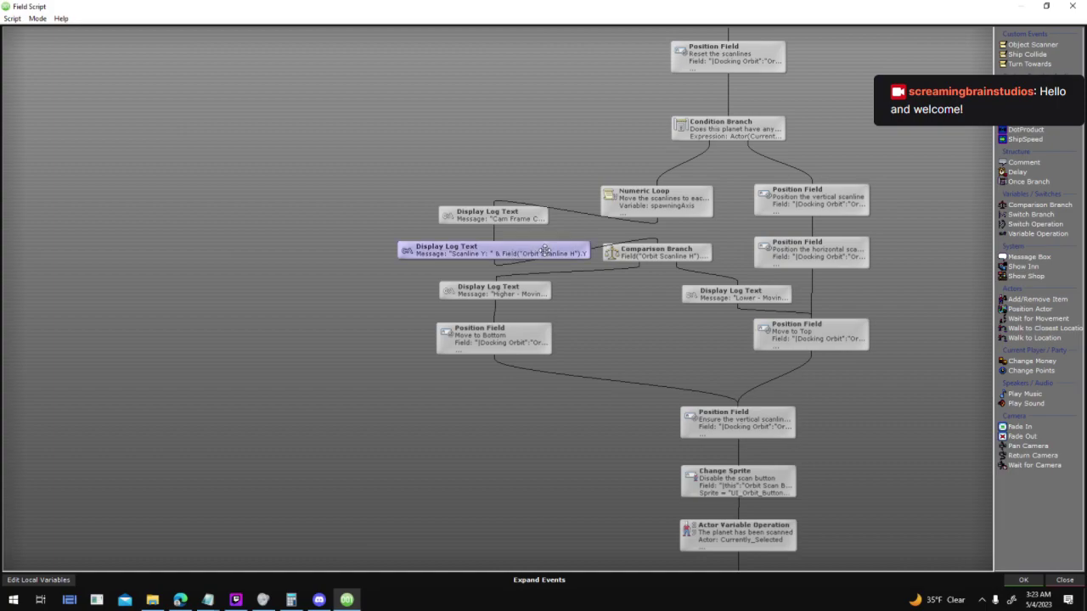
left_click(508, 214)
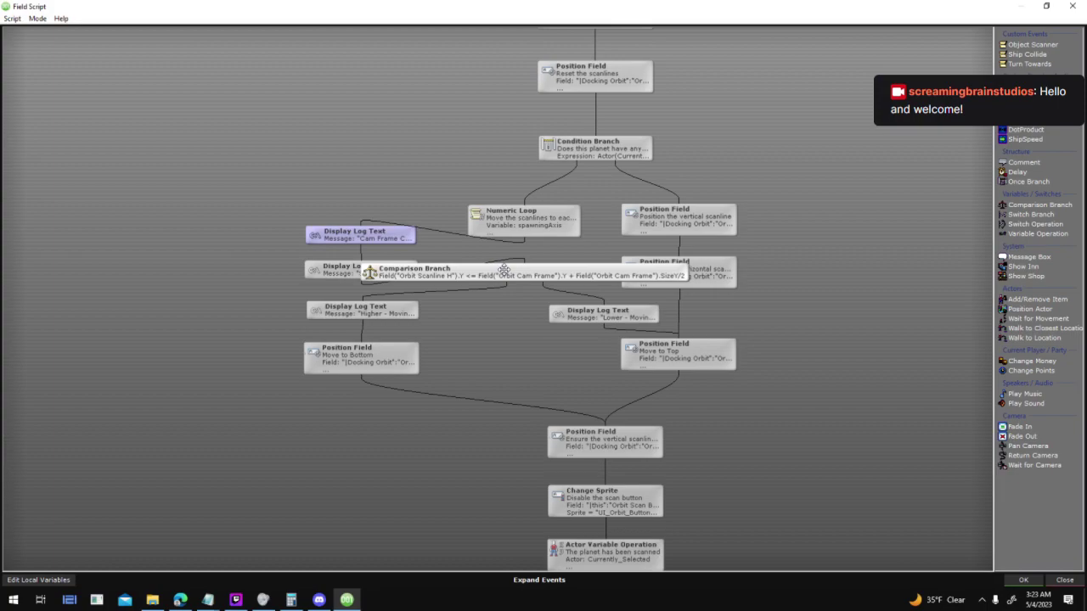
left_click(527, 279)
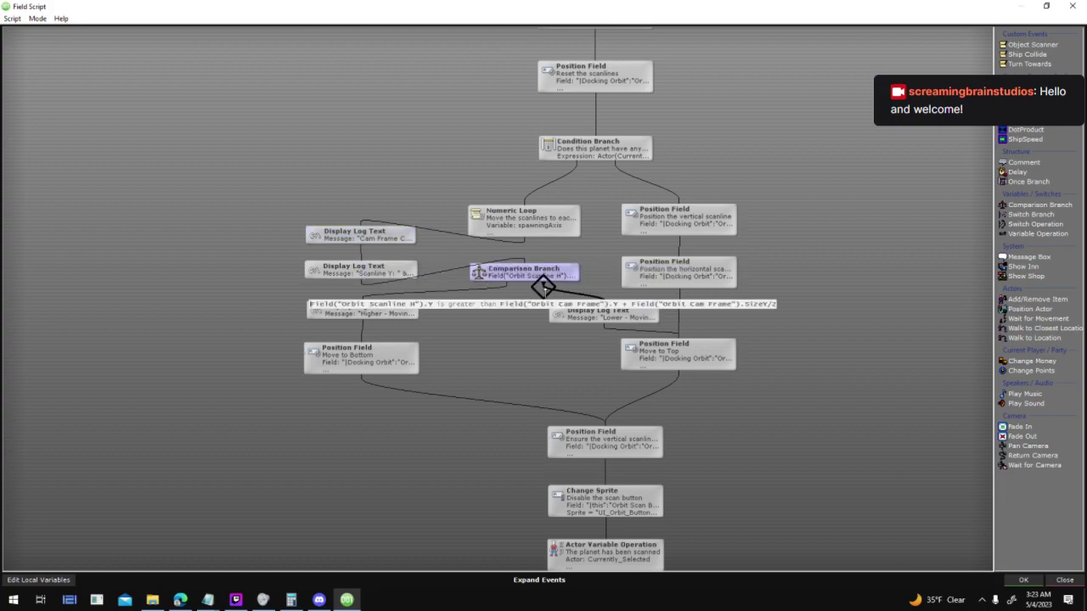
left_click(606, 319)
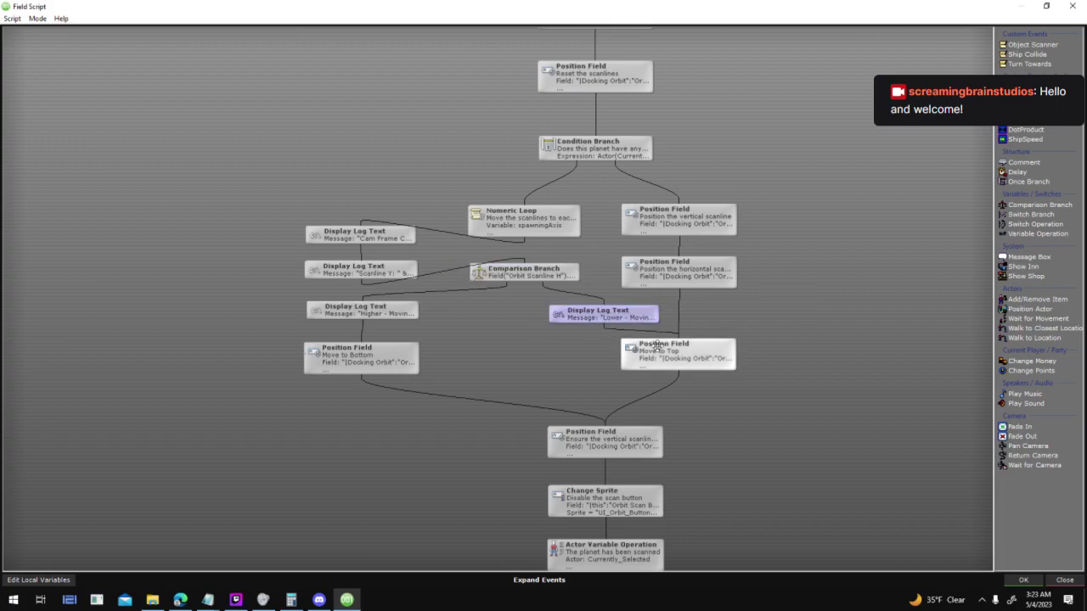
double_click(562, 273)
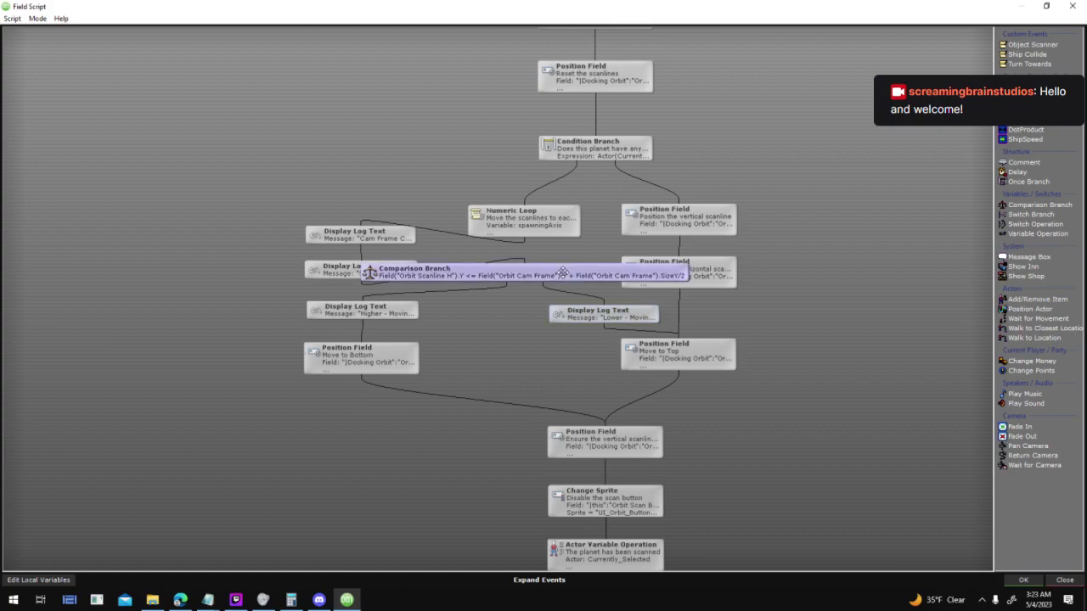
left_click_drag(574, 262, 715, 328)
left_click(775, 407)
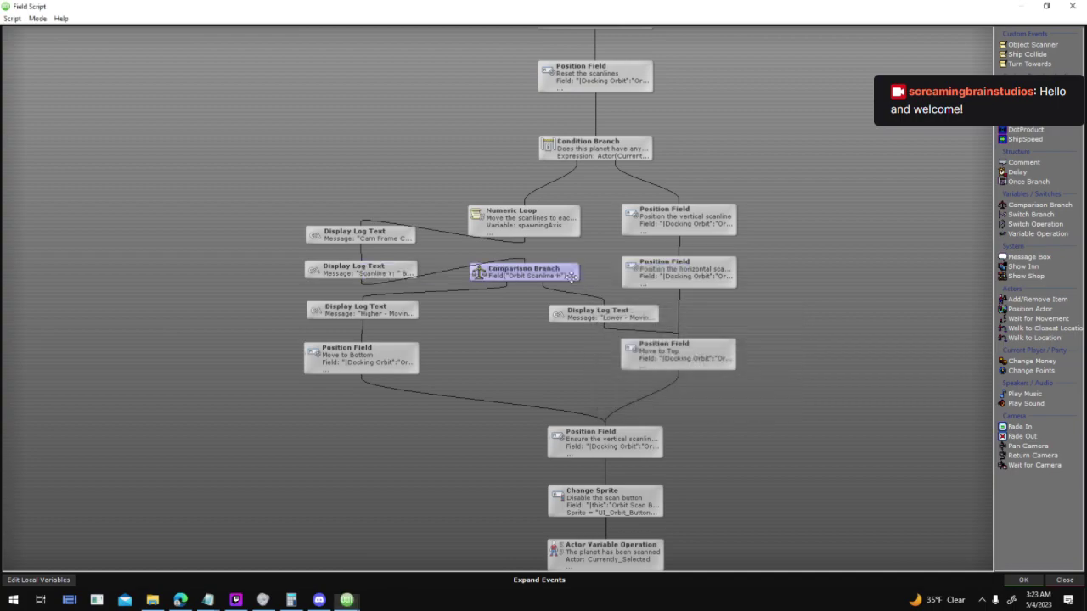
Compare the log messages and Position Field events on the Move to Top and Move to Bottom branches
left_click(599, 314)
left_click(671, 355)
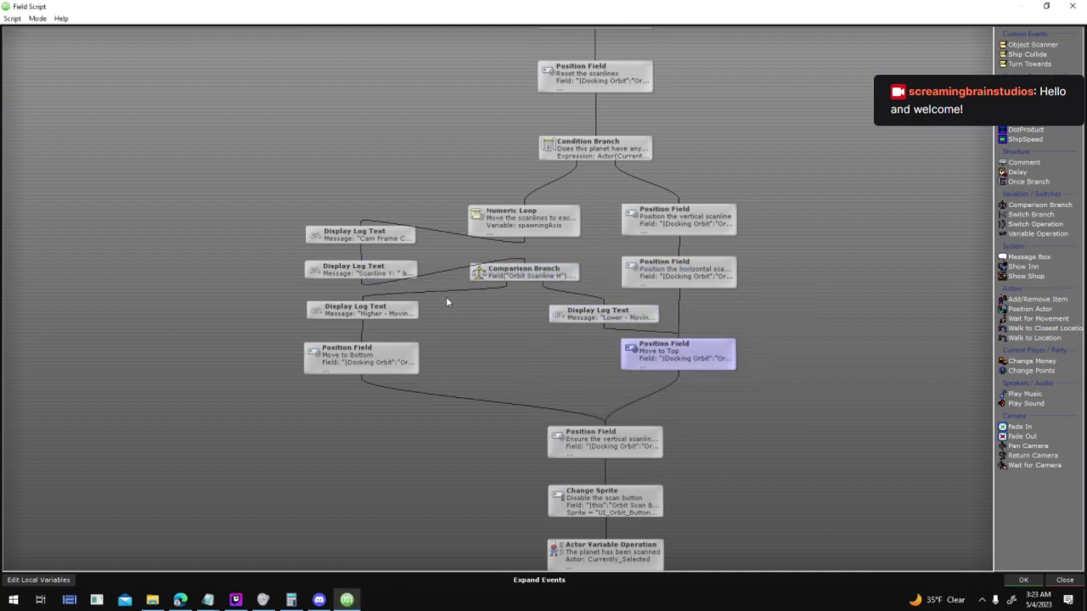
left_click(398, 307)
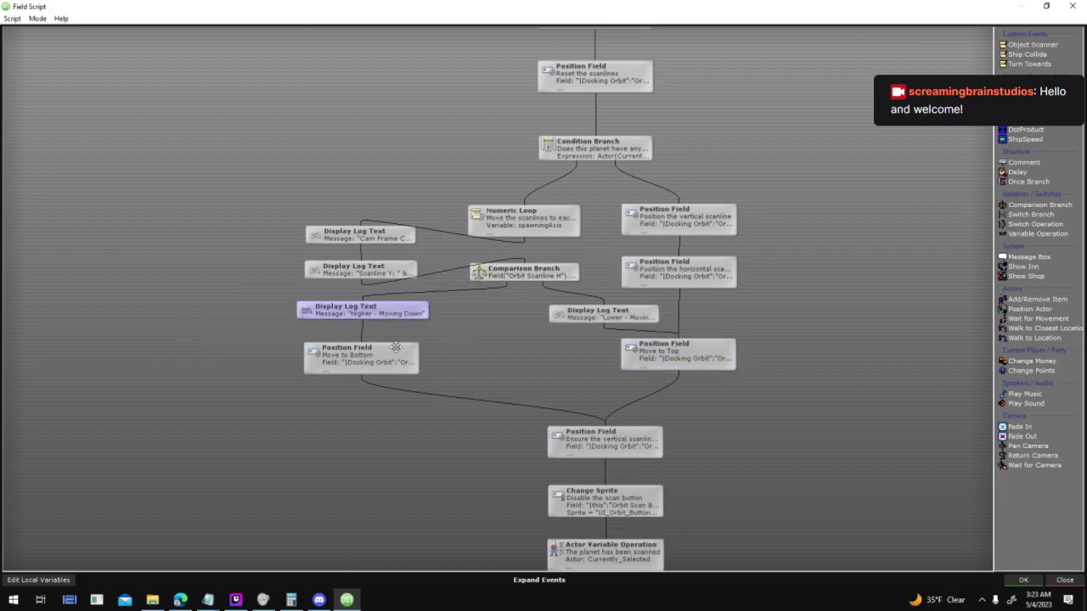
left_click(396, 351)
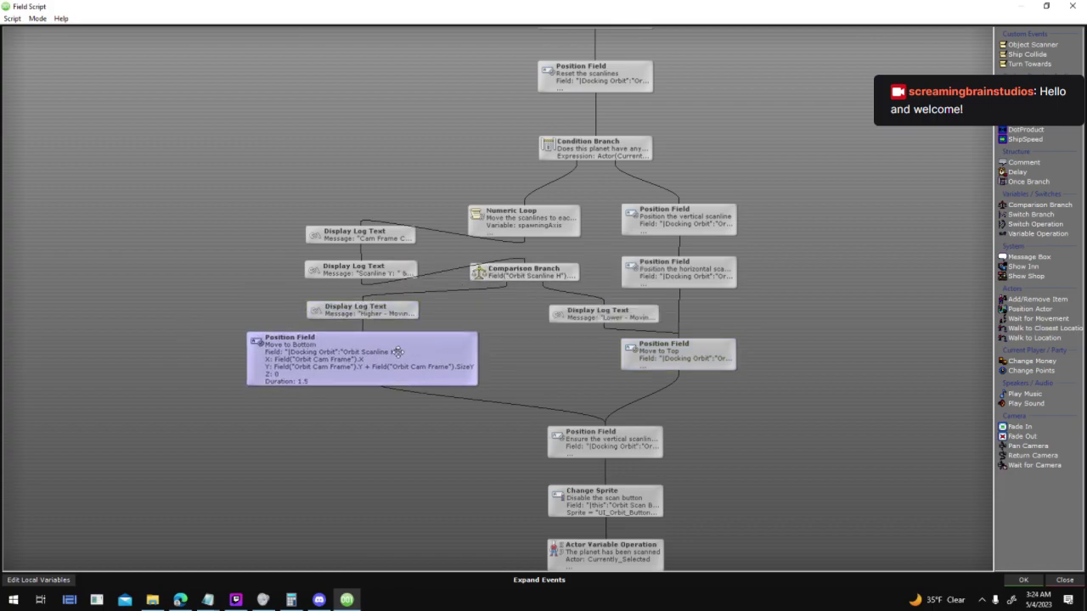
Review the Higher and Lower log messages and the Move to Top event, and accept the Orbit Scan script and field
left_click(399, 309)
left_click(573, 304)
left_click(664, 352)
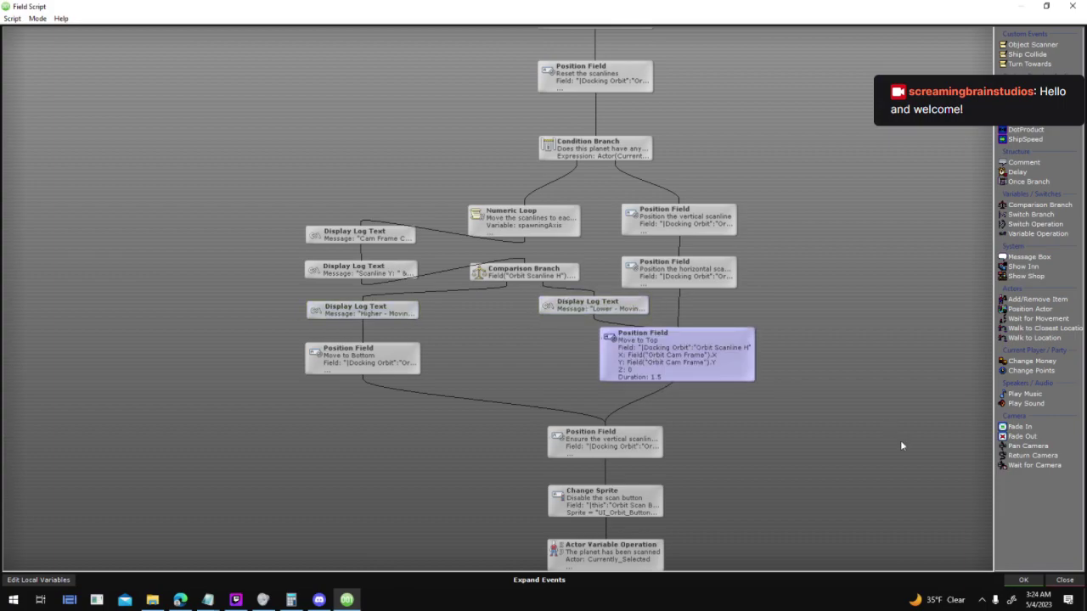
left_click(1023, 584)
left_click(696, 443)
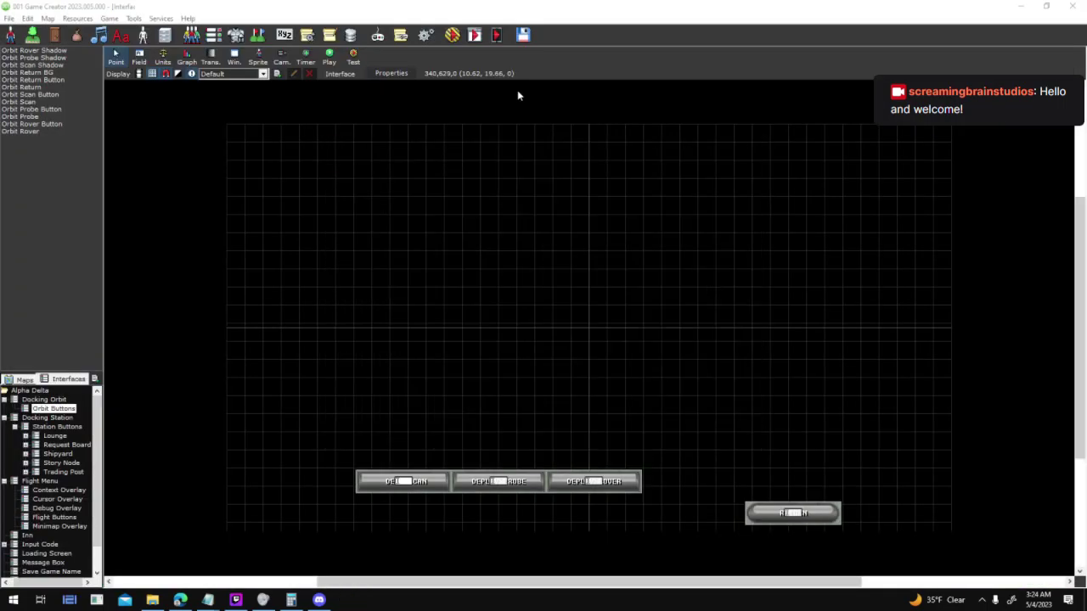
Save the interface, start a test run of the game and bring the Alpha Delta window to the front
left_click(452, 34)
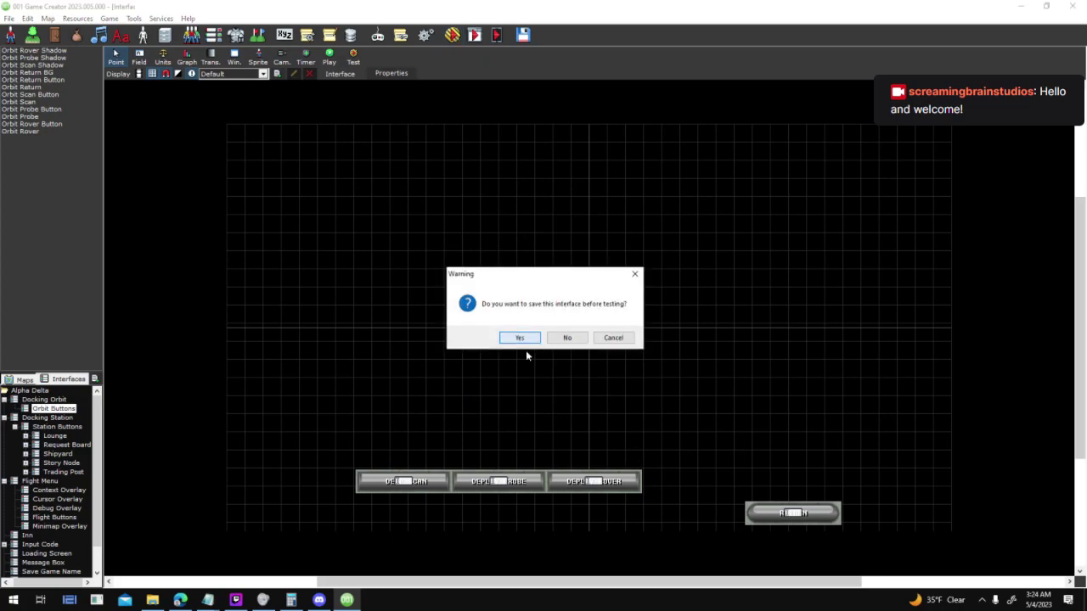
left_click(540, 343)
left_click(633, 381)
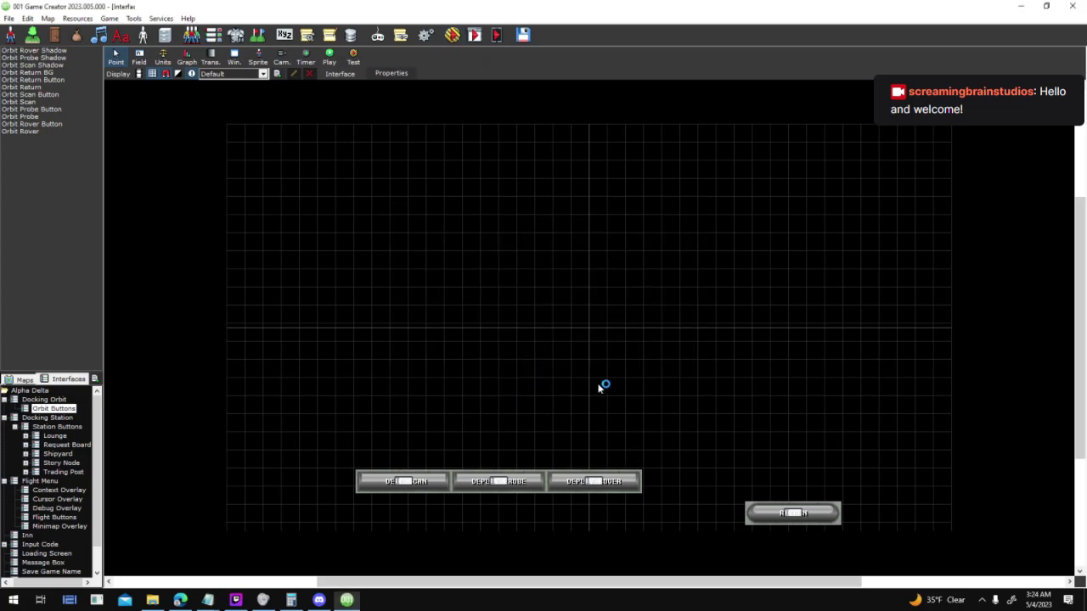
left_click(236, 599)
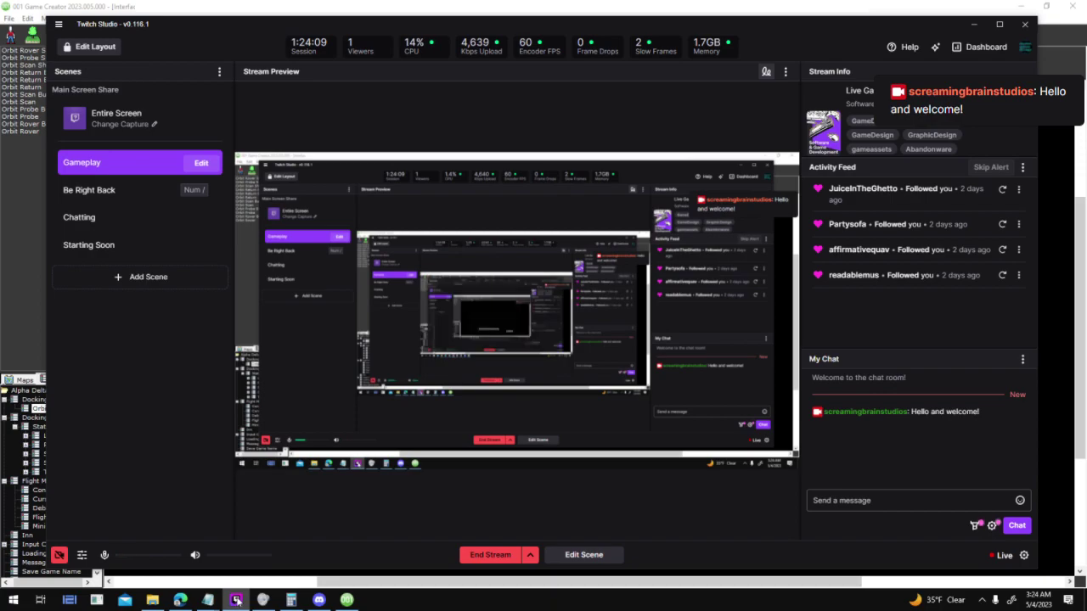
left_click(236, 600)
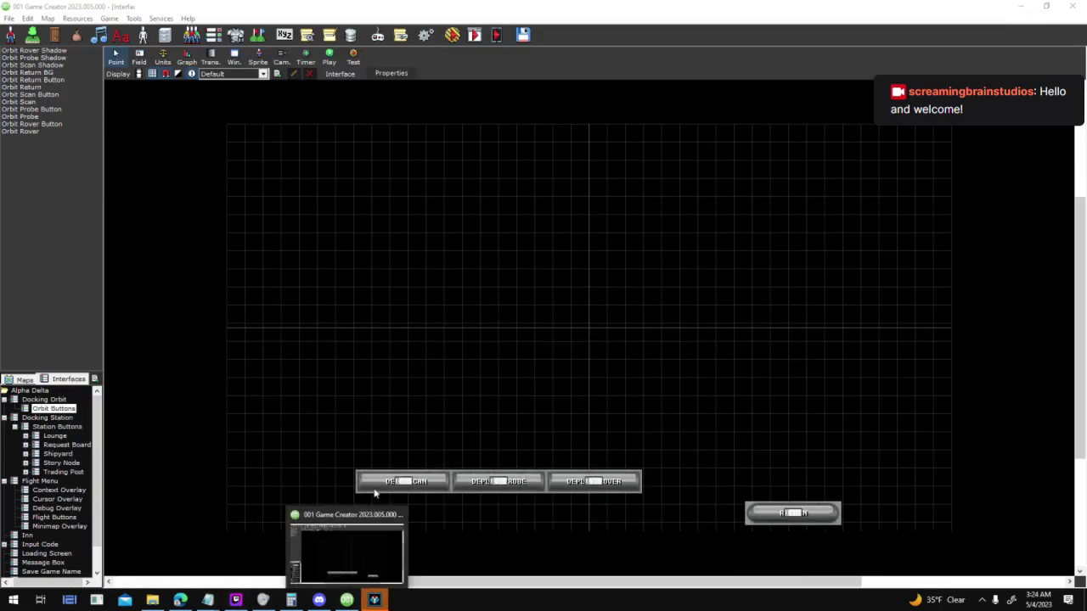
left_click(374, 599)
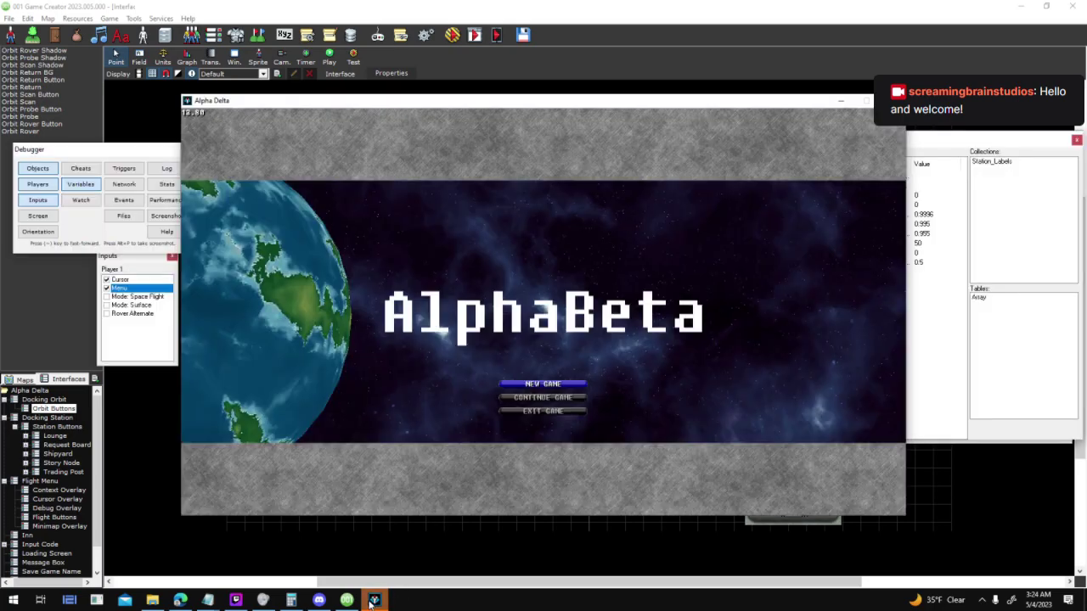
Start a new game, scan and dock at the yellow planet, and run a deep scan from orbit
left_click(530, 384)
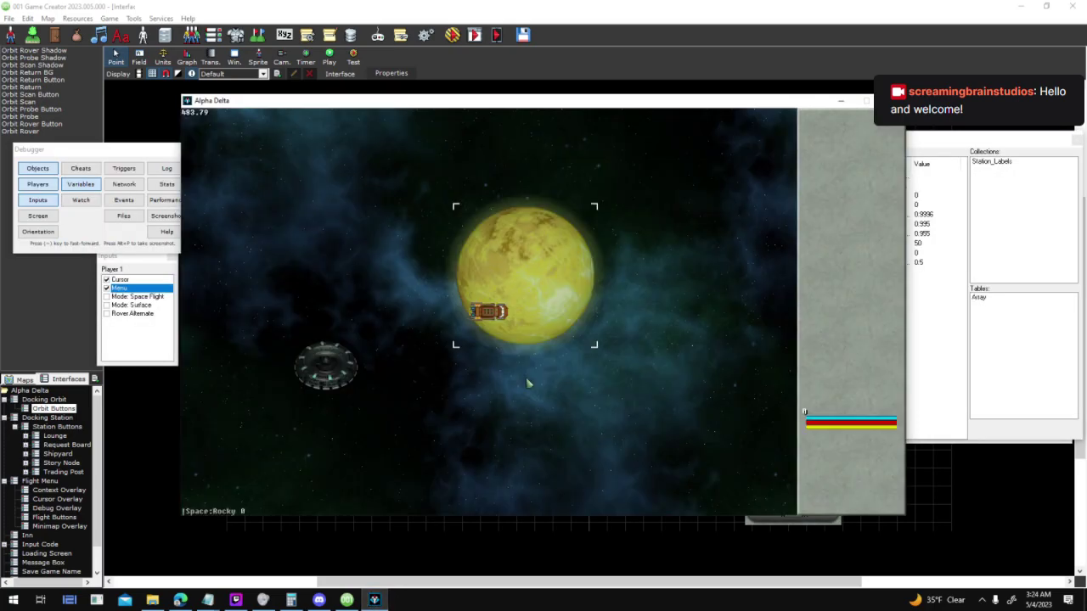
left_click(823, 241)
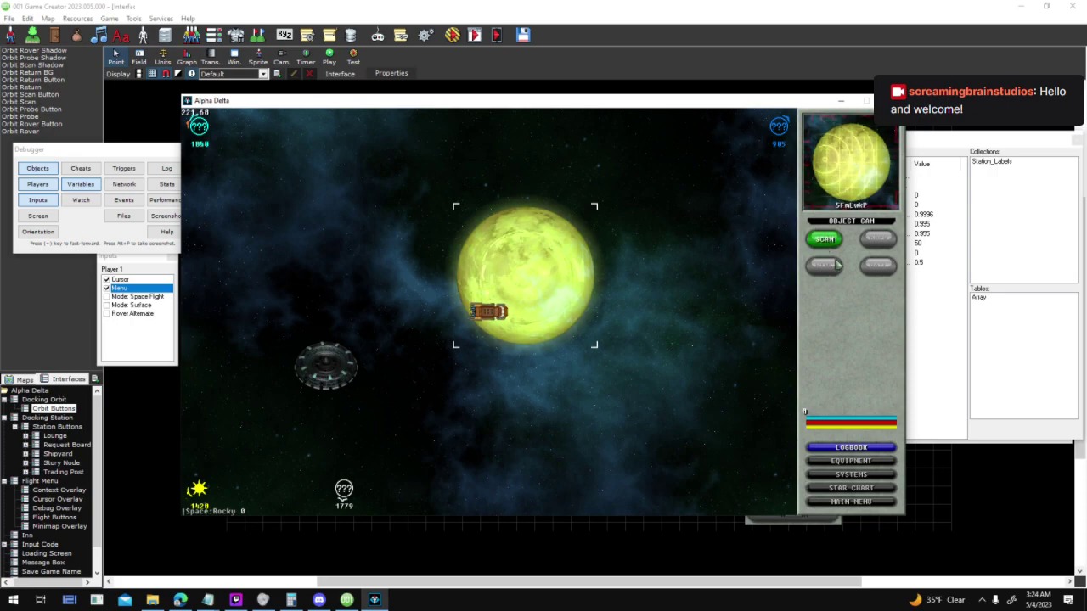
left_click(878, 238)
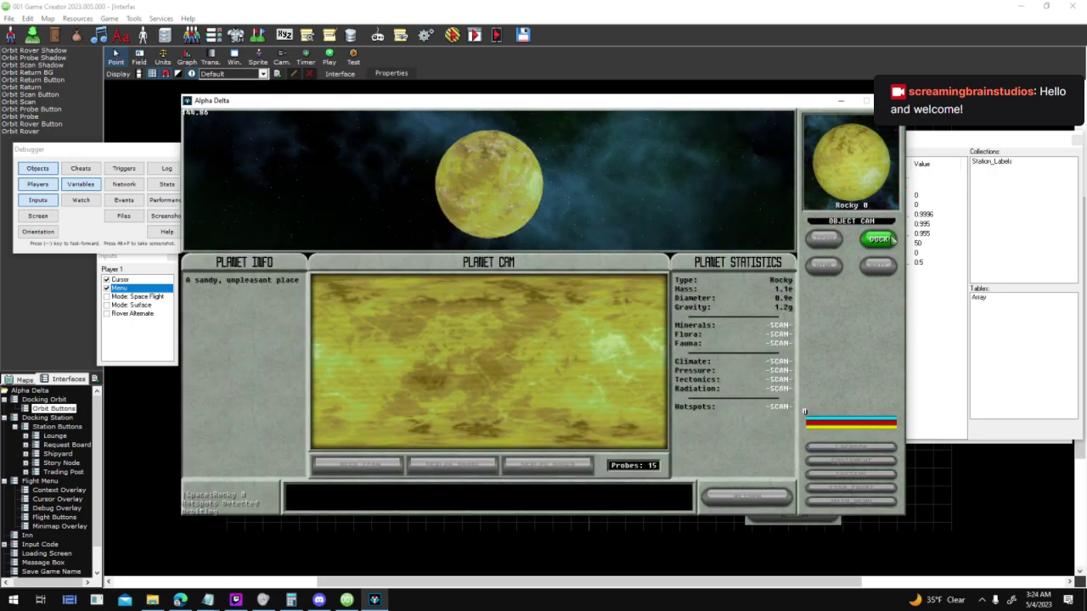
left_click(378, 466)
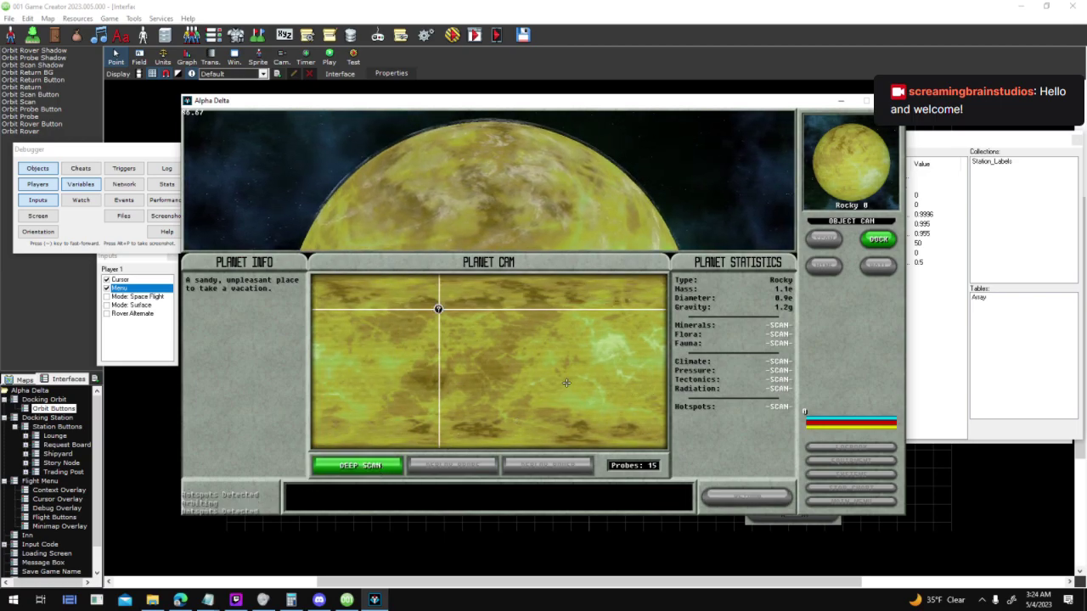
Bring the debugger's Variables window into view and close the test game
key("alt+Tab")
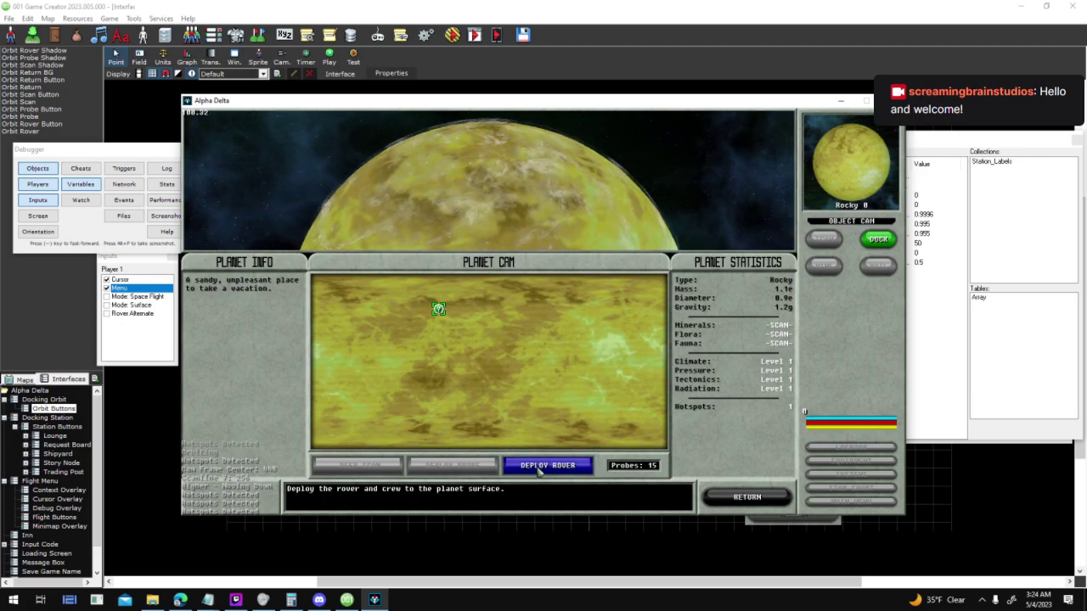
left_click(930, 379)
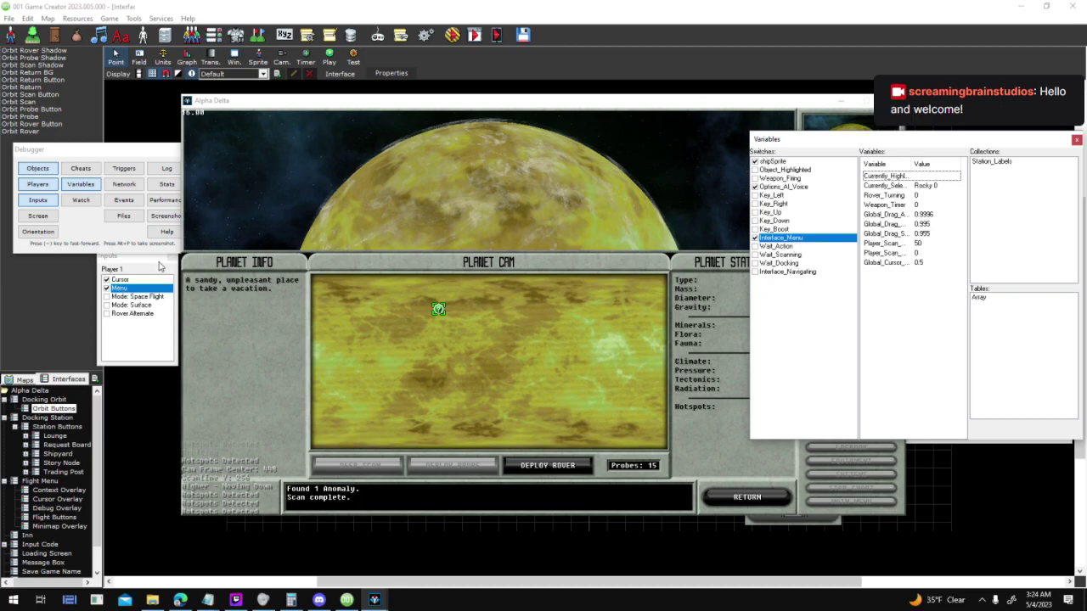
left_click(488, 260)
key("Escape")
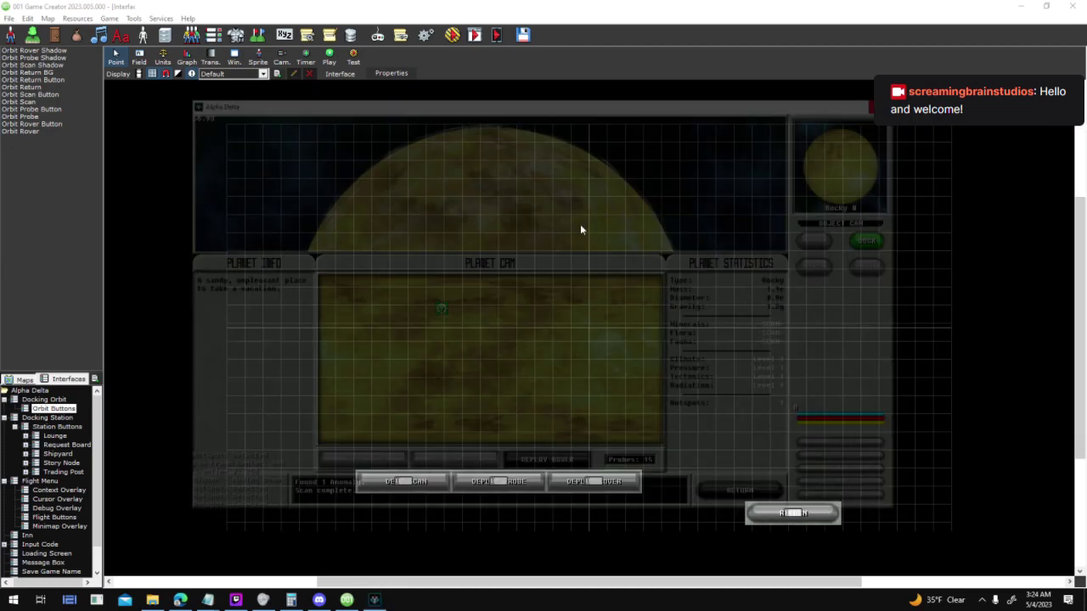
Open the Sector 0 (Space) map and bring up the actor variables of the planet Rocky 0
left_click(24, 380)
double_click(47, 418)
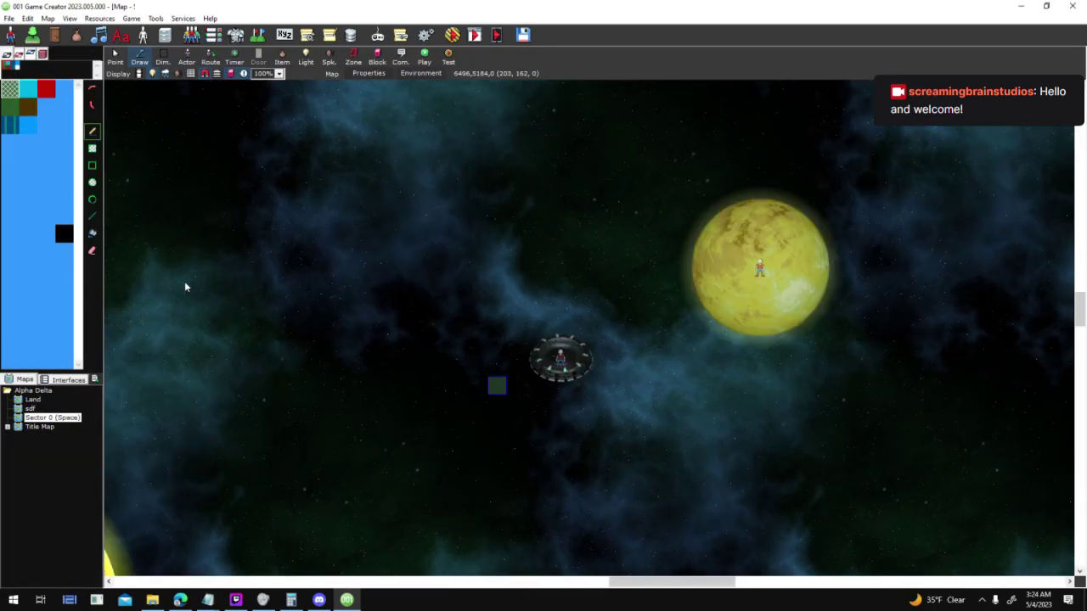
left_click(115, 58)
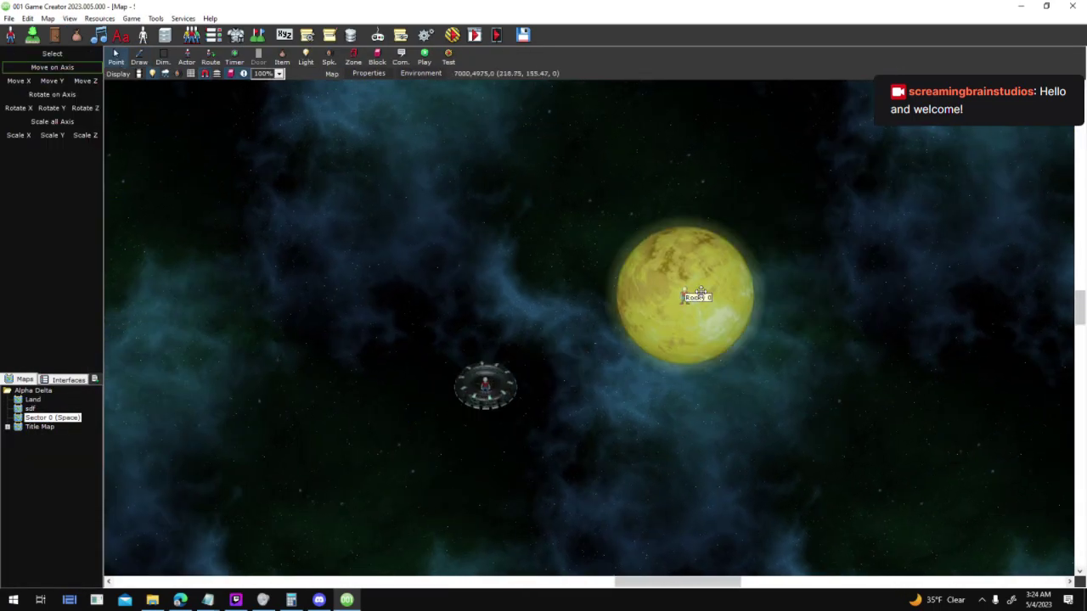
double_click(695, 293)
left_click(647, 309)
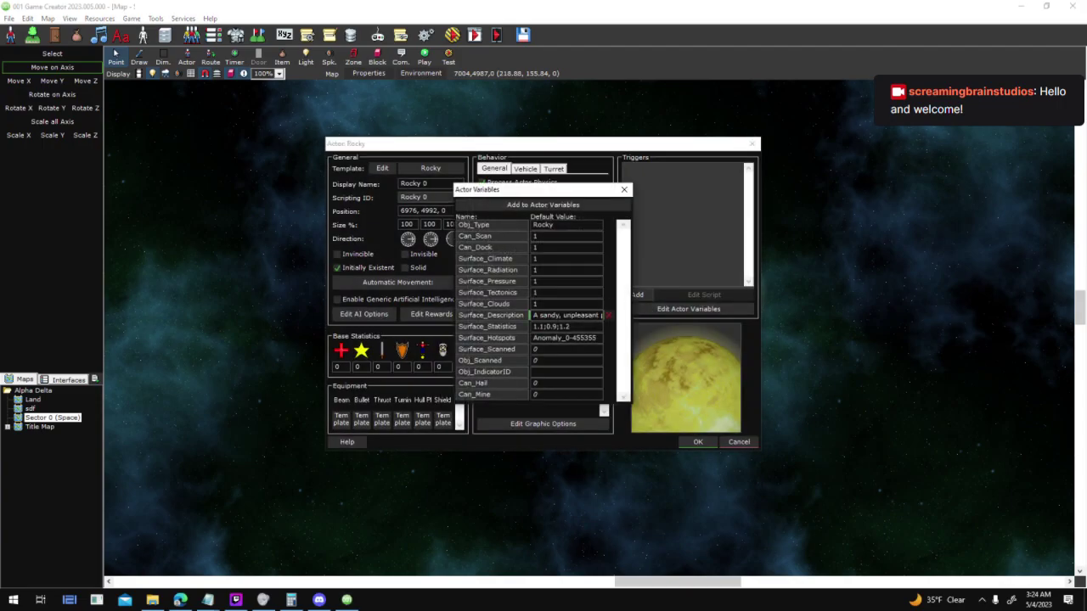
Change the hotspot type in Rocky 0's Surface_Hotspots variable to Mineral, giving Mineral_0-455355, and accept the actor
left_click(557, 337)
double_click(552, 337)
type("Mineral")
key("Return")
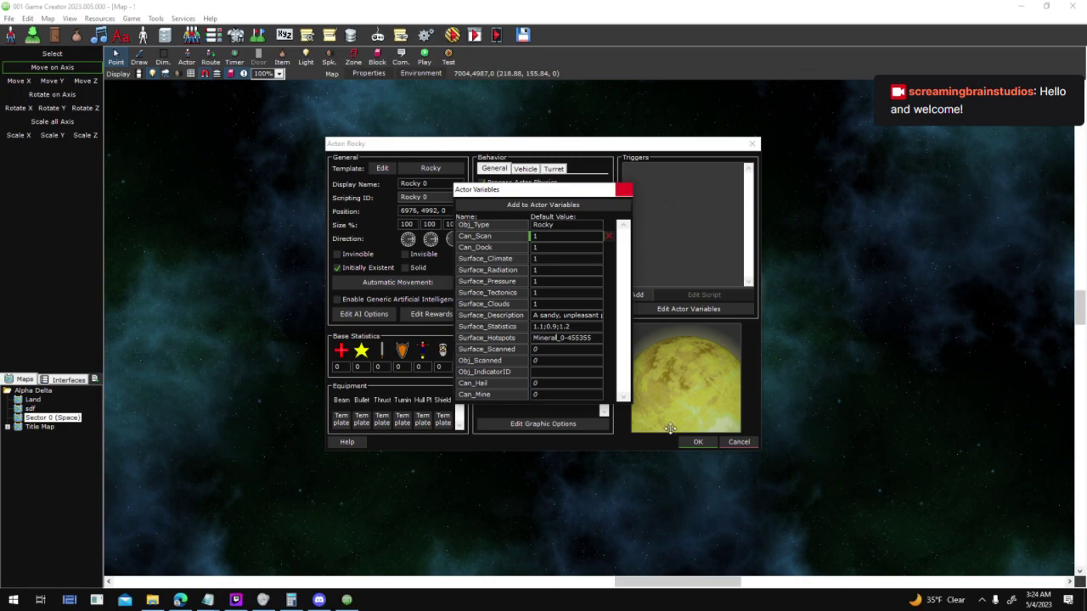
left_click(697, 441)
Test the game again by starting a new game and deep scanning Rocky 0 from orbit, and close it
left_click(455, 39)
key("Return")
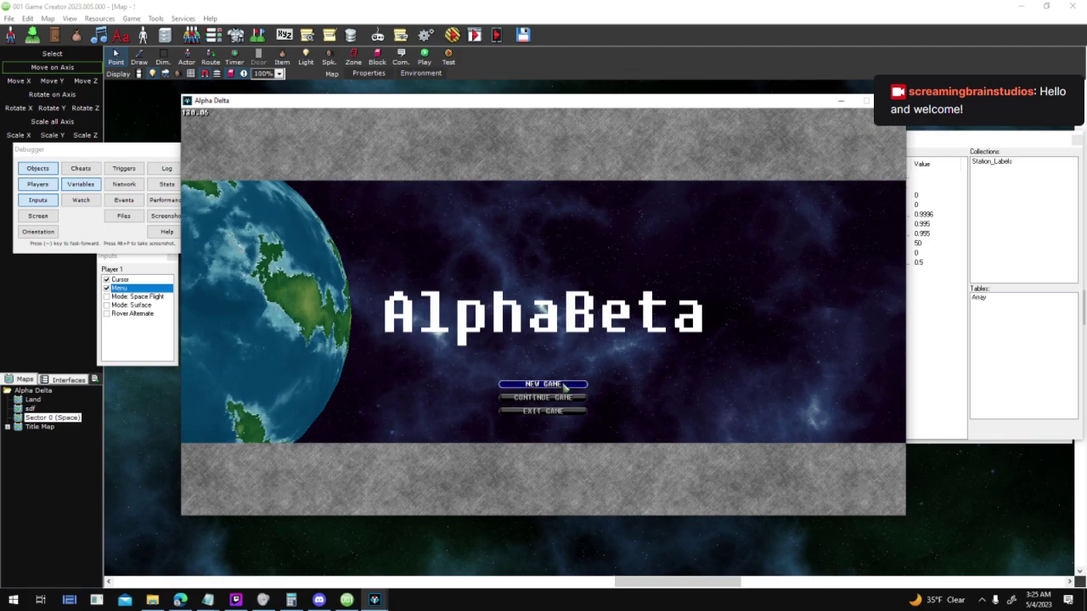
left_click(562, 386)
left_click(563, 325)
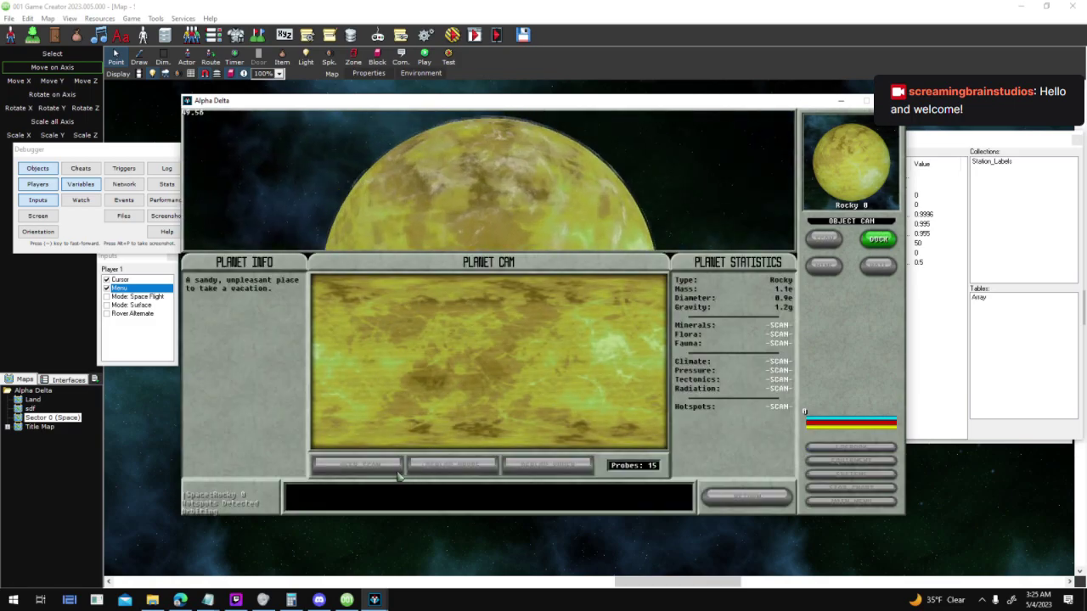
left_click(373, 465)
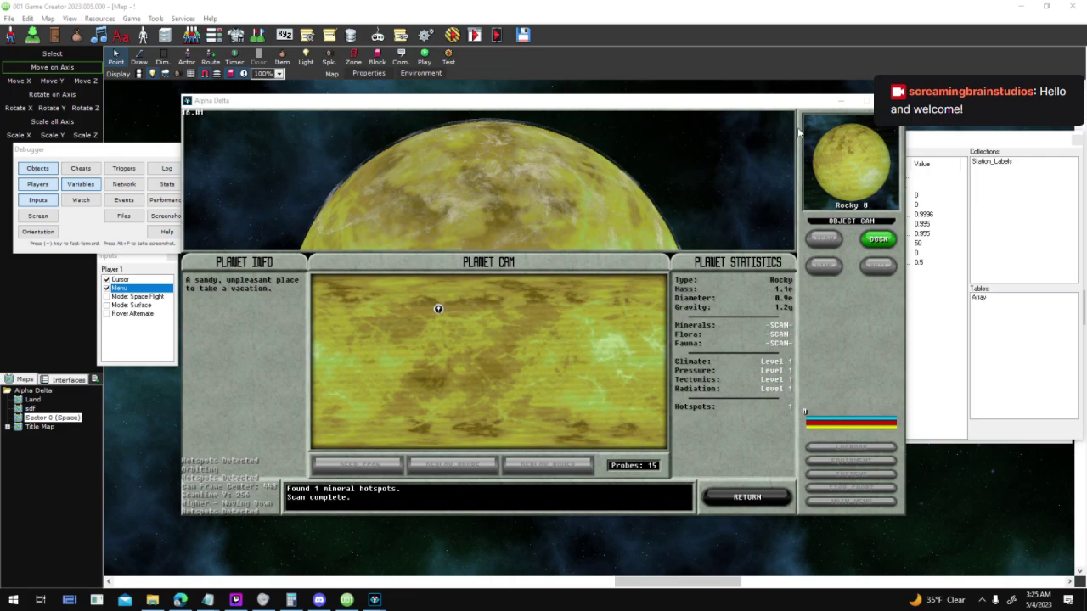
key("Escape")
Open the Docking Orbit interface and check the Orbit Scanline V field's position without changing it
left_click(68, 380)
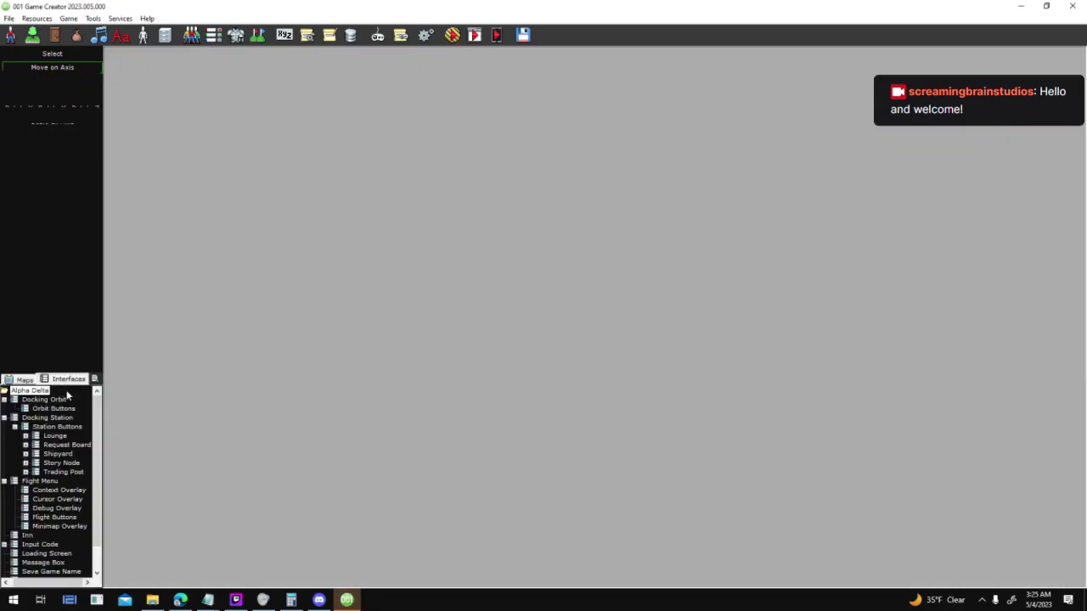
double_click(65, 418)
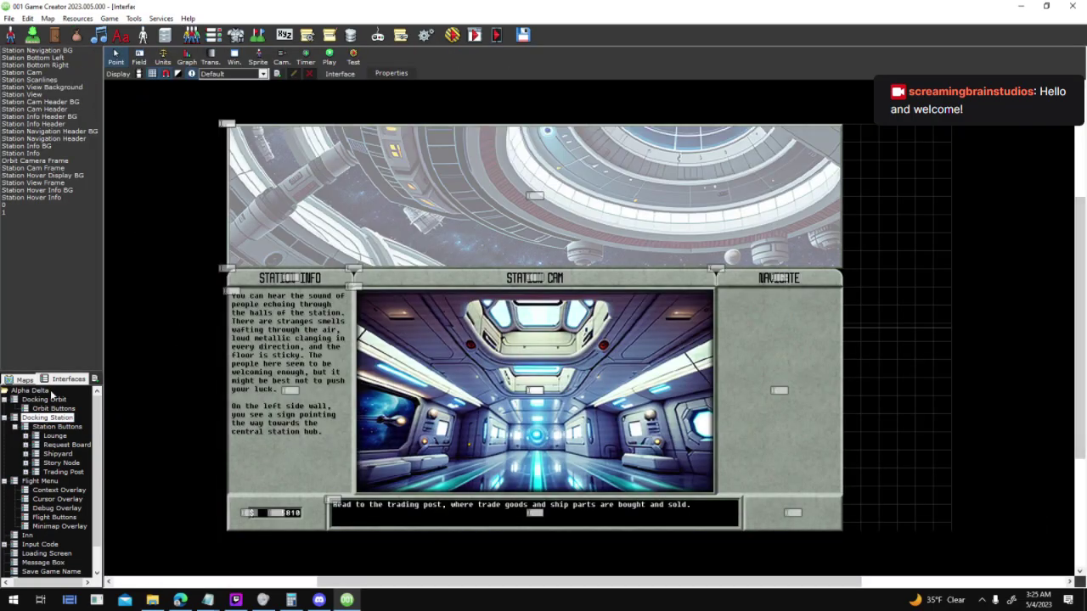
double_click(47, 399)
left_click(58, 109)
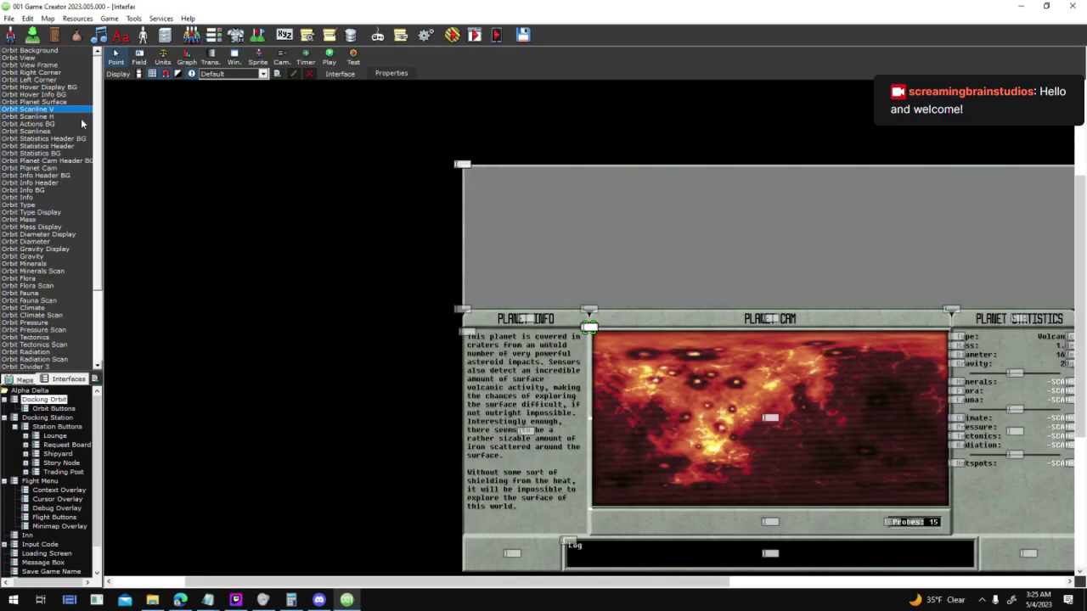
double_click(589, 327)
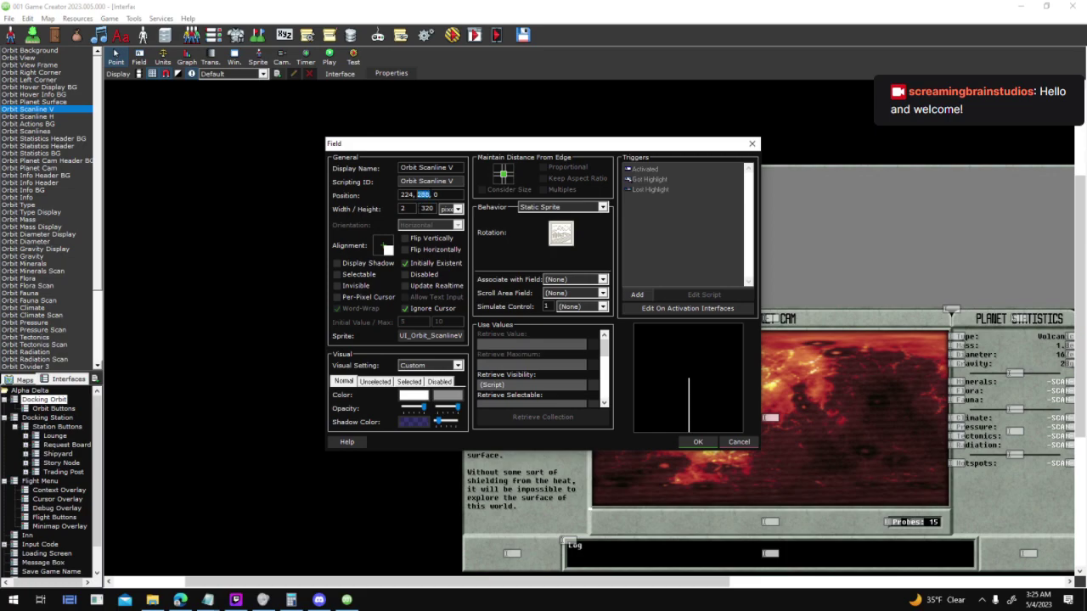
key("Escape")
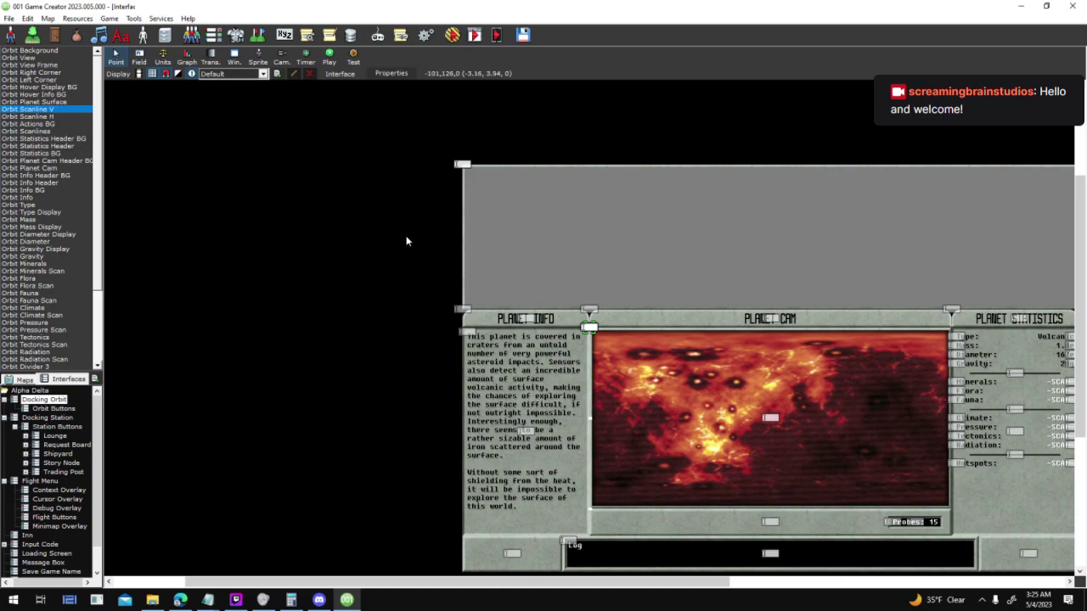
Switch to the Orbit Buttons interface and open the Orbit Scan field's Activated script at full size
left_click(47, 417)
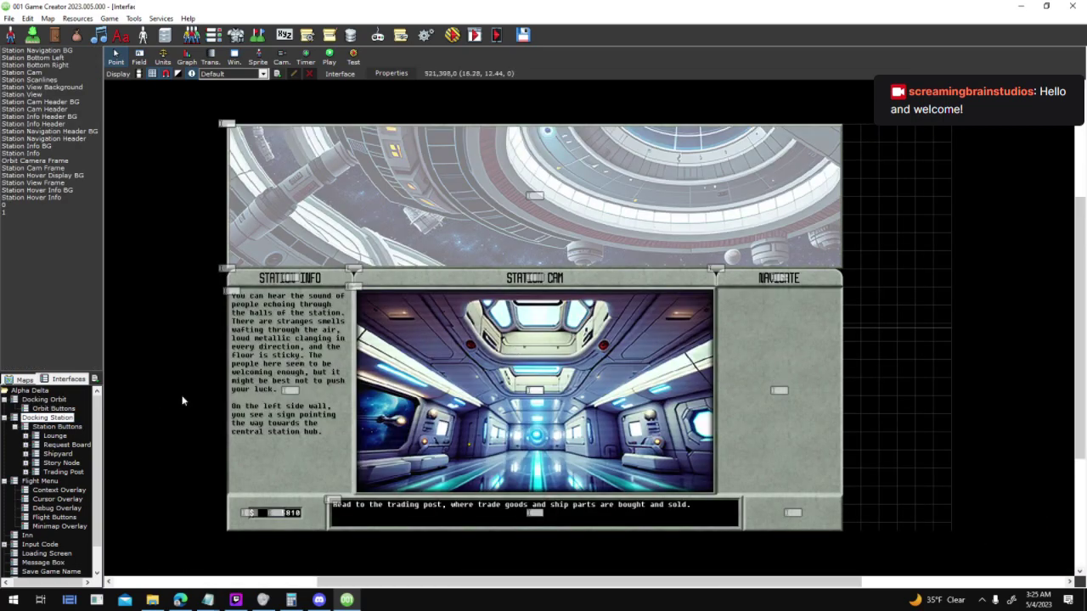
left_click(51, 410)
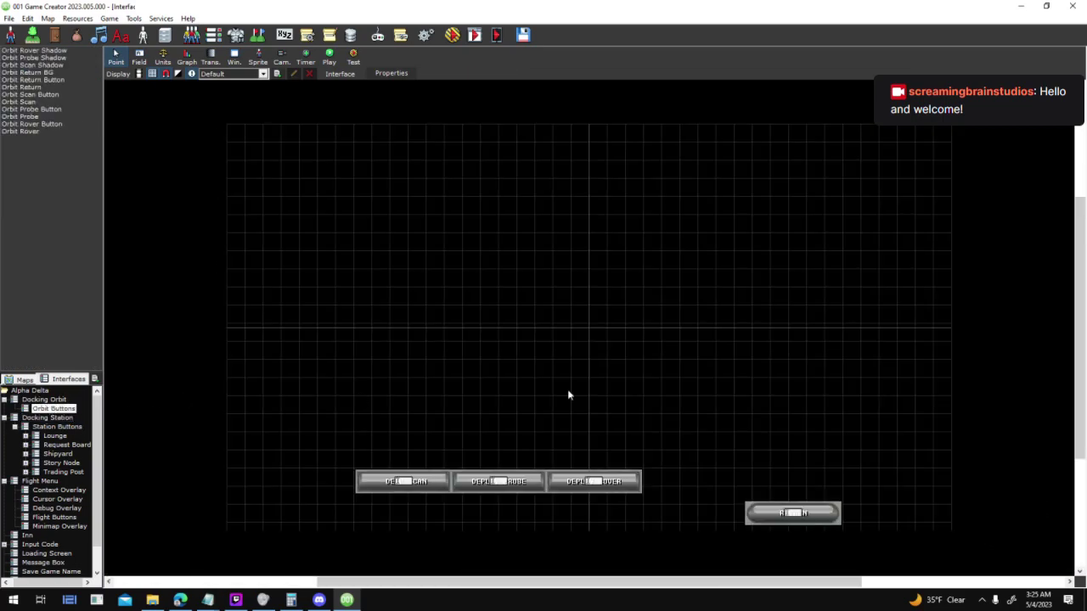
double_click(419, 482)
left_click(664, 170)
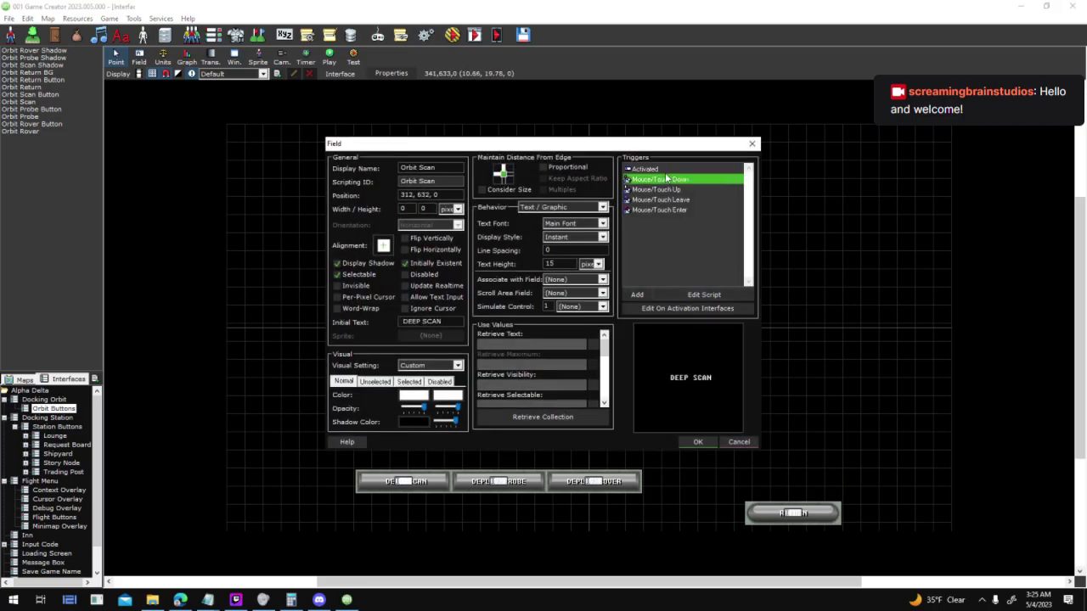
double_click(664, 172)
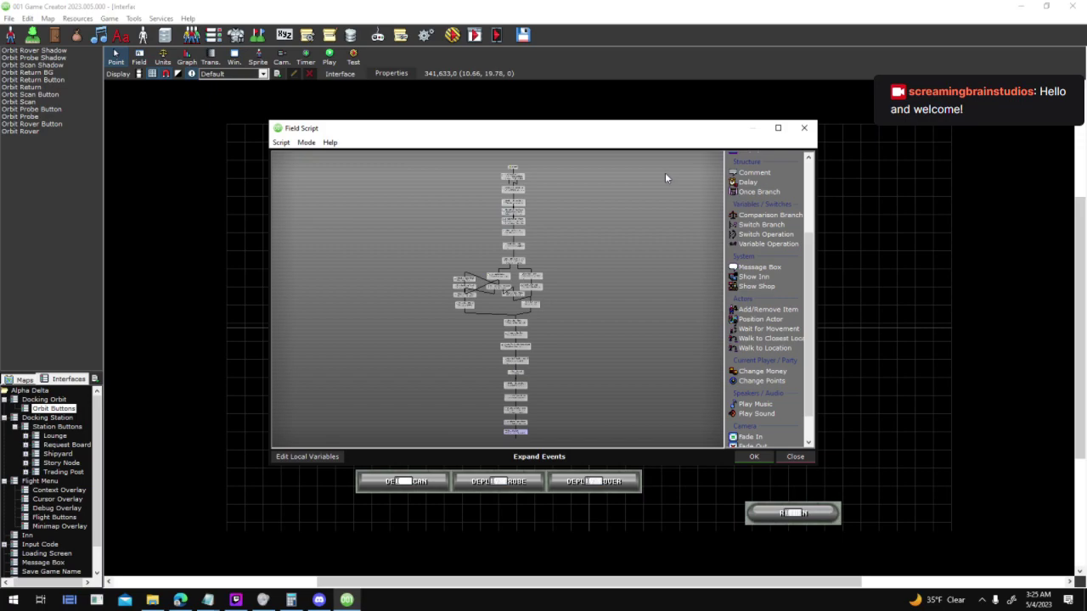
left_click(777, 127)
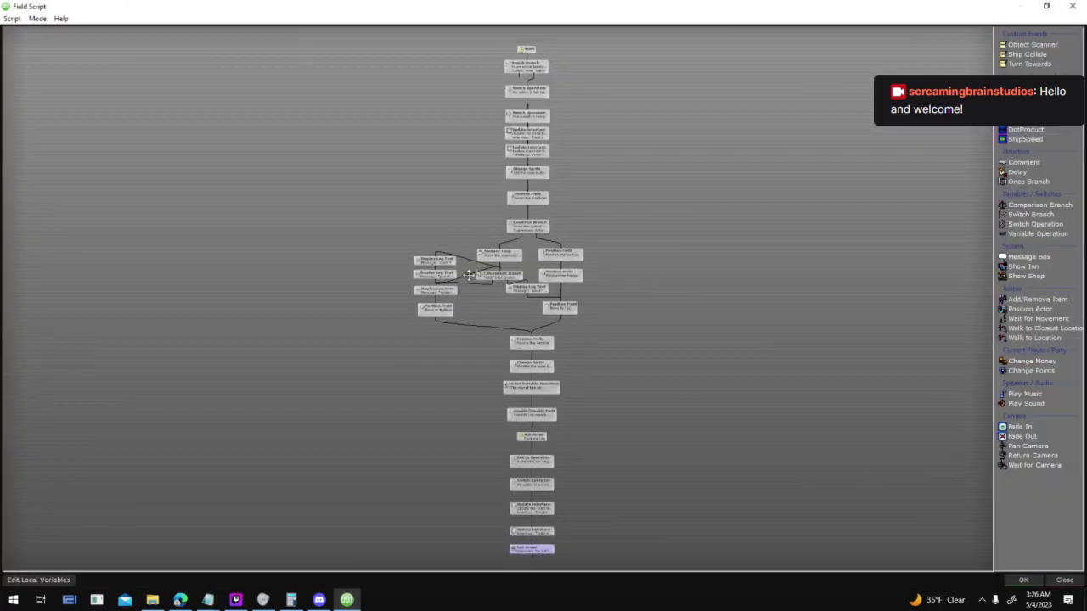
Examine the sub script of the Numeric Loop that moves the scanlines to each hotspot, and the Comparison Branch below it
scroll(468, 274, "up", 5)
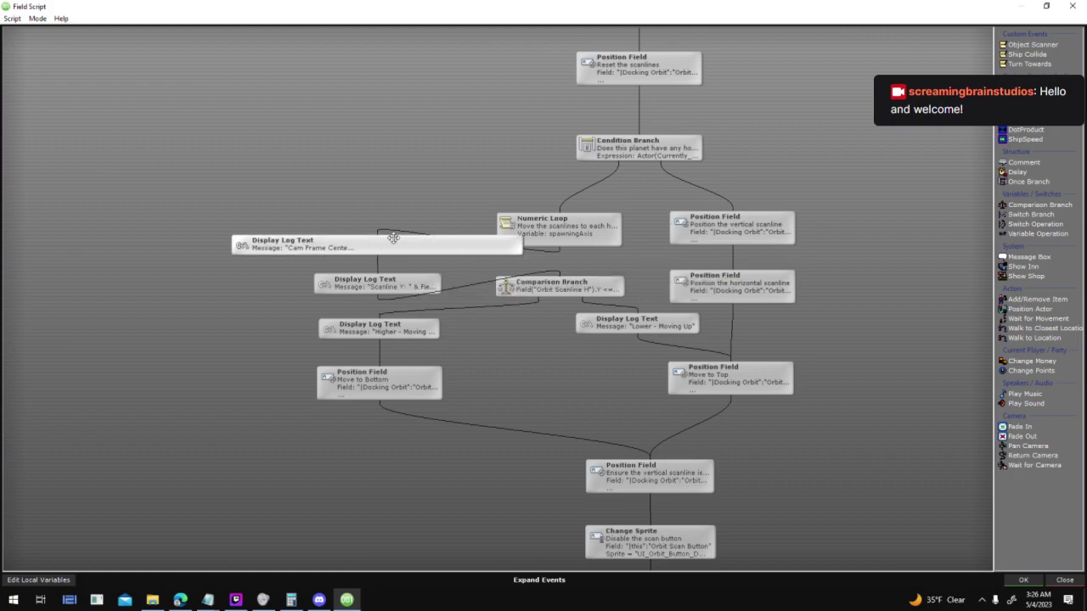
double_click(545, 226)
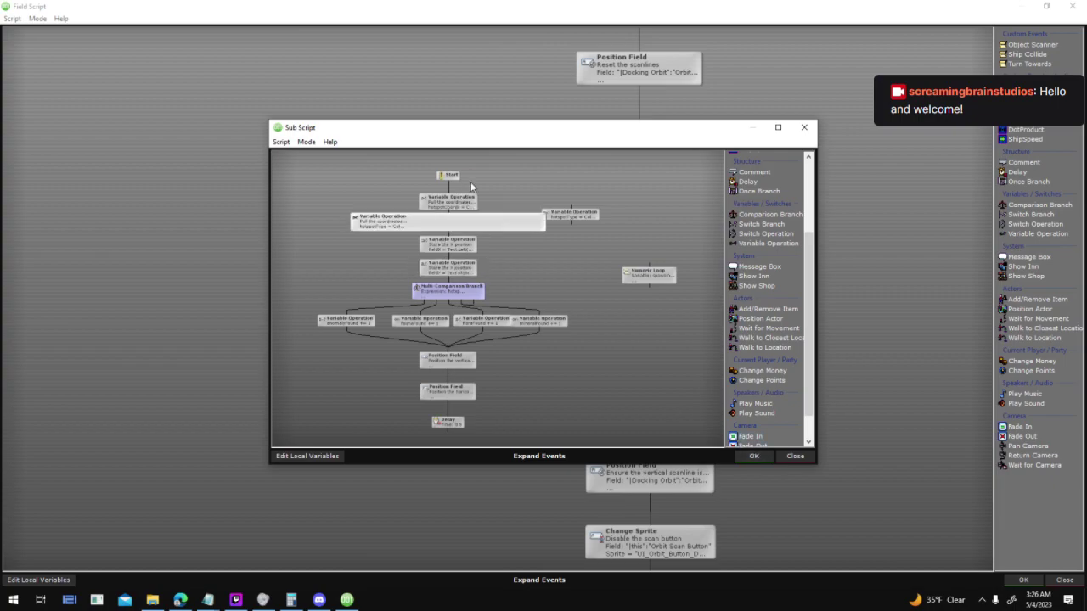
left_click(752, 458)
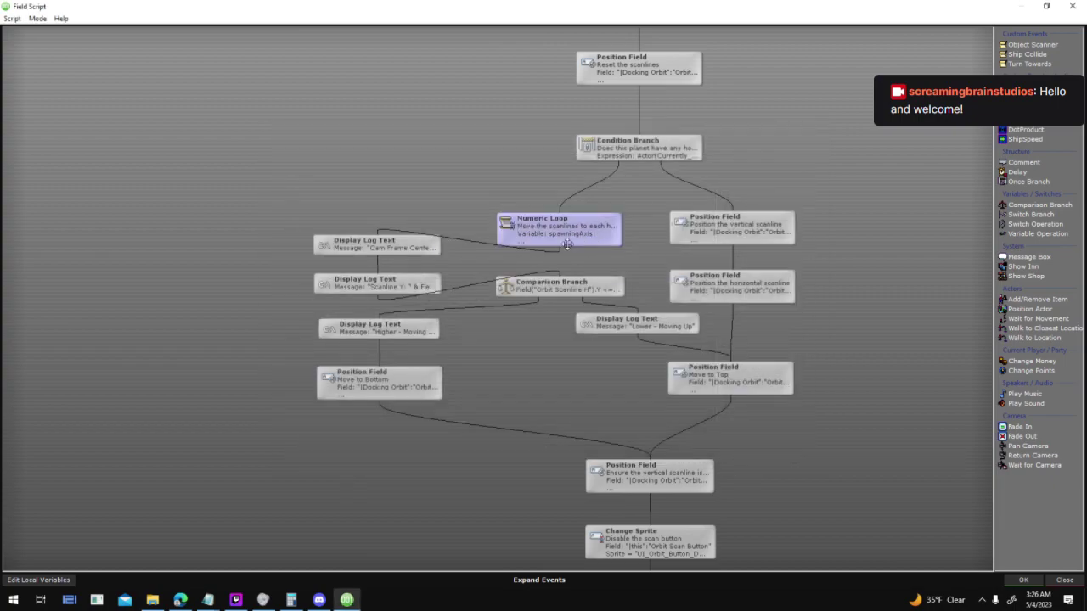
left_click(585, 285)
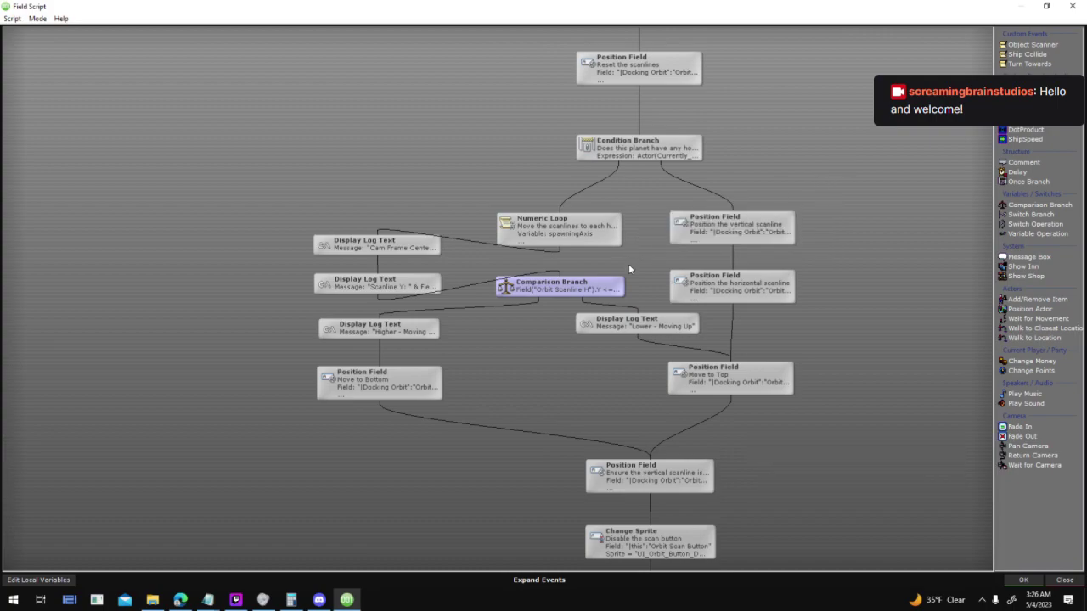
Cut the Cam Frame Center and Scanline Y Display Log Text events and link the Numeric Loop directly to the Comparison Branch
double_click(607, 231)
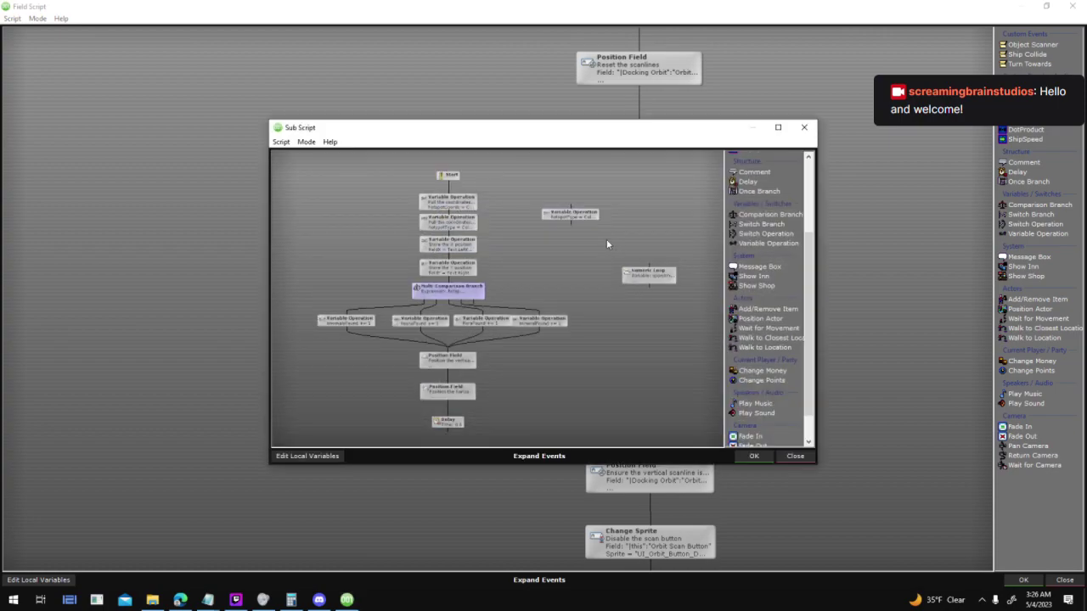
left_click_drag(659, 127, 522, 53)
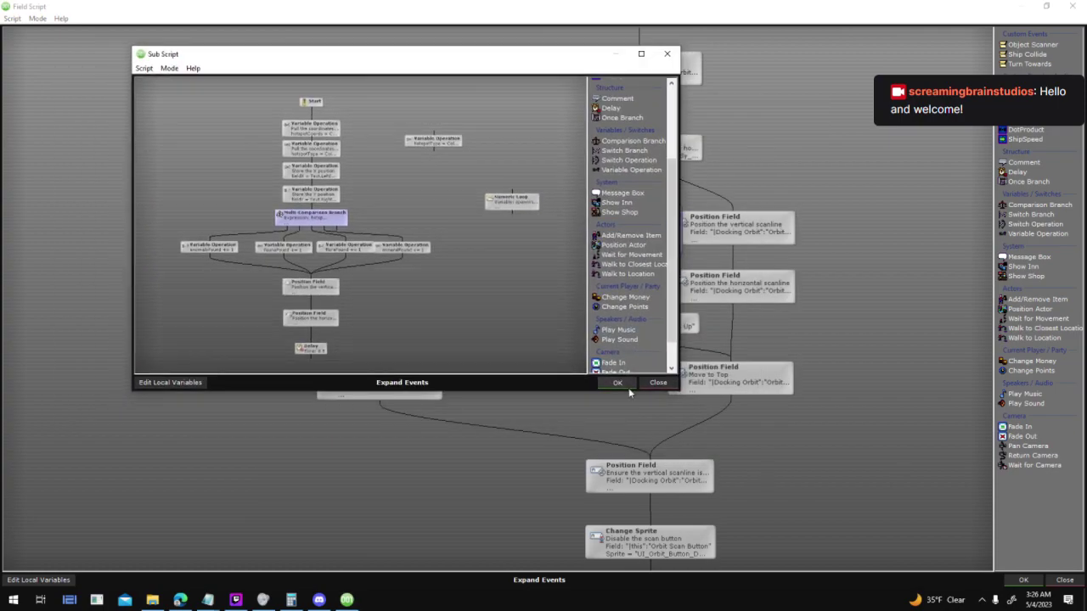
left_click(618, 383)
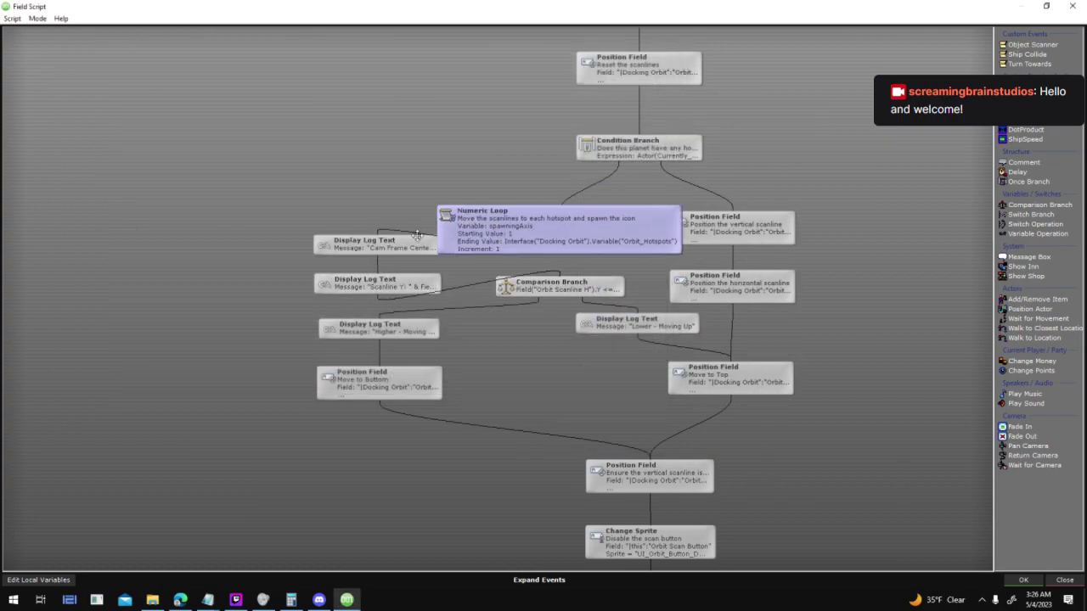
left_click_drag(357, 216, 432, 286)
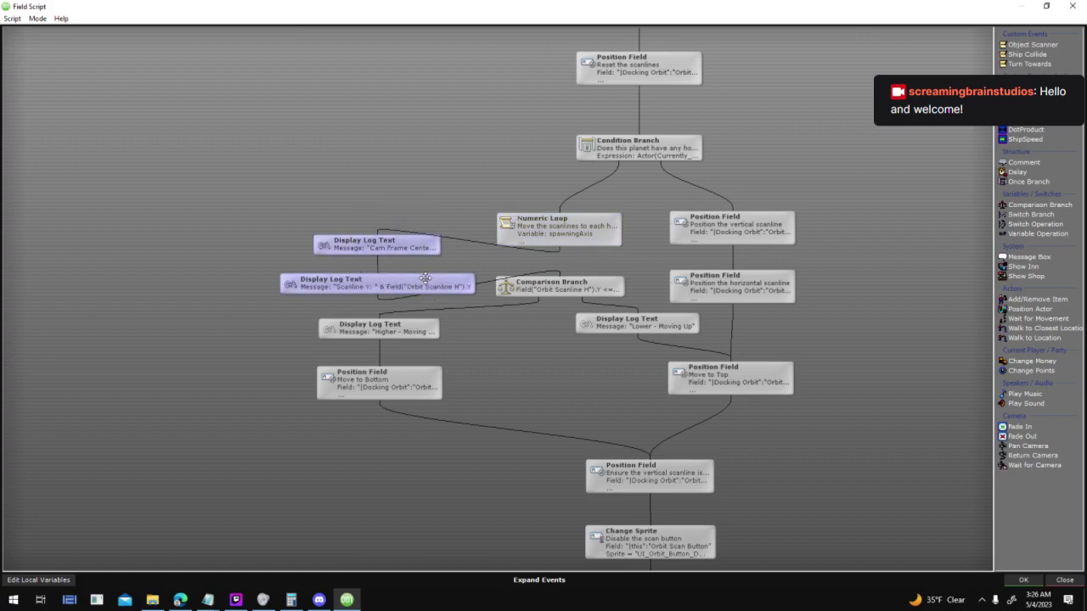
key("Delete")
left_click_drag(542, 256, 557, 252)
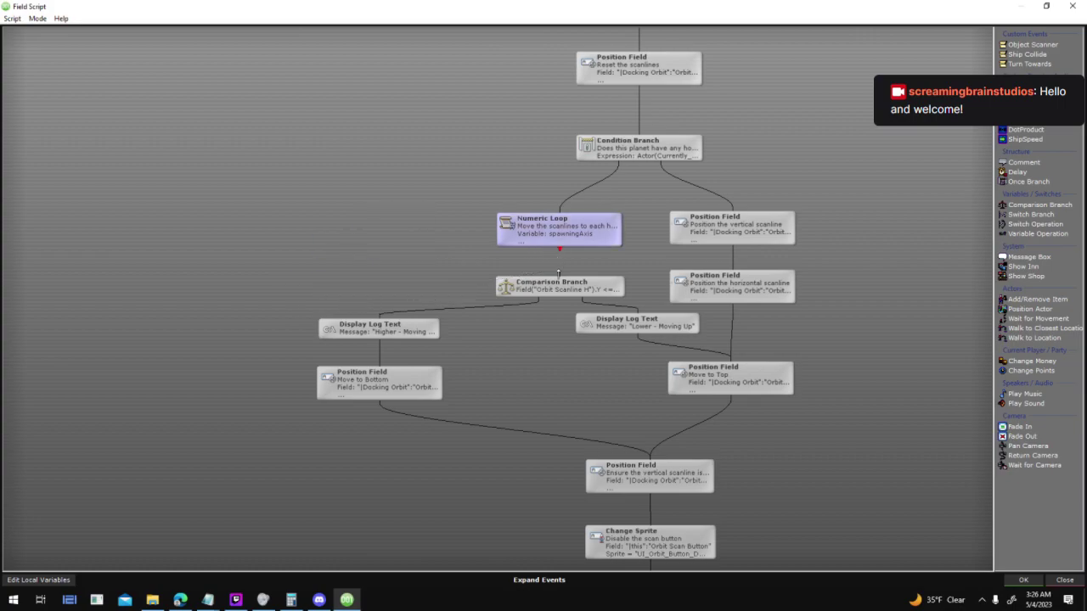
Paste the two Display Log Text events into the Numeric Loop's sub script, linked between the horizontal scanline's Position Field and the Delay
double_click(559, 228)
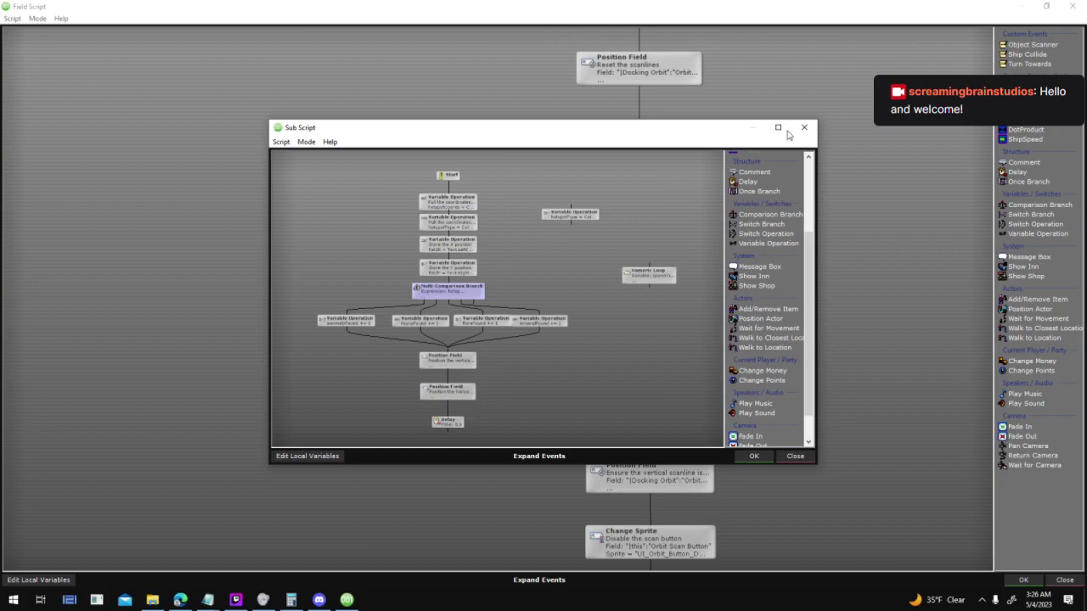
left_click(777, 127)
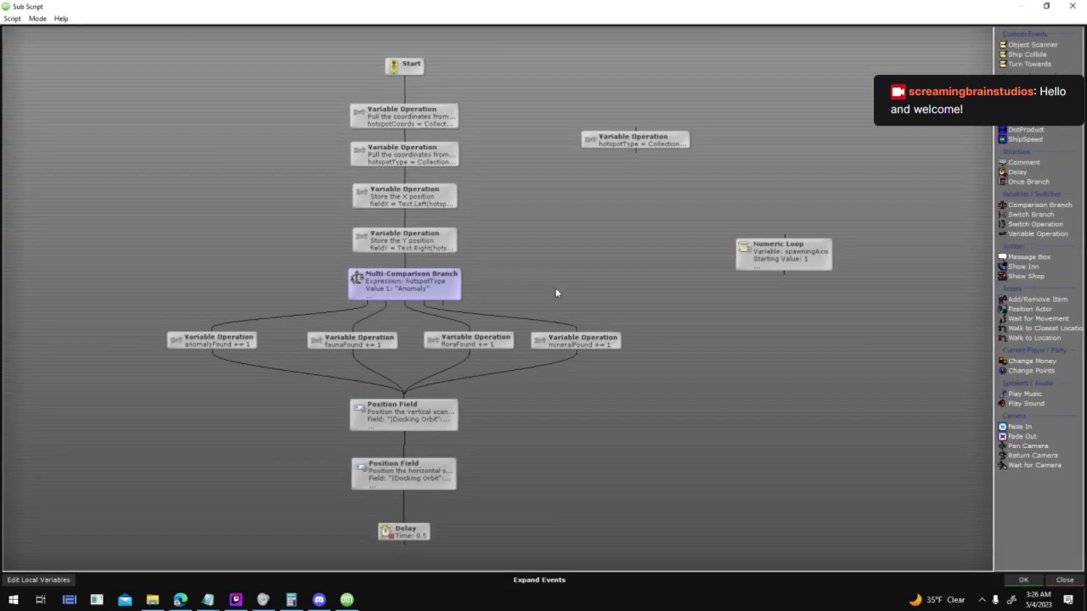
left_click(442, 427)
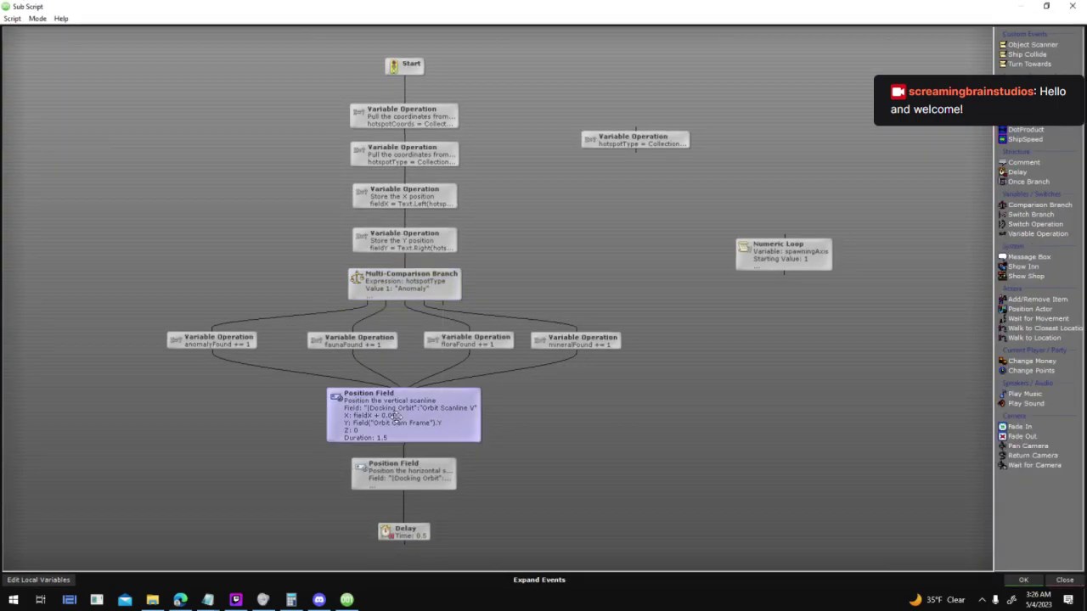
left_click(426, 496)
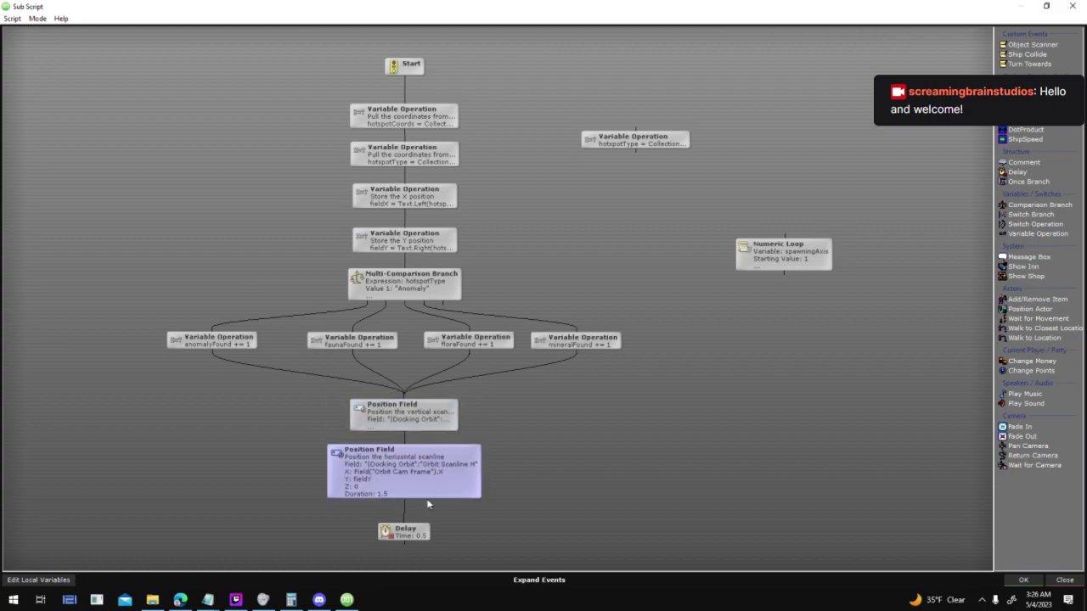
left_click_drag(507, 356, 509, 447)
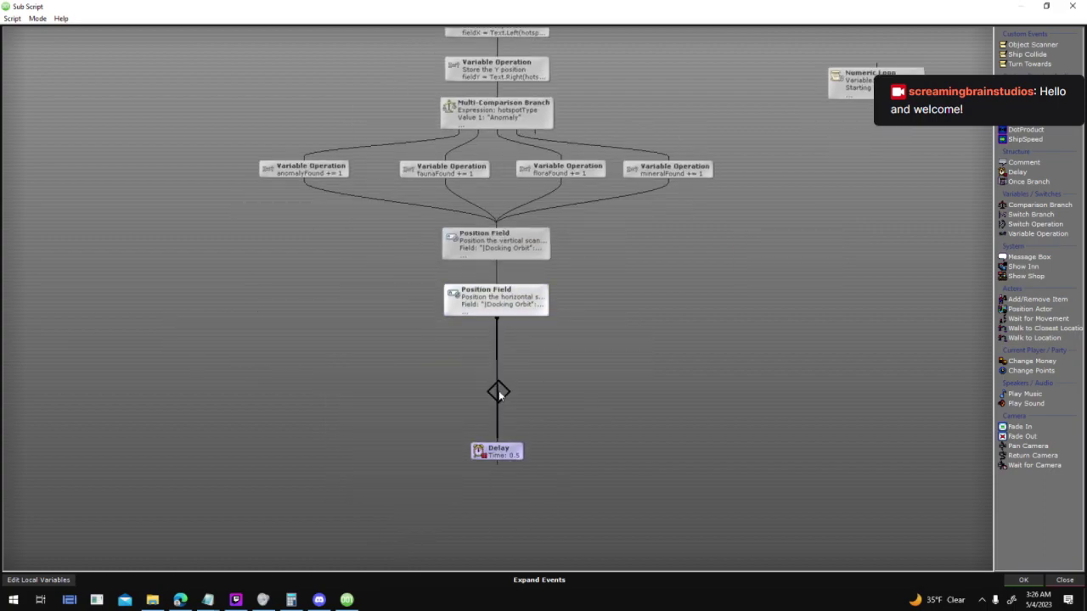
key("ctrl+v")
left_click_drag(496, 322, 530, 361)
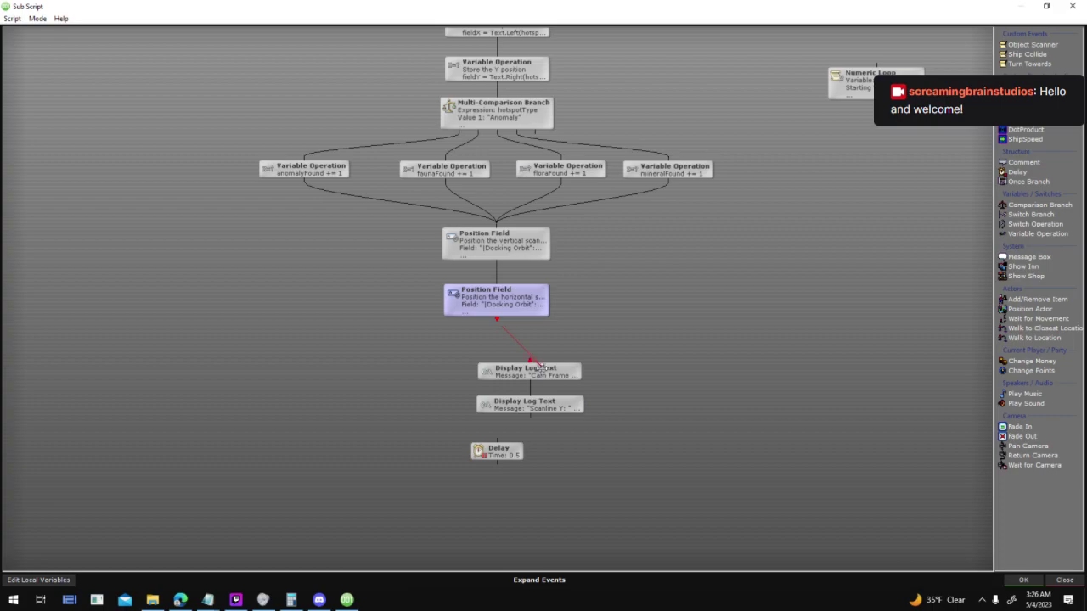
left_click(556, 407)
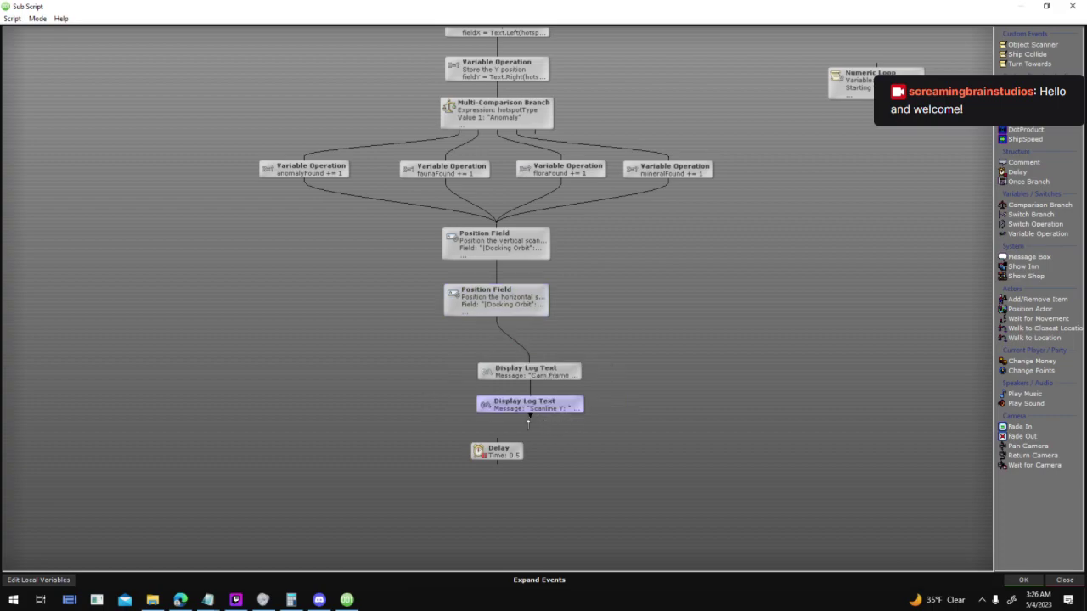
left_click_drag(501, 442, 498, 449)
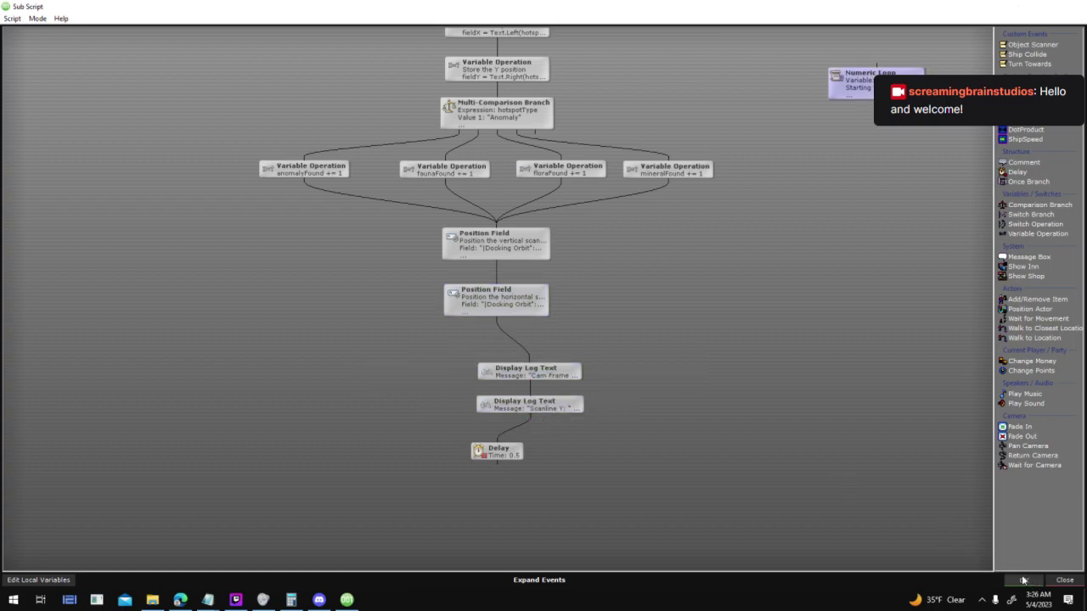
left_click(1023, 580)
Recheck the Numeric Loop's sub script and set the Comparison Branch operator below it to < (Less Than)
left_click(593, 280)
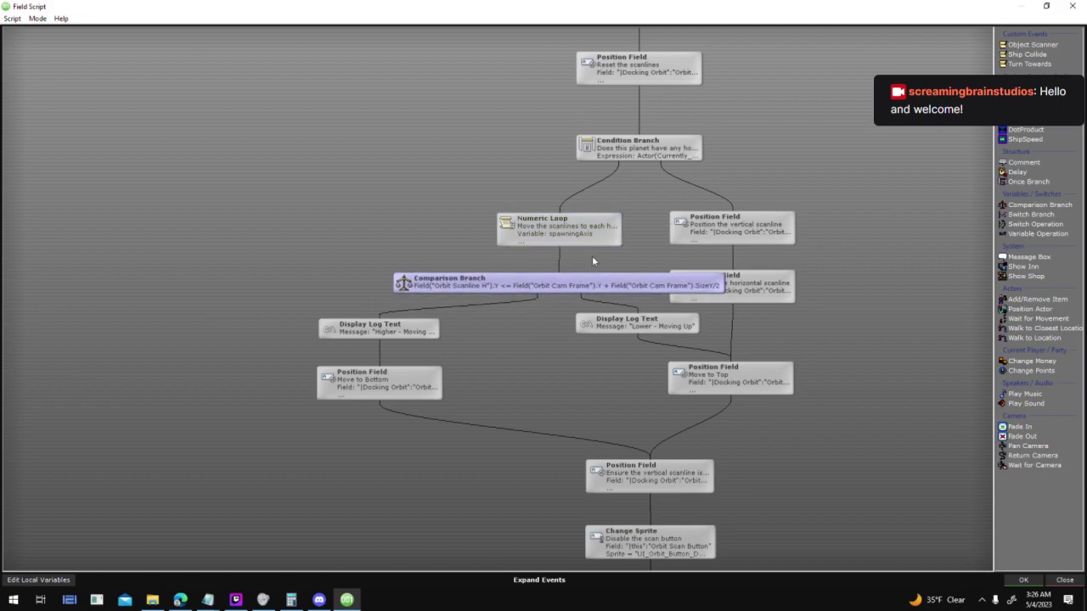
double_click(592, 240)
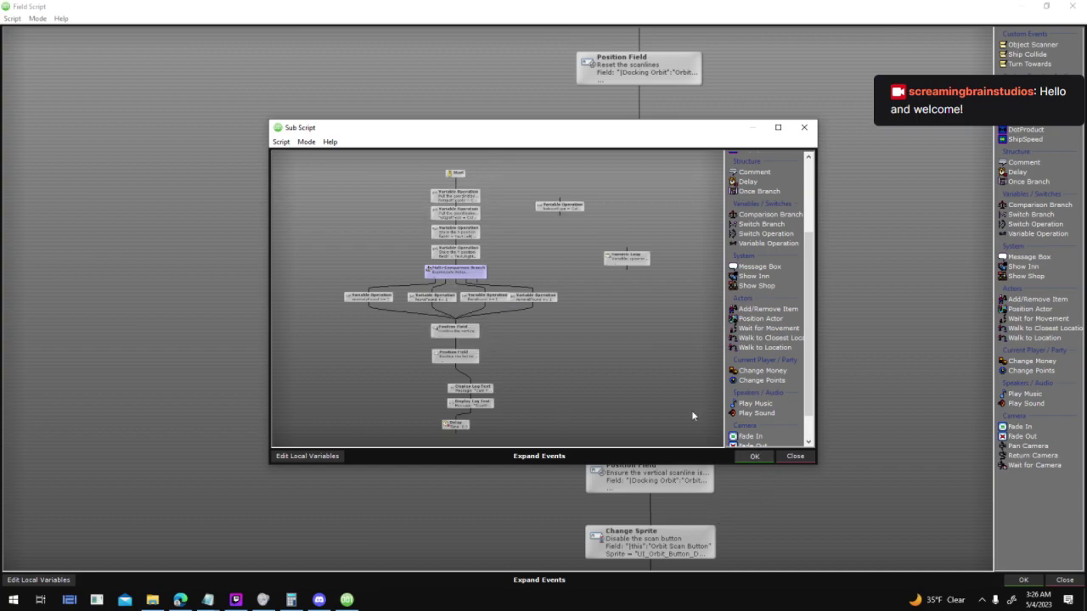
key("Escape")
left_click(423, 330)
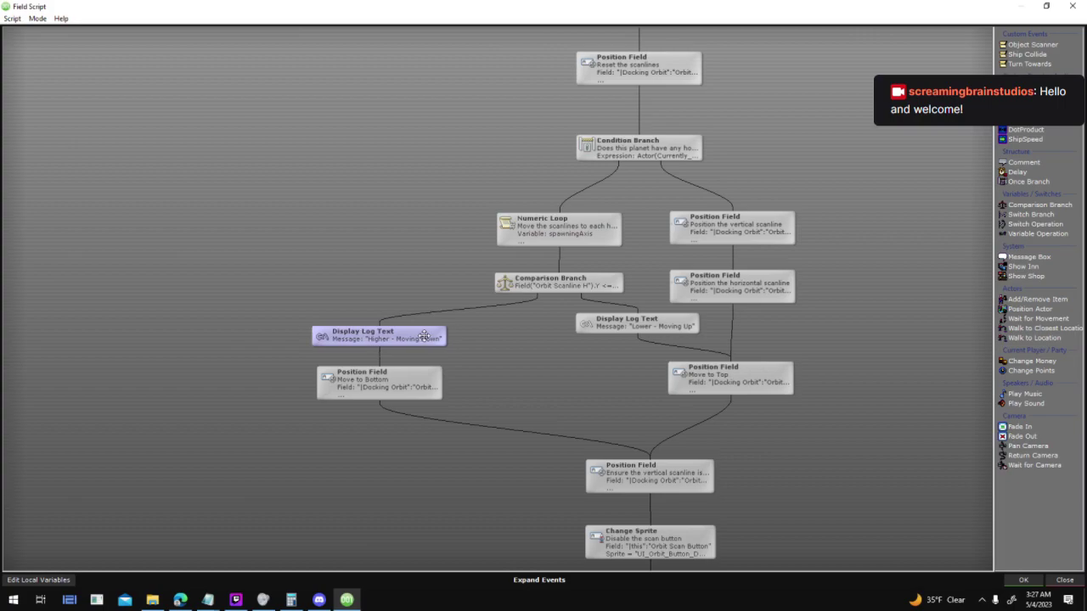
double_click(519, 282)
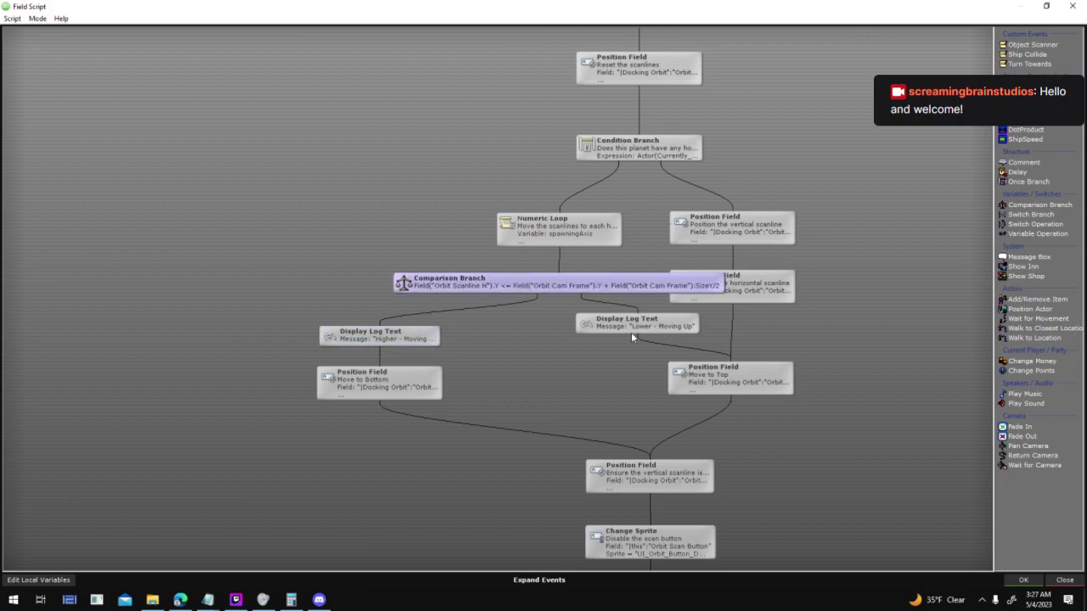
left_click(626, 323)
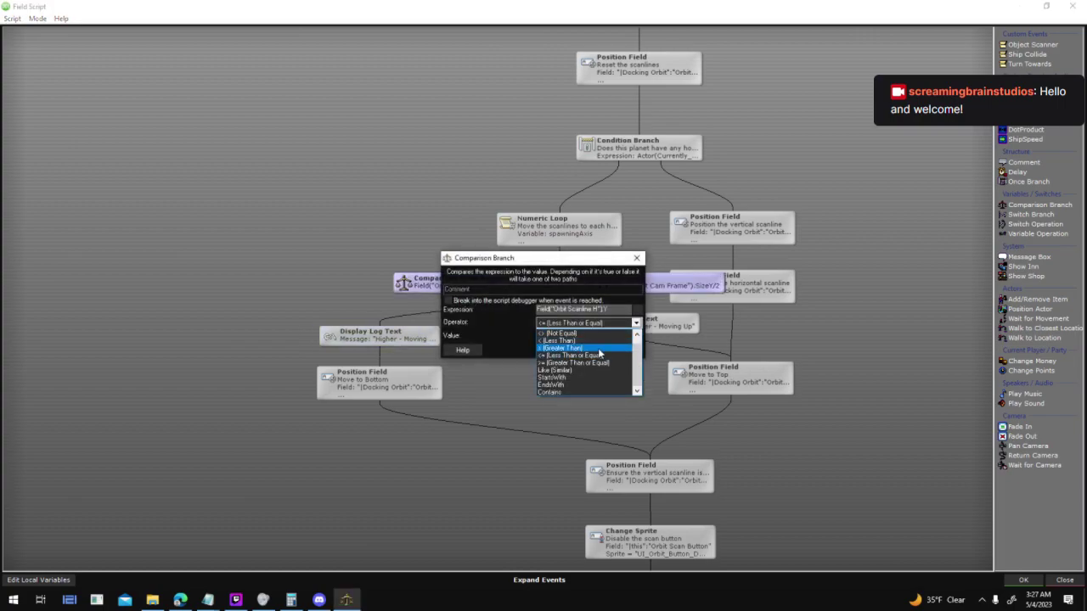
left_click(600, 347)
left_click(585, 350)
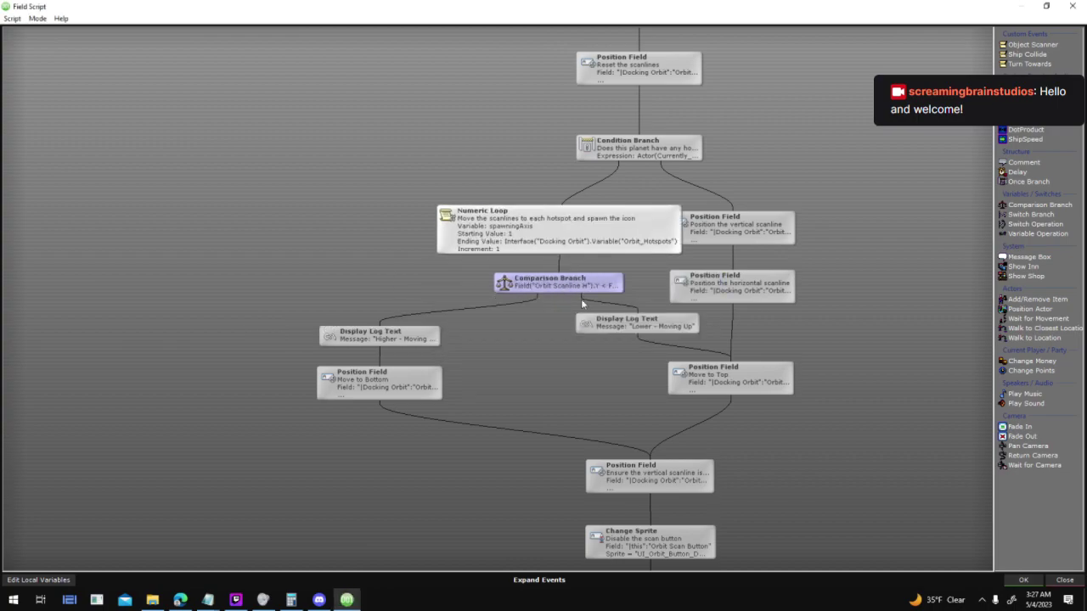
Move the Move to Top event closer to the script's centre and accept the Orbit Scan script and field settings
left_click_drag(716, 393, 605, 396)
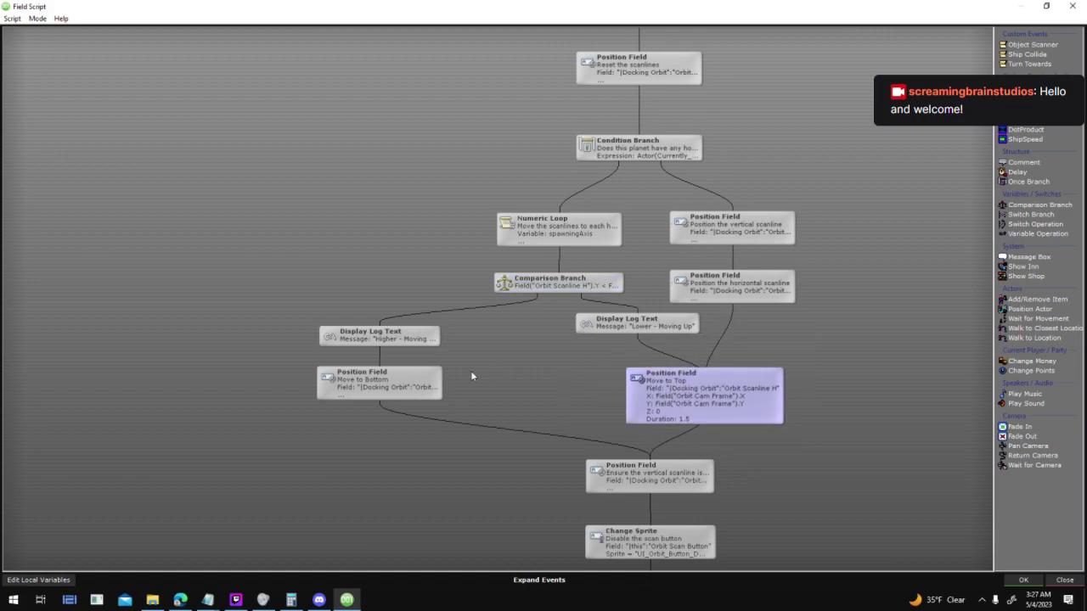
left_click(440, 383)
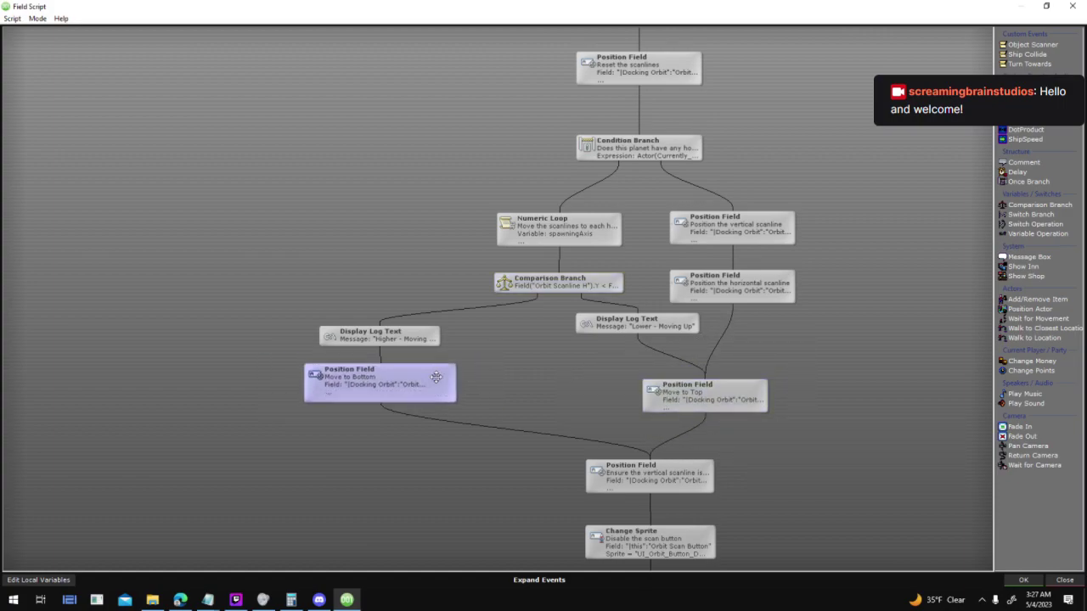
left_click(1023, 579)
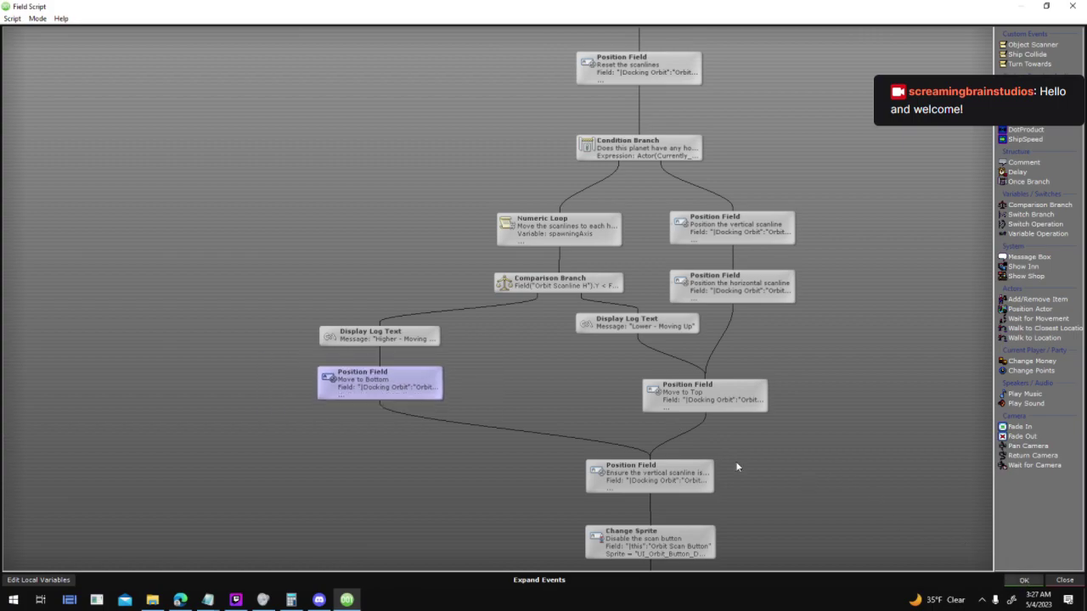
left_click(701, 443)
Save the interface and test the game: start a new game, scan Rocky 0, dock in its orbit and run a deep scan
left_click(450, 40)
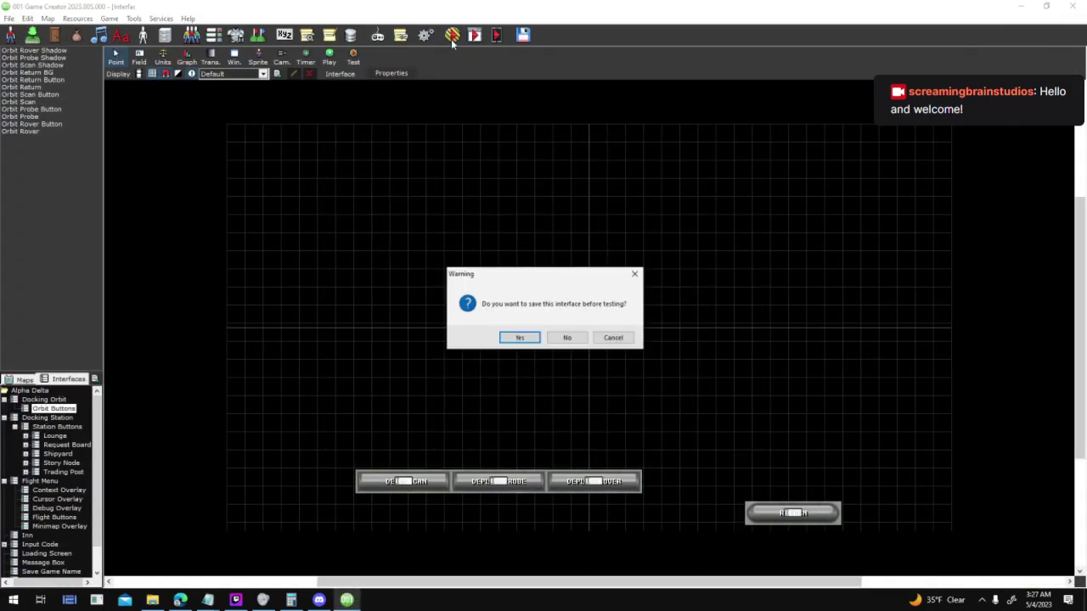
key("Return")
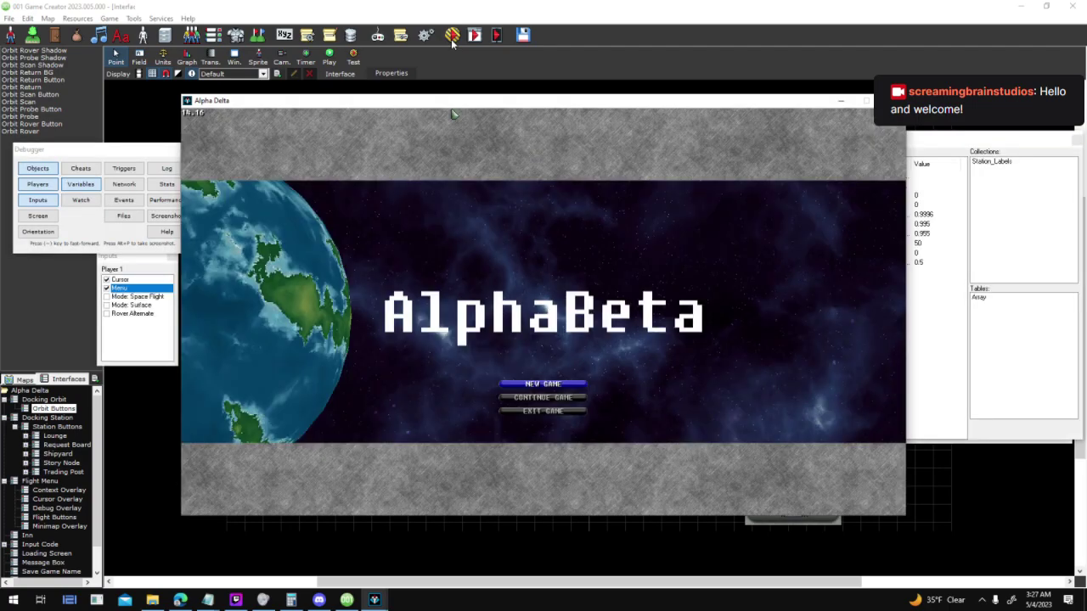
key("Return")
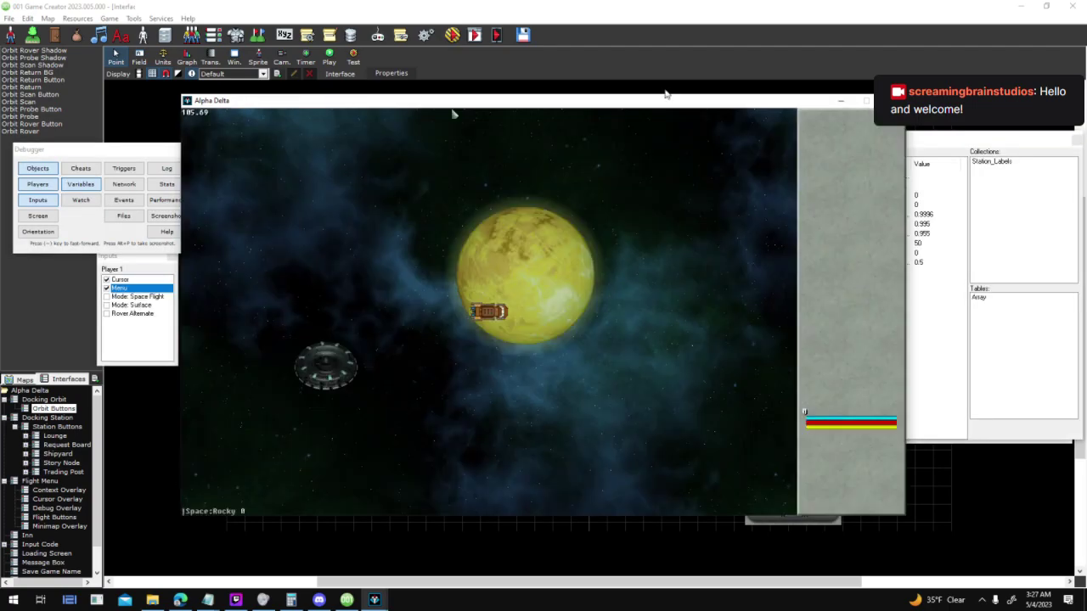
left_click(523, 299)
left_click(838, 245)
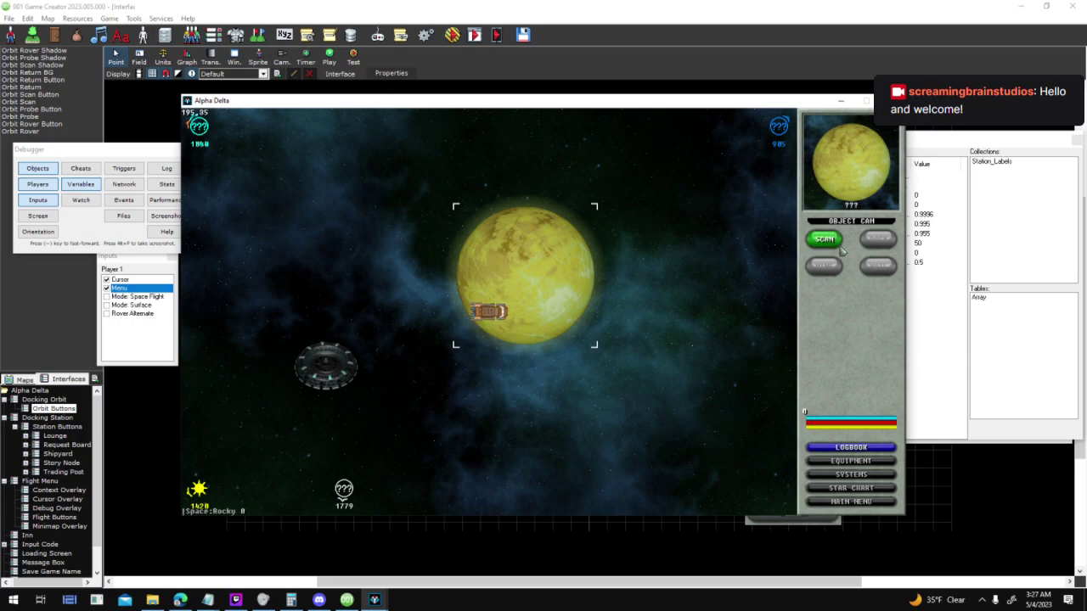
left_click(840, 248)
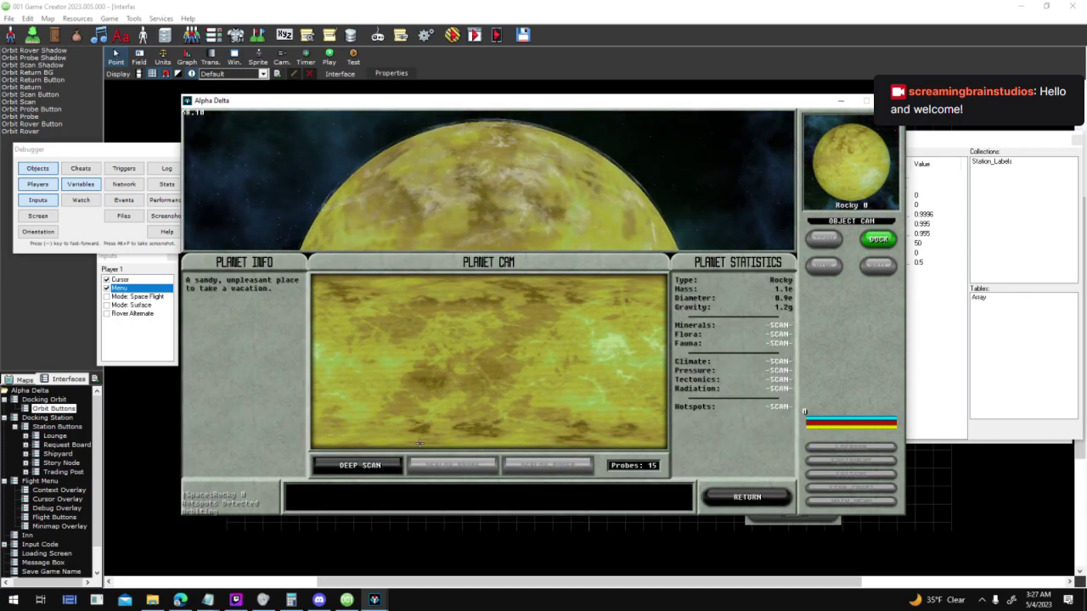
left_click(359, 466)
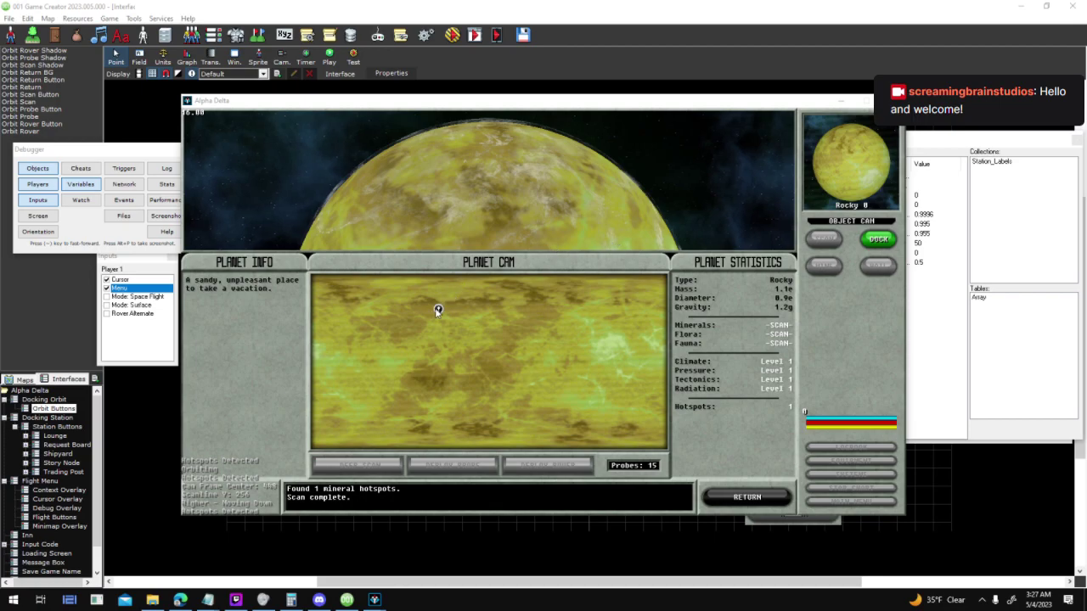
Select the hotspot on Rocky 0, test deploying a probe there, and close the test game
left_click(570, 261)
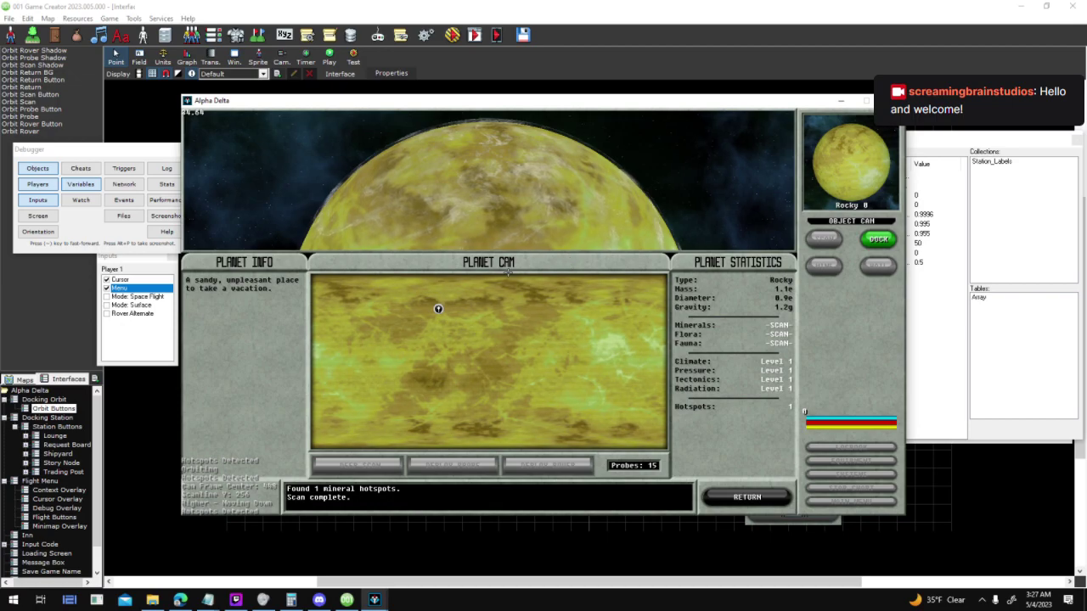
left_click(438, 309)
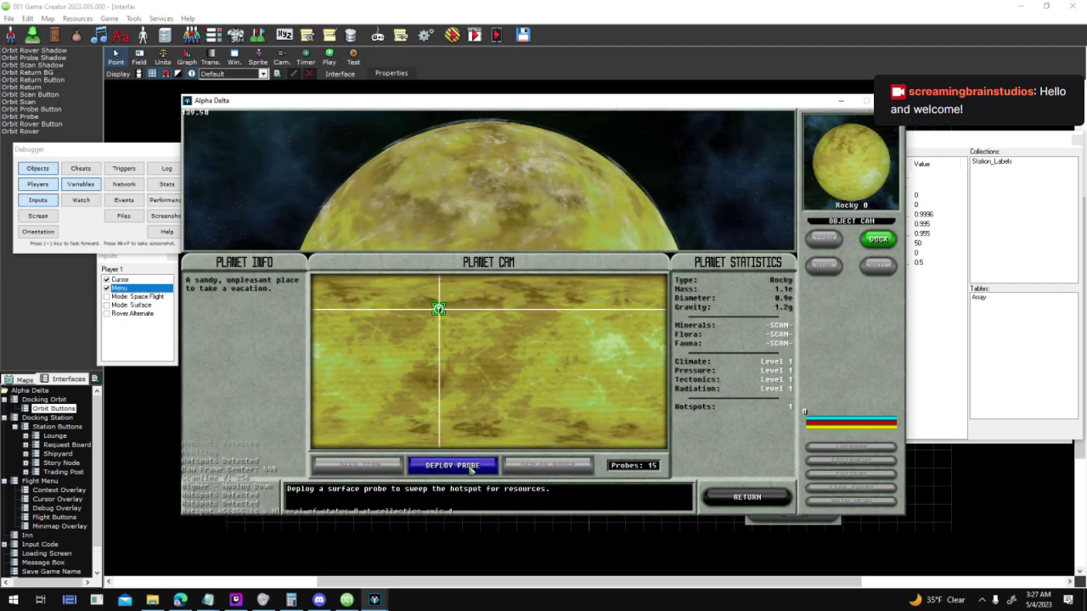
left_click(471, 468)
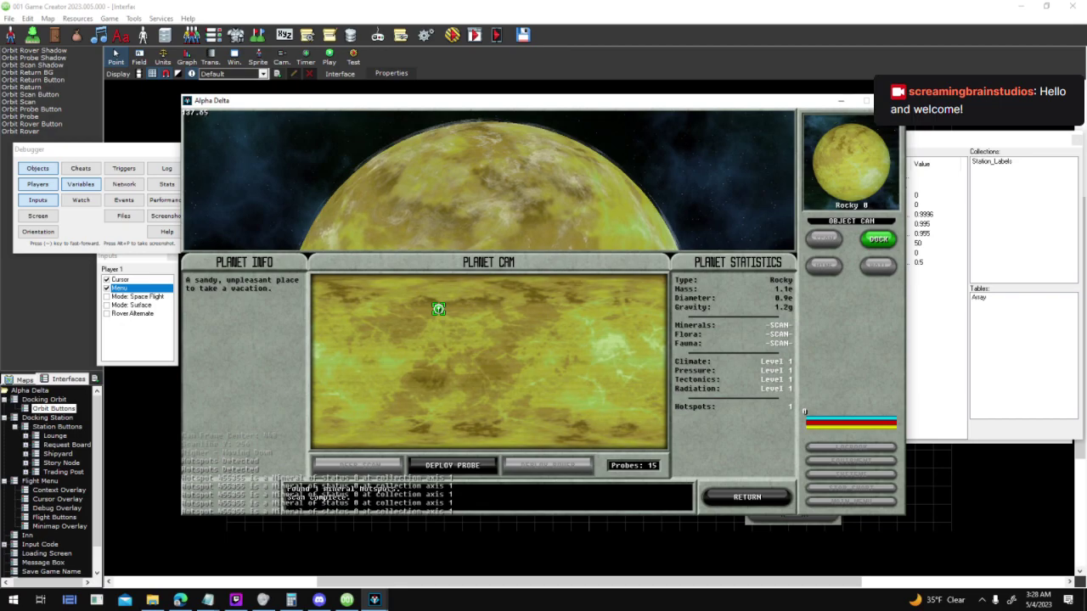
left_click(891, 100)
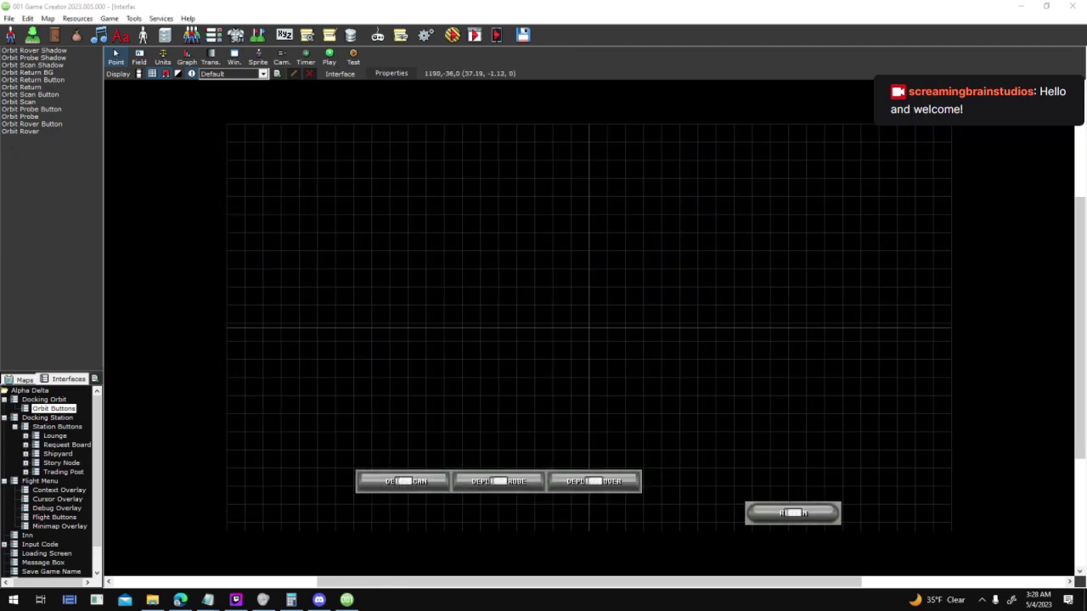
Open the script of the Orbit Scan field's Activated trigger in a full-size editor
double_click(423, 481)
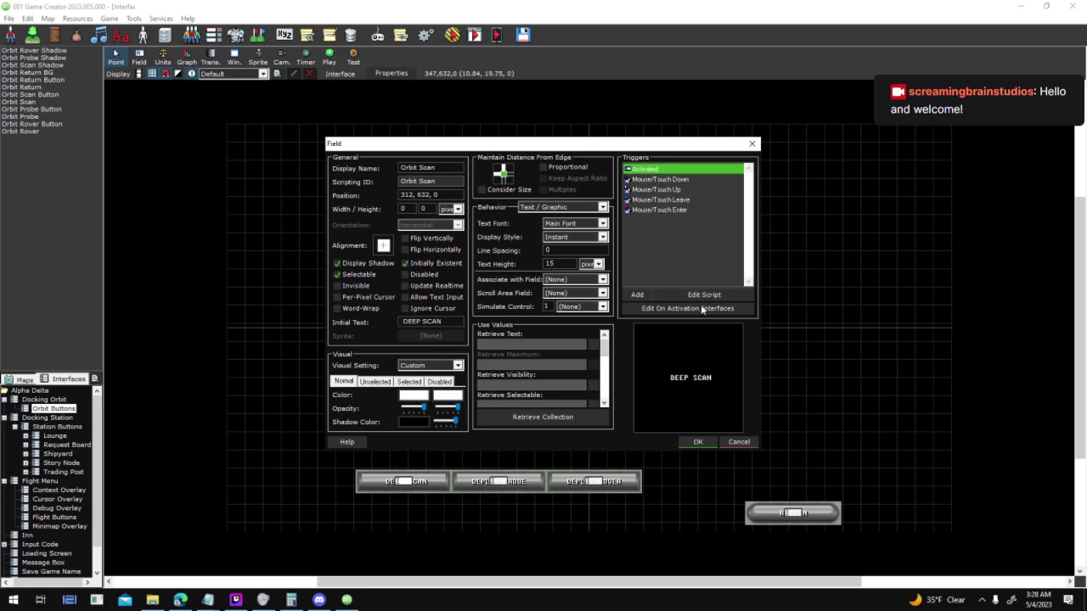
left_click_drag(695, 138, 722, 126)
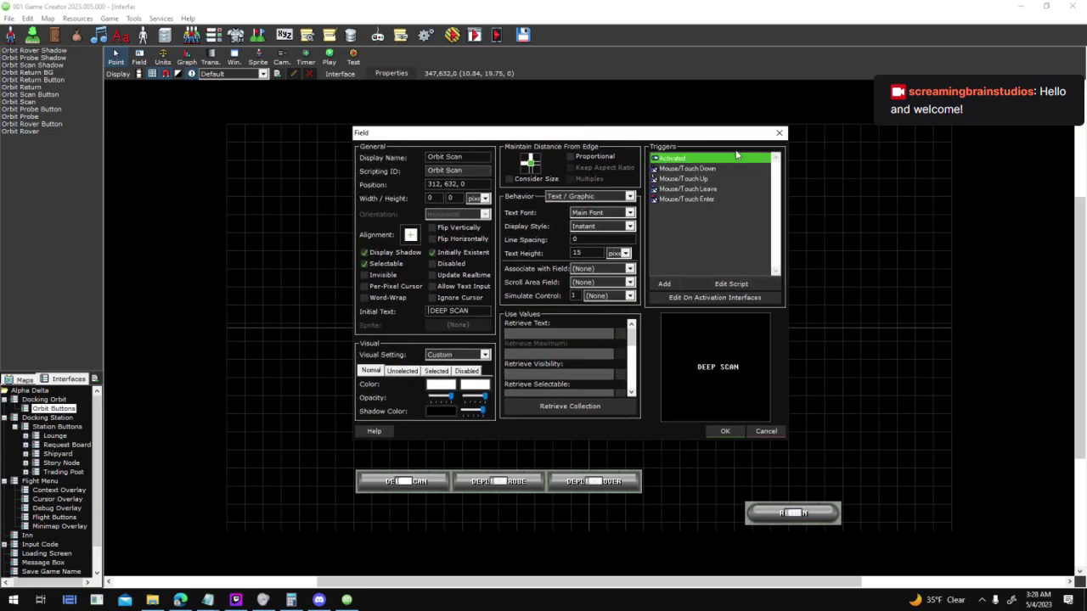
left_click_drag(610, 132, 507, 112)
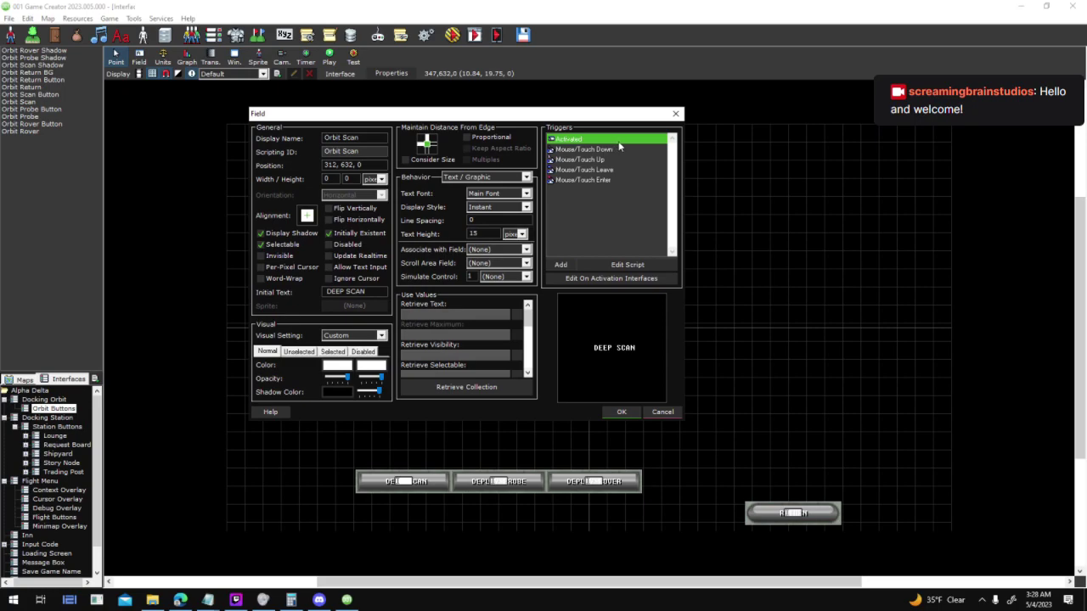
double_click(618, 142)
left_click(697, 100)
In the Numeric Loop's sub script, delete the two Display Log Text events and link the horizontal scanline's Position Field directly to the Delay
scroll(602, 280, "up", 3)
double_click(342, 220)
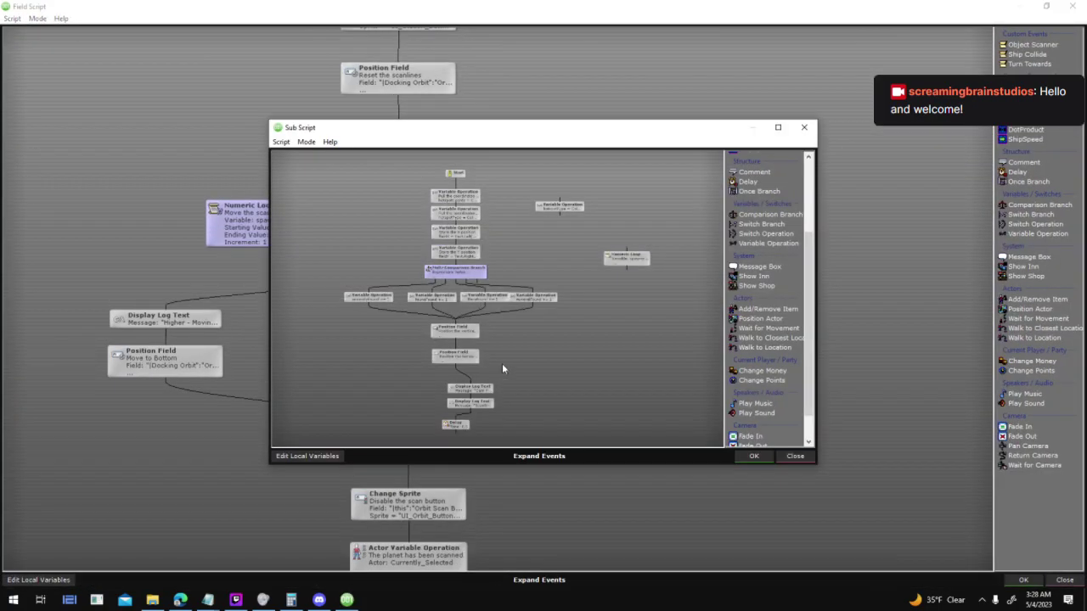
left_click_drag(457, 372, 461, 424)
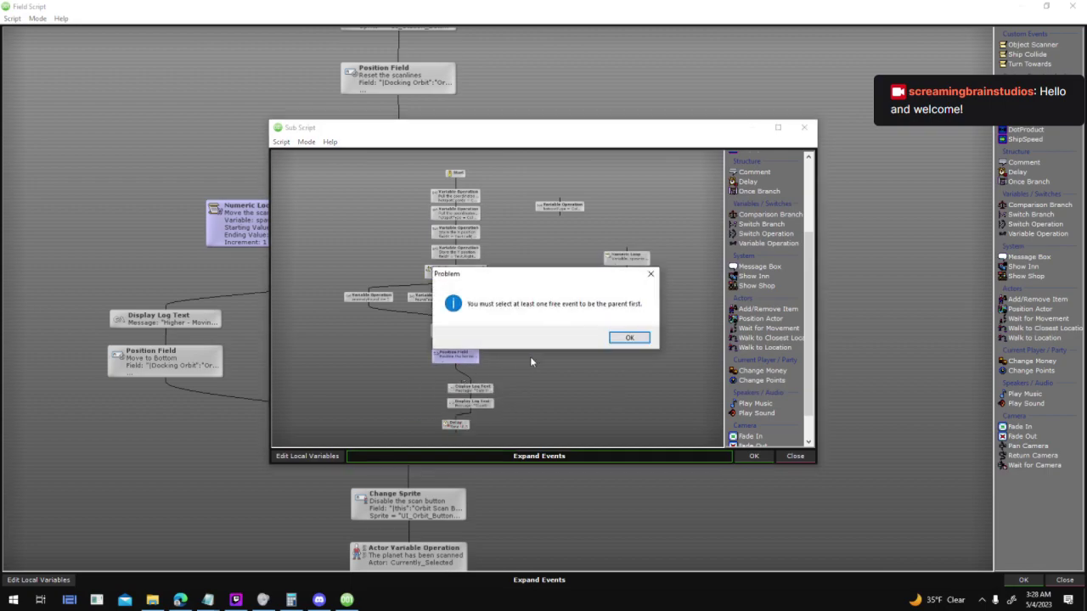
left_click(627, 337)
left_click(472, 404)
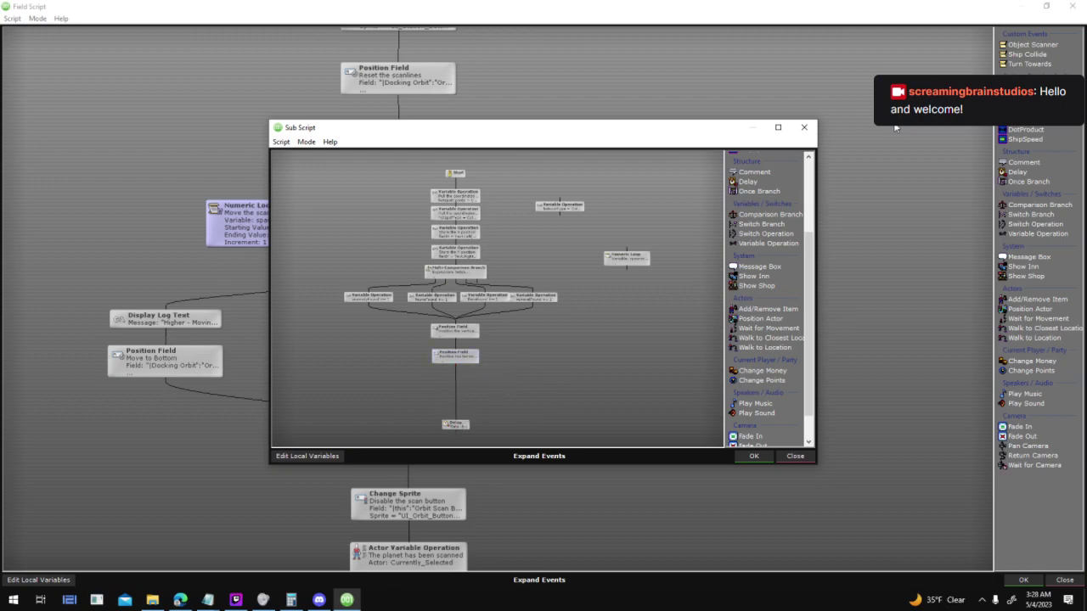
left_click(777, 128)
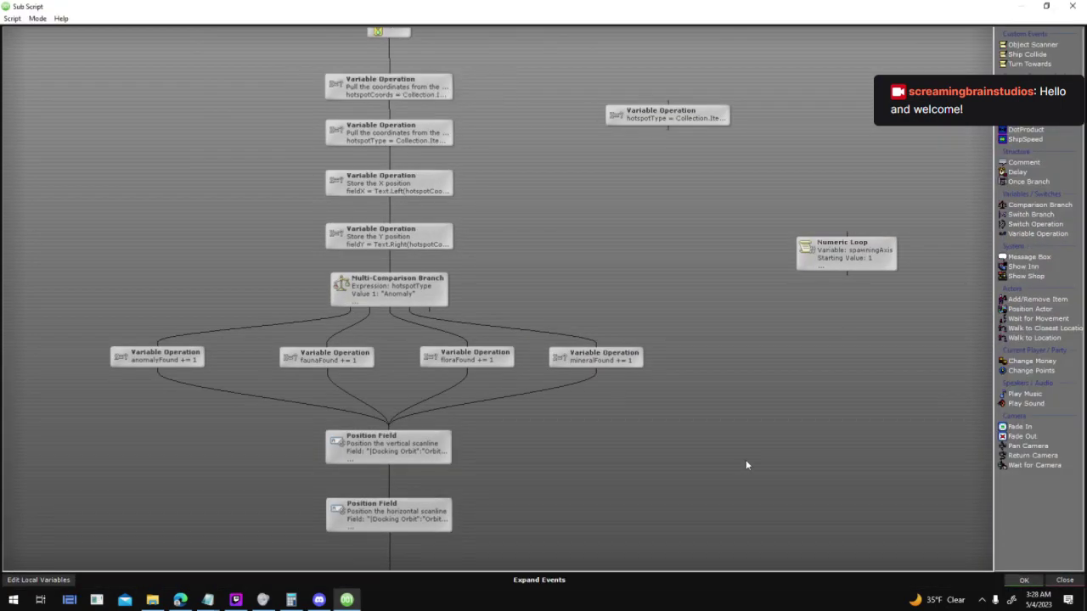
left_click(1068, 580)
Check the Numeric Loop's starting, ending and increment settings and review the scan script events around it
right_click(344, 238)
left_click(377, 260)
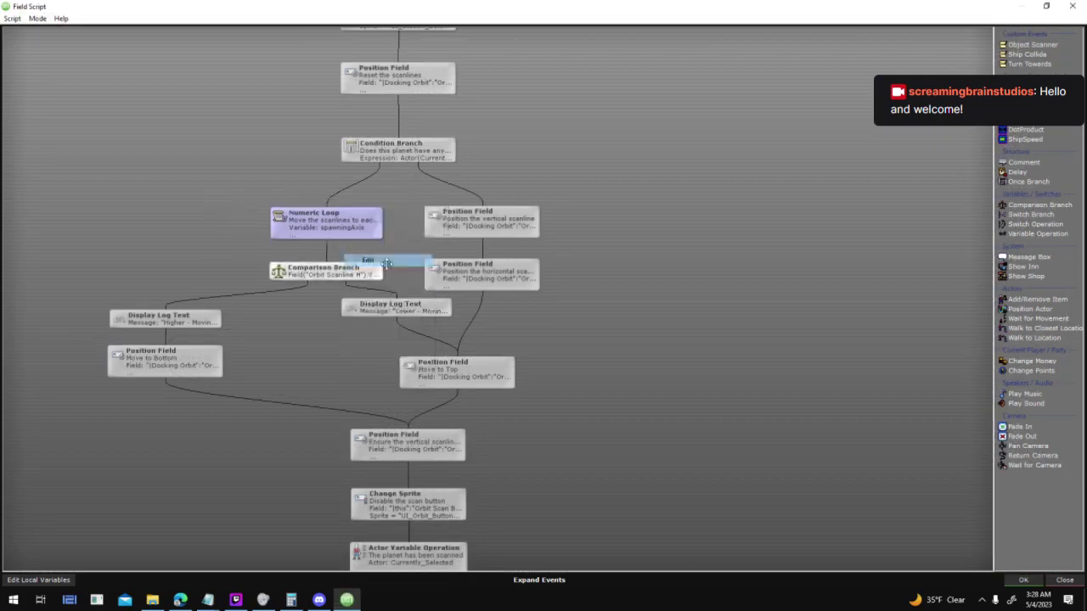
left_click_drag(551, 328, 721, 328)
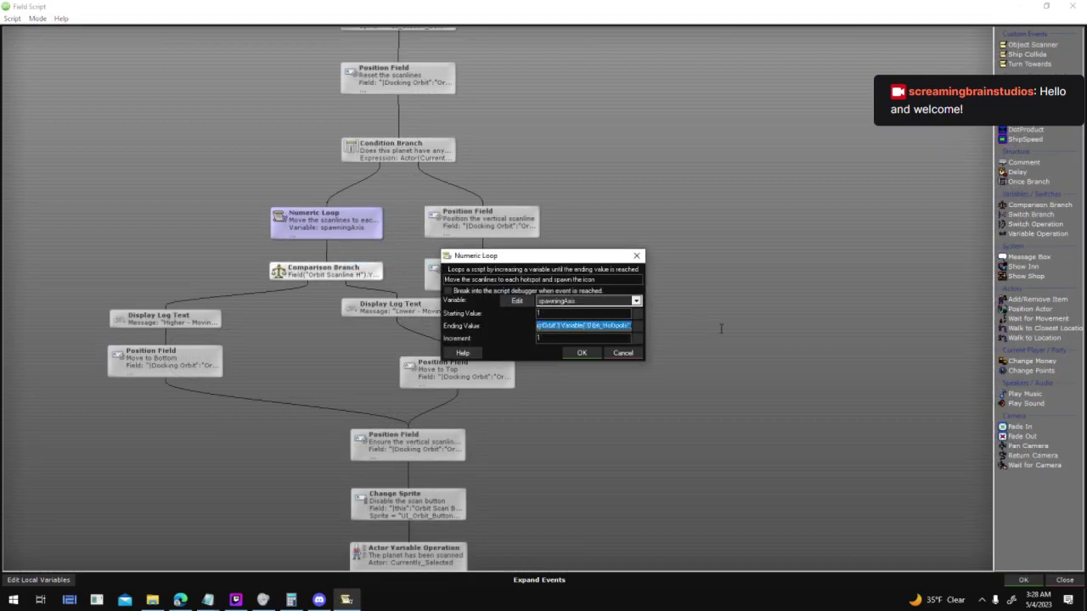
left_click(624, 352)
scroll(633, 374, "up", 5)
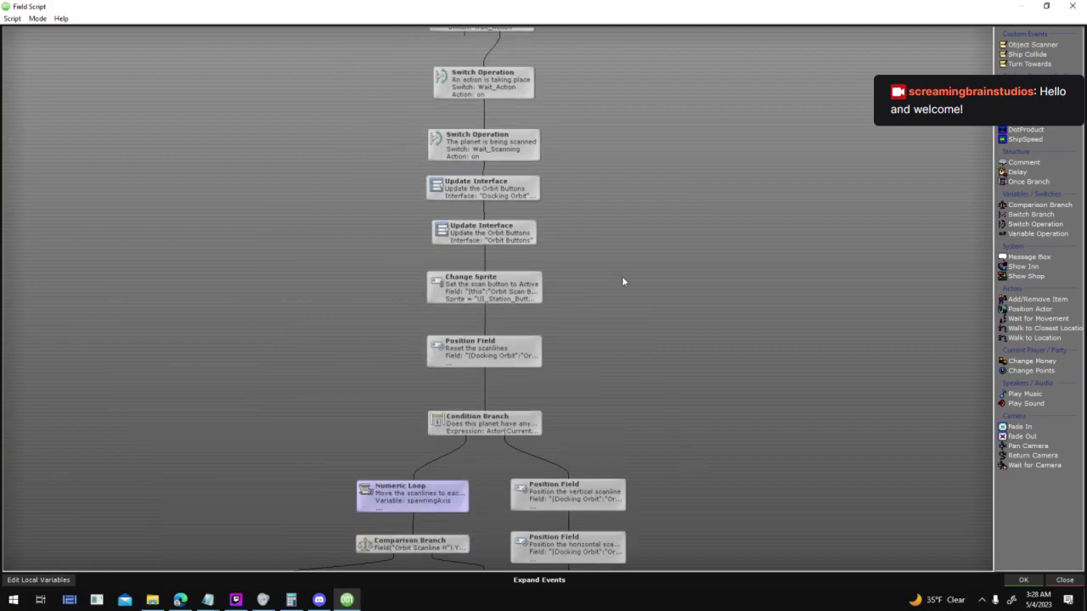
scroll(634, 375, "down", 5)
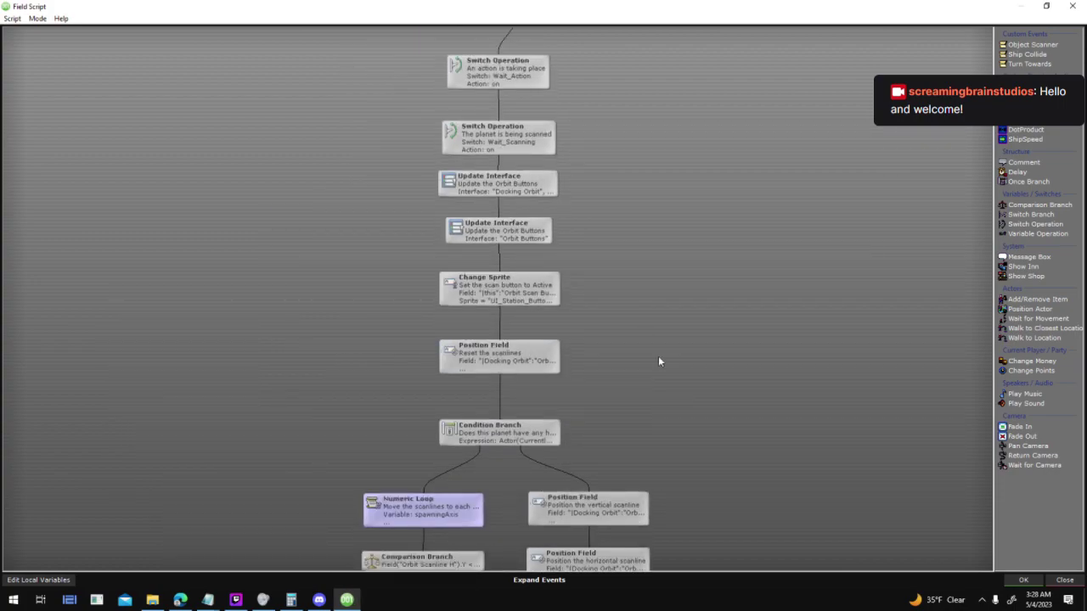
scroll(654, 227, "down", 1)
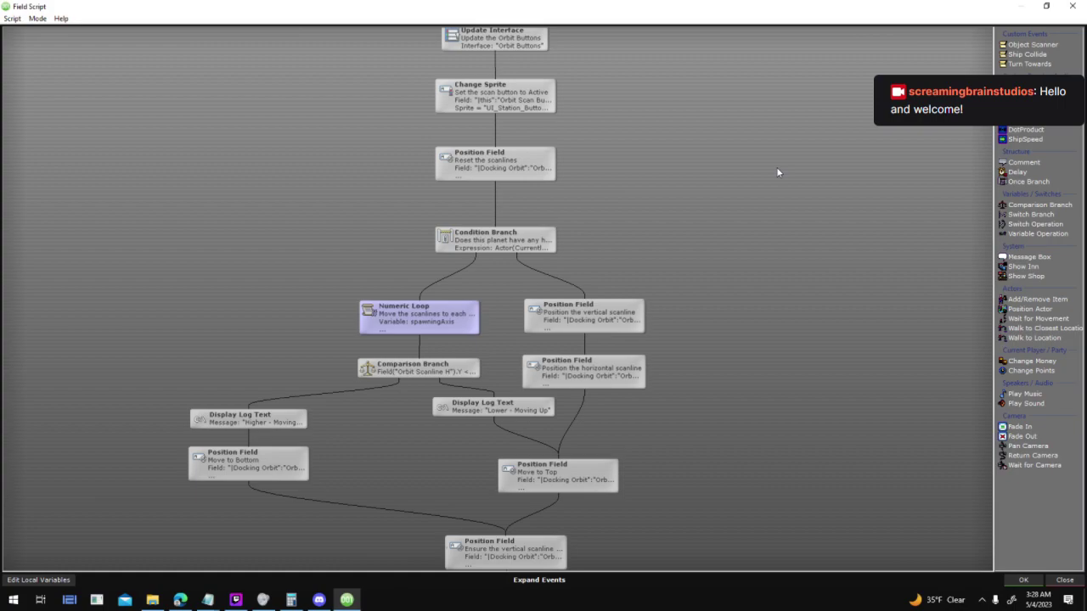
Recheck the Numeric Loop's sub script and read through its full Ending Value expression
double_click(454, 311)
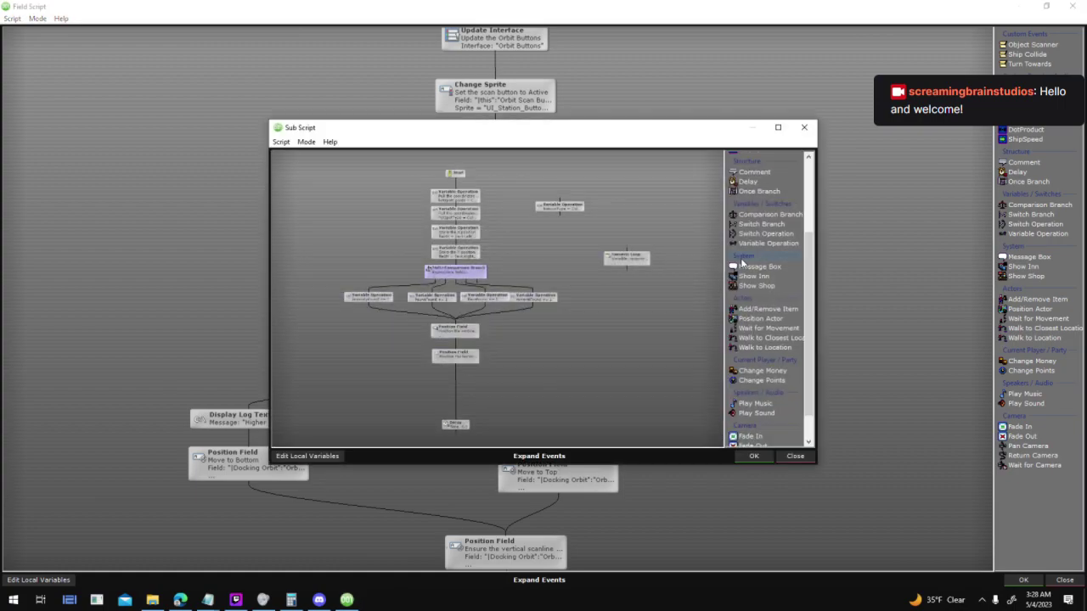
left_click(739, 459)
right_click(430, 324)
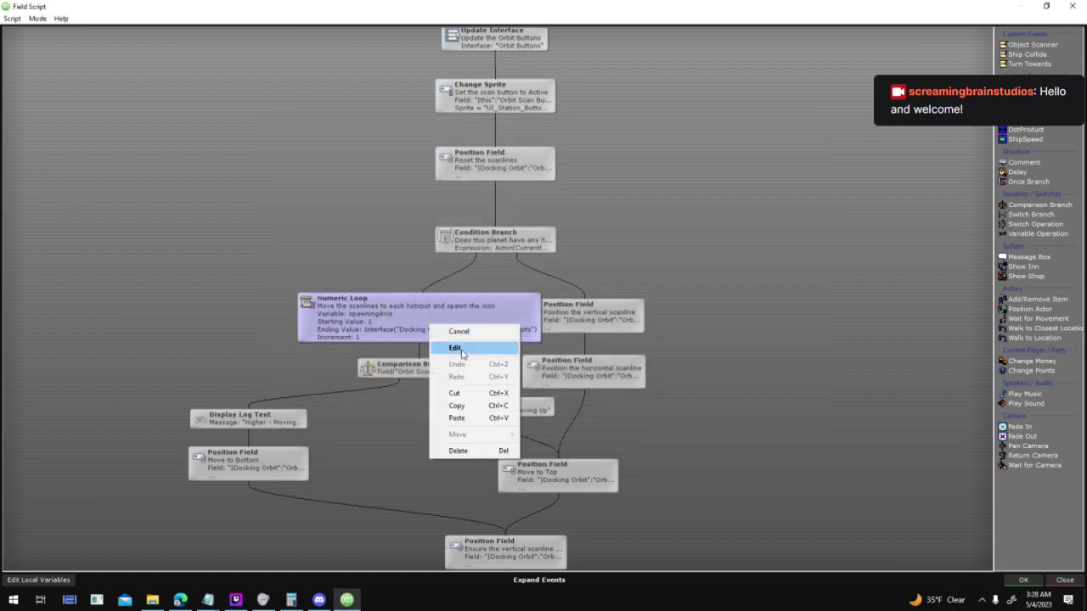
left_click(456, 348)
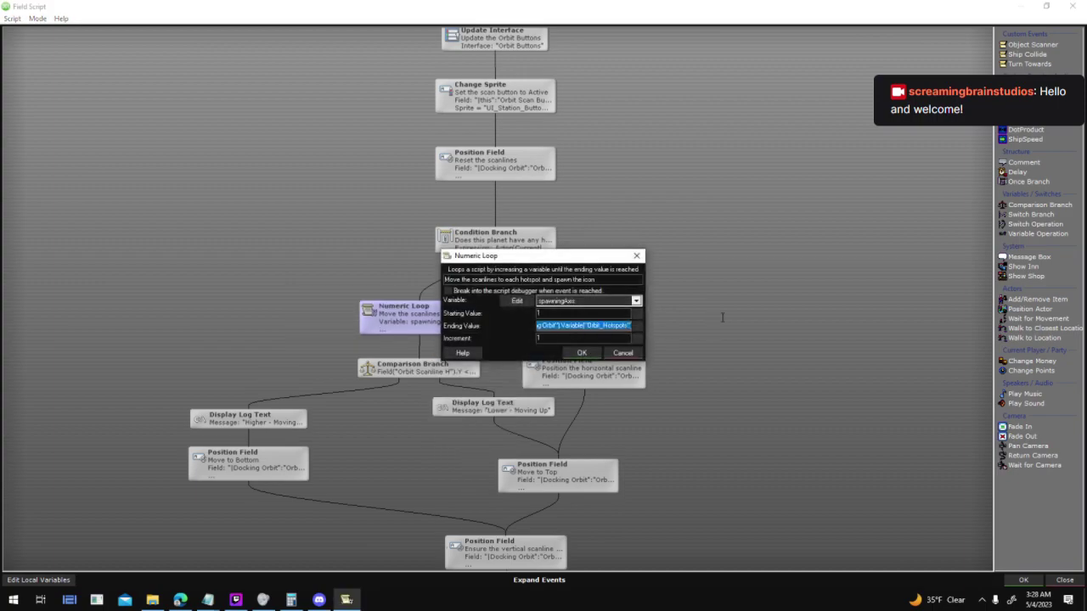
left_click(540, 326)
left_click_drag(567, 326, 364, 332)
left_click(581, 352)
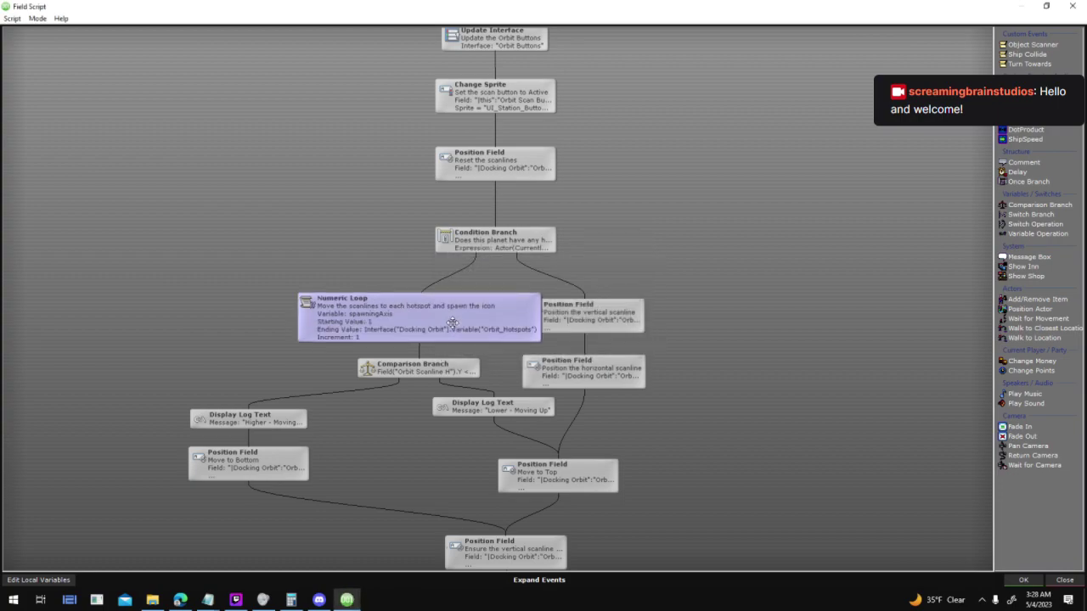
Examine how the Numeric Loop's sub script stores the hotspot's X and Y positions, including the local variables list
double_click(453, 320)
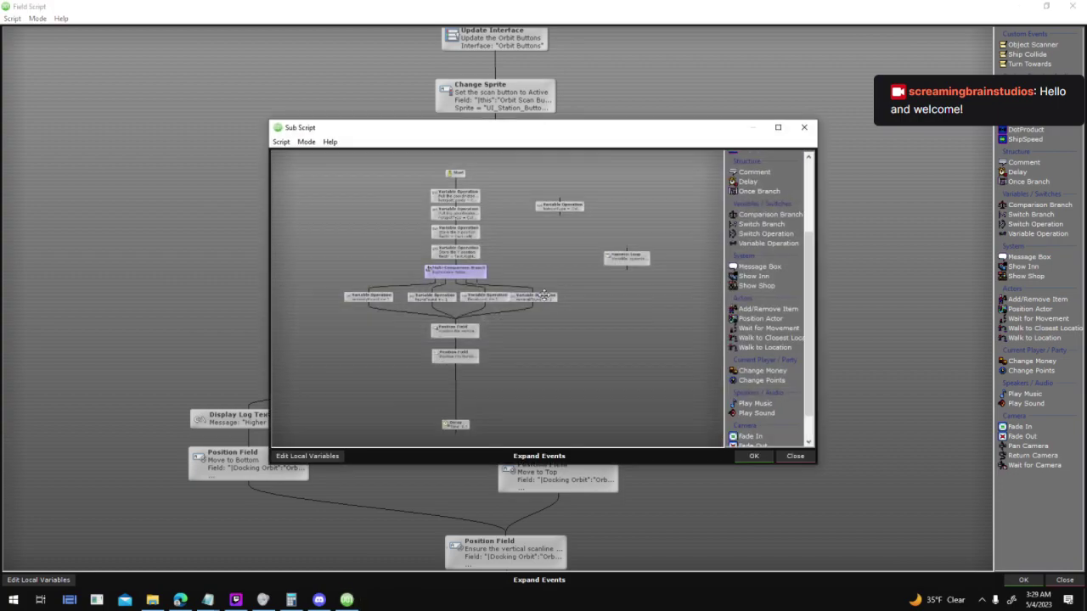
double_click(677, 129)
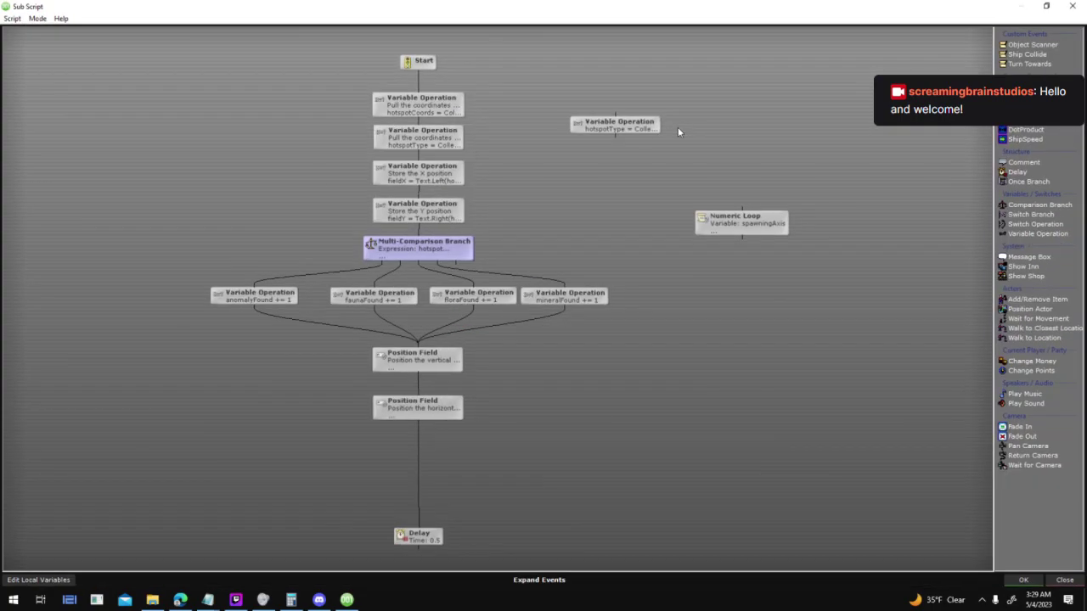
left_click(436, 206)
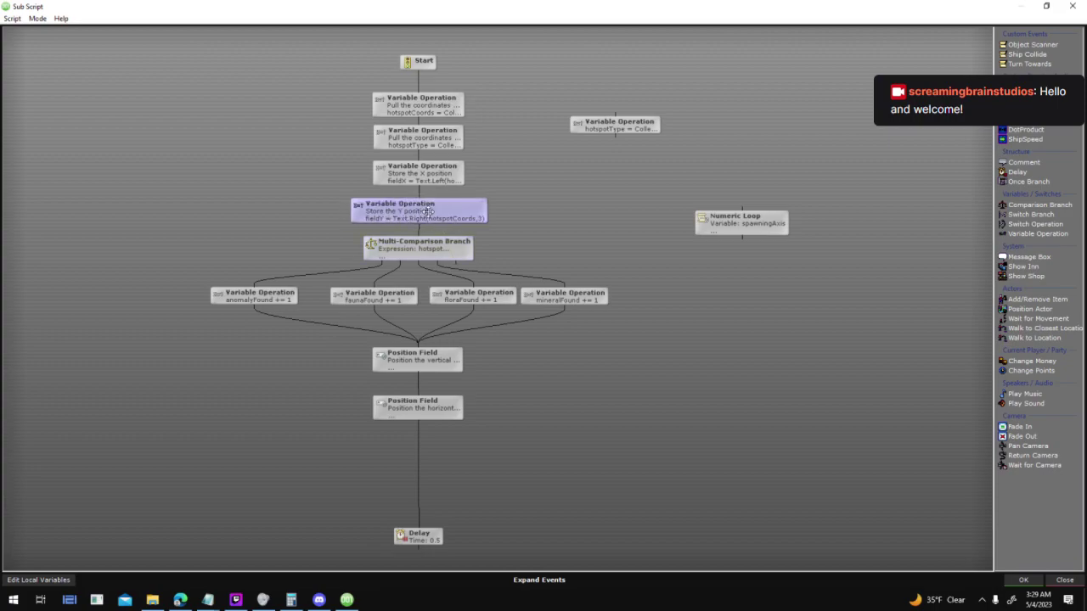
double_click(427, 171)
left_click(517, 308)
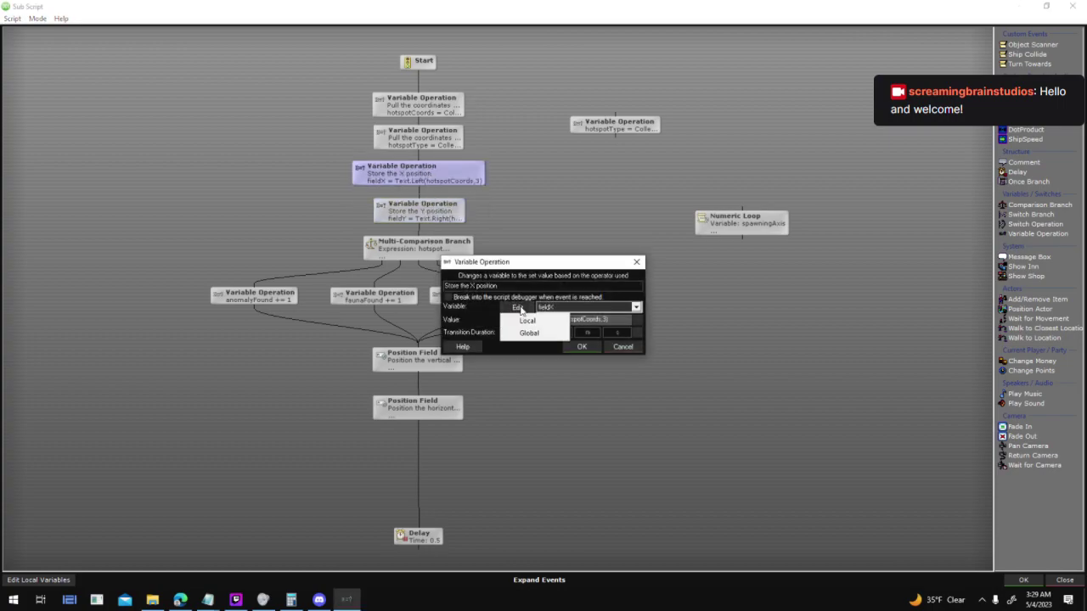
left_click(531, 318)
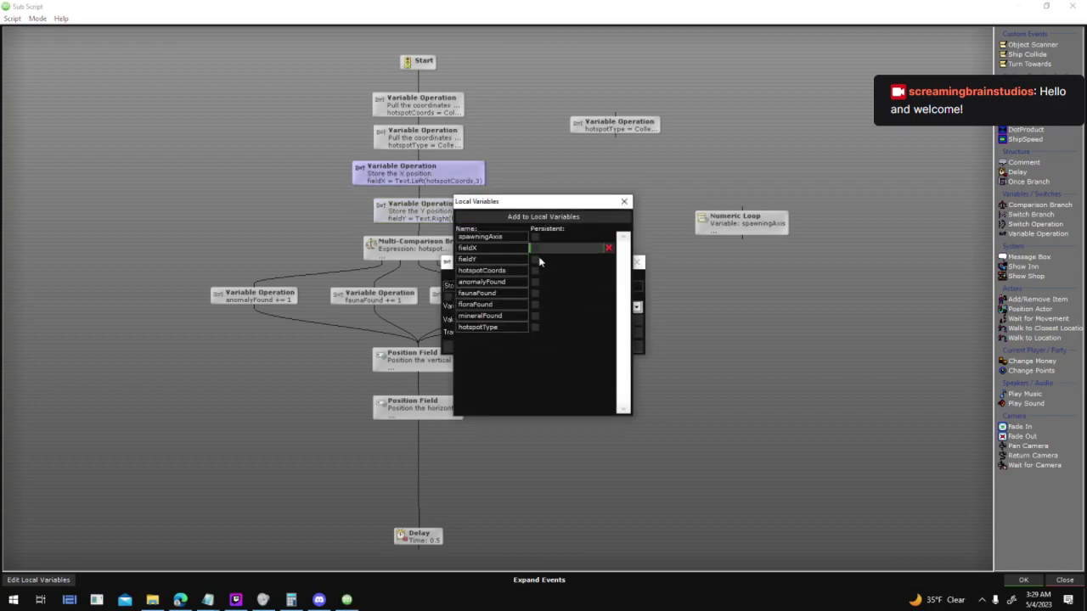
left_click(624, 201)
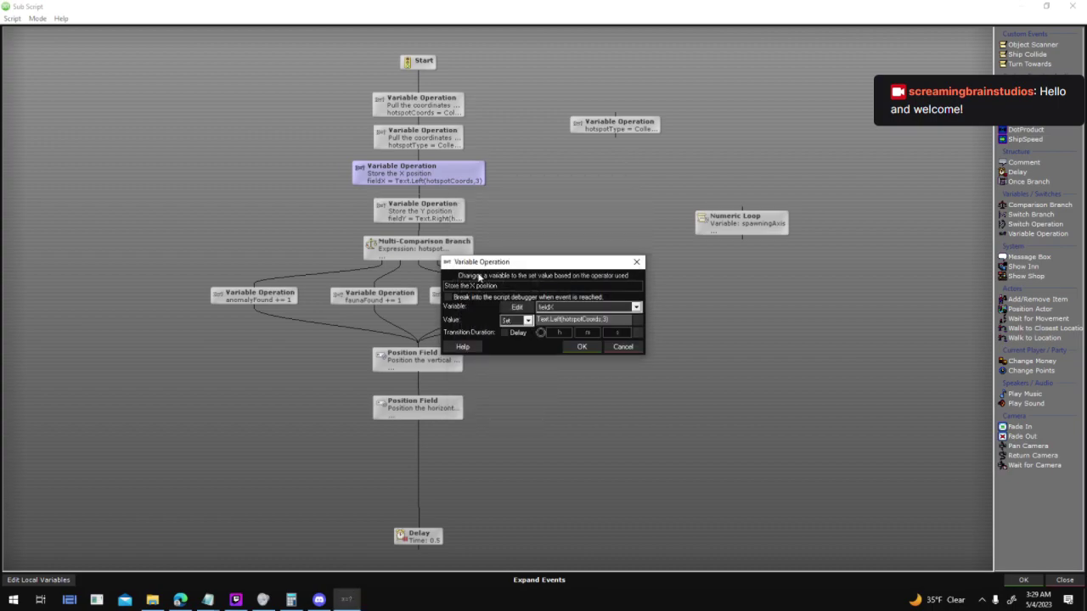
left_click(623, 347)
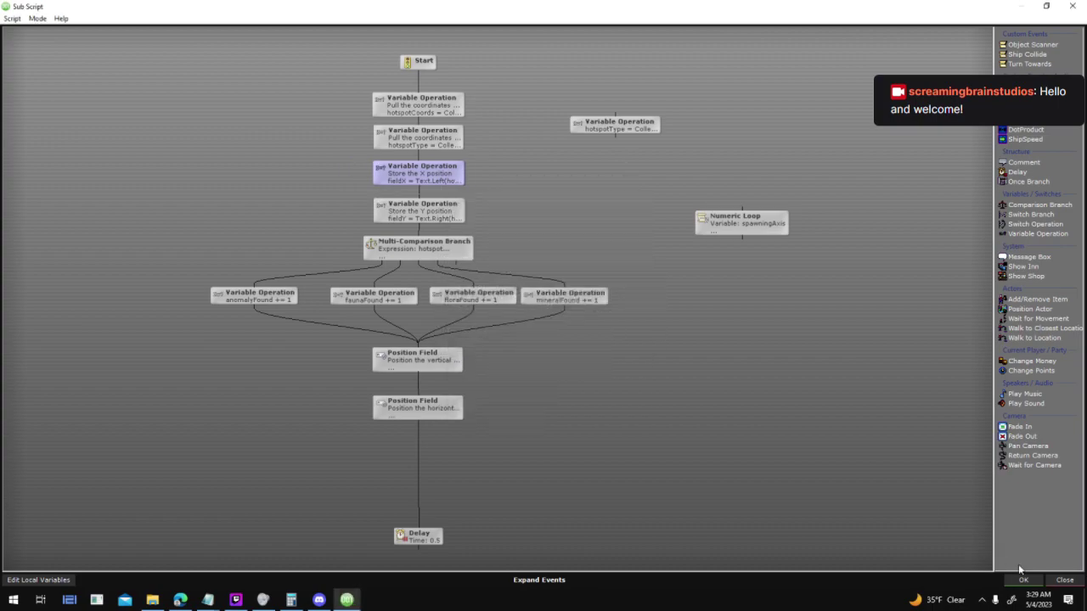
left_click(437, 206)
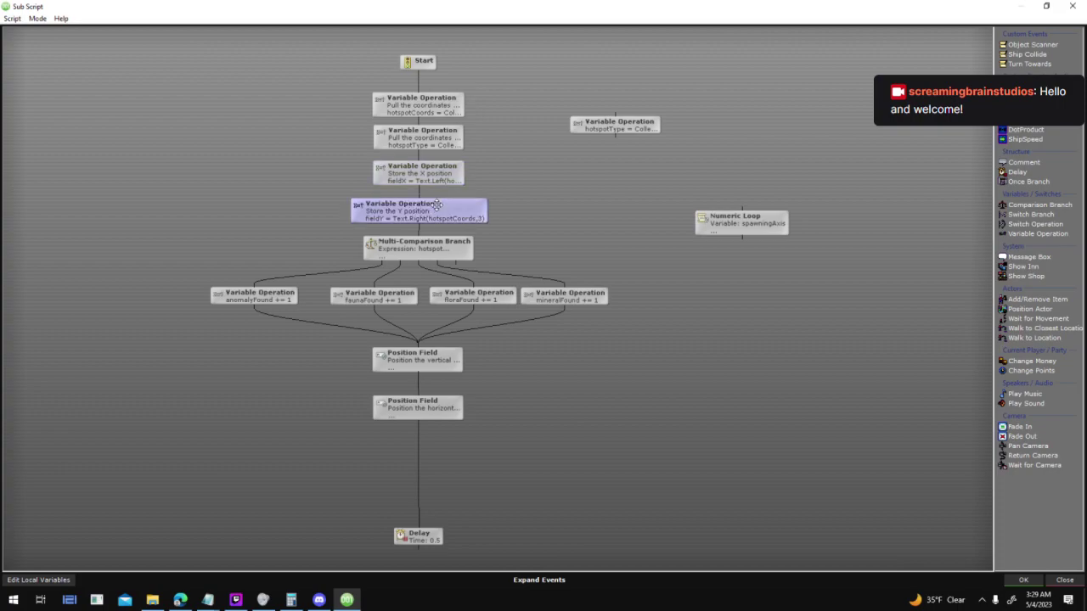
left_click(1023, 580)
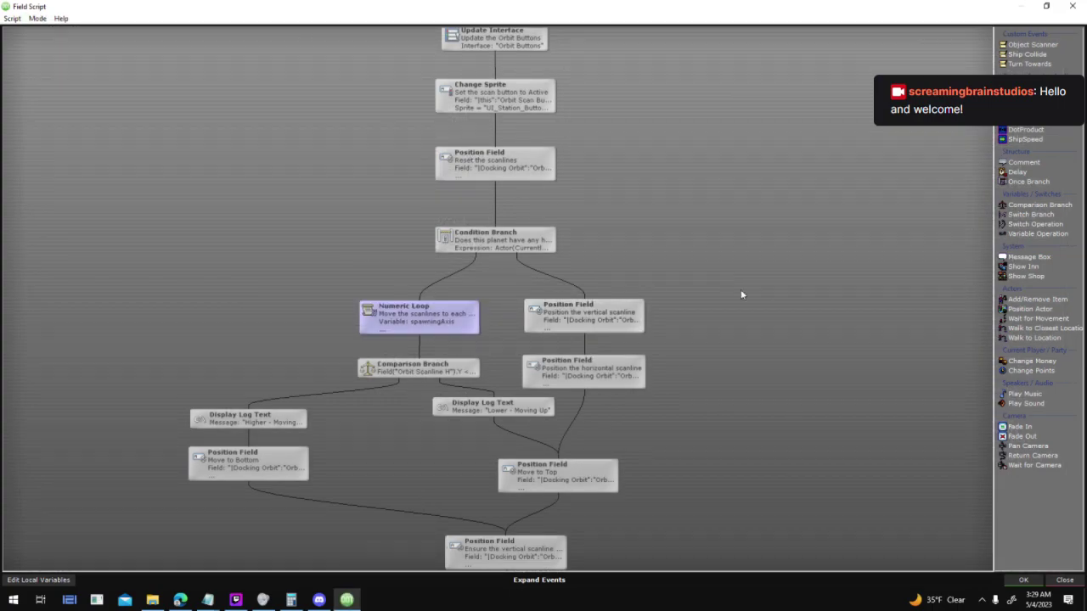
Set the Comparison Branch expression below the Numeric Loop to the local variable fieldY and accept the script and the Orbit Scan field
left_click(412, 363)
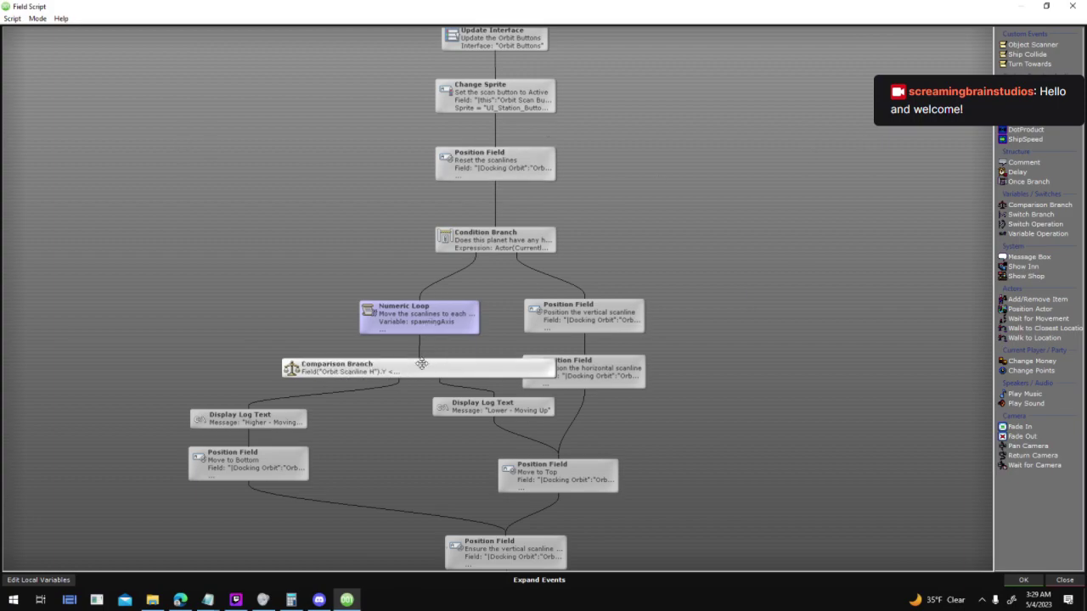
double_click(409, 361)
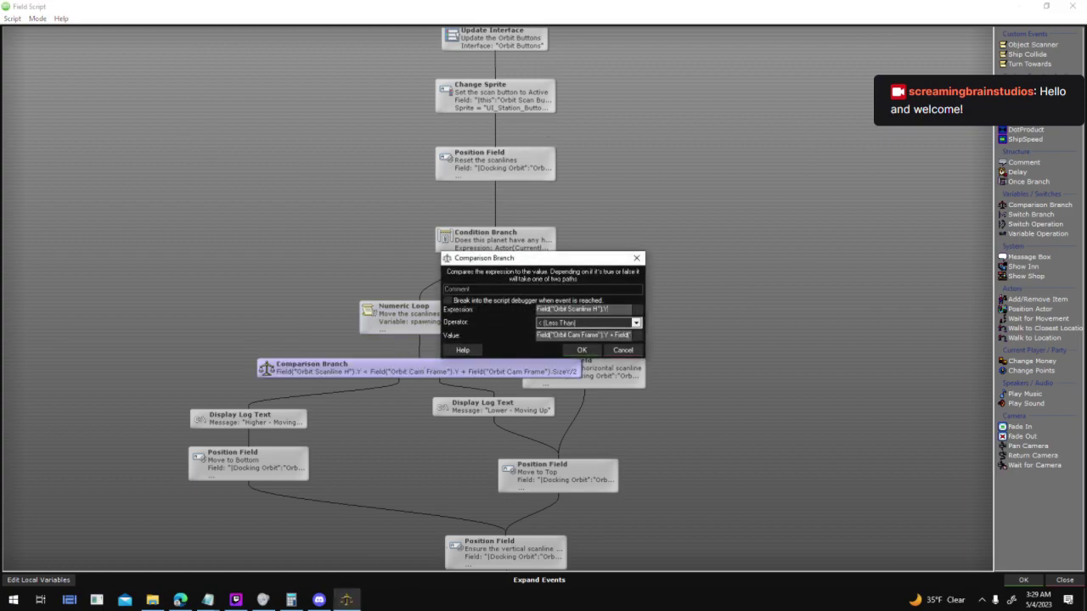
left_click(635, 310)
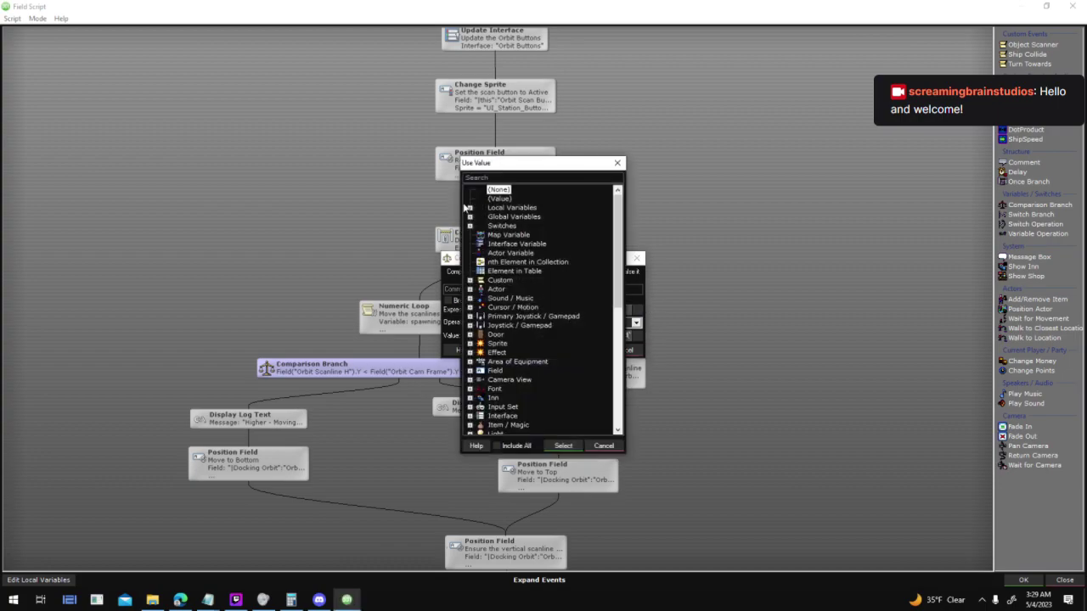
left_click(470, 208)
double_click(508, 234)
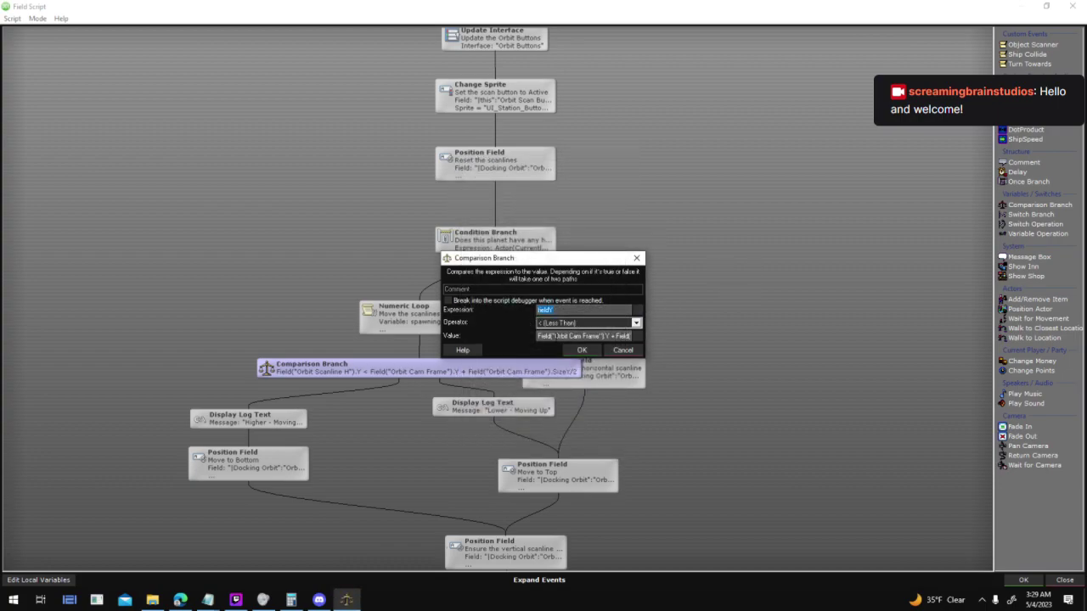
left_click(581, 350)
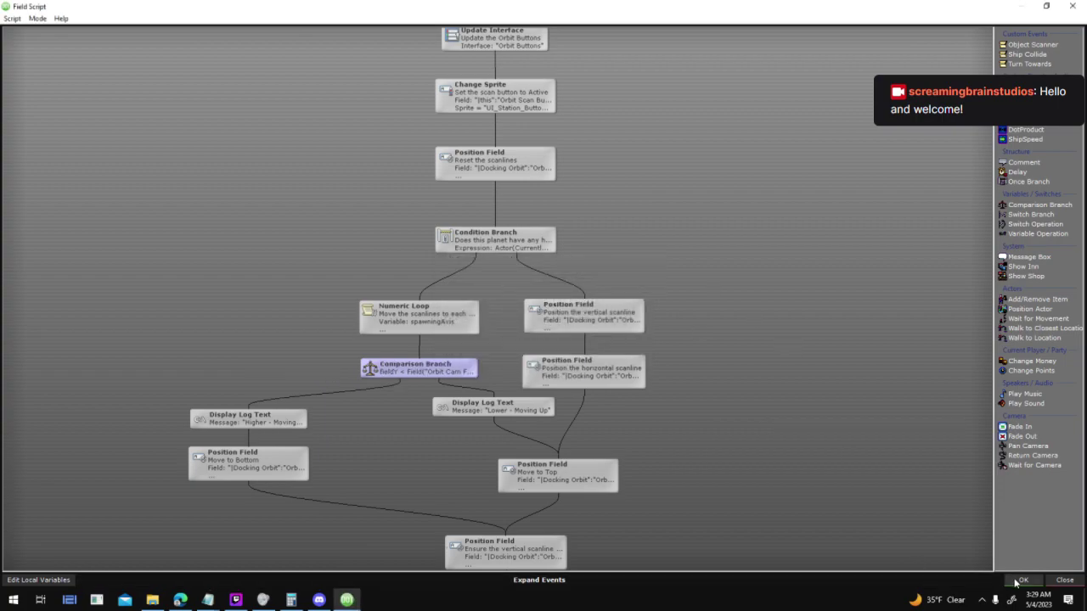
key("Return")
left_click(622, 410)
Launch a test game, dock in orbit of Rocky 0 and run a deep scan
left_click(456, 40)
key("Return")
key("Return")
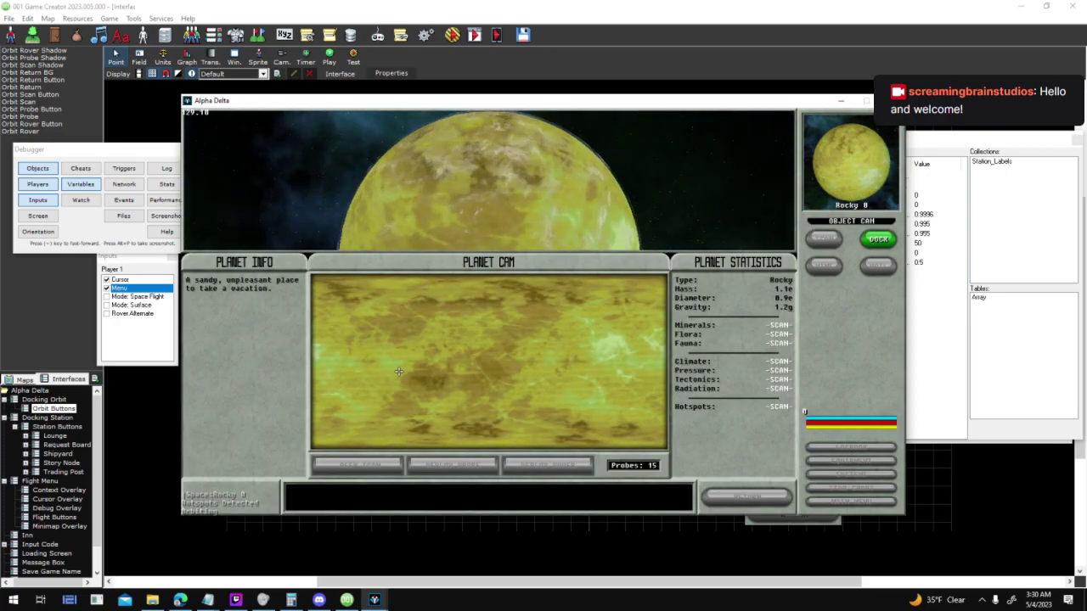
left_click(360, 464)
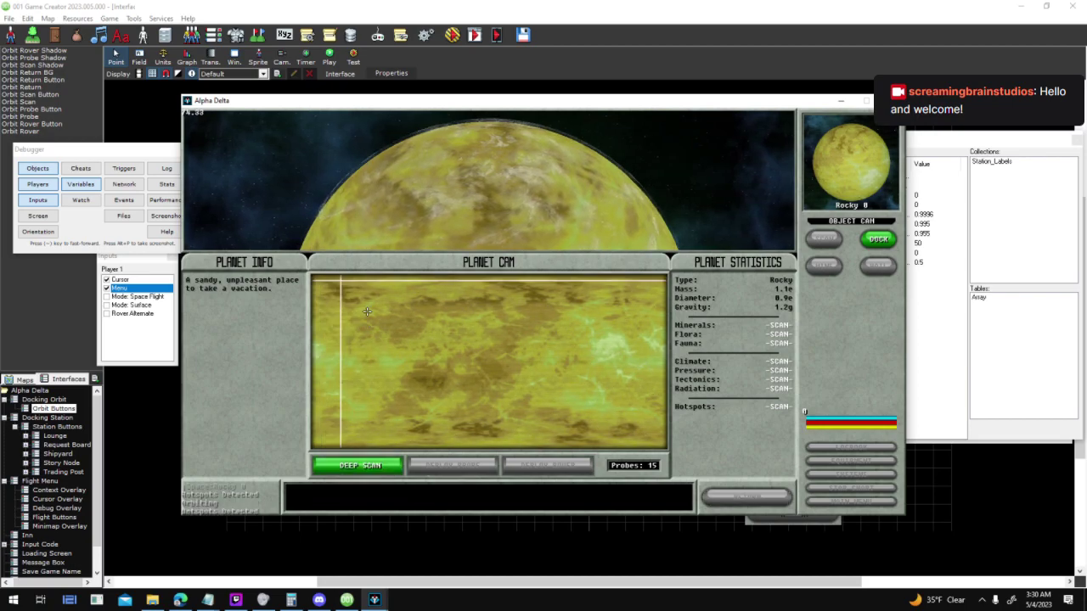
Select the hotspot found on Rocky 0, return to space flight and close the test game
left_click(438, 308)
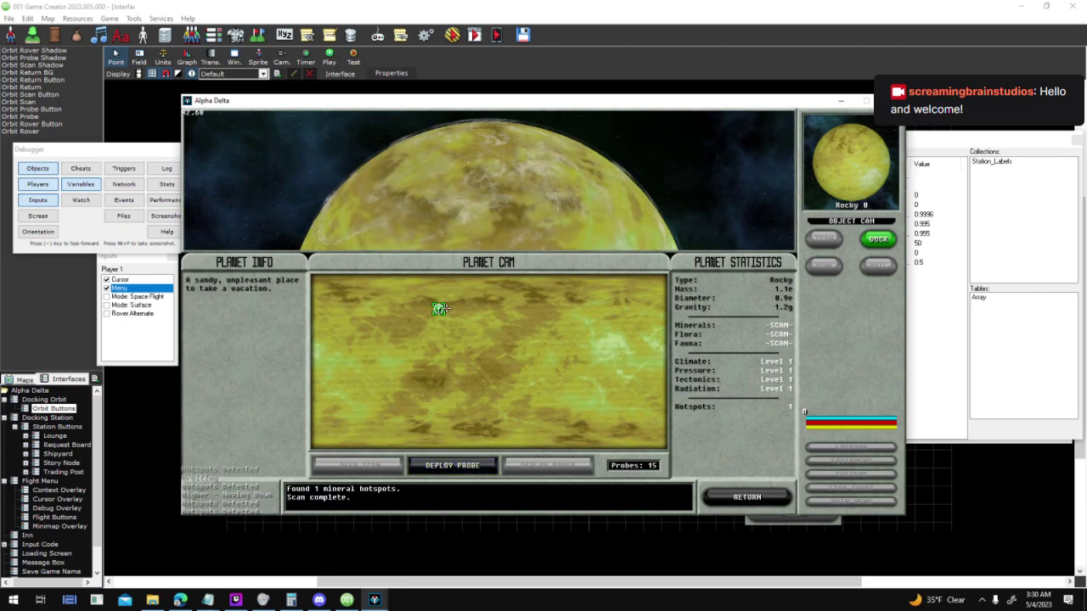
left_click(738, 501)
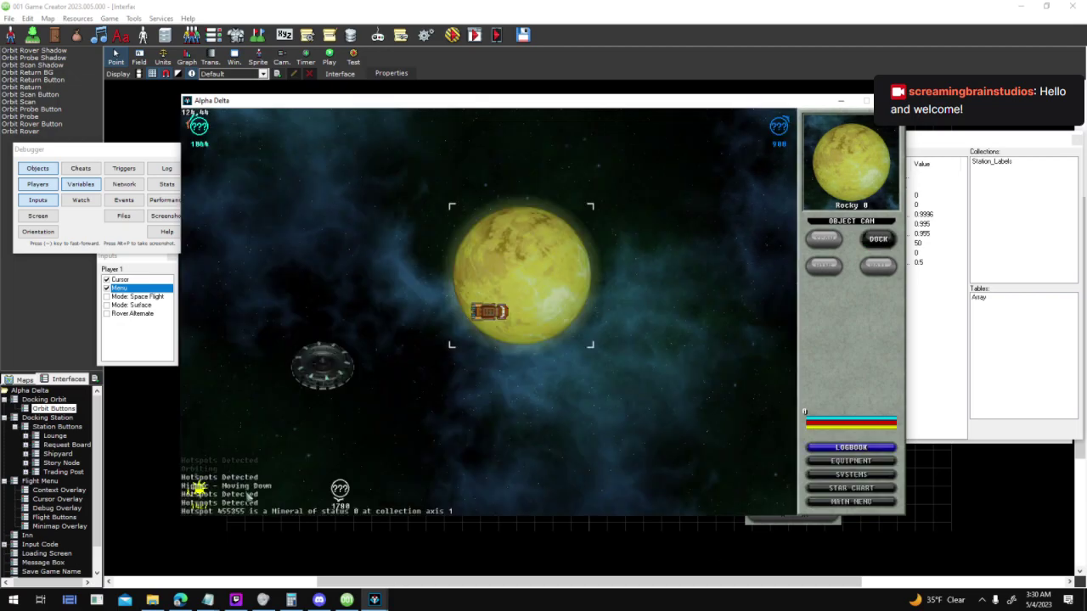
left_click(891, 100)
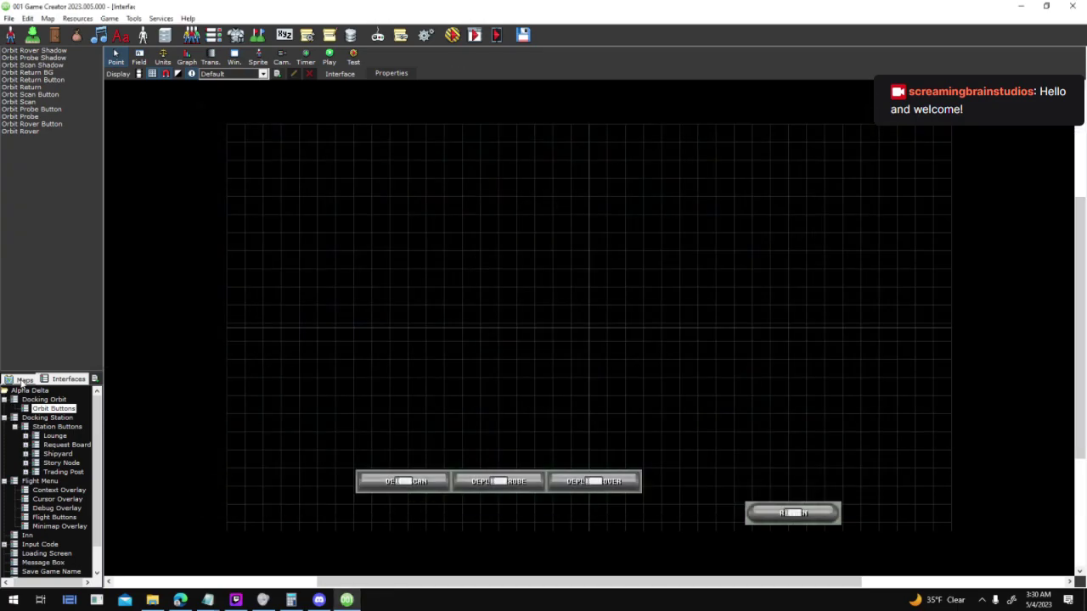
Open the Sector 0 (Space) map and switch to the Point tool for selecting the Rocky 0 planet
left_click(24, 379)
double_click(52, 418)
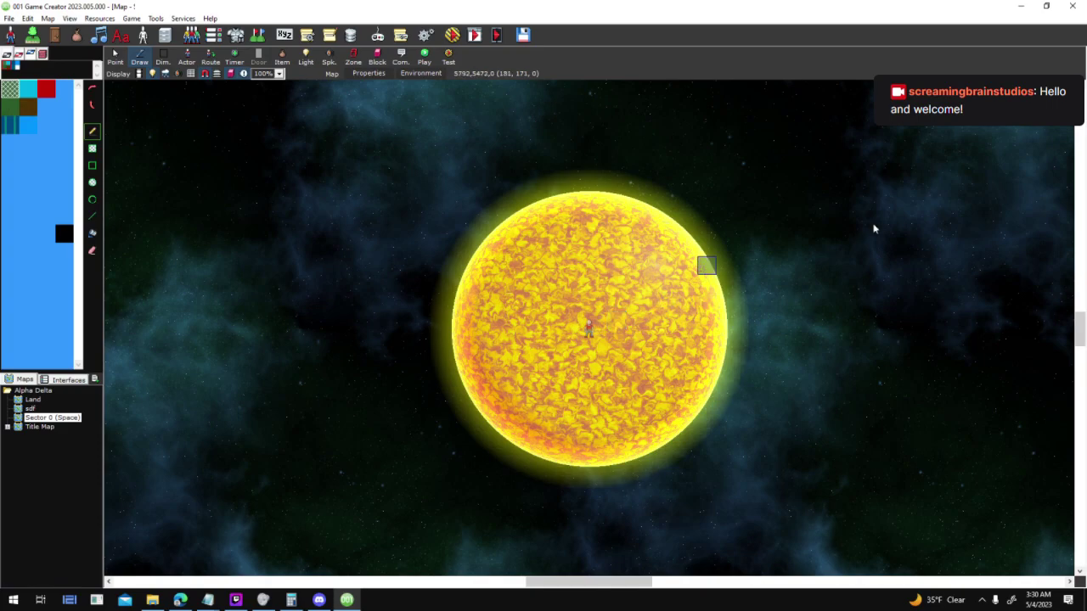
middle_click_drag(873, 229, 491, 409)
middle_click_drag(805, 282, 482, 366)
left_click(119, 61)
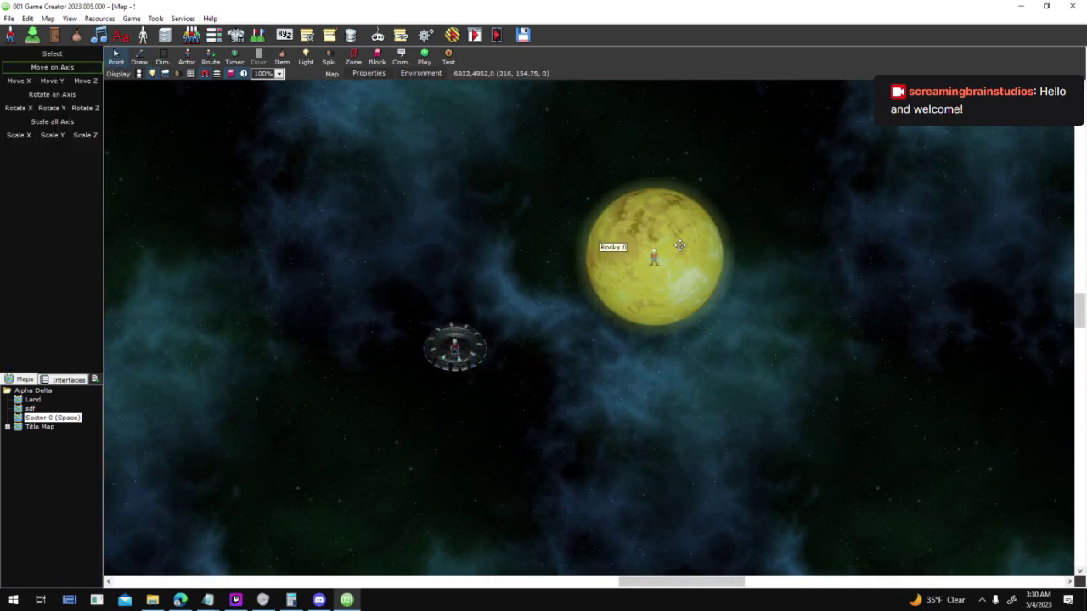
Set Rocky 0's Surface_Hotspots actor variable to Mineral_0-455505 and accept the actor changes
double_click(650, 253)
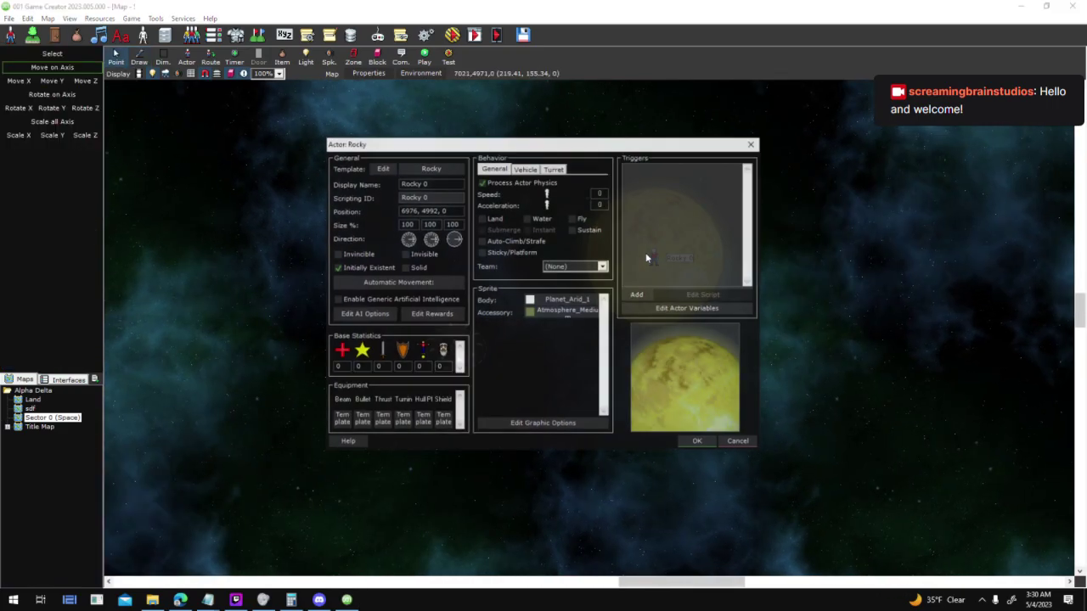
left_click(689, 310)
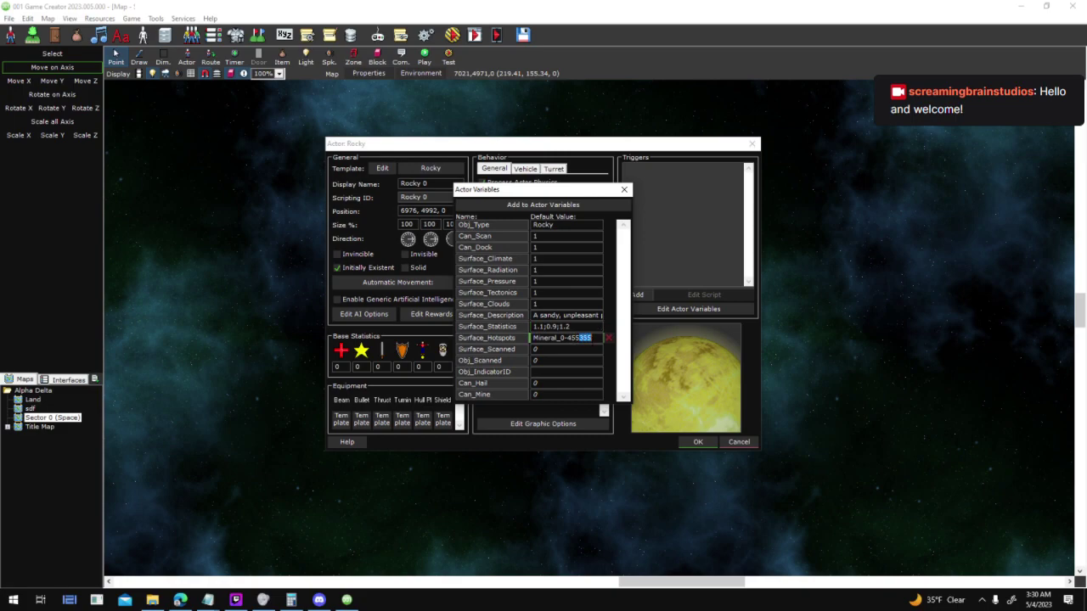
type("5")
left_click(565, 326)
left_click(624, 189)
left_click(697, 441)
Launch a test game, start a new game, scan Rocky 0 and dock in its orbit
left_click(455, 36)
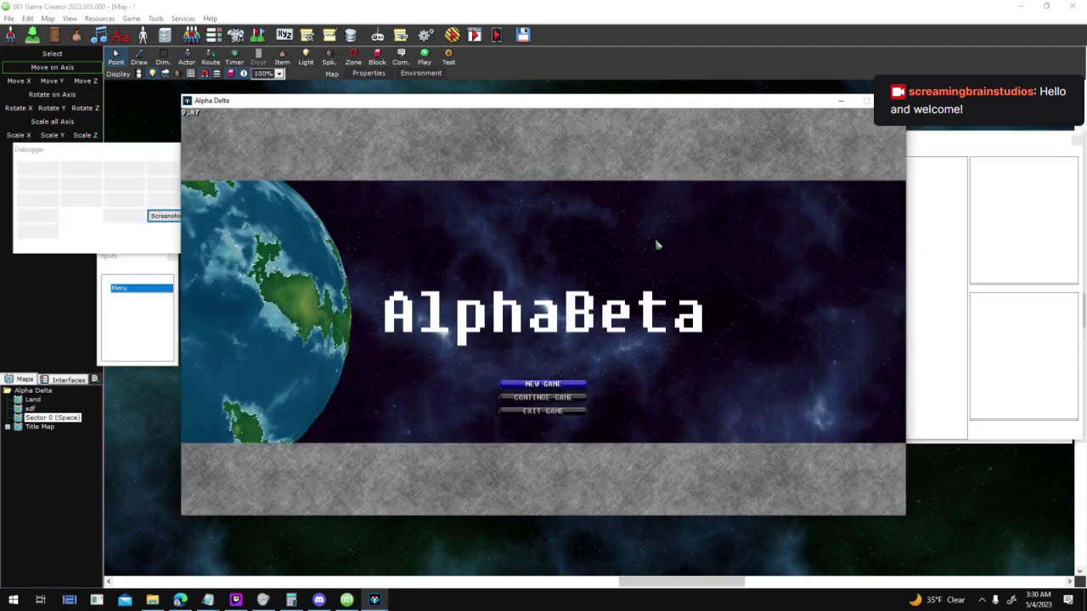
left_click(570, 384)
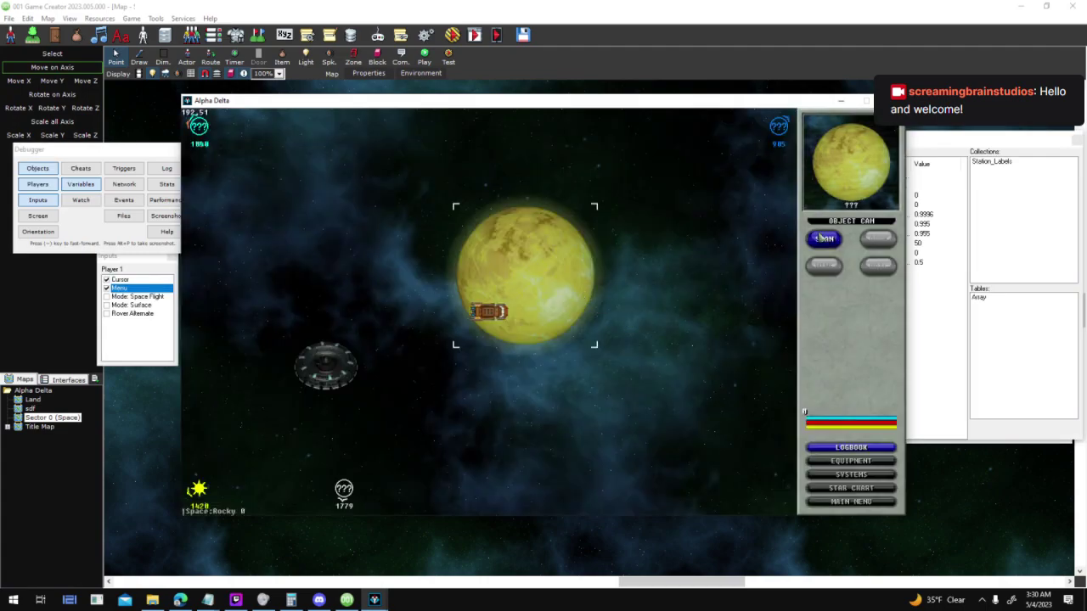
left_click(821, 238)
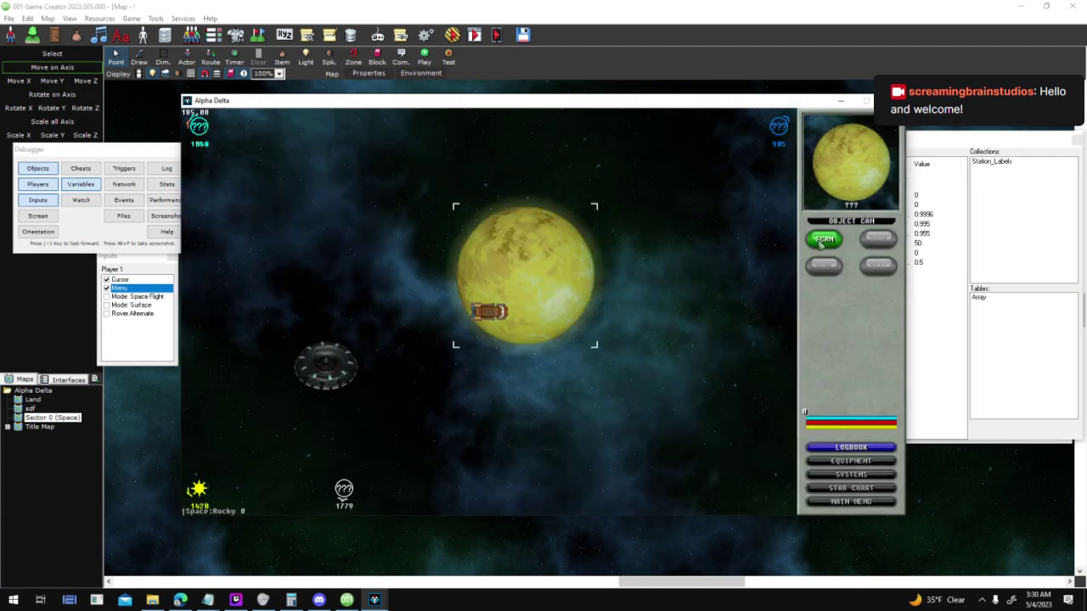
left_click(878, 240)
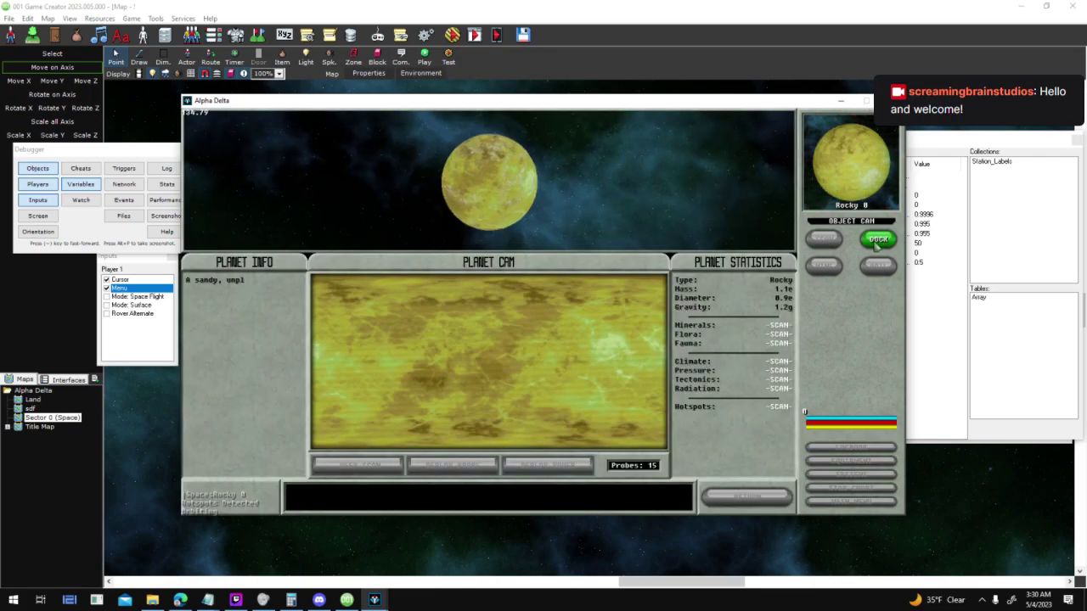
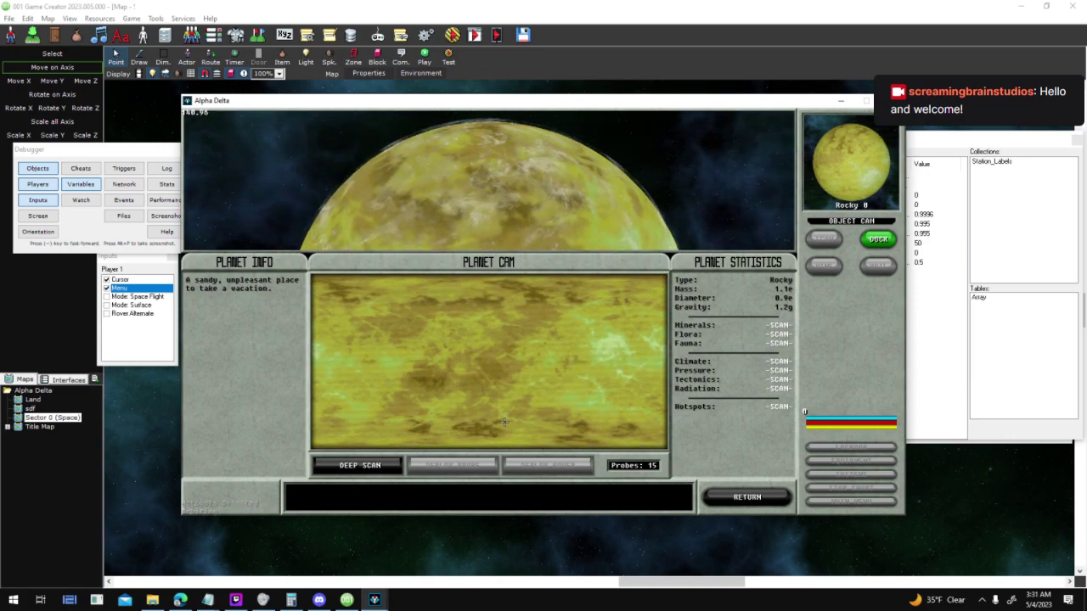
Run a deep scan of Rocky 0, return to space flight and close the test game
left_click(350, 464)
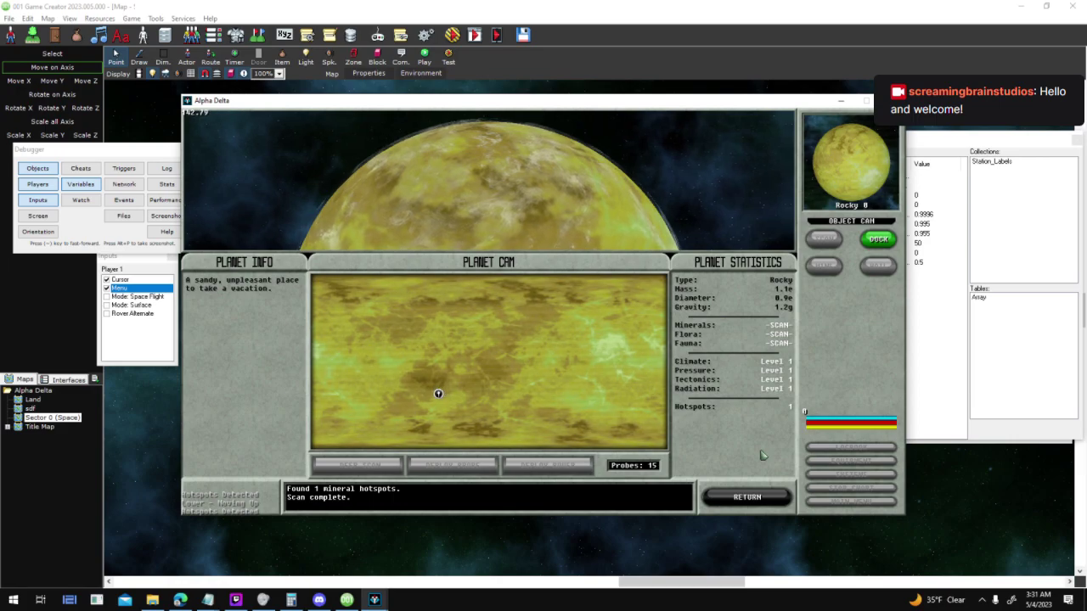
left_click(769, 498)
key("Escape")
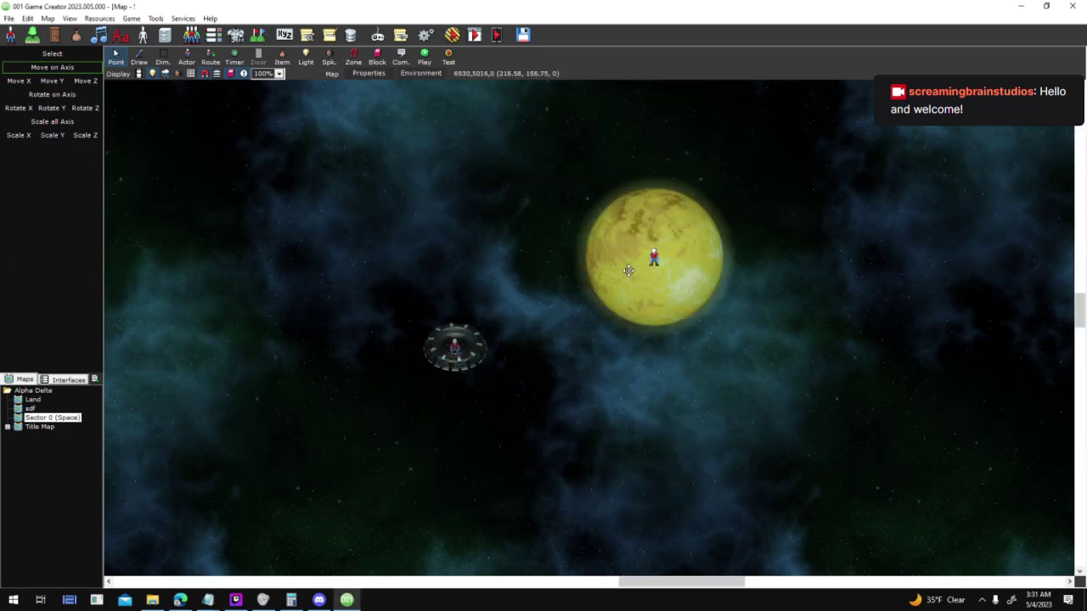
Set Rocky 0's Surface_Hotspots actor variable to Mineral_0-455425;Mineral_0-605550 and accept the actor changes
double_click(606, 285)
left_click(713, 308)
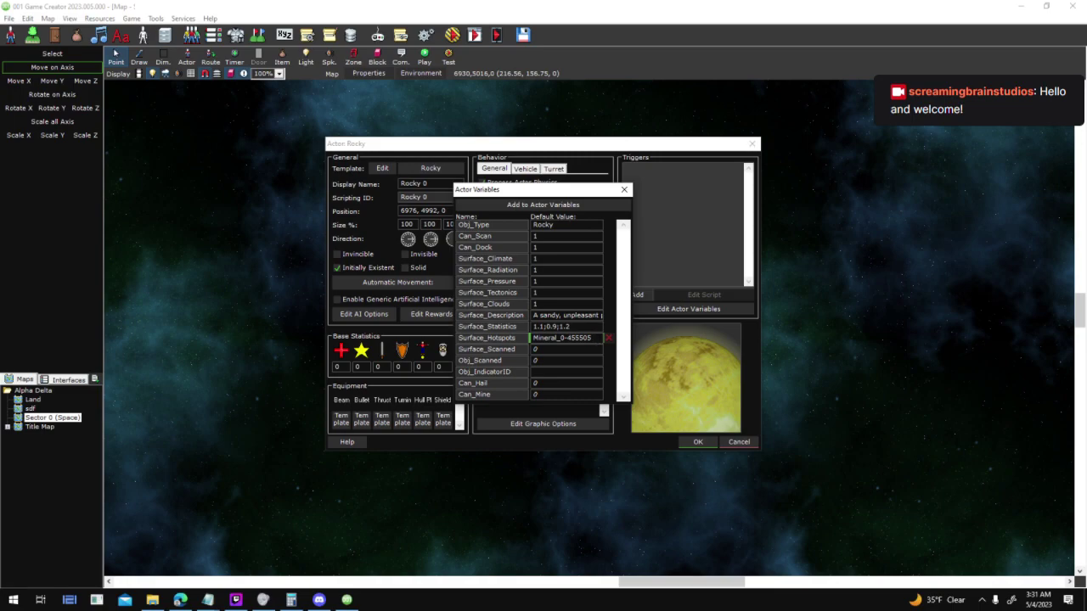
type("Mineral")
type("_0-")
type("605")
type("4")
type("550")
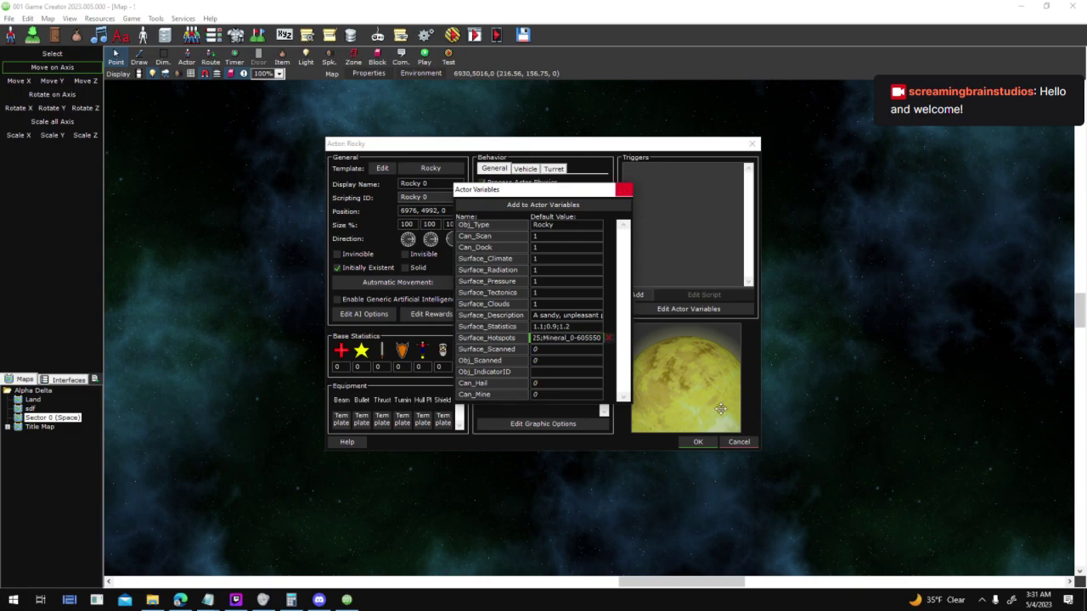
left_click(624, 189)
left_click(697, 442)
Launch a new test game, dock in orbit of Rocky 0 and run a deep scan
left_click(456, 38)
key("Return")
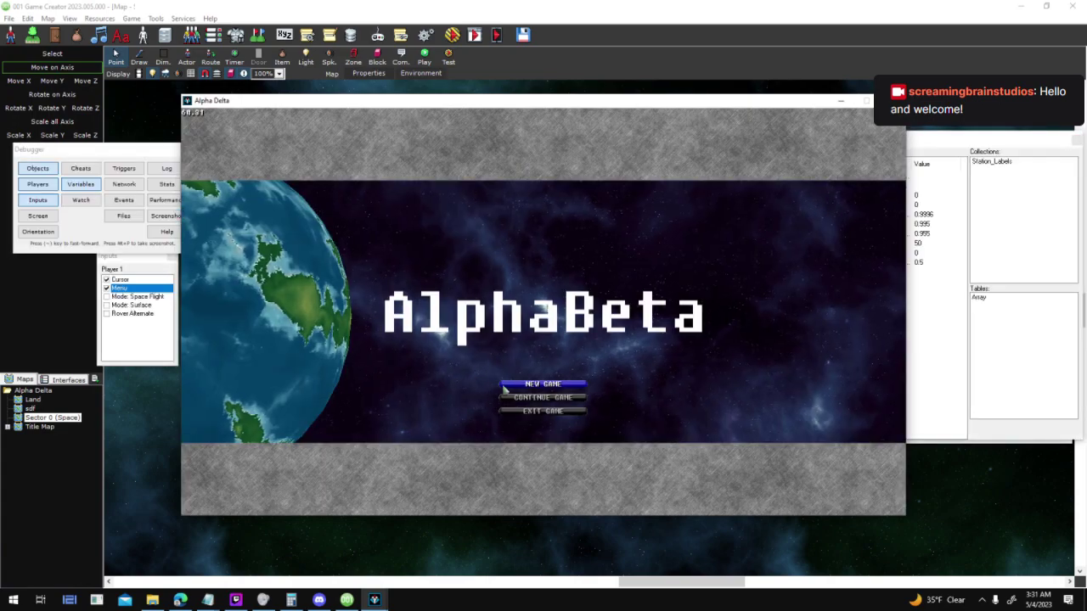
left_click(504, 387)
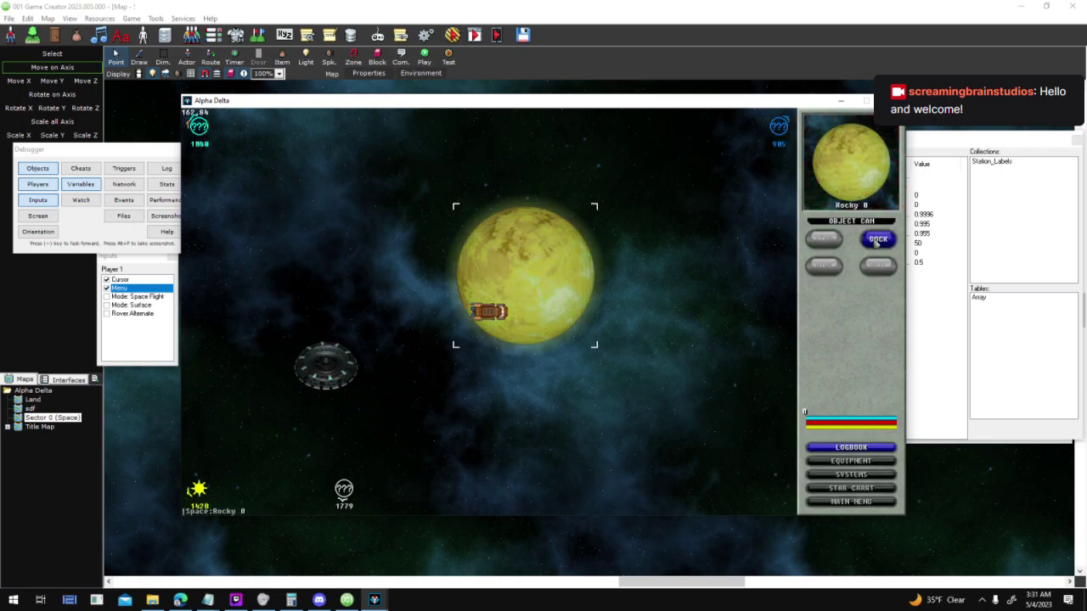
left_click(877, 241)
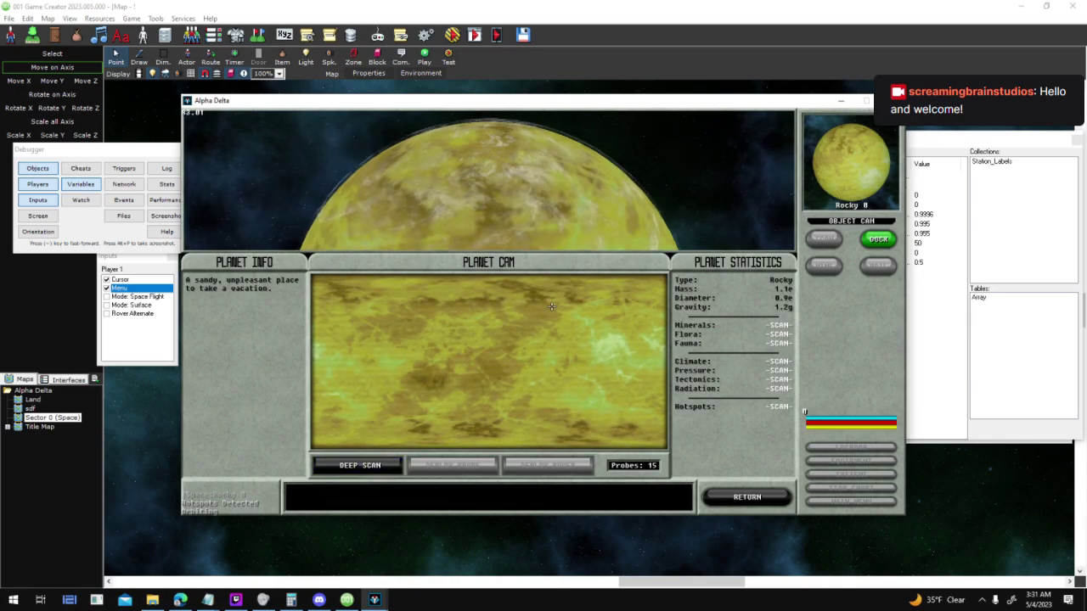
left_click(360, 465)
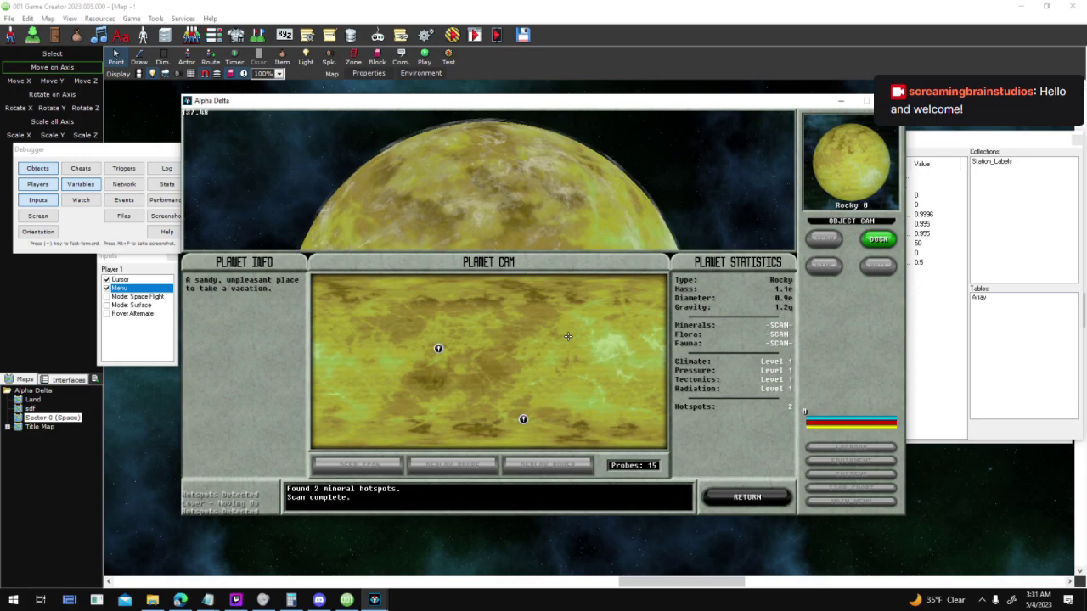
Alternate the selection between Rocky 0's two mineral hotspots and try to deploy a probe at the upper one
left_click(522, 418)
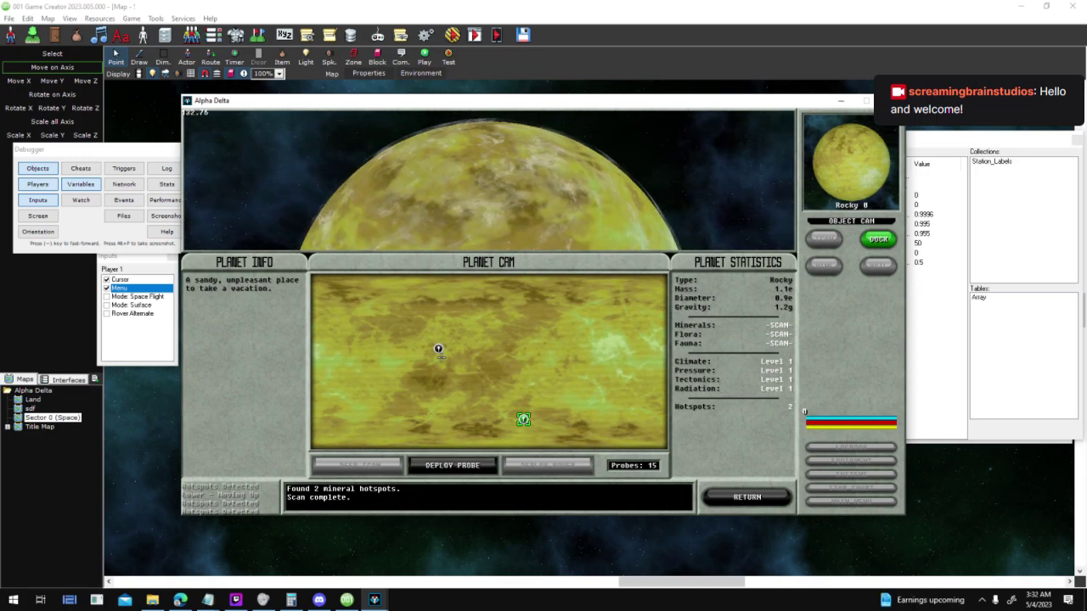
left_click(440, 353)
left_click(438, 349)
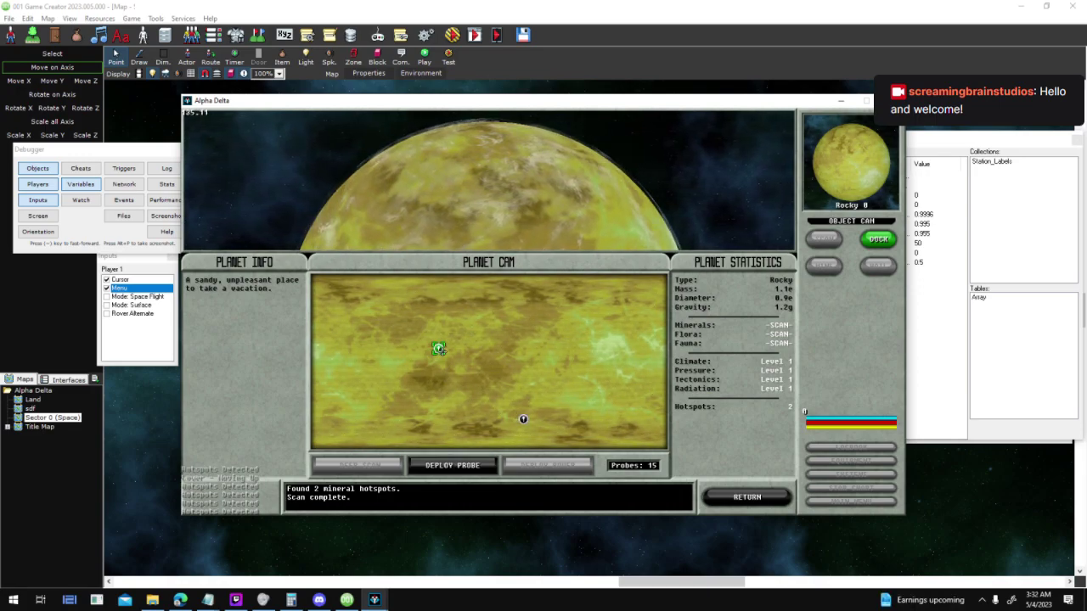
left_click(527, 423)
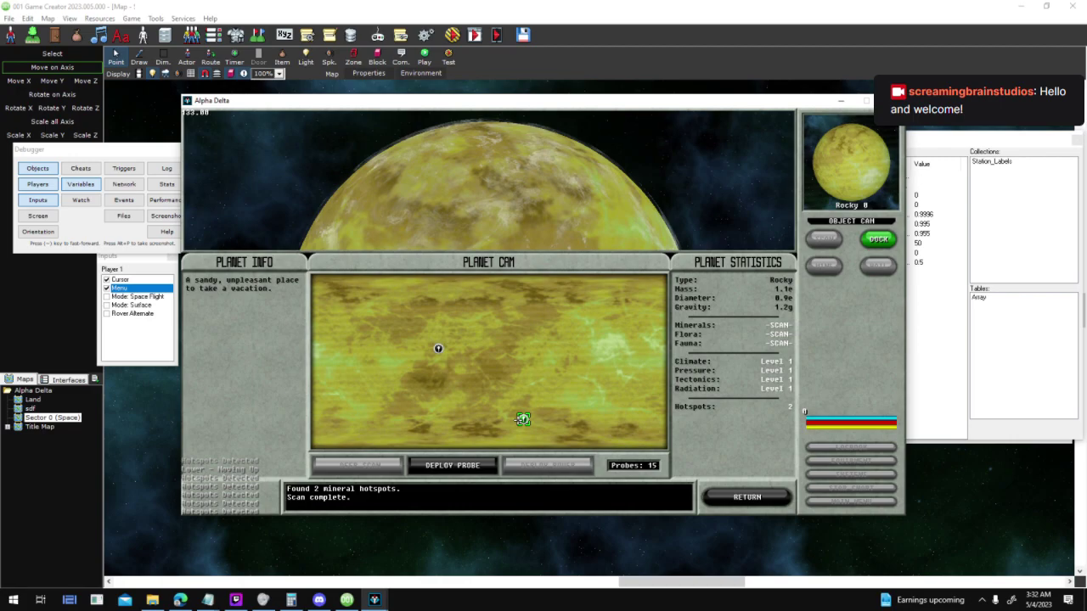
left_click(438, 348)
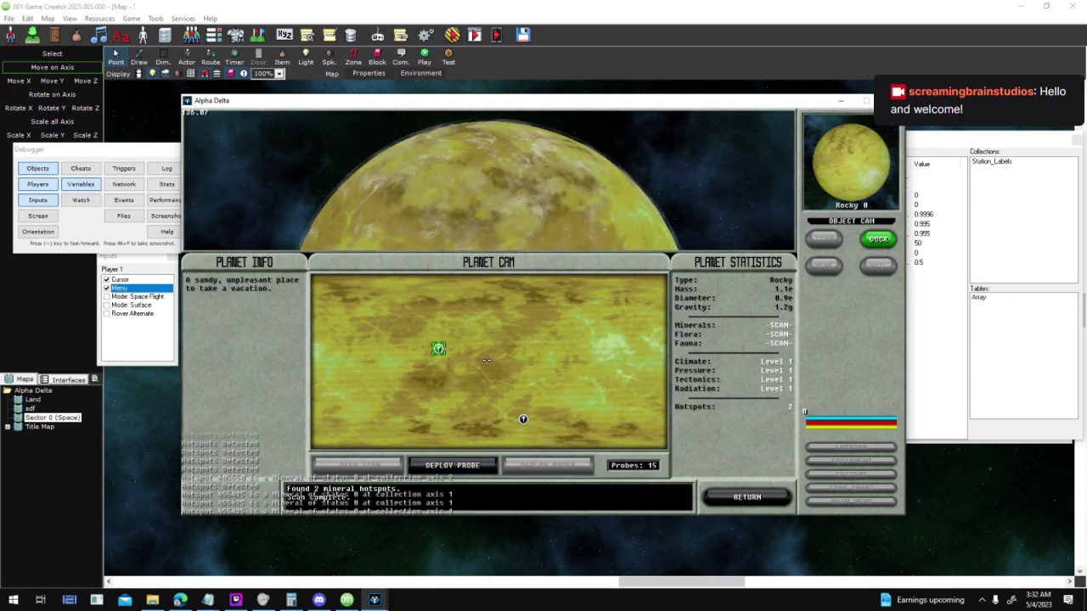
left_click(472, 469)
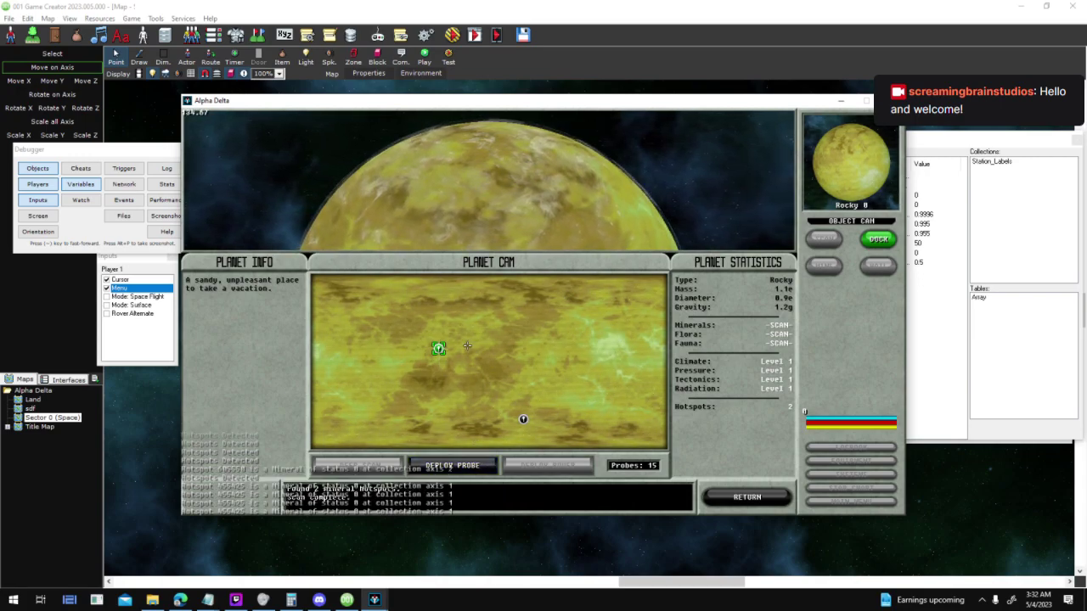
Return to space flight, dock at Rocky 0 again to check its stored hotspots, and leave orbit
left_click(735, 498)
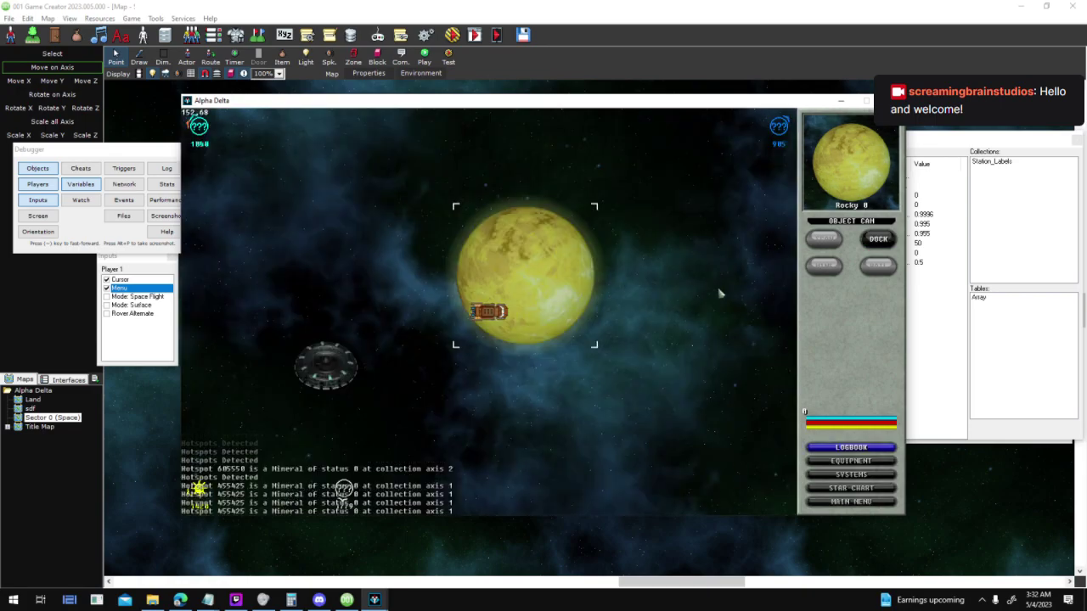
left_click(877, 238)
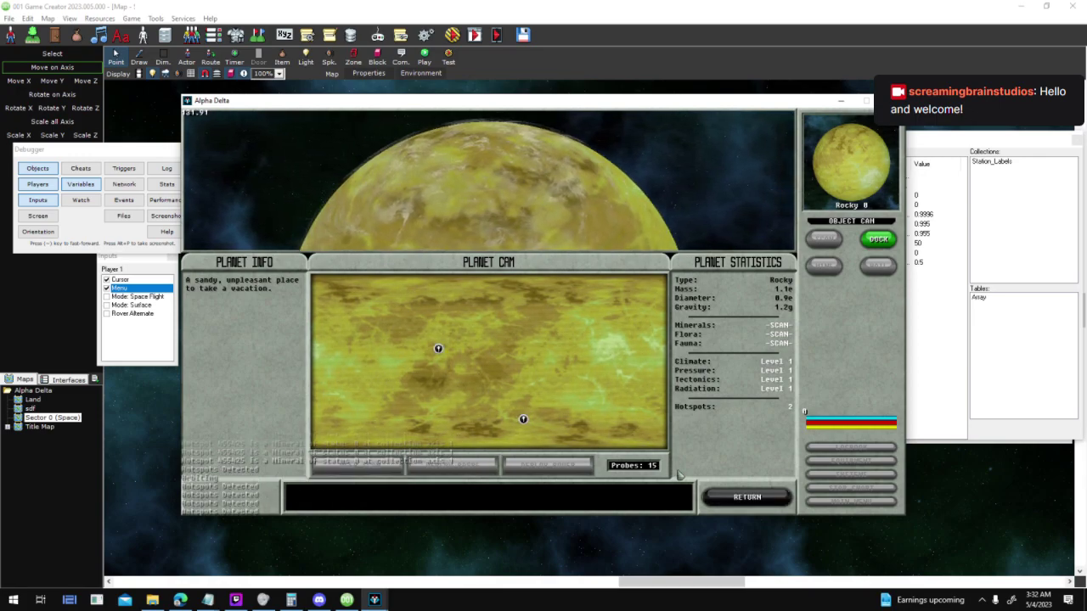
left_click(747, 497)
left_click(663, 284)
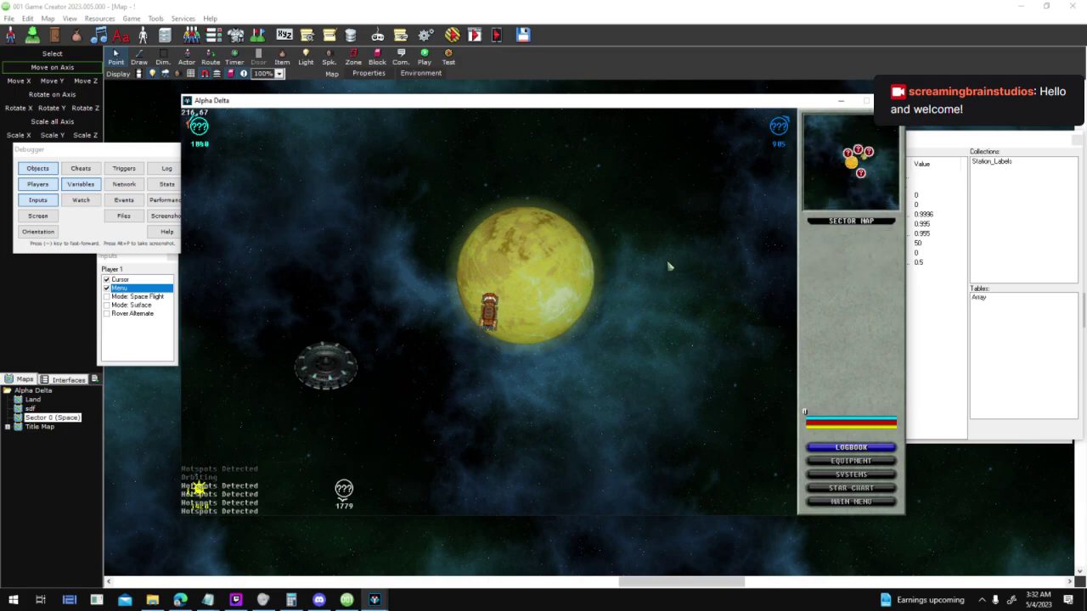
Examine the surface variables of Taren and Delinarius among the Space map objects in the debugger
left_click(78, 184)
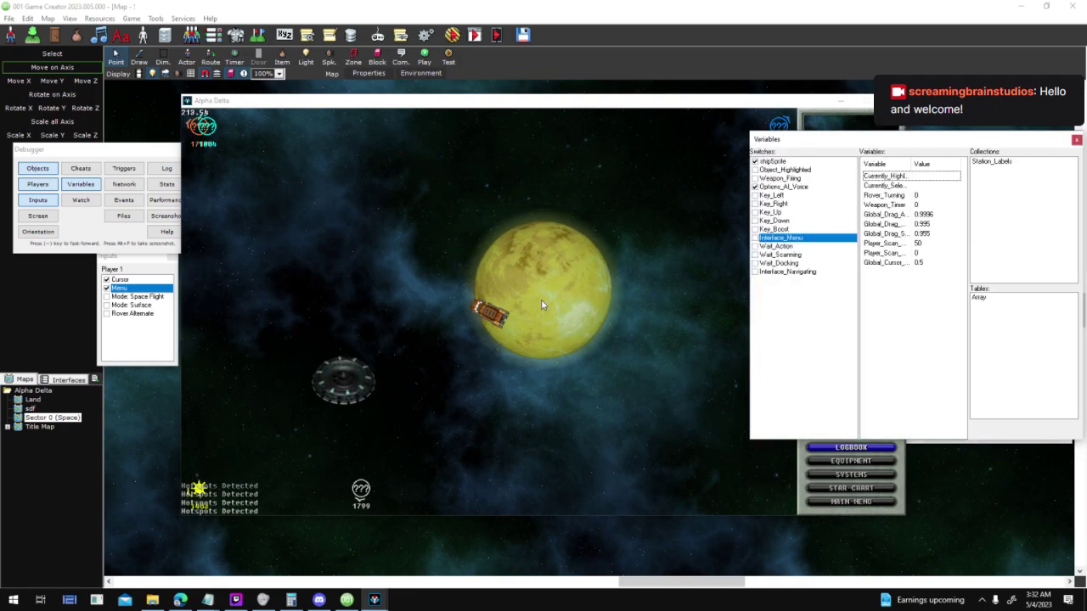
left_click(41, 169)
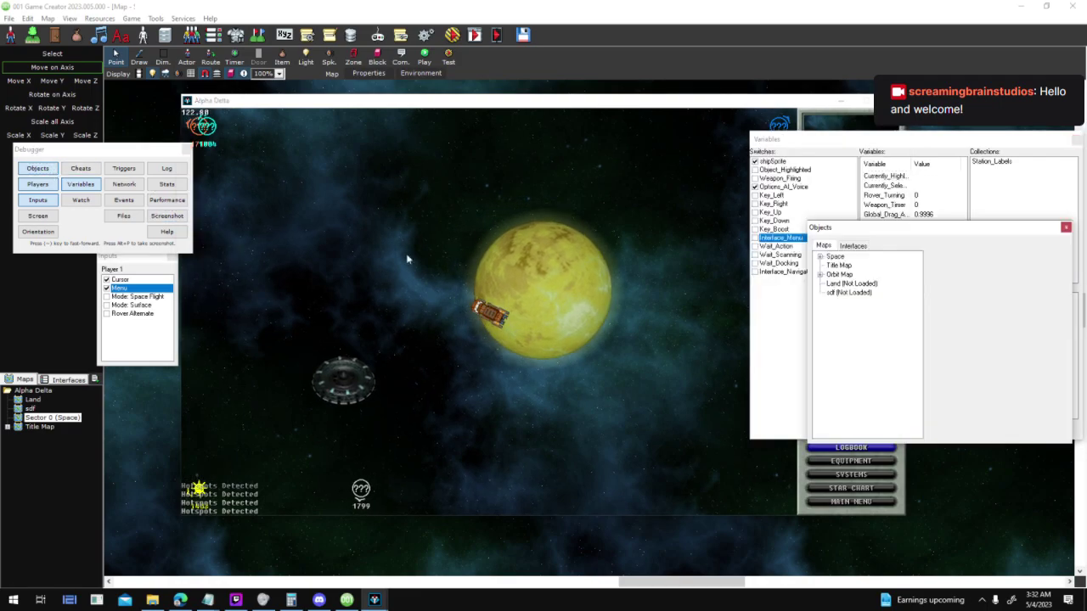
left_click(820, 258)
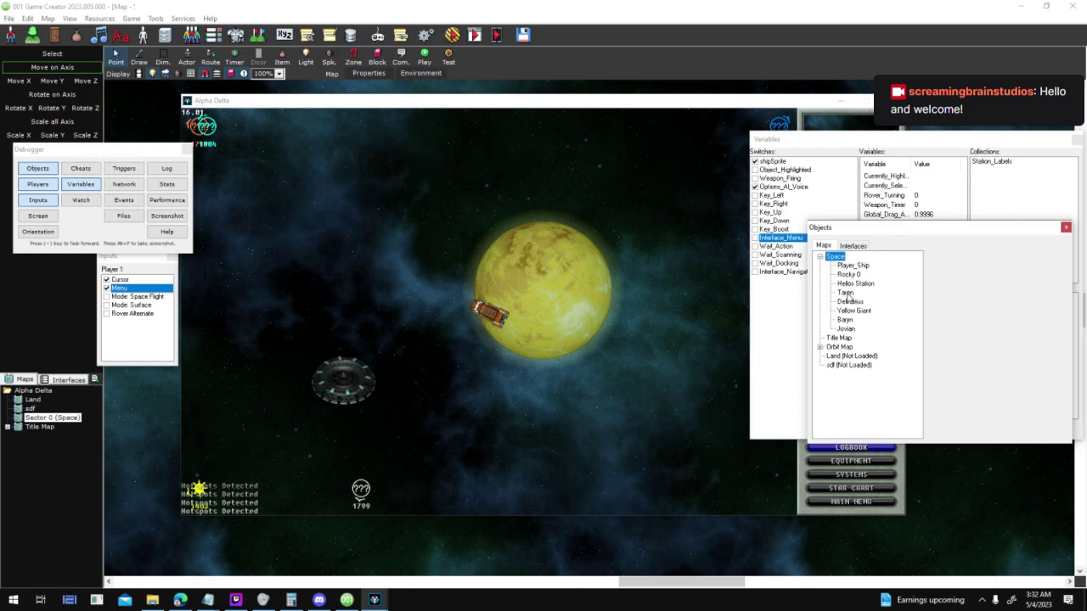
left_click(846, 293)
mouse_move(1065, 327)
left_mouse_down()
mouse_move(1076, 338)
mouse_move(1067, 340)
left_mouse_up()
left_click(852, 301)
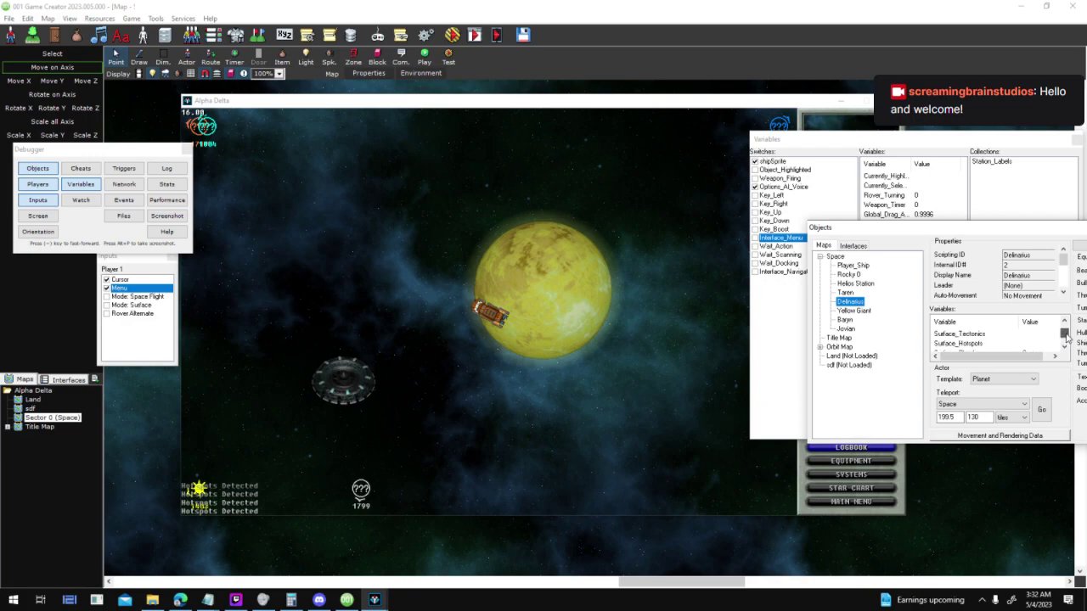
Examine the surface variables of Baryn and Jovian in the debugger, including the statistics values
left_click(845, 320)
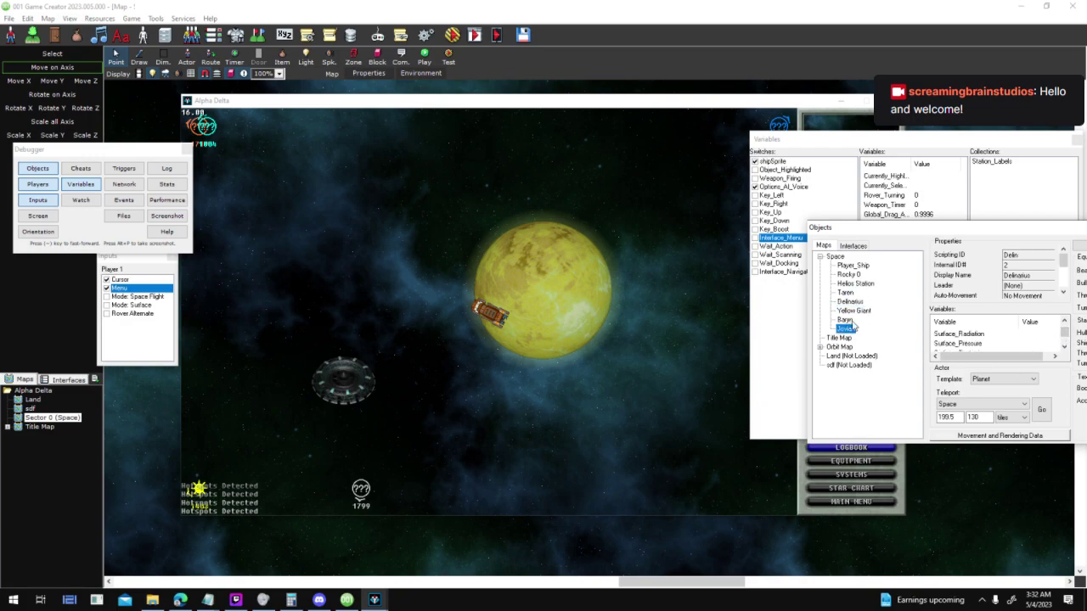
mouse_move(1063, 332)
left_mouse_down()
mouse_move(1064, 342)
mouse_move(1065, 329)
left_mouse_up()
left_click(1065, 322)
left_click(1064, 322)
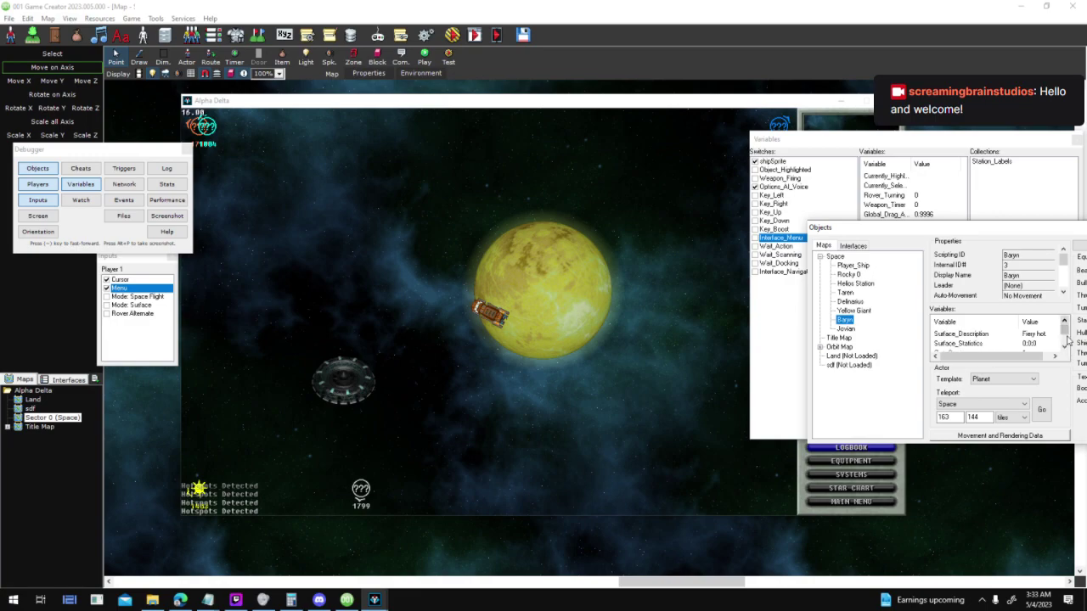
left_click(1067, 347)
left_click(1067, 346)
left_click(1067, 346)
left_click(1067, 346)
left_click(1067, 346)
left_click(1067, 347)
left_click(1067, 346)
left_click(1067, 347)
left_click(1064, 322)
left_click(847, 329)
Resume the test game and dock in orbit of Rocky 0 once more
left_click(672, 297)
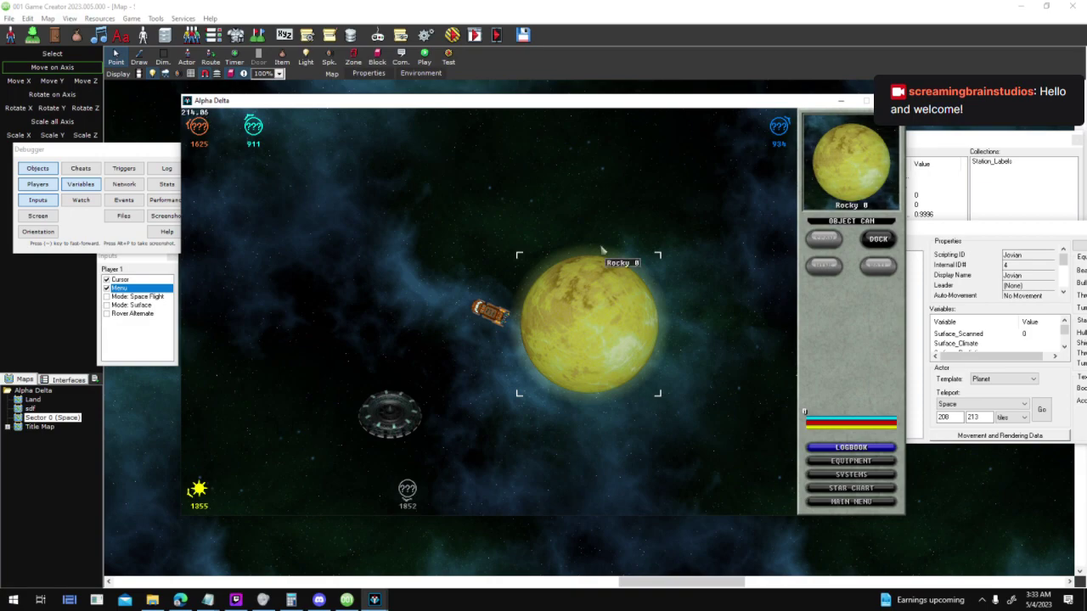
left_click(875, 242)
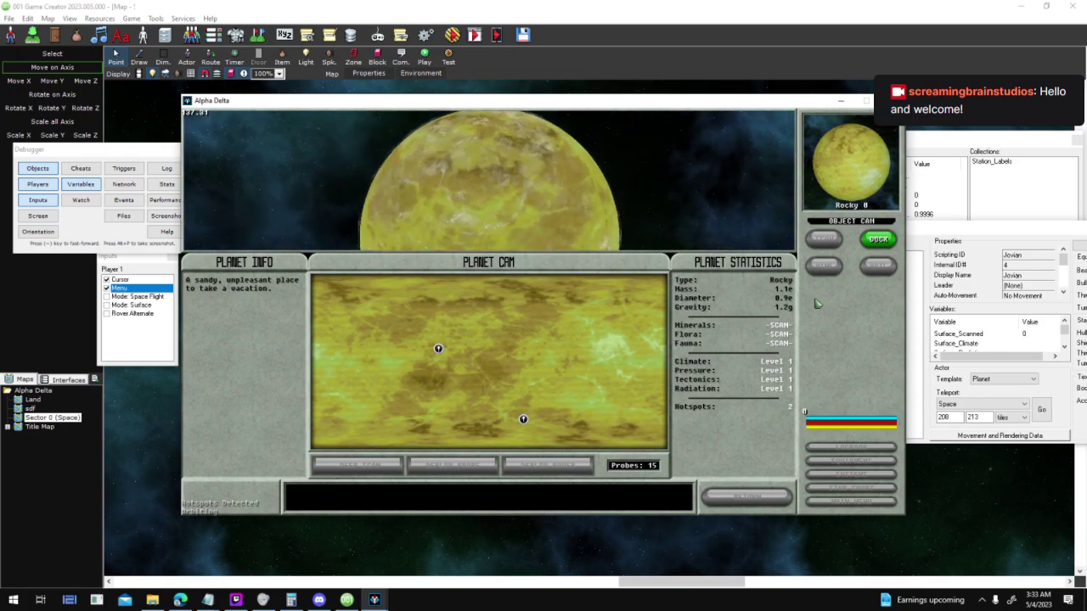
Switch to To Do.txt in Notepad and add the line "X Fixed Mass/Diameter/Gravity stats" at the end of the list
left_click(209, 600)
left_click(251, 558)
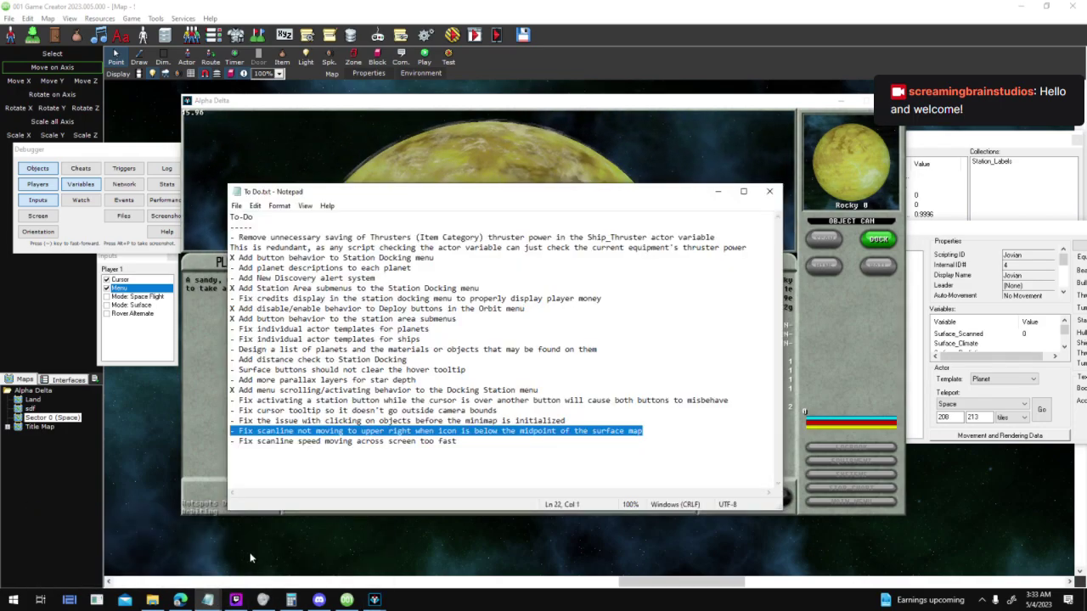
left_click(492, 441)
key("Return")
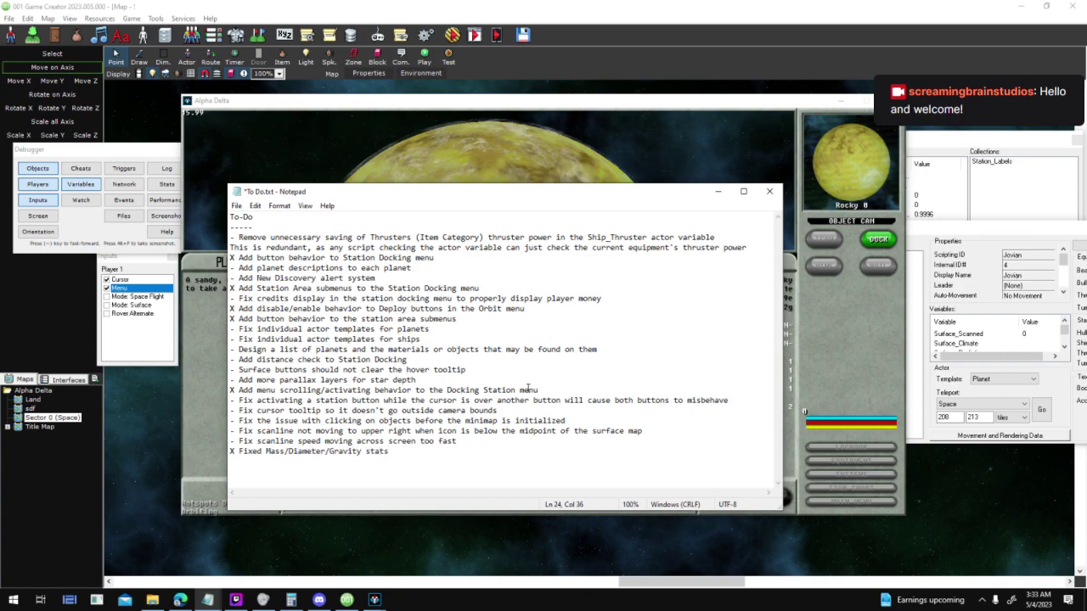
Save To Do.txt and mark the item about the scanline not moving to the upper right as done with an X
left_click_drag(607, 185, 410, 117)
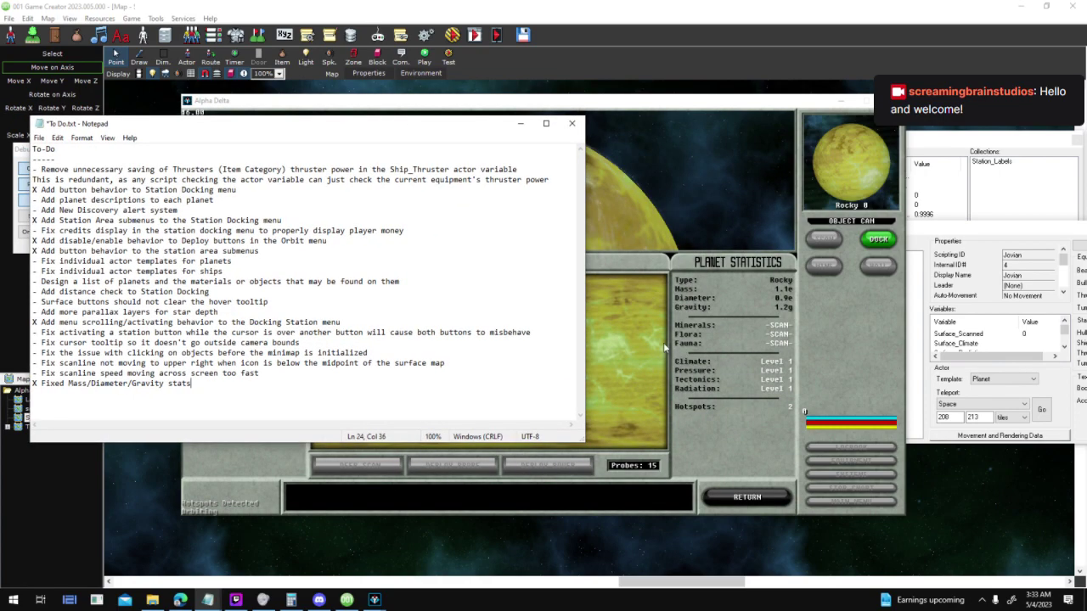
left_click(38, 138)
left_click(60, 189)
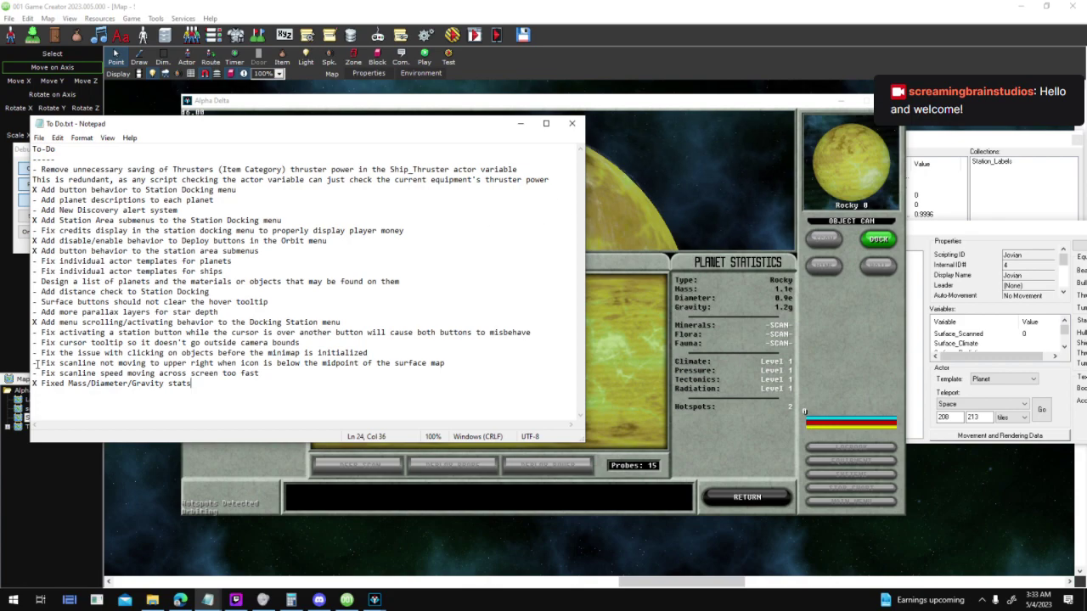
type("X")
Review the remaining to-do items and highlight the one about clicking on objects before the minimap is initialized
left_click_drag(447, 363, 36, 383)
left_click(314, 368)
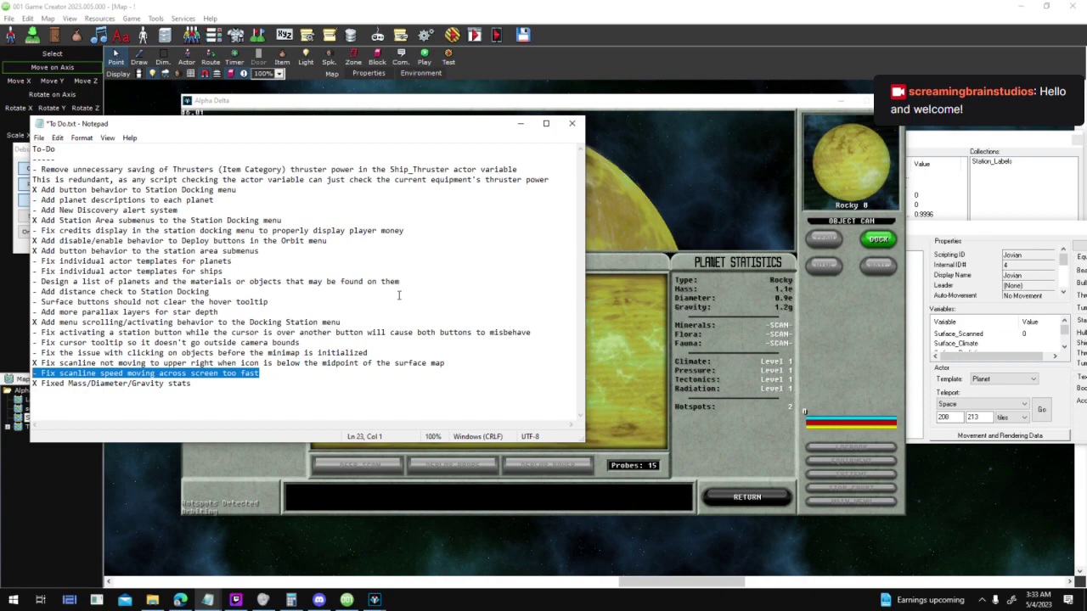
left_click(448, 324)
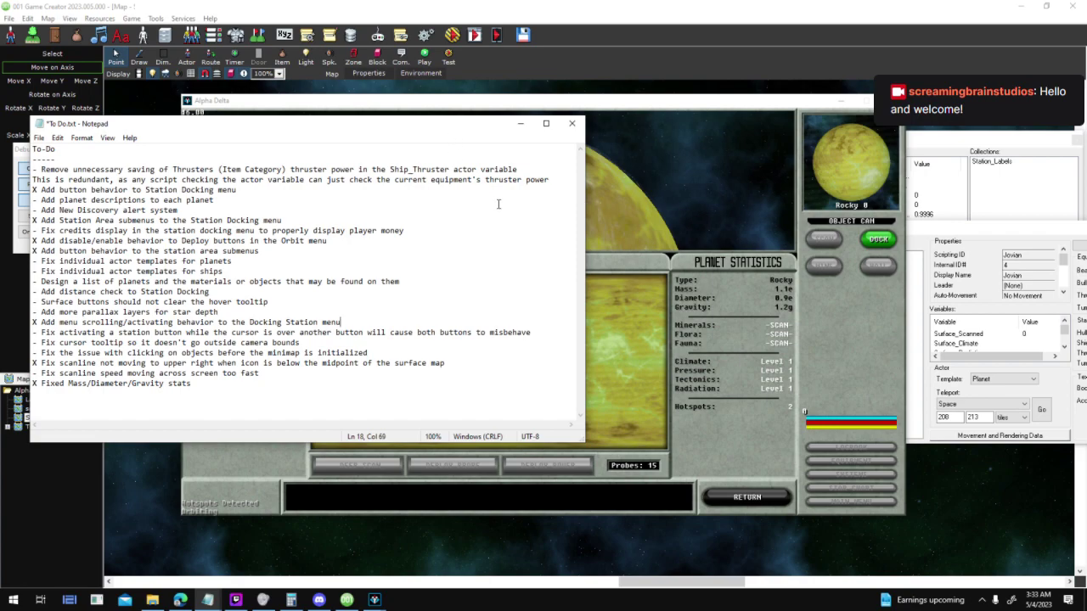
left_click_drag(476, 131, 719, 158)
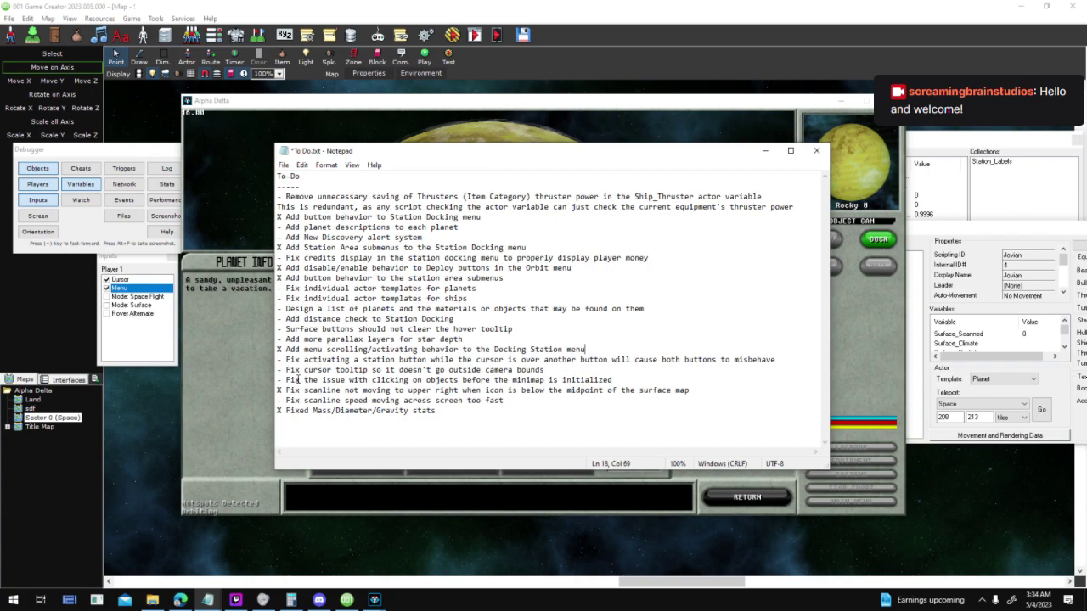
left_click_drag(286, 380, 628, 379)
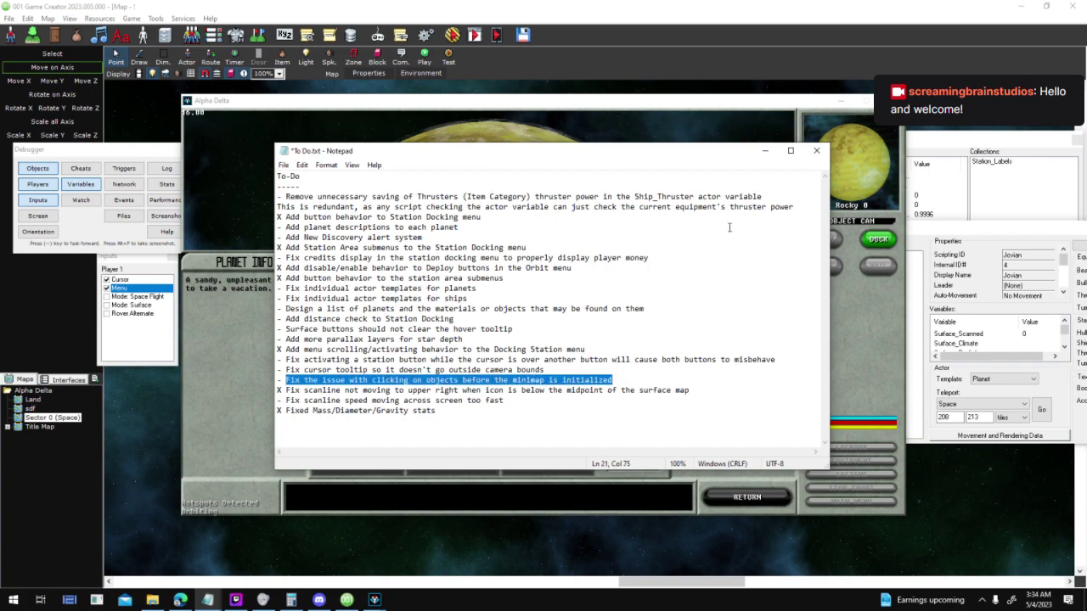
Put the to-do list away, return the ship from orbit to space flight and close the test game
left_click(765, 151)
left_click(767, 497)
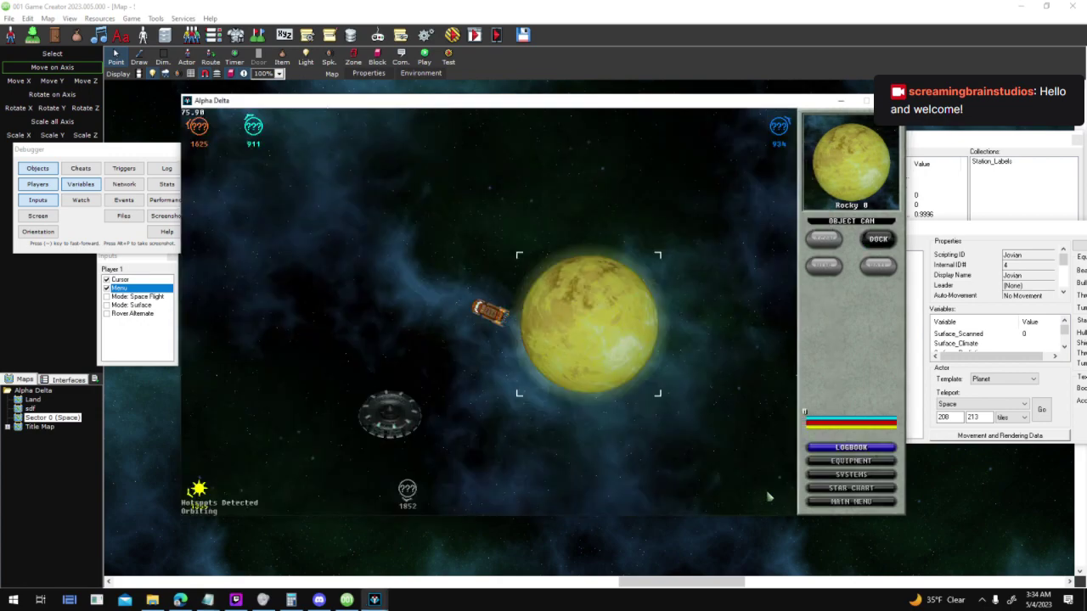
left_click(696, 266)
left_click(891, 100)
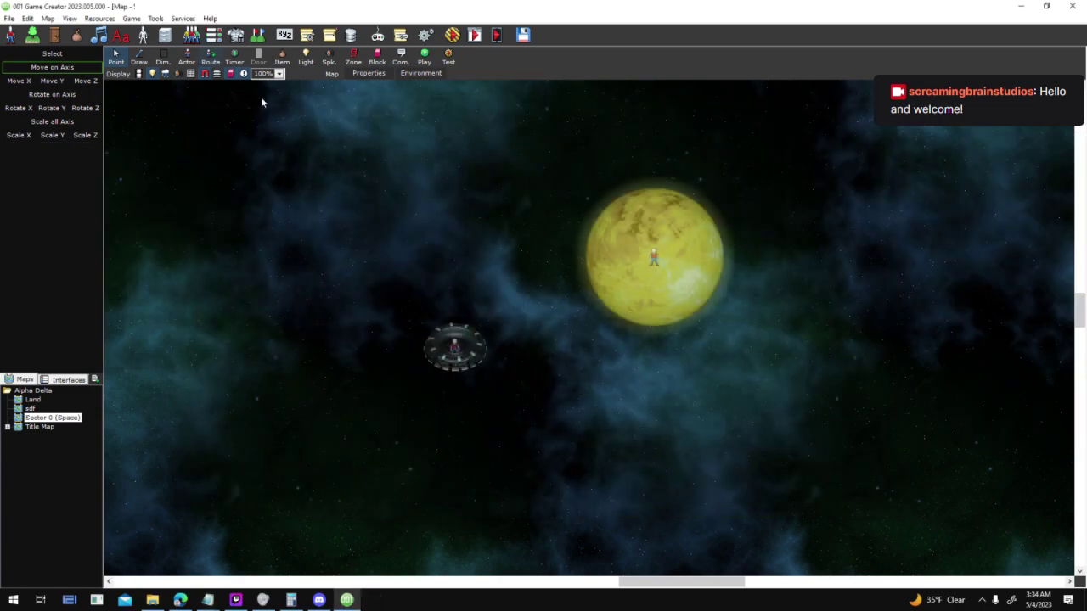
Open the Mouse/Touch Down script of the Space Object actor template's base actor in a maximized script window
left_click(144, 39)
left_click(466, 243)
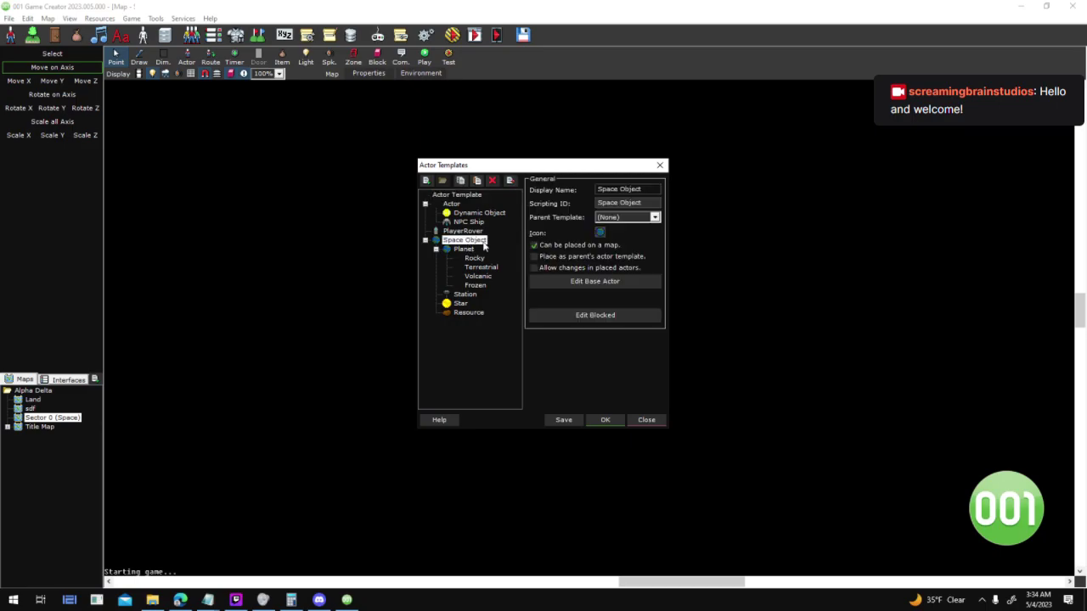
left_click(578, 280)
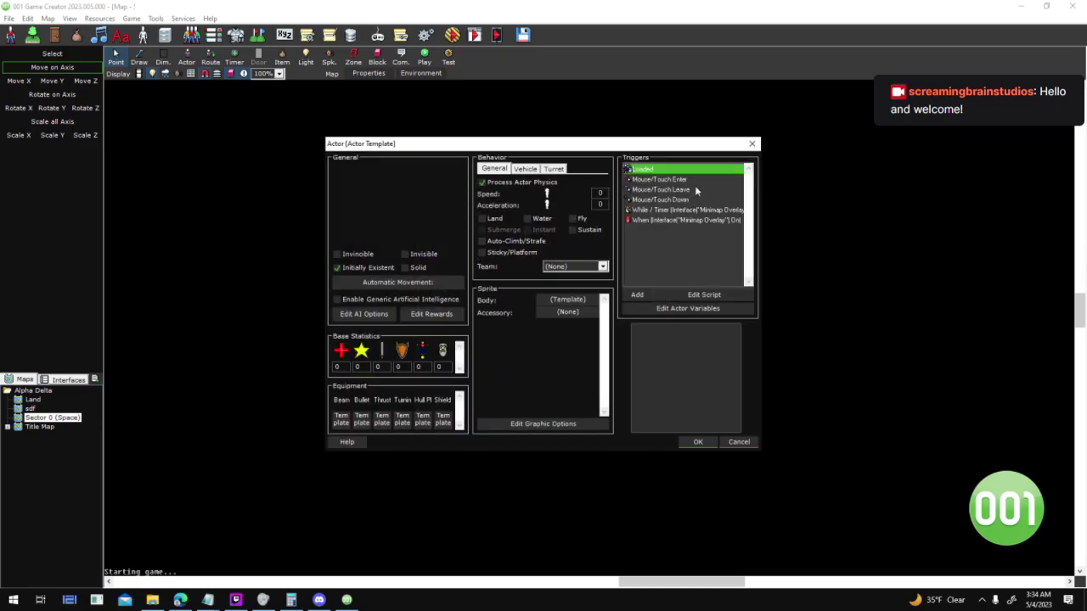
double_click(694, 200)
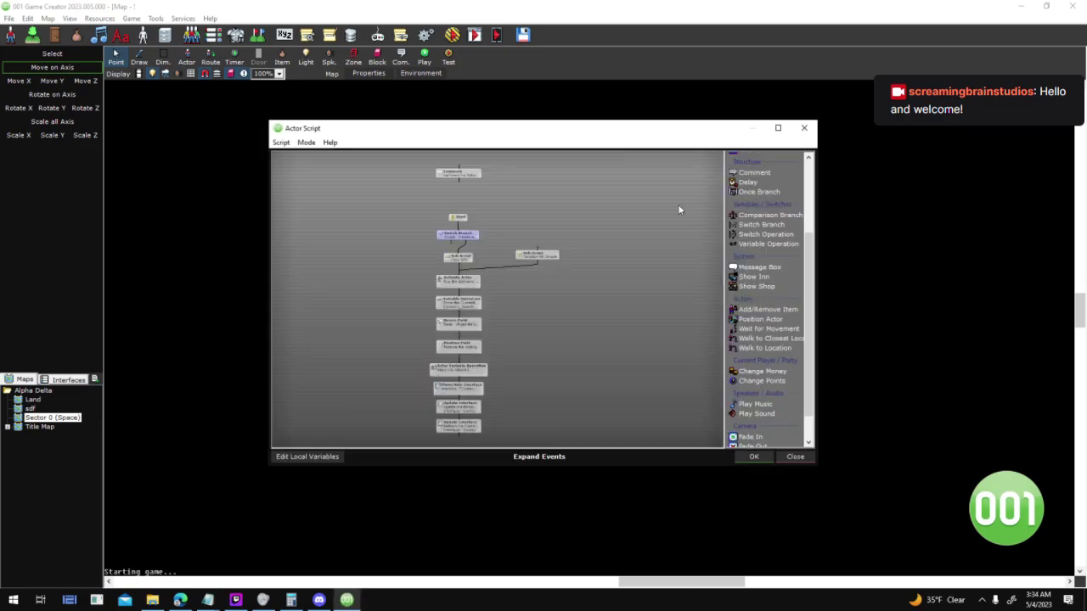
mouse_move(438, 238)
left_click(777, 127)
Add a Condition Branch event below the Interface_Menu Switch Branch near the start of the script
scroll(504, 253, "up", 5)
left_click_drag(296, 63, 402, 161)
left_click_drag(396, 149, 394, 79)
left_click(368, 133)
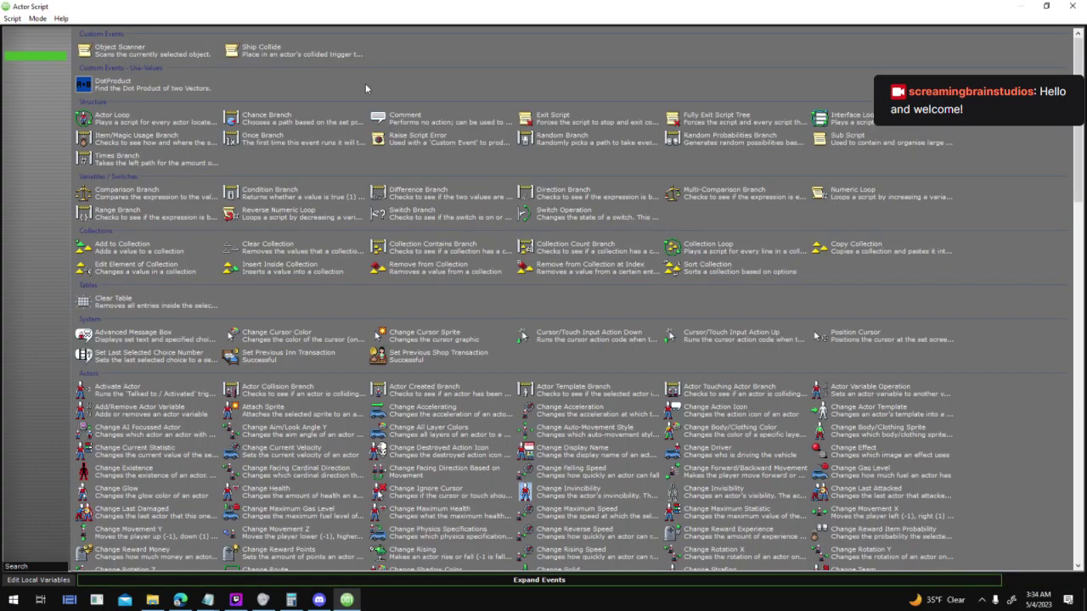
type("cond")
key("Return")
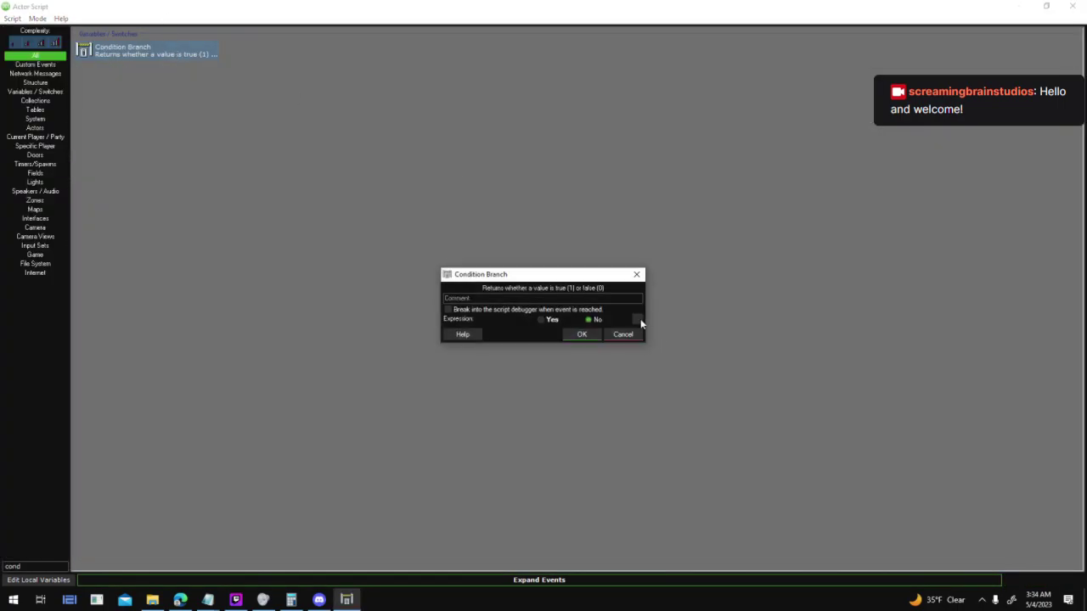
Set the Condition Branch's expression to the Turned On value of the "Minimap Overlay" interface
left_click(638, 320)
type("on")
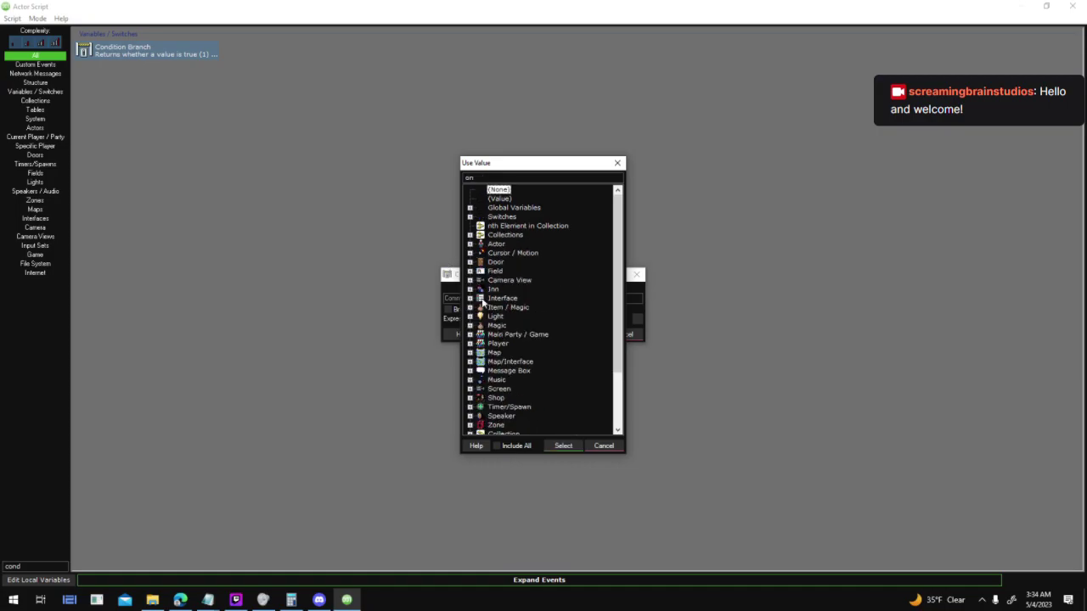
left_click(470, 298)
double_click(513, 308)
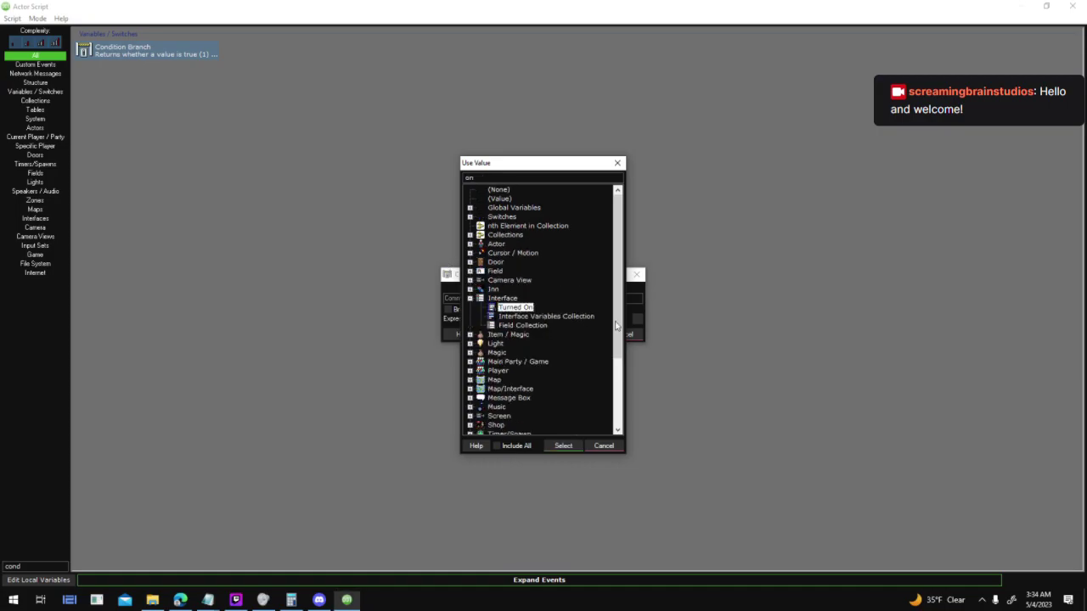
left_click_drag(473, 331, 530, 331)
left_click(548, 319)
left_click(582, 342)
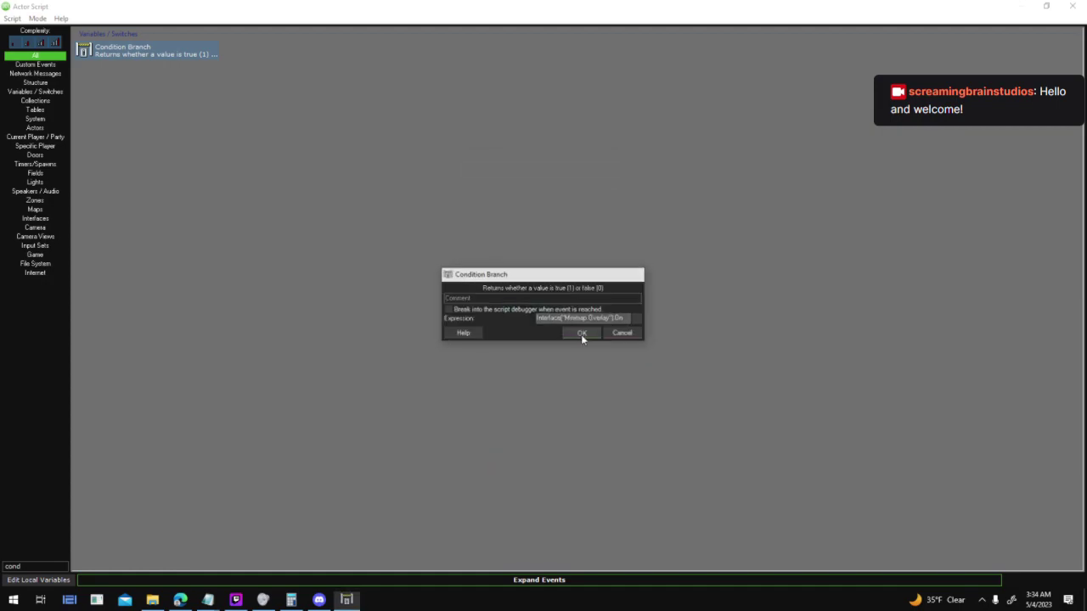
left_click(585, 334)
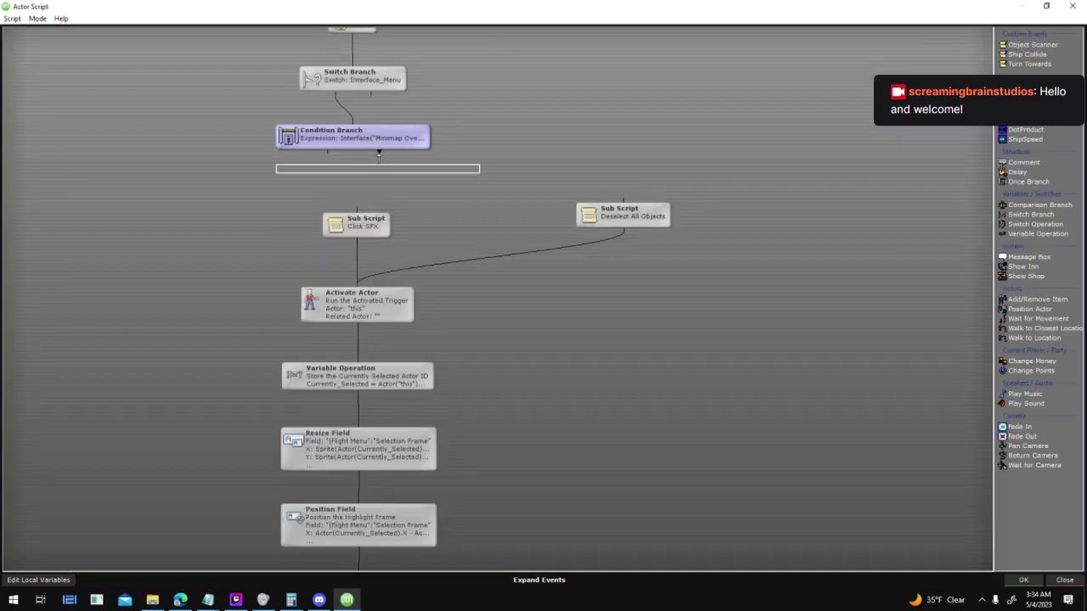
Rewire the Condition Branch between the Switch Branch's second output and the Click SFX sub script, using the condition's first output
left_click_drag(388, 97, 428, 190)
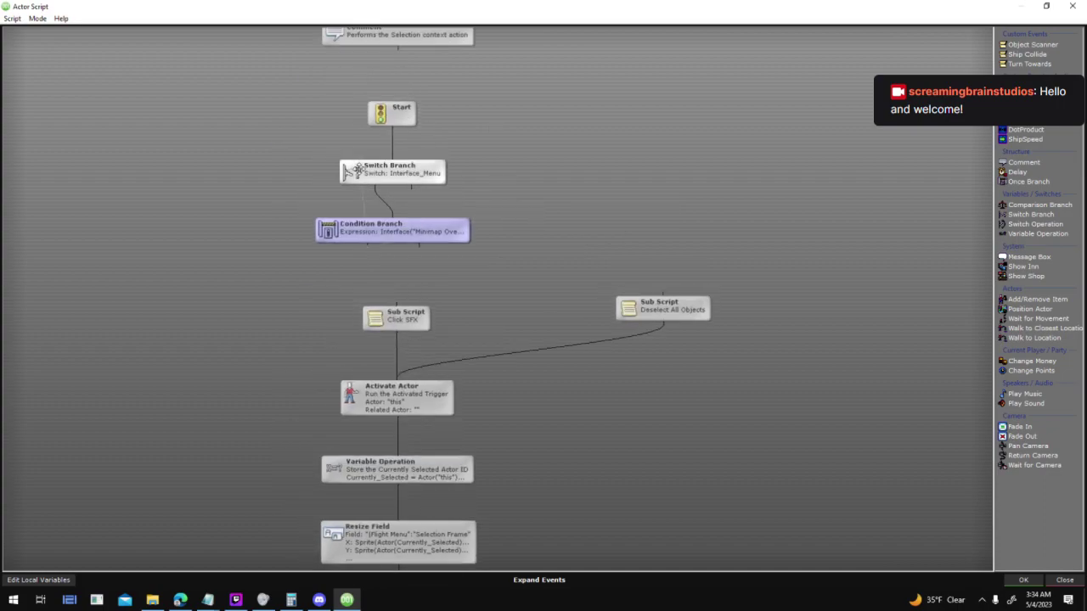
key("Delete")
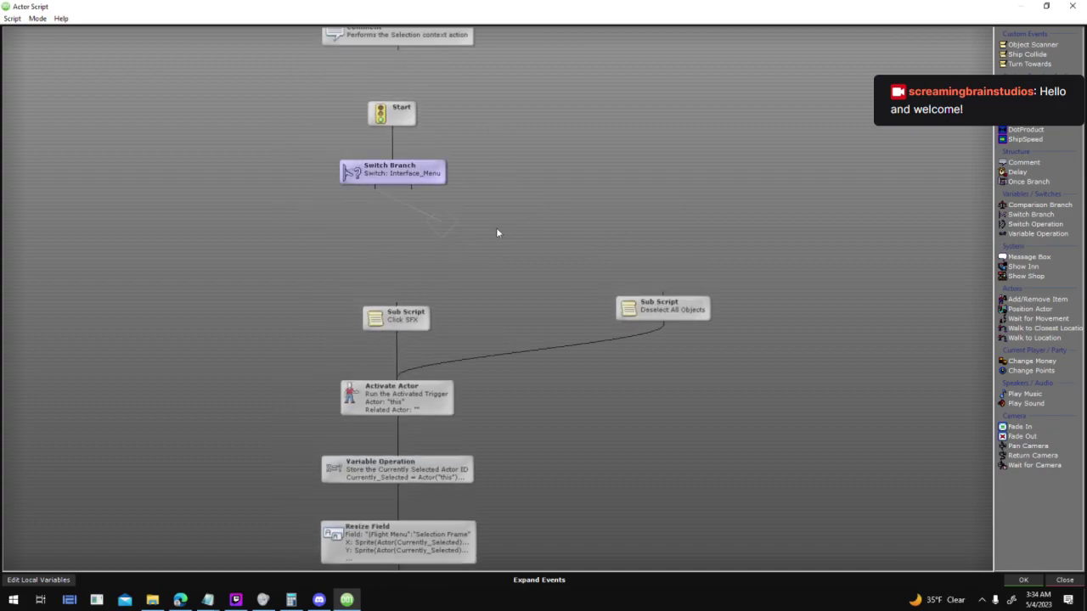
key("ctrl+z")
key("ctrl+z")
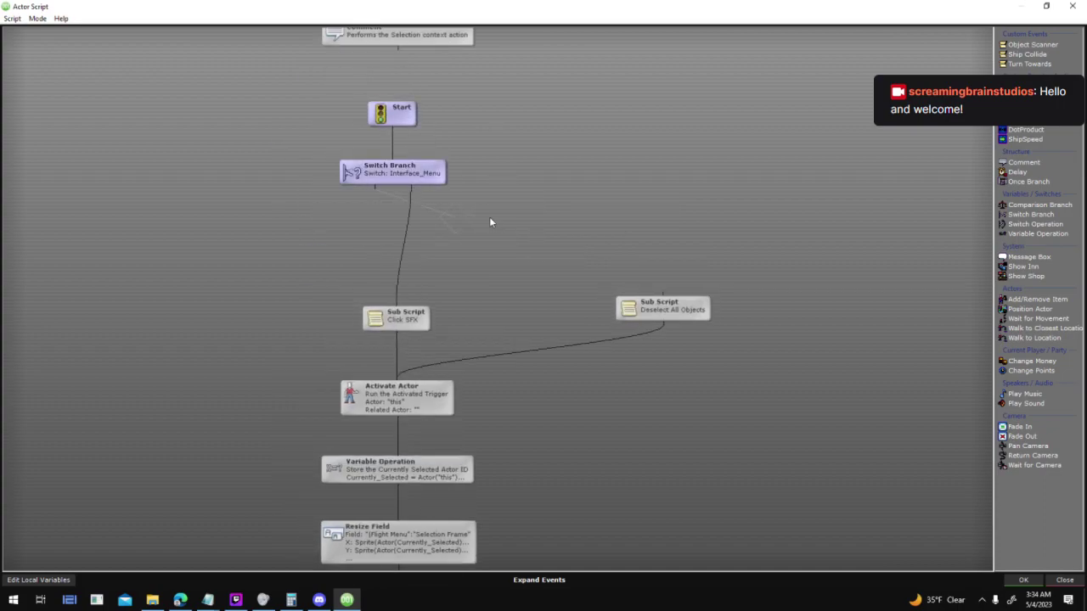
key("ctrl+v")
left_click_drag(393, 244, 399, 310)
left_click(426, 236)
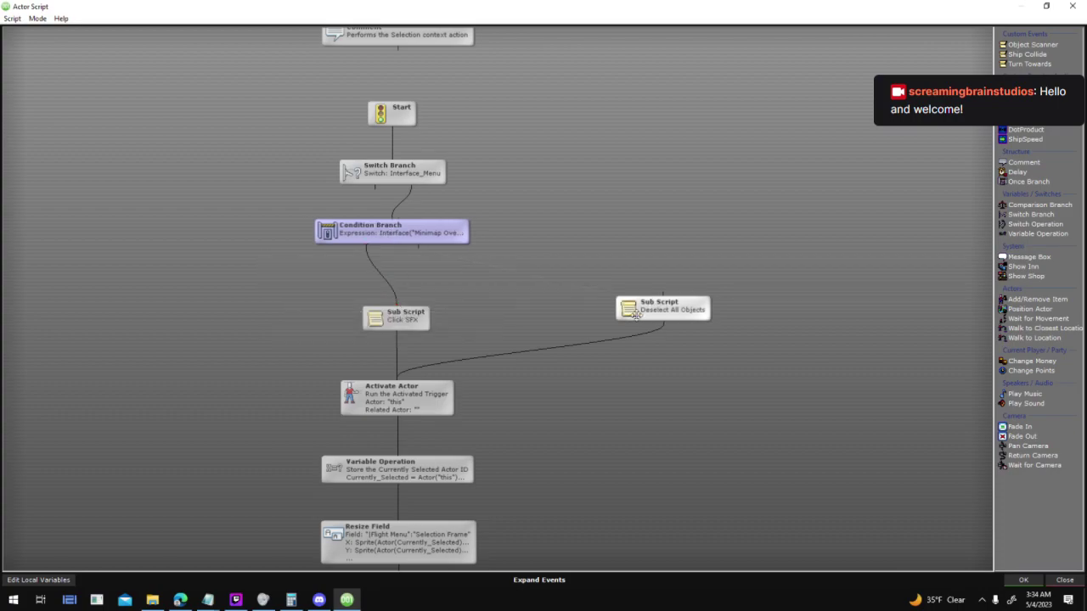
Apply the edited script, base actor and Space Object template changes
left_click(1023, 580)
left_click(696, 443)
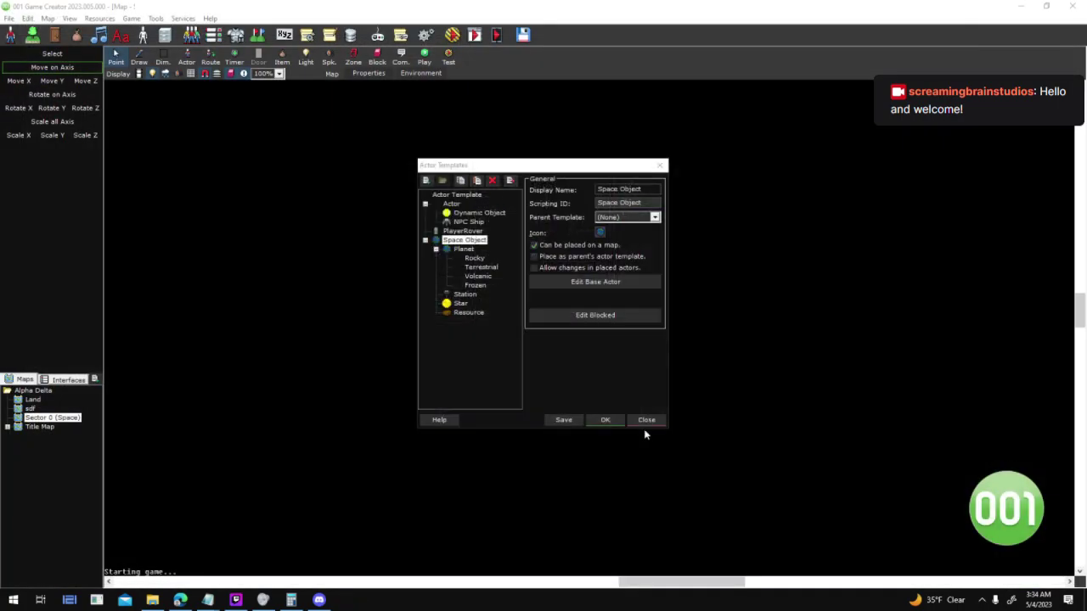
left_click(606, 419)
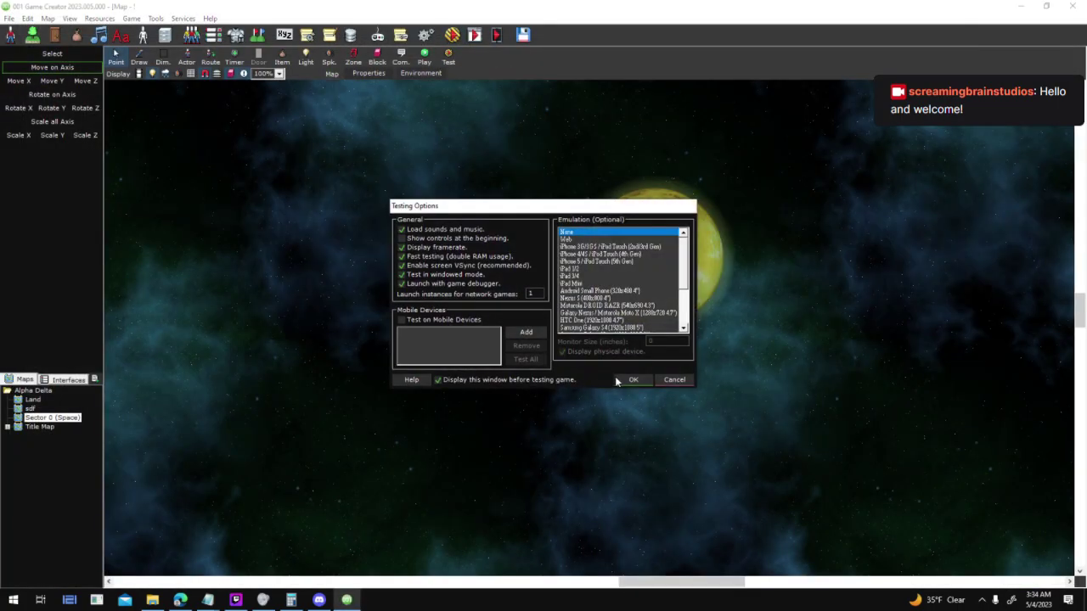
Start a new game in the test build, quit it, and relaunch the test to check selecting the planet early
left_click(610, 382)
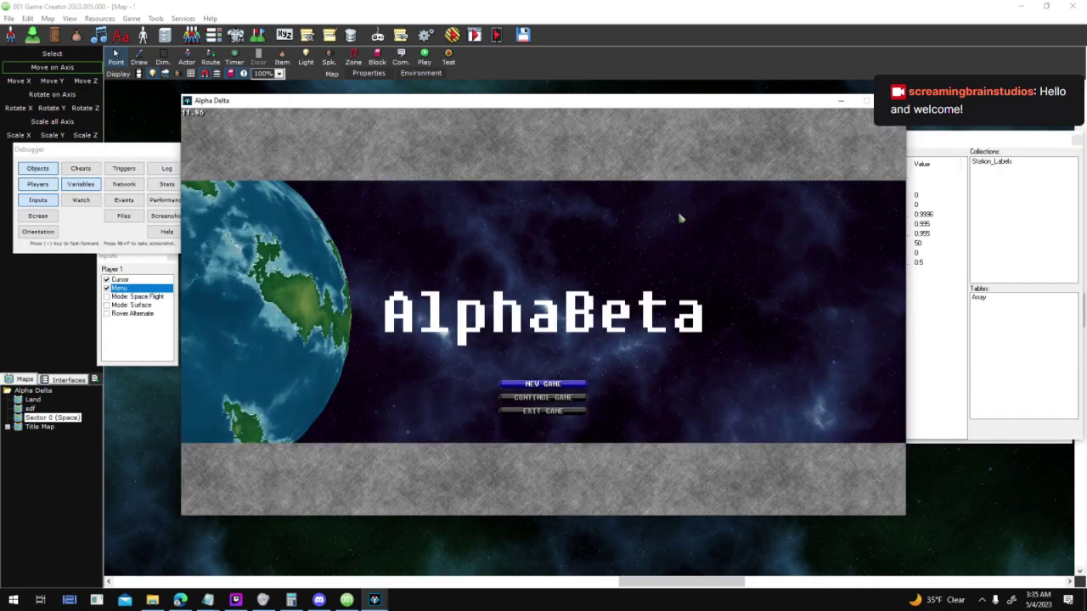
left_click(551, 386)
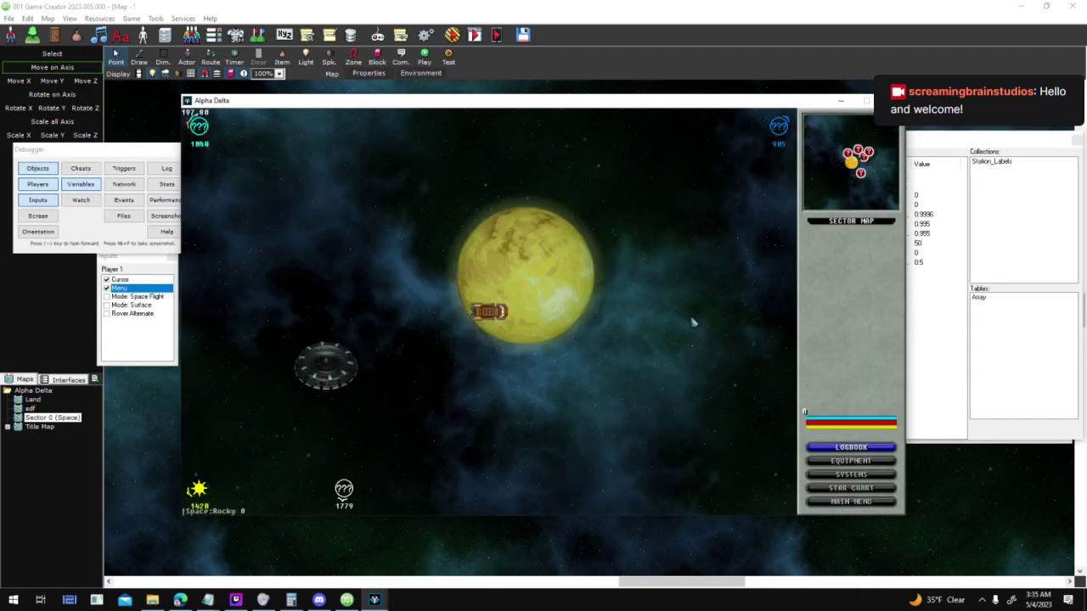
key("Escape")
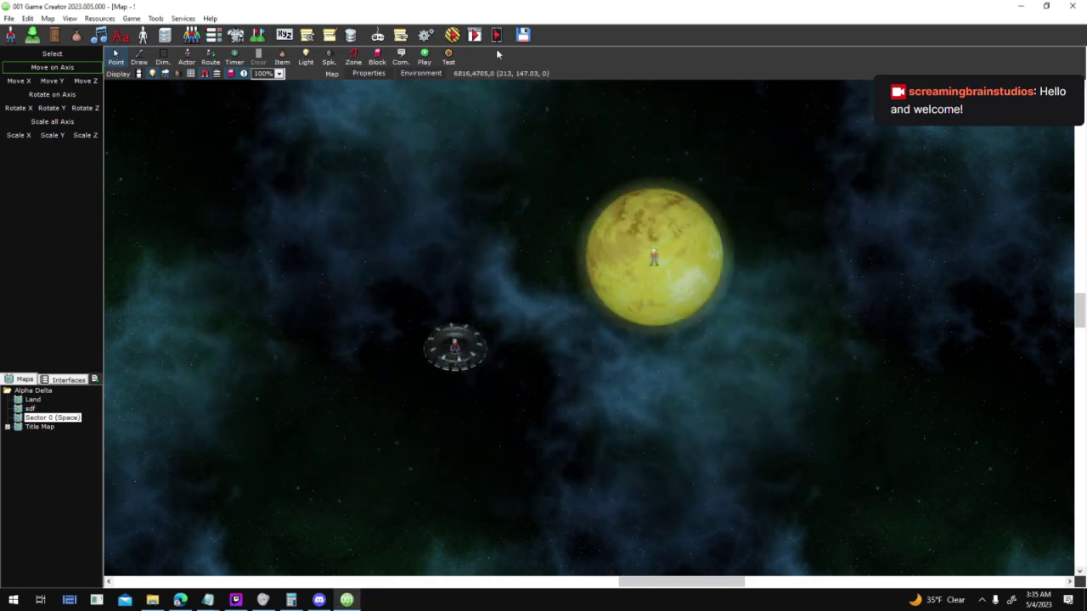
left_click(457, 61)
left_click(630, 380)
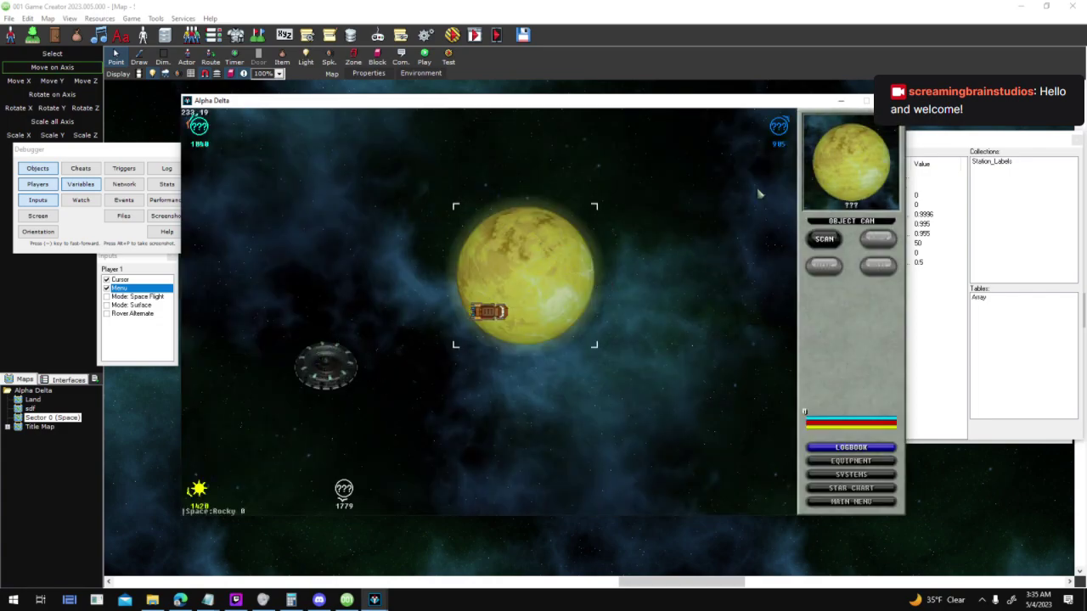
Mark the item about clicking on objects before the minimap is initialized with an X in To Do.txt and save
mouse_move(207, 599)
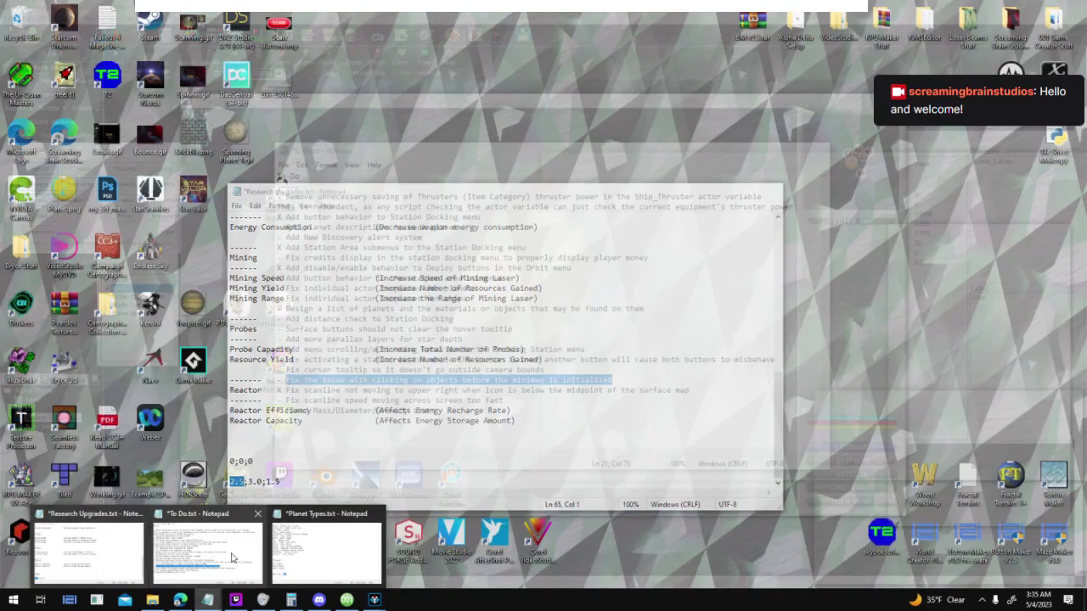
left_click(208, 551)
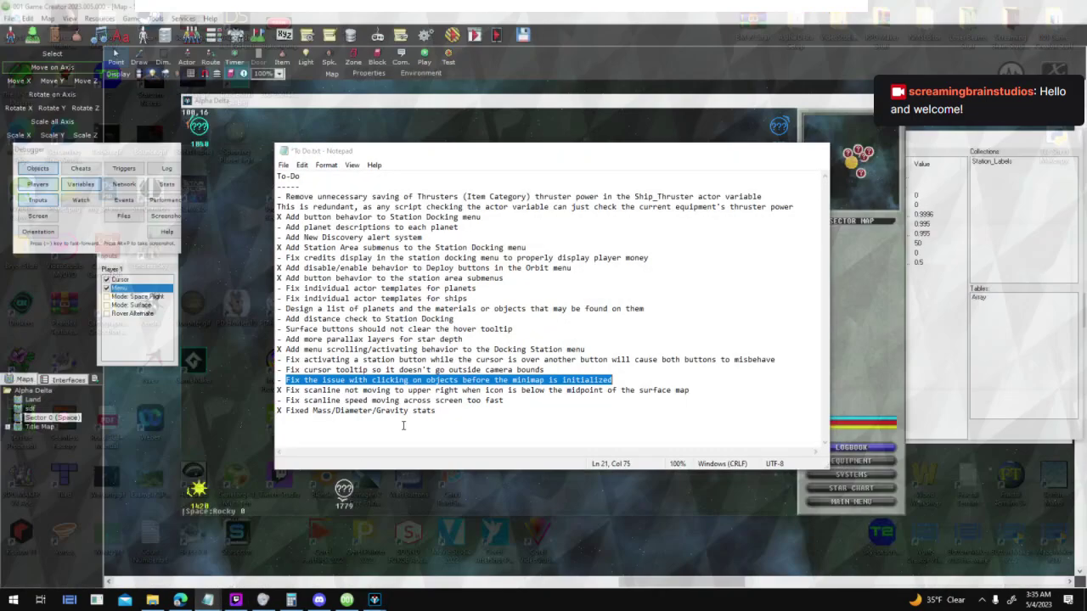
key("Home")
key("Delete")
type("X")
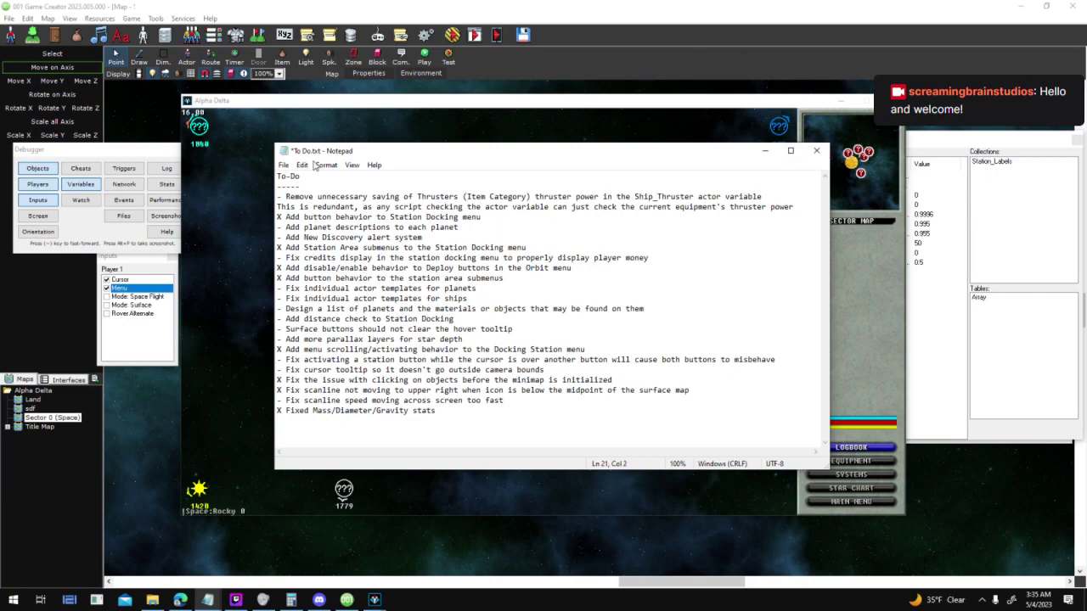
left_click(285, 165)
left_click(305, 216)
Mark "Surface buttons should not clear the hover tooltip" as done with an X and save the to-do list
left_click_drag(643, 151, 568, 76)
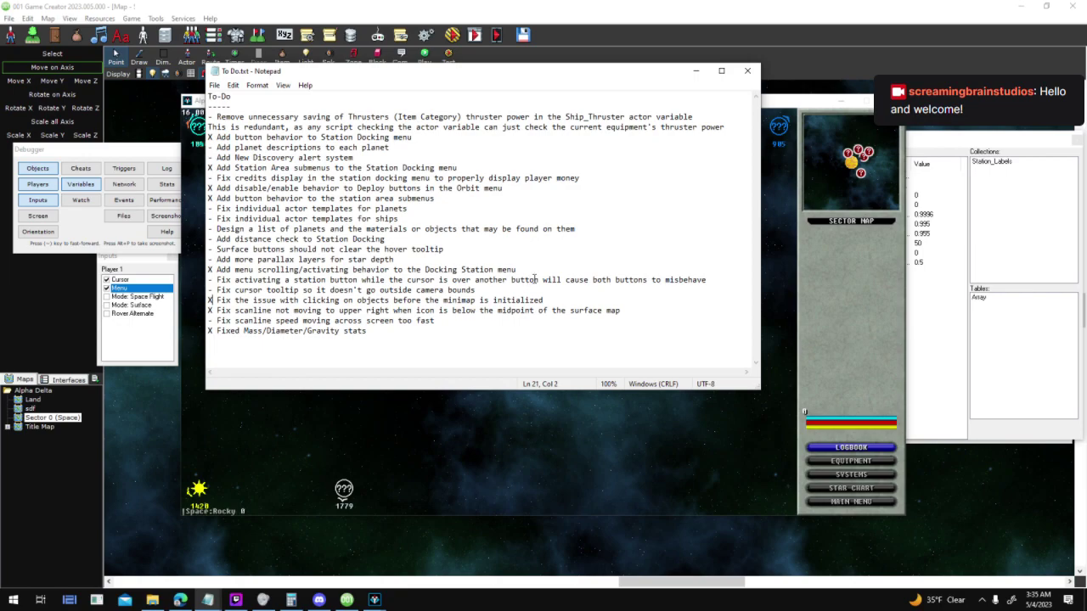
left_click_drag(218, 281, 715, 281)
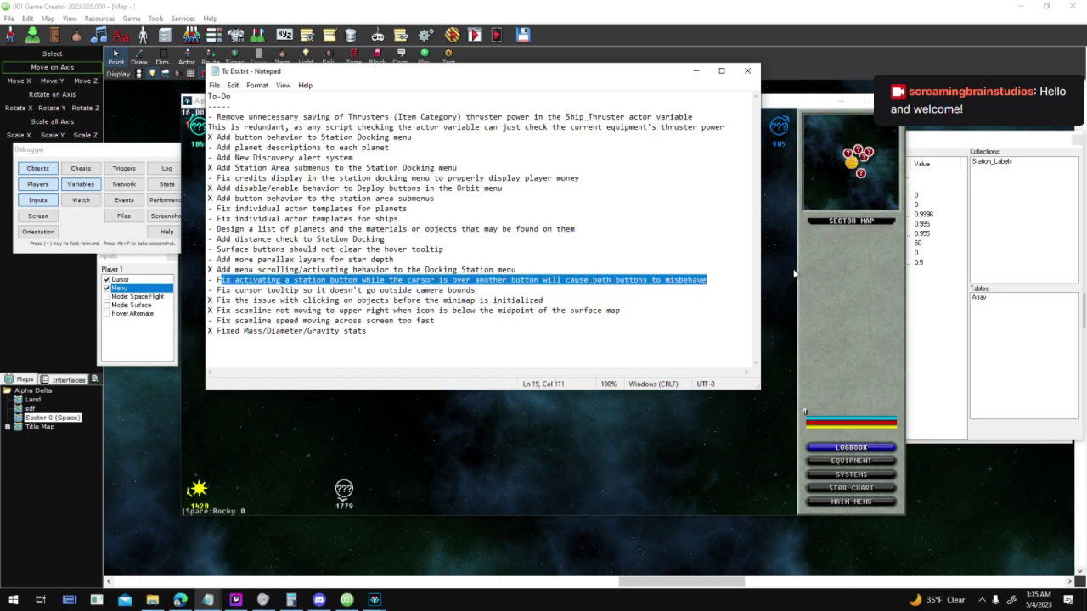
left_click(397, 198)
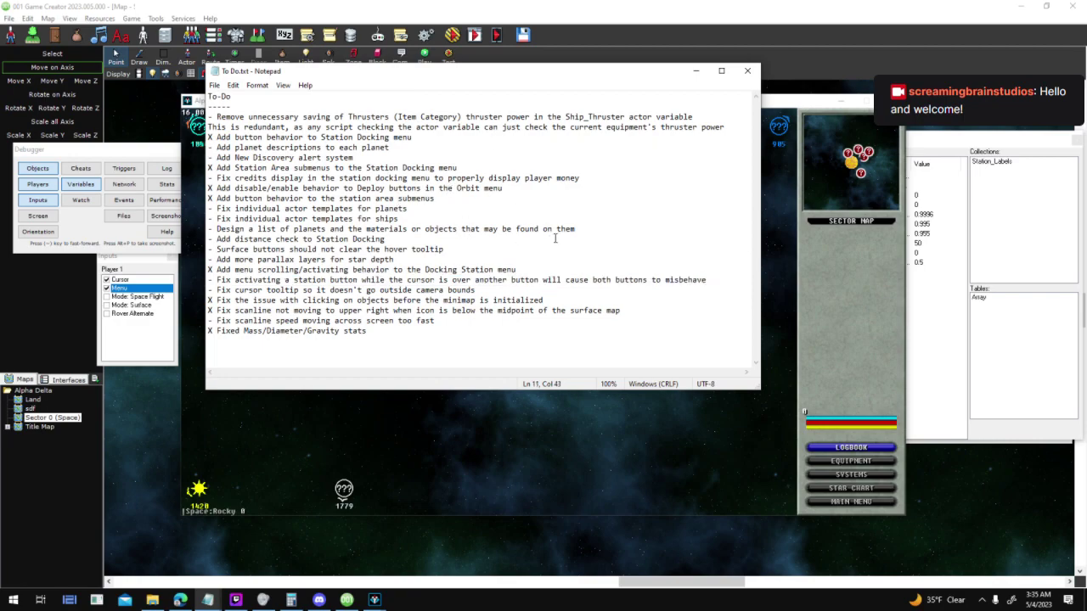
left_click_drag(444, 249, 208, 250)
left_click(212, 249)
type("X")
left_click(214, 85)
left_click(251, 136)
Replace the marker of "Fix individual actor templates for planets" with a slash
right_click(478, 225)
left_click(441, 217)
left_click_drag(215, 206, 201, 207)
type("/")
left_click(426, 208)
left_click_drag(207, 208, 213, 208)
Highlight the to-do item about fixing the credits display in the station docking menu
left_click(357, 189)
left_click_drag(267, 178, 579, 179)
left_click(622, 187)
Put the to-do list away, close the test game and open the Docking Station interface for editing
left_click(705, 75)
left_click(891, 100)
left_click(61, 379)
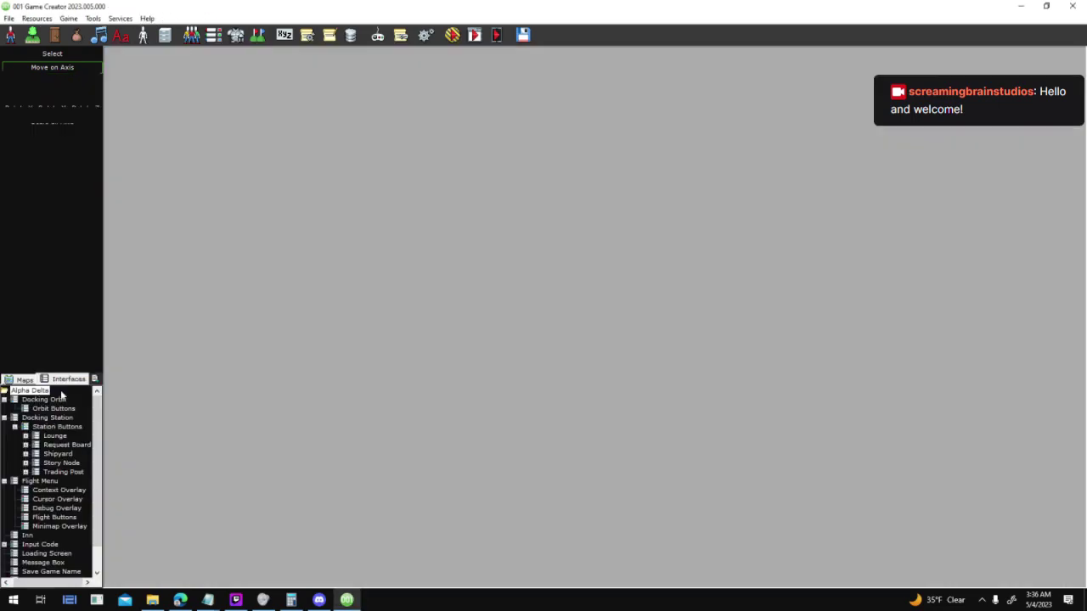
double_click(53, 419)
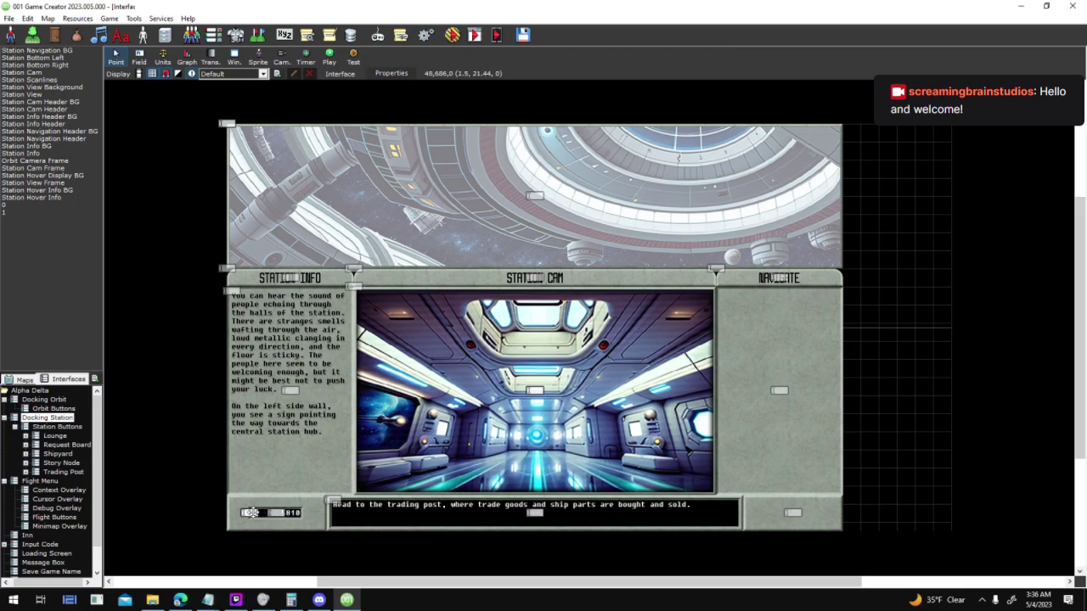
Remove the gap between the dollar sign and the number in the credits field's initial text so it reads $5810
double_click(285, 511)
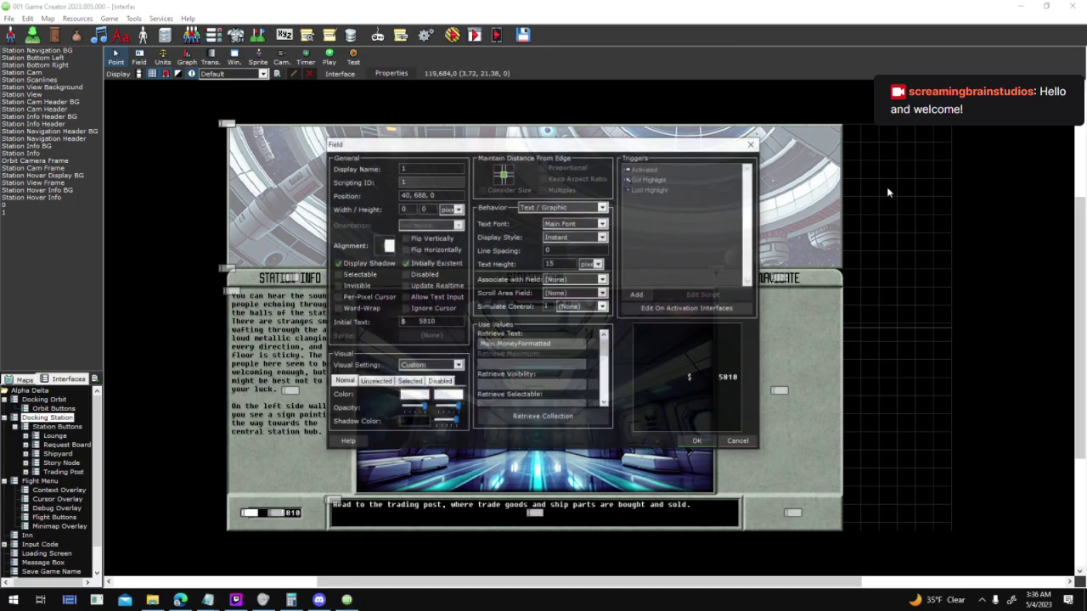
mouse_move(417, 321)
left_mouse_down()
mouse_move(403, 322)
mouse_move(430, 327)
left_mouse_up()
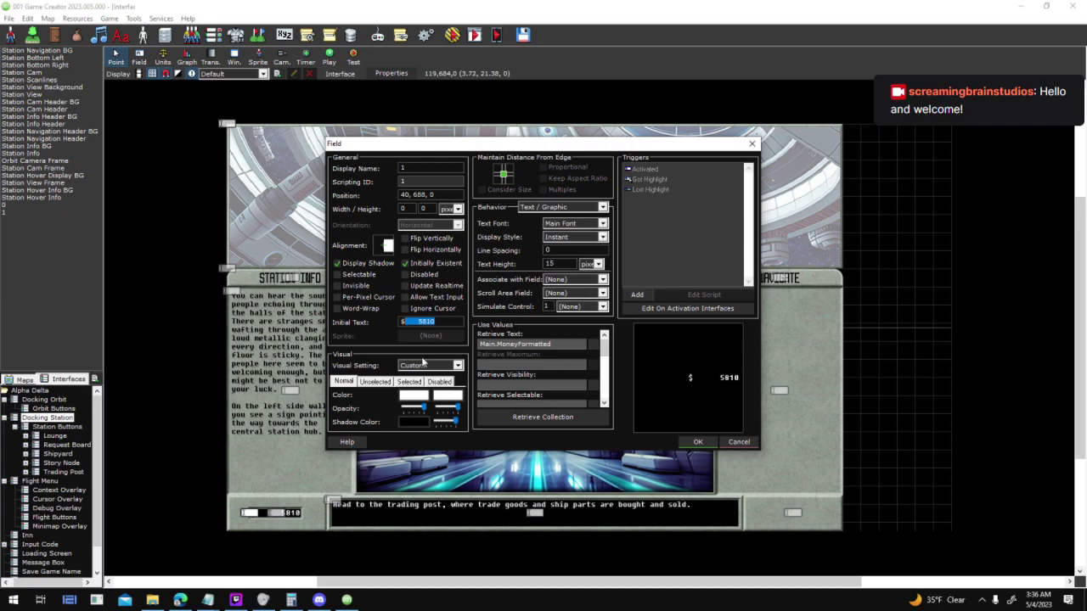
left_click_drag(443, 322, 406, 322)
mouse_move(412, 321)
left_mouse_down()
mouse_move(435, 322)
mouse_move(411, 322)
left_mouse_up()
left_click(433, 321)
left_click_drag(419, 322, 404, 323)
key("BackSpace")
left_click(522, 344)
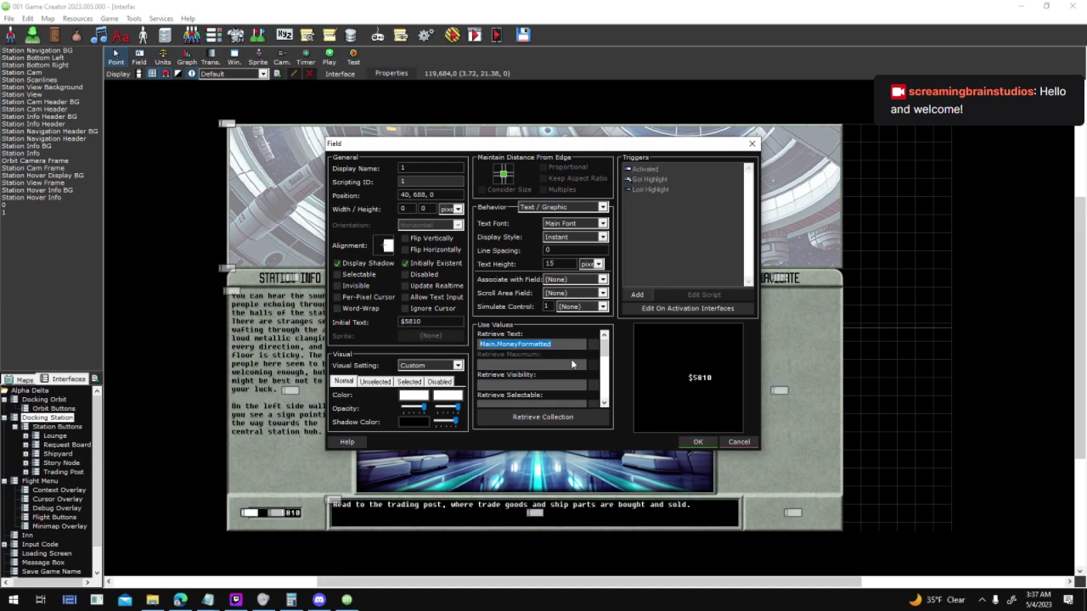
left_click(696, 442)
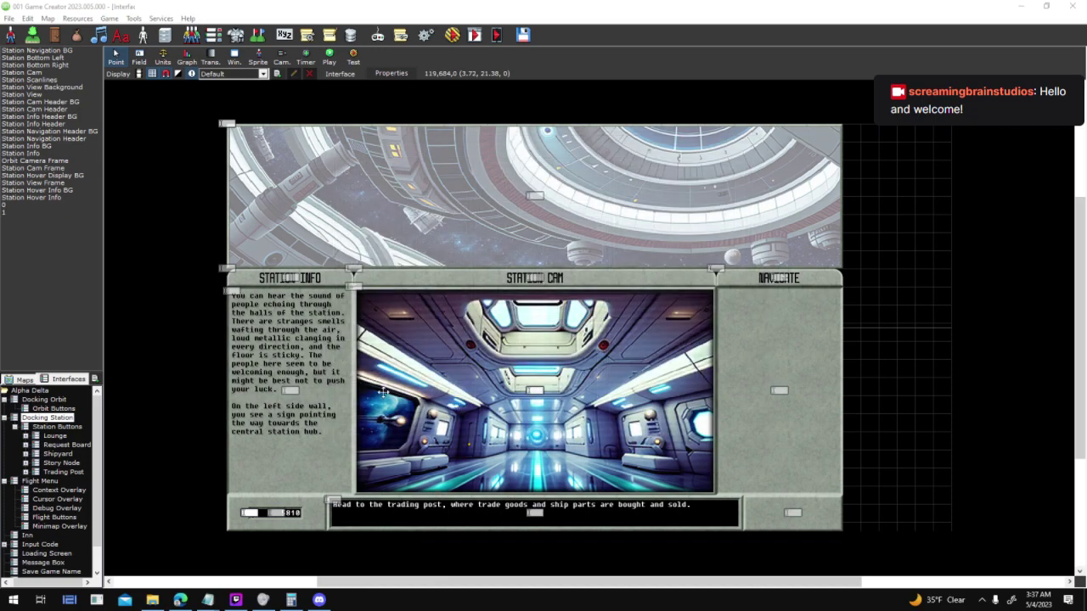
Hide the field handles and shorten the credits field's initial text to just "$"
left_click(192, 77)
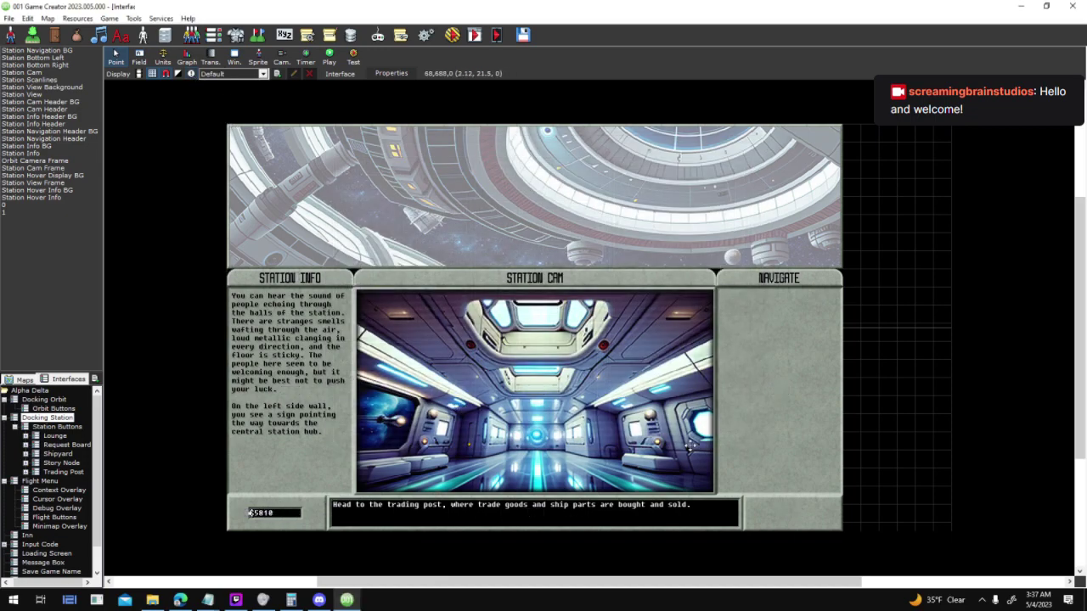
double_click(264, 514)
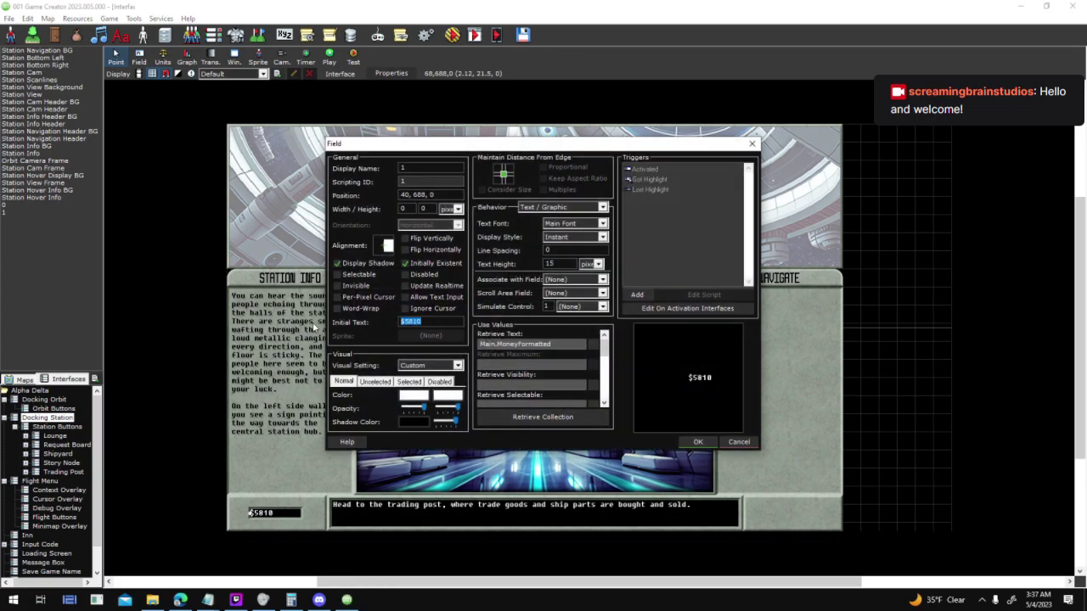
key("BackSpace")
left_click(697, 441)
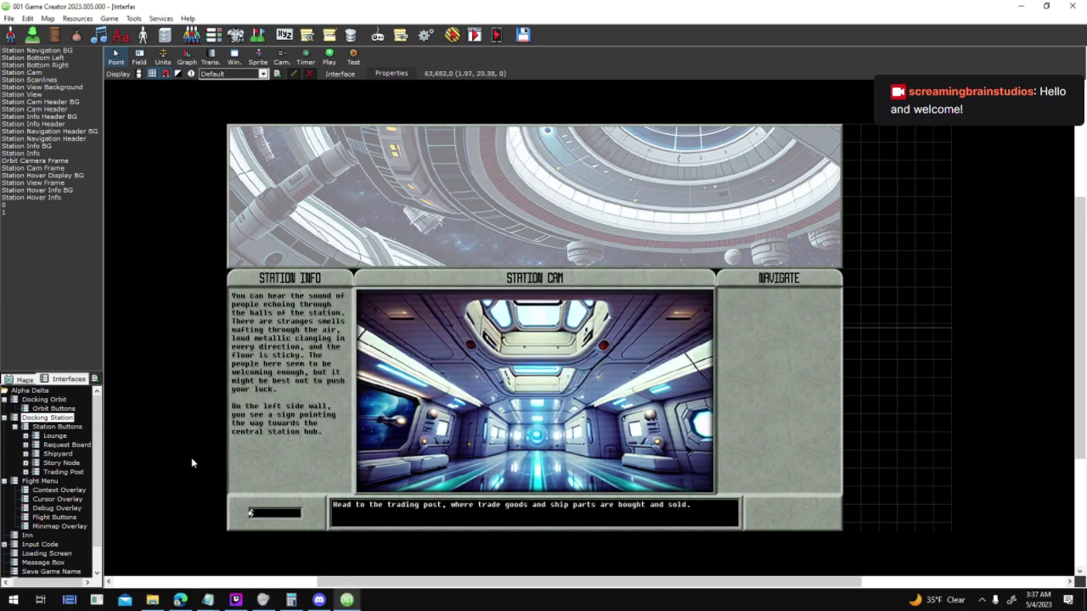
Duplicate the dollar-sign field at the opposite end of the credits box with initial text 50812, and review its properties
key("ctrl+v")
double_click(299, 512)
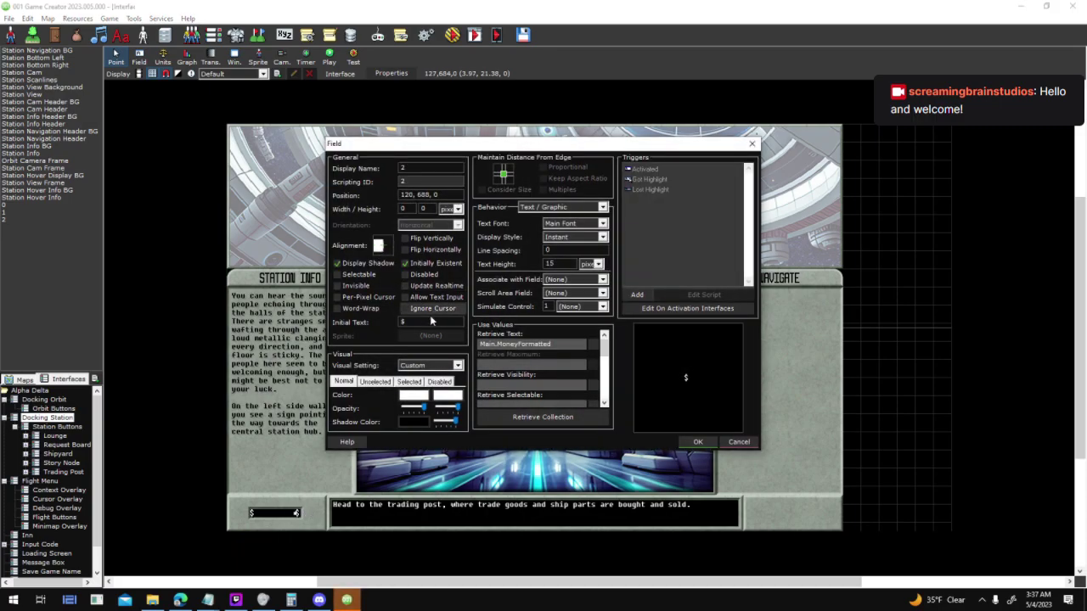
double_click(431, 321)
type("50812")
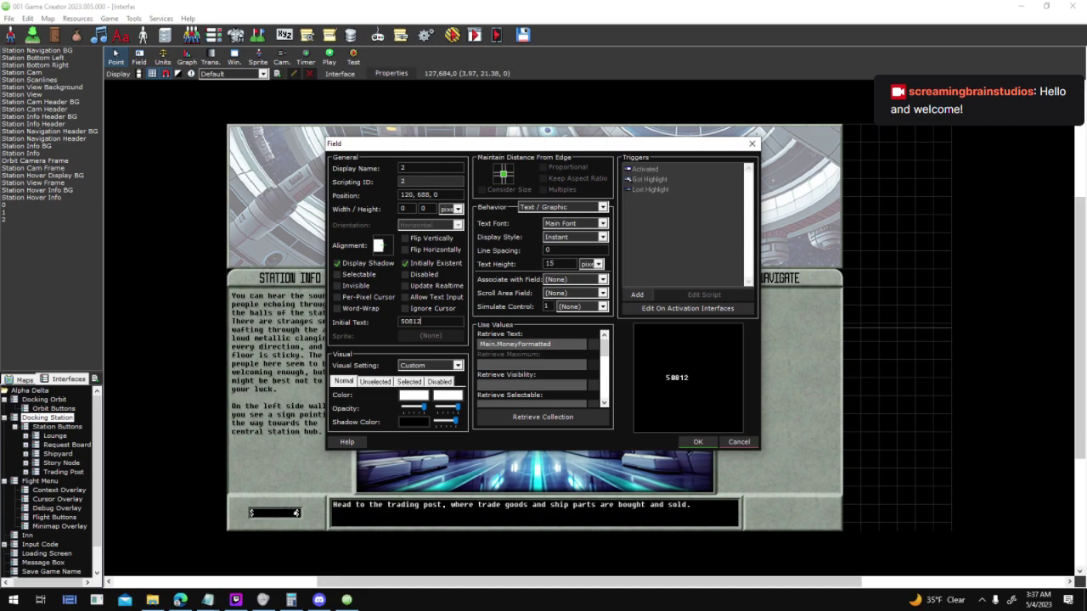
key("Return")
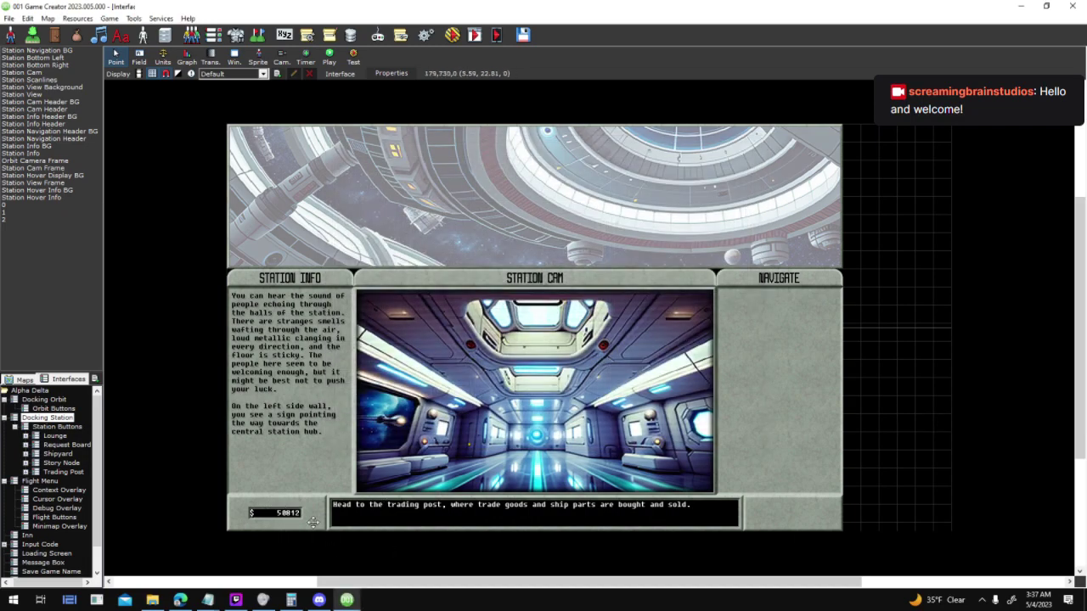
double_click(275, 513)
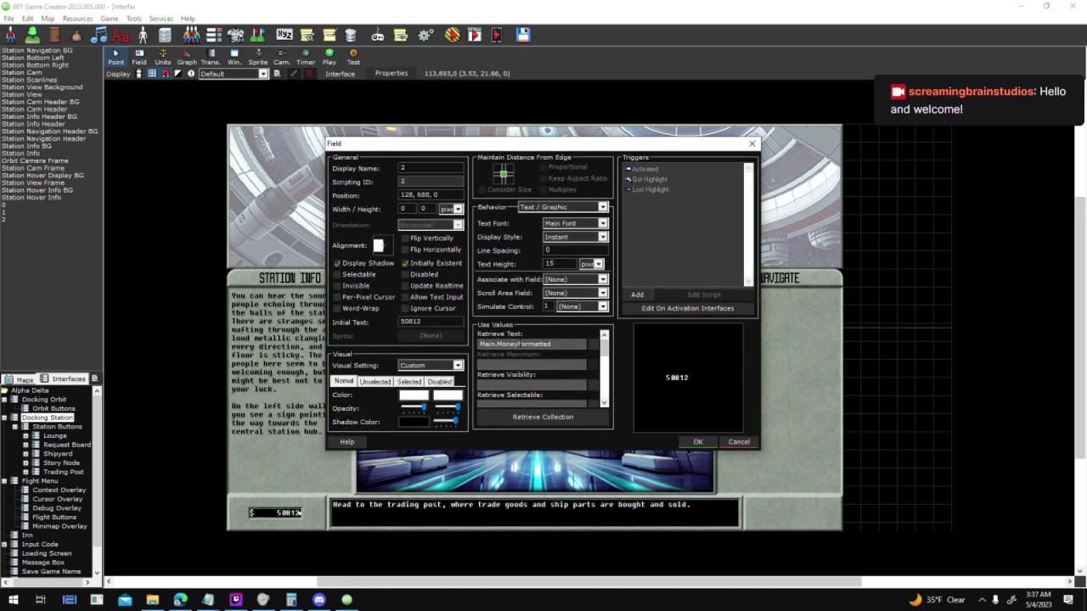
left_click(751, 144)
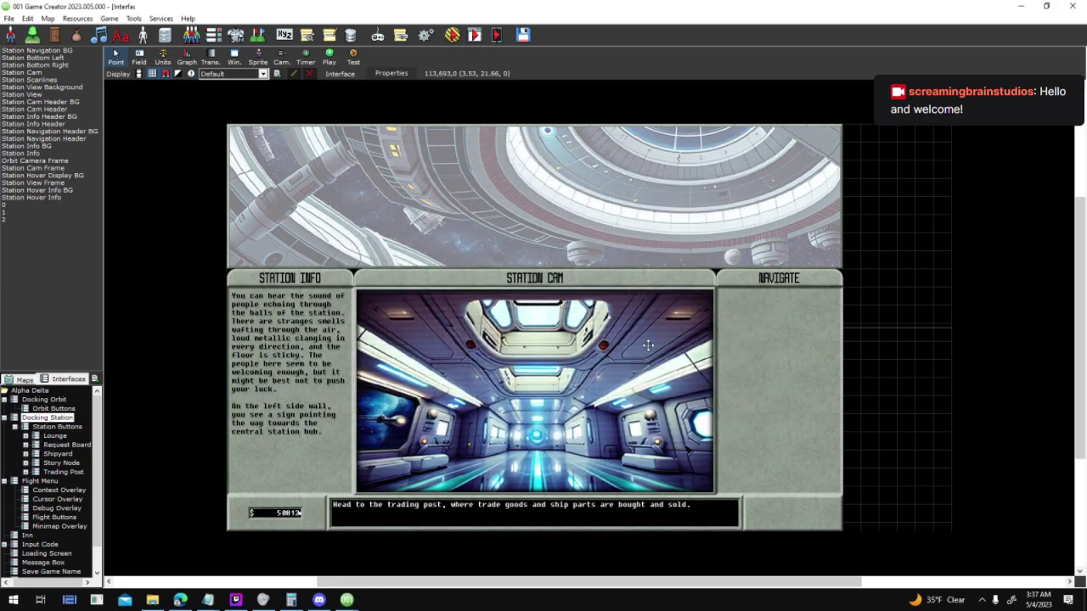
Test the game by continuing the save and docking at Helios Station to check the split credits display, and quit
left_click(451, 34)
key("Return")
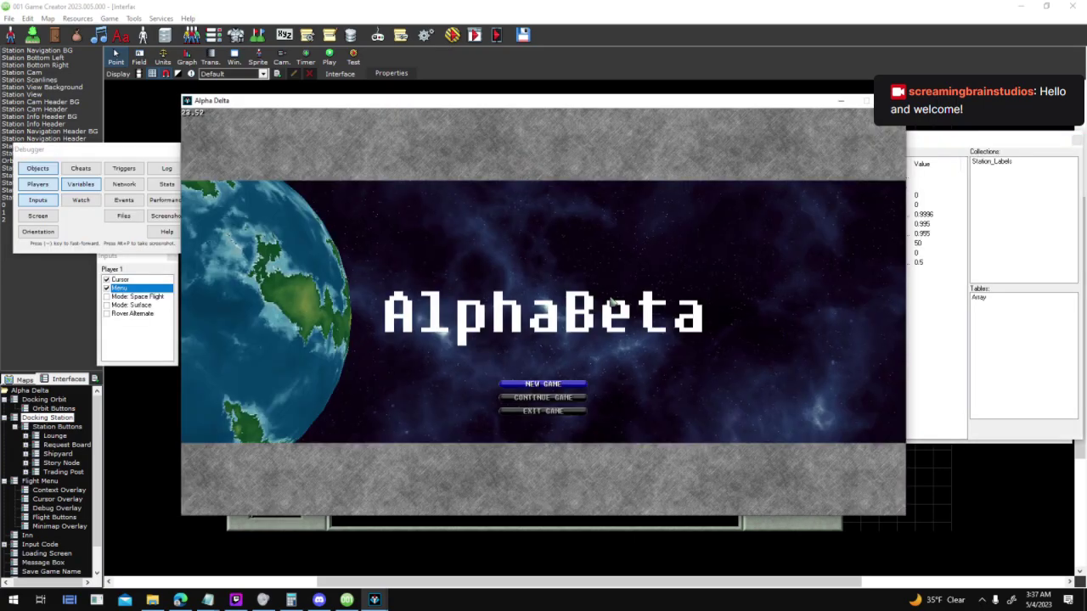
left_click(580, 397)
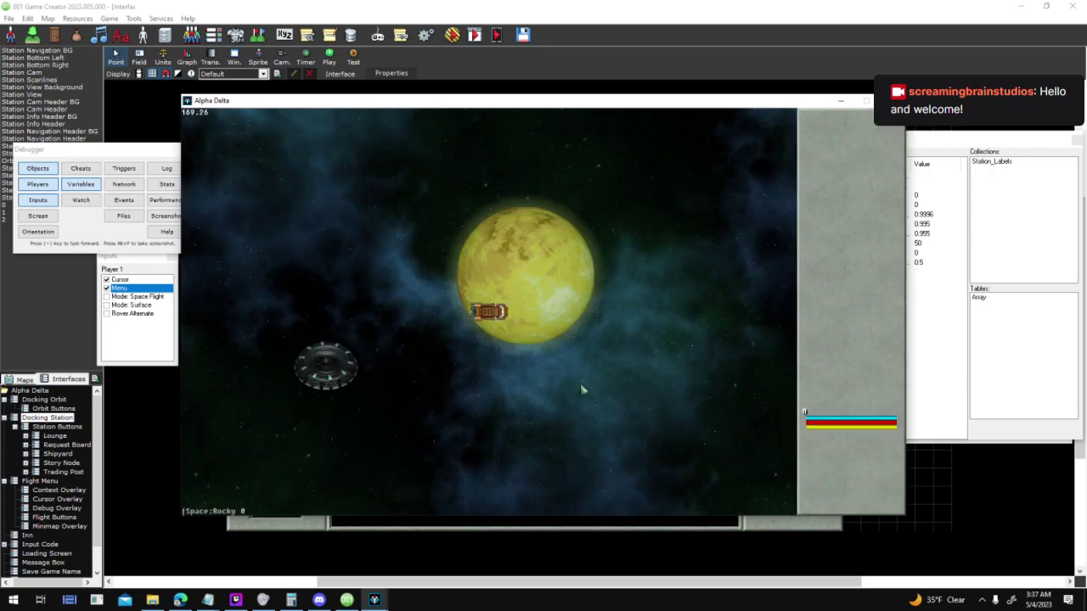
left_click(322, 374)
left_click(886, 240)
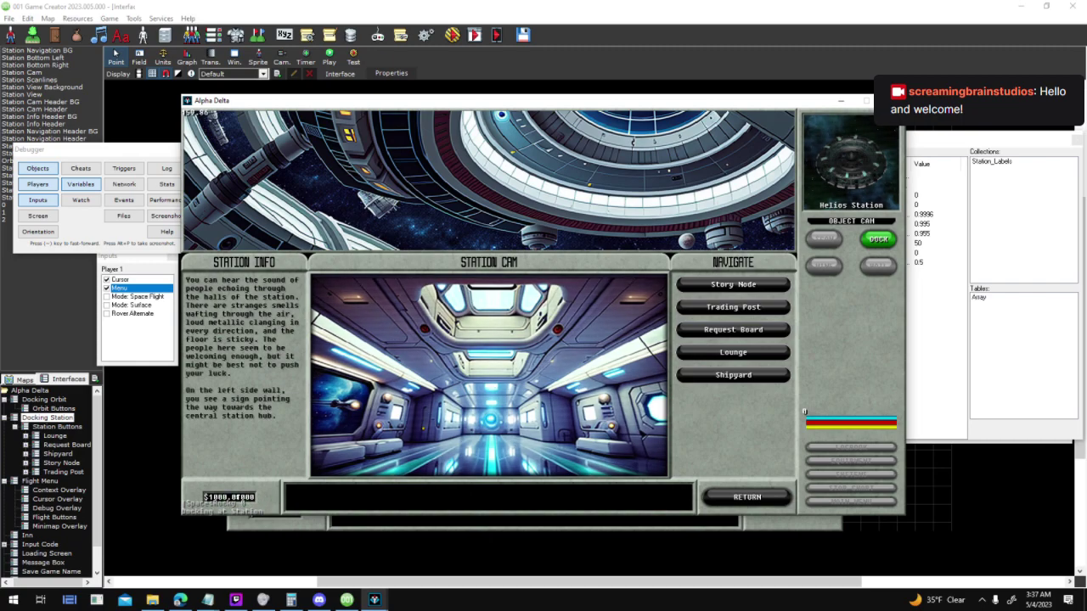
key("Escape")
Set the credits amount field's Retrieve Text to Main.Money rounded to the nearest whole with 0 decimals
double_click(287, 512)
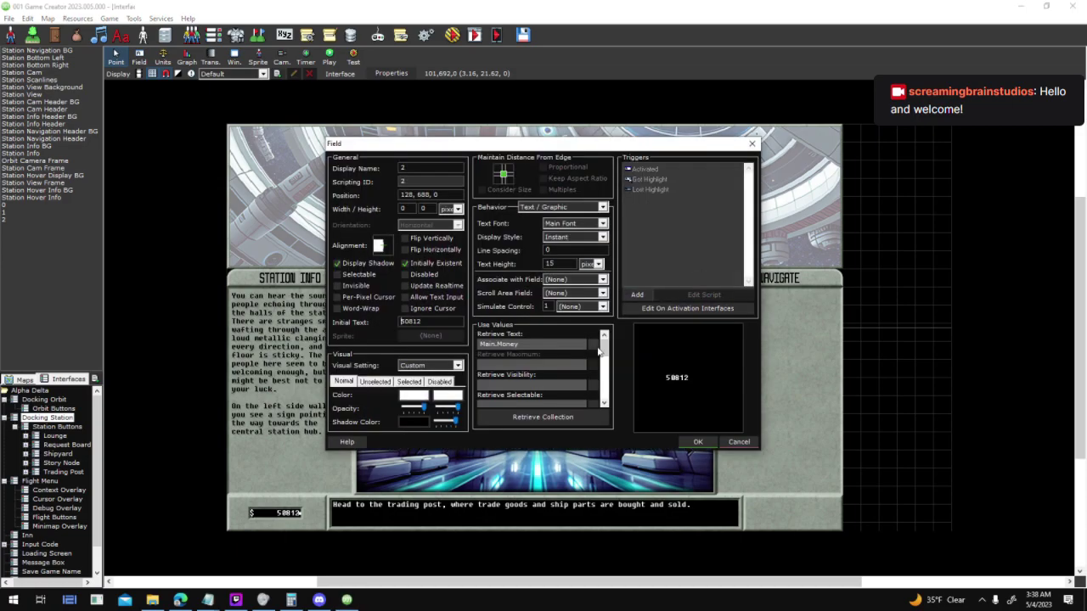
left_click(586, 343)
type("round")
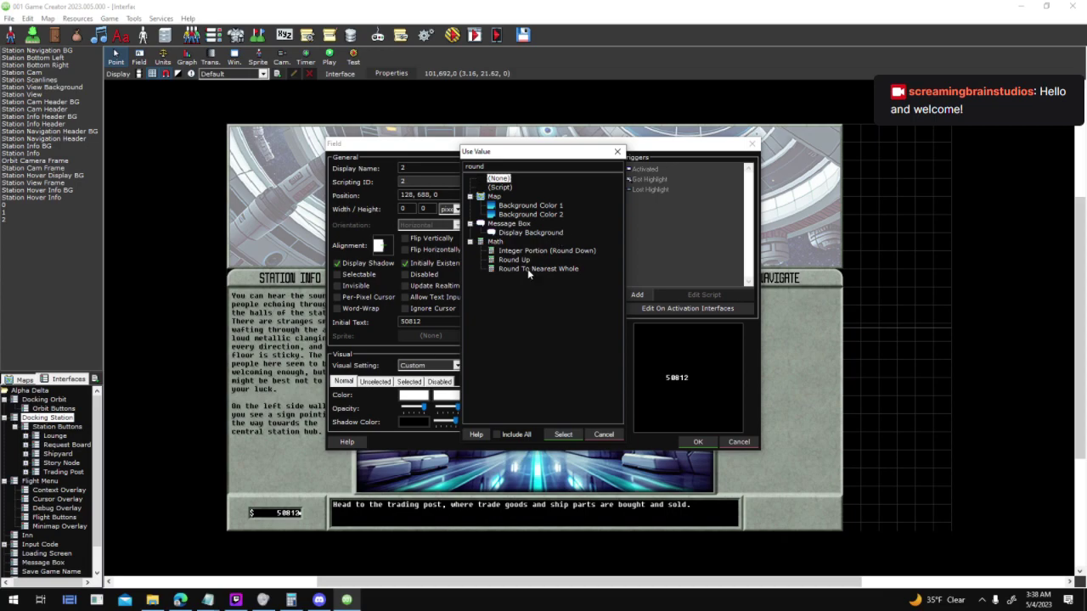
double_click(528, 269)
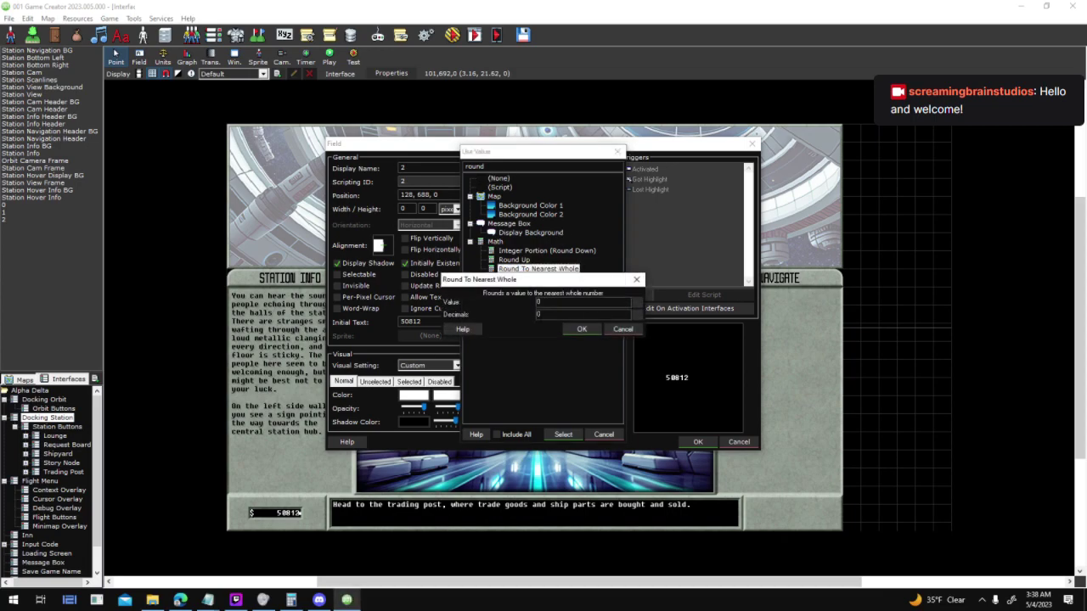
type("Main.Money")
key("Return")
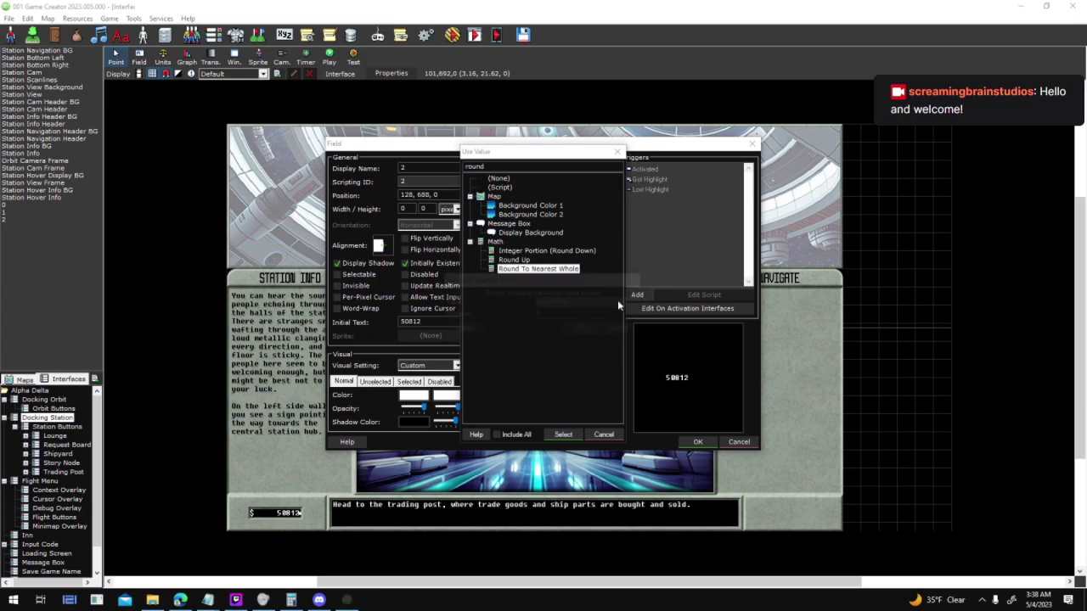
left_click(695, 441)
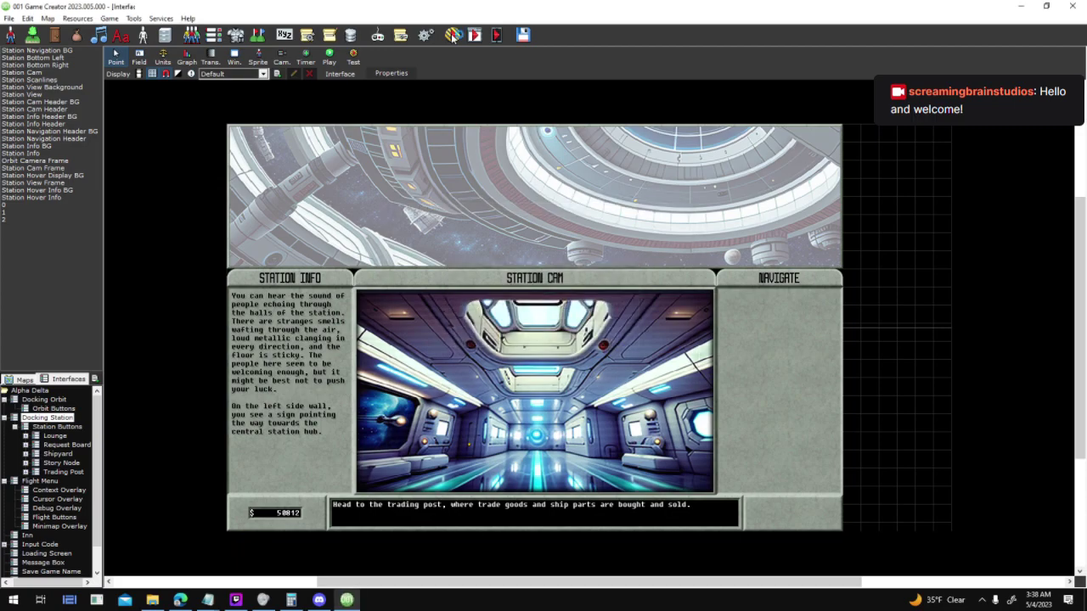
Run the game again and dock at Helios Station to check the rounded credits amount, and quit
left_click(453, 35)
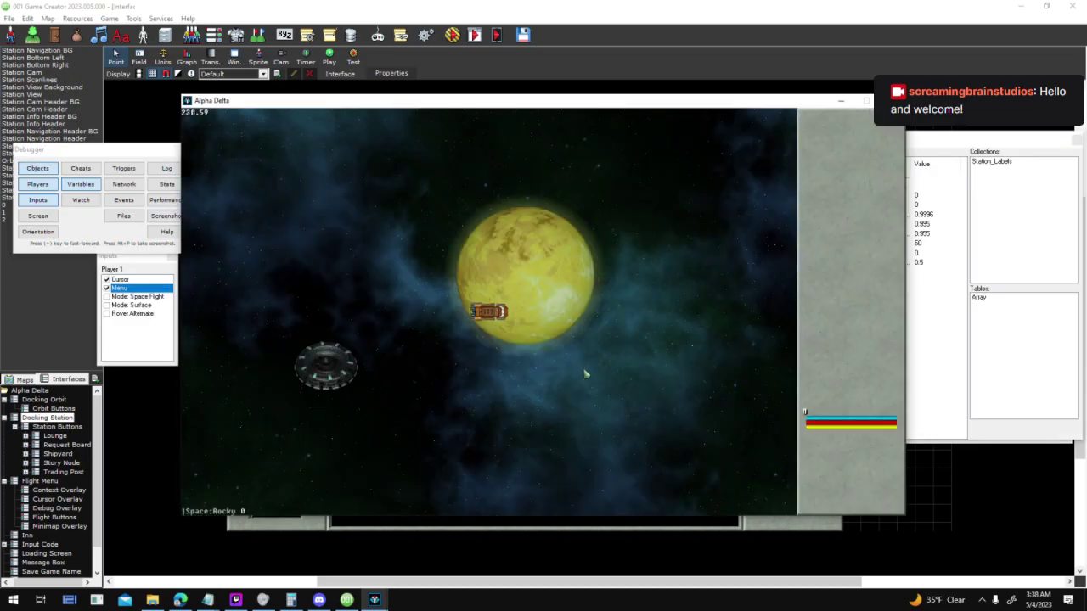
left_click(866, 246)
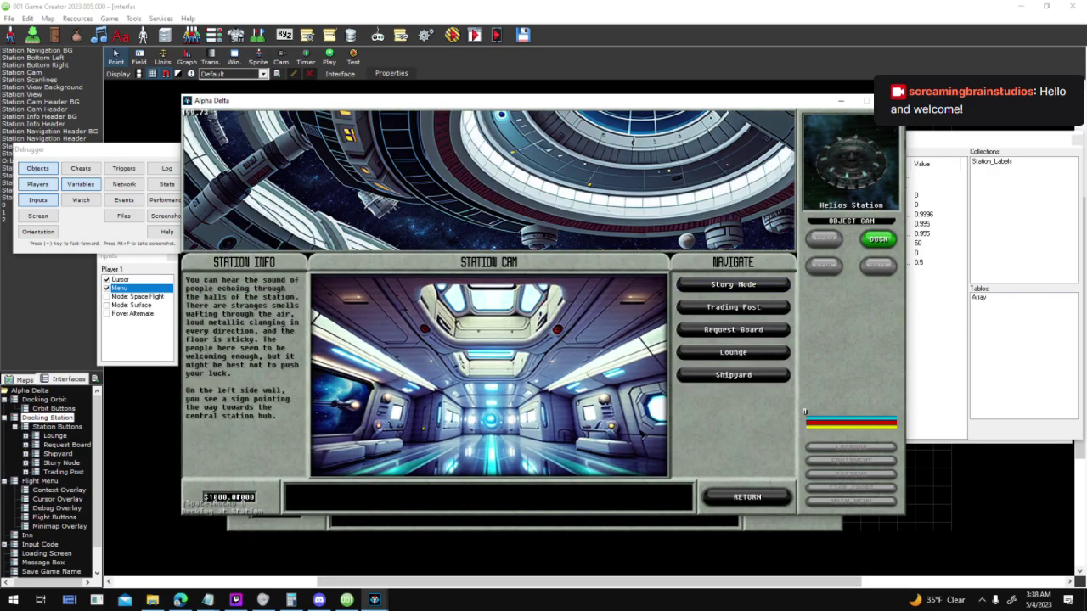
key("Escape")
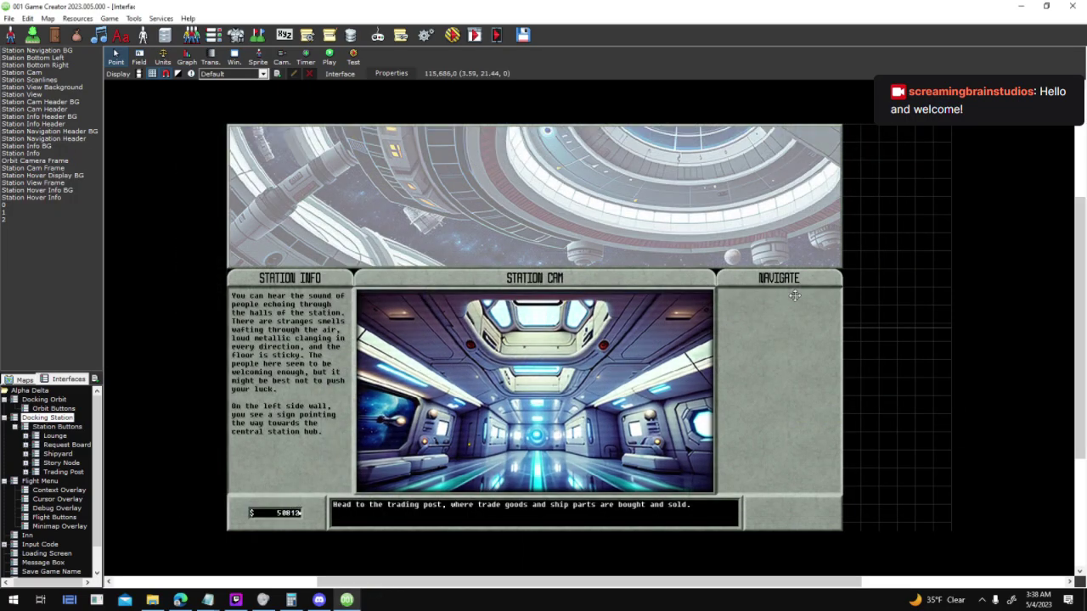
Change the credits amount field's Retrieve Text to Math.Round(Main.Money,1)
double_click(292, 512)
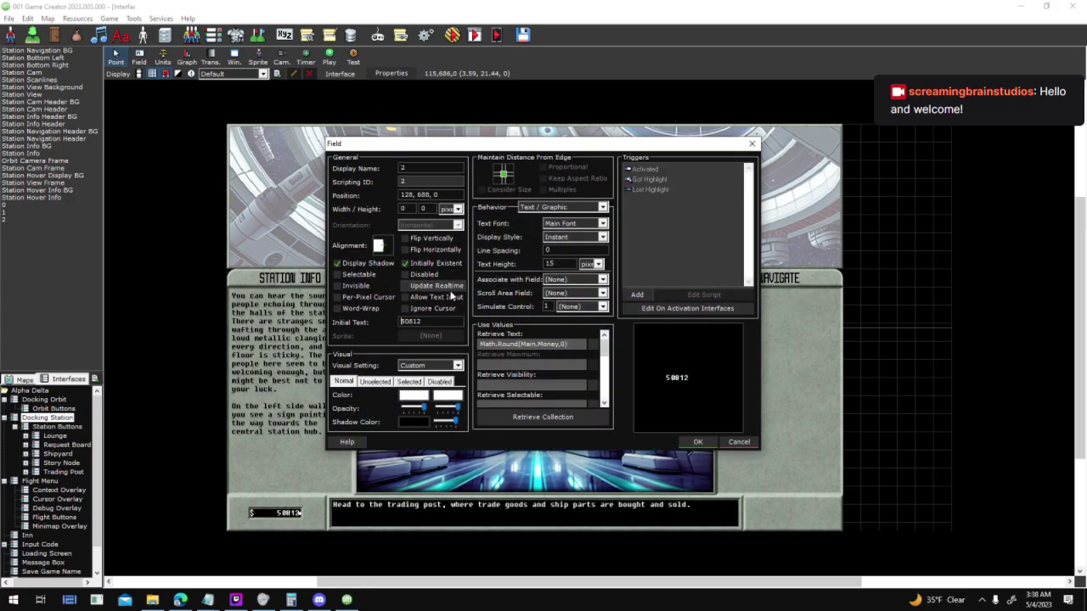
left_click(435, 286)
left_click_drag(576, 344, 389, 338)
type("Math.Round(Main.Money,0)")
key("BackSpace")
type("1")
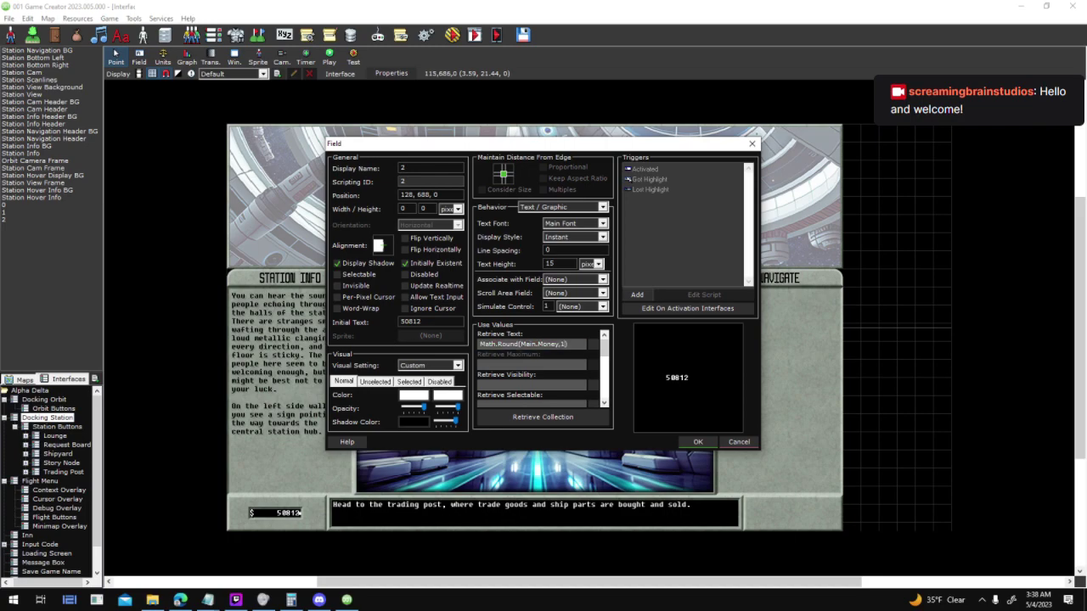
left_click(685, 441)
Retest the credits display at Helios Station with the one-decimal rounding, and quit the game
left_click(455, 37)
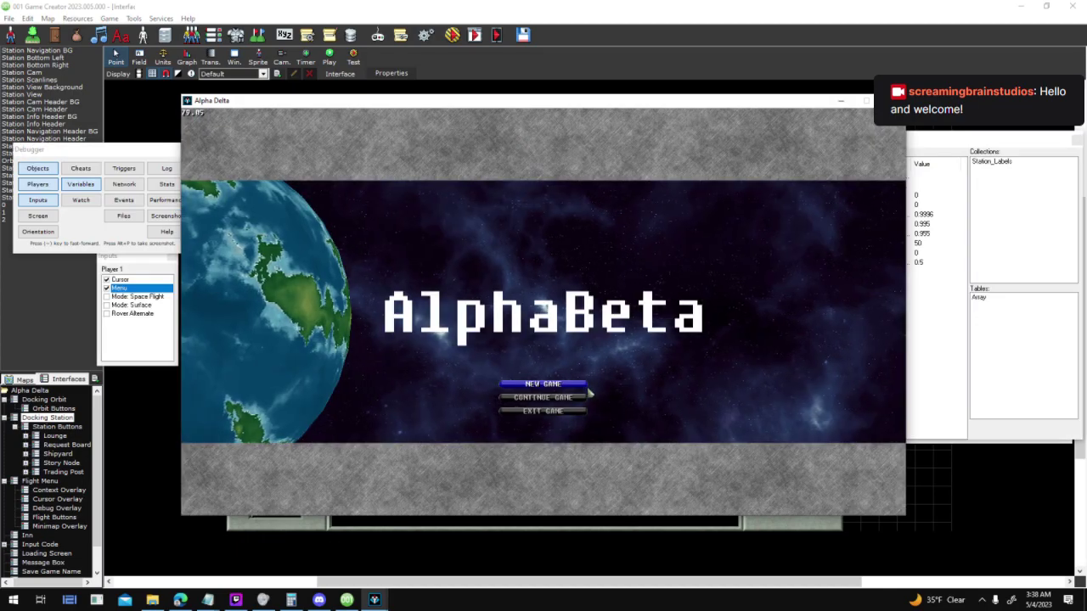
left_click(586, 396)
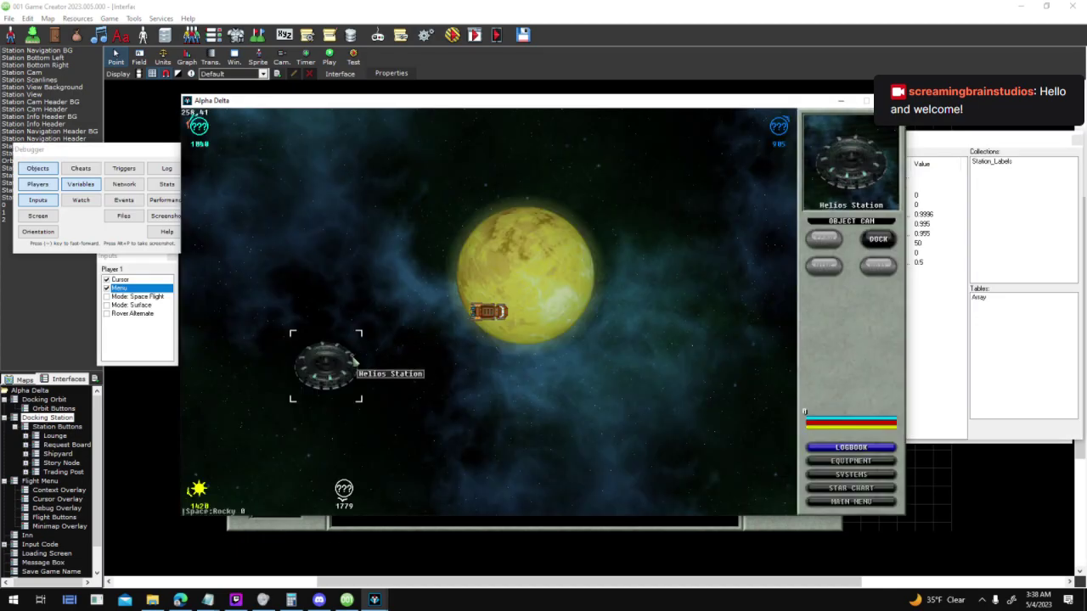
left_click(877, 238)
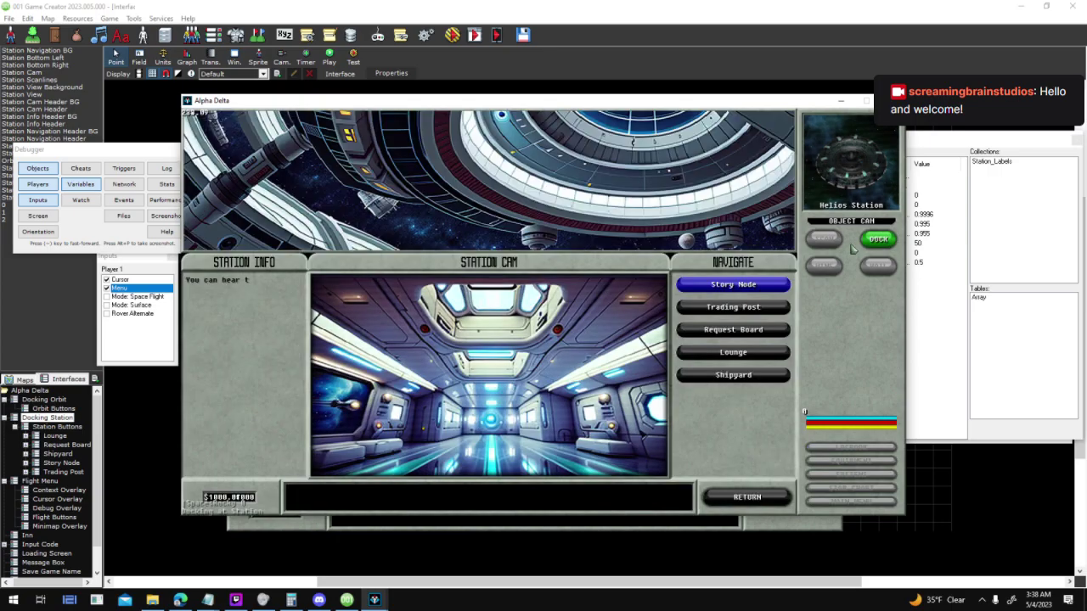
left_click(263, 435)
key("Escape")
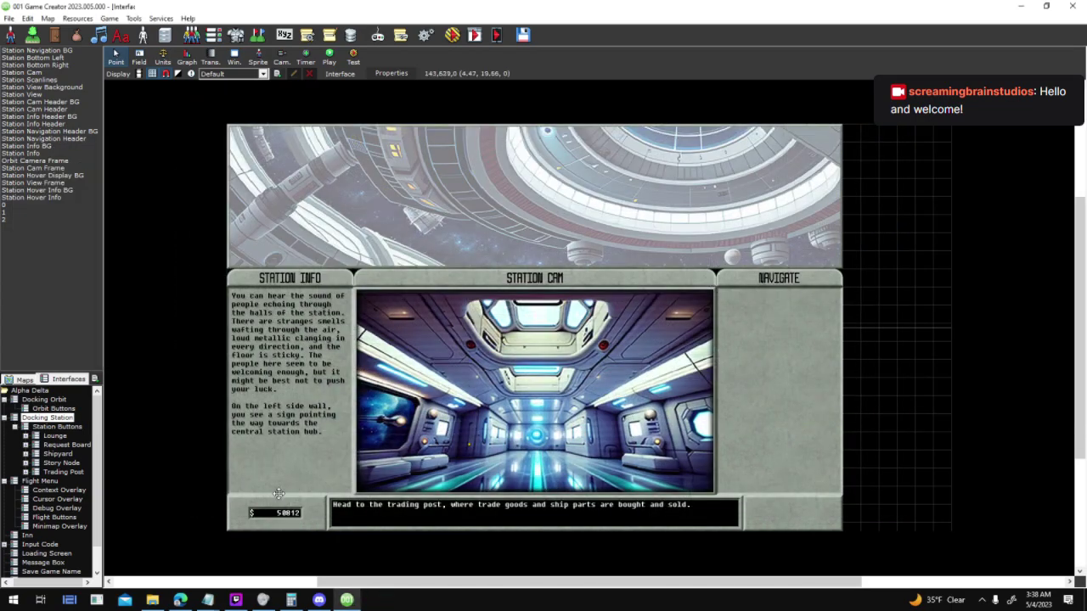
Clear the Retrieve Text of the dollar-sign field and review the Retrieve Text of the credits amount field
double_click(251, 512)
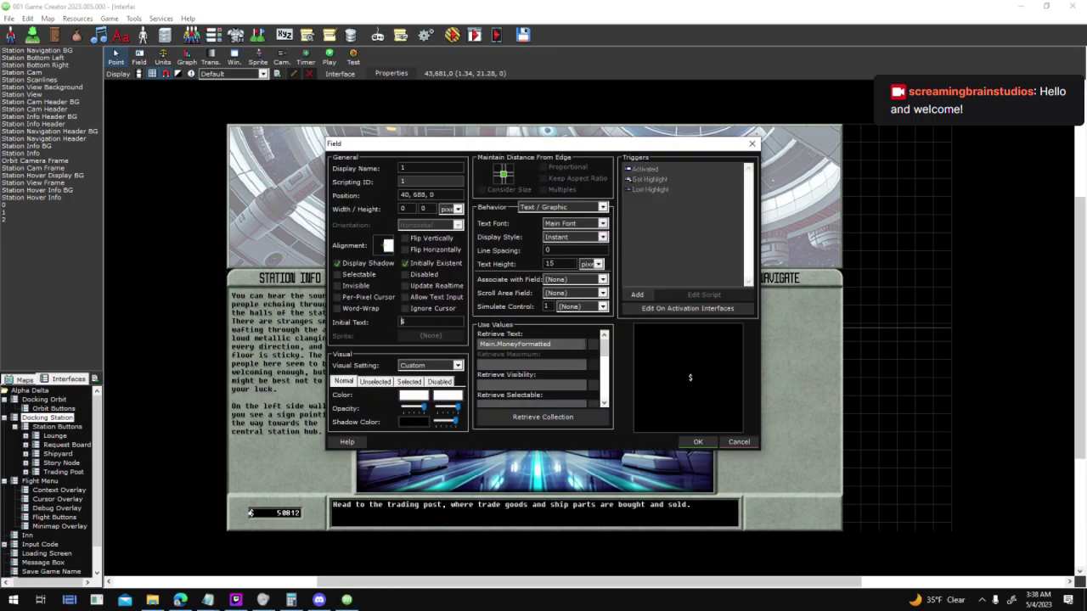
key("Escape")
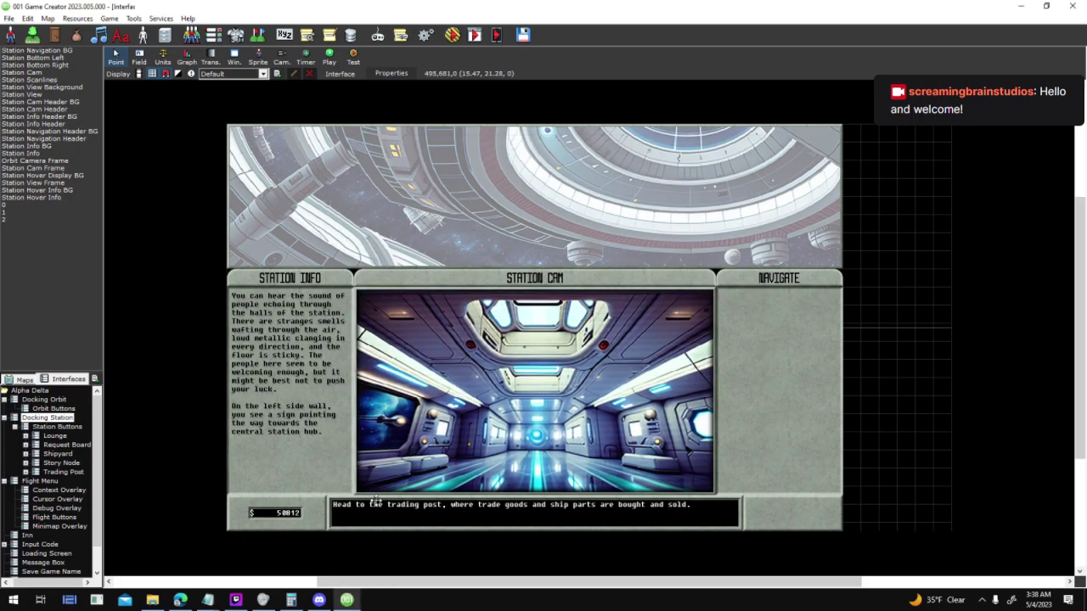
double_click(295, 514)
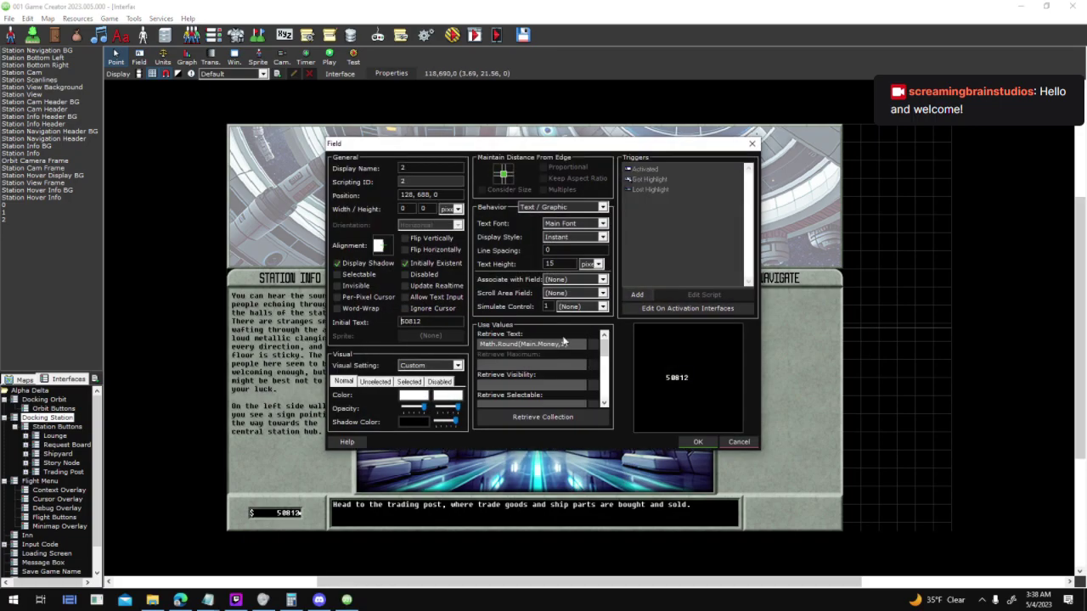
left_click(697, 441)
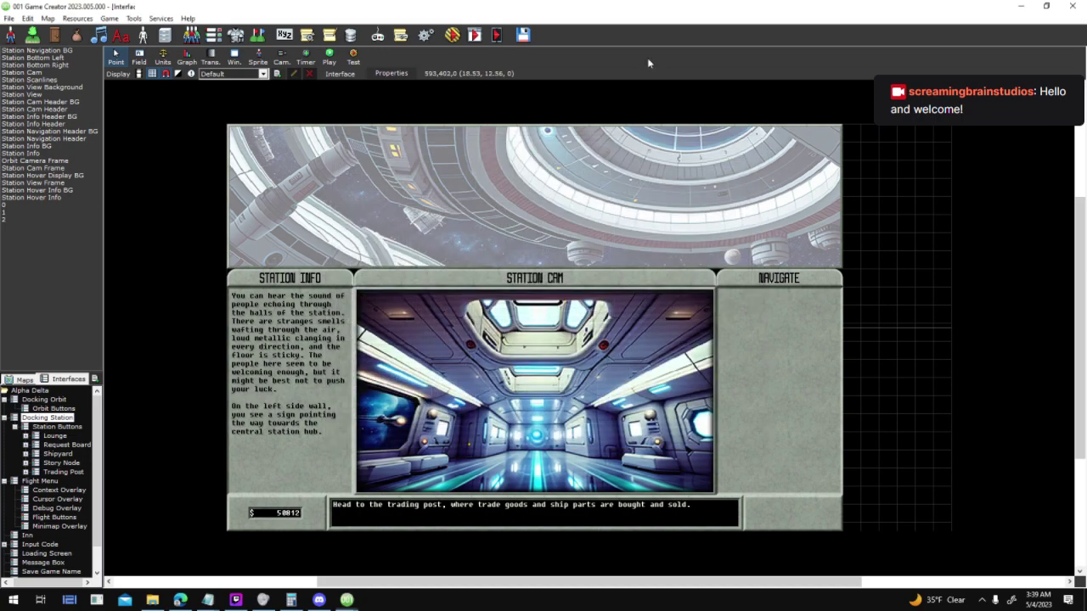
Launch the game and dock at Helios Station to check the separate dollar sign and credits amount
left_click(450, 36)
key("Return")
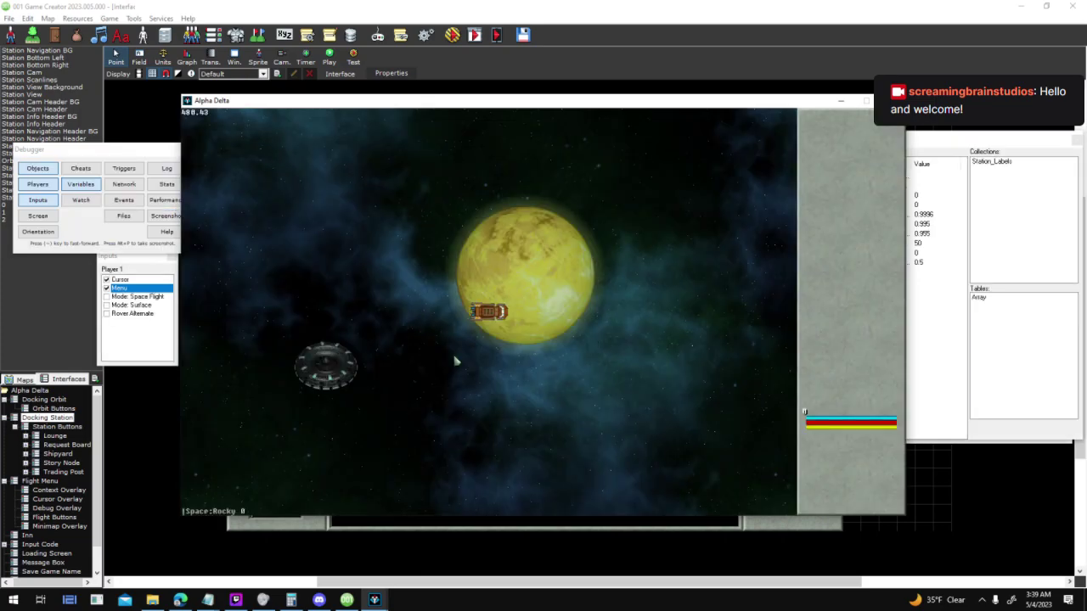
left_click(342, 376)
left_click(879, 241)
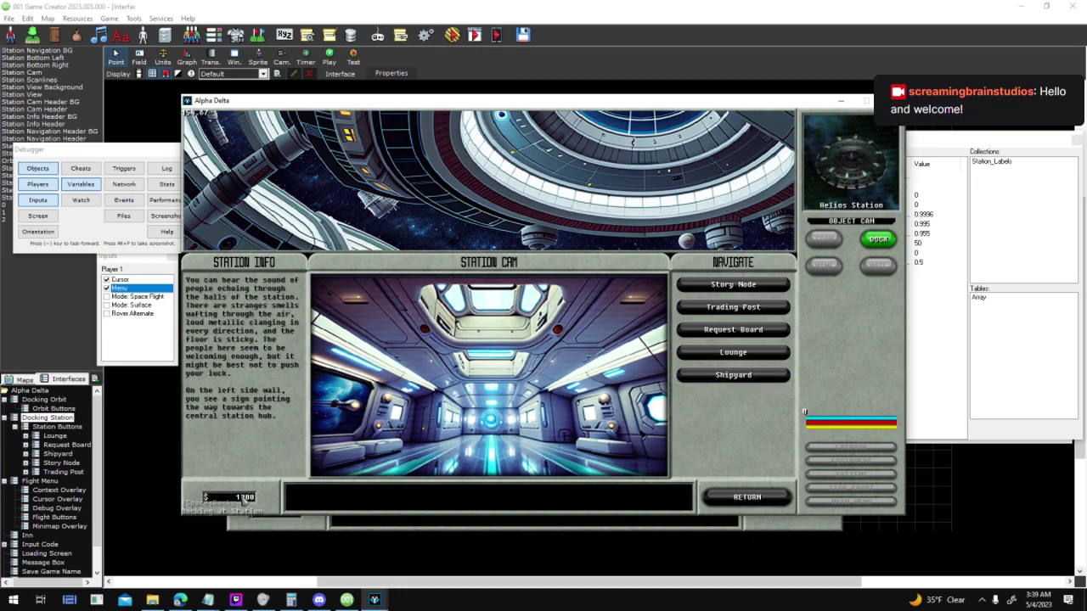
Mark the station docking menu credits display fix with "/" in To Do.txt, save the file, and quit the game
left_click(209, 600)
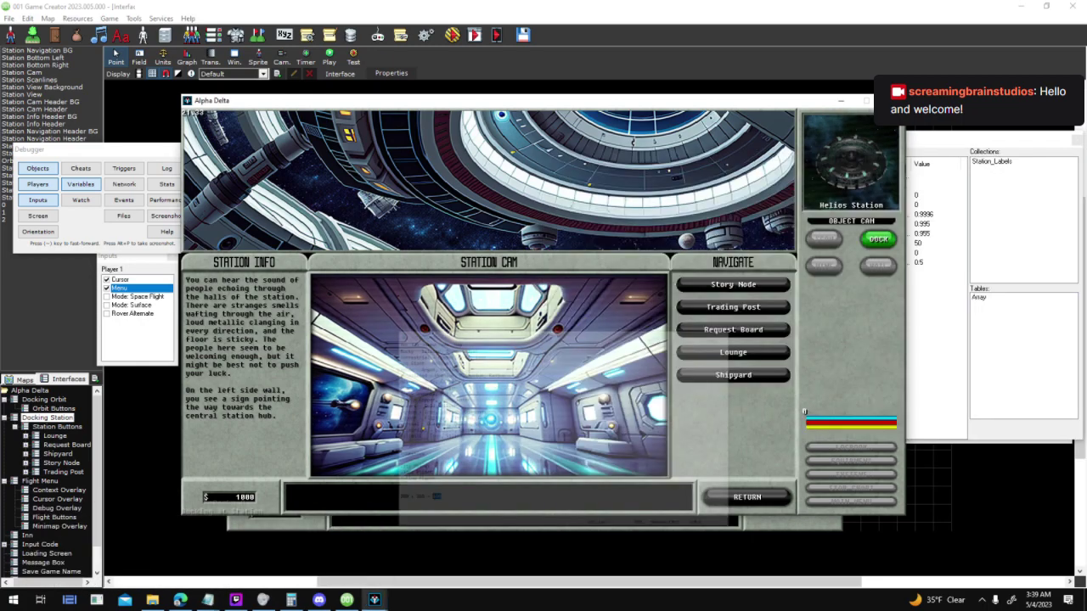
mouse_move(208, 600)
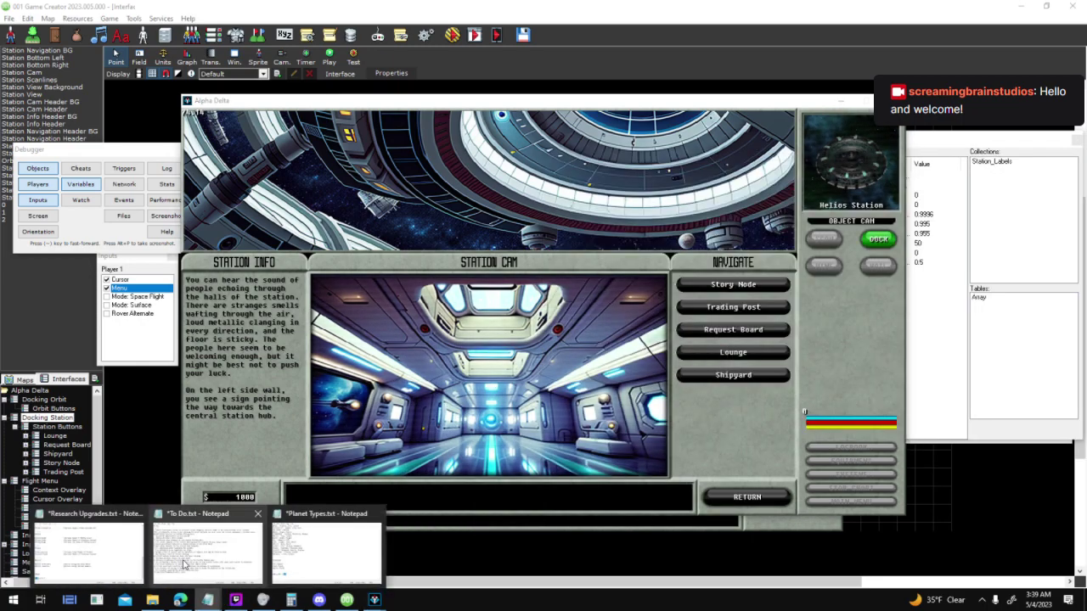
left_click(183, 563)
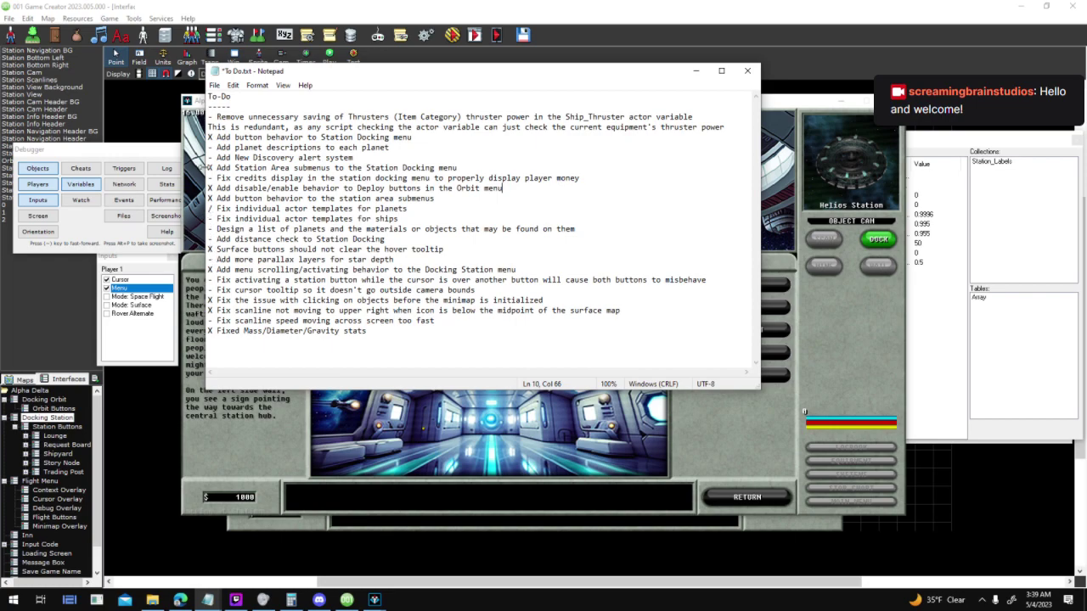
left_click(212, 178)
left_click(213, 85)
left_click(235, 135)
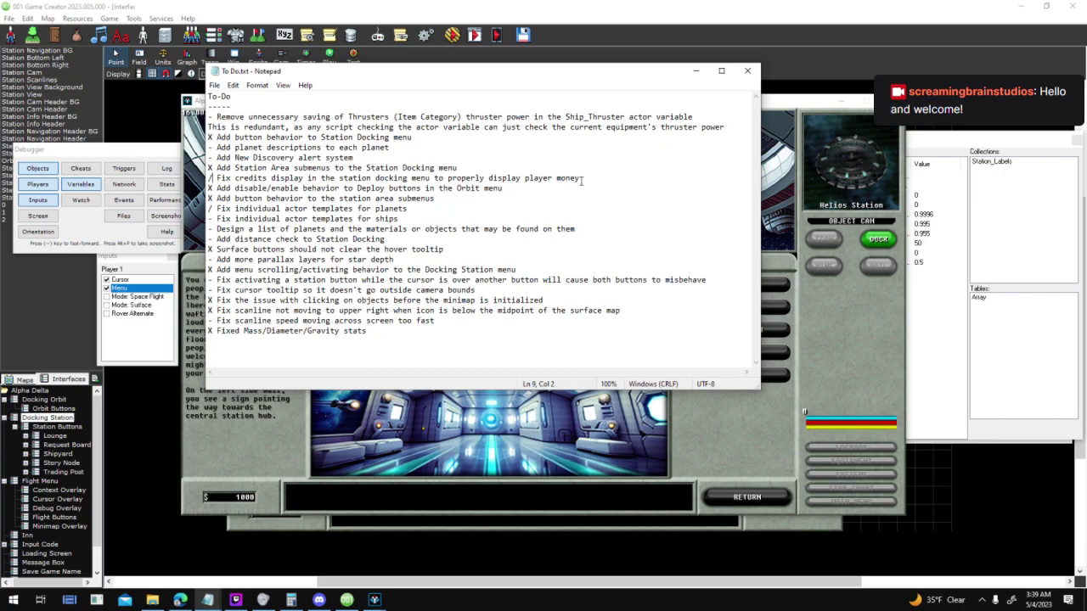
key("alt+Tab")
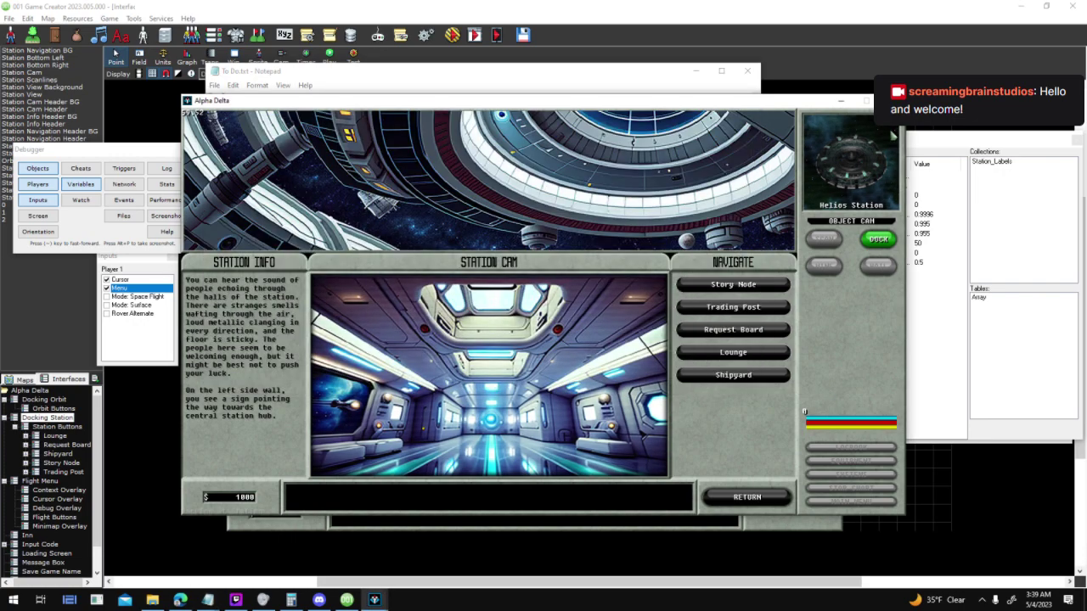
key("alt+F4")
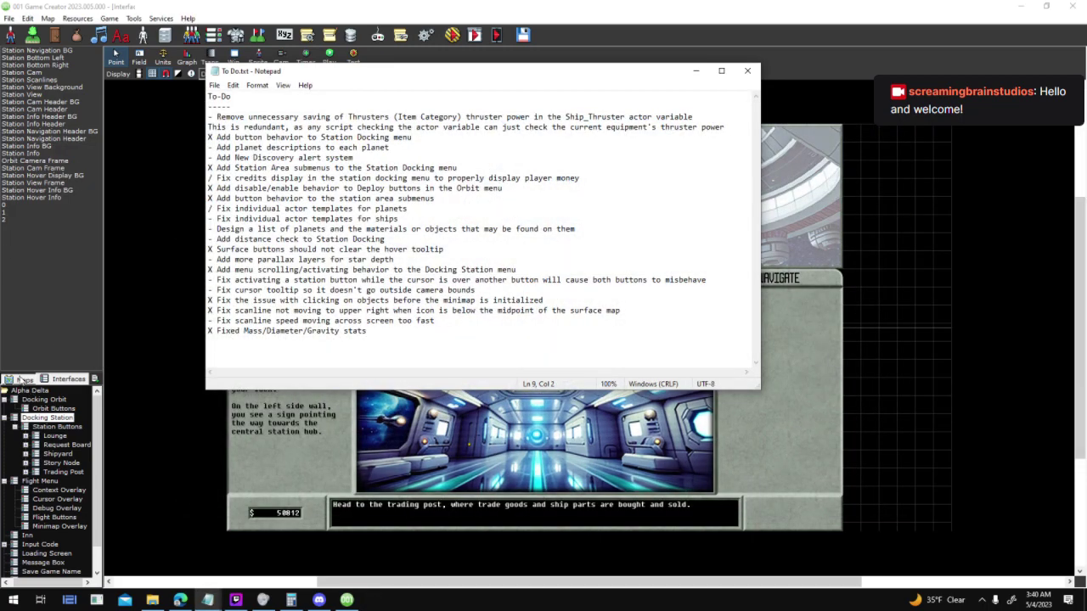
Open the Sector 0 (Space) map and check the actor settings of the frozen planet Delinarius
left_click(27, 381)
double_click(53, 417)
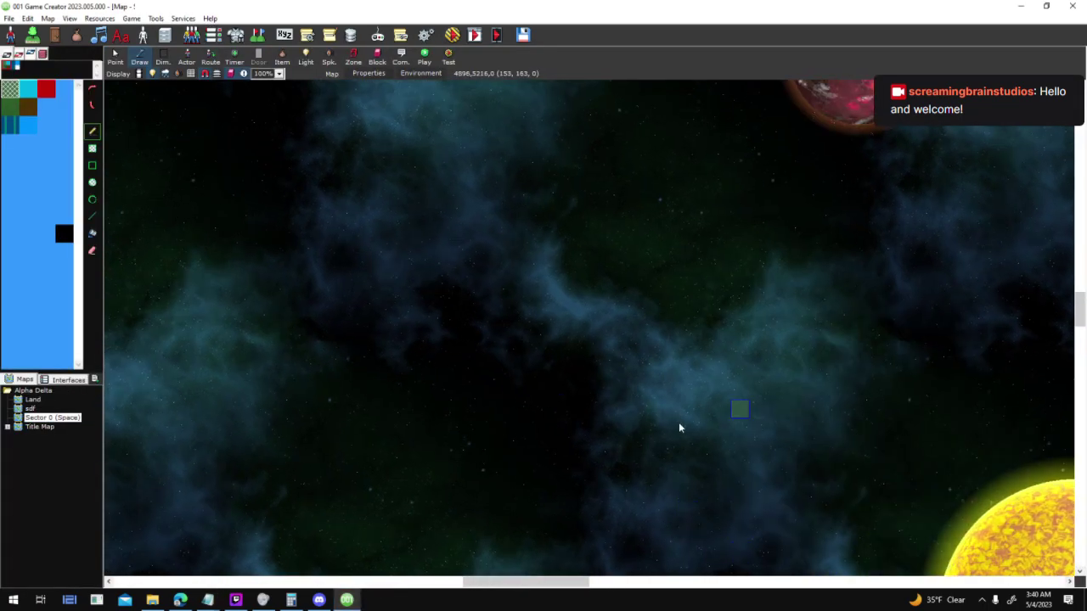
middle_click_drag(679, 423, 888, 536)
middle_click_drag(821, 247, 118, 351)
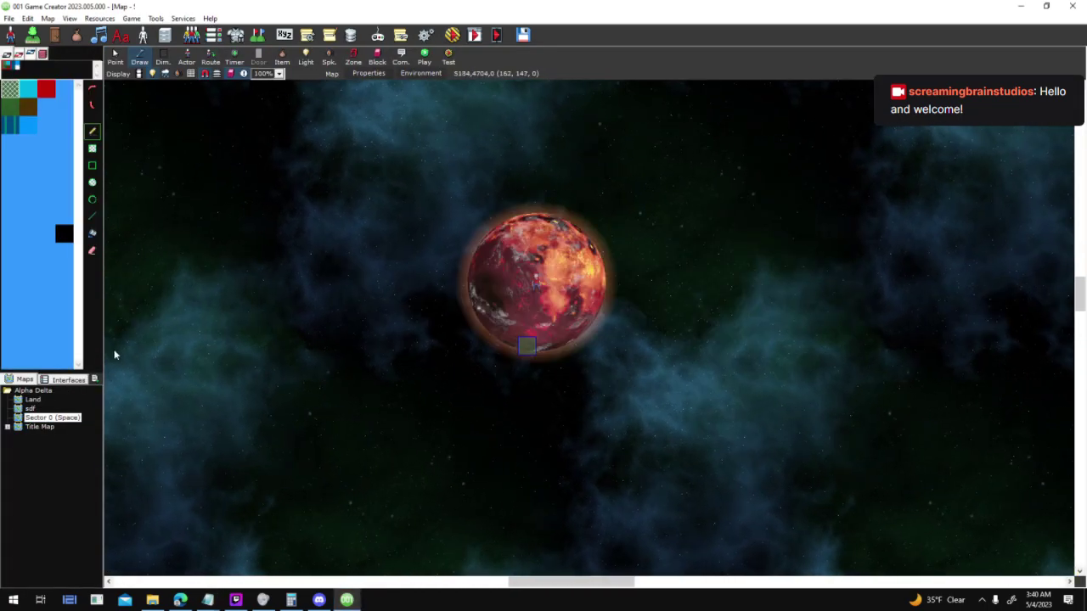
left_click(115, 57)
middle_click_drag(726, 291, 377, 508)
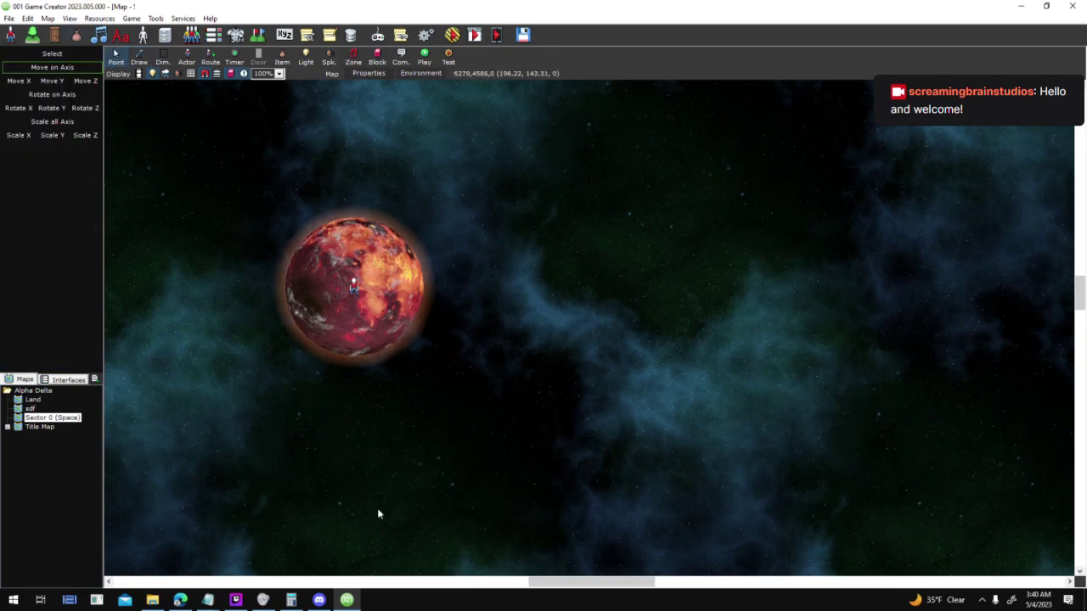
scroll(747, 280, "up", 1)
double_click(770, 298)
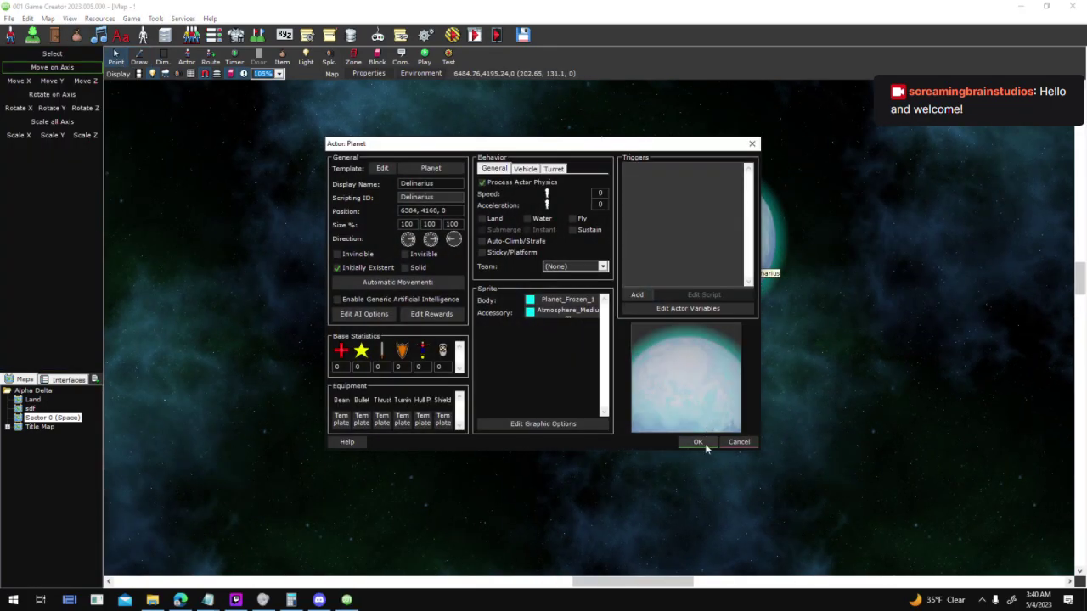
left_click(704, 443)
Look over the other planets and empty regions of the Sector 0 (Space) map
middle_click_drag(180, 271, 138, 276)
middle_click_drag(735, 226, 243, 127)
middle_click_drag(827, 308, 463, 104)
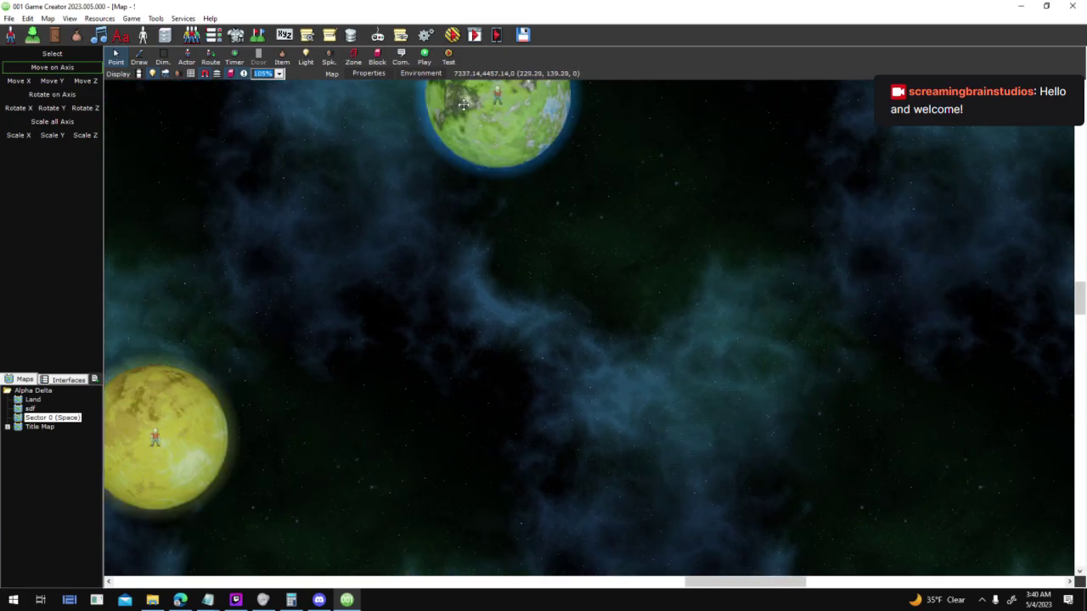
middle_click_drag(869, 470, 373, 153)
middle_click_drag(841, 405, 424, 170)
scroll(631, 325, "down", 7)
scroll(808, 495, "down", 2, "ctrl")
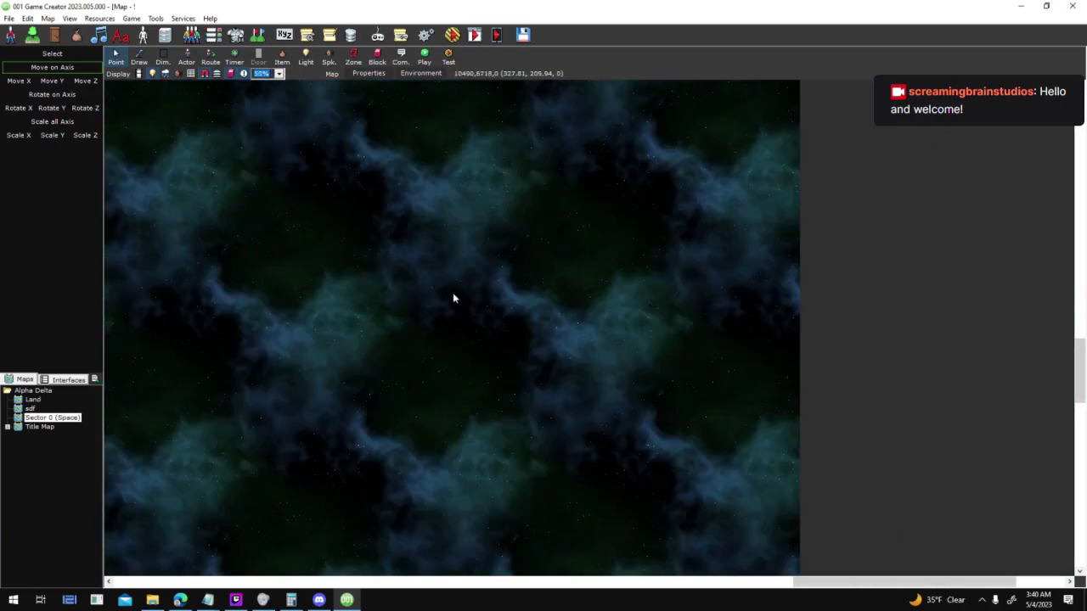
scroll(817, 438, "up", 3)
scroll(817, 458, "left", 5)
scroll(747, 320, "left", 4)
scroll(594, 306, "down", 2)
left_click_drag(543, 310, 703, 366)
Review the Surface_Description actor variable of the yellow planet Rocky 0
double_click(705, 367)
left_click(689, 308)
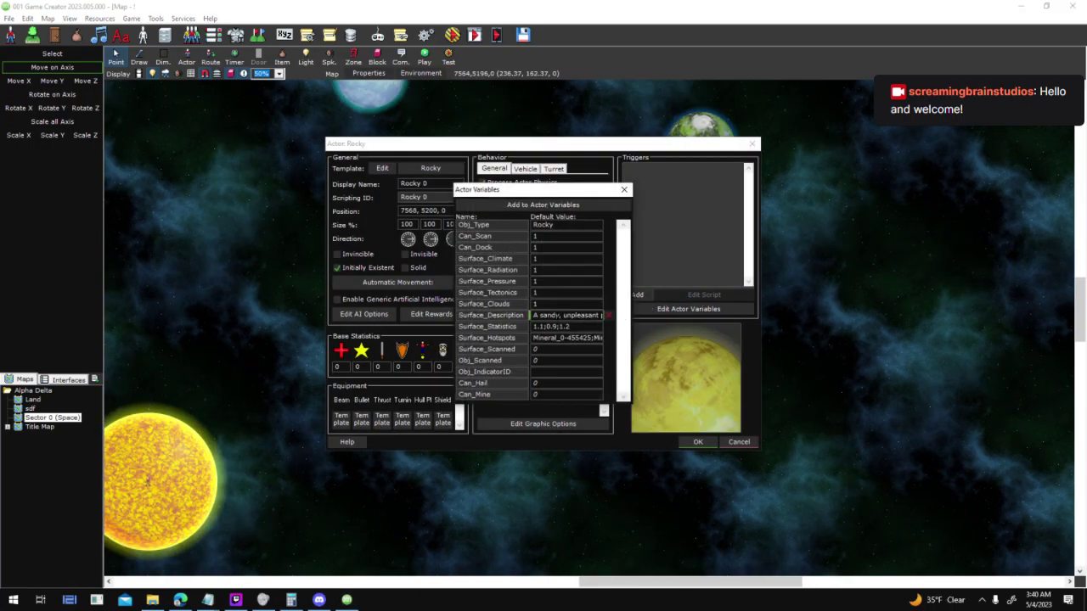
left_click_drag(533, 315, 765, 322)
left_click(624, 190)
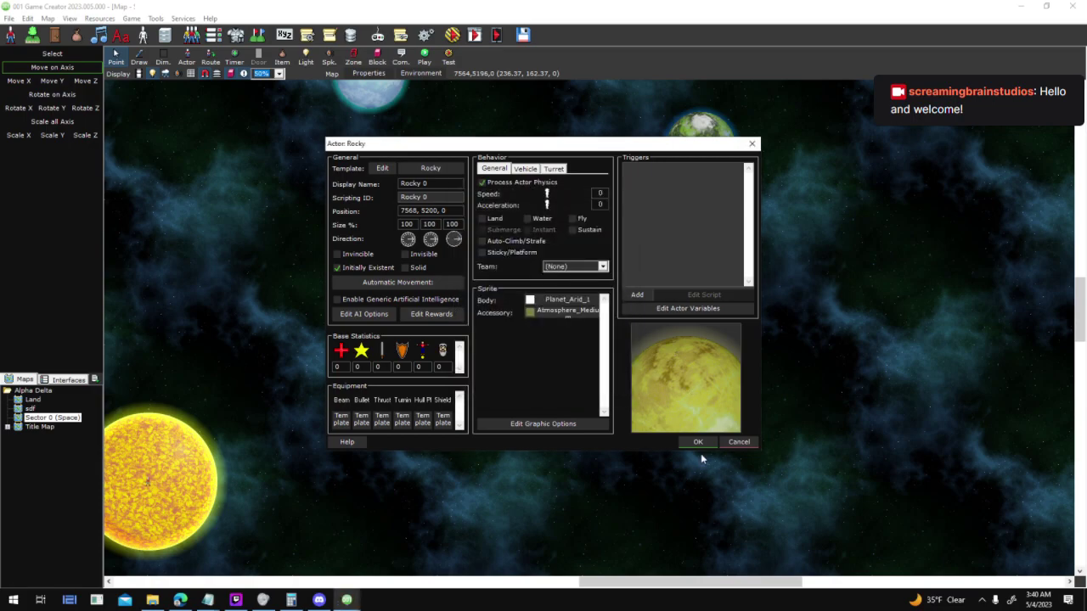
left_click(698, 442)
Check the actor settings of Helios Station on the space map
middle_click_drag(570, 458, 735, 500)
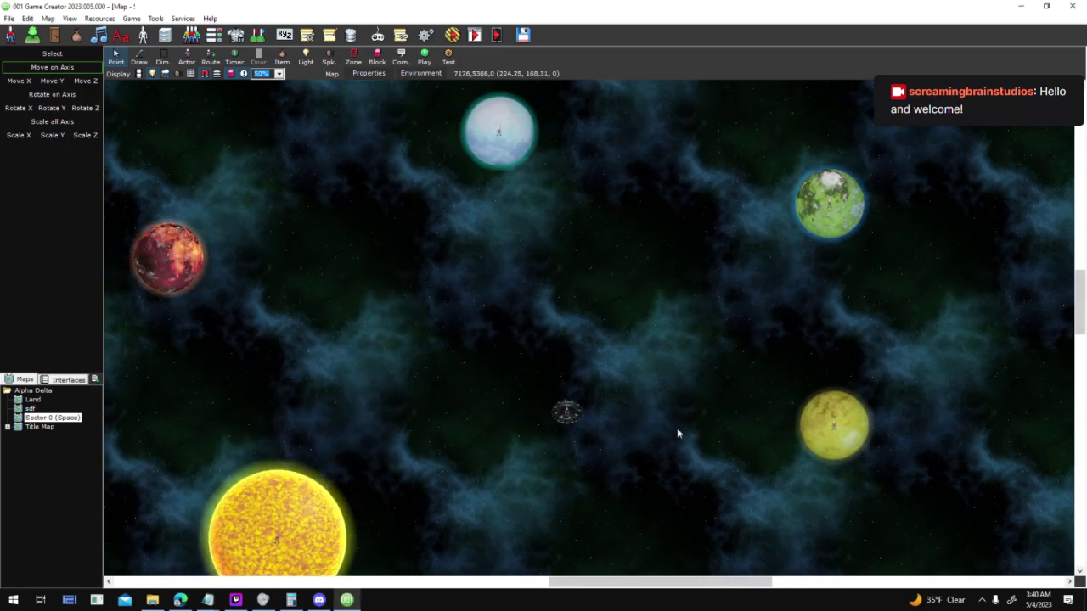
double_click(592, 439)
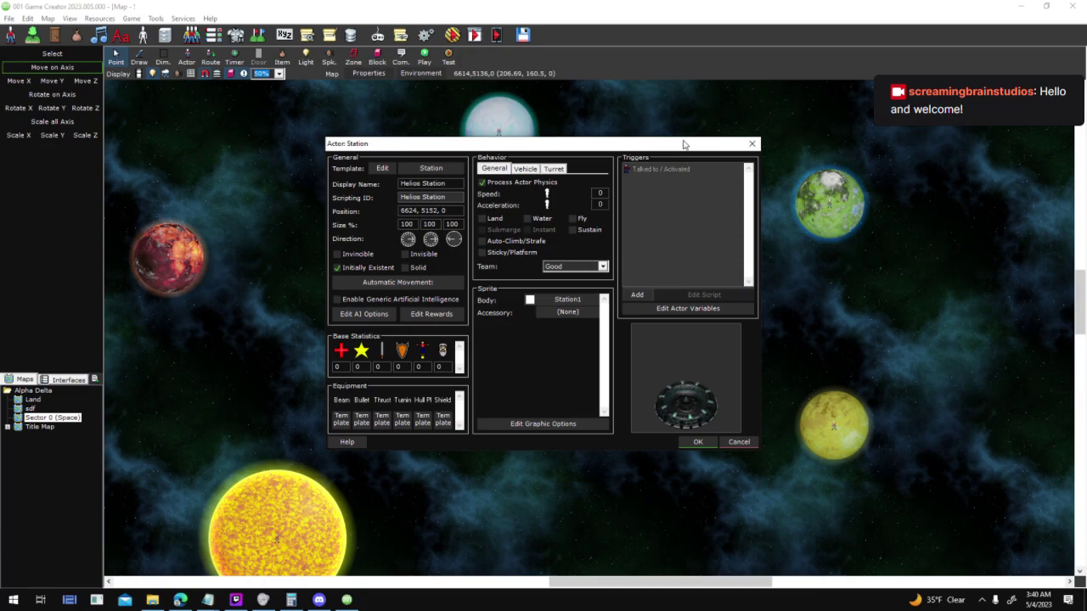
left_click(697, 441)
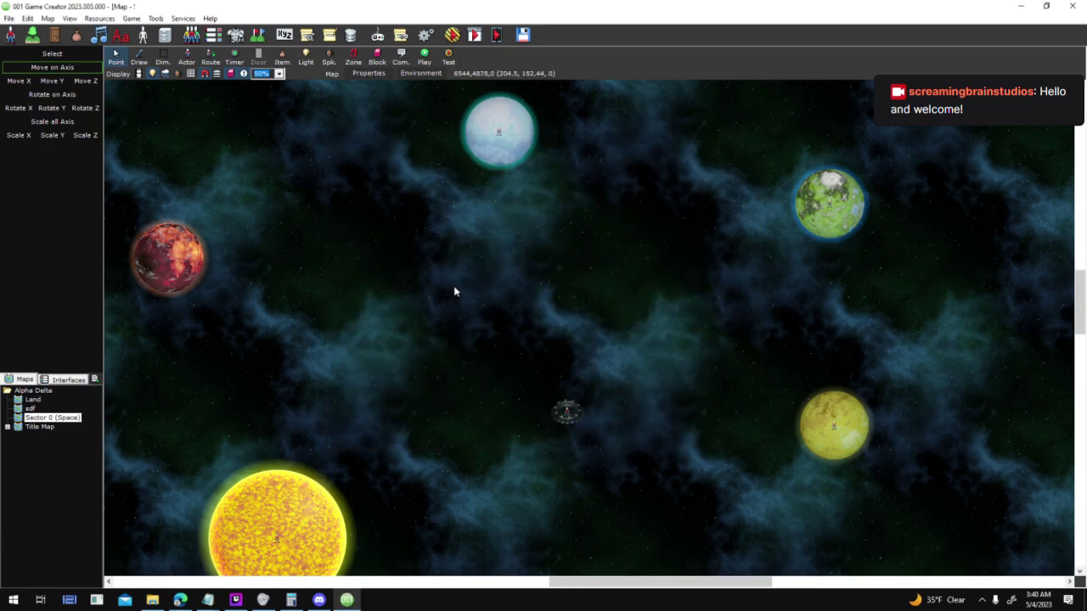
Close the space map and view the Docking Station interface followed by the Docking Orbit interface
left_click(66, 380)
left_click(510, 338)
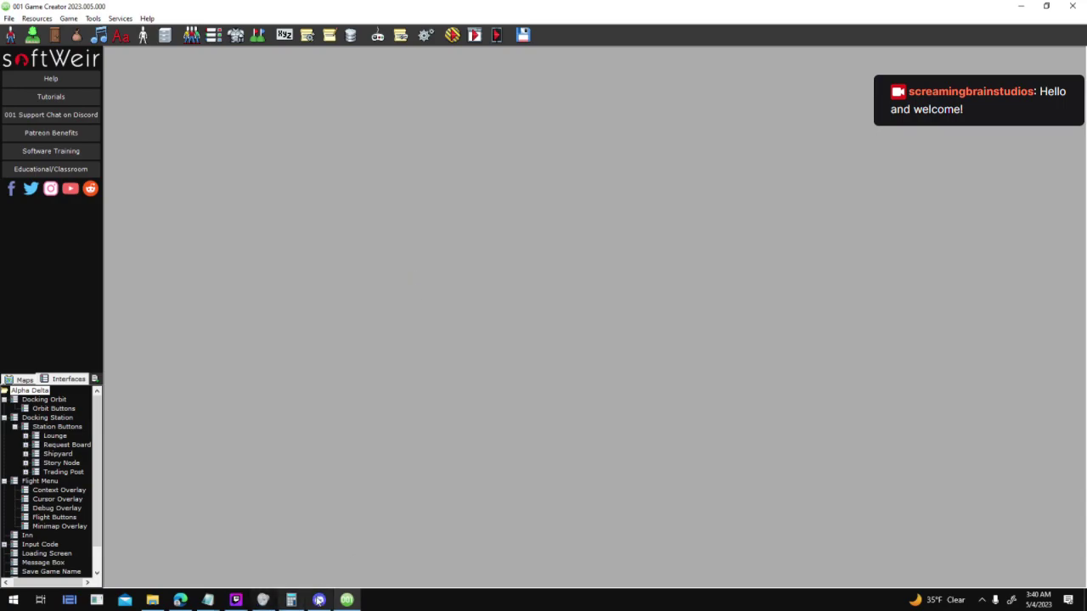
left_click(26, 444)
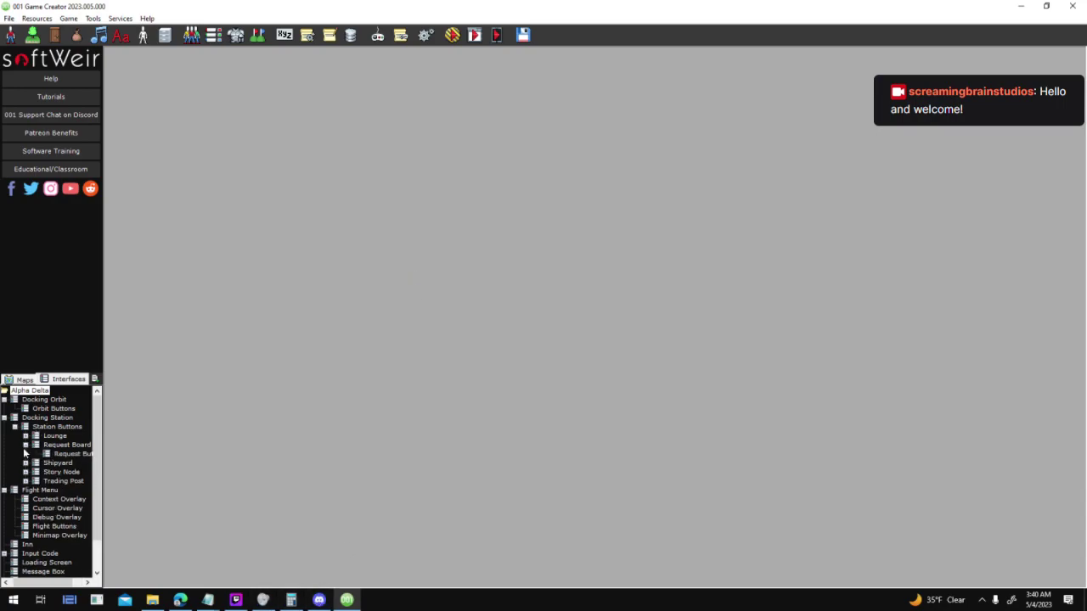
left_click(26, 445)
double_click(47, 418)
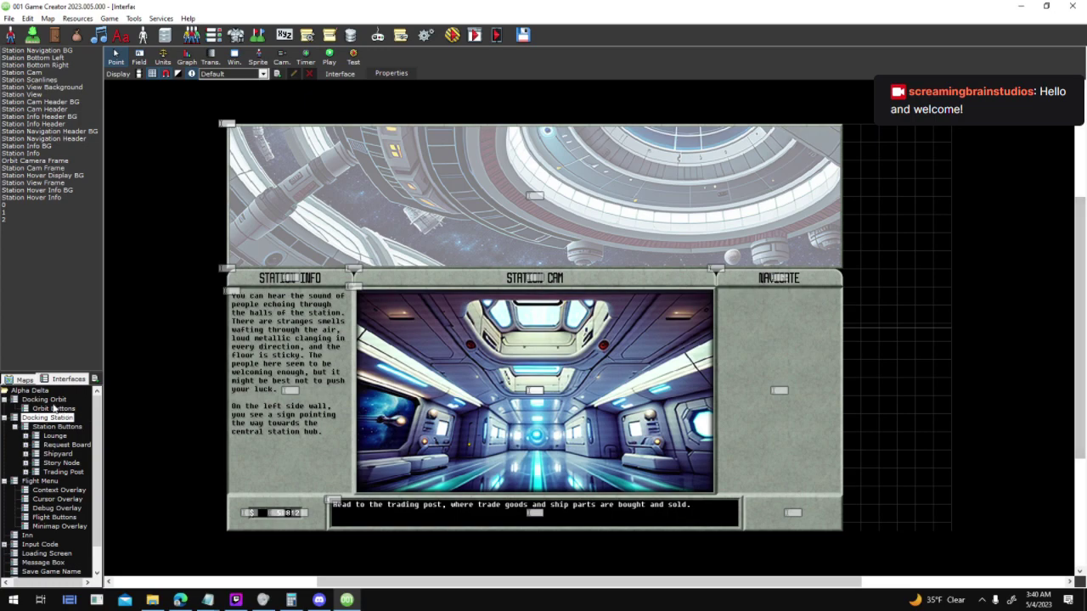
double_click(44, 399)
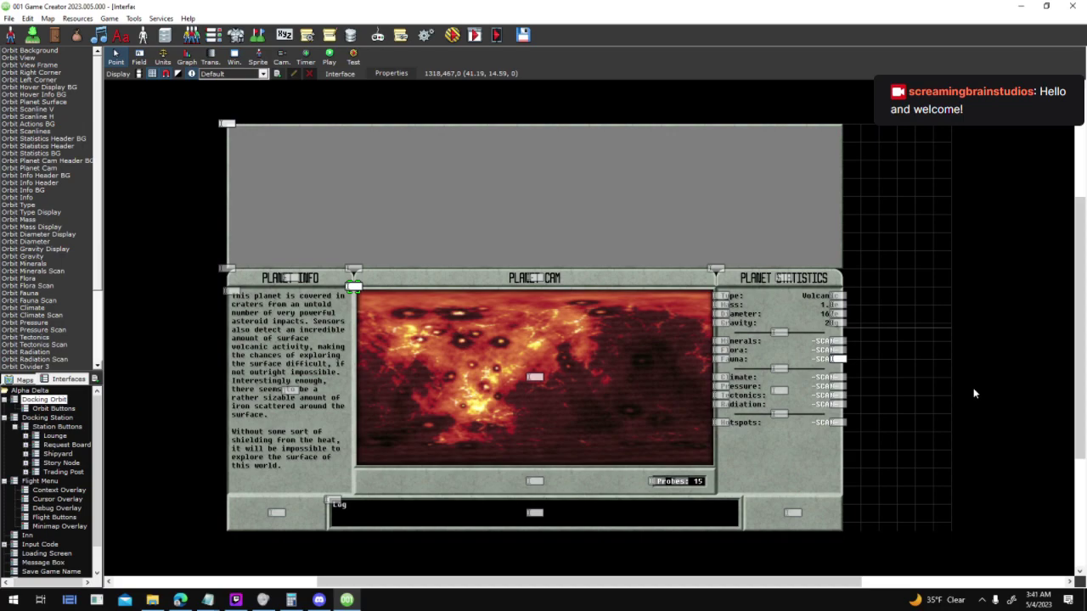
Review the Retrieve Text script of the Orbit Hover Info field and close it without saving
left_click(336, 501)
double_click(461, 508)
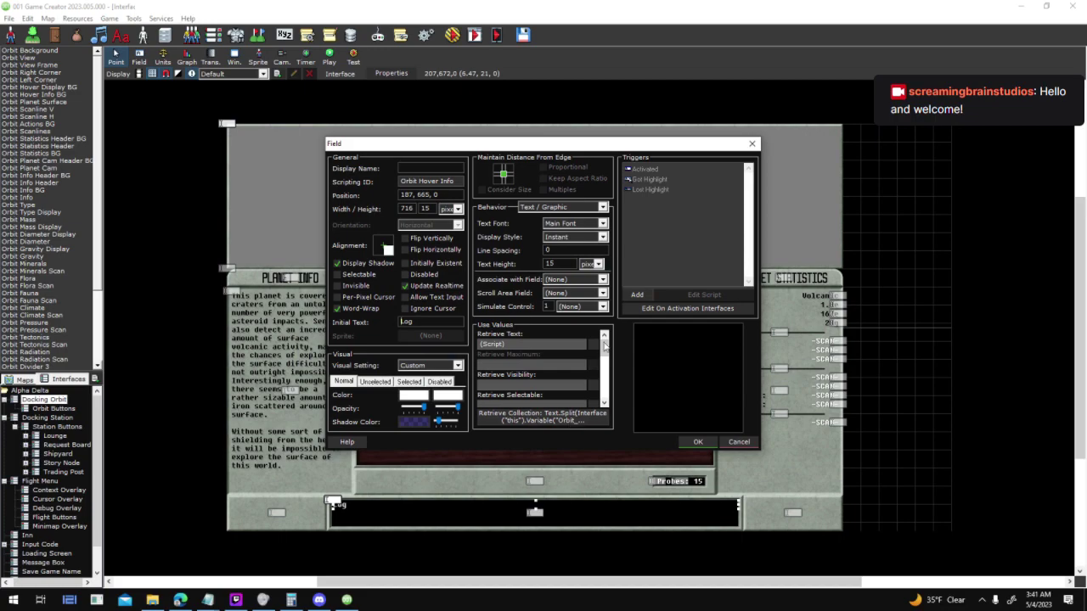
left_click(593, 345)
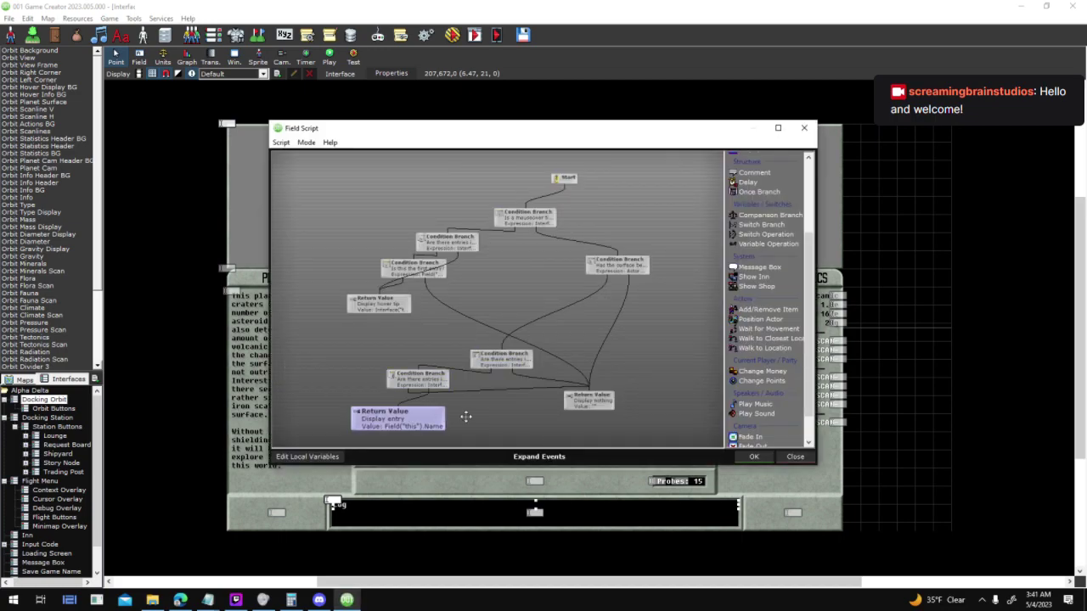
left_click(795, 456)
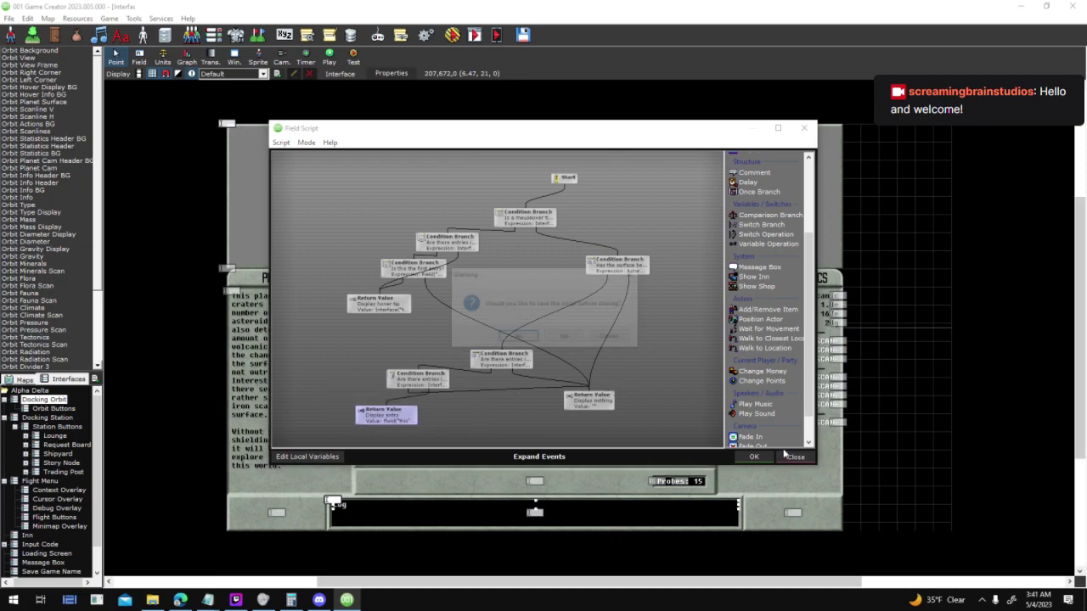
left_click(563, 336)
Inspect the Spawn Collection expression of the Orbit Hover Info field and leave the field unchanged
left_click(584, 419)
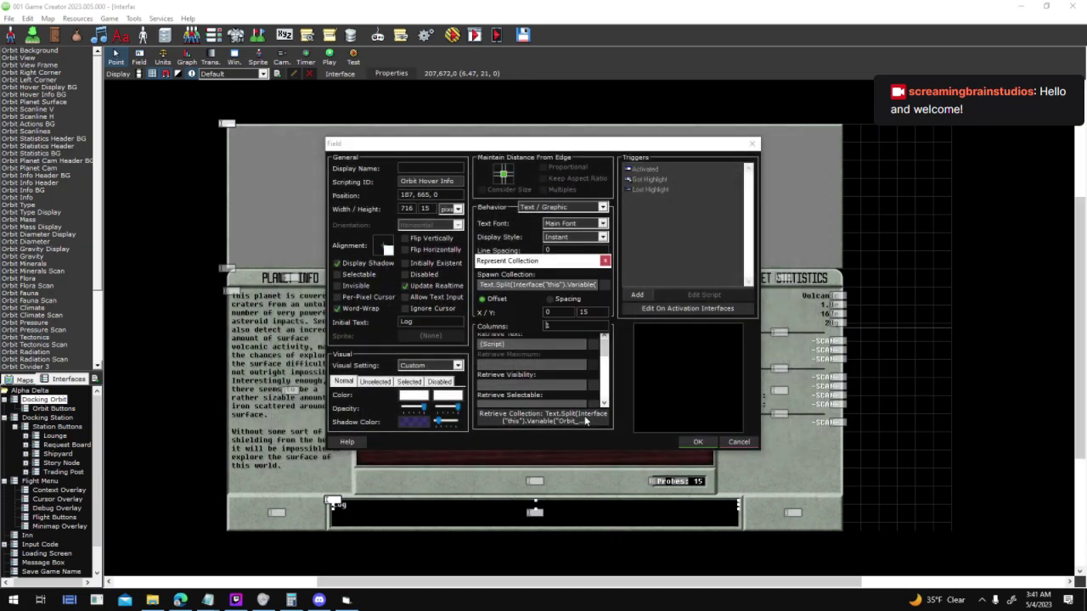
left_click_drag(484, 284, 751, 311)
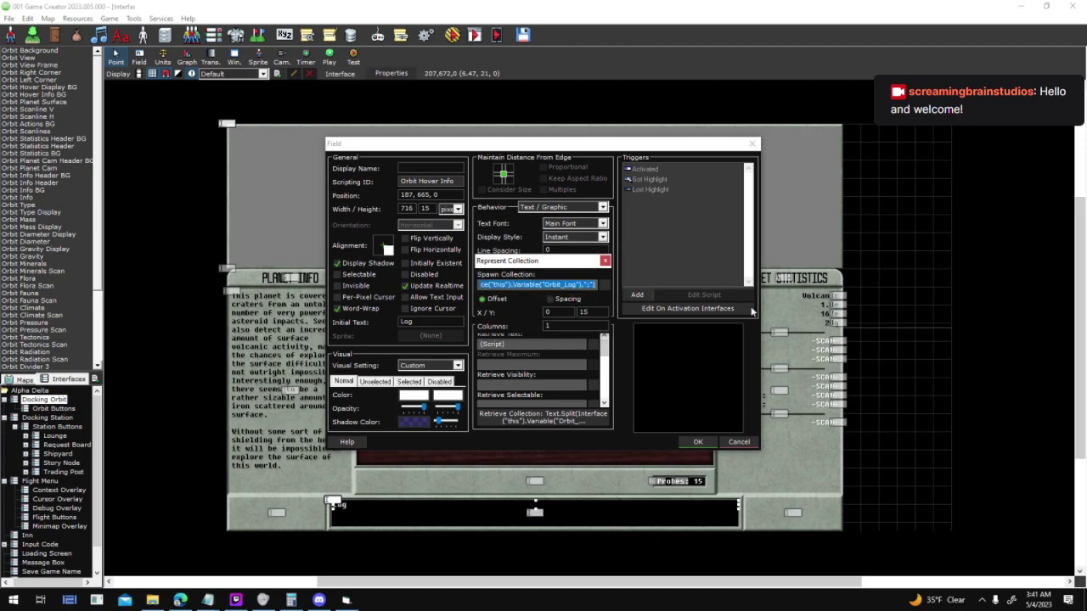
left_click(604, 260)
left_click(731, 441)
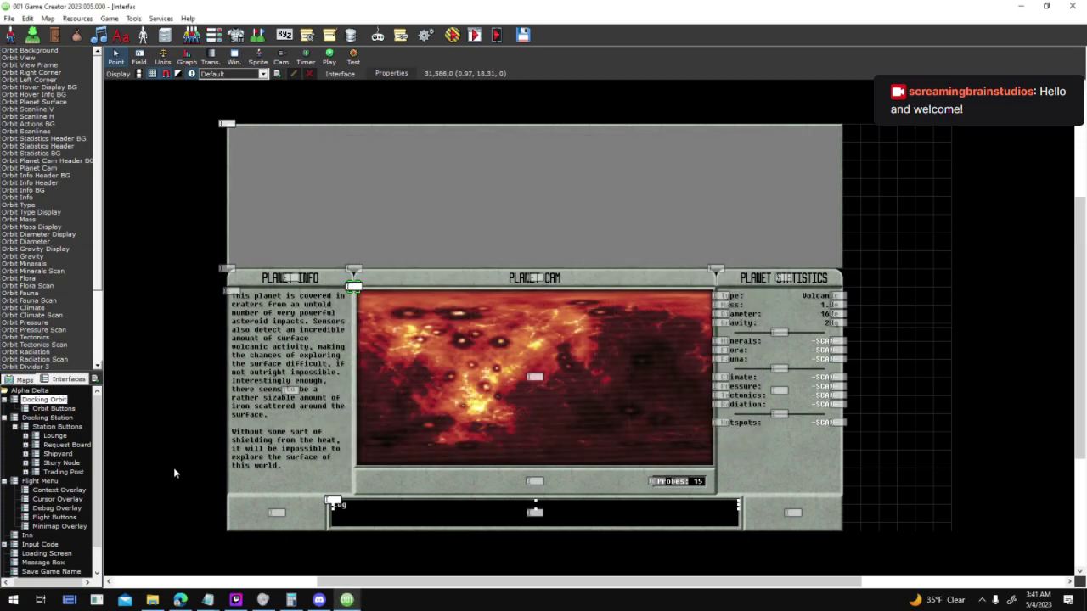
In the Orbit Buttons interface, open the Orbit Scan field's Activated script and maximize its log sub script
left_click(56, 410)
double_click(422, 478)
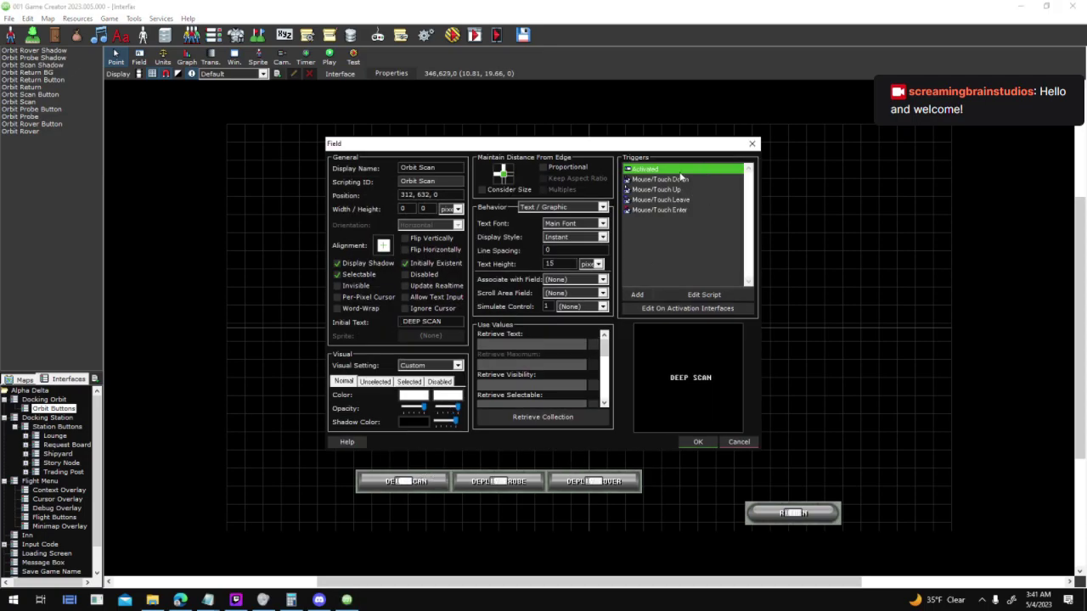
double_click(679, 169)
left_click(769, 123)
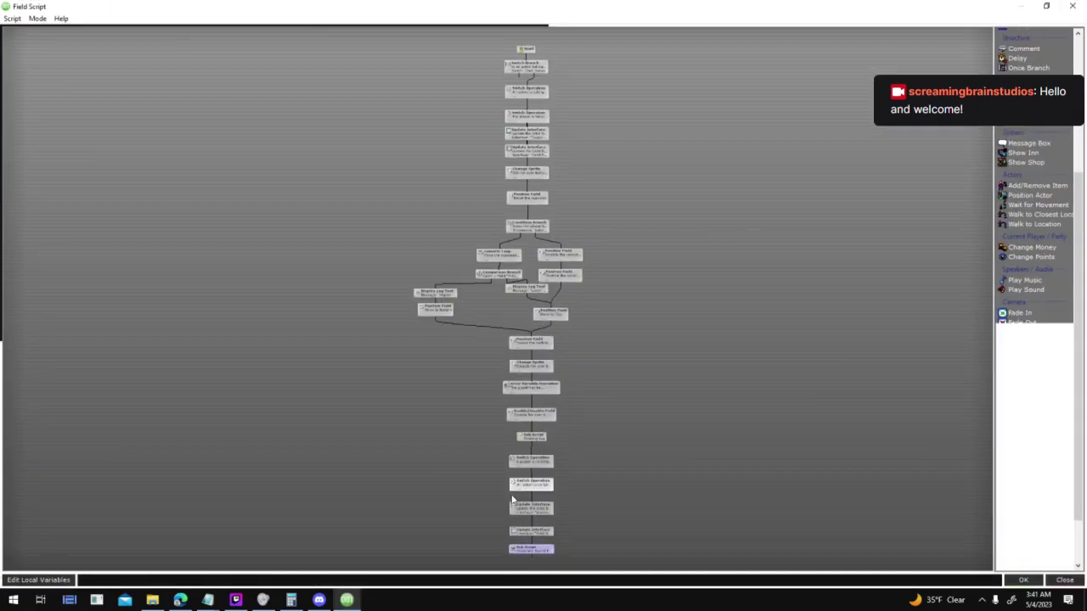
double_click(535, 403)
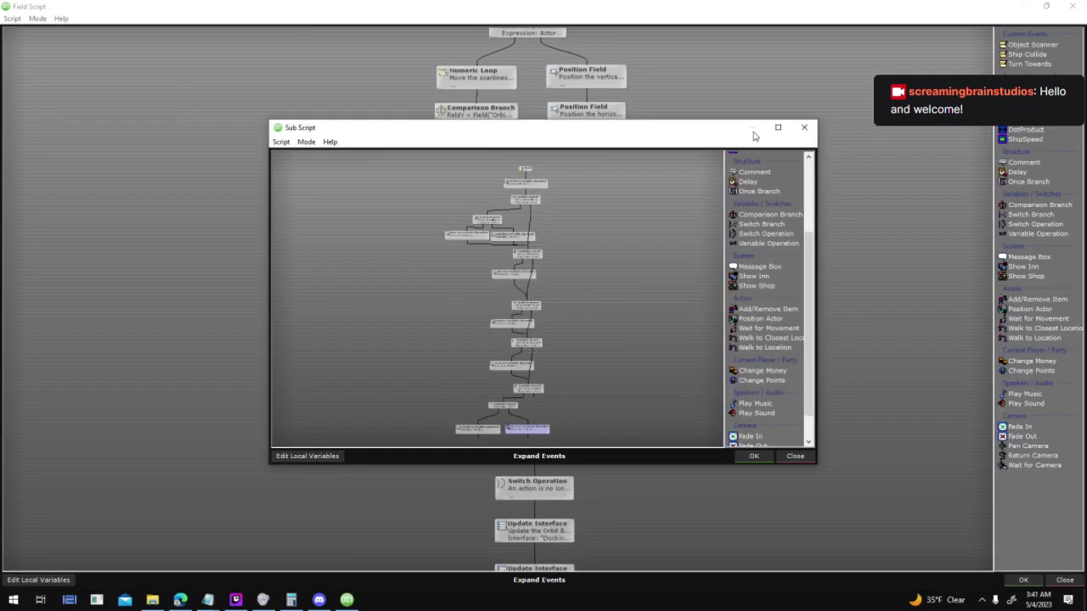
left_click(774, 128)
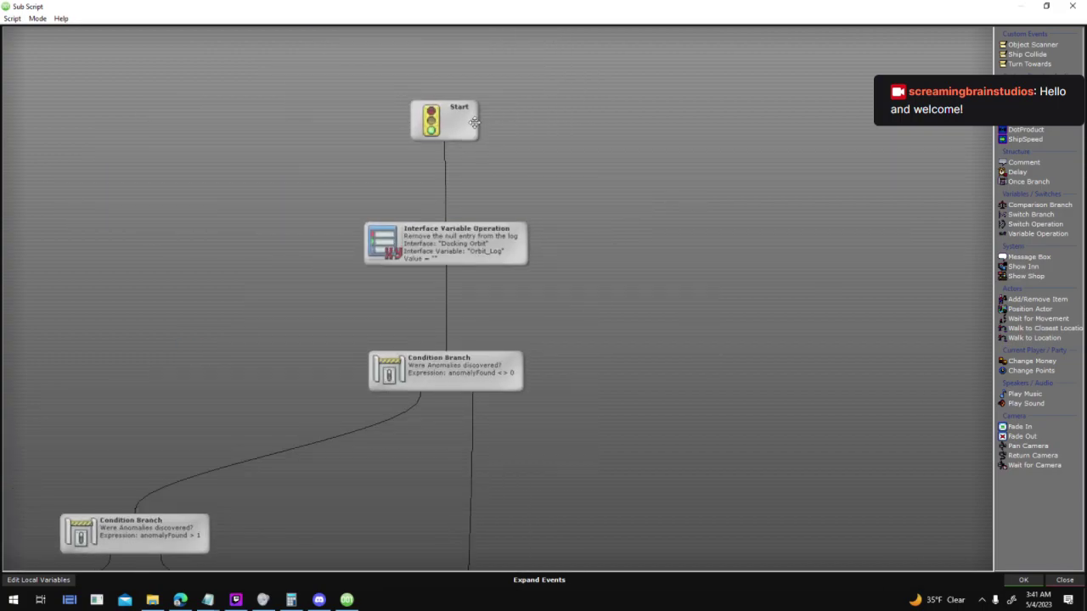
Examine how the sub script resets the Orbit_Log variable and branches on discovered anomalies
left_click(479, 120)
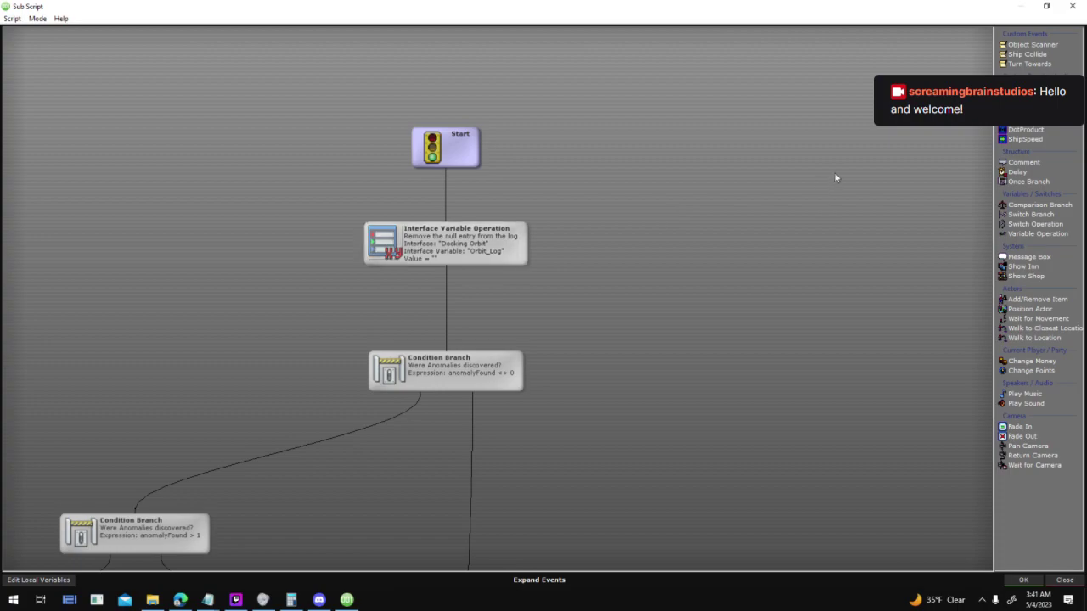
left_click(448, 248)
middle_click_drag(789, 234, 741, 273)
middle_click_drag(718, 324, 795, 263)
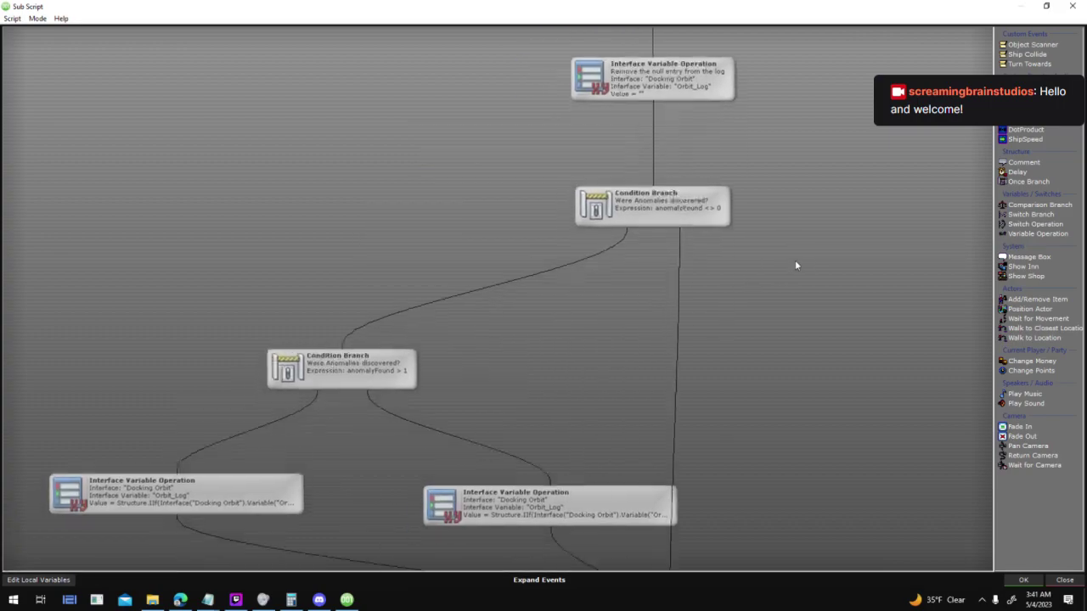
middle_click_drag(793, 197, 769, 269)
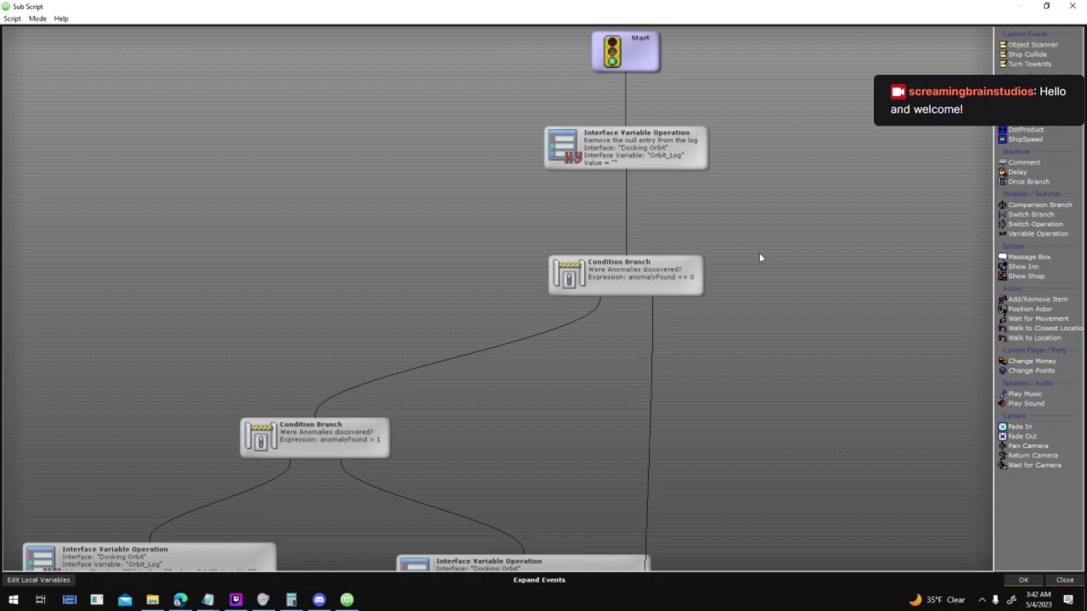
middle_click_drag(751, 270, 712, 306)
left_click(652, 156)
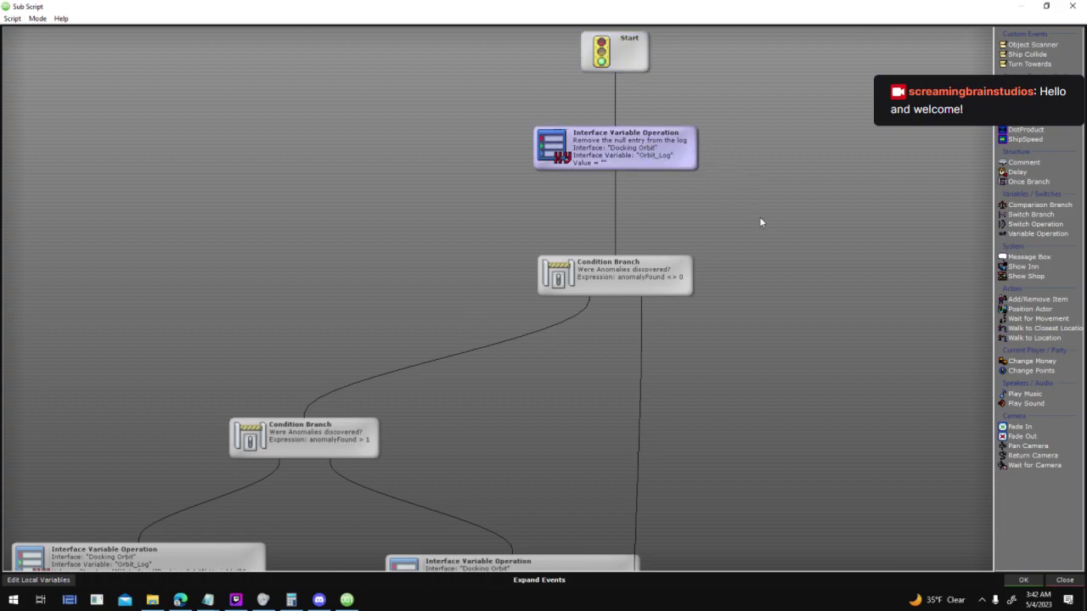
Examine the two anomalyFound condition branches in the log sub script and exit it
scroll(760, 221, "down", 3)
scroll(605, 247, "up", 4)
middle_click_drag(438, 338, 714, 284)
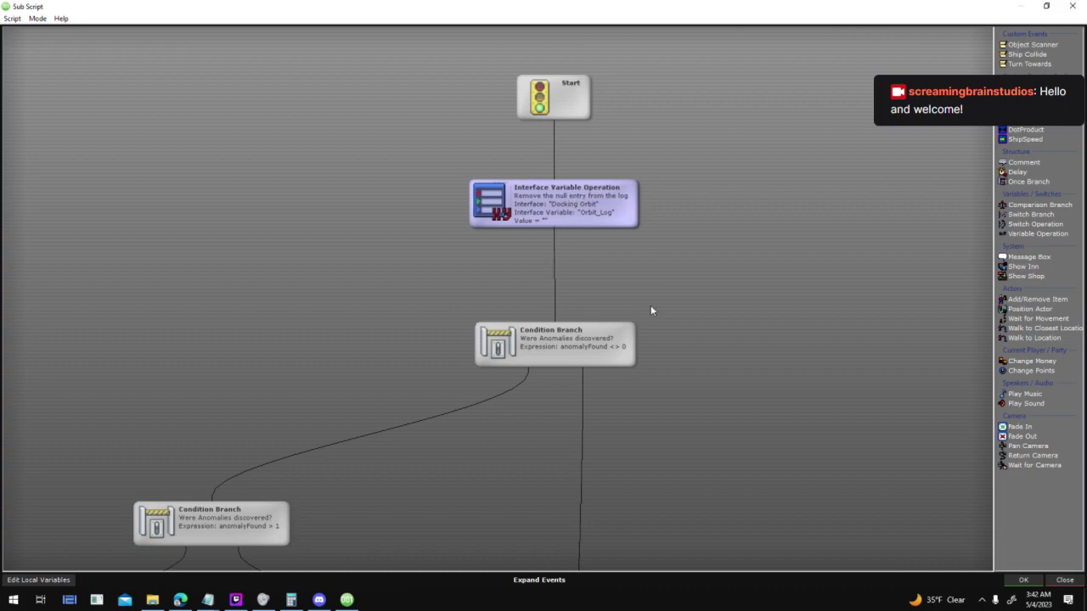
middle_click_drag(646, 309, 697, 147)
left_click(680, 183)
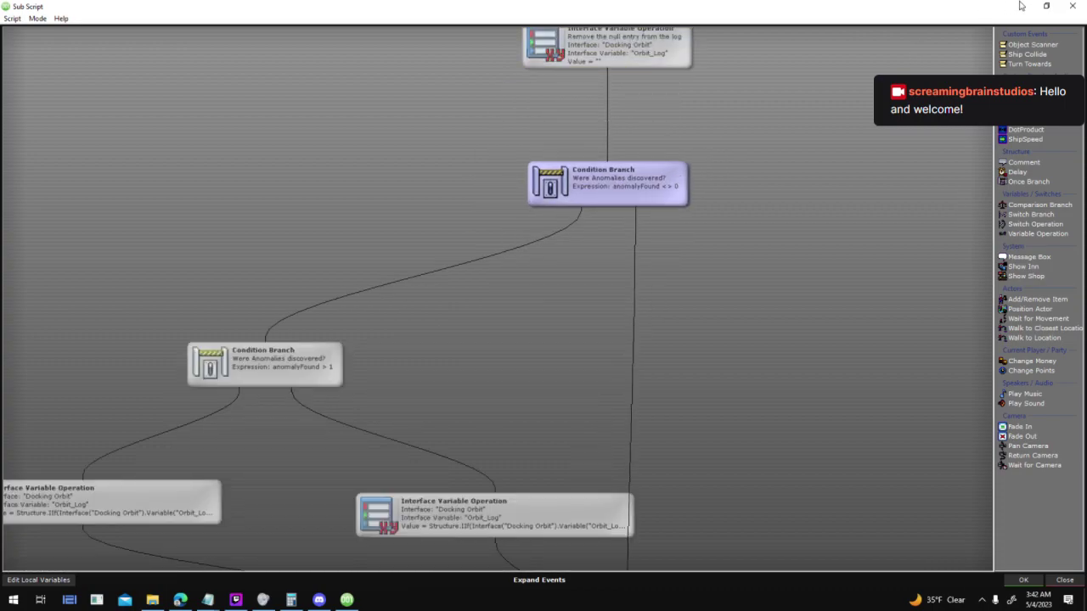
left_click(1046, 6)
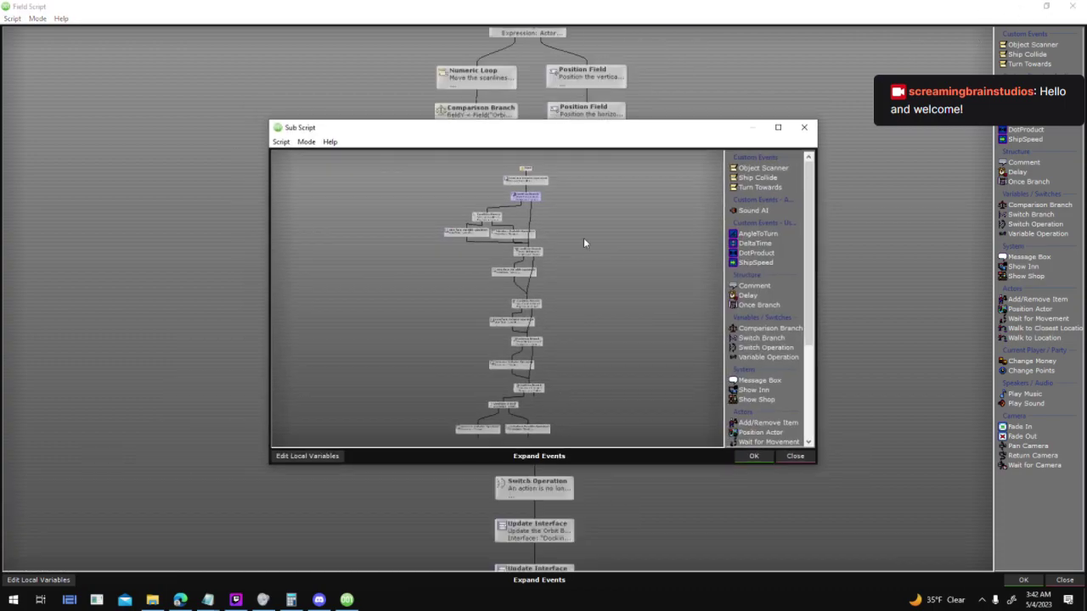
left_click(753, 456)
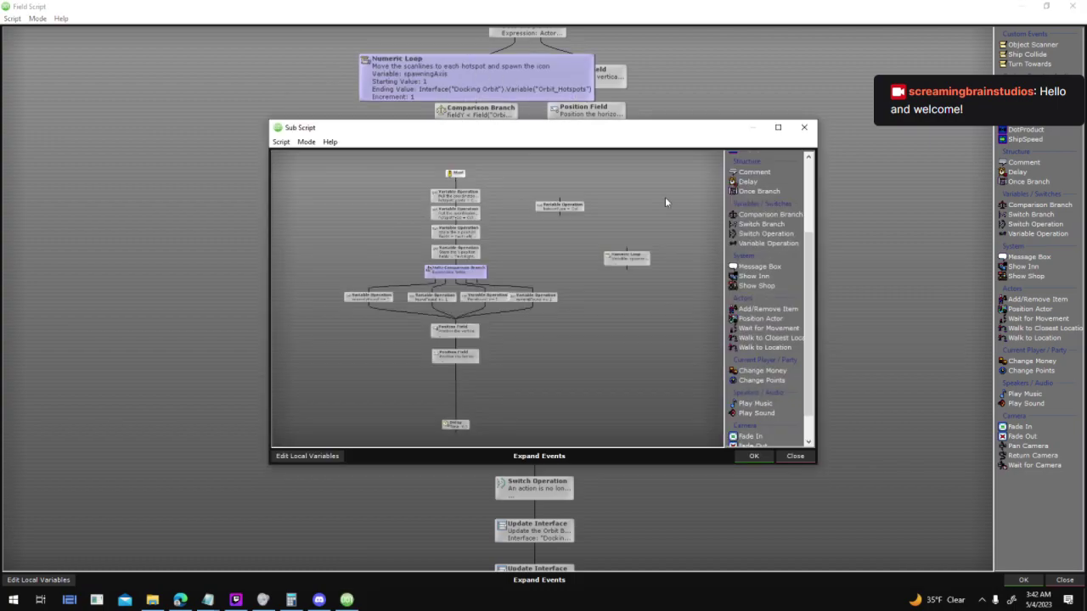
Open the Numeric Loop's sub script maximized and examine the events that increment the anomaly, fauna, flora and mineral counters
left_click(774, 127)
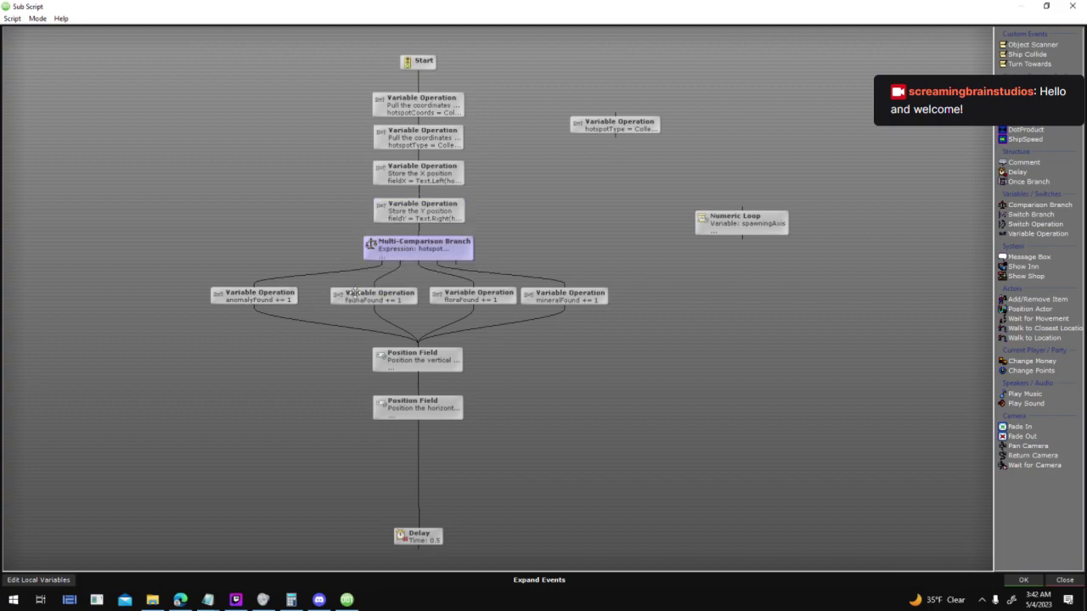
left_click(260, 297)
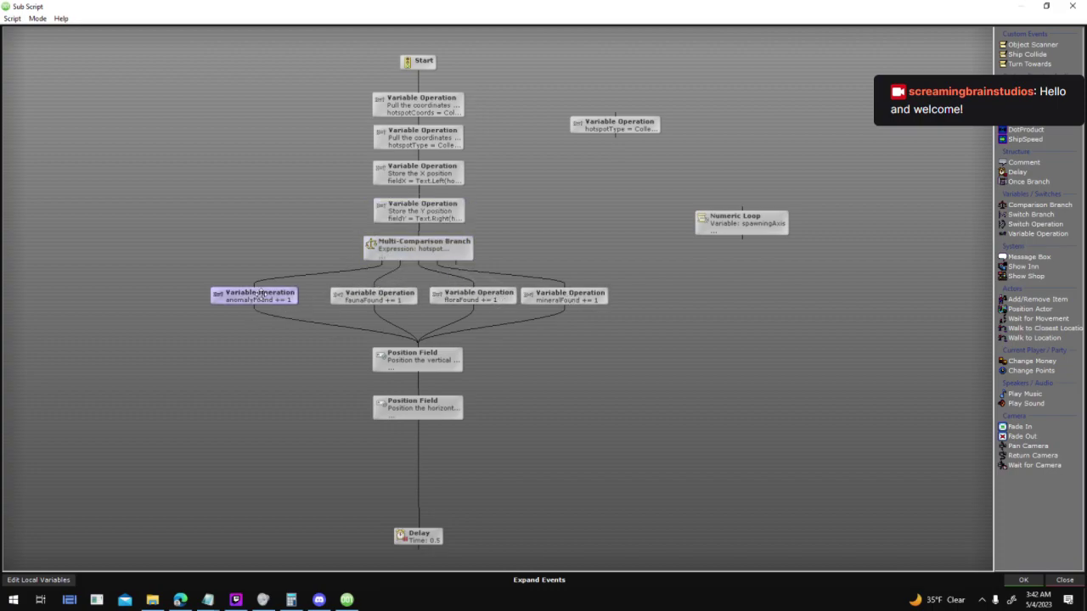
left_click(350, 294)
left_click(452, 295)
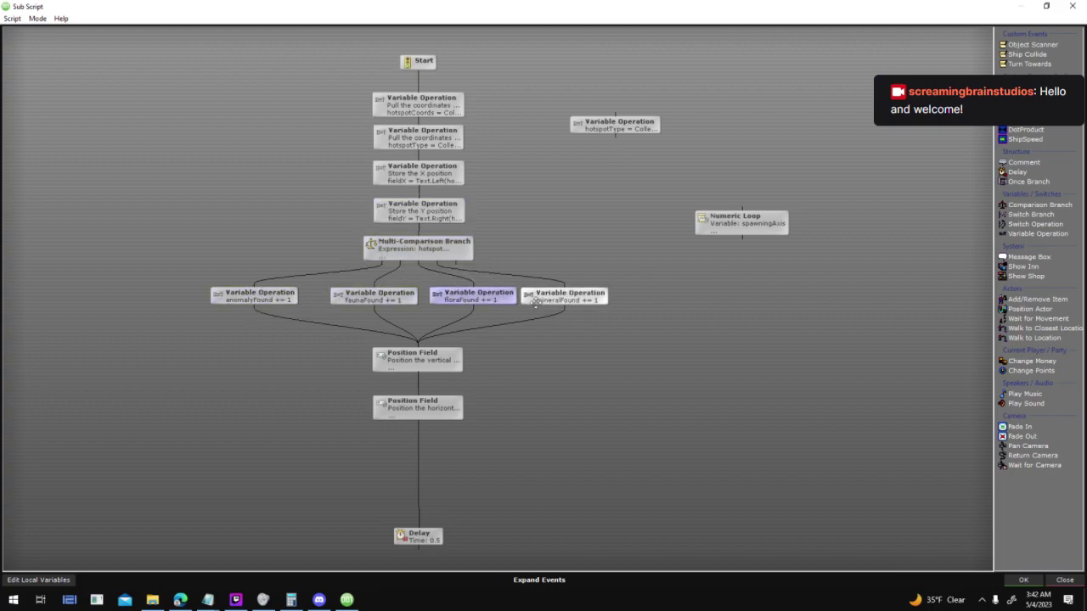
left_click(543, 297)
left_click(399, 296)
left_click(270, 297)
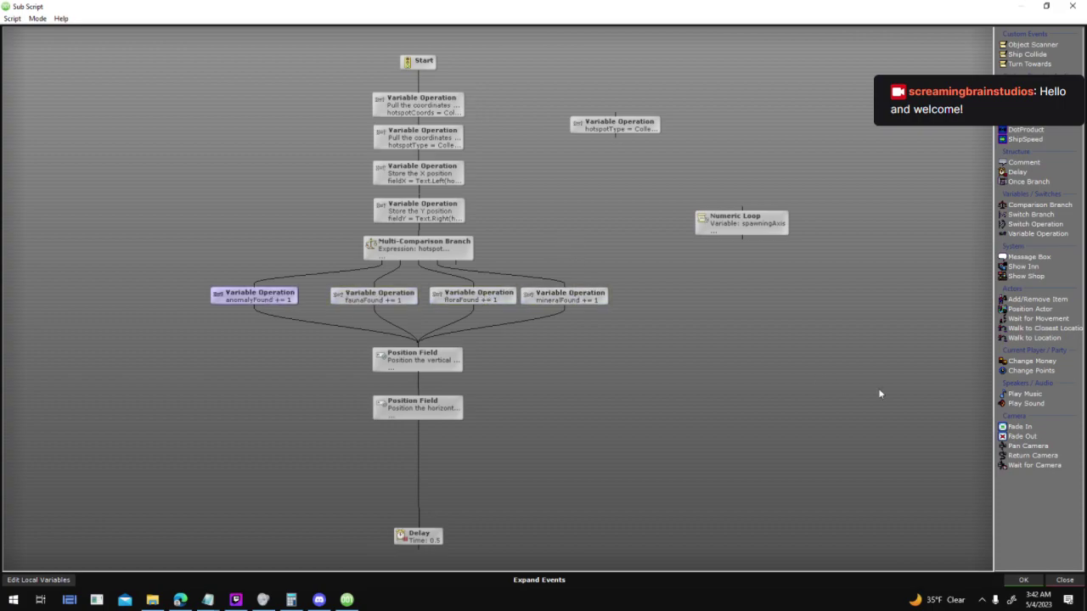
Move the Delay event up to just below the horizontal Position Field event and accept the loop's sub script
left_click_drag(415, 528, 416, 466)
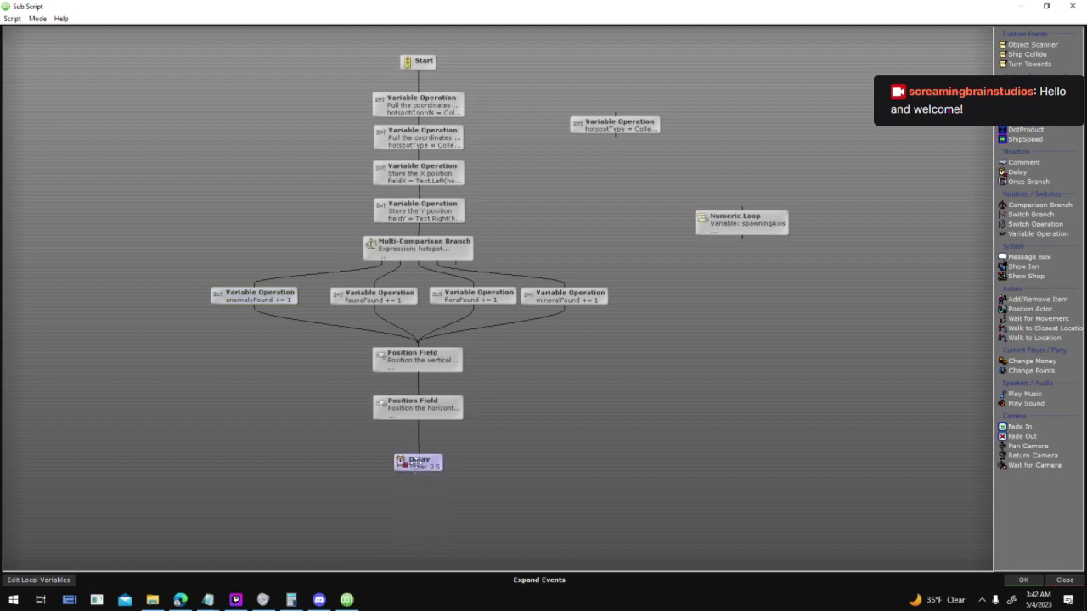
left_click(291, 298)
left_click(399, 290)
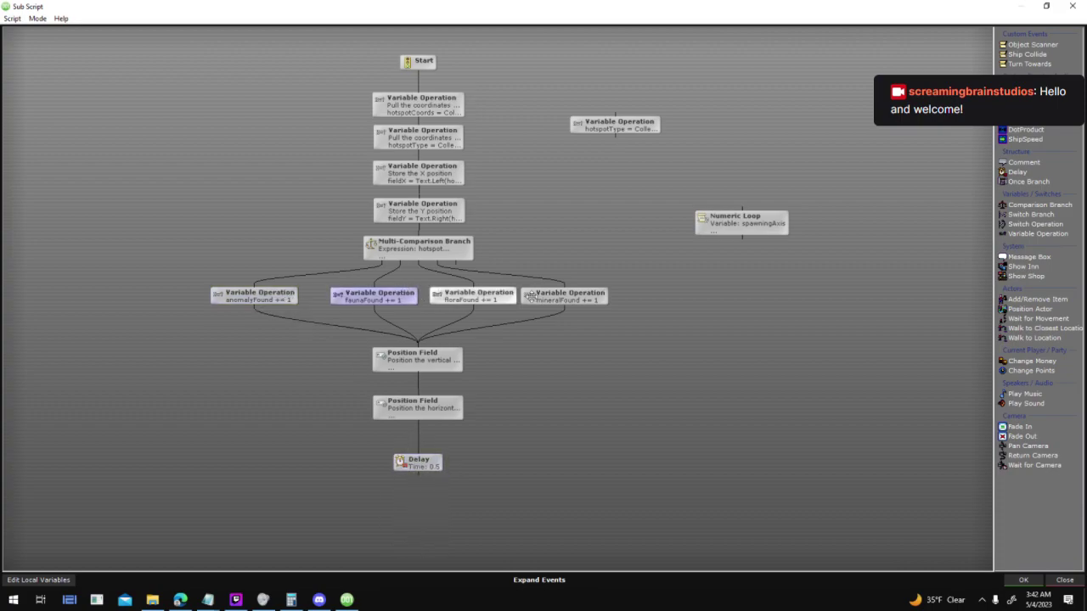
left_click(577, 297)
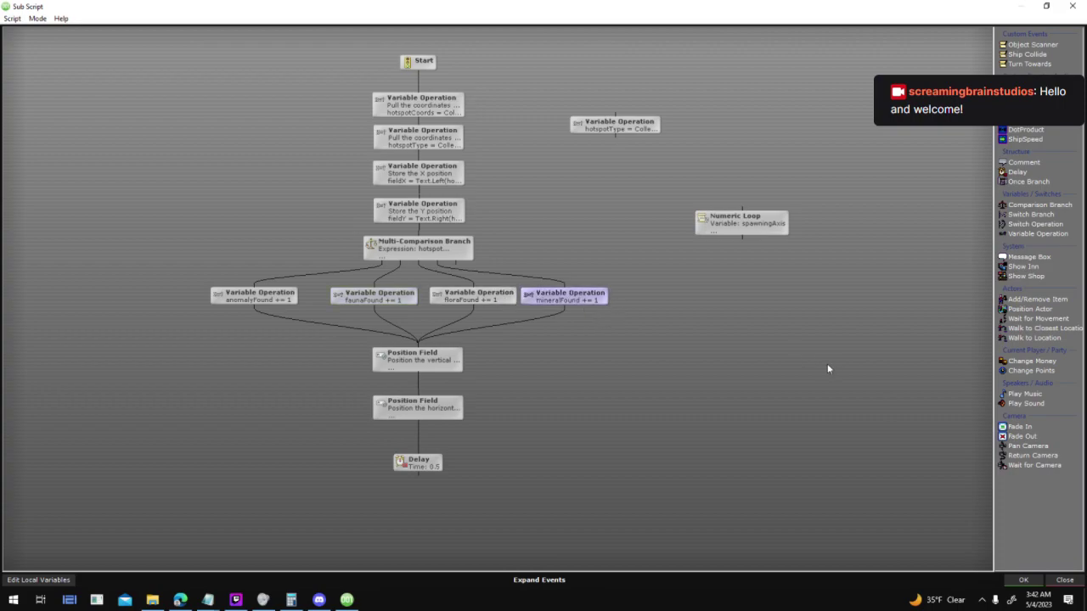
left_click(1026, 581)
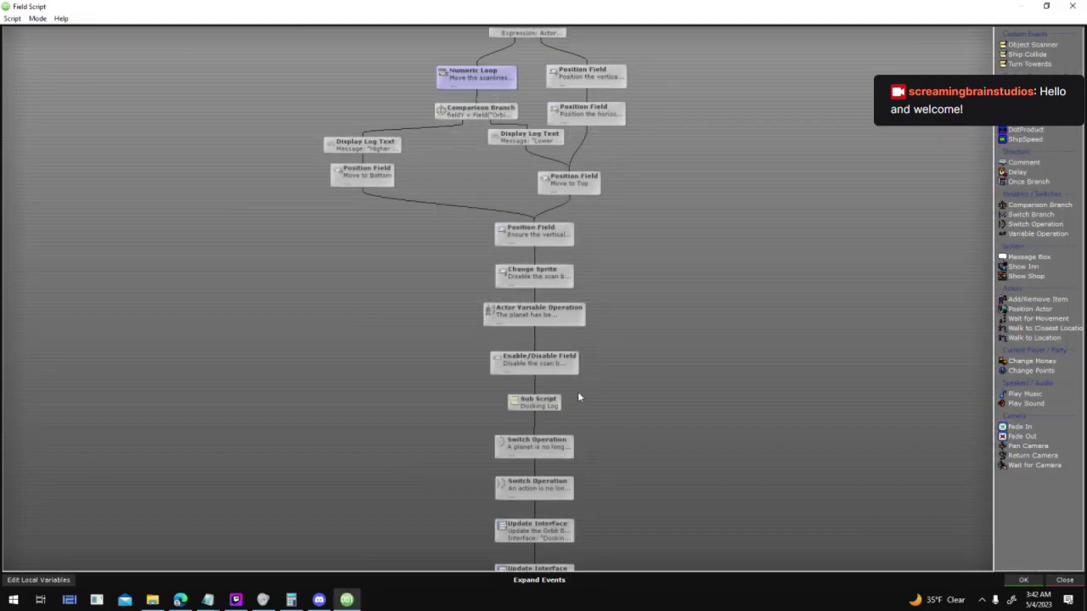
Reopen the Docking Log sub script maximized and examine its chain of condition branches down to the final log operations
left_click(542, 404)
double_click(542, 404)
left_click(781, 121)
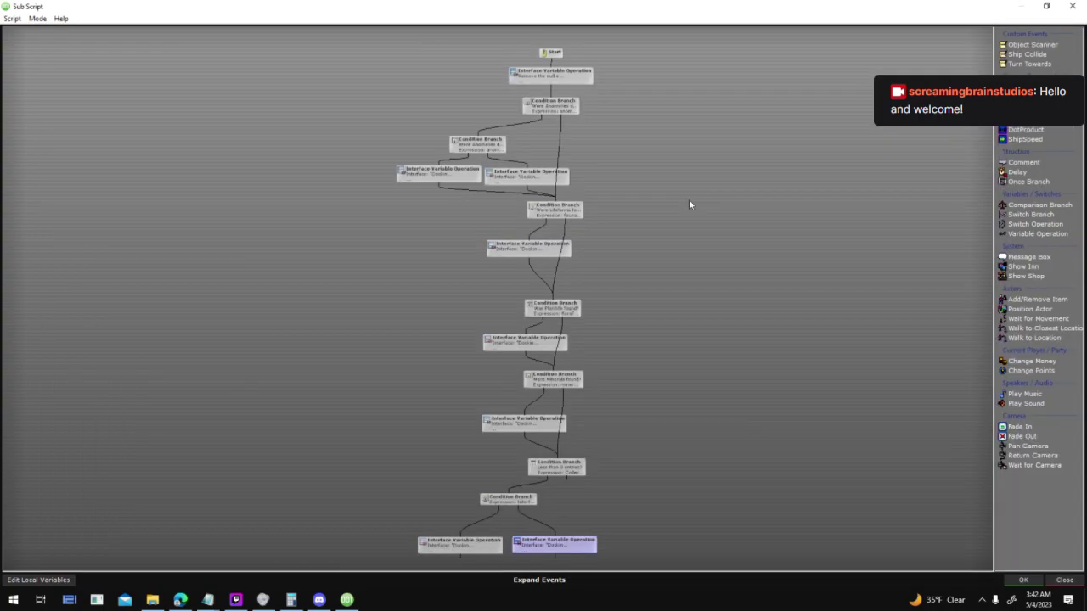
scroll(641, 142, "up", 4)
middle_click_drag(684, 245, 795, 381)
left_click(647, 229)
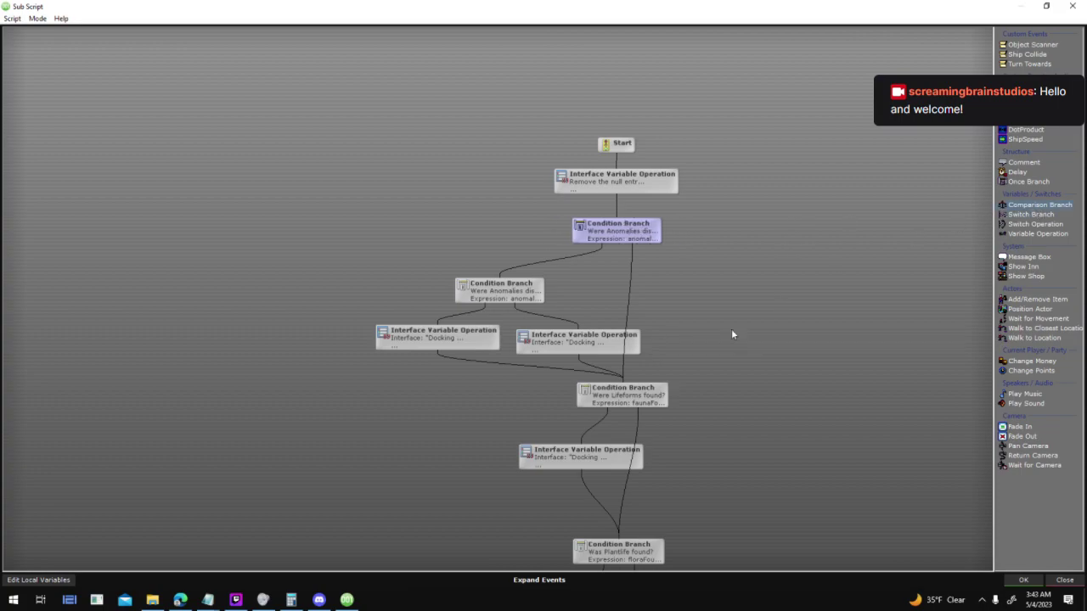
middle_click_drag(856, 455, 928, 27)
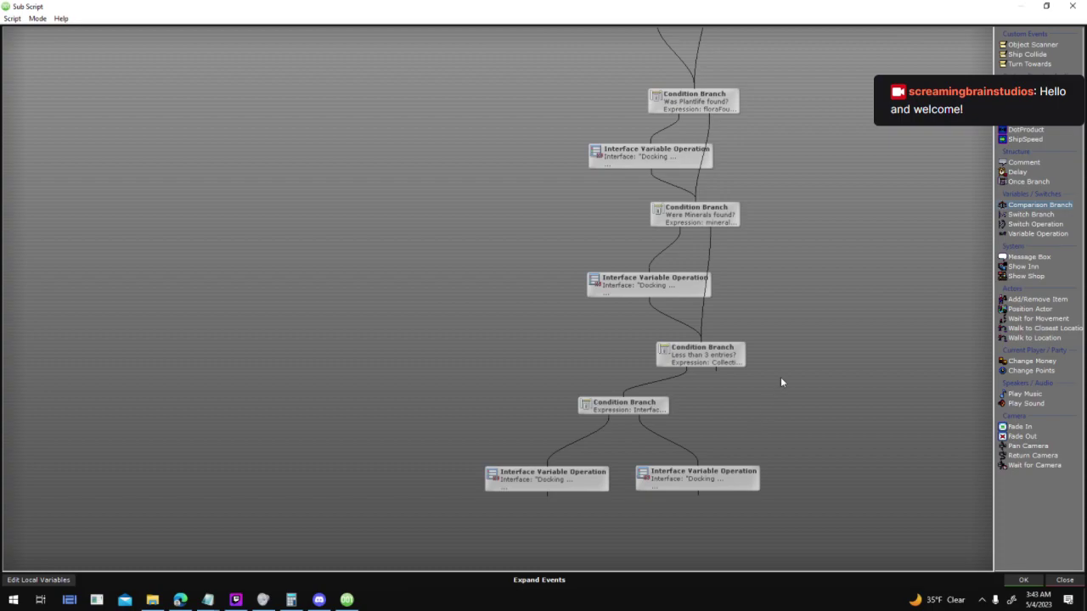
middle_click_drag(780, 378, 744, 313)
left_click(712, 417)
double_click(1018, 206)
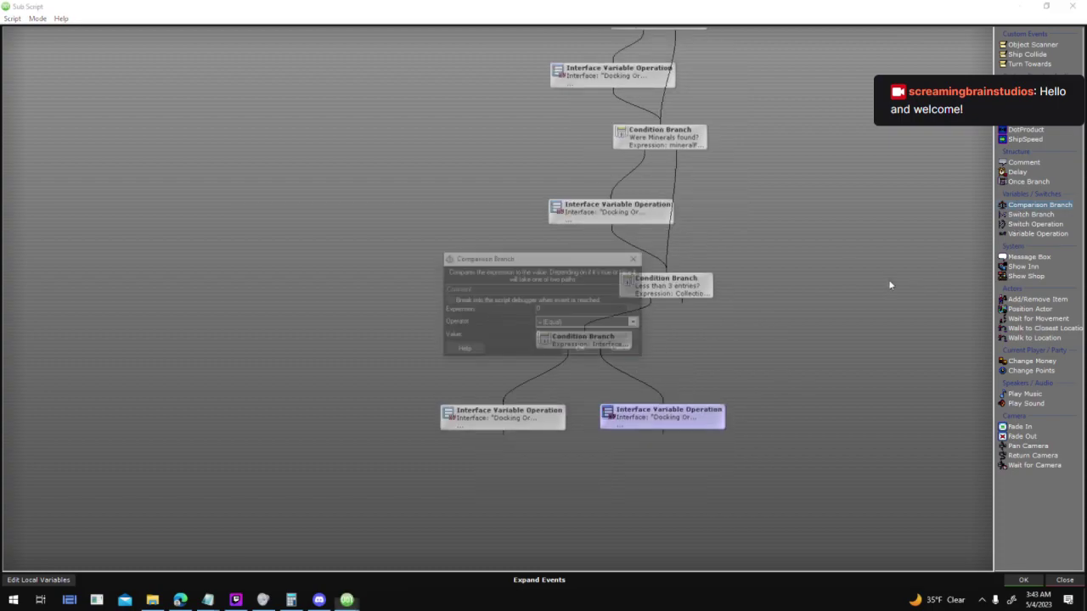
left_click(608, 323)
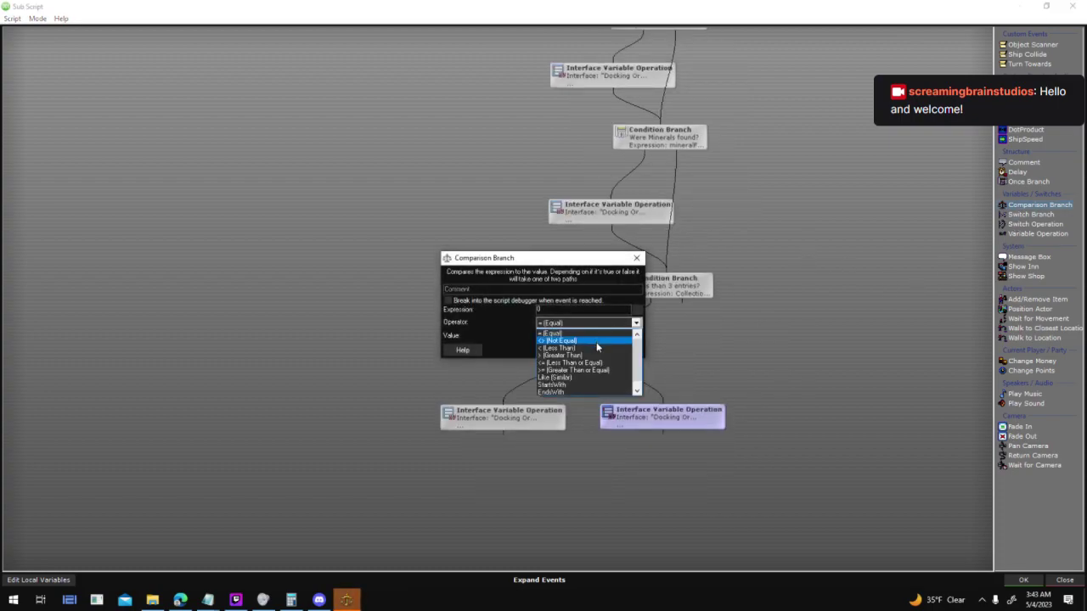
left_click(562, 340)
double_click(583, 309)
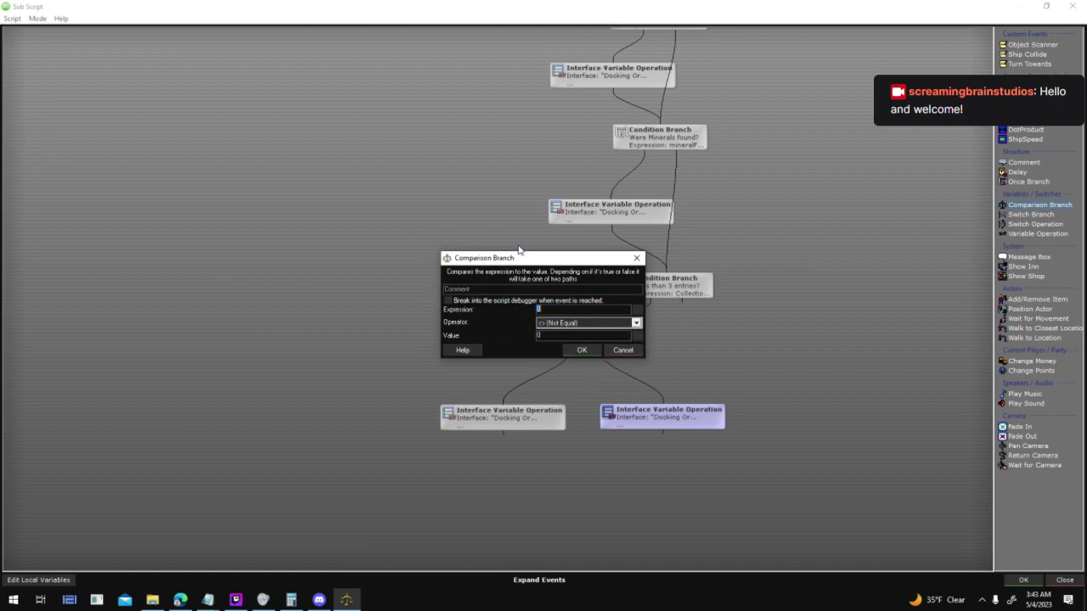
left_click(636, 351)
Inspect the expression of the first "Were Anomalies discovered?" condition branch and leave it unchanged
scroll(735, 504, "up", 10)
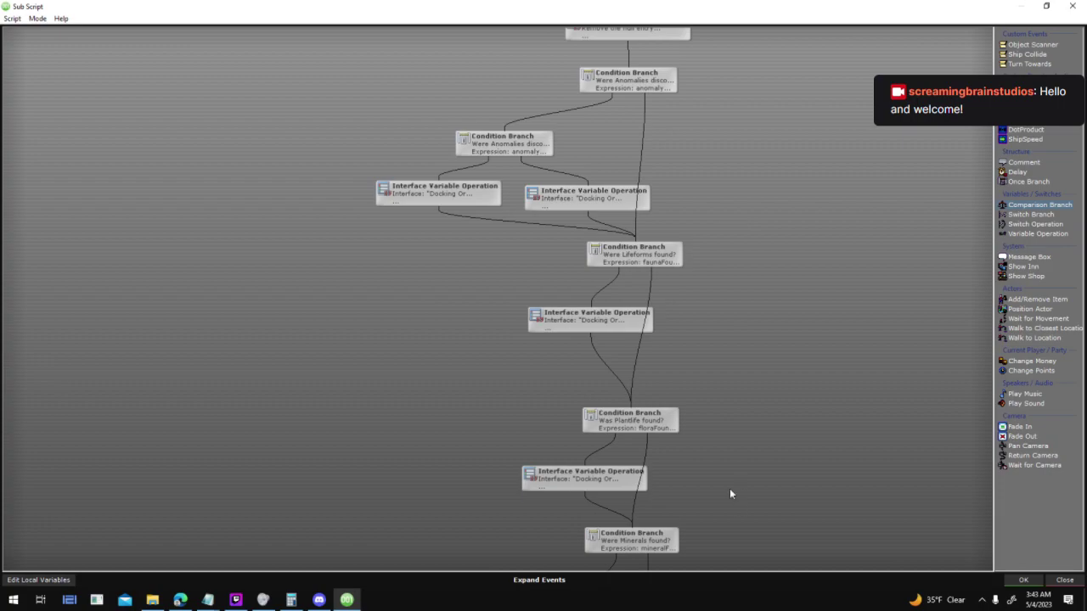
double_click(648, 371)
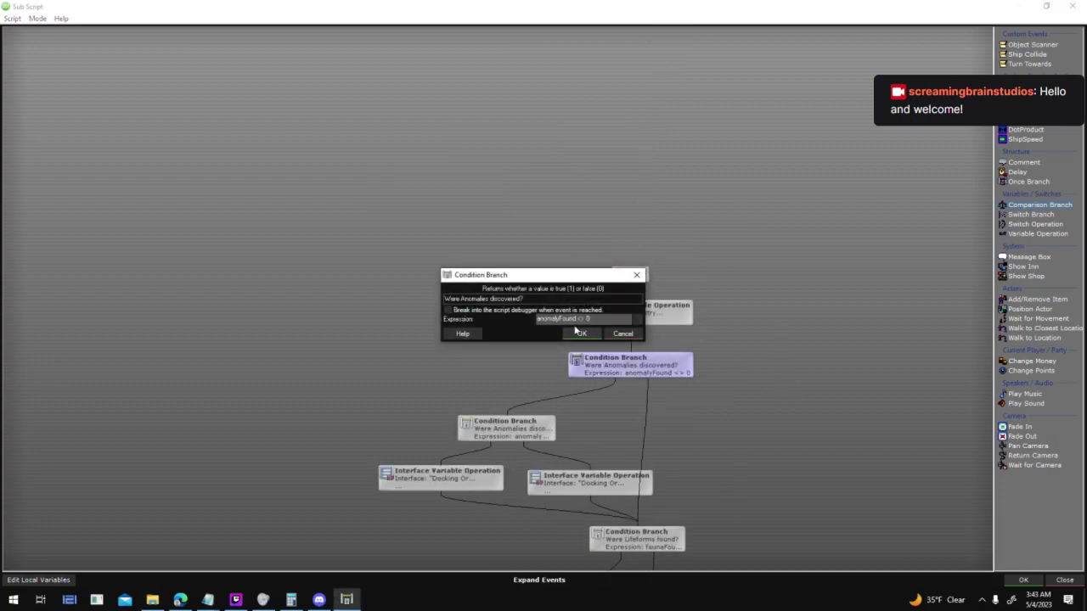
left_click_drag(592, 319, 443, 319)
left_click(621, 334)
left_click(1041, 205)
left_click(630, 336)
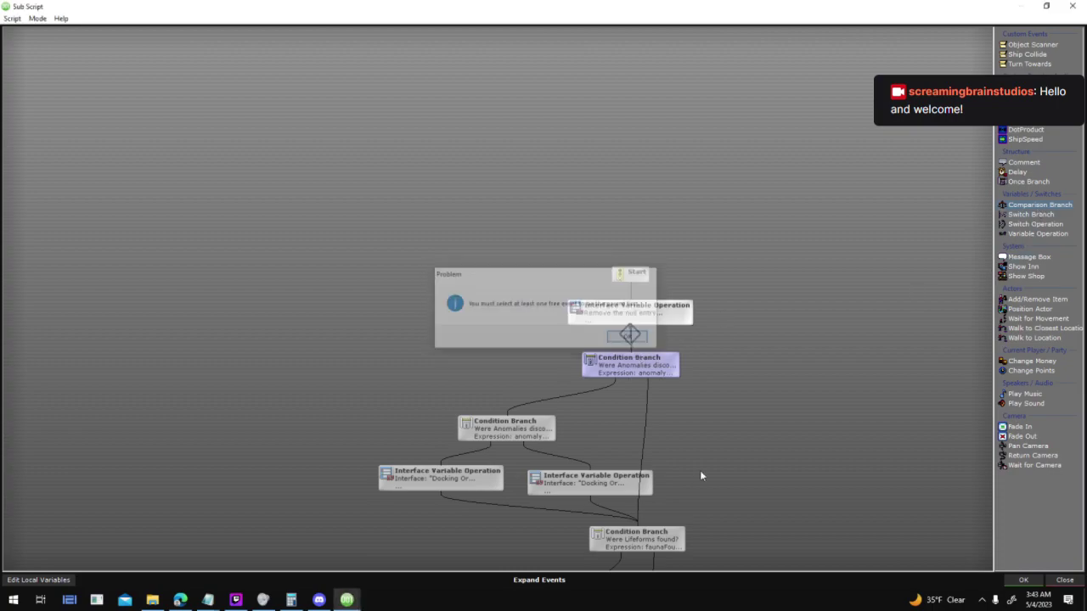
Examine the log operations under the second anomaly condition and how they lead into the "Were Lifeforms found?" branch
middle_click_drag(700, 471, 746, 149)
scroll(757, 373, "up", 3)
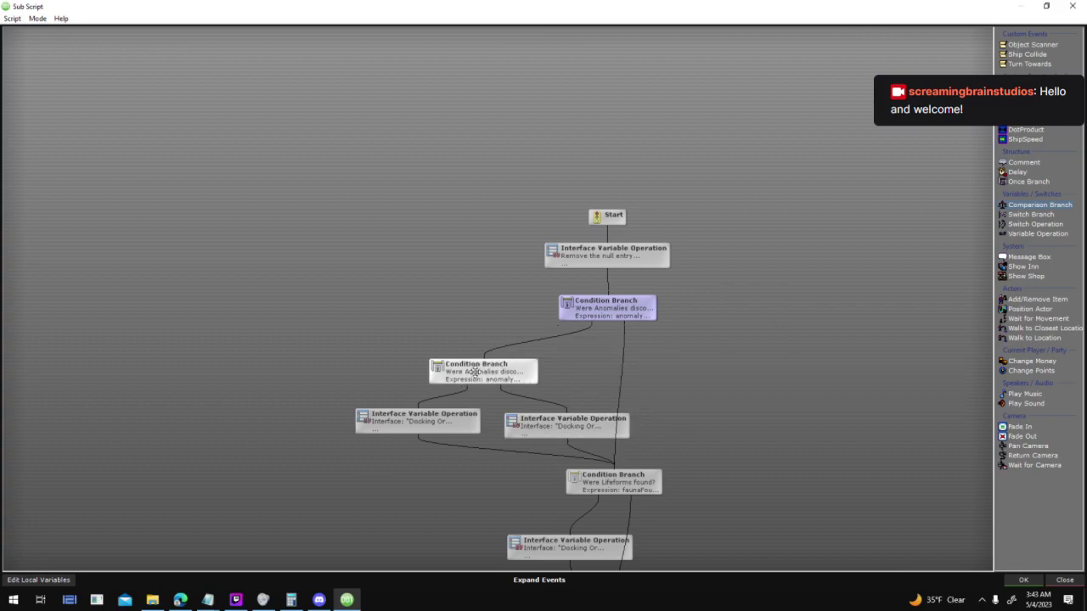
left_click_drag(474, 372, 465, 299)
left_click_drag(438, 357, 412, 357)
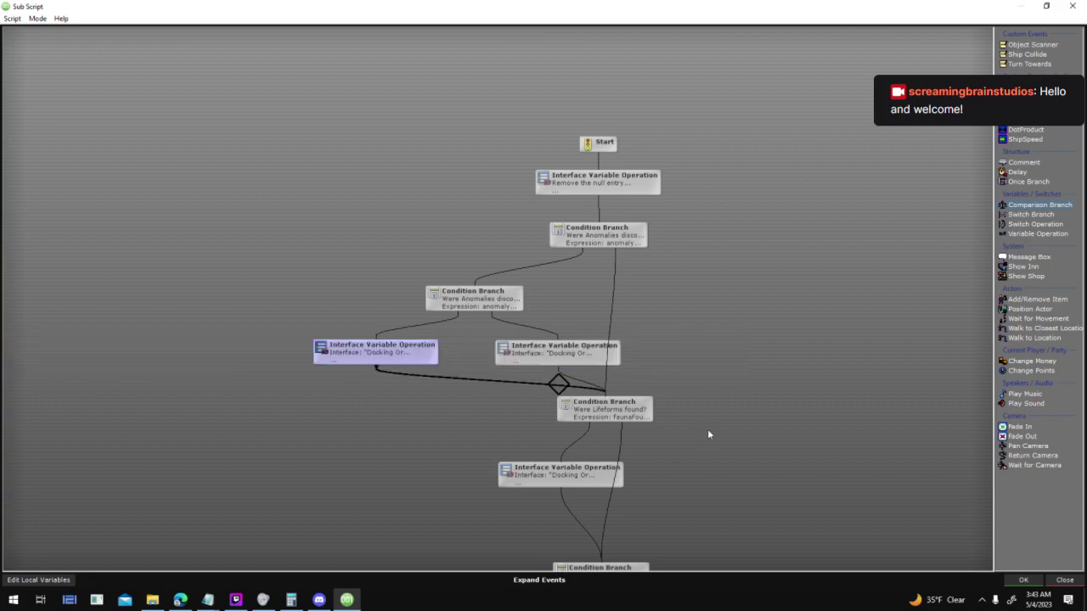
middle_click_drag(710, 430, 732, 292)
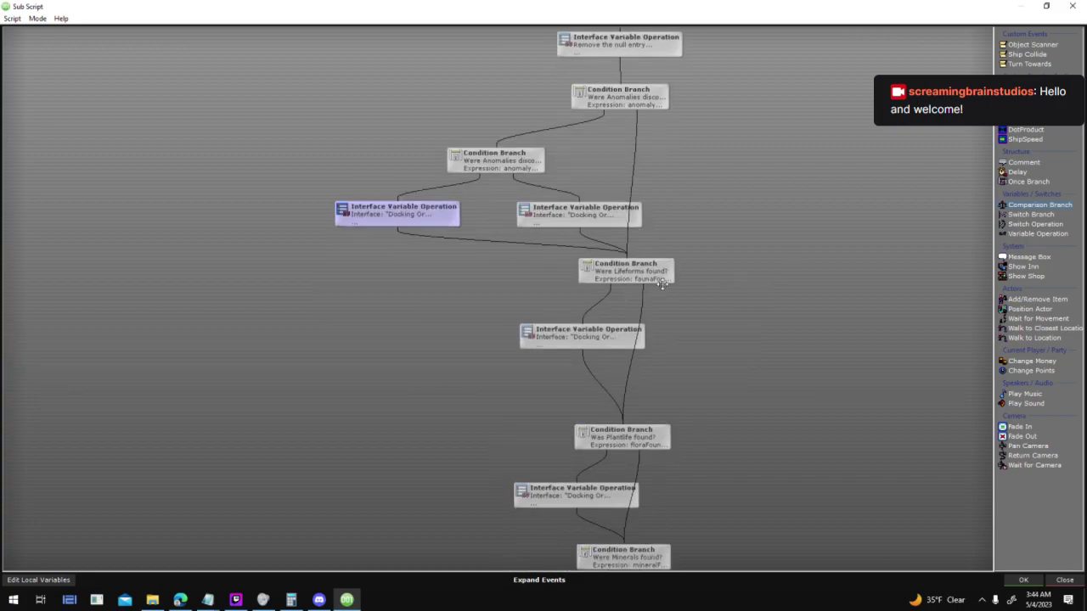
left_click_drag(670, 280, 679, 291)
Examine the lifeforms, plantlife and minerals branches and the "Less than 3 entries?" condition at the script's end
middle_click_drag(705, 282, 703, 197)
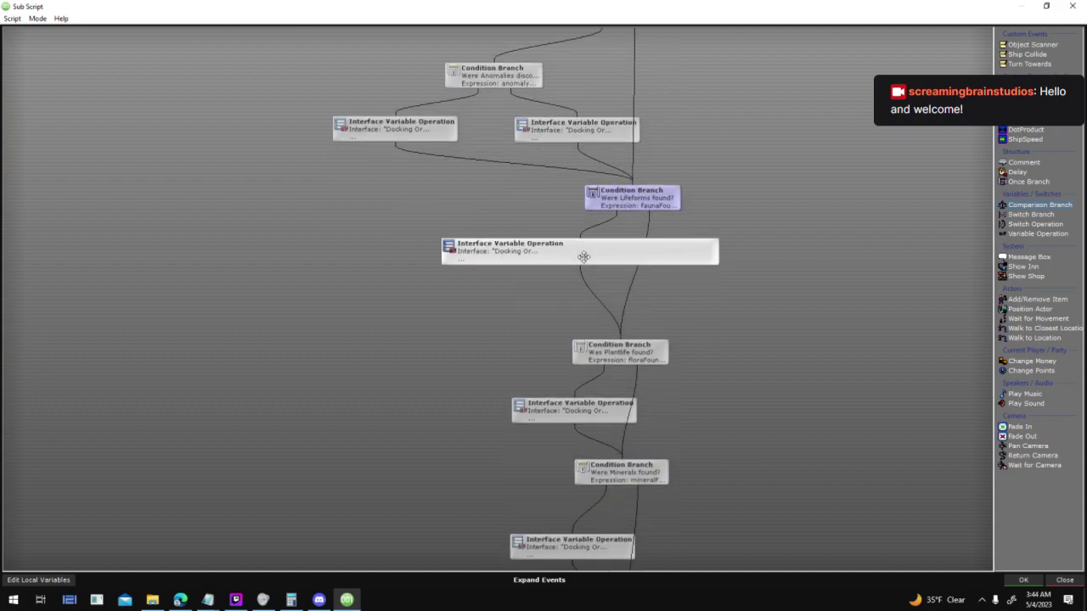
middle_click_drag(583, 257, 594, 124)
middle_click_drag(638, 225, 621, 149)
left_click_drag(580, 208, 539, 208)
scroll(698, 218, "down", 3)
left_click(543, 232)
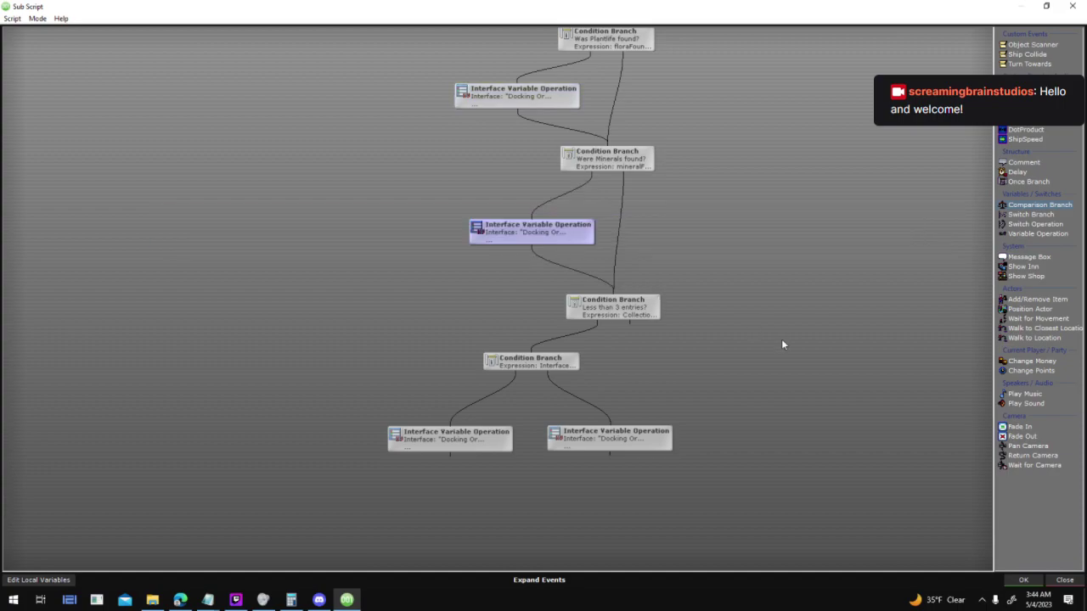
scroll(798, 314, "down", 1)
scroll(815, 286, "down", 1)
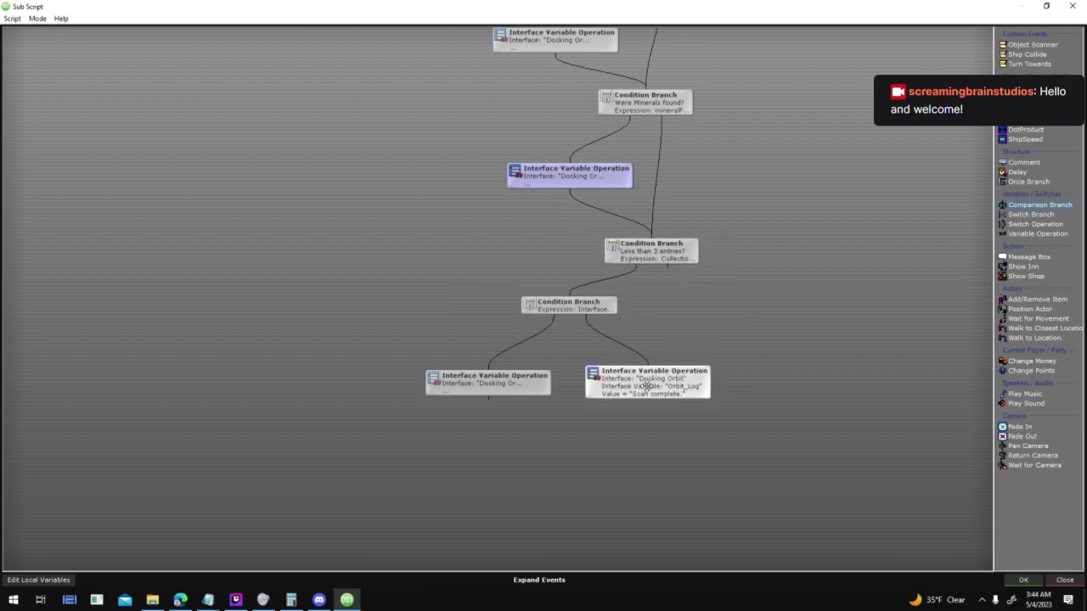
Inspect the Orbit_Log value expression of the first operation under the last condition branch and cancel the dialog
double_click(521, 385)
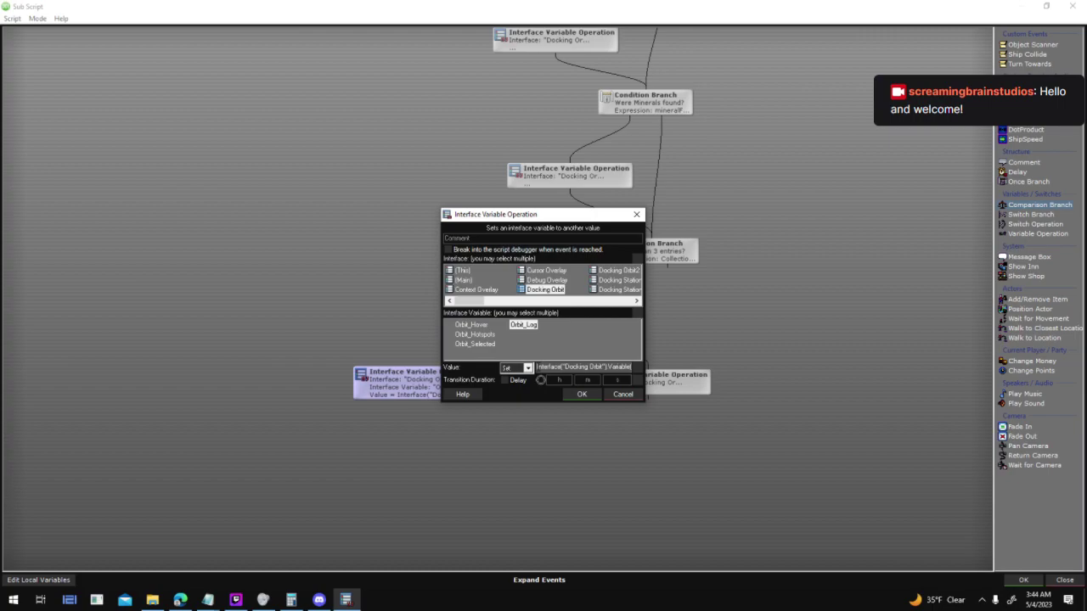
left_click_drag(538, 367, 583, 367)
left_click(578, 367)
key("shift+Right")
key("shift+Right")
key("shift+Right")
key("shift+Right")
key("shift+Right")
key("shift+Right")
key("shift+Right")
key("shift+Right")
key("shift+Right")
left_click(586, 367)
key("shift+Right")
key("shift+Right")
key("shift+Right")
key("shift+Right")
key("shift+Right")
key("shift+Right")
key("shift+Right")
key("shift+Right")
key("shift+Right")
key("shift+Right")
key("shift+Right")
key("shift+Right")
key("shift+Right")
left_click(631, 370)
type("Scan complete.")
left_click_drag(585, 367, 630, 367)
type("Entry 4")
left_click(627, 396)
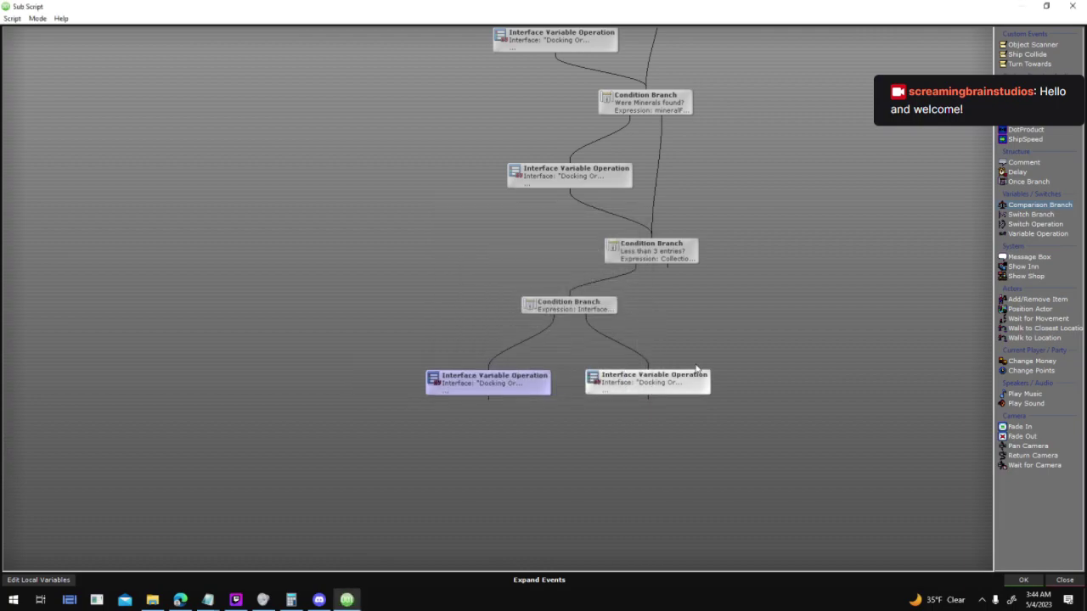
Close the Docking Log sub script without saving and exit the Orbit Scan field, discarding its changes
left_click(1057, 580)
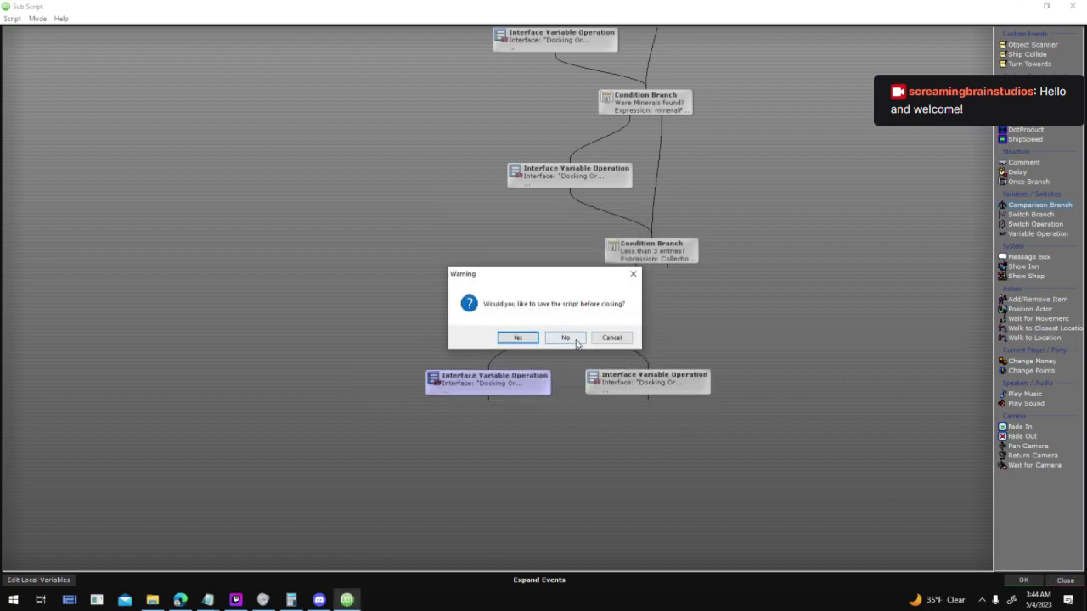
left_click(575, 341)
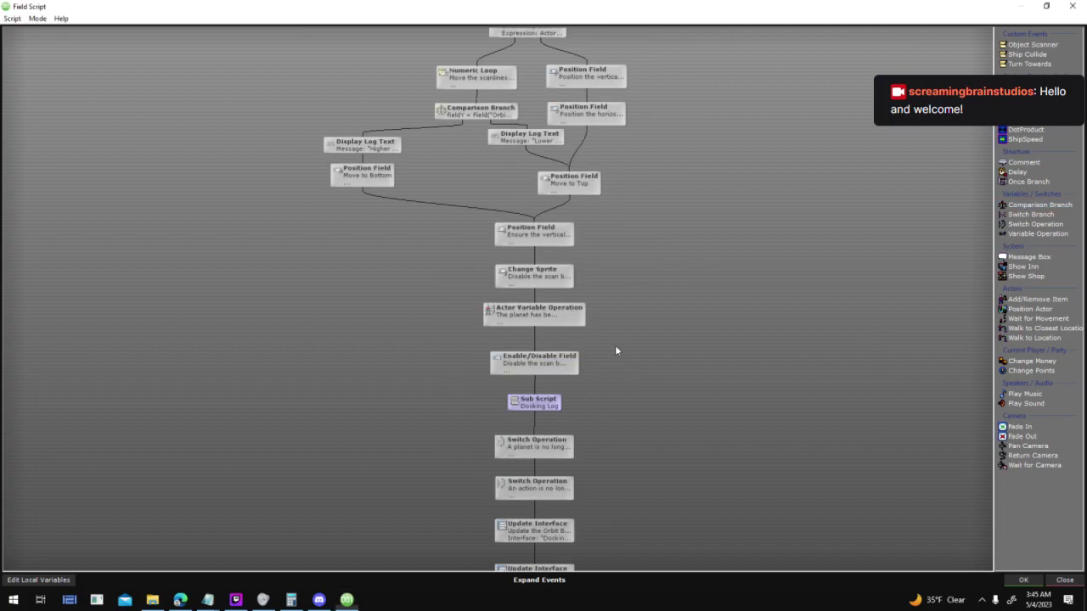
left_click(1024, 580)
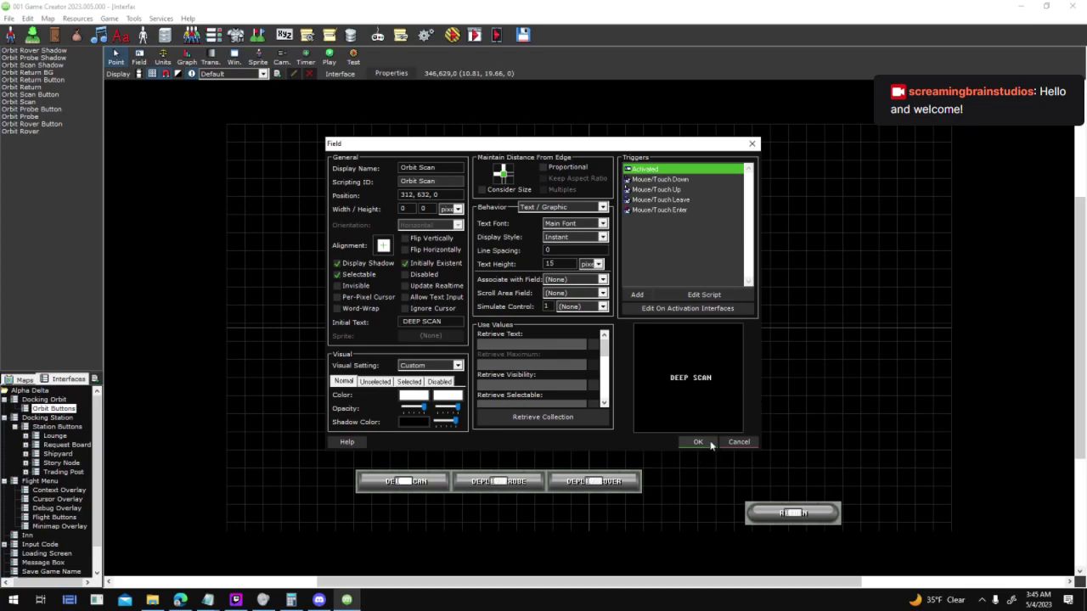
left_click(739, 442)
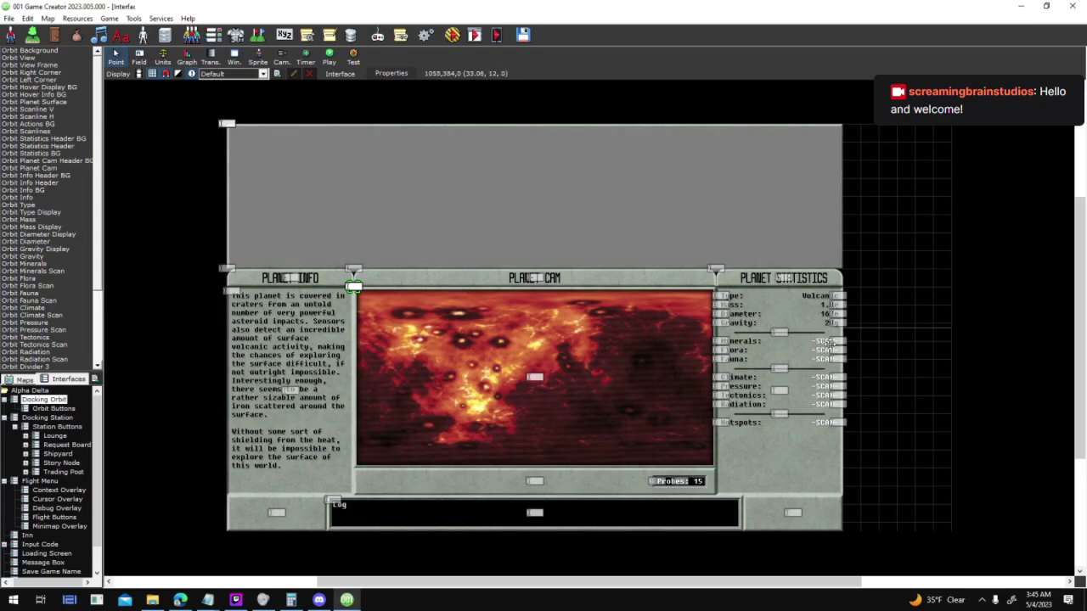
In the Docking Orbit interface, open the Orbit Minerals Scan field's properties and move the dialog clear of the planet statistics
left_click(836, 358)
left_click(837, 340)
left_click(839, 359)
double_click(839, 343)
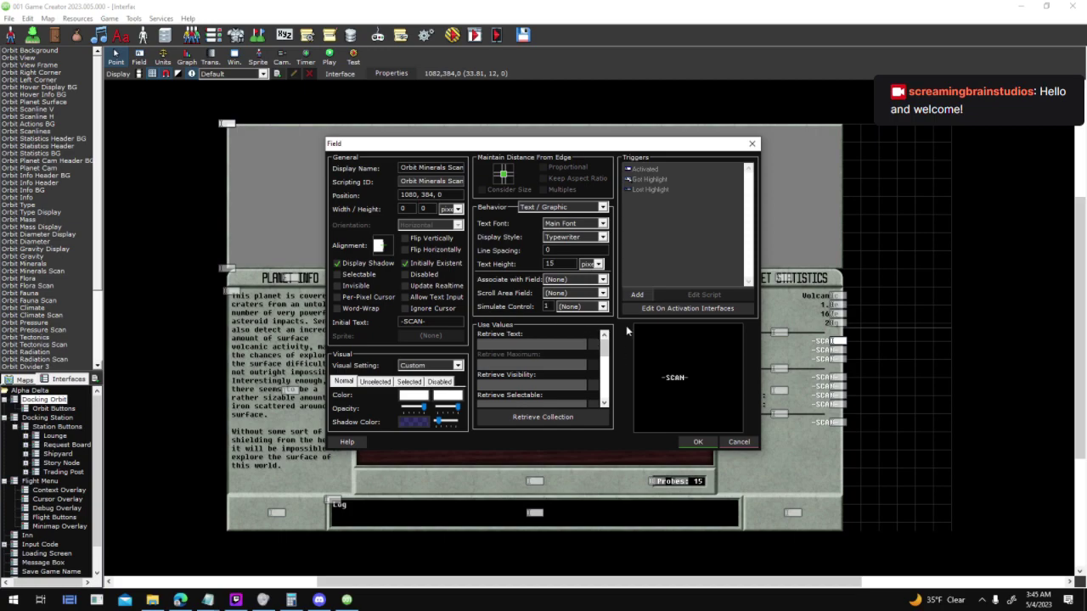
left_click_drag(616, 148, 430, 73)
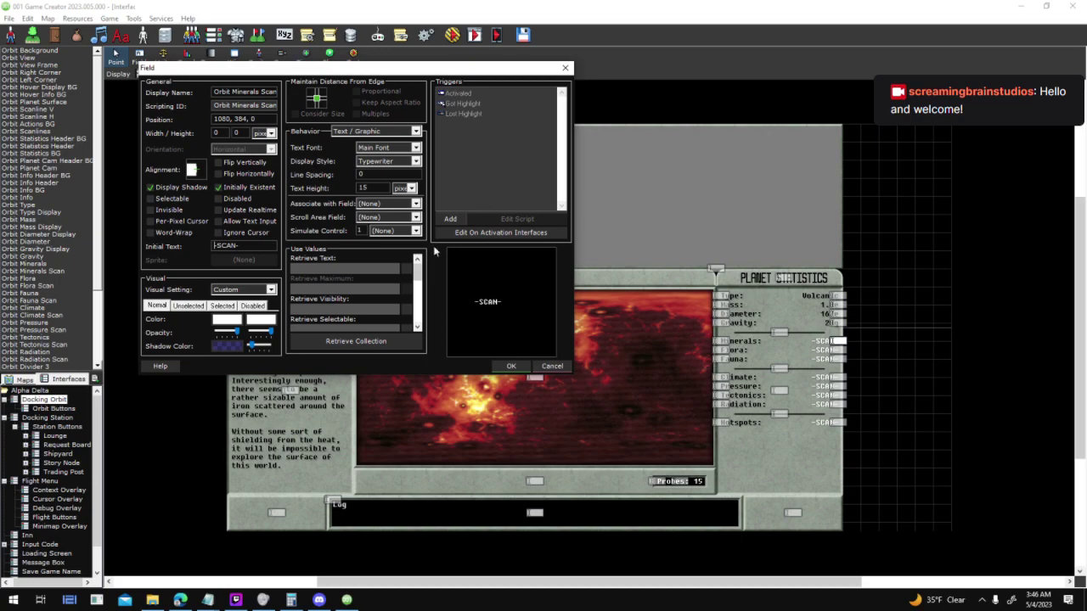
Close the Orbit Minerals Scan field's properties and open the Sector 0 (Space) map in object selection mode
left_click(511, 366)
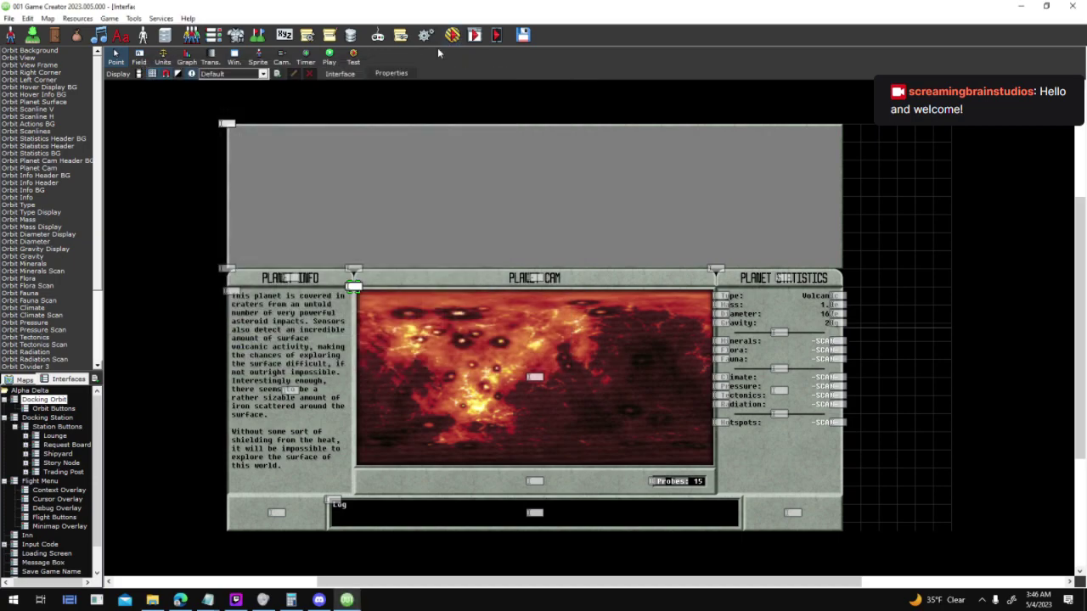
left_click(76, 381)
left_click(519, 338)
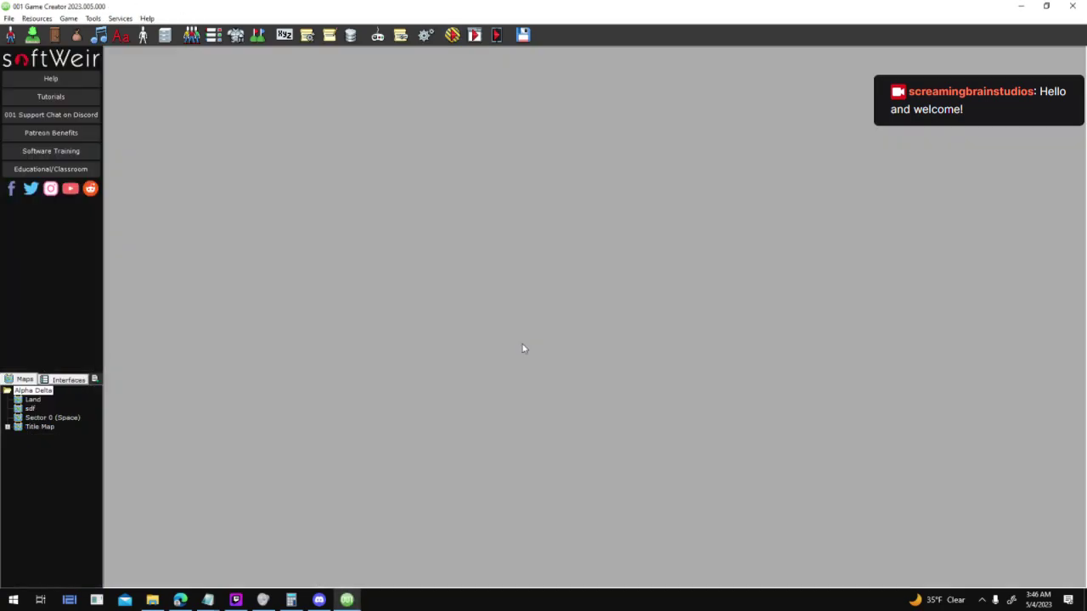
double_click(53, 417)
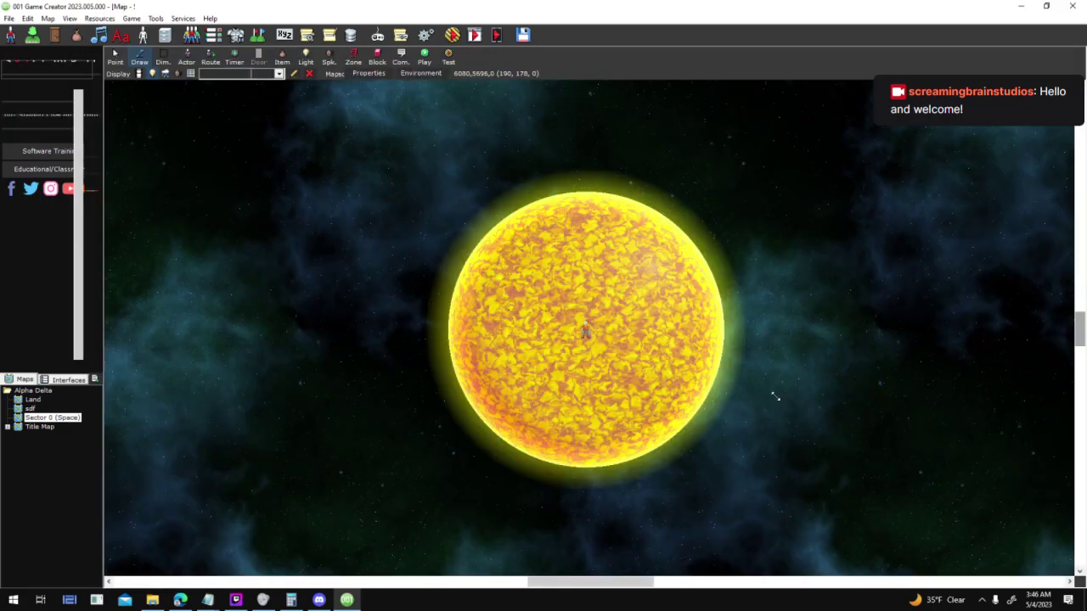
left_click(116, 57)
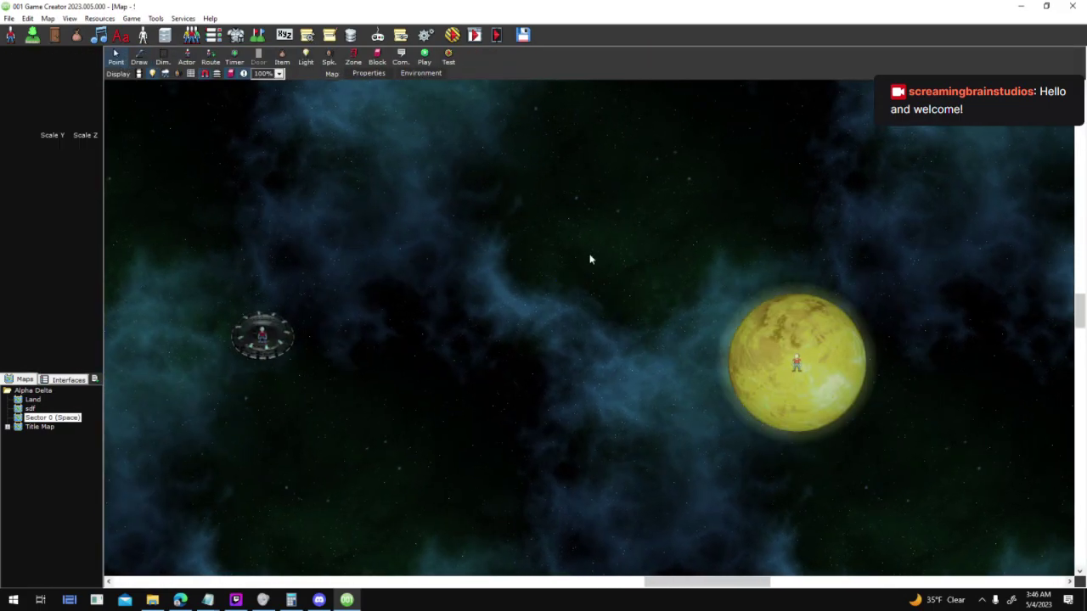
Append the hotspot ";Flora_0-305325" to the Surface_Hotspots variable of the Rocky 0 planet actor and accept the actor's changes
double_click(836, 336)
left_click(698, 309)
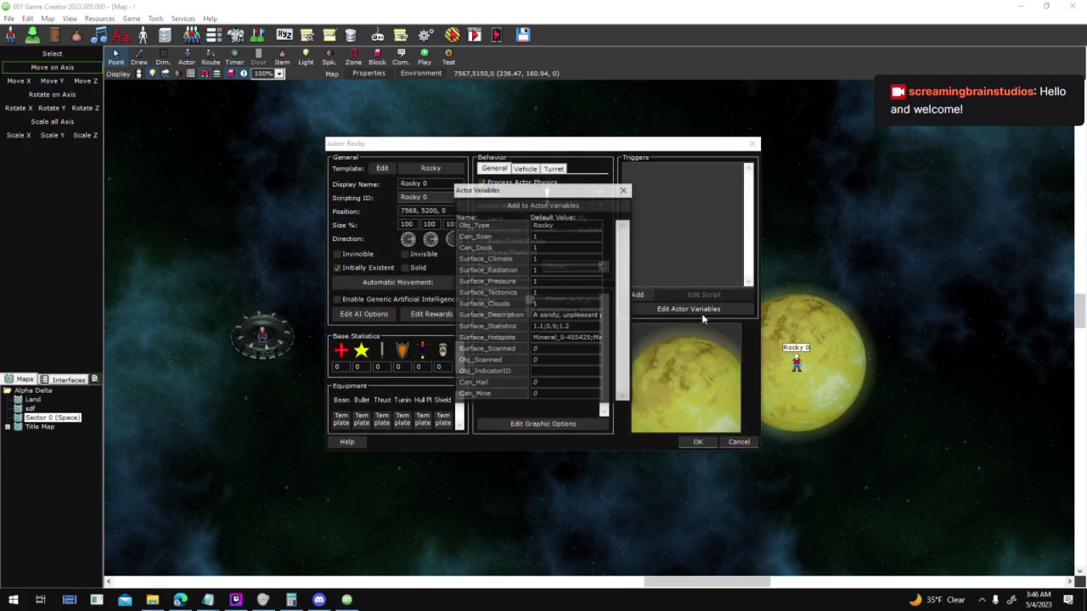
left_click_drag(533, 338, 626, 352)
key("ctrl+v")
type(";Flora_0")
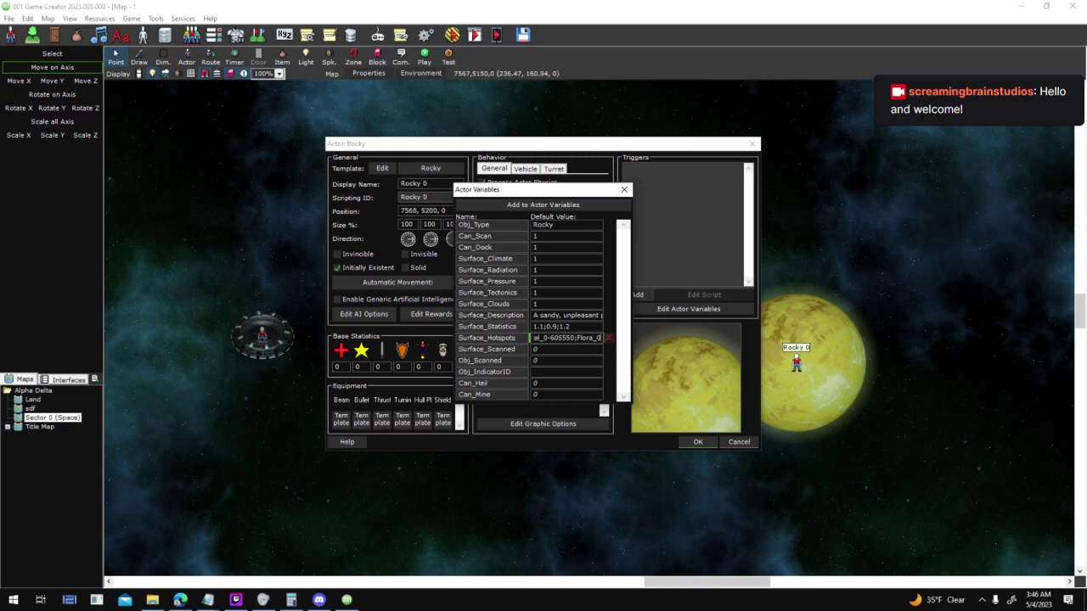
type("-305325")
key("Return")
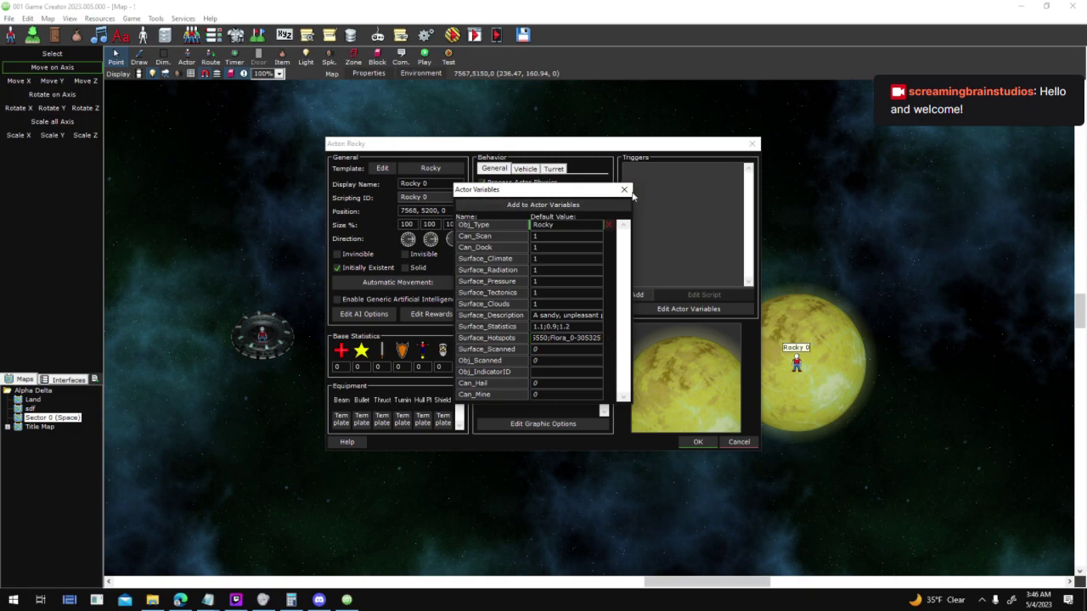
left_click(626, 190)
left_click(698, 443)
Launch a test run of the game with the existing testing options and start a new game
left_click(448, 56)
left_click(513, 340)
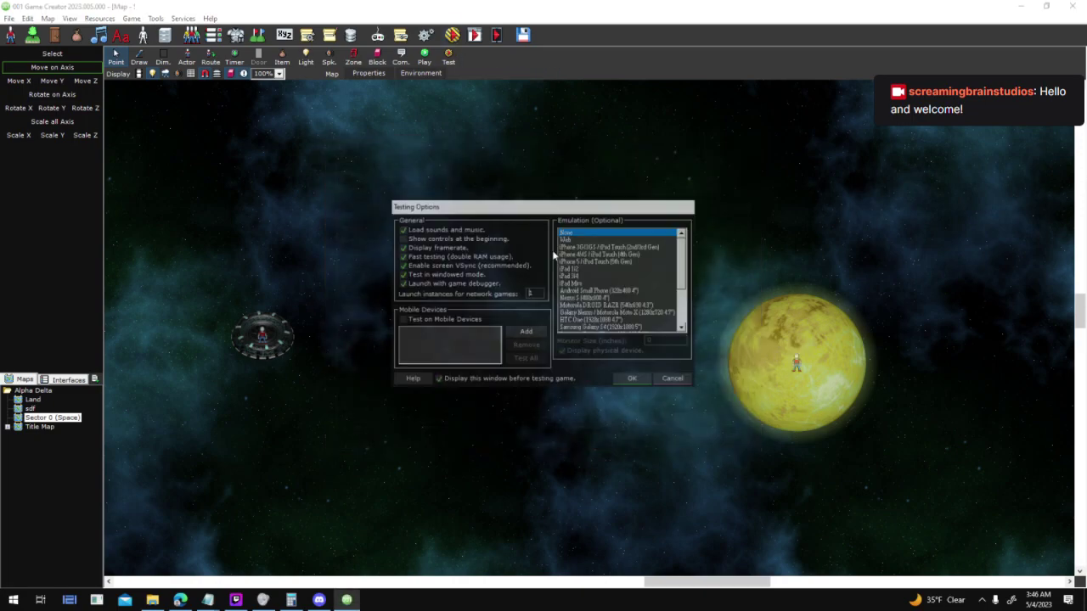
left_click(635, 379)
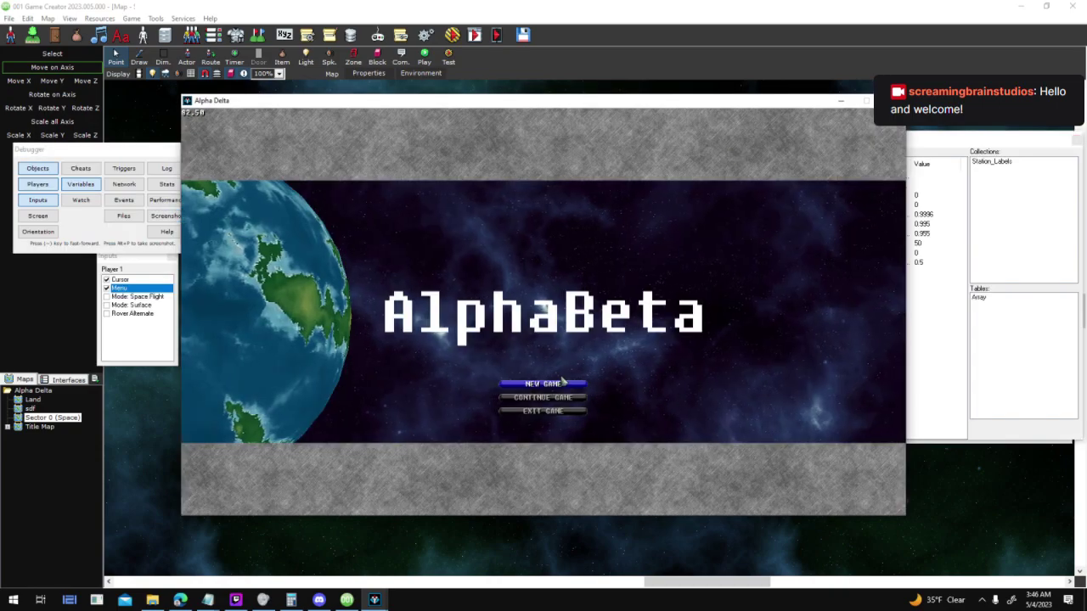
key("Return")
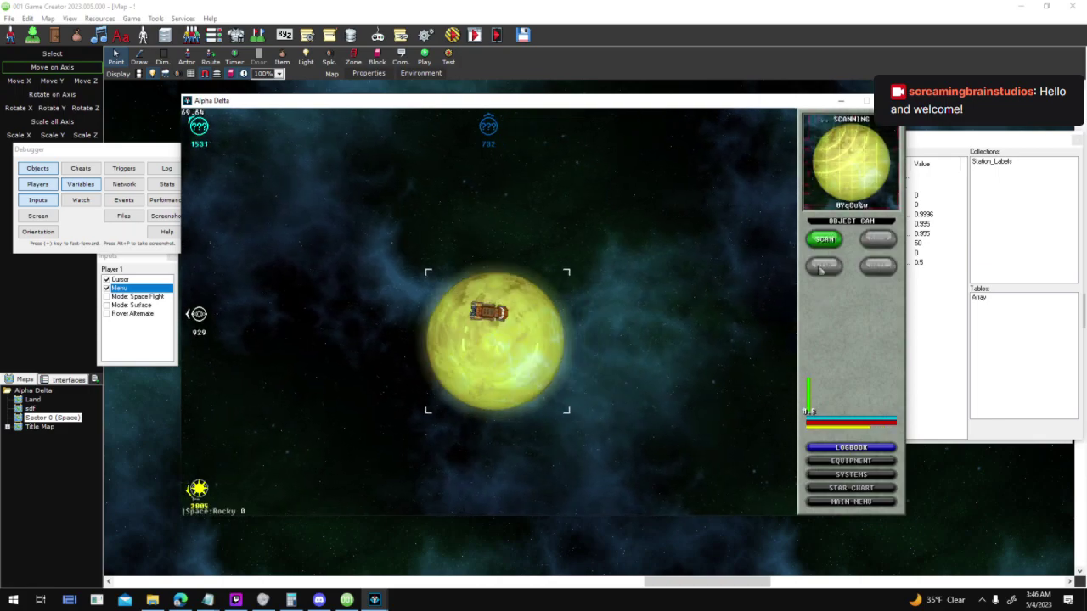
Scan Rocky 0, run the orbit menu's deep scan to check its hotspots, and close the test run
left_click(828, 241)
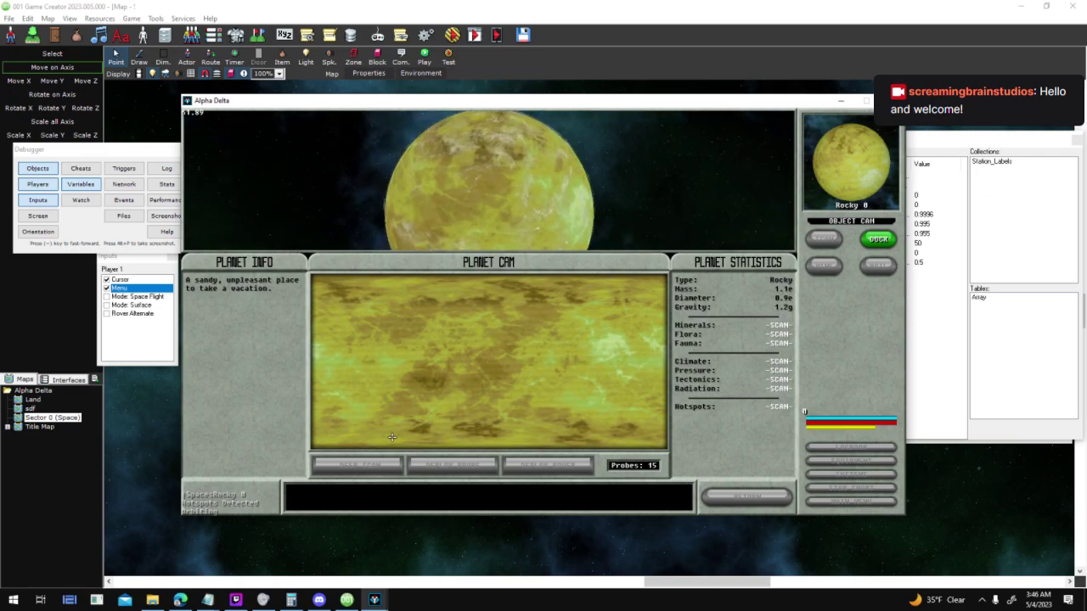
left_click(383, 472)
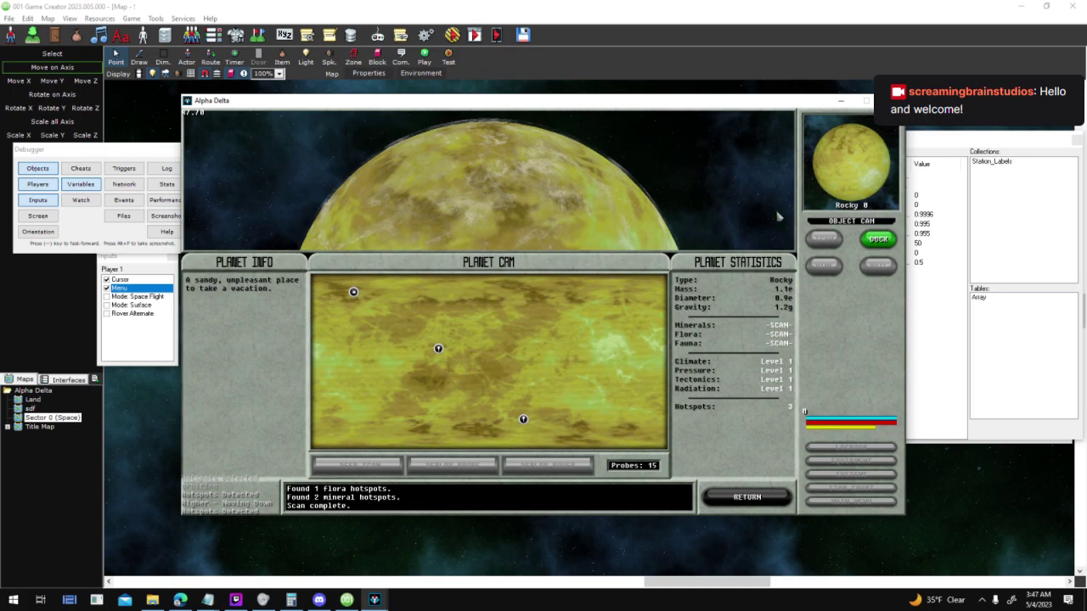
left_click(891, 100)
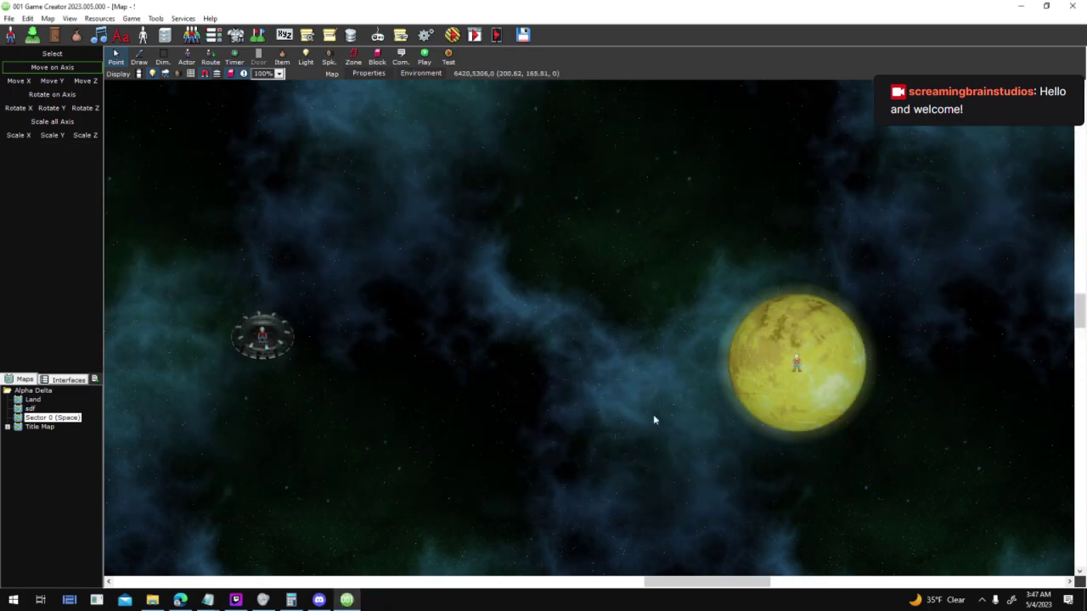
Return to the project's interfaces and reopen the Docking Orbit interface
left_click(63, 379)
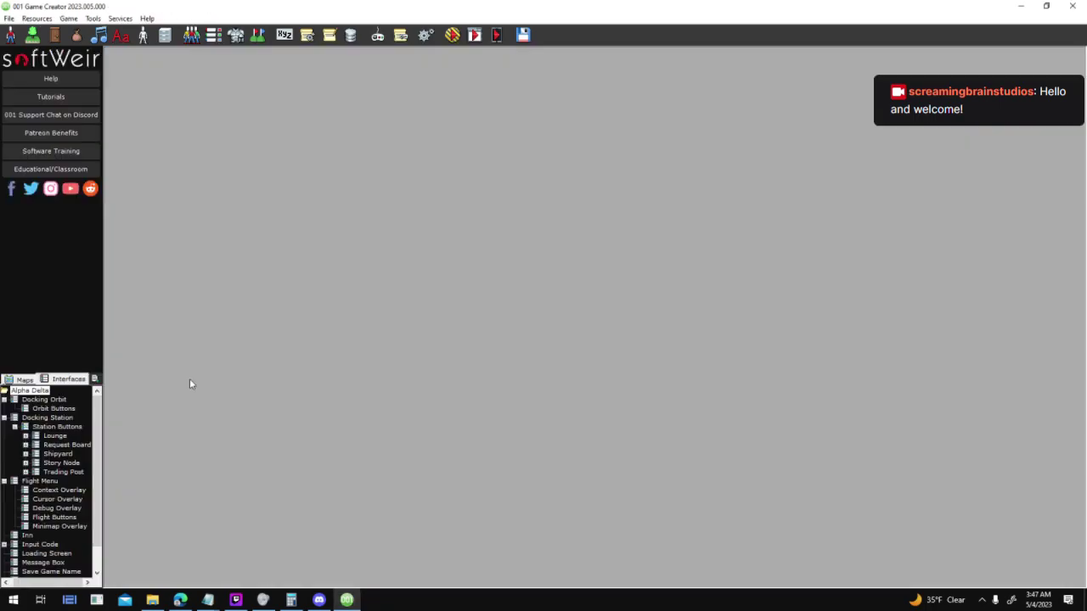
double_click(57, 426)
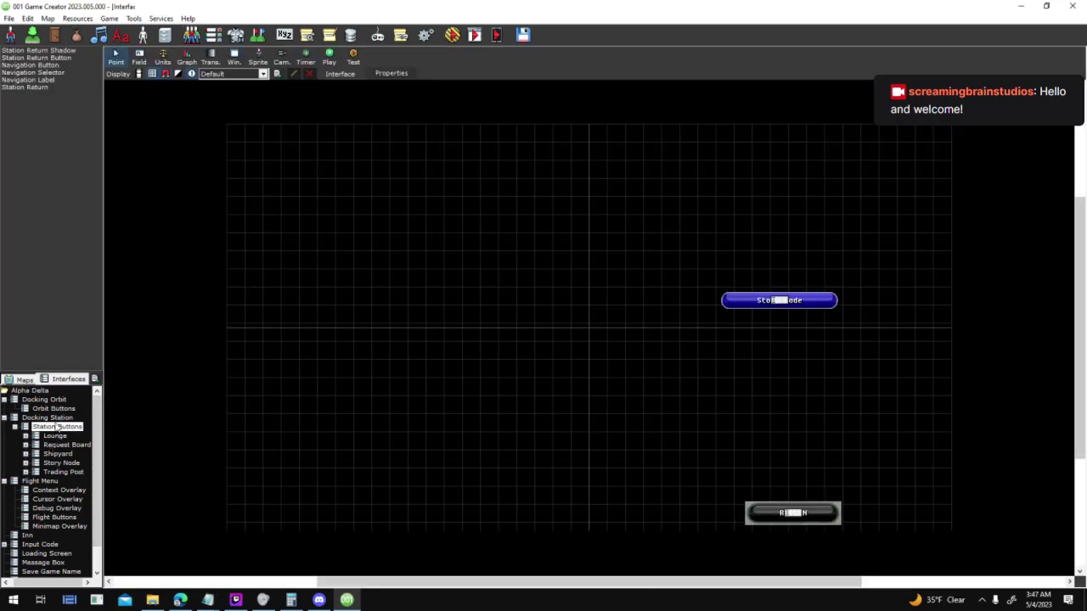
double_click(61, 403)
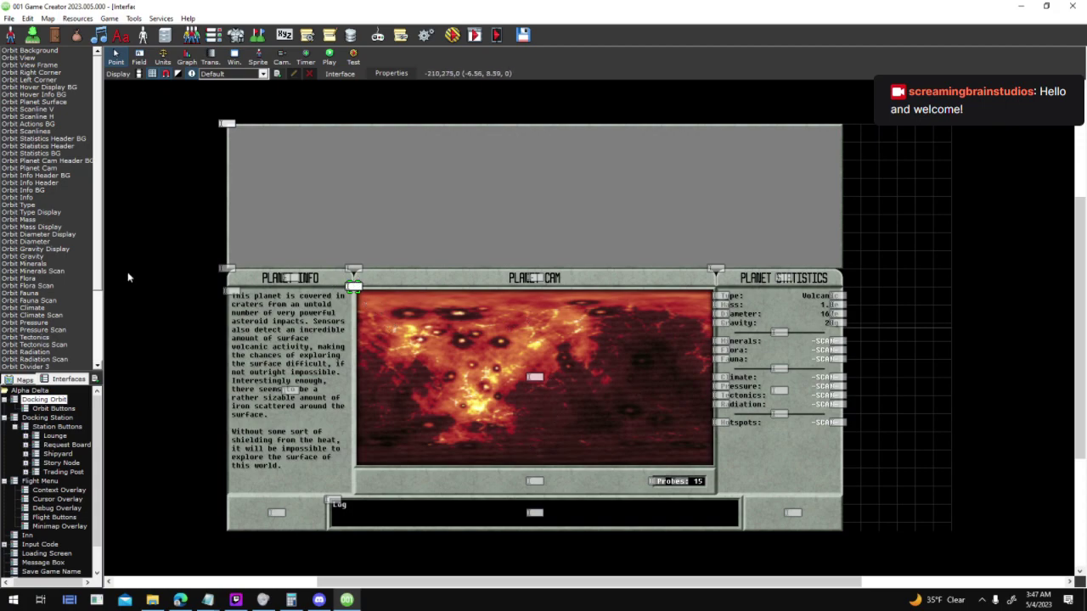
Place the Orbit Ping Icon 2 field over the planet surface's upper-left crater at about 282, 330 and open its properties
scroll(96, 357, "down", 4)
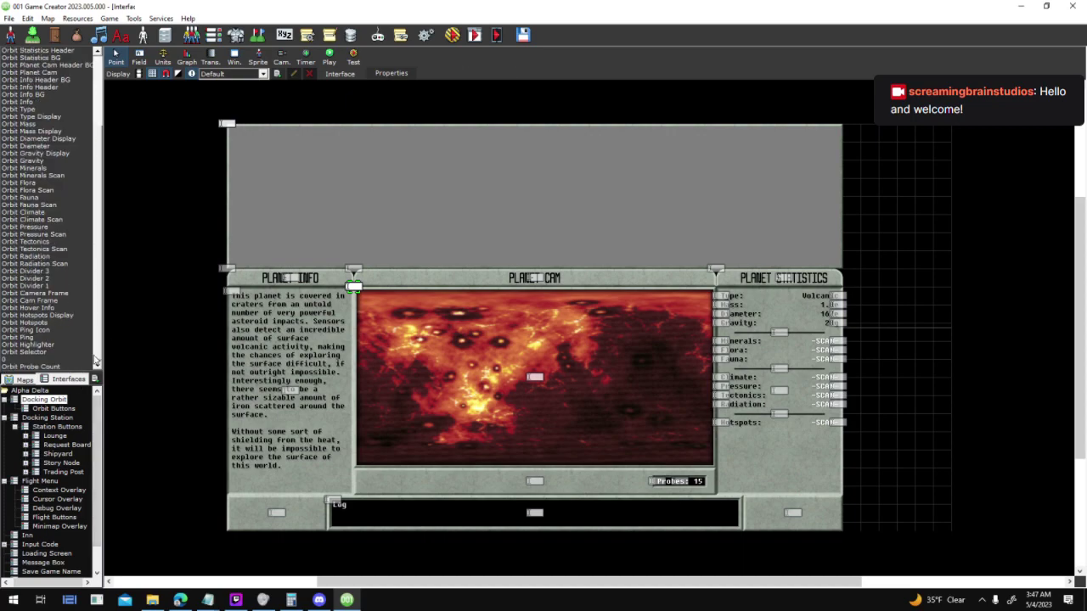
left_click(50, 331)
left_click(625, 360)
left_click_drag(621, 360, 617, 351)
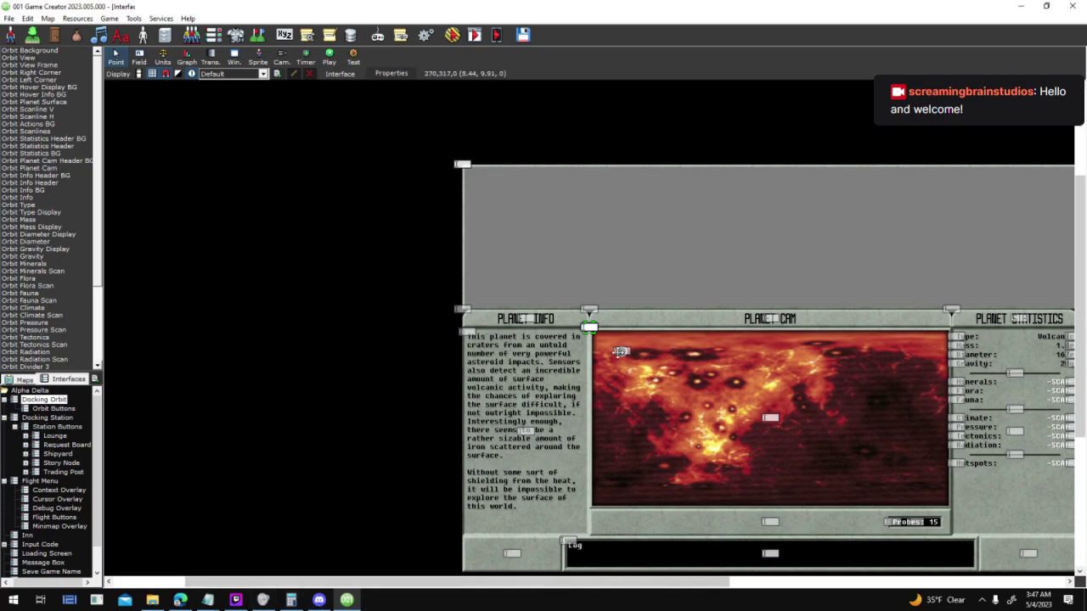
double_click(622, 350)
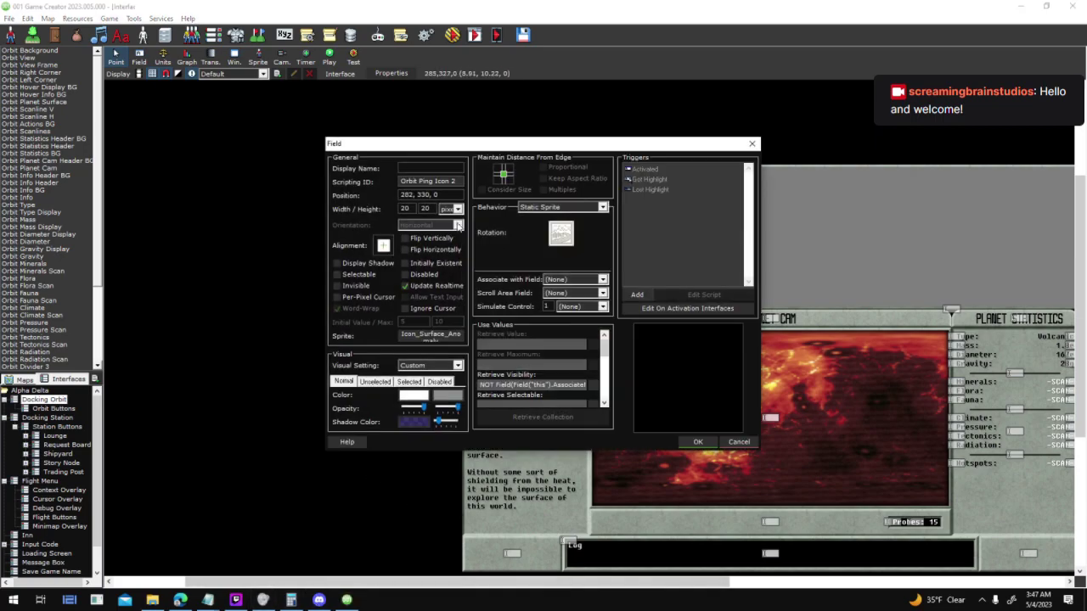
Switch to the Planet Types.txt notes, replace the 280 + 160 calculation with 282330, and leave the icon field's properties unchanged
mouse_move(208, 600)
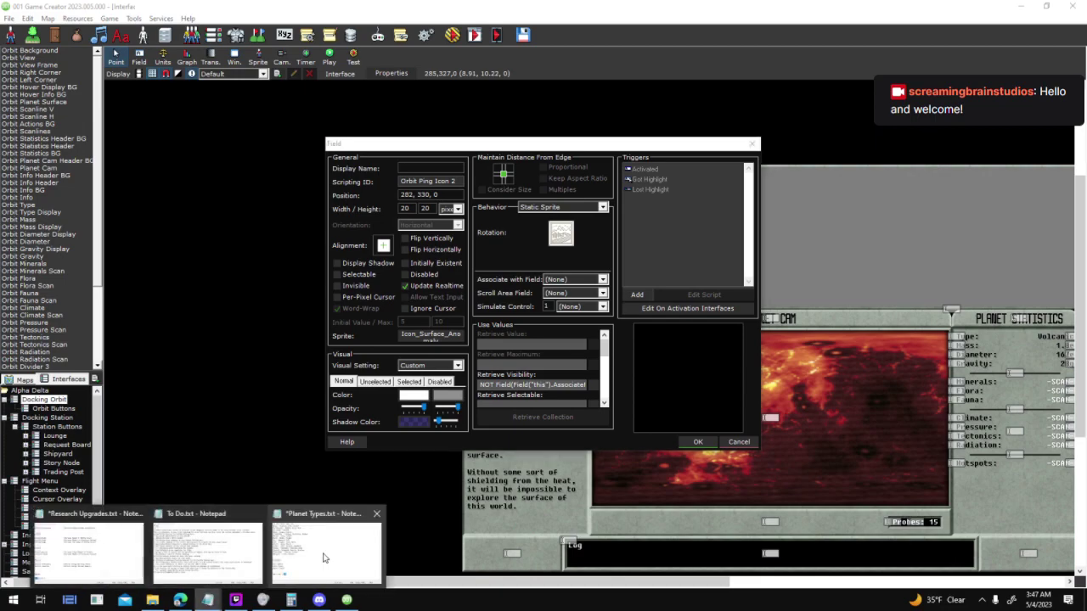
left_click(331, 552)
left_click_drag(624, 430, 493, 440)
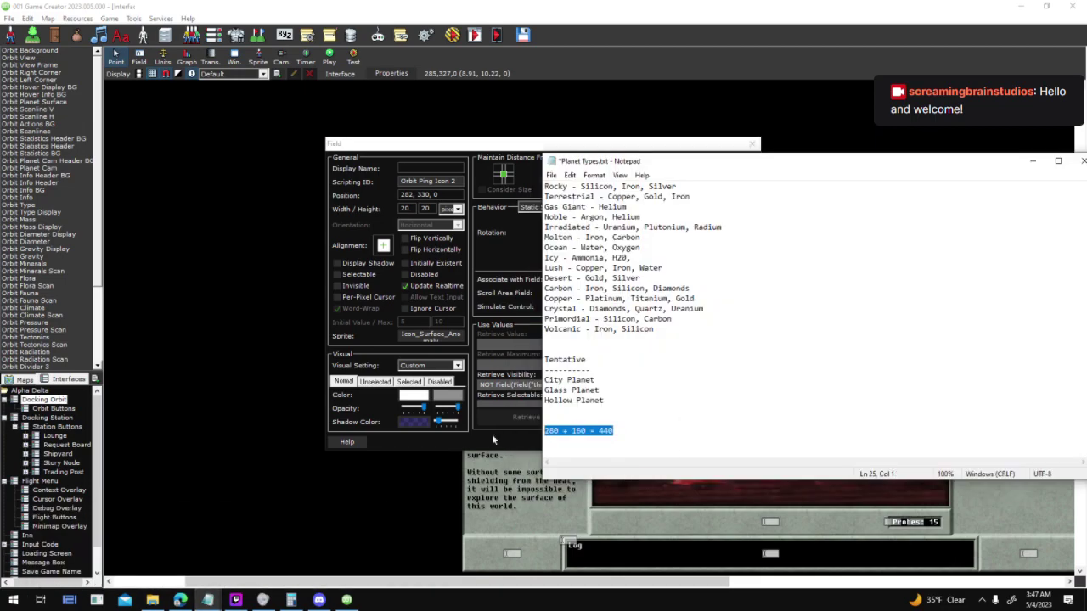
type("282330")
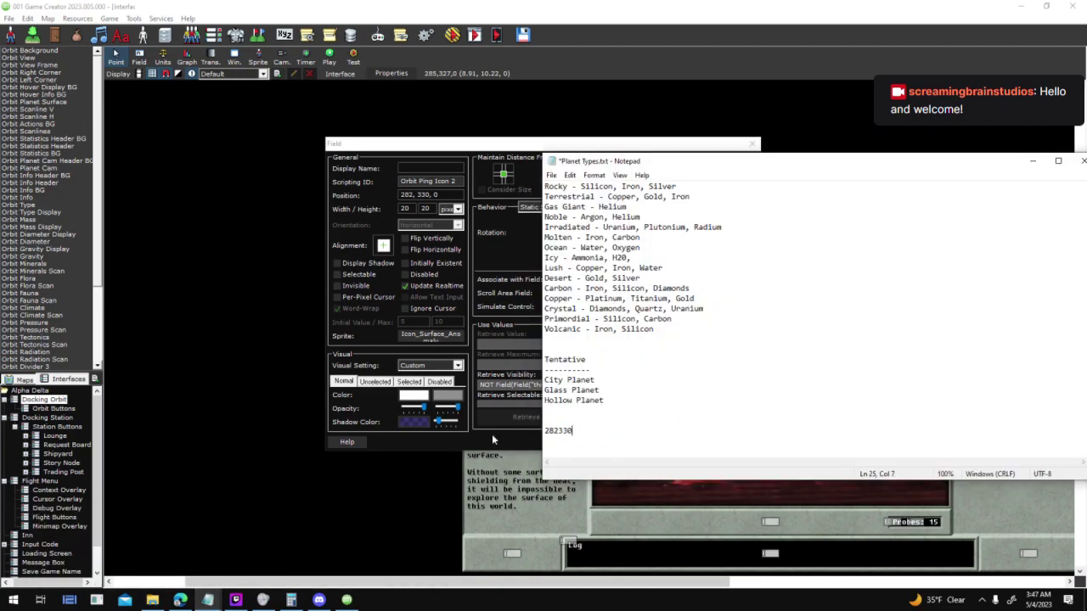
left_click(527, 151)
left_click(735, 445)
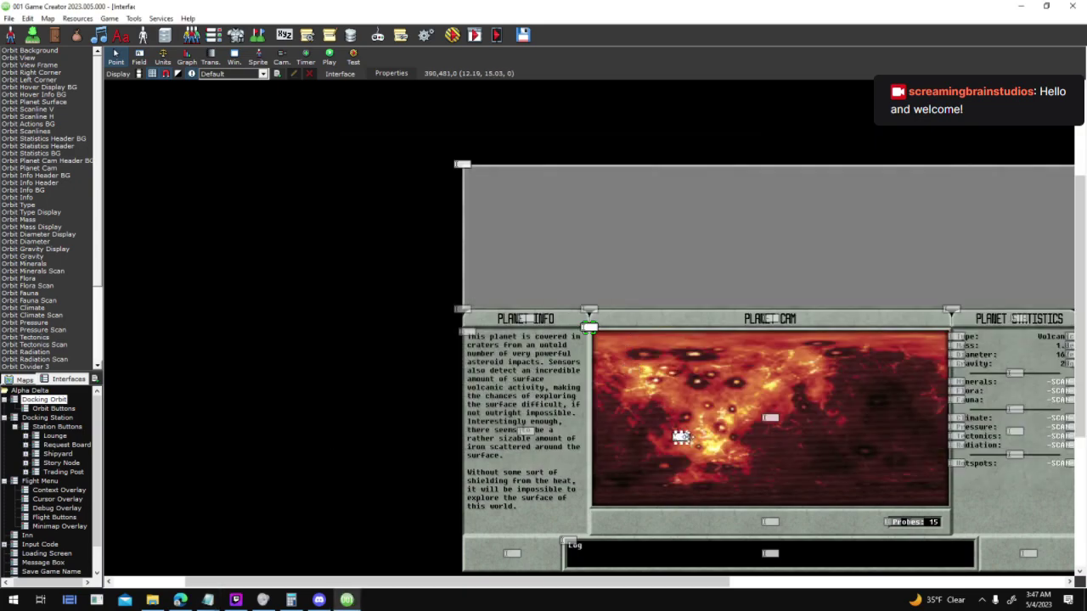
Check the ping icon's position over the lower craters at 426, 482 and record 426482 on a new line in Planet Types.txt
double_click(703, 436)
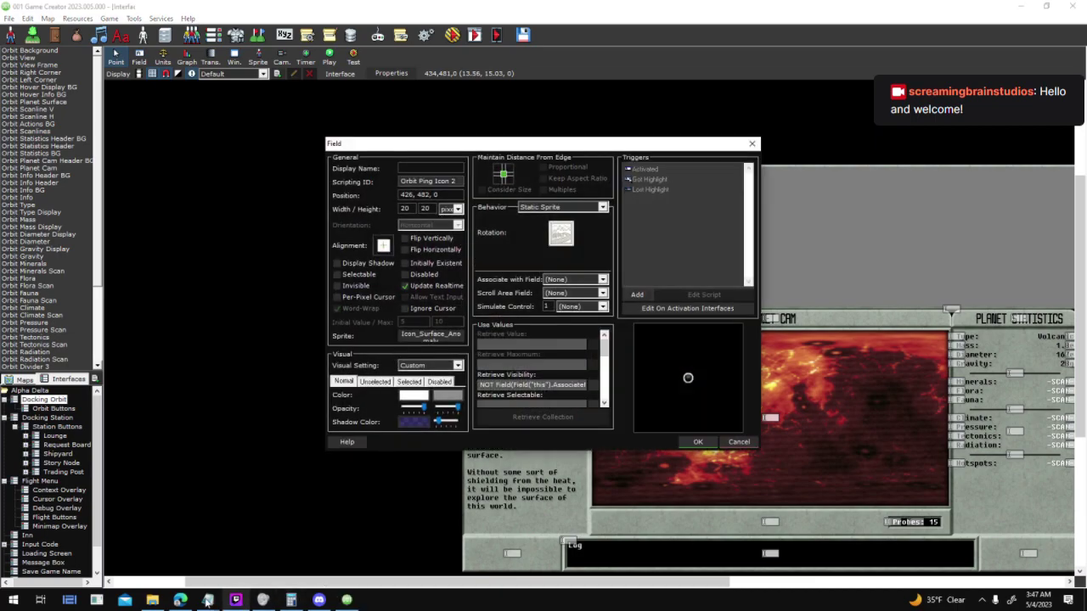
mouse_move(207, 599)
left_click(327, 564)
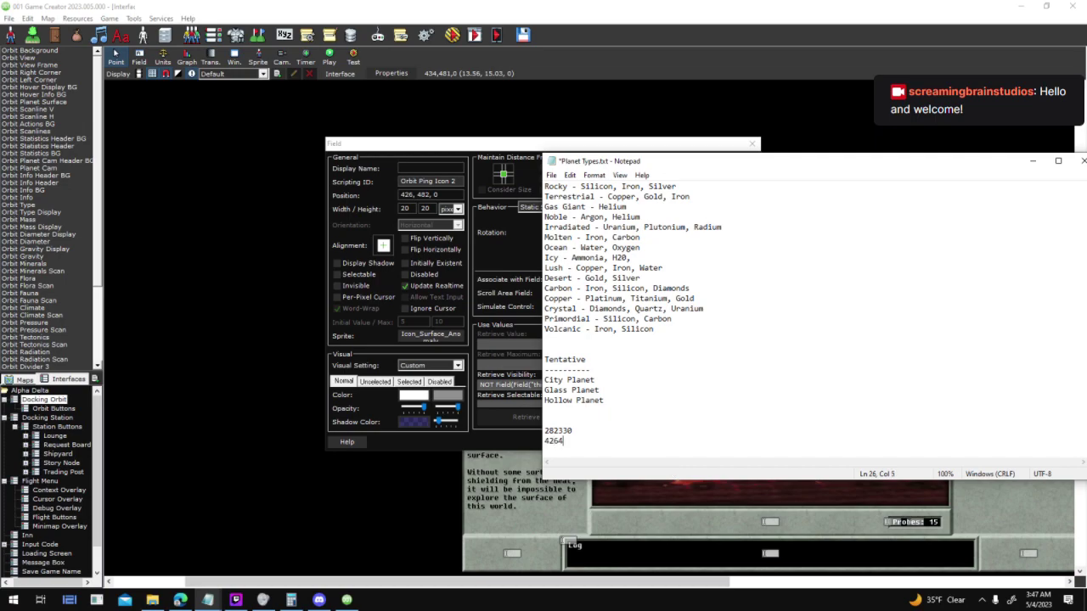
left_click(494, 423)
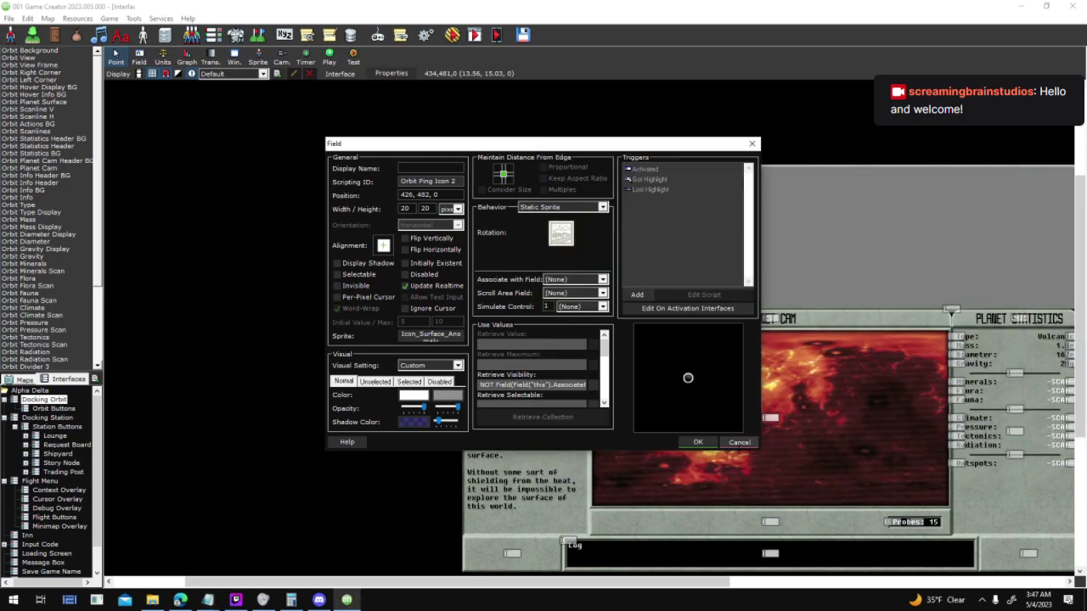
left_click(747, 445)
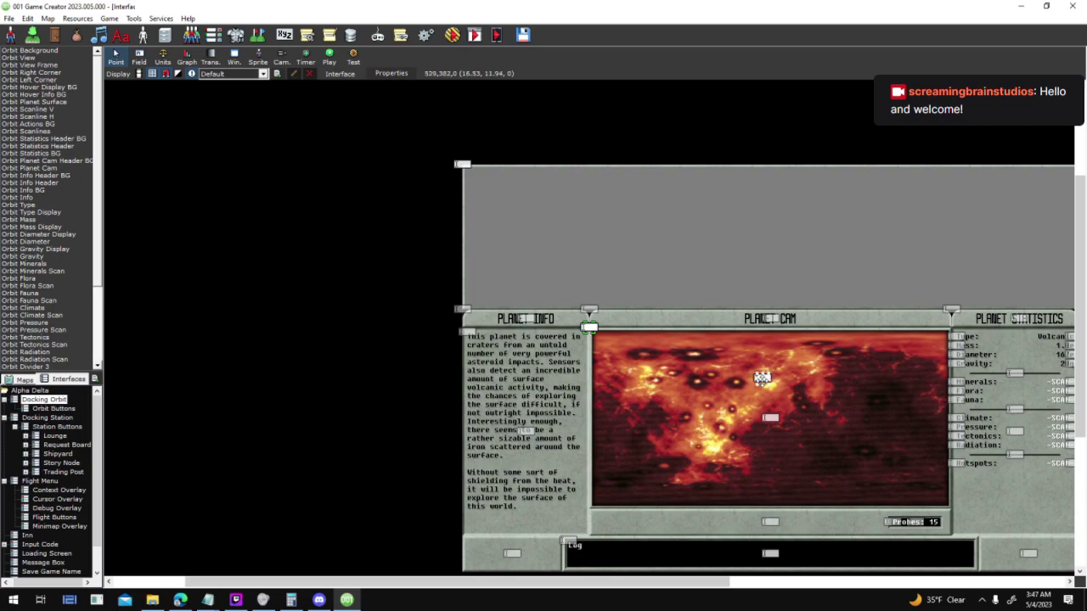
mouse_move(207, 599)
left_click(330, 560)
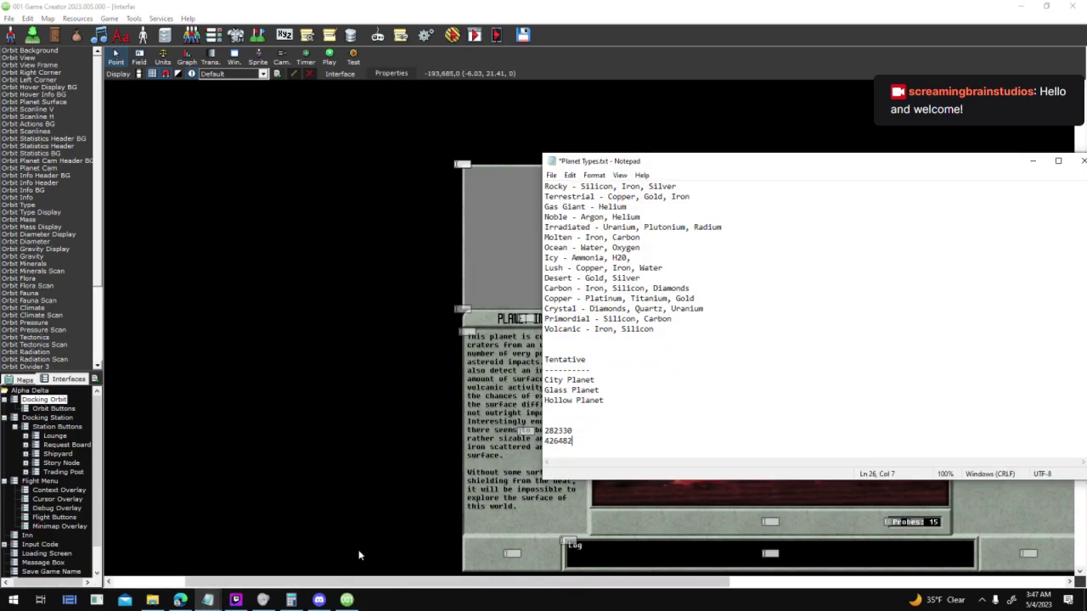
left_click(430, 361)
key("ctrl+z")
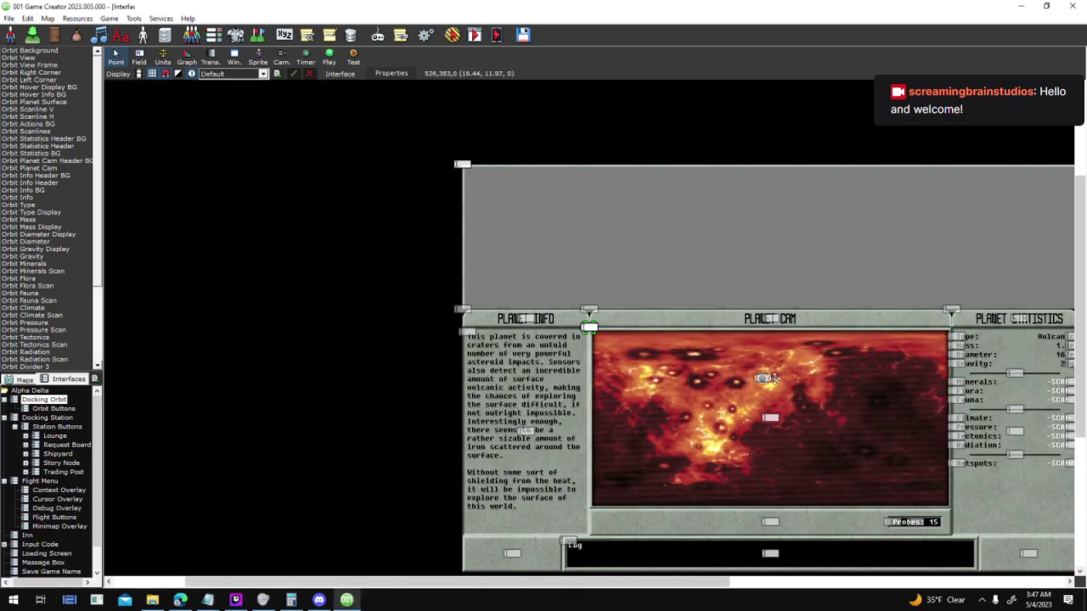
Check the ping icon's position near the upper middle of the planet surface and record 530378 on a new line in Planet Types.txt
double_click(749, 395)
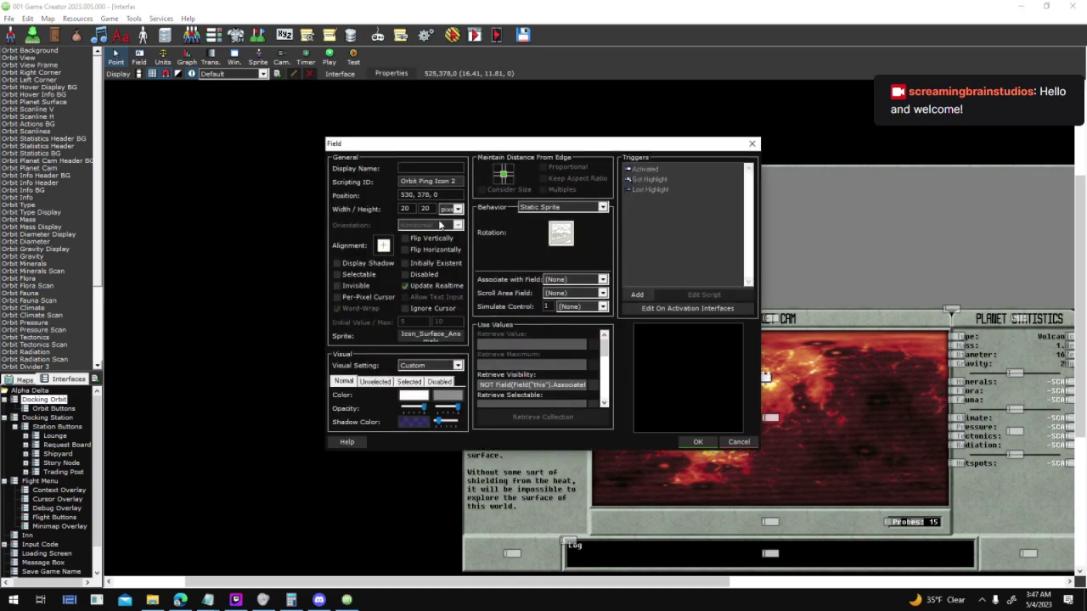
mouse_move(212, 602)
left_click(327, 550)
key("Return")
type("530, 378")
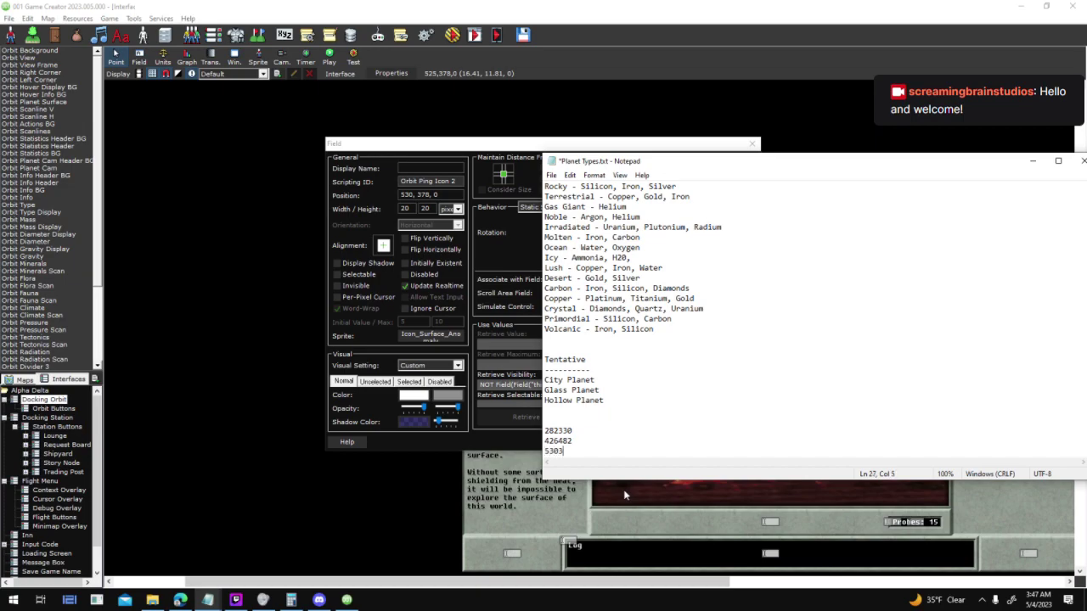
left_click(376, 333)
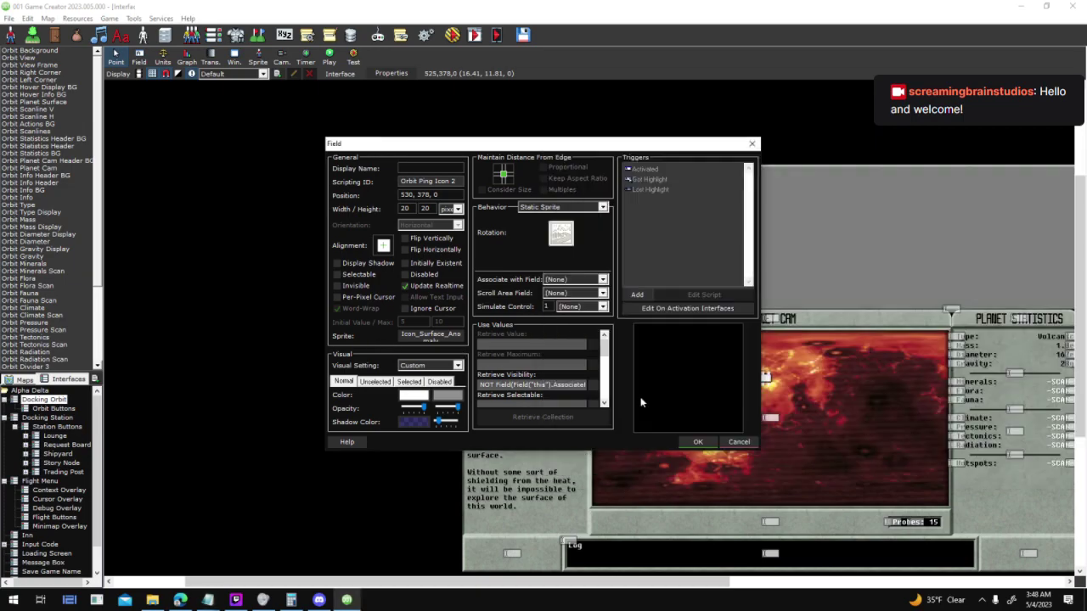
left_click(736, 442)
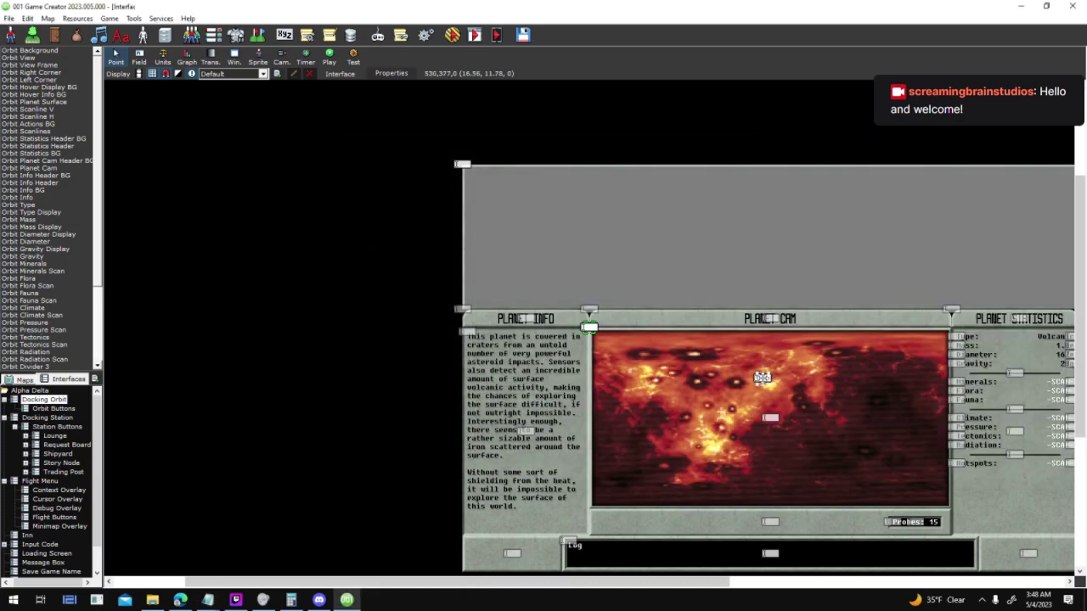
Place the ping icon on the planet's dark lower-right area at 778, 498 and add 778498 as a new line in Planet Types.txt
double_click(902, 446)
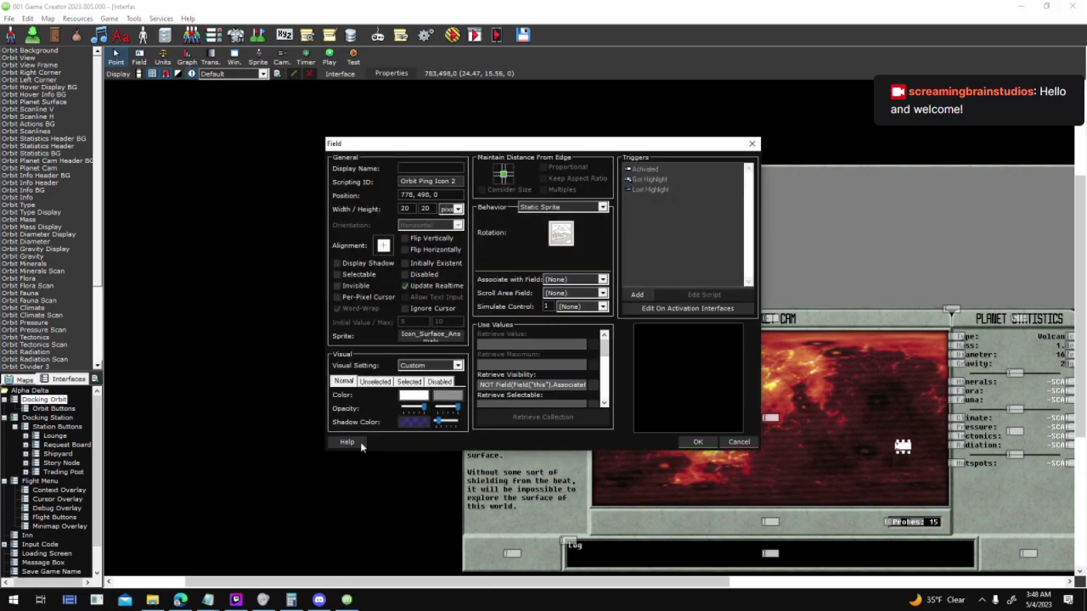
mouse_move(222, 603)
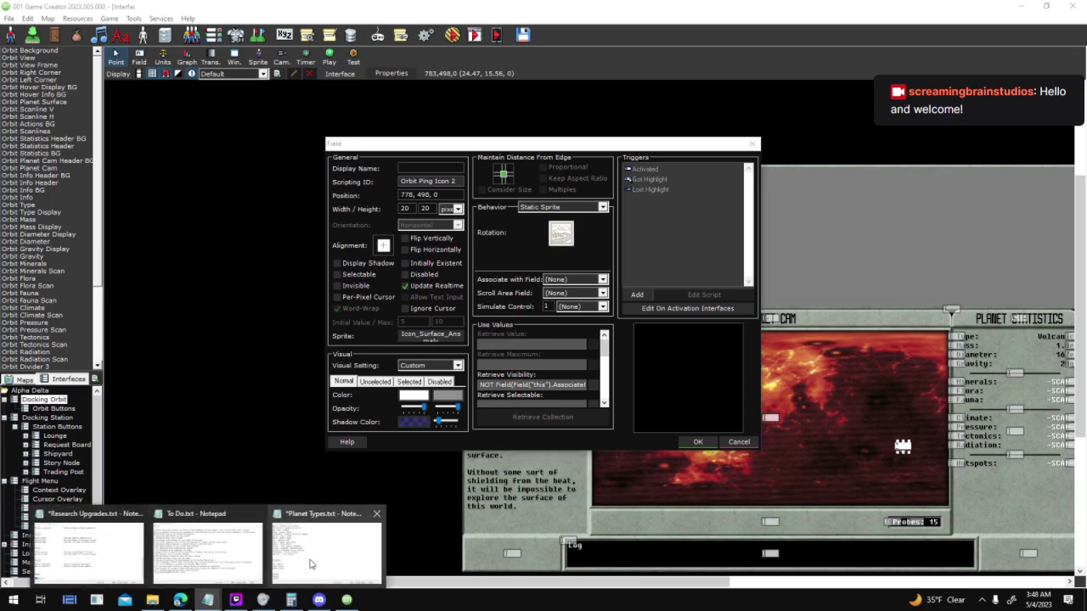
left_click(327, 548)
key("Return")
type("7")
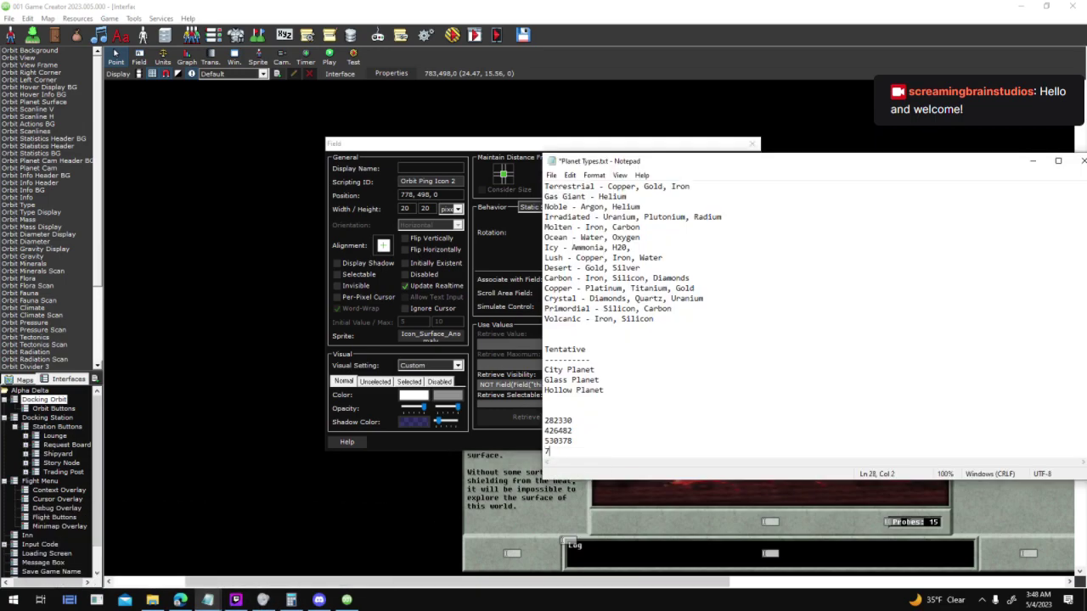
type("78498")
left_click(376, 488)
left_click(742, 441)
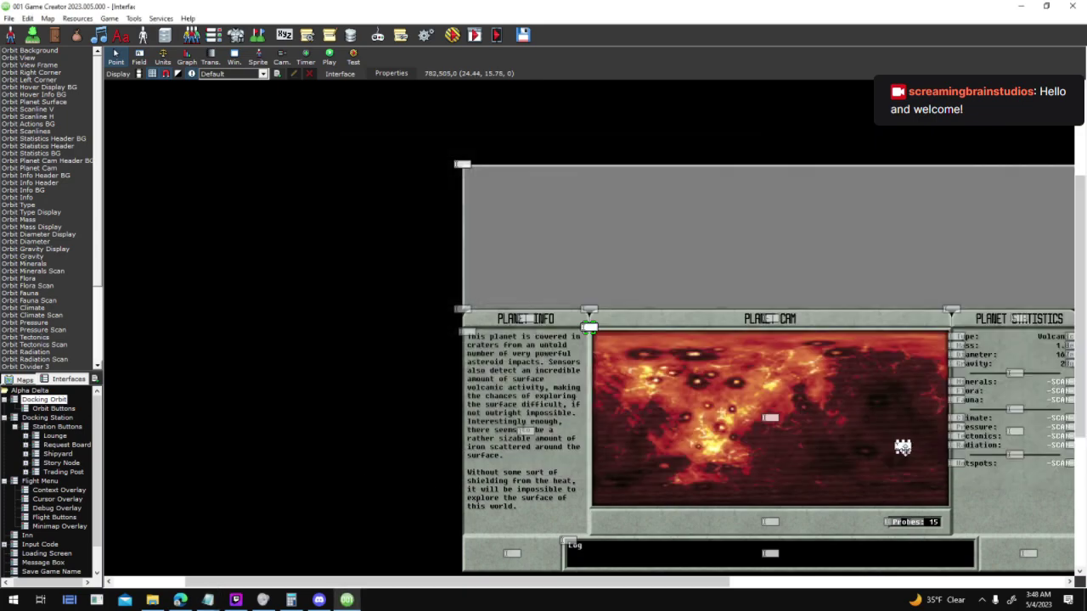
Open the Sector 0 (Space) map and bring up the actor variables of the yellow Rocky 0 planet
left_click(42, 417)
left_click(564, 339)
double_click(68, 416)
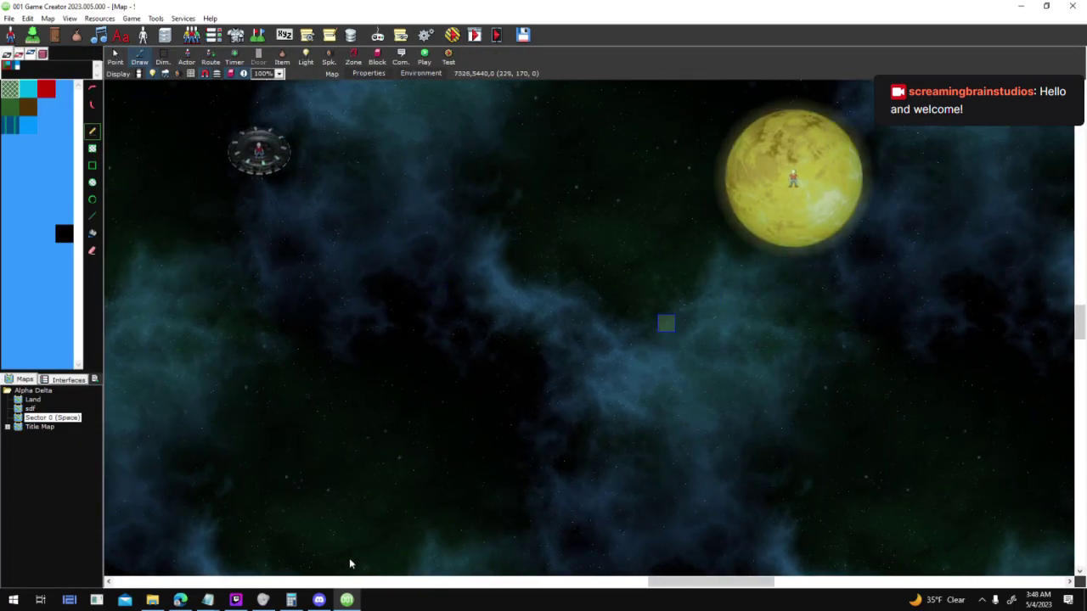
left_click(115, 56)
double_click(642, 362)
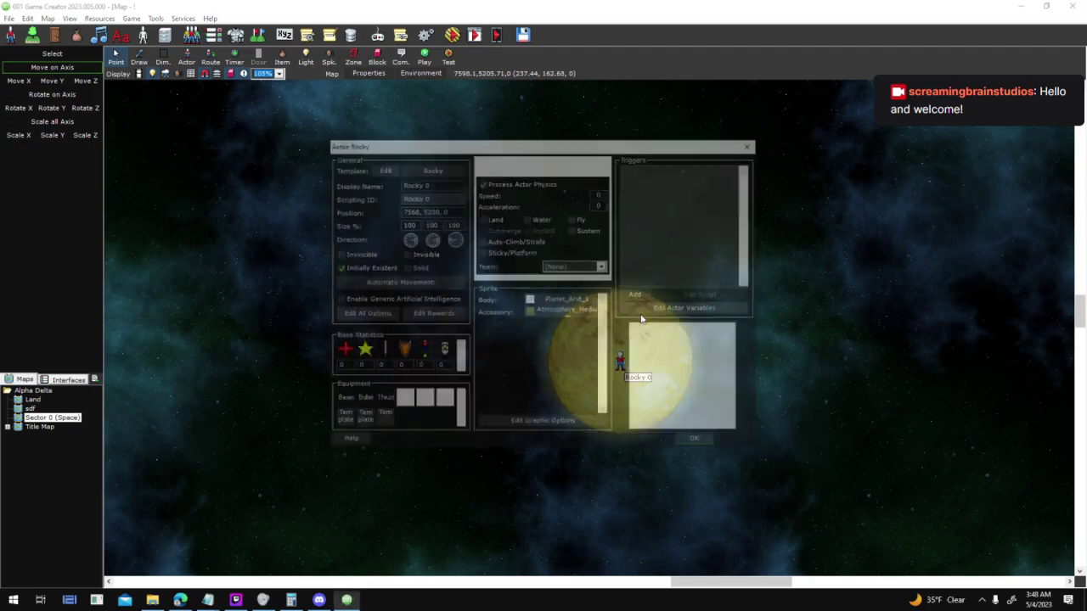
left_click(566, 326)
Copy 282330 from Planet Types.txt and use it as the coordinates of the first Mineral_0 entry in Surface_Hotspots
mouse_move(208, 601)
left_click(322, 551)
key("shift+Home")
key("ctrl+c")
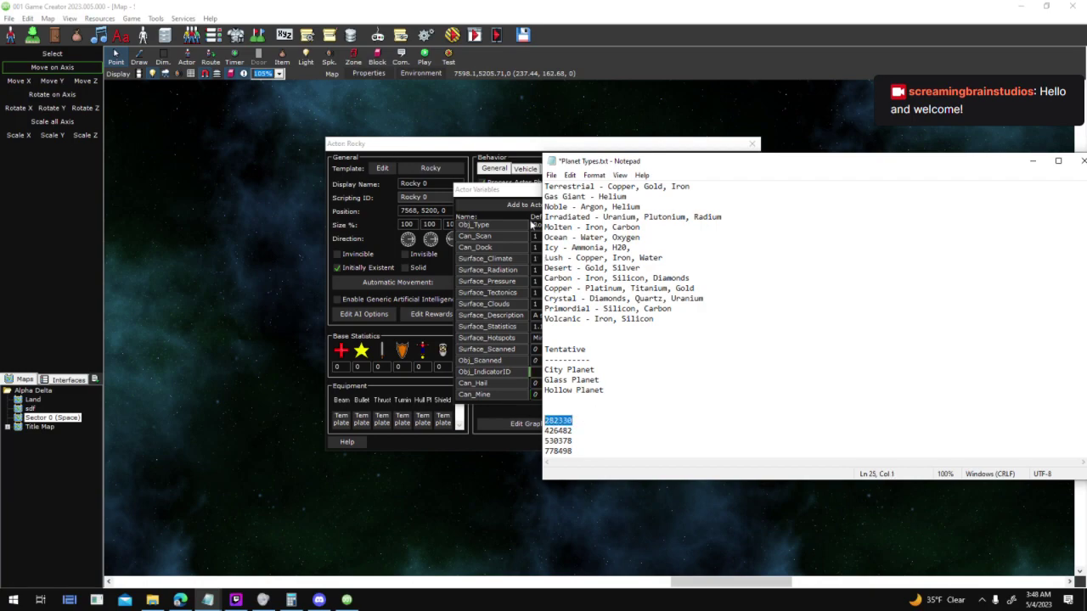
left_click(517, 187)
left_click_drag(567, 338, 588, 338)
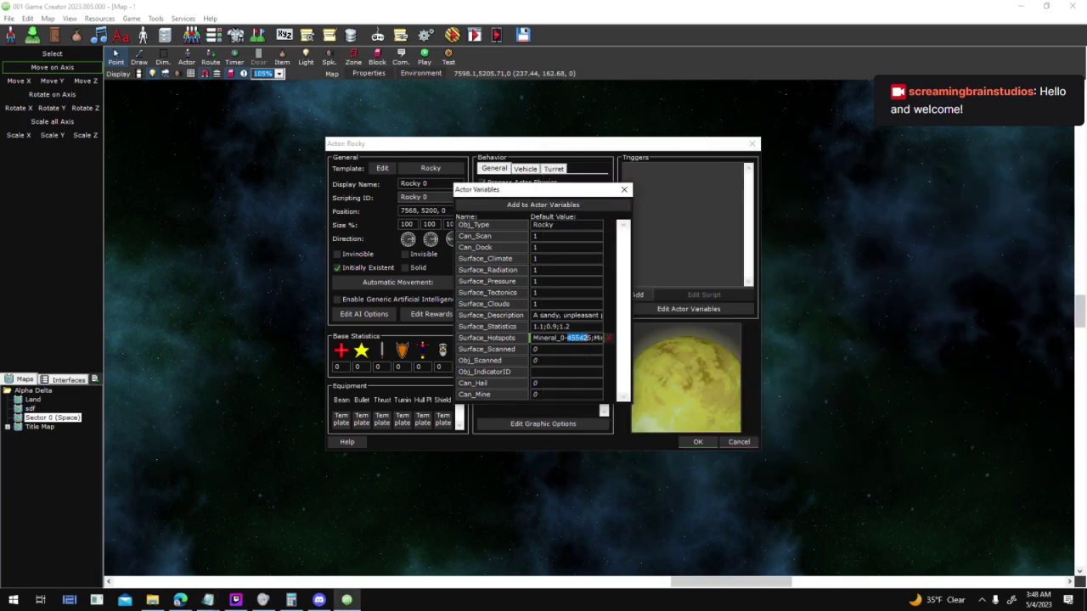
key("ctrl+v")
Replace the second Mineral_0 entry's coordinates in Surface_Hotspots with 426482 copied from Planet Types.txt
key("Right")
key("Right")
key("Right")
key("Right")
key("Right")
key("Right")
key("Right")
key("Right")
key("Right")
key("Right")
key("Right")
key("Right")
key("Right")
key("Right")
key("Right")
key("Right")
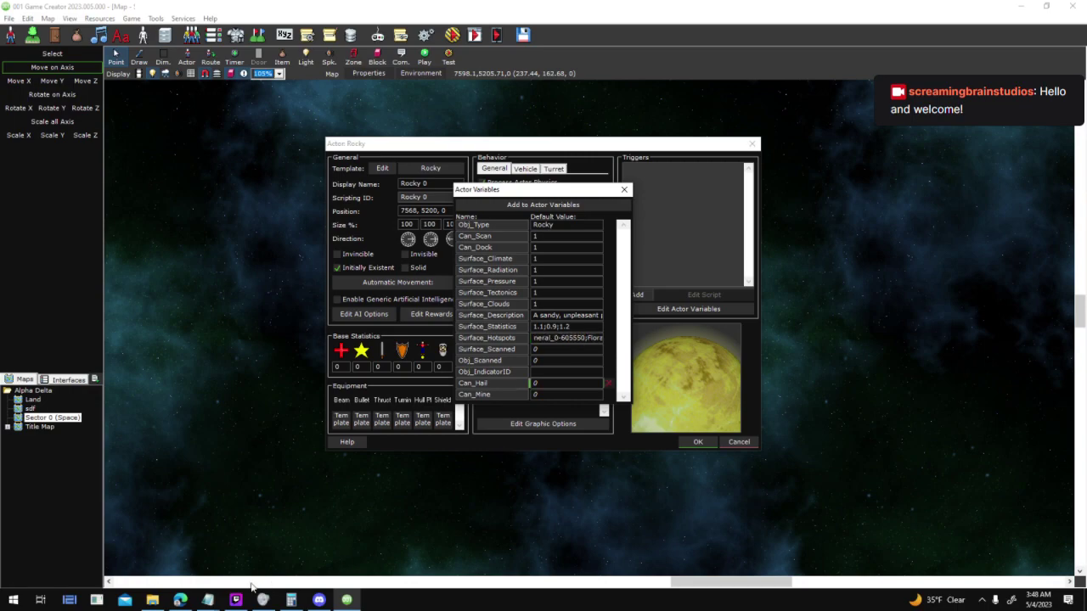
left_click(208, 599)
left_click(218, 552)
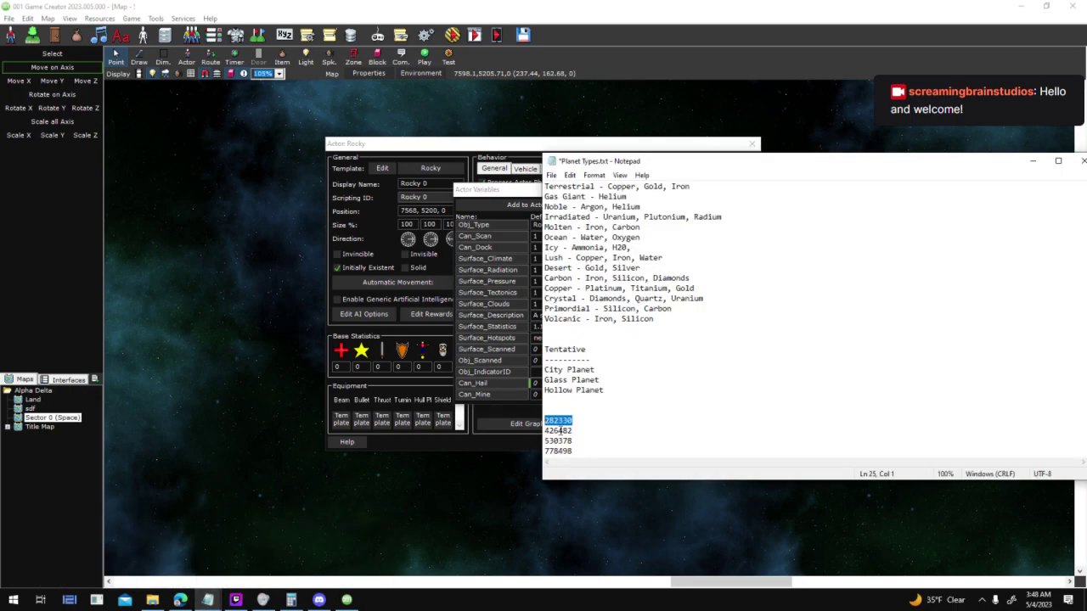
double_click(559, 431)
key("ctrl+c")
left_click(499, 198)
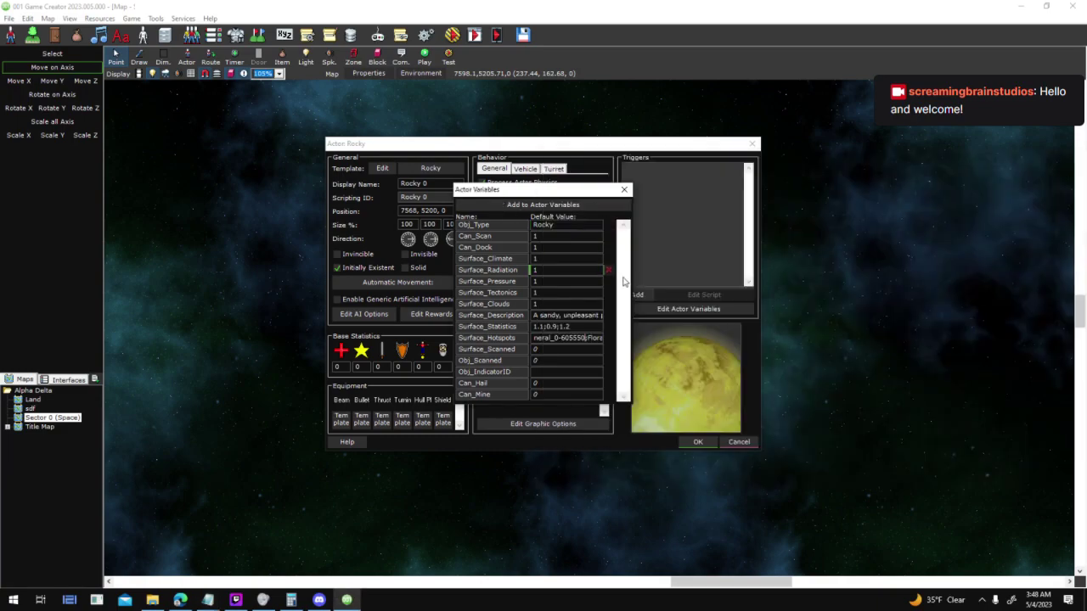
left_click_drag(559, 338, 586, 338)
key("ctrl+v")
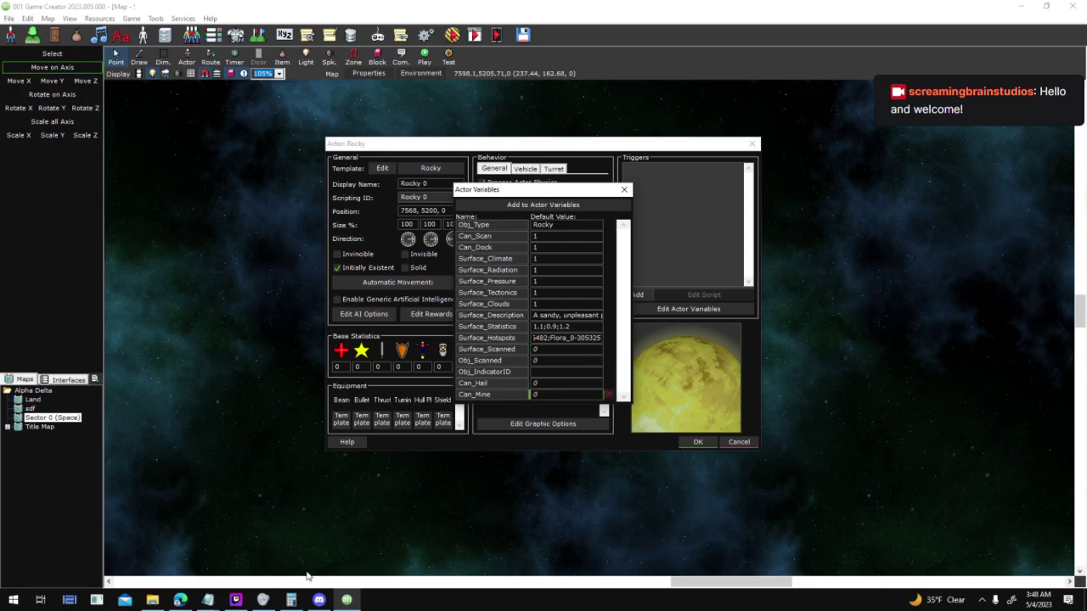
Replace the Flora_0 entry's coordinates in Surface_Hotspots with 530378 copied from Planet Types.txt
mouse_move(208, 599)
left_click(329, 552)
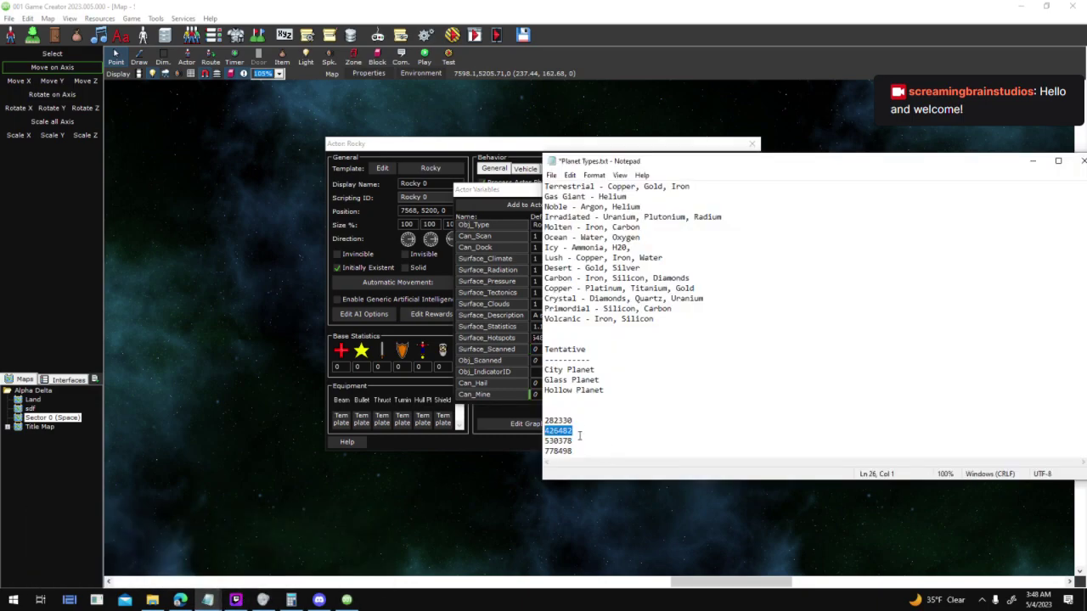
key("Down")
key("End")
key("shift+Home")
key("ctrl+c")
left_click(502, 196)
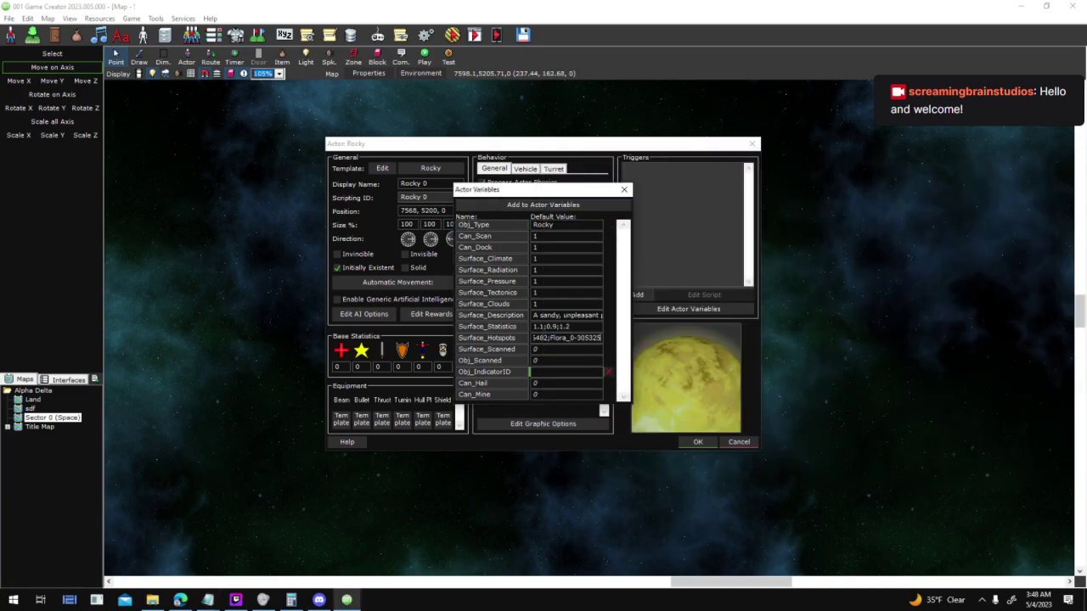
left_click_drag(575, 338, 647, 341)
key("ctrl+v")
key("Tab")
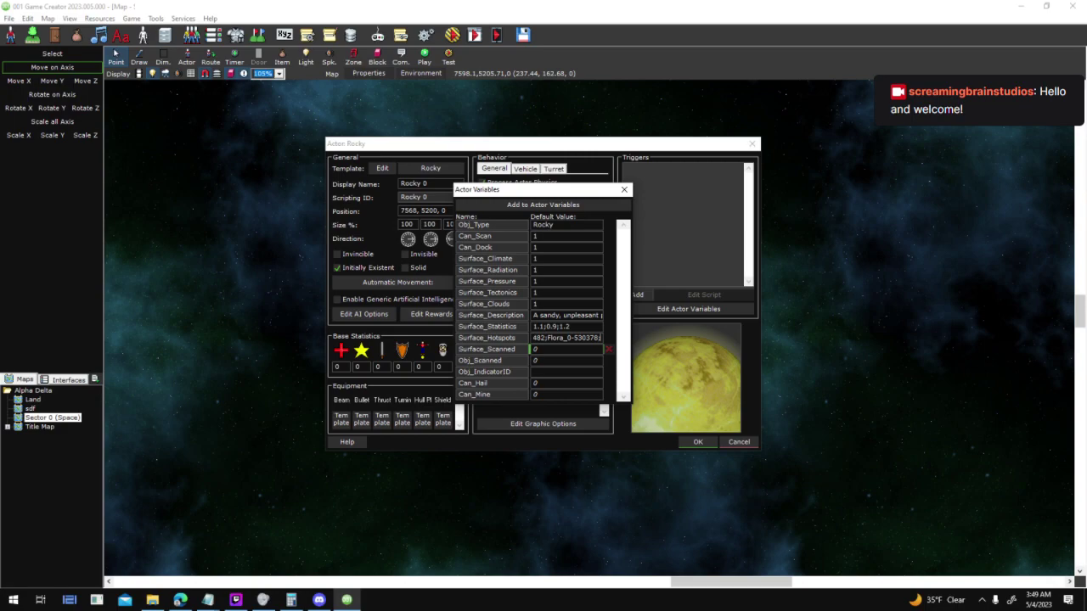
Append another hotspot, Mineral_0-778498, to the end of Surface_Hotspots, copying 778498 from Planet Types.txt
type("0-530378;Mineral_0-")
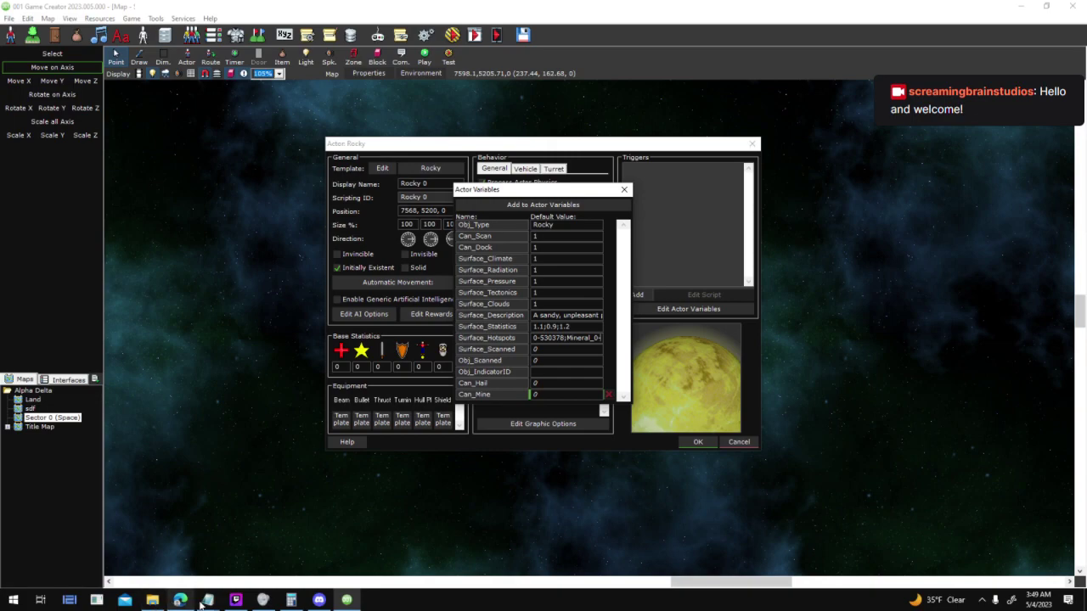
mouse_move(205, 600)
left_click(89, 552)
left_click_drag(590, 451, 533, 452)
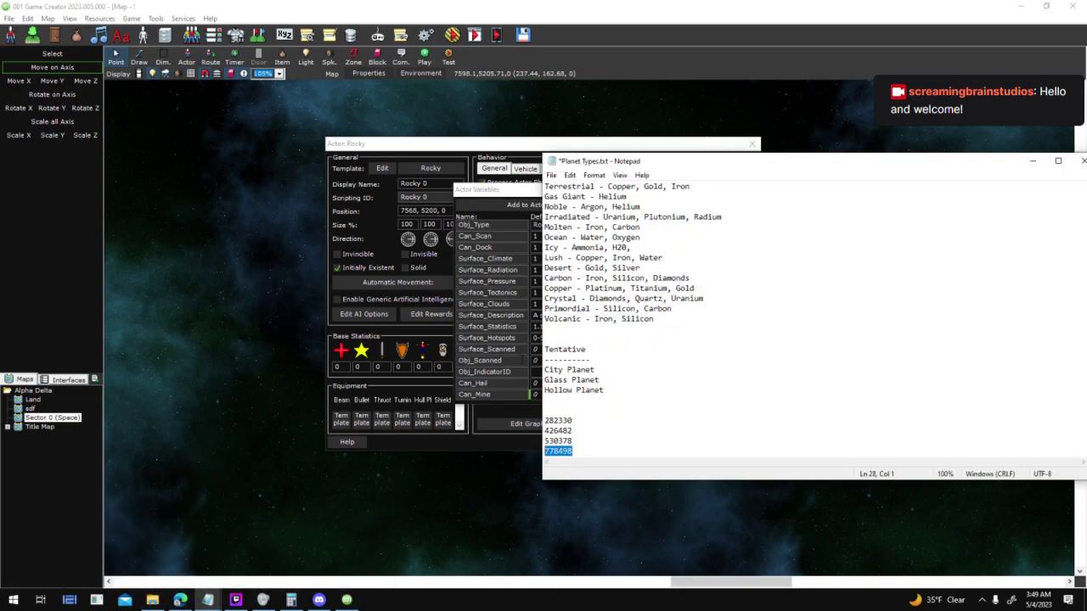
left_click(508, 199)
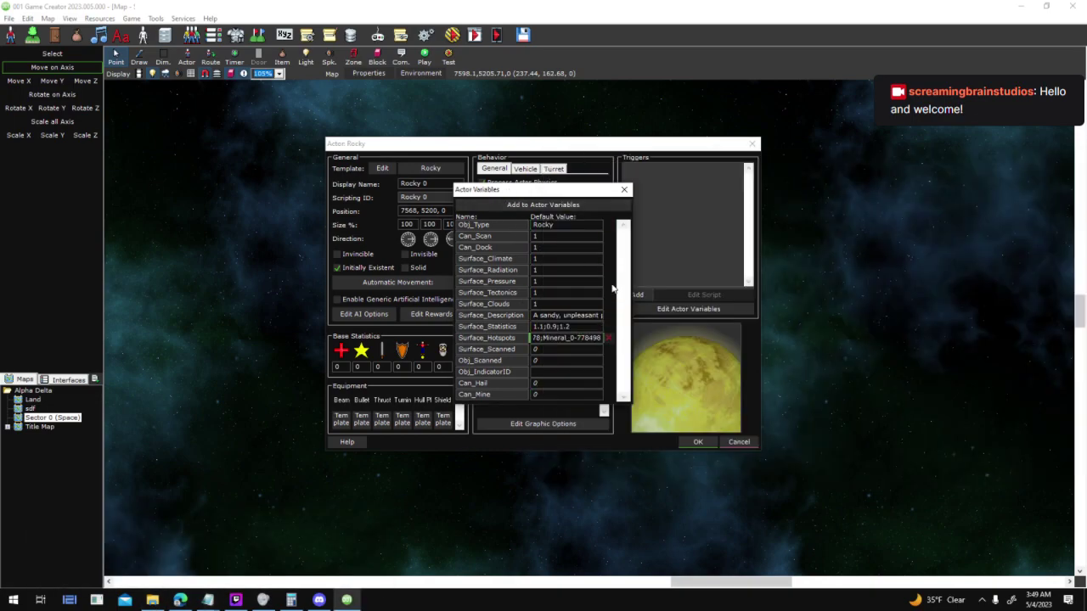
Confirm the Rocky actor's changes, save the map, and start a new game in a test run
left_click(625, 190)
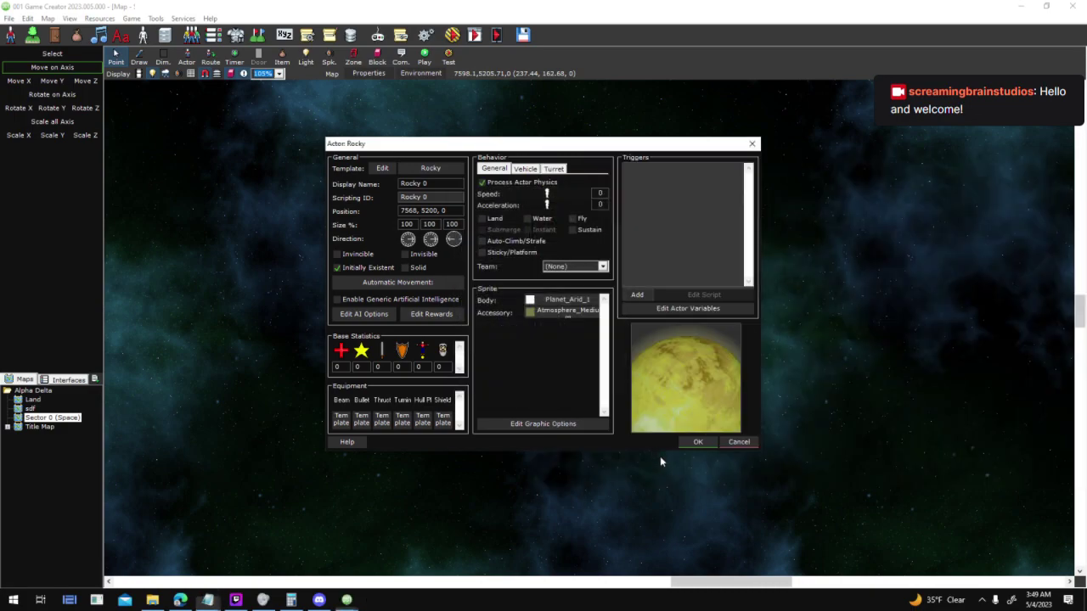
left_click(697, 442)
left_click(456, 34)
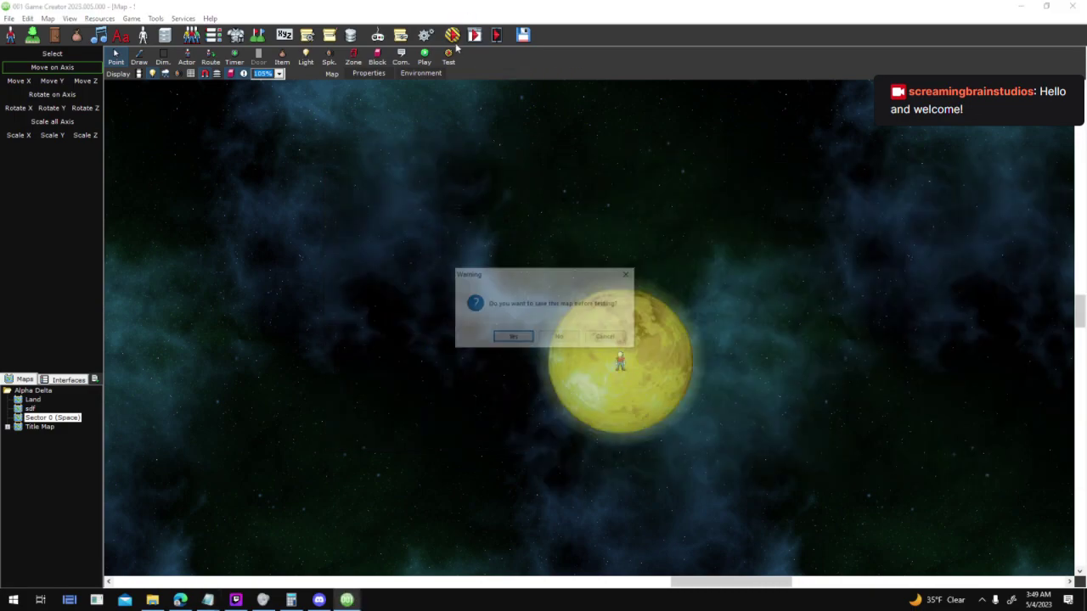
key("Return")
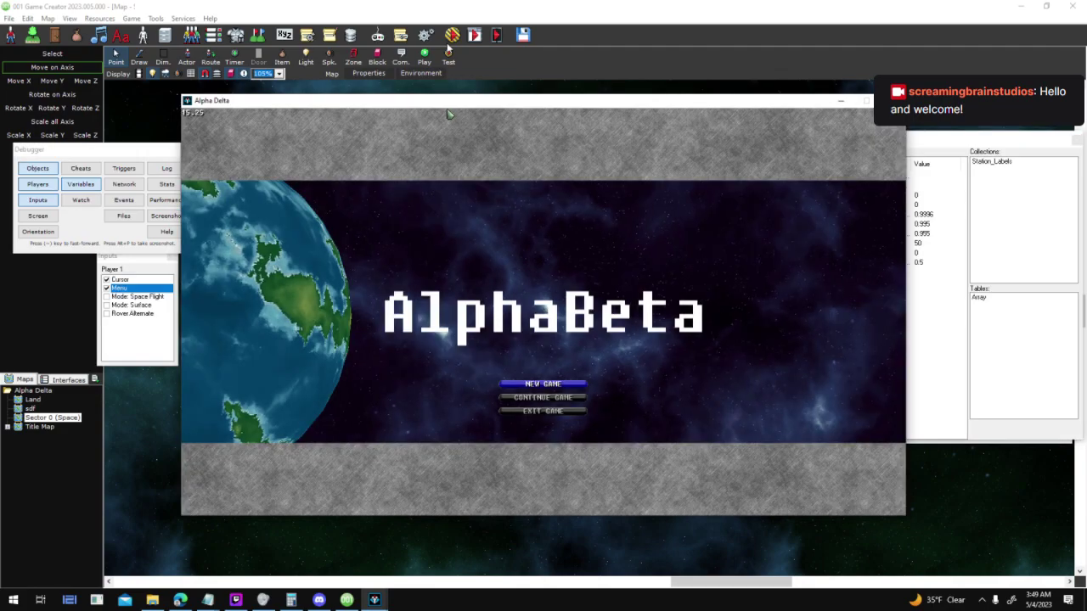
key("Return")
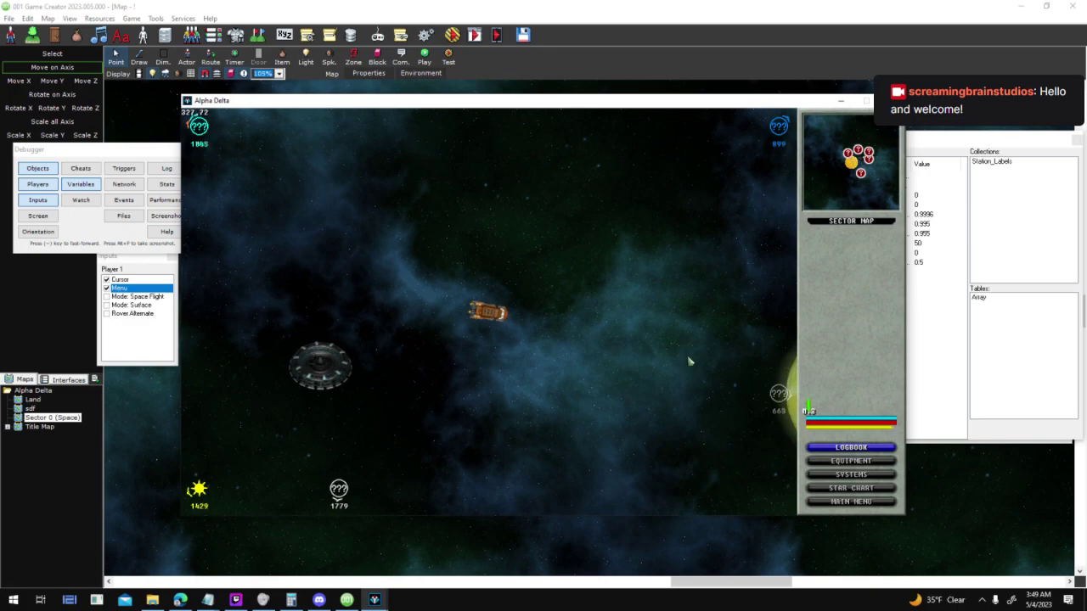
Fly to the Rocky planet, scan it, enter its orbit by docking, and run the surface scan there
key("w")
left_click(745, 364)
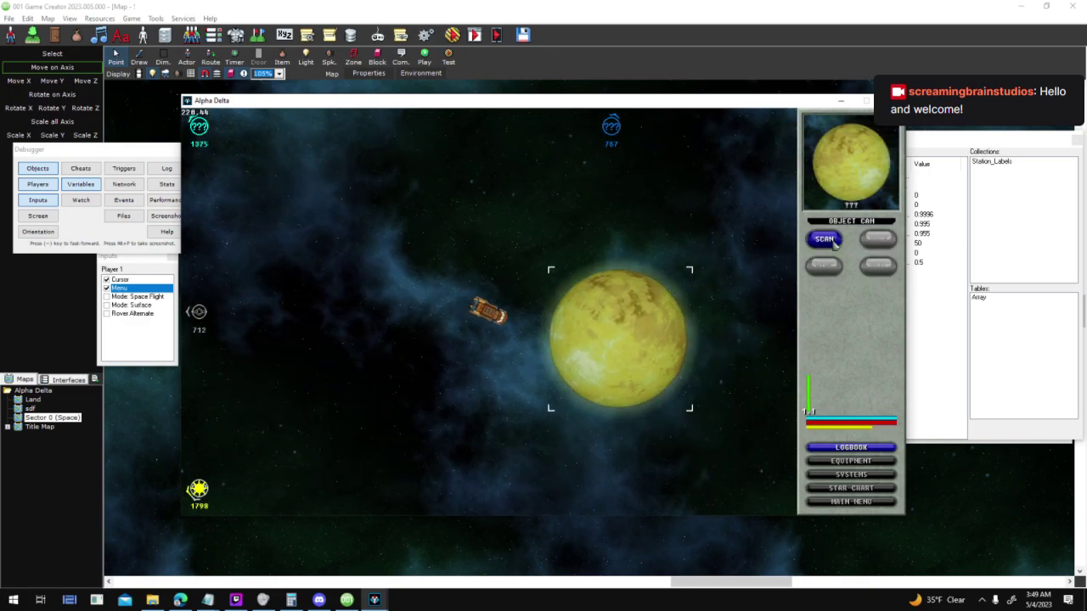
left_click(824, 239)
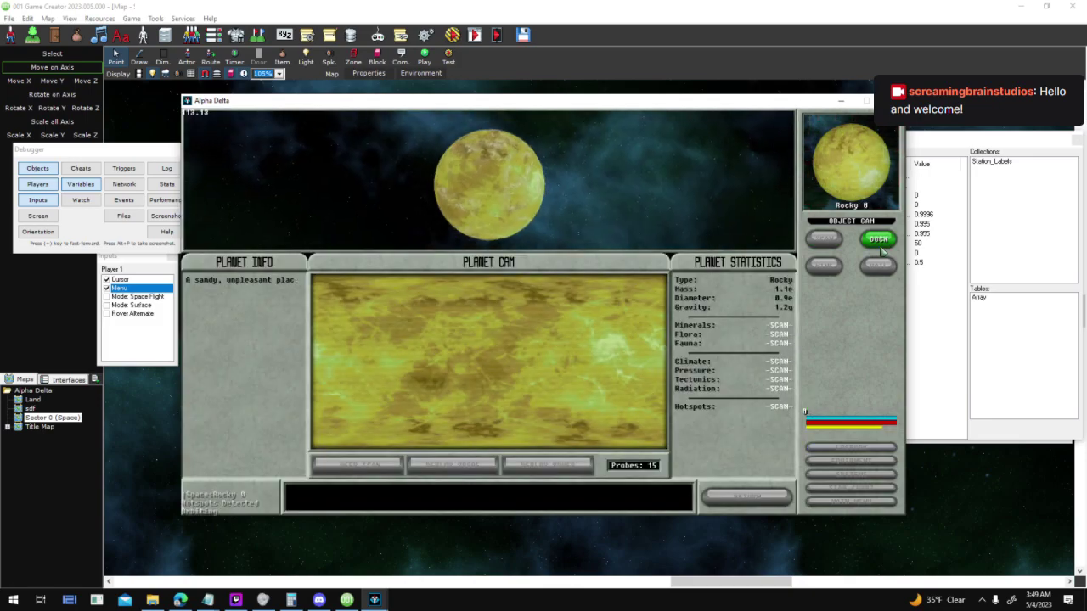
left_click(878, 240)
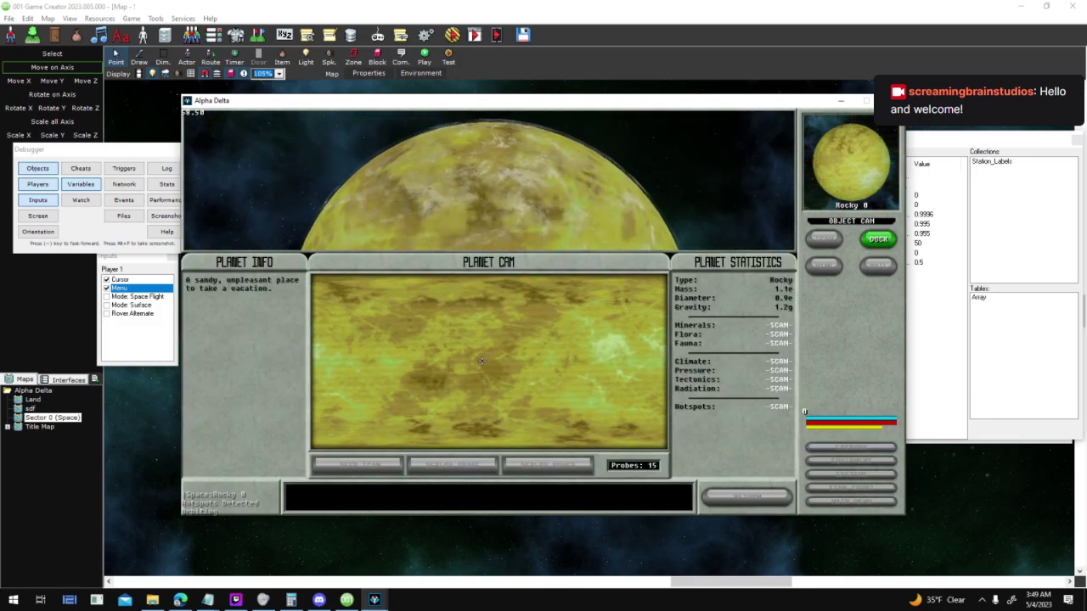
left_click(358, 465)
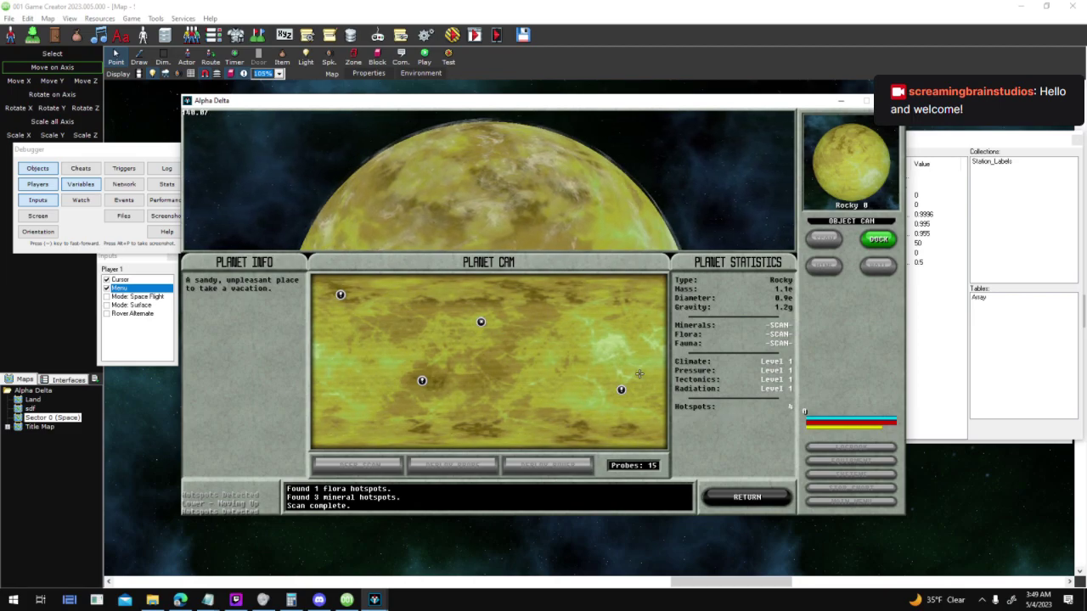
Check that the four hotspot markers on the Planet Cam can be selected
left_click(480, 322)
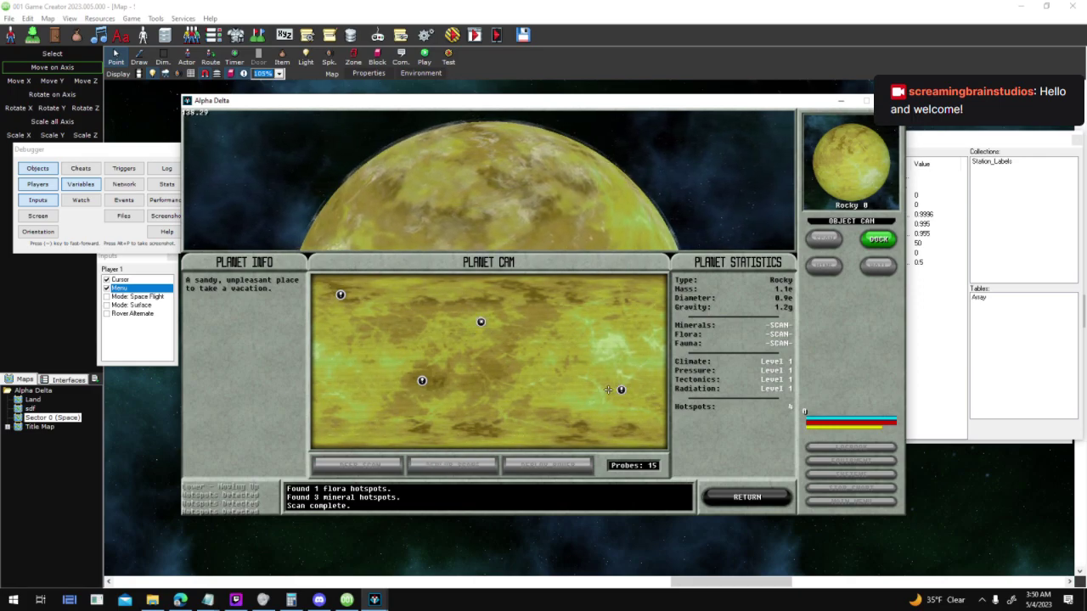
left_click(480, 322)
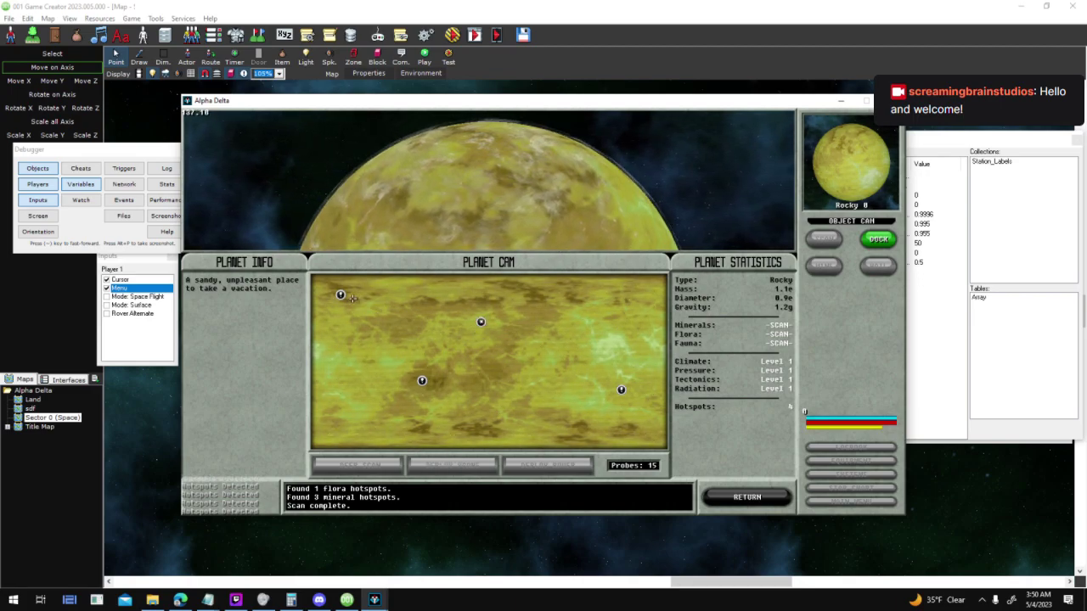
left_click(341, 295)
left_click(422, 381)
left_click(622, 390)
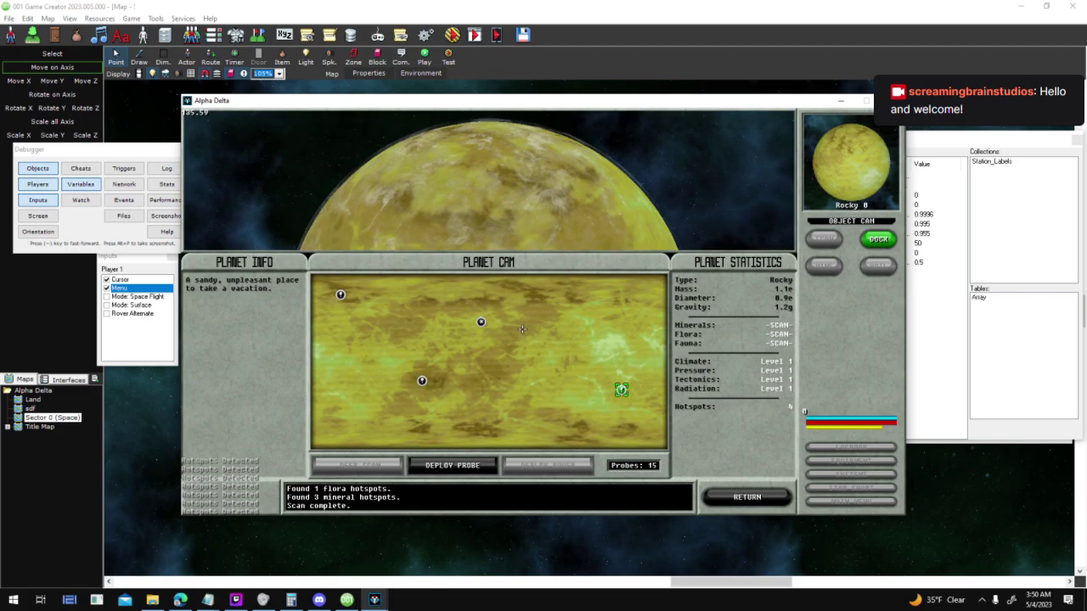
left_click(480, 322)
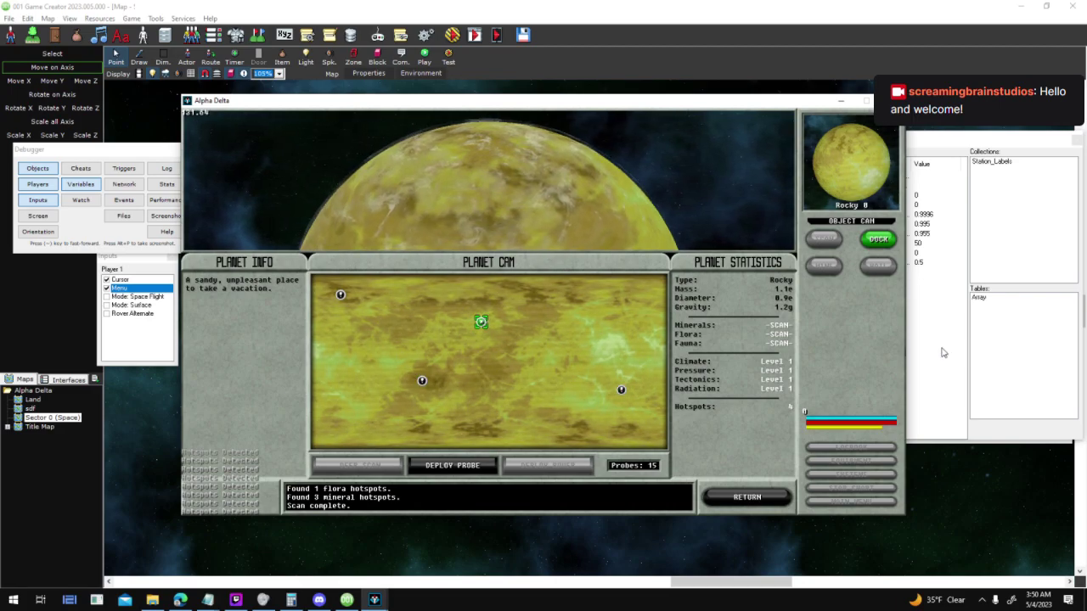
Inspect the Docking Orbit interface's variables in the debugger's Objects window
left_click(941, 352)
left_click(50, 168)
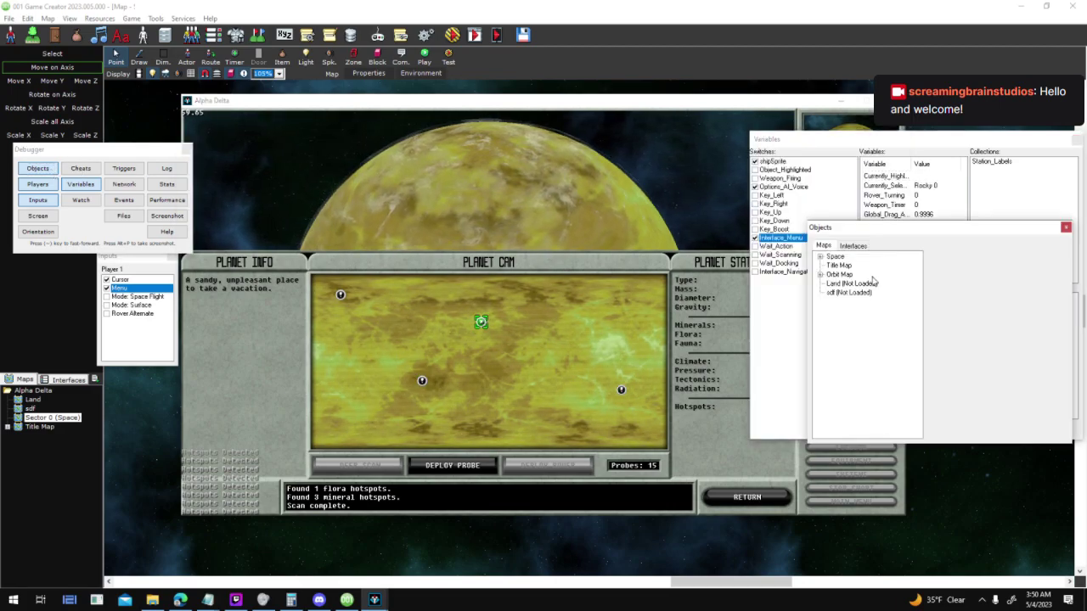
left_click(854, 246)
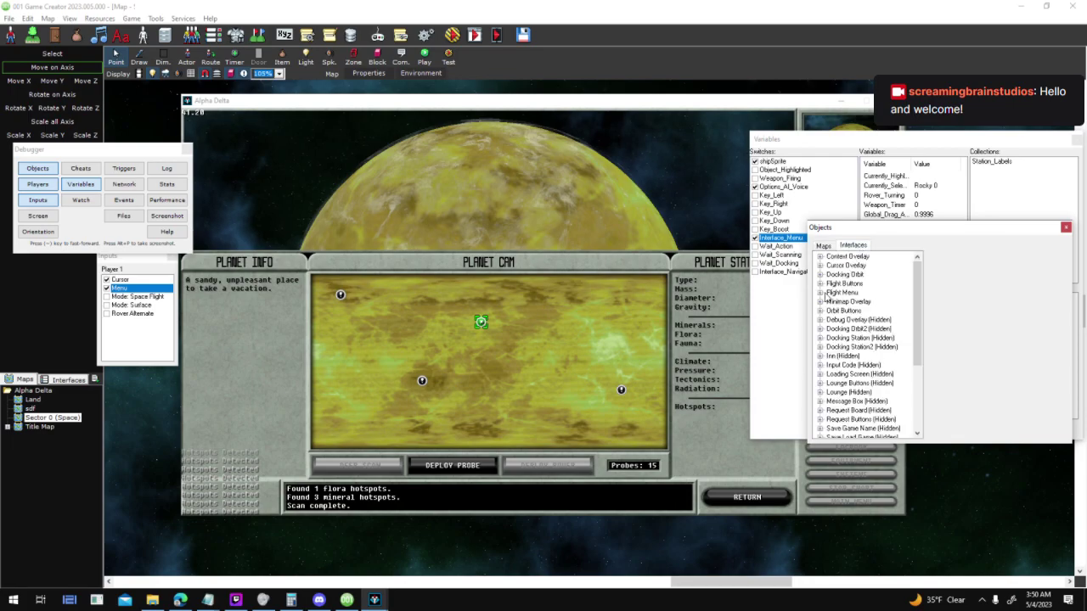
left_click(820, 275)
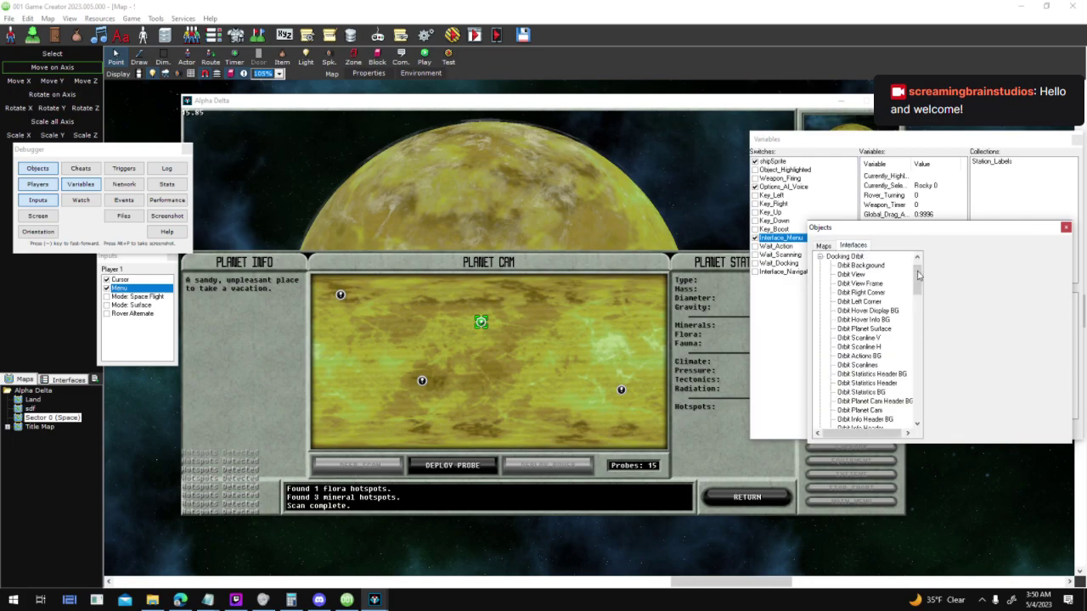
left_click(824, 245)
left_click(851, 245)
left_click(820, 274)
left_click(844, 257)
left_click(1064, 346)
left_click(1063, 346)
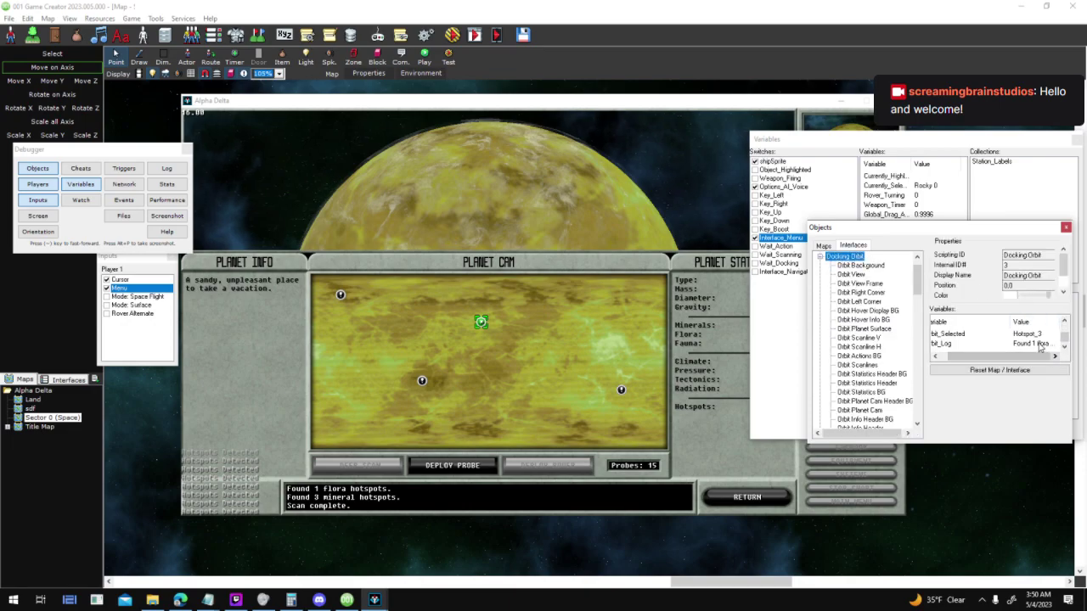
Read the full Orbit_Log value without changing it, and end the test game
double_click(1031, 343)
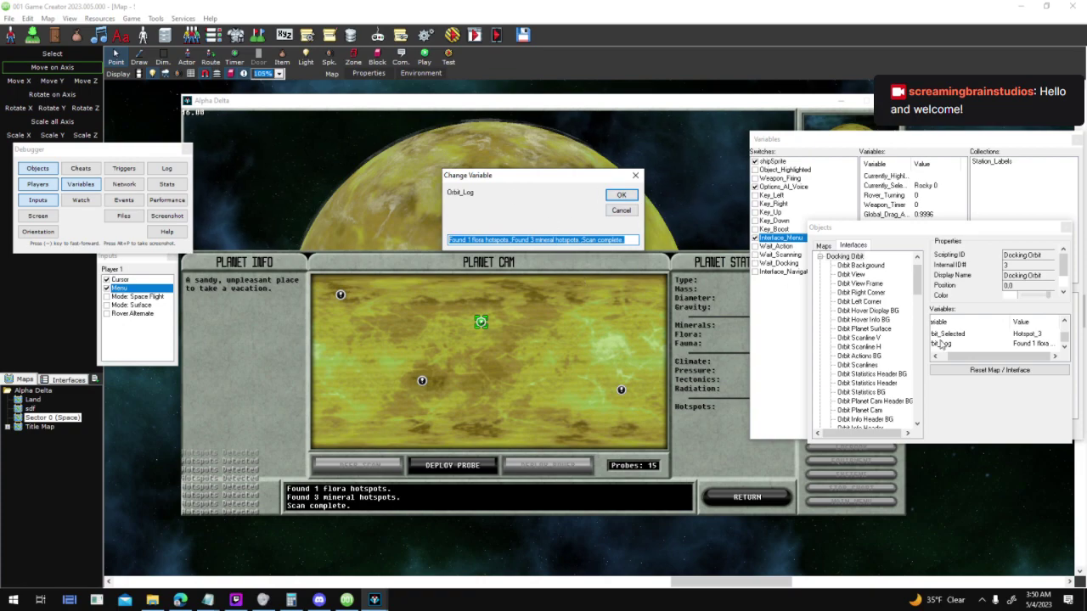
left_click(469, 240)
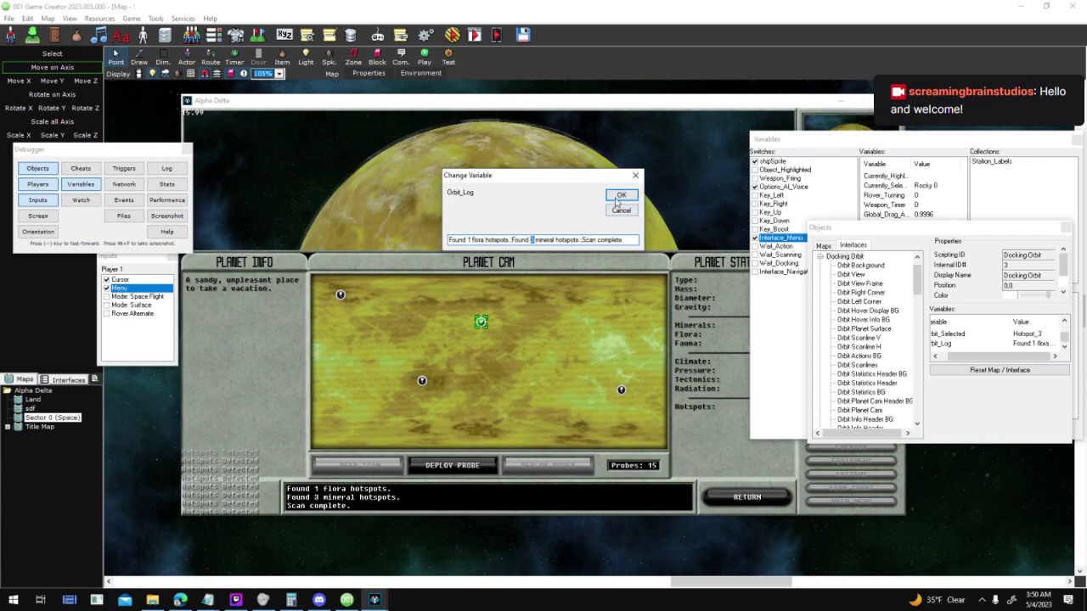
left_click_drag(540, 177, 400, 182)
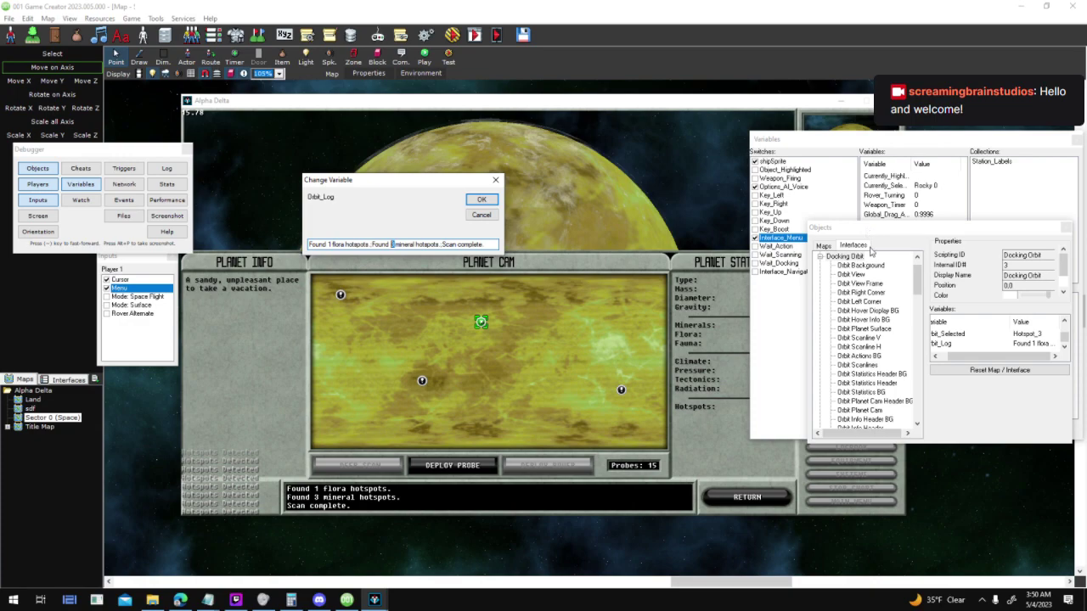
left_click(482, 213)
left_click_drag(950, 232, 898, 388)
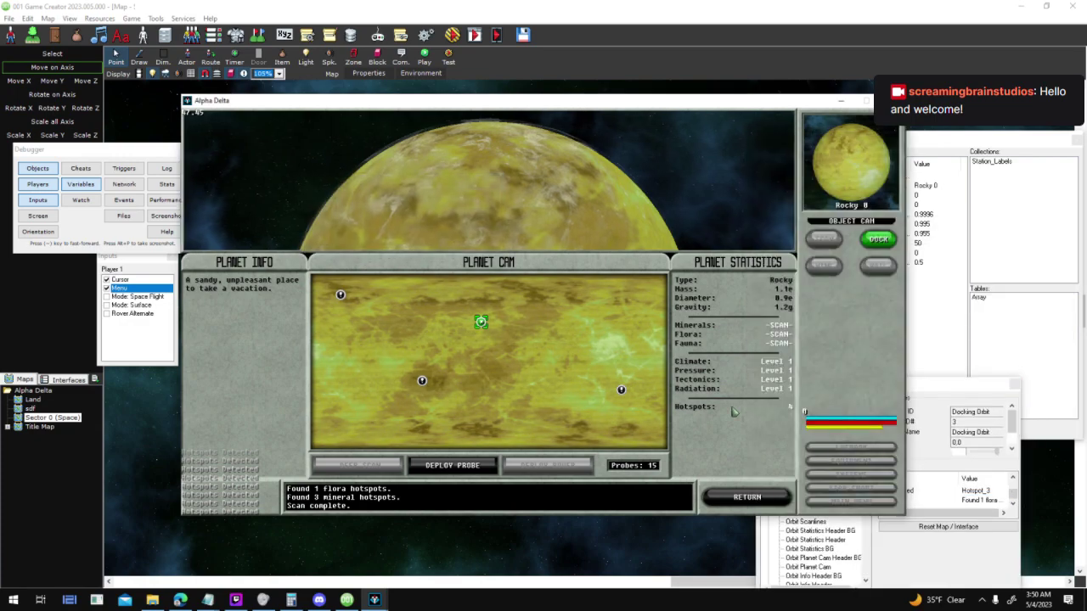
left_click(993, 383)
left_click(1015, 384)
left_click(892, 101)
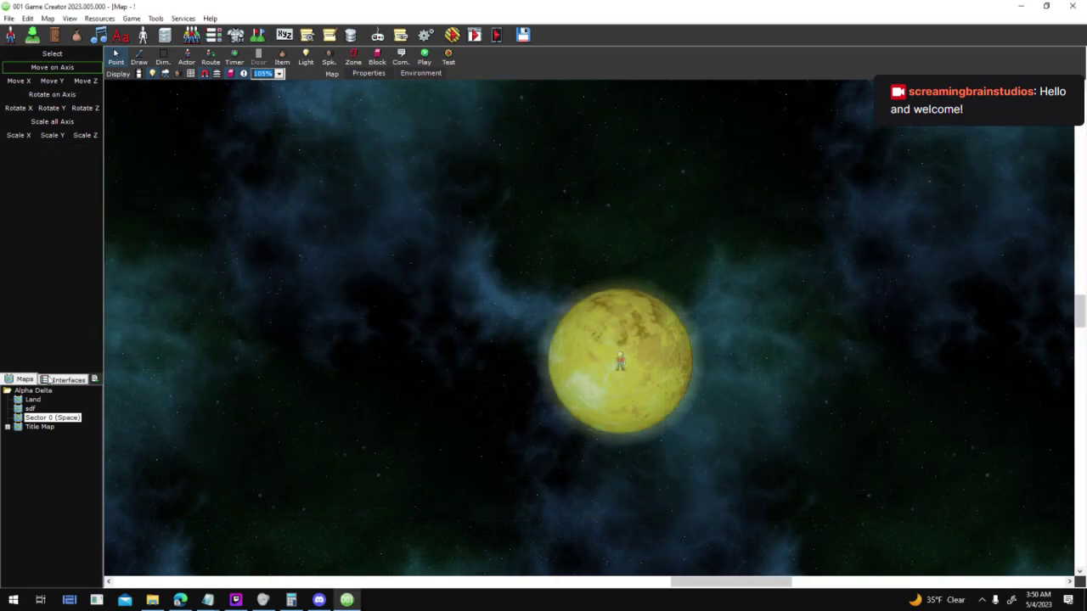
Open the Docking Orbit interface in the editor and review its interface variables and default values
left_click(66, 379)
double_click(60, 401)
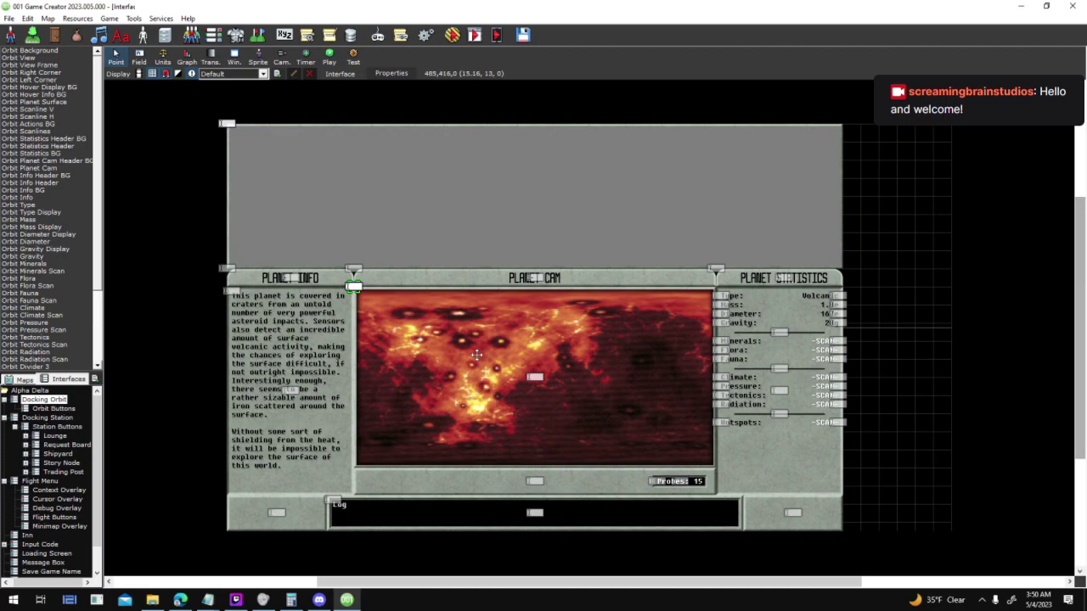
double_click(511, 121)
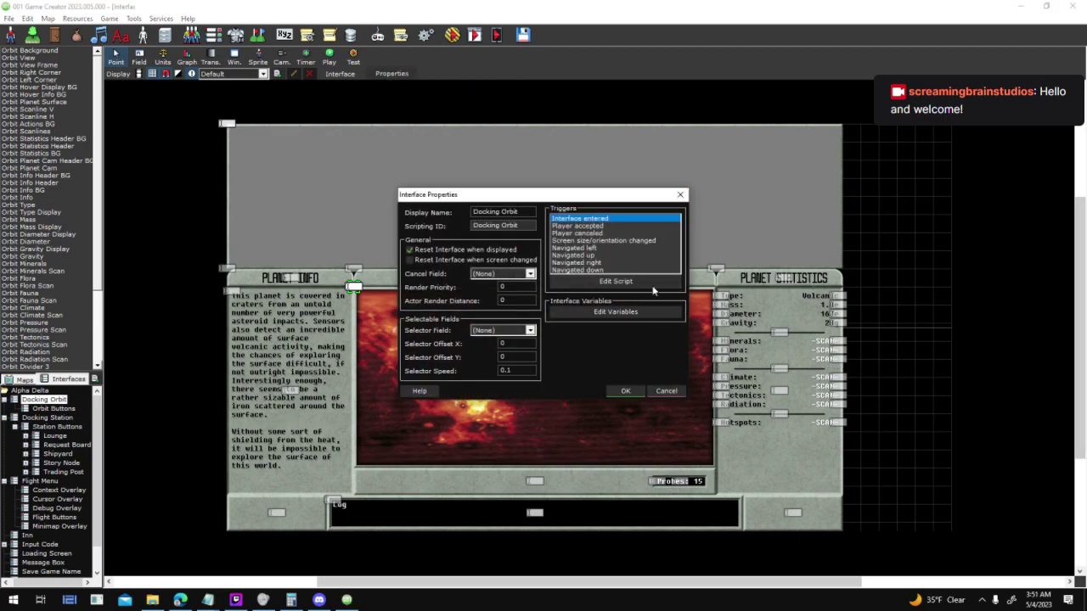
left_click_drag(603, 194, 721, 73)
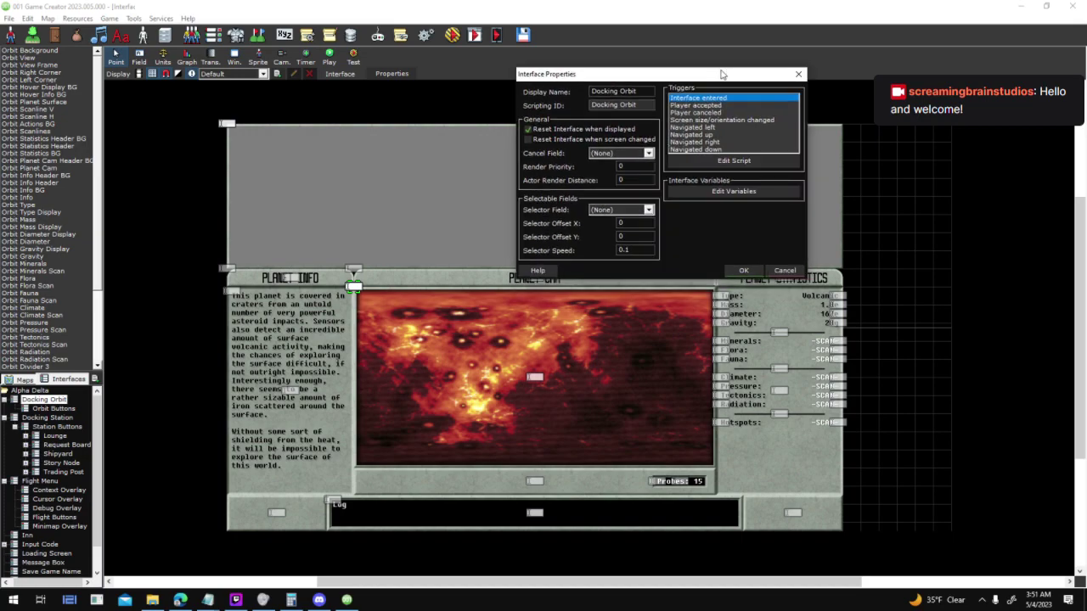
left_click(722, 192)
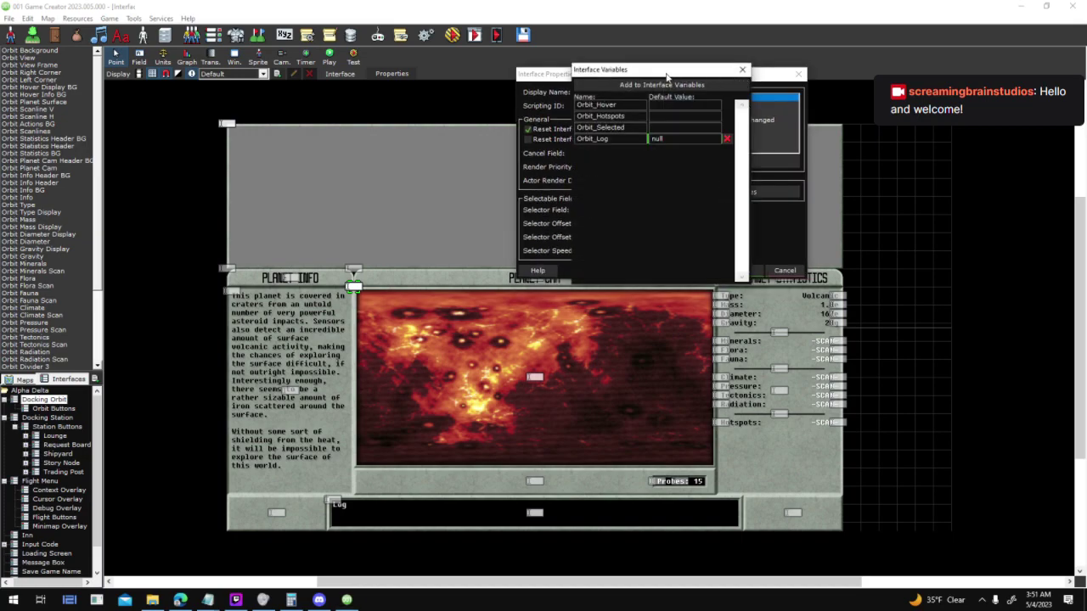
left_click(743, 71)
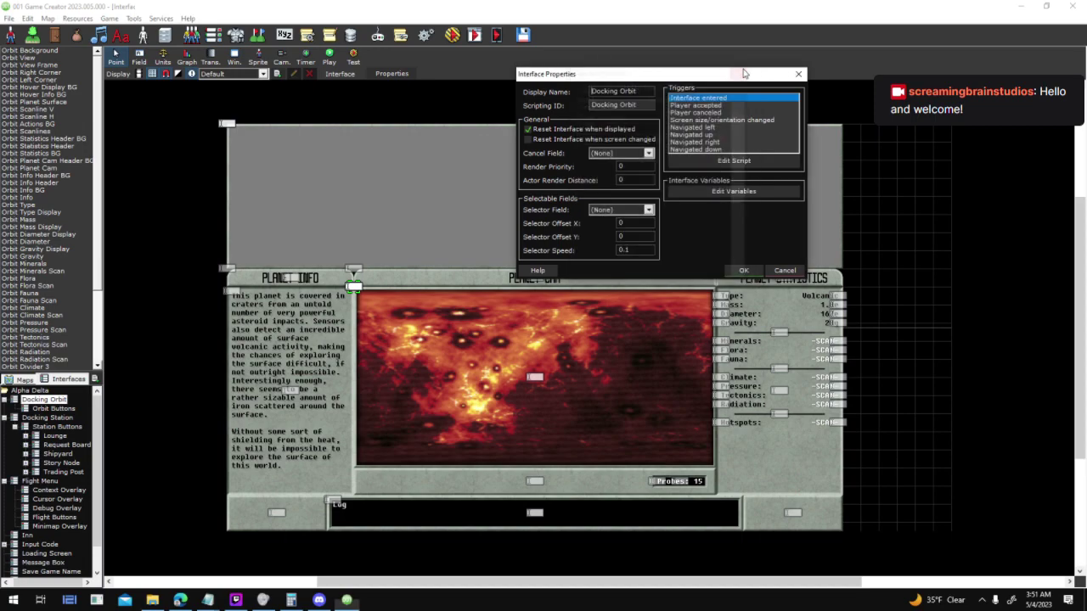
left_click(743, 270)
Switch to the Orbit Buttons interface without saving Docking Orbit, and open the scan button's field script
left_click(54, 408)
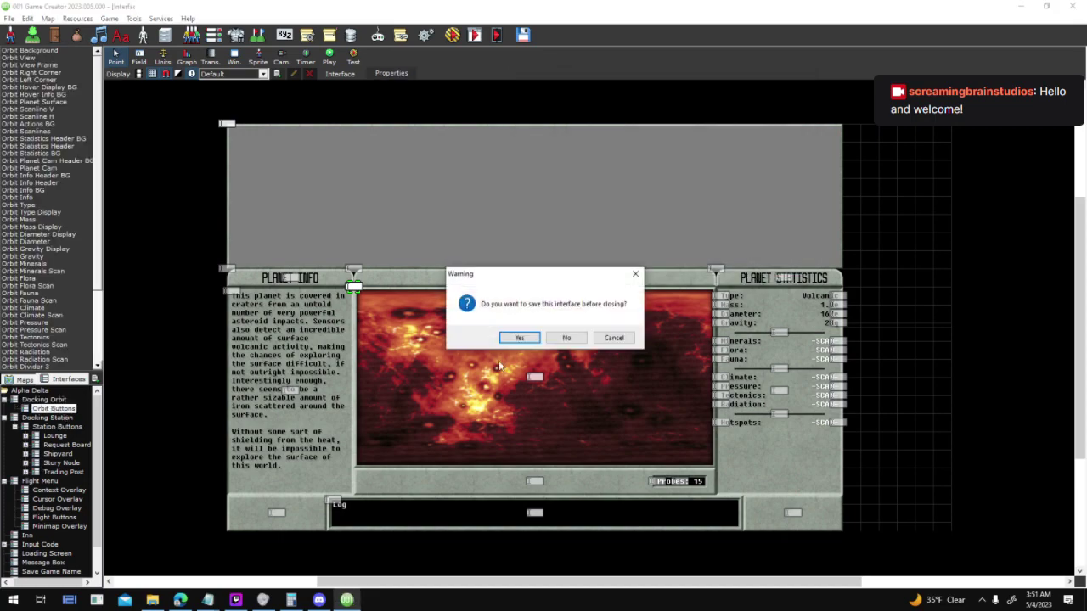
left_click(564, 339)
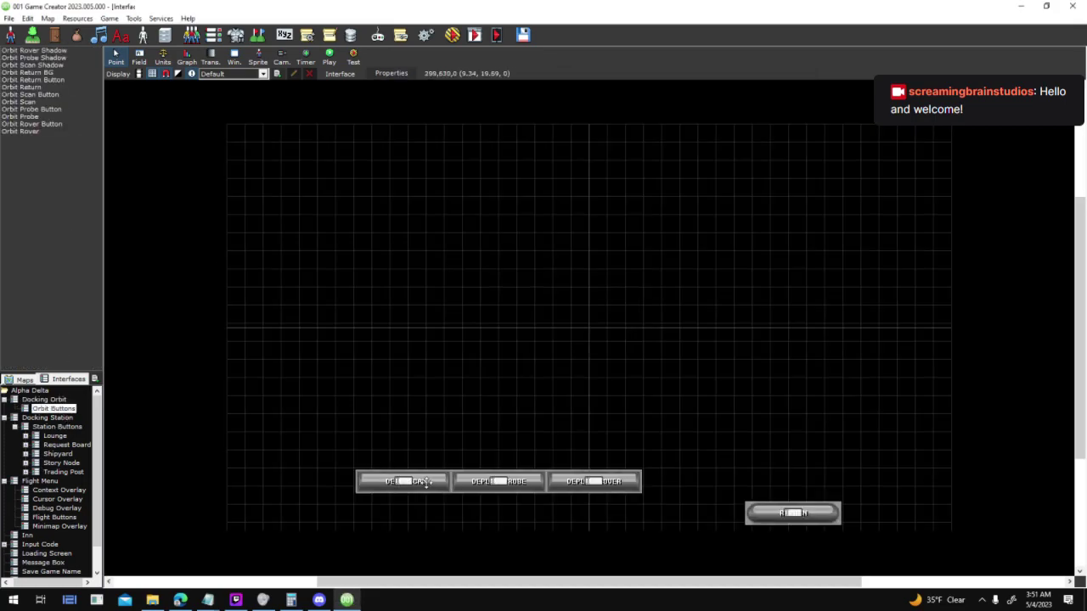
double_click(708, 290)
double_click(680, 170)
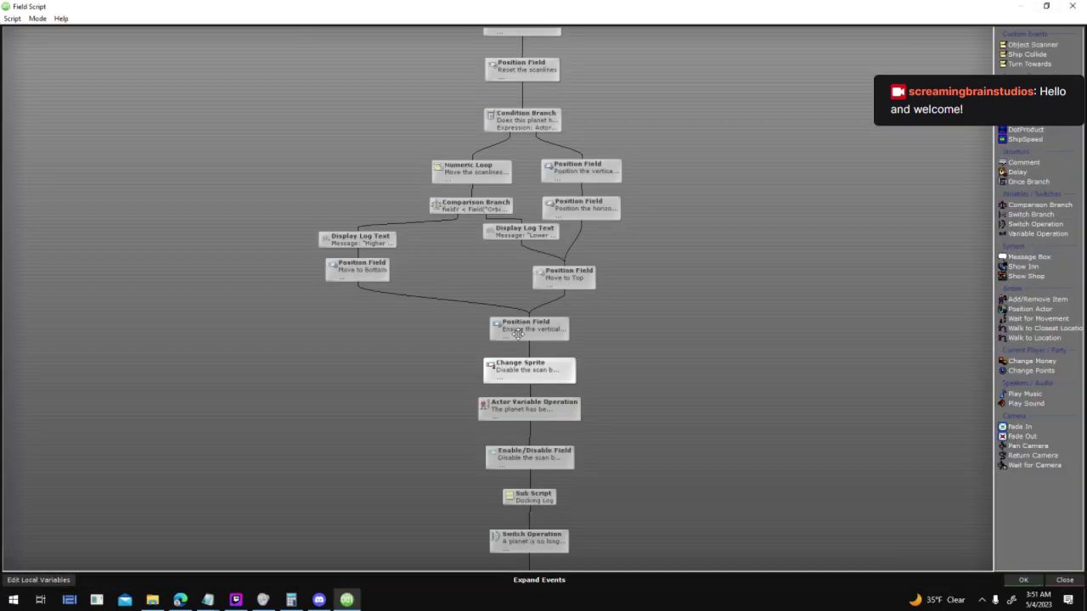
Delete the "Higher" and "Lower" Display Log Text events beneath the Comparison Branch in the scan script
left_click_drag(530, 205, 350, 214)
key("Delete")
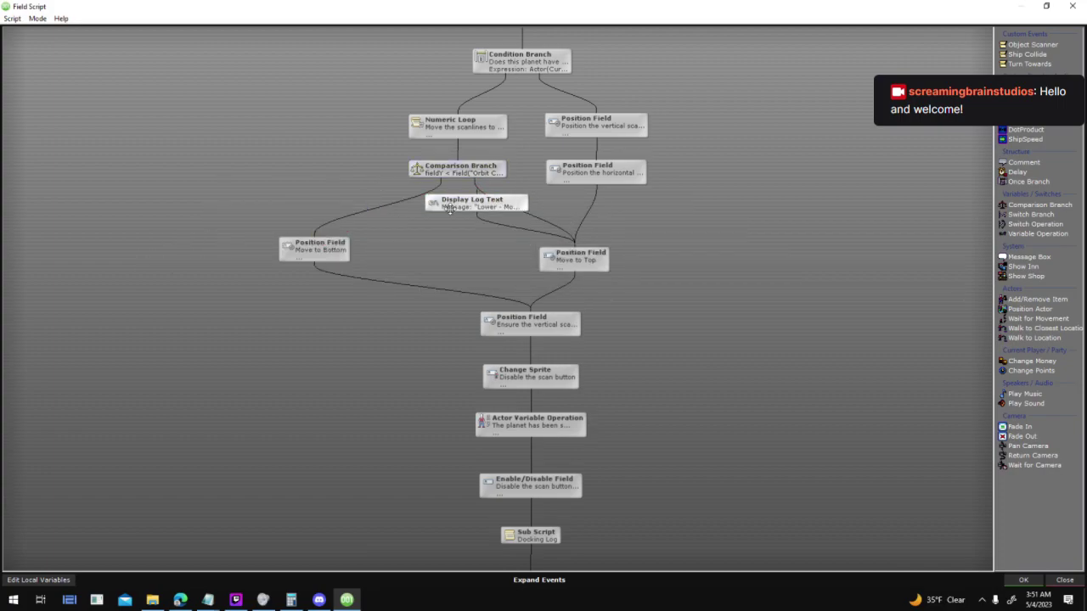
left_click(453, 206)
key("Delete")
Rearrange the "Move to Bottom" and "Move to Top" Position Field events closer beneath the Comparison Branch
left_click_drag(325, 250, 425, 227)
left_click_drag(557, 257, 512, 237)
scroll(746, 374, "up", 2)
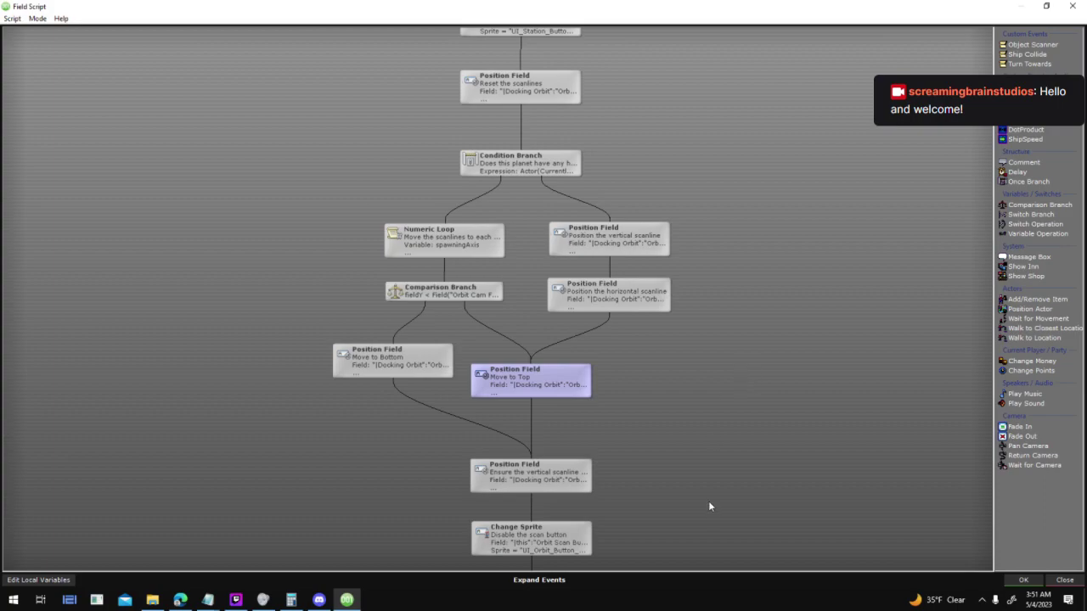
Open the Docking Log sub script full size and tidy the layout of its anomaly and lifeform events
scroll(608, 269, "down", 3)
double_click(496, 421)
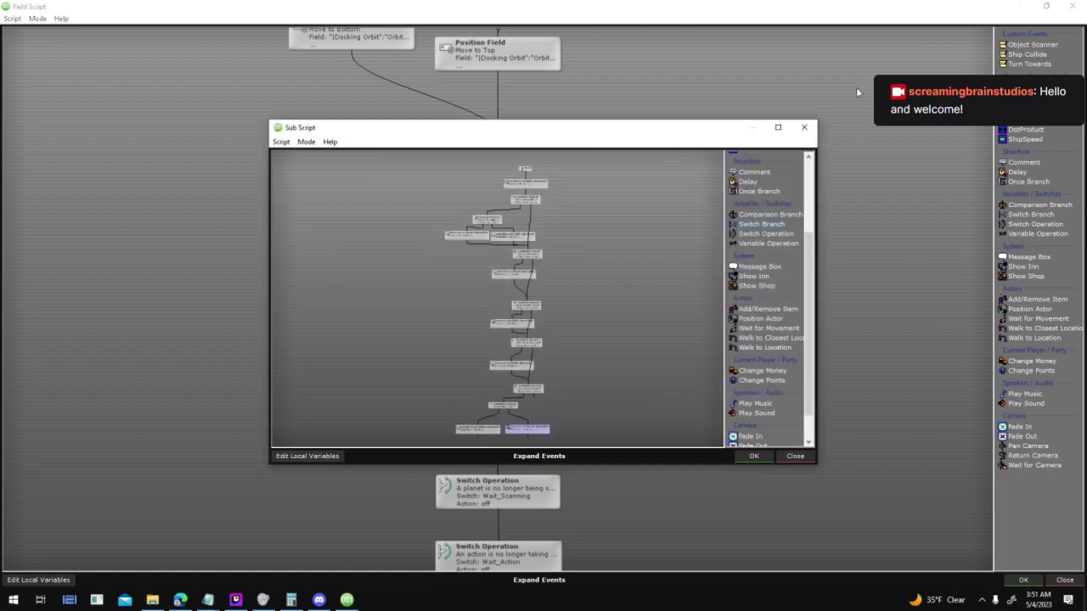
left_click(781, 121)
scroll(591, 163, "up", 2)
left_click(484, 92)
left_click_drag(485, 93, 483, 91)
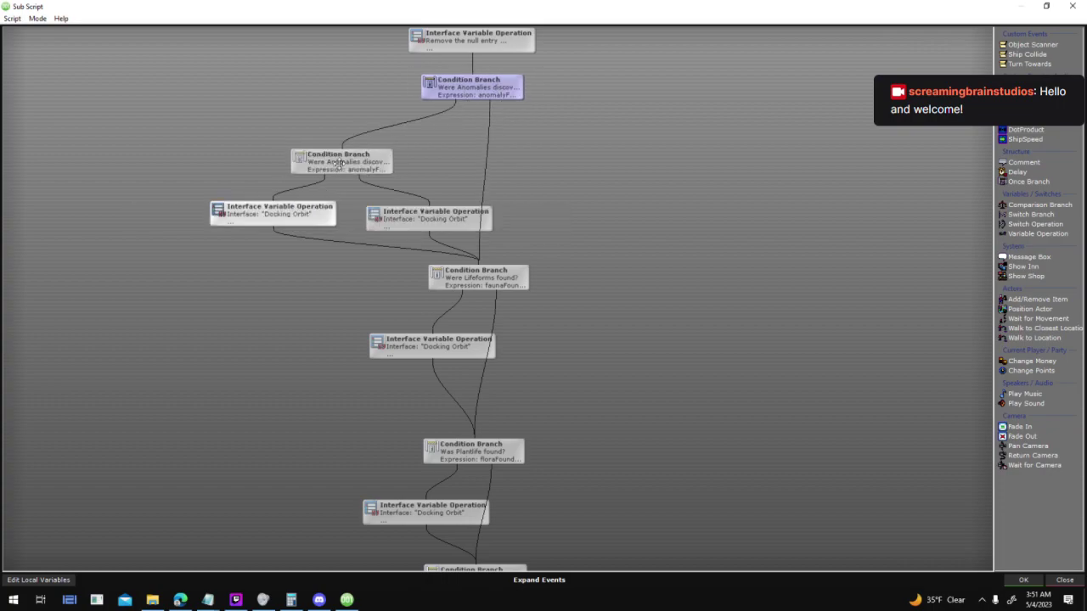
left_click_drag(610, 317, 637, 234)
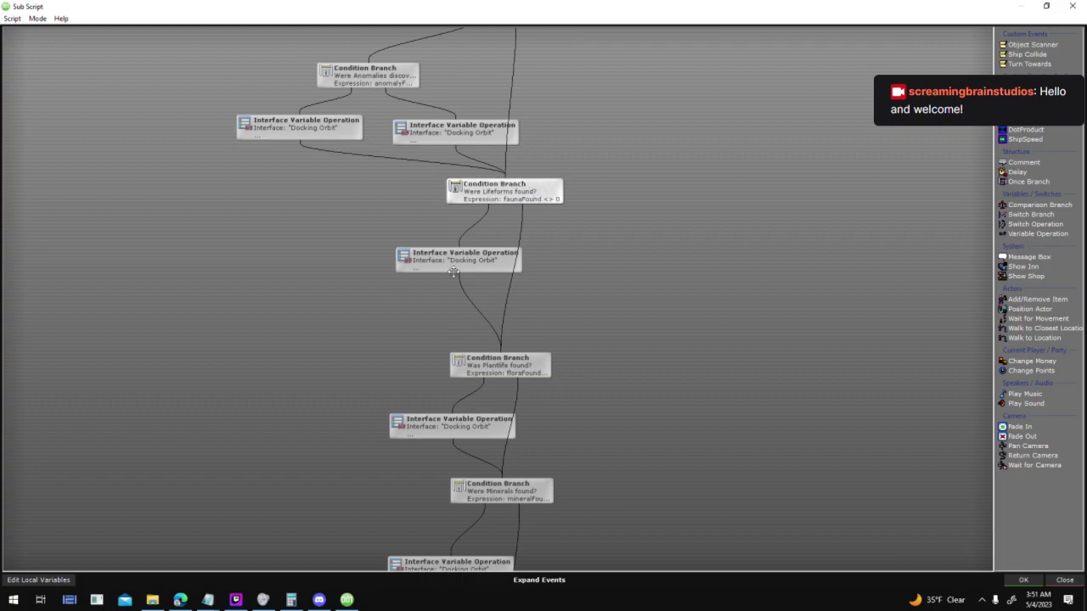
left_click_drag(449, 264, 417, 264)
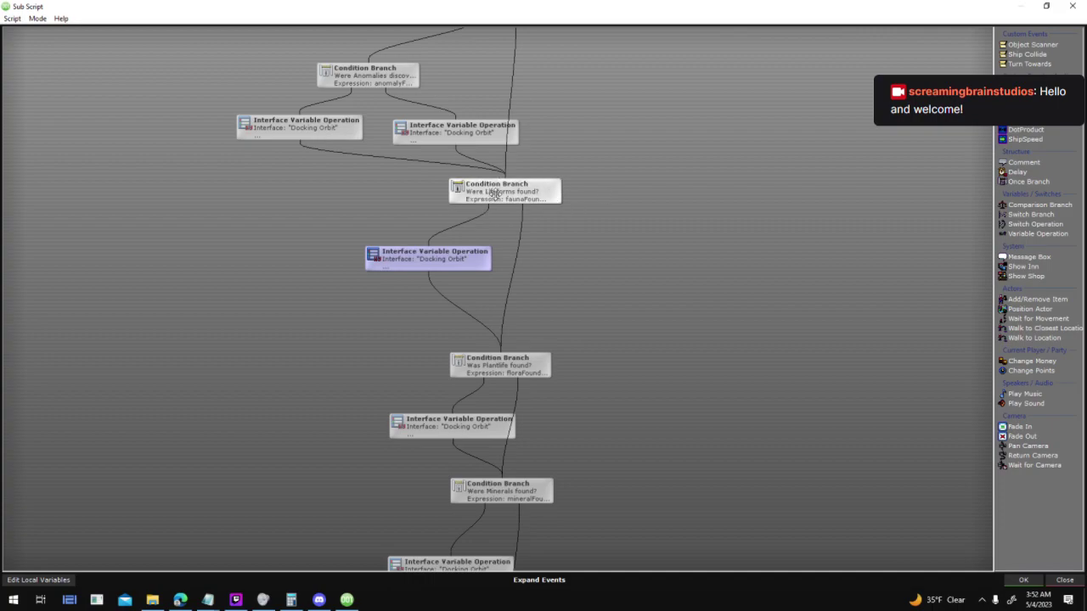
Reposition the fauna hotspots Interface Variable Operation directly beneath the "Were Lifeforms found?" Condition Branch in the Docking Log sub script
left_click_drag(443, 251, 415, 235)
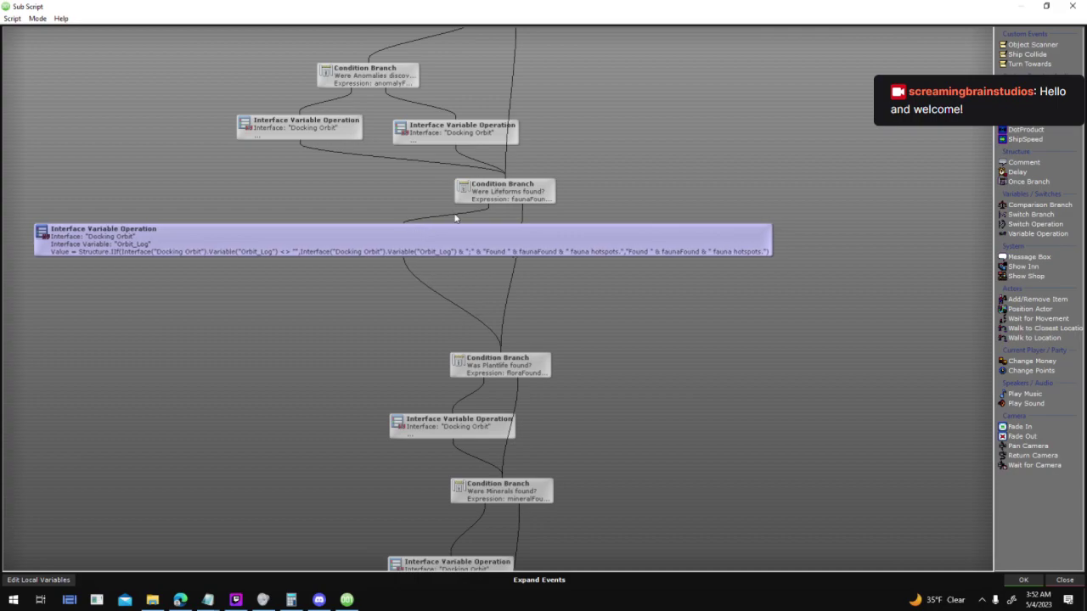
left_click(548, 194)
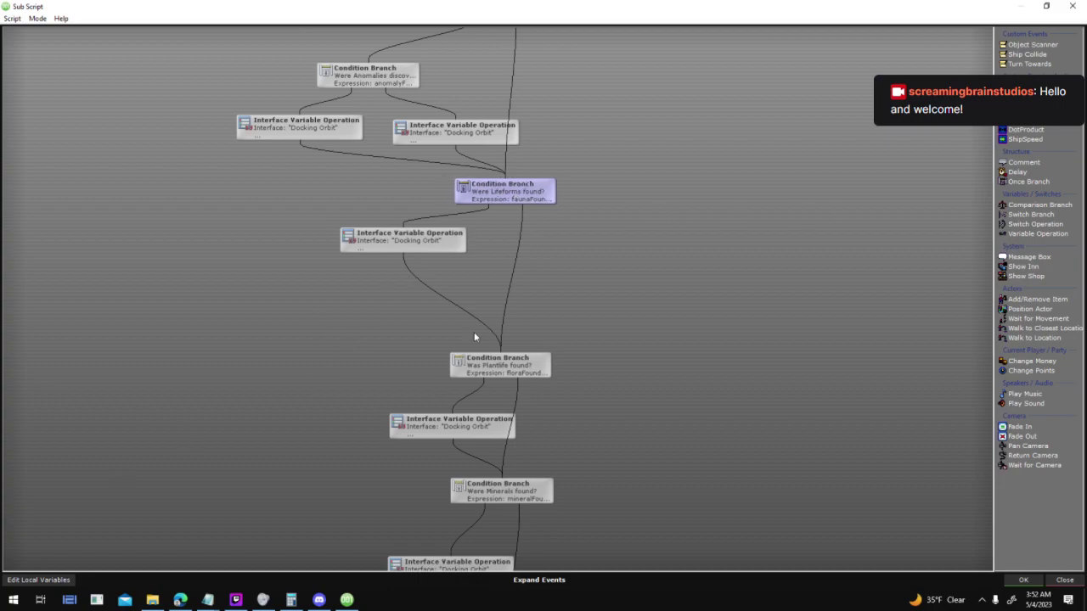
middle_click_drag(397, 402, 221, 538)
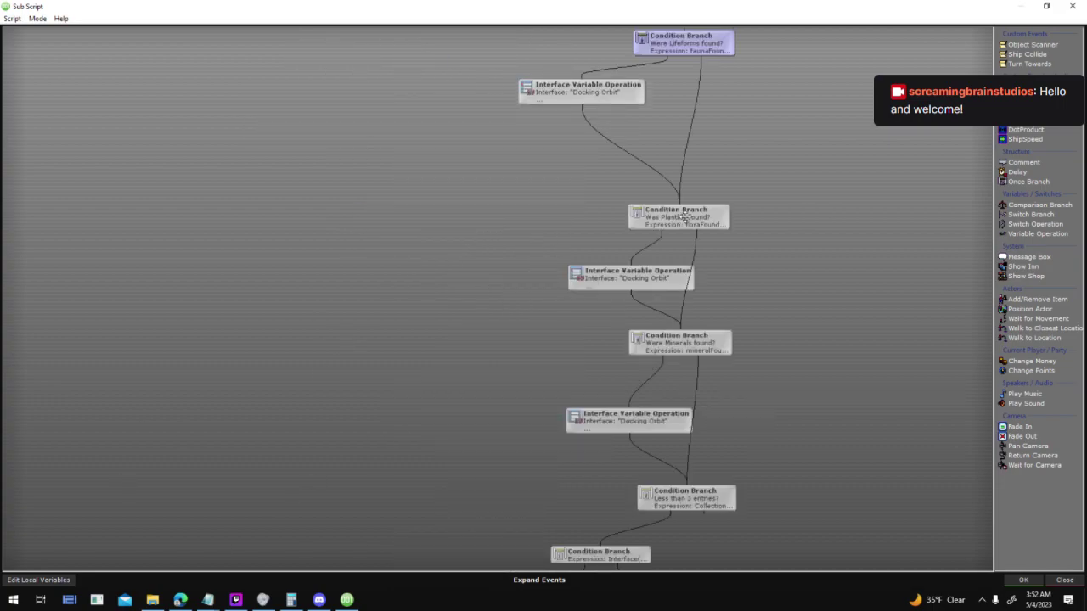
middle_click_drag(883, 279, 741, 318)
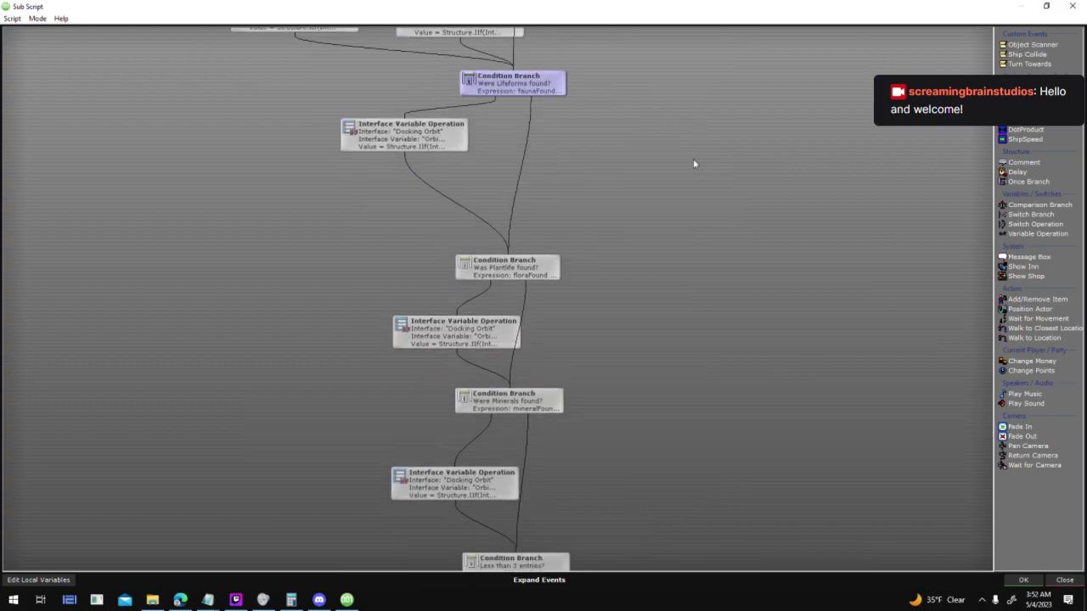
scroll(686, 248, "down", 3)
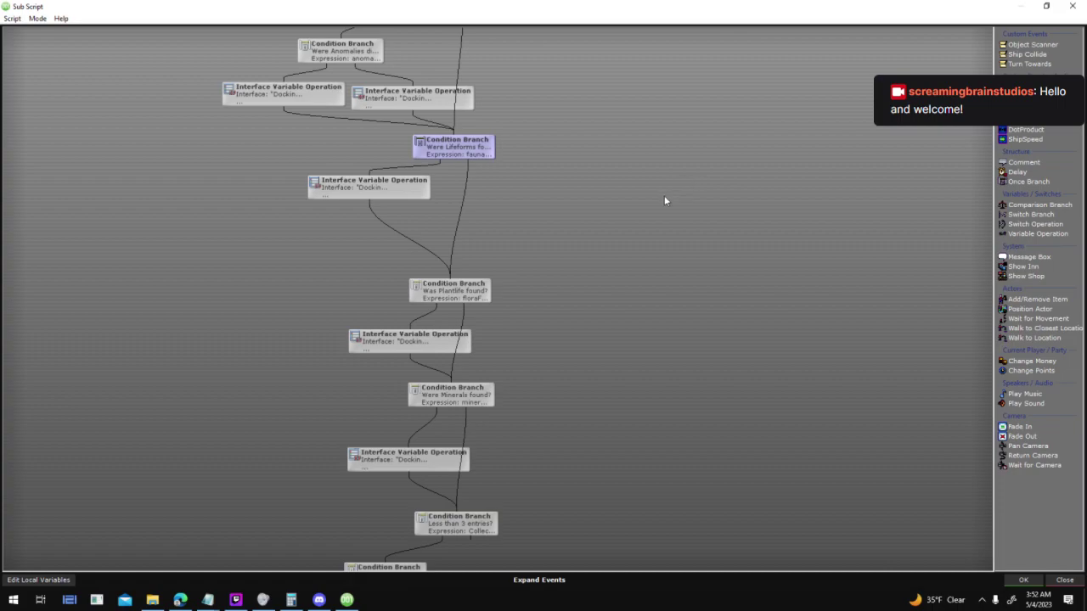
right_click(589, 12)
left_click(576, 13)
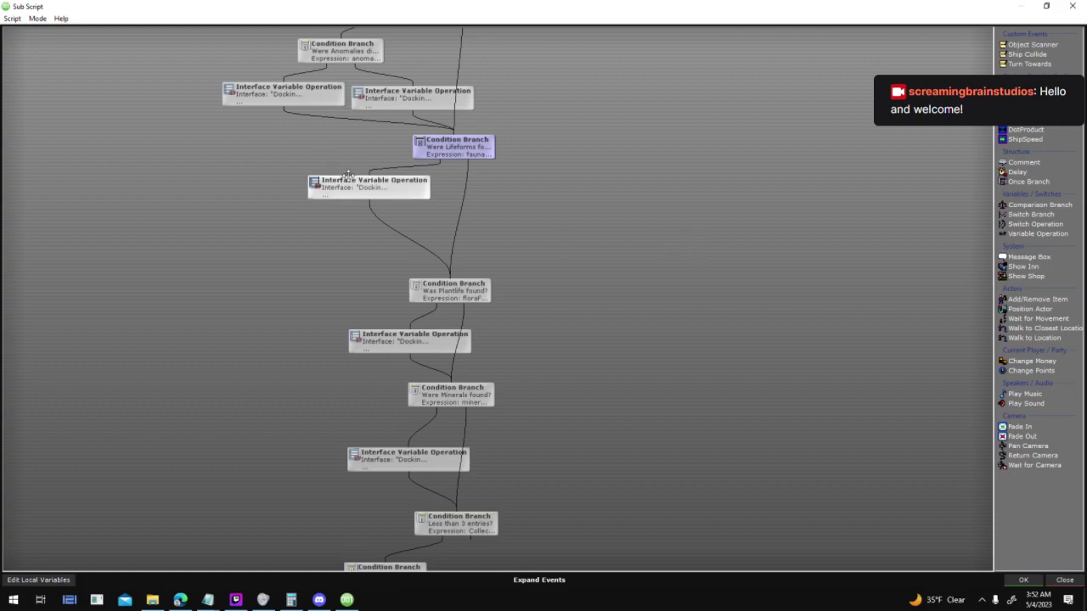
mouse_move(369, 181)
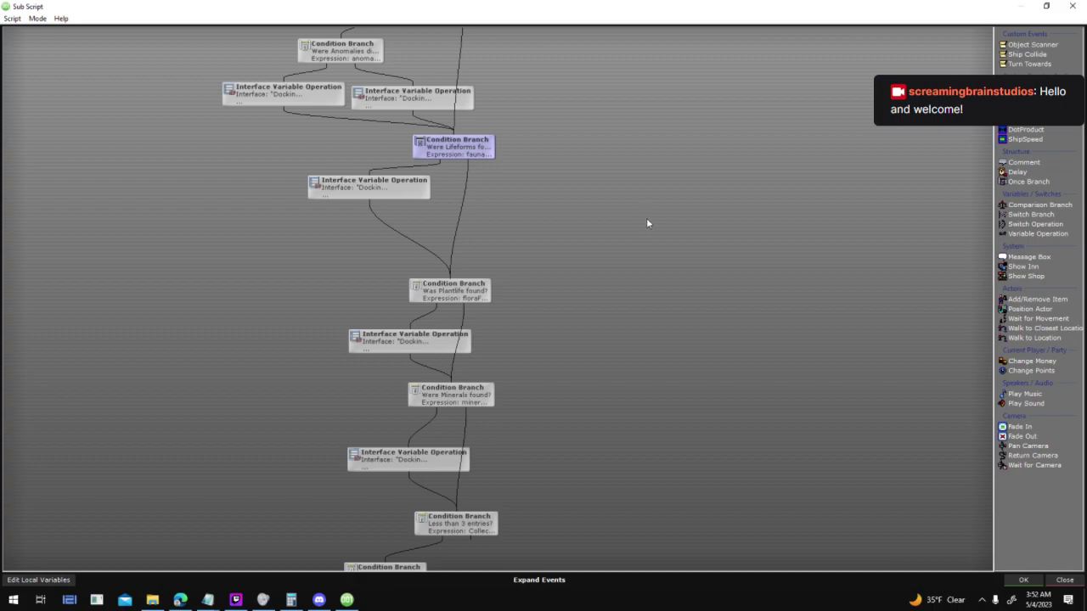
left_click_drag(407, 192, 434, 199)
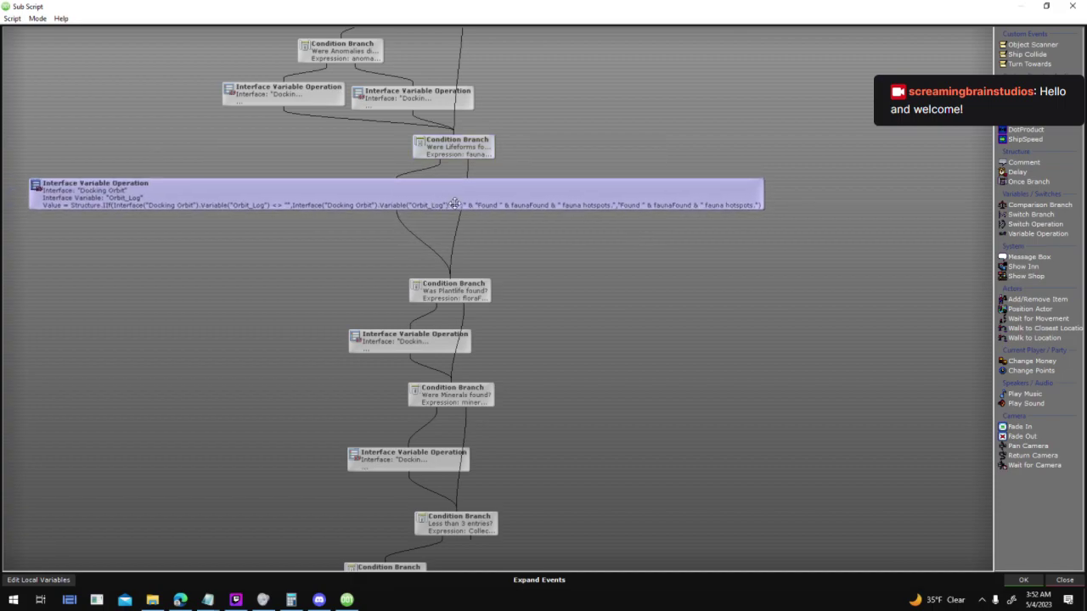
middle_click_drag(675, 212, 762, 281)
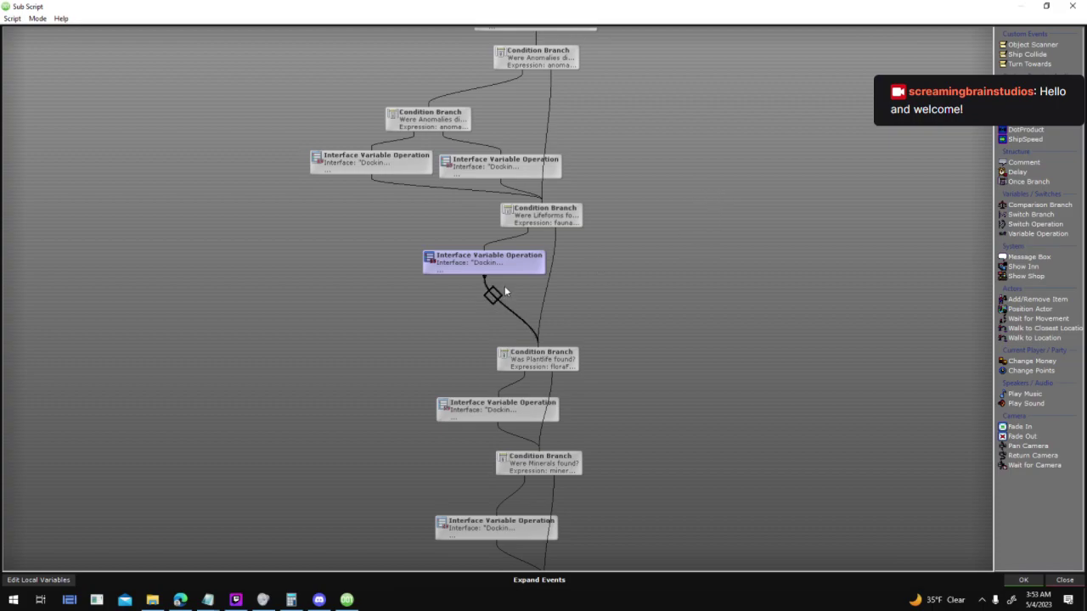
Accept the changes to the Docking Log sub script and the scan button's field script, and close the field's settings
left_click(1025, 580)
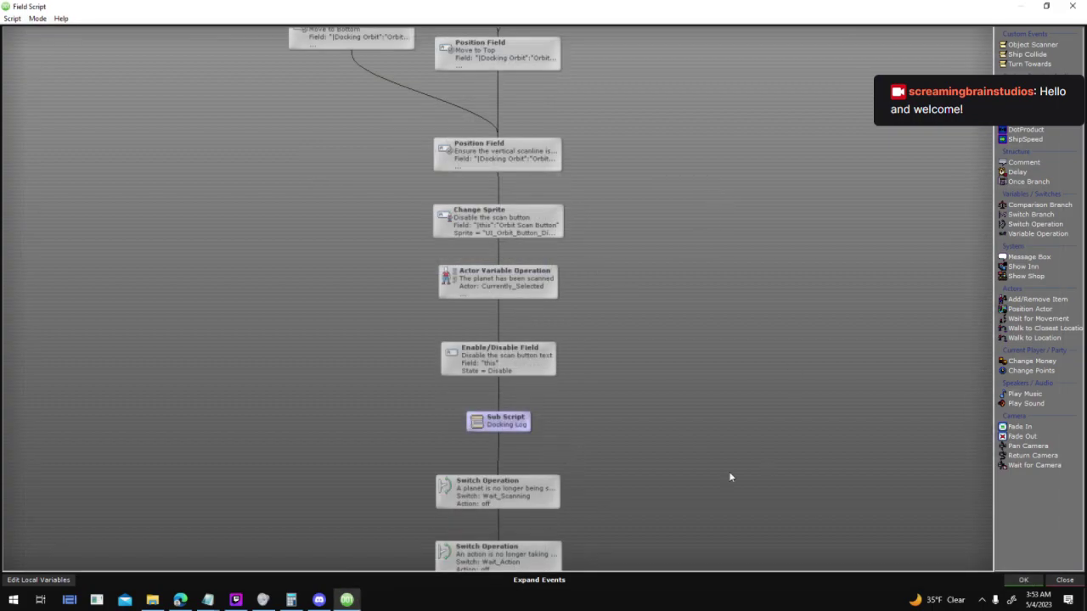
left_click(1027, 580)
left_click(691, 444)
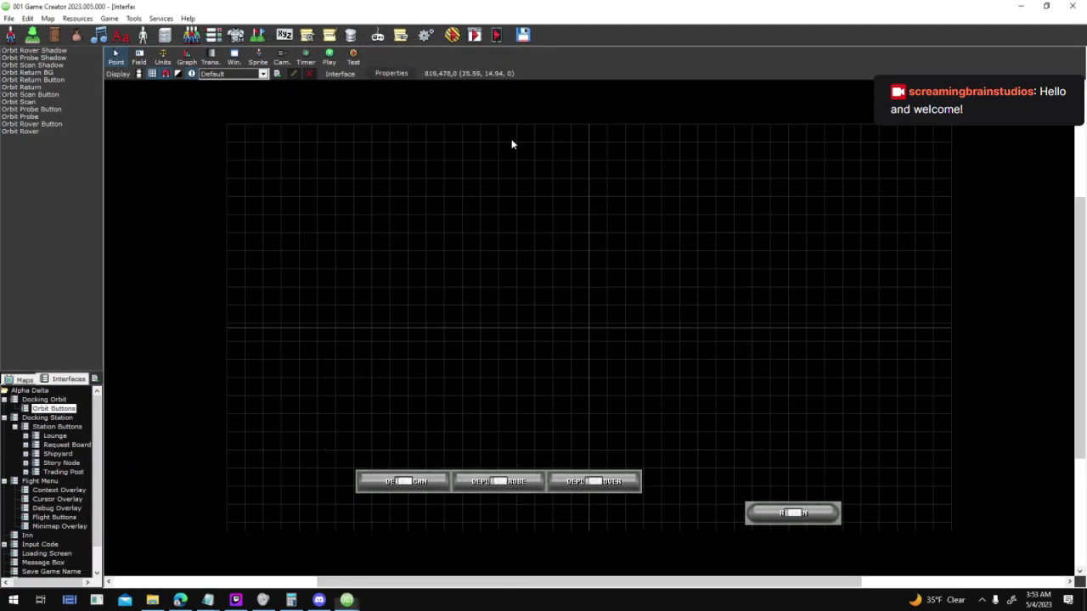
Add the interface variables Fauna_Yield, Flora_Yield and Mineral_Yield to the Orbit Buttons interface
left_click(394, 74)
left_click(613, 312)
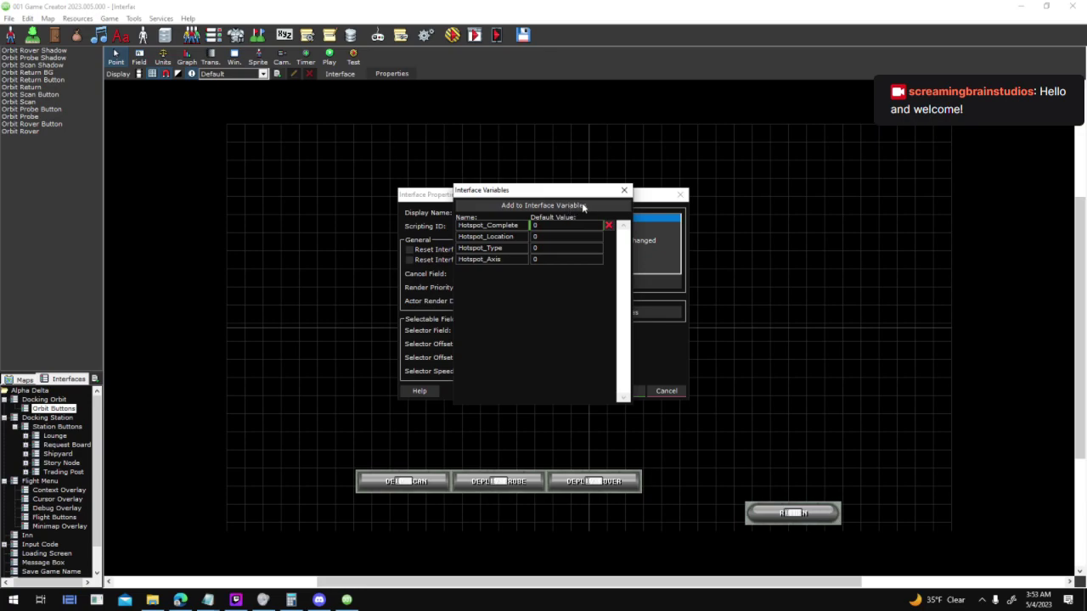
left_click_drag(622, 195, 898, 174)
left_click(888, 180)
left_click(888, 179)
left_click(879, 181)
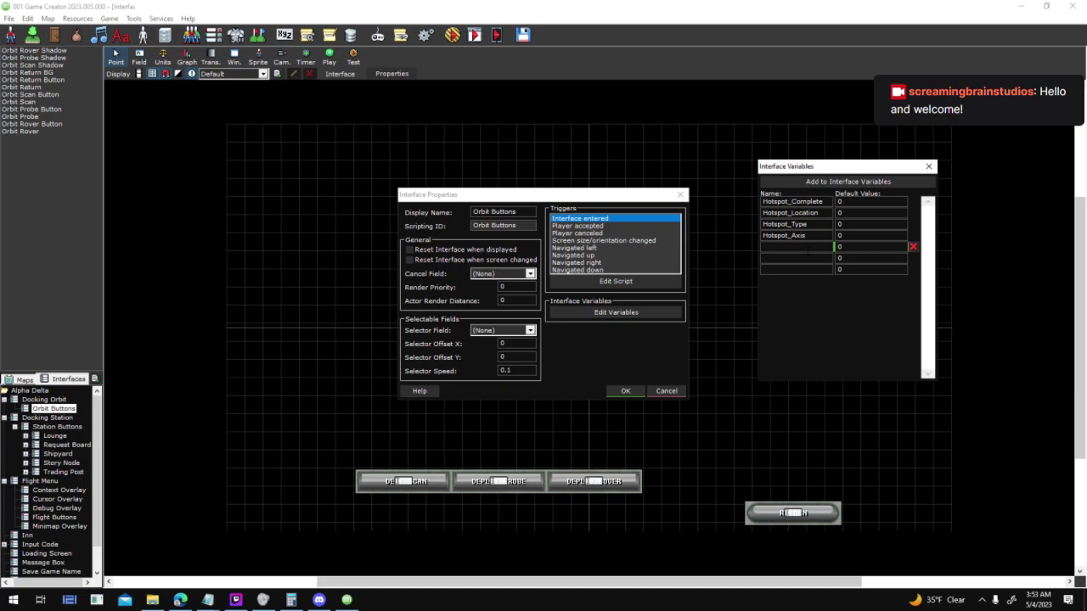
type("auna_Yie")
type("Flora_Yie")
type("Mineral_Yield")
left_click(929, 166)
left_click(637, 394)
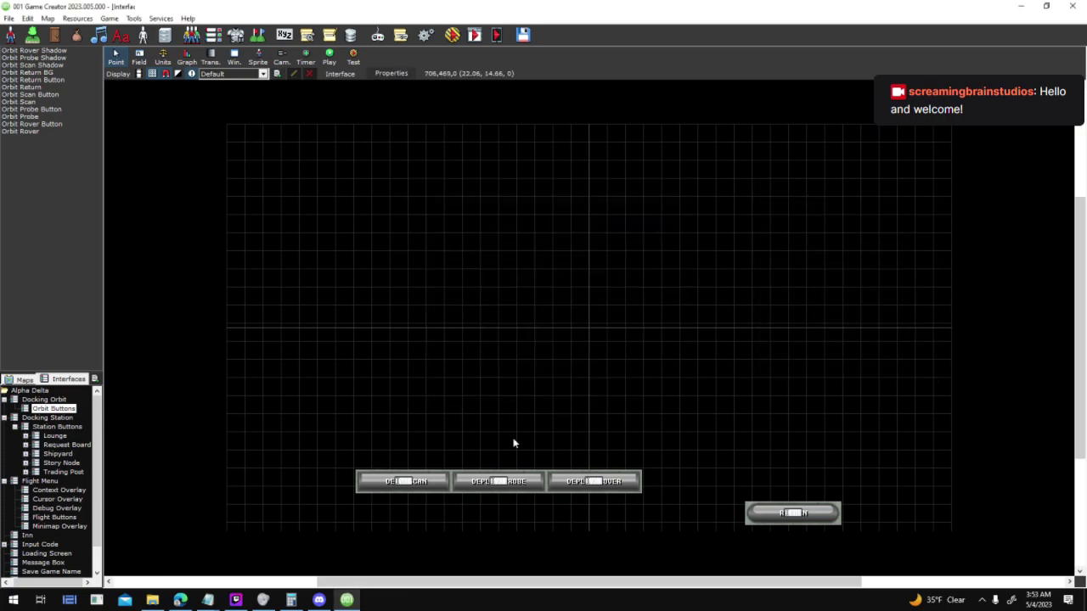
Check the Orbit Scan field's settings, and delete the three Yield variables from the Orbit Buttons interface
double_click(425, 481)
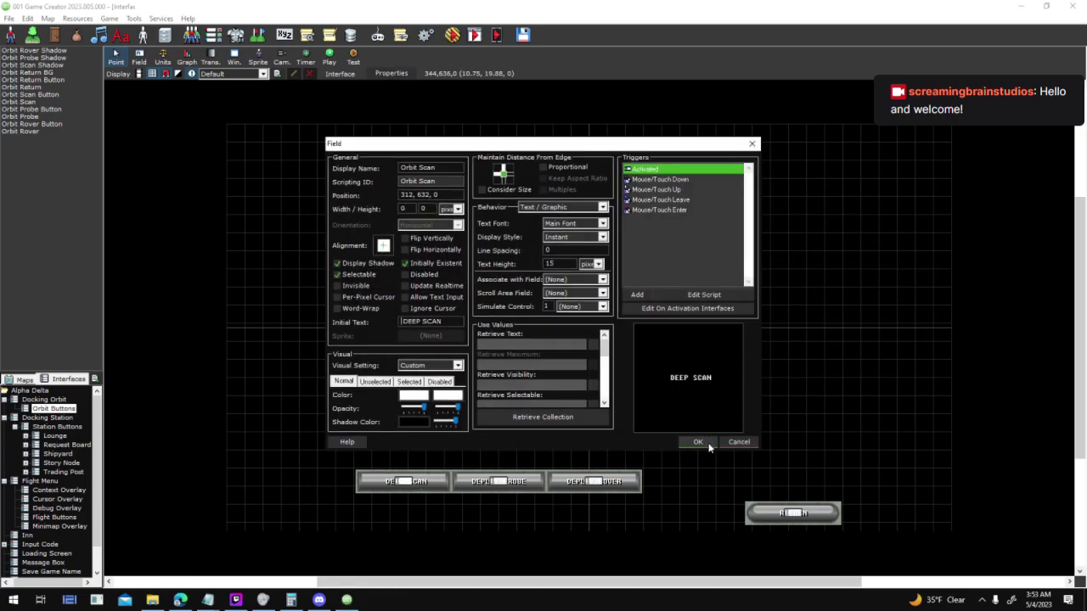
left_click(708, 443)
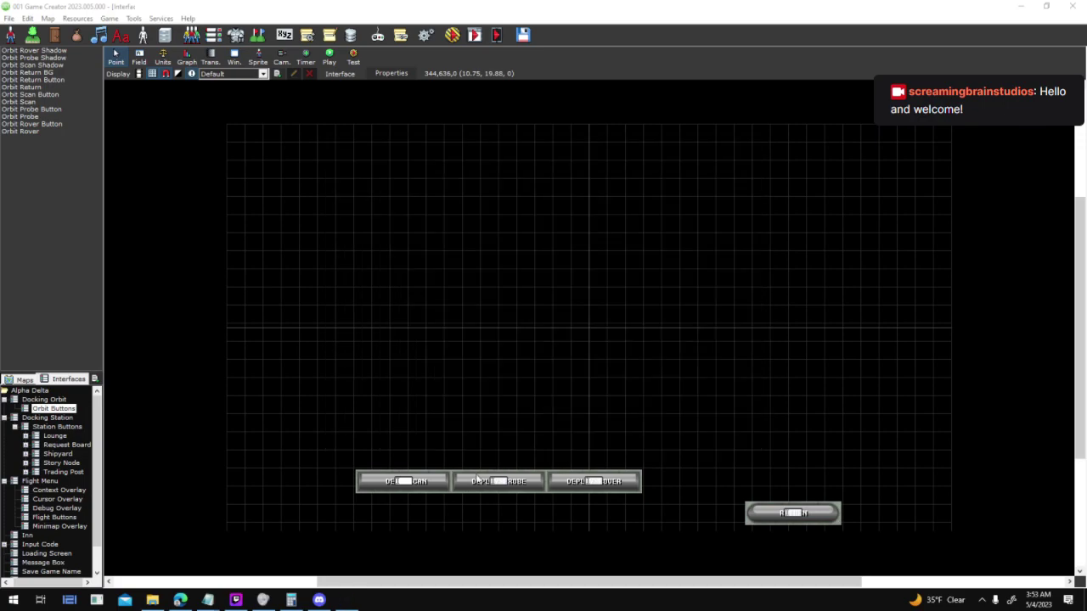
left_click(391, 73)
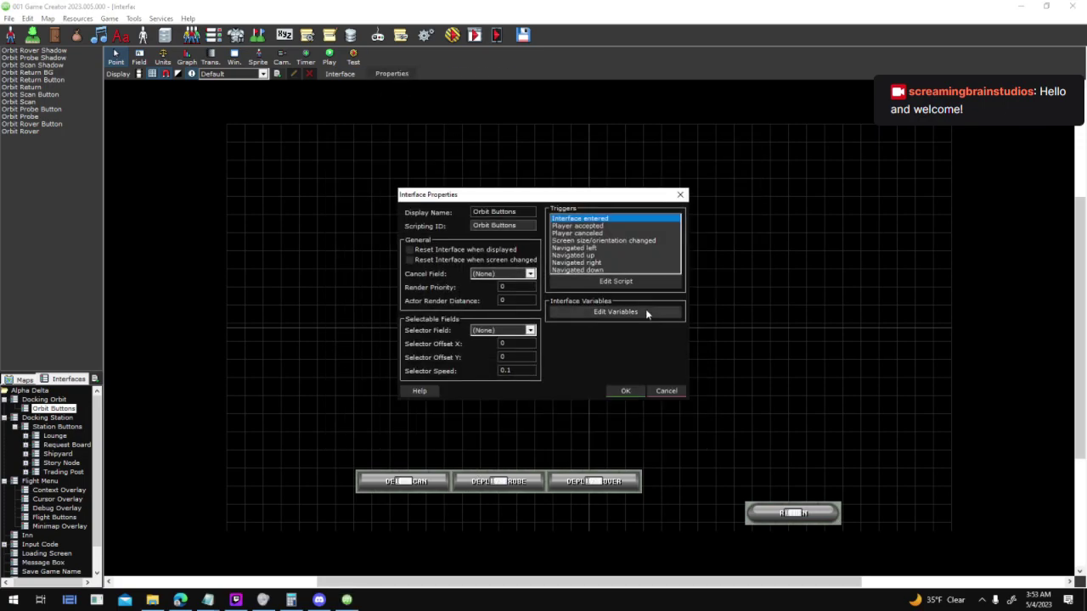
left_click(646, 309)
left_click(610, 271)
left_click(610, 271)
left_click(609, 270)
left_click(624, 189)
left_click(625, 390)
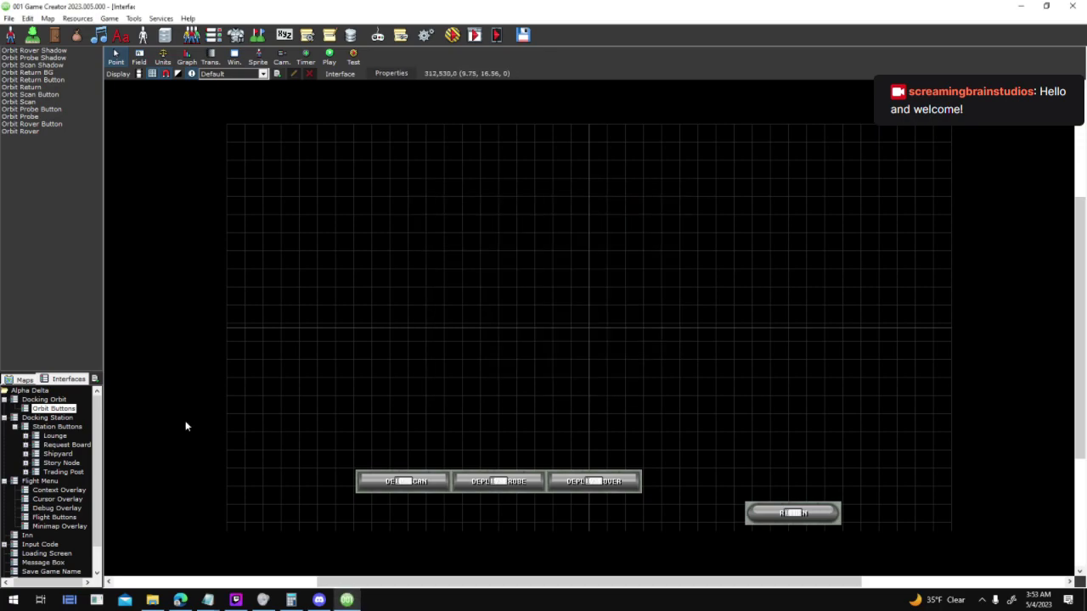
Switch to Docking Orbit, saving Orbit Buttons, and add the interface variables Orbit_Minerals, Orbit_Flora and Orbit_Fauna with the default value -SCAN-
left_click(44, 399)
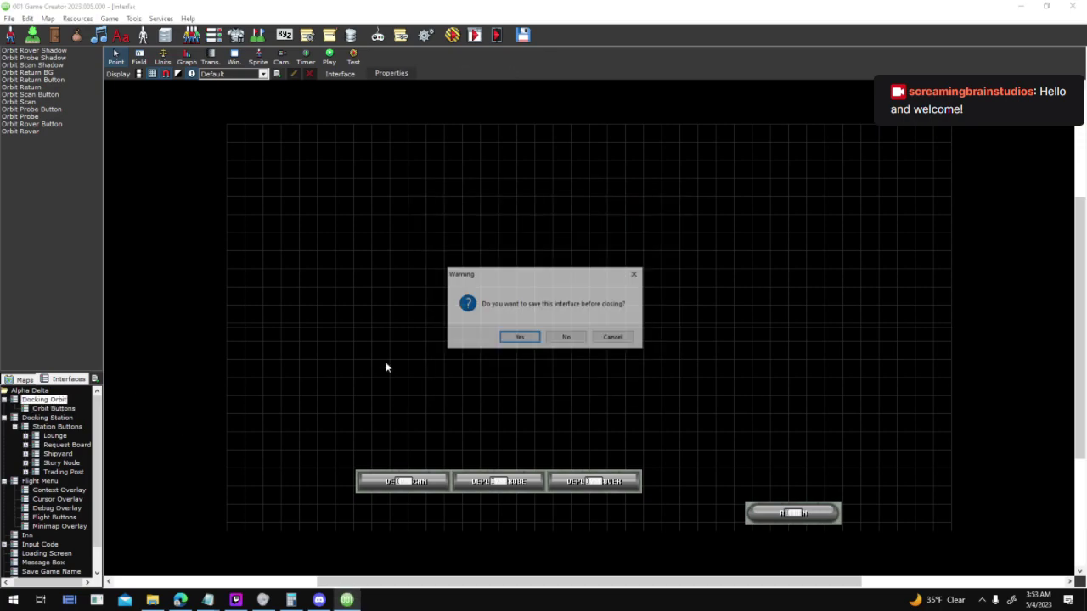
left_click(518, 338)
left_click(398, 74)
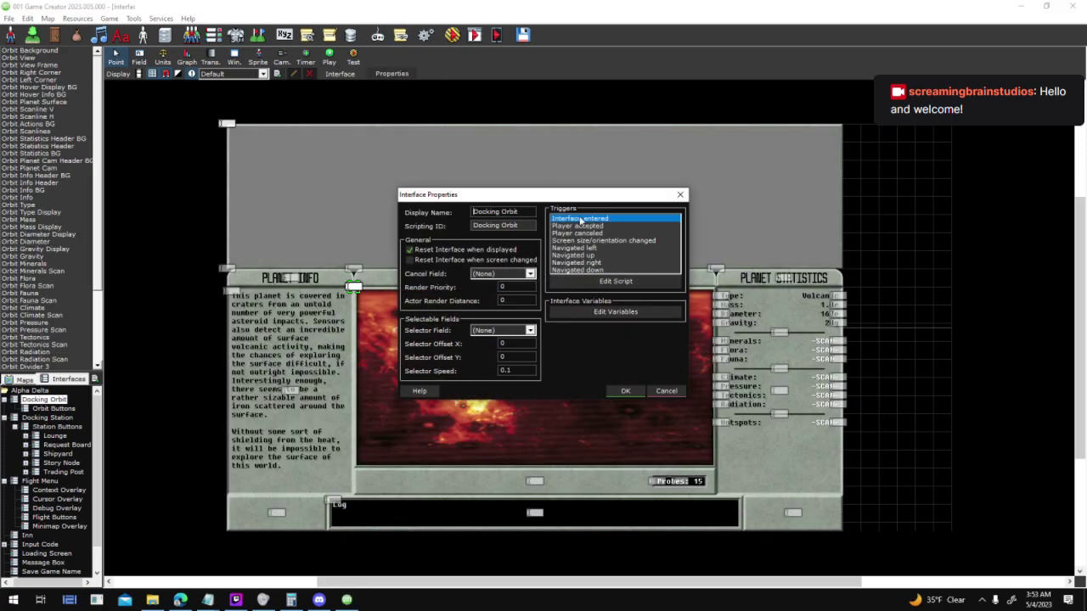
left_click(600, 312)
left_click(516, 206)
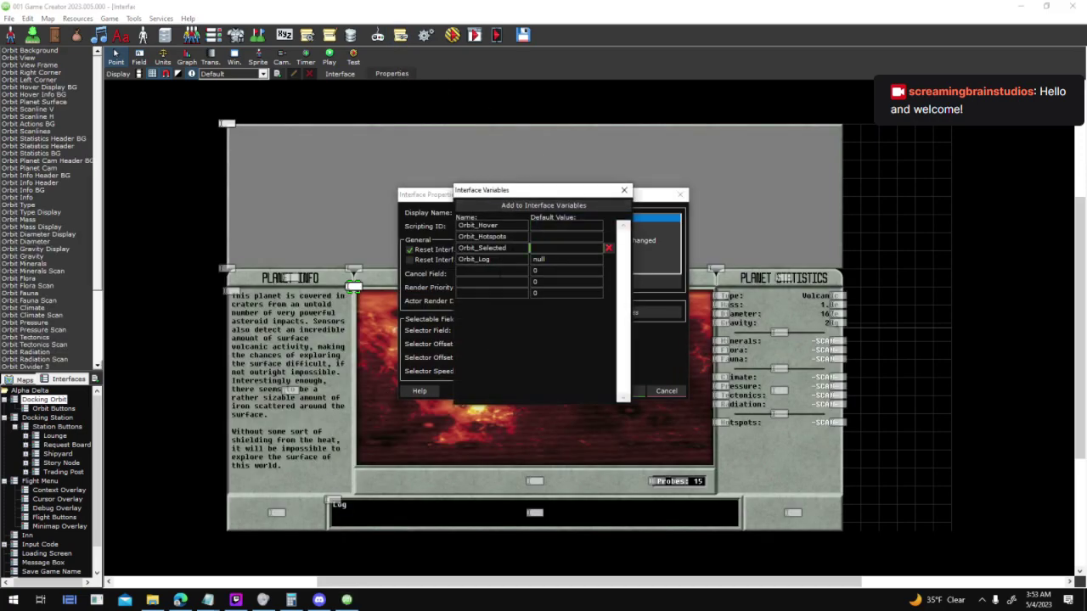
type("Orbit_MineralsOrbi")
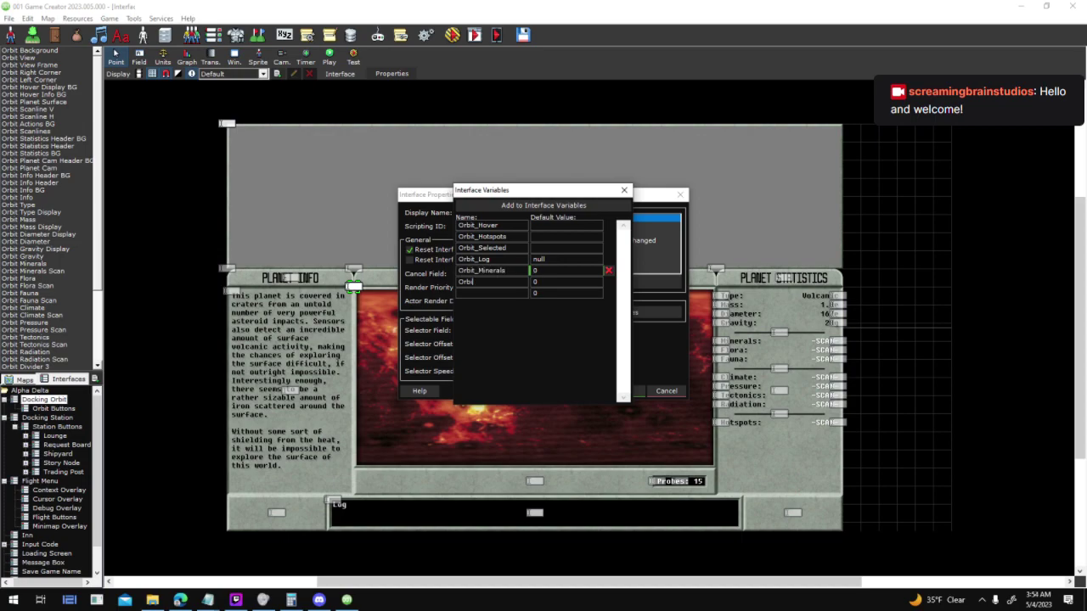
type("t_Flo")
type("Orbi")
type("-S")
type("-SCAN-")
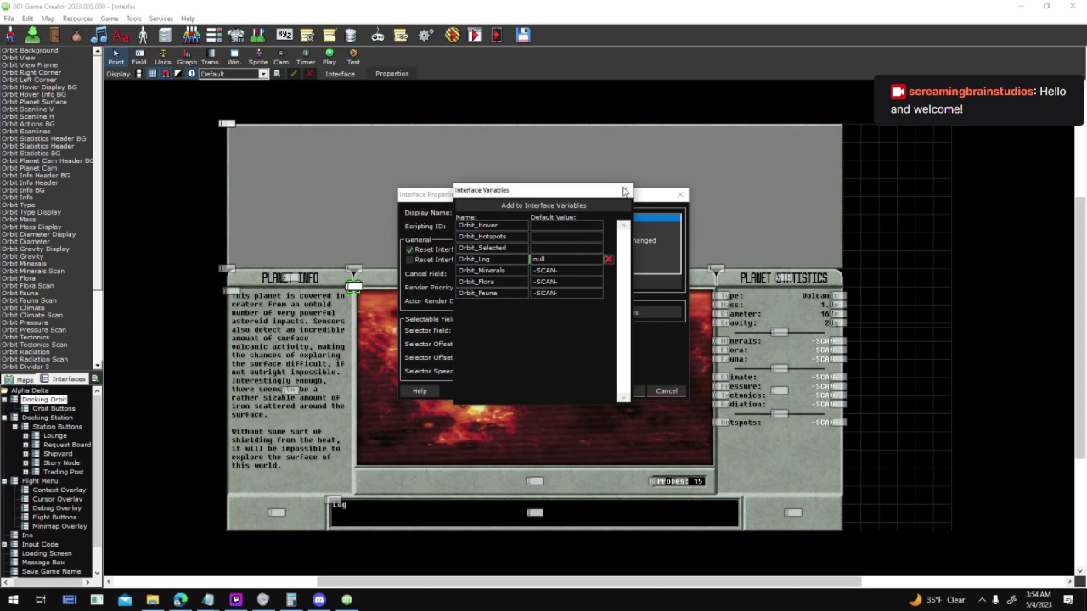
left_click(624, 189)
left_click(625, 390)
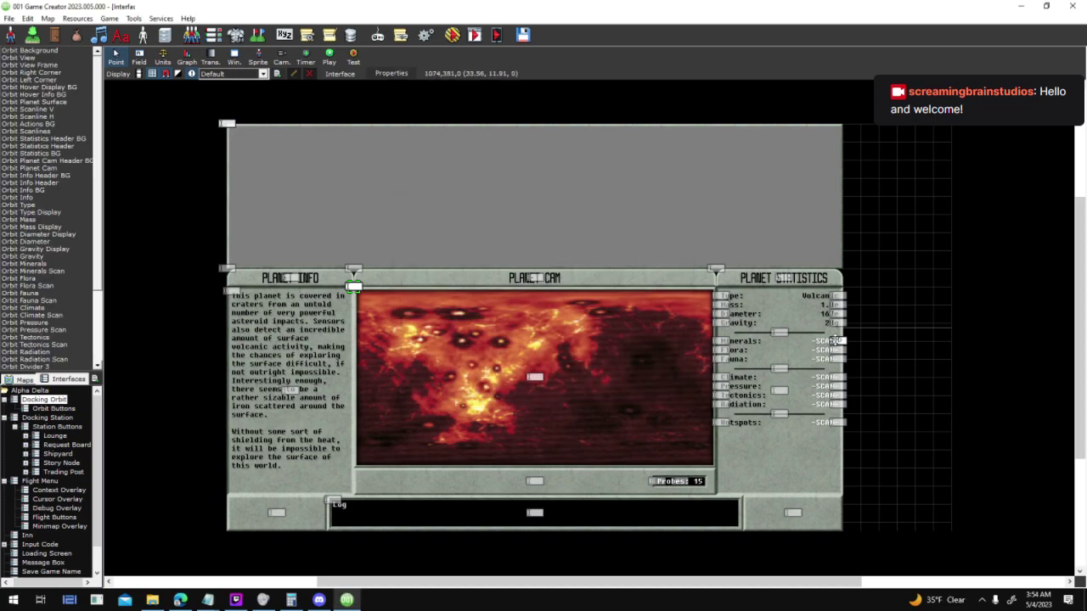
Make the Orbit Minerals Scan field retrieve its text from the Docking Orbit interface variable Orbit_Minerals
double_click(836, 340)
left_click(596, 343)
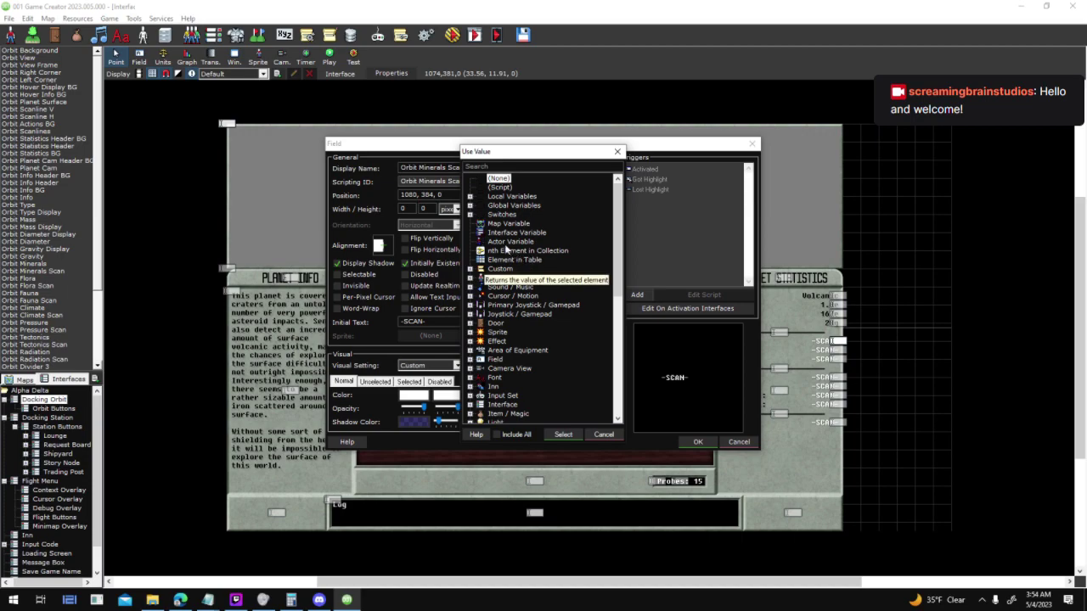
double_click(510, 234)
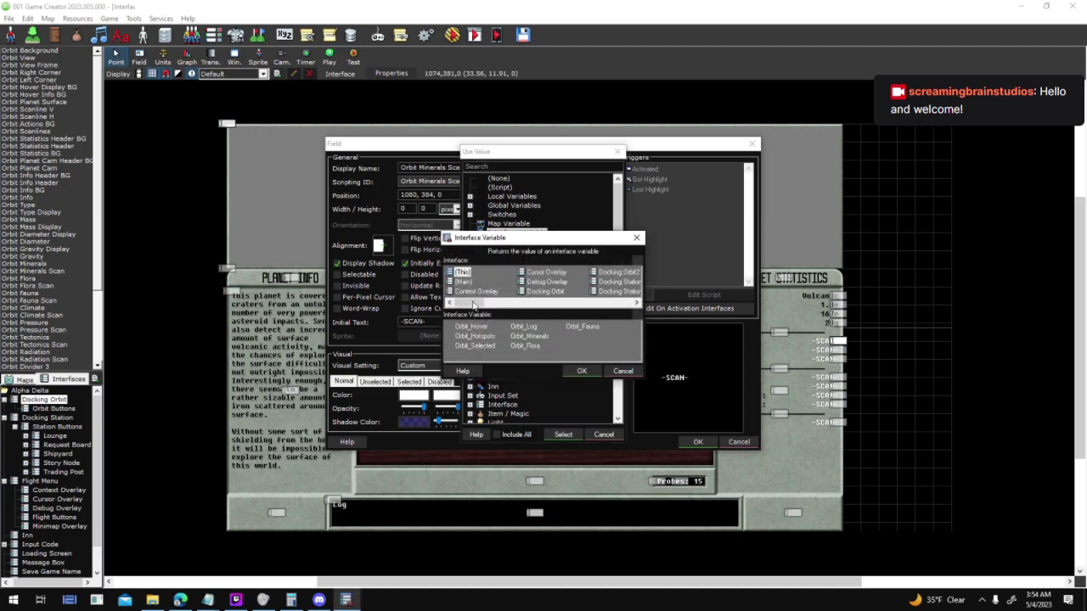
left_click(535, 293)
left_click(529, 336)
left_click(582, 371)
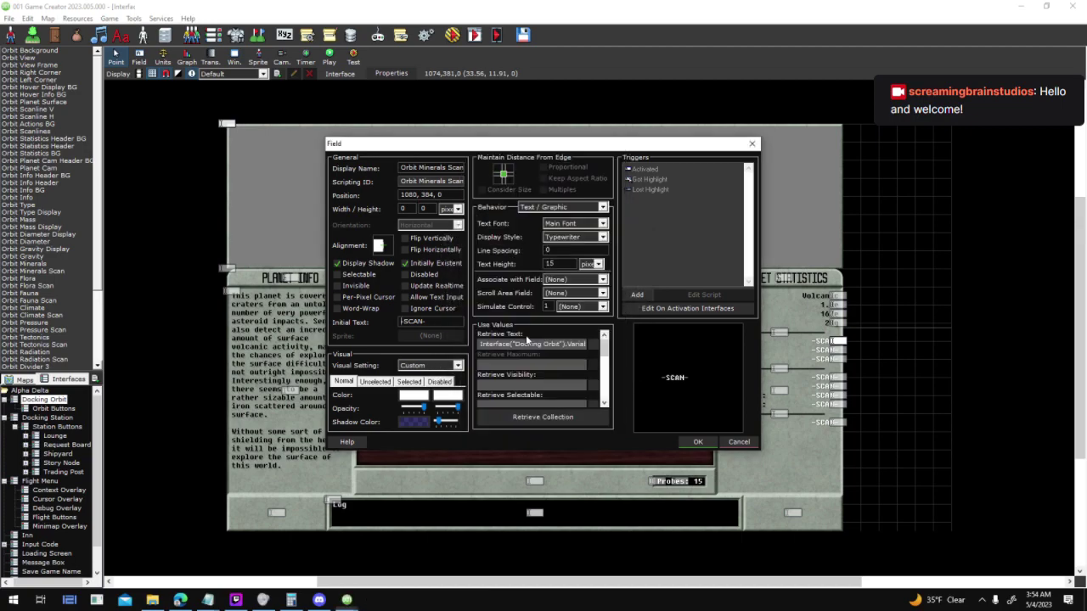
left_click(689, 441)
Make the Orbit Flora Scan field retrieve its text from the Docking Orbit variable Orbit_Flora
double_click(835, 349)
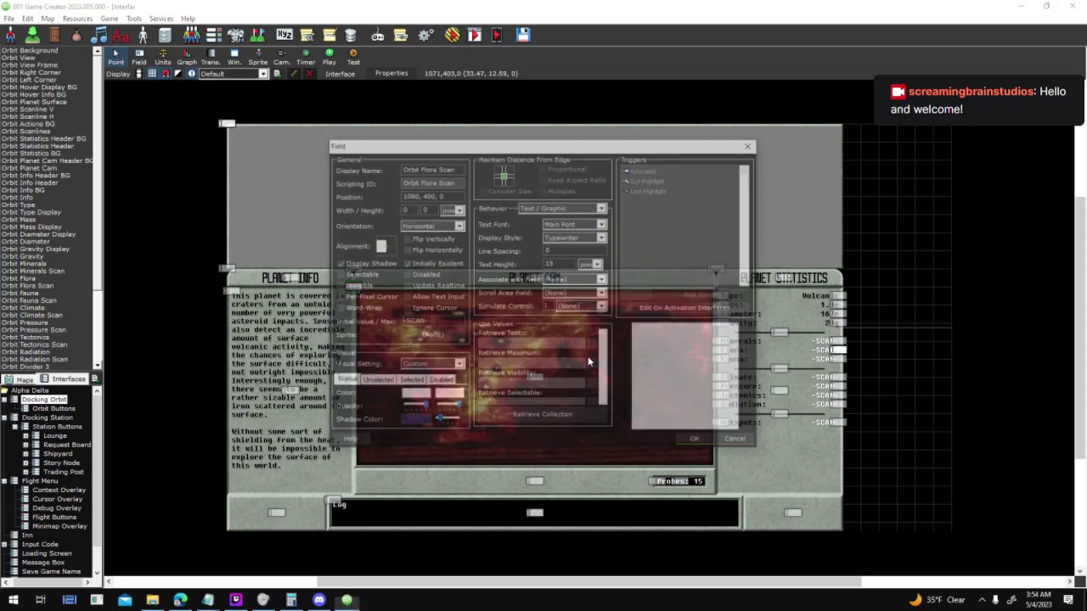
left_click_drag(551, 344, 578, 364)
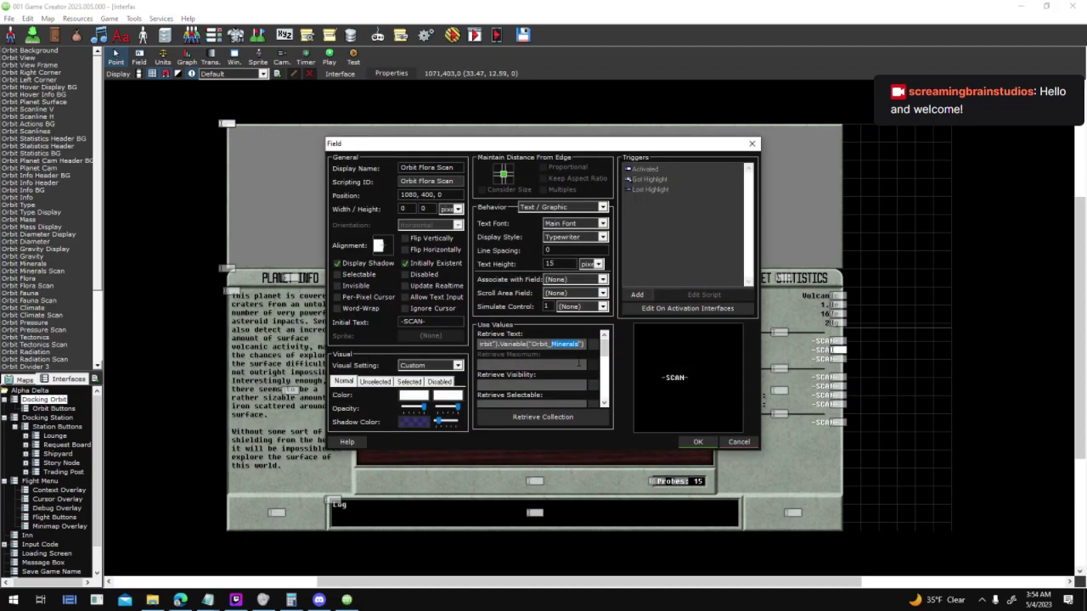
type("Flora")
key("Return")
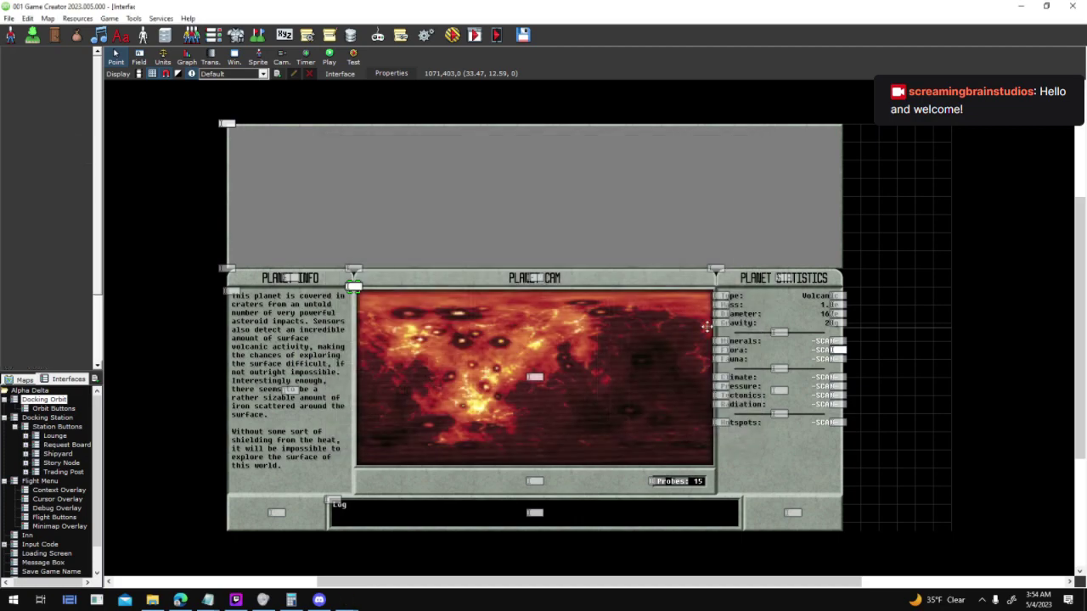
Make the Orbit Fauna Scan field retrieve its text from the Docking Orbit variable Orbit_Fauna
double_click(827, 358)
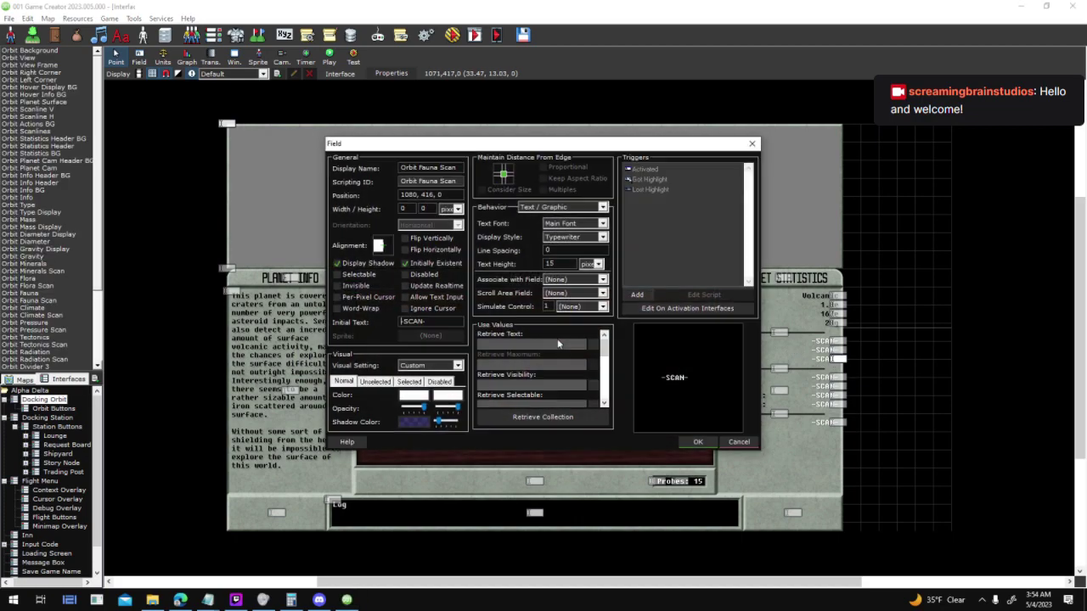
left_click_drag(551, 343, 570, 344)
type("Fauna")
key("Return")
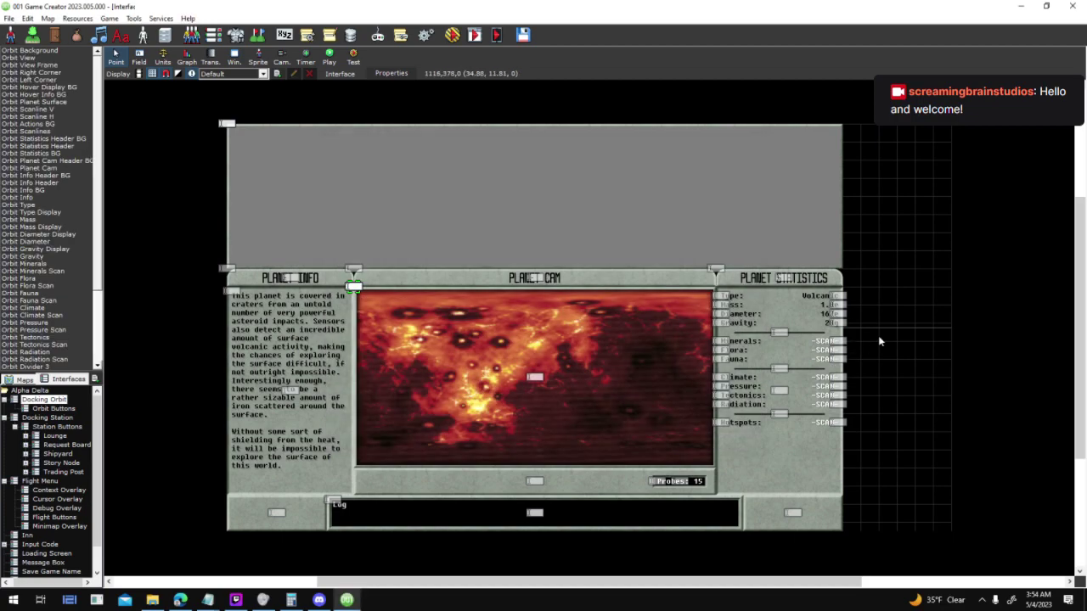
Save the Docking Orbit interface, launch a test run with the current testing options, and target the yellow planet
left_click(238, 601)
left_click(238, 601)
left_click(474, 35)
left_click(521, 338)
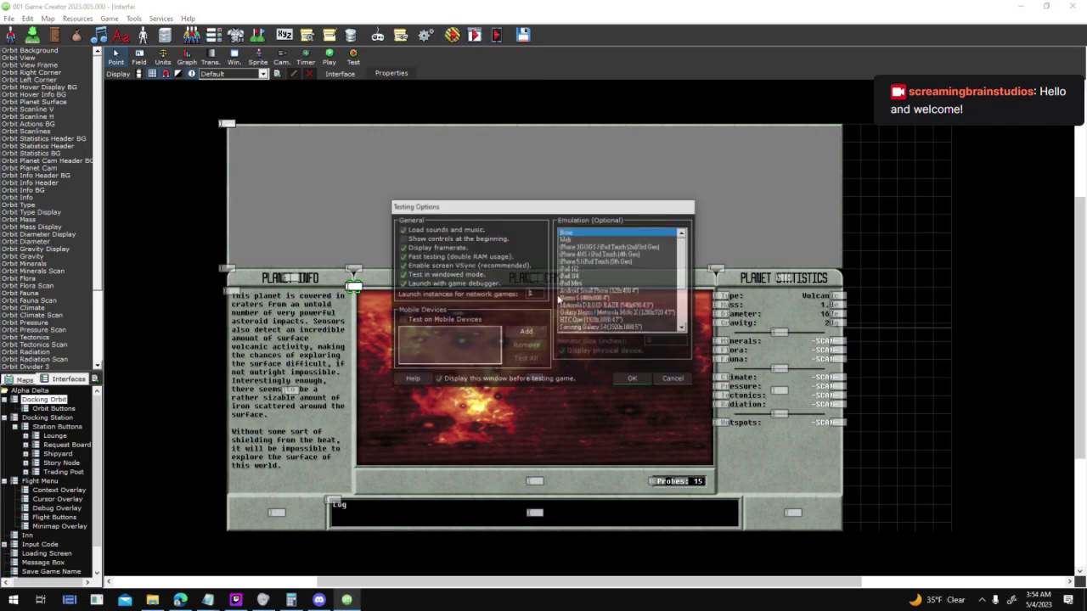
left_click(632, 379)
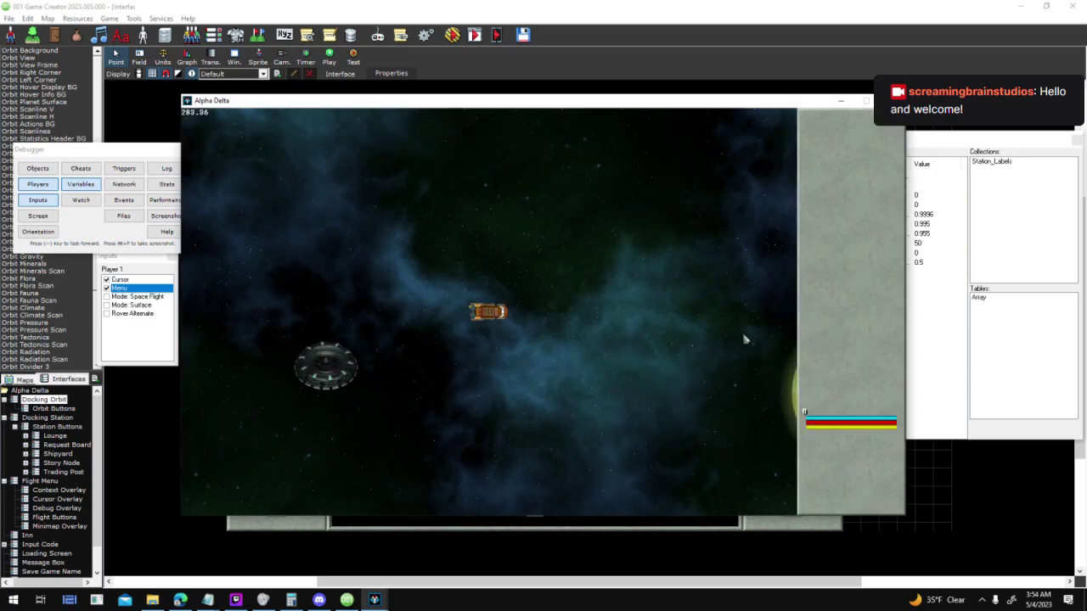
left_click(747, 364)
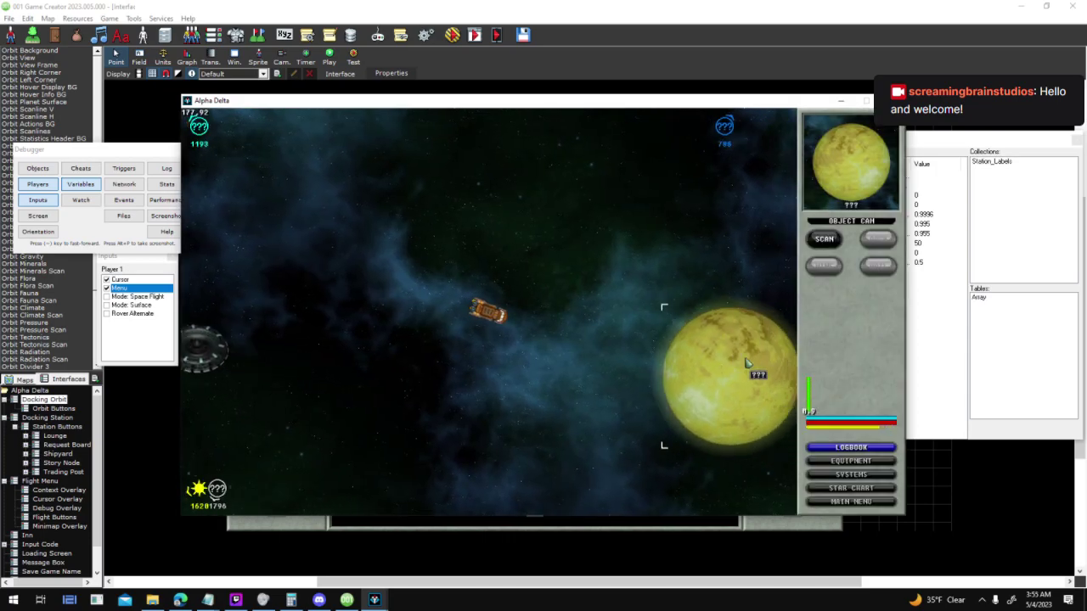
Scan the yellow planet, run a deep scan from orbit to check the planet statistics, and close the test run
left_click(822, 241)
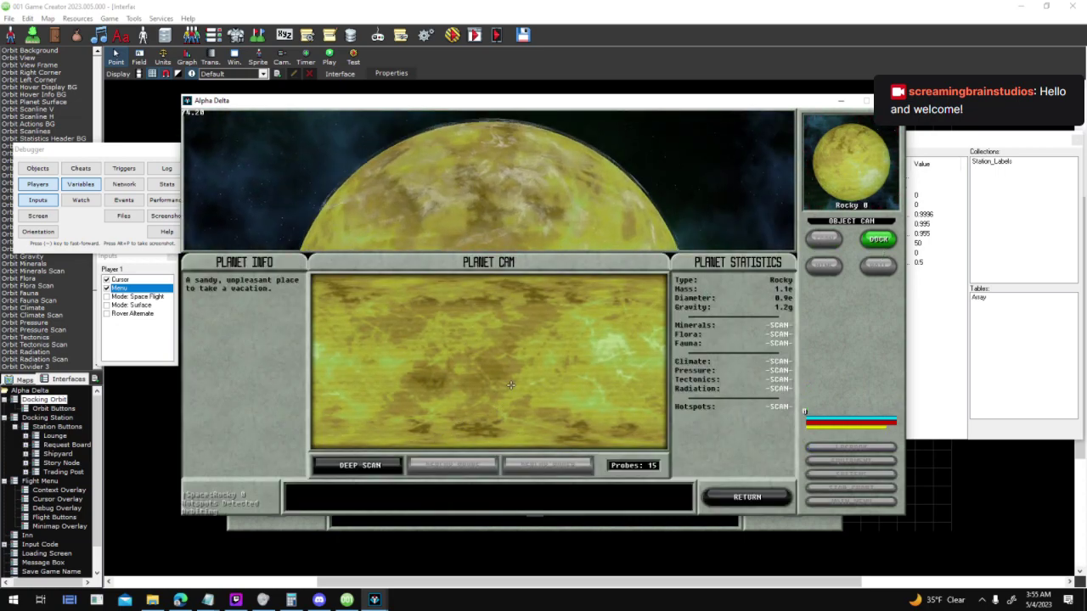
left_click(392, 467)
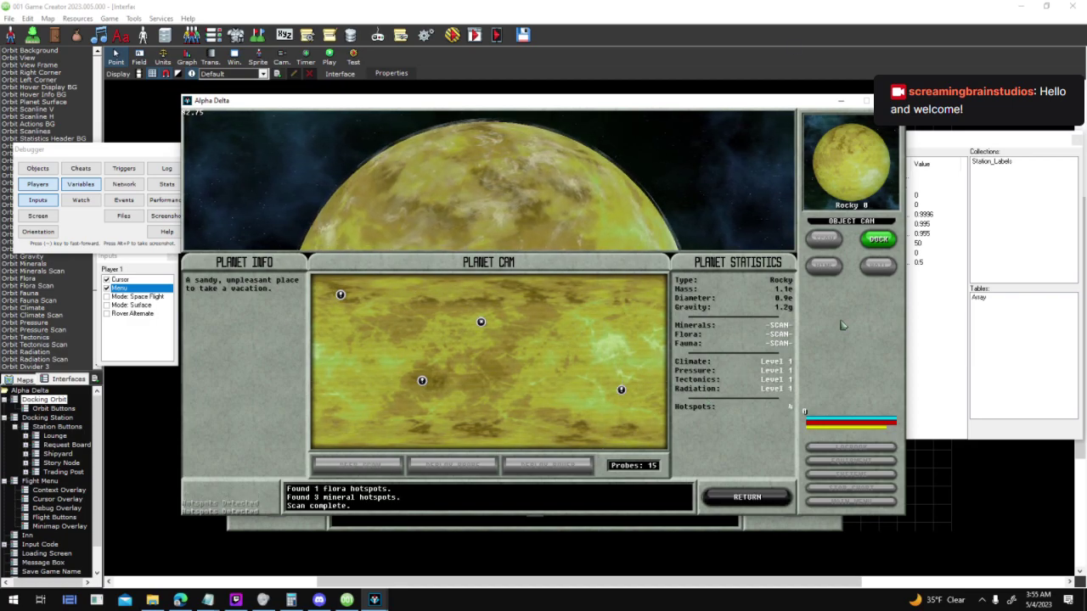
left_click(891, 101)
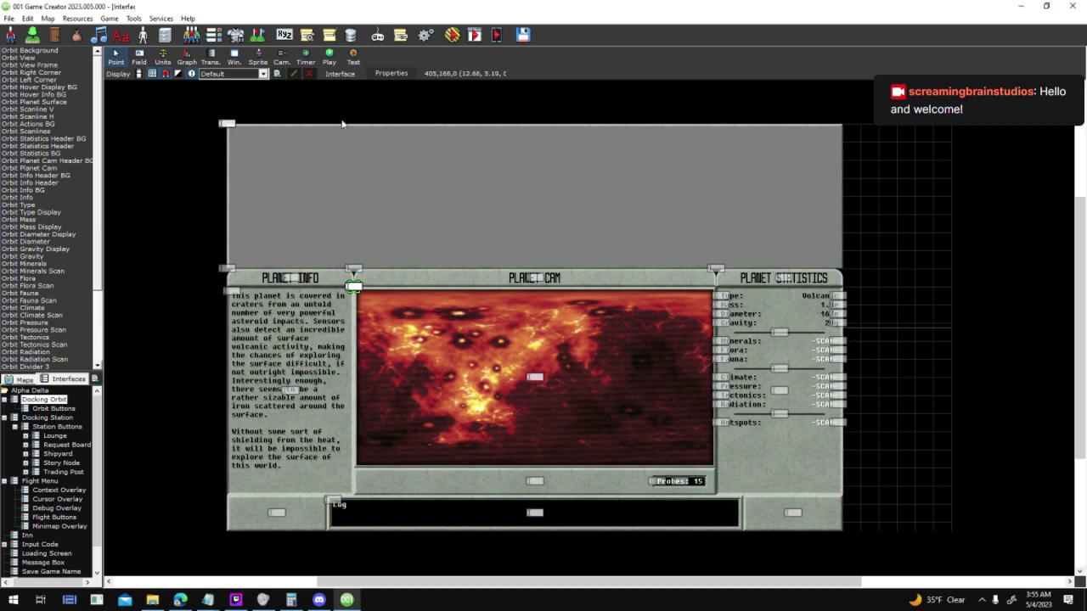
Open the Docking Log sub script from the scan button's field script in the Orbit Buttons interface
left_click(53, 408)
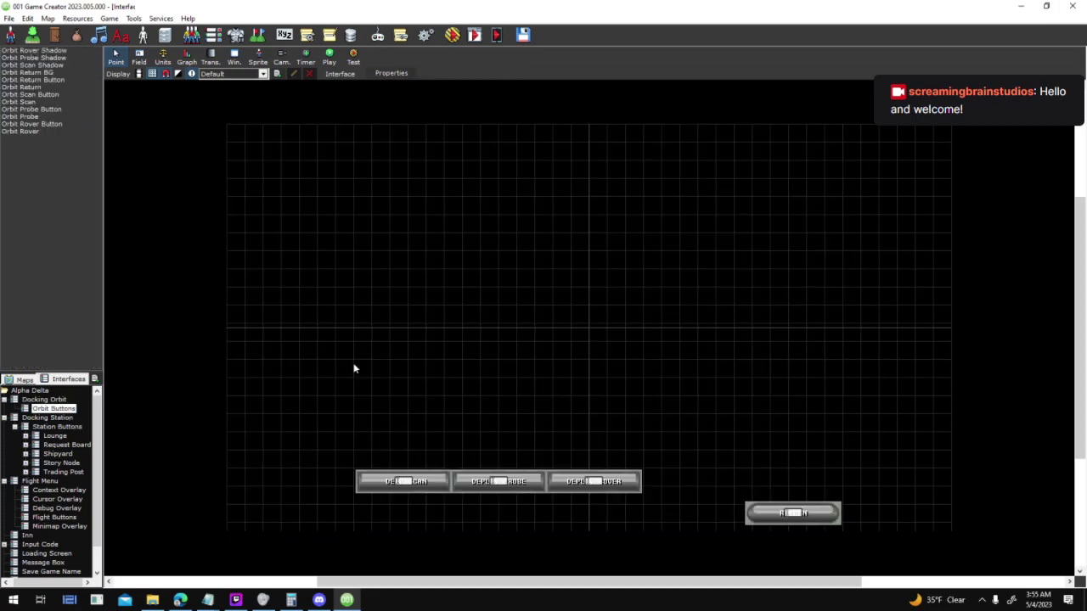
double_click(465, 414)
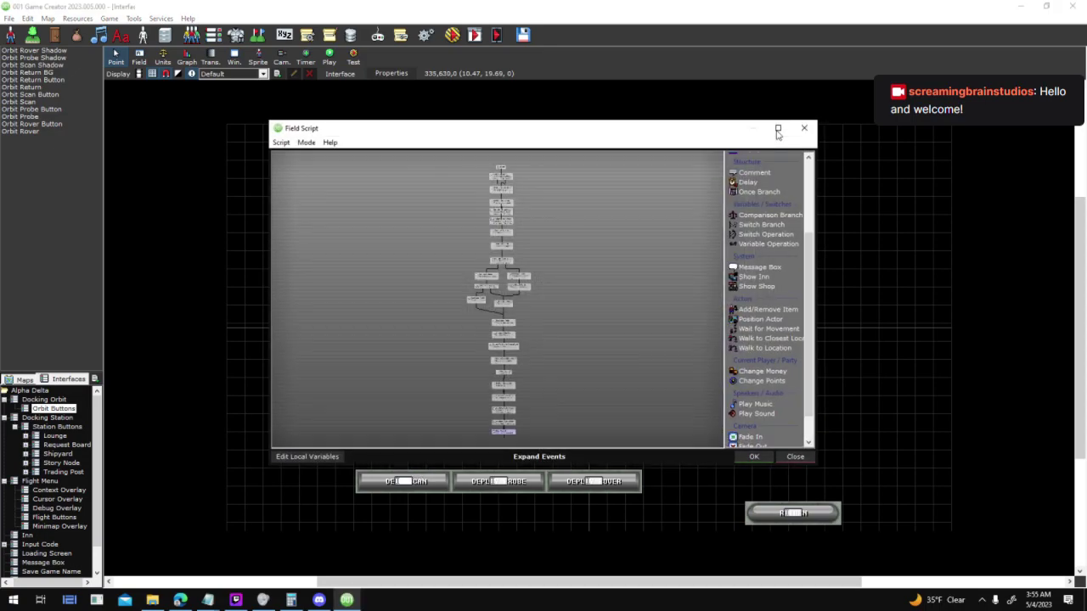
left_click(779, 131)
scroll(517, 526, "up", 3)
double_click(531, 375)
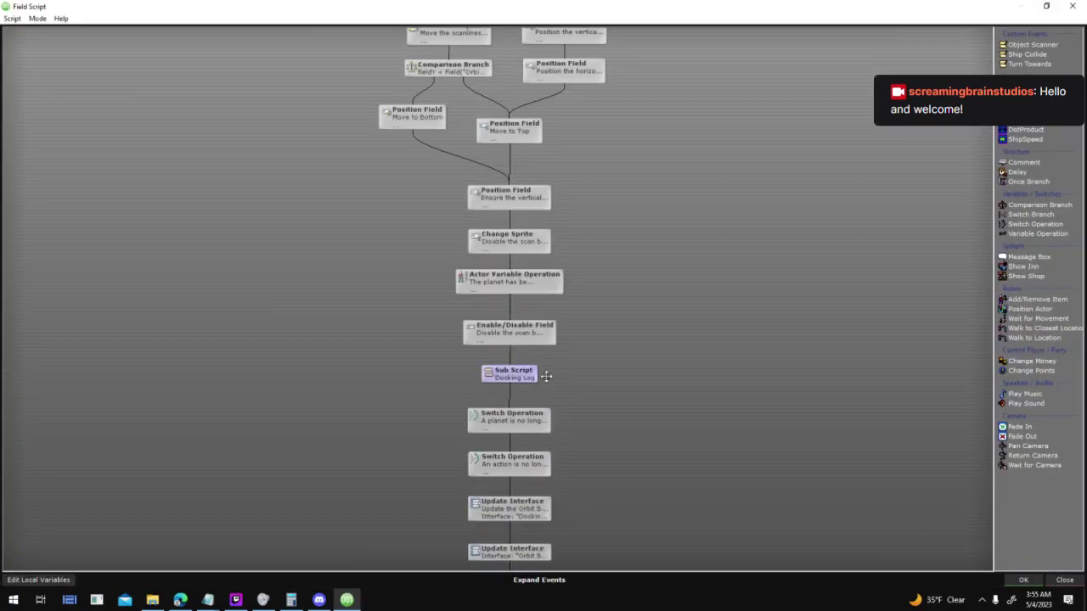
left_click(775, 127)
scroll(635, 222, "up", 4)
left_click_drag(587, 199, 815, 239)
scroll(813, 240, "up", 1)
Add an Interface Variable Operation setting Docking Orbit's Orbit_Fauna to faunaFound after the lifeforms log entry, and connect it to the plantlife condition
left_click(658, 239)
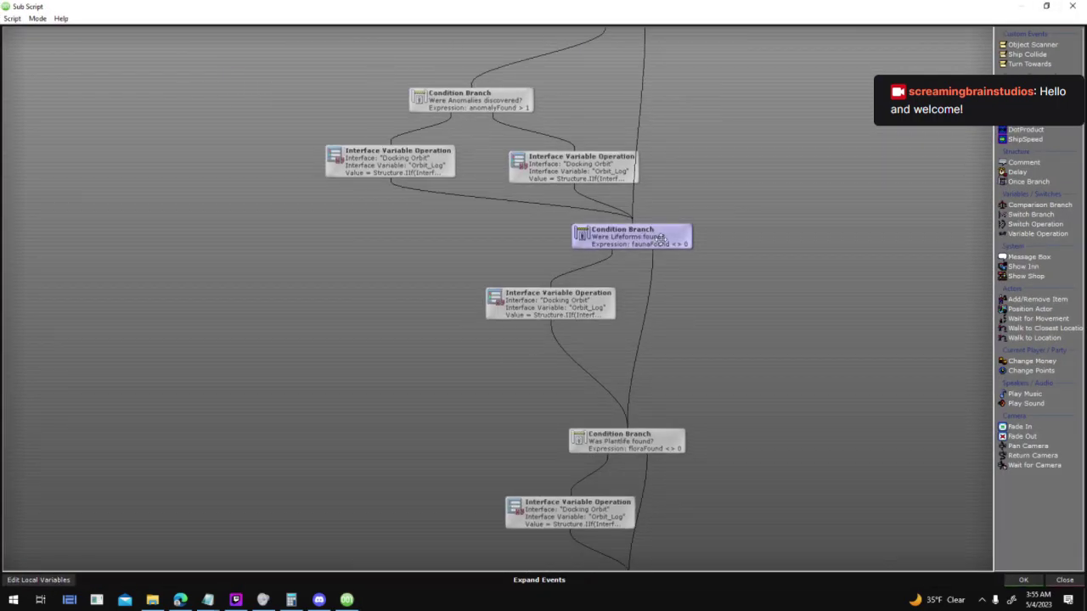
left_click(550, 301)
left_click(573, 360)
key("Delete")
key("space")
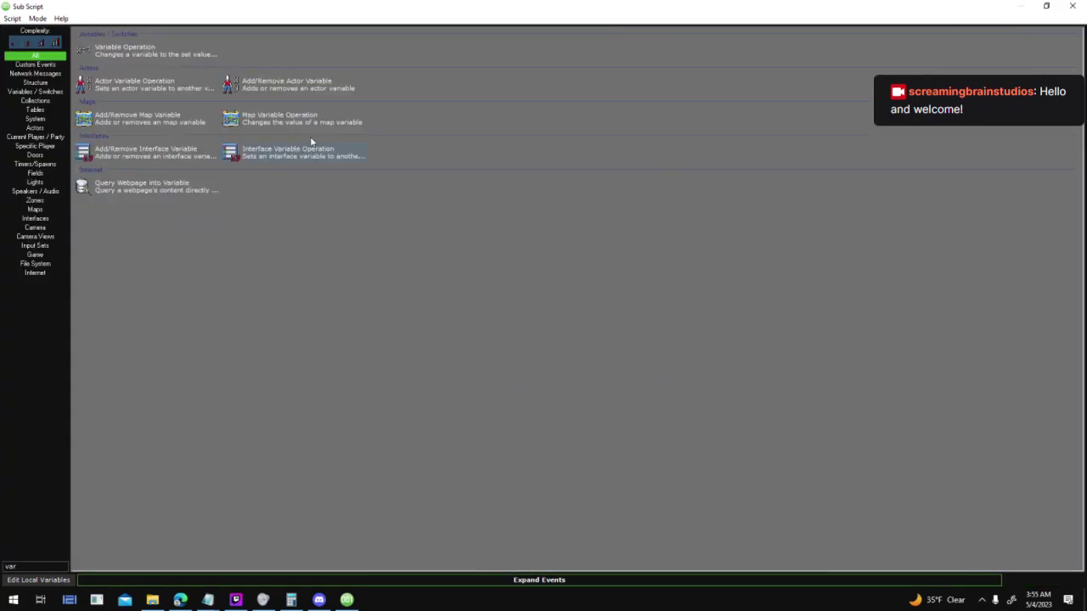
double_click(296, 160)
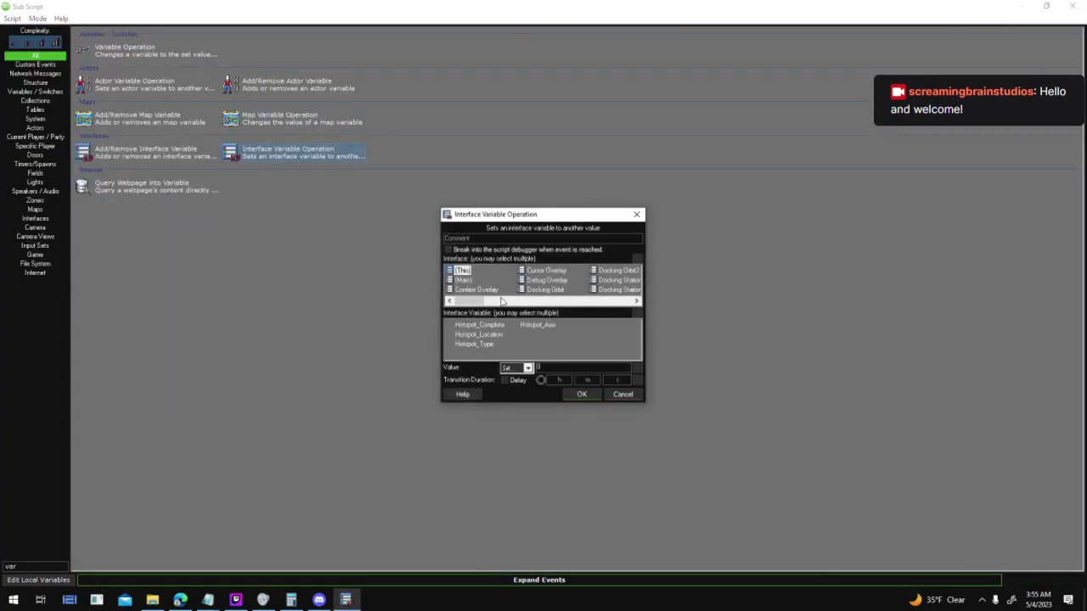
left_click(544, 289)
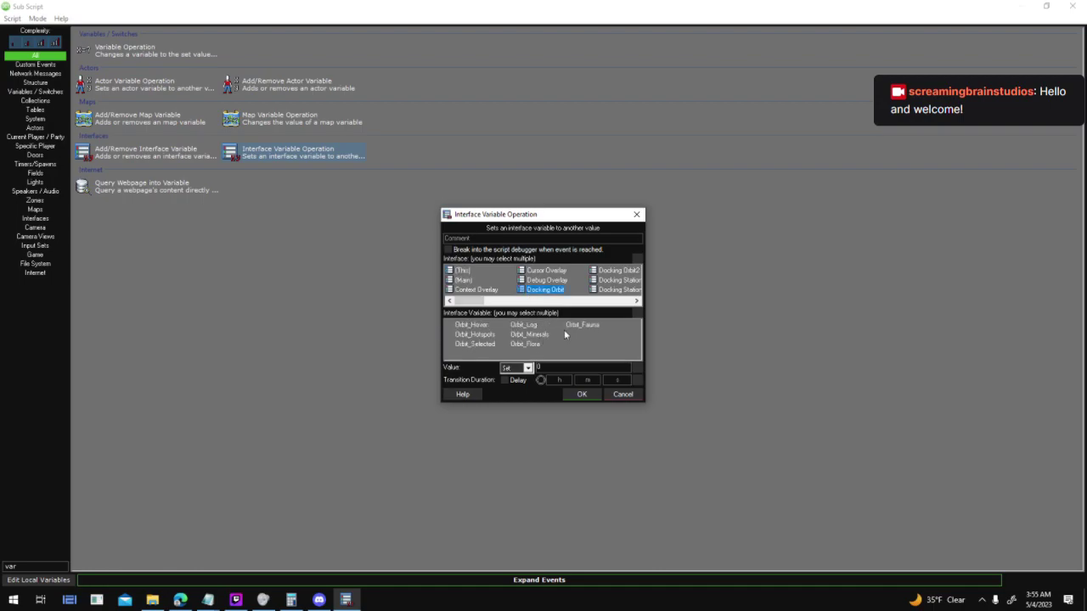
left_click(586, 325)
left_click(636, 368)
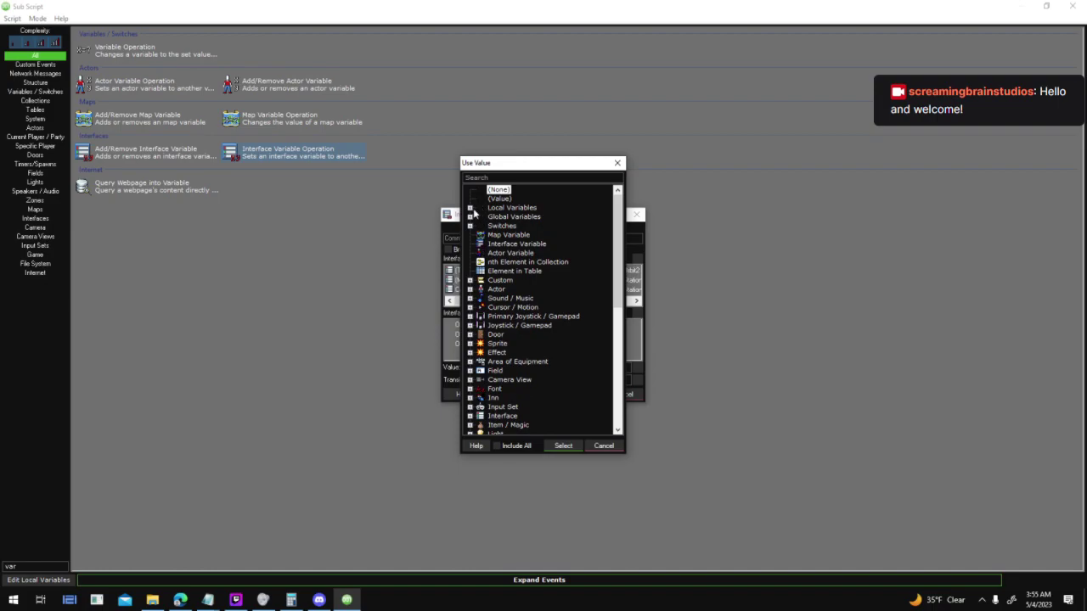
left_click(518, 262)
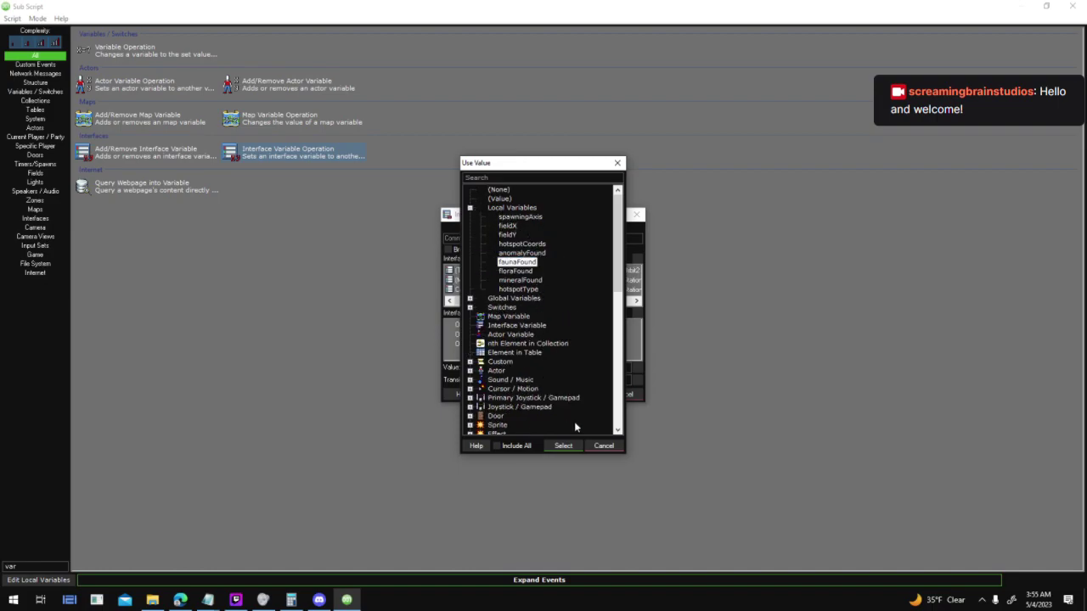
left_click(579, 444)
left_click(584, 396)
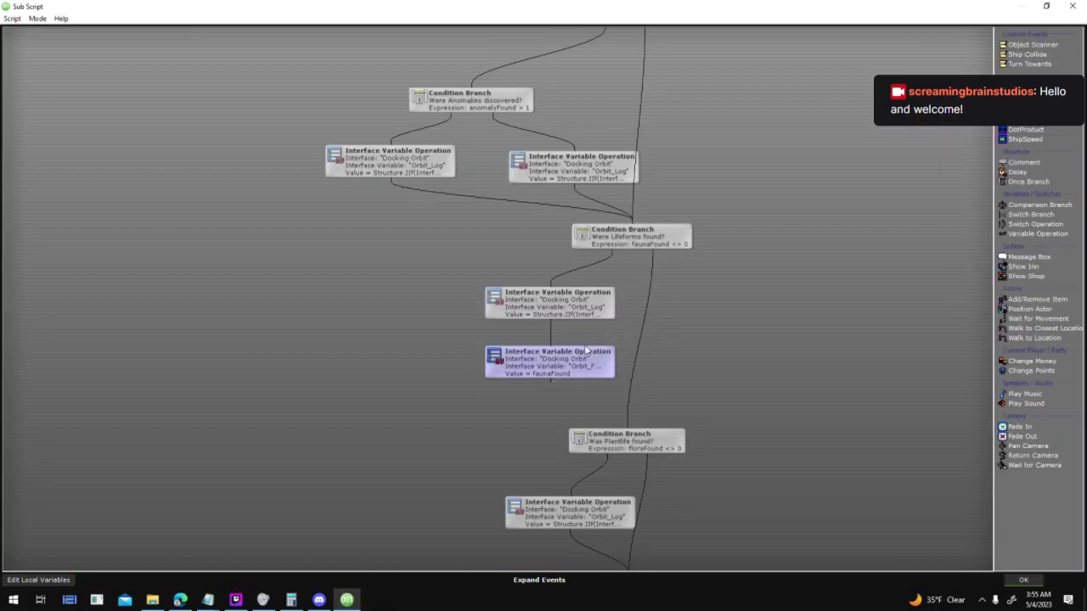
left_click_drag(550, 383, 612, 435)
Insert a copy of the operation between the plantlife log entry and the minerals condition, setting Orbit_Flora to floraFound
middle_click_drag(725, 400, 761, 125)
key("ctrl+v")
left_click_drag(514, 178, 620, 228)
left_click_drag(473, 313, 514, 296)
left_click_drag(576, 253, 567, 268)
double_click(556, 297)
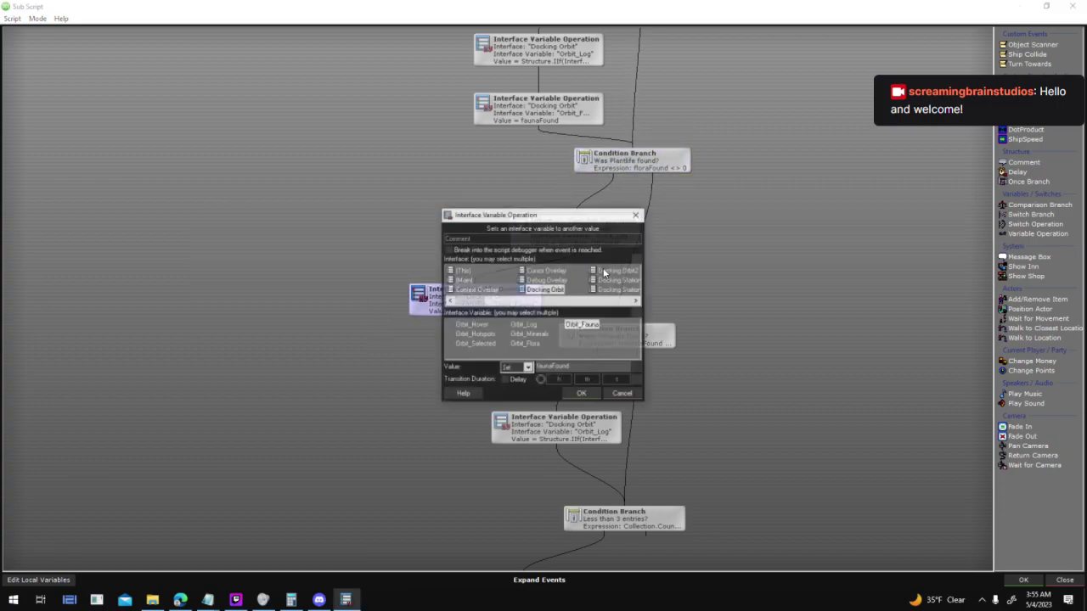
left_click(526, 344)
left_click_drag(554, 366, 477, 371)
type("flora")
key("Return")
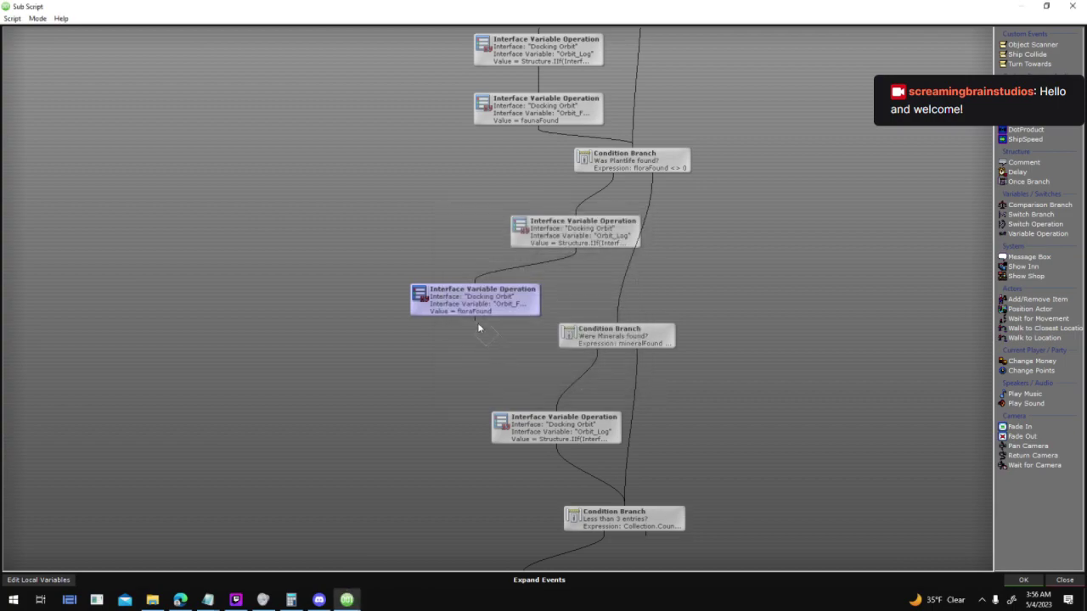
left_click_drag(510, 311, 609, 291)
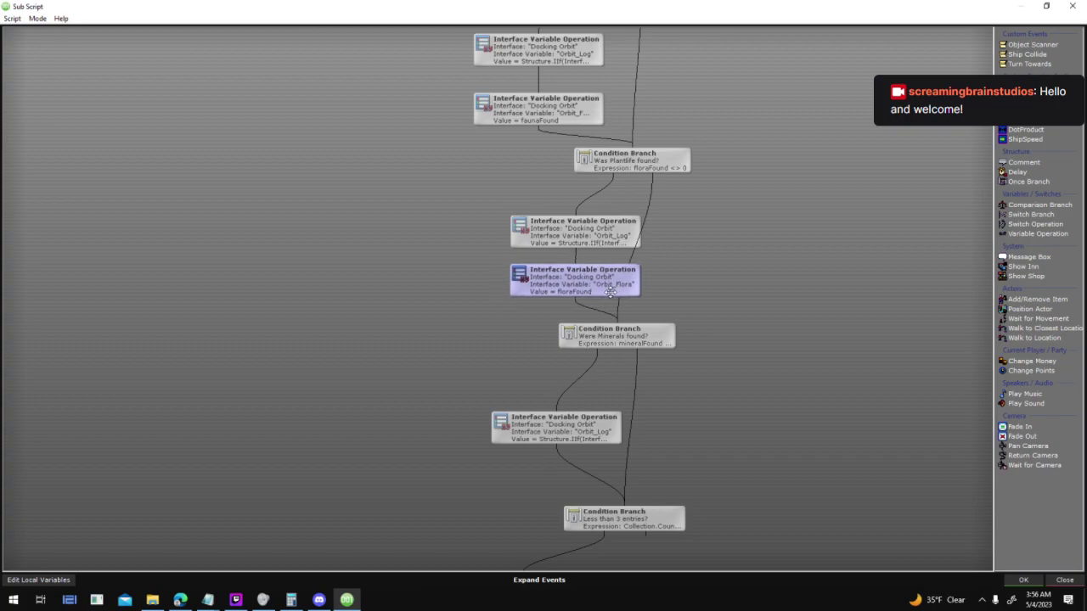
Insert another copy between the minerals log entry and the "Less than 3 entries?" condition, setting Orbit_Minerals to mineralFound
scroll(617, 382, "down", 1)
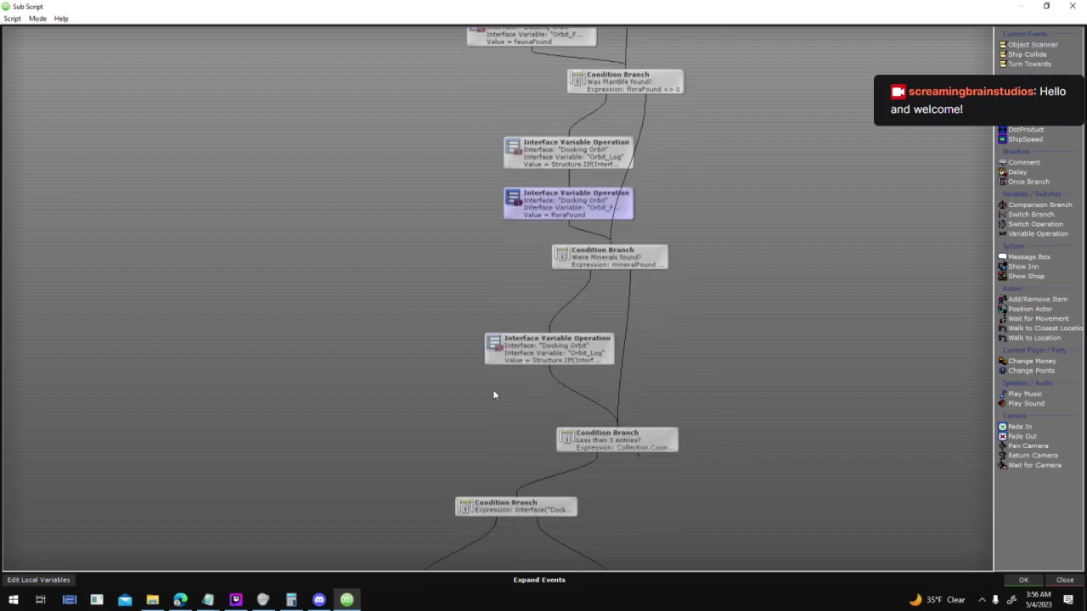
key("ctrl+v")
left_click_drag(544, 355, 540, 318)
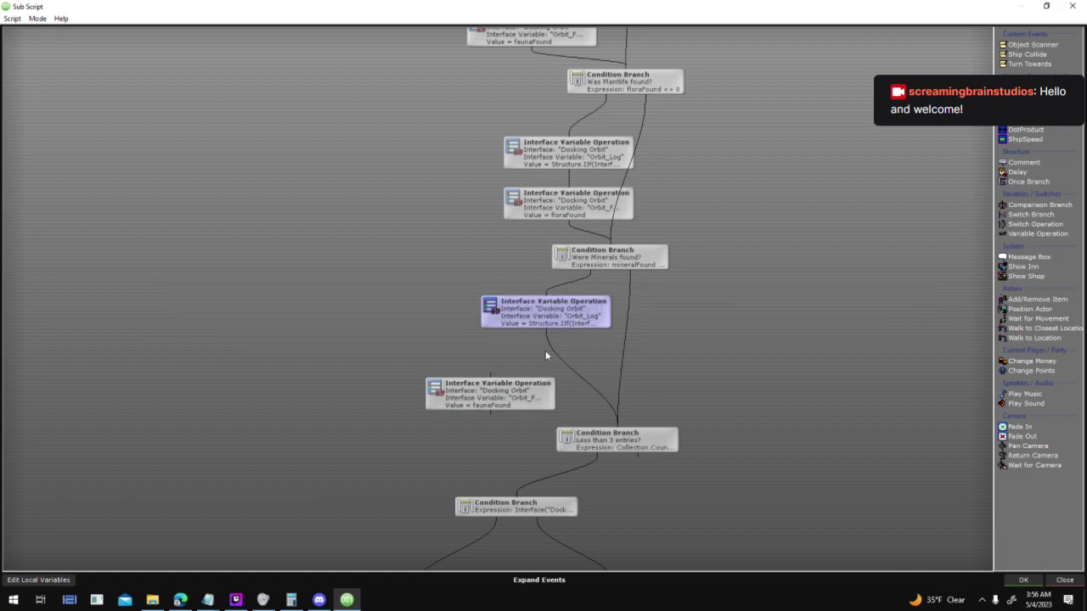
double_click(488, 401)
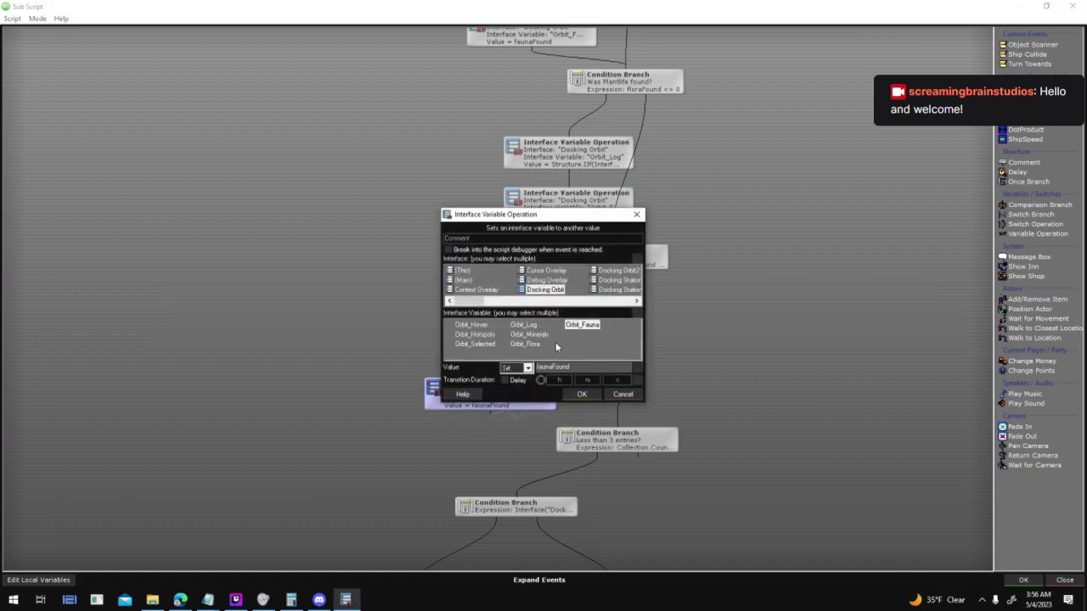
left_click(539, 335)
left_click_drag(553, 368, 408, 371)
type("mineral")
key("Return")
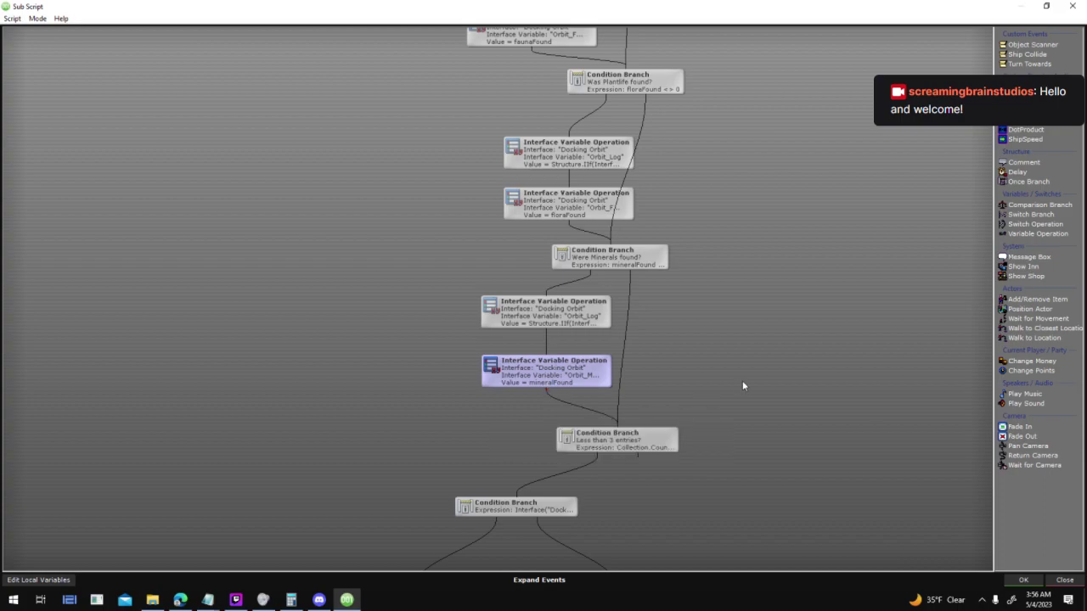
Duplicate the Orbit_Fauna operation beside the lifeforms condition and set the copy's value to 0
left_click_drag(806, 180, 749, 340)
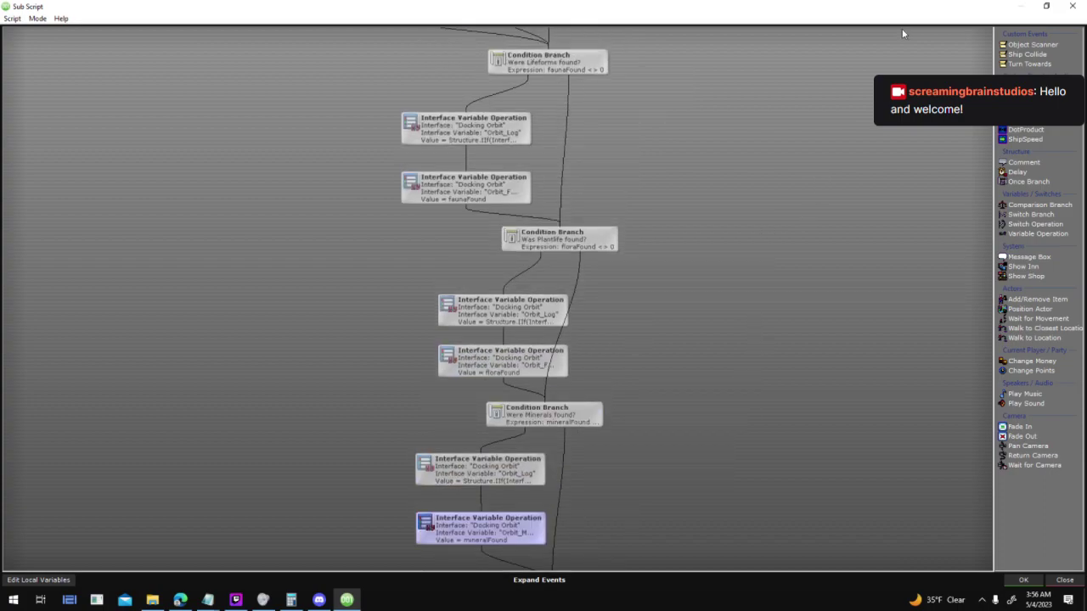
scroll(722, 254, "up", 1)
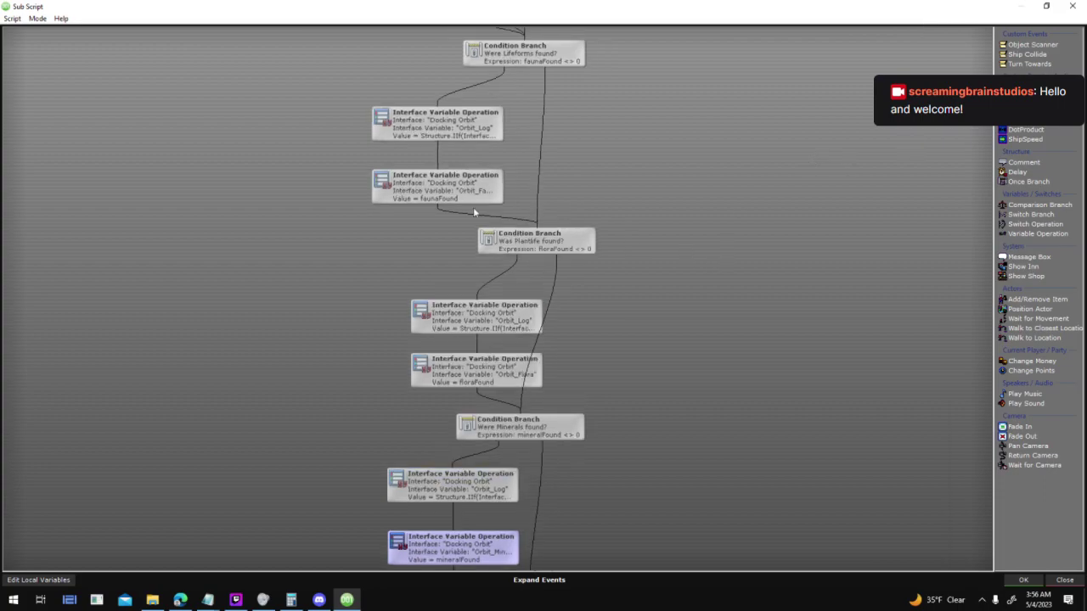
middle_click_drag(463, 369, 561, 274)
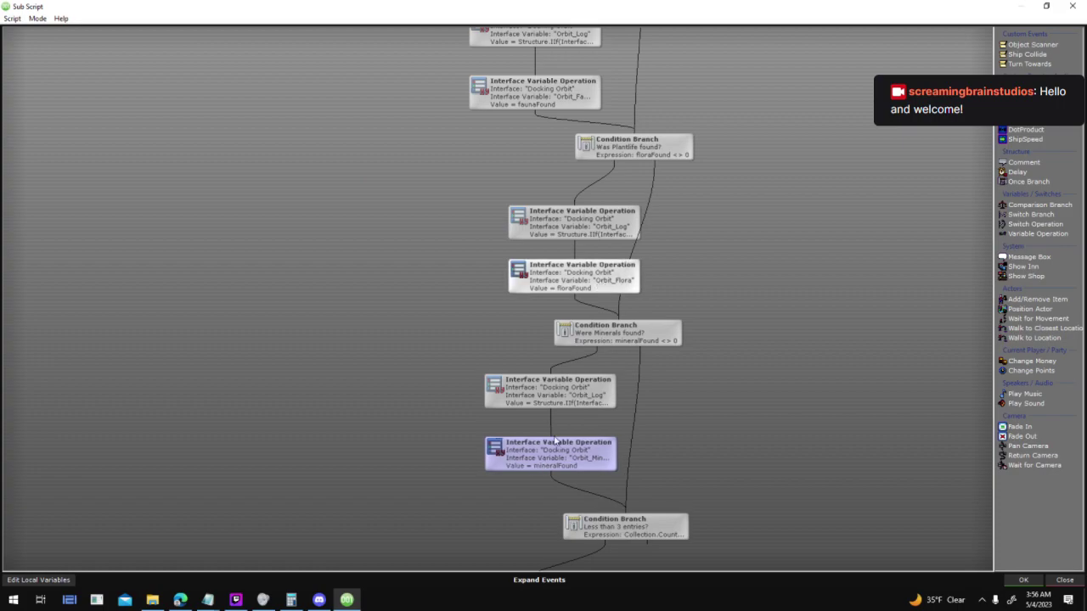
middle_click_drag(595, 183, 609, 463)
middle_click_drag(604, 386, 626, 228)
middle_click_drag(837, 205, 726, 224)
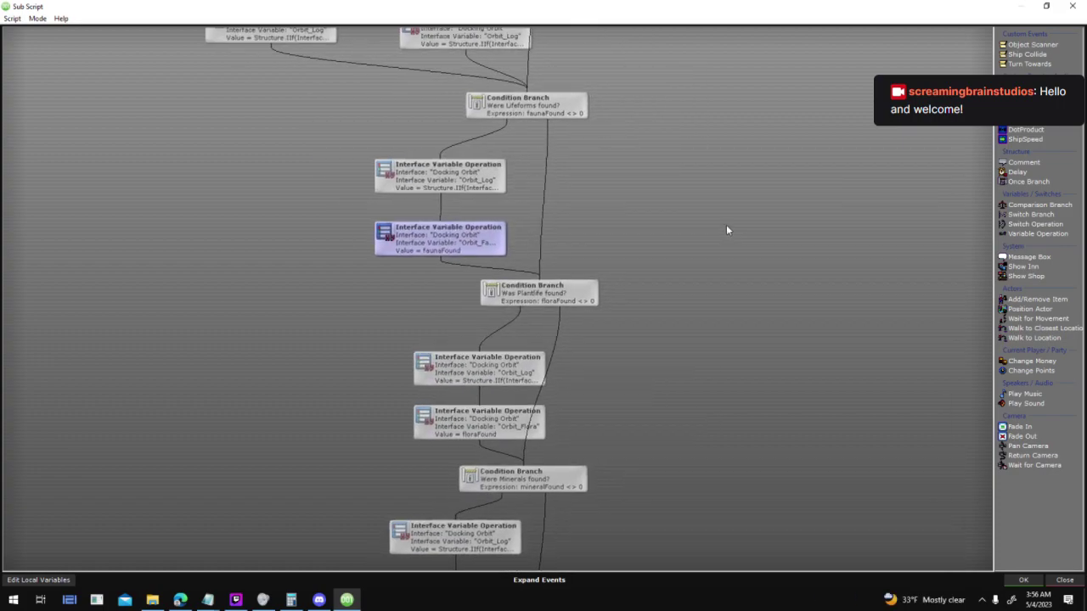
left_click(545, 188)
key("ctrl+c")
key("ctrl+v")
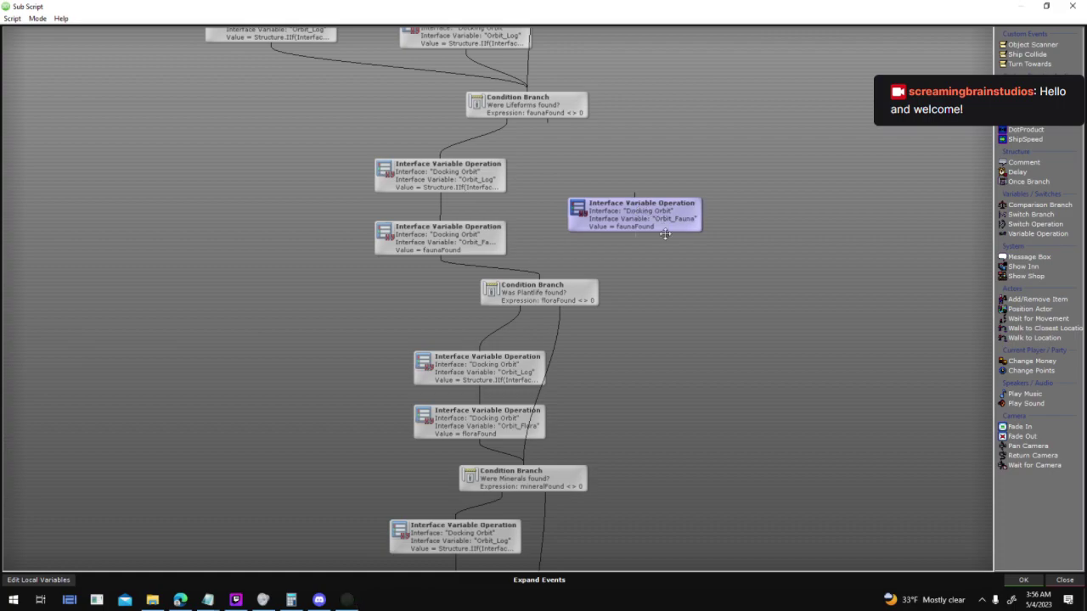
double_click(638, 214)
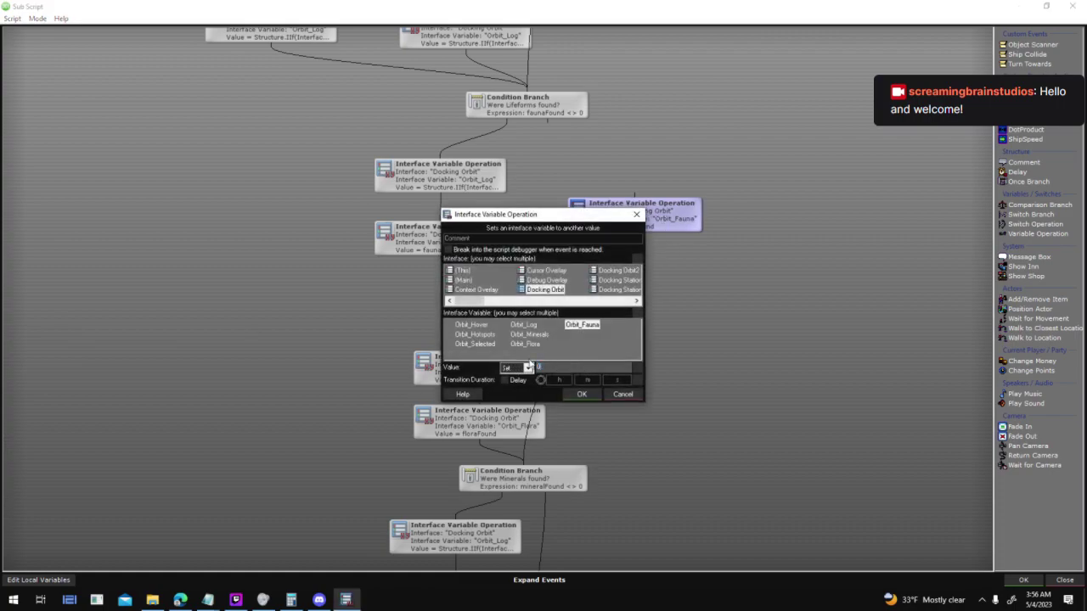
key("Return")
Wire the zero-value Orbit_Fauna operation into the false path from the lifeforms condition to the plantlife condition
left_click_drag(626, 211, 588, 207)
mouse_move(549, 124)
left_click_drag(548, 123, 596, 229)
left_click_drag(565, 284, 562, 283)
left_click_drag(637, 210, 652, 200)
Add a copy that sets Orbit_Flora to 0 on the false path from the plantlife condition to the minerals condition
middle_click_drag(686, 296, 684, 231)
key("ctrl+v")
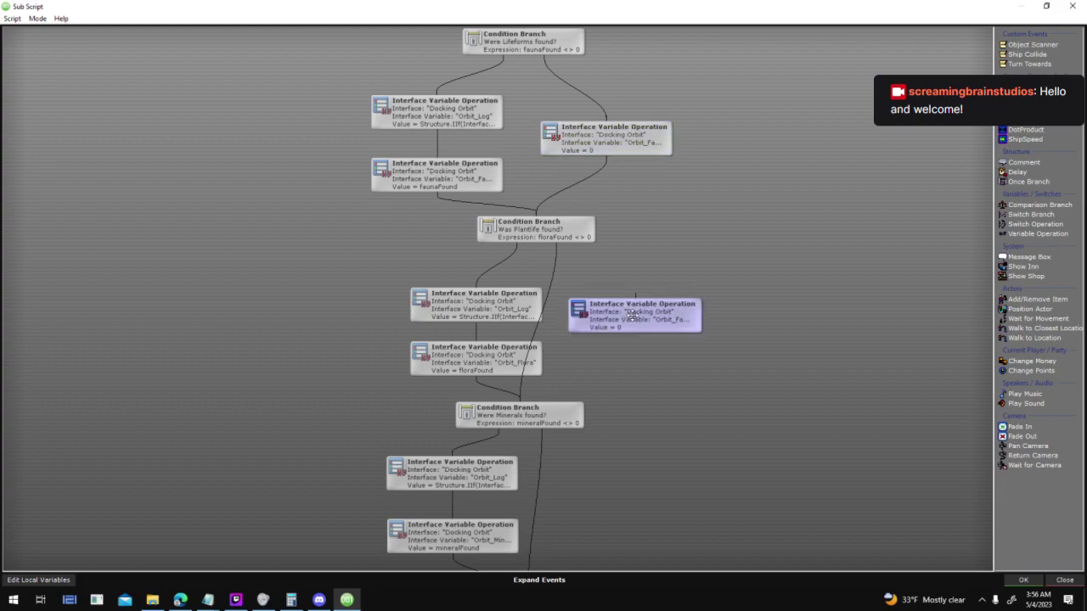
double_click(632, 314)
left_click(532, 345)
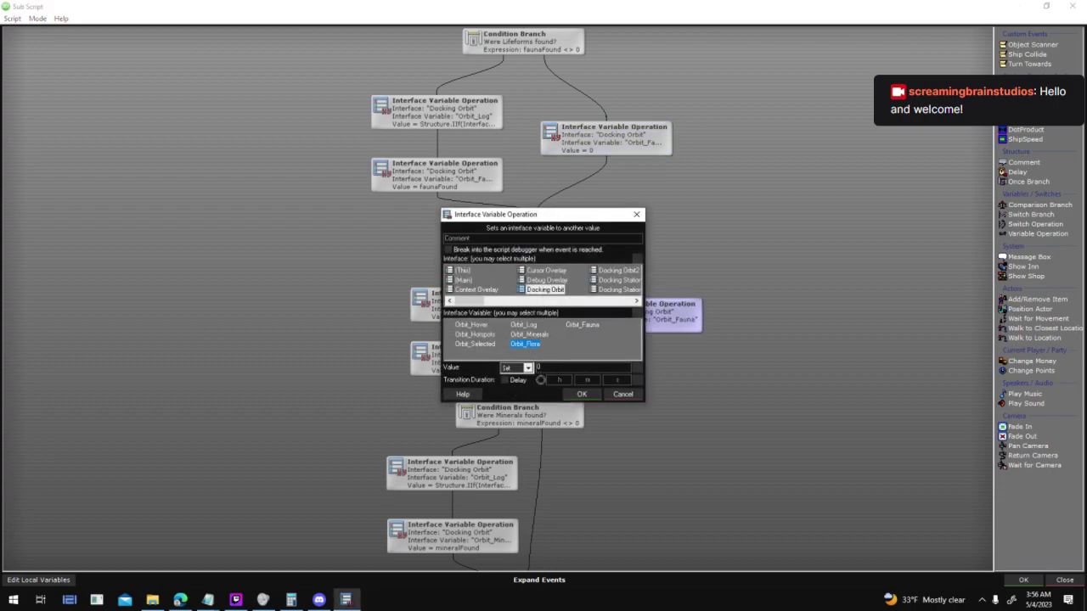
left_click(582, 393)
left_click_drag(556, 263, 635, 322)
left_click(636, 331)
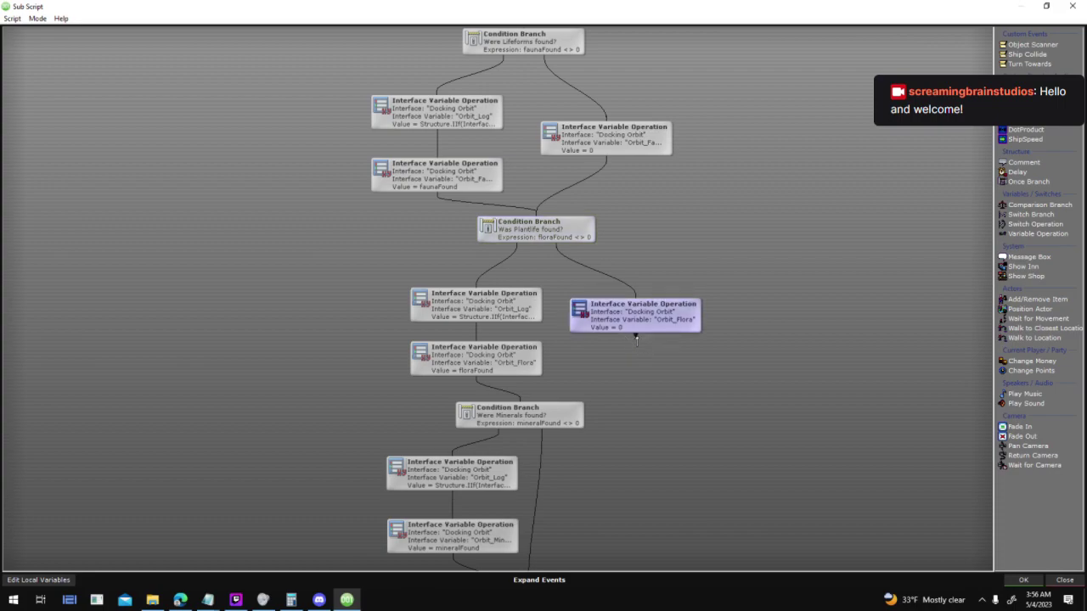
Add a copy that sets Orbit_Minerals to 0 on the false path from the minerals condition to "Less than 3 entries?"
scroll(644, 378, "down", 3)
key("ctrl+v")
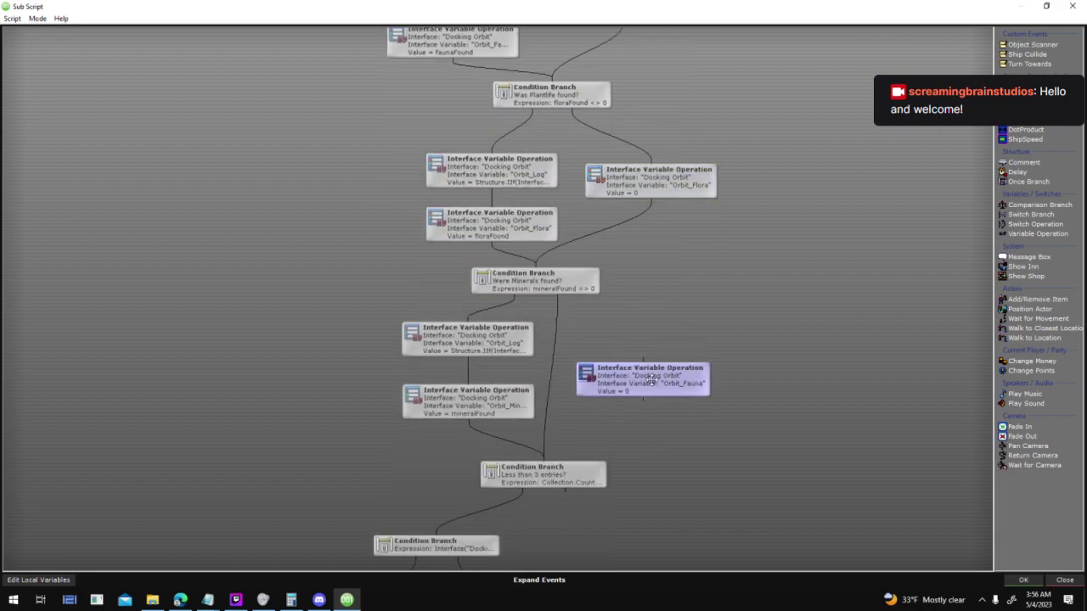
double_click(662, 367)
left_click(541, 336)
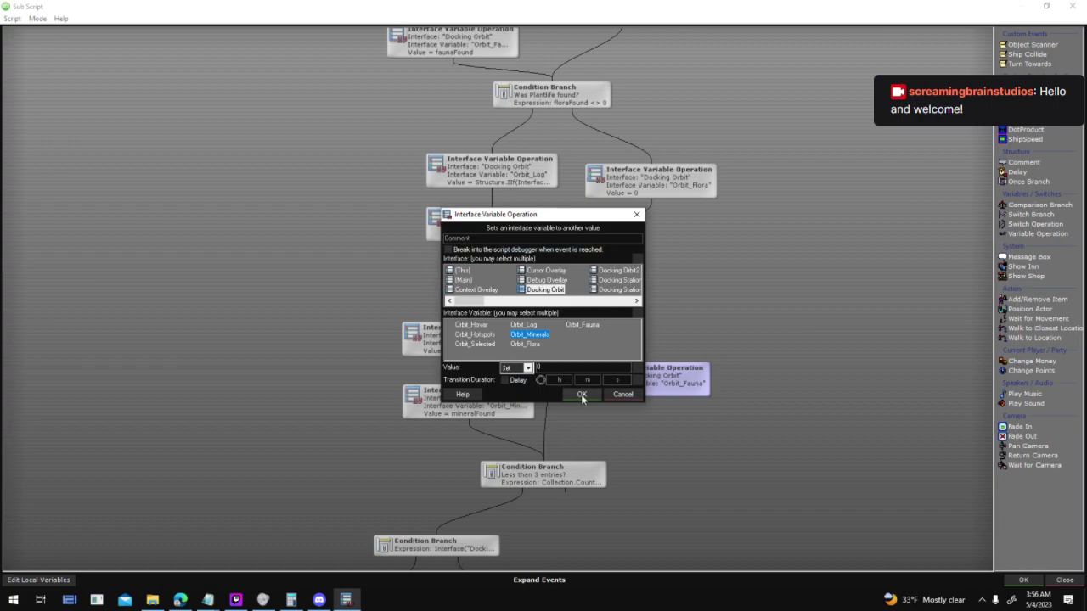
left_click(581, 394)
left_click_drag(556, 319, 640, 370)
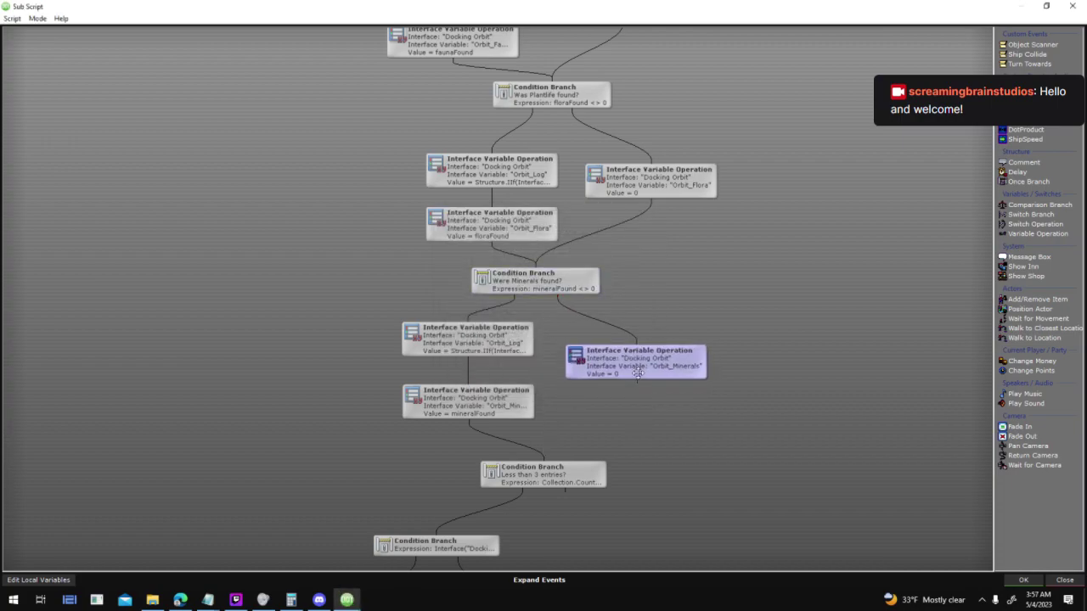
left_click_drag(552, 475, 553, 474)
Move the zero-value Orbit_Flora operation farther away from the plantlife log operations to tidy the script layout
scroll(732, 400, "down", 3)
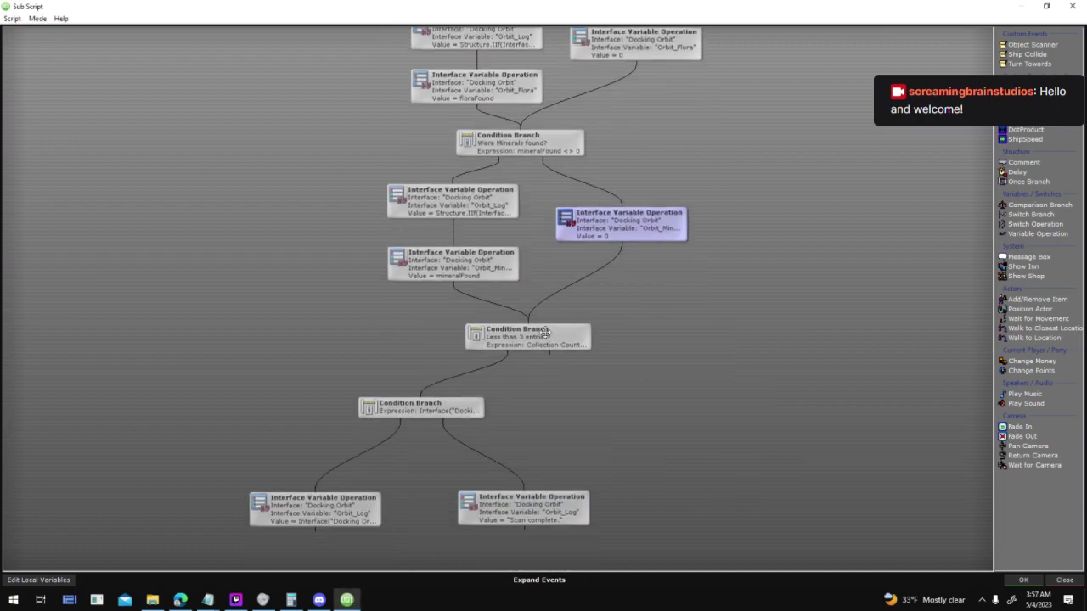
scroll(770, 247, "up", 6)
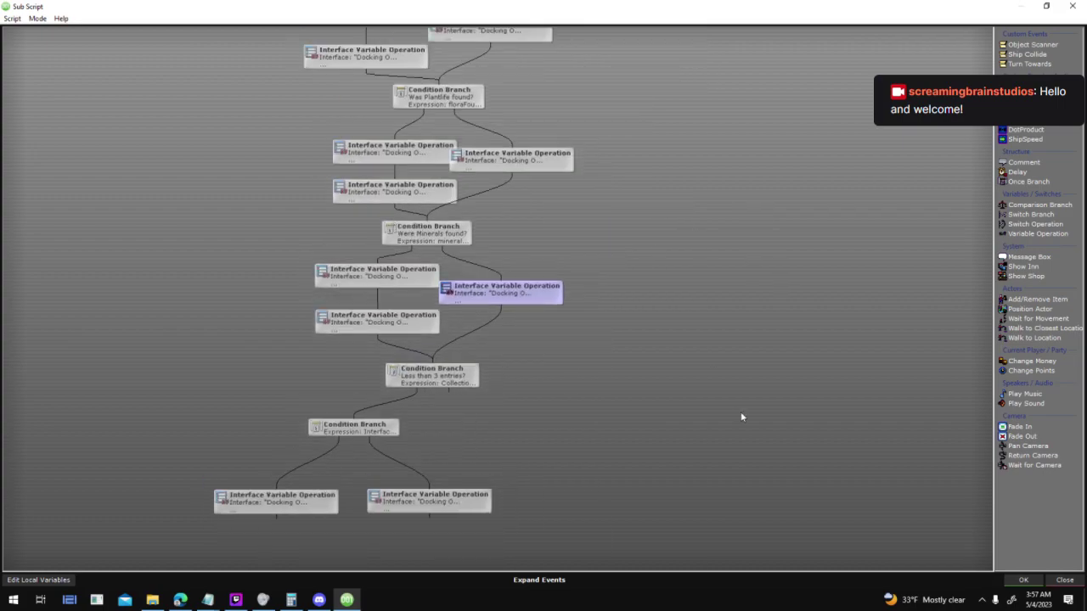
left_click_drag(638, 339, 691, 340)
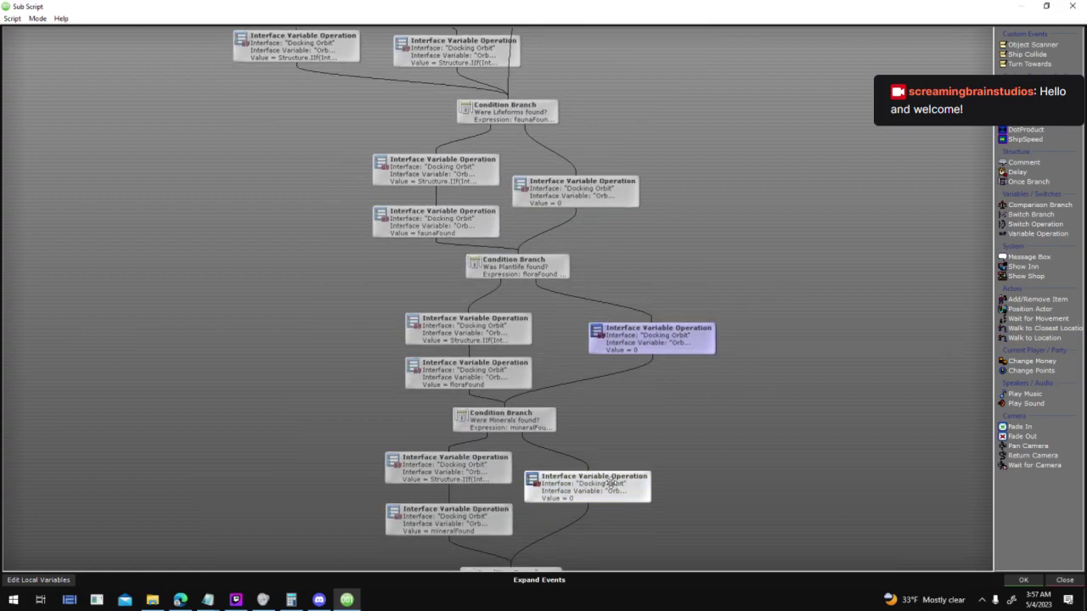
Spread out the Docking Log layout by moving the zero-value Orbit_Minerals and Orbit_Fauna operations and the found-branch operations farther apart
left_click_drag(619, 484, 674, 486)
left_click_drag(627, 191, 679, 185)
left_click_drag(334, 148, 368, 218)
left_click_drag(339, 279, 338, 365)
middle_click_drag(416, 260, 478, 130)
left_click_drag(393, 303, 471, 389)
left_click_drag(471, 388, 394, 389)
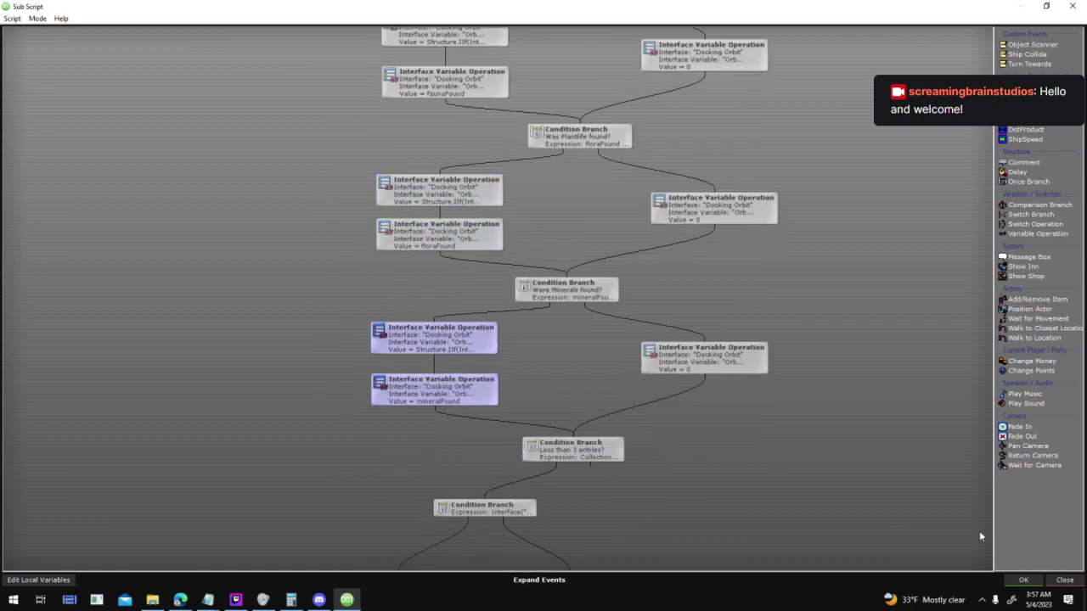
Save the Docking Log sub script and the field script containing it, and switch to the Docking Orbit interface
left_click(1023, 580)
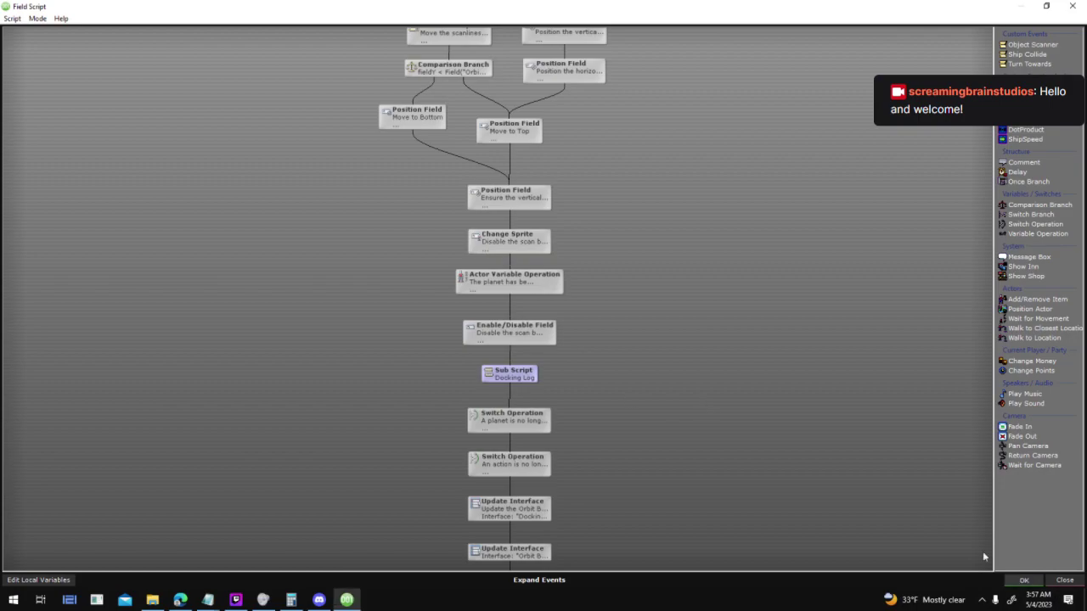
left_click(1023, 580)
left_click(696, 442)
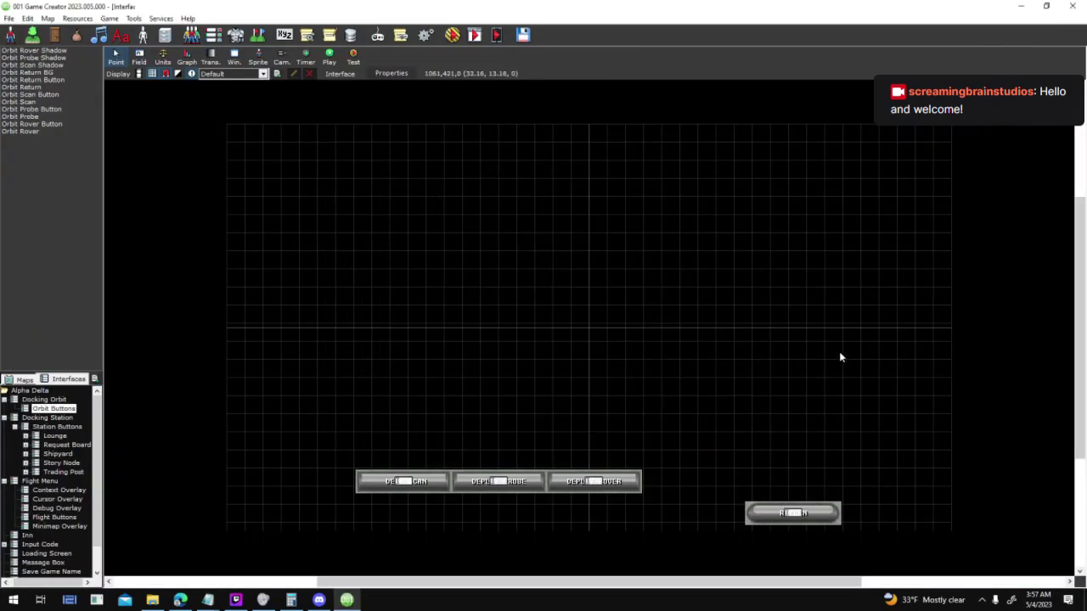
left_click(45, 399)
left_click(516, 337)
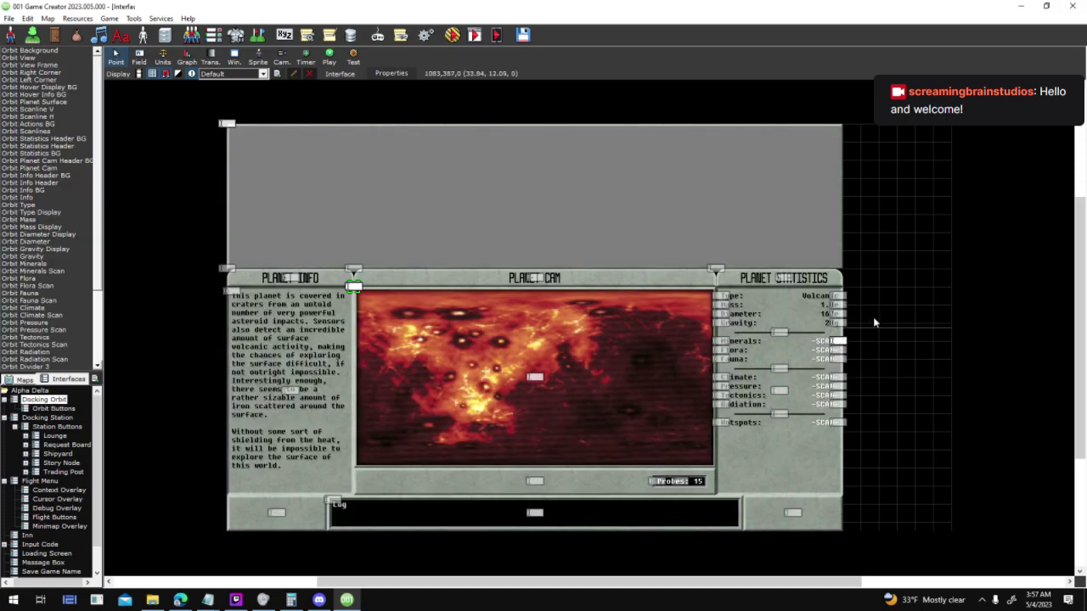
Copy the retrieve-text expression of the Orbit Minerals Scan field and switch that value to a script
double_click(837, 340)
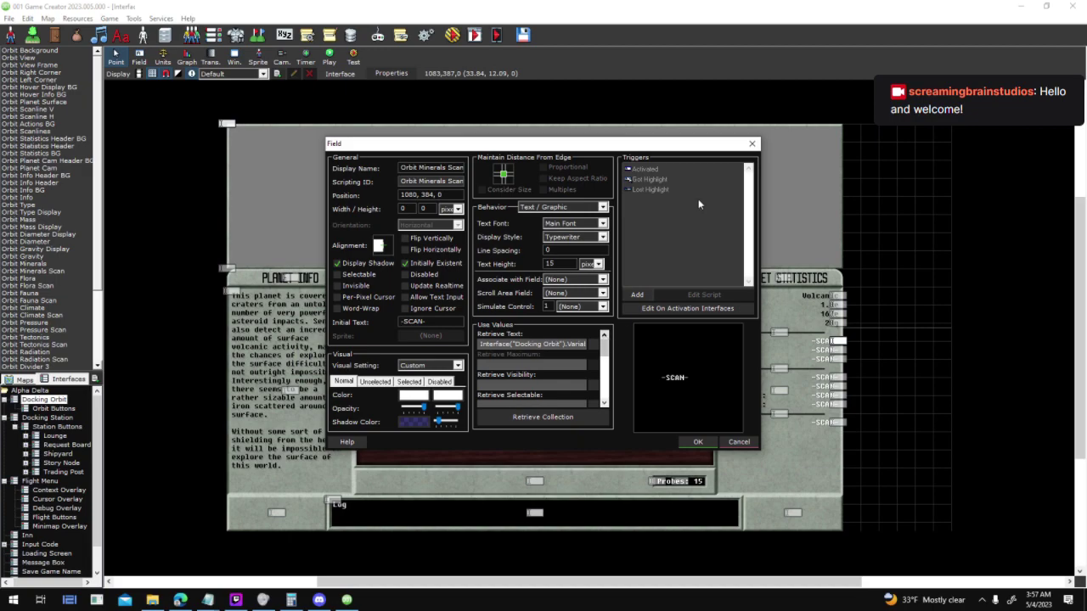
left_click_drag(668, 148, 621, 119)
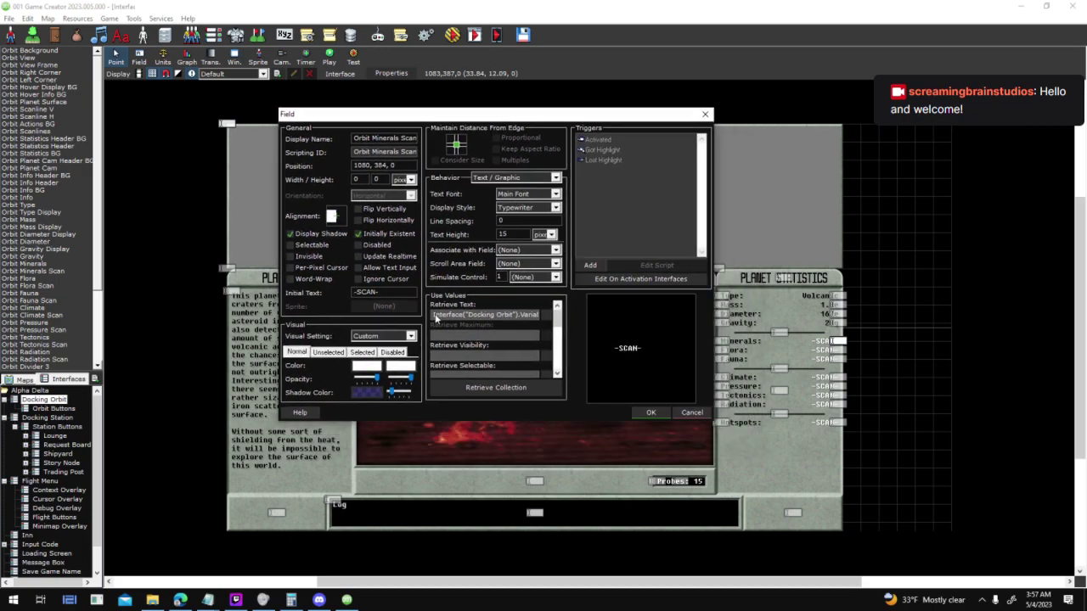
left_click_drag(435, 314, 559, 319)
double_click(543, 315)
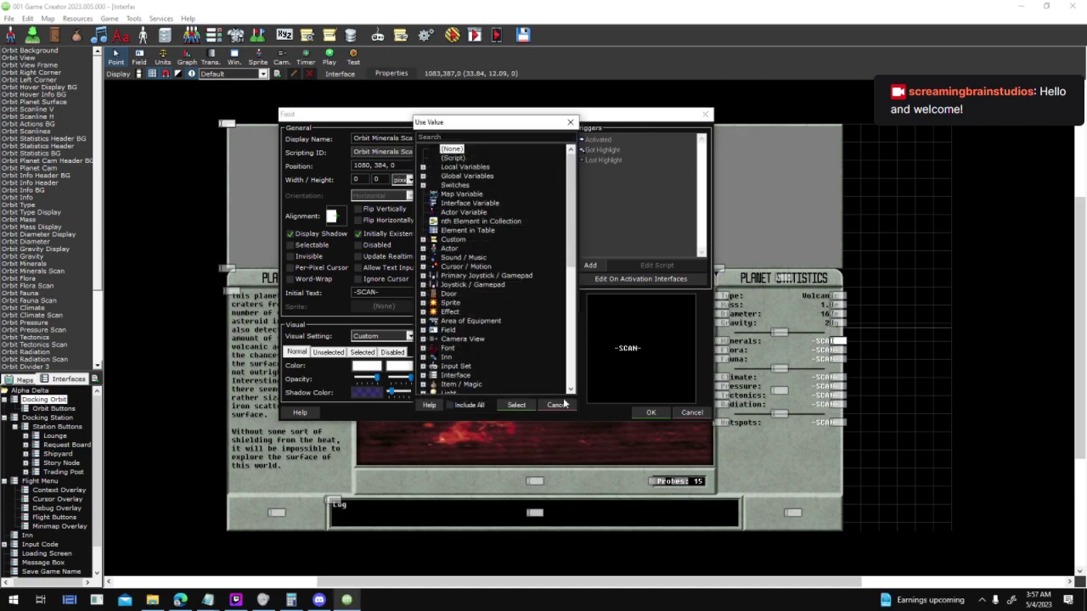
left_click(556, 406)
left_click(533, 315)
left_click(546, 315)
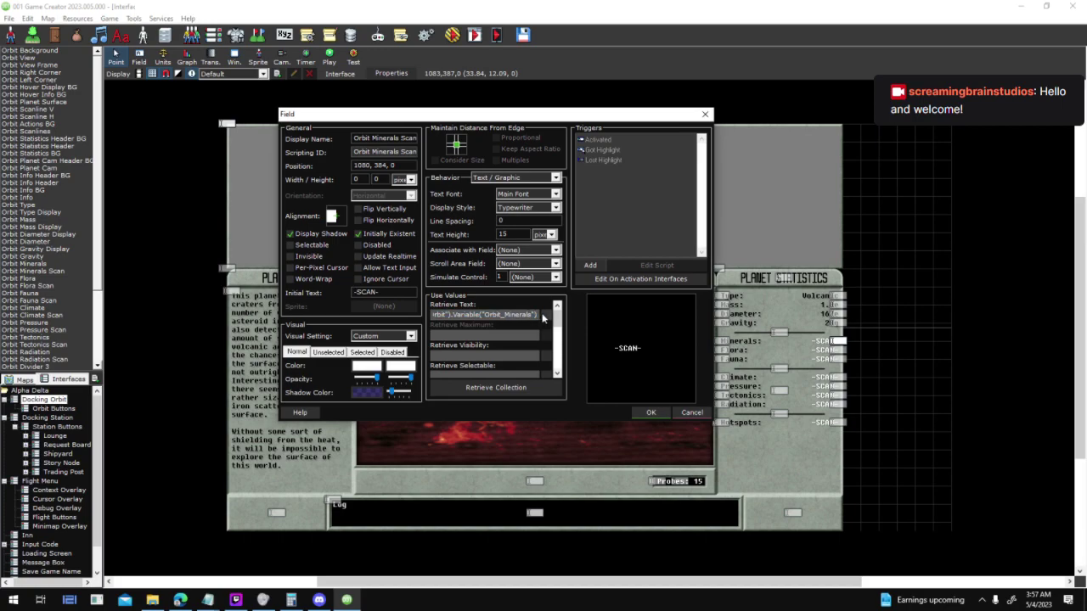
double_click(452, 158)
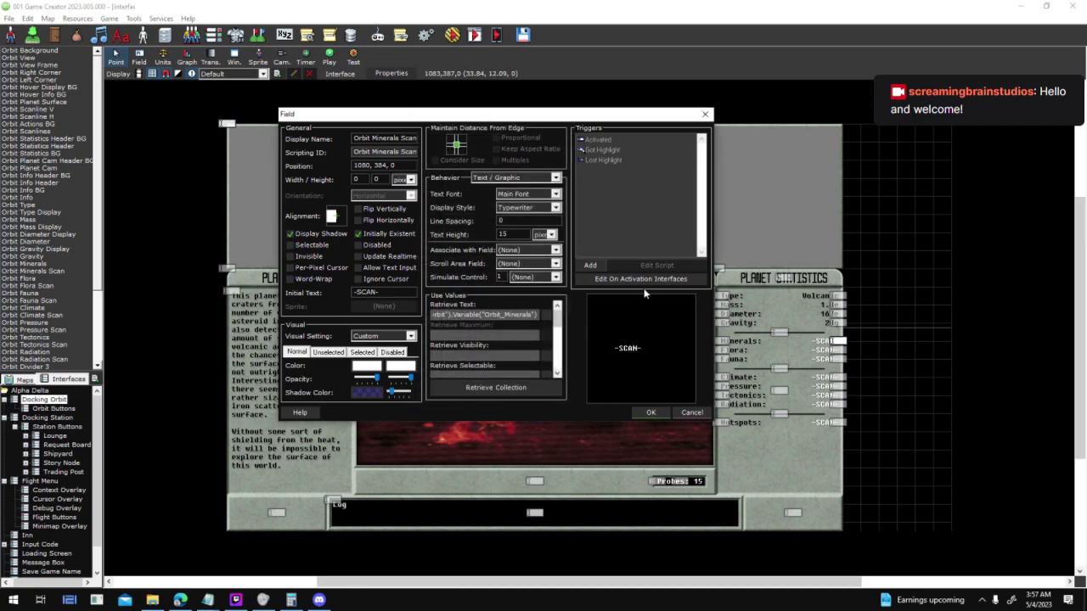
Add a Condition Branch after Start with the expression Interface("Docking Orbit").Variable("Orbit_Minerals") = "-SCAN-"
left_click(540, 270)
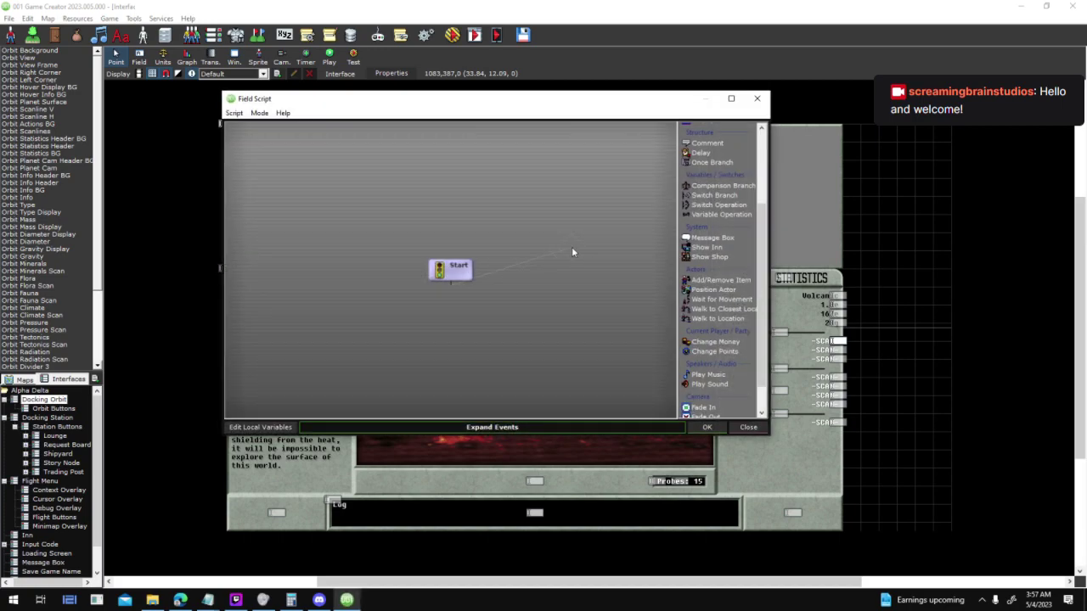
right_click(571, 252)
type("condi")
double_click(432, 151)
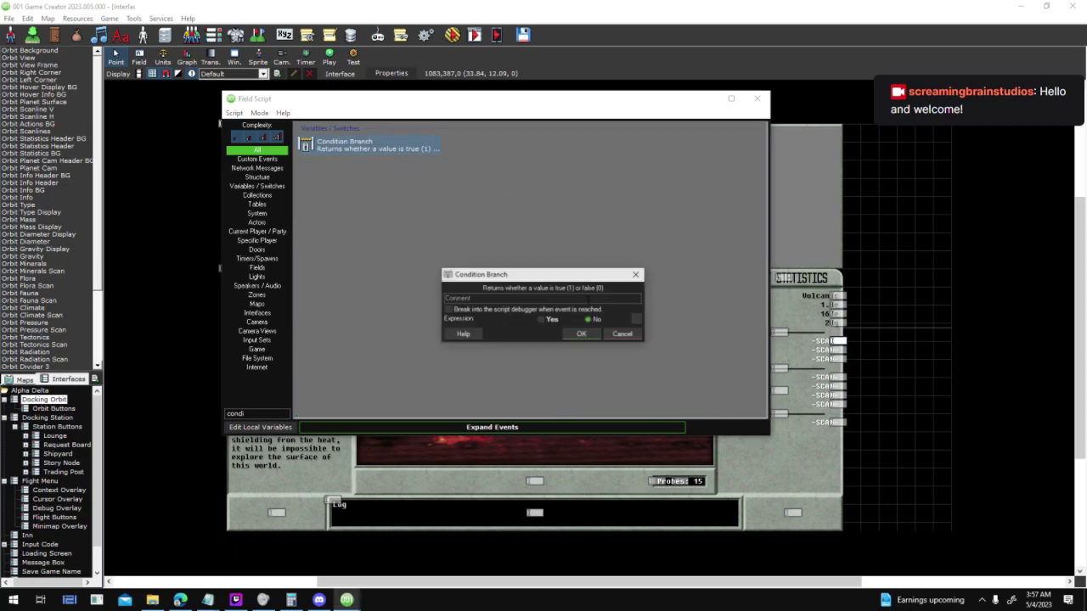
left_click(638, 318)
double_click(516, 235)
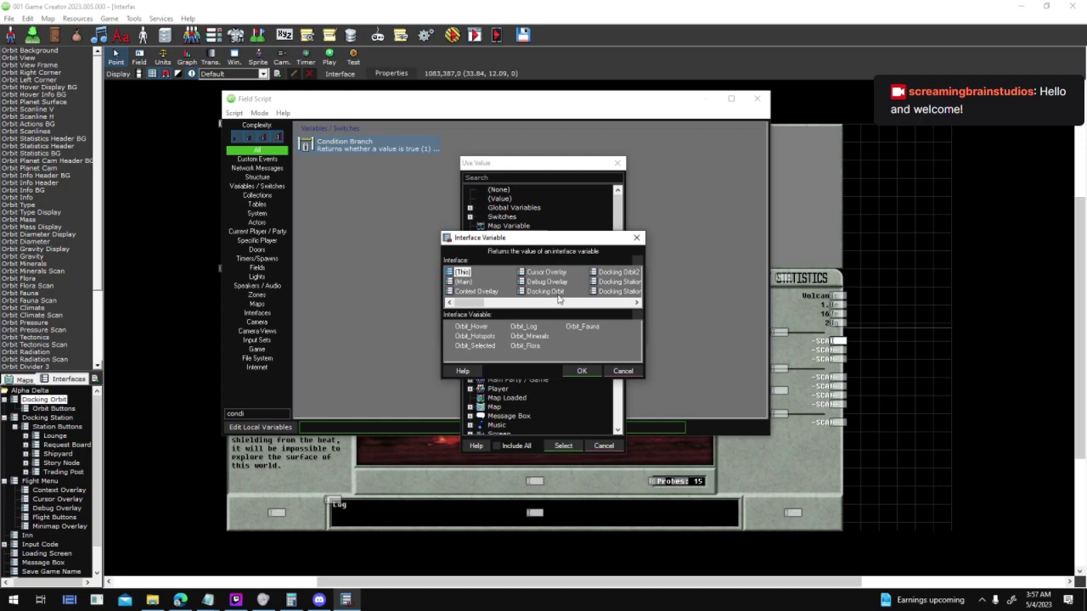
left_click(559, 293)
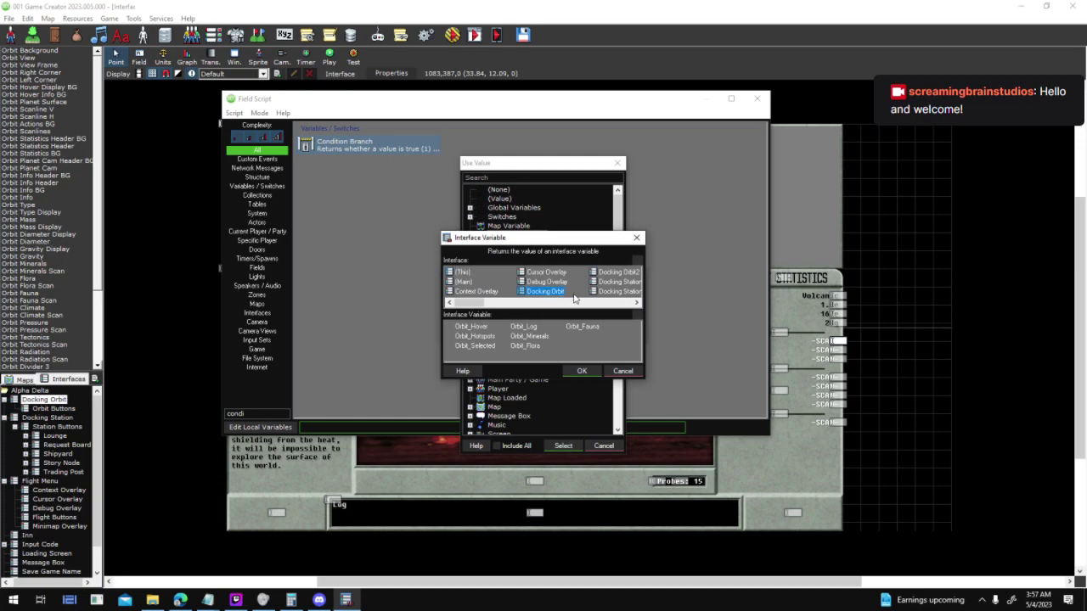
left_click(529, 337)
left_click(582, 371)
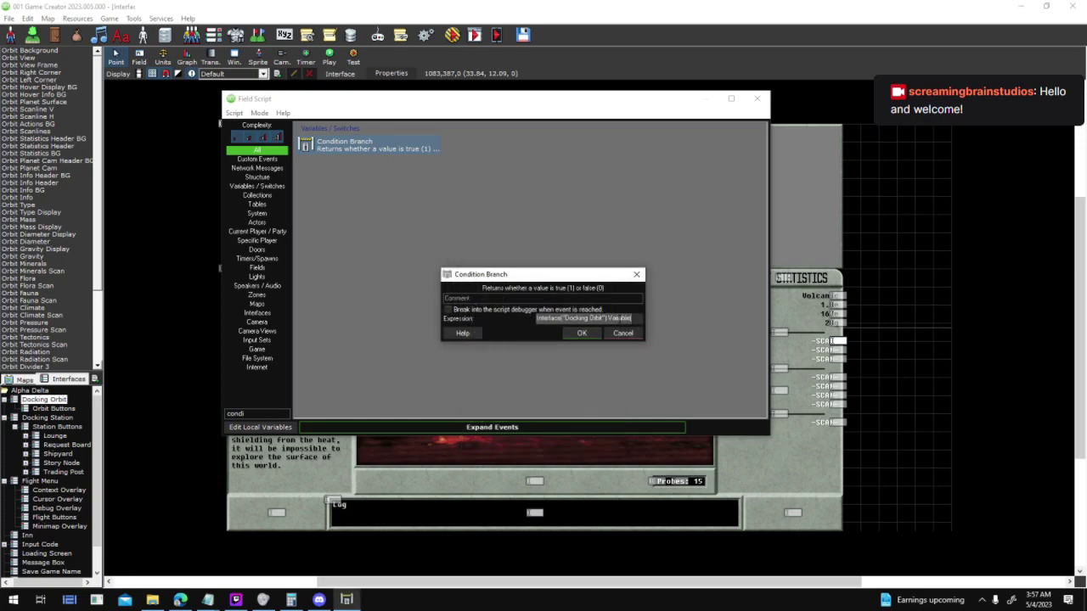
type("= \"-SC")
type("\"")
key("Return")
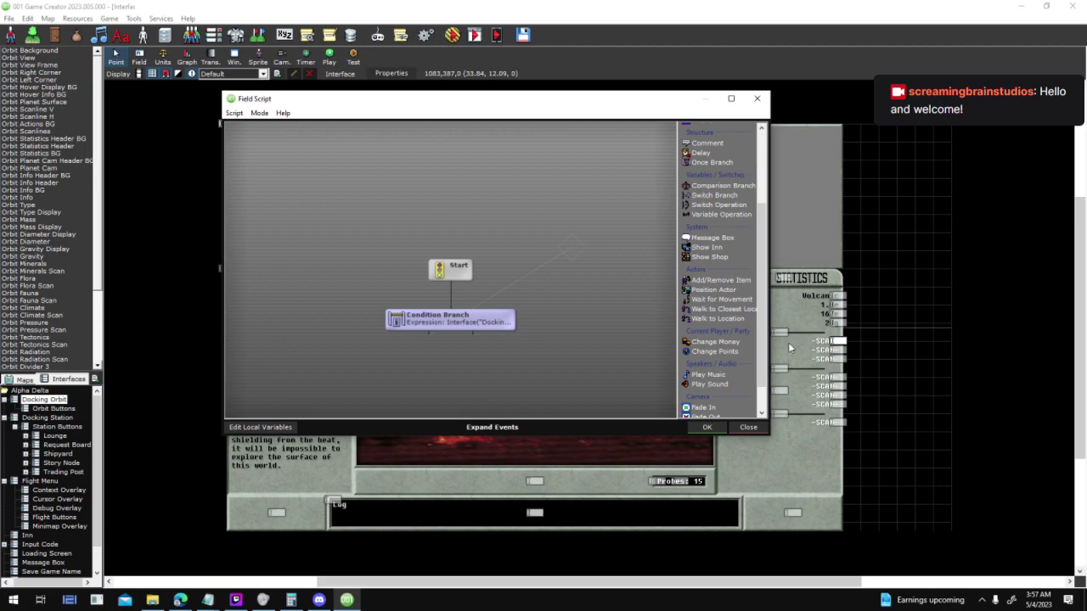
Add a Return Value on the condition's true path that returns Interface("Docking Orbit").Variable("Orbit_Minerals")
left_click(436, 325)
type("return")
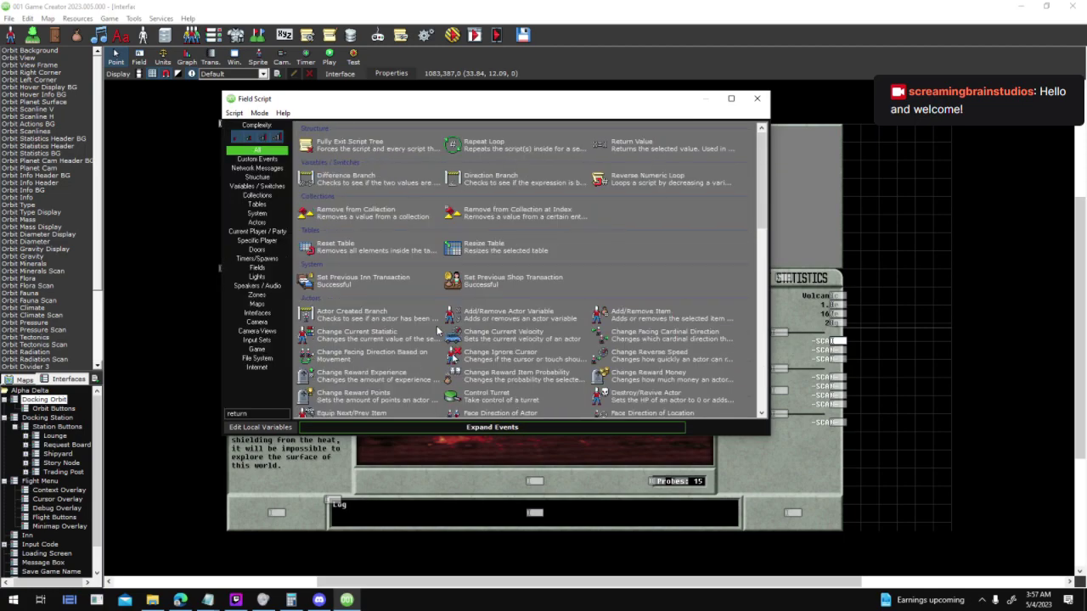
double_click(384, 147)
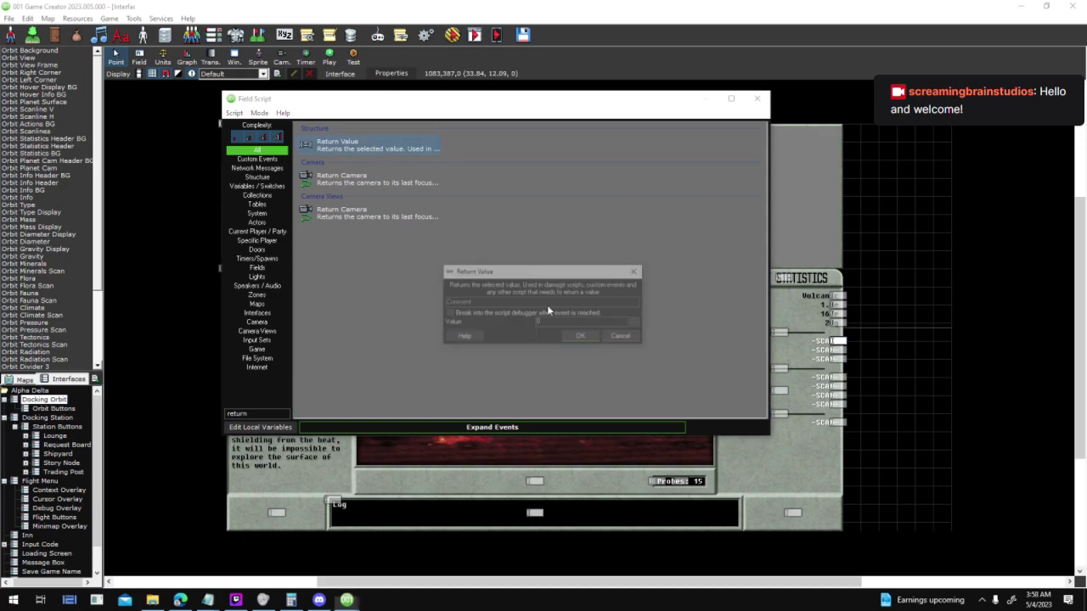
left_click(637, 321)
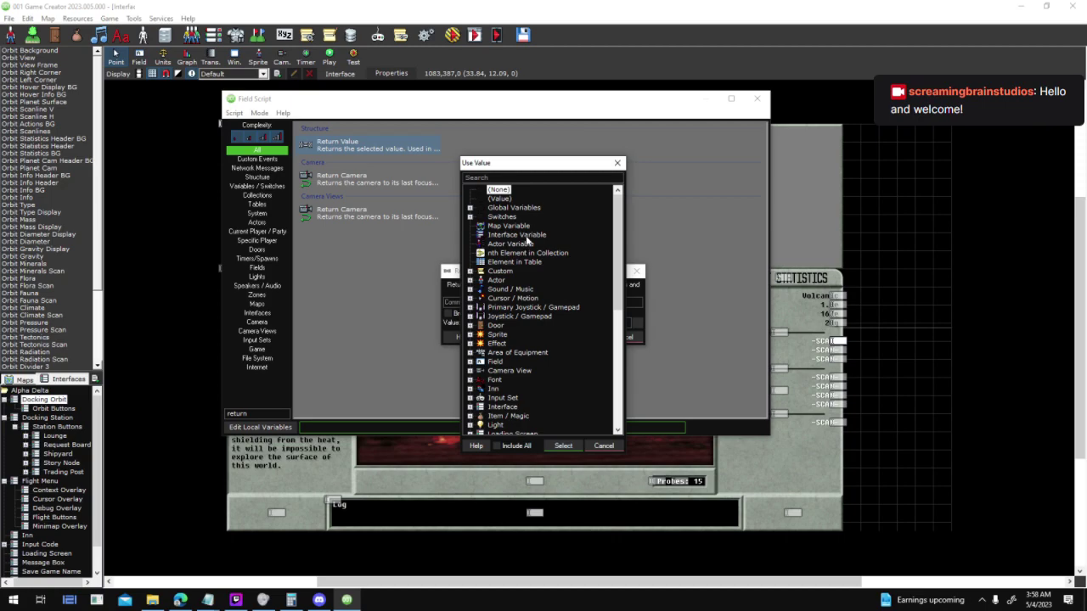
left_click(606, 450)
left_click(539, 323)
key("ctrl+v")
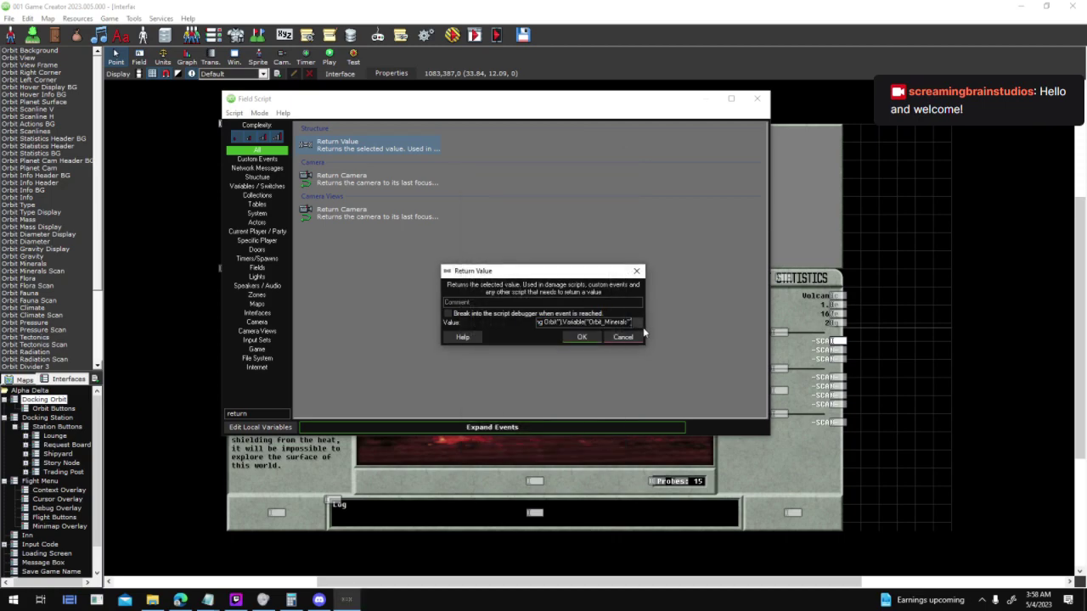
left_click(639, 320)
double_click(499, 198)
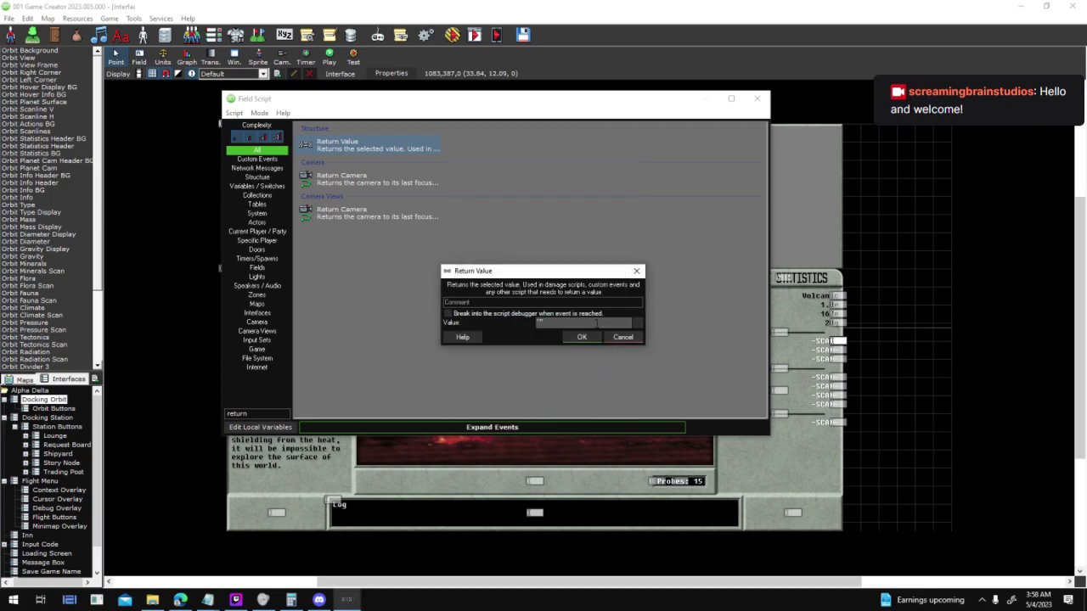
left_click(581, 337)
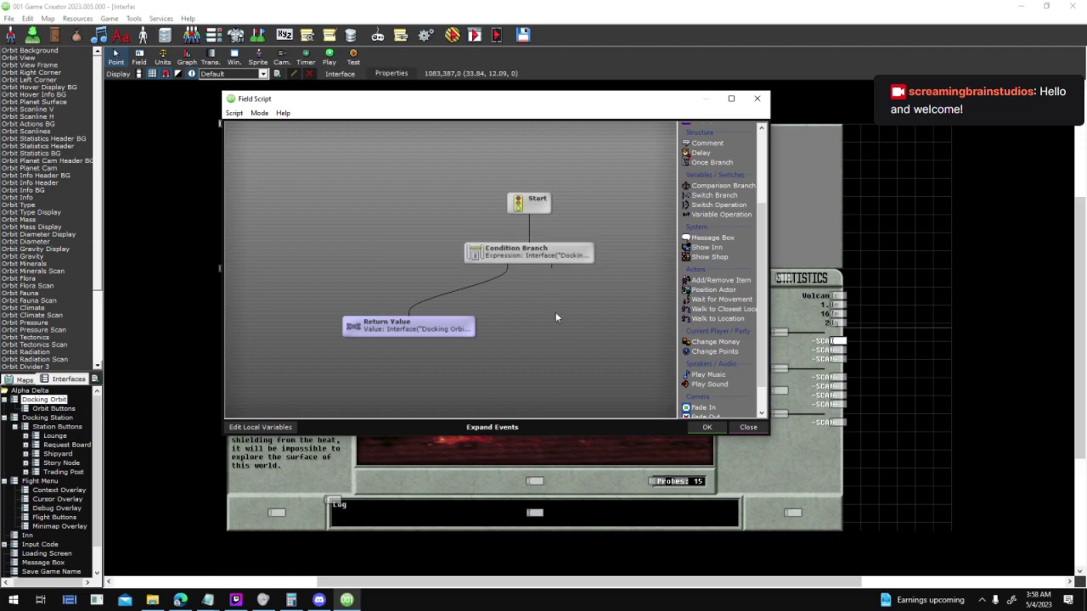
Add a Comparison Branch on the condition's false path with expression 0, operator Less Than or Equal and value 1
left_click(729, 99)
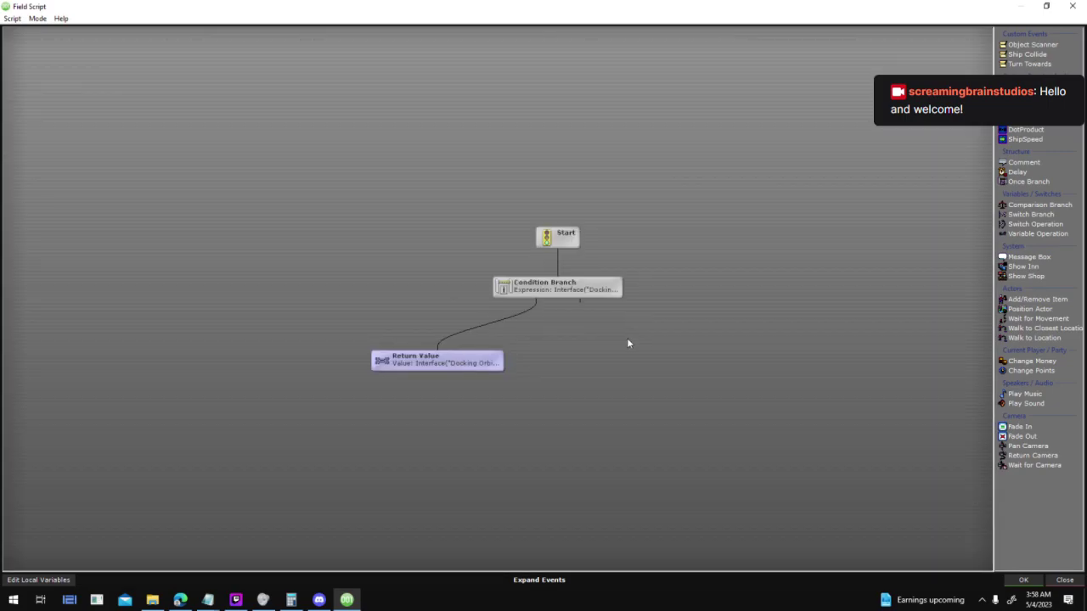
left_click(599, 286)
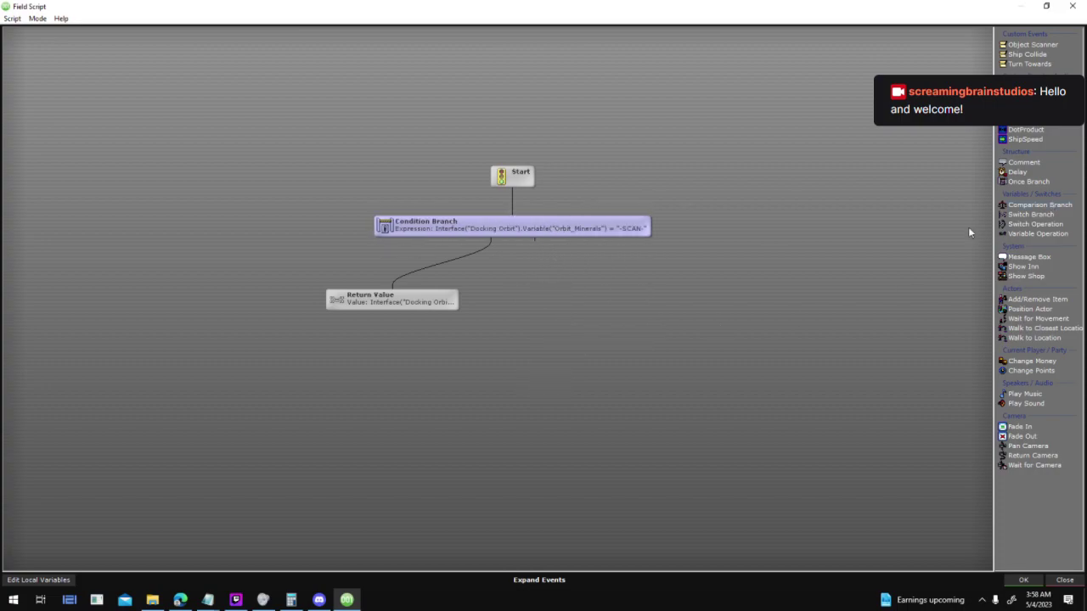
double_click(1030, 208)
left_click_drag(597, 260, 818, 262)
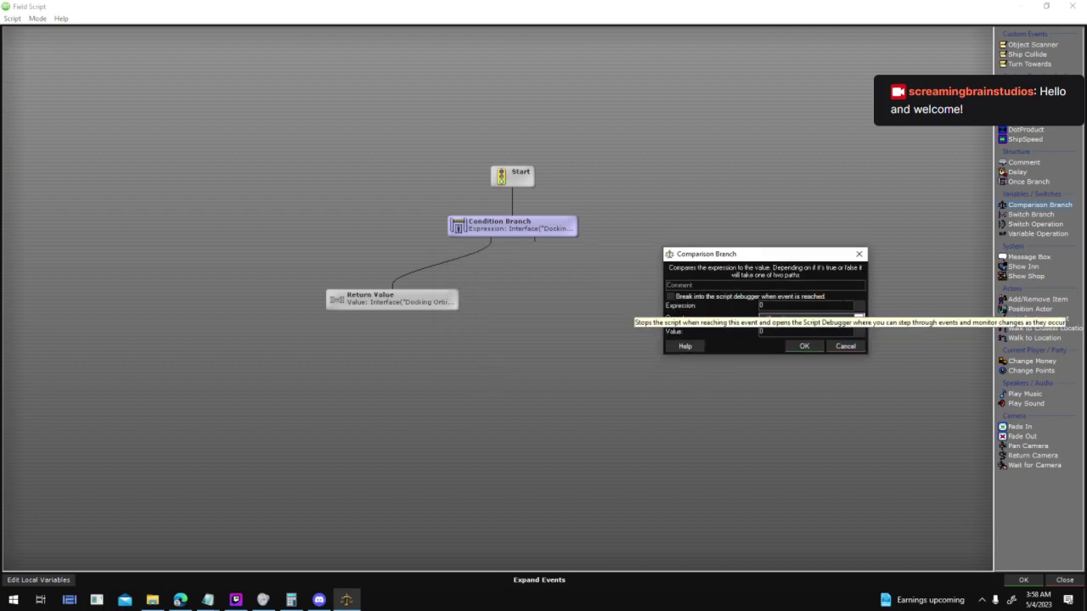
left_click(857, 318)
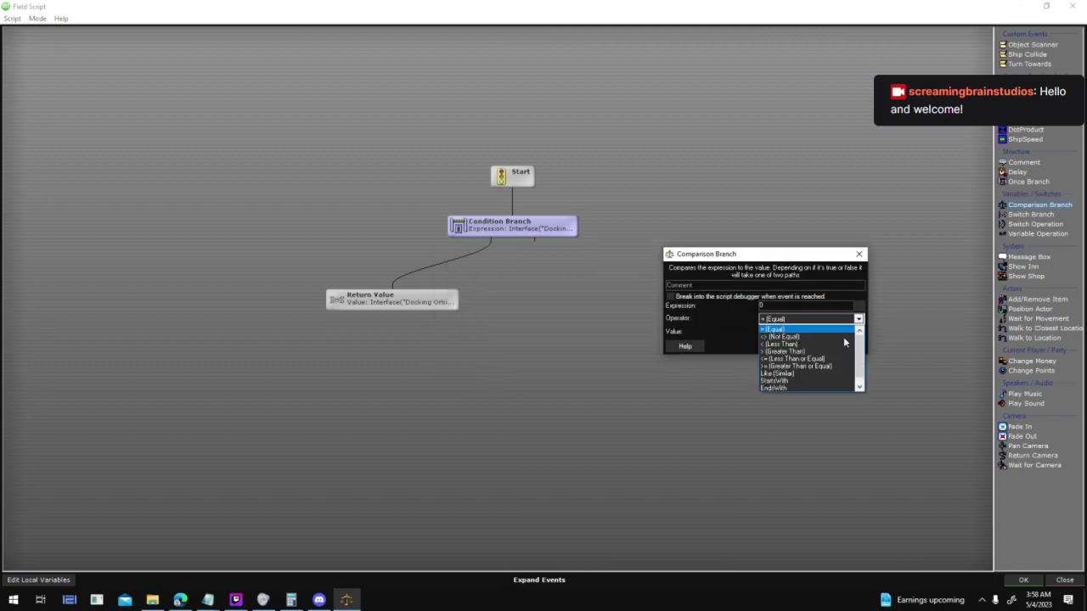
left_click(835, 359)
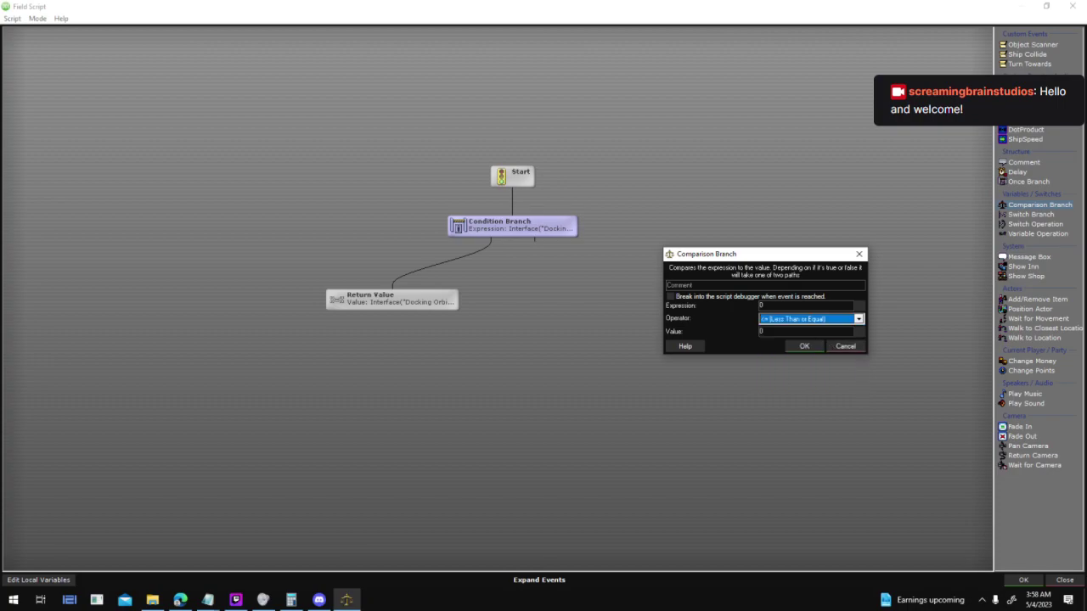
key("Tab")
left_click(804, 347)
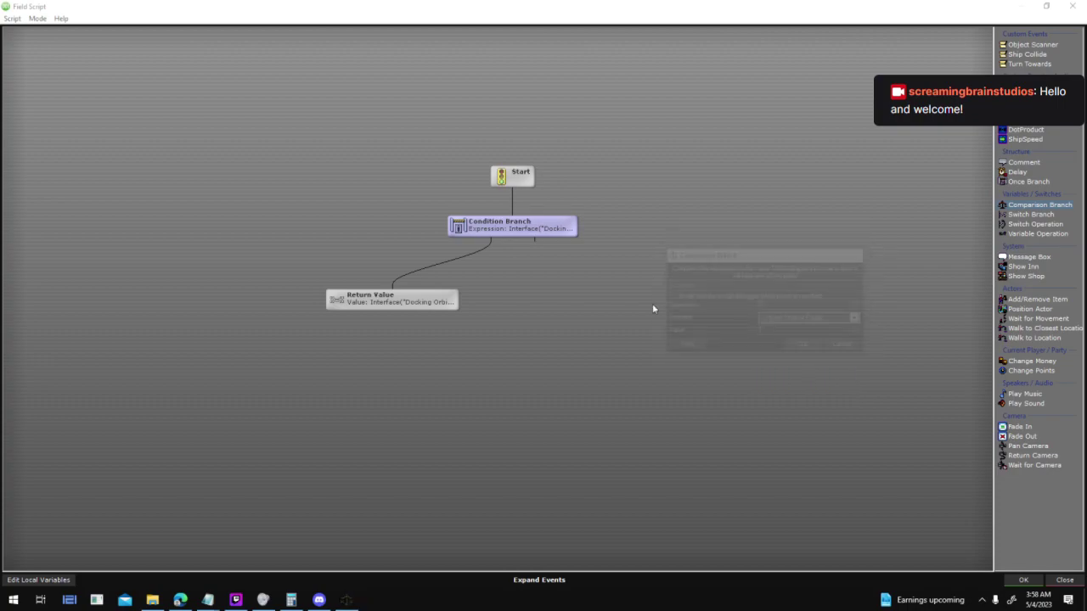
left_click(576, 299)
Duplicate the Return Value, set it to return "POOR", and wire it to the true path of the Comparison Branch
left_click(429, 298)
key("ctrl+c")
key("ctrl+v")
double_click(414, 369)
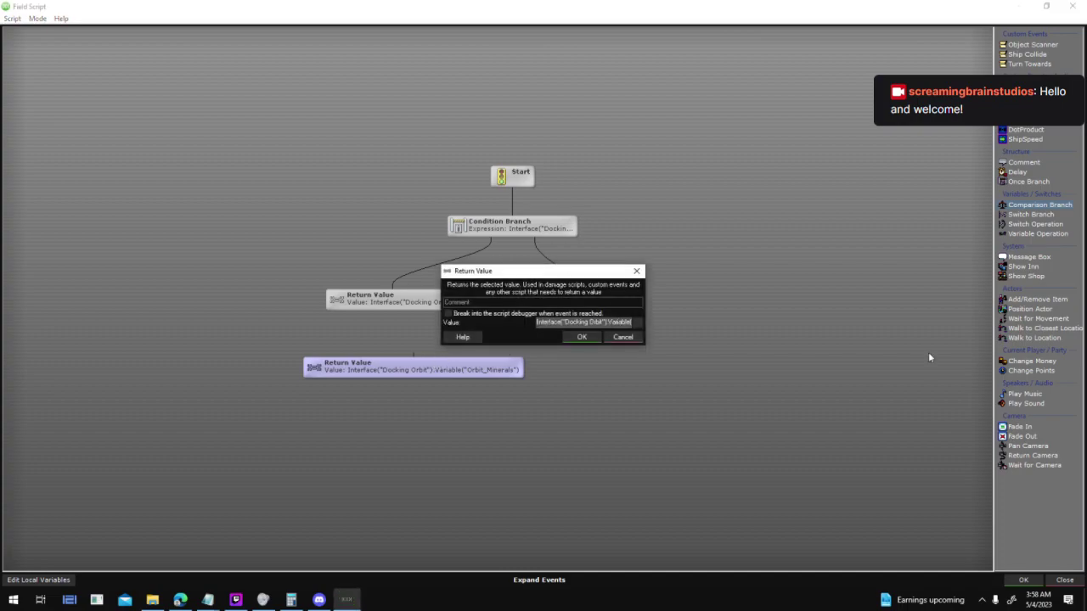
type("\"POOR\"")
key("Return")
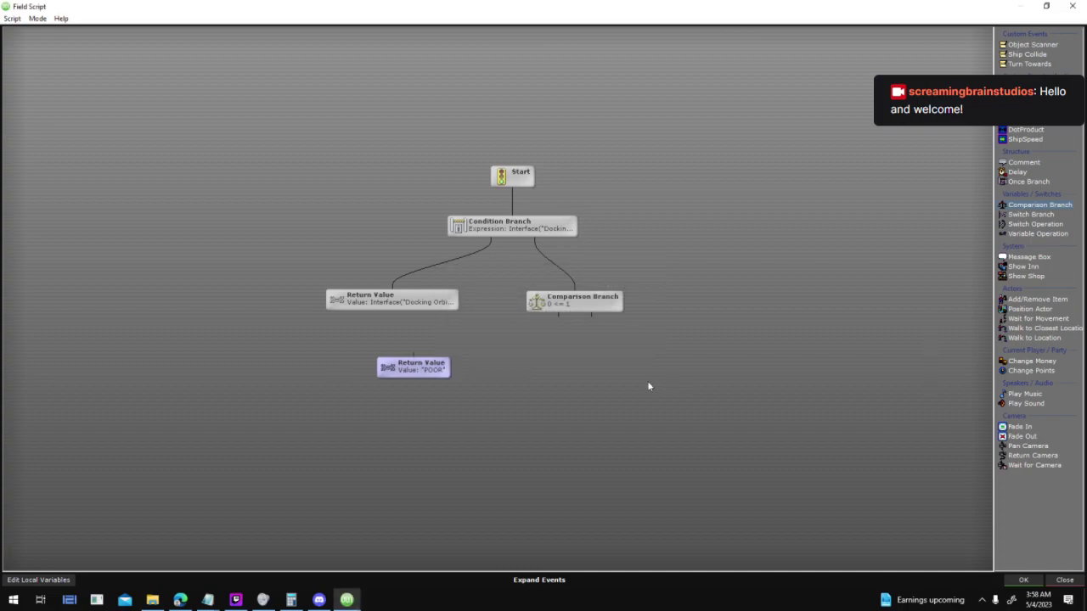
left_click_drag(556, 321, 414, 367)
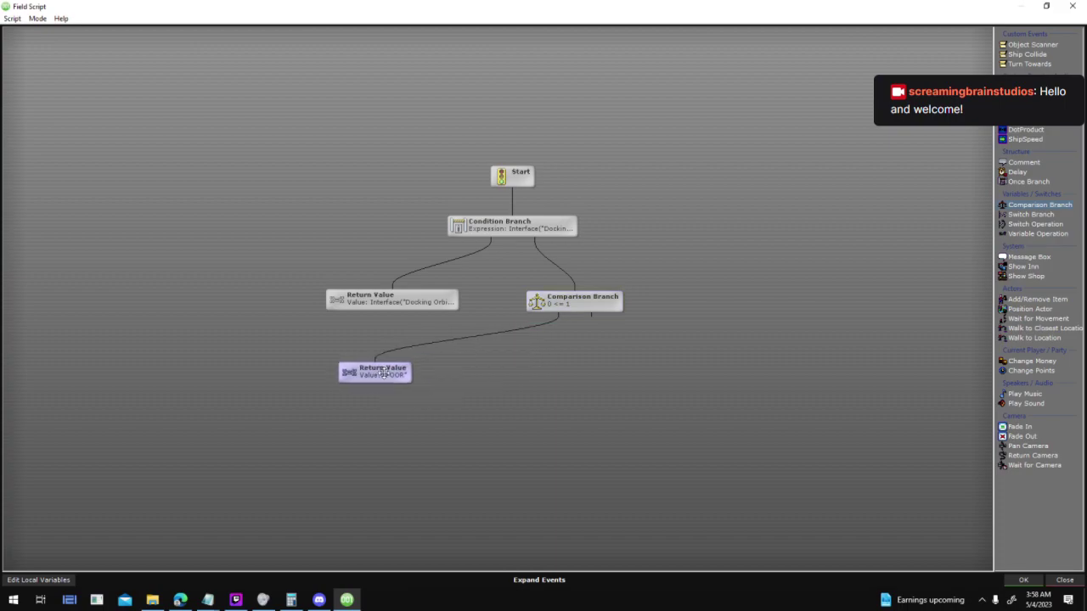
Duplicate the Comparison Branch beneath the first one, keeping Less Than or Equal as the operator and setting its value to 2
left_click(592, 303)
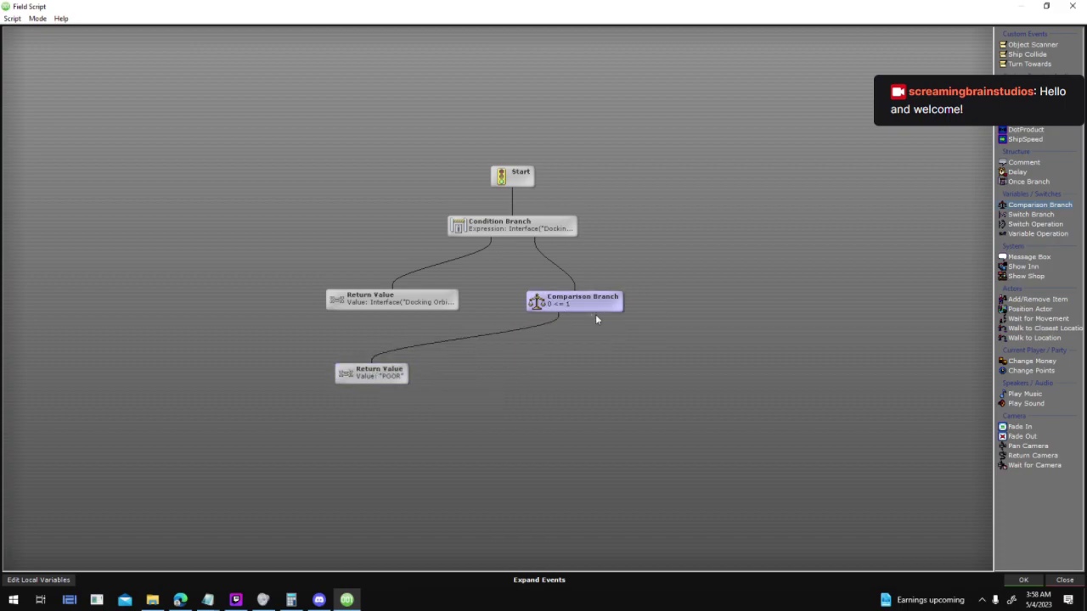
left_click(578, 385)
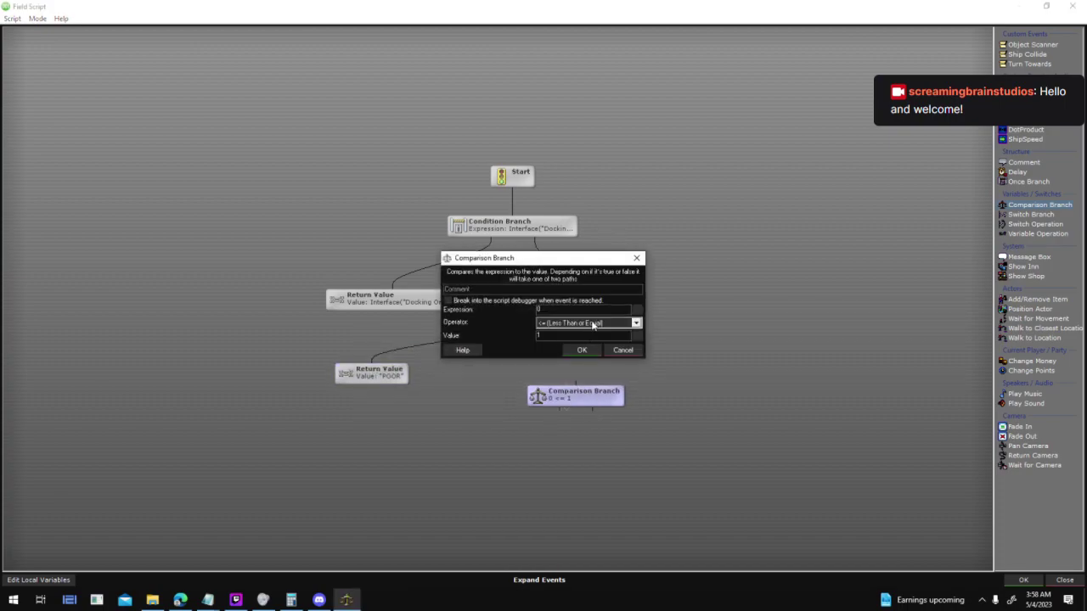
left_click(592, 324)
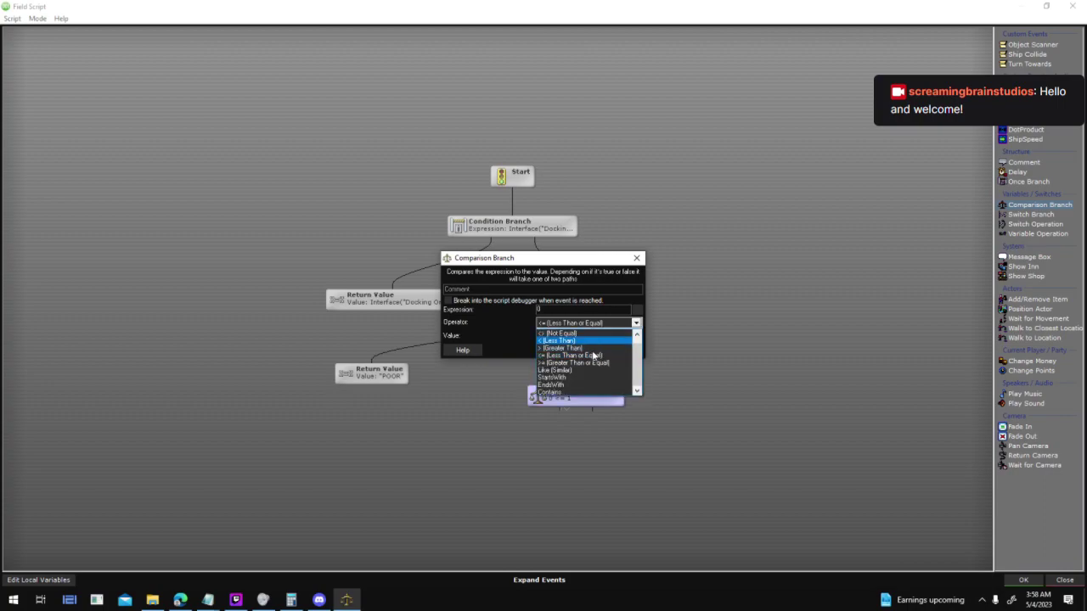
left_click(594, 355)
left_click(587, 335)
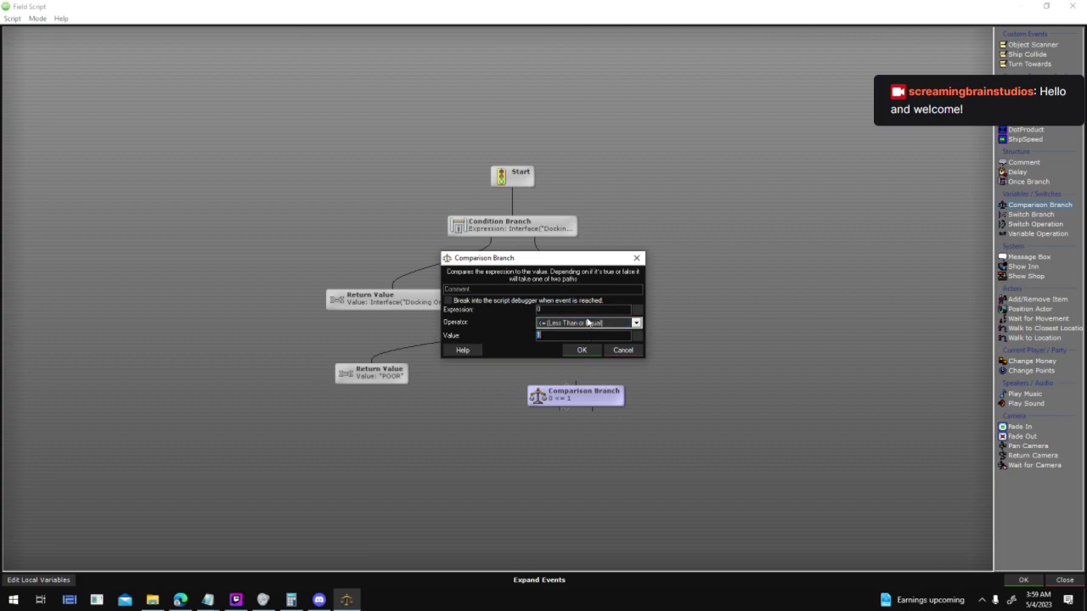
left_click_drag(584, 264, 800, 269)
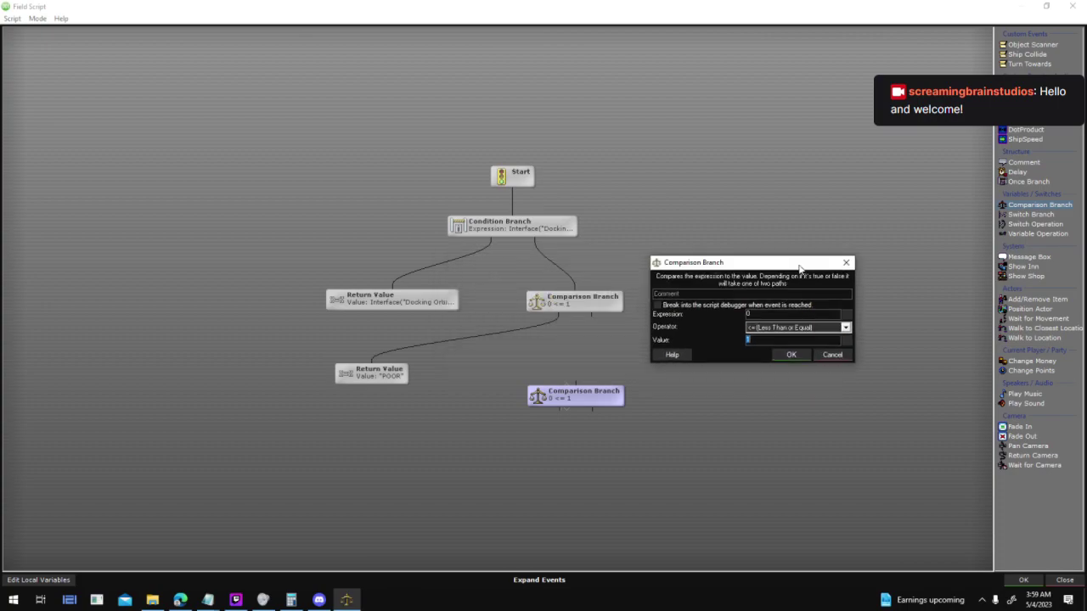
left_click(793, 357)
Duplicate the "POOR" Return Value, wire it to the second Comparison Branch's true path, and set it to return "MODERATE"
left_click(402, 367)
key("ctrl+c")
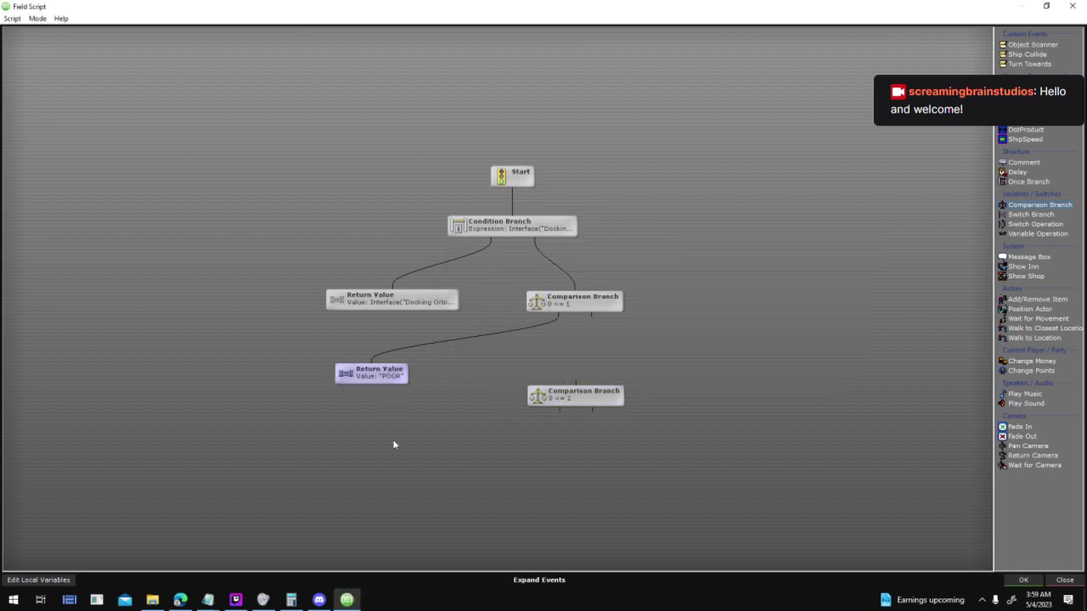
key("ctrl+v")
left_click_drag(558, 412, 387, 454)
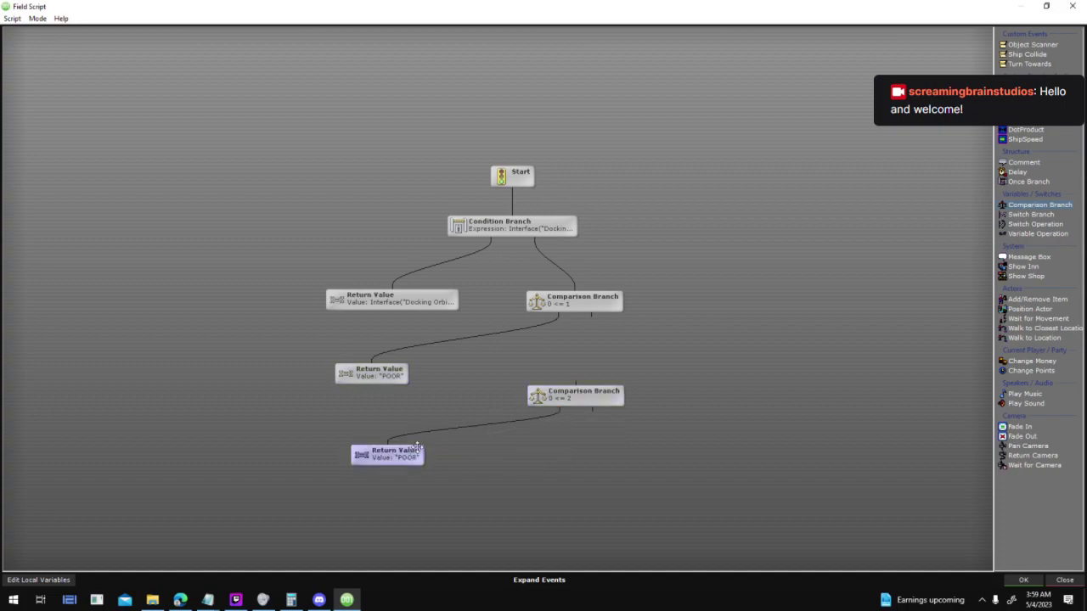
double_click(387, 454)
type("MODERATE")
key("Return")
Wire the false path of the first Comparison Branch to the second Comparison Branch
left_click_drag(650, 359, 374, 509)
left_click_drag(593, 410, 691, 379)
left_click_drag(591, 316, 605, 399)
Duplicate the second Comparison Branch, set the copy's value to 3, and wire it to the second branch's false path
left_click(605, 399)
middle_click_drag(612, 393, 623, 286)
key("ctrl+c")
key("ctrl+v")
double_click(627, 399)
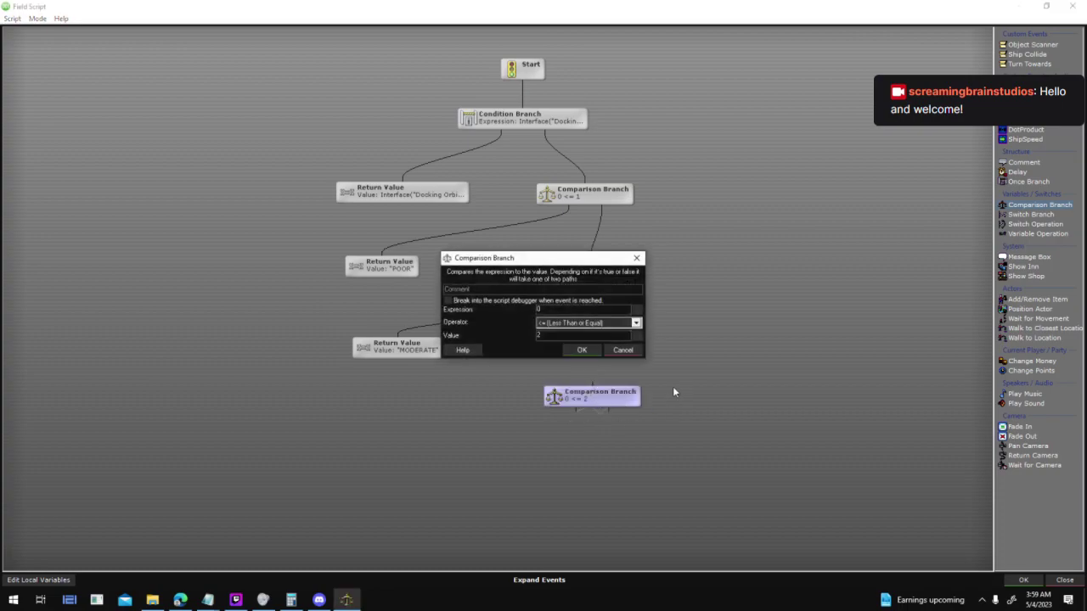
left_click(597, 349)
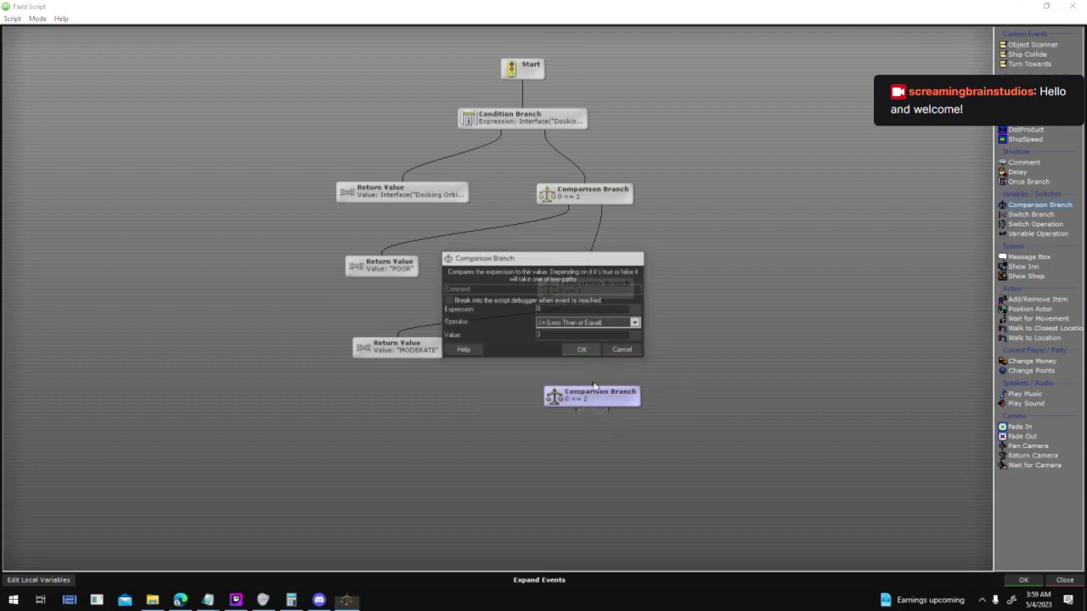
left_click_drag(602, 304, 592, 399)
left_click_drag(593, 399, 575, 406)
Duplicate the "MODERATE" Return Value, wire it to the third Comparison Branch's true path, and set it to return "RICH"
left_click(434, 353)
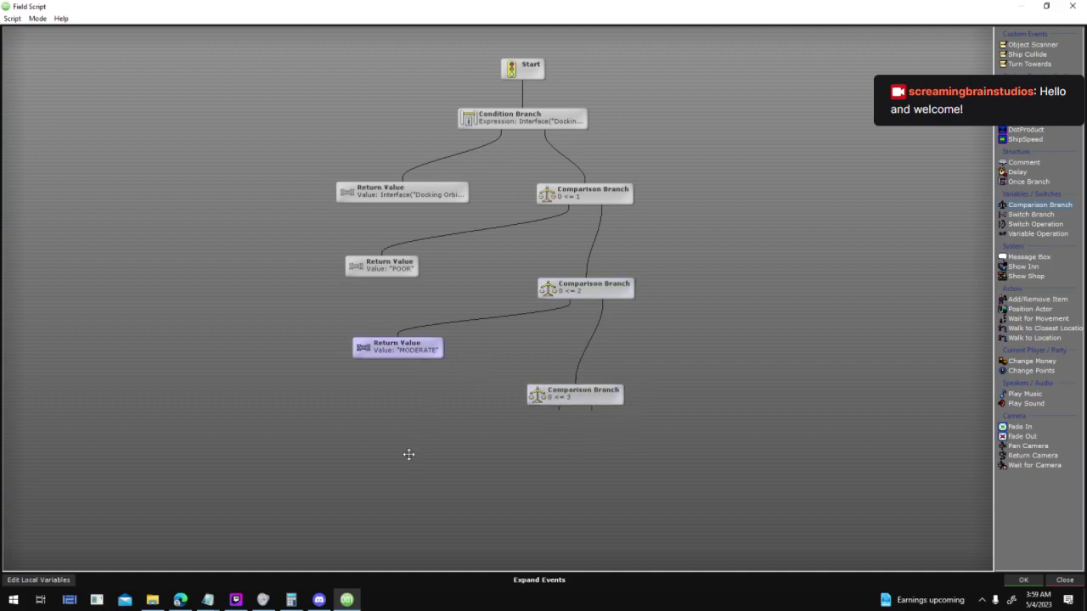
key("ctrl+v")
left_click_drag(559, 410, 409, 450)
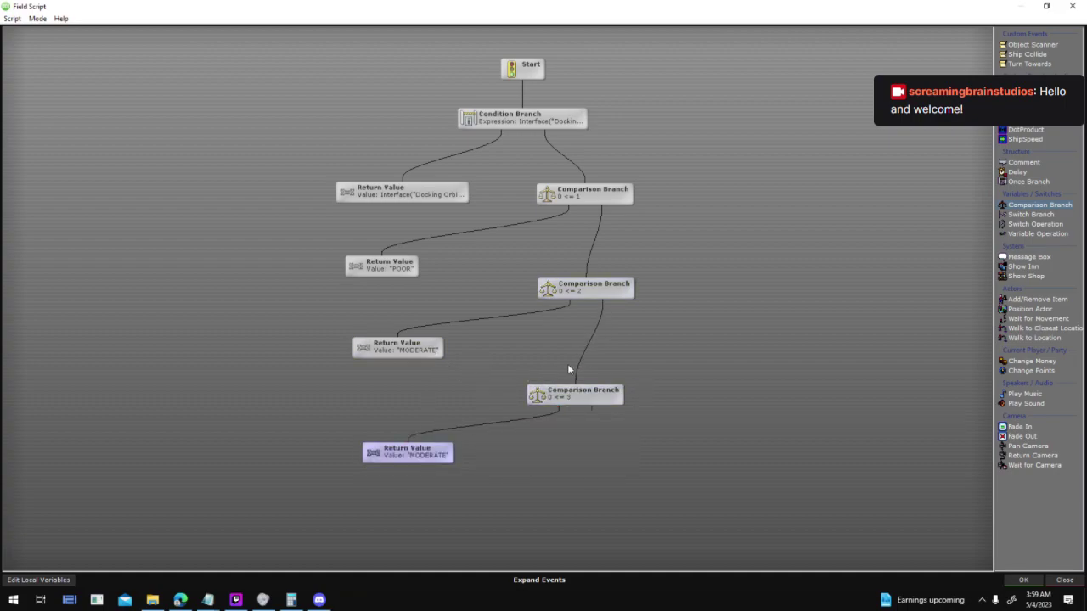
left_click_drag(580, 322, 421, 322)
type("RICH")
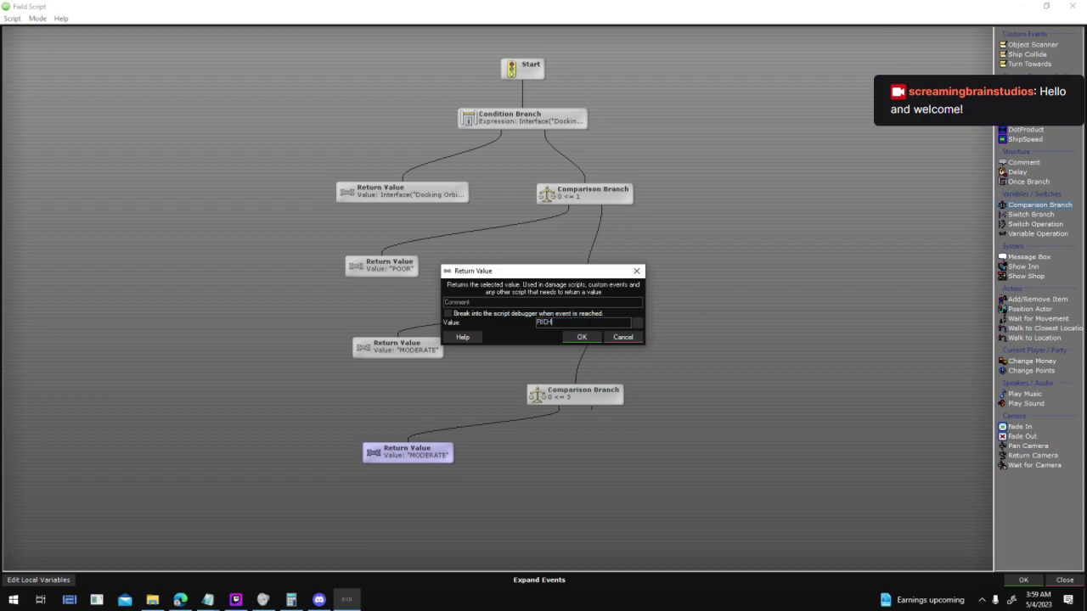
key("Return")
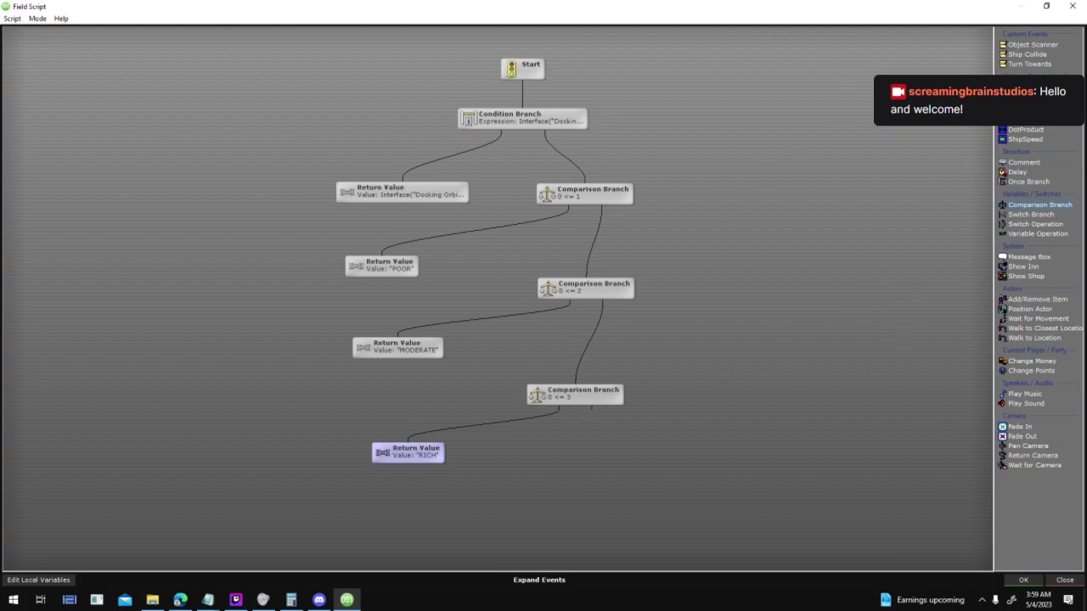
Wire the third Comparison Branch's false path to the "RICH" Return Value and save the script and the Orbit Minerals Scan field
left_click(616, 201)
left_click(598, 290)
left_click(592, 392)
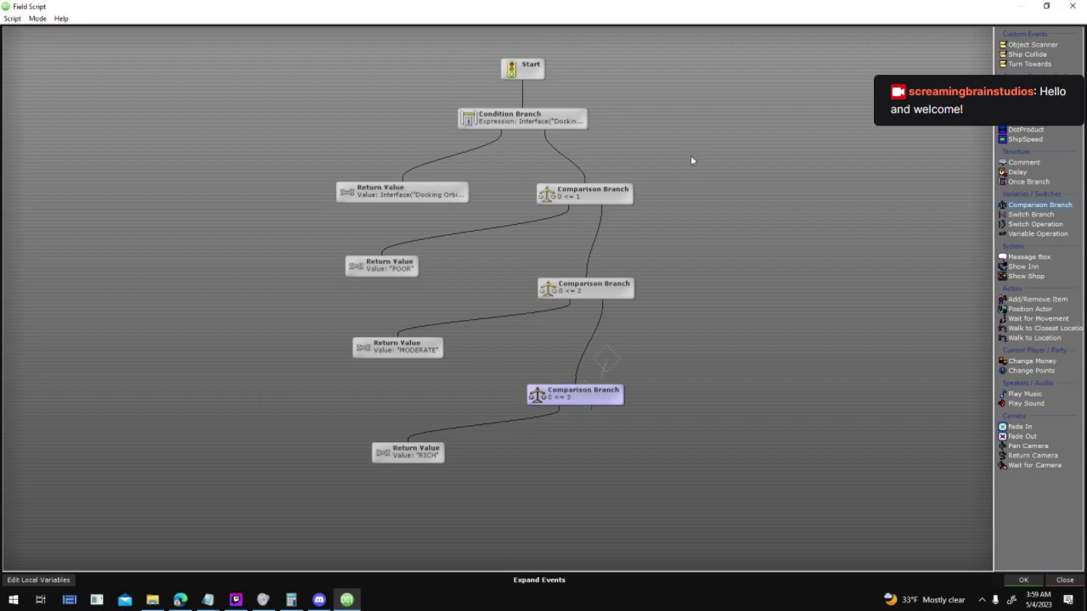
left_click(407, 268)
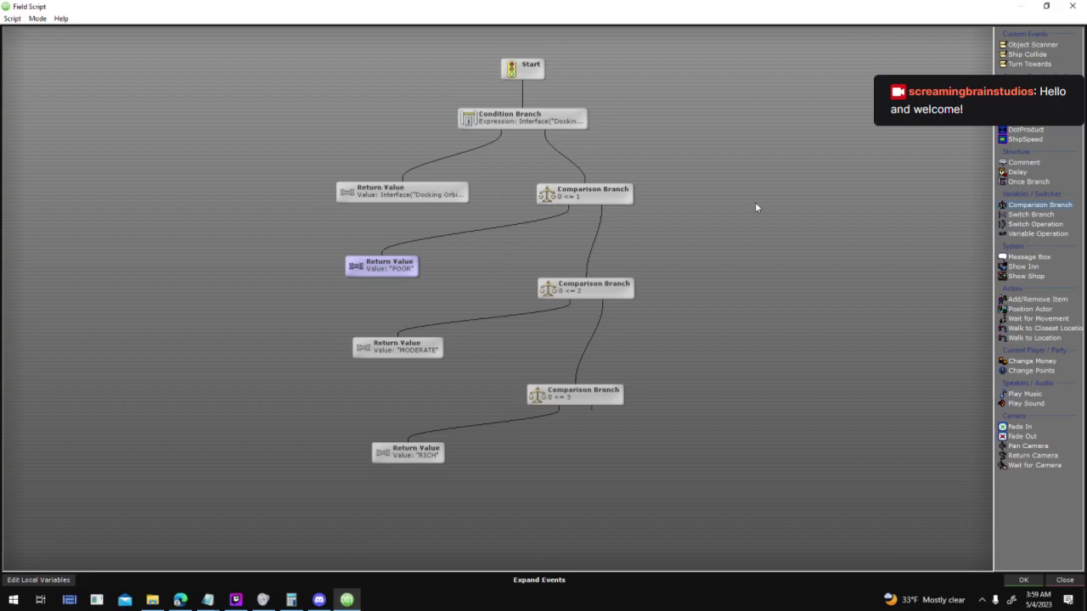
left_click(522, 120)
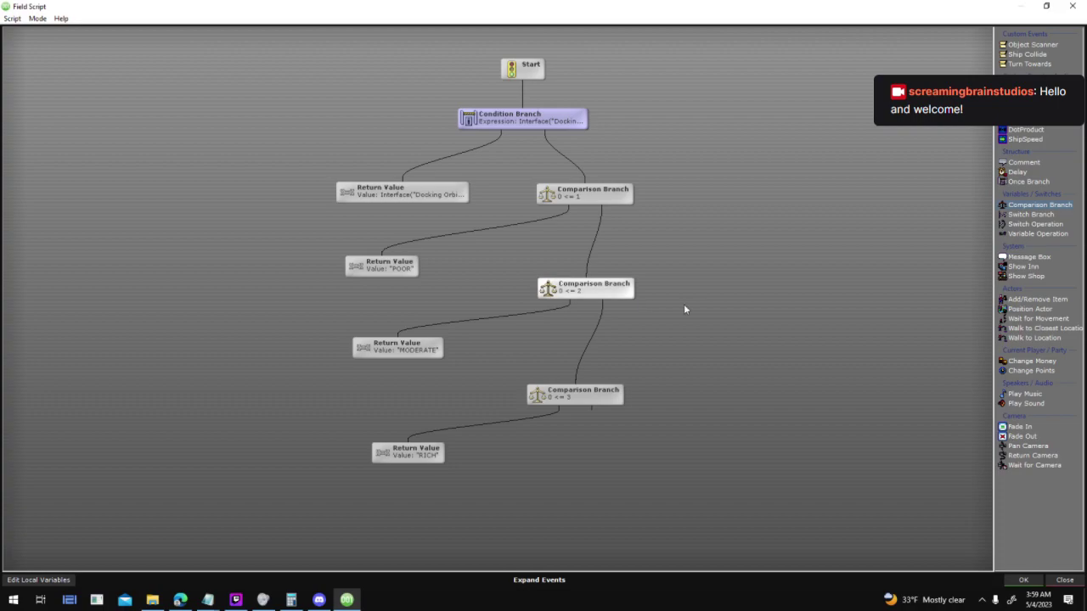
left_click(593, 405)
left_click_drag(592, 409, 407, 451)
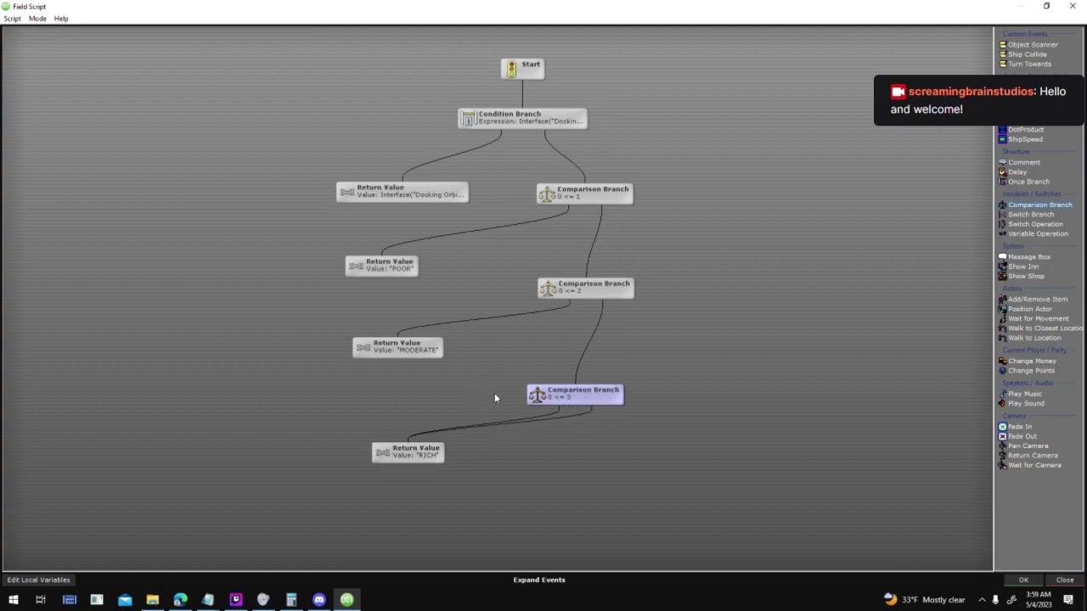
left_click(1022, 579)
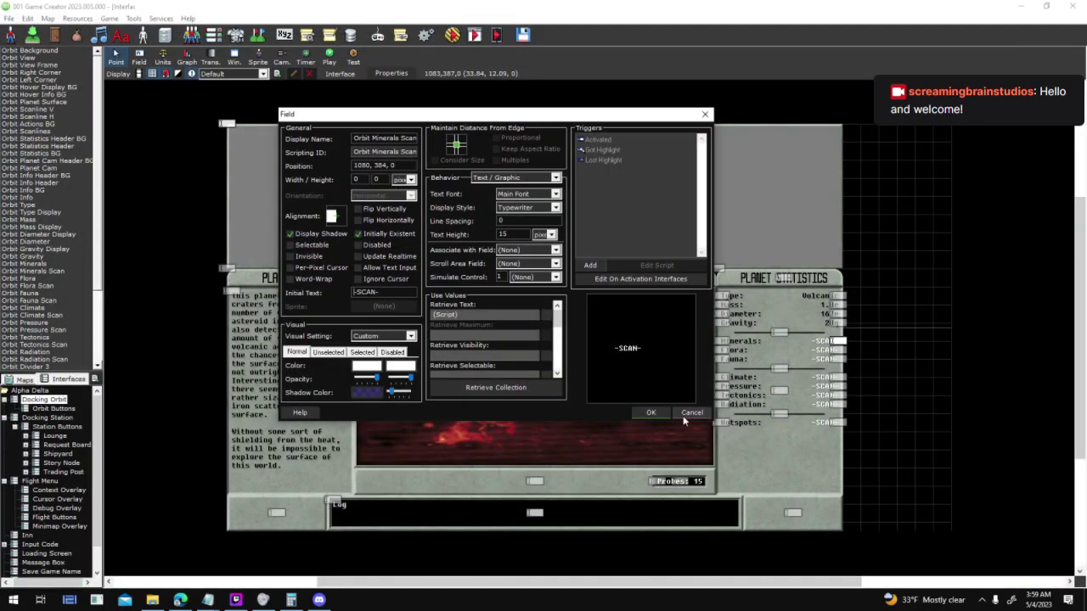
left_click(652, 413)
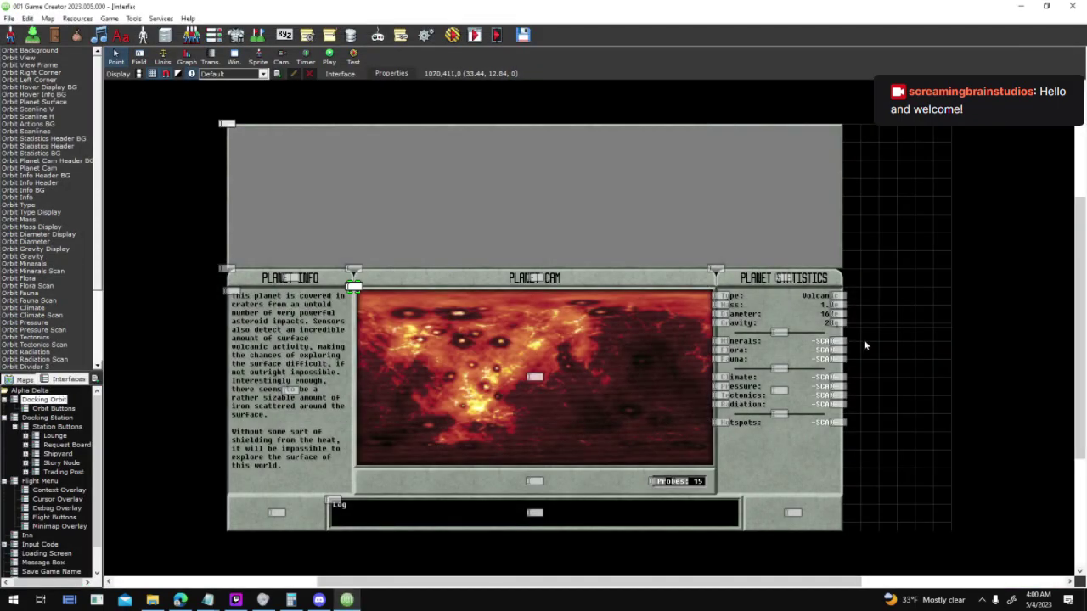
Reopen the Orbit Minerals Scan field's text script, copy all of its events below Start, and close the field
double_click(921, 341)
left_click(595, 343)
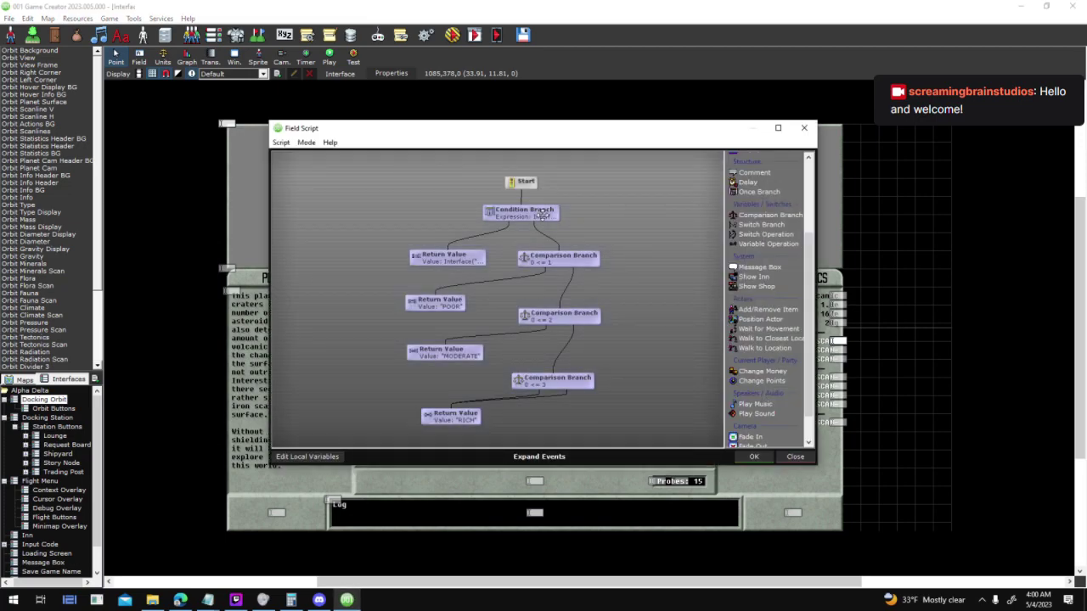
left_click(753, 457)
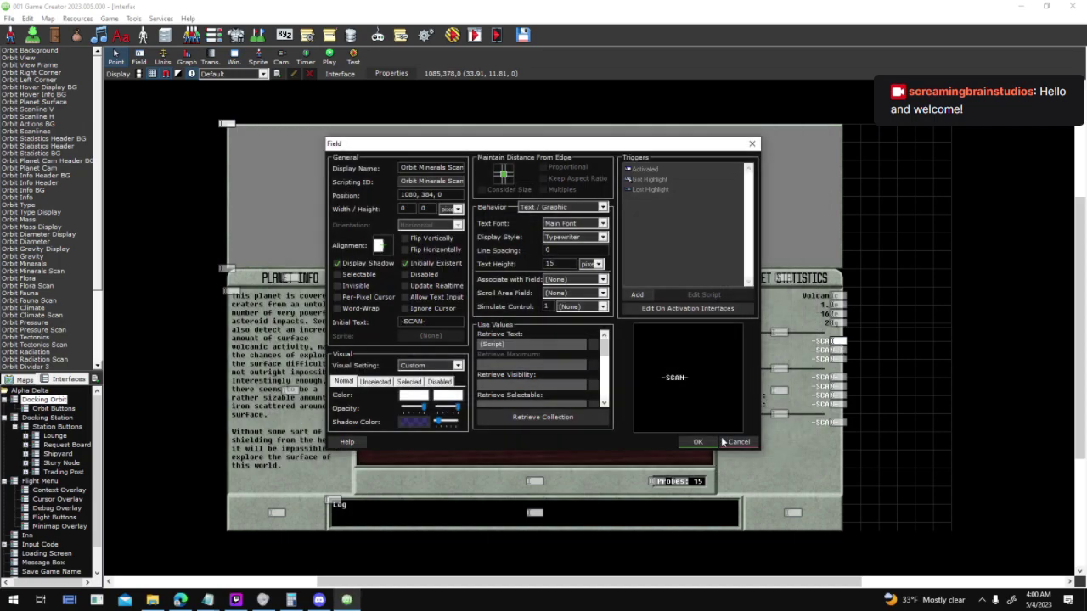
key("Return")
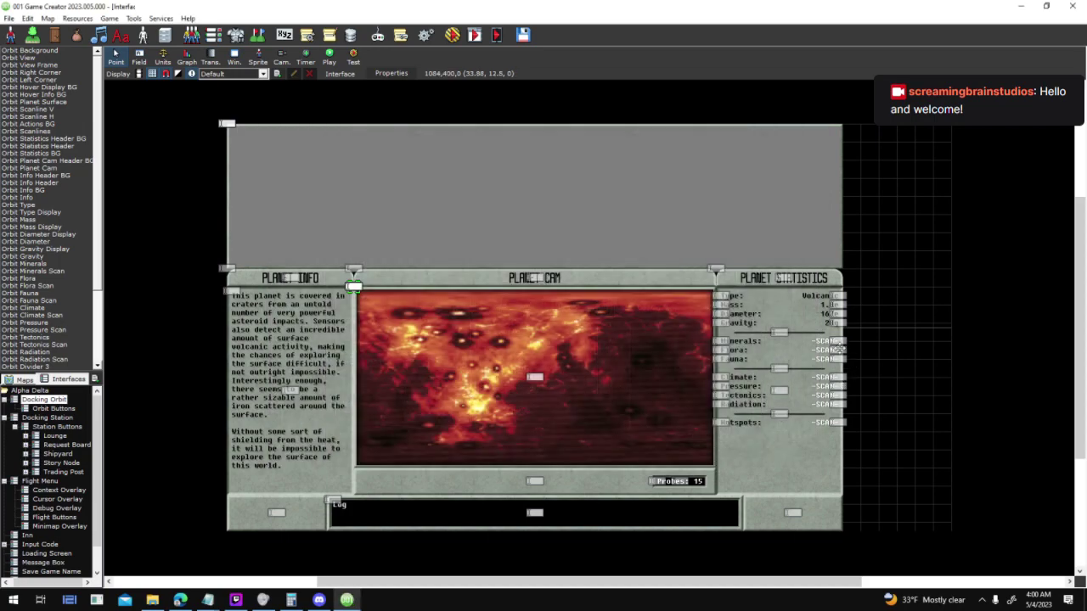
Paste the rating script into the Orbit Flora Scan field's text script, connect it to Start, and make the condition check Orbit_Flora
double_click(814, 346)
left_click_drag(575, 344, 594, 344)
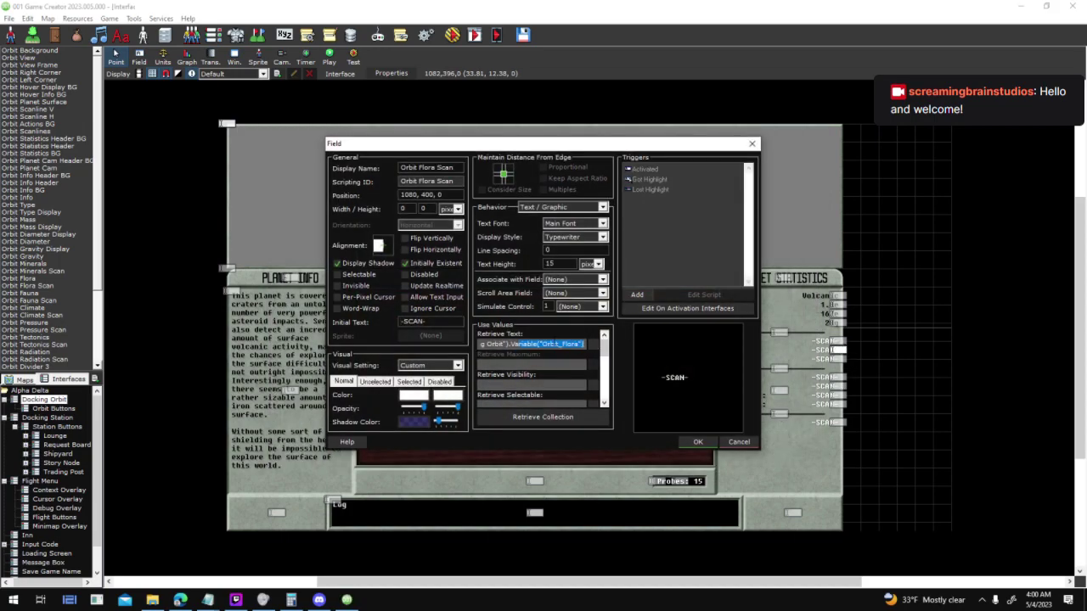
left_click(595, 344)
key("Escape")
key("ctrl+v")
left_click_drag(552, 346, 491, 342)
left_click(492, 337)
double_click(491, 337)
left_click(575, 319)
left_click(593, 334)
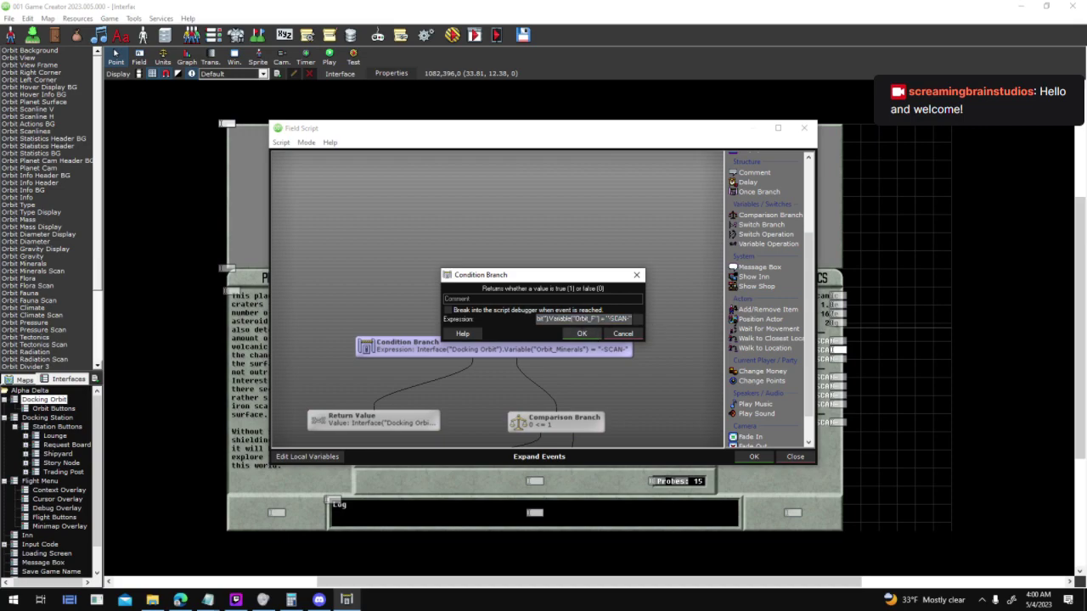
Set the Return Value on the condition's true path to Orbit_Flora and save the Orbit Flora Scan field
double_click(416, 418)
left_click(621, 322)
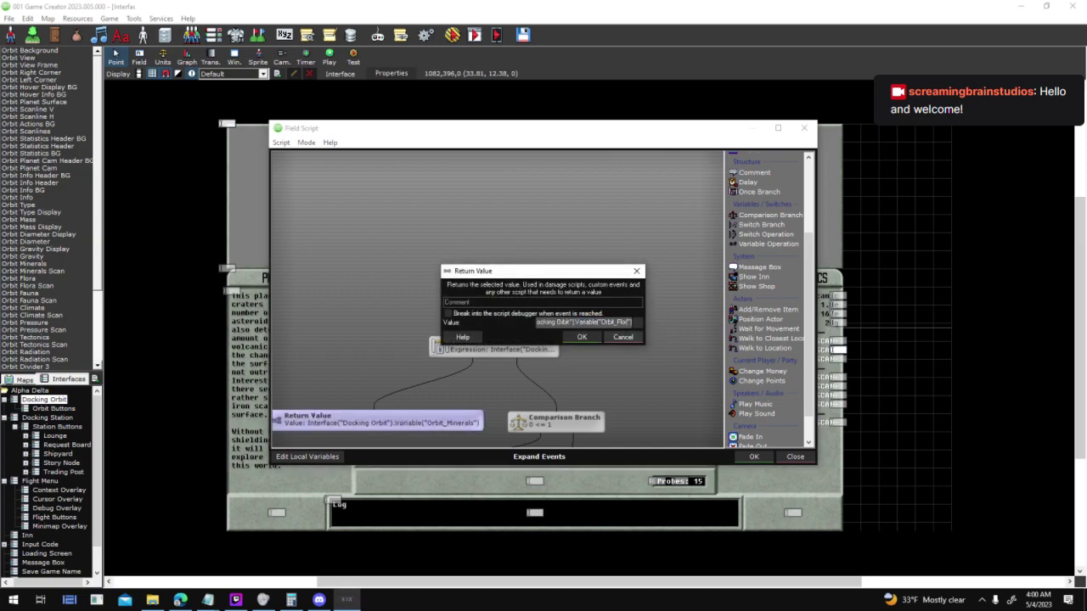
left_click(623, 336)
scroll(684, 236, "down", 3)
scroll(526, 325, "down", 5)
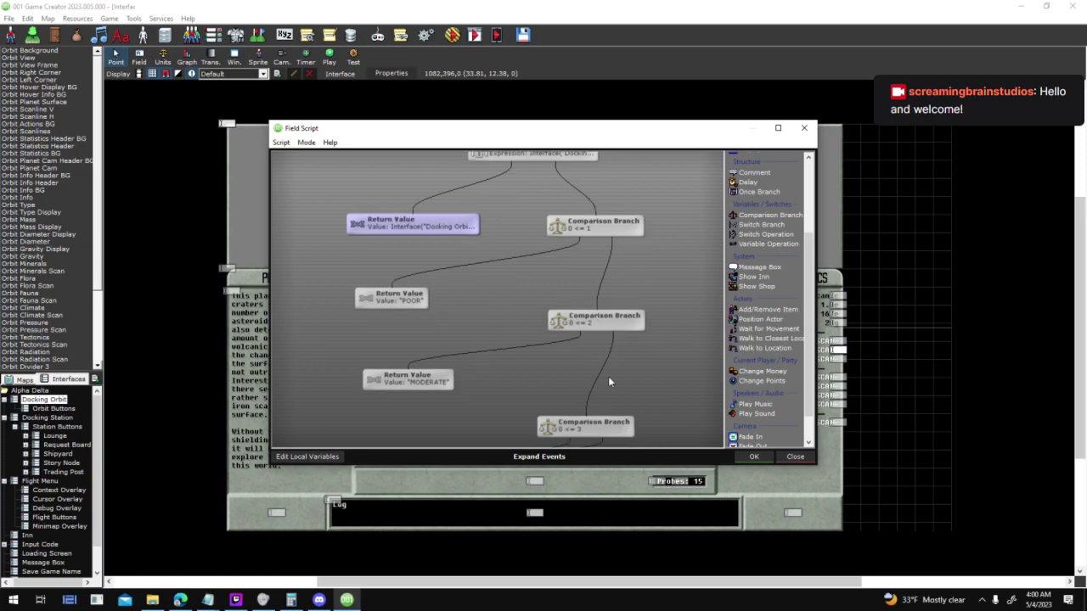
left_click(753, 457)
left_click(698, 442)
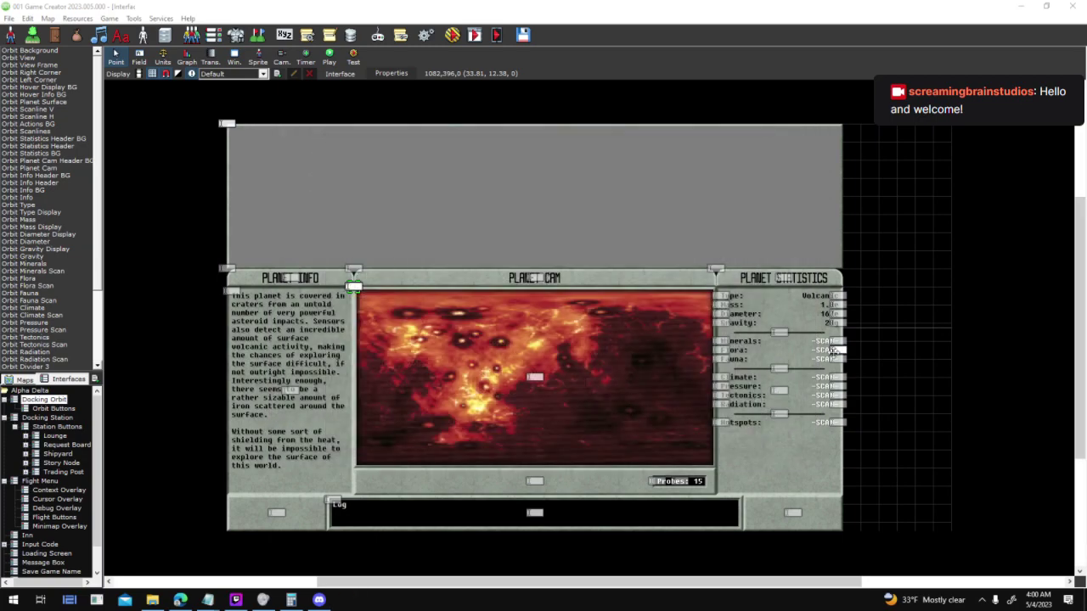
Paste the rating script into the Orbit Fauna Scan field's text script, connect it to Start, and make the condition check Orbit_Fauna
double_click(839, 361)
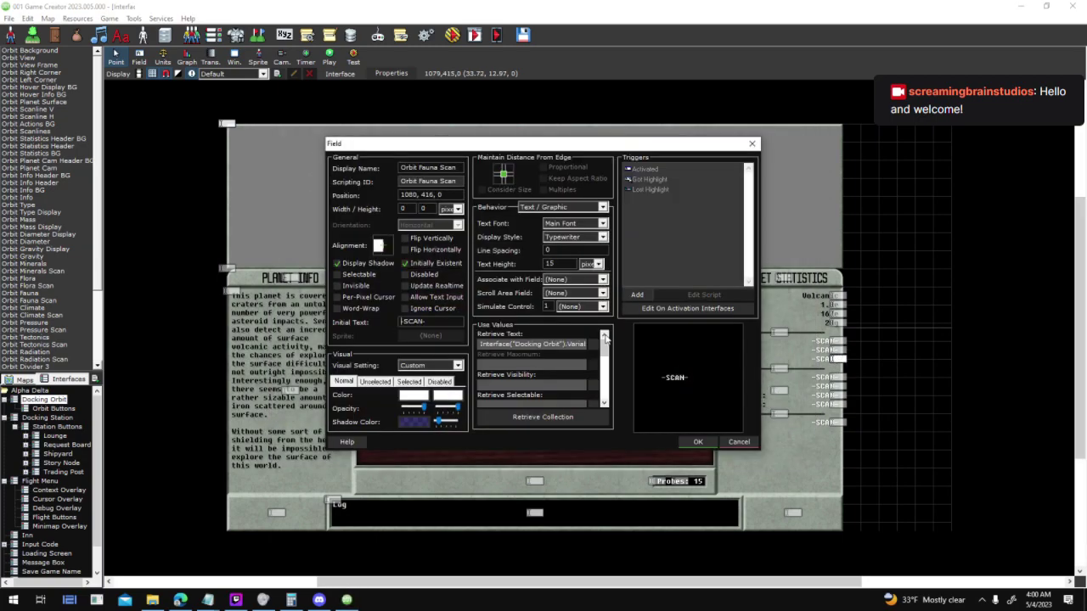
left_click(599, 345)
left_click(511, 196)
double_click(501, 187)
key("ctrl+v")
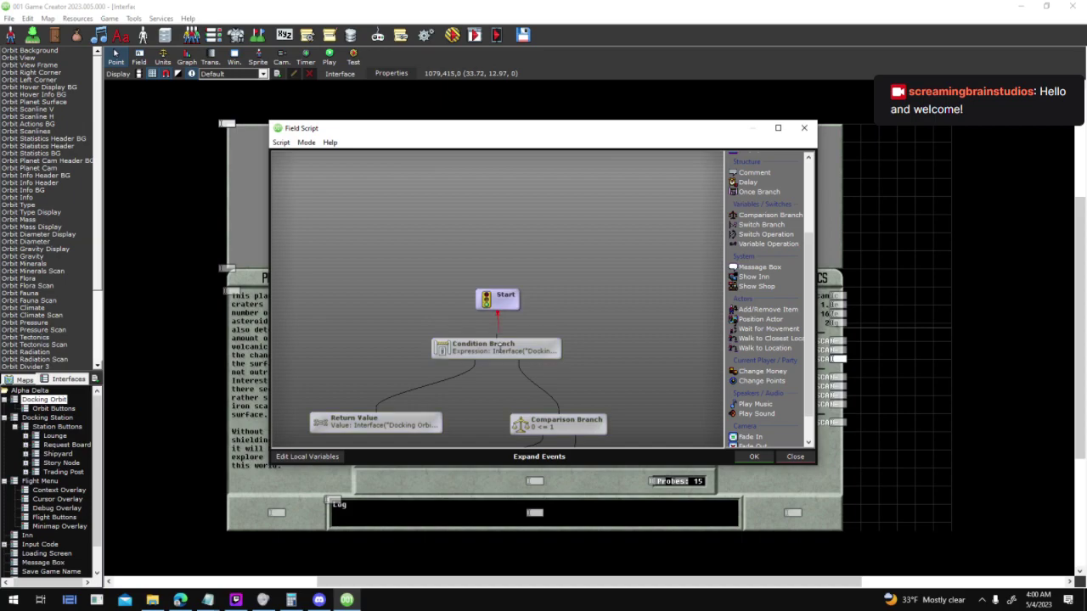
double_click(548, 236)
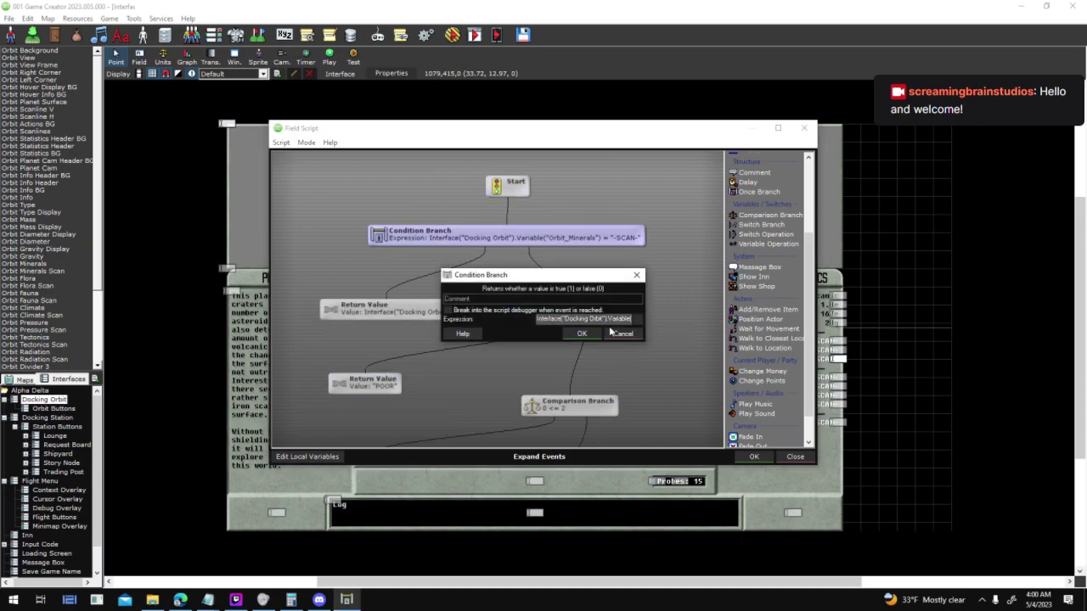
left_click_drag(631, 319, 645, 319)
left_click_drag(571, 319, 598, 338)
left_click(594, 336)
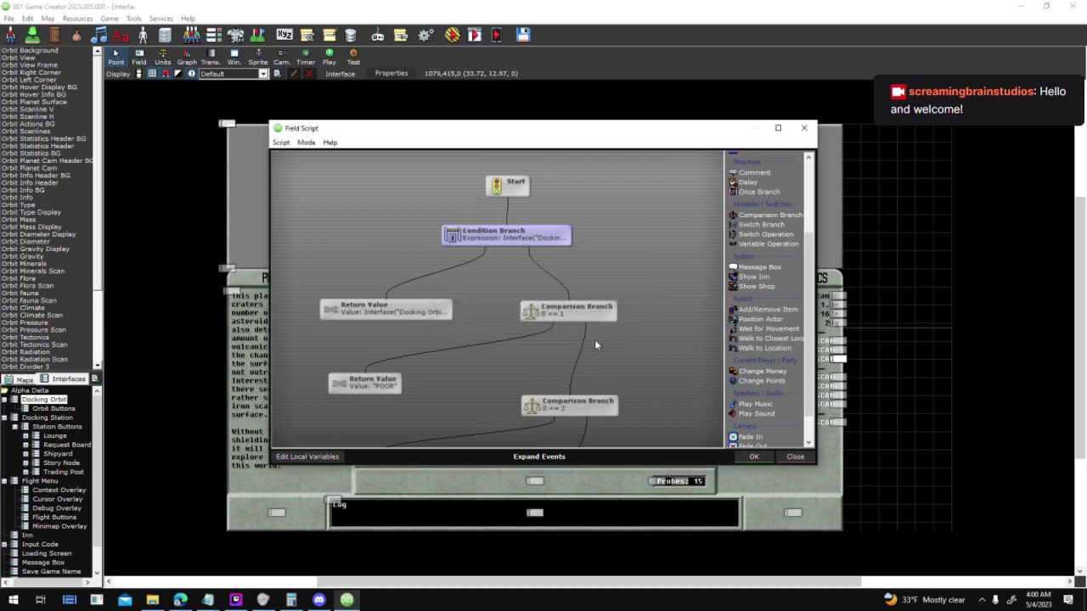
Set the Return Value on the condition's true path to Orbit_Fauna and save the Orbit Fauna Scan field
double_click(433, 310)
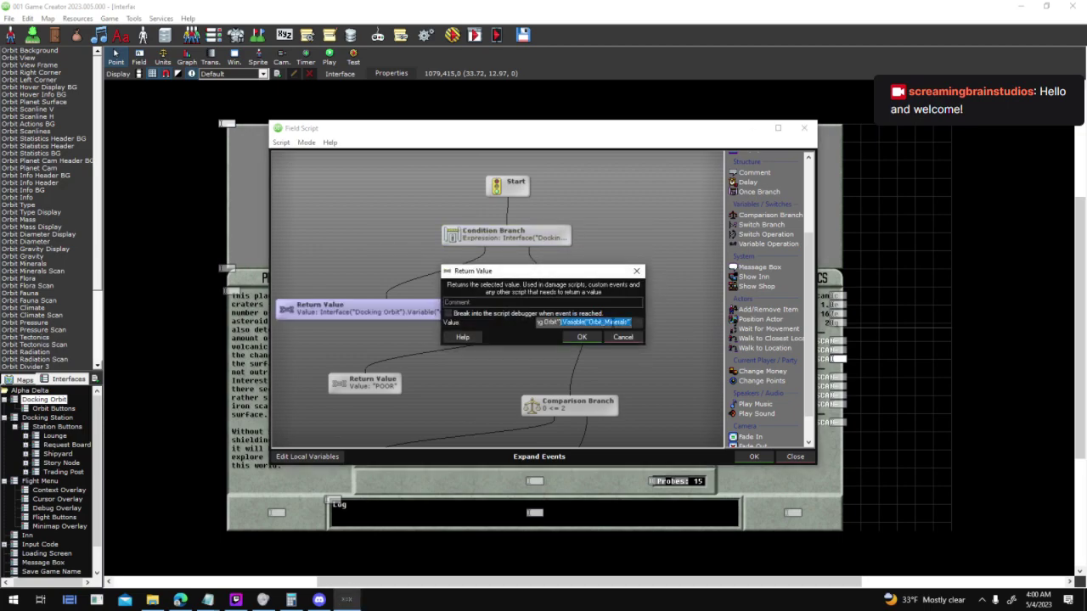
left_click_drag(603, 322, 624, 321)
type("Fauna")
key("Return")
left_click(753, 456)
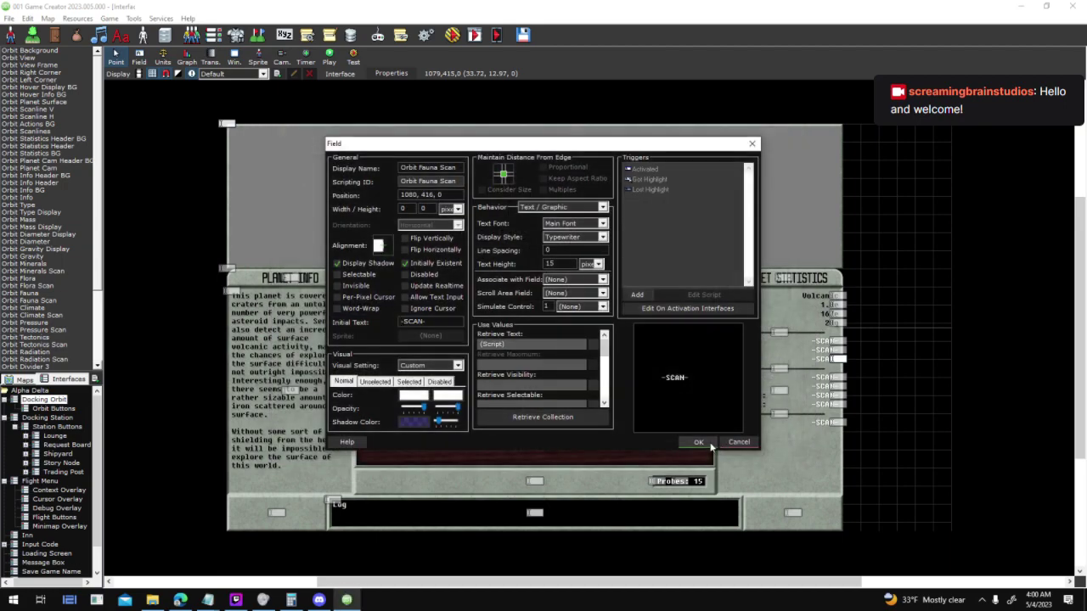
left_click(710, 445)
Save the interface, launch a windowed game test with the debugger, and start a new game
left_click(473, 35)
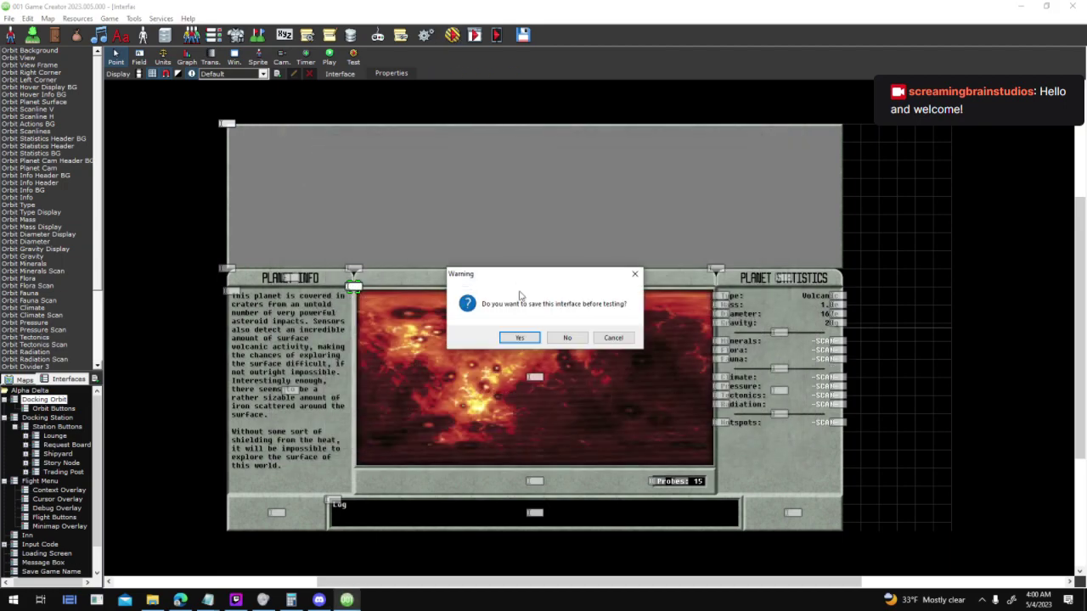
left_click(532, 340)
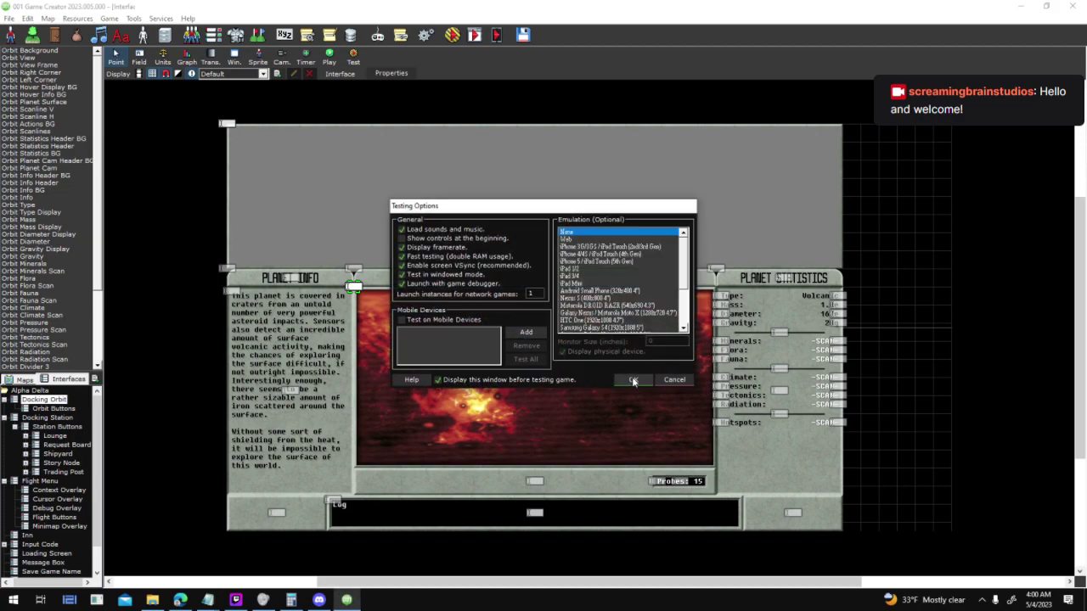
left_click(633, 380)
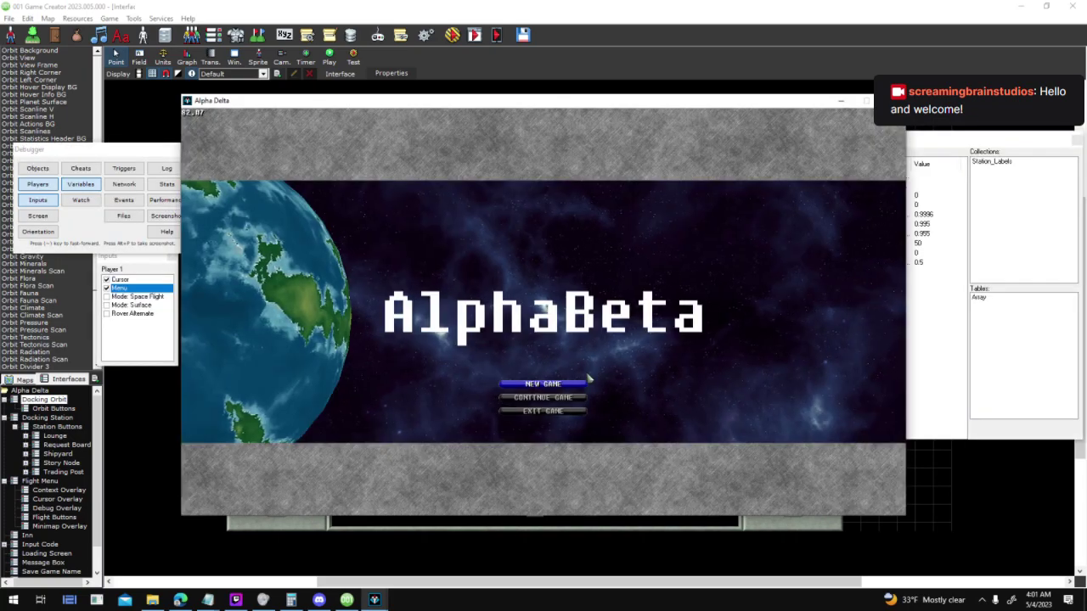
left_click(533, 384)
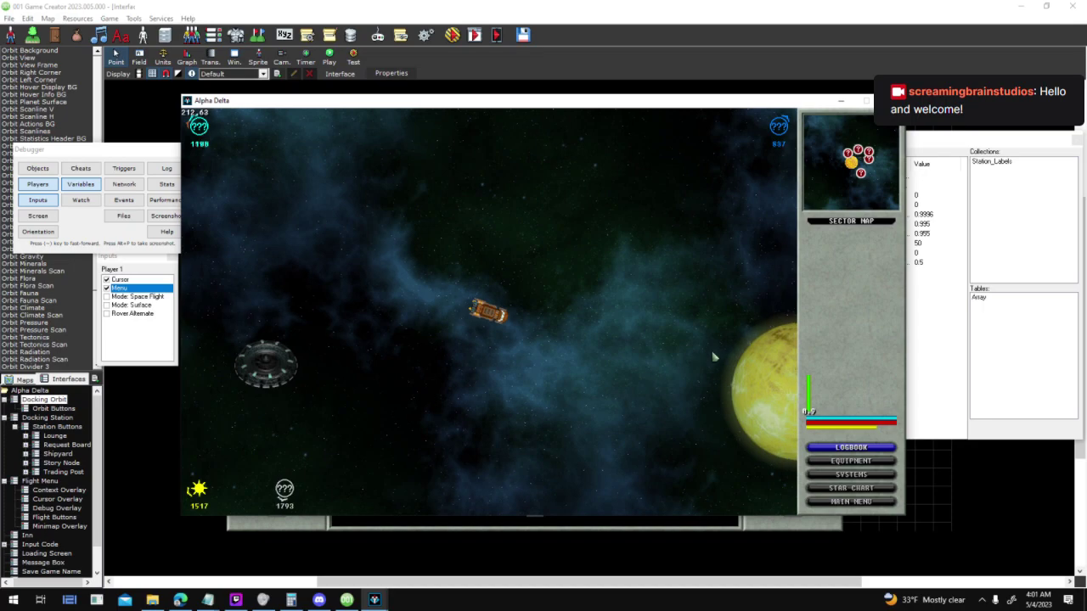
Target and scan the nearby yellow planet, enter its orbit, and run the orbital scan
left_click(747, 374)
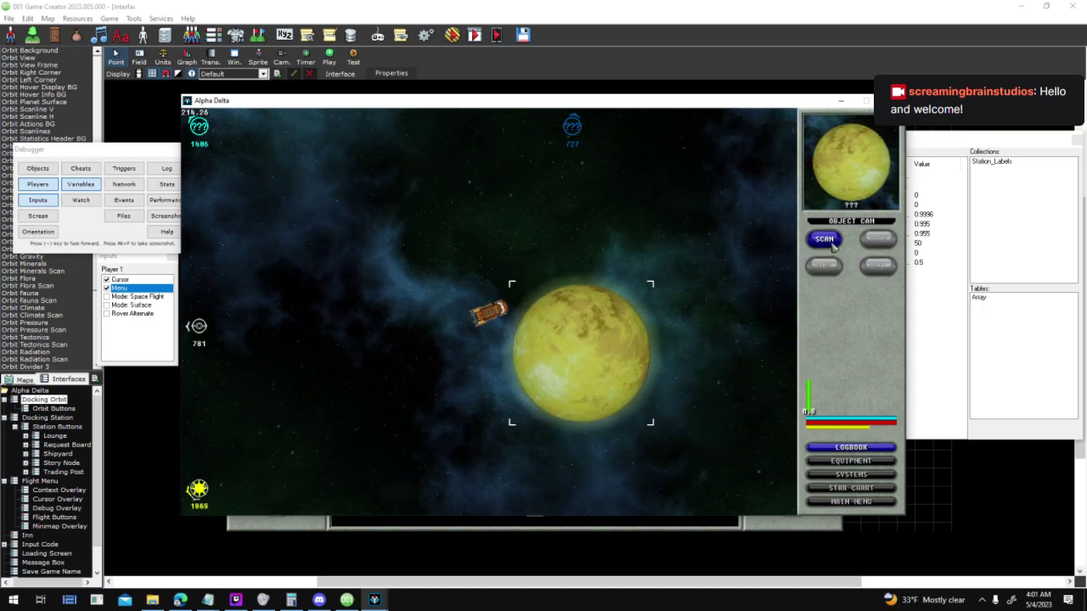
left_click(832, 241)
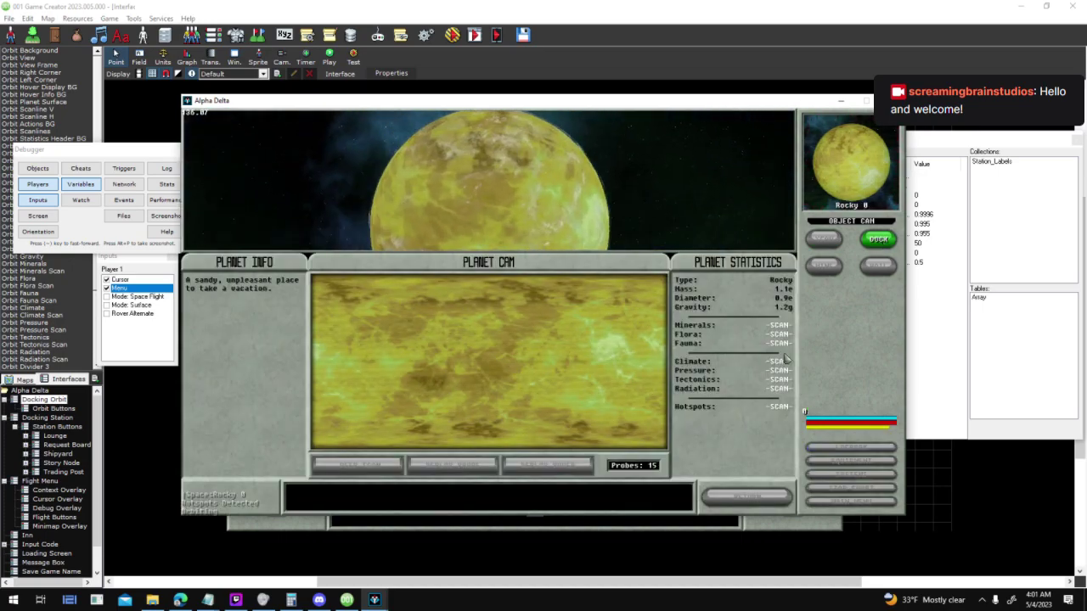
left_click(387, 467)
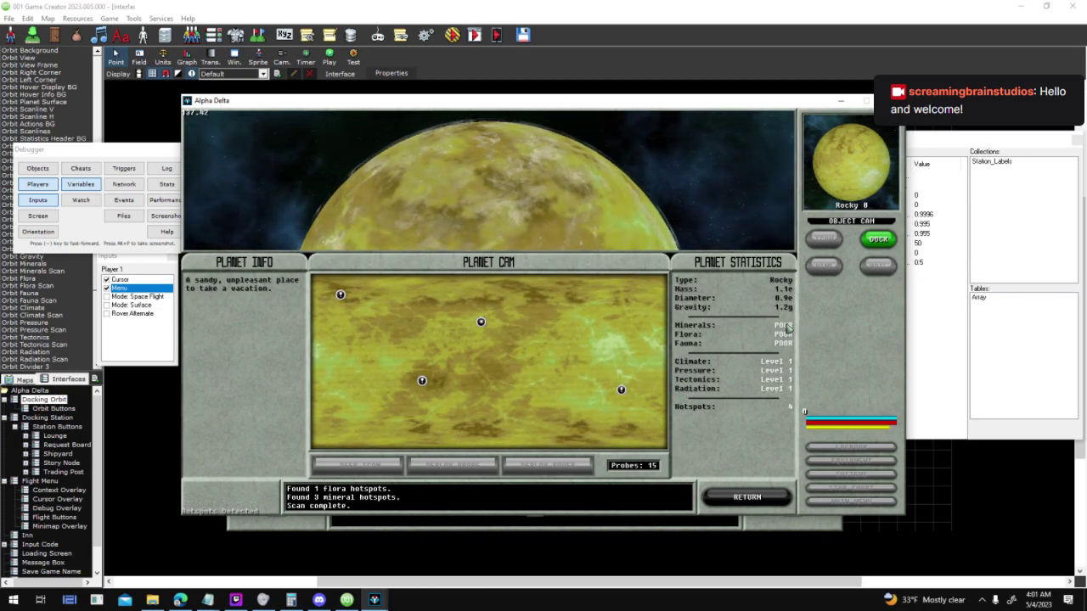
Inspect the Docking Orbit interface's Orbit_Minerals, Orbit_Flora and Orbit_Fauna variables in the debugger's object list, and end the game test
left_click(51, 169)
left_click(799, 404)
left_click_drag(824, 385, 885, 234)
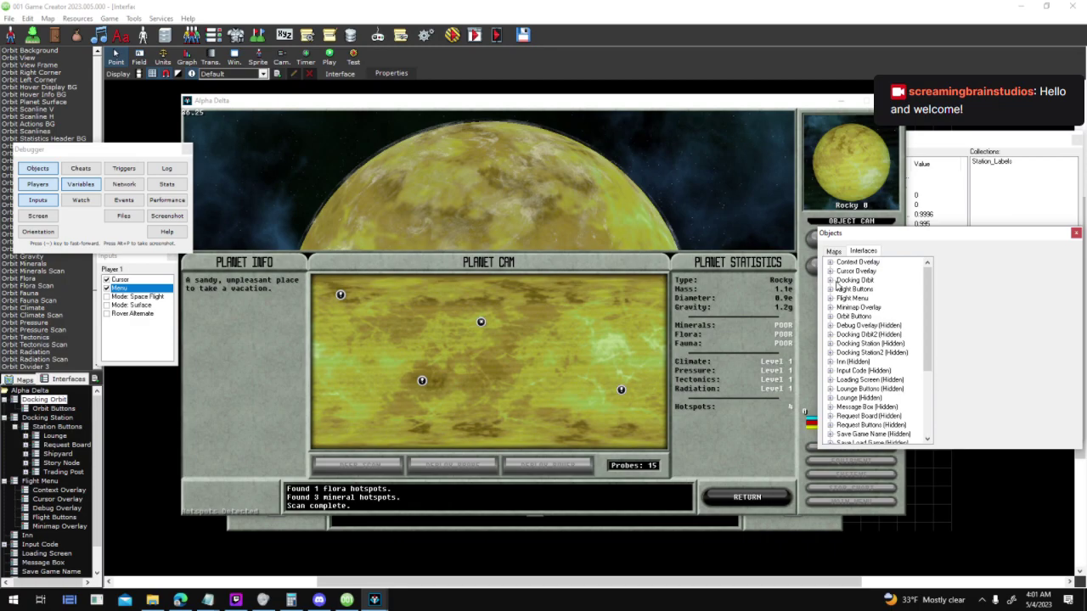
left_click(830, 281)
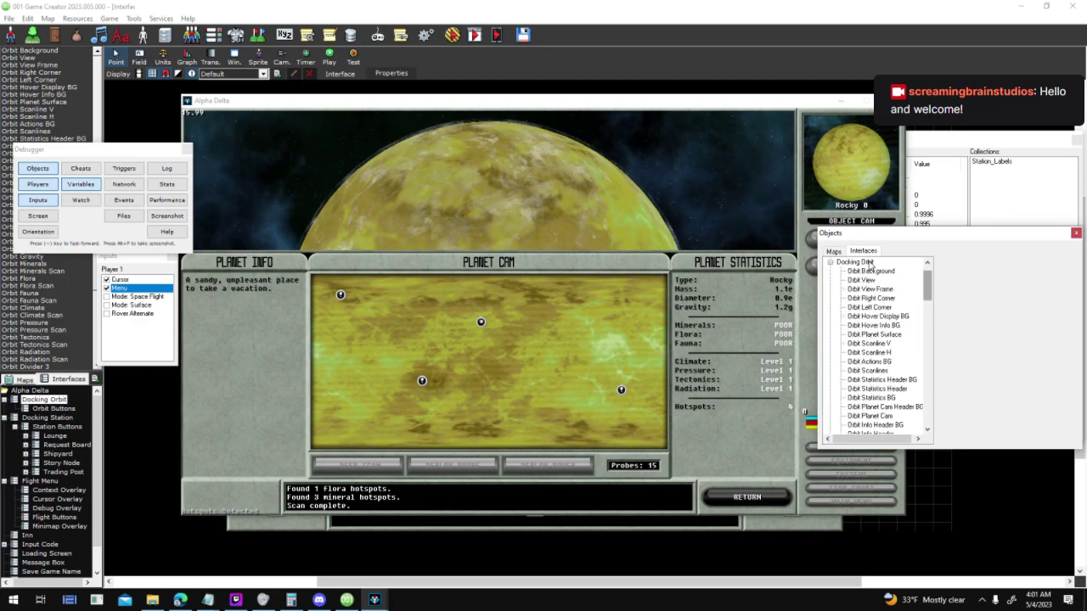
left_click(869, 265)
left_click_drag(1076, 336, 1081, 341)
left_click_drag(1080, 342, 1082, 346)
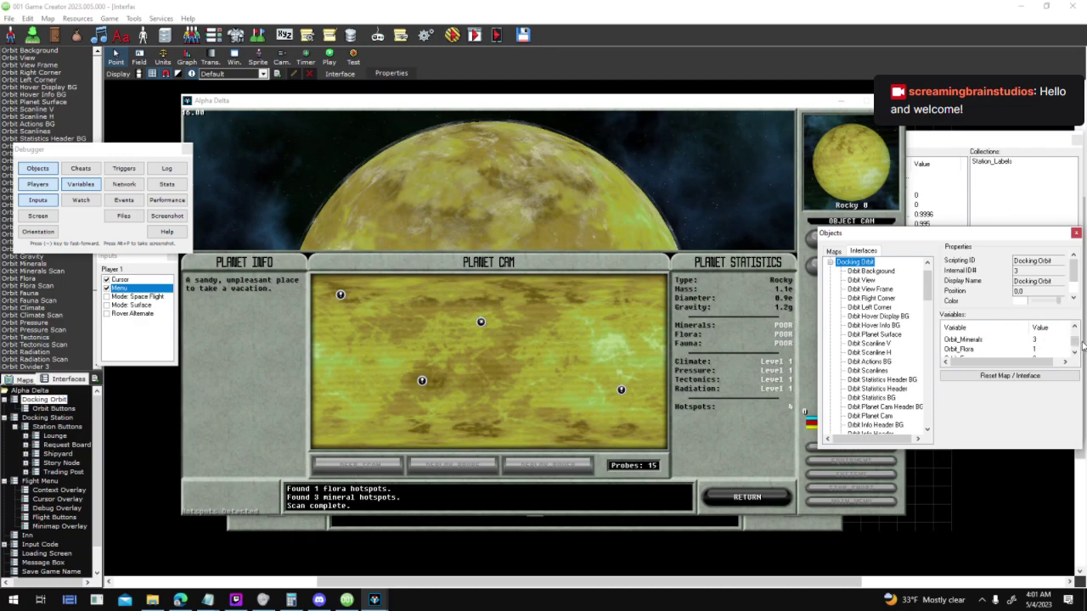
left_click(1075, 351)
left_click(1078, 346)
left_click(891, 100)
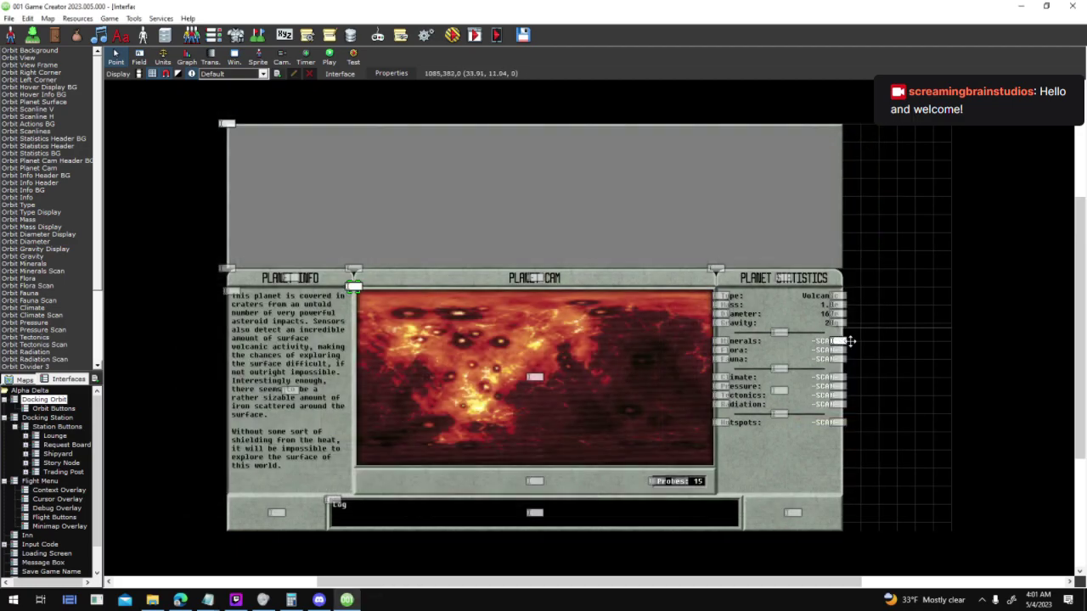
Open the Orbit Minerals Scan field's text script and check what its first Comparison Branch compares
double_click(850, 340)
left_click(598, 346)
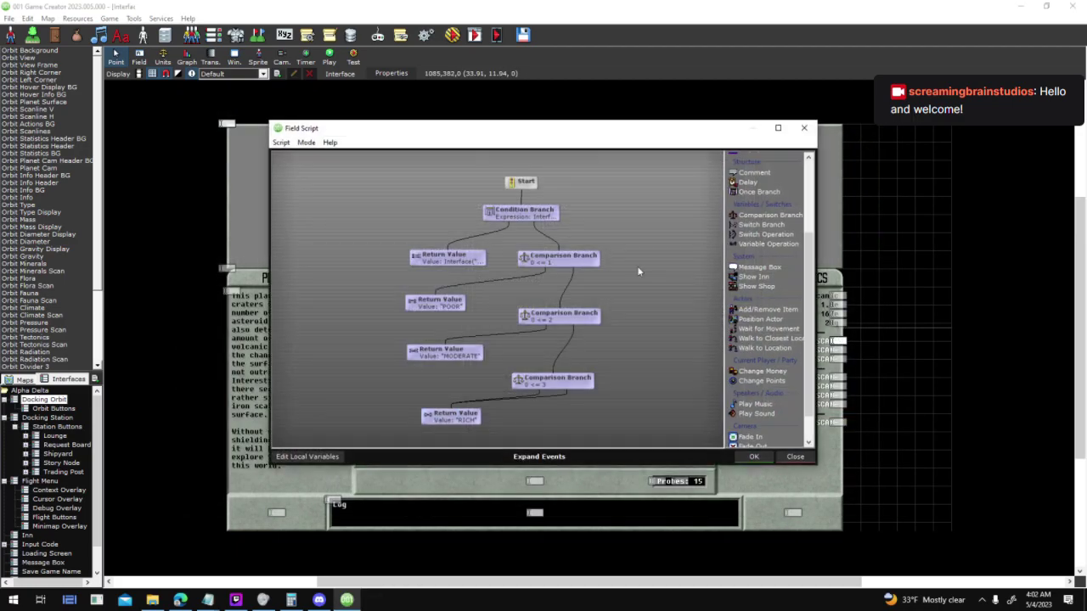
double_click(560, 262)
left_click_drag(571, 256, 768, 238)
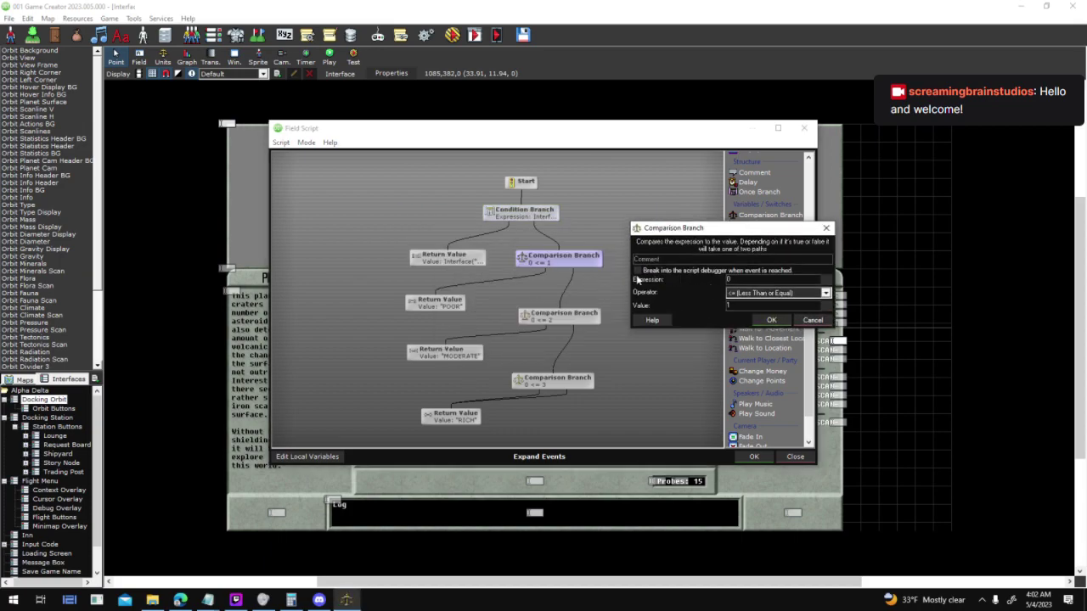
key("Escape")
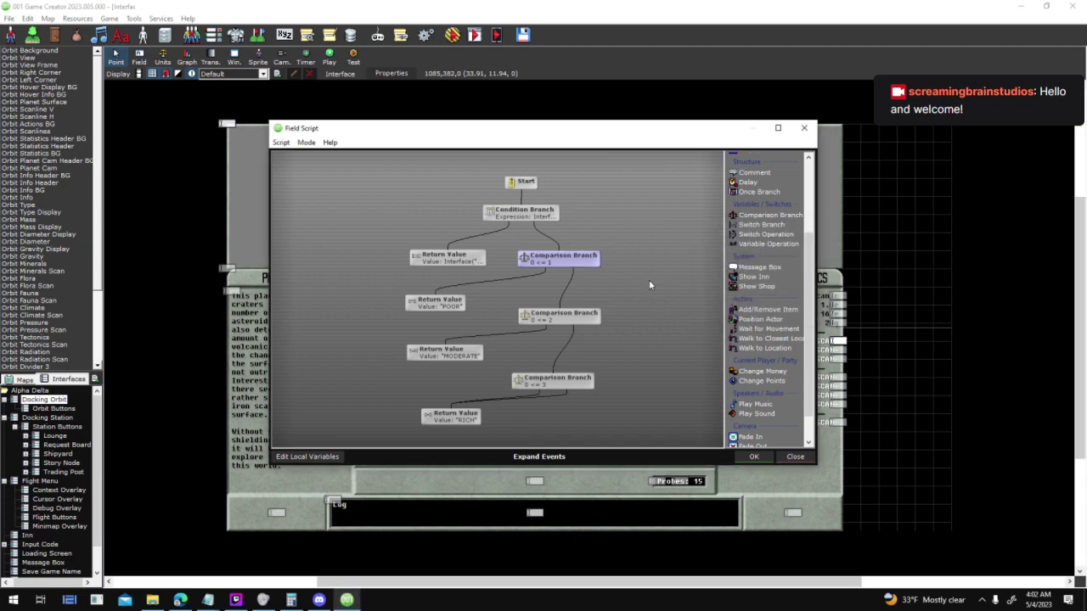
Make the first Comparison Branch (<= 1) in the minerals script test Docking Orbit's Orbit_Minerals variable, and copy that expression
double_click(576, 263)
left_click_drag(565, 249, 779, 223)
left_click(855, 267)
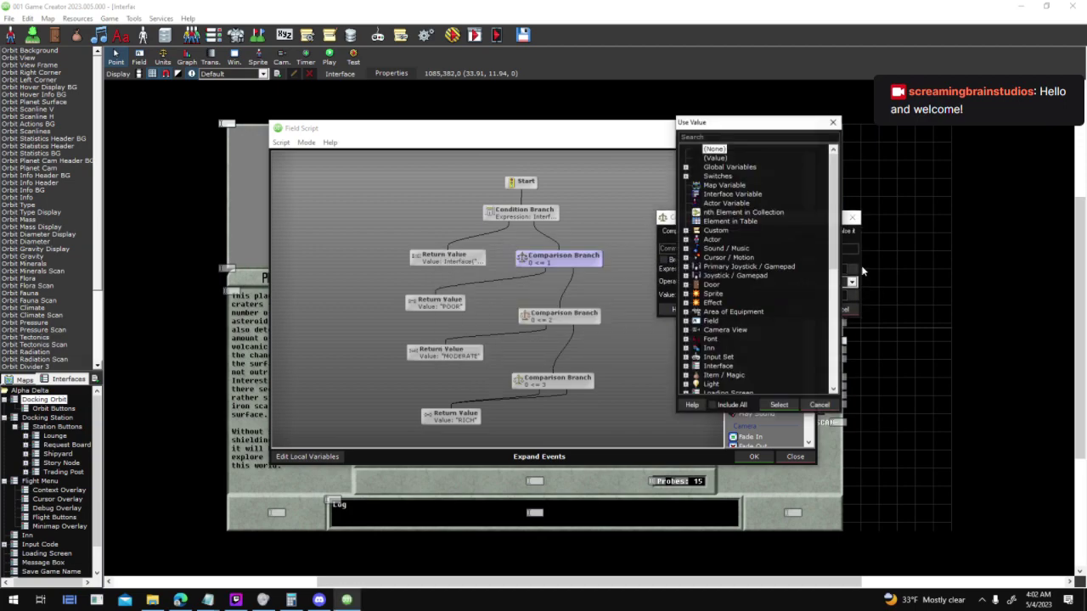
double_click(724, 195)
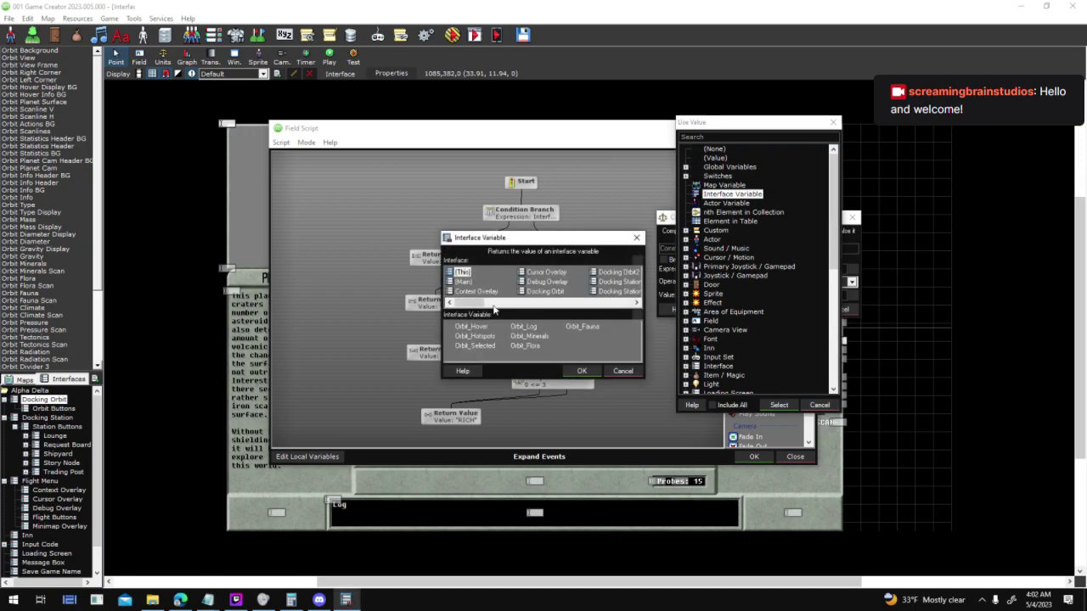
left_click(545, 291)
left_click(543, 336)
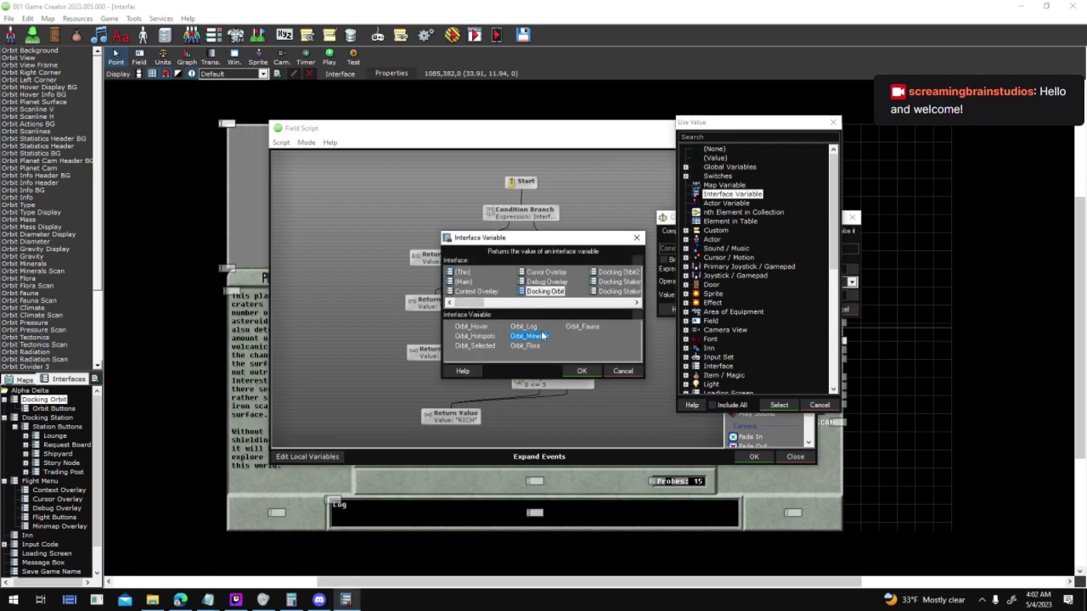
left_click(592, 372)
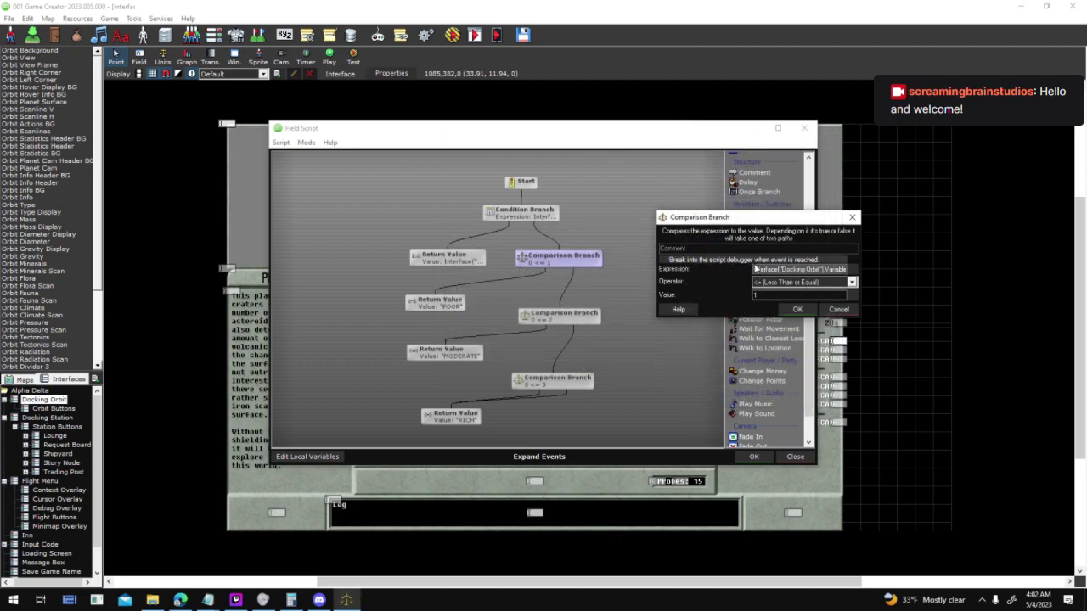
key("ctrl+a")
key("ctrl+c")
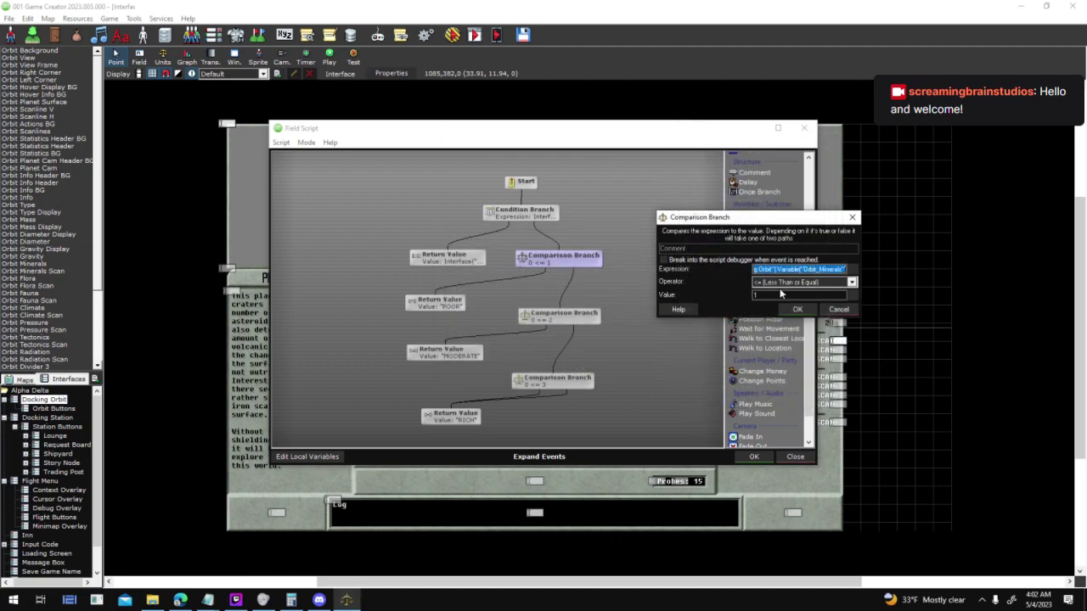
left_click(799, 310)
Paste the Orbit_Minerals expression into the <= 2 and <= 3 comparisons, and save the script and the Orbit Minerals Scan field
double_click(560, 314)
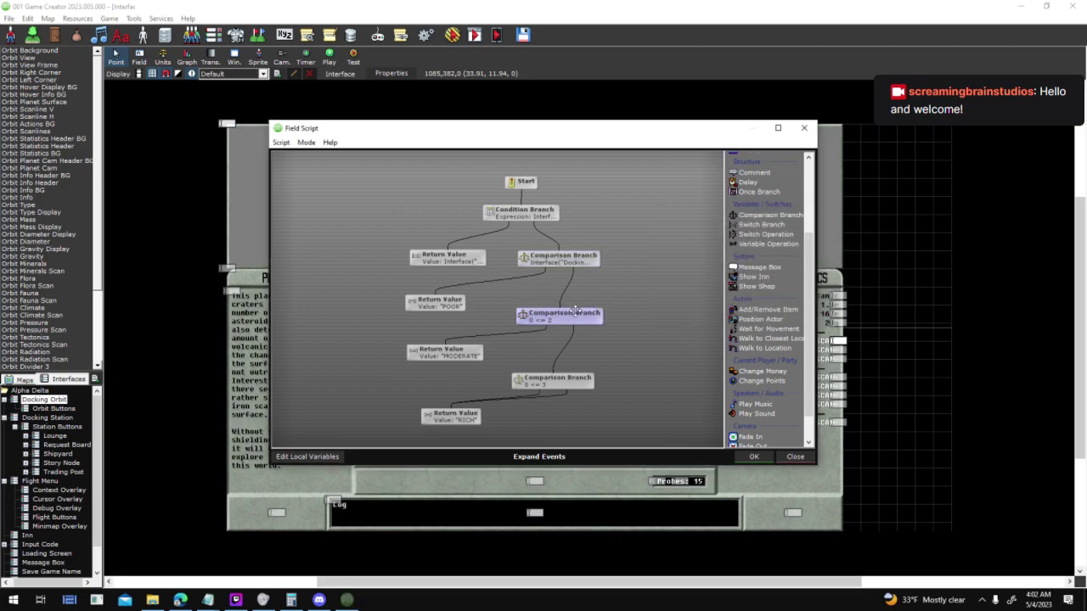
key("ctrl+v")
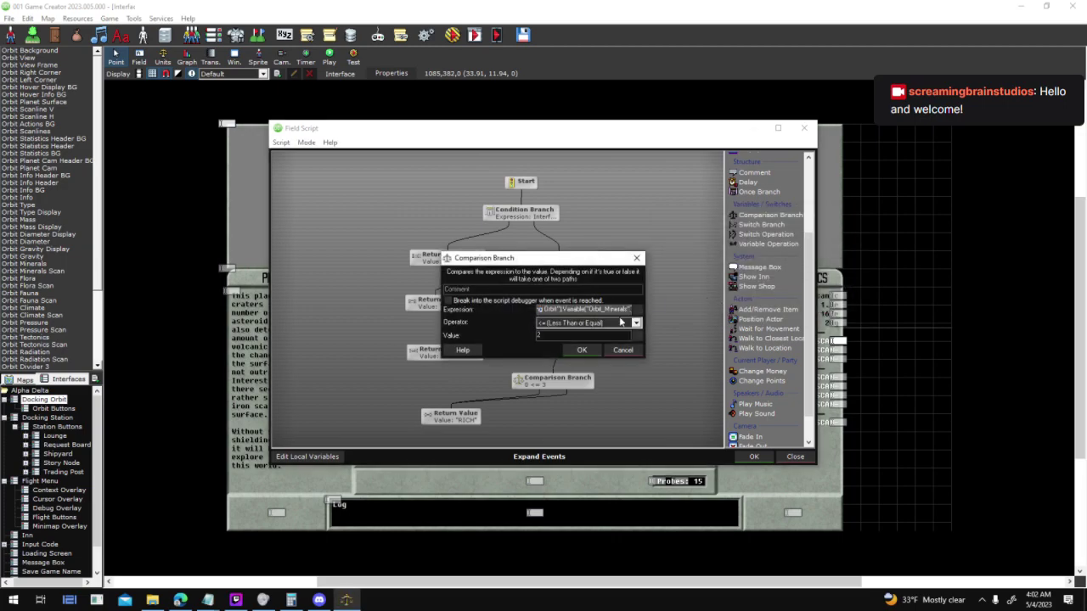
left_click(581, 350)
double_click(553, 379)
key("ctrl+v")
left_click(582, 349)
left_click(753, 455)
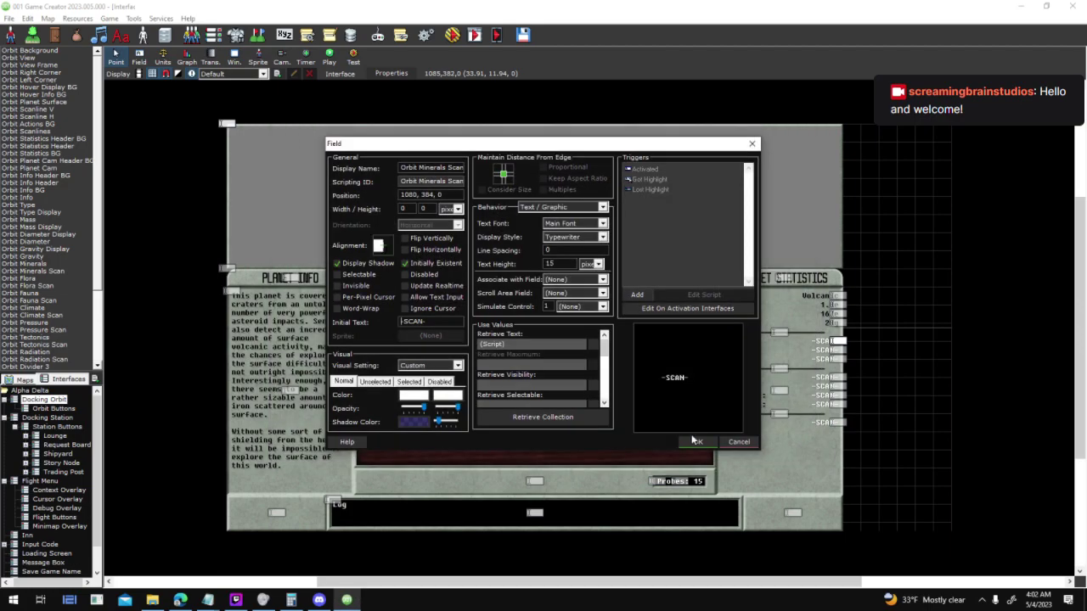
left_click(697, 442)
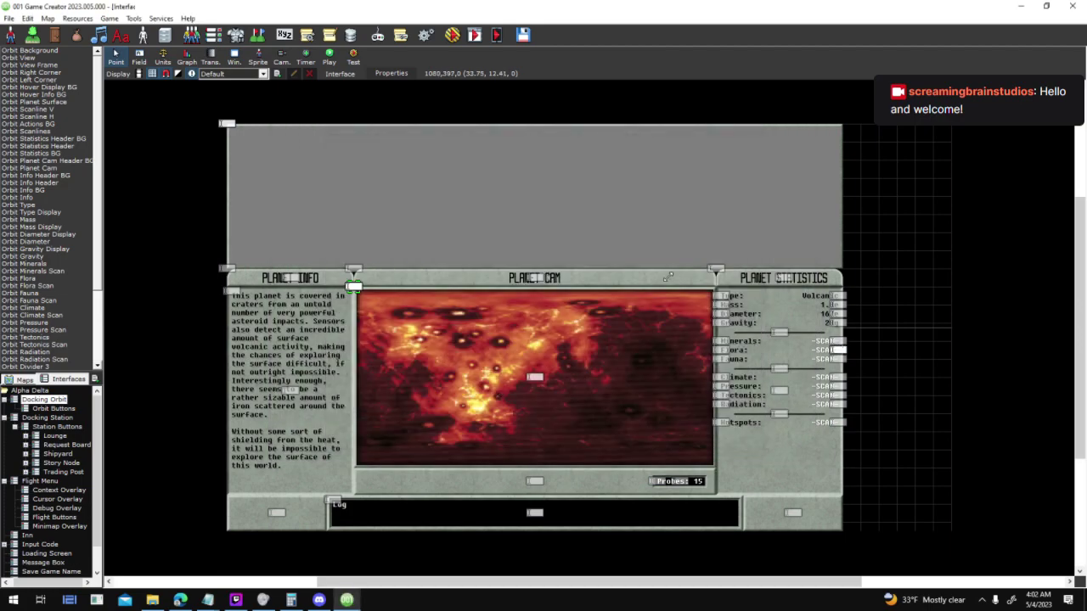
Make the first Comparison Branch (<= 1) in the Orbit Flora Scan field's text script test Docking Orbit's Orbit_Flora variable
left_click(596, 346)
double_click(568, 257)
left_click(597, 324)
left_click(594, 338)
left_click(578, 309)
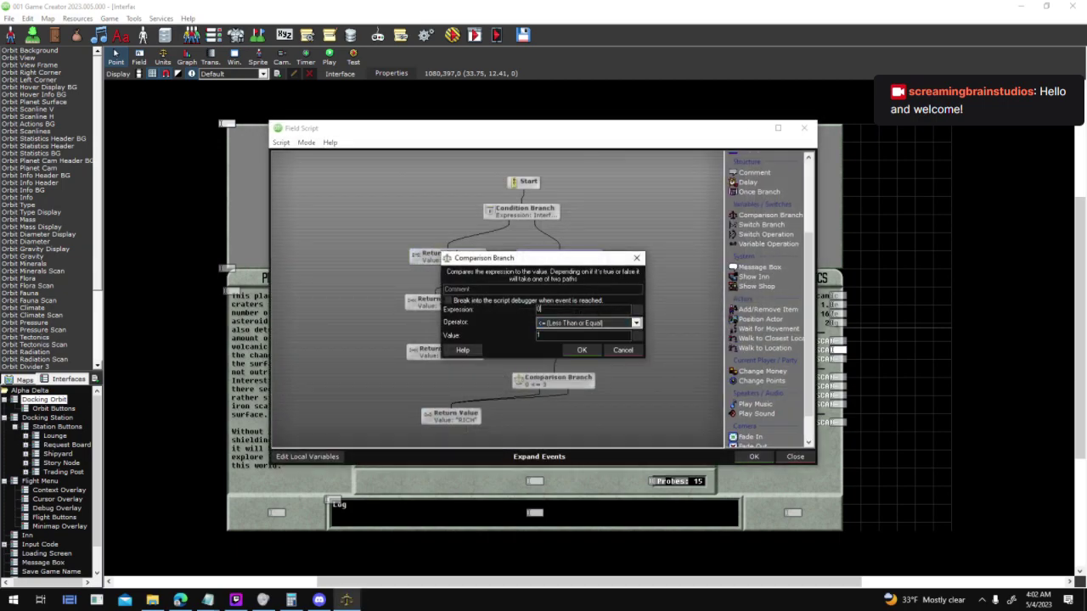
key("ctrl+v")
type("Flora")
left_click(582, 350)
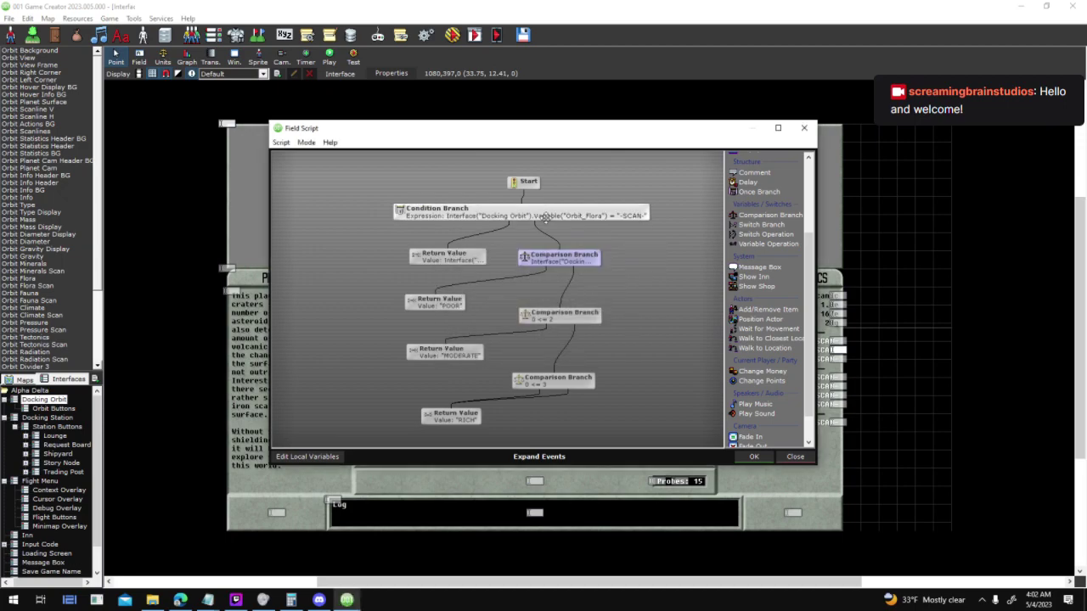
Point the <= 2 and <= 3 comparisons in the flora script to Orbit_Flora, and save the script and the Orbit Flora Scan field
double_click(593, 316)
left_click(610, 309)
key("ctrl+v")
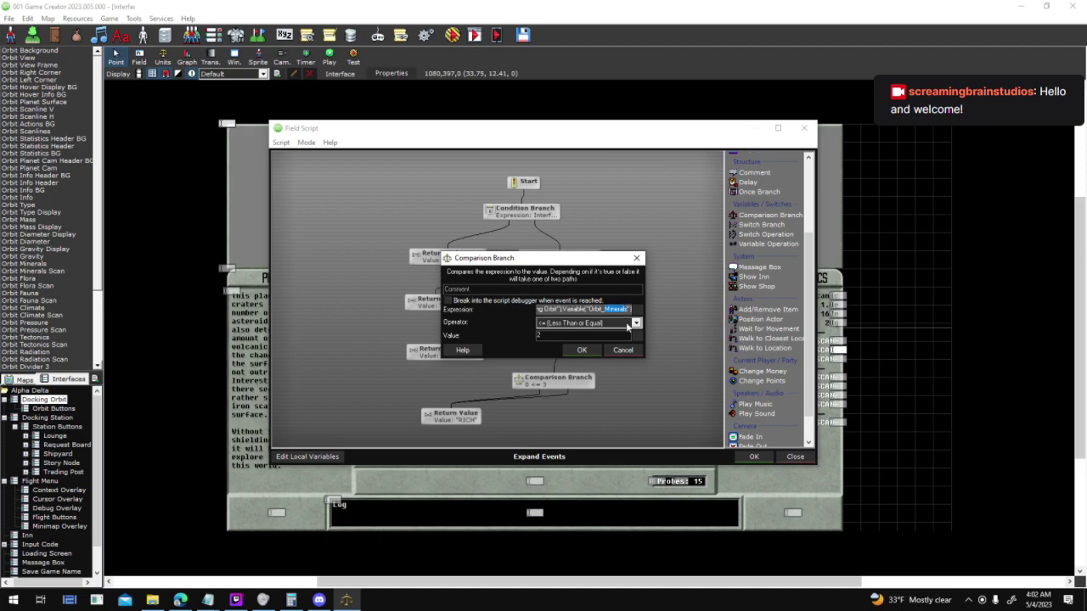
type("Flora")
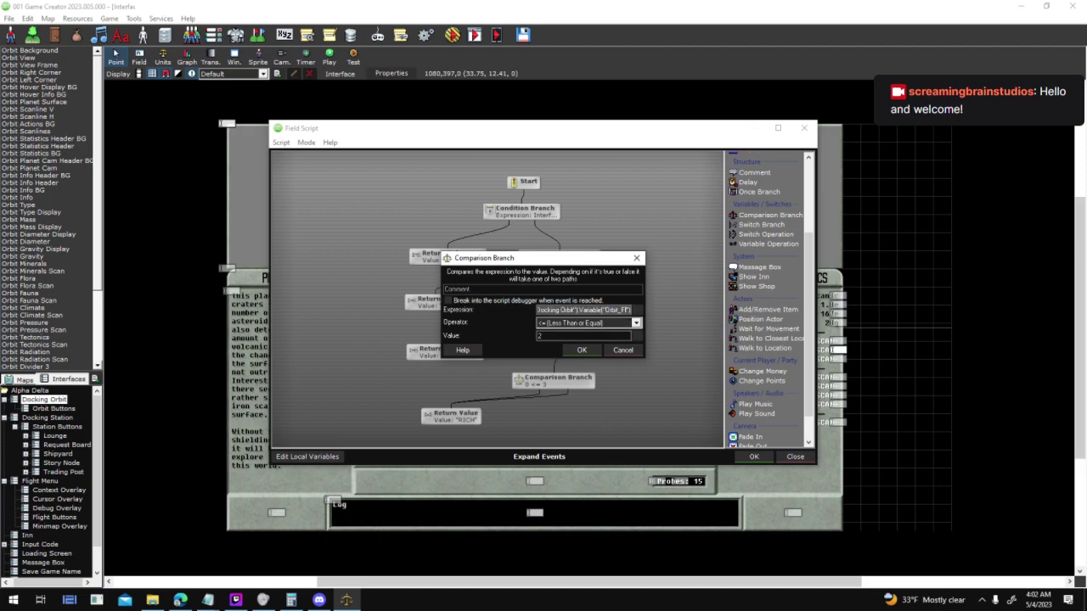
key("Return")
double_click(516, 380)
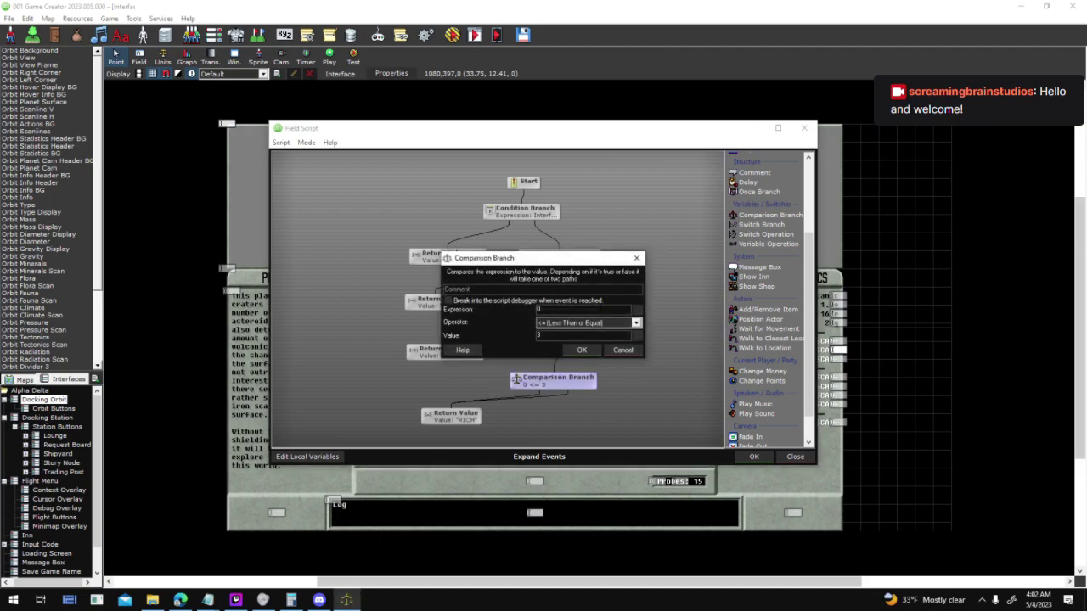
key("ctrl+v")
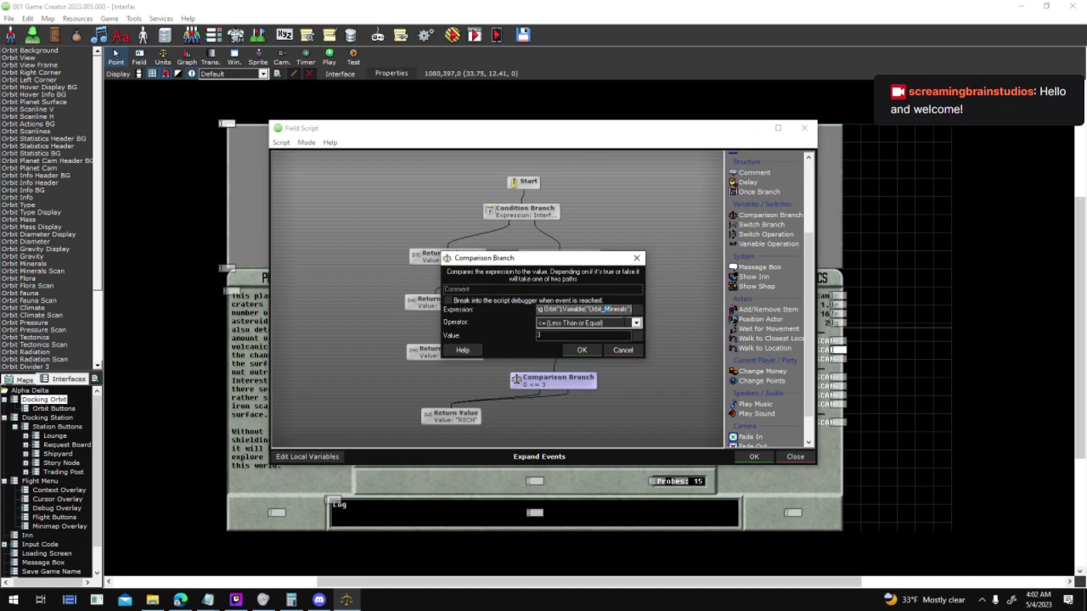
key("Return")
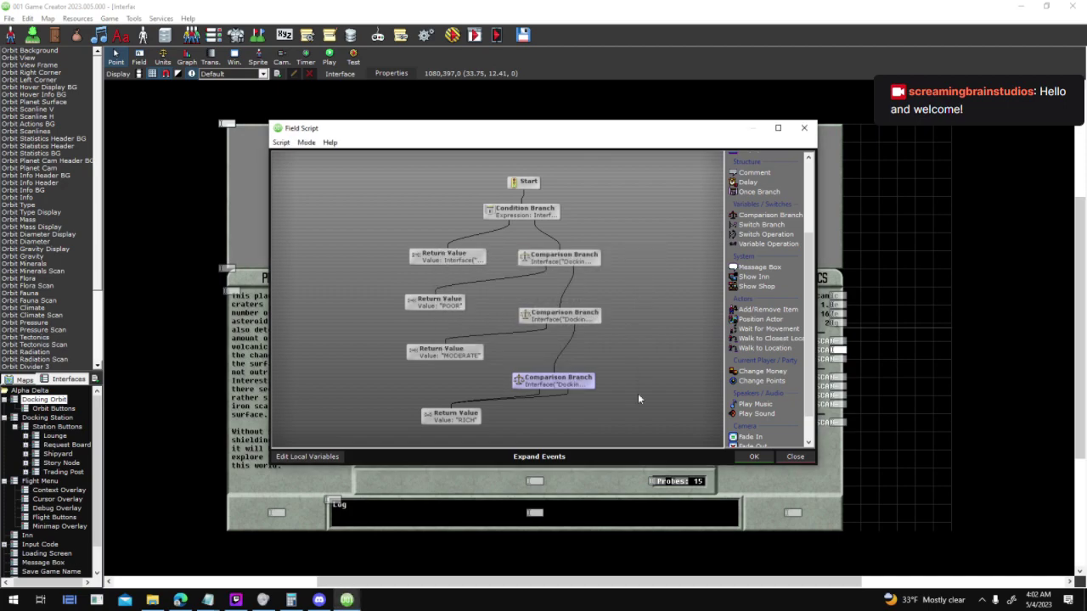
left_click(750, 457)
left_click(698, 442)
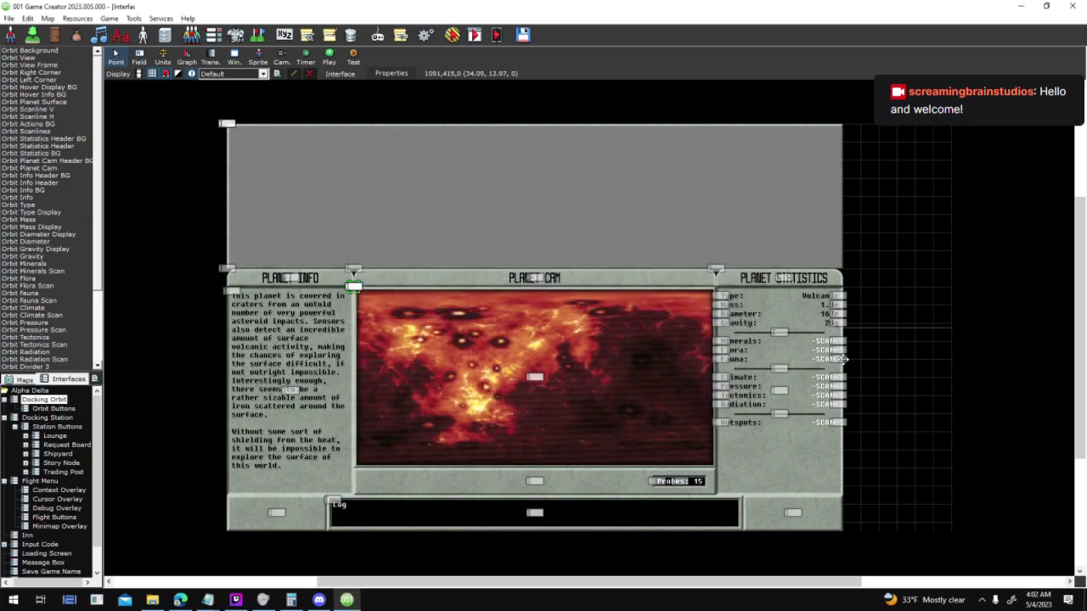
Make the first Comparison Branch (<= 1) in the Orbit Fauna Scan field's text script test Docking Orbit's Orbit_Fauna variable
key("Return")
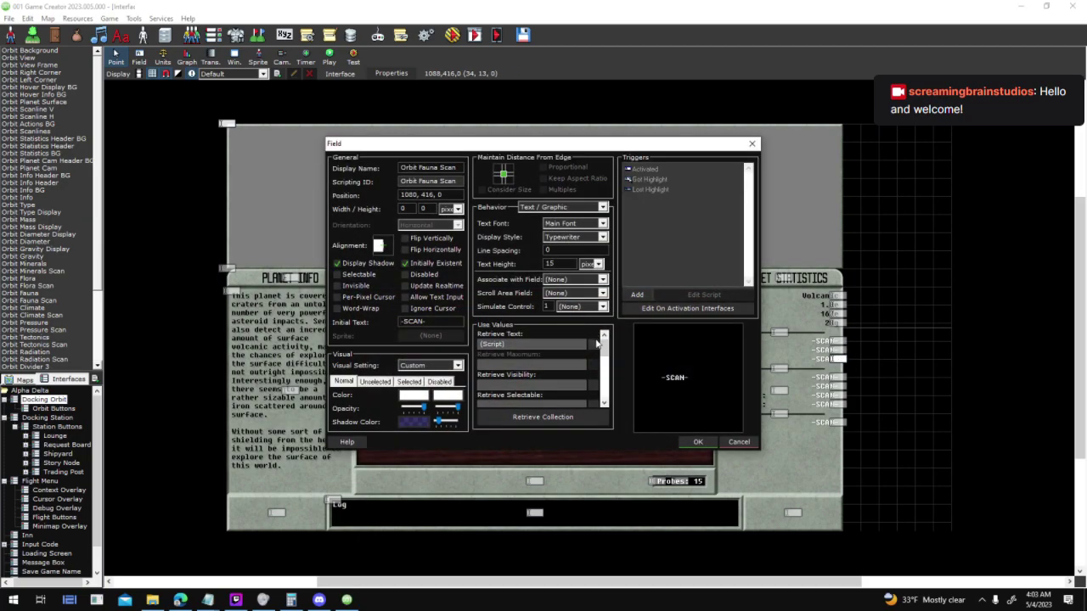
left_click(597, 342)
double_click(560, 258)
left_click(614, 307)
key("ctrl+a")
type("g Orbit\")\\Variable(\"Orbit_Minerals\"")
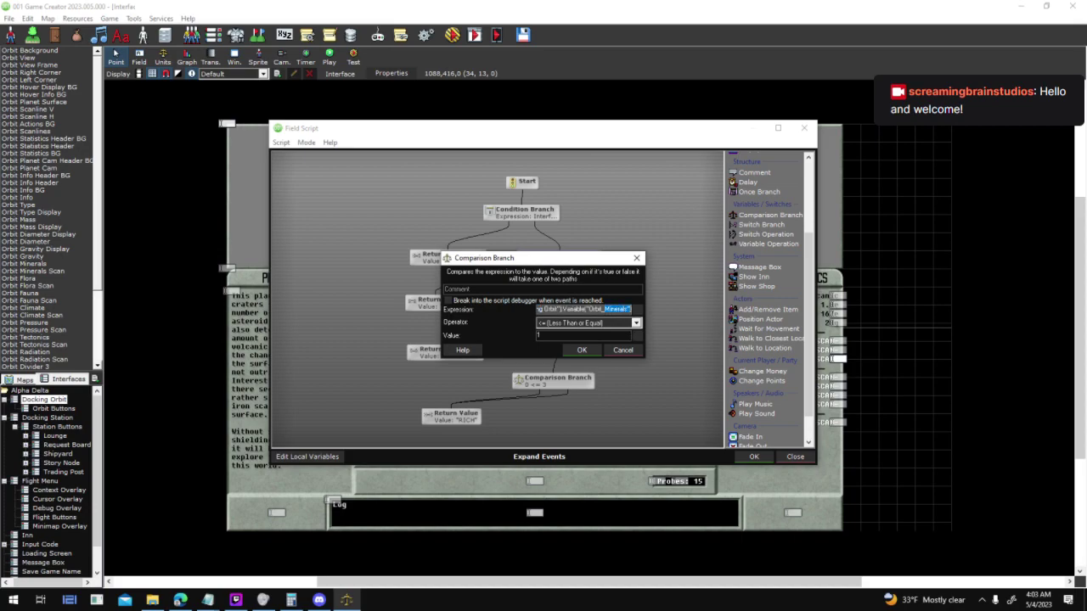
left_click(622, 350)
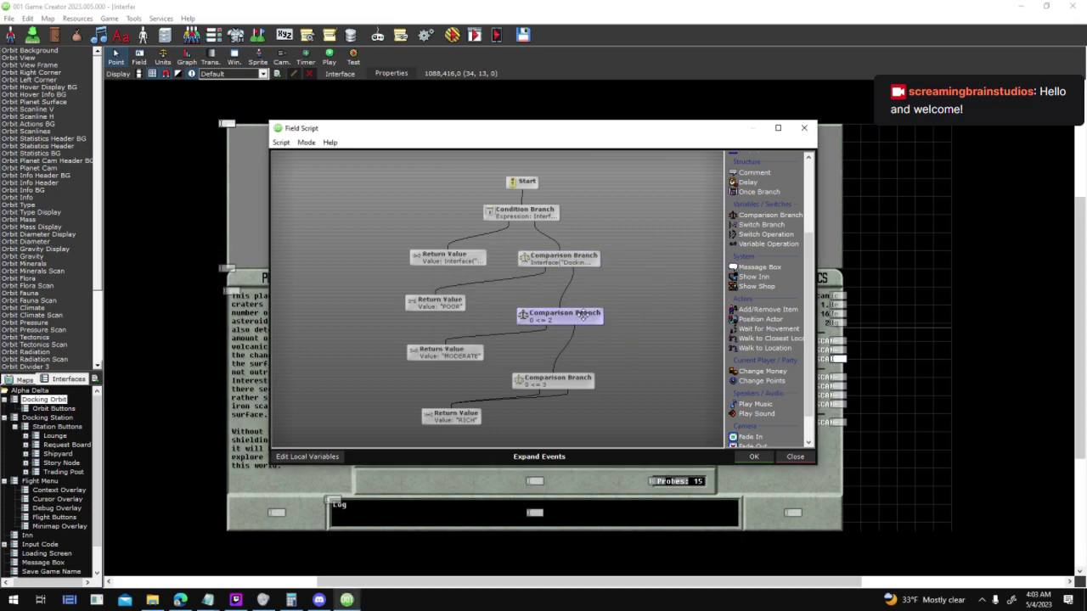
Point the <= 2 and <= 3 comparisons in the fauna script to Orbit_Fauna, and save the script and the Orbit Fauna Scan field
double_click(592, 317)
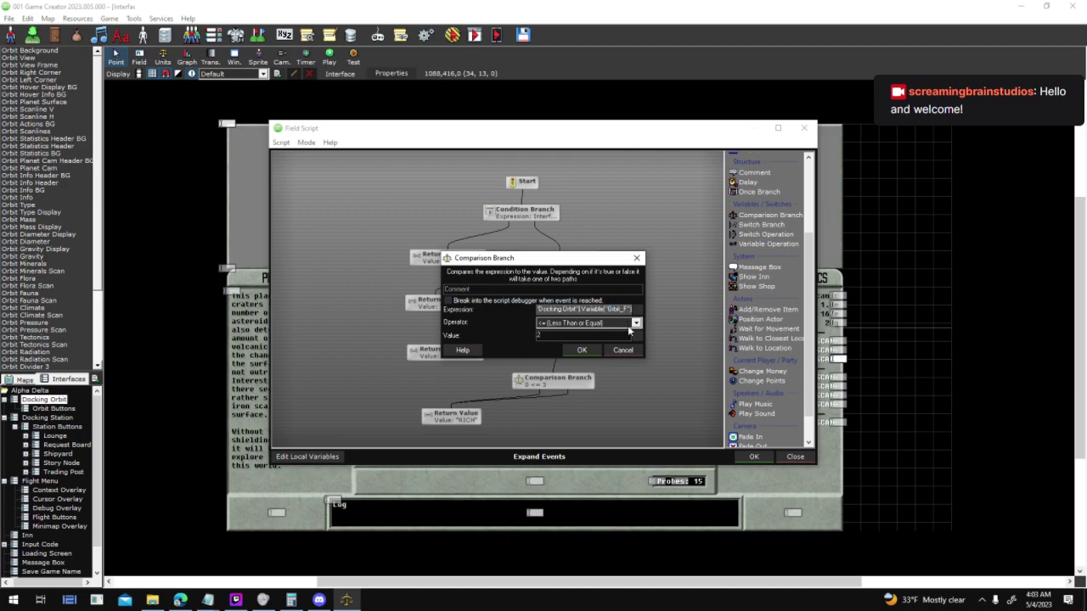
left_click(582, 350)
left_click(540, 384)
double_click(540, 384)
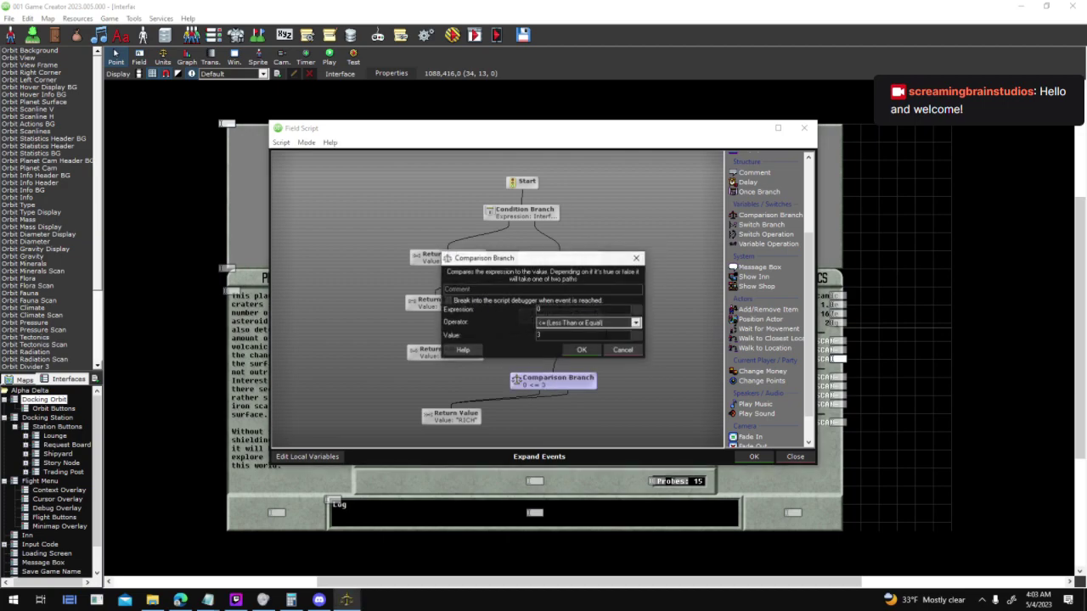
type("Interface(\"Docking Orbit\")\\Variable(\"Orbit_Minerals\")")
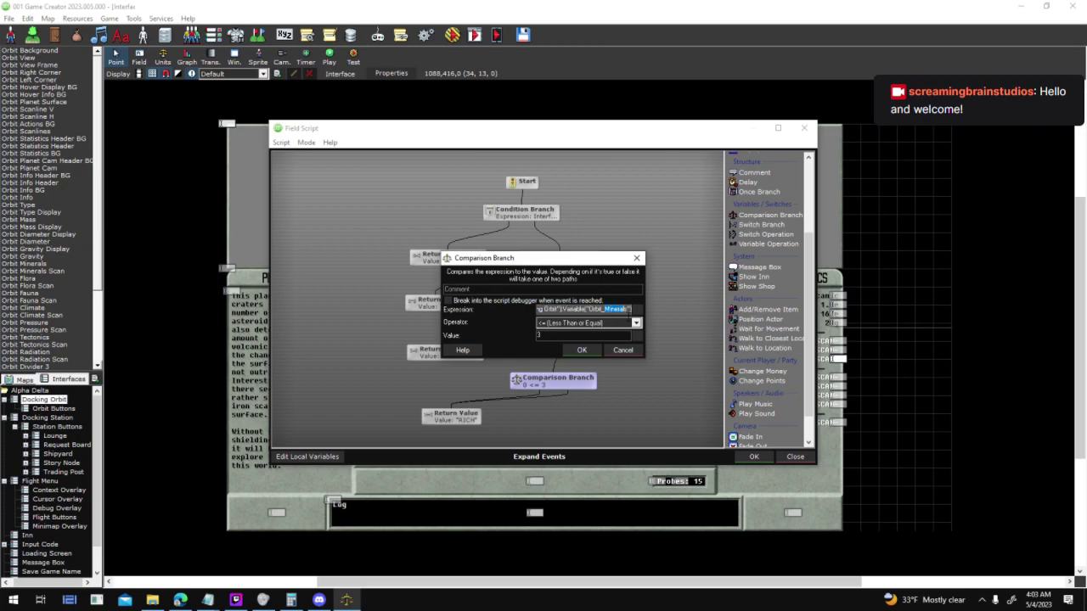
key("Return")
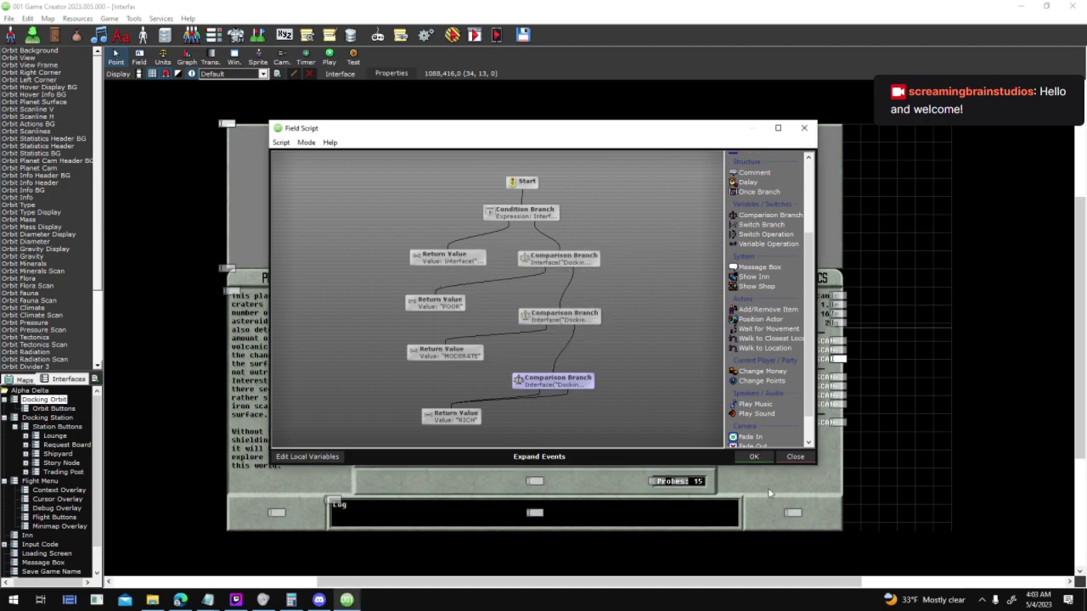
left_click(750, 460)
left_click(693, 440)
Test-run the game with a new game, deep-scan the yellow rocky planet to check its mineral, flora and fauna ratings, and end the test
left_click(452, 32)
key("Return")
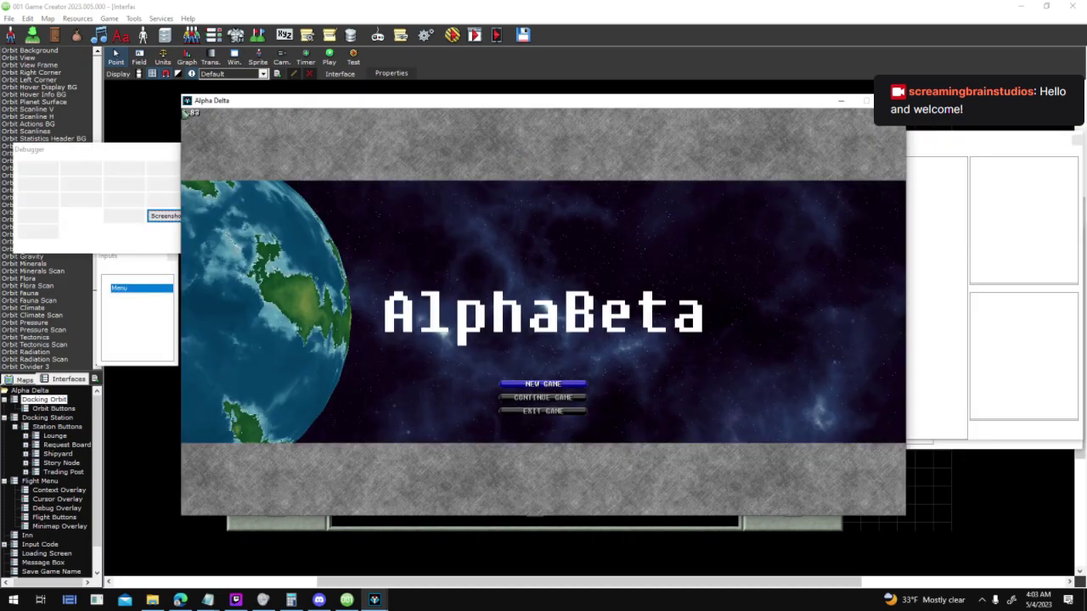
left_click(574, 383)
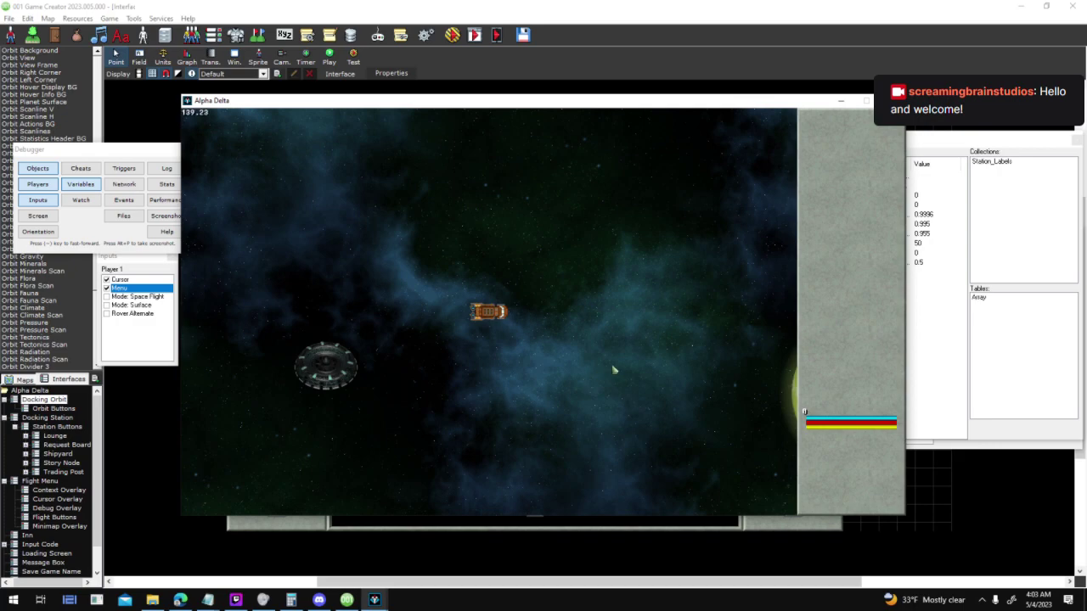
key("w")
left_click(769, 375)
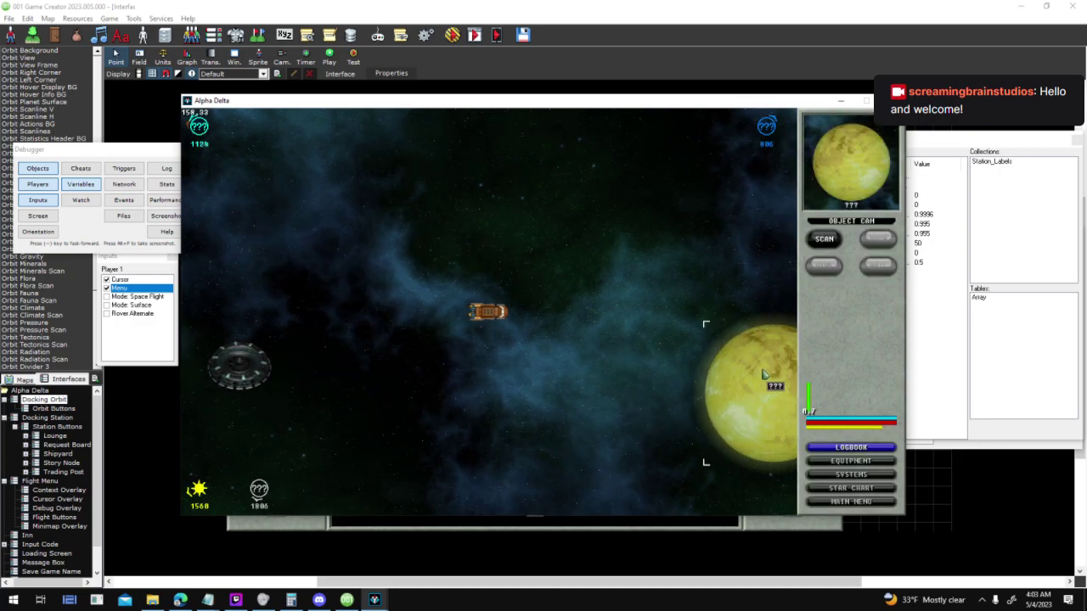
left_click(825, 244)
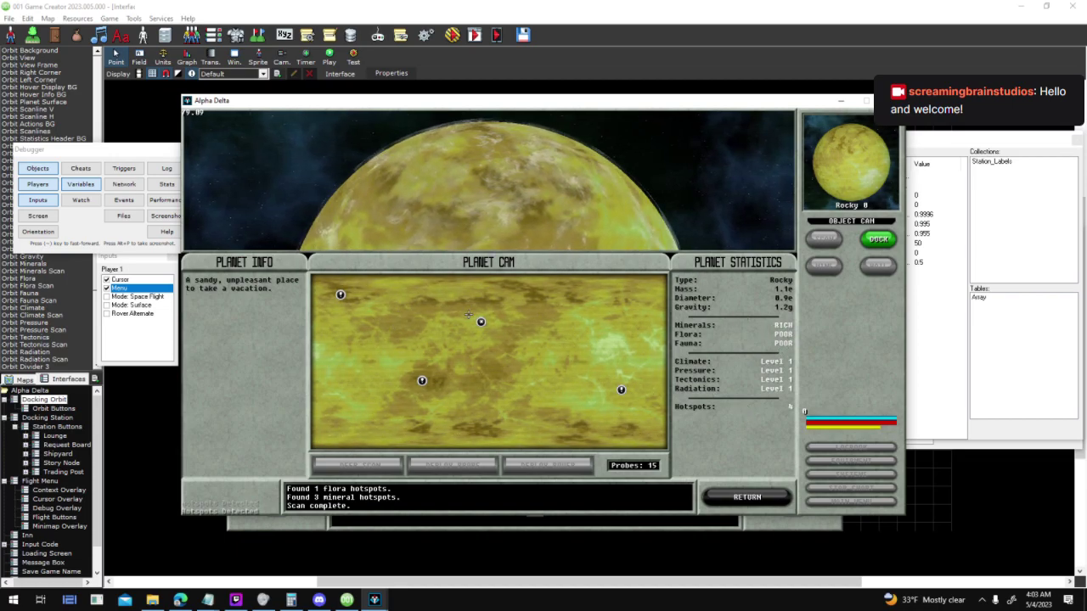
left_click(480, 321)
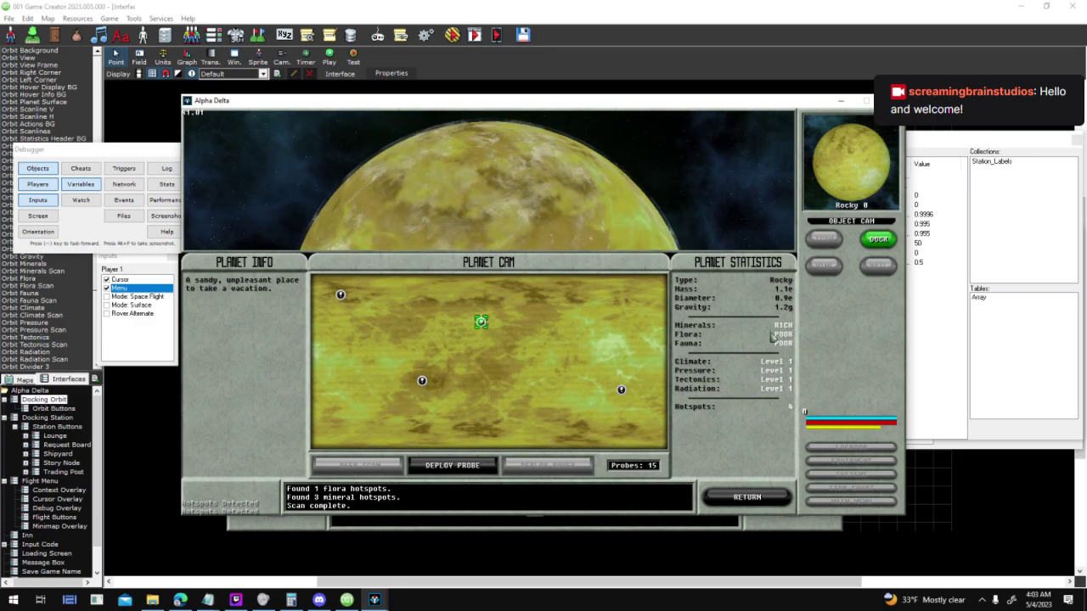
key("Escape")
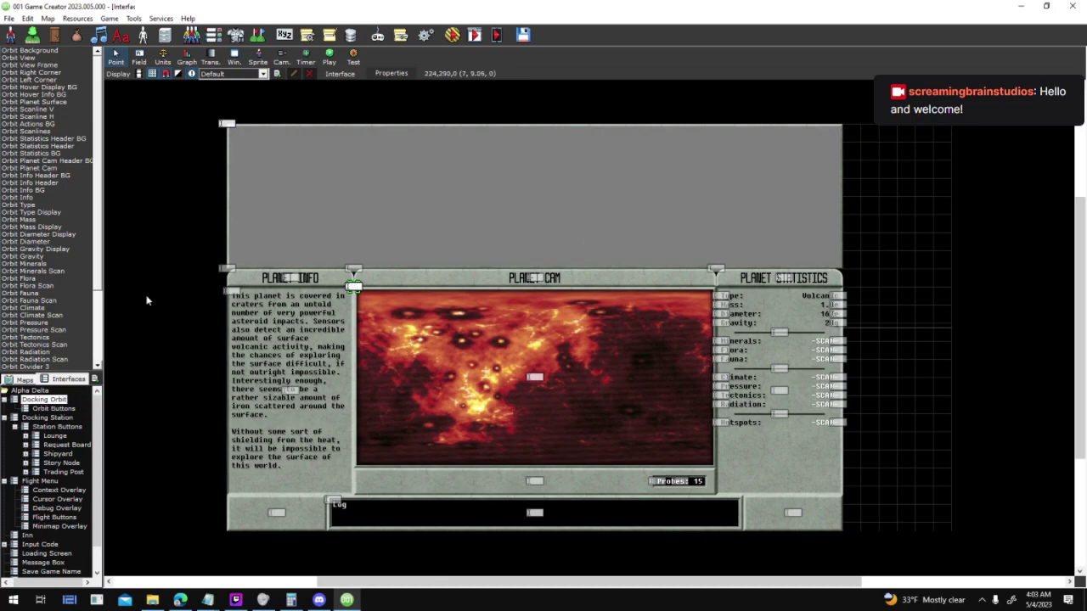
scroll(59, 361, "down", 4)
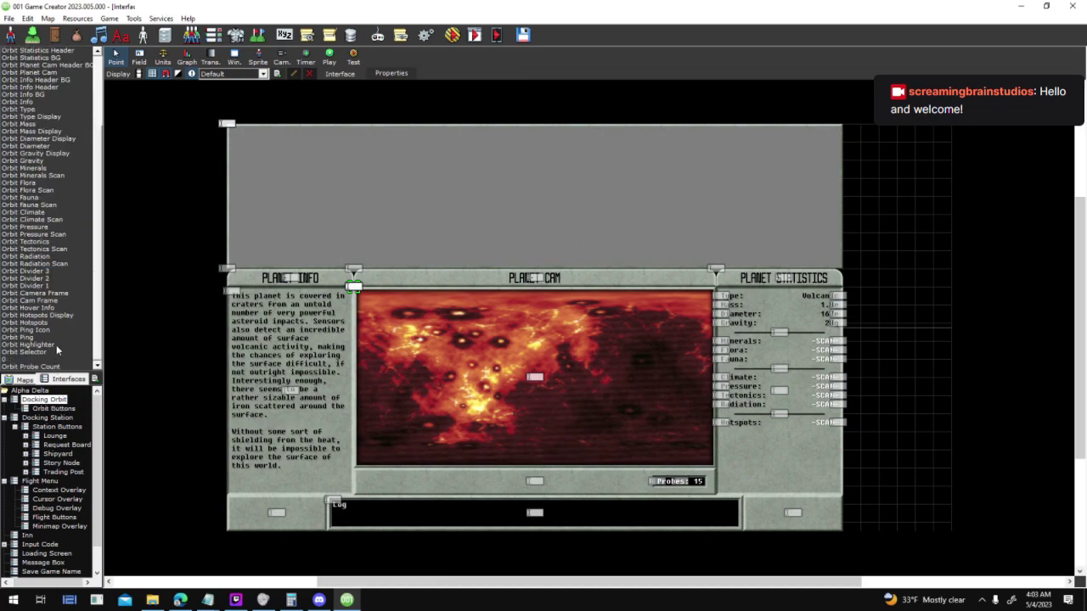
left_click(62, 330)
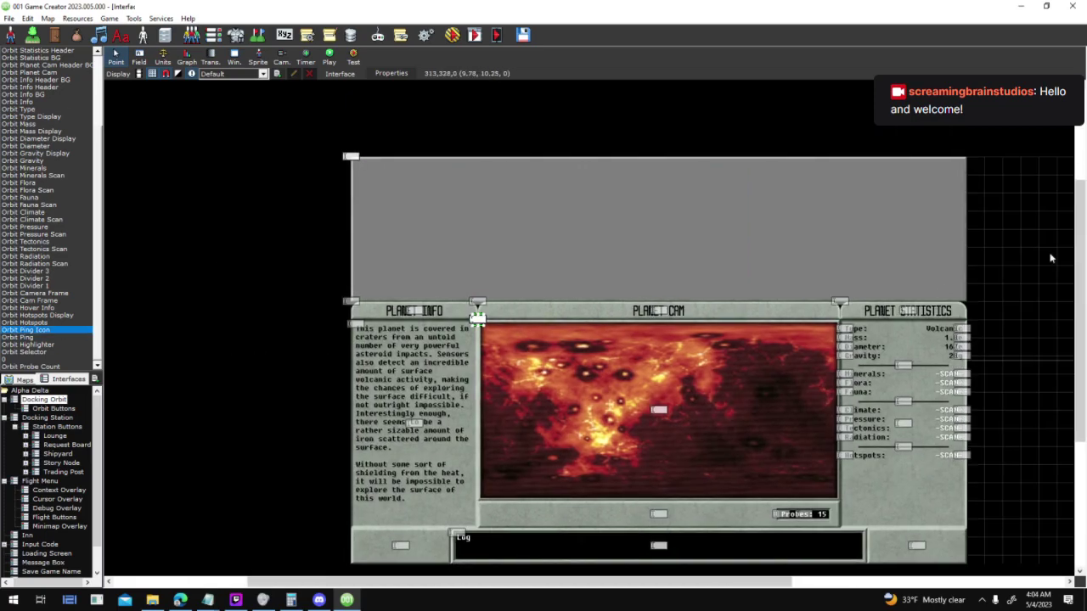
scroll(812, 339, "up", 4)
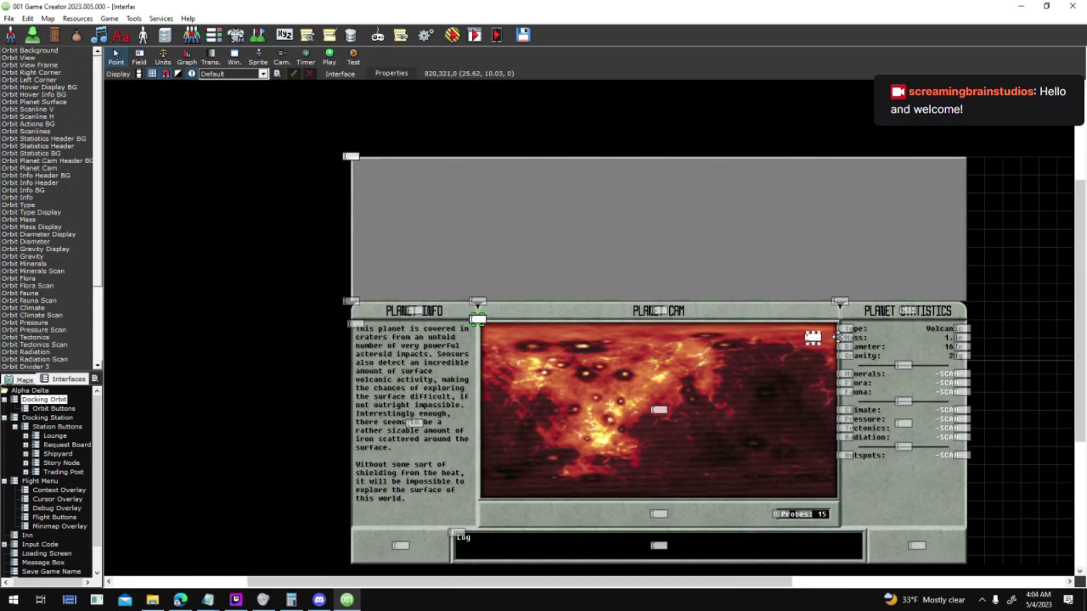
double_click(812, 339)
key("Escape")
left_click(21, 379)
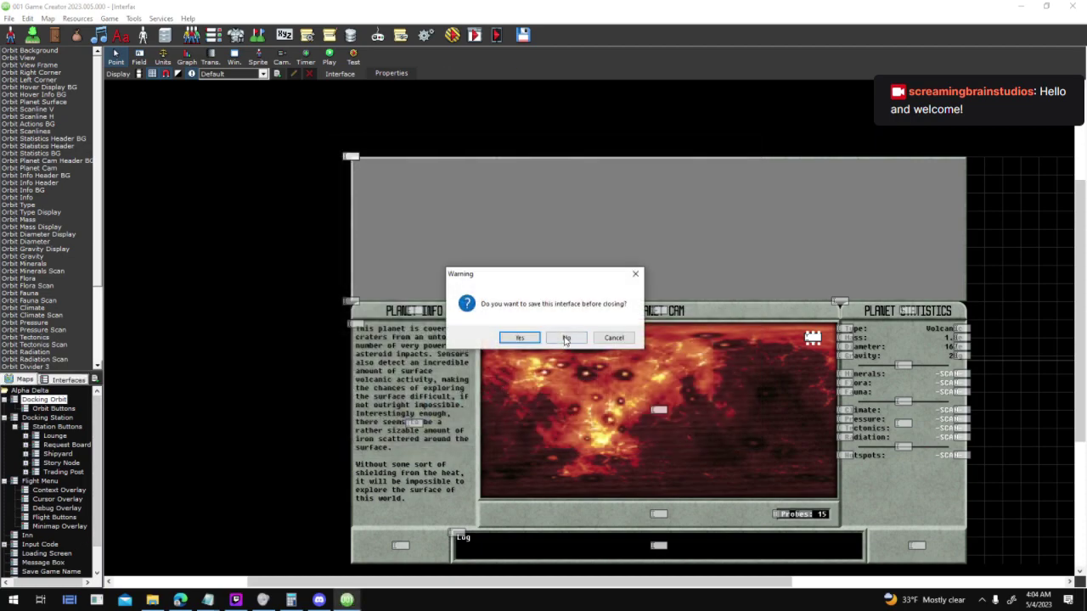
left_click(521, 337)
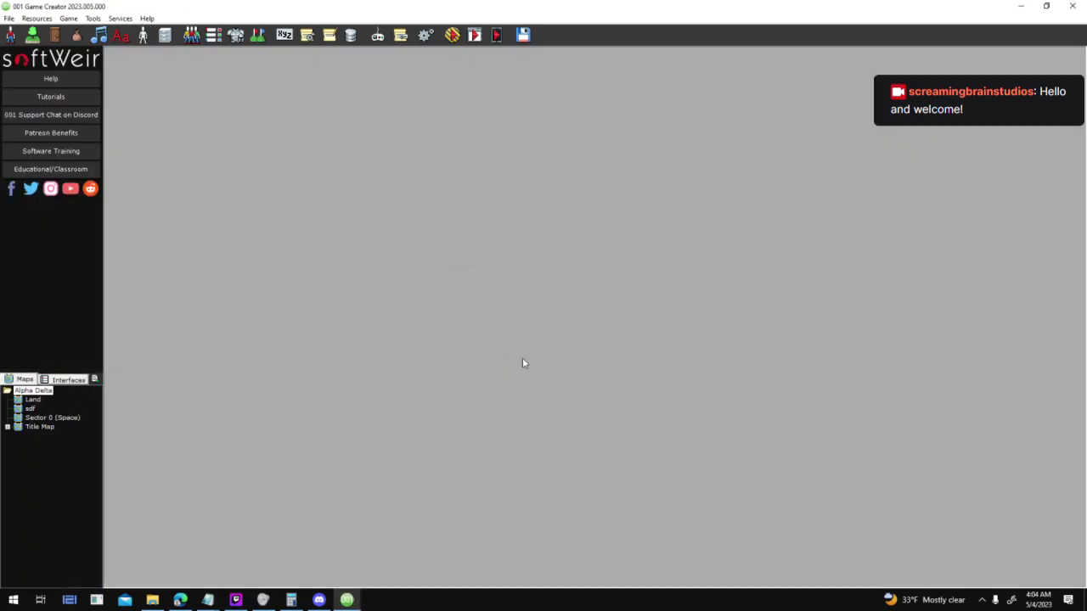
left_click(61, 380)
double_click(43, 399)
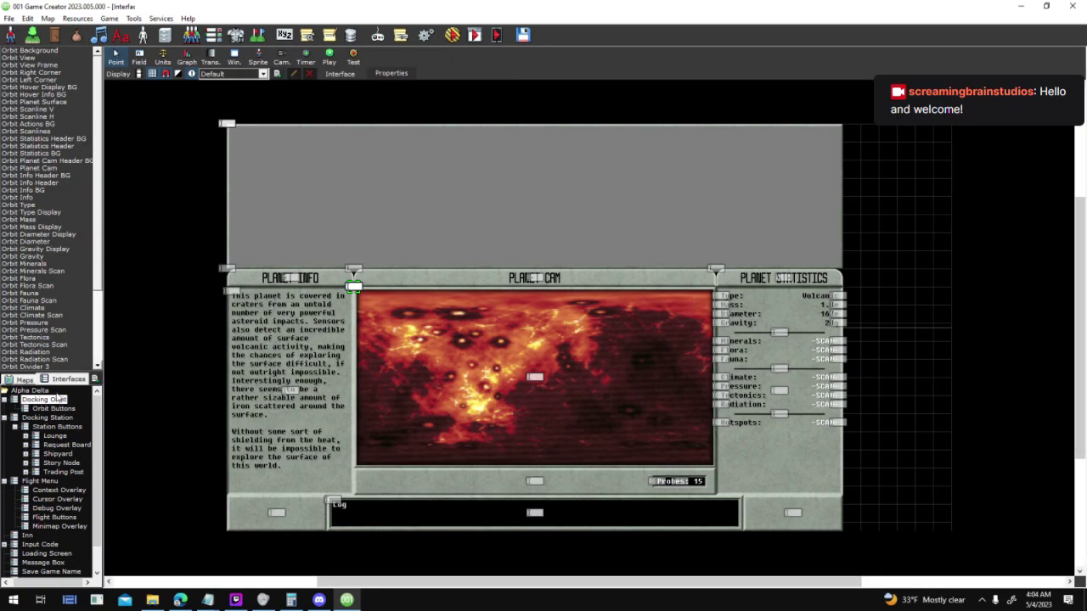
Save and close the Docking Orbit interface, and open the Sector 0 (Space) map
double_click(47, 418)
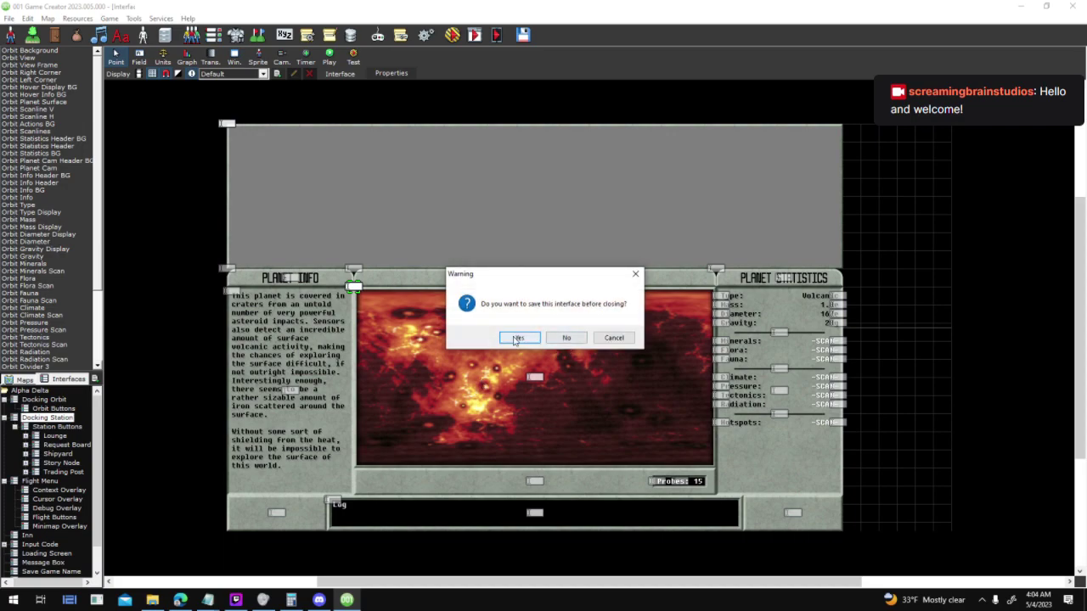
left_click(517, 337)
left_click(17, 381)
double_click(68, 416)
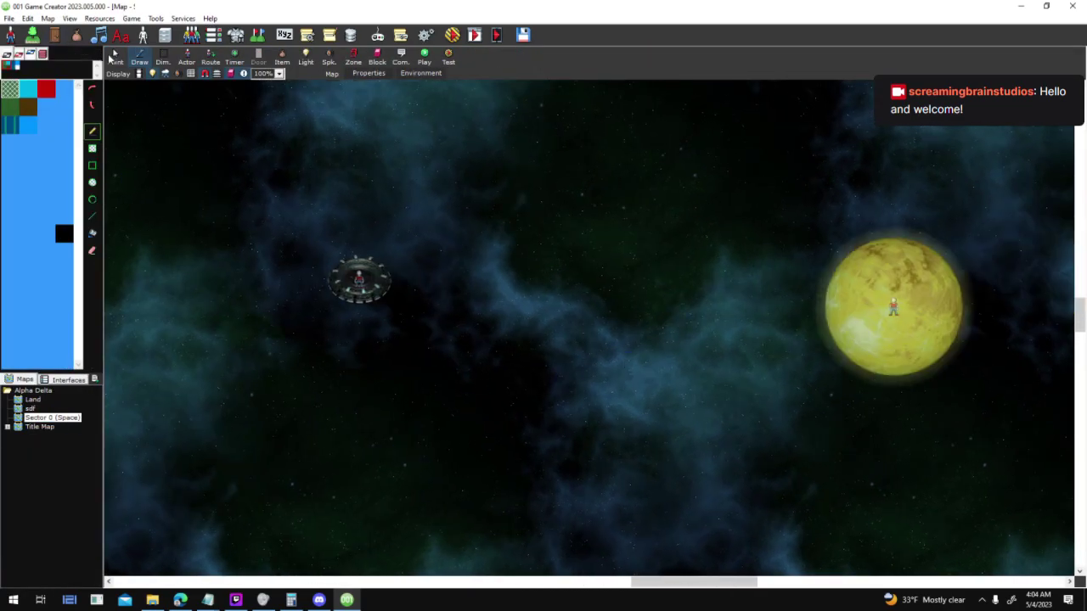
Append another Flora_1 hotspot to the Surface_Hotspots actor variable of the Rocky 0 planet and save the actor
left_click(115, 56)
double_click(878, 316)
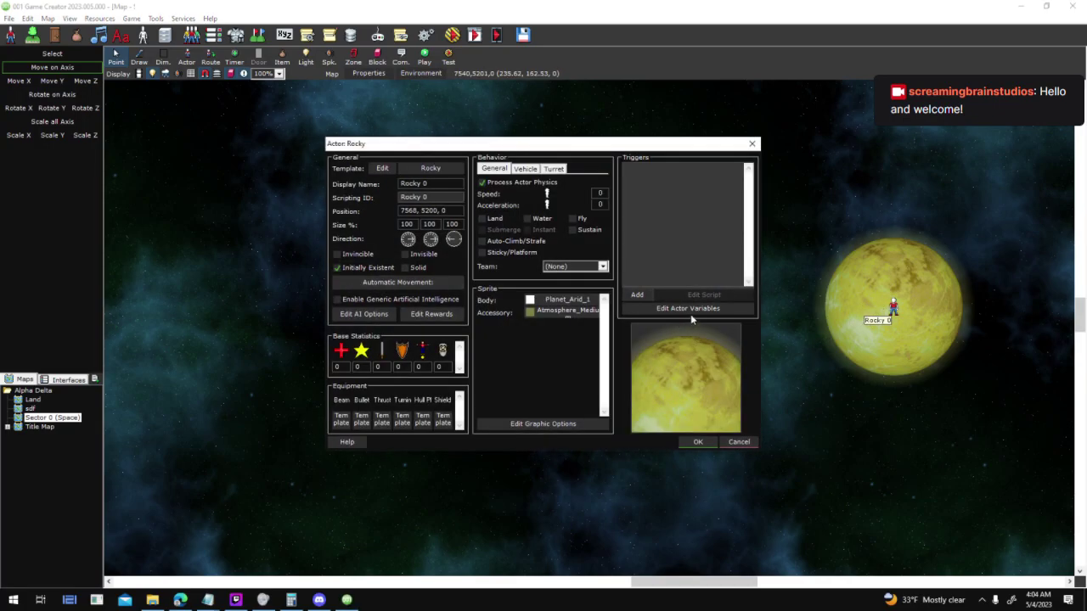
left_click(691, 309)
key("ctrl+a")
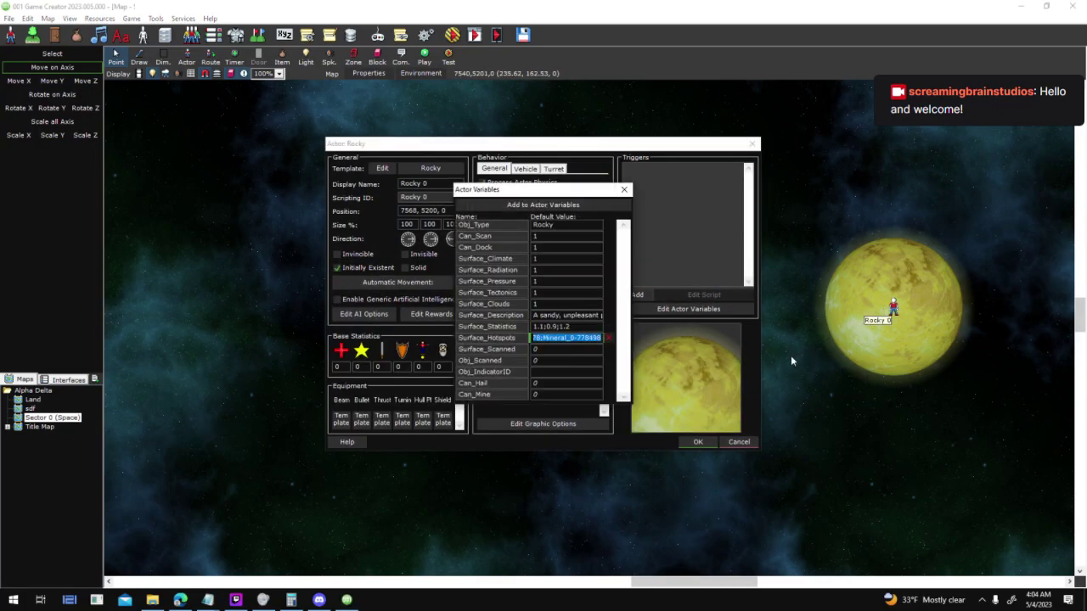
key("Right")
type(";Flora_1-")
left_click(623, 190)
left_click(703, 442)
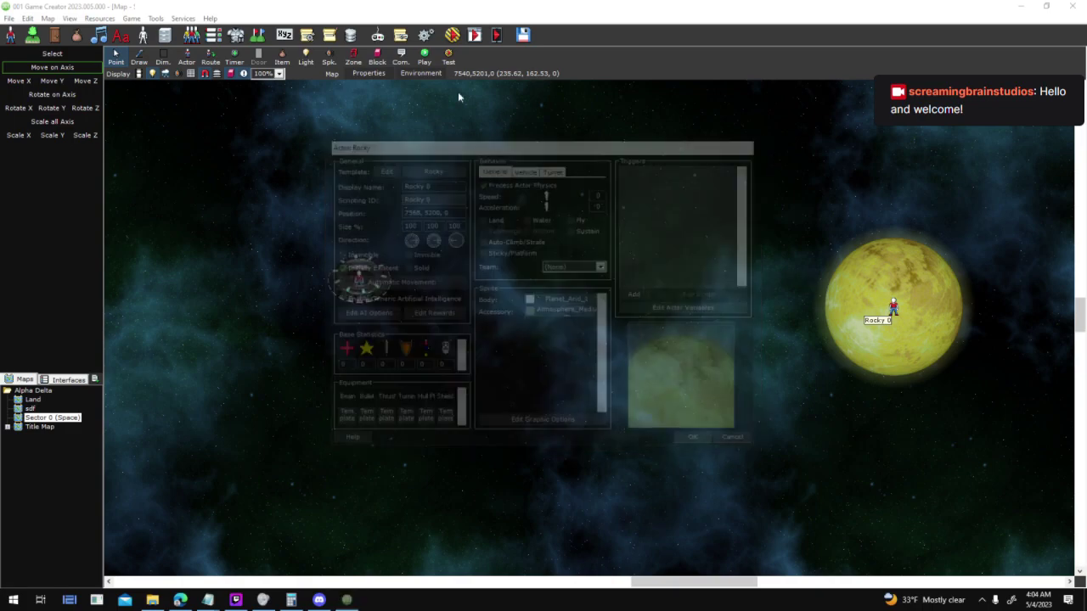
left_click(474, 35)
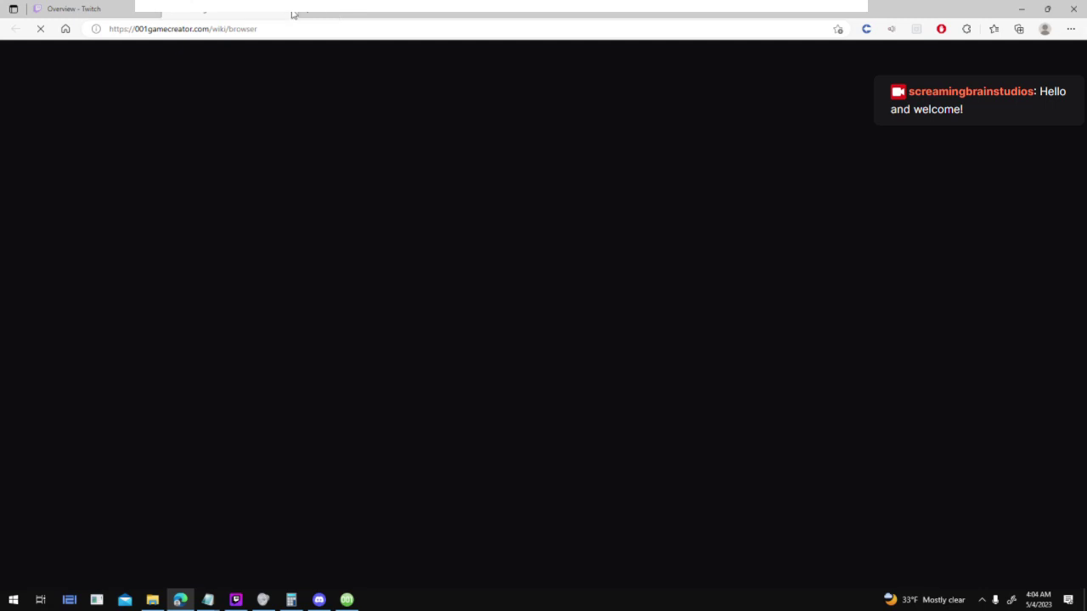
left_click(292, 12)
left_click(343, 601)
Save the map changes, launch a test run of the game and start a new game
left_click(455, 40)
key("Return")
key("Return")
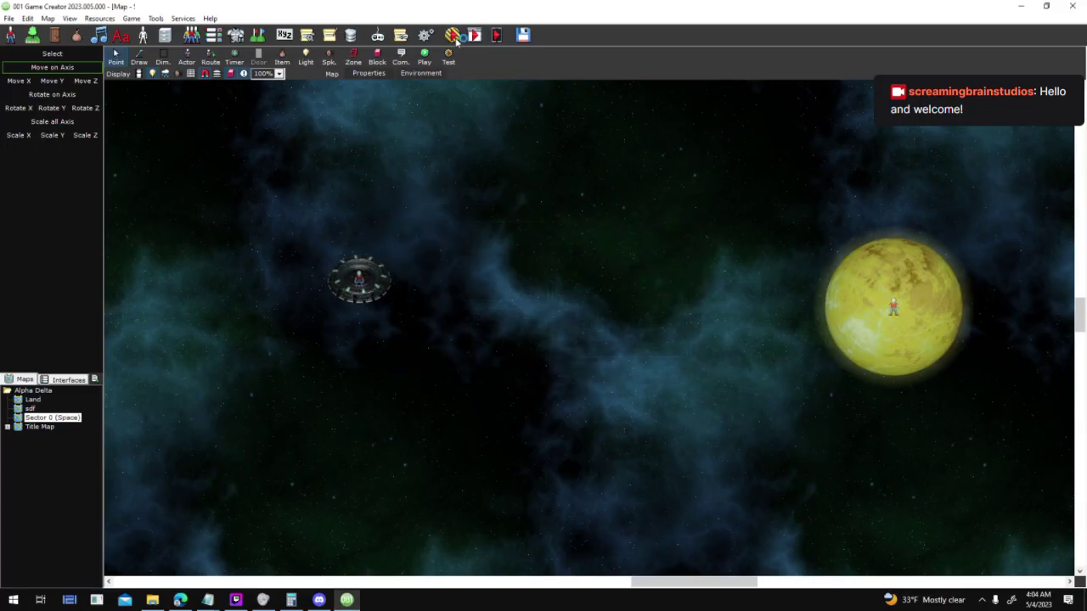
left_click(237, 600)
left_click(238, 602)
left_click(240, 606)
left_click(239, 607)
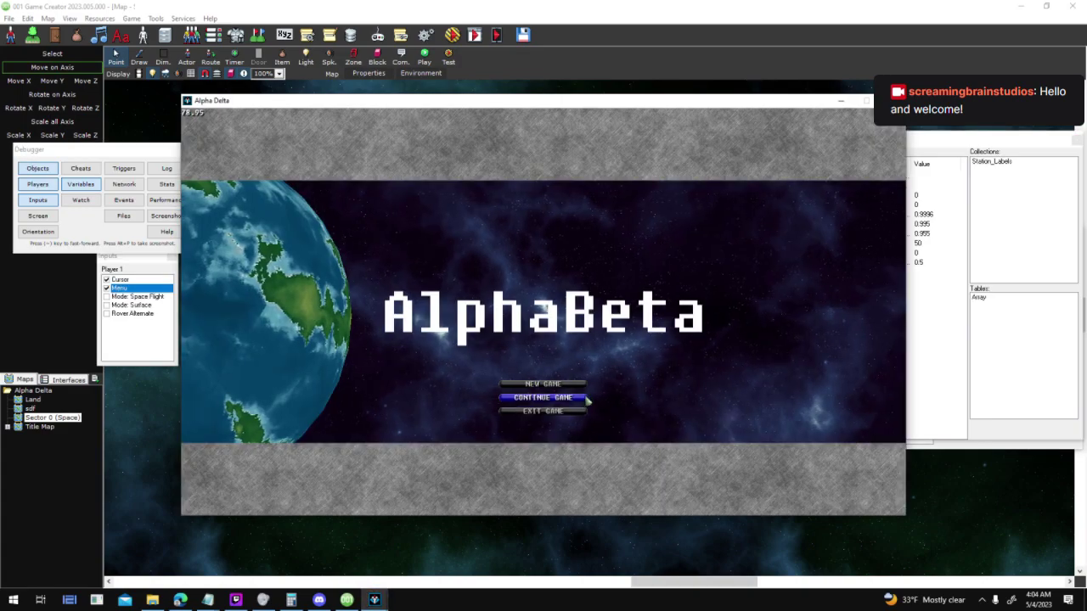
left_click(573, 384)
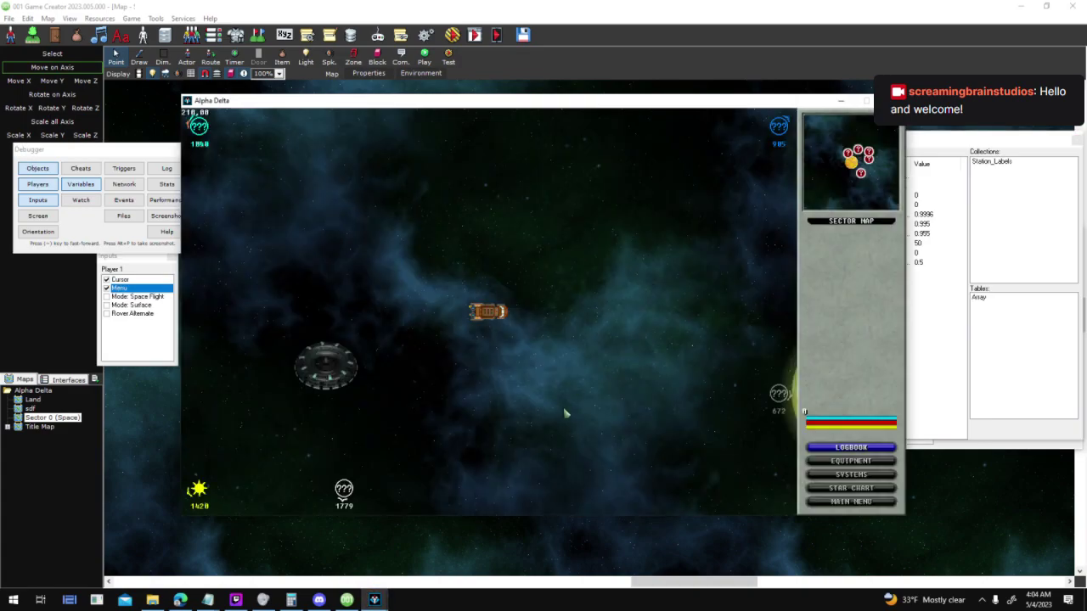
Fly to Rocky 0, scan and dock with it, and deep-scan its surface to check the ratings and detected hotspots
key("w")
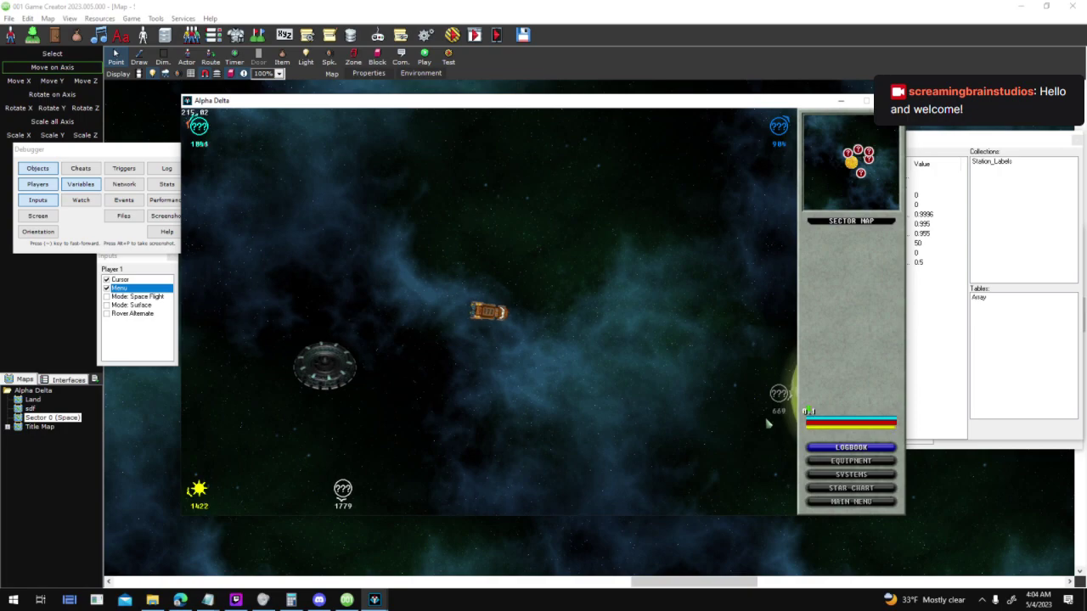
left_click(749, 365)
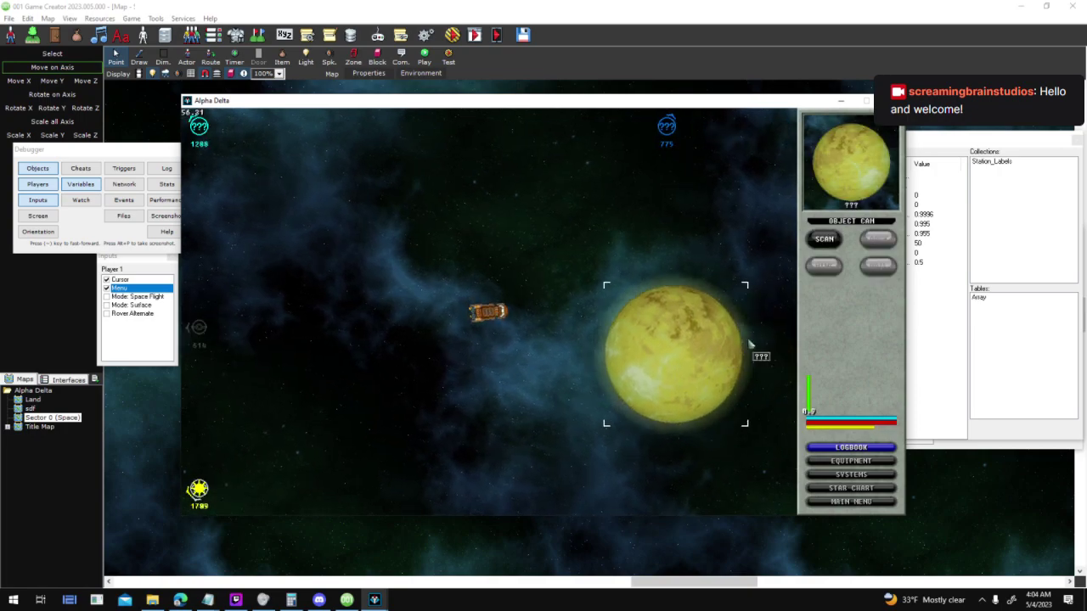
key("a")
left_click(827, 247)
left_click(825, 240)
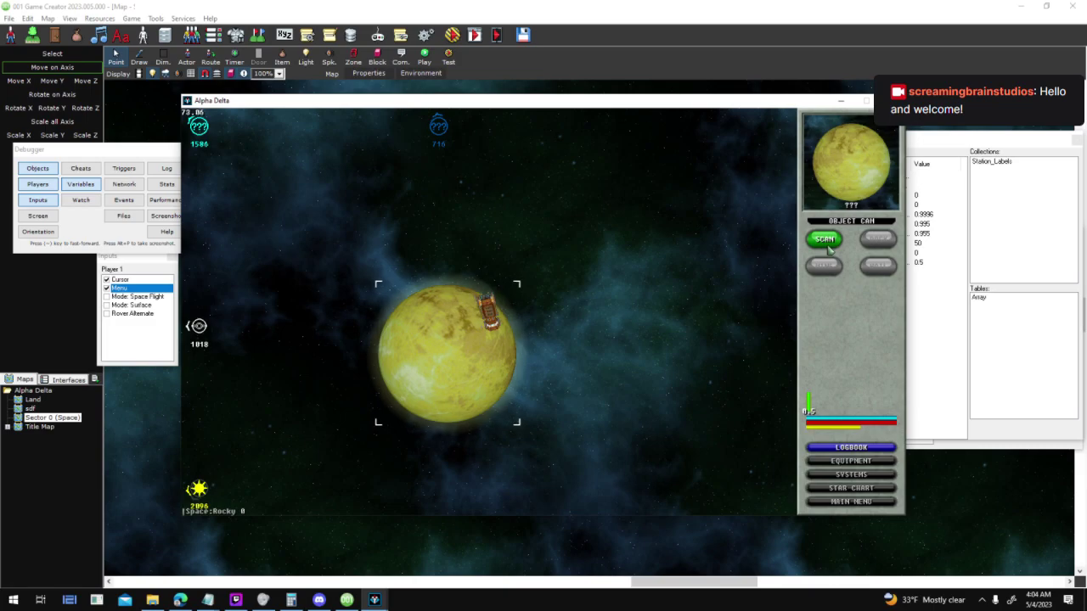
key("Right")
left_click(879, 242)
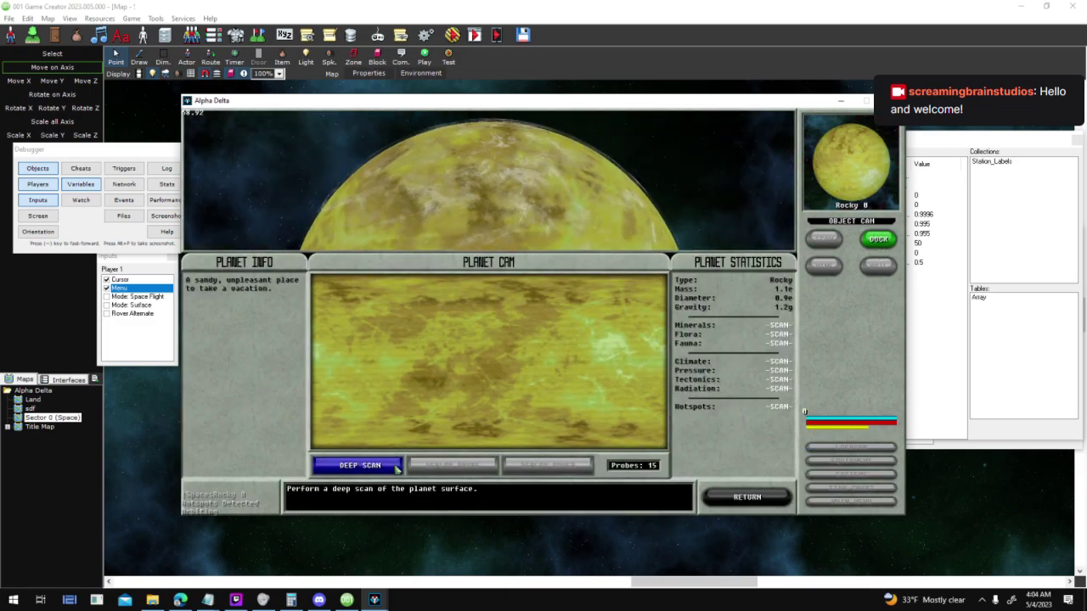
left_click(360, 464)
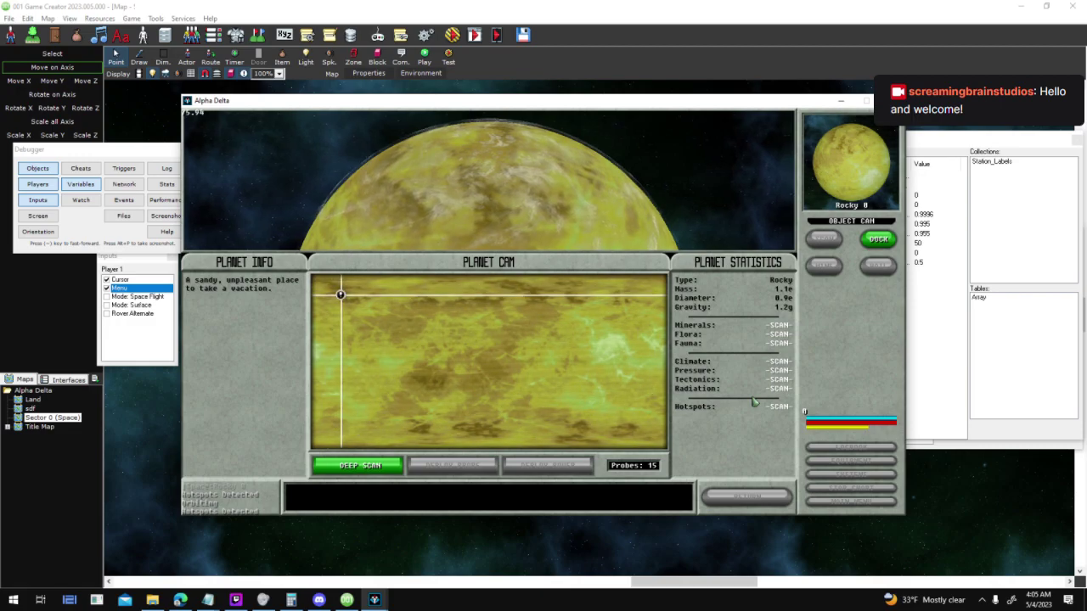
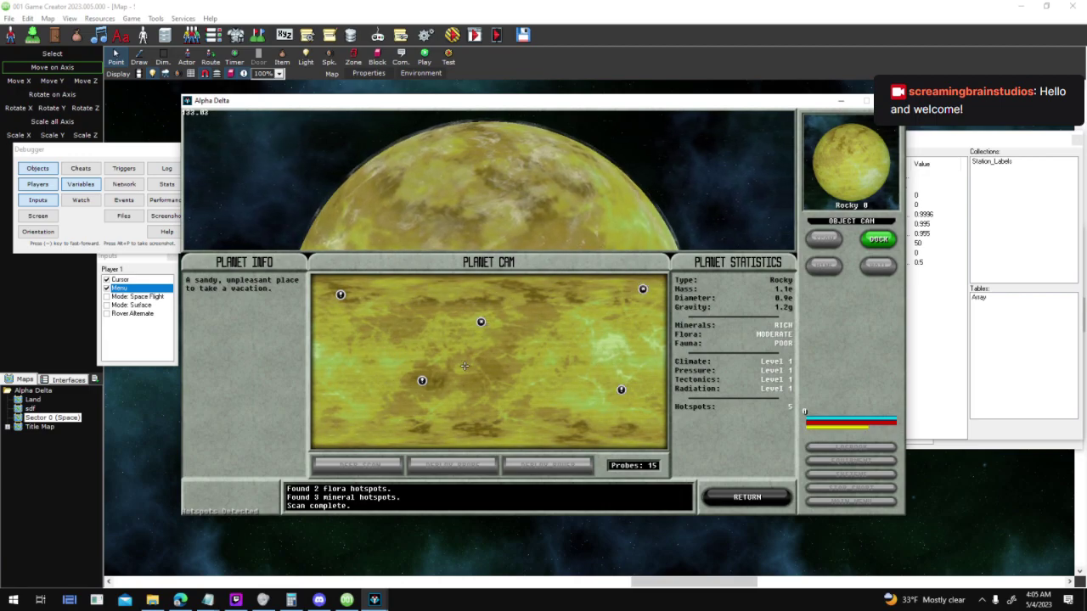
left_click(340, 294)
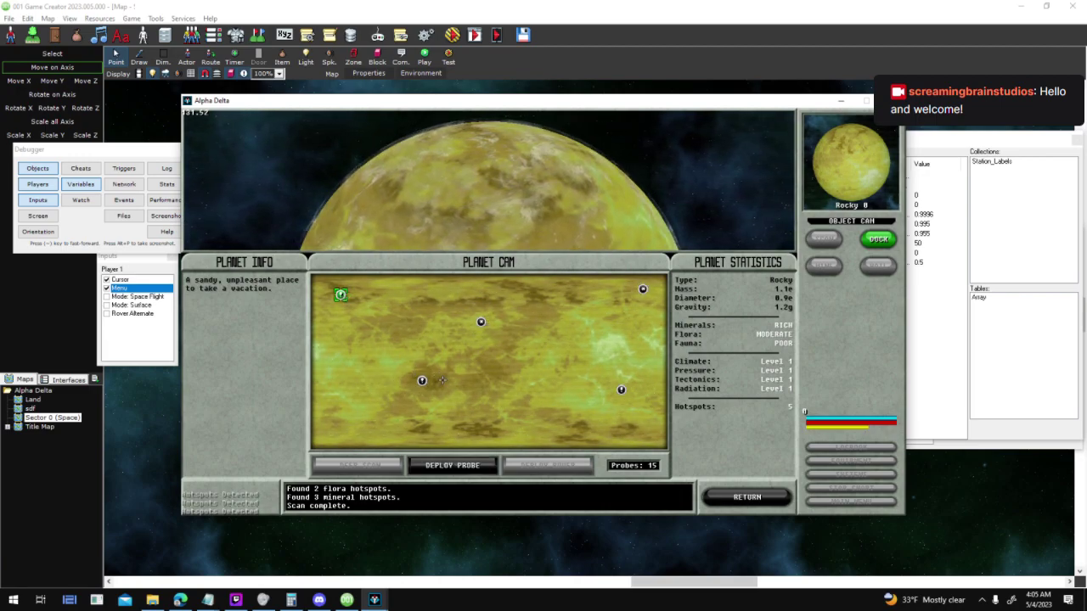
Target several detected hotspots on Rocky 0's surface map to check how they select
left_click(481, 321)
left_click(642, 289)
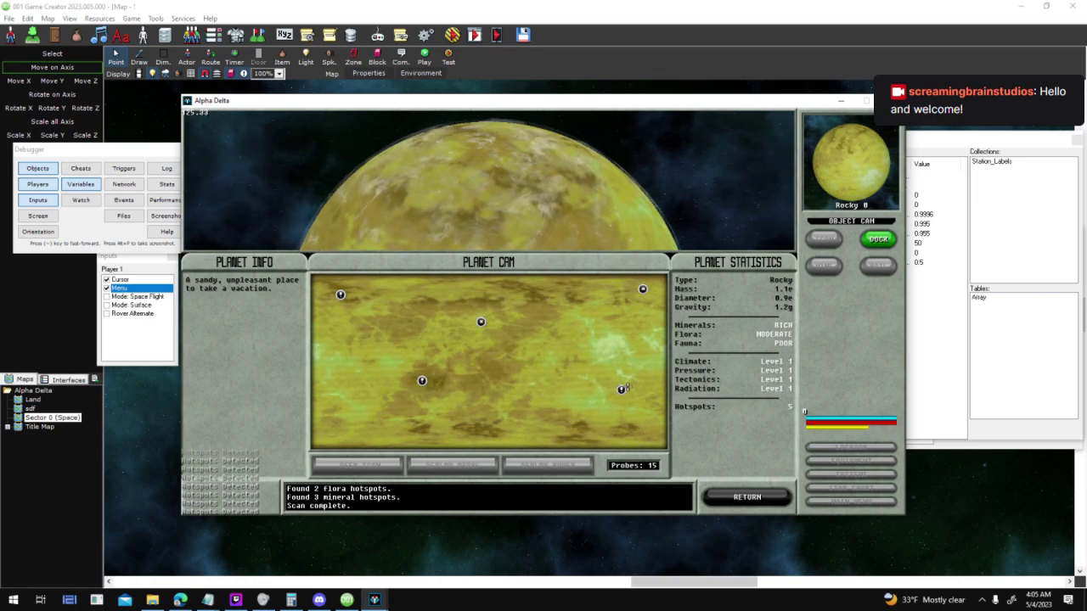
left_click(492, 469)
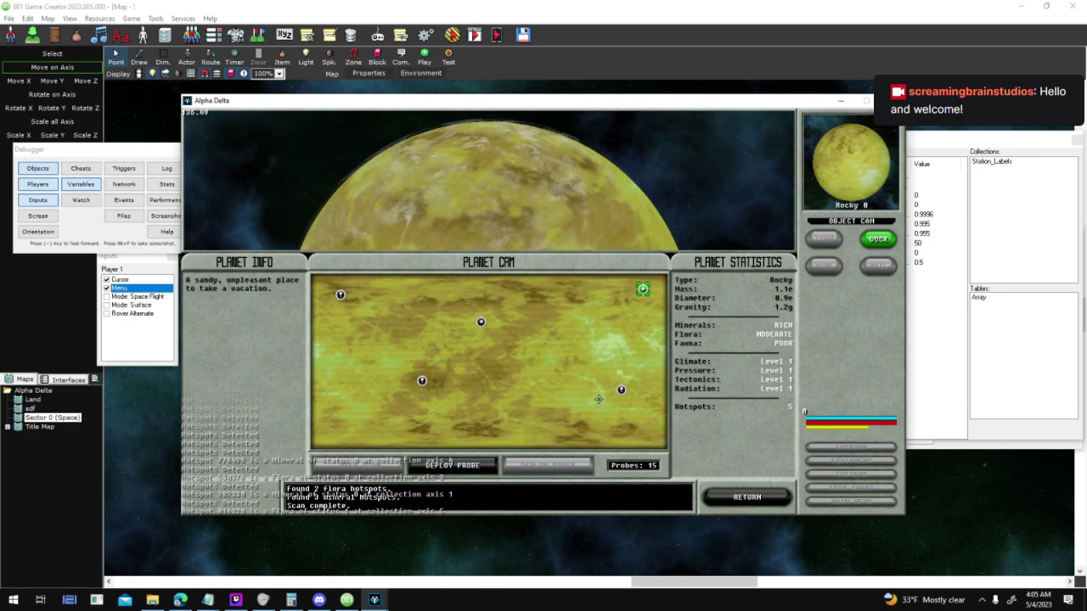
Switch to Twitch Studio to check the stream chat, and return to the running game
left_click(244, 600)
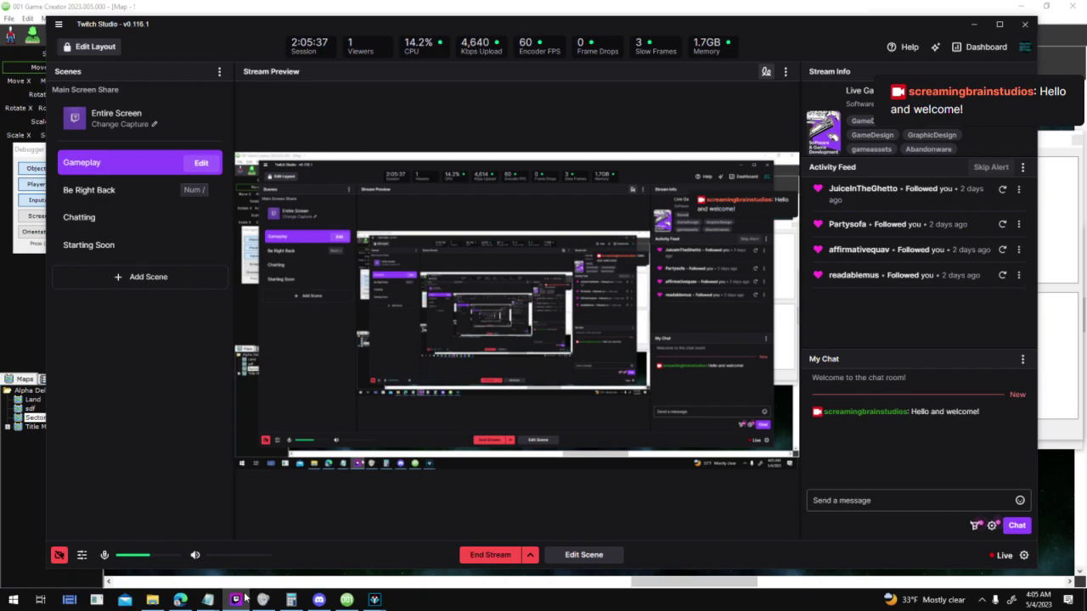
left_click(238, 600)
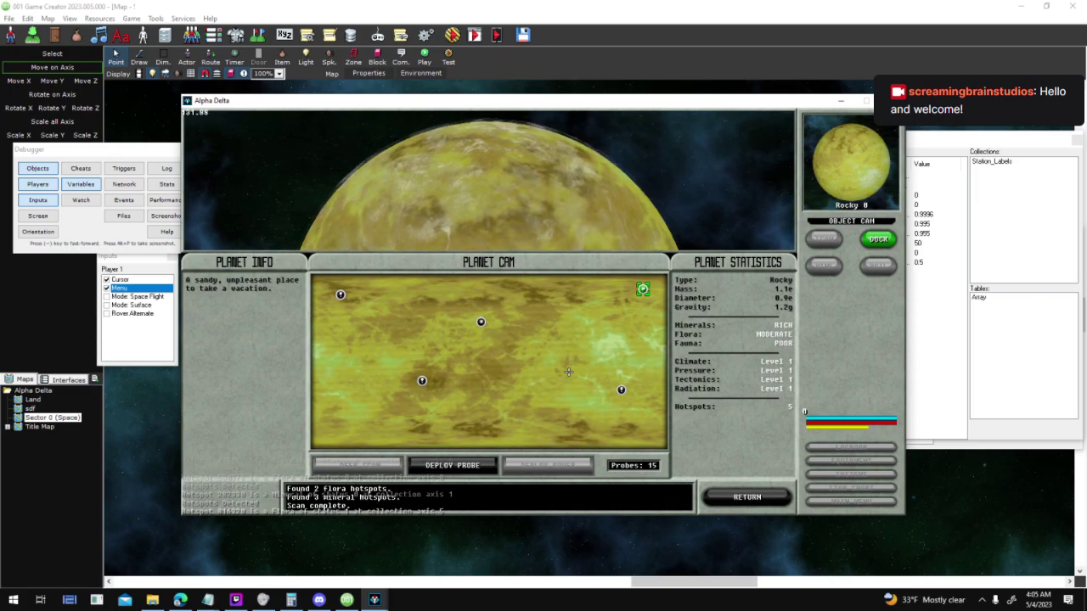
mouse_move(152, 600)
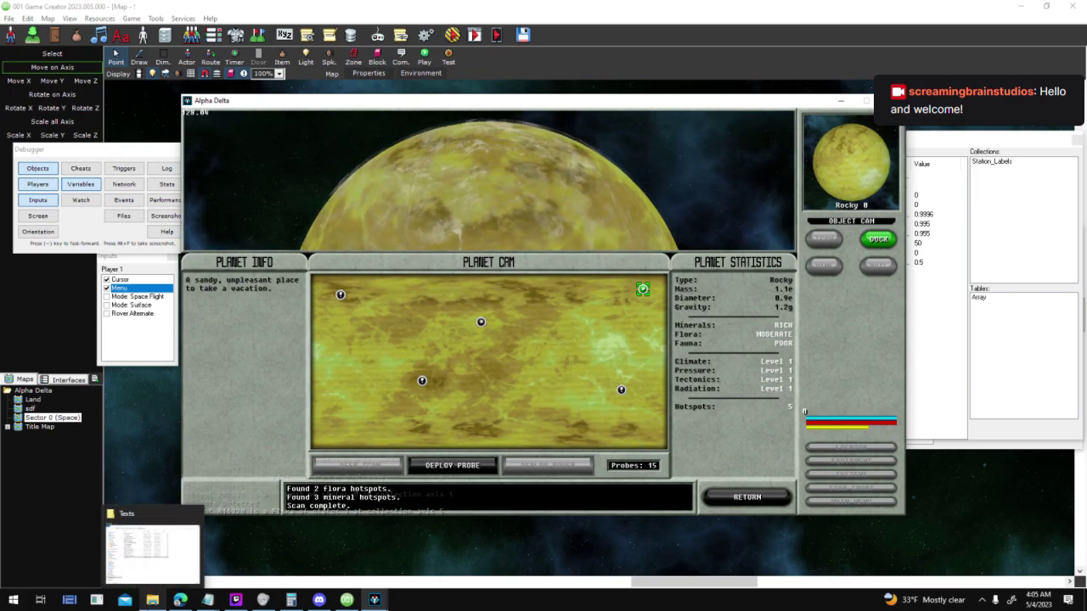
Leave Rocky 0's orbit and fly the ship past the space station to the unscanned fiery red planet
left_click(720, 499)
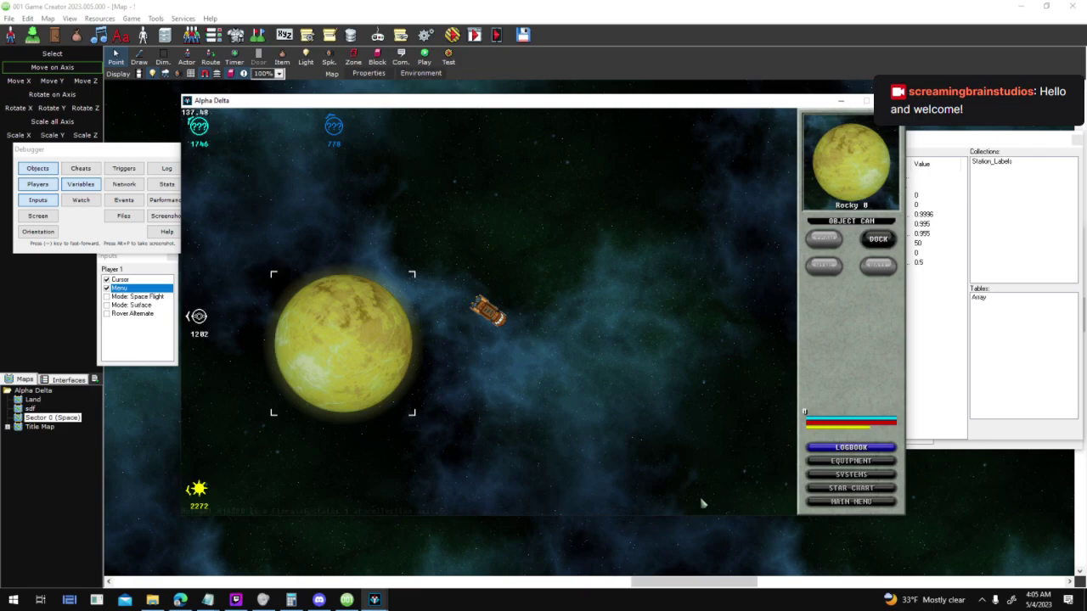
left_click(511, 363)
key("d")
key("w")
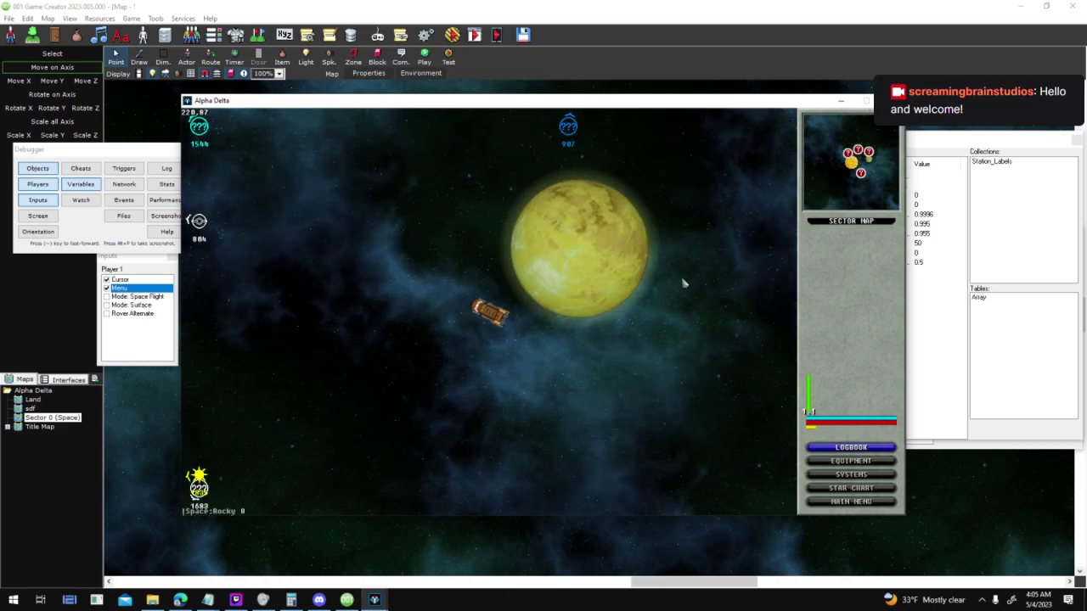
key("Right")
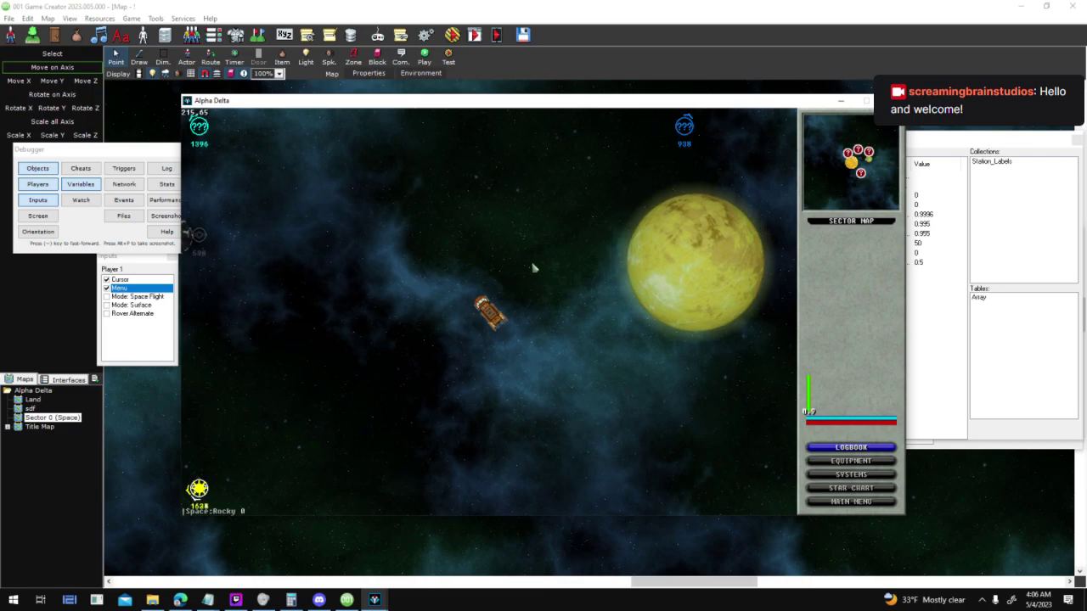
key("Left")
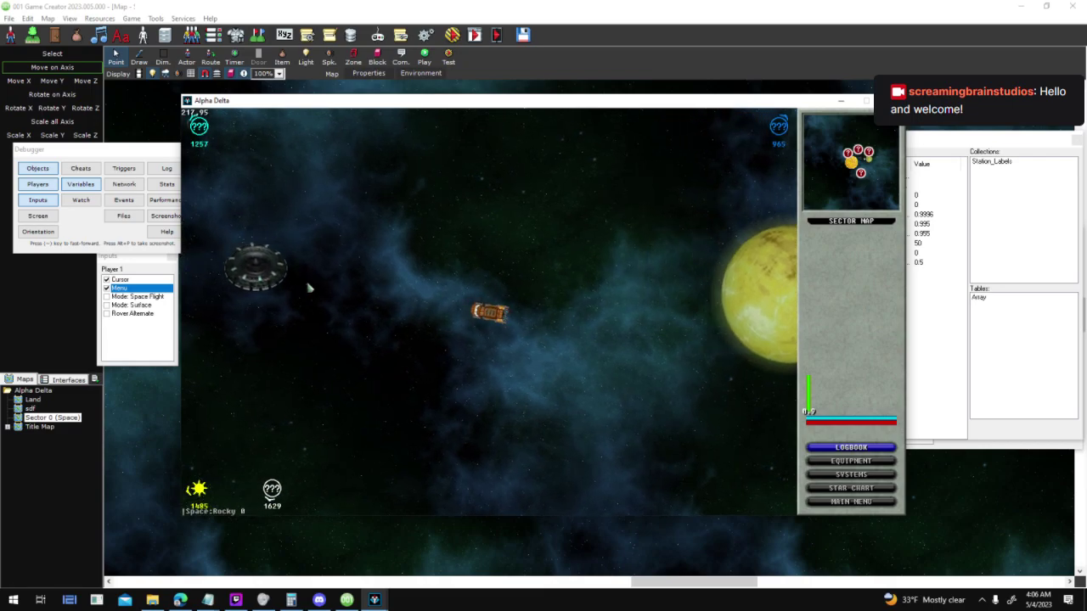
key("Right")
key("Right")
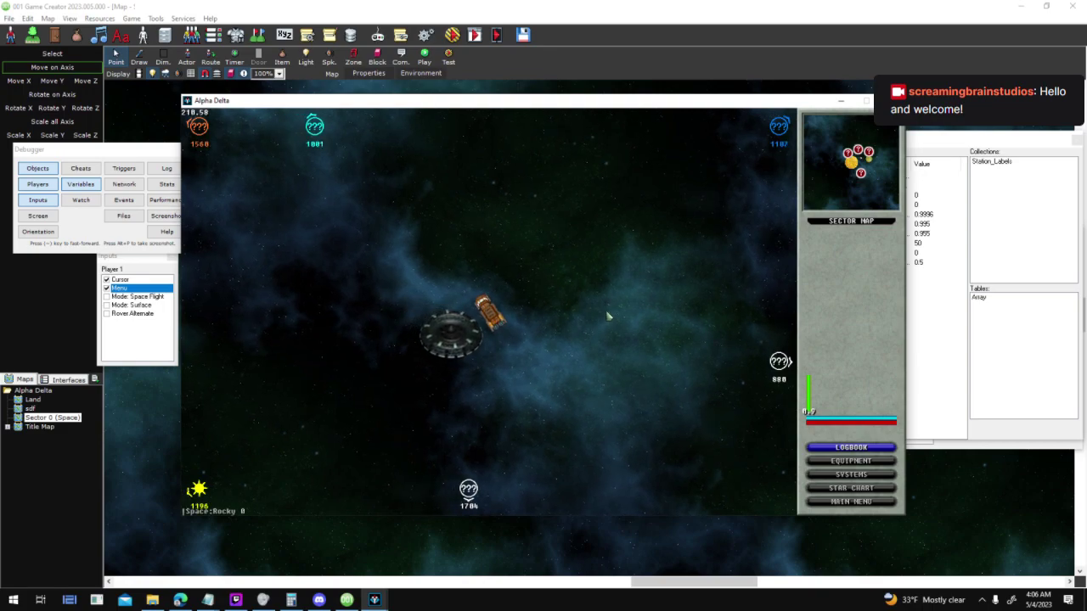
key("Left")
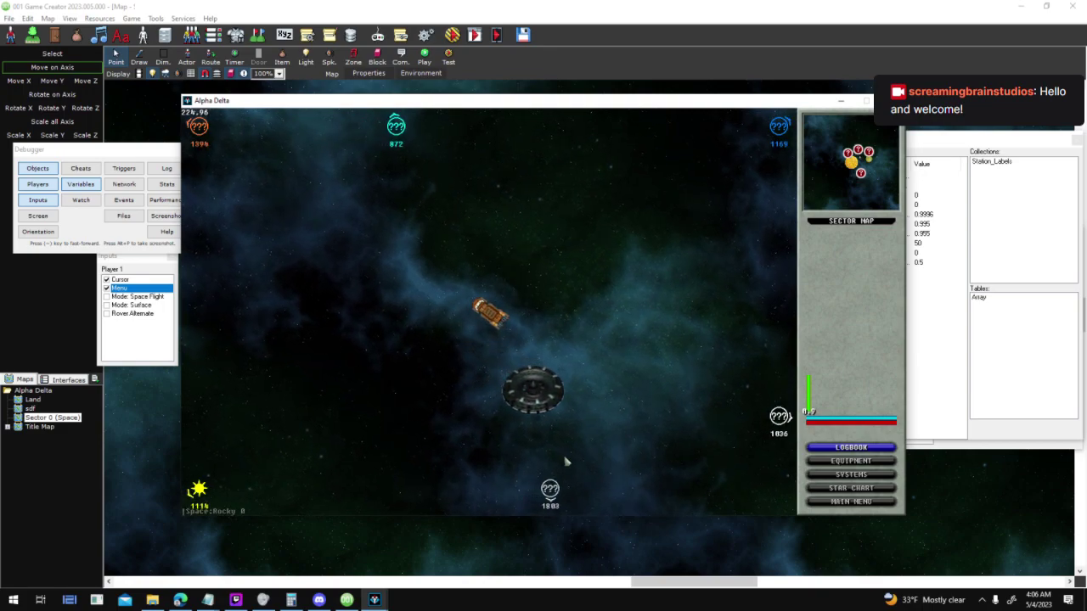
key("Left")
key("Left")
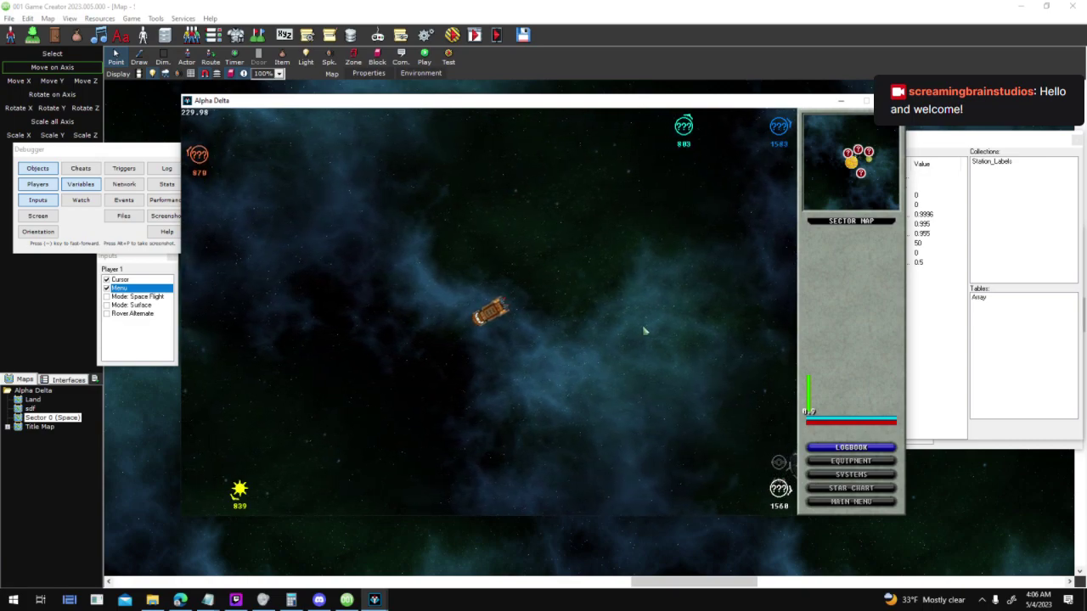
key("Left")
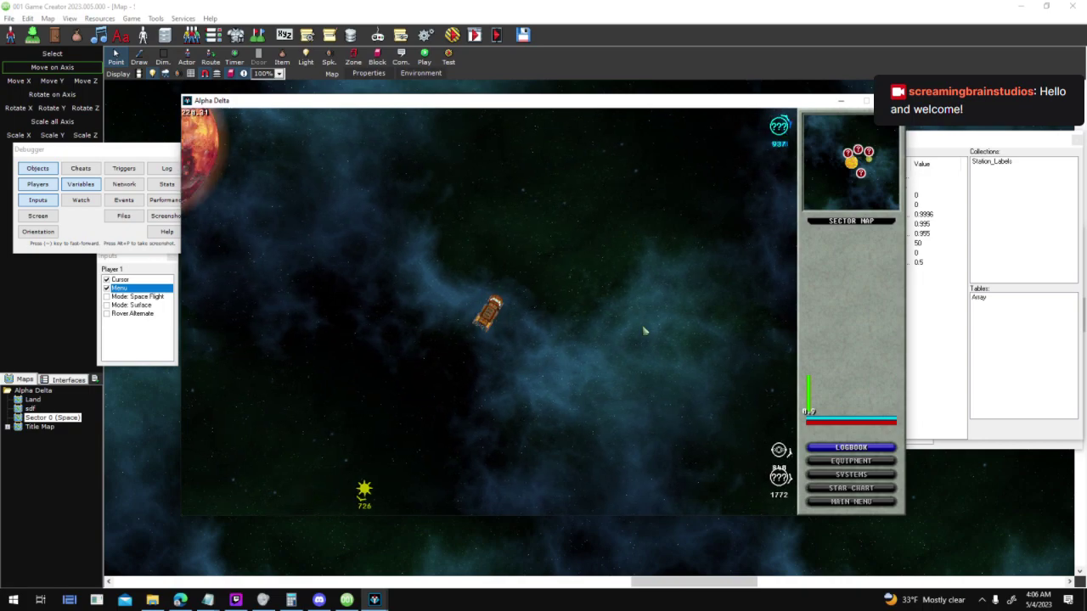
key("Left")
key("Left")
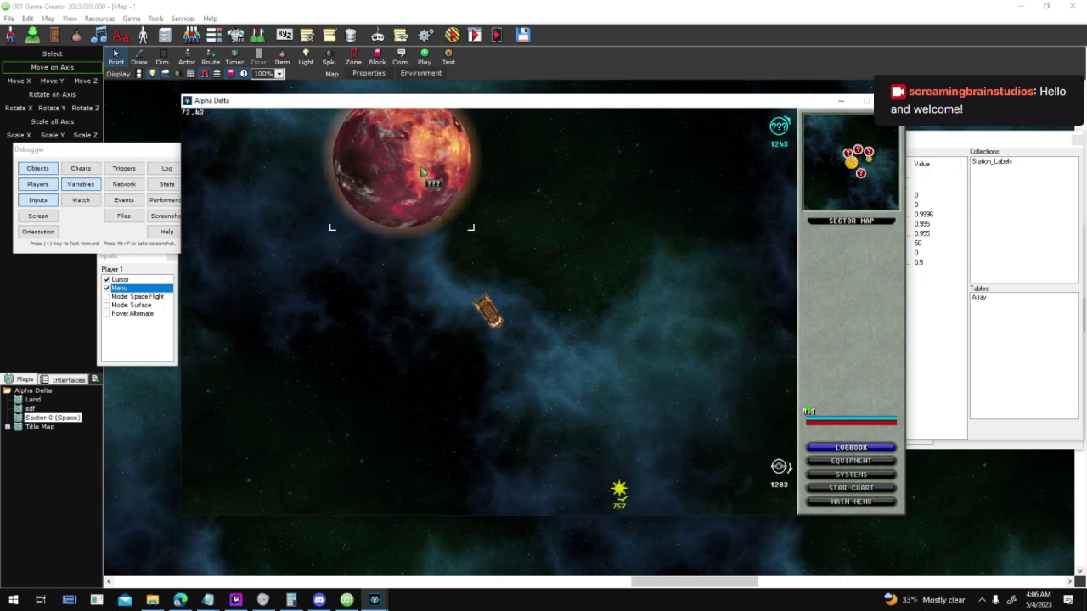
Target, scan and dock with the fiery planet Baryn, deep-scan its surface to check its ratings, and leave orbit
left_click(422, 172)
key("Left")
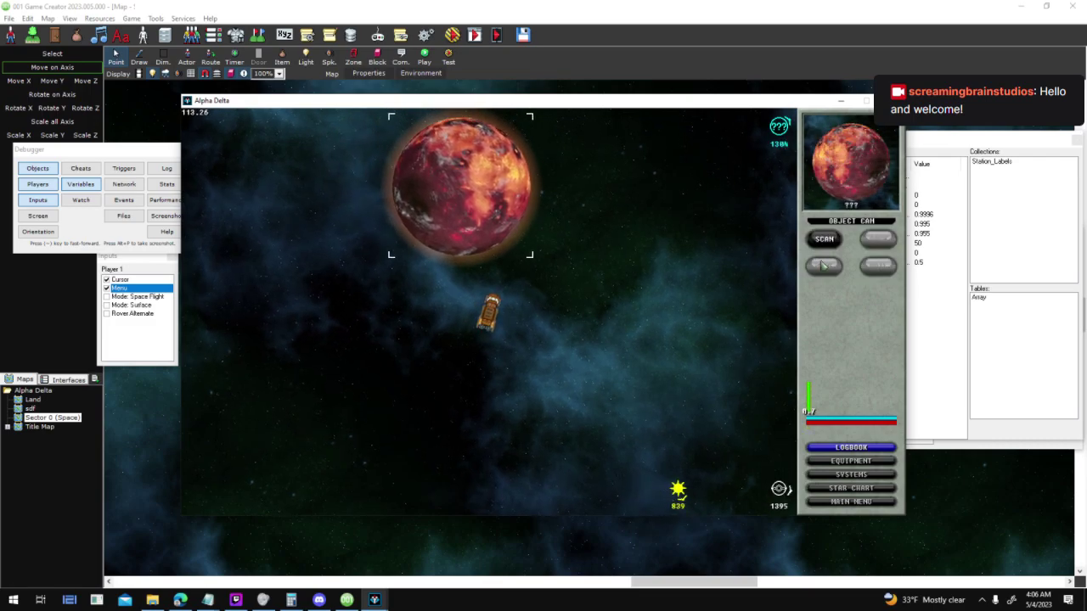
key("Left")
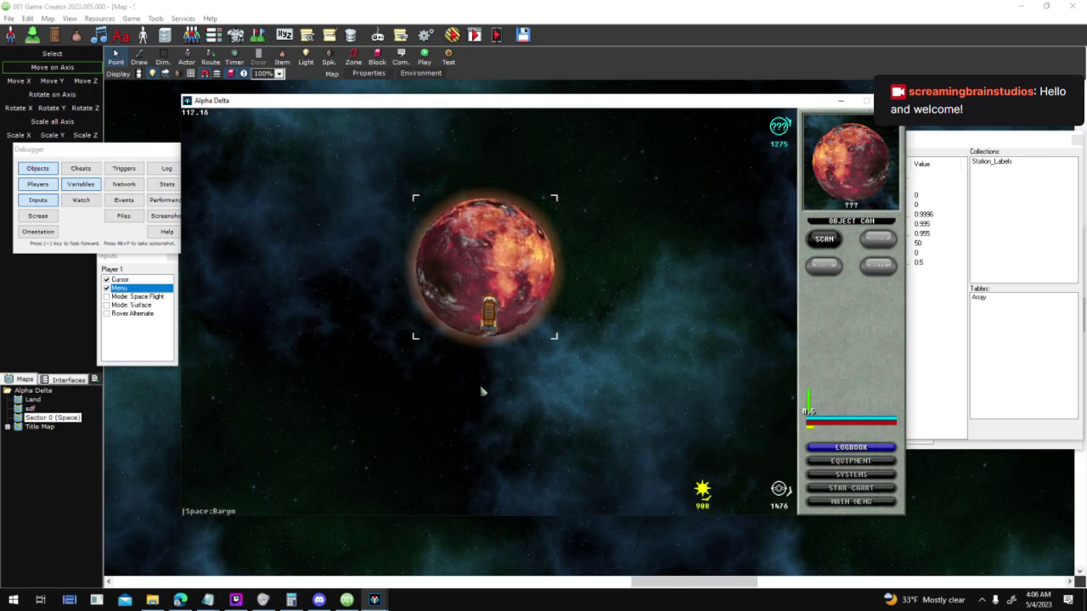
left_click(822, 241)
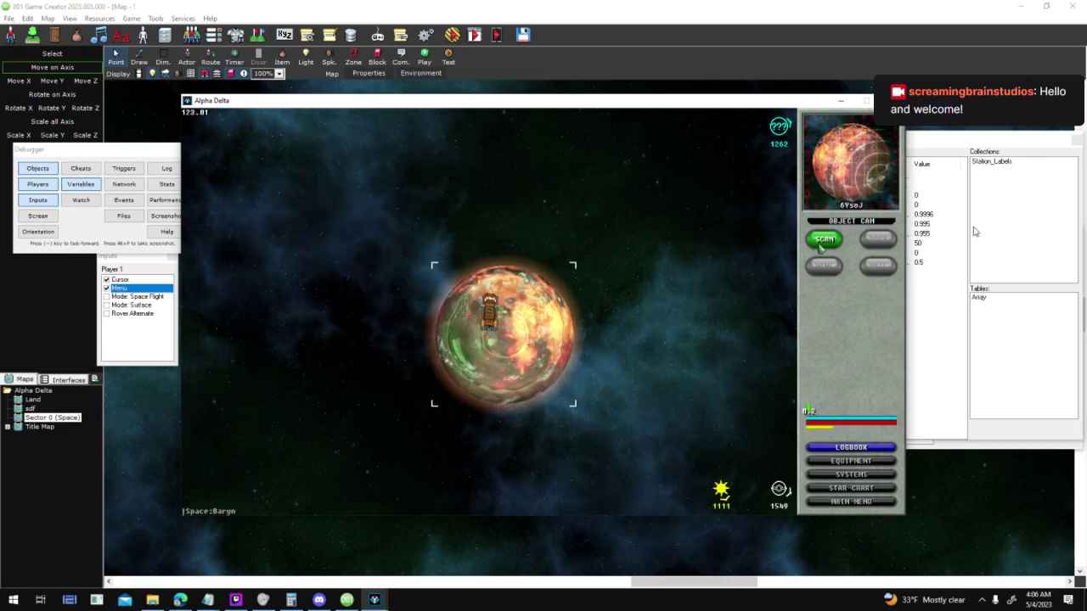
left_click(888, 243)
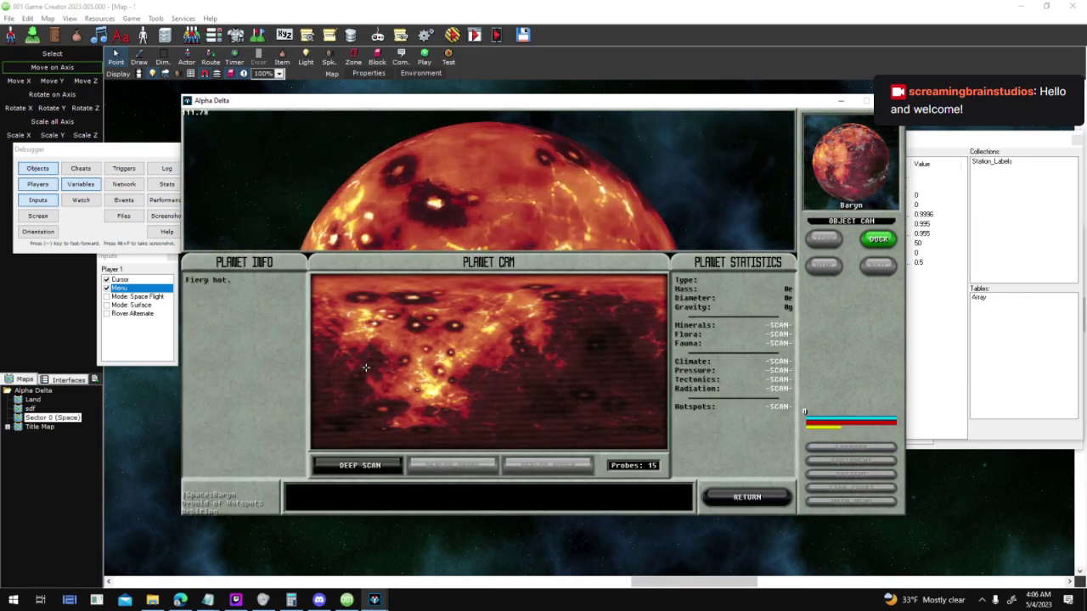
left_click(360, 465)
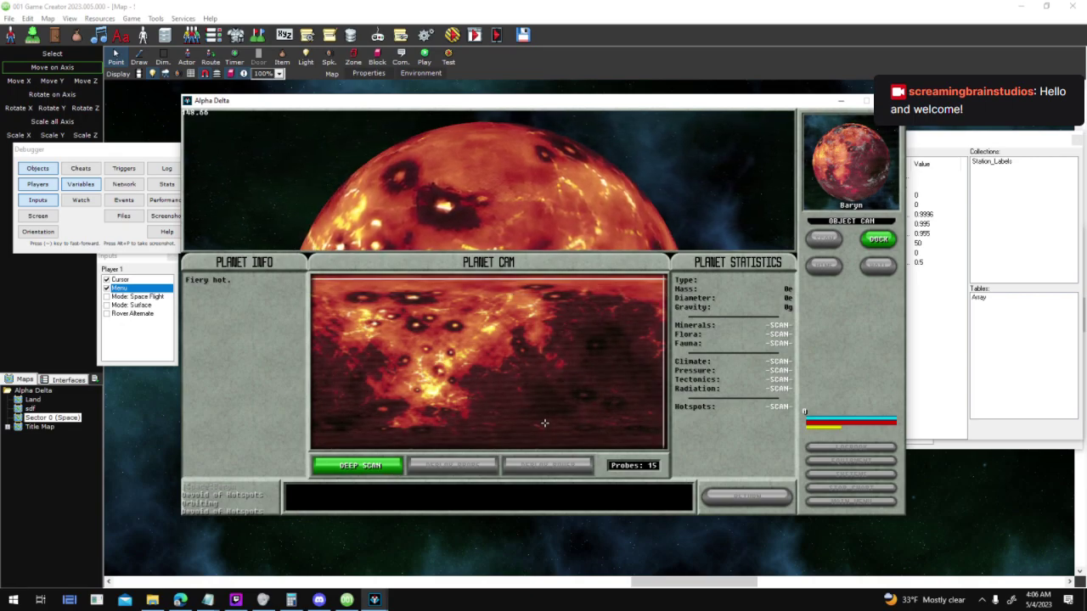
key("Escape")
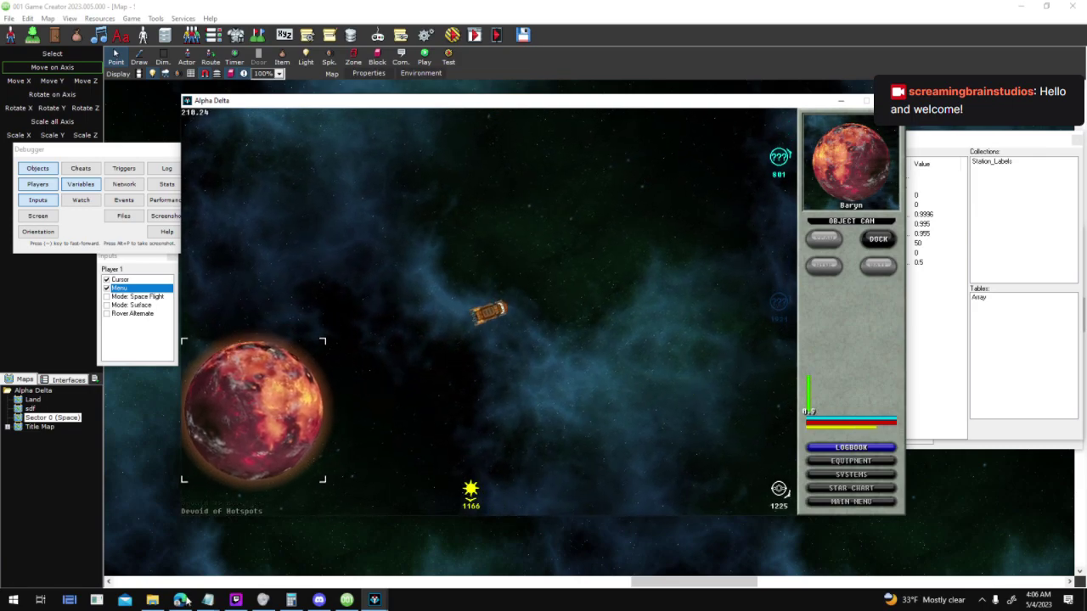
Bring up To Do.txt in Notepad, highlight the note about unnecessary saving of thruster power in Ship_Thruster, and end the test run
mouse_move(208, 600)
left_click(230, 556)
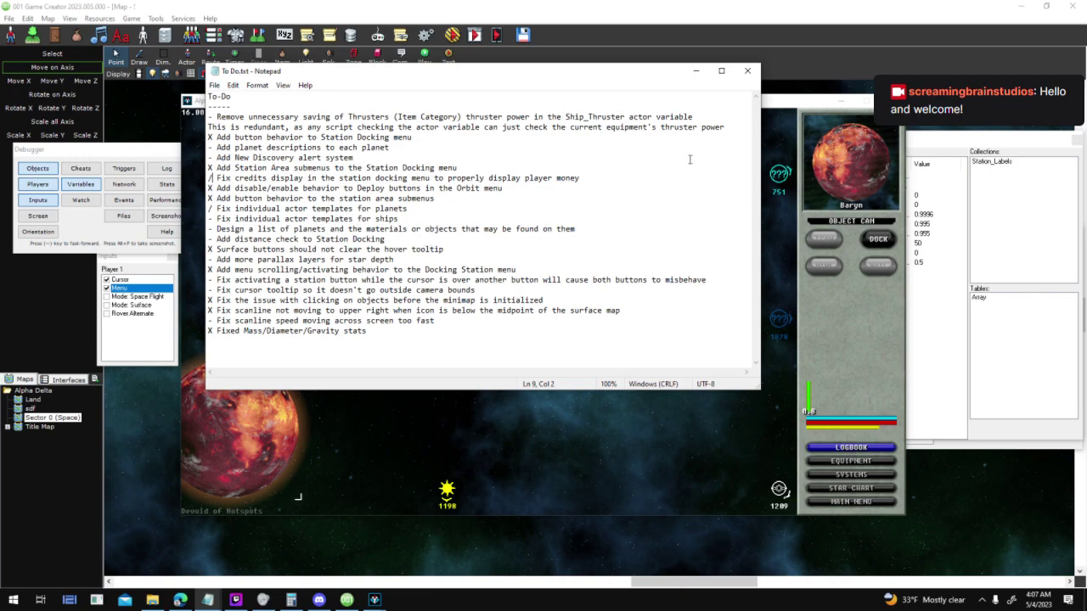
left_click_drag(725, 127, 218, 116)
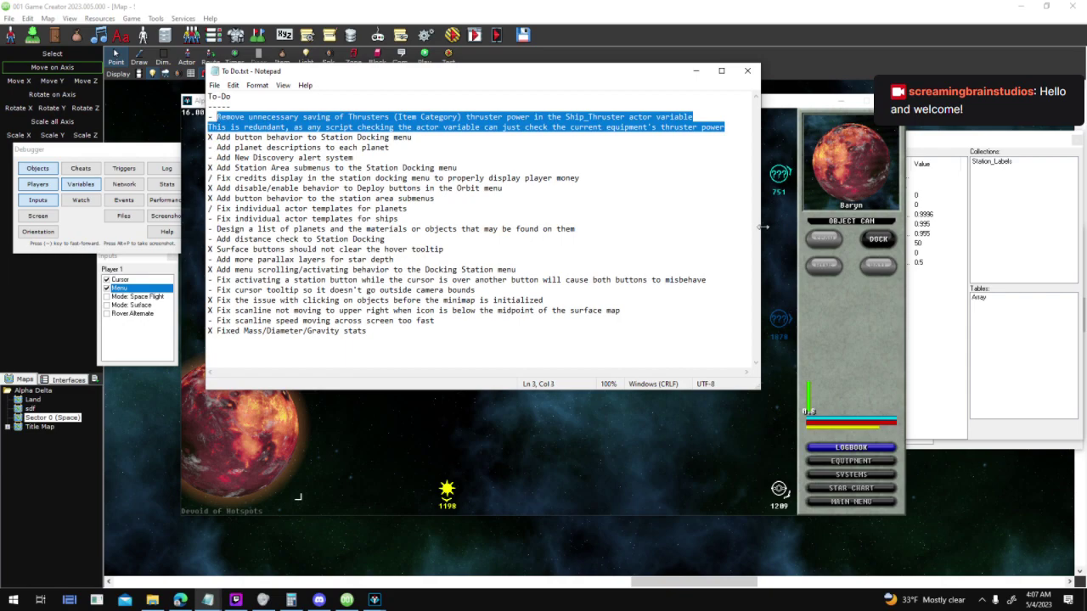
left_click(773, 230)
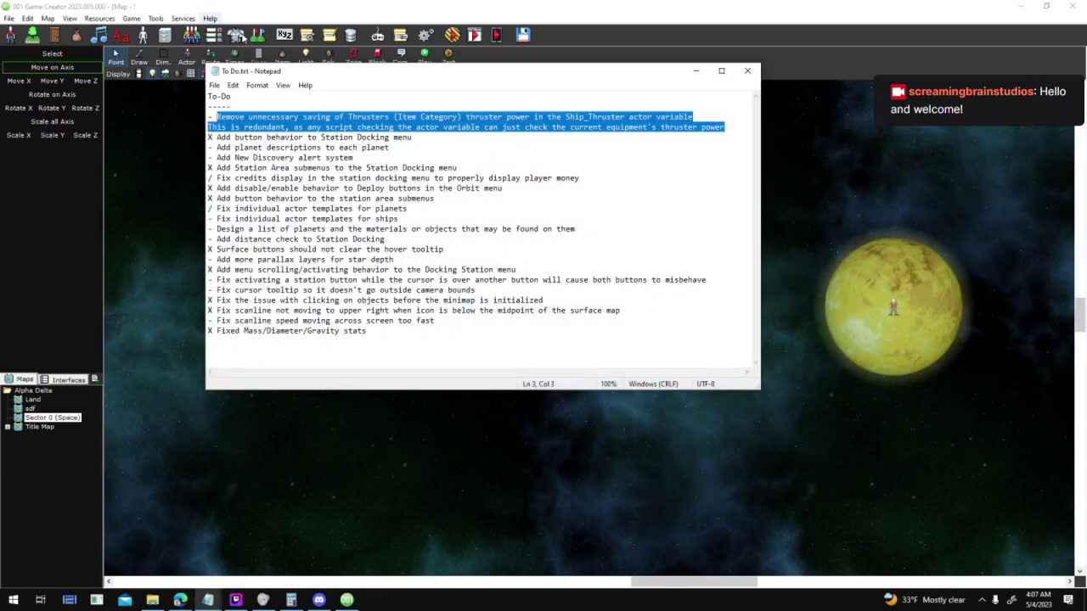
Open the Player party member's actor and check its actor variables for the Ship_Thruster entry
left_click(192, 35)
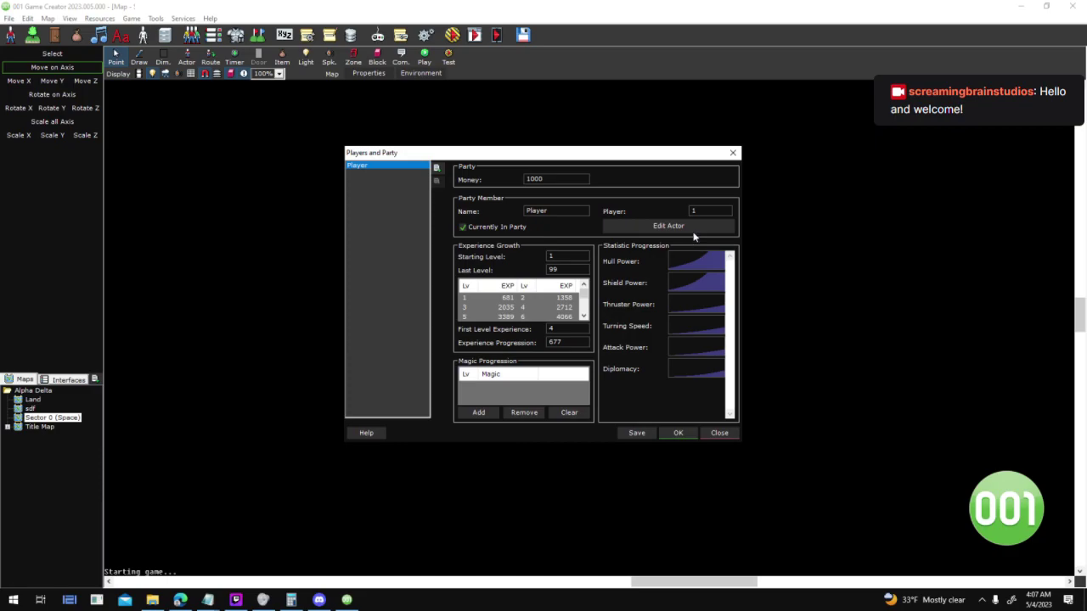
left_click(691, 227)
left_click(679, 308)
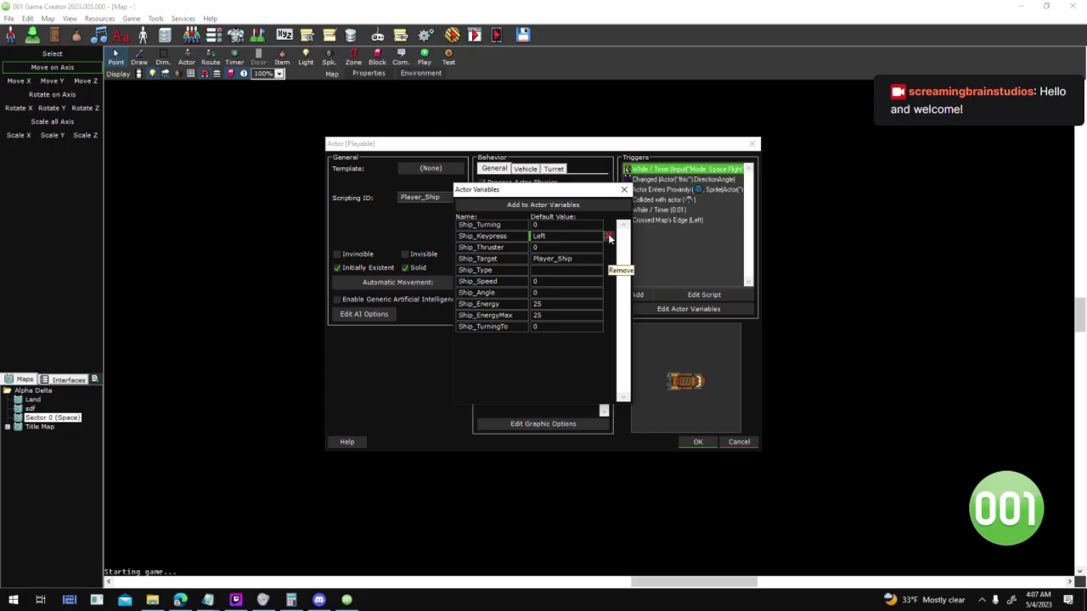
left_click(624, 190)
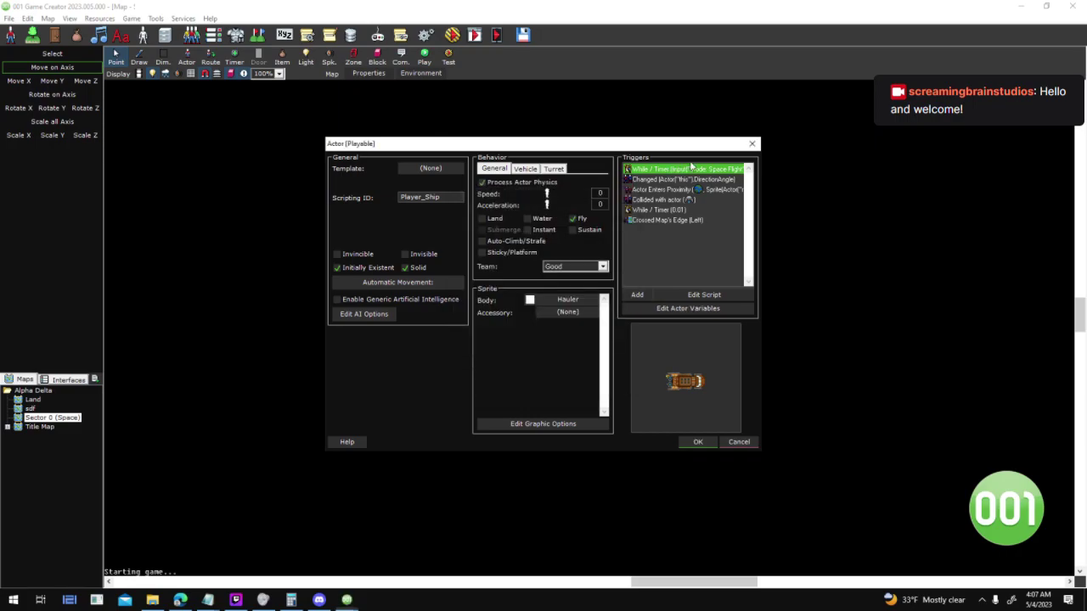
Inspect the Player_Ship actor's 0.01 timer and Space Flight timer scripts, and close the actor and party settings
double_click(692, 209)
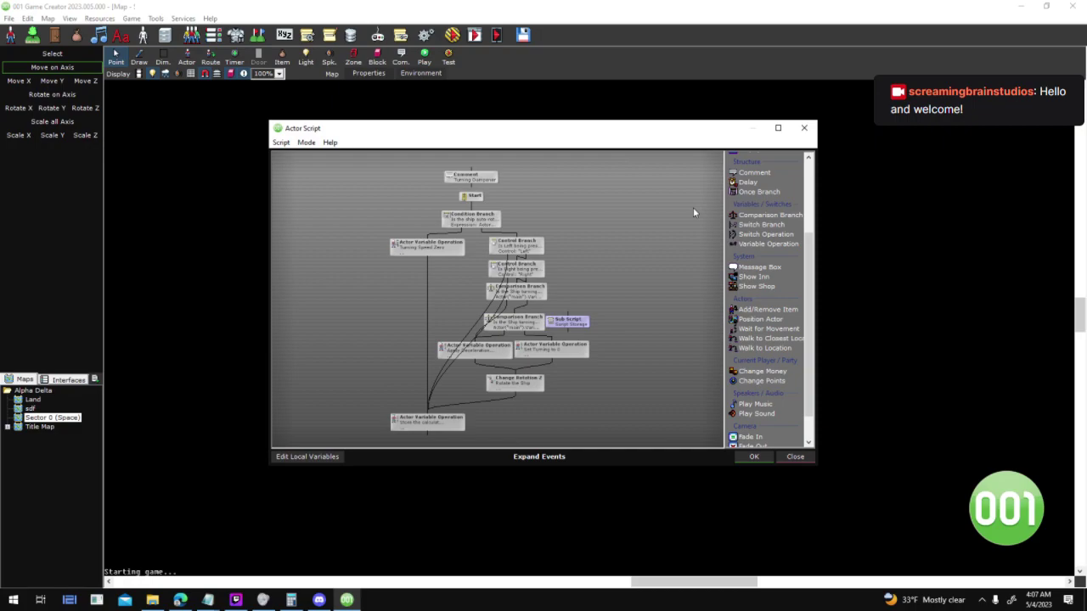
left_click(746, 458)
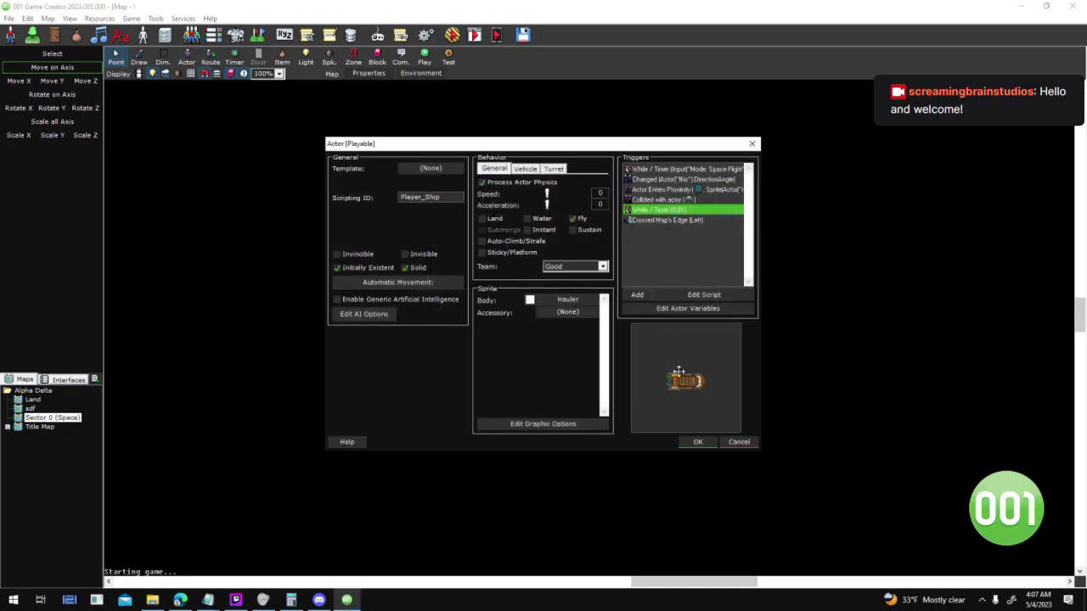
double_click(677, 174)
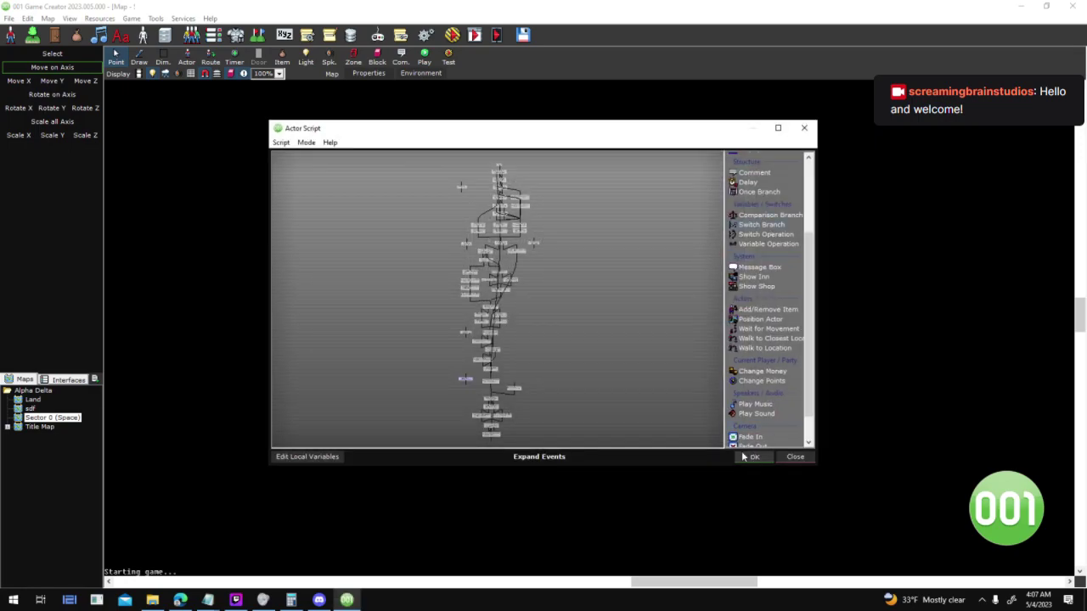
left_click(753, 456)
left_click(702, 445)
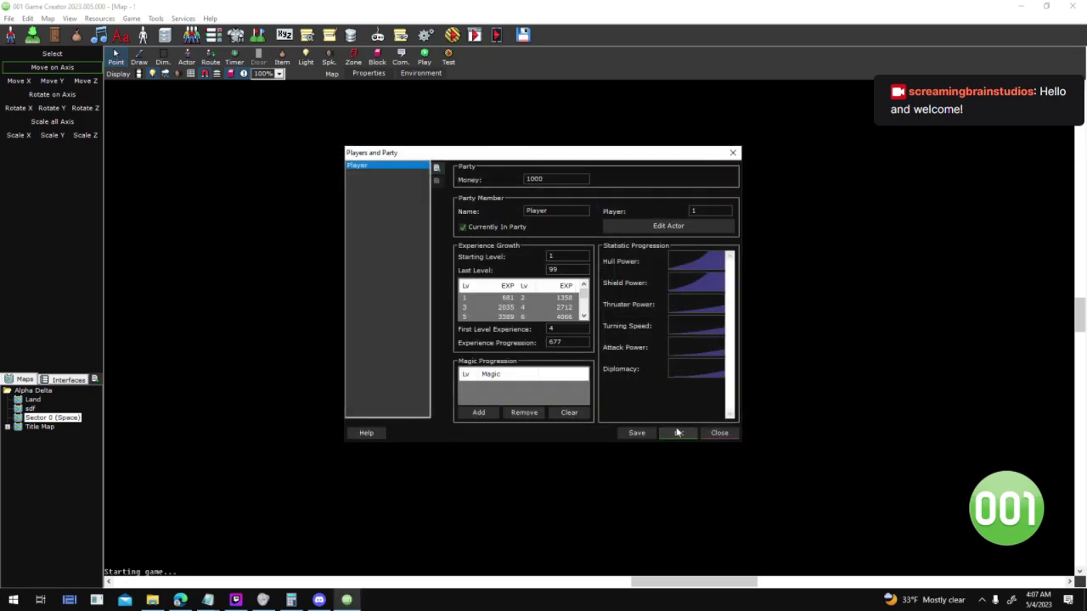
left_click(677, 433)
Open the Mode: Space Flight input set and inspect the script of its Up control combination for thruster handling
left_click(400, 34)
left_click(363, 195)
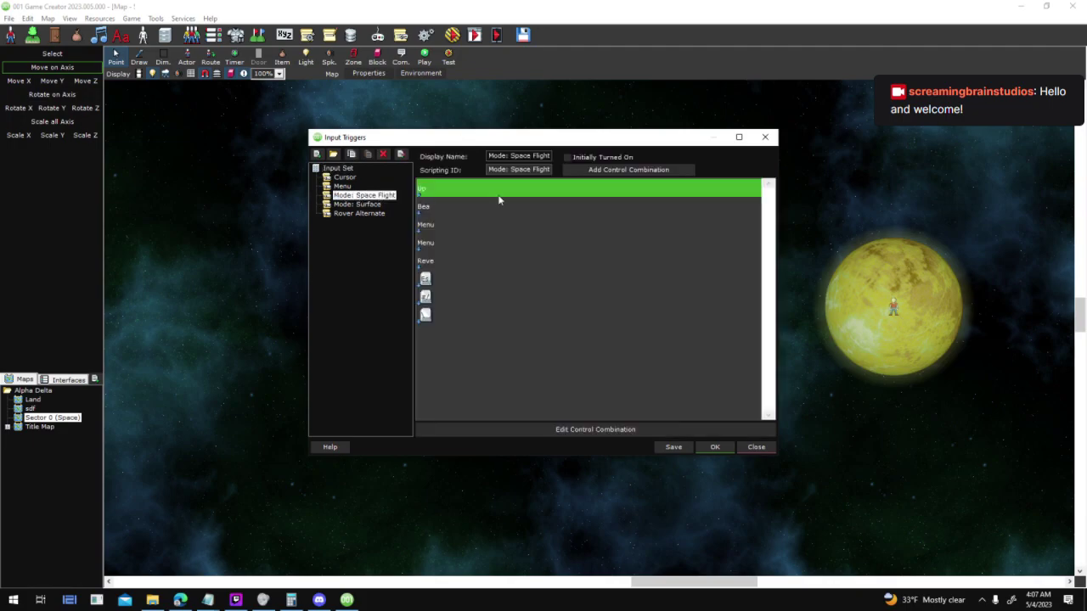
double_click(478, 192)
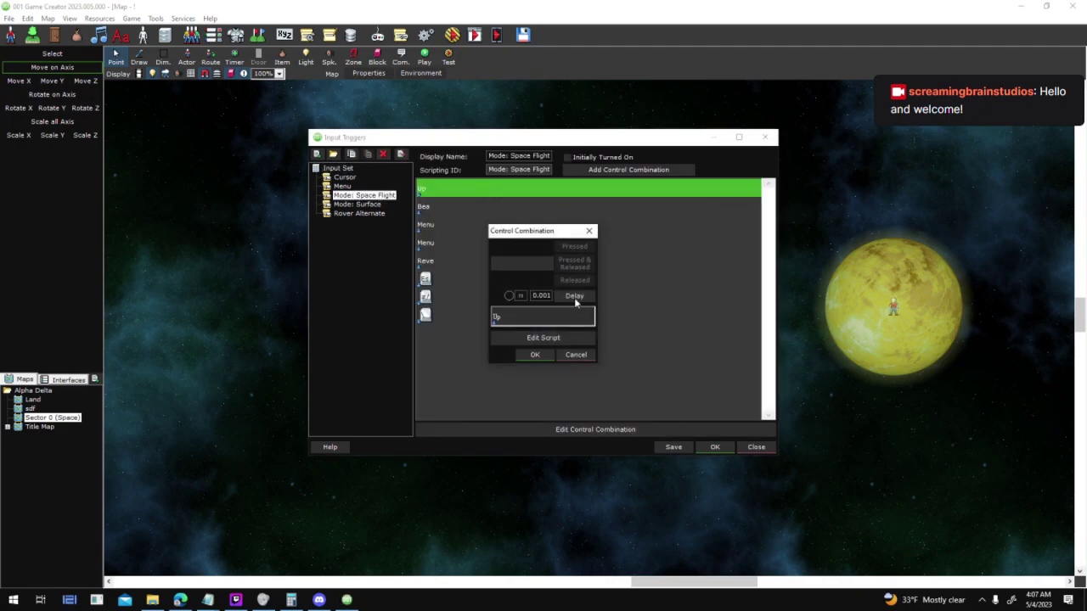
left_click(579, 337)
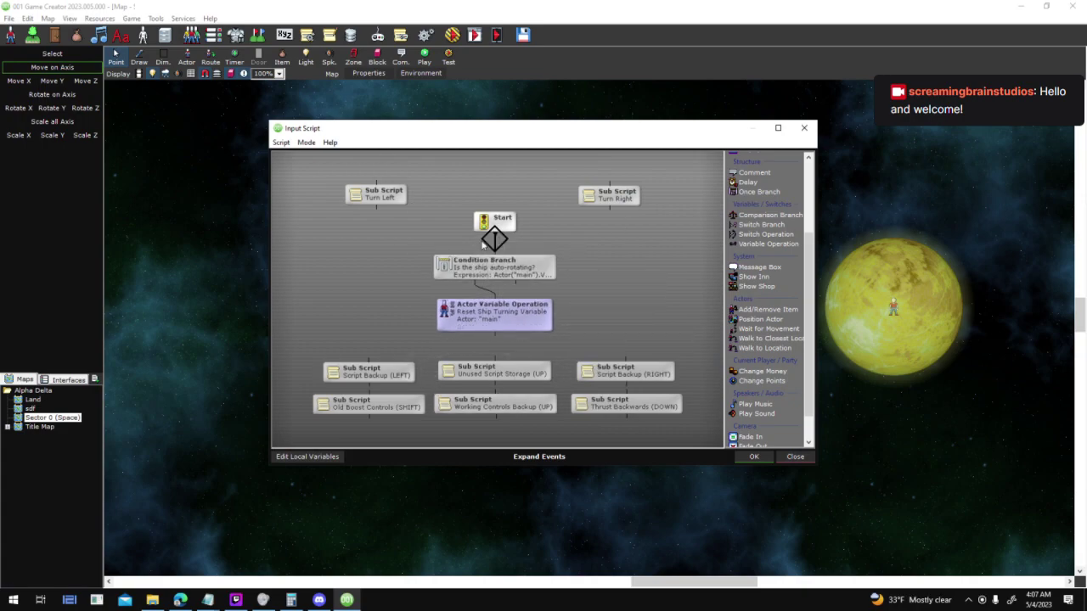
left_click(753, 456)
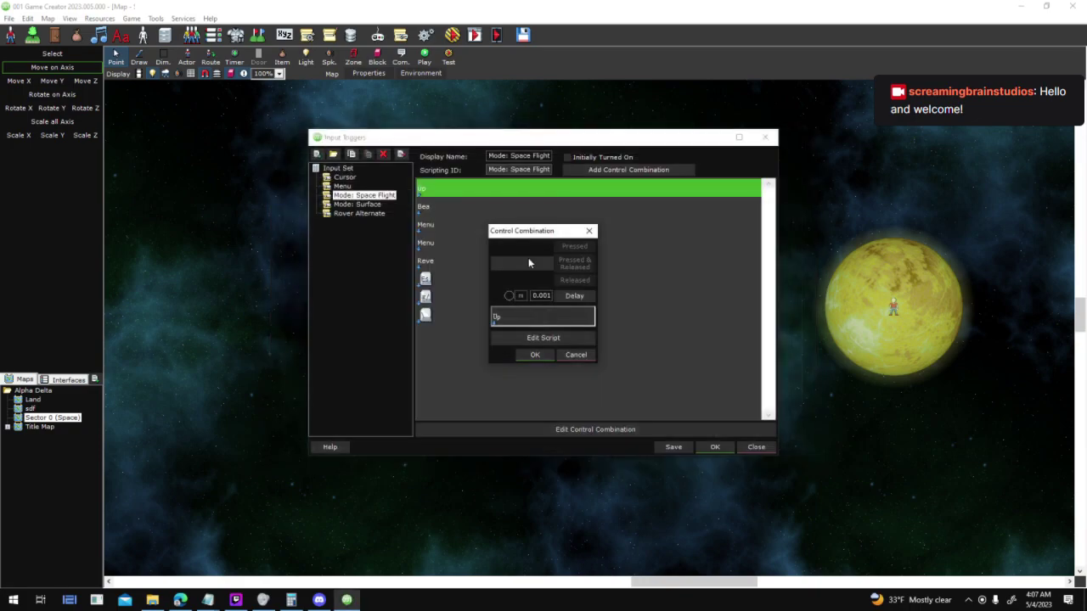
left_click(533, 355)
Check the other control combinations of the Space Flight input set, including the Menu one, and close the input triggers
key("Down")
key("Down")
key("Down")
key("Down")
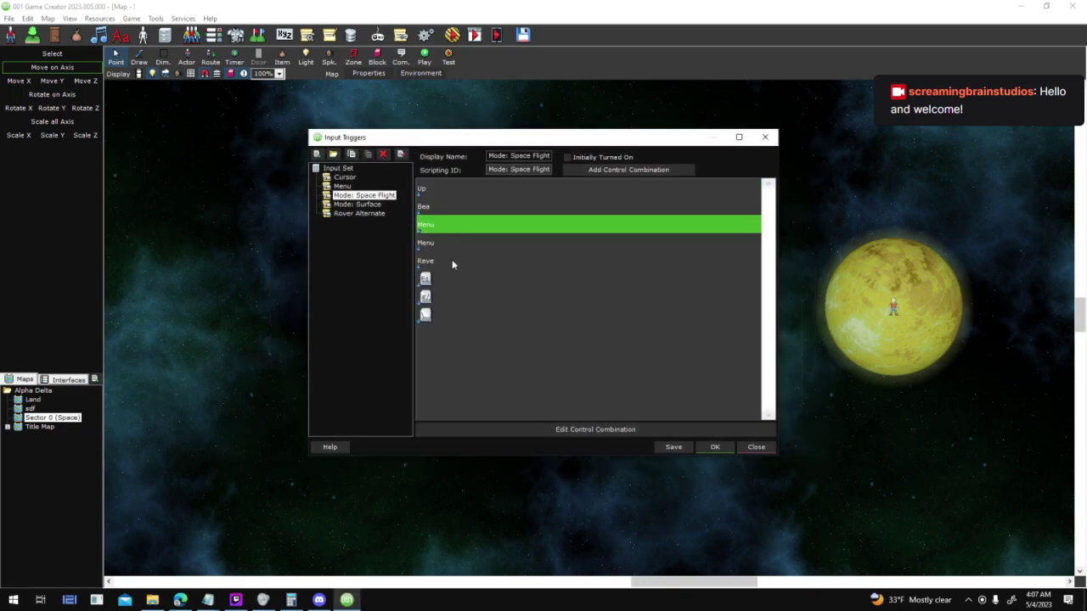
left_click(460, 225)
left_click(460, 211)
left_click(458, 224)
double_click(461, 225)
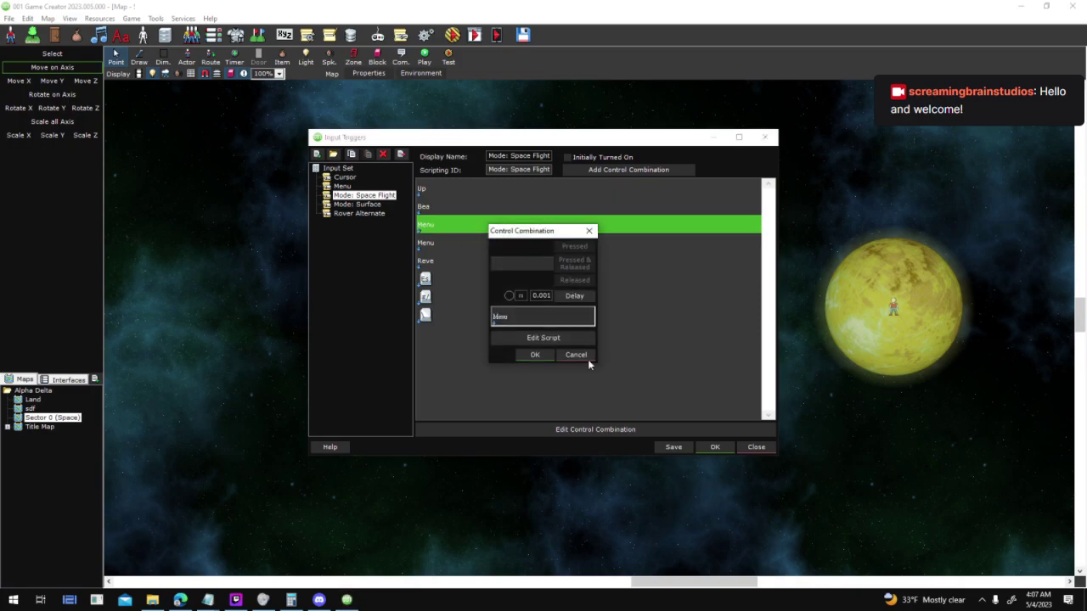
left_click(572, 355)
left_click(467, 243)
left_click(470, 226)
left_click(467, 208)
left_click(463, 243)
left_click(733, 447)
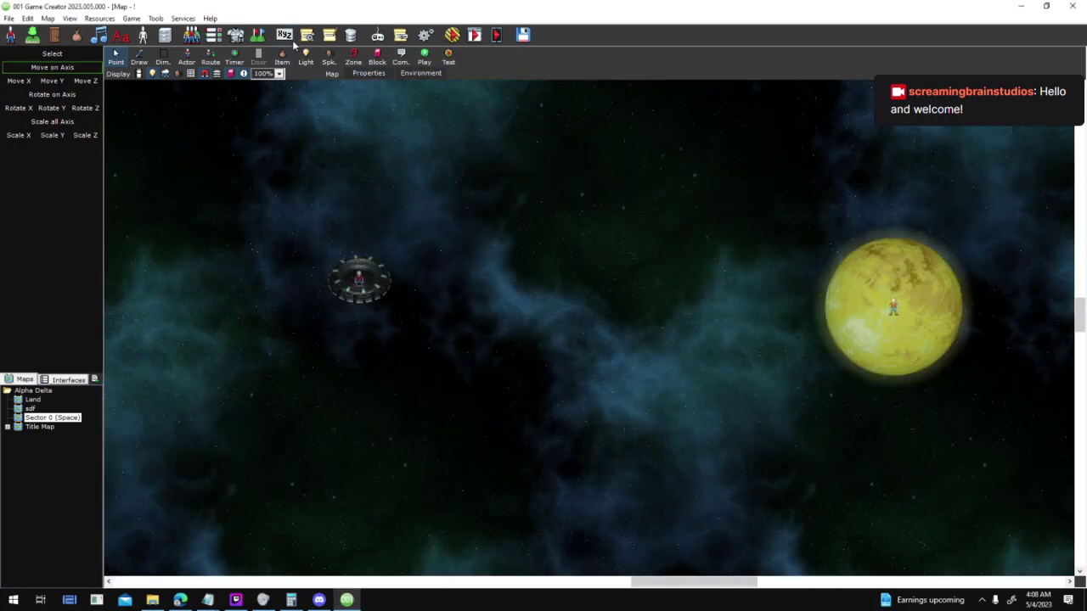
Open the Player party member's actor and expand its ship flight timer script to full size
left_click(192, 34)
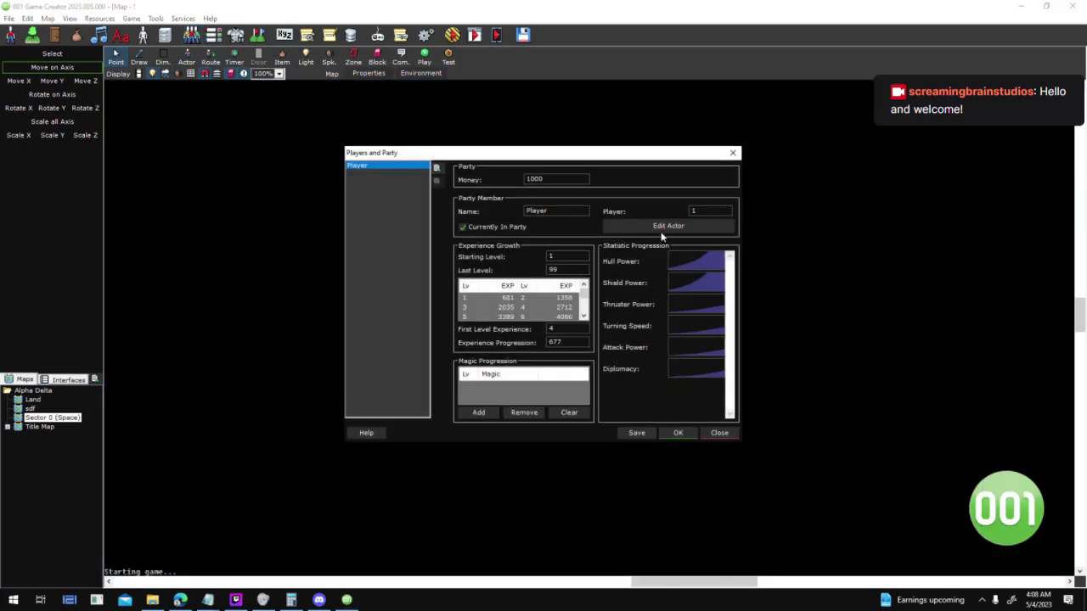
left_click(665, 225)
double_click(692, 211)
left_click(775, 130)
left_click(695, 169)
double_click(695, 170)
left_click(764, 131)
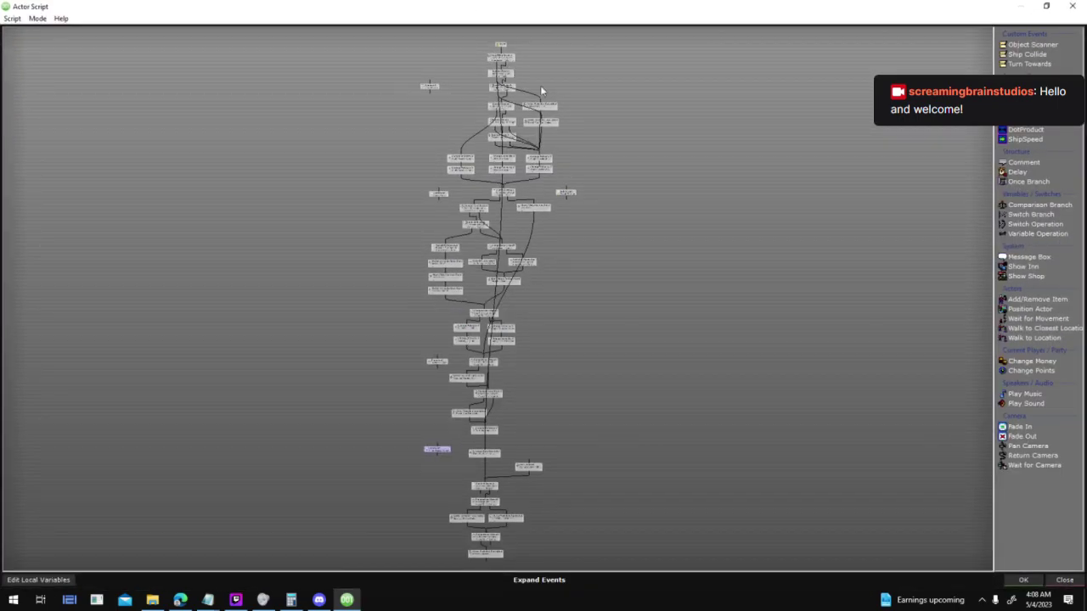
Examine the turning and drag branches in the upper part of the flight script for Ship_Thruster use
scroll(517, 64, "up", 5)
middle_click_drag(642, 133, 867, 402)
scroll(857, 267, "up", 2)
scroll(744, 264, "up", 3)
middle_click_drag(578, 191, 298, 73)
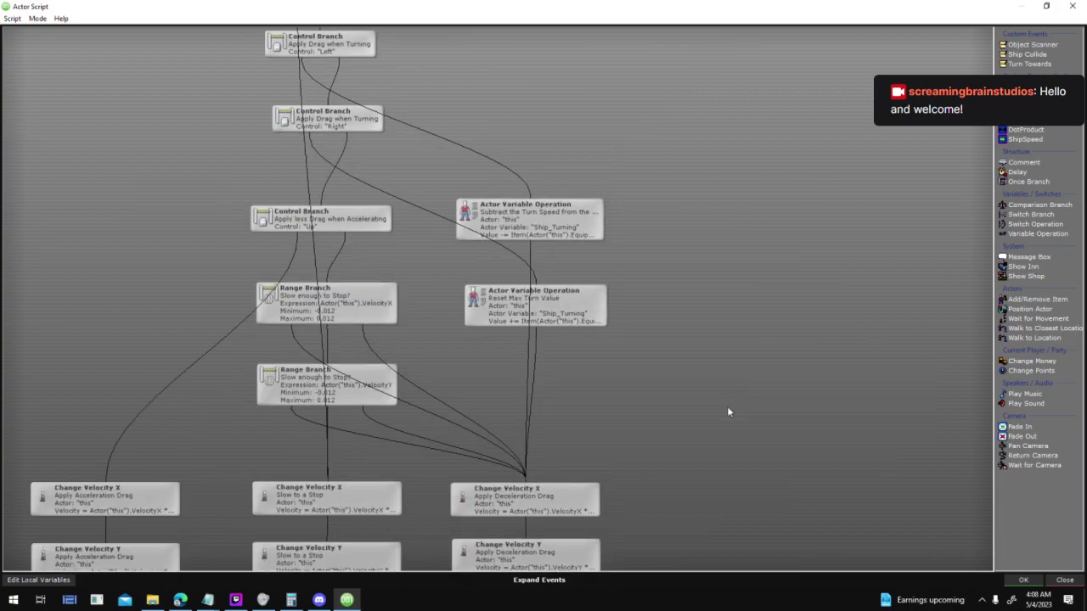
left_click_drag(727, 412, 825, 283)
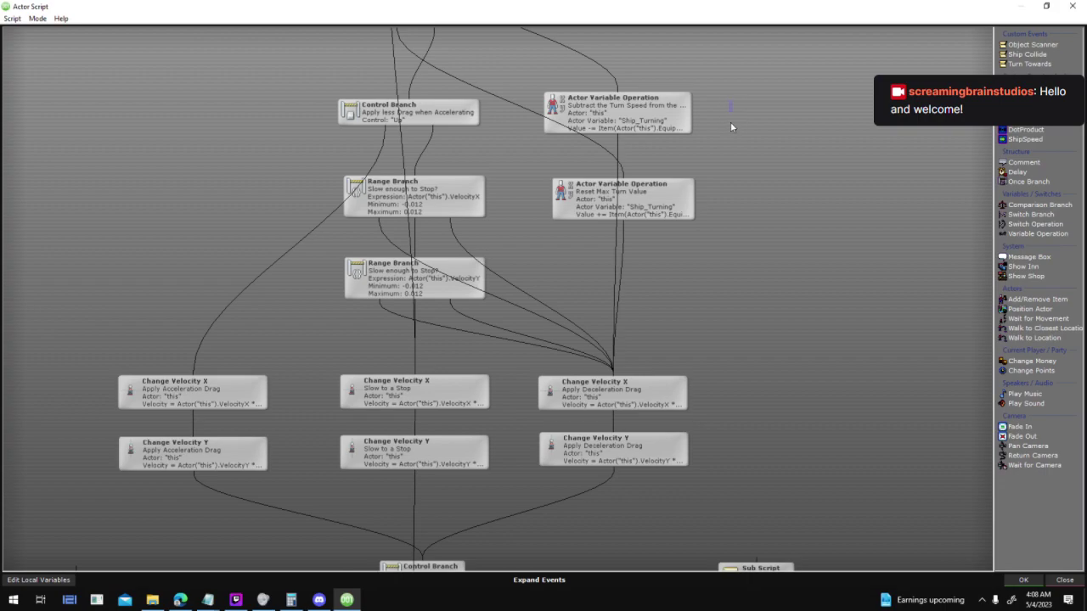
left_click_drag(547, 260, 619, 120)
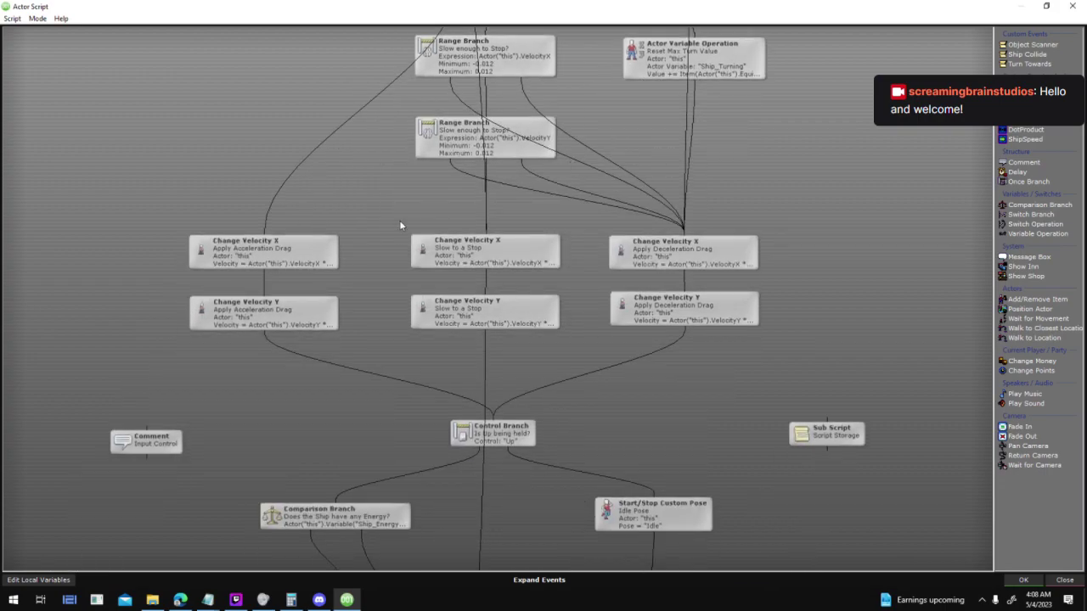
Examine the Input Control section of the flight script, covering boost, max speed and the velocity changes
left_click_drag(746, 304, 772, 118)
left_click_drag(787, 389, 805, 249)
left_click_drag(802, 310, 760, 297)
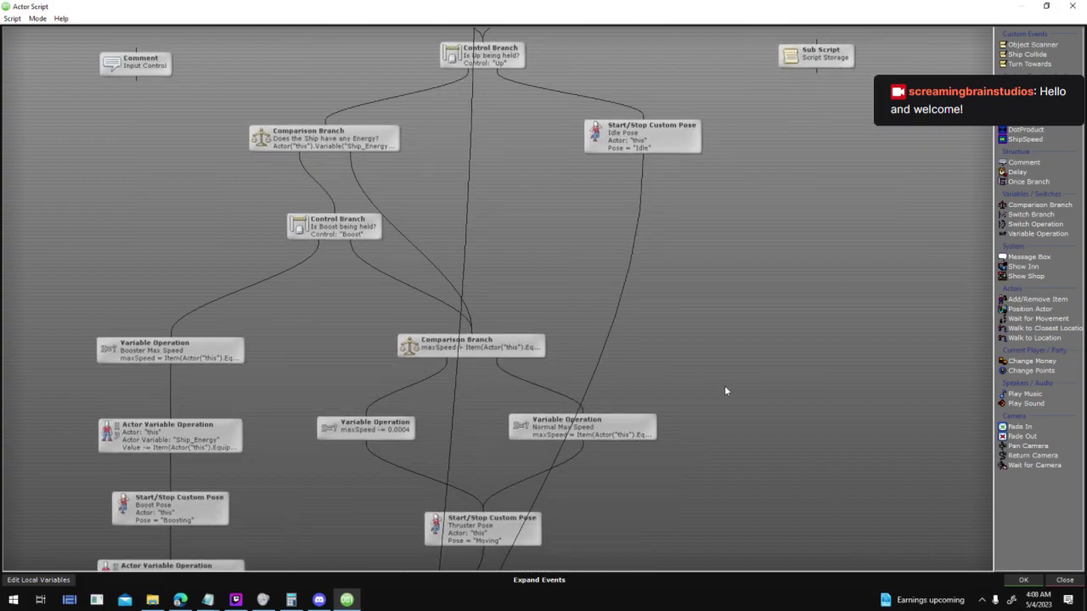
left_click_drag(688, 365, 857, 192)
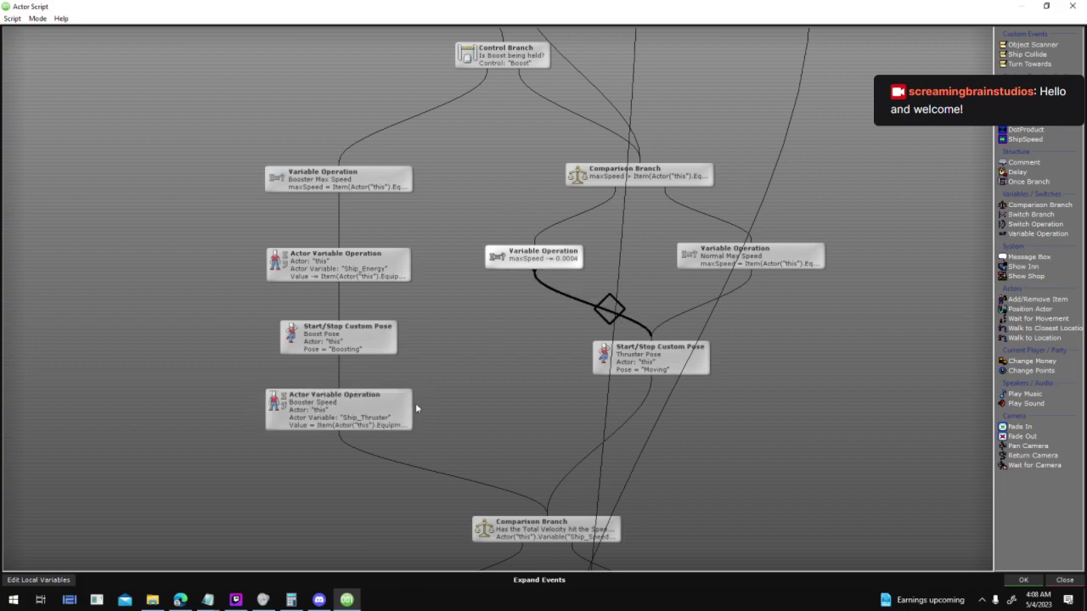
scroll(787, 441, "down", 3)
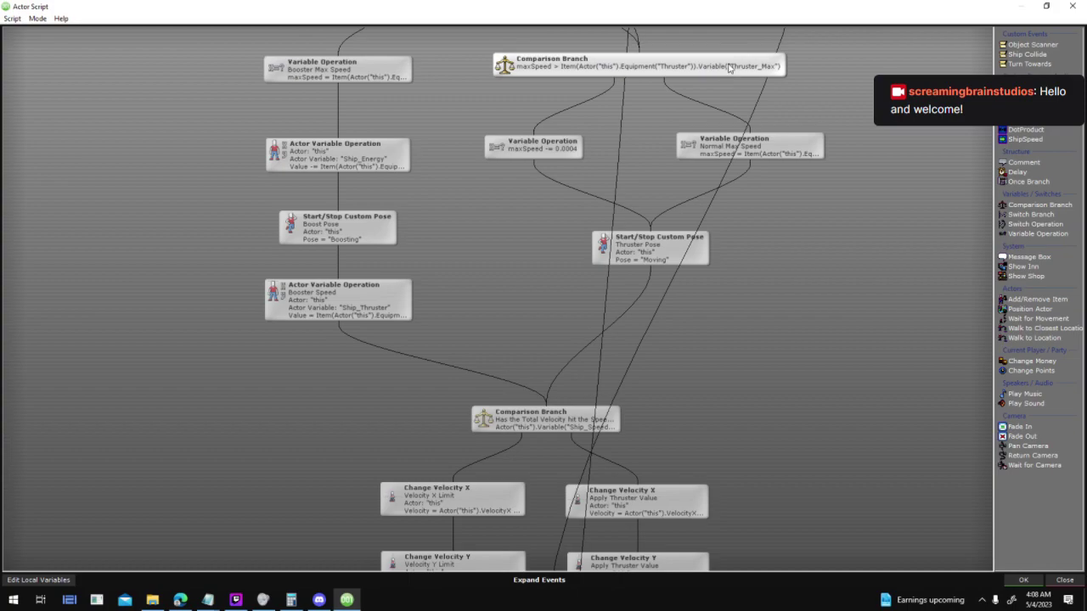
left_click_drag(727, 488, 669, 222)
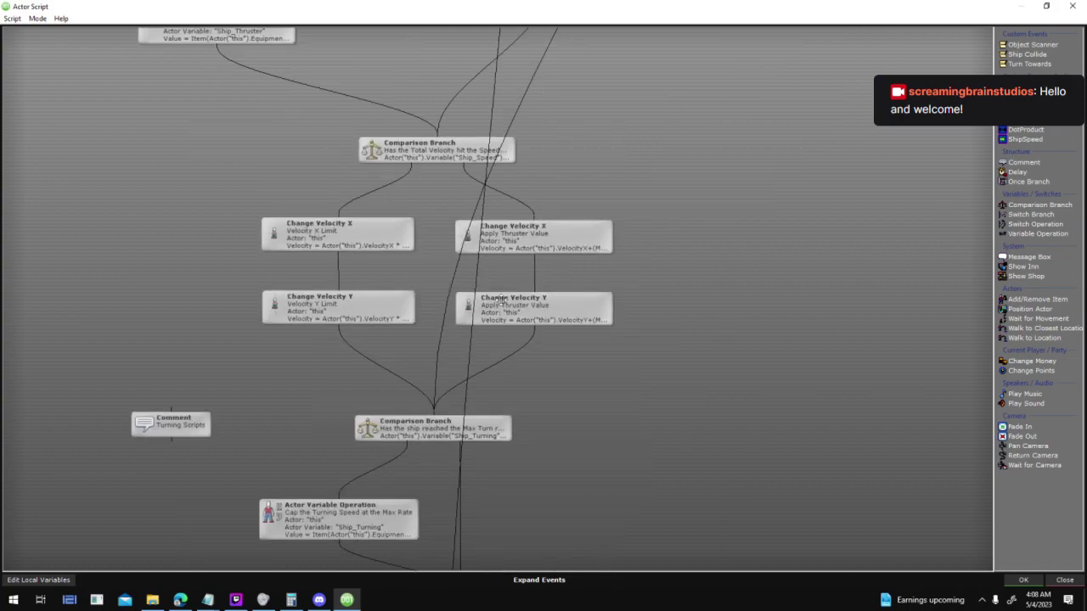
Trace the flight script from the Booster Speed operation through the turning scripts to the timer-based scripts
scroll(644, 244, "up", 9)
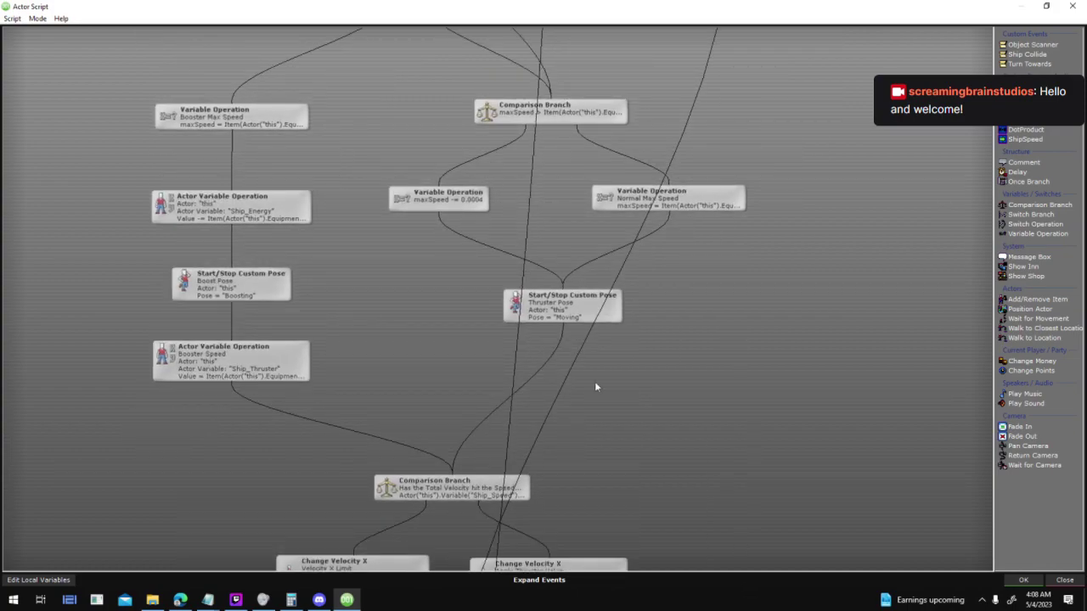
scroll(732, 219, "down", 5)
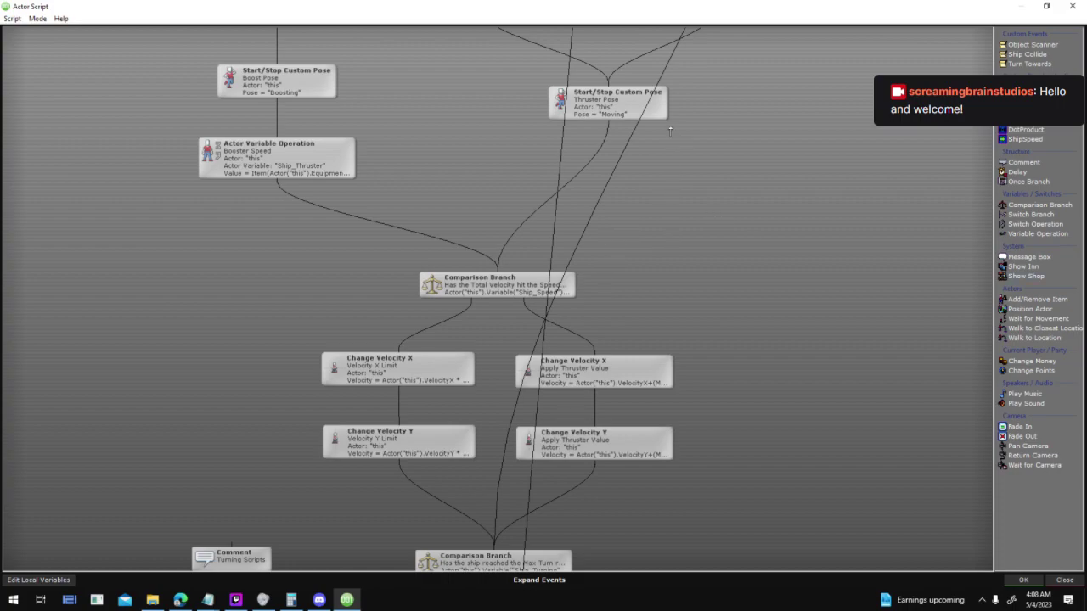
scroll(798, 229, "down", 5)
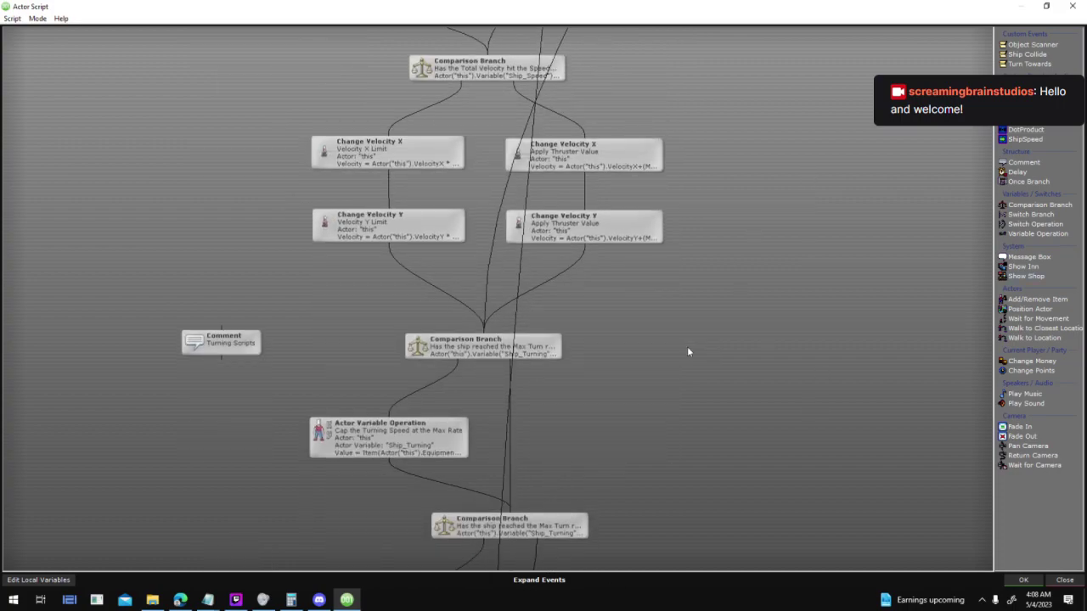
scroll(679, 355, "down", 3)
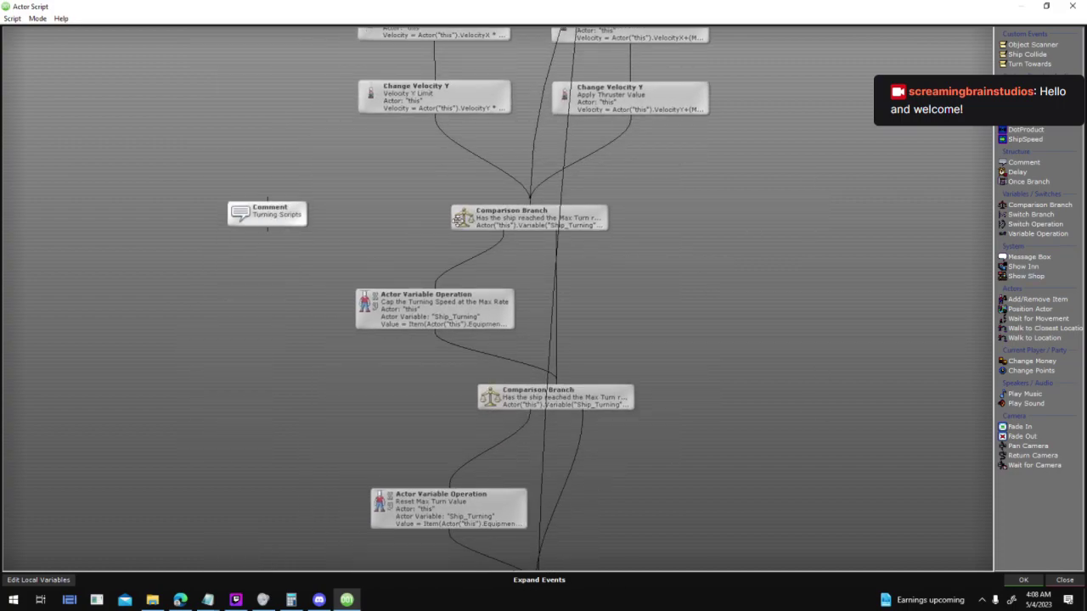
scroll(635, 290, "down", 10)
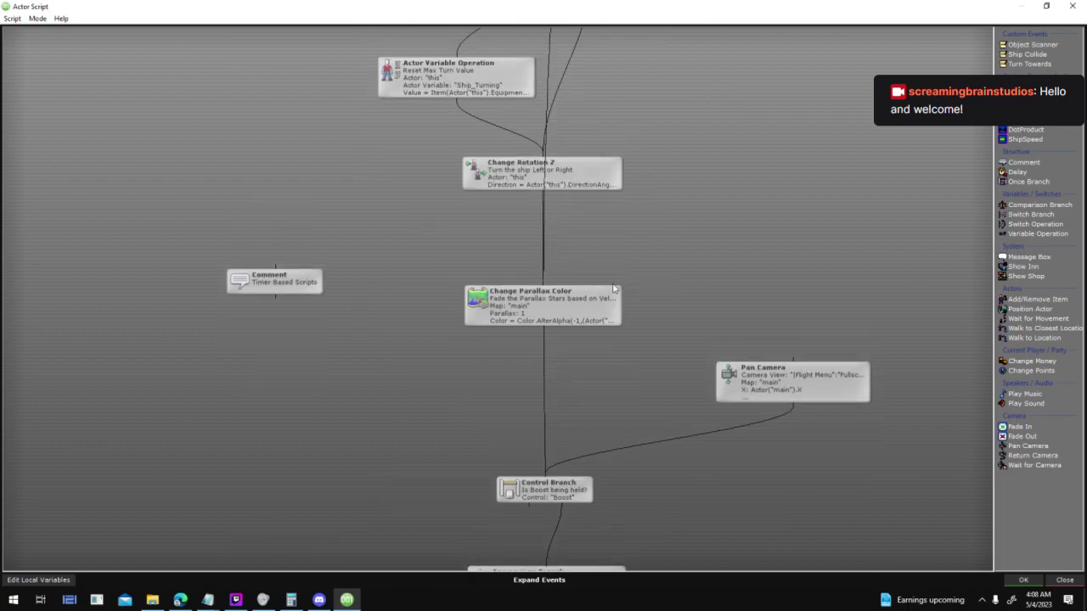
scroll(688, 267, "up", 5)
scroll(716, 136, "down", 14)
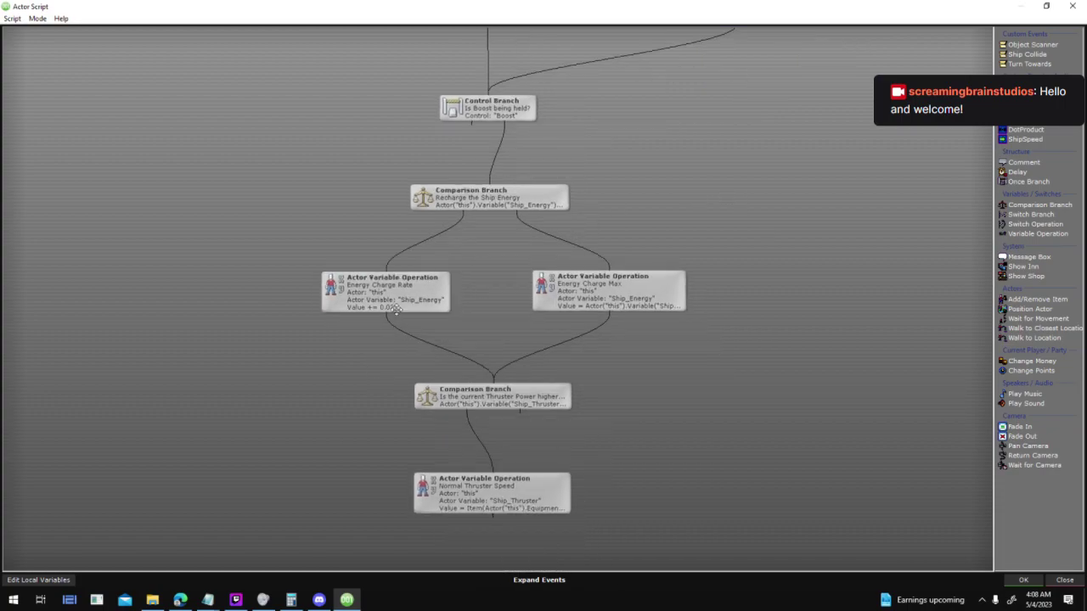
Review the end of the flight script and its overall layout, and close the script, actor and party settings
left_click_drag(649, 401, 562, 224)
left_click_drag(676, 176, 746, 414)
scroll(745, 418, "down", 10, "ctrl")
scroll(484, 117, "up", 3, "ctrl")
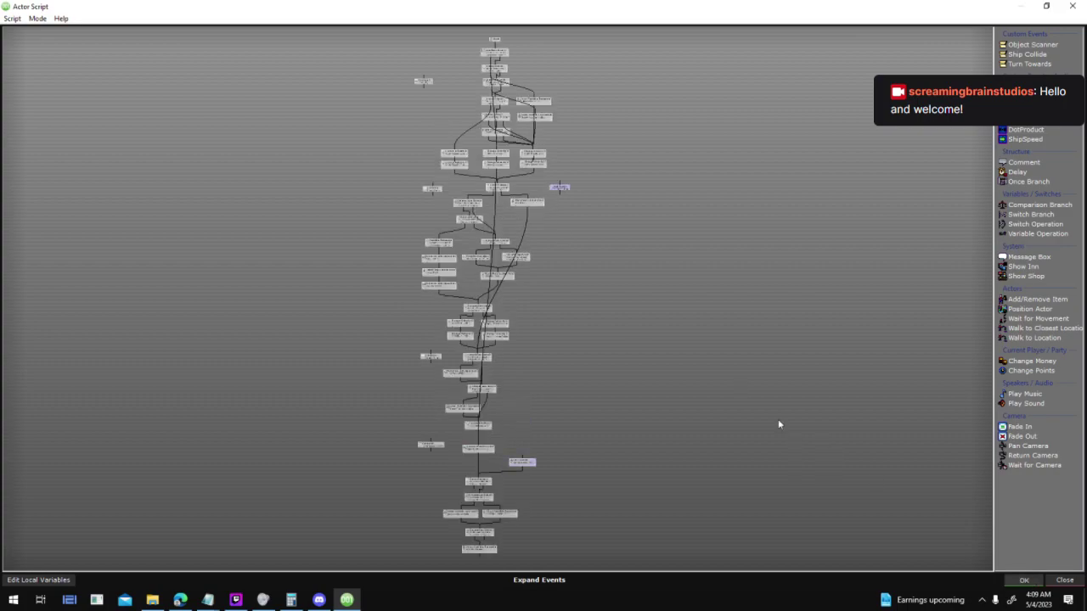
key("Escape")
left_click(702, 445)
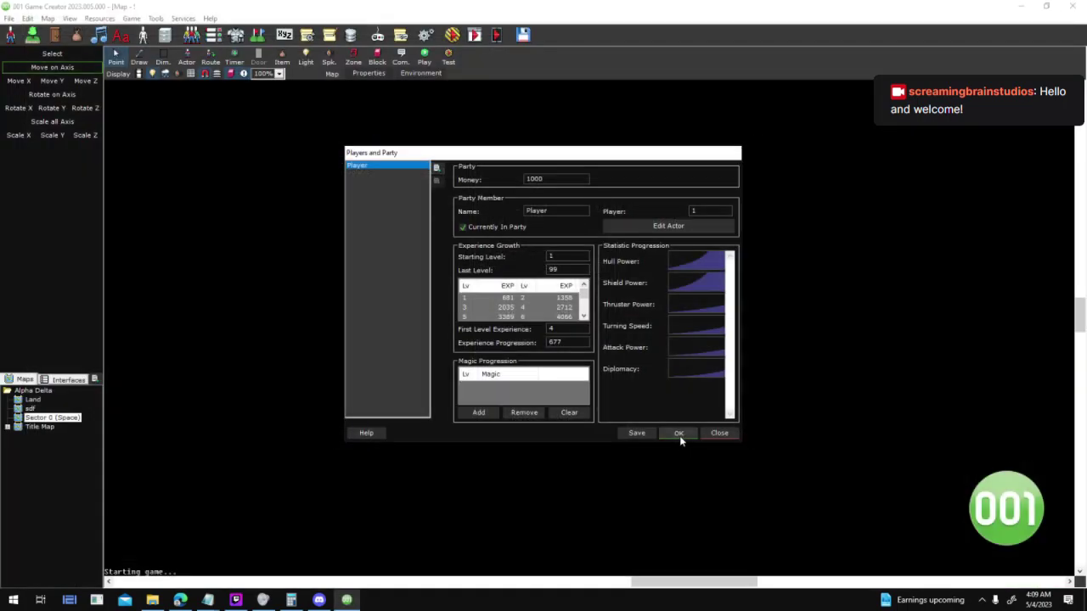
left_click(678, 432)
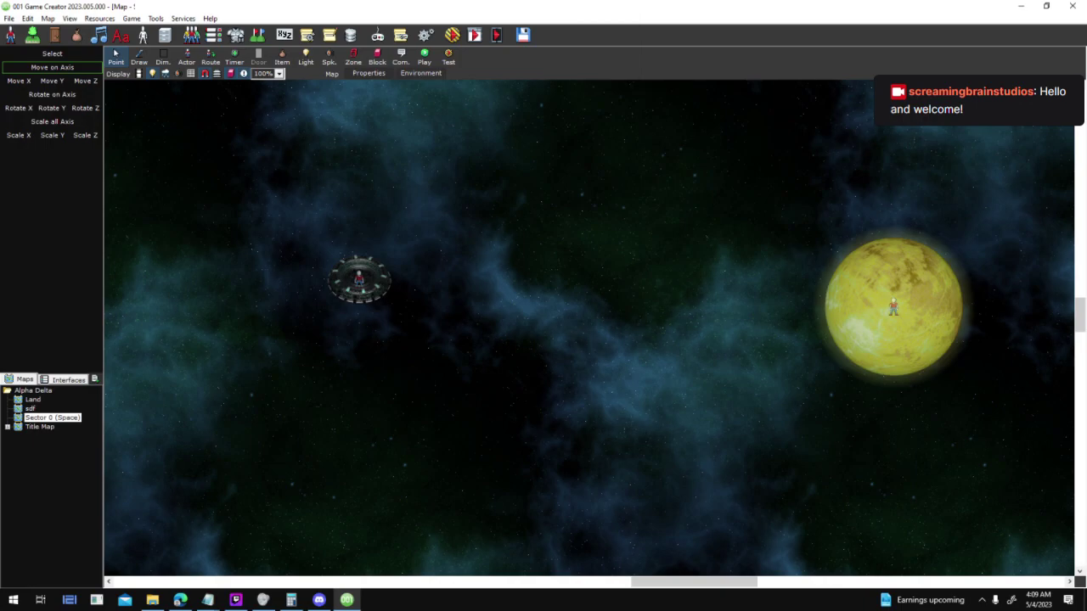
Bring up To Do.txt in Notepad, clear the highlighted note, save the file and minimize it
left_click(235, 599)
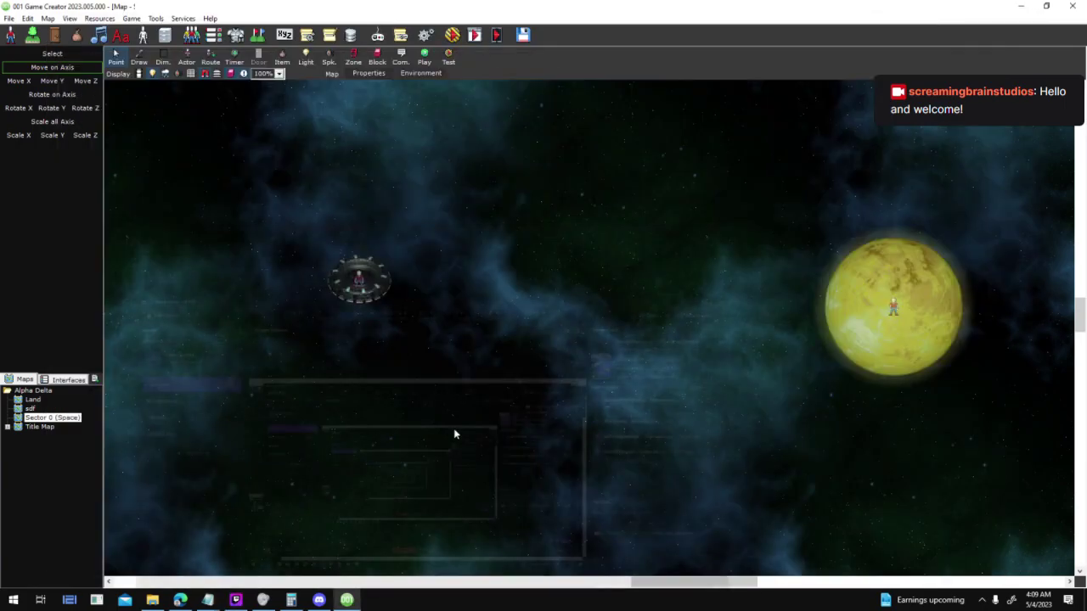
left_click(235, 599)
mouse_move(211, 601)
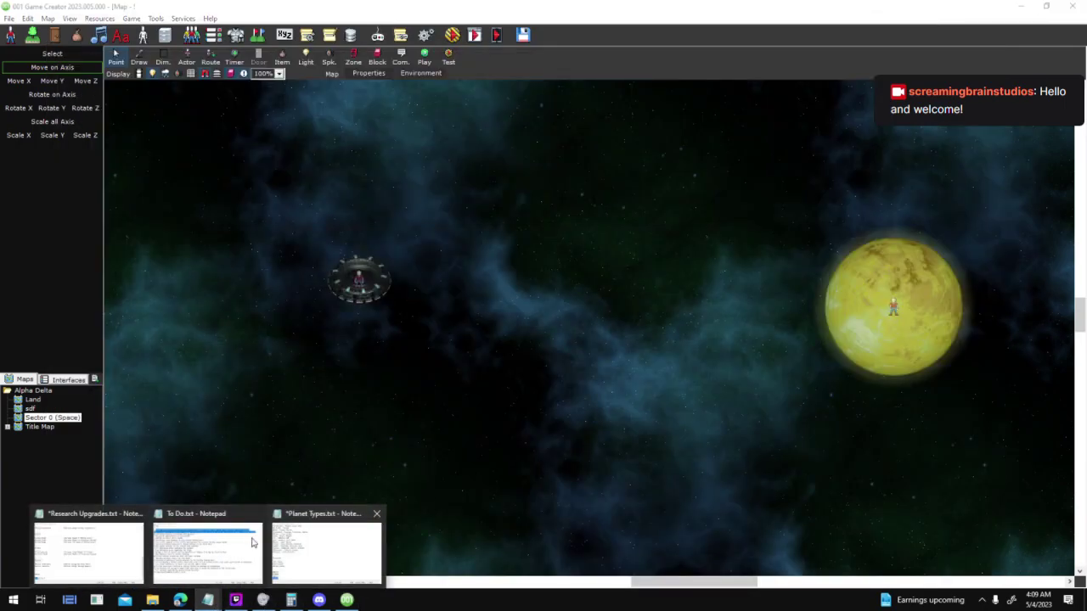
left_click(219, 556)
left_click(262, 197)
left_click(214, 86)
left_click(254, 137)
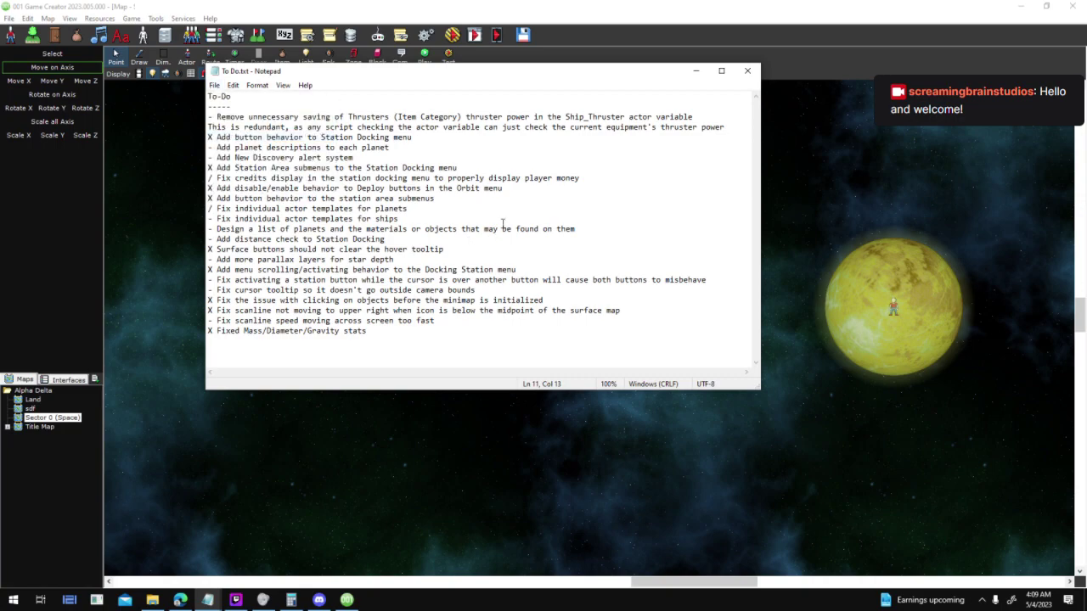
left_click(695, 71)
Reopen To Do.txt to reread the to-do items and minimize it again
mouse_move(213, 600)
left_click(217, 552)
right_click(660, 77)
left_click(689, 71)
left_click(696, 72)
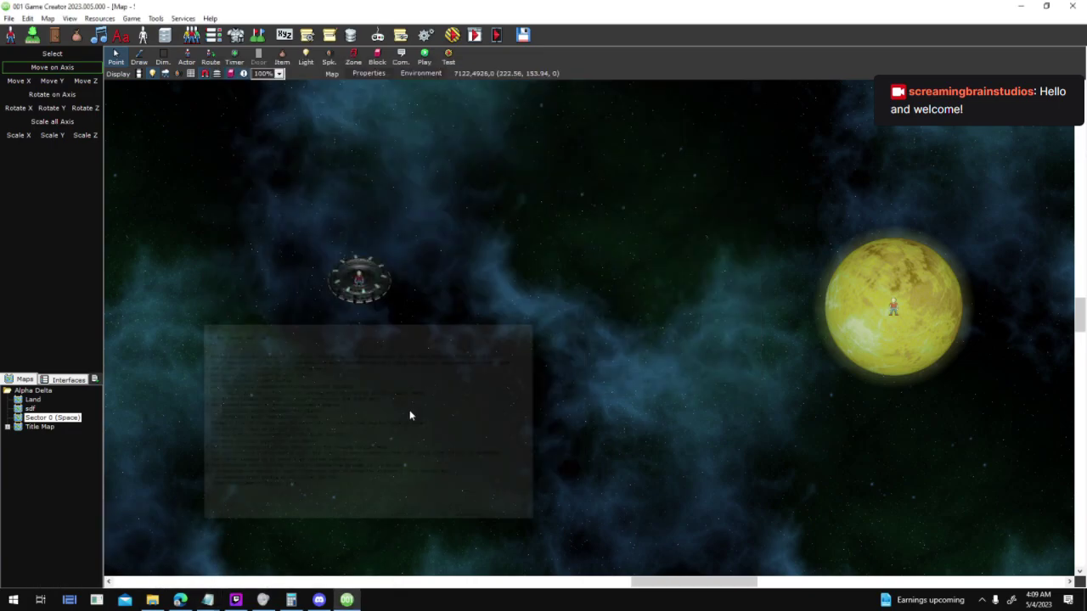
middle_click_drag(709, 253, 596, 242)
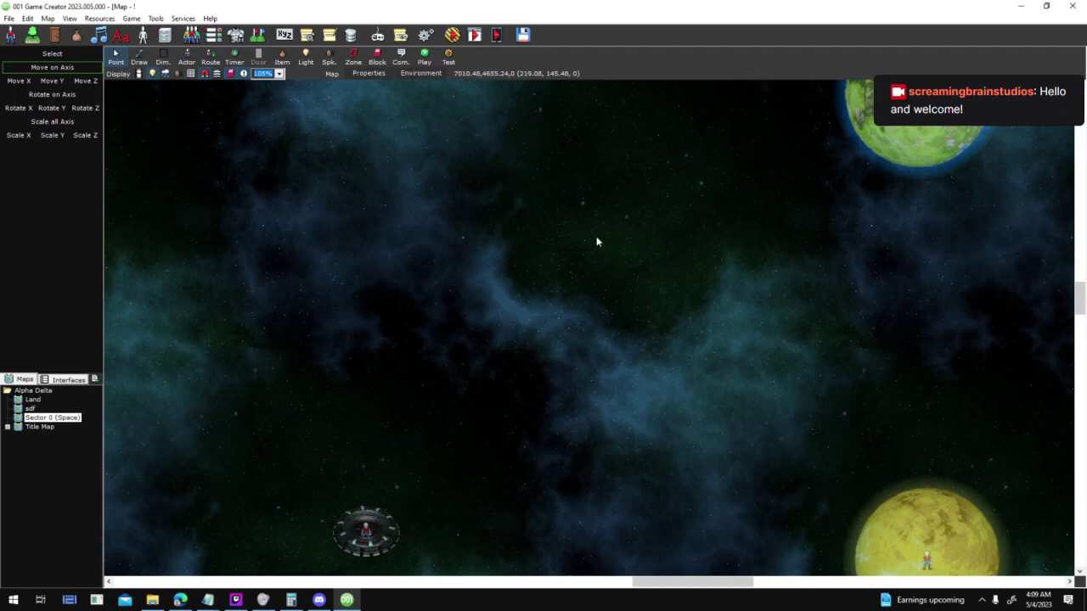
middle_click_drag(596, 242, 548, 486)
middle_click_drag(300, 441, 320, 555)
Look through the Orbit Buttons, Station Buttons and Story Node interfaces, and bring up the Docking Orbit interface
left_click(61, 381)
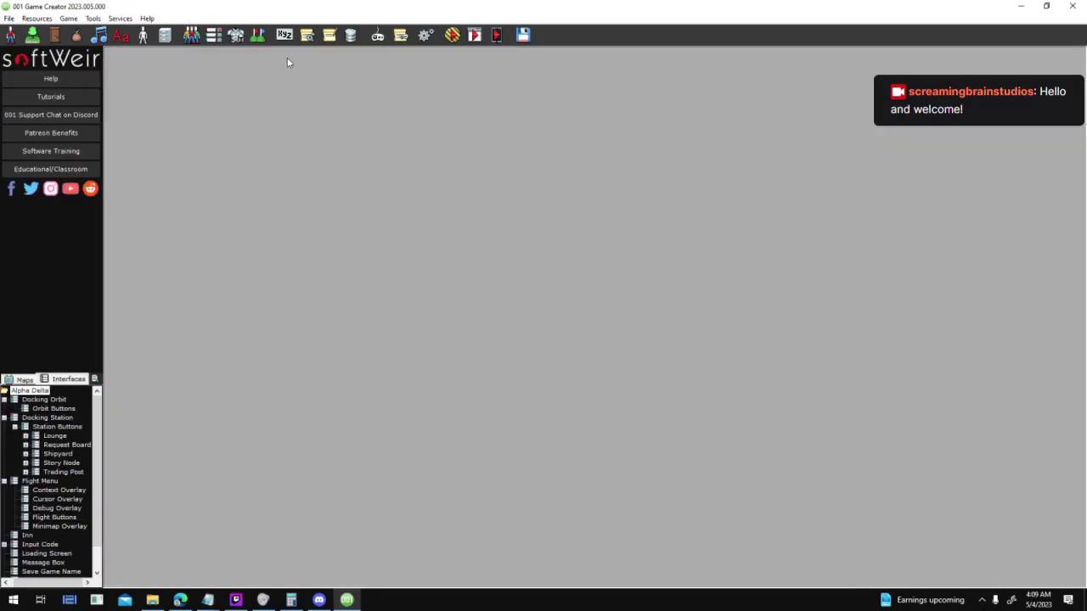
left_click(37, 408)
left_click(43, 400)
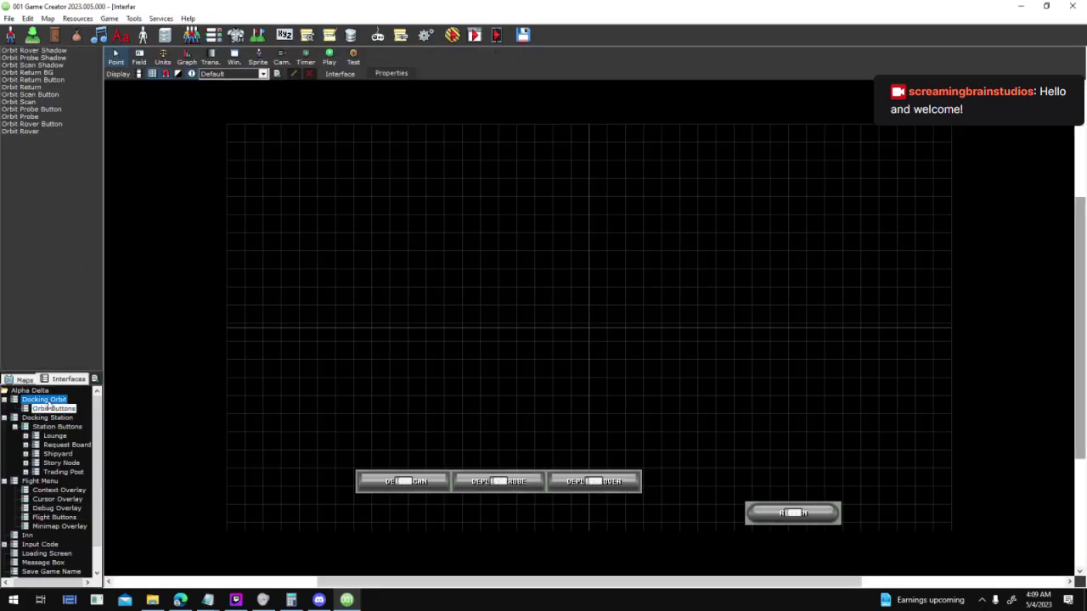
left_click(43, 418)
double_click(55, 426)
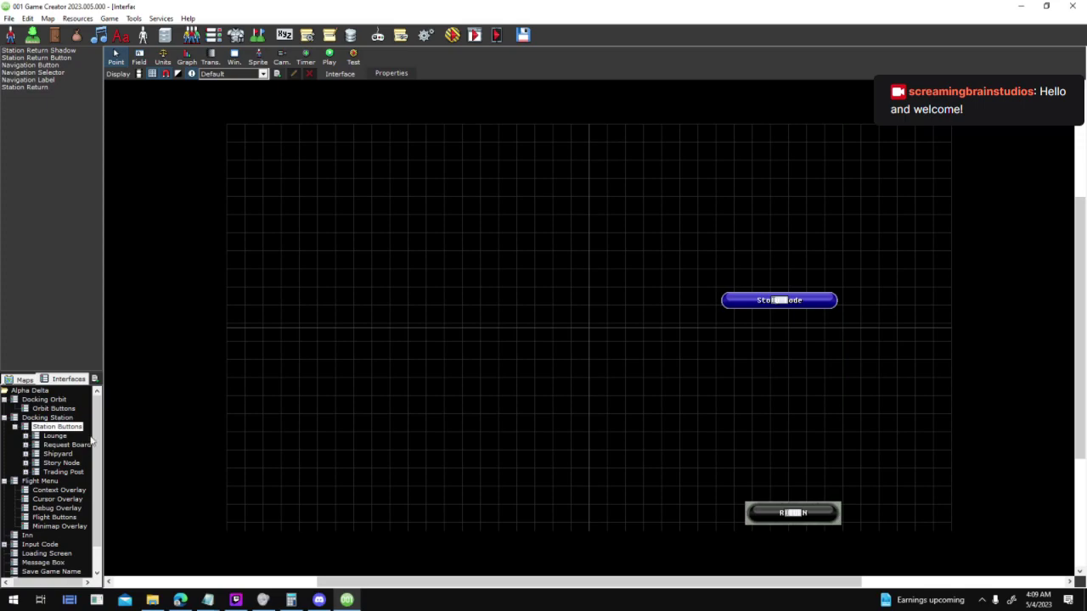
double_click(63, 463)
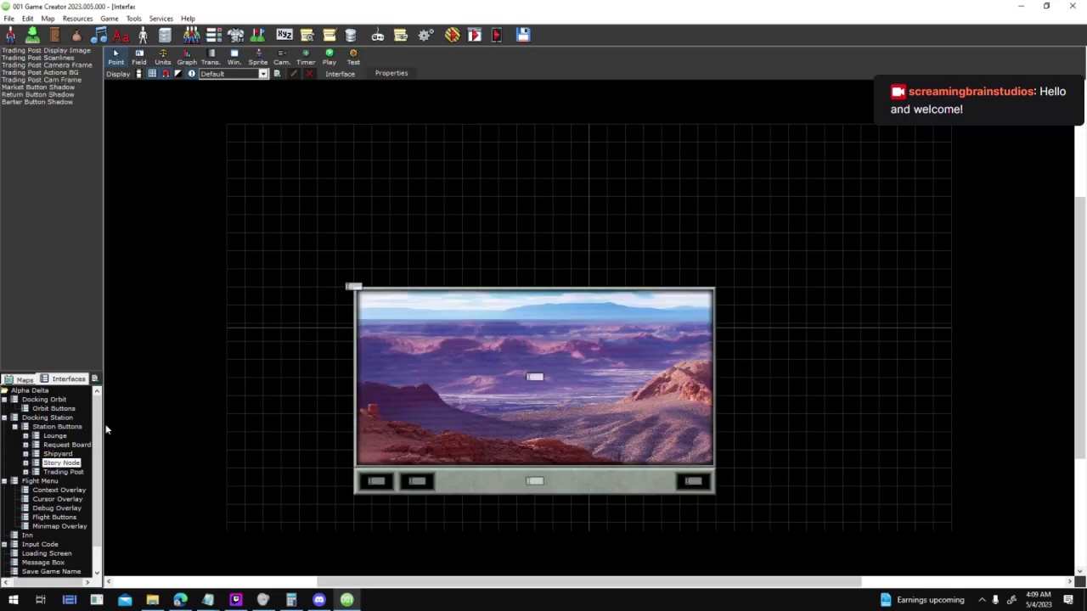
double_click(56, 427)
double_click(43, 399)
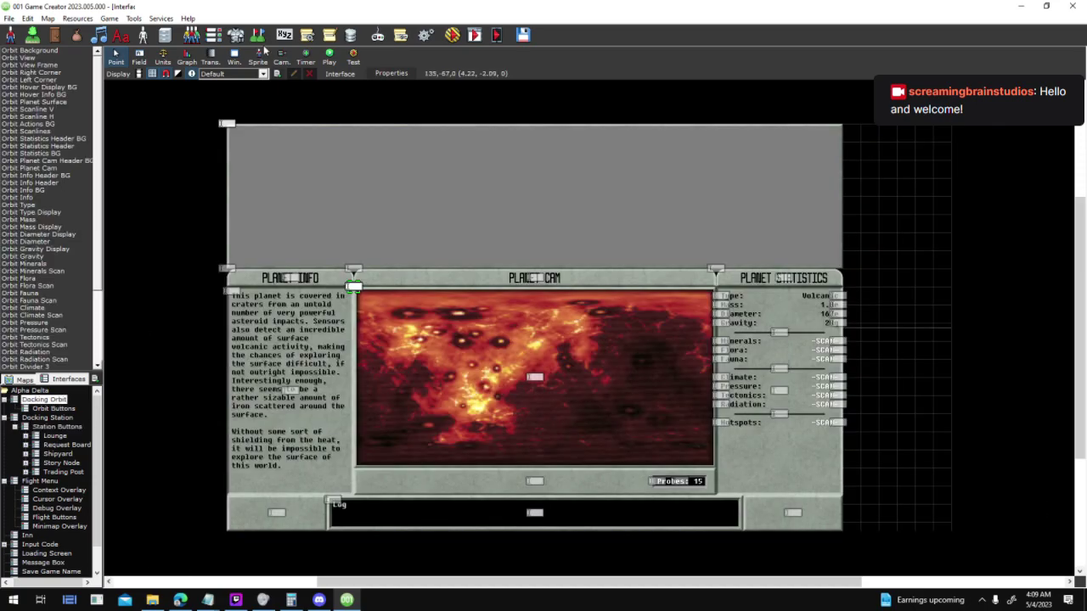
Inspect the script behind the player ship's actor-collision trigger, and close the script, actor and party settings
left_click(189, 36)
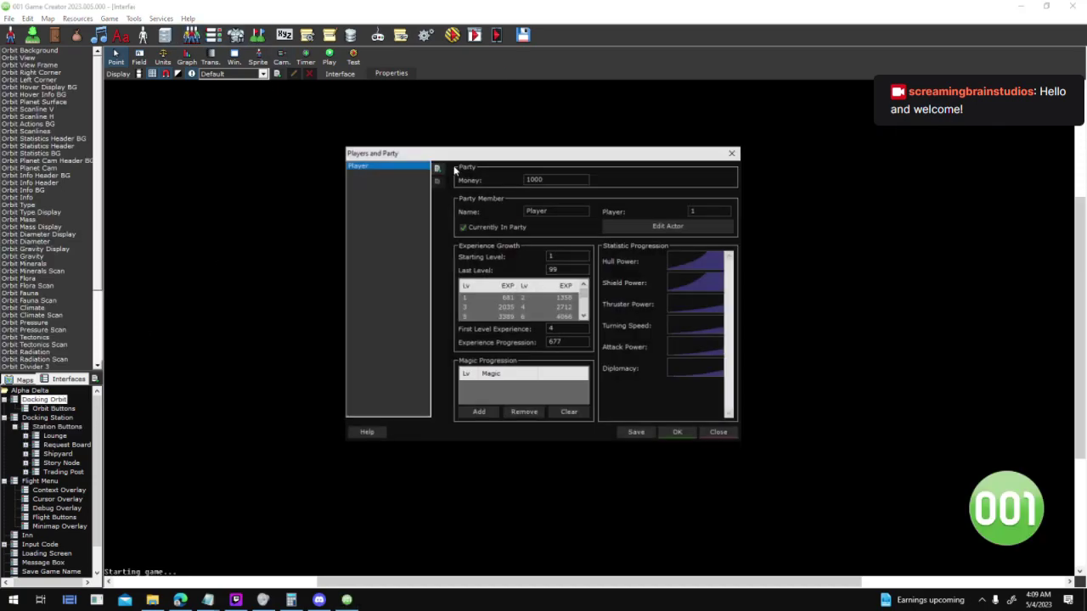
left_click(671, 226)
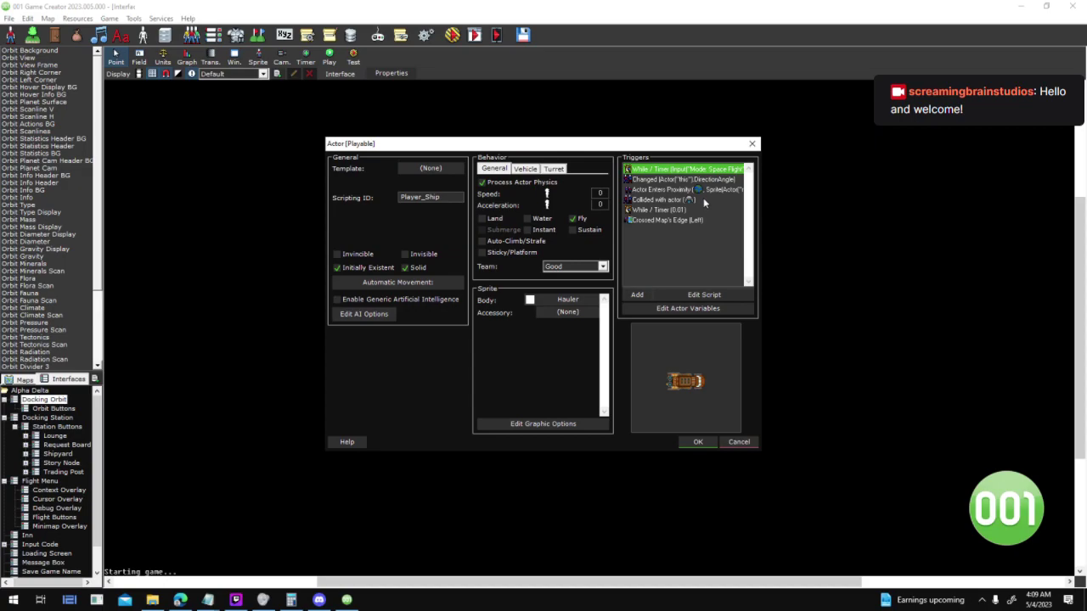
double_click(697, 198)
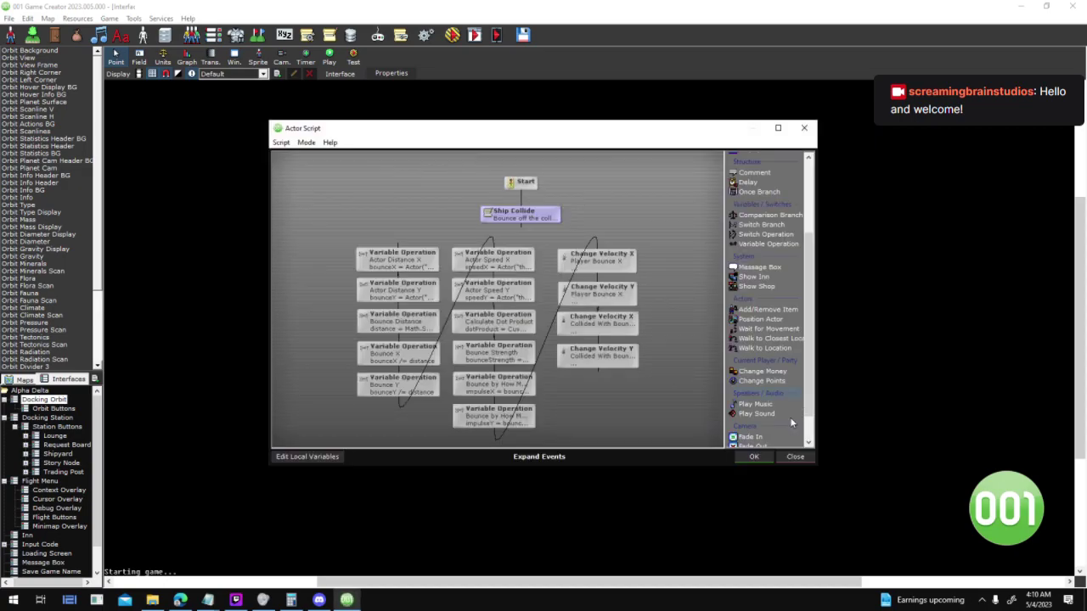
left_click(794, 456)
left_click(739, 442)
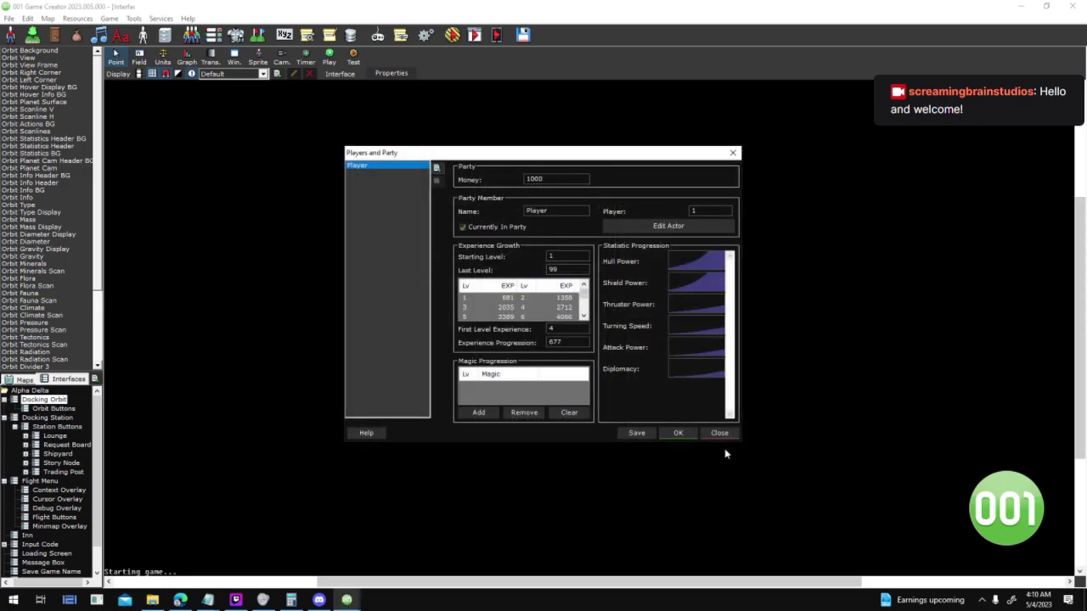
left_click(680, 433)
Check the settings of the Ship Collide custom event and close the custom events list
left_click(336, 37)
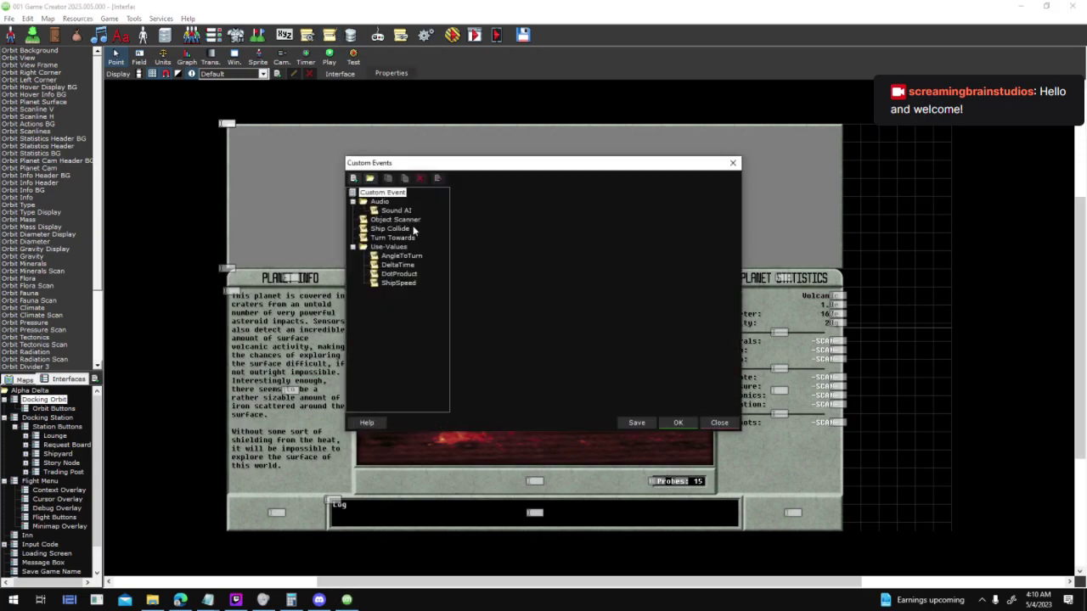
left_click(390, 228)
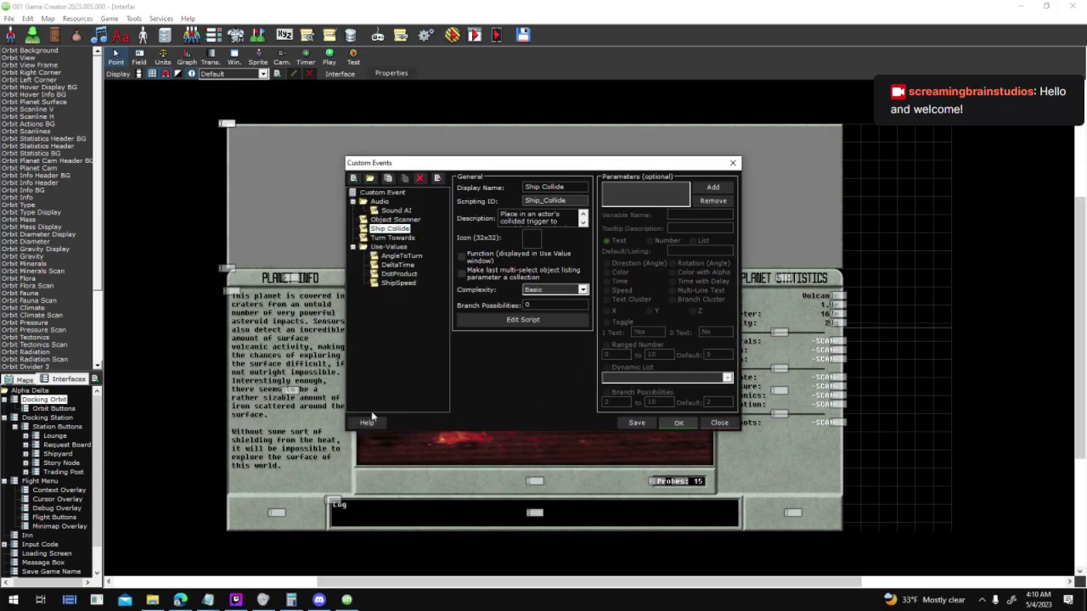
key("F5")
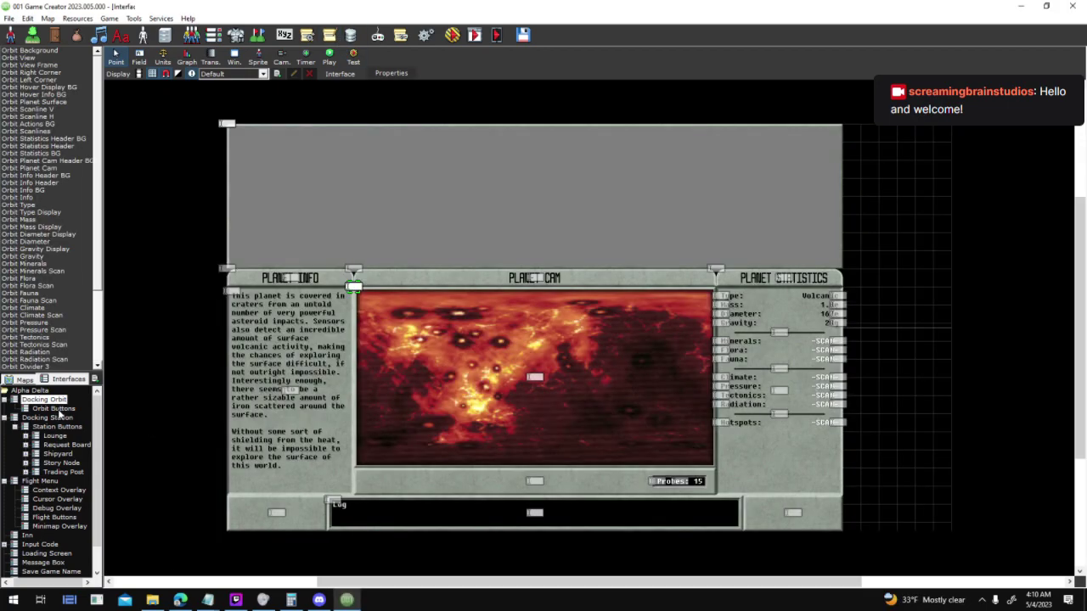
Look through the Orbit Buttons and Station Buttons interfaces, and examine the layout of the Docking Station interface
left_click(49, 417)
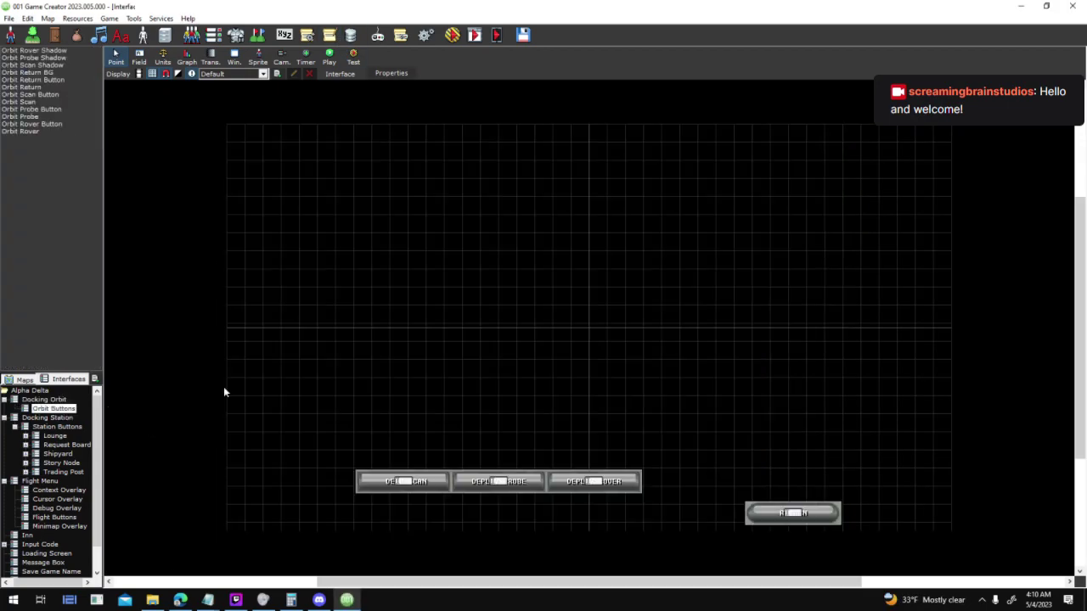
left_click(67, 426)
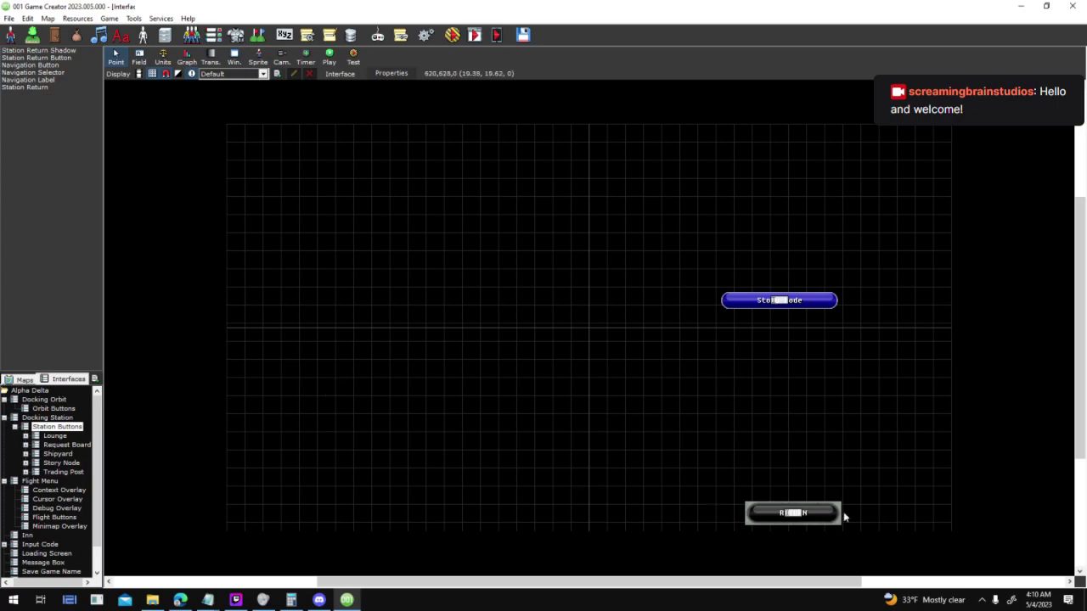
left_click(61, 445)
left_click(61, 409)
left_click(56, 417)
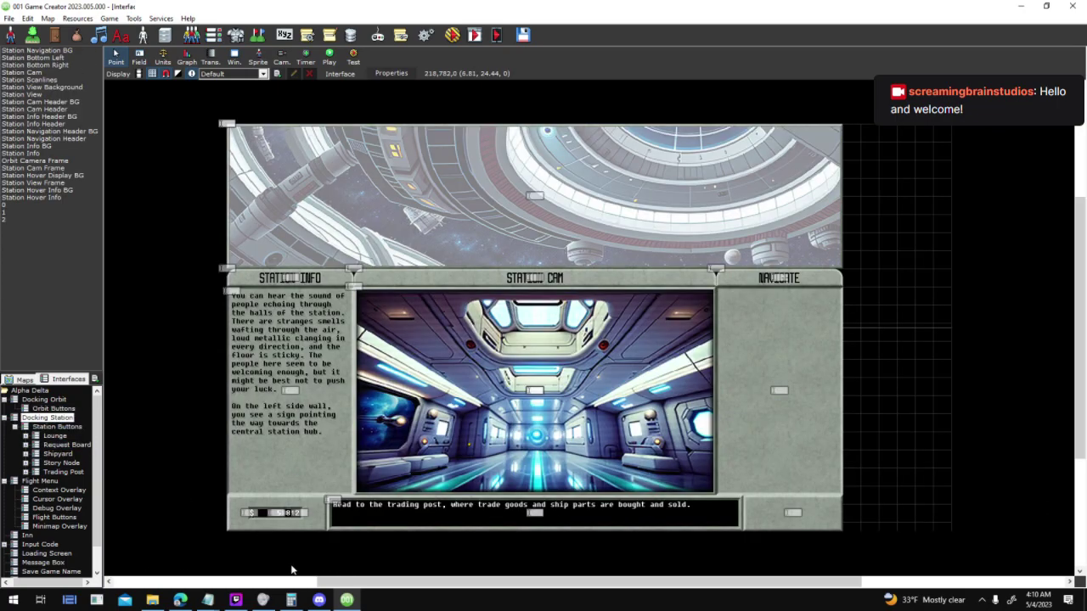
middle_click_drag(390, 369, 449, 367)
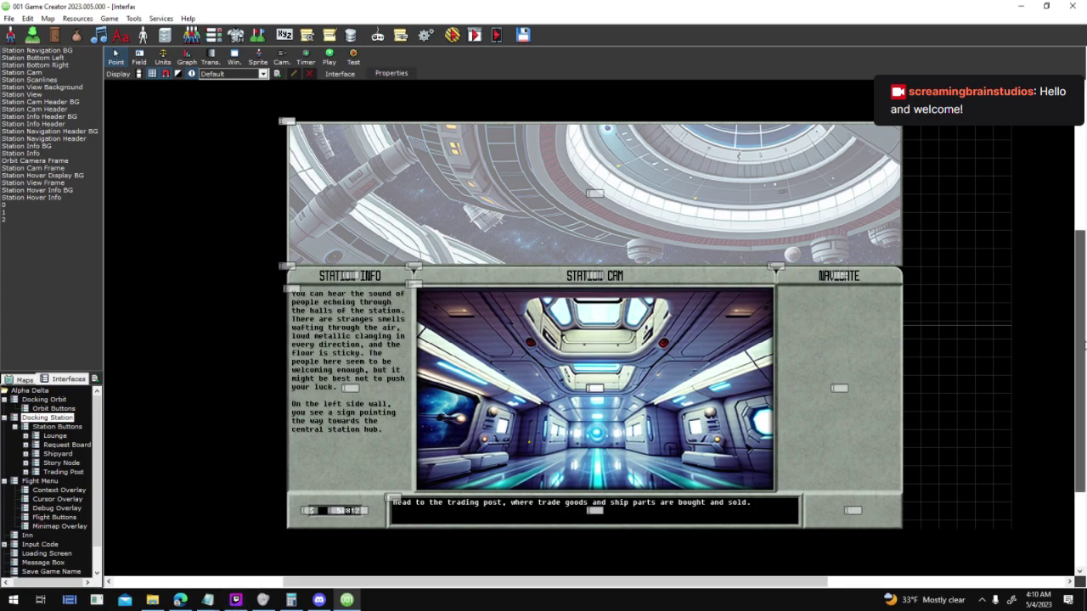
scroll(1082, 338, "up", 1)
scroll(1082, 338, "down", 1)
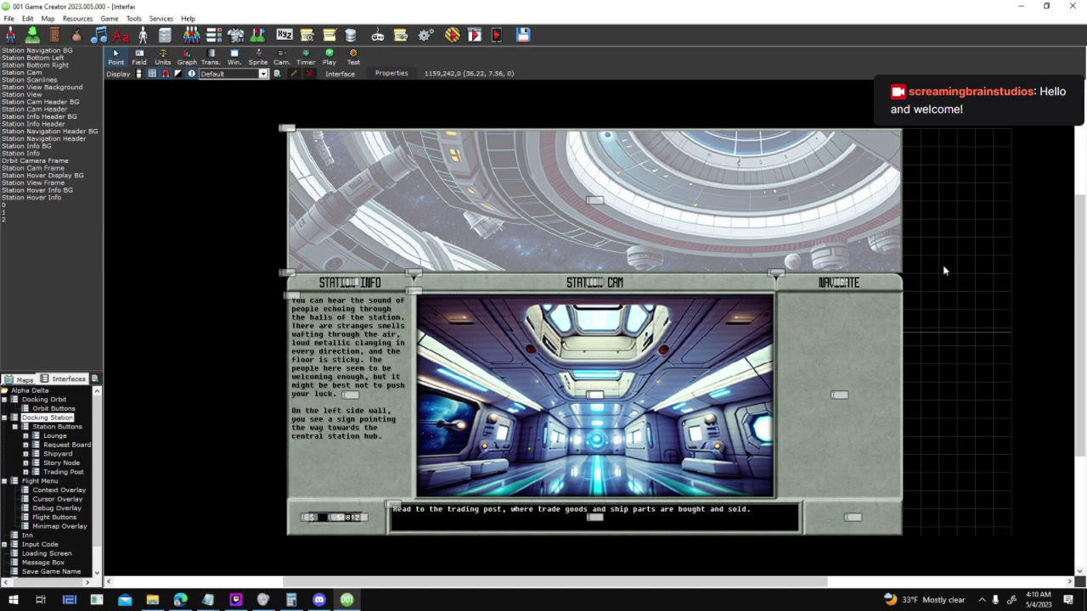
Switch to the Edge browser, load screamingbrainstudios.com and go to its free graphics downloads
left_click(180, 600)
type("screamingbrainstudios.com")
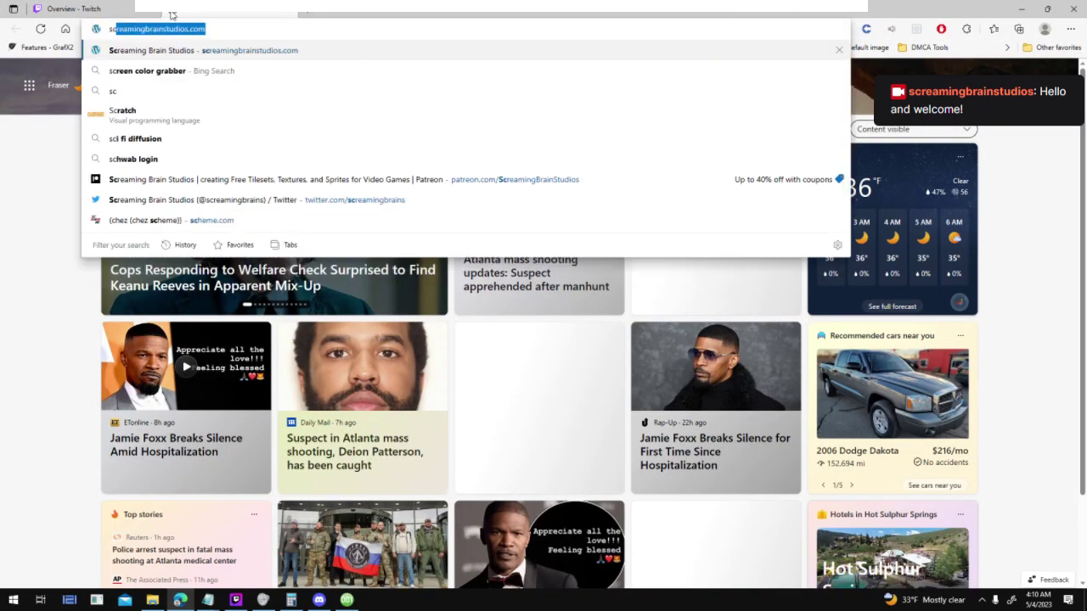
key("Return")
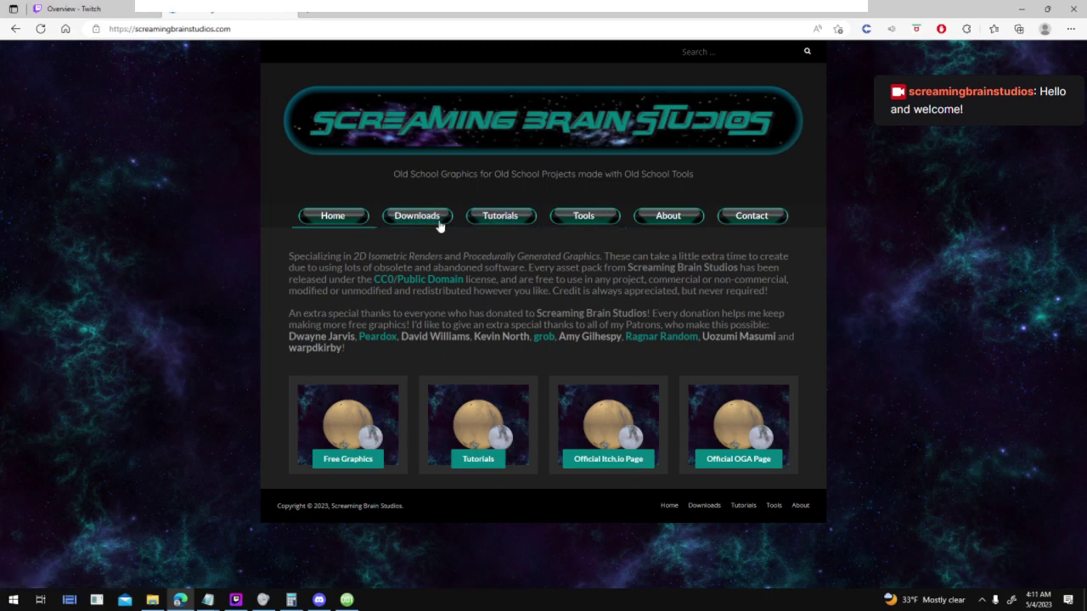
left_click(361, 464)
Browse the full gallery of free graphics packs on the Downloads page, from the planets to the board games and flags
scroll(937, 390, "down", 5)
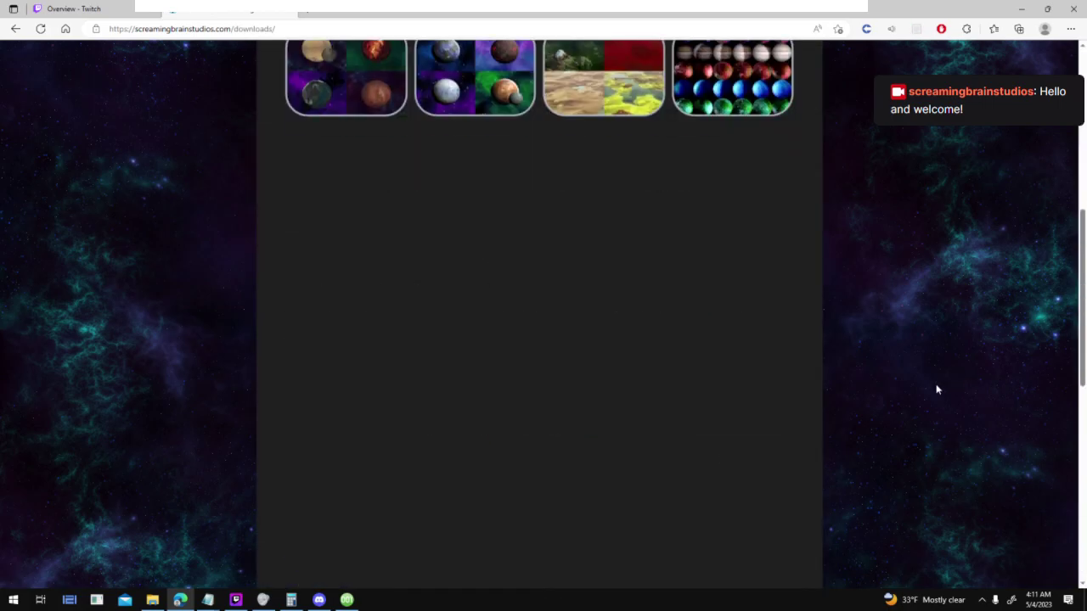
scroll(937, 390, "down", 10)
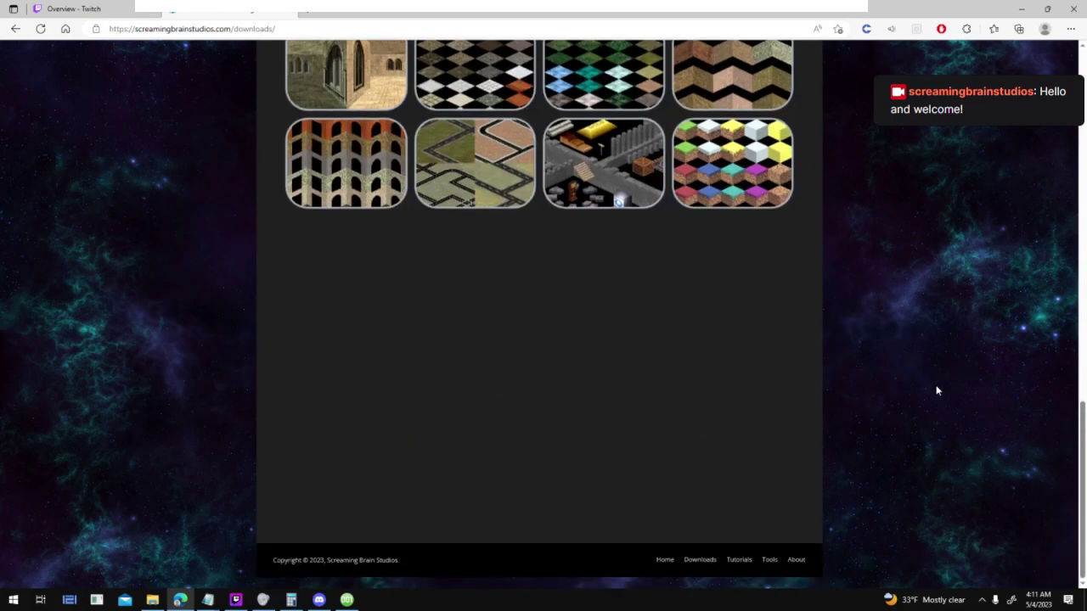
scroll(937, 389, "down", 6)
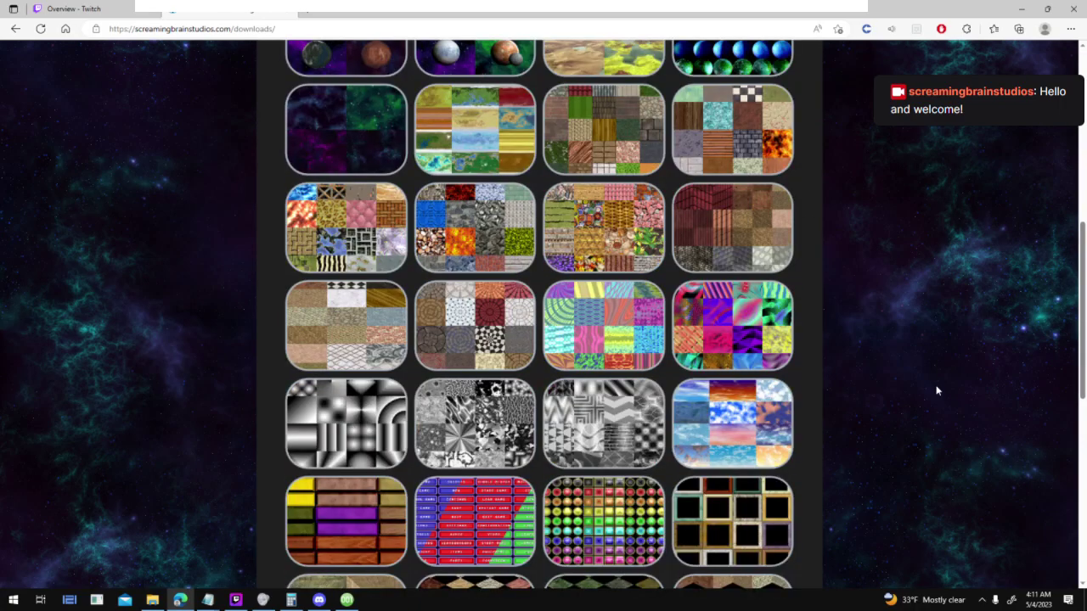
scroll(937, 390, "up", 2)
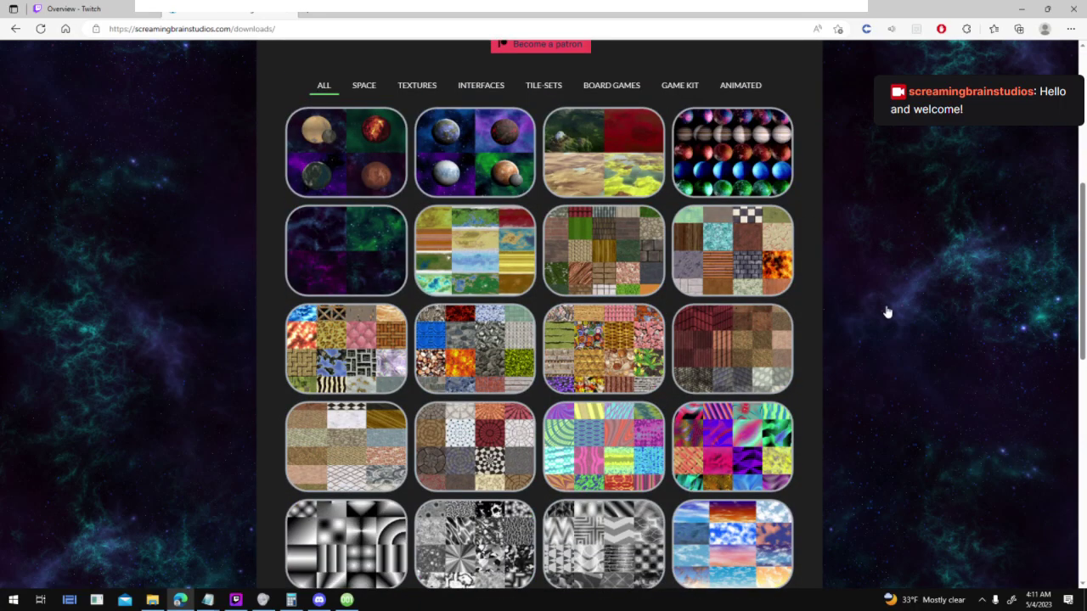
scroll(918, 375, "down", 2)
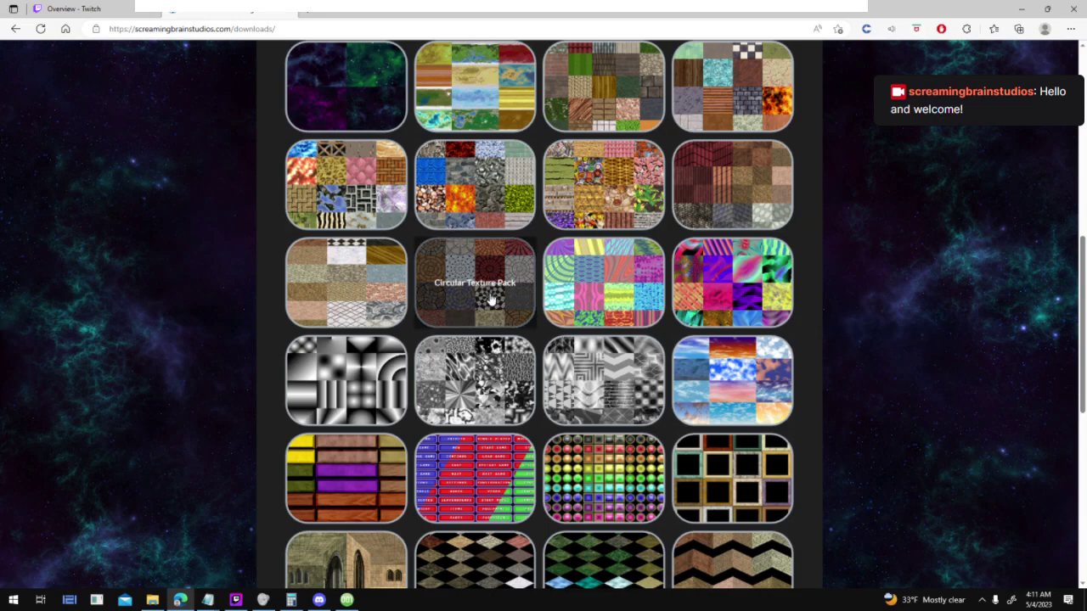
scroll(654, 214, "down", 1)
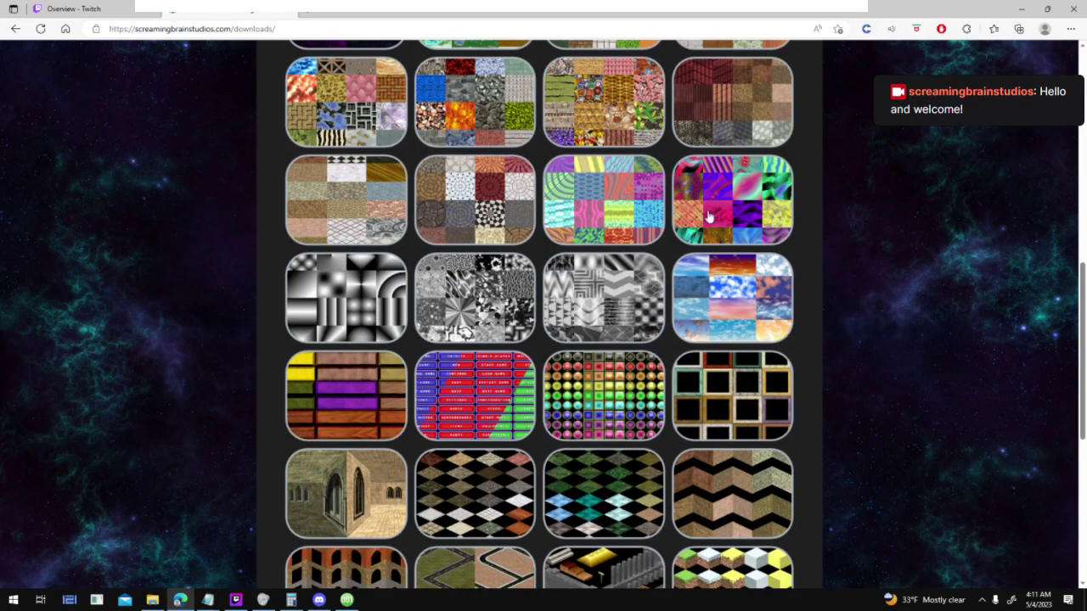
scroll(836, 306, "down", 1)
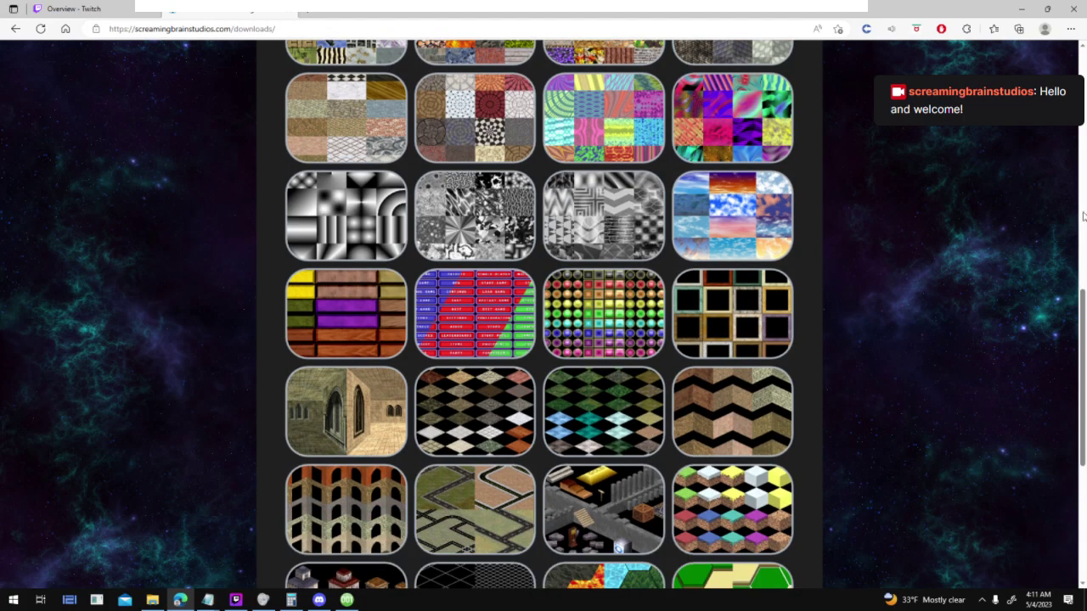
scroll(940, 253, "down", 1)
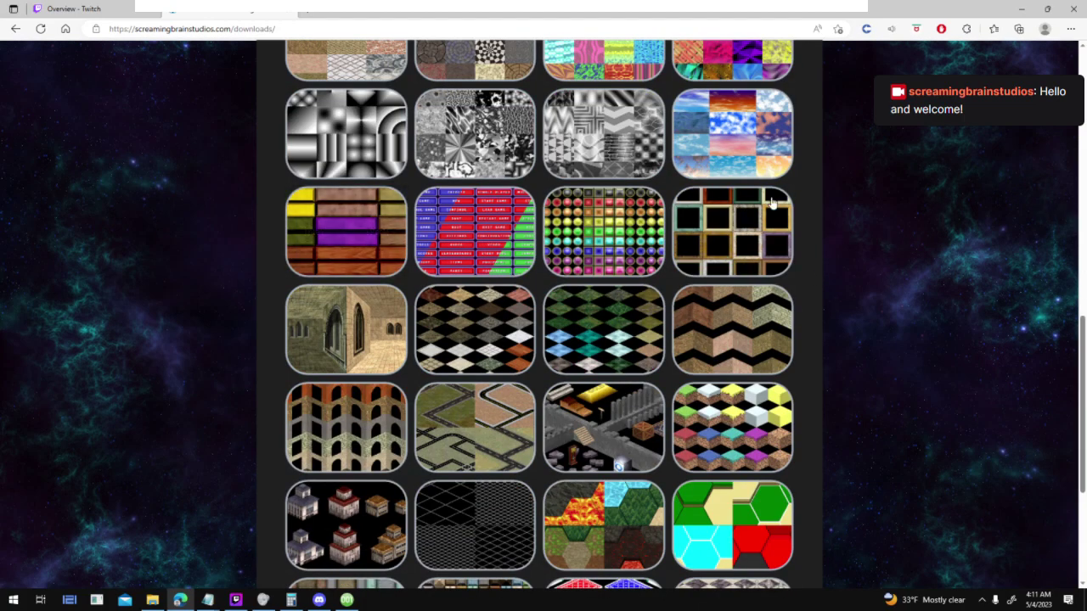
scroll(855, 251, "down", 1)
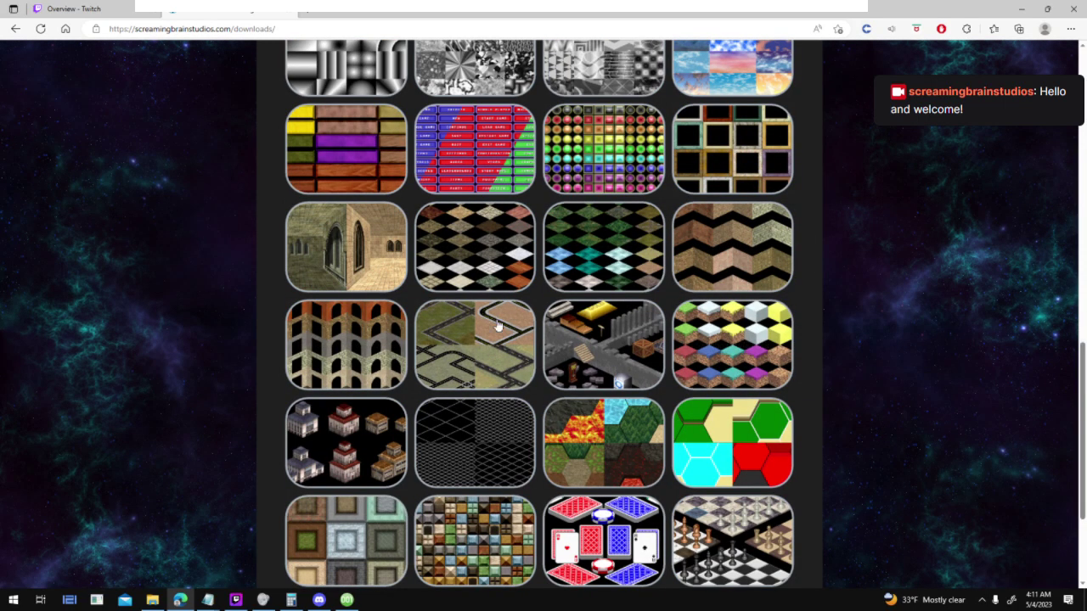
scroll(801, 430, "down", 2)
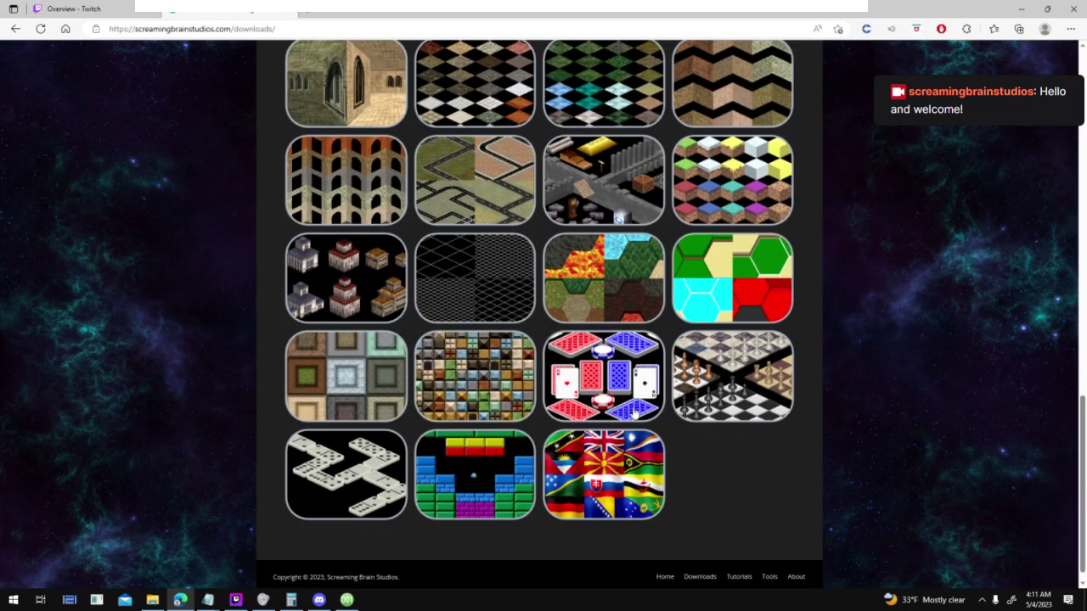
scroll(826, 421, "up", 12)
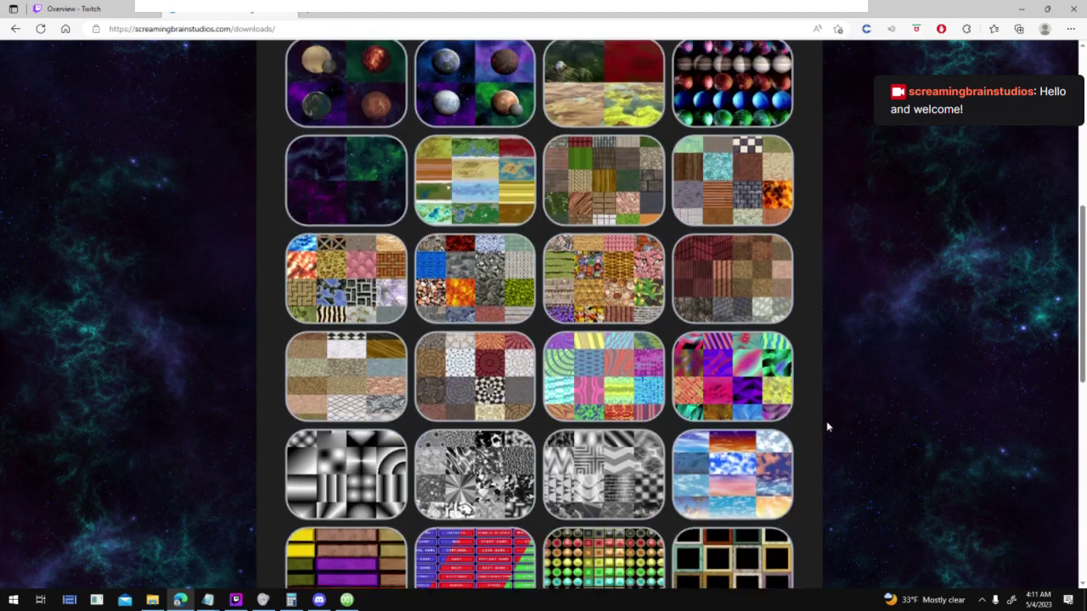
scroll(815, 406, "down", 7)
scroll(813, 408, "up", 7)
Look over the site's list of tutorials and return to the Downloads page
left_click(487, 222)
scroll(866, 311, "down", 5)
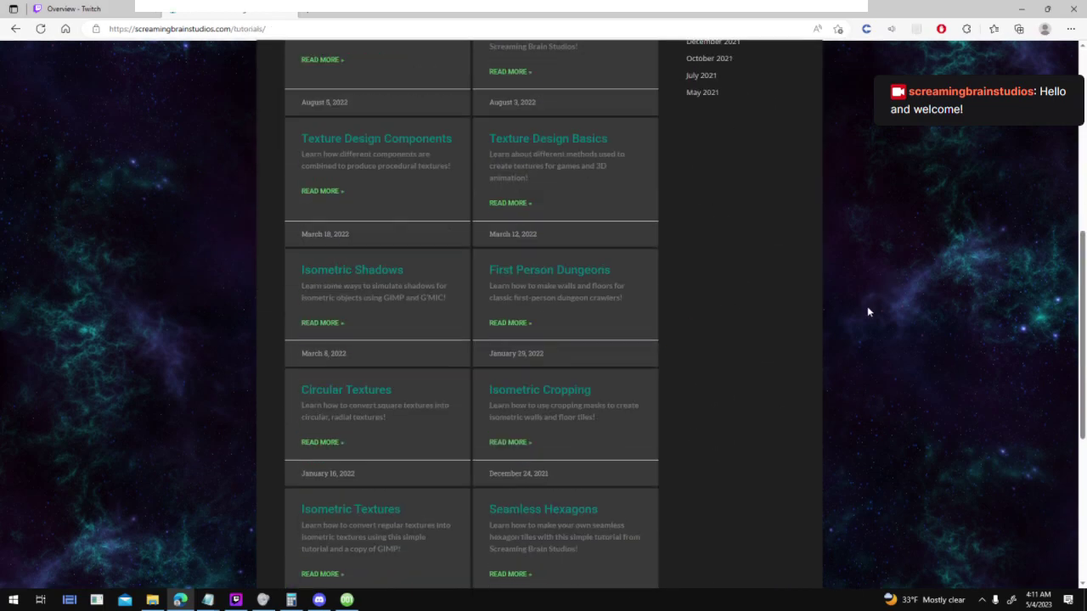
scroll(866, 306, "down", 2)
scroll(866, 306, "up", 8)
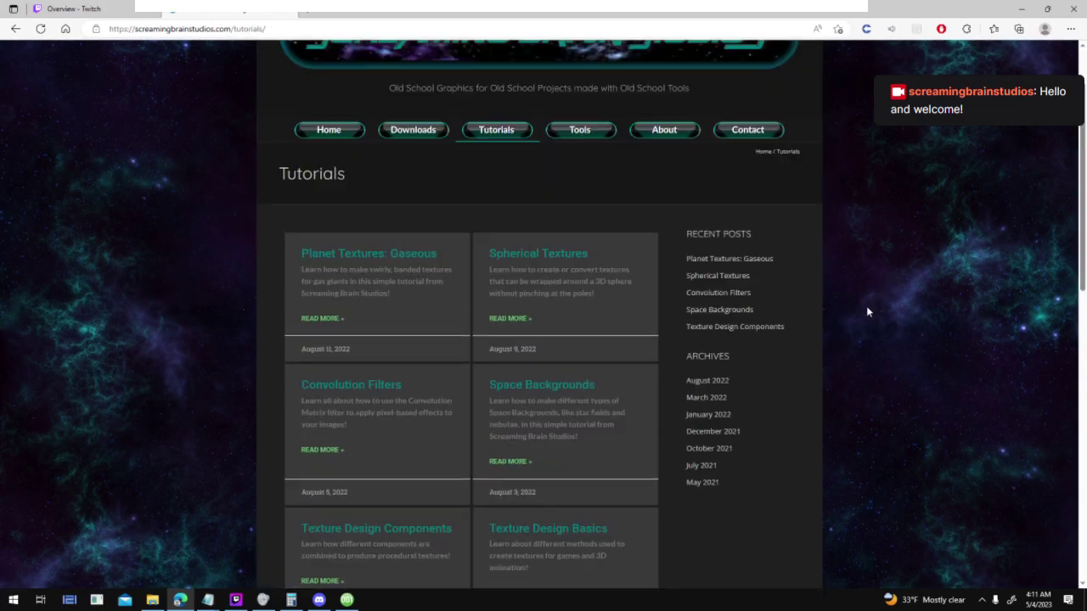
left_click(412, 216)
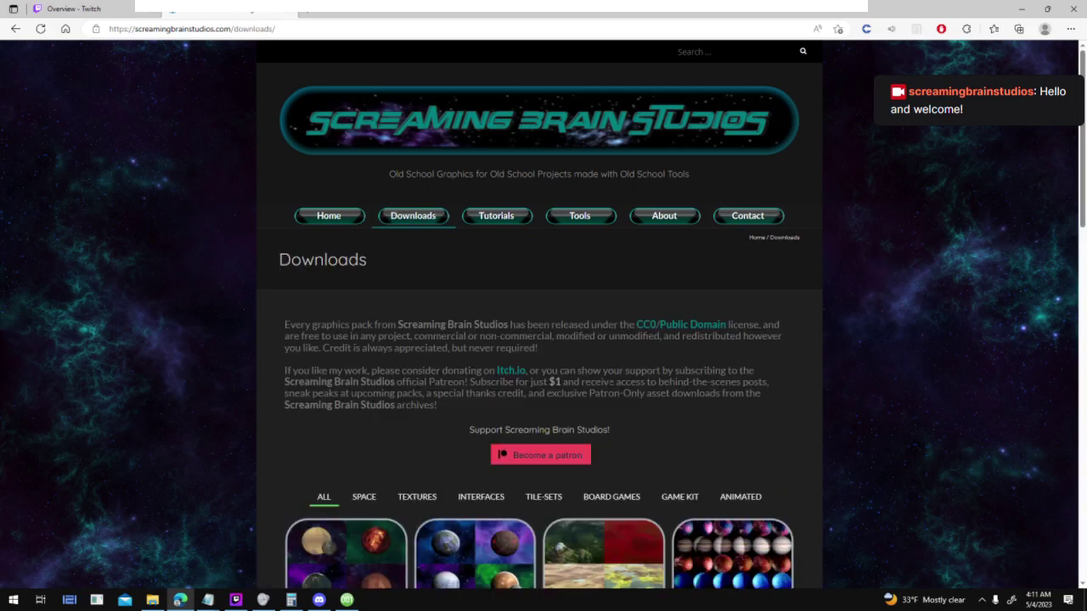